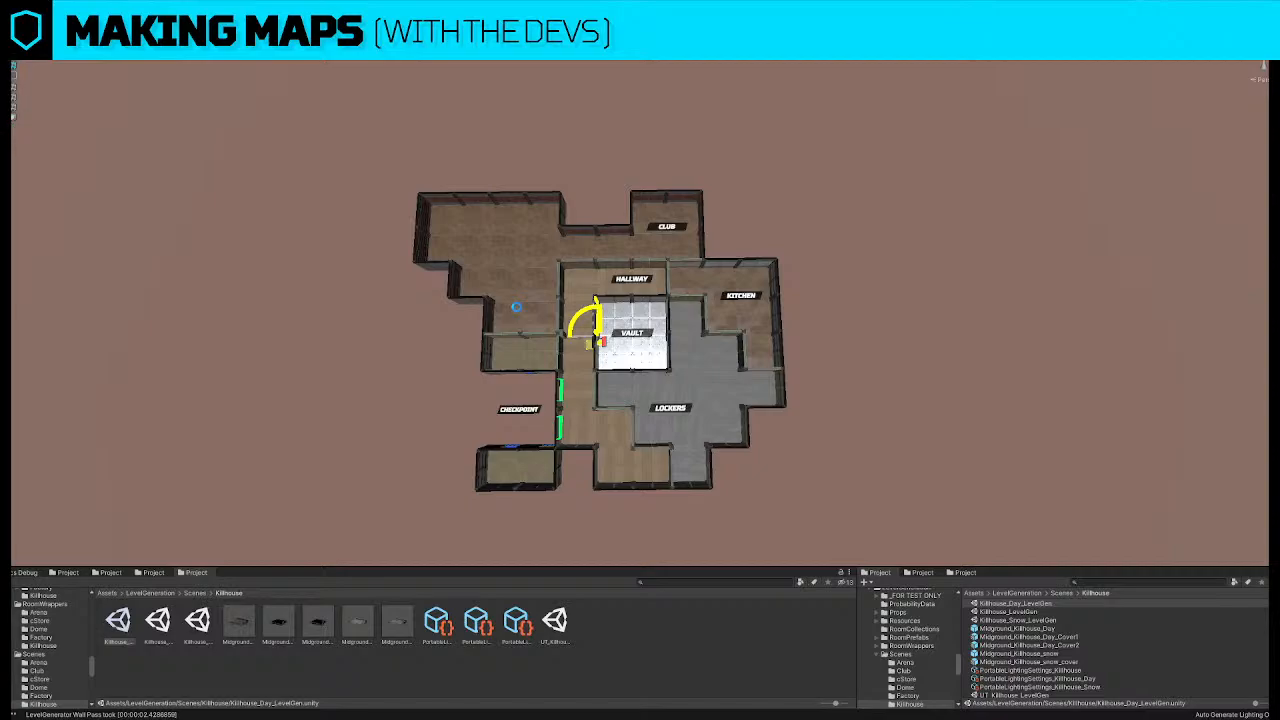
pyautogui.moveTo(680, 300); pyautogui.dragTo(680, 302, button='middle')
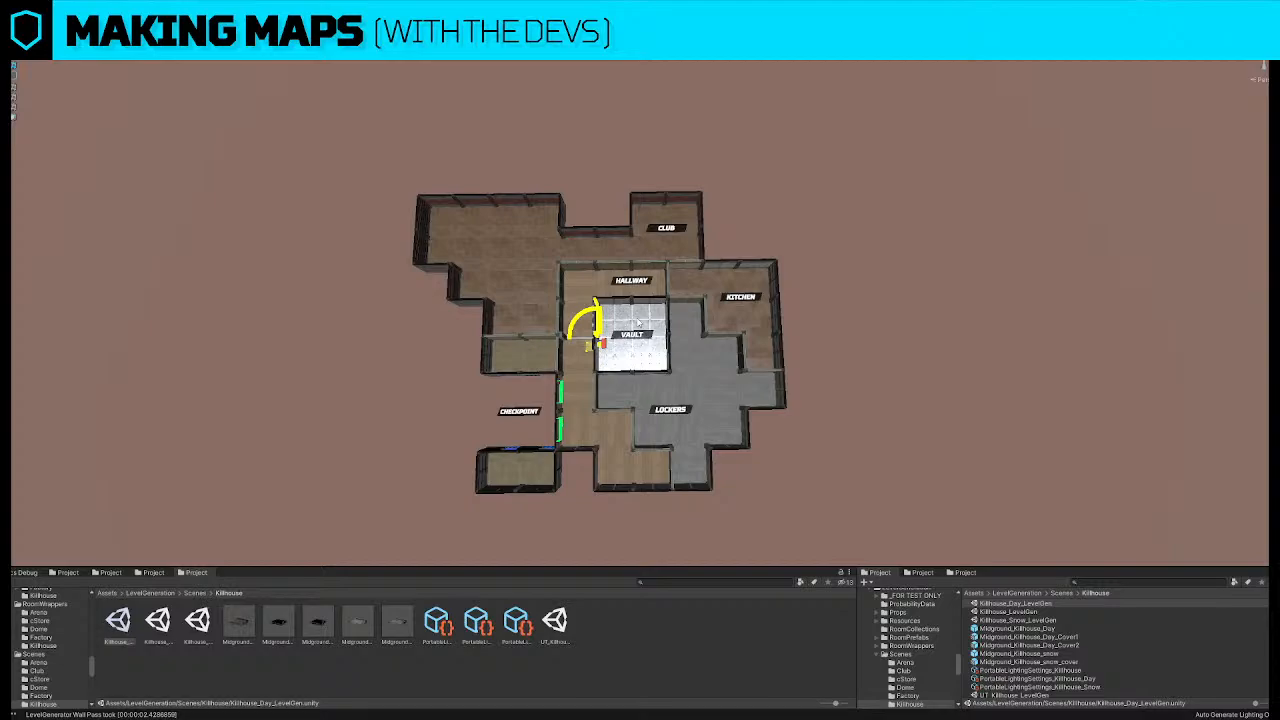
pyautogui.moveTo(646, 317); pyautogui.dragTo(647, 314, button='middle')
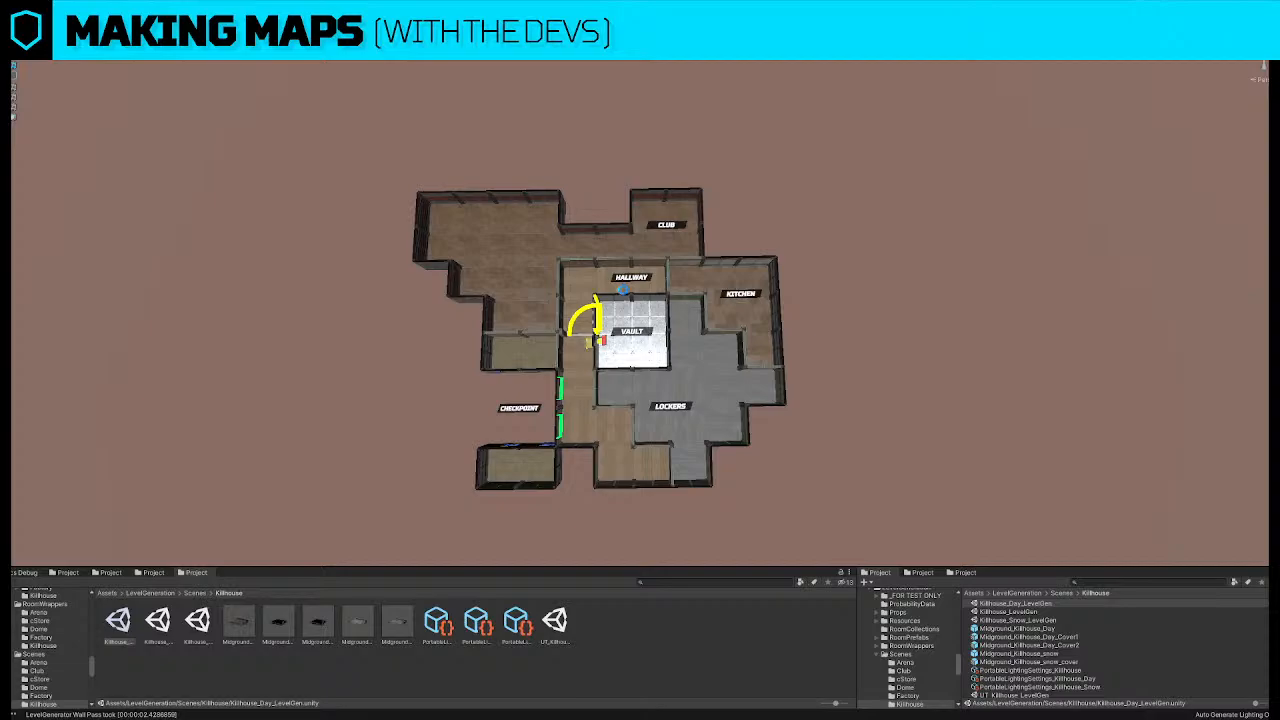
pyautogui.scroll(2, 605, 311)
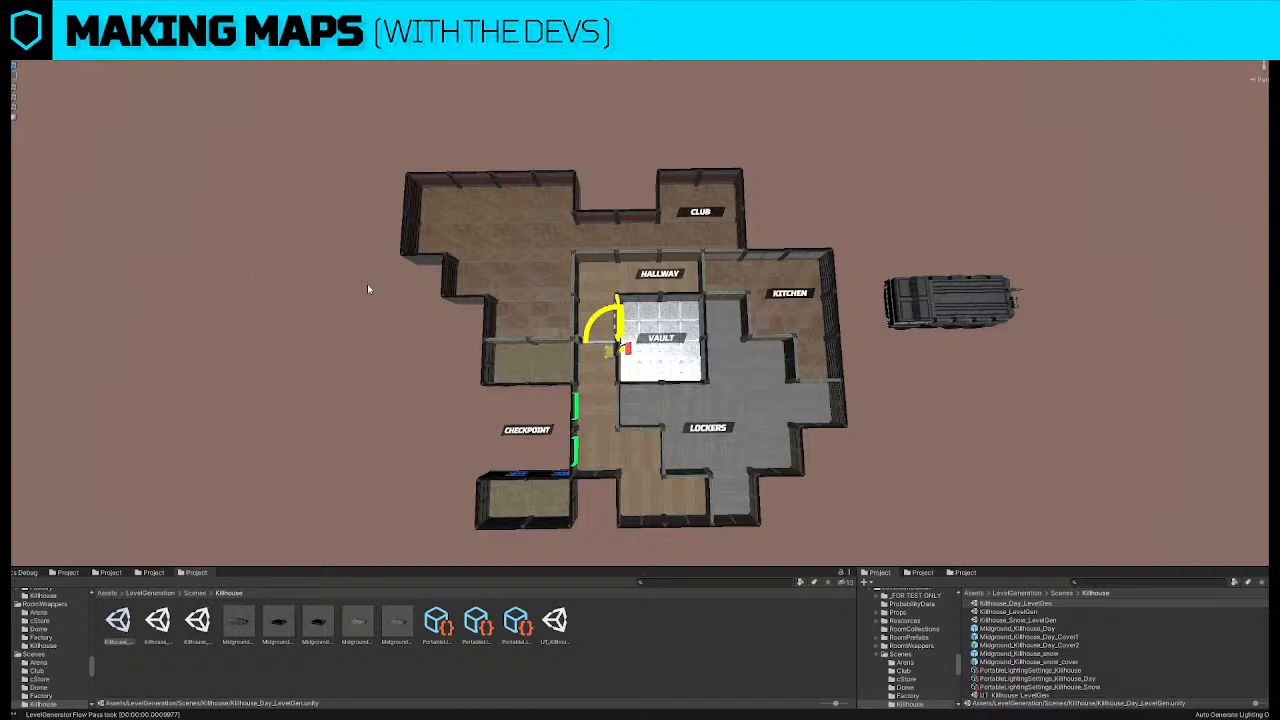
pyautogui.keyDown('alt'); pyautogui.moveTo(368, 288); pyautogui.dragTo(355, 291); pyautogui.keyUp('alt')
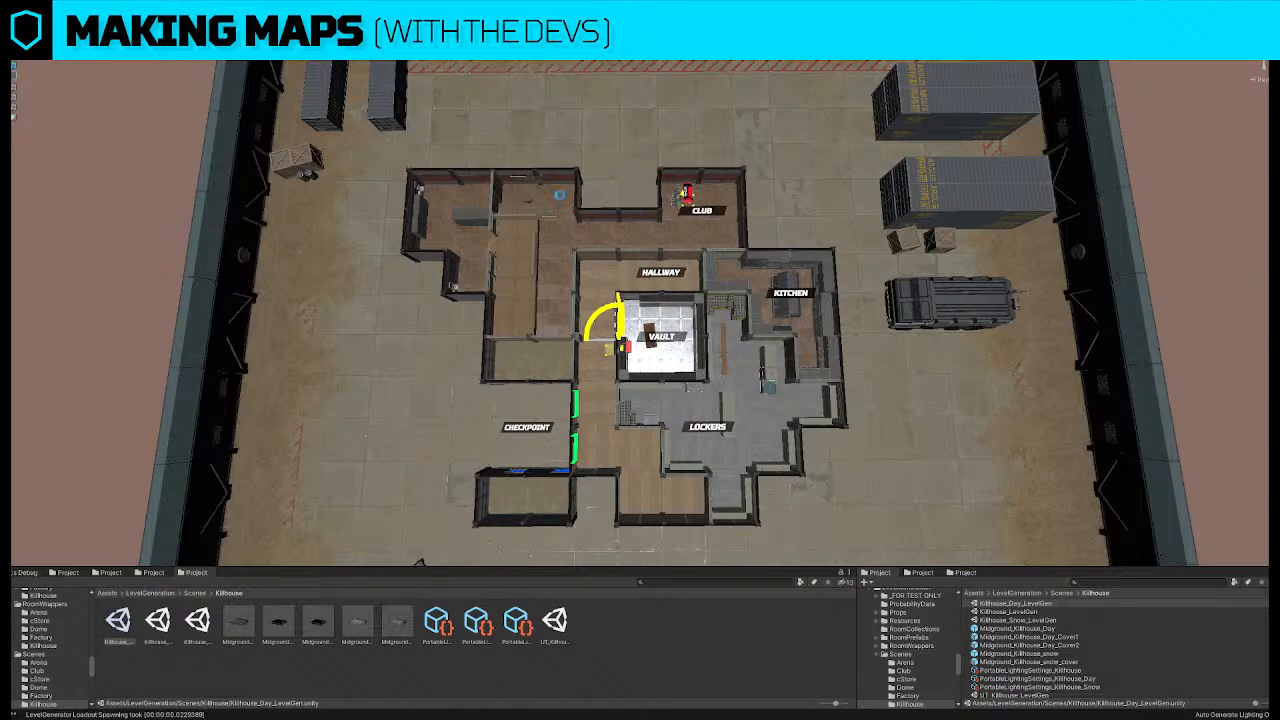
pyautogui.scroll(-1, 640, 313)
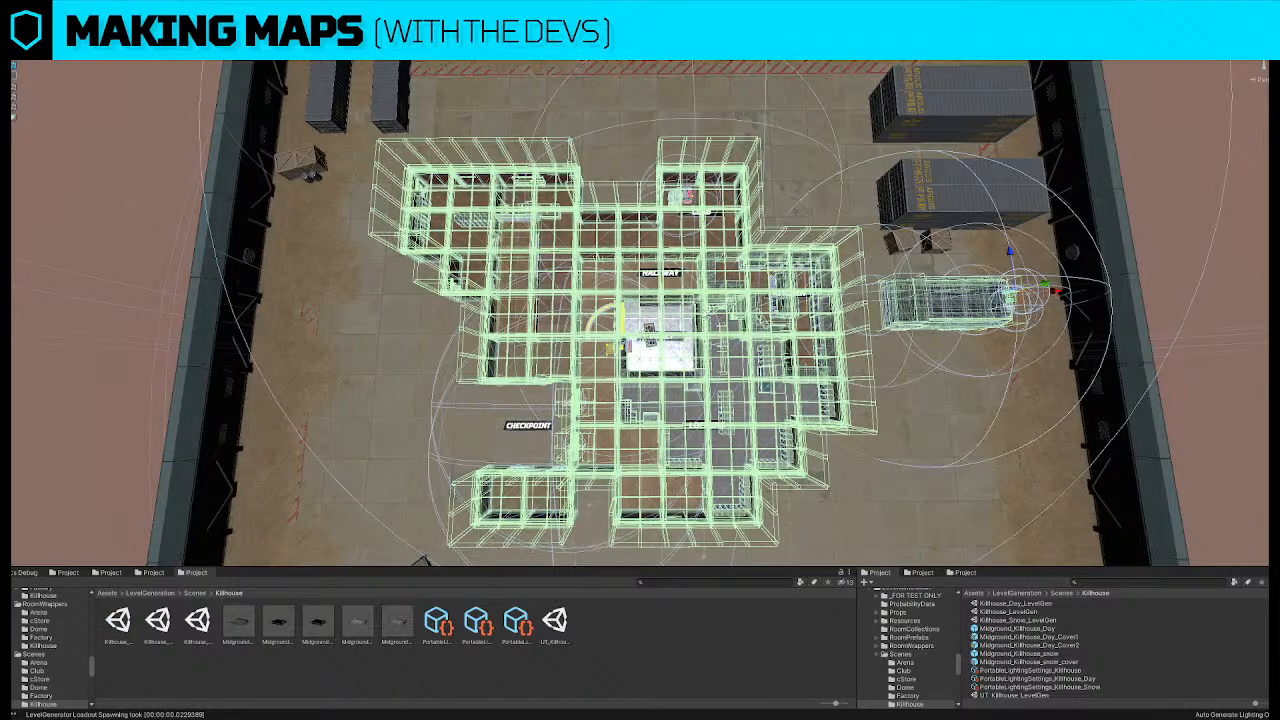
pyautogui.scroll(-5, 640, 313)
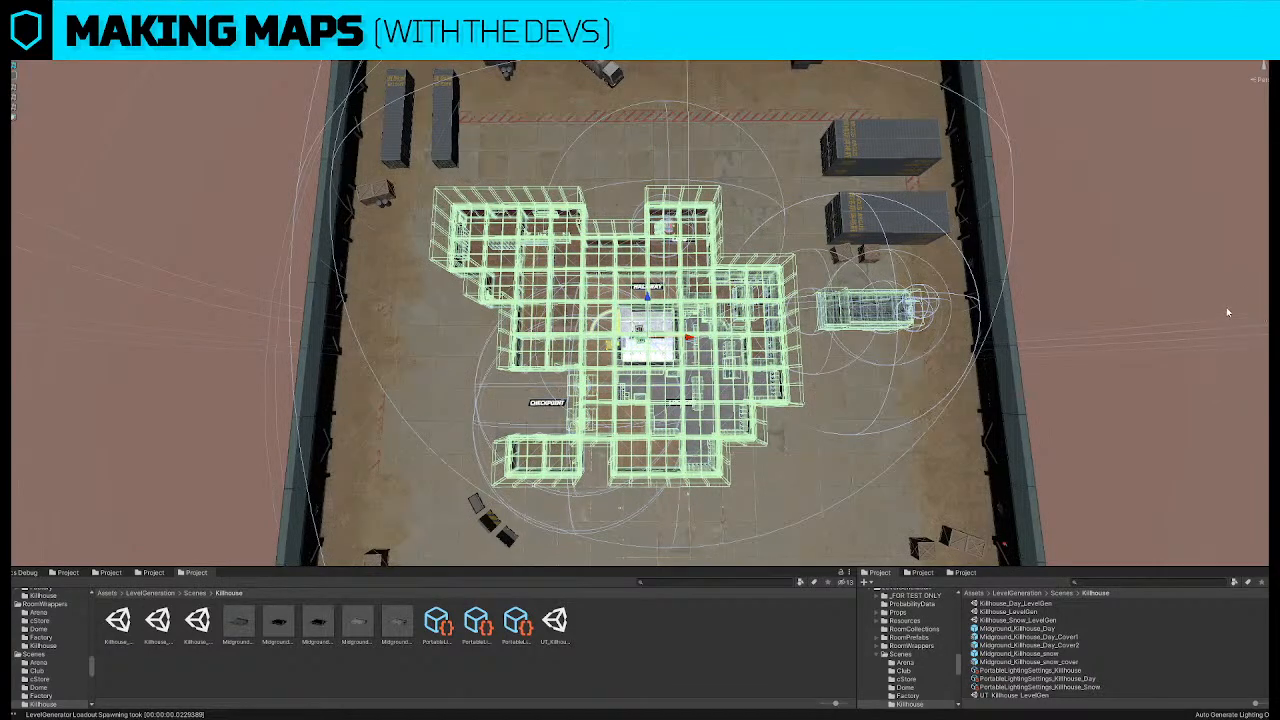
# Delete the wall section with the green doorway in the Checkpoint's inner wall, the one closer to the vault door
pyautogui.click(882, 336)
pyautogui.scroll(4, 770, 326)
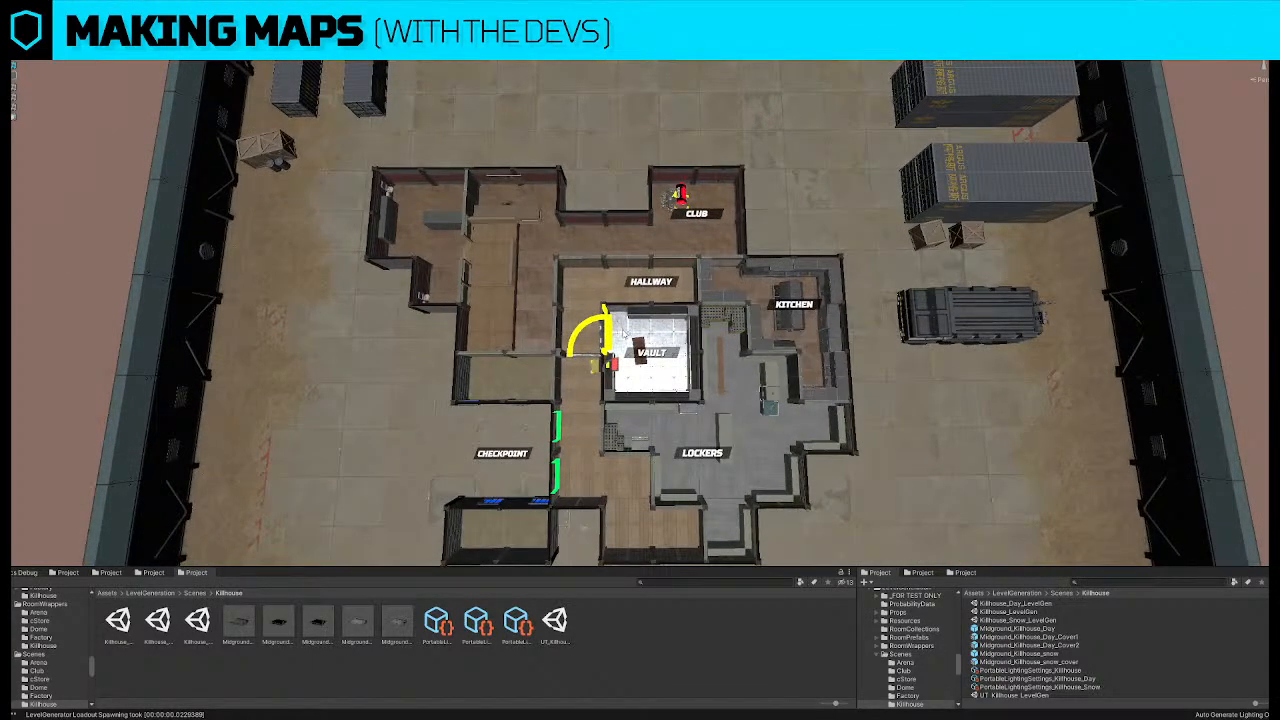
pyautogui.scroll(4, 598, 340)
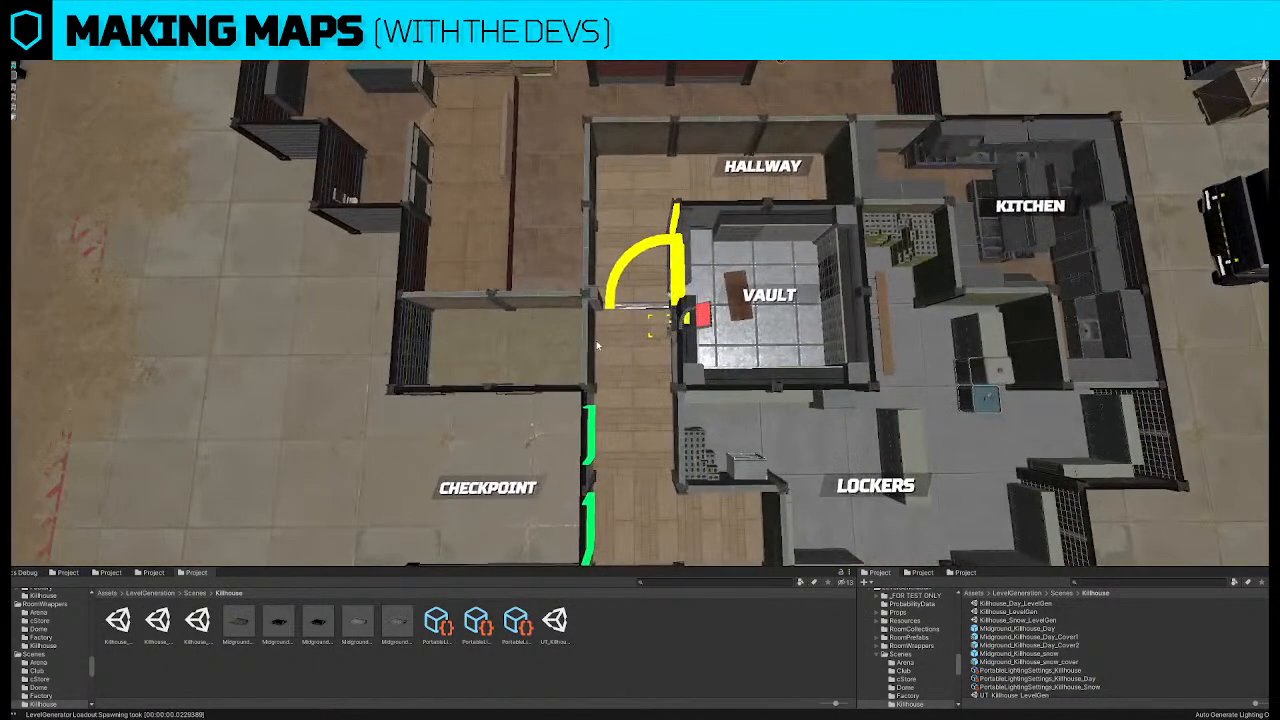
pyautogui.keyDown('alt'); pyautogui.moveTo(730, 362); pyautogui.dragTo(600, 398); pyautogui.keyUp('alt')
pyautogui.click(565, 293)
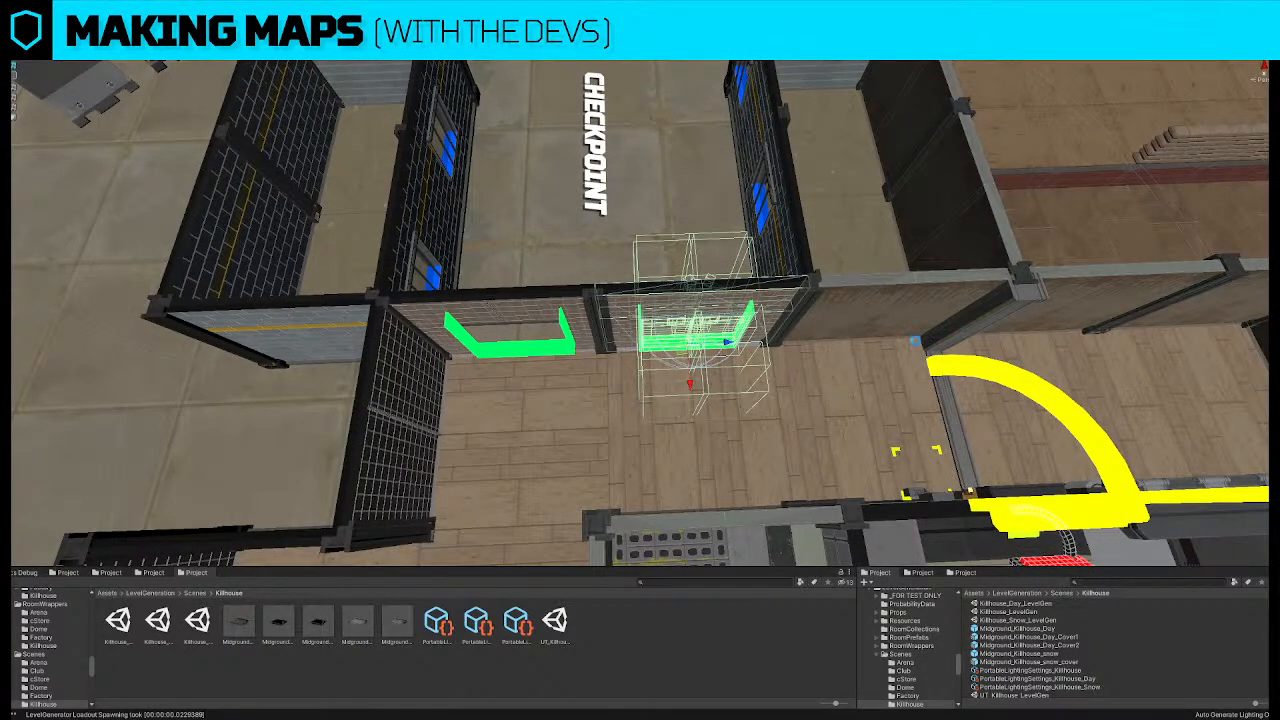
pyautogui.press('Delete')
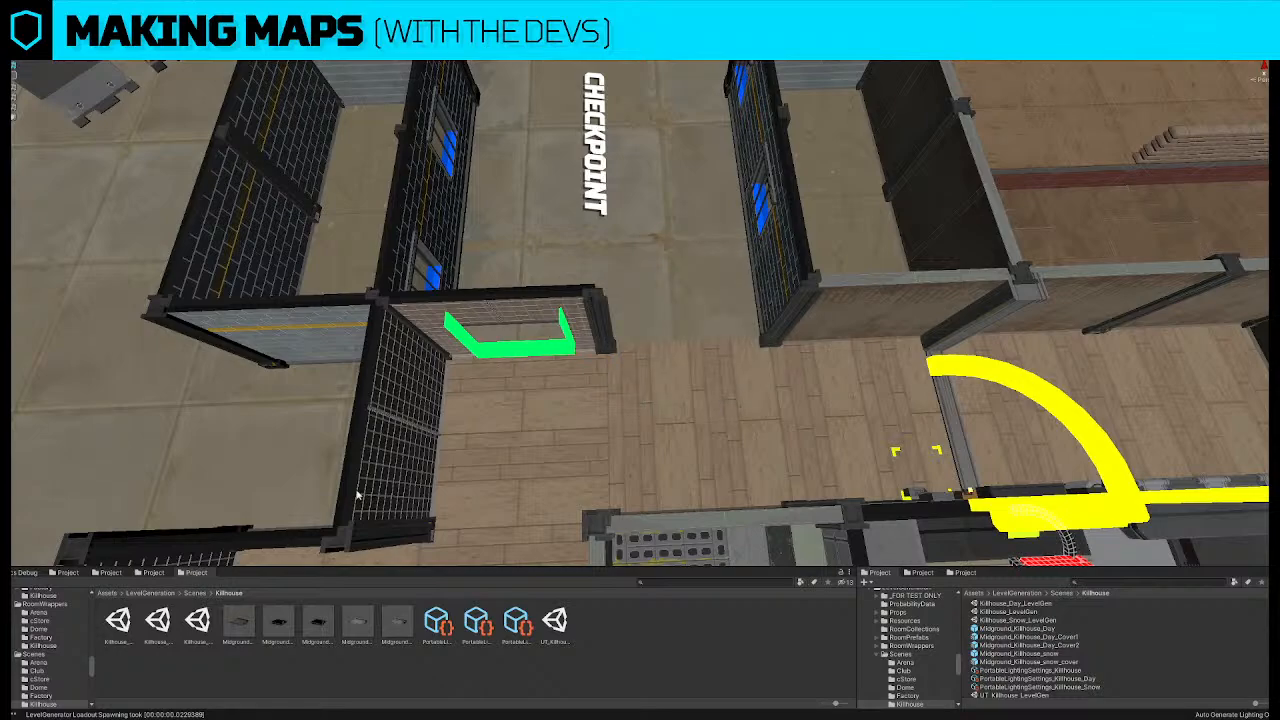
# Duplicate the adjacent corridor wall section, rotate it and move it into the gap left in the Checkpoint's inner wall
pyautogui.click(390, 452)
pyautogui.press('e')
pyautogui.hotkey('ctrl', 'd')
pyautogui.moveTo(421, 448); pyautogui.dragTo(307, 543)
pyautogui.press('w')
pyautogui.moveTo(411, 457); pyautogui.dragTo(704, 320)
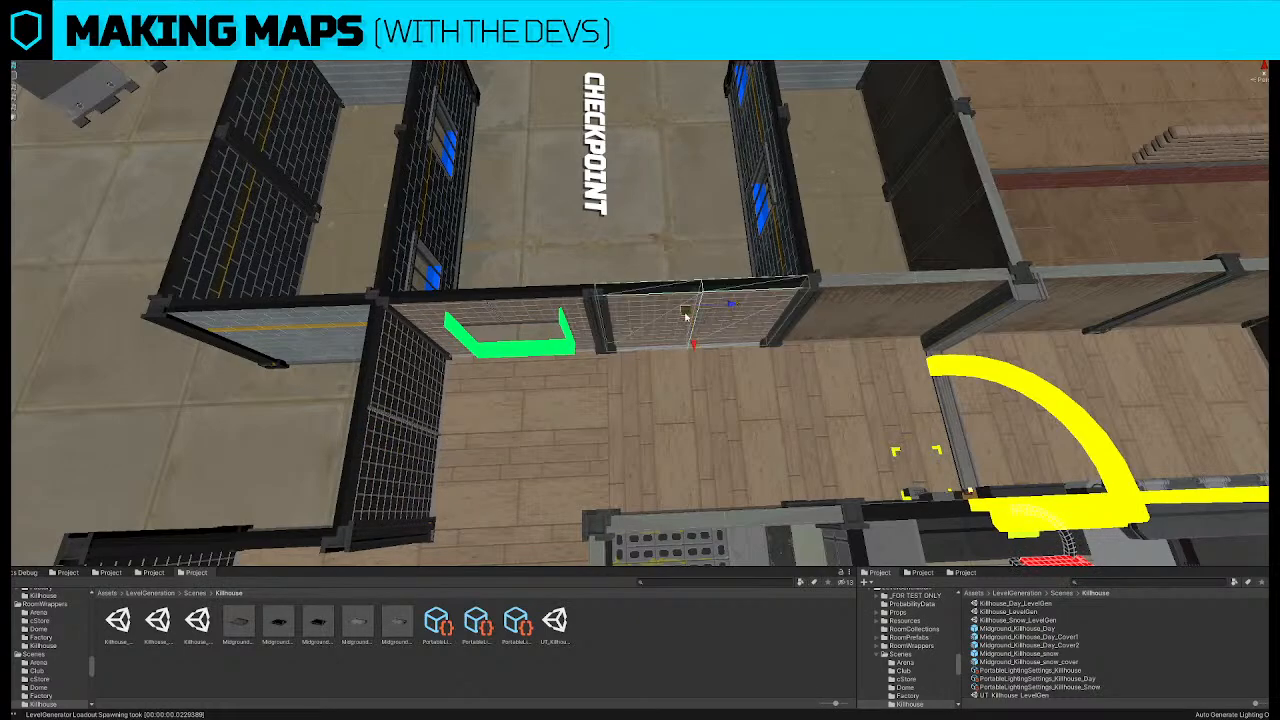
# Move the remaining green doorway section to the center of the Checkpoint's inner wall, with a narrow wall section on each side
pyautogui.moveTo(704, 320); pyautogui.dragTo(512, 332, button='right')
pyautogui.press('s')
pyautogui.scroll(3, 511, 332)
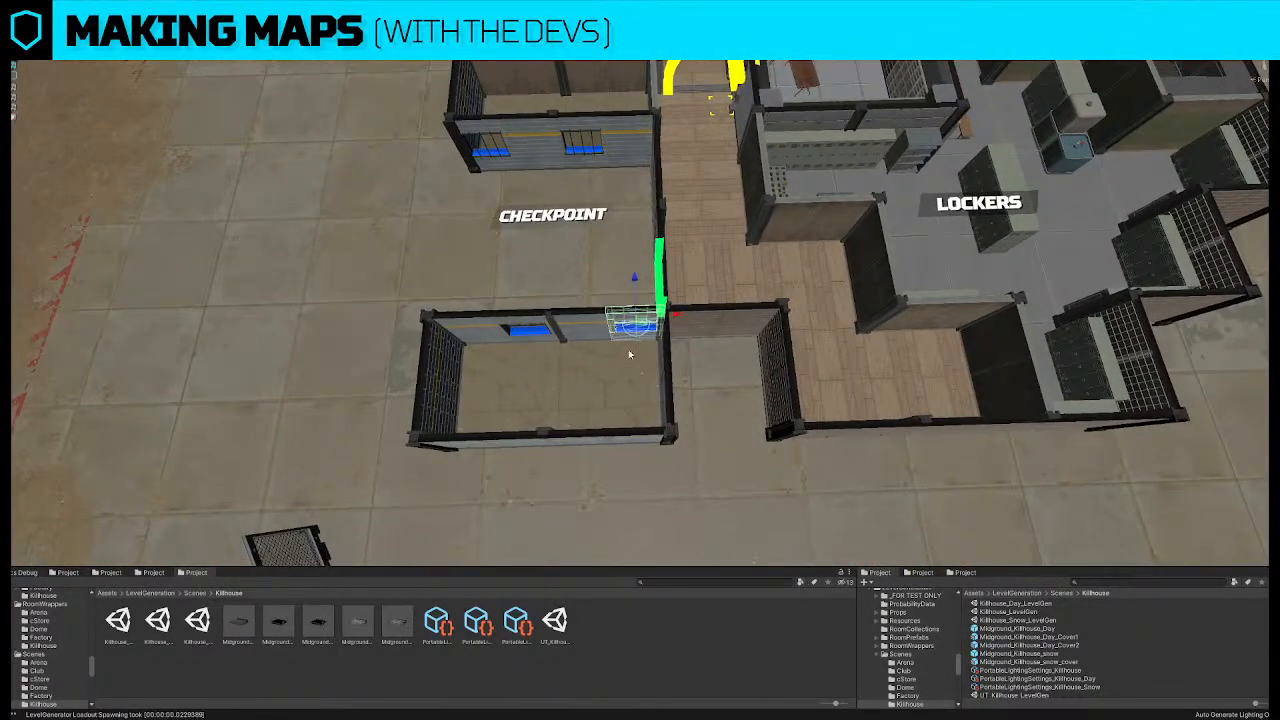
pyautogui.scroll(2, 629, 362)
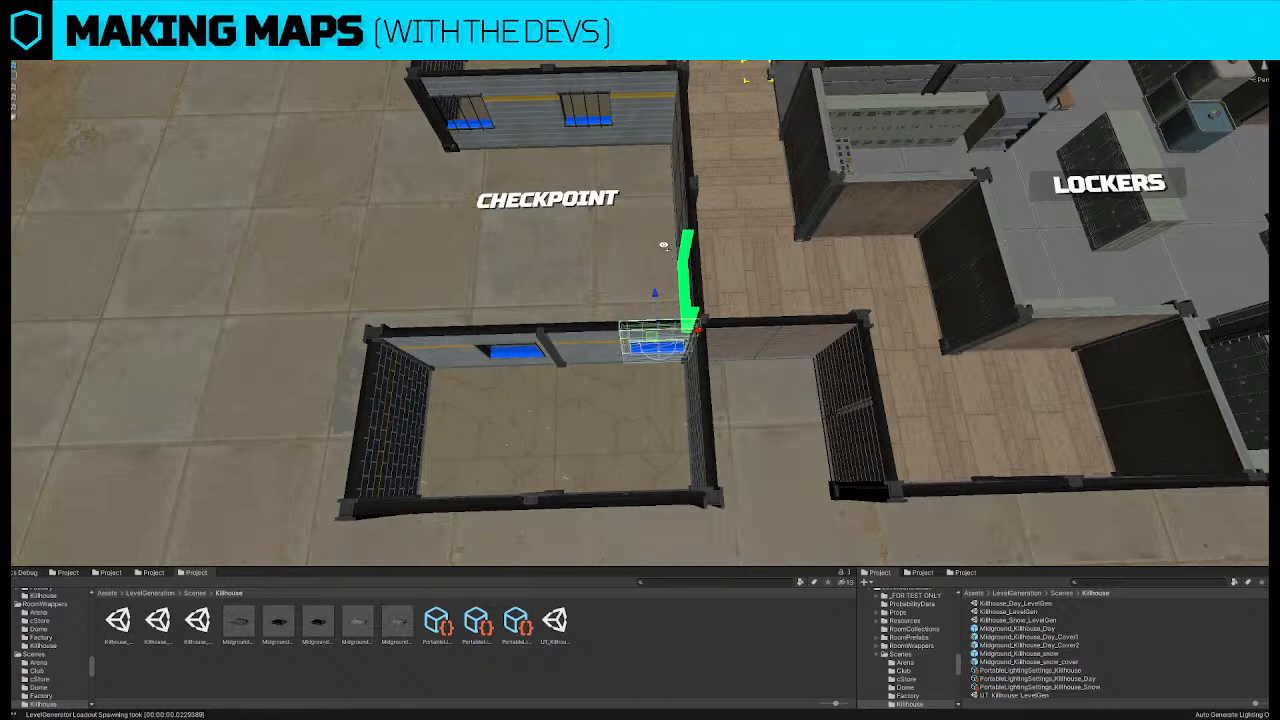
pyautogui.keyDown('alt'); pyautogui.moveTo(663, 245); pyautogui.dragTo(632, 332); pyautogui.keyUp('alt')
pyautogui.click(657, 330)
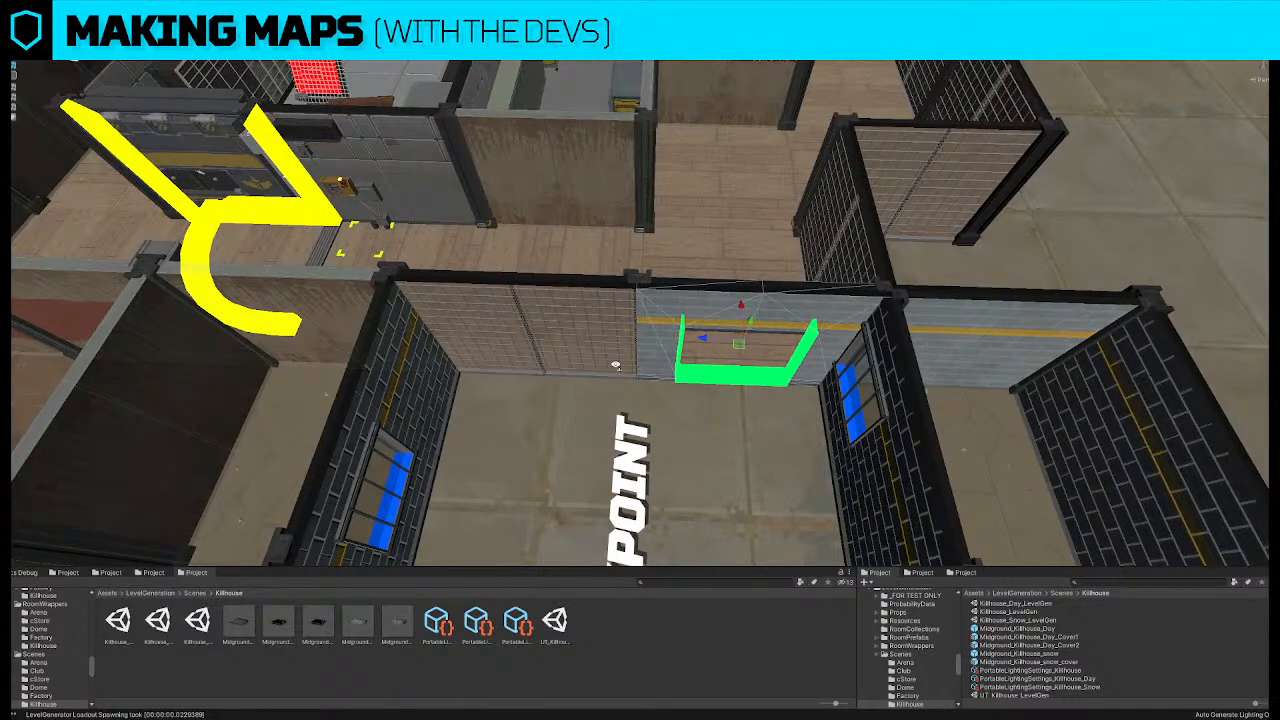
pyautogui.moveTo(720, 343); pyautogui.dragTo(636, 401, button='right')
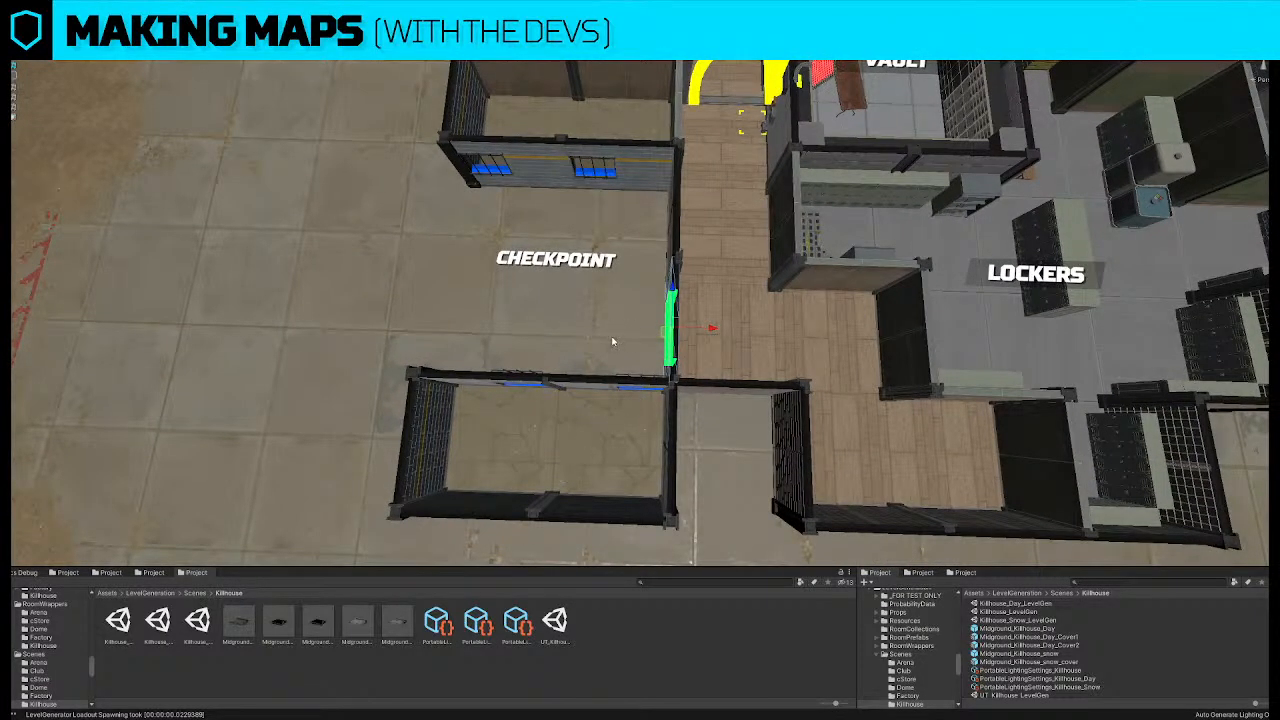
pyautogui.moveTo(611, 340)
pyautogui.mouseDown(button='right')
pyautogui.moveTo(618, 375)
pyautogui.moveTo(655, 387)
pyautogui.moveTo(380, 357)
pyautogui.moveTo(489, 223)
pyautogui.moveTo(482, 293)
pyautogui.mouseUp(button='right')
pyautogui.moveTo(482, 293); pyautogui.dragTo(640, 318)
pyautogui.scroll(-3, 760, 145)
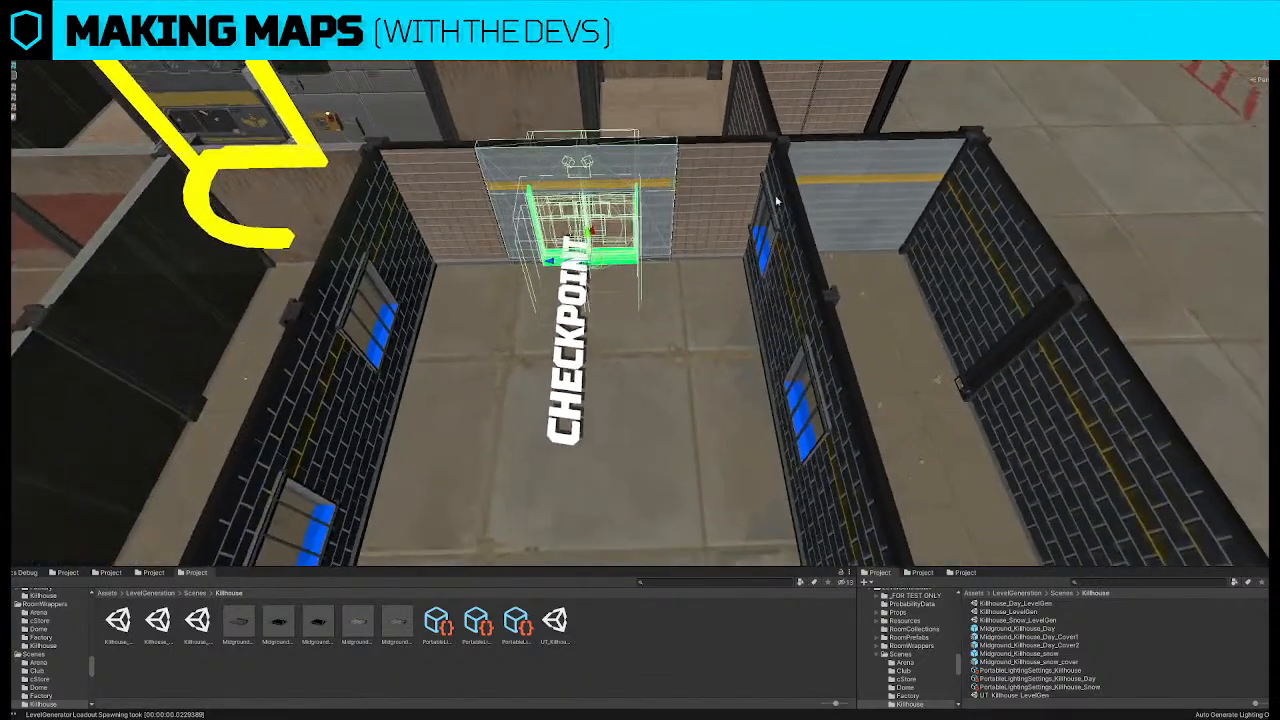
# Give the wall sections on both sides of the Checkpoint doorway the grey siding with the yellow stripe
pyautogui.click(728, 158)
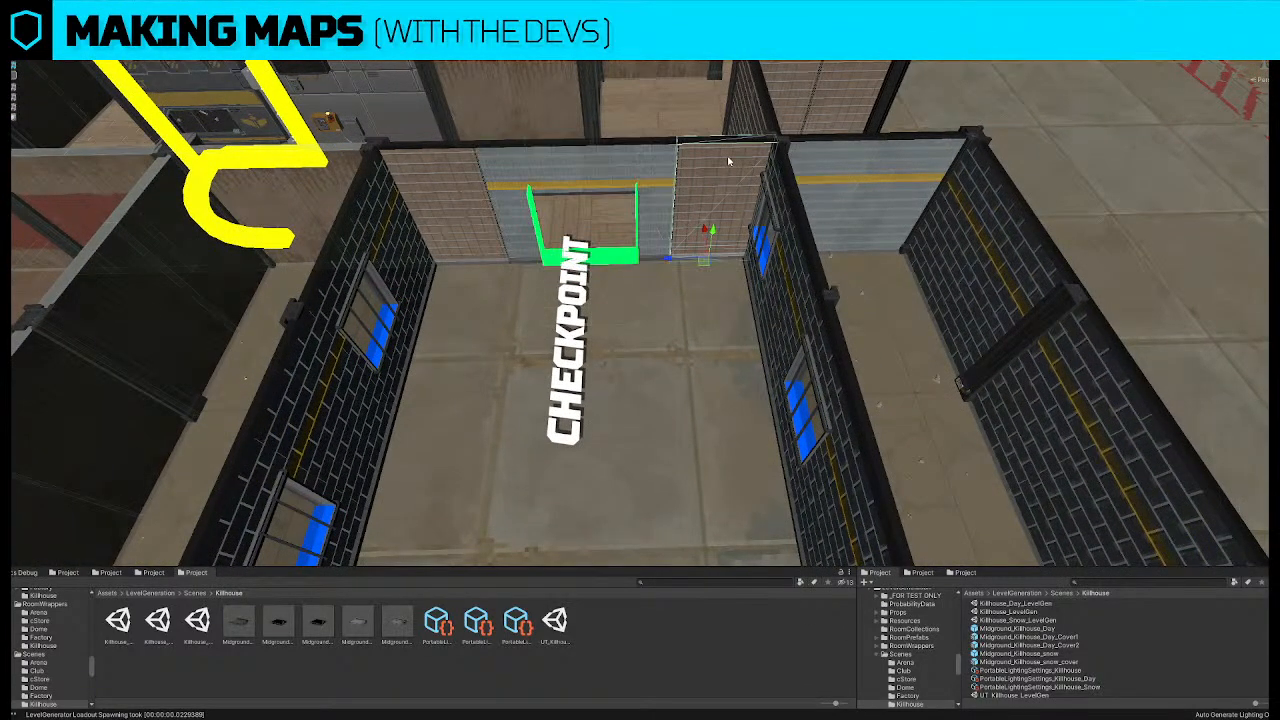
pyautogui.click(592, 165)
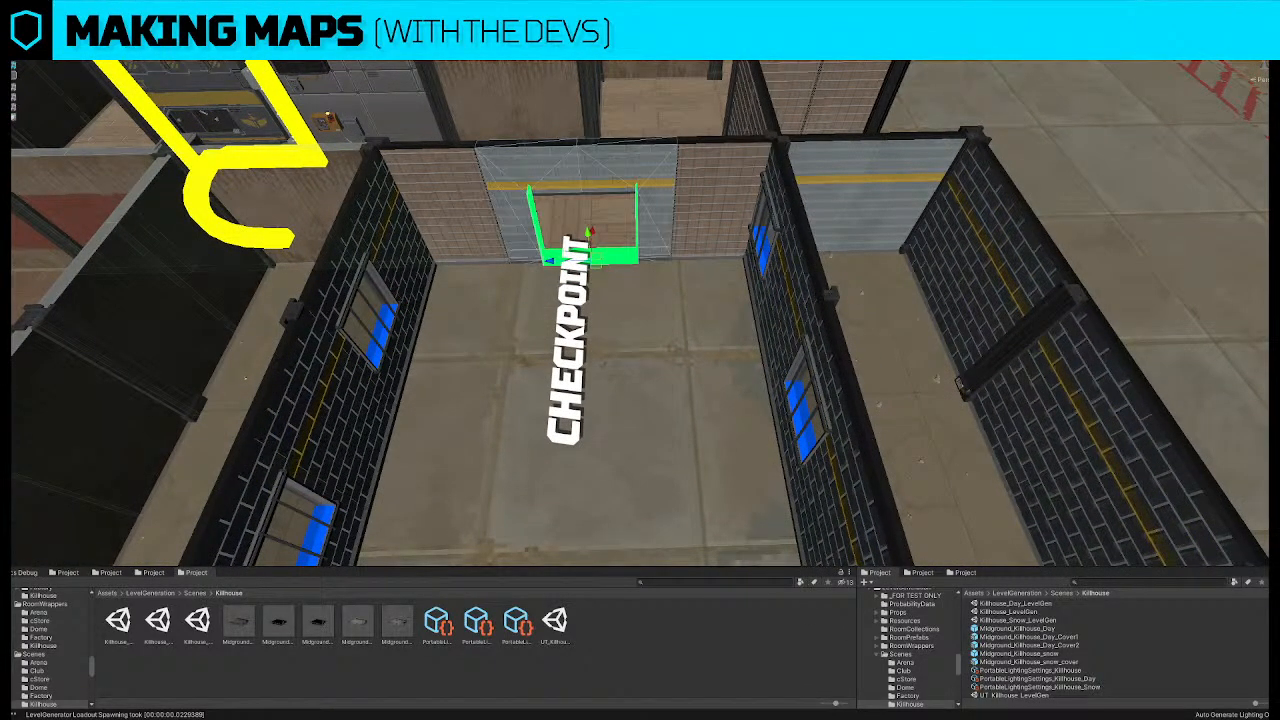
pyautogui.click(449, 214)
pyautogui.click(731, 206)
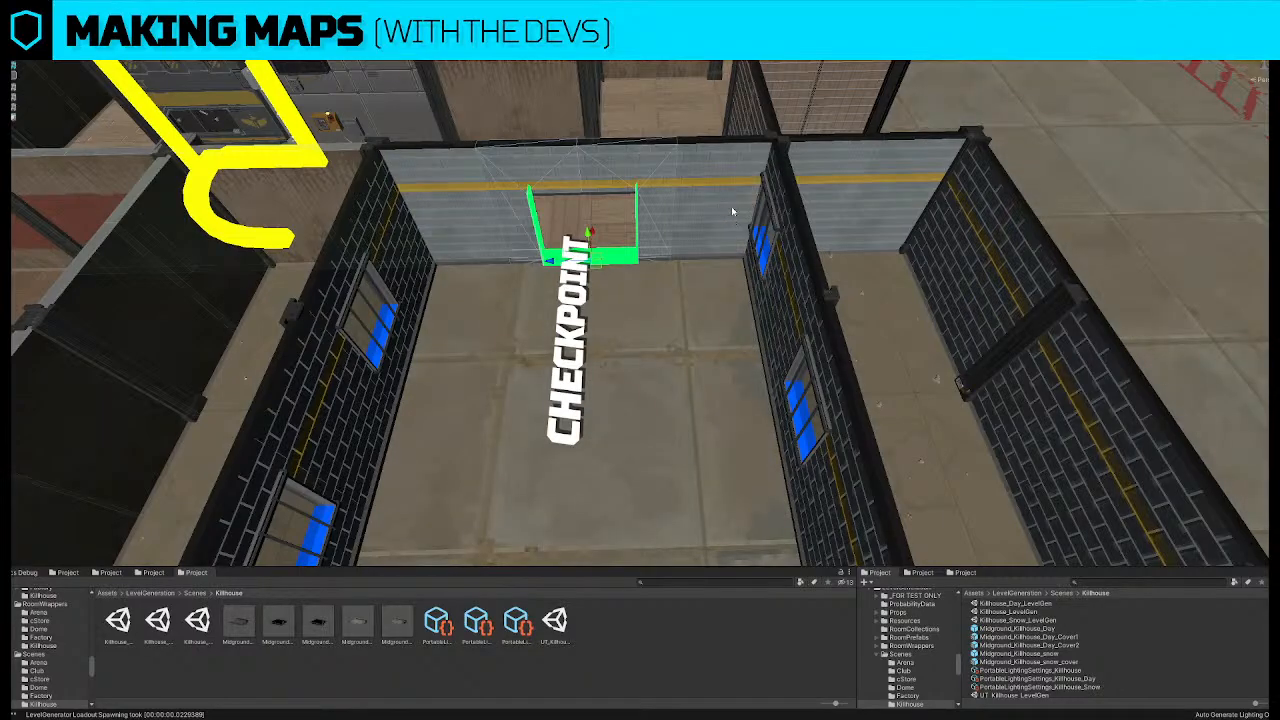
# Select the blue barred window closest to the inner corner in the Checkpoint side wall opposite the vault side
pyautogui.keyDown('alt'); pyautogui.moveTo(733, 211); pyautogui.dragTo(531, 249); pyautogui.keyUp('alt')
pyautogui.scroll(-10, 534, 258)
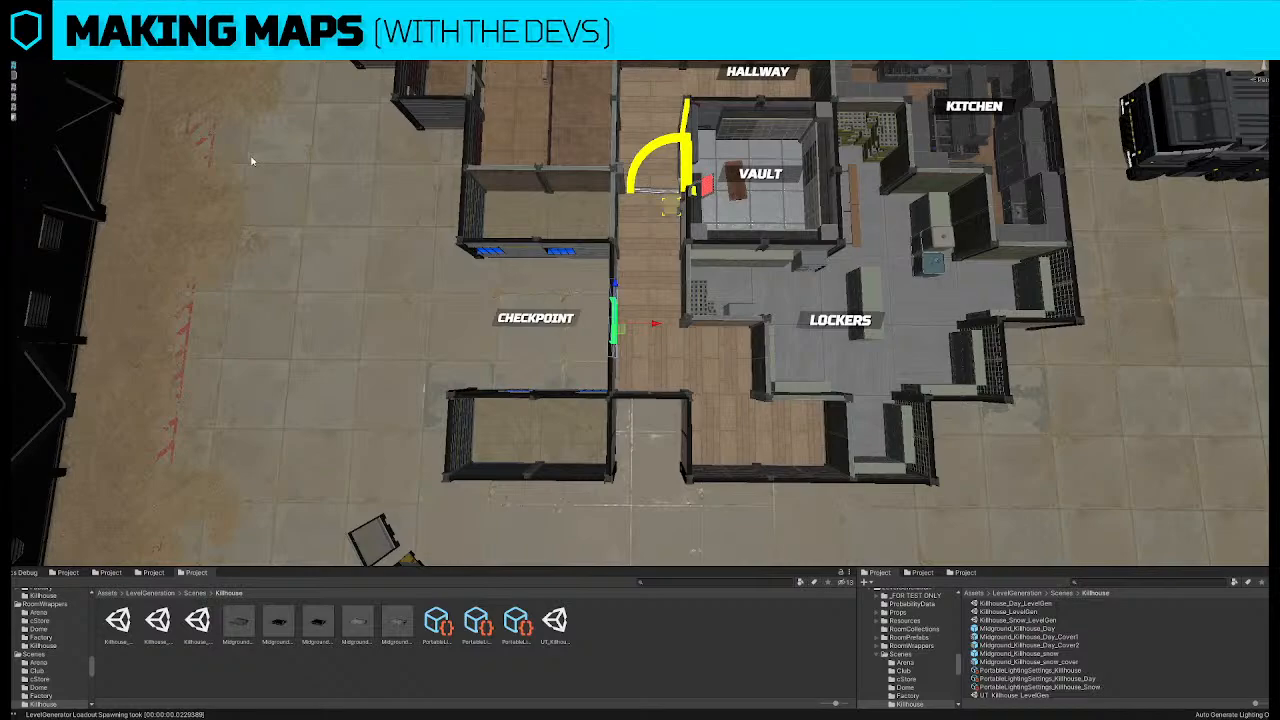
pyautogui.moveTo(398, 330)
pyautogui.mouseDown(button='right')
pyautogui.moveTo(398, 346)
pyautogui.moveTo(388, 323)
pyautogui.moveTo(392, 343)
pyautogui.mouseUp(button='right')
pyautogui.press('w')
pyautogui.scroll(-4, 562, 342)
pyautogui.moveTo(582, 277); pyautogui.dragTo(583, 280, button='right')
pyautogui.press('w')
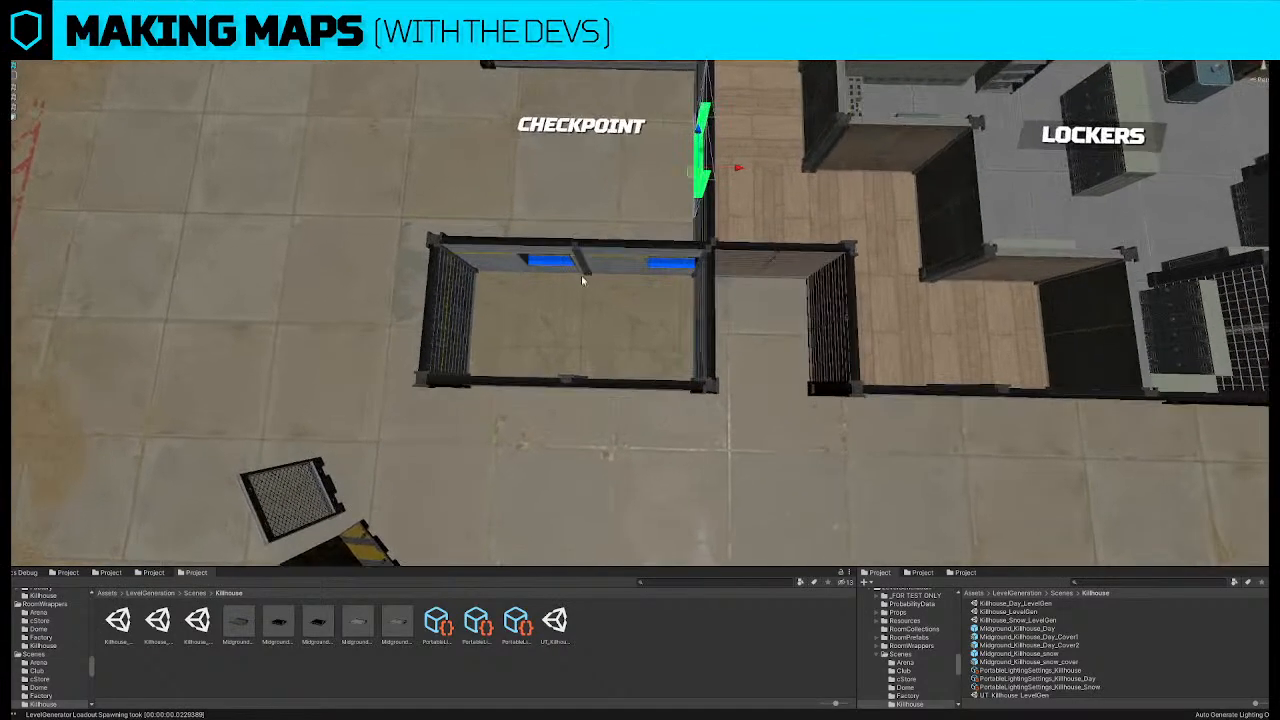
pyautogui.click(604, 261)
pyautogui.moveTo(615, 333); pyautogui.dragTo(616, 398, button='middle')
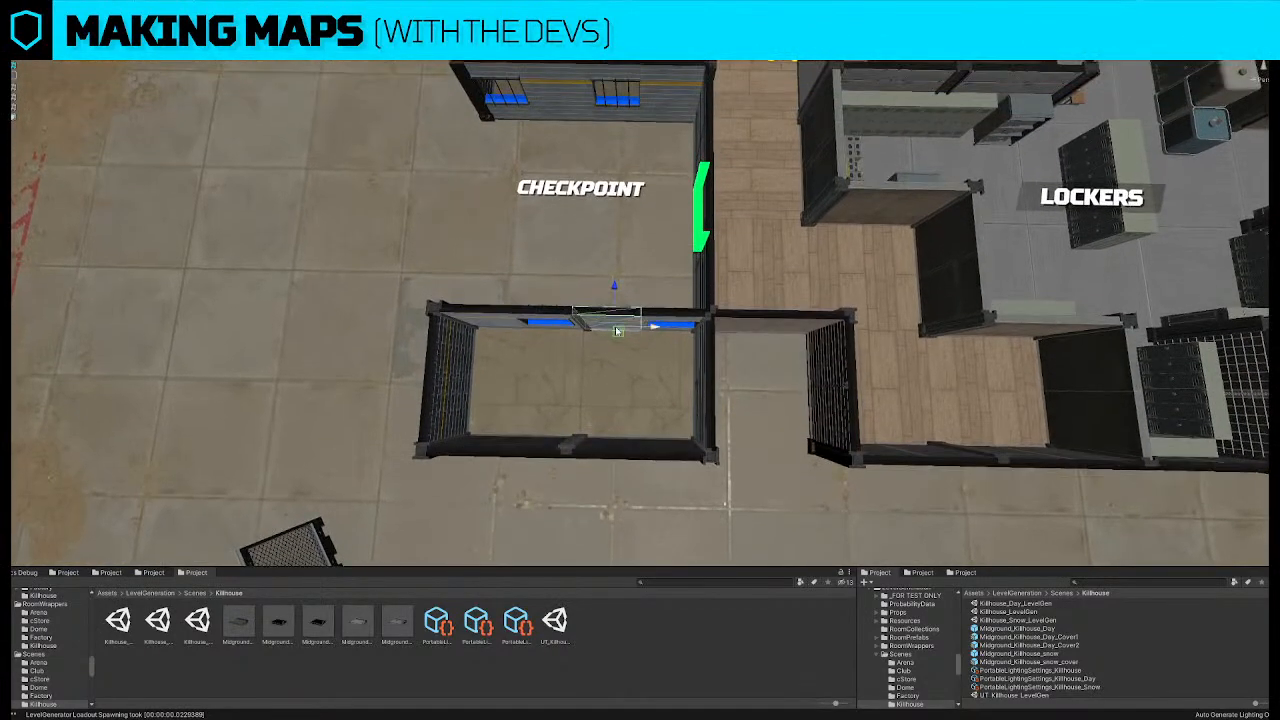
pyautogui.click(621, 453)
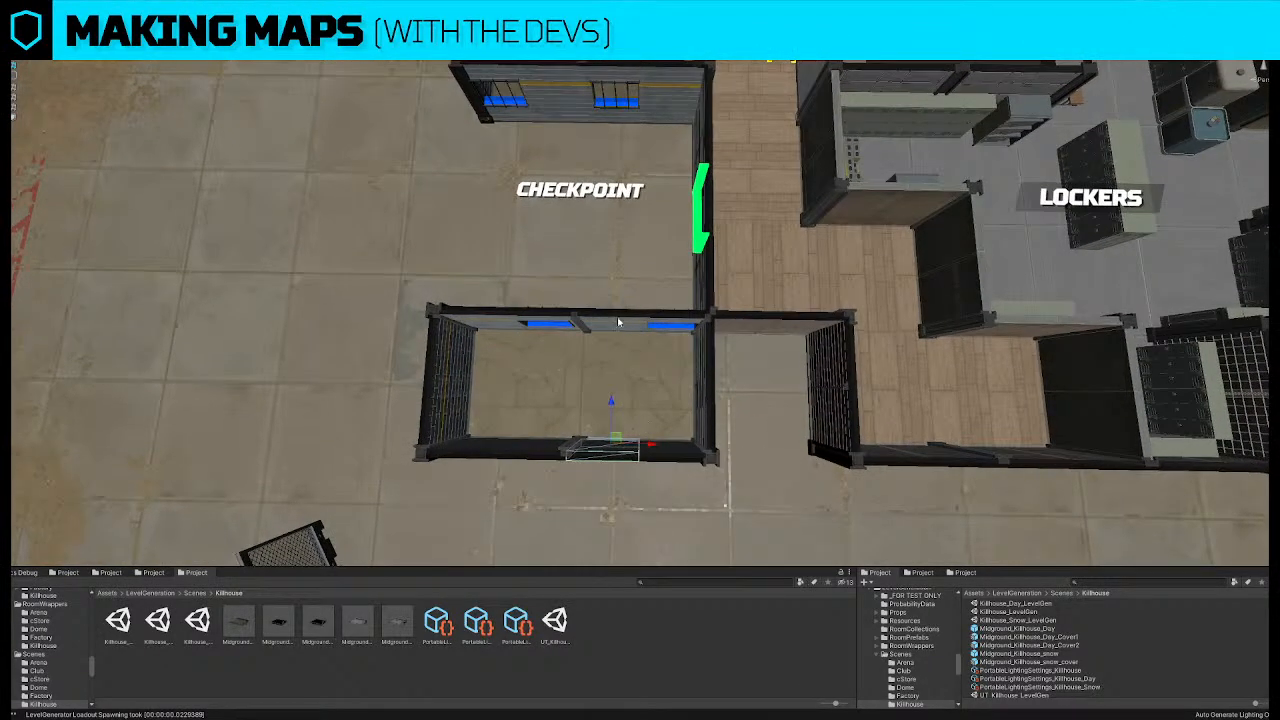
pyautogui.click(648, 337)
pyautogui.scroll(2, 681, 247)
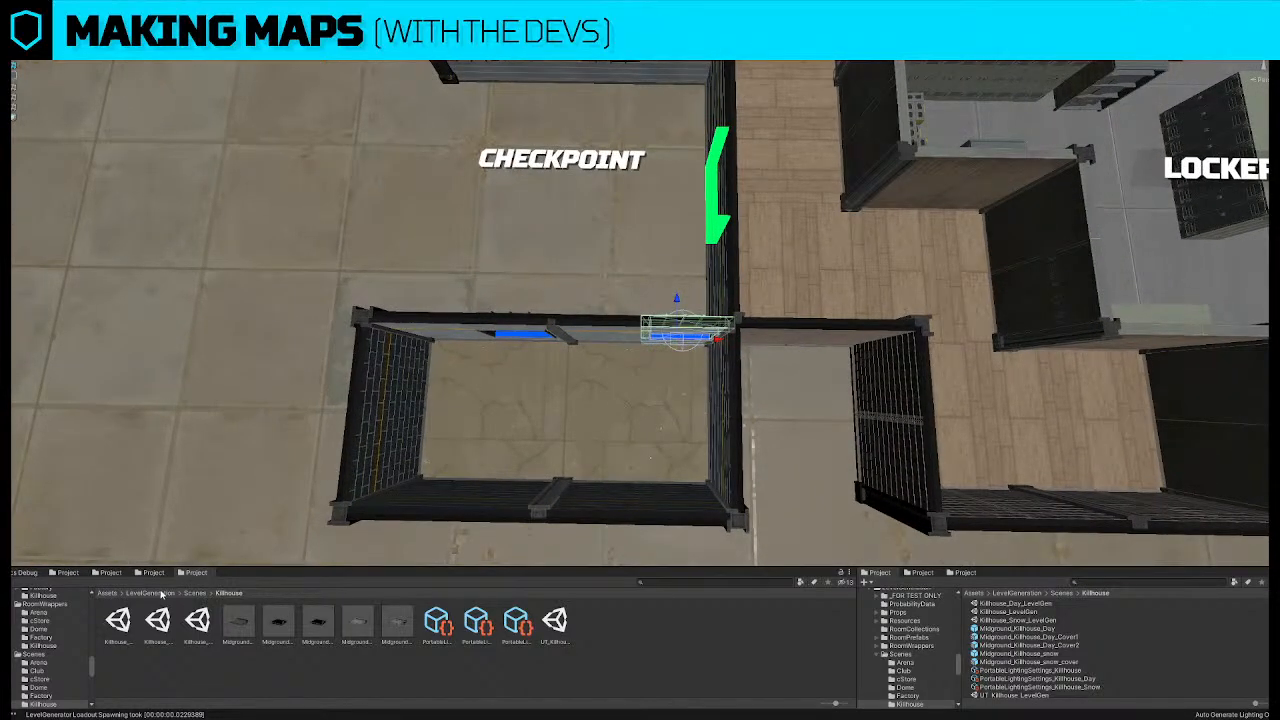
# Replace the selected Checkpoint window with a green doorway prefab from the Killhouse doors folder
pyautogui.click(68, 572)
pyautogui.click(160, 622)
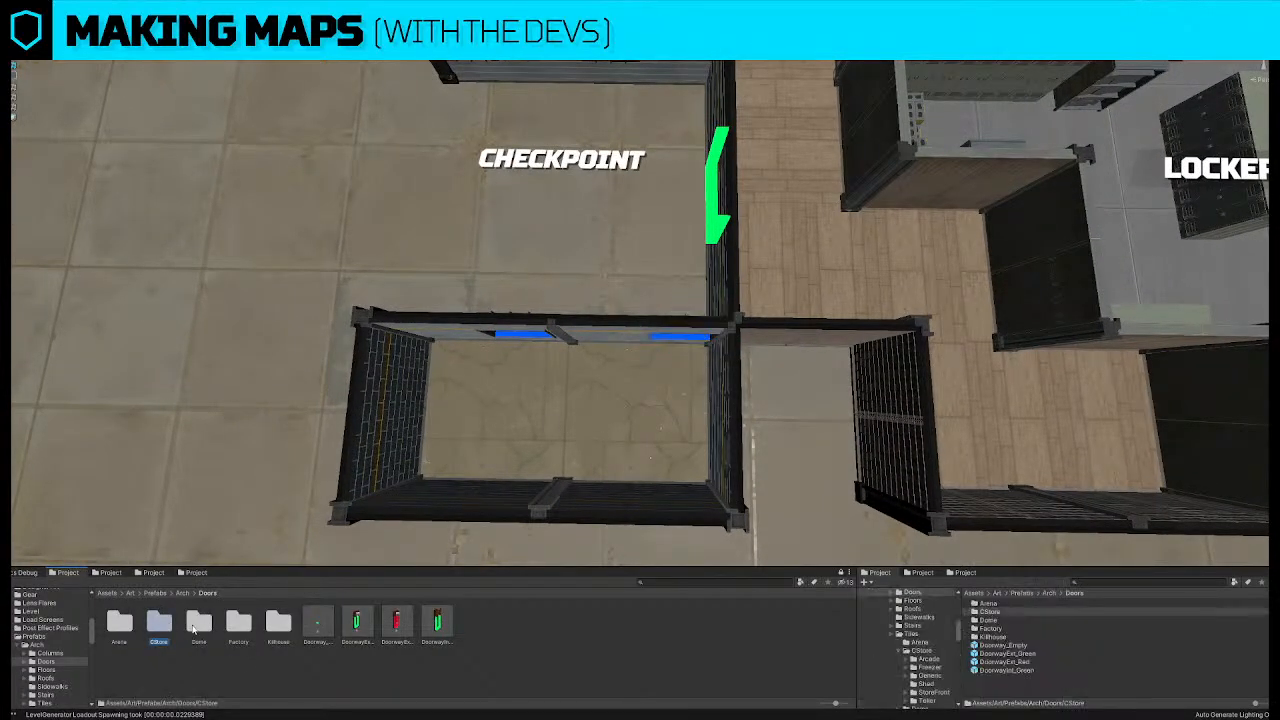
pyautogui.doubleClick(278, 622)
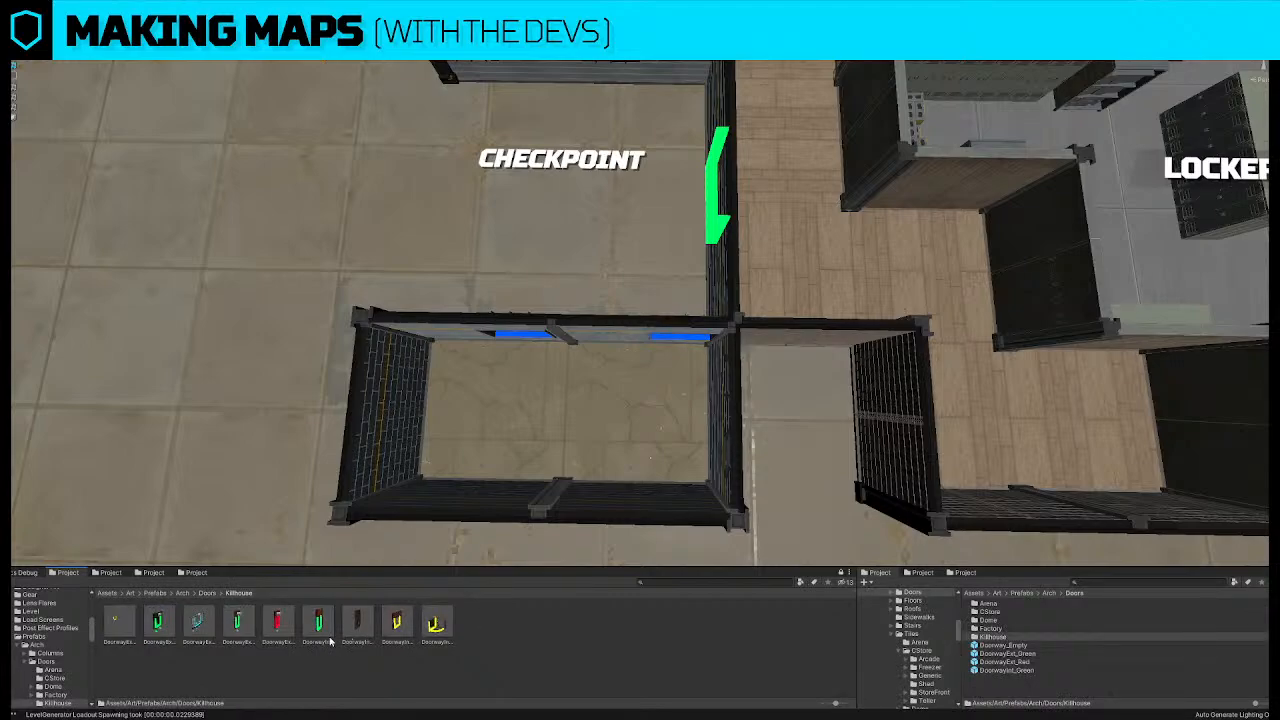
pyautogui.moveTo(246, 629); pyautogui.dragTo(684, 335)
pyautogui.press('f')
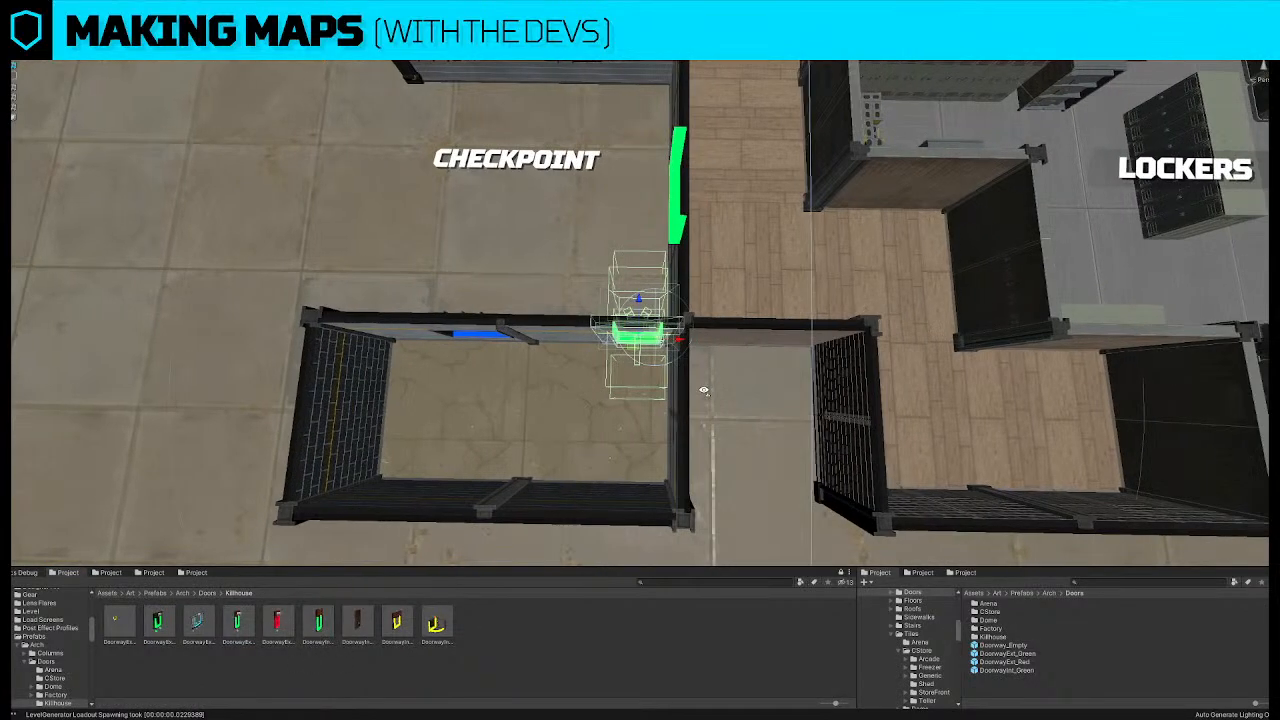
# Move the group of props with the red item from the Club into the middle of the Vault
pyautogui.scroll(-2, 714, 316)
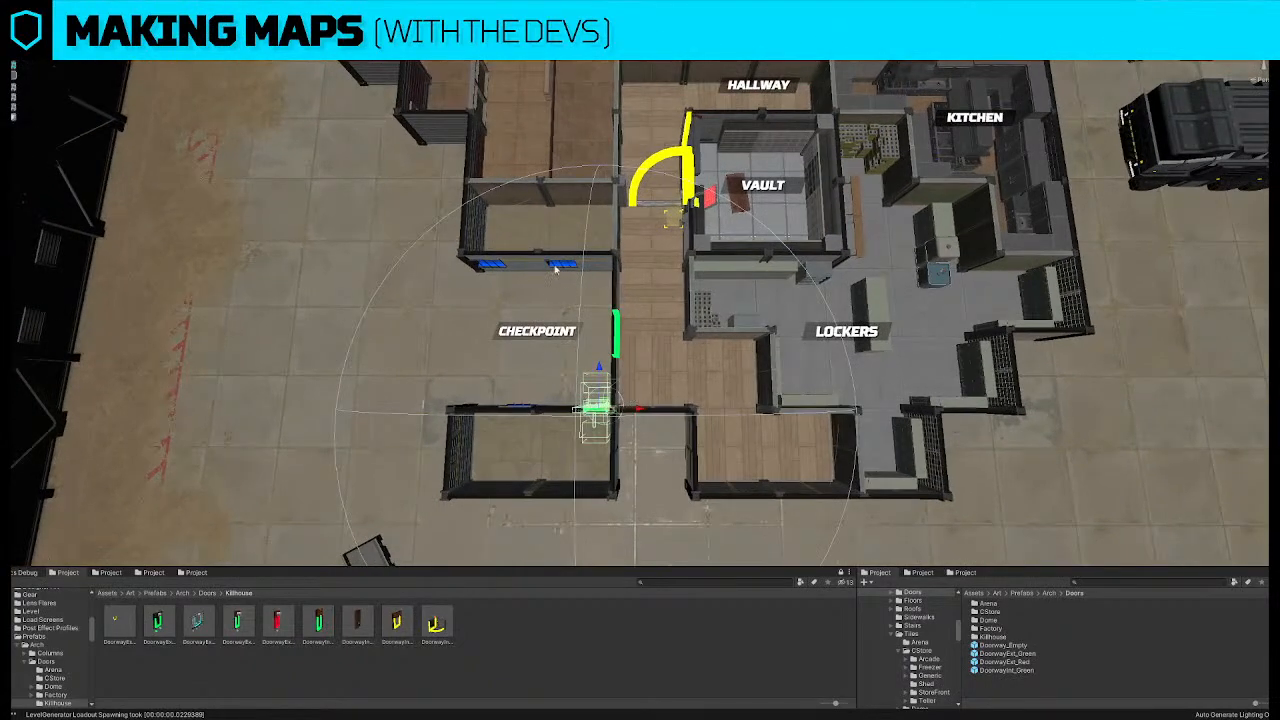
pyautogui.scroll(-5, 620, 330)
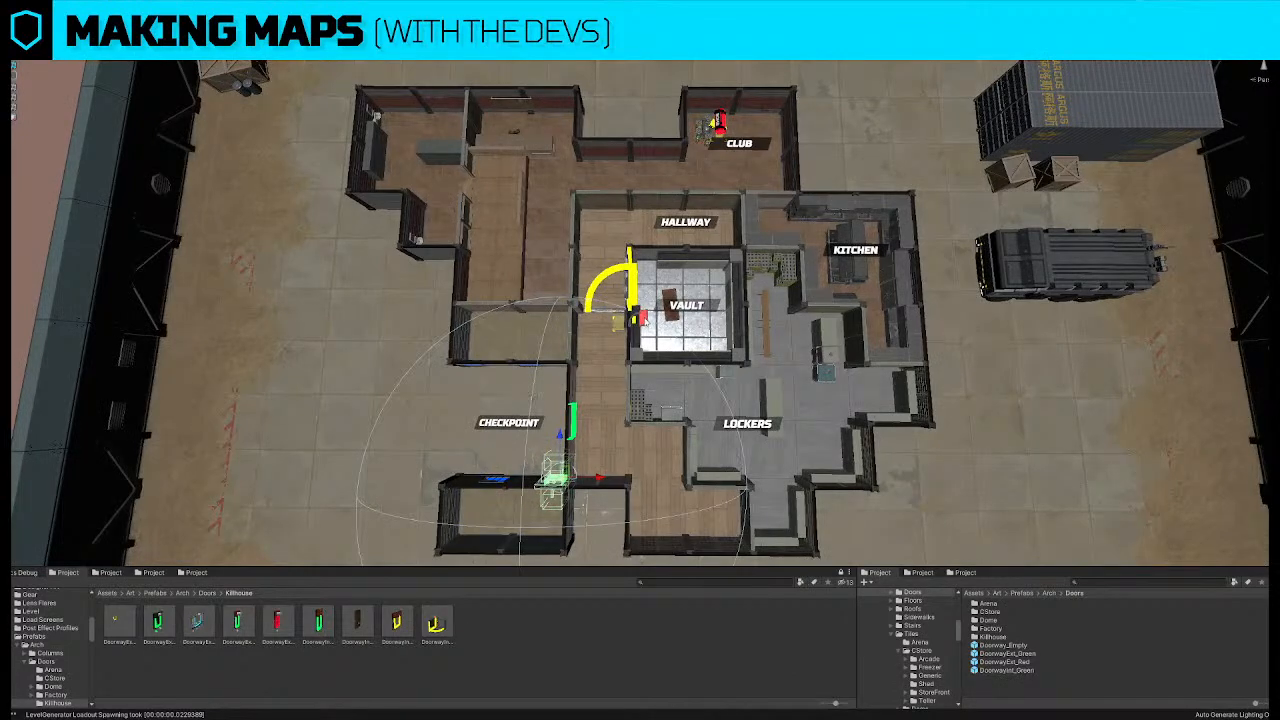
pyautogui.click(638, 321)
pyautogui.scroll(-1, 453, 370)
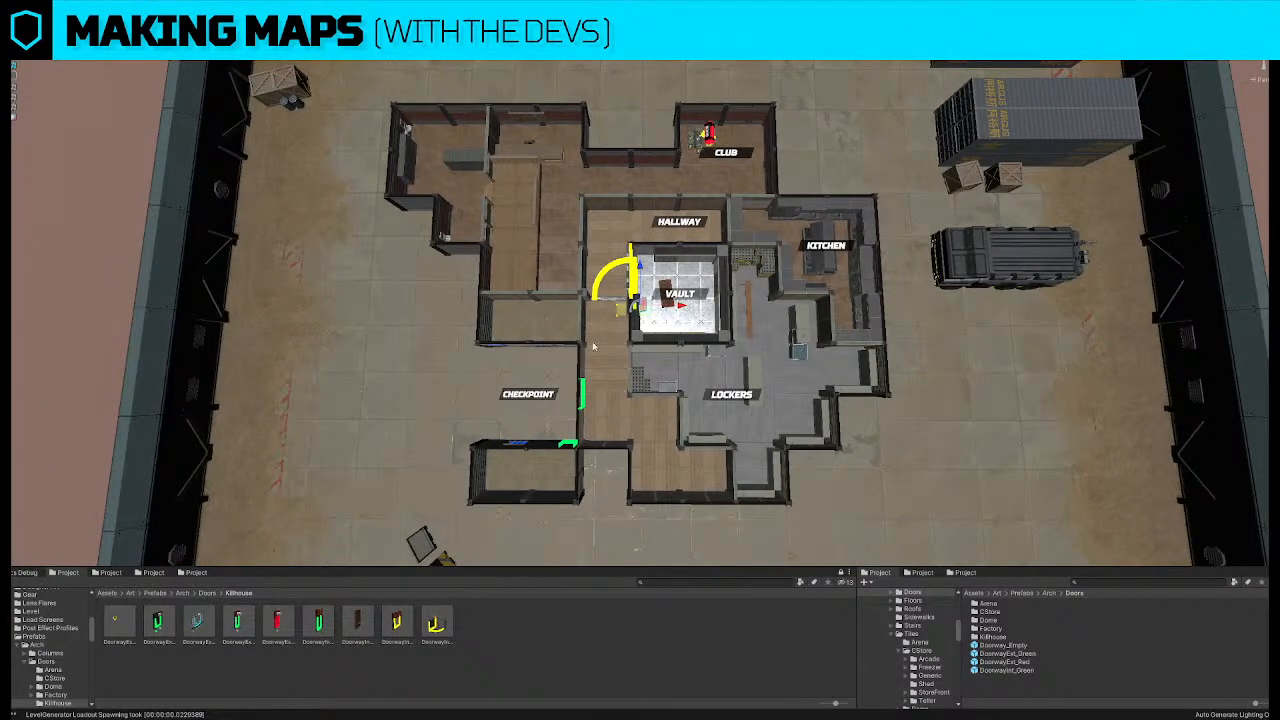
pyautogui.scroll(5, 700, 155)
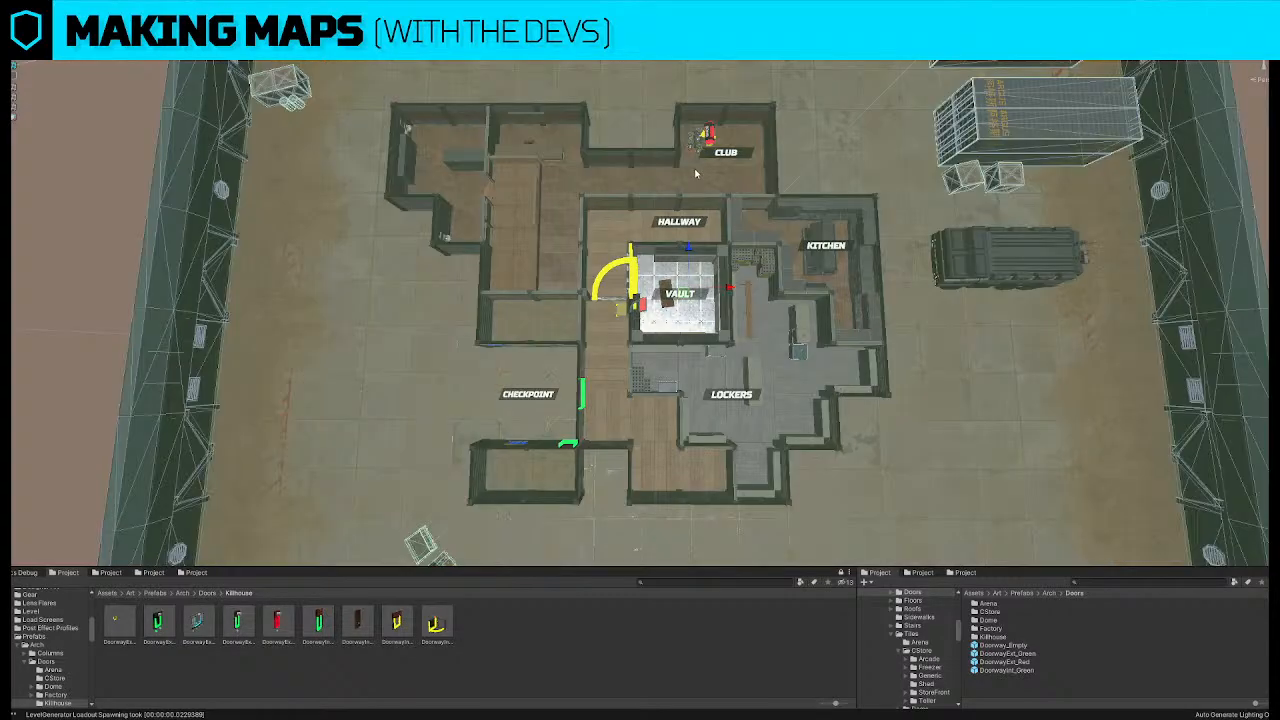
pyautogui.scroll(-5, 706, 140)
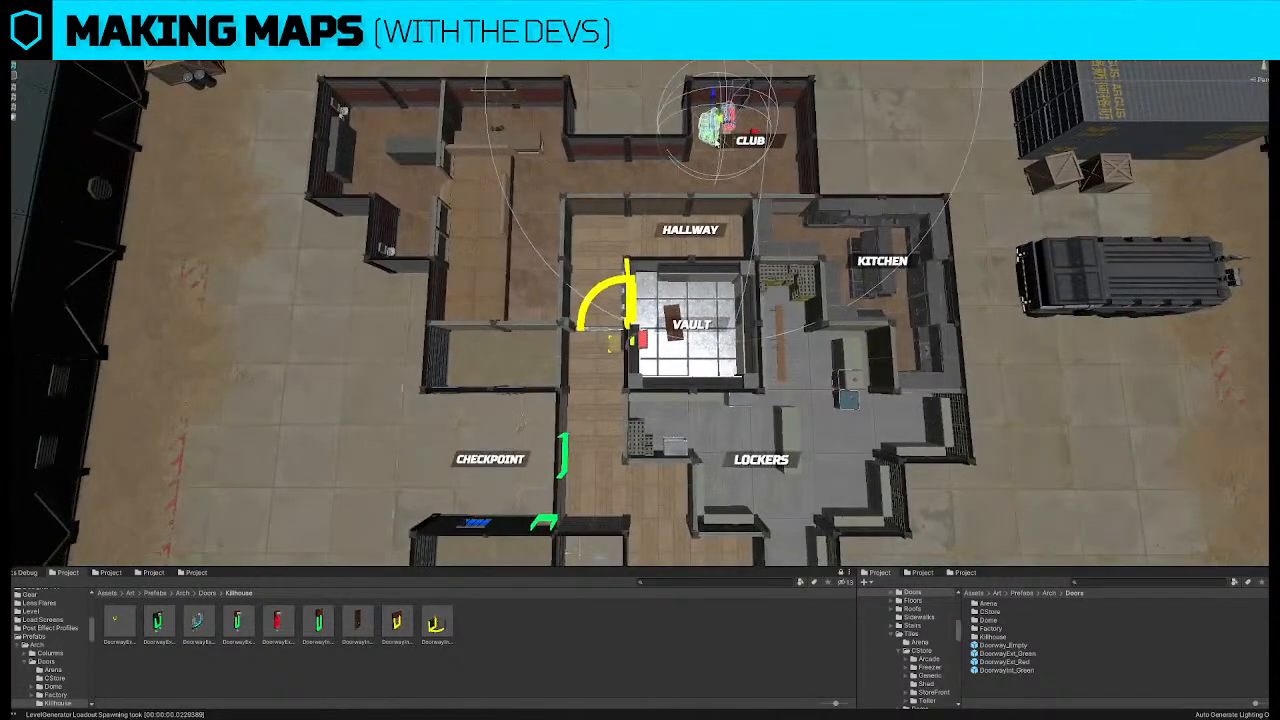
pyautogui.click(695, 338)
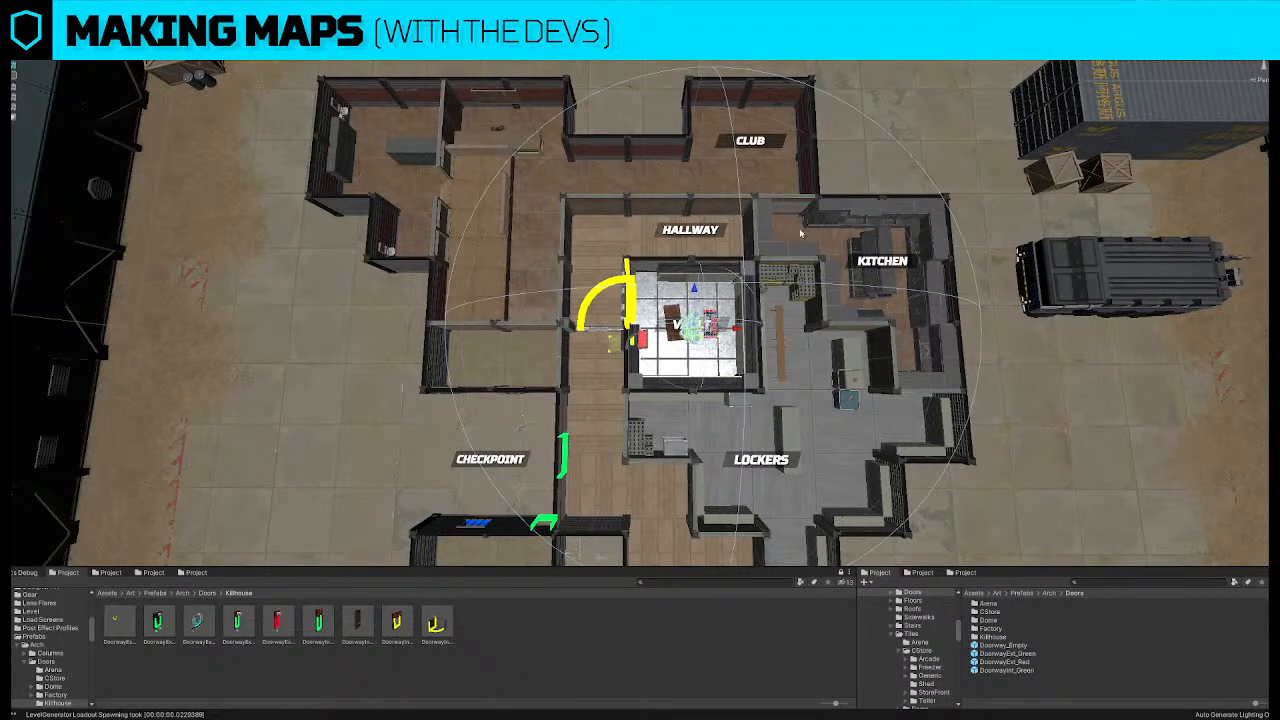
# Replace a section of the wall between the Hallway and the Club area with a green doorway from the Killhouse doors folder
pyautogui.click(642, 209)
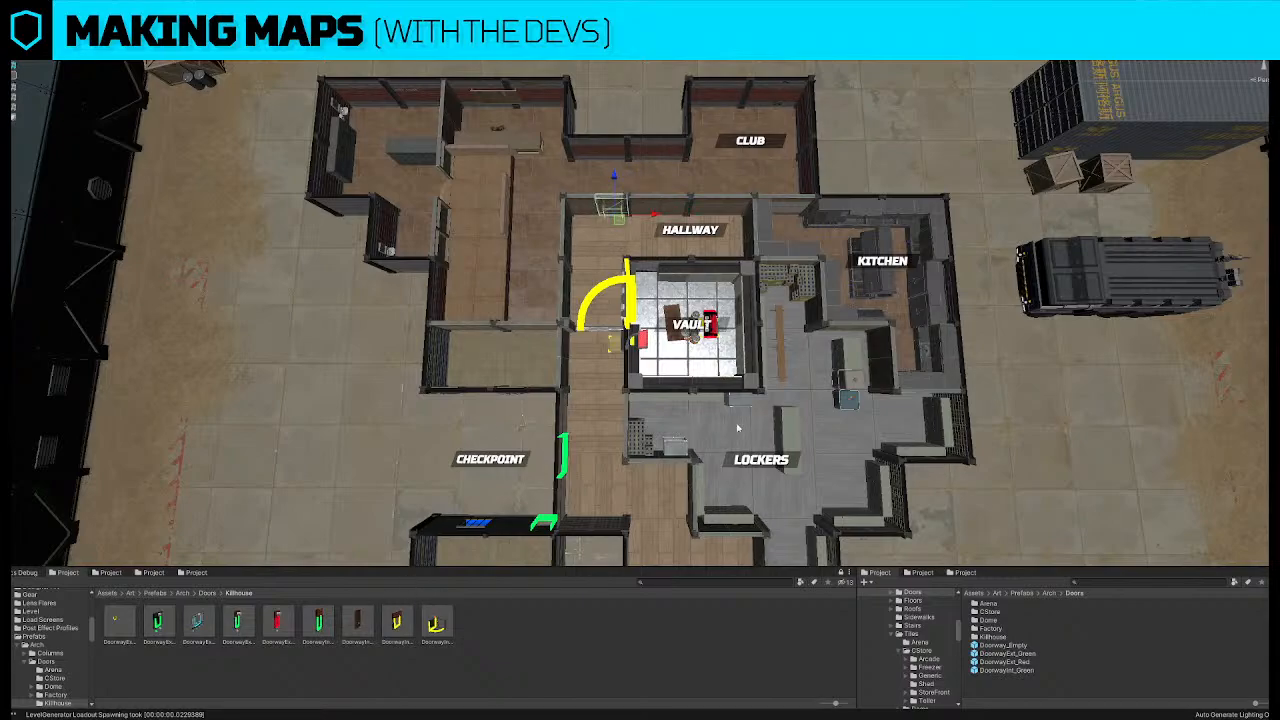
pyautogui.click(646, 199)
pyautogui.moveTo(319, 636); pyautogui.dragTo(465, 540)
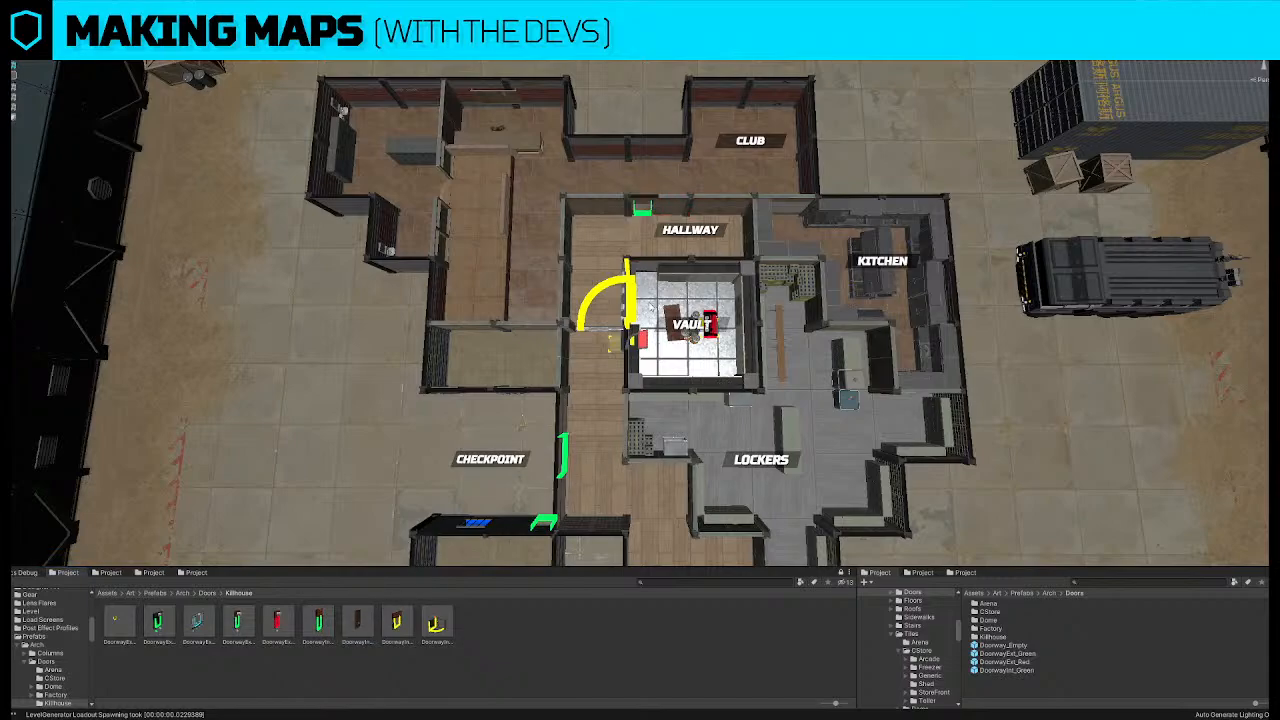
# Replace wall sections of the small room beside Checkpoint with green doorways, one towards the Club area and one towards the Hallway corridor
pyautogui.click(518, 330)
pyautogui.scroll(3, 530, 300)
pyautogui.keyDown('shift'); pyautogui.click(543, 267); pyautogui.keyUp('shift')
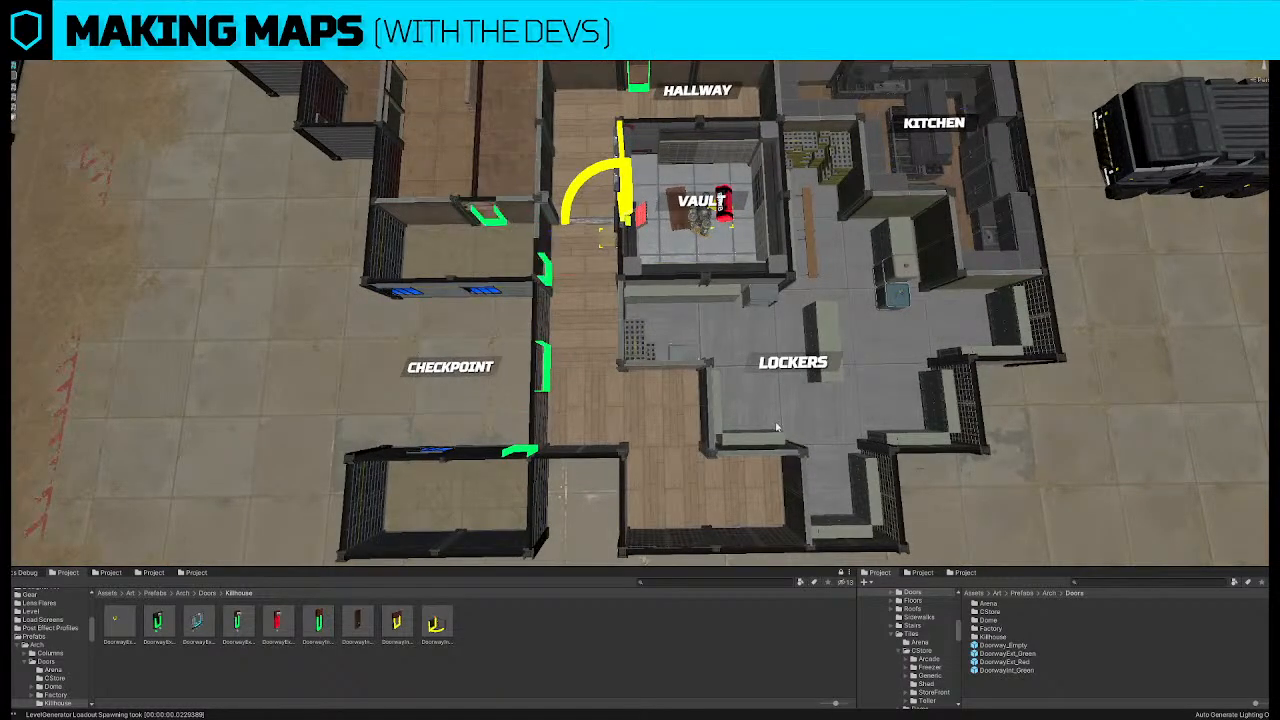
# Replace the wall section between the far end of the Hallway corridor and the Lockers with a green doorway
pyautogui.moveTo(623, 230); pyautogui.dragTo(628, 272, button='middle')
pyautogui.scroll(-3, 628, 272)
pyautogui.moveTo(651, 322); pyautogui.dragTo(645, 345, button='right')
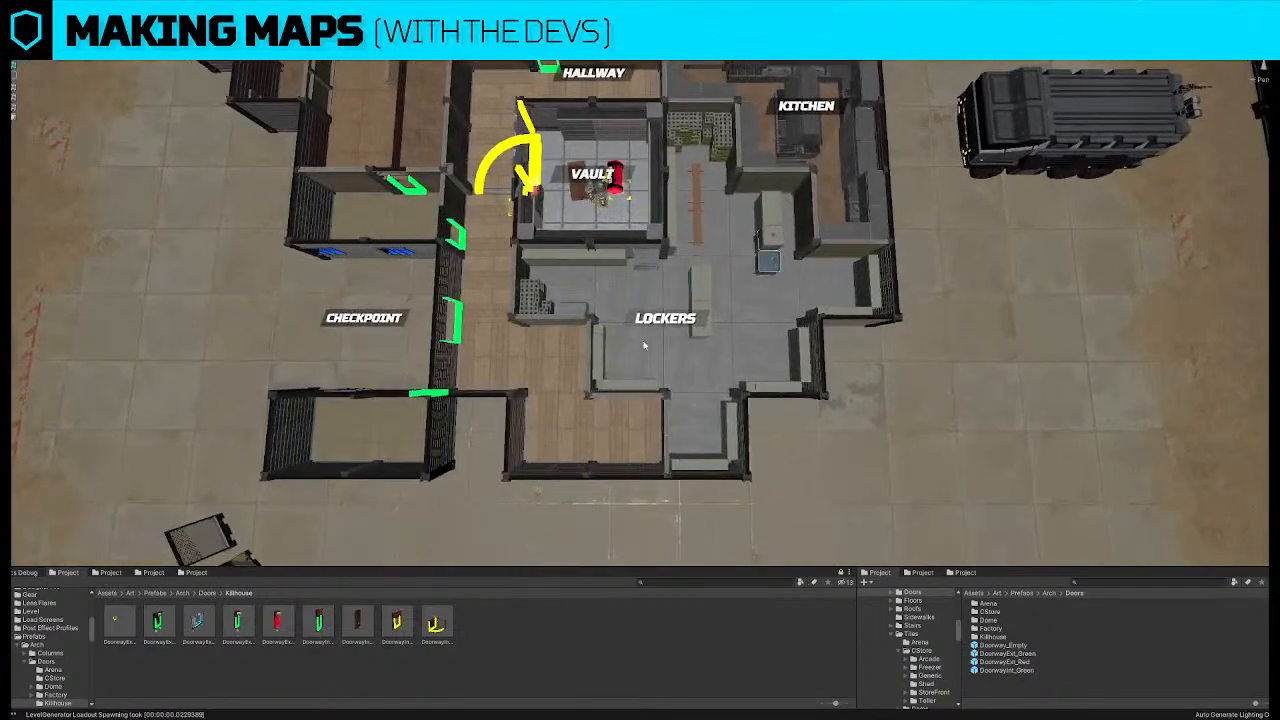
pyautogui.click(669, 412)
# Replace a Kitchen wall section facing the Lockers and one facing the Club with green doorways
pyautogui.moveTo(753, 340); pyautogui.dragTo(722, 309, button='right')
pyautogui.click(721, 341)
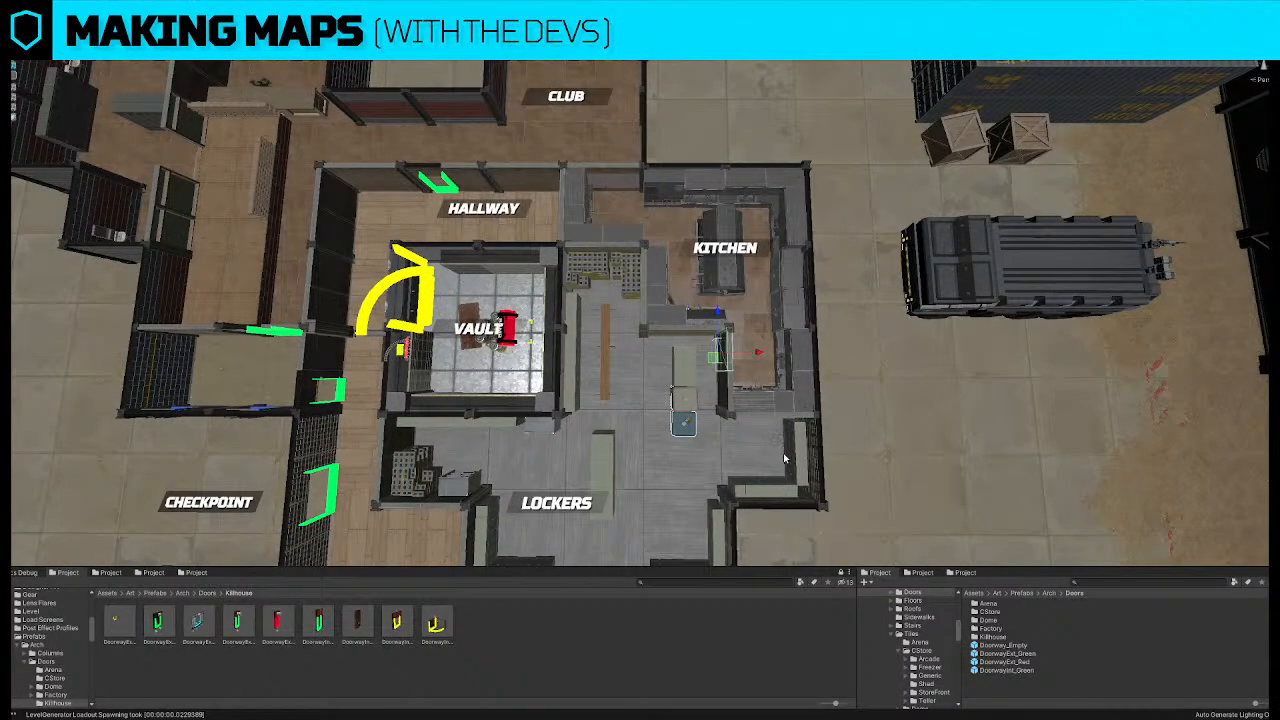
pyautogui.moveTo(652, 287); pyautogui.dragTo(667, 247, button='right')
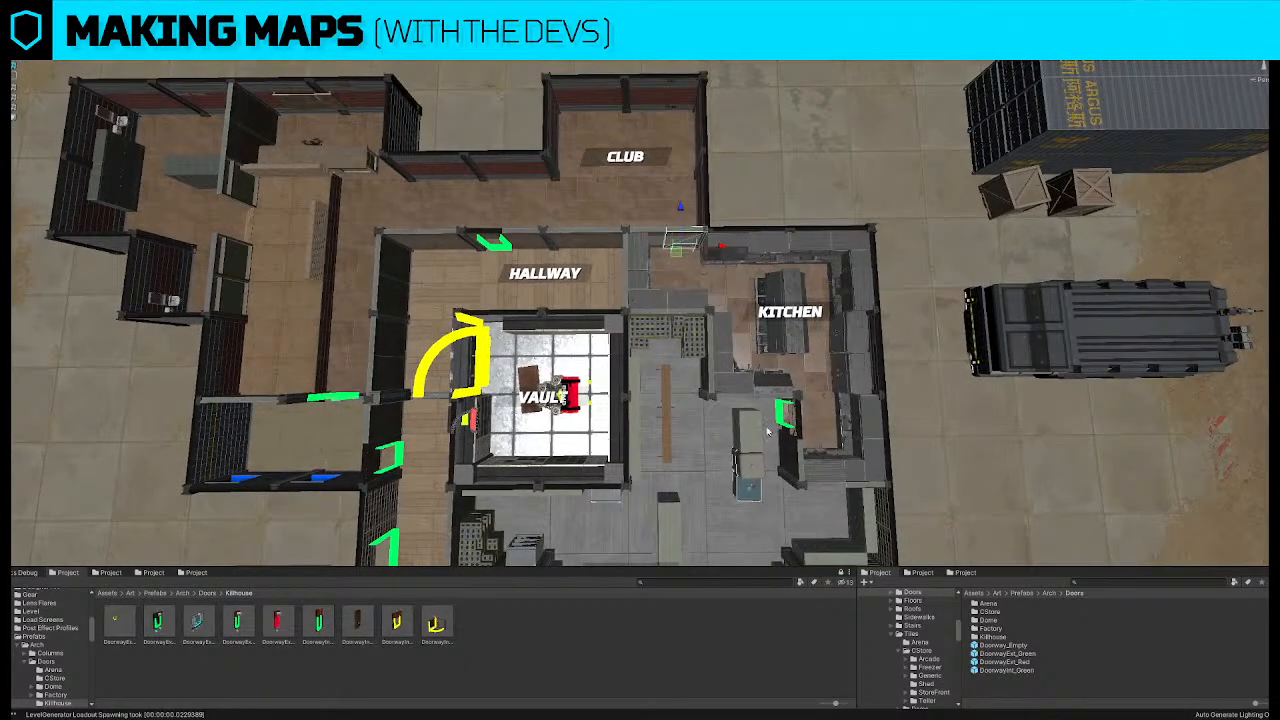
pyautogui.scroll(-9, 765, 448)
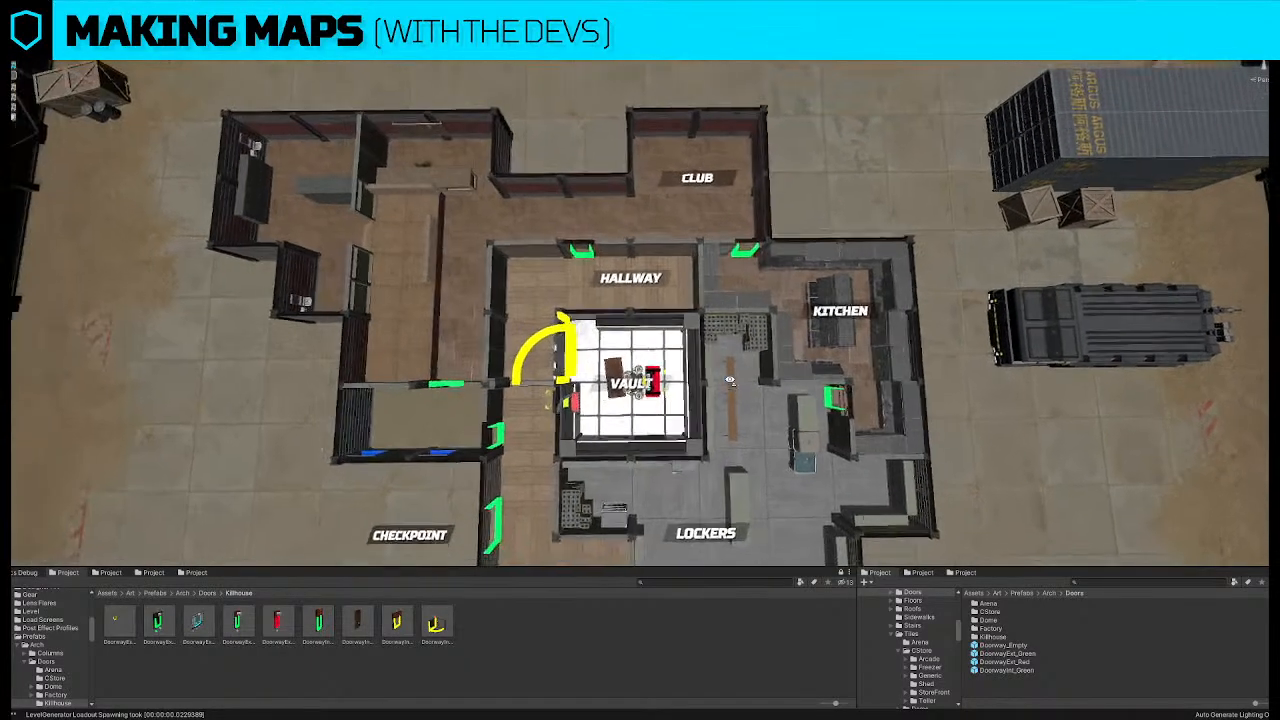
pyautogui.moveTo(724, 434); pyautogui.dragTo(733, 384, button='middle')
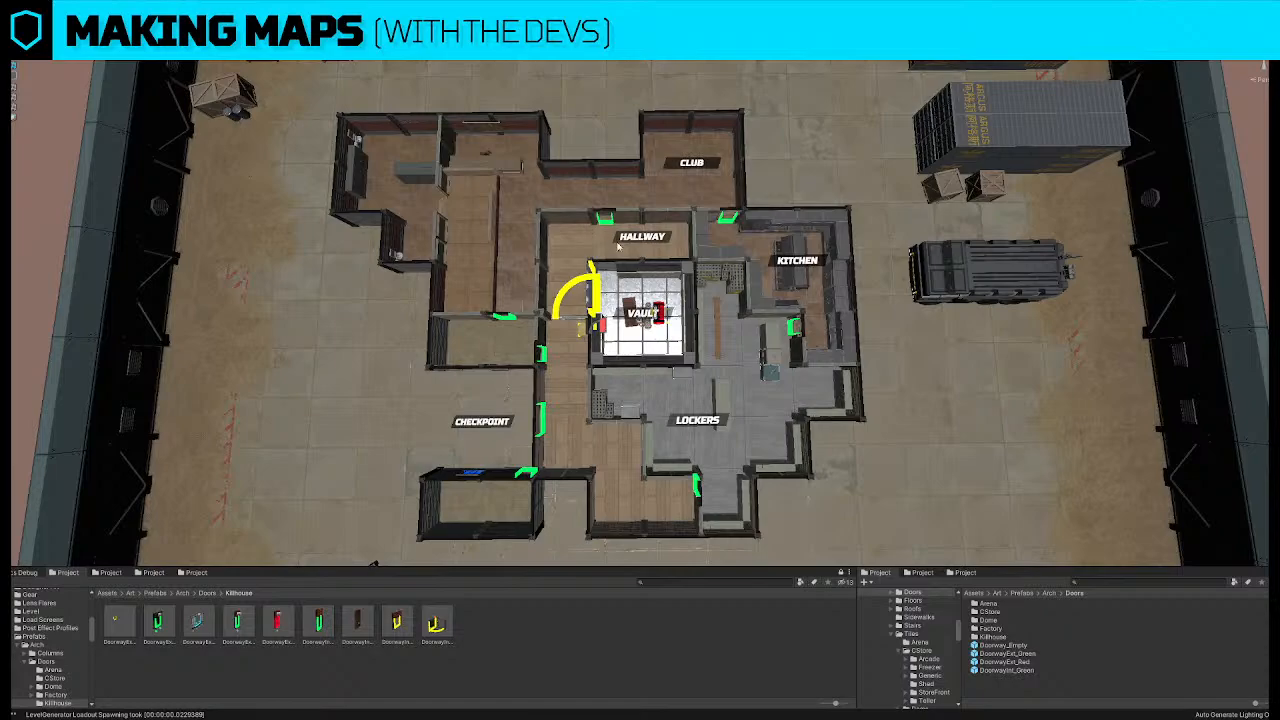
# Try turning the Vault wall section that faces the Hallway by 90 degrees, next to the vault door
pyautogui.scroll(3, 617, 243)
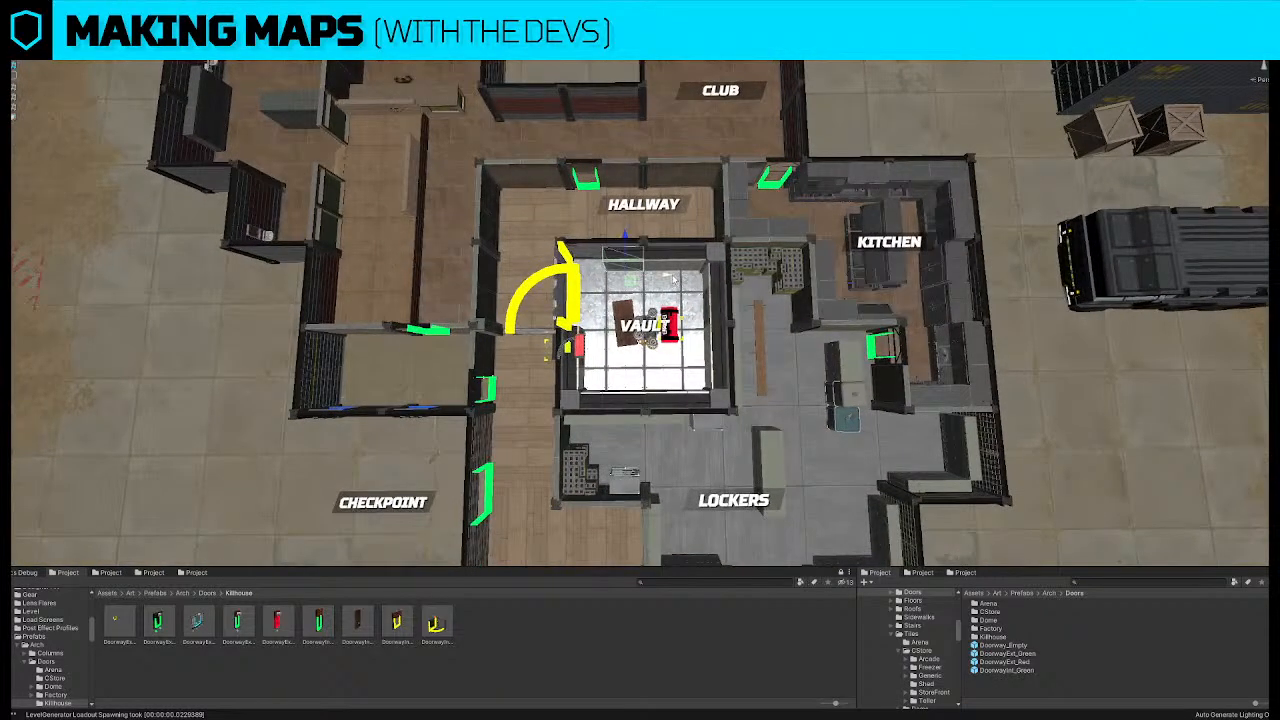
pyautogui.scroll(2, 673, 277)
pyautogui.press('e')
pyautogui.moveTo(644, 316); pyautogui.dragTo(764, 340)
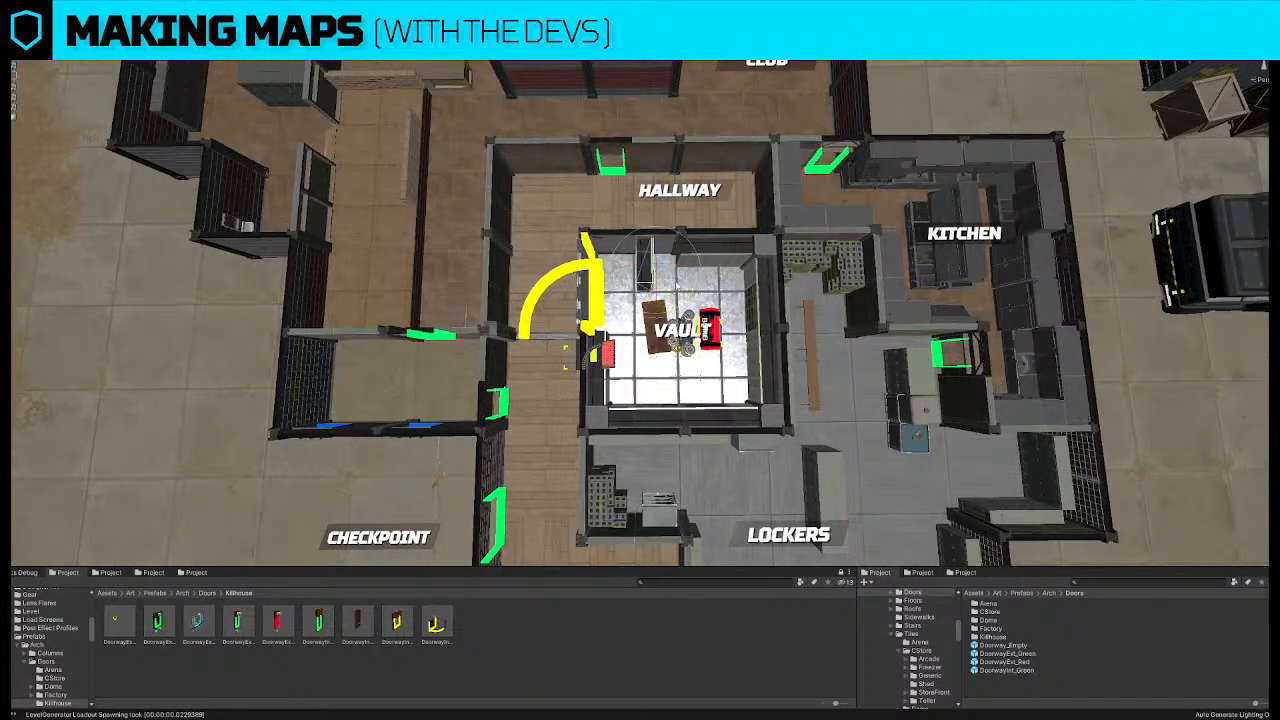
pyautogui.press('w')
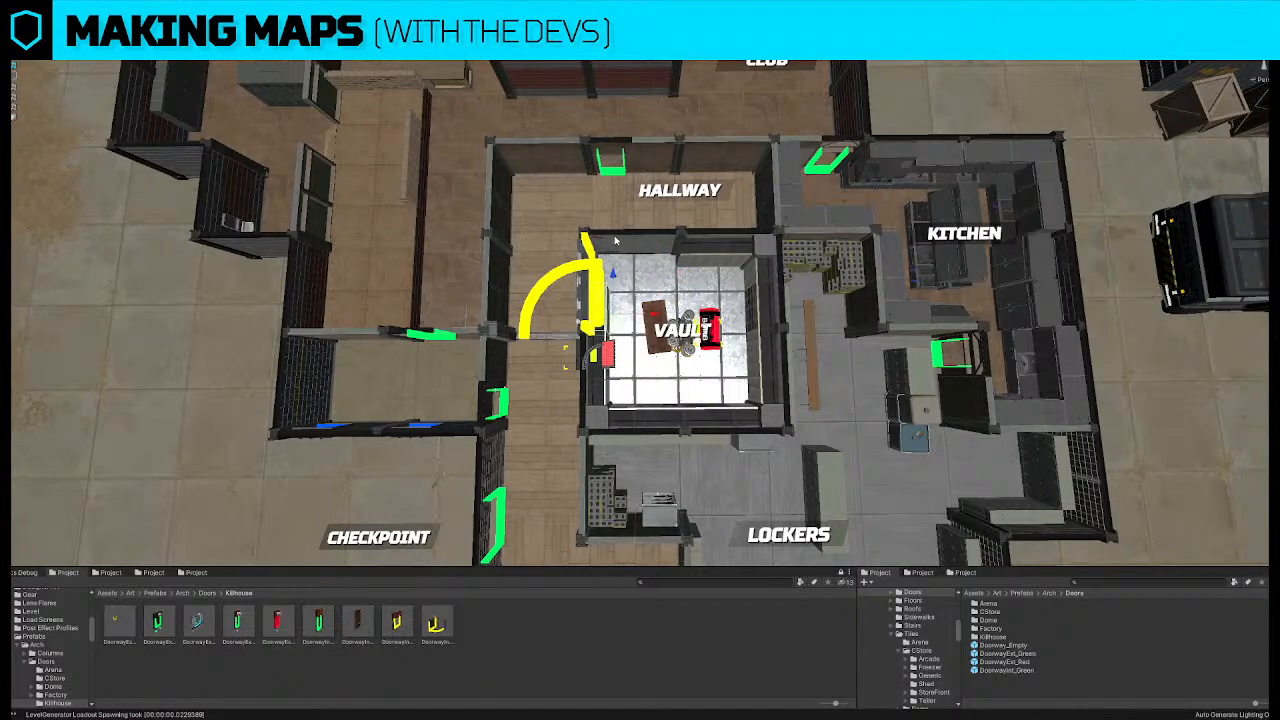
# Rotate the Vault's Hallway-side wall section and move it out of the building into the yard above Checkpoint
pyautogui.click(660, 240)
pyautogui.press('e')
pyautogui.moveTo(650, 260); pyautogui.dragTo(750, 266)
pyautogui.press('w')
pyautogui.scroll(-1, 622, 258)
pyautogui.moveTo(634, 260); pyautogui.dragTo(210, 337)
pyautogui.scroll(-2, 210, 337)
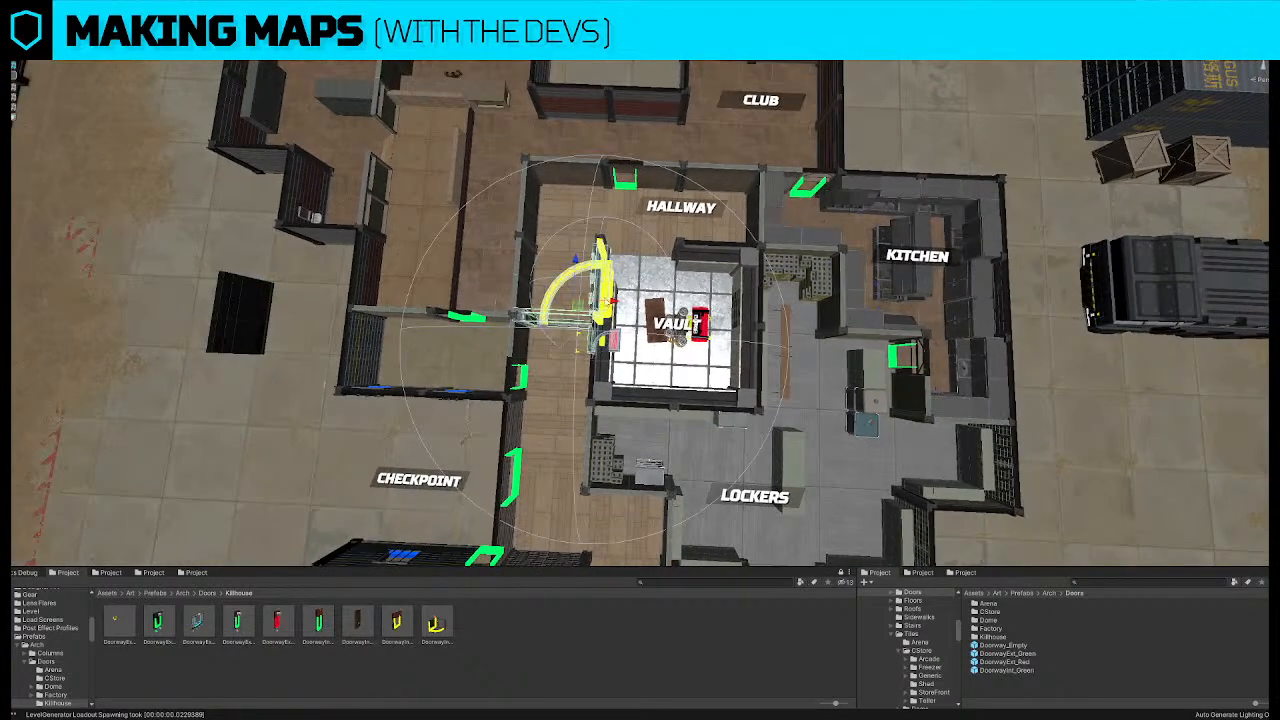
pyautogui.scroll(-4, 210, 337)
pyautogui.scroll(1, 601, 281)
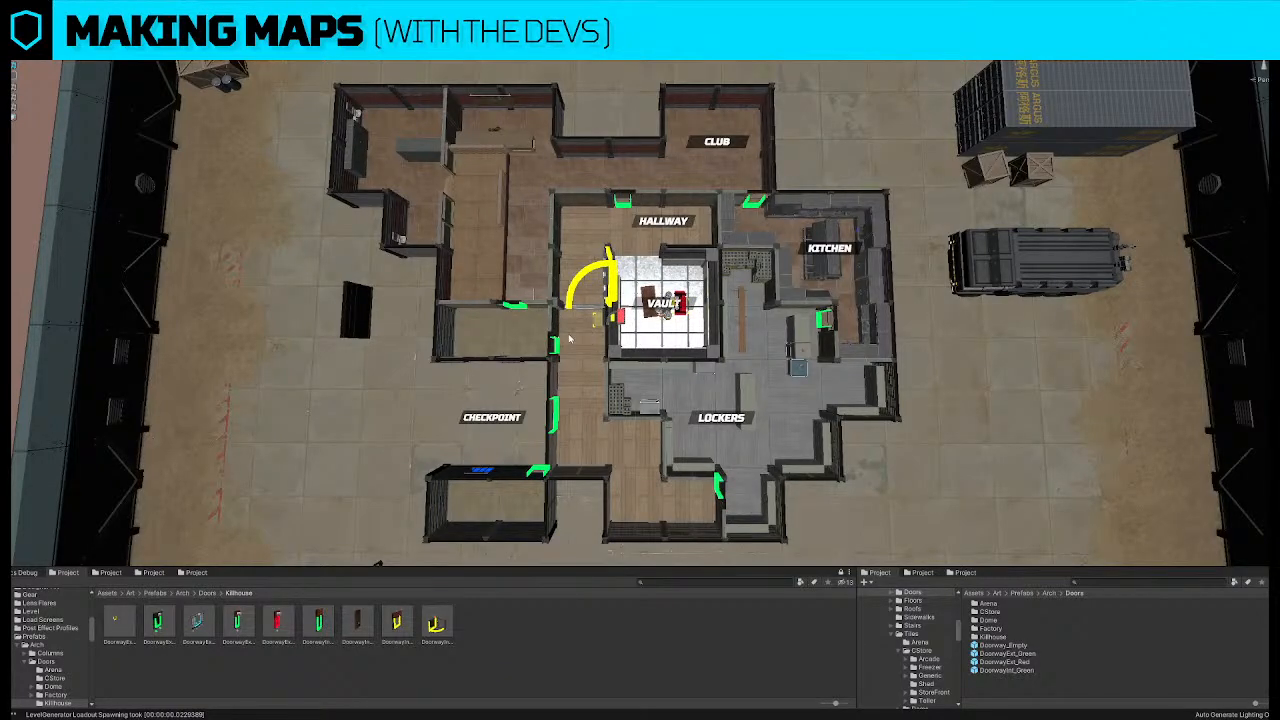
# Rotate the yellow vault door 90 degrees and fit it into the gap between the Vault and the Hallway
pyautogui.click(592, 300)
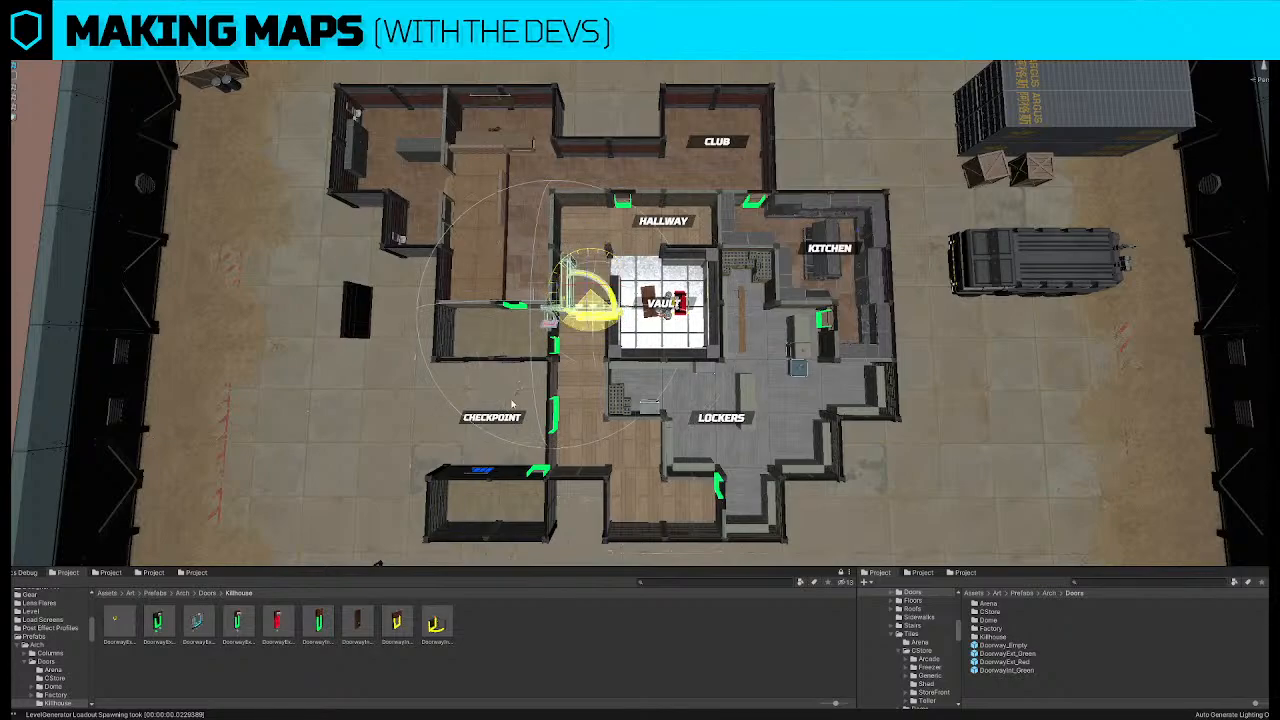
pyautogui.moveTo(592, 300); pyautogui.dragTo(633, 240)
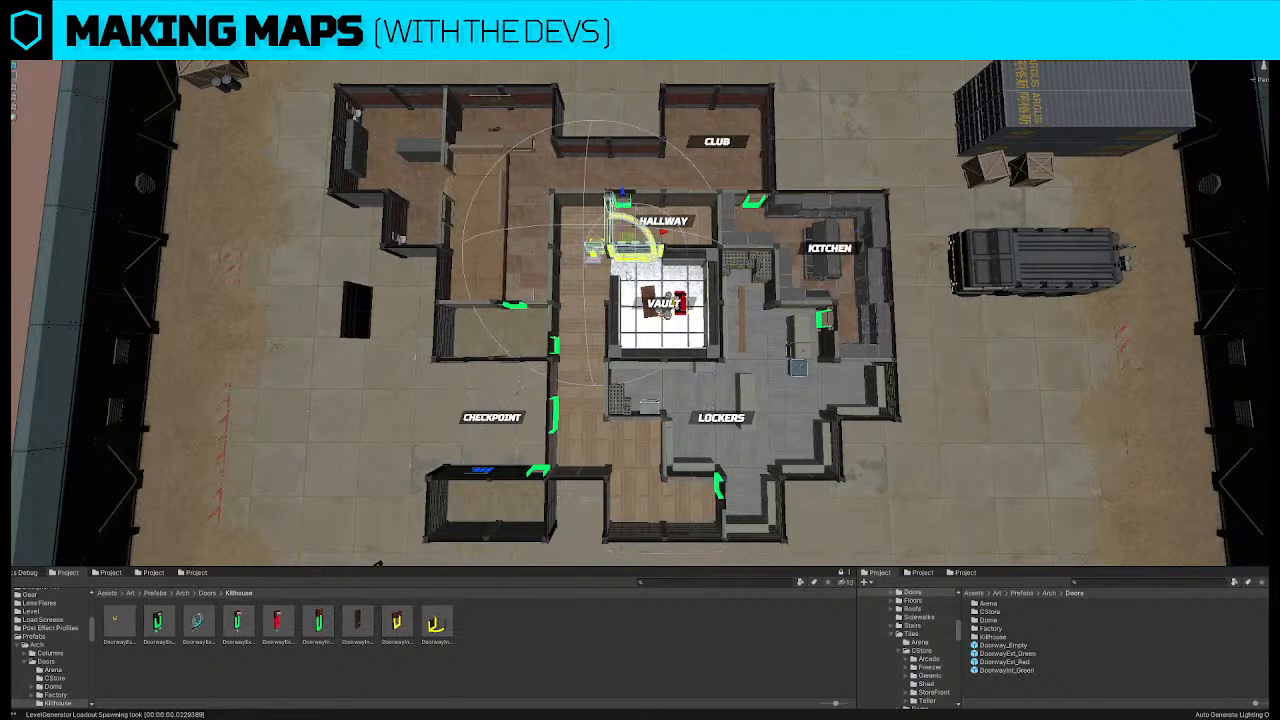
# Turn the yellow vault door back and return it to its original opening on the Vault's corridor side
pyautogui.press('e')
pyautogui.moveTo(628, 274); pyautogui.dragTo(732, 304)
pyautogui.press('w')
pyautogui.moveTo(631, 238); pyautogui.dragTo(523, 391)
pyautogui.press('e')
pyautogui.press('w')
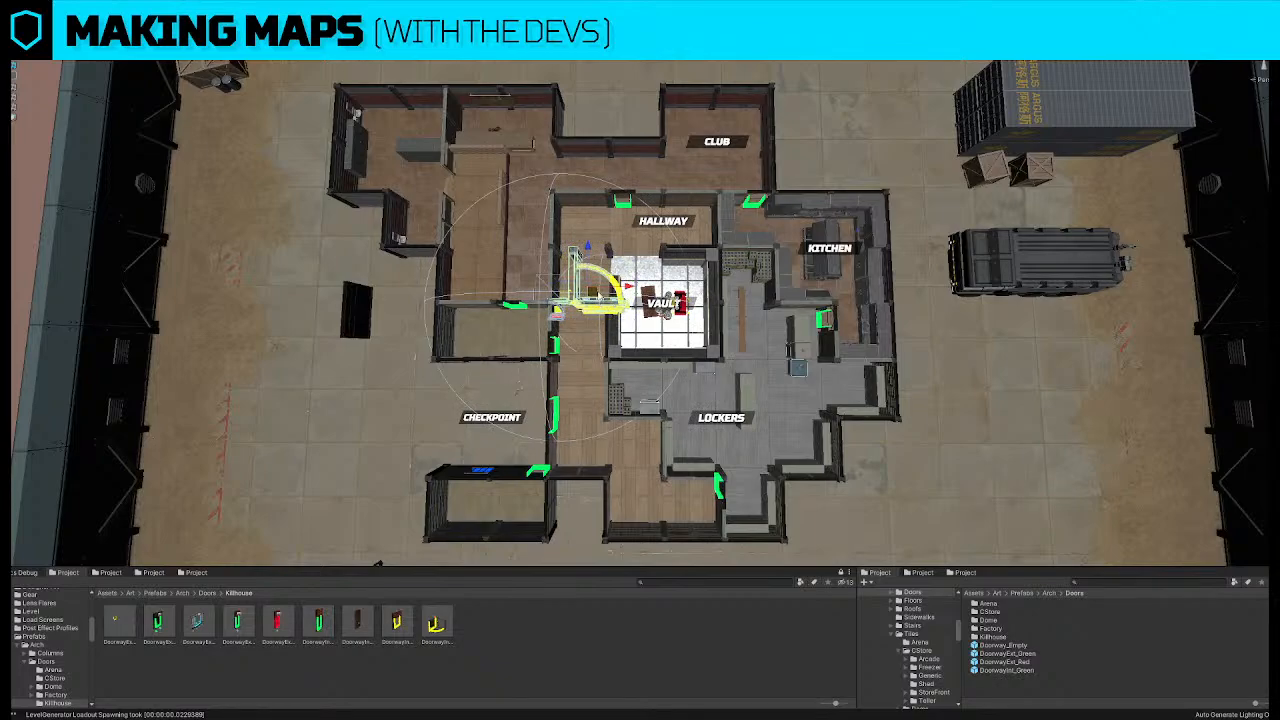
pyautogui.moveTo(593, 292)
pyautogui.mouseDown()
pyautogui.moveTo(632, 232)
pyautogui.moveTo(609, 224)
pyautogui.moveTo(595, 306)
pyautogui.mouseUp()
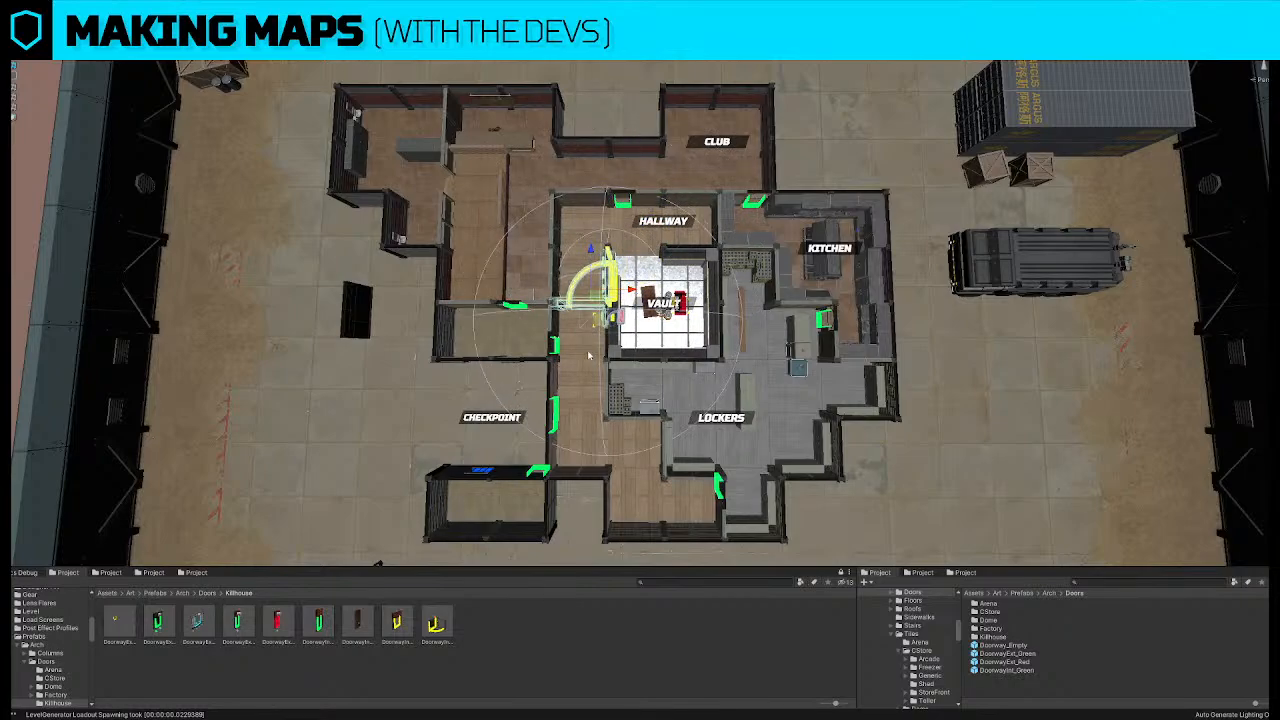
pyautogui.scroll(8, 596, 345)
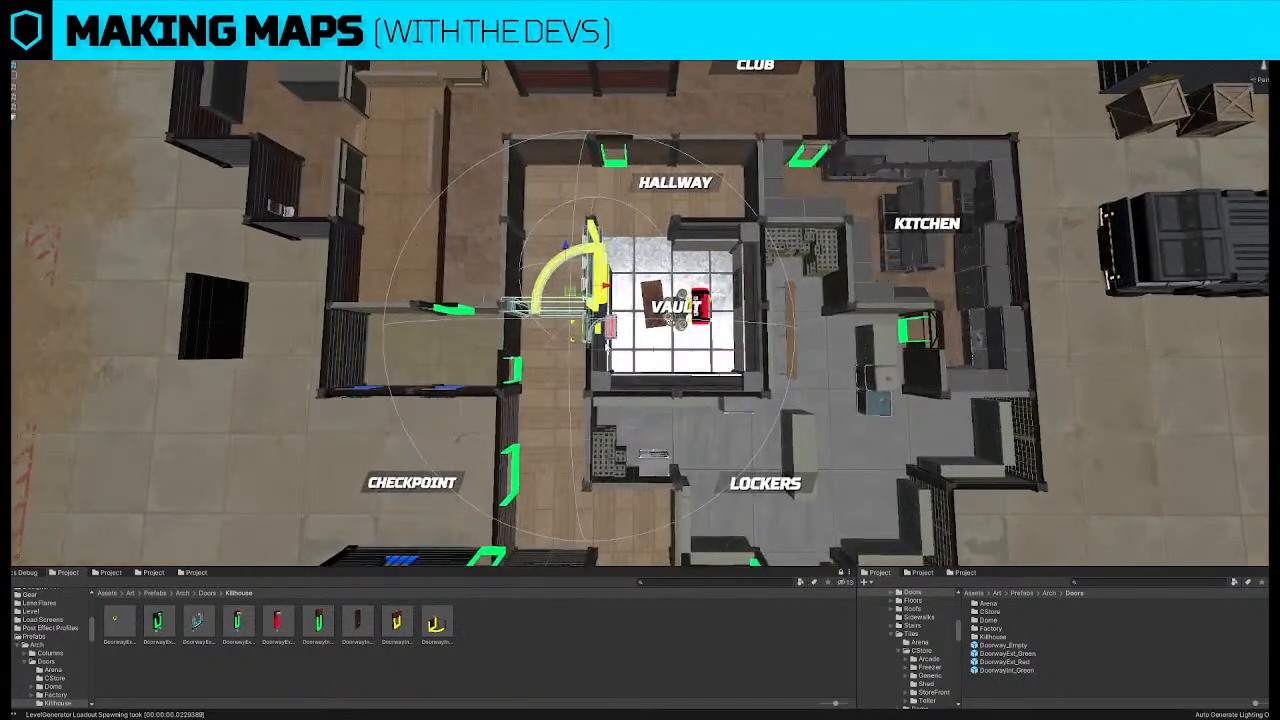
pyautogui.scroll(-5, 600, 370)
pyautogui.moveTo(602, 382); pyautogui.dragTo(603, 357, button='middle')
pyautogui.scroll(5, 661, 185)
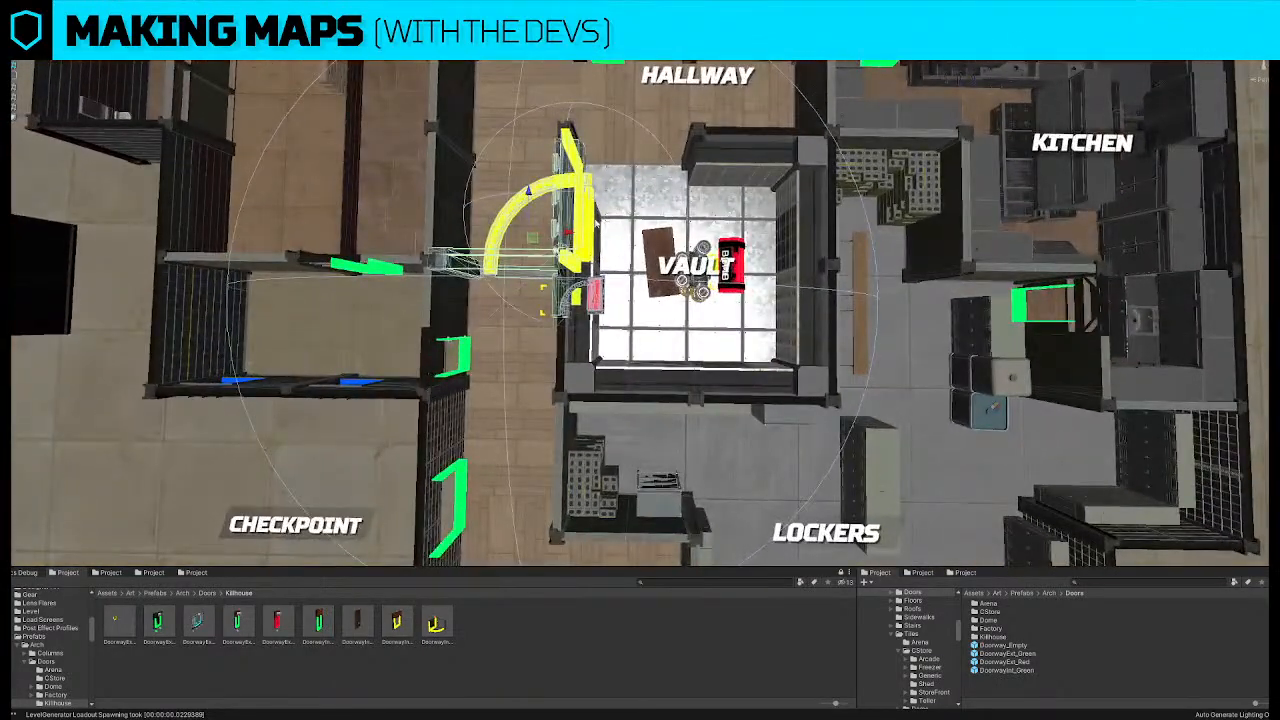
# Move the wall section from the yard back into the gap between the Vault and the Hallway
pyautogui.click(562, 252)
pyautogui.scroll(-5, 334, 335)
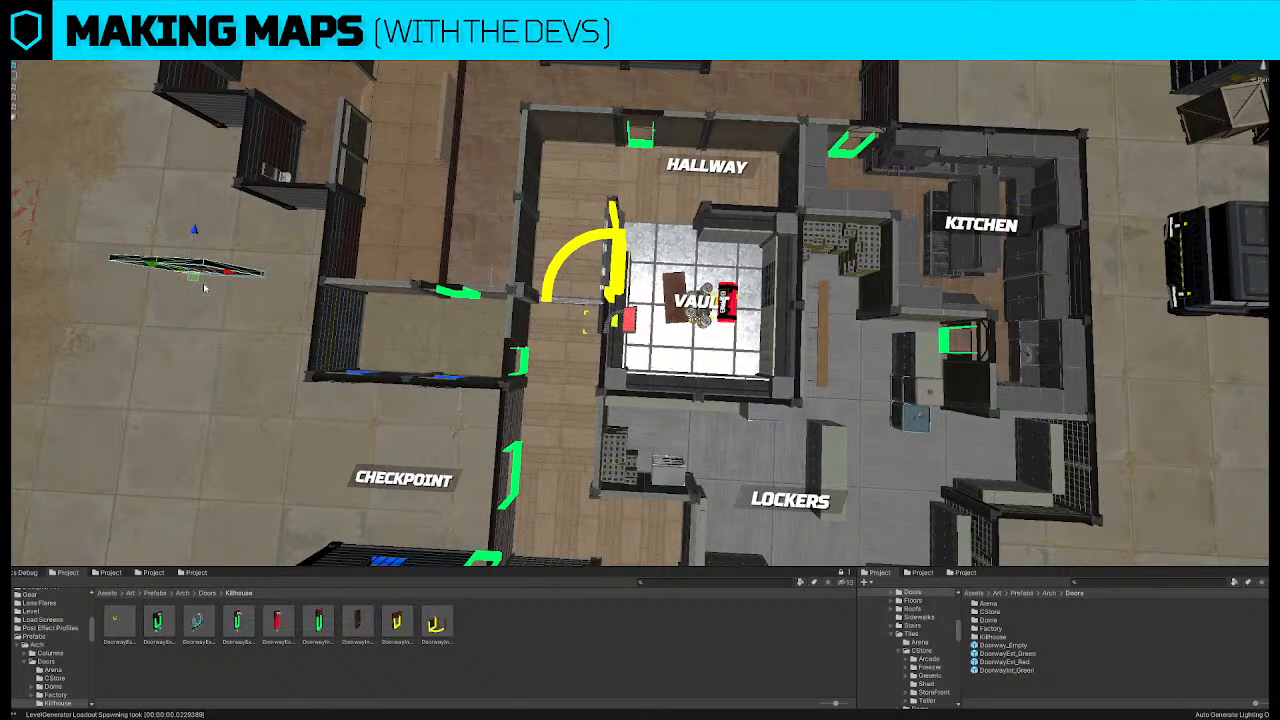
pyautogui.click(662, 233)
pyautogui.scroll(5, 662, 233)
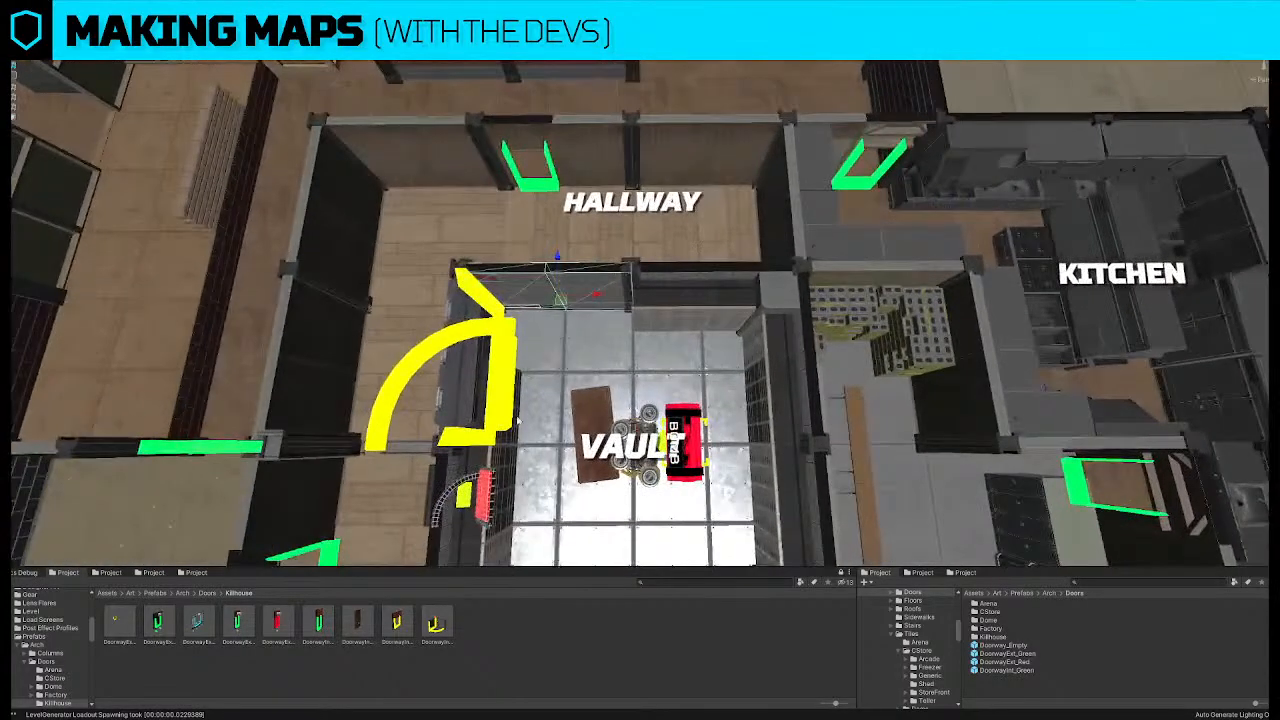
pyautogui.click(511, 441)
pyautogui.click(645, 298)
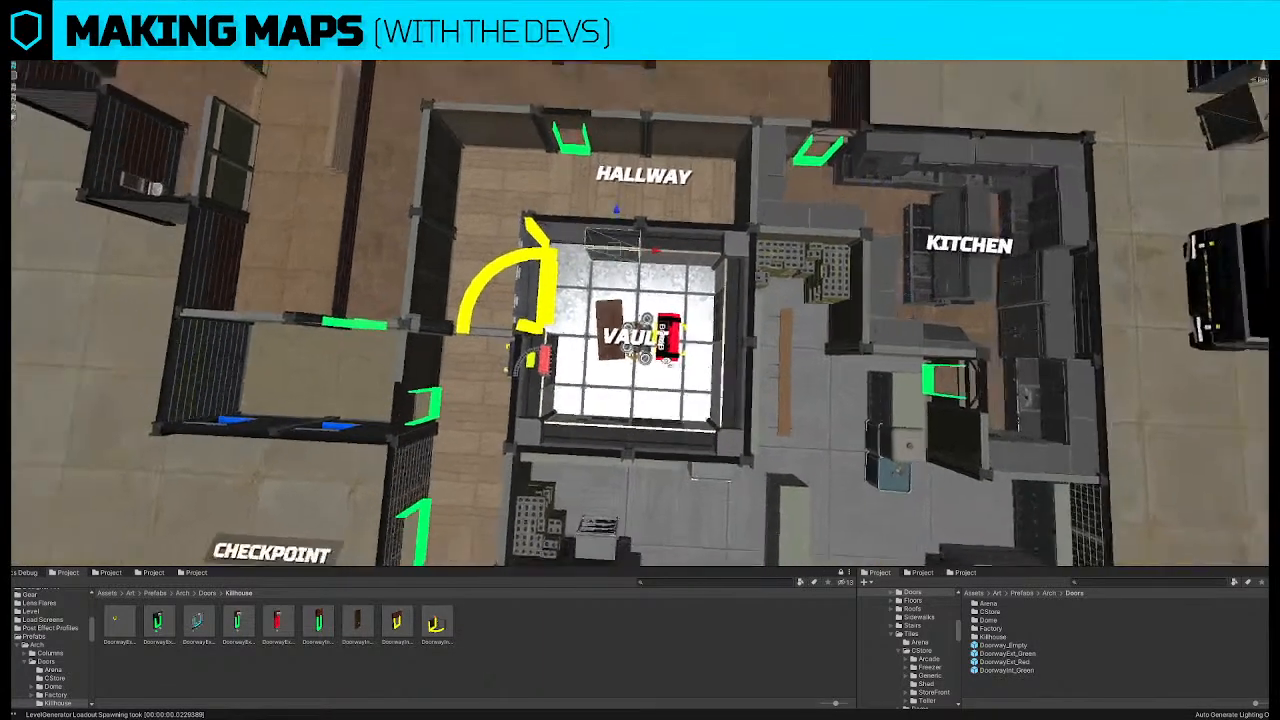
# Move the brown desk in the Vault closer to the wall on the Lockers side
pyautogui.scroll(-3, 645, 298)
pyautogui.click(608, 357)
pyautogui.moveTo(608, 357); pyautogui.dragTo(625, 352, button='right')
pyautogui.moveTo(625, 352); pyautogui.dragTo(613, 379)
pyautogui.scroll(-6, 613, 379)
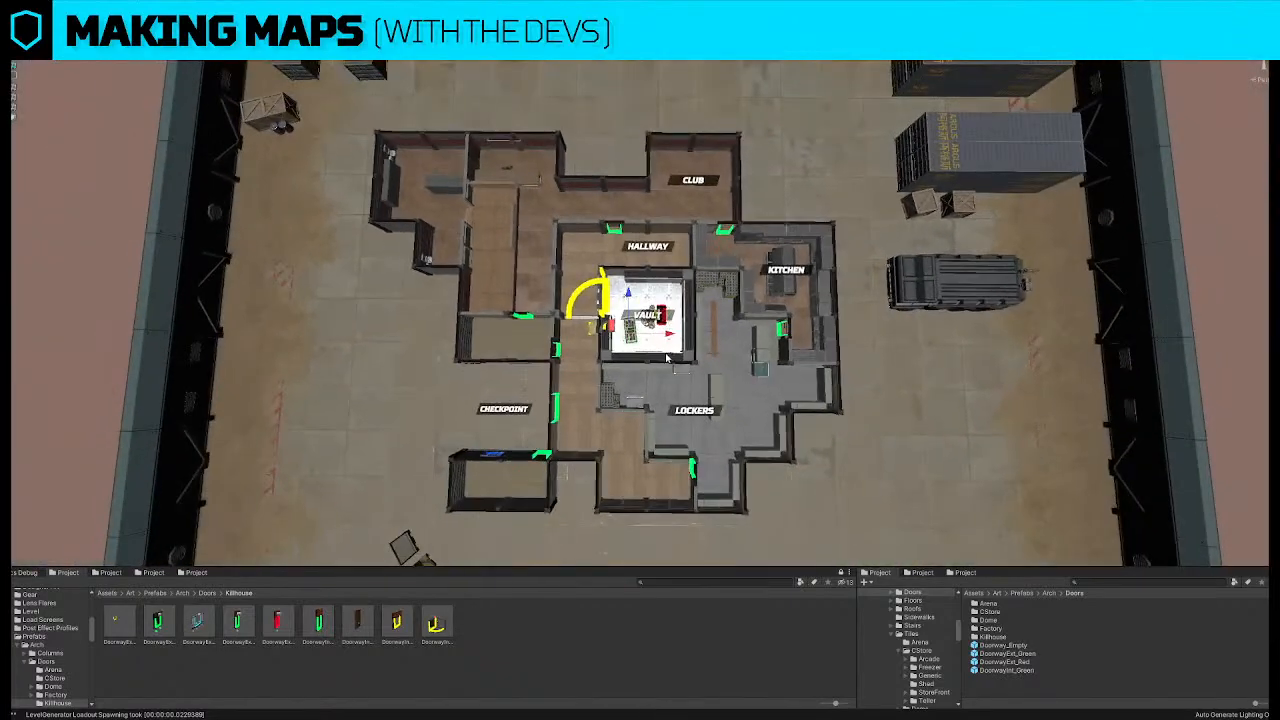
pyautogui.click(484, 329)
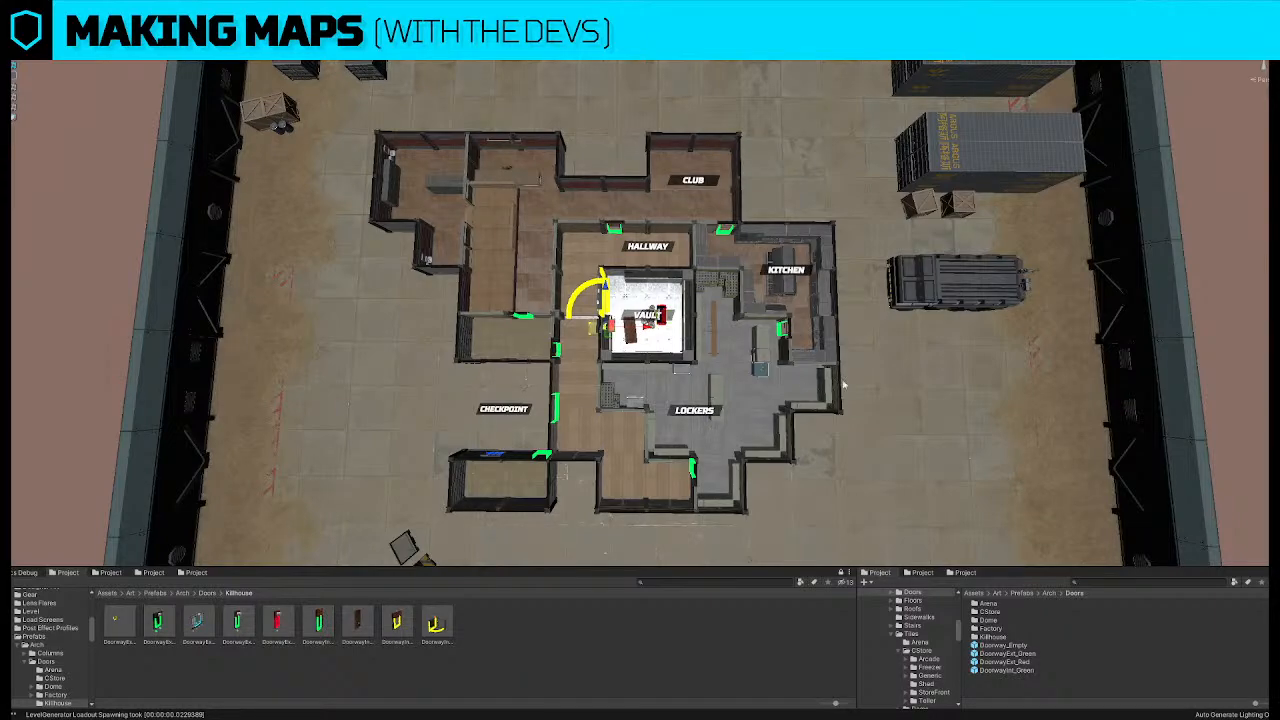
# Delete the stacked props in the passage between the Vault and the Kitchen
pyautogui.click(714, 286)
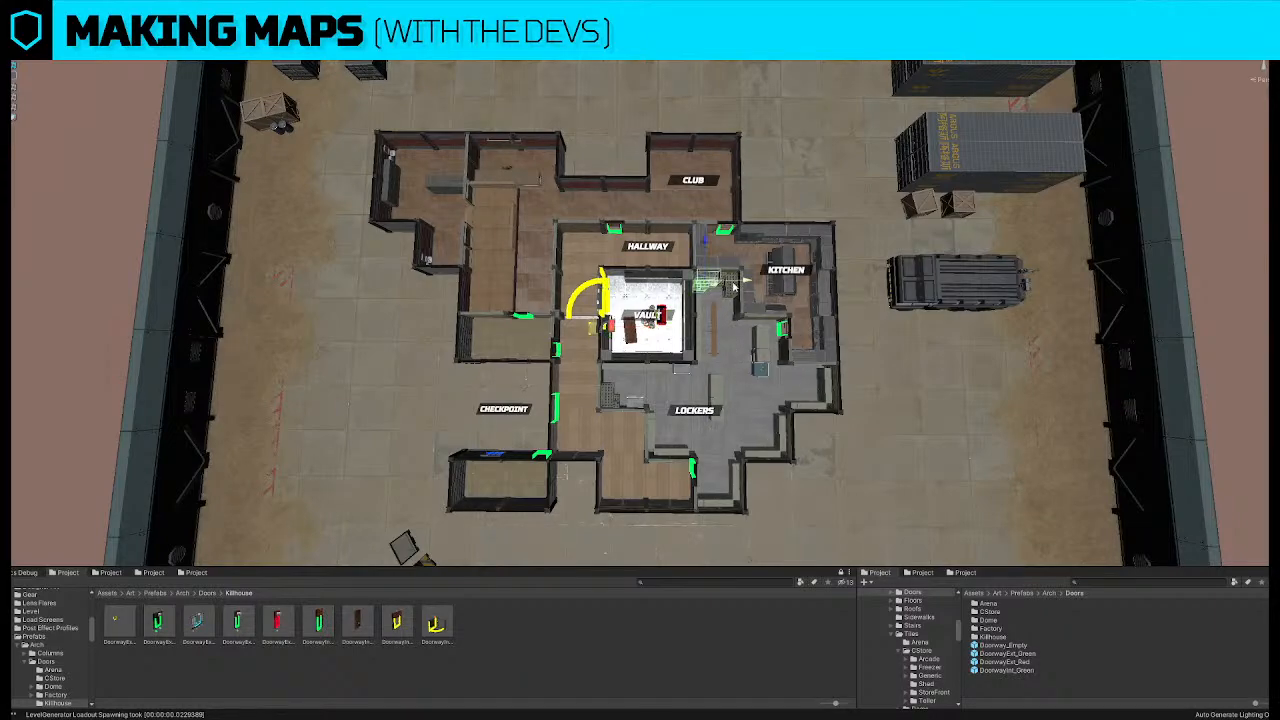
pyautogui.moveTo(750, 311); pyautogui.dragTo(761, 340, button='right')
pyautogui.press('Delete')
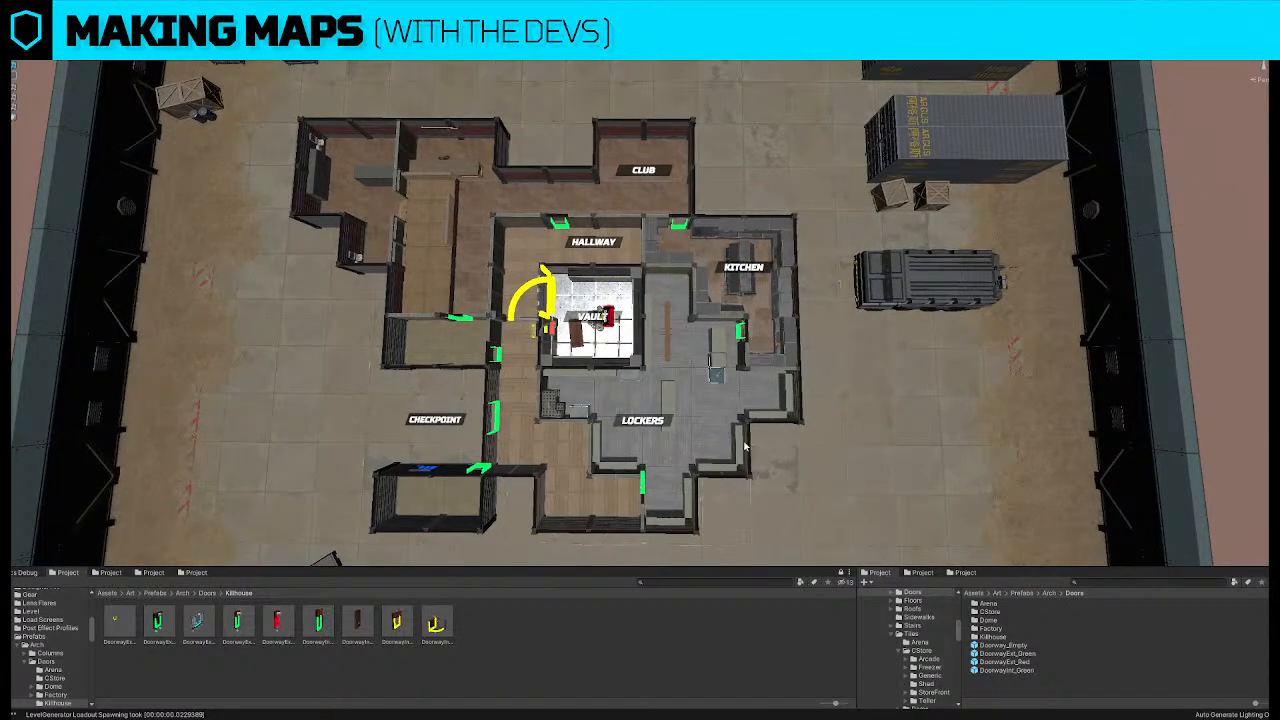
pyautogui.scroll(-3, 712, 277)
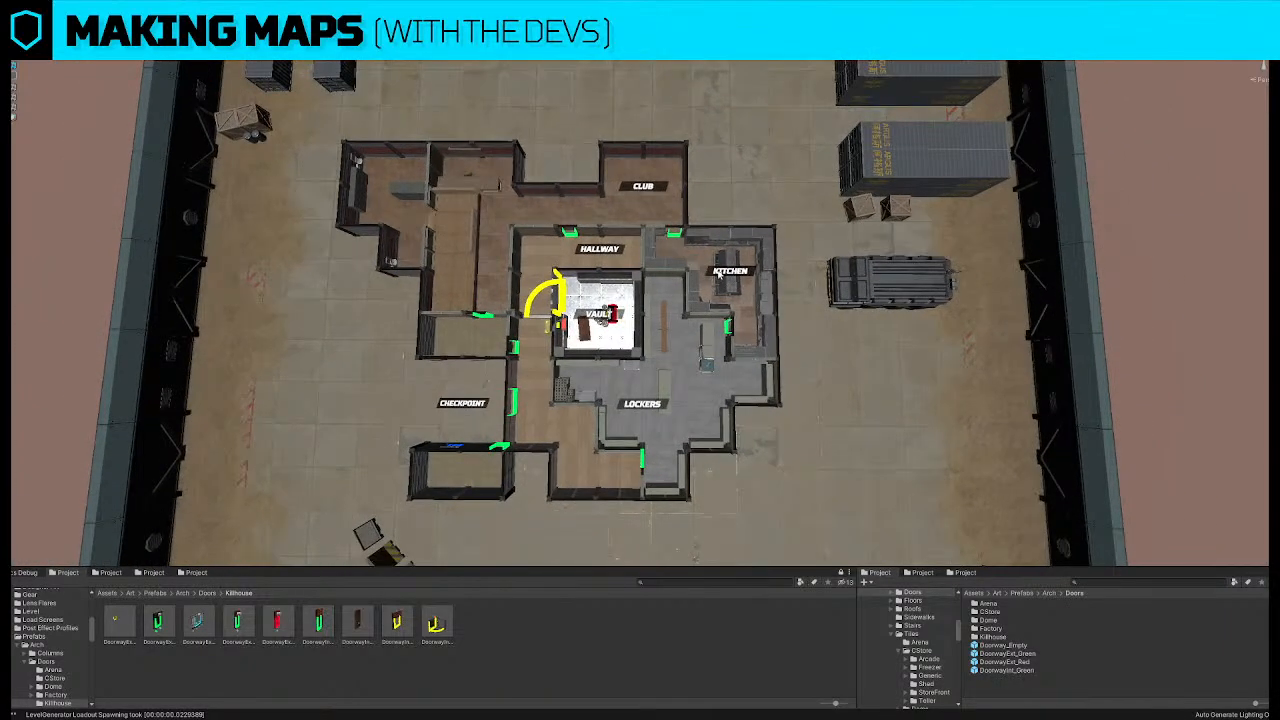
# Move the bar counter and shelf props into the Club alcove, turned 90 degrees against its outer side wall
pyautogui.click(490, 185)
pyautogui.scroll(6, 405, 205)
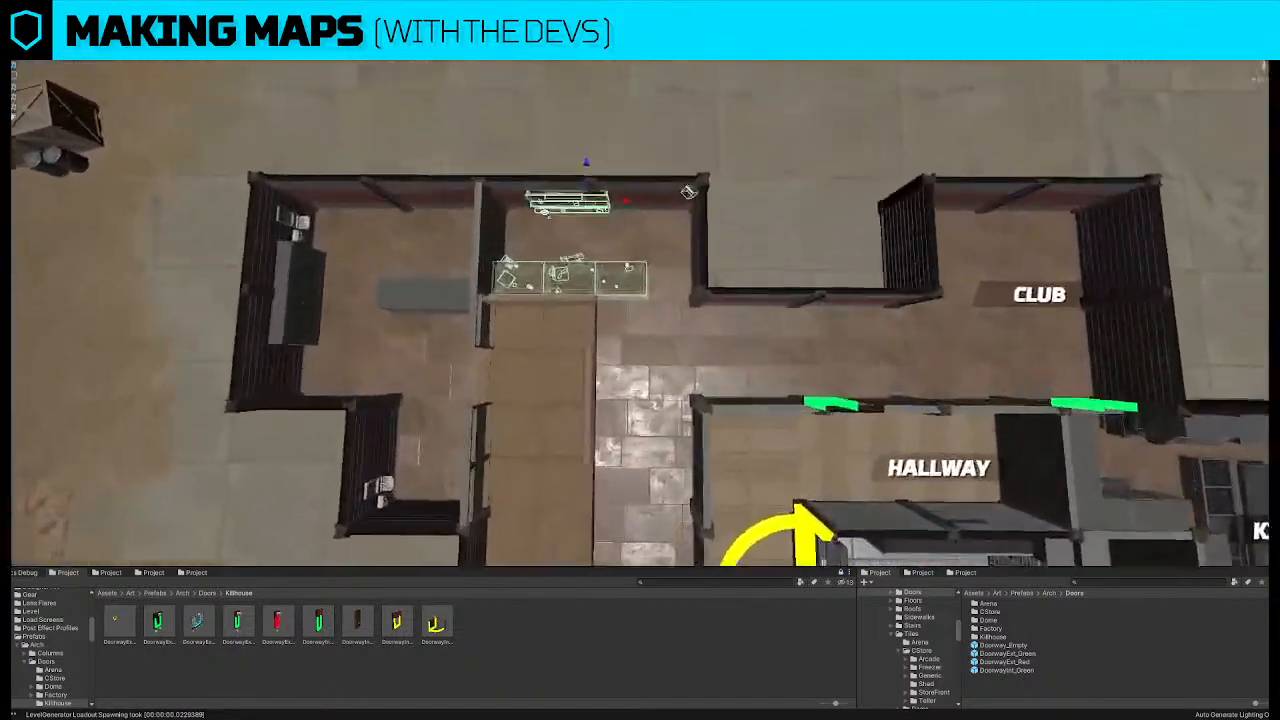
pyautogui.scroll(2, 515, 320)
pyautogui.moveTo(515, 325); pyautogui.dragTo(220, 150, button='middle')
pyautogui.moveTo(318, 73); pyautogui.dragTo(885, 238)
pyautogui.moveTo(868, 130); pyautogui.dragTo(938, 130)
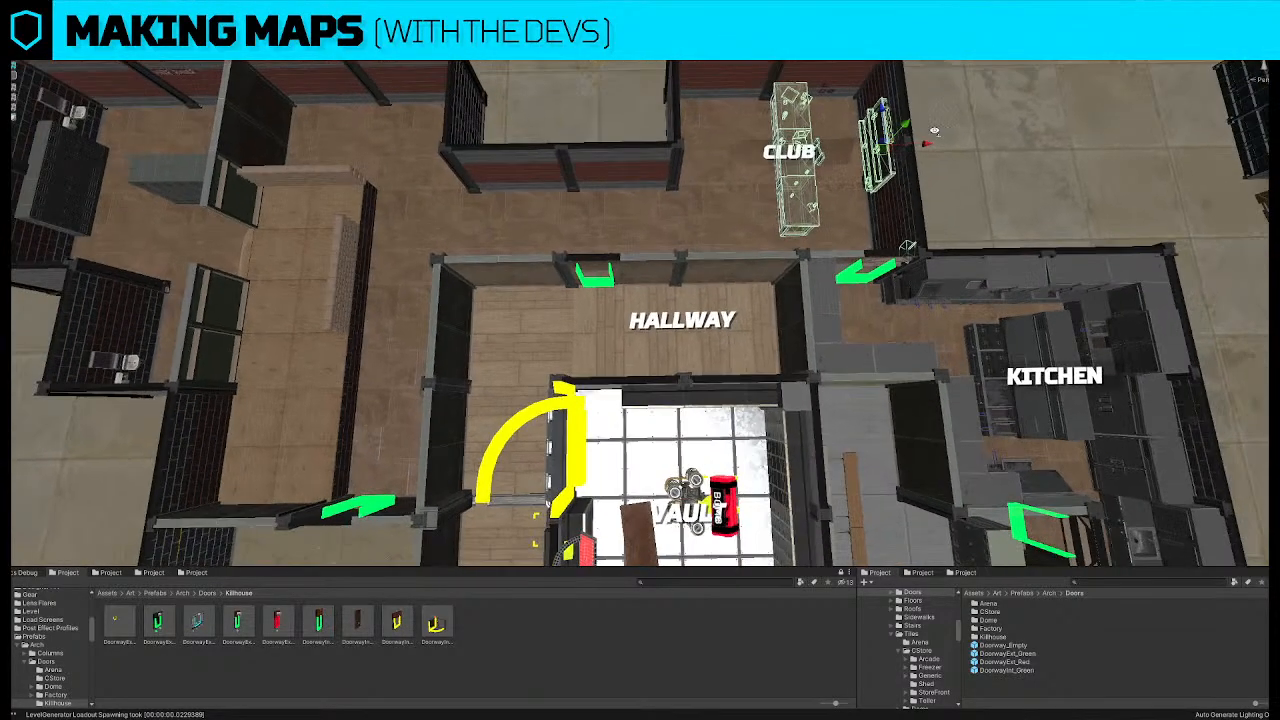
pyautogui.scroll(-6, 935, 150)
pyautogui.click(956, 214)
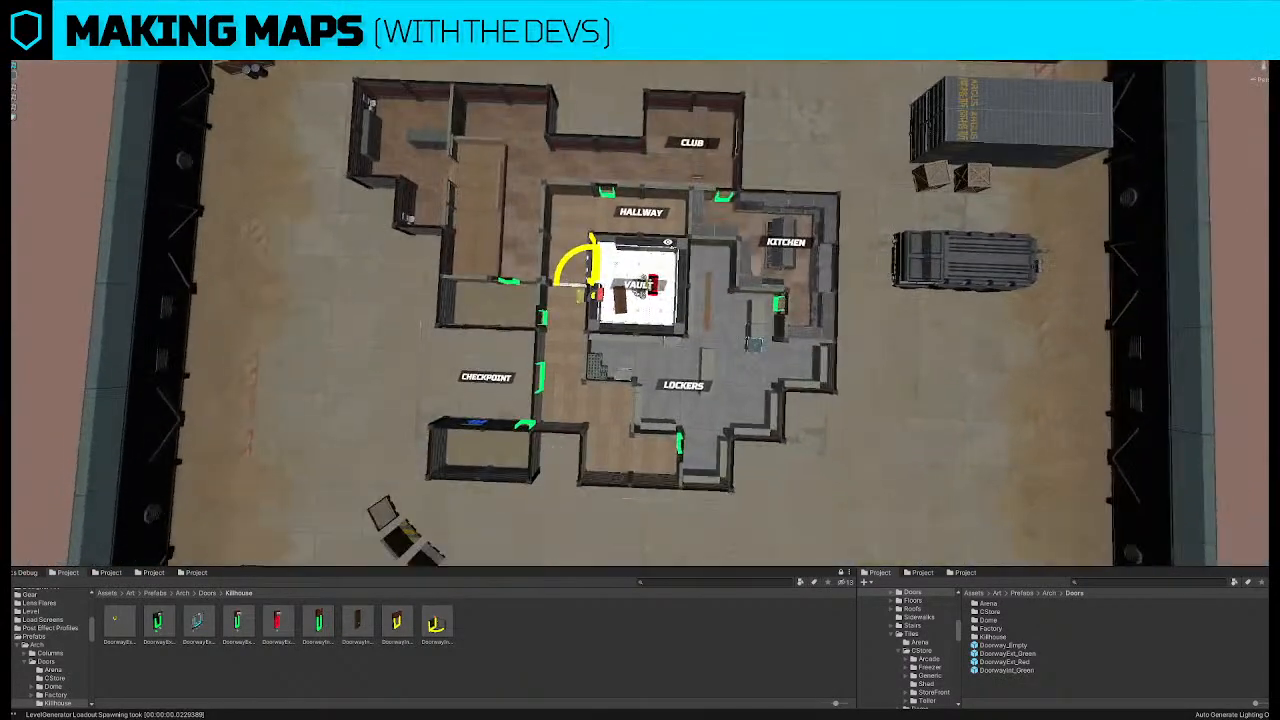
# Move the red wall fixture with its yellow part from beside the vault door to the wall between the Lockers passage and the Kitchen
pyautogui.keyDown('alt'); pyautogui.moveTo(668, 242); pyautogui.dragTo(675, 238); pyautogui.keyUp('alt')
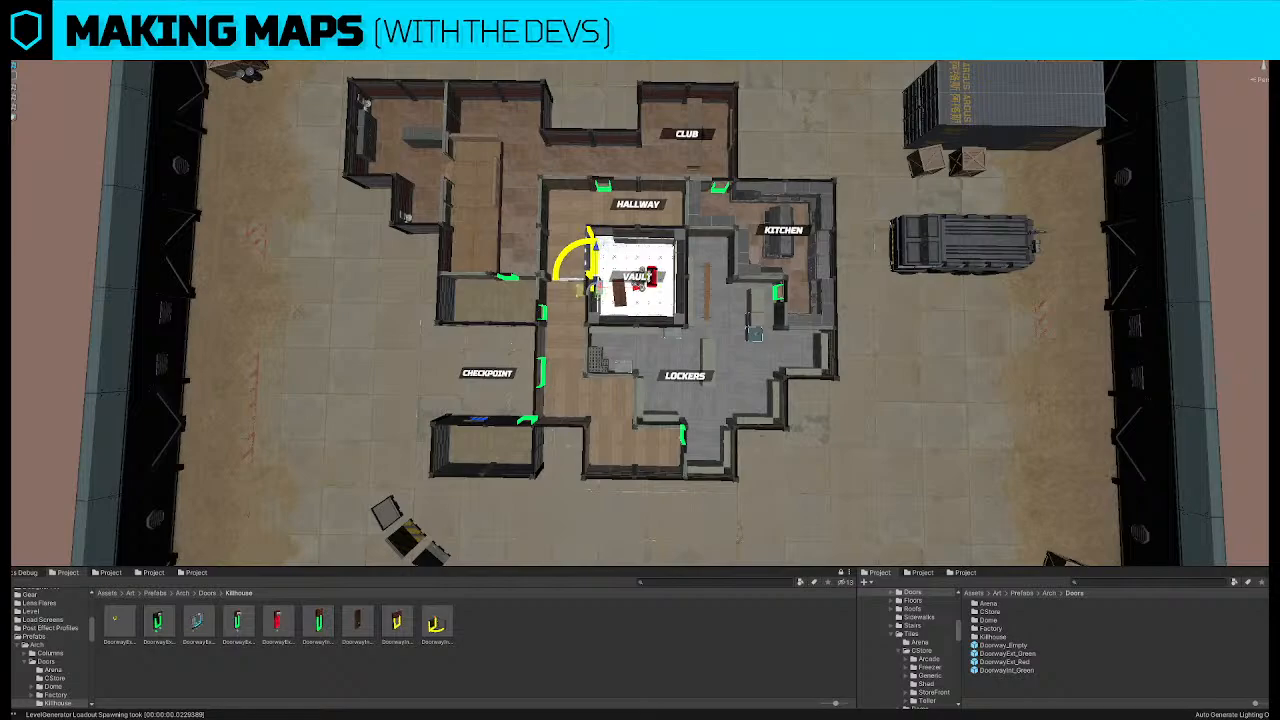
pyautogui.moveTo(604, 296); pyautogui.dragTo(742, 252)
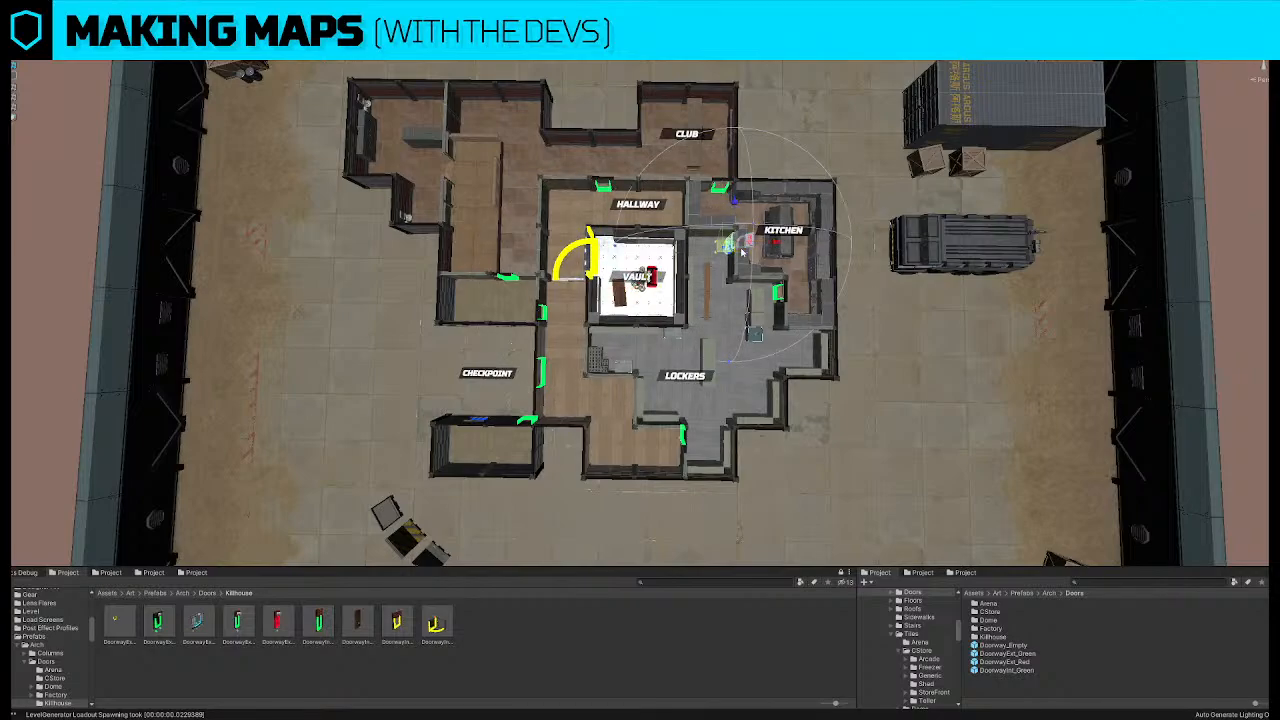
pyautogui.click(1229, 234)
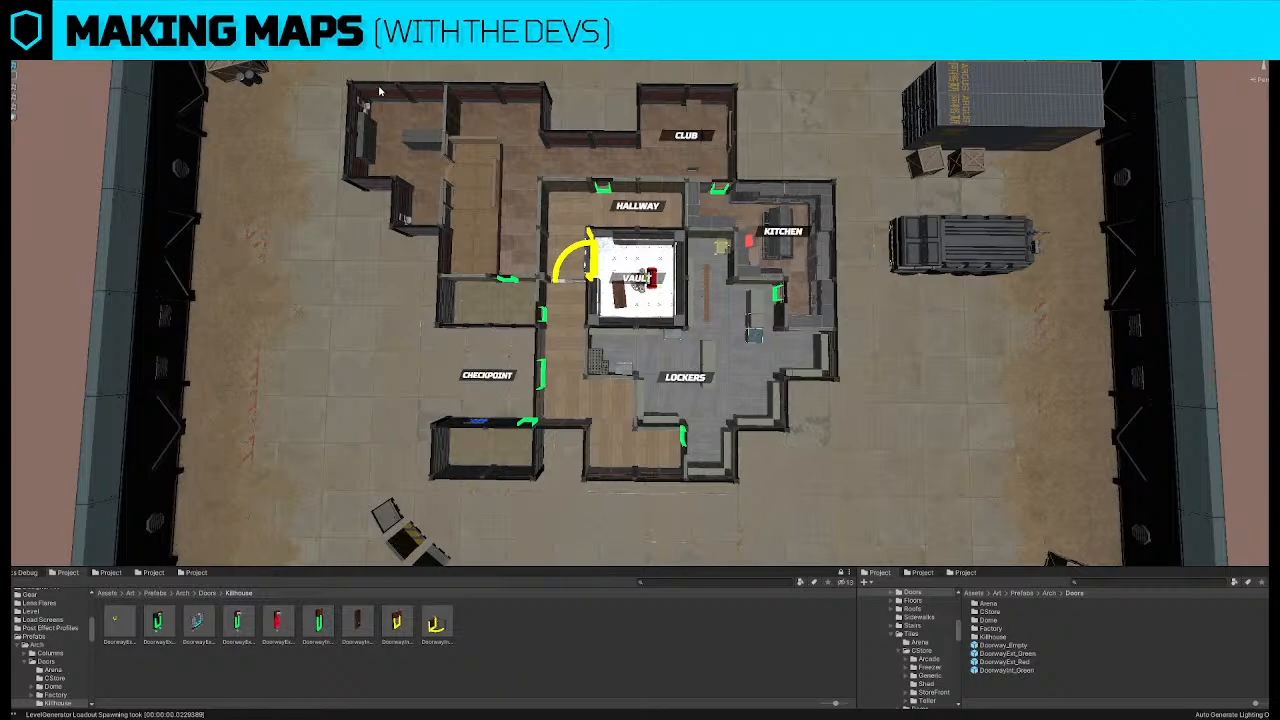
# Replace an outer wall section of the room at the far end of the Club area with a red exterior doorway
pyautogui.click(415, 92)
pyautogui.scroll(3, 482, 226)
pyautogui.moveTo(482, 226); pyautogui.dragTo(544, 253, button='right')
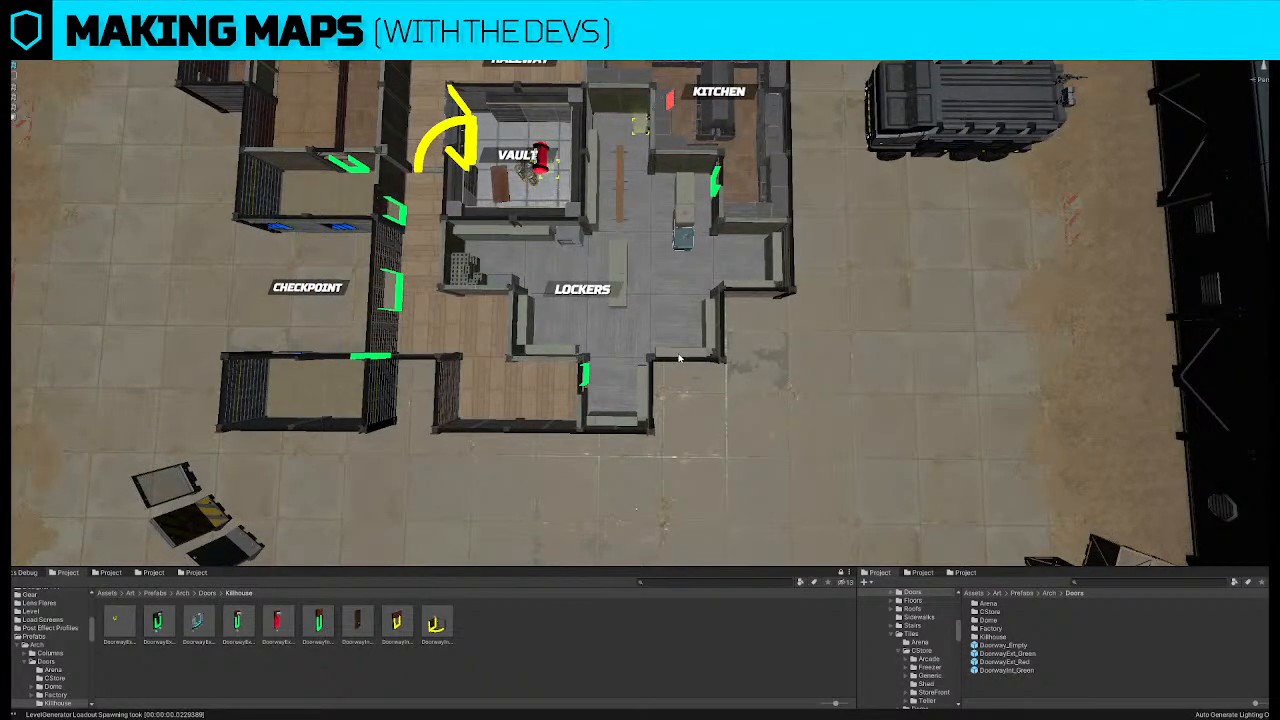
# Replace the outer wall section of the Lockers near its narrow end with a red exterior doorway
pyautogui.moveTo(693, 344); pyautogui.dragTo(697, 332, button='right')
pyautogui.click(672, 378)
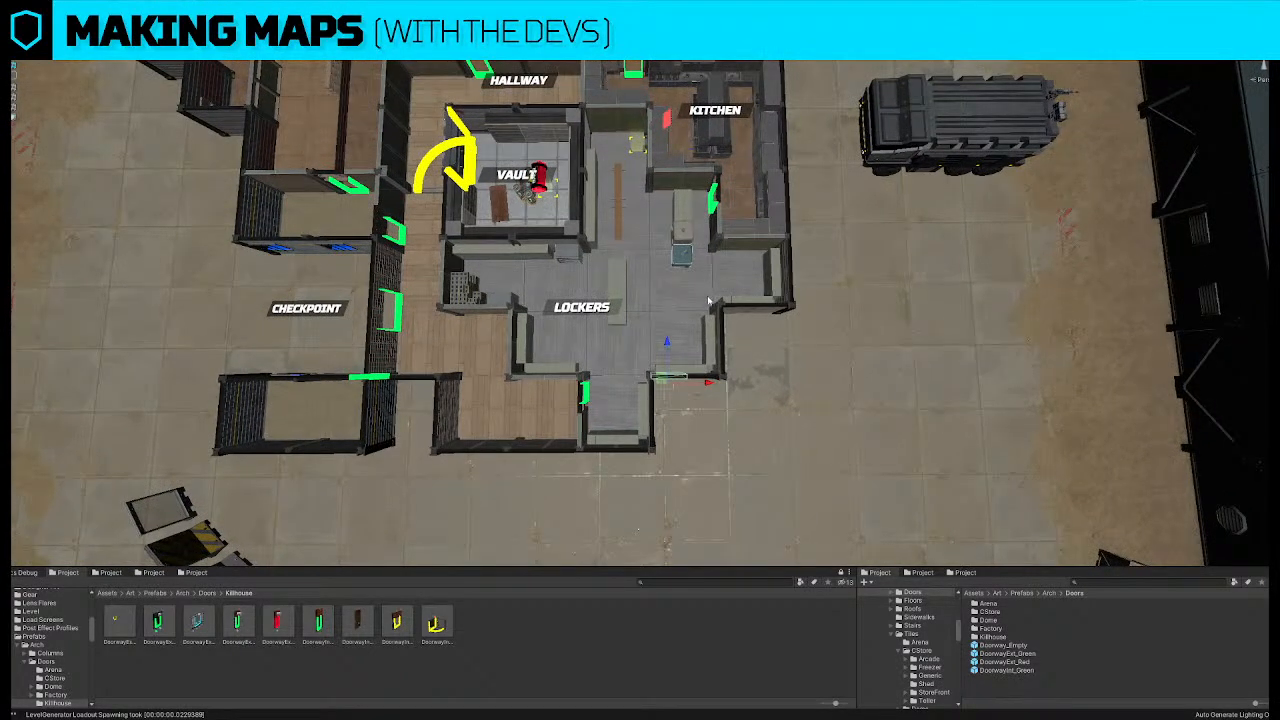
pyautogui.scroll(-3, 709, 300)
pyautogui.moveTo(711, 270)
pyautogui.mouseDown(button='right')
pyautogui.moveTo(714, 217)
pyautogui.moveTo(714, 254)
pyautogui.mouseUp(button='right')
pyautogui.click(757, 442)
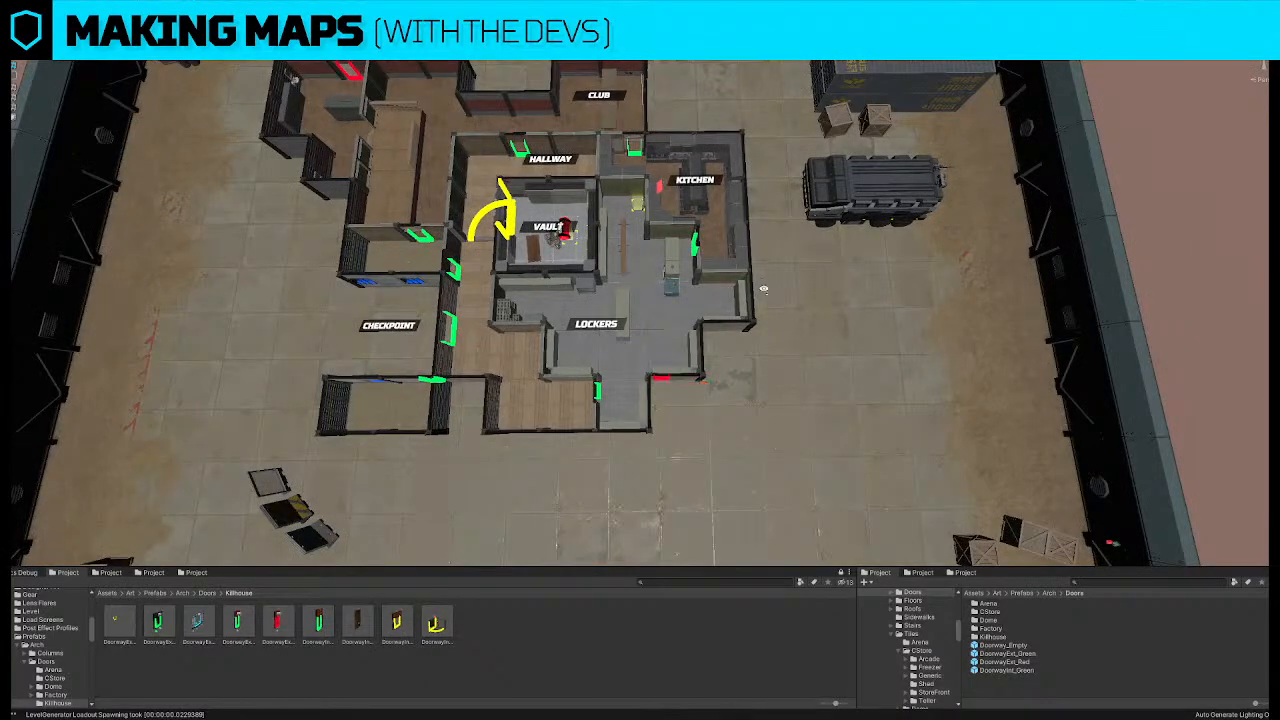
# Turn the military truck outside the Kitchen to a diagonal angle and move it close to the shipping containers
pyautogui.moveTo(763, 289); pyautogui.dragTo(711, 330, button='right')
pyautogui.click(830, 140)
pyautogui.press('e')
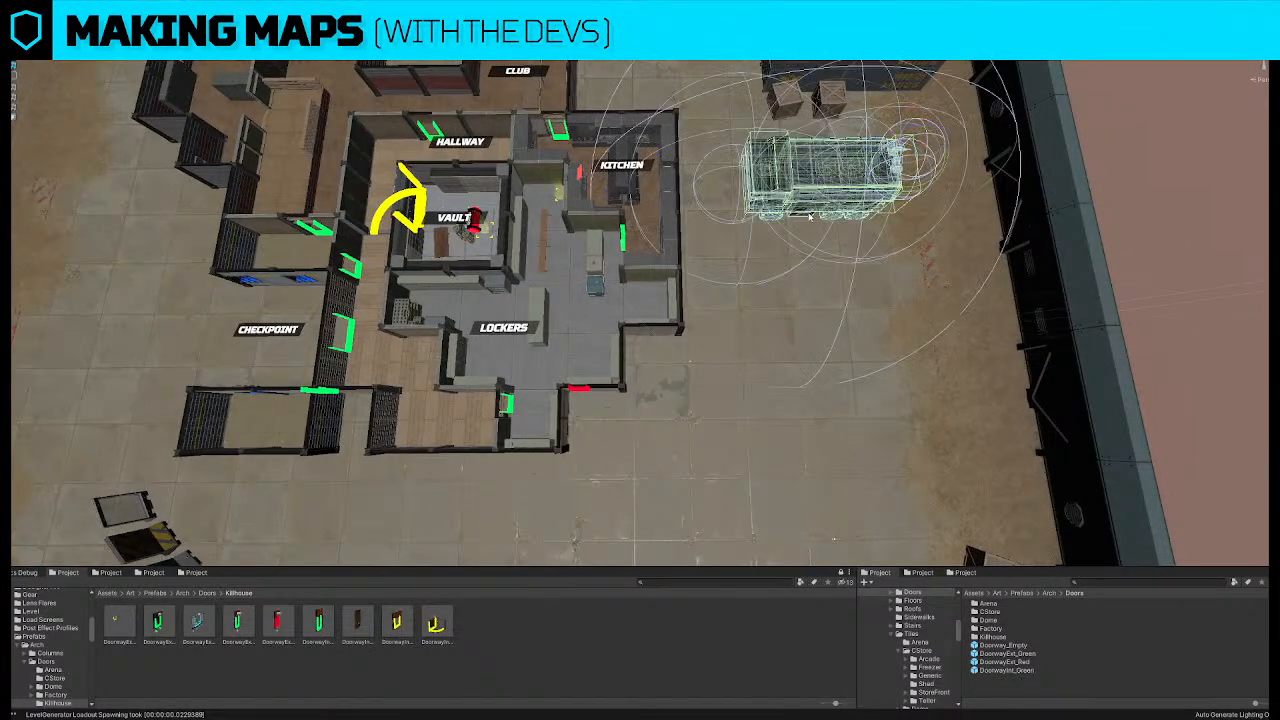
pyautogui.moveTo(912, 150); pyautogui.dragTo(1071, 232)
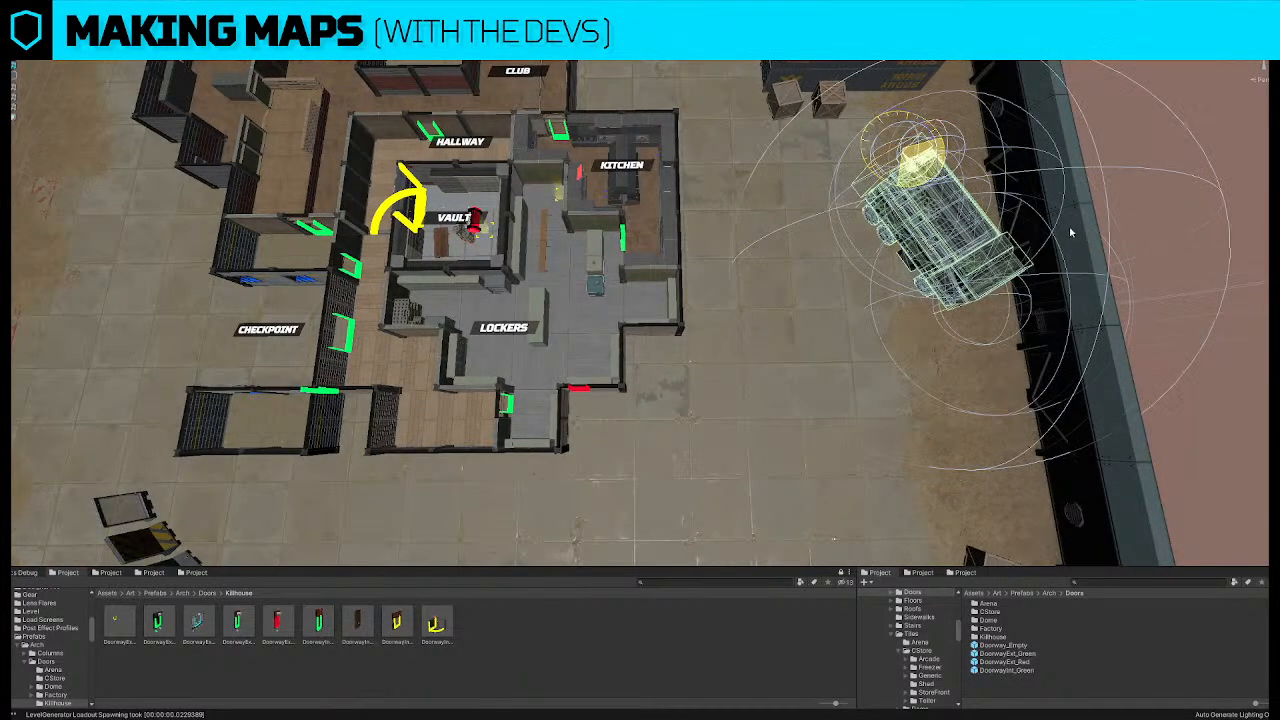
pyautogui.press('w')
pyautogui.scroll(-2, 905, 200)
pyautogui.moveTo(853, 206); pyautogui.dragTo(712, 112)
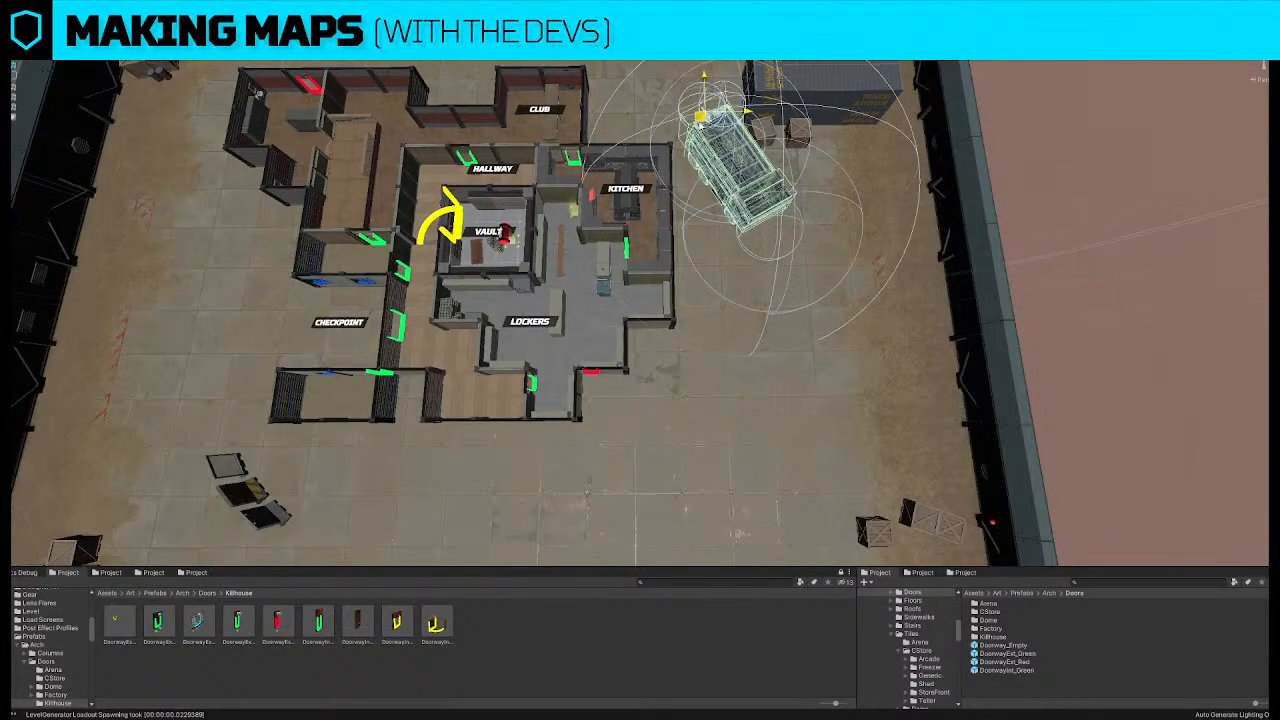
pyautogui.moveTo(712, 112); pyautogui.dragTo(712, 125, button='right')
pyautogui.scroll(3, 712, 131)
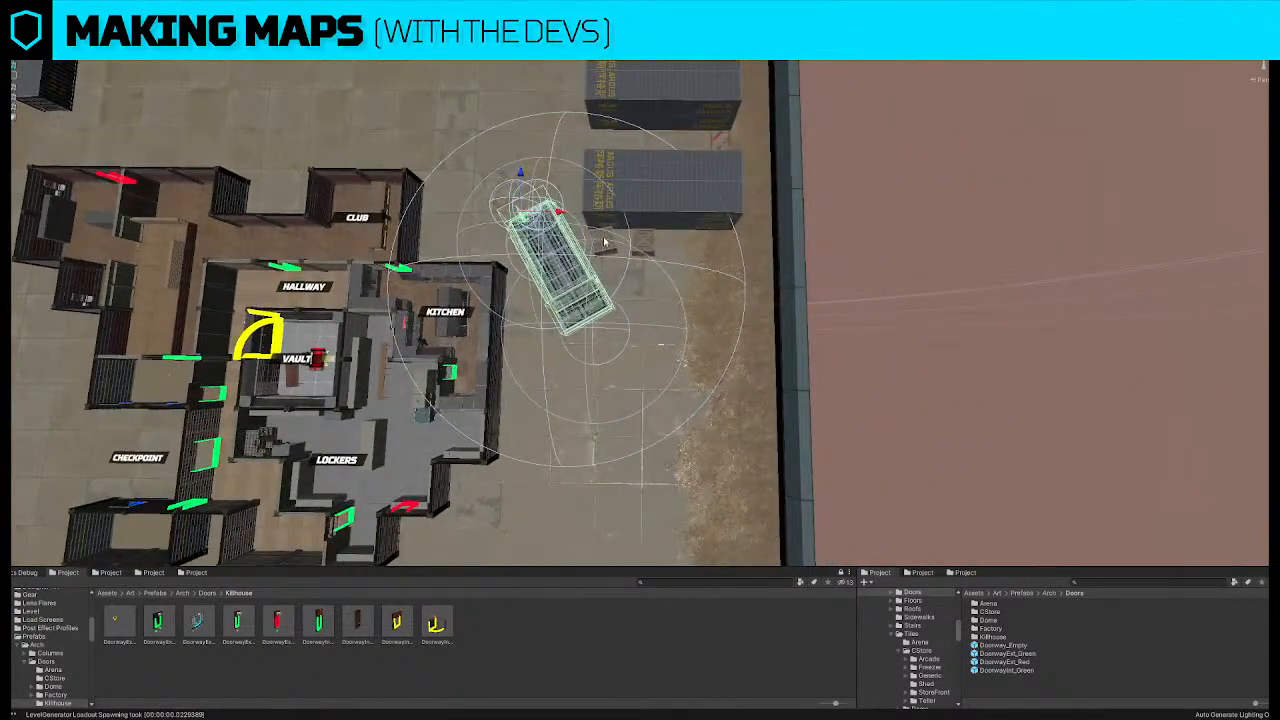
pyautogui.click(645, 243)
pyautogui.press('Delete')
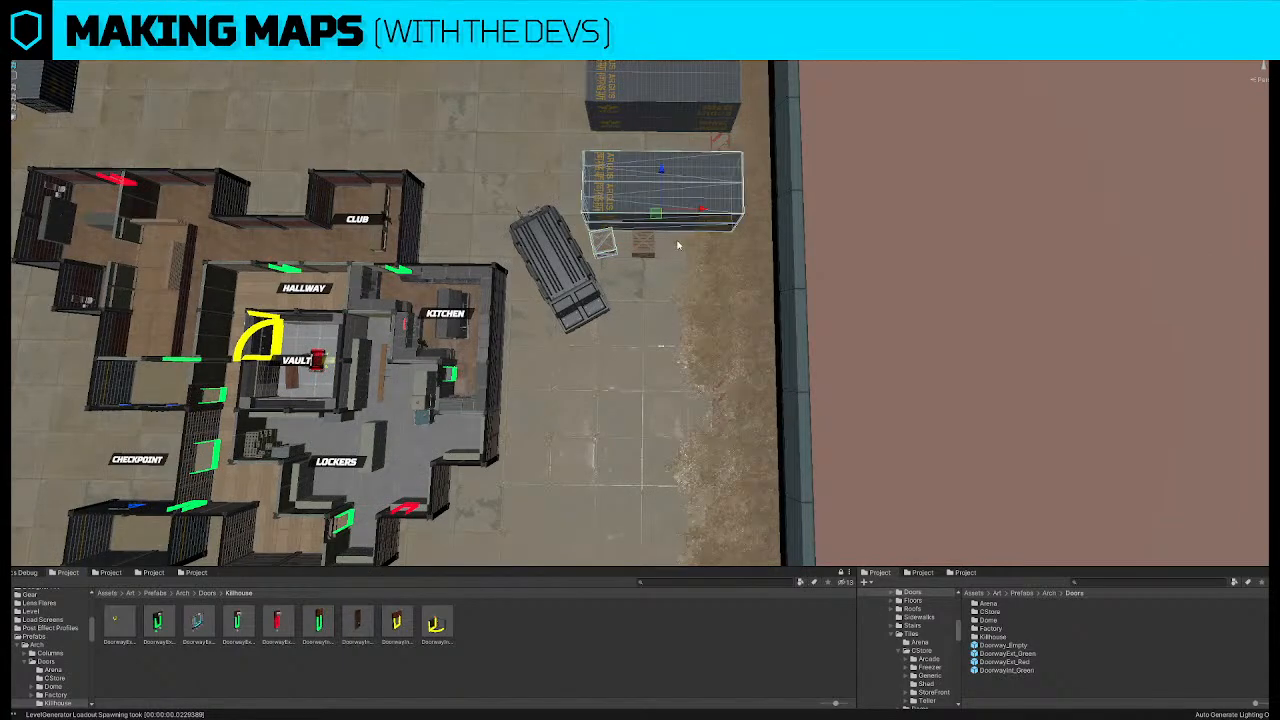
pyautogui.hotkey('ctrl', 'z')
pyautogui.moveTo(661, 170); pyautogui.dragTo(664, 126)
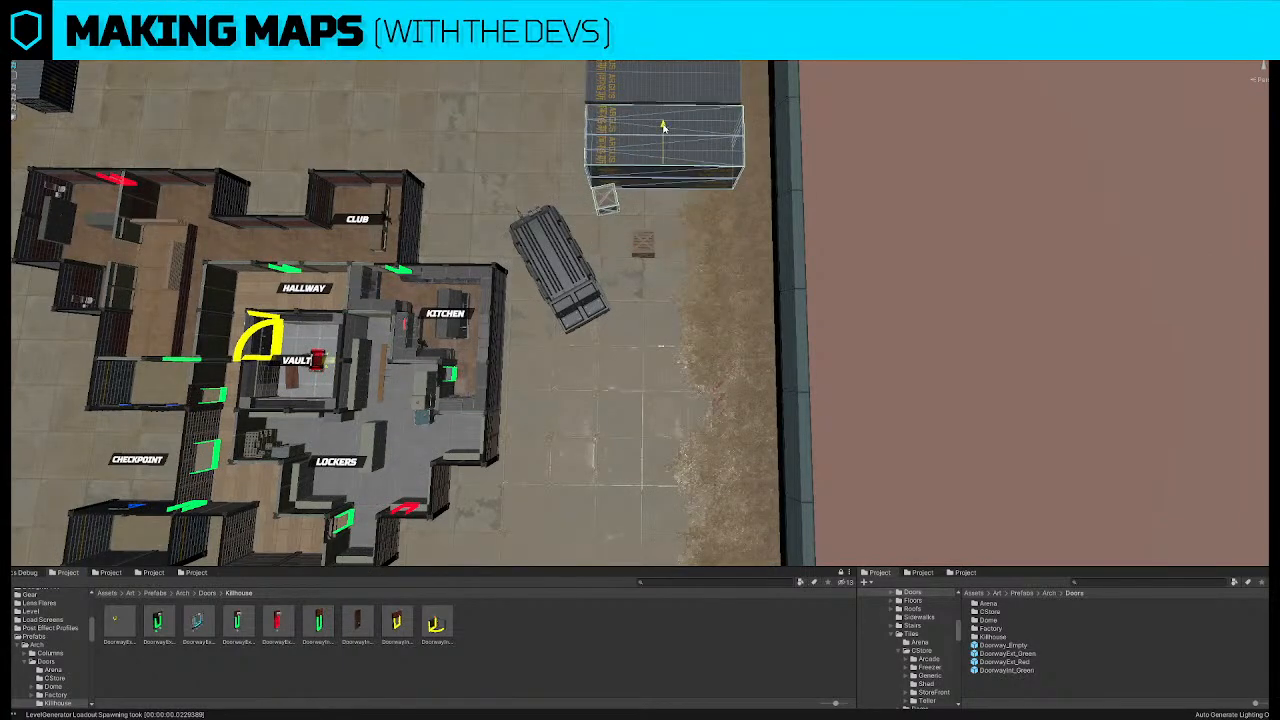
pyautogui.hotkey('ctrl', 'z')
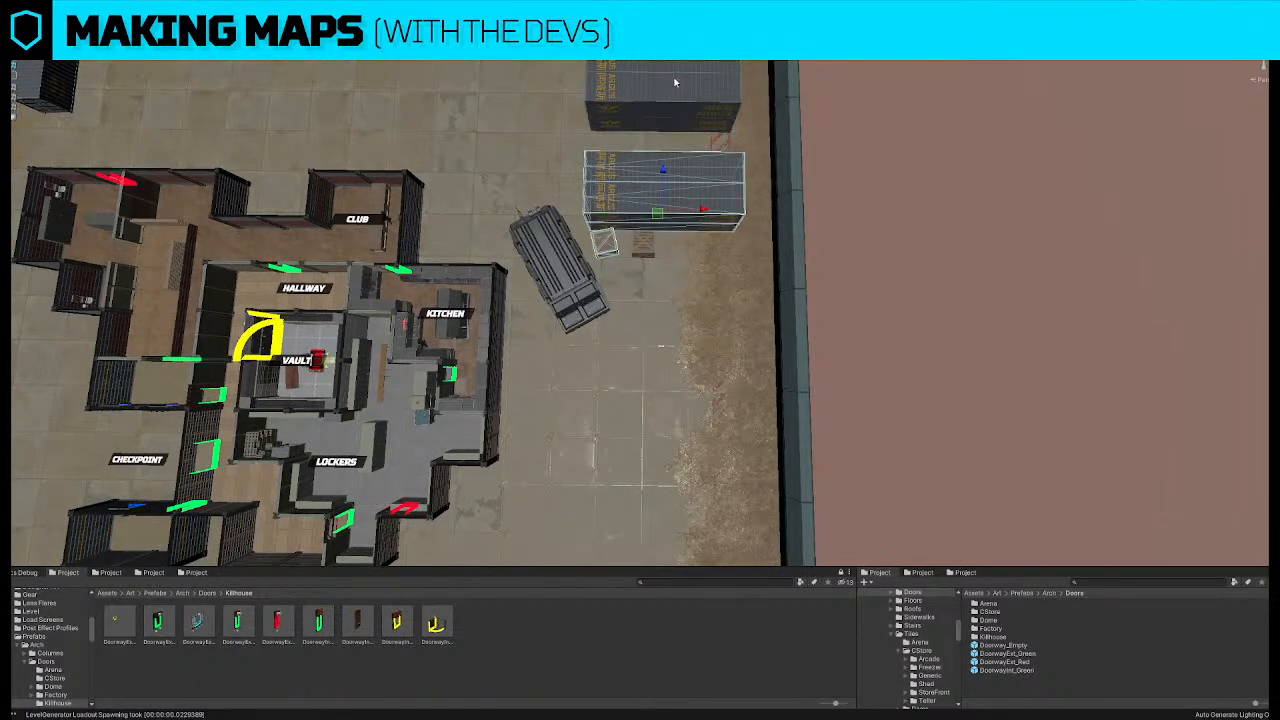
# Move both shipping containers and their attached crate farther back from the truck, and bring the loose crate beside the front container
pyautogui.keyDown('shift'); pyautogui.click(674, 80); pyautogui.keyUp('shift')
pyautogui.moveTo(674, 80); pyautogui.dragTo(673, 68, button='right')
pyautogui.moveTo(660, 137); pyautogui.dragTo(662, 86)
pyautogui.click(870, 259)
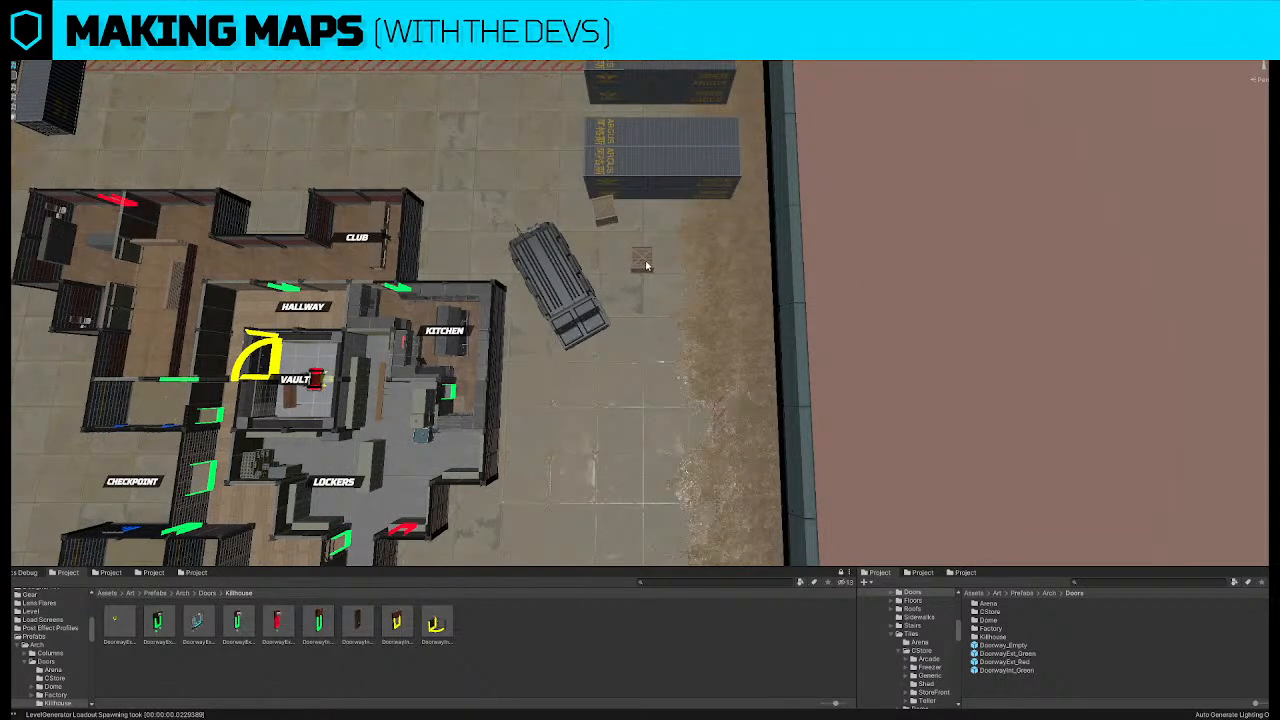
pyautogui.click(646, 264)
pyautogui.moveTo(646, 258); pyautogui.dragTo(634, 217)
# Turn the truck further toward the yard's outer side and shift it away from the Kitchen wall
pyautogui.scroll(-3, 625, 235)
pyautogui.moveTo(566, 255); pyautogui.dragTo(620, 257, button='middle')
pyautogui.click(623, 266)
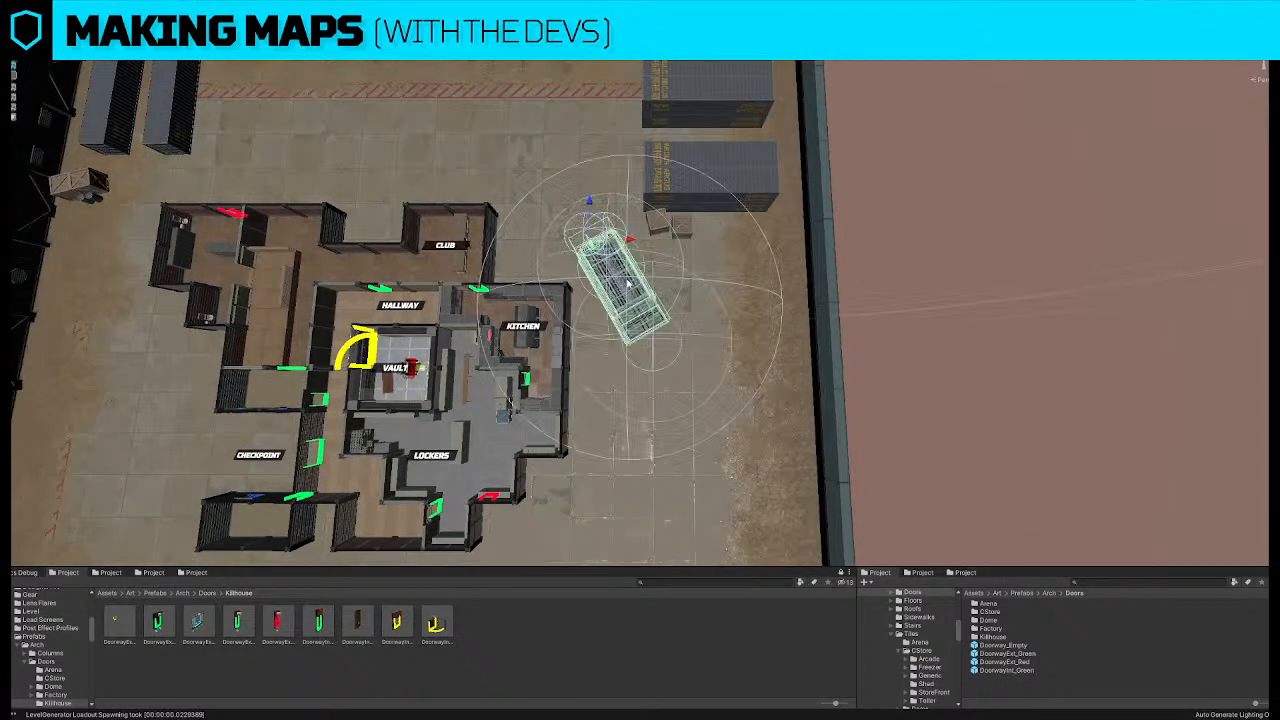
pyautogui.press('e')
pyautogui.moveTo(625, 265)
pyautogui.mouseDown()
pyautogui.moveTo(634, 248)
pyautogui.moveTo(600, 242)
pyautogui.moveTo(636, 280)
pyautogui.mouseUp()
pyautogui.press('w')
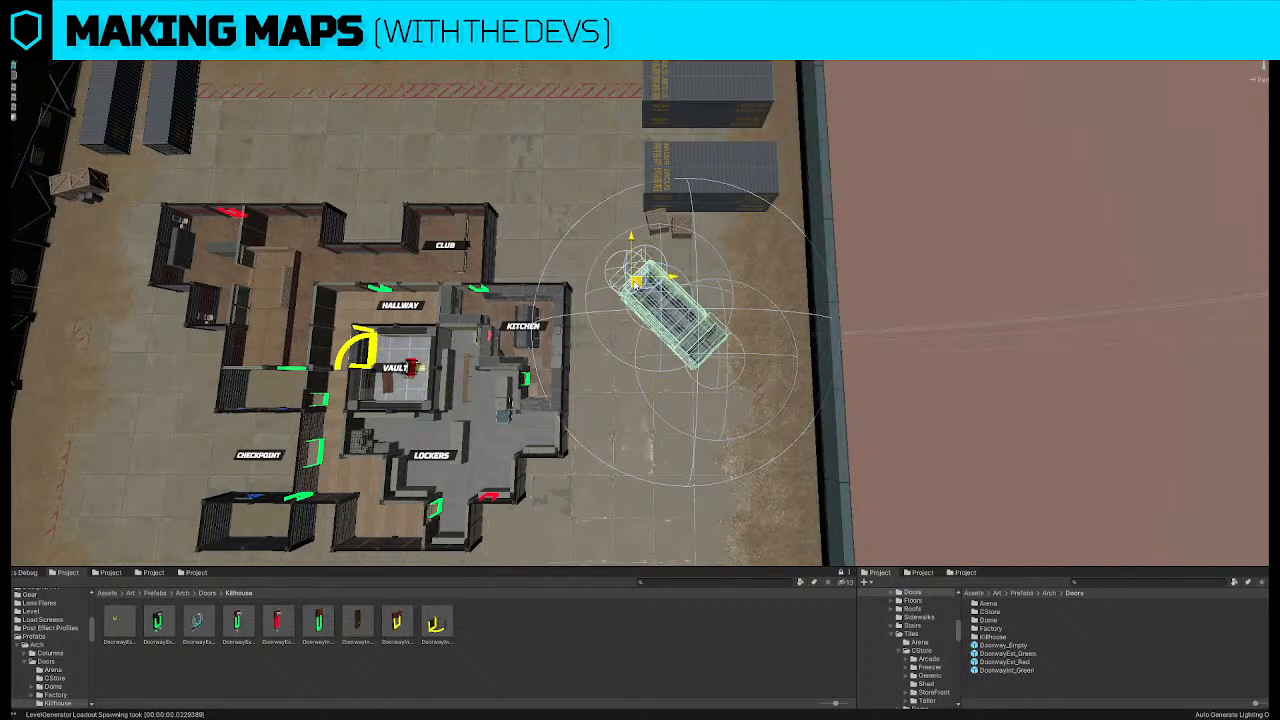
# Move one wooden crate from the front container to the building's outer corner between the Kitchen and Lockers
pyautogui.click(660, 224)
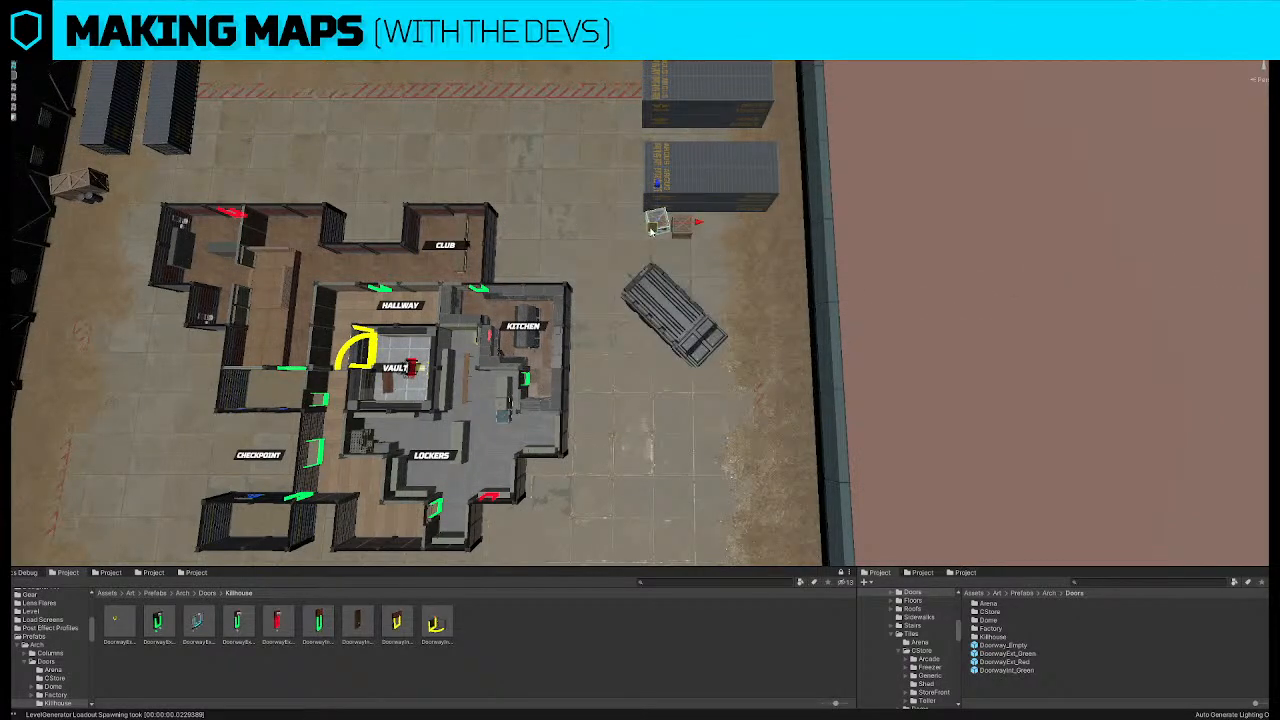
pyautogui.moveTo(681, 236); pyautogui.dragTo(572, 459)
pyautogui.click(1012, 408)
pyautogui.moveTo(720, 335); pyautogui.dragTo(660, 374, button='right')
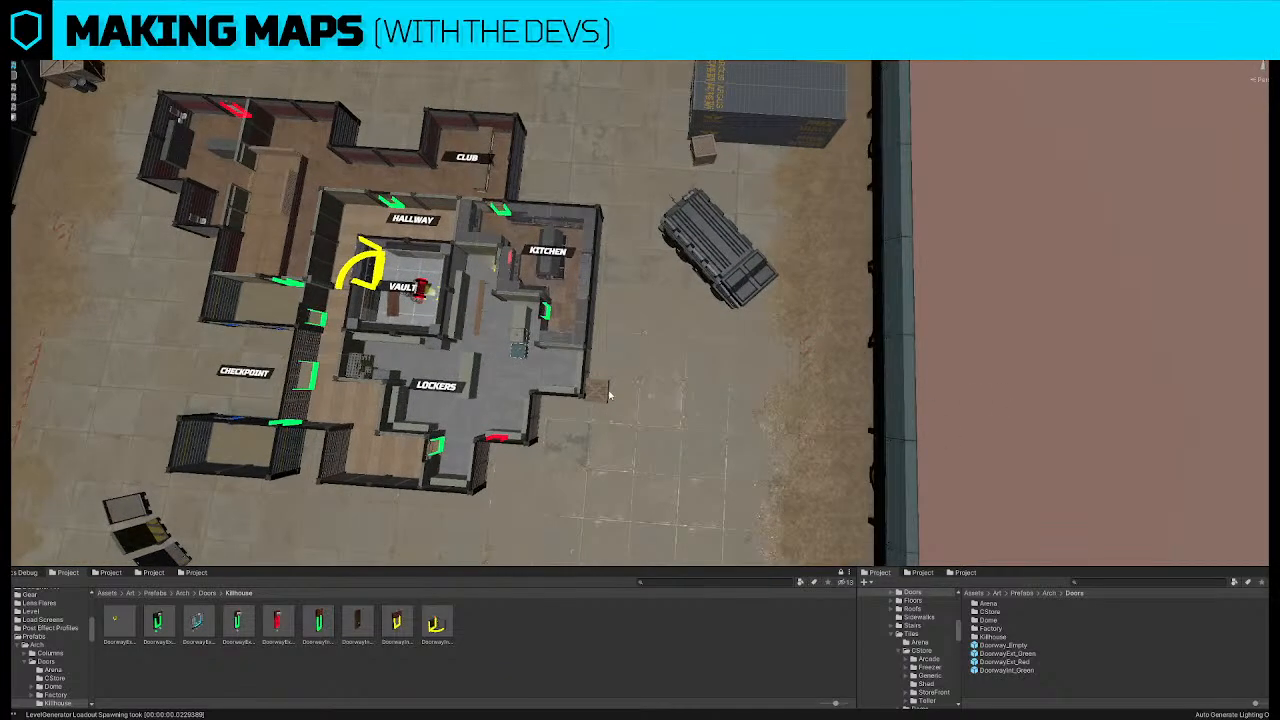
# Fine-tune the crate's position against the corner post of the Lockers outer wall
pyautogui.click(609, 393)
pyautogui.press('f')
pyautogui.moveTo(646, 303); pyautogui.dragTo(671, 316)
pyautogui.scroll(-2, 671, 322)
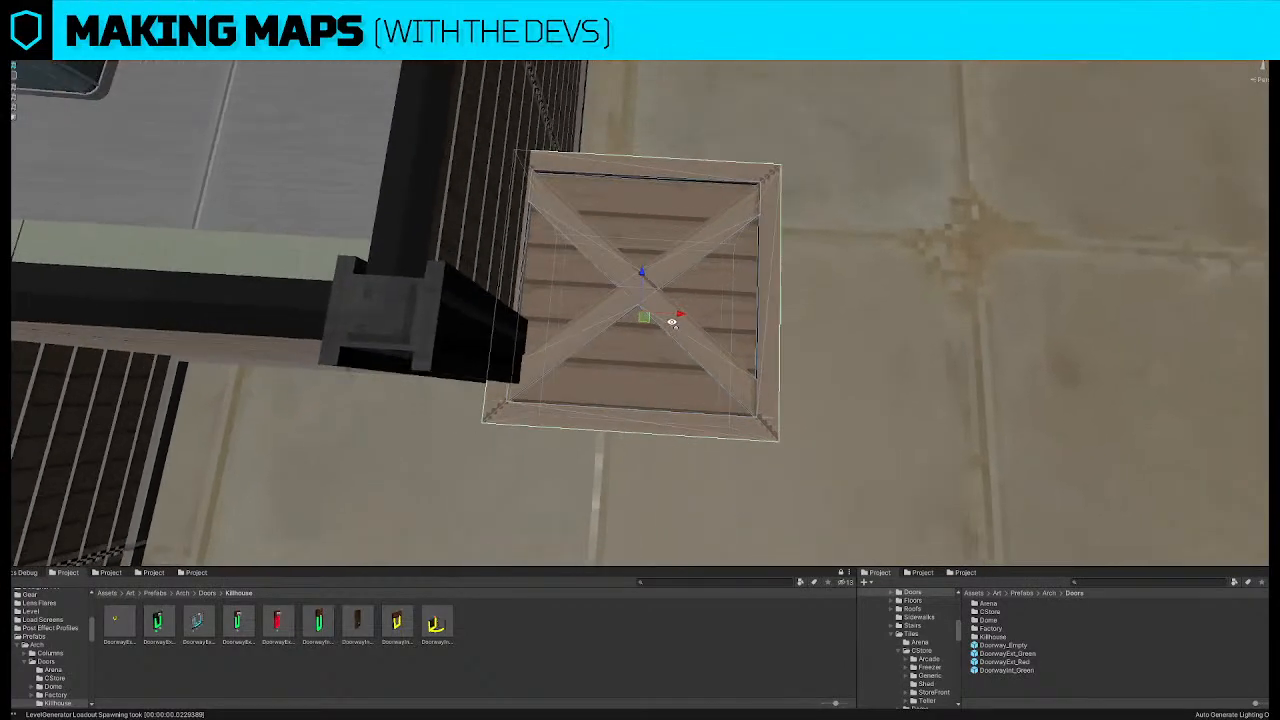
pyautogui.moveTo(671, 322); pyautogui.dragTo(659, 292, button='right')
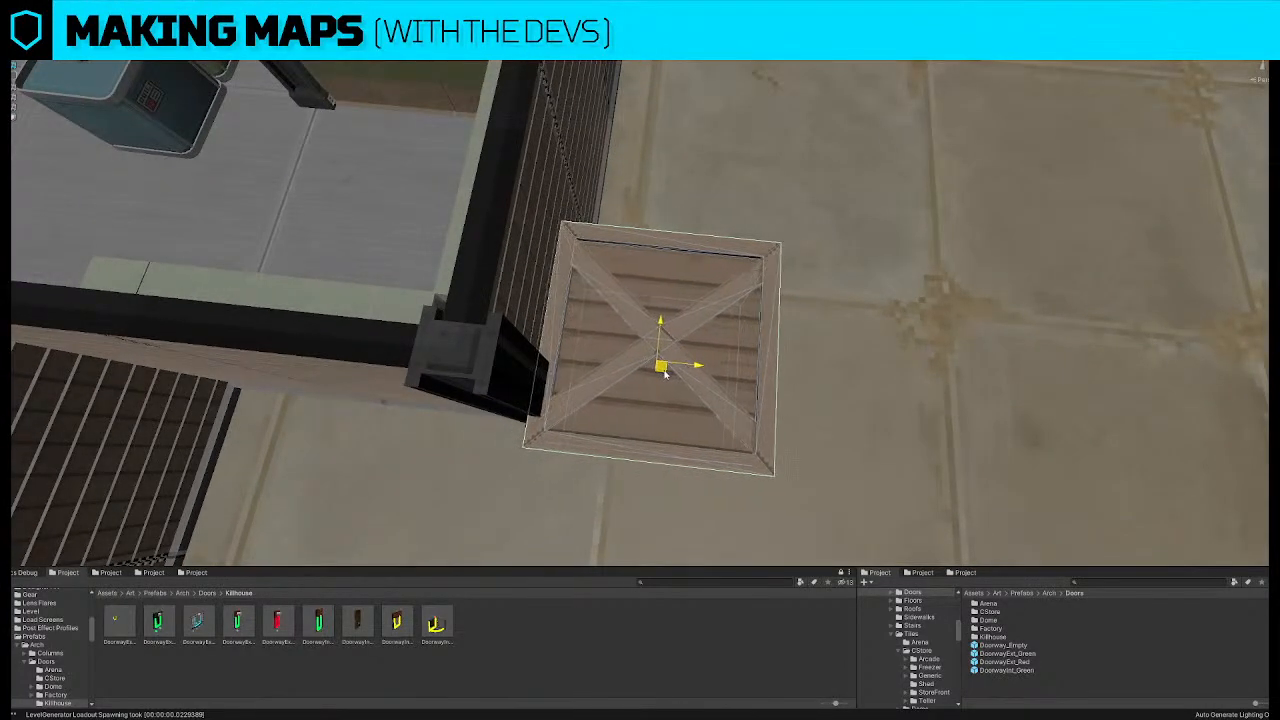
pyautogui.scroll(-3, 717, 298)
pyautogui.scroll(-10, 717, 298)
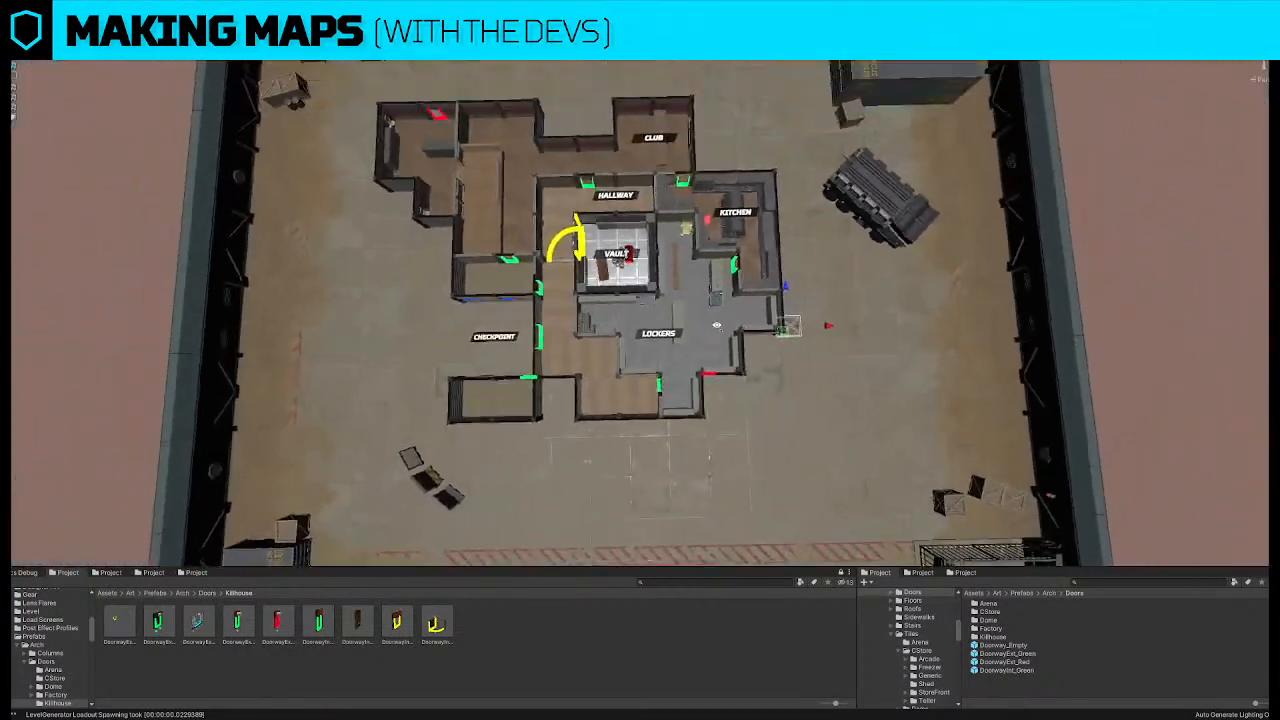
pyautogui.click(1106, 240)
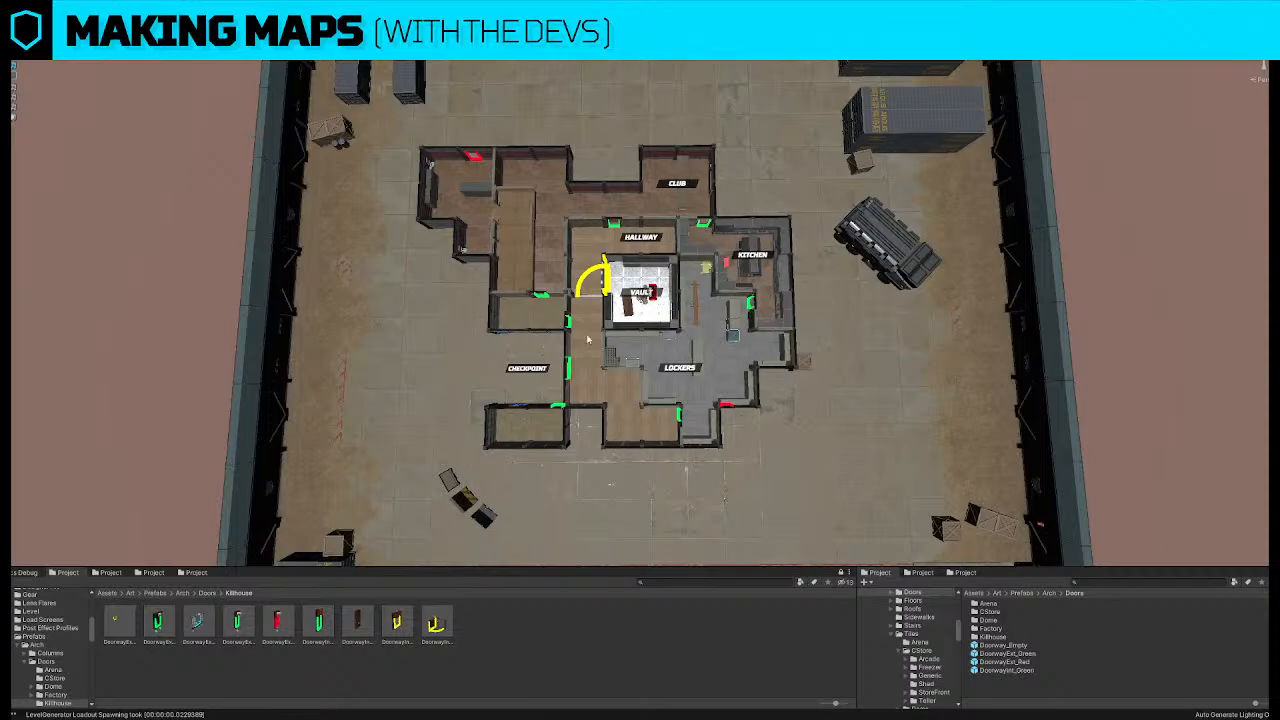
pyautogui.keyDown('alt'); pyautogui.moveTo(748, 361); pyautogui.dragTo(755, 367); pyautogui.keyUp('alt')
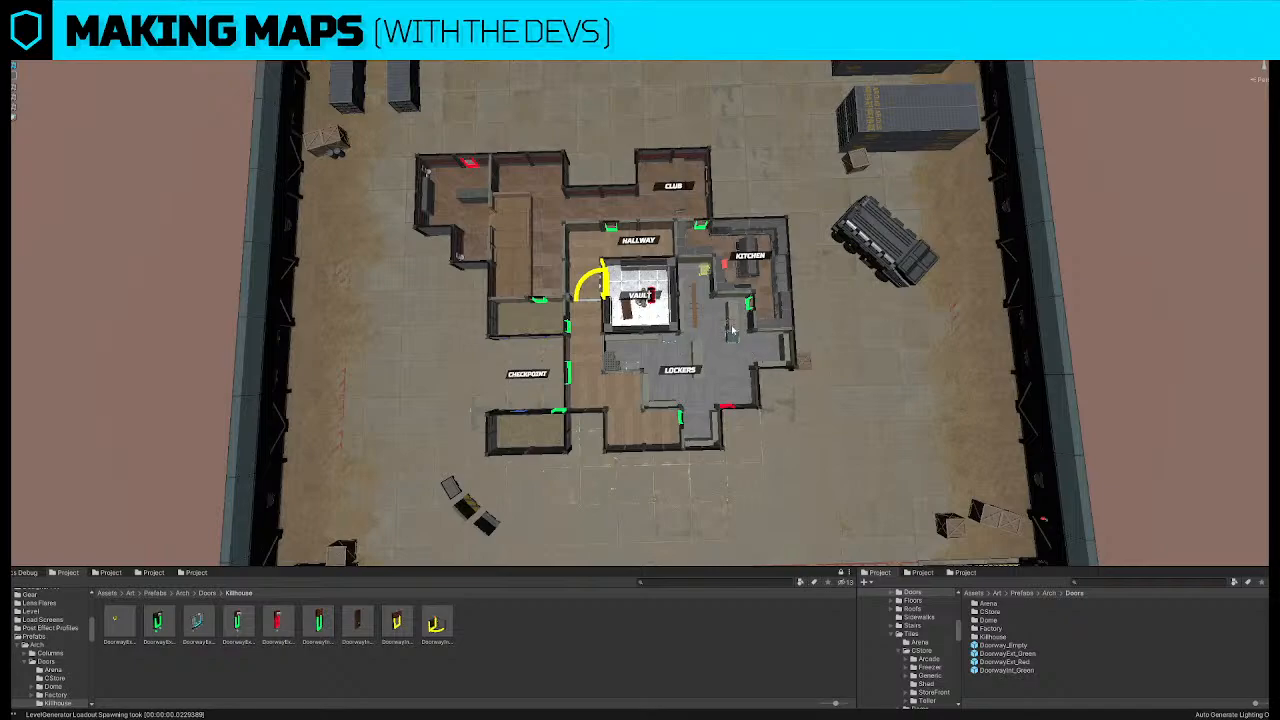
pyautogui.click(733, 332)
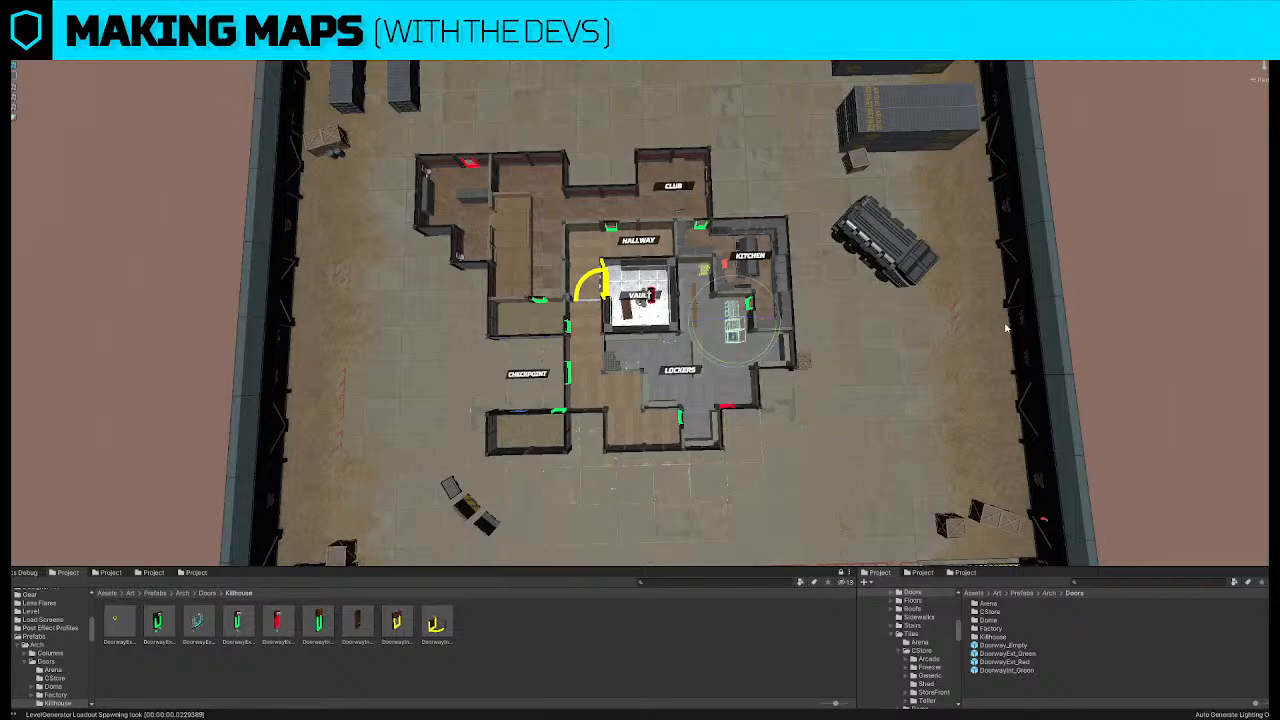
pyautogui.click(1101, 213)
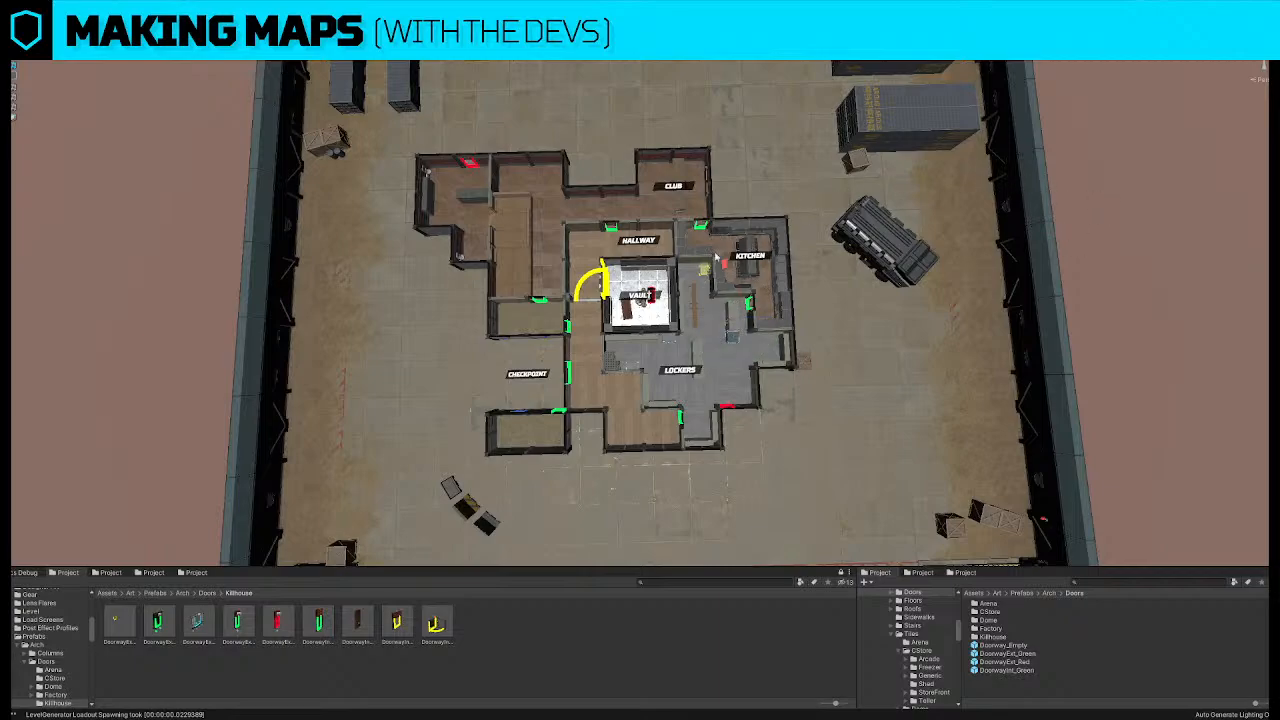
# Replace the large Kitchen island with a smaller one from the Kitchen cluster prefabs and shift it slightly toward the back counters
pyautogui.click(745, 256)
pyautogui.press('f')
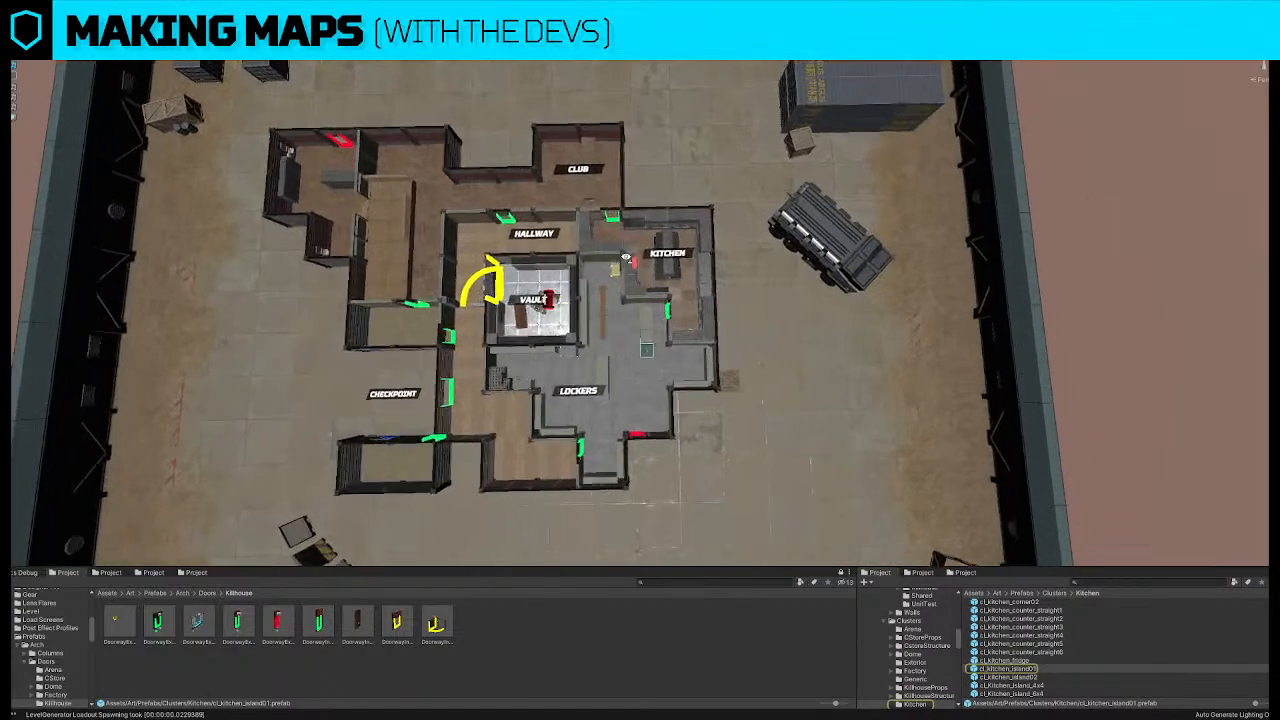
pyautogui.click(107, 572)
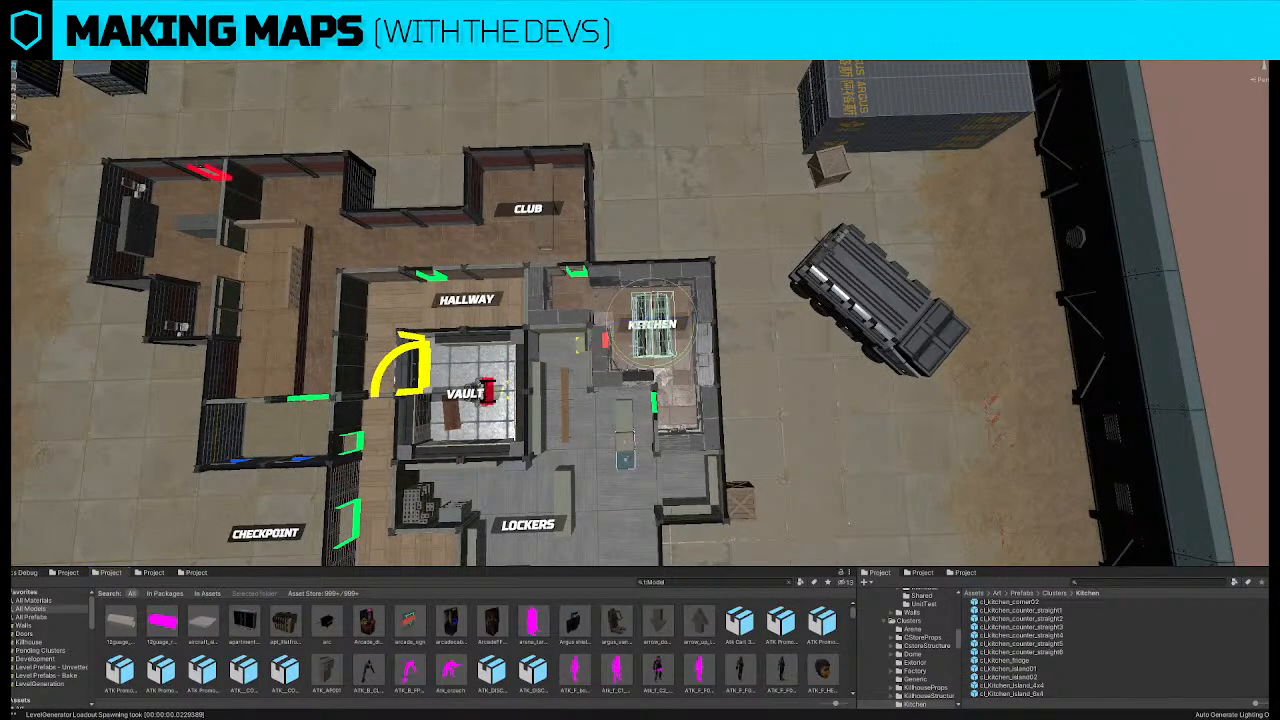
pyautogui.click(660, 347)
pyautogui.click(660, 347)
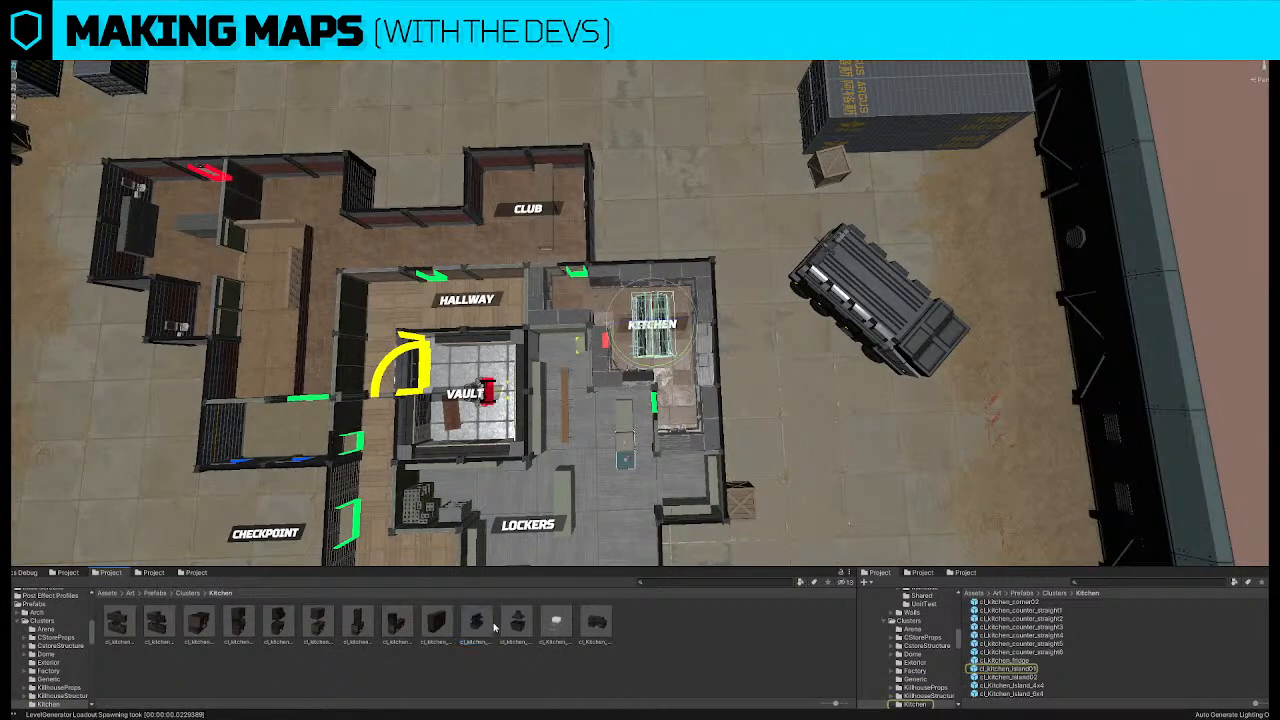
pyautogui.click(766, 427)
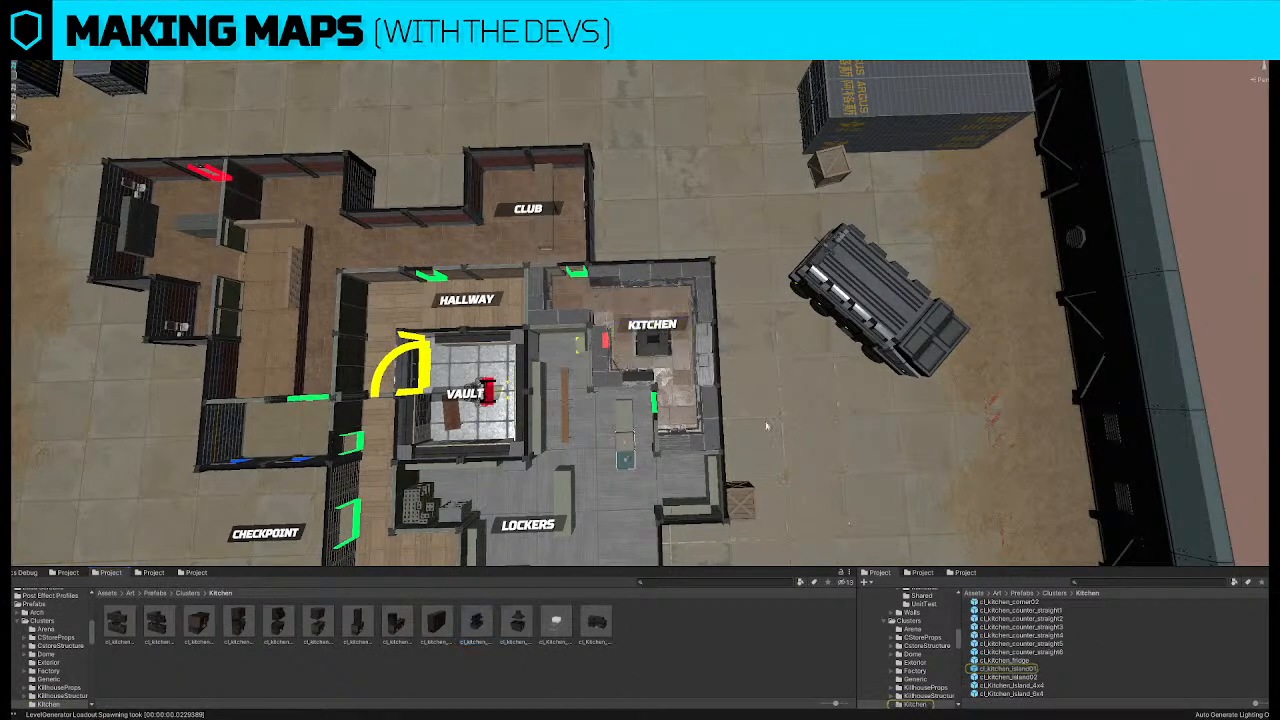
pyautogui.click(655, 345)
pyautogui.moveTo(664, 350); pyautogui.dragTo(665, 360, button='middle')
pyautogui.moveTo(651, 309); pyautogui.dragTo(654, 296)
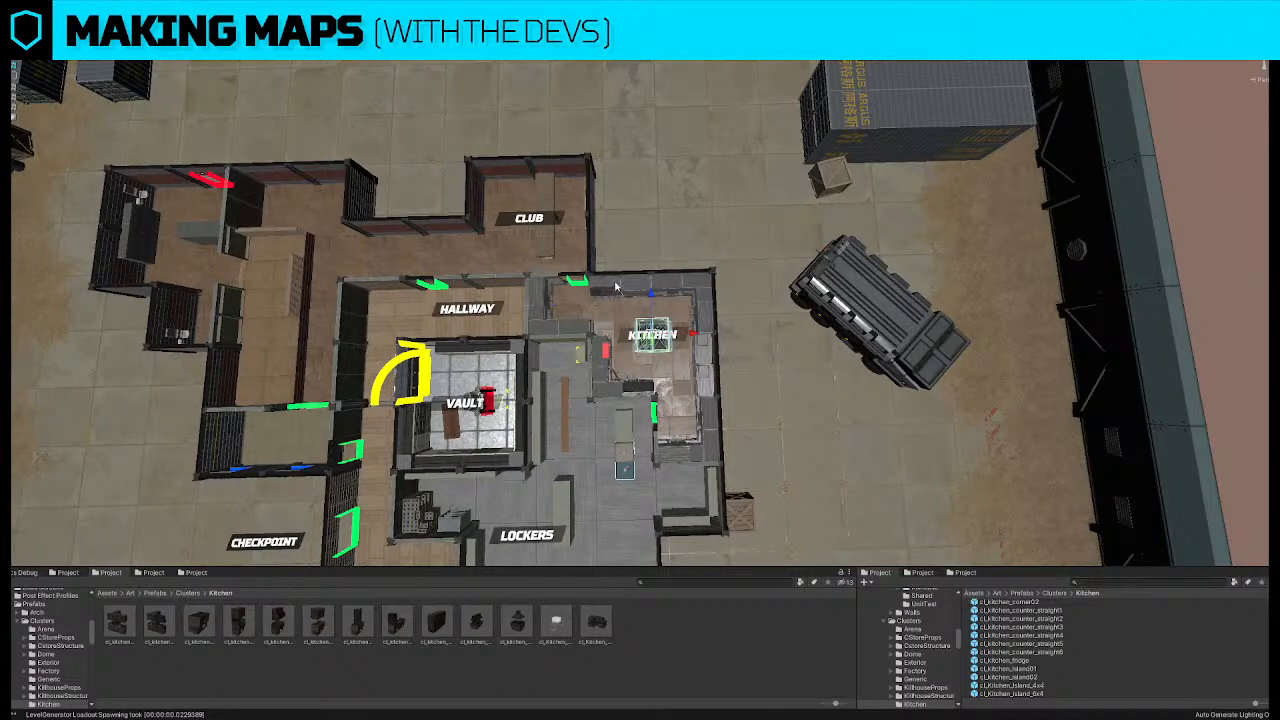
# Delete the counter sections on both sides of the green doorway between the Kitchen and the Club
pyautogui.click(619, 288)
pyautogui.moveTo(672, 341); pyautogui.dragTo(682, 369, button='right')
pyautogui.press('w')
pyautogui.press('Delete')
pyautogui.press('s')
pyautogui.press('a')
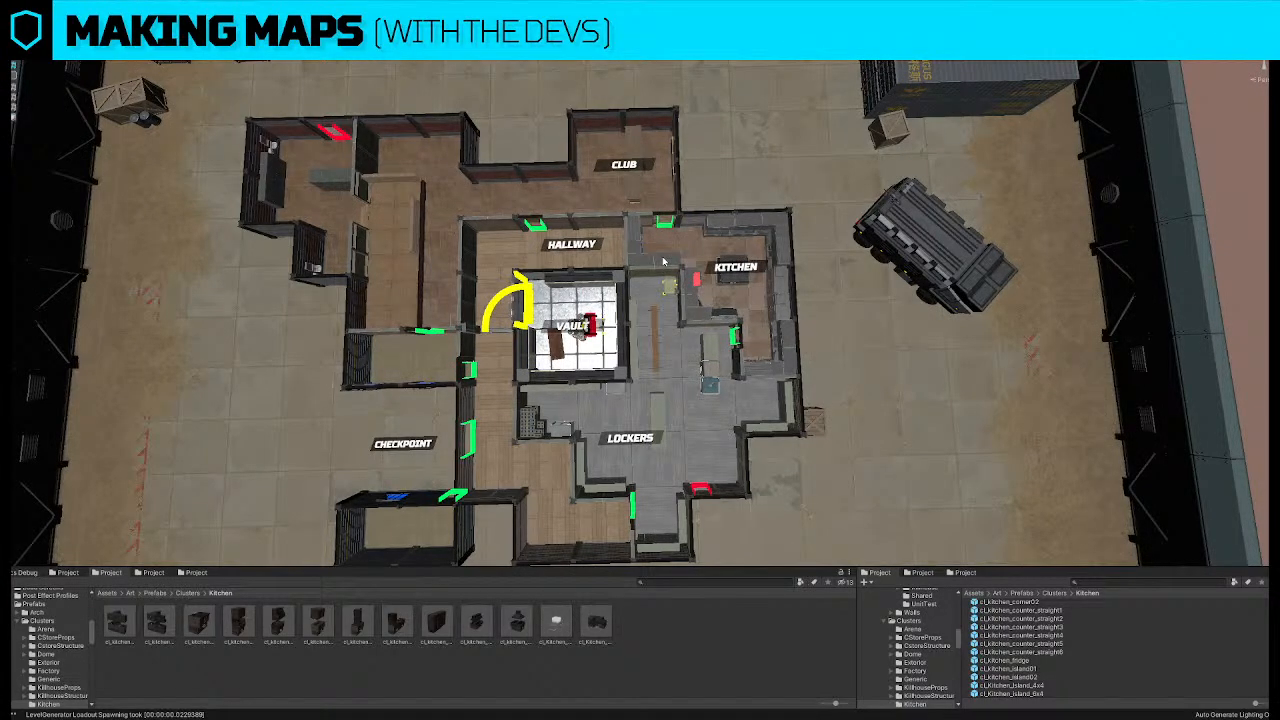
pyautogui.click(664, 262)
pyautogui.moveTo(701, 259); pyautogui.dragTo(702, 261, button='right')
pyautogui.press('Delete')
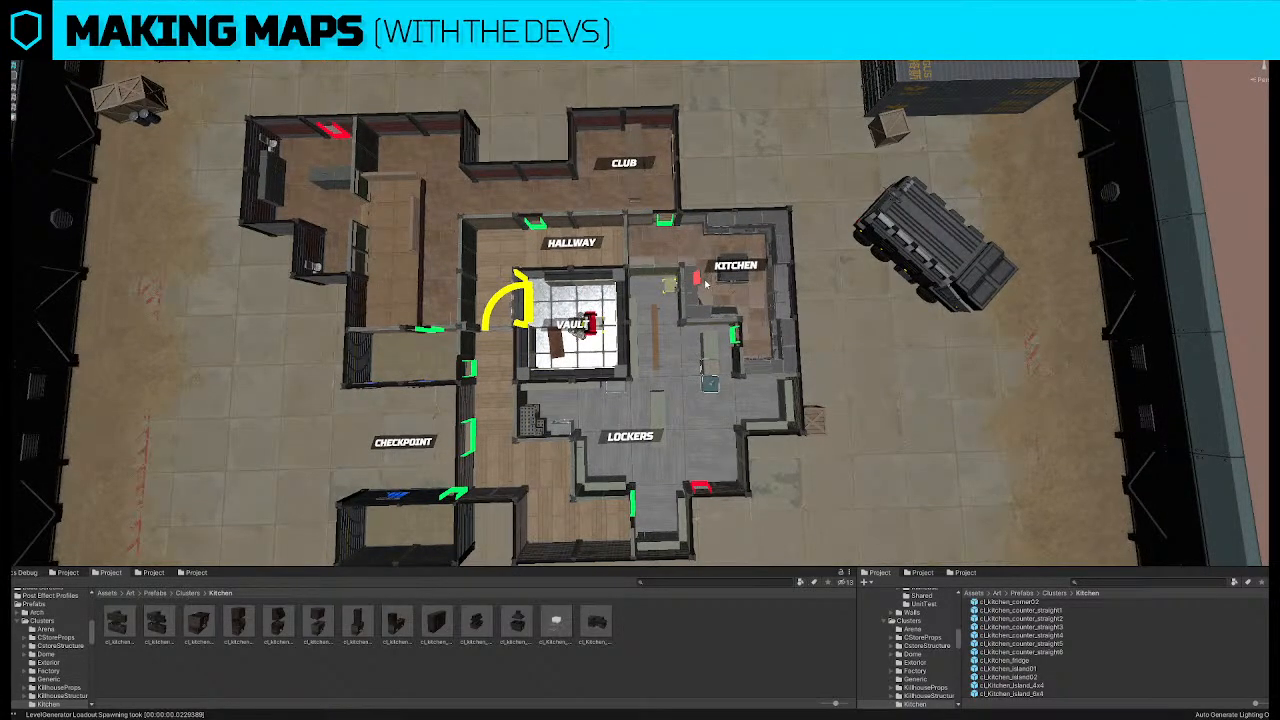
# Duplicate a back-wall Kitchen counter and place the copy in the corner beside the Hallway, past the green doorway
pyautogui.click(726, 234)
pyautogui.hotkey('ctrl', 'd')
pyautogui.moveTo(761, 226); pyautogui.dragTo(680, 225)
pyautogui.scroll(-4, 1041, 250)
pyautogui.click(1188, 210)
pyautogui.moveTo(612, 234); pyautogui.dragTo(667, 204, button='middle')
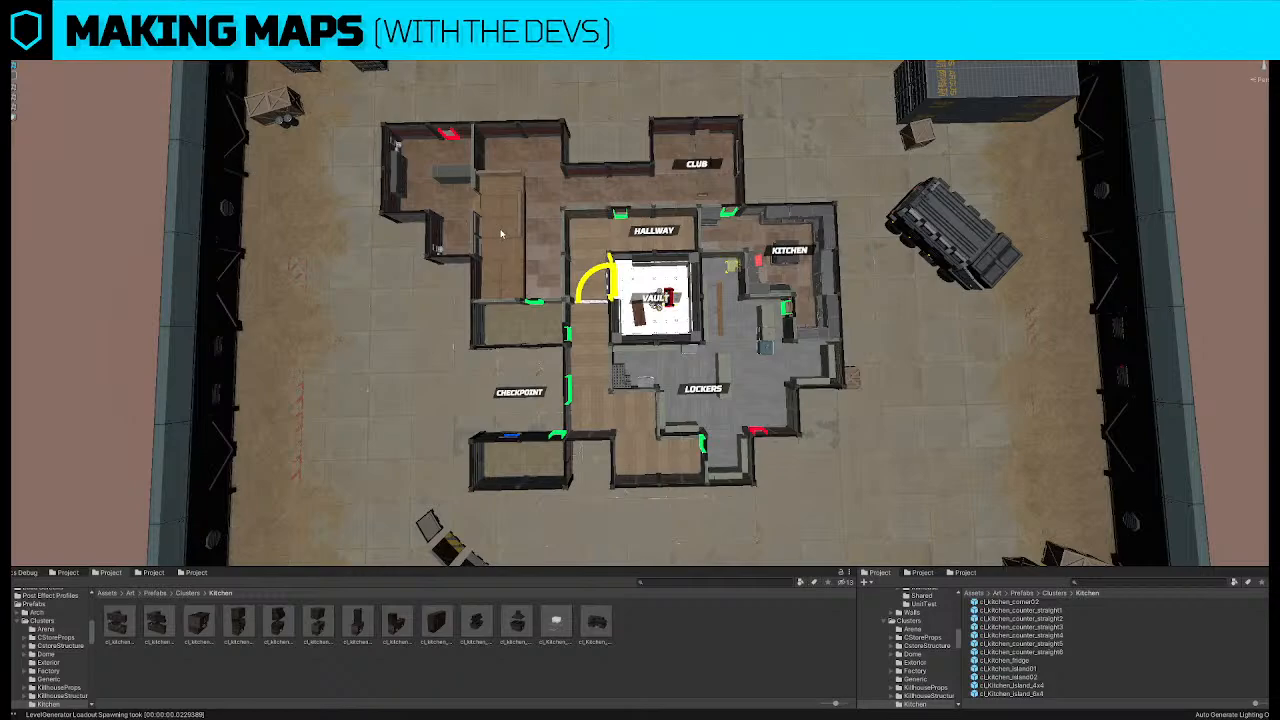
# Turn the long wooden platform and its end steps 90 degrees into the Club area's back recess, and delete the leftover square platform
pyautogui.click(502, 233)
pyautogui.moveTo(508, 225); pyautogui.dragTo(511, 217, button='right')
pyautogui.scroll(5, 511, 217)
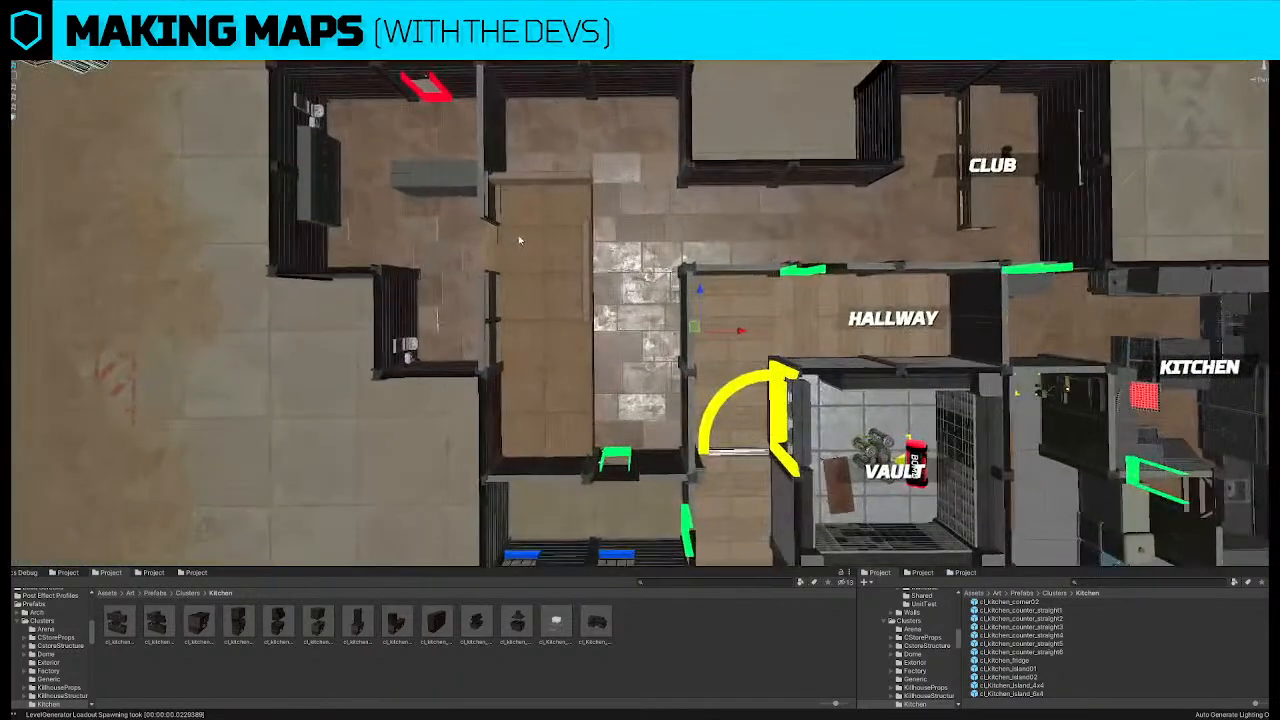
pyautogui.click(559, 307)
pyautogui.press('e')
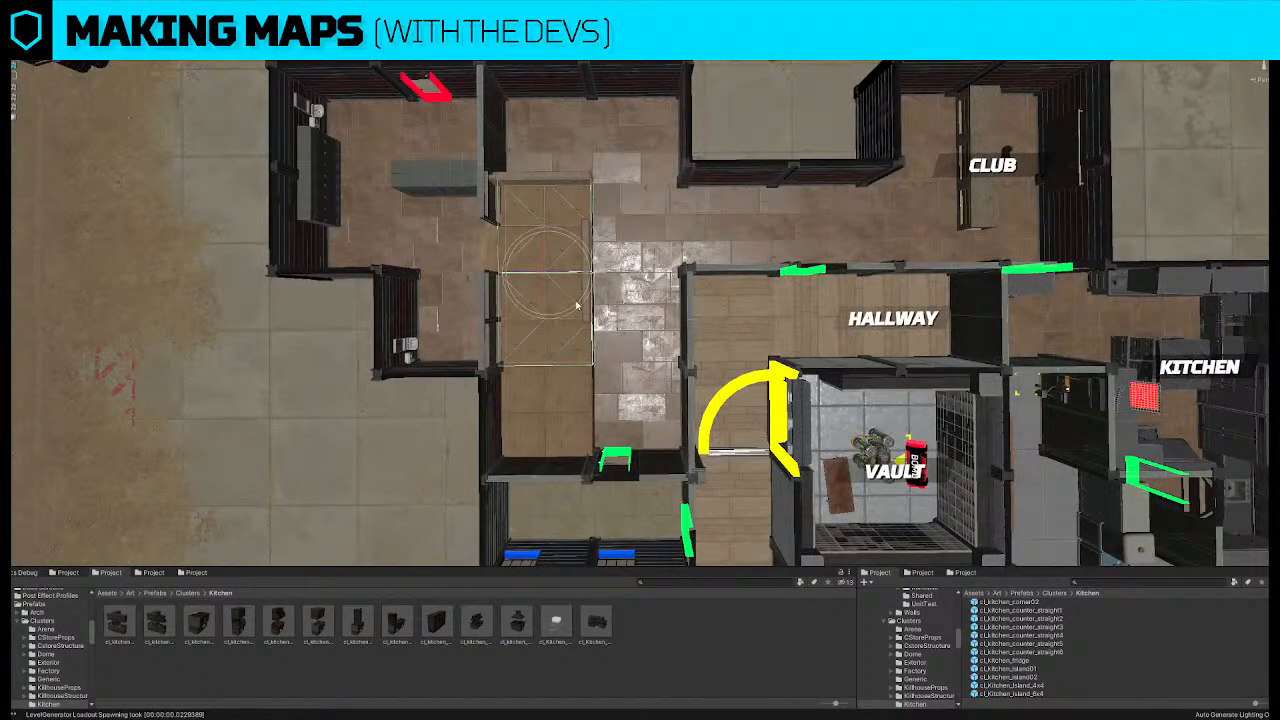
pyautogui.moveTo(577, 304); pyautogui.dragTo(628, 212)
pyautogui.press('w')
pyautogui.click(541, 178)
pyautogui.press('e')
pyautogui.click(622, 117)
pyautogui.click(555, 387)
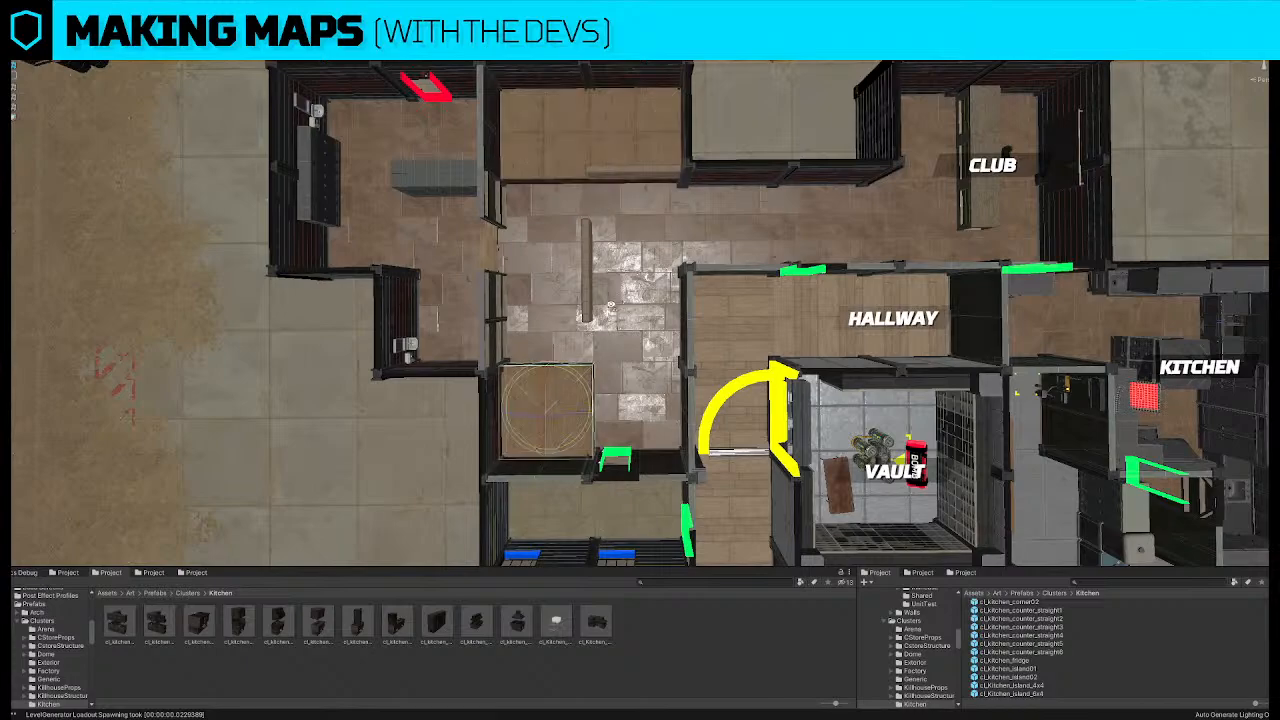
pyautogui.press('Delete')
# Reposition the free-standing locker row against the dividing wall of the red-doorway room, and delete the leftover platform steps from the floor
pyautogui.click(493, 249)
pyautogui.scroll(1, 511, 223)
pyautogui.moveTo(507, 208); pyautogui.dragTo(504, 233, button='middle')
pyautogui.press('w')
pyautogui.moveTo(474, 233); pyautogui.dragTo(507, 233)
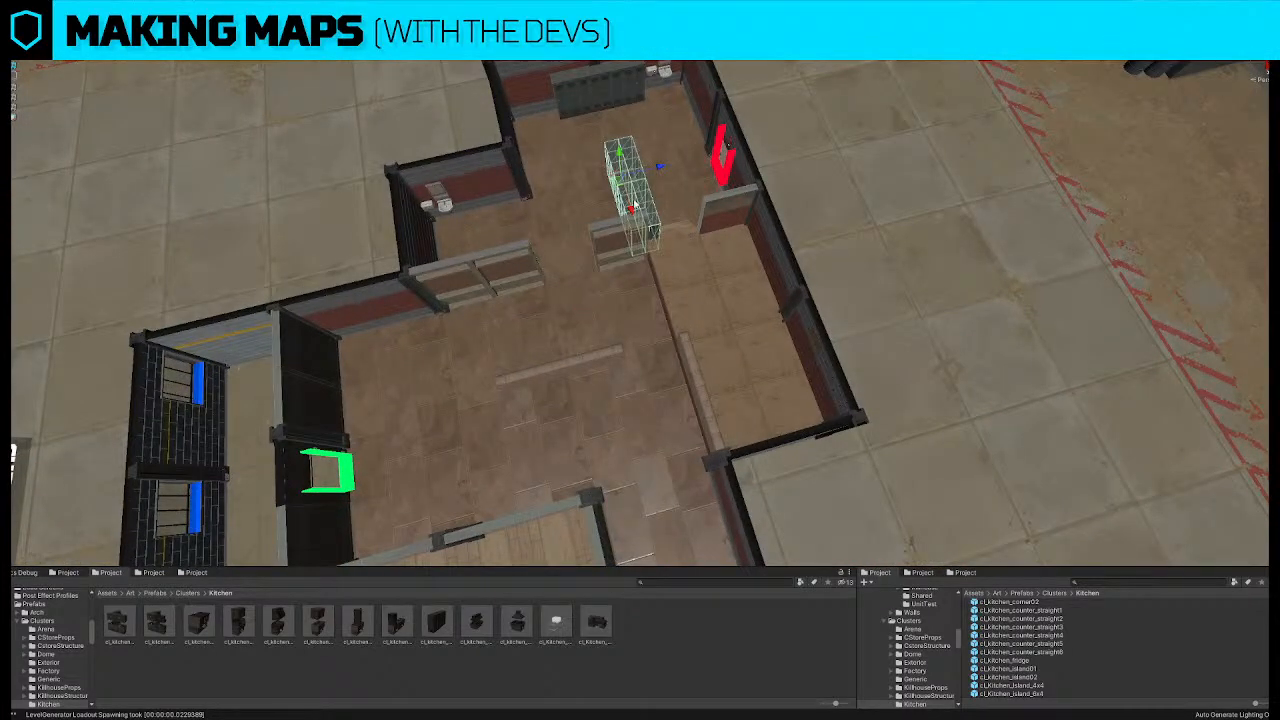
pyautogui.moveTo(641, 207); pyautogui.dragTo(654, 182, button='right')
pyautogui.moveTo(668, 195); pyautogui.dragTo(660, 211)
pyautogui.moveTo(660, 211); pyautogui.dragTo(310, 232, button='right')
pyautogui.click(614, 309)
pyautogui.press('Delete')
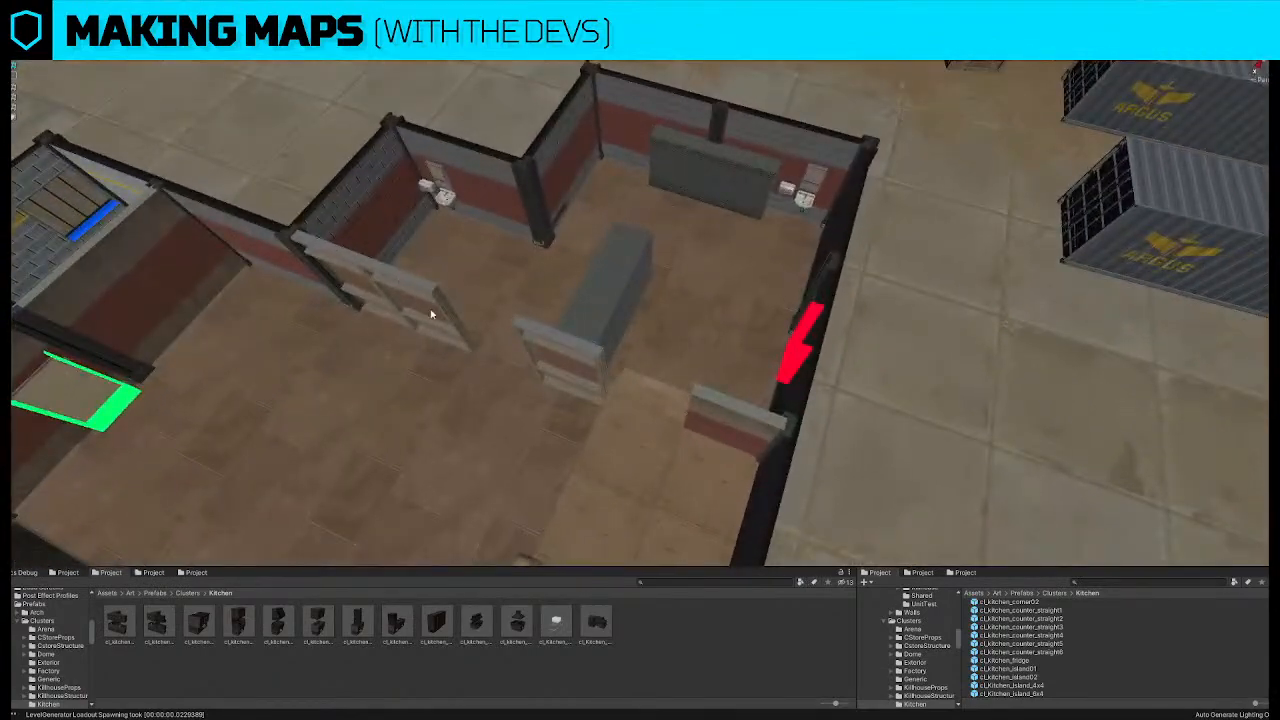
# Move one section of the double divider panel across the opening to join the single panel beside the solid wall
pyautogui.click(432, 314)
pyautogui.moveTo(432, 314); pyautogui.dragTo(543, 311, button='right')
pyautogui.moveTo(568, 387); pyautogui.dragTo(646, 372)
pyautogui.moveTo(646, 370); pyautogui.dragTo(655, 338, button='right')
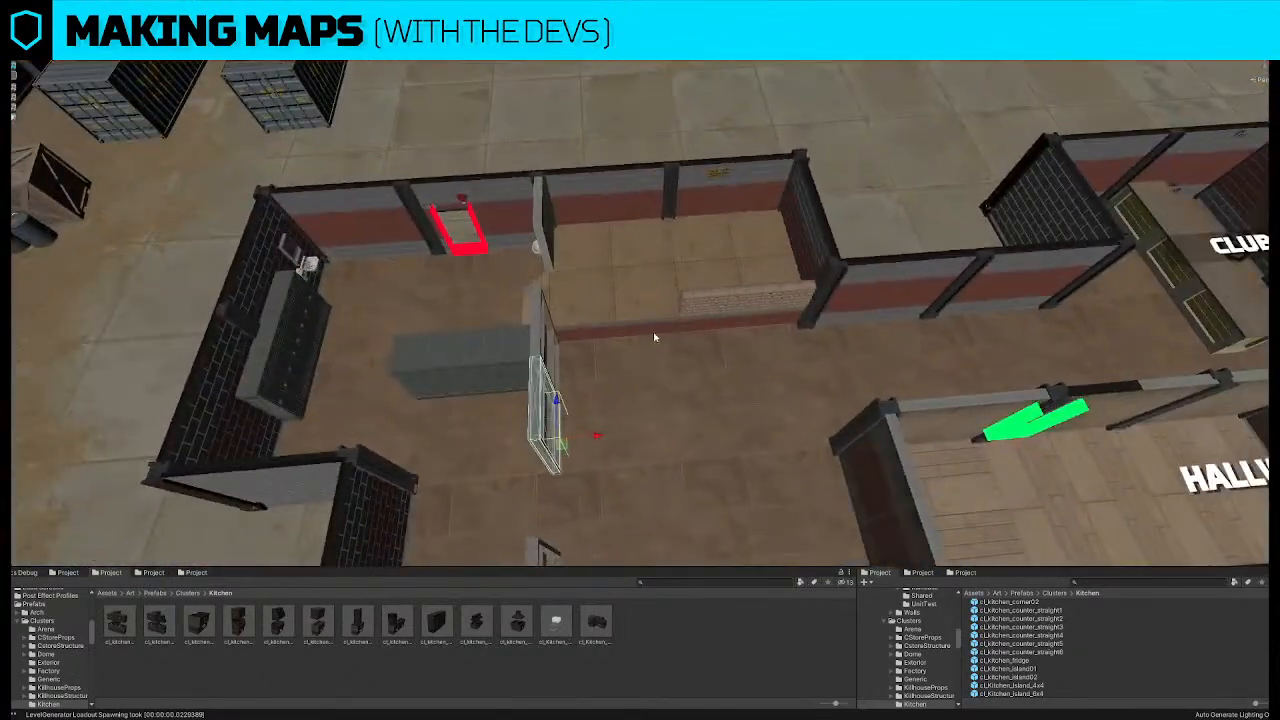
pyautogui.moveTo(545, 287); pyautogui.dragTo(745, 300, button='right')
pyautogui.moveTo(613, 301)
pyautogui.mouseDown()
pyautogui.moveTo(521, 281)
pyautogui.moveTo(618, 291)
pyautogui.mouseUp()
# Turn the three exposed-frame divider panels 180 degrees so their red finished side faces the platform area
pyautogui.moveTo(618, 289); pyautogui.dragTo(598, 246, button='right')
pyautogui.keyDown('shift'); pyautogui.click(702, 282); pyautogui.keyUp('shift')
pyautogui.keyDown('shift'); pyautogui.click(804, 279); pyautogui.keyUp('shift')
pyautogui.press('e')
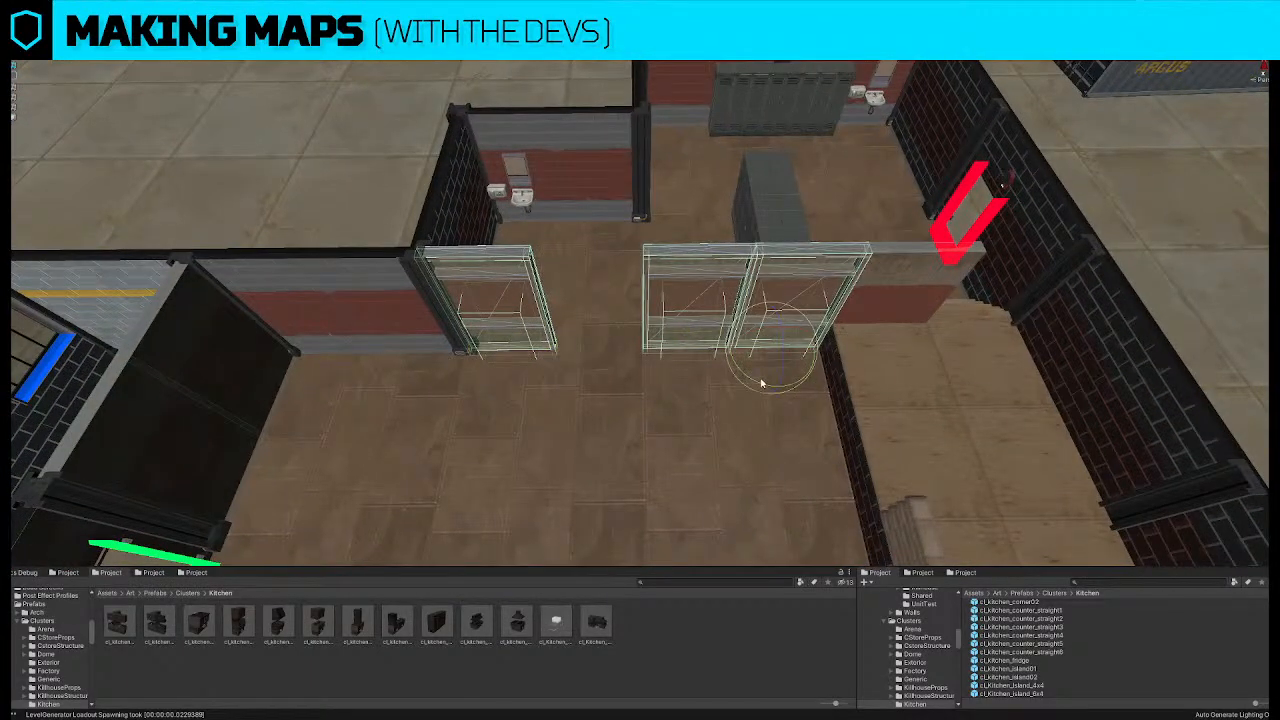
pyautogui.moveTo(761, 384); pyautogui.dragTo(1054, 396)
pyautogui.click(922, 268)
pyautogui.click(717, 291)
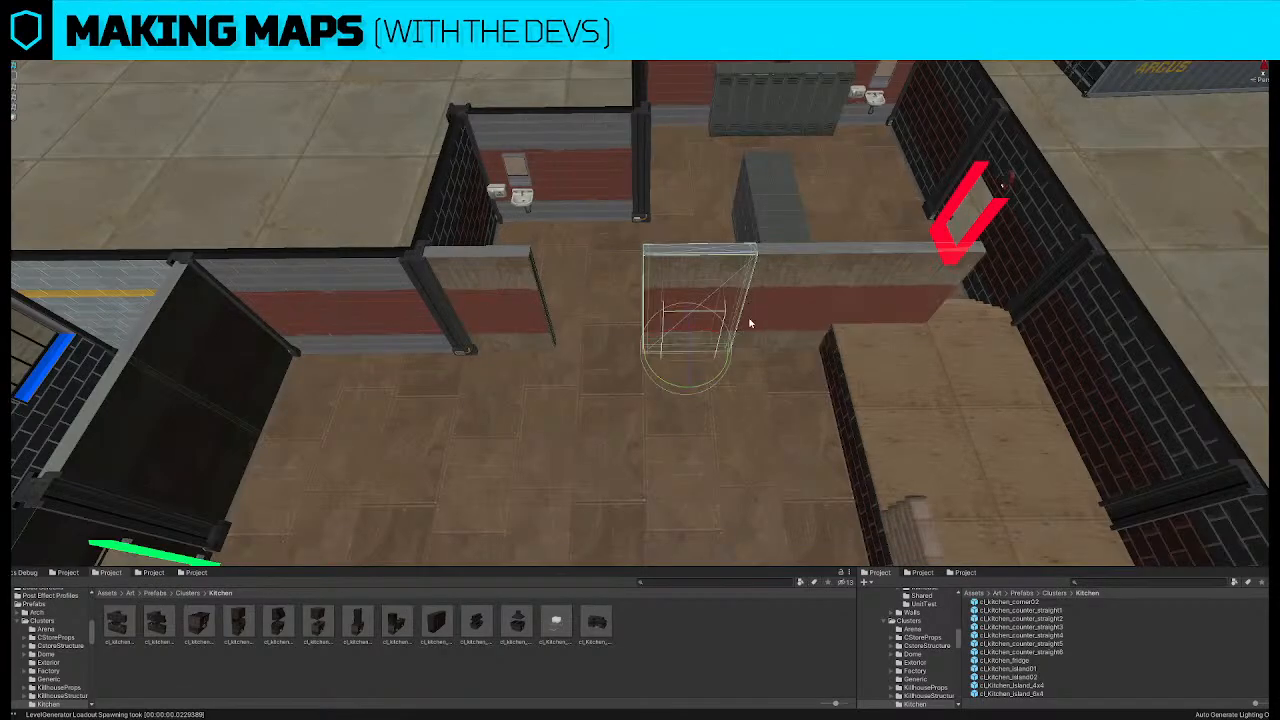
# Search the project assets for "wood door" and place a cyan-marked wooden doorway in the gap between the red-painted divider panels
pyautogui.press('w')
pyautogui.moveTo(727, 346); pyautogui.dragTo(635, 349)
pyautogui.moveTo(635, 349); pyautogui.dragTo(671, 551, button='right')
pyautogui.click(683, 584)
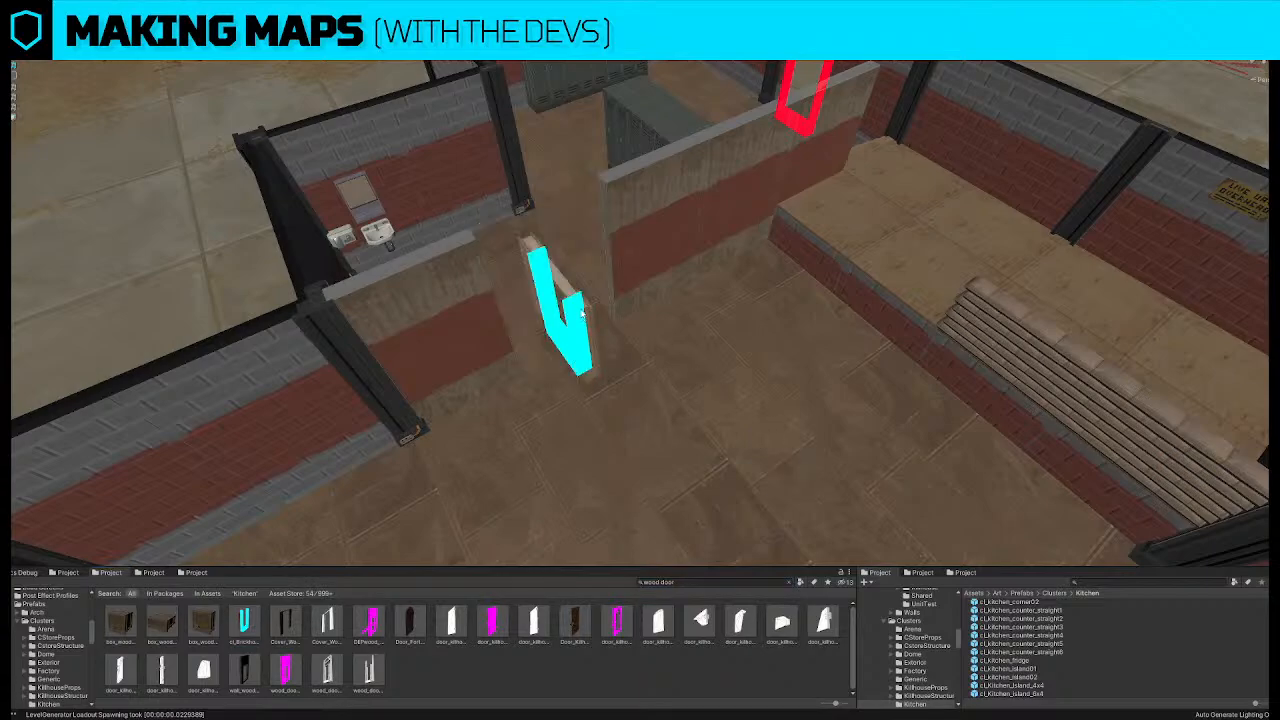
# Swap the wooden doorway in the divider gap for a matching red-and-concrete door panel, turned in line with the dividing wall
pyautogui.click(580, 309)
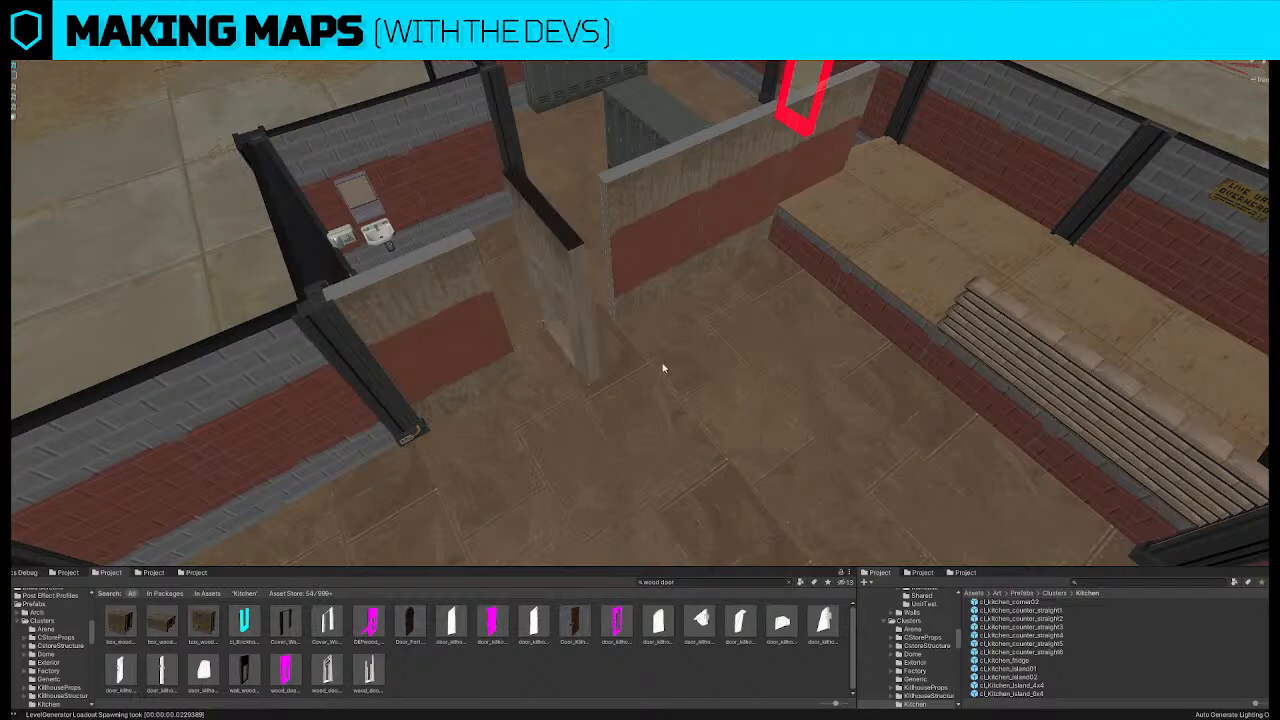
pyautogui.click(579, 300)
pyautogui.moveTo(706, 383); pyautogui.dragTo(706, 385)
pyautogui.moveTo(706, 385); pyautogui.dragTo(580, 284, button='right')
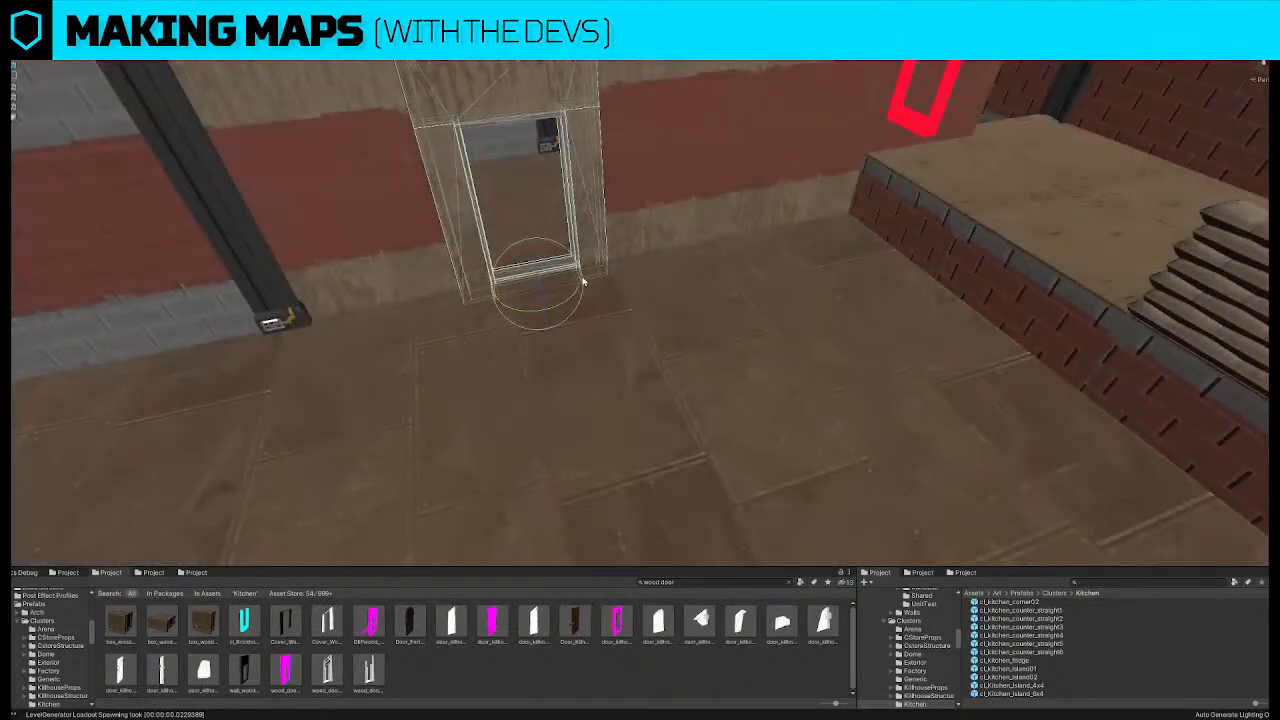
# Try a cyan-marked wooden doorway in front of the divider's door panel, and delete it
pyautogui.press('w')
pyautogui.moveTo(533, 287); pyautogui.dragTo(598, 352)
pyautogui.moveTo(246, 622); pyautogui.dragTo(601, 346)
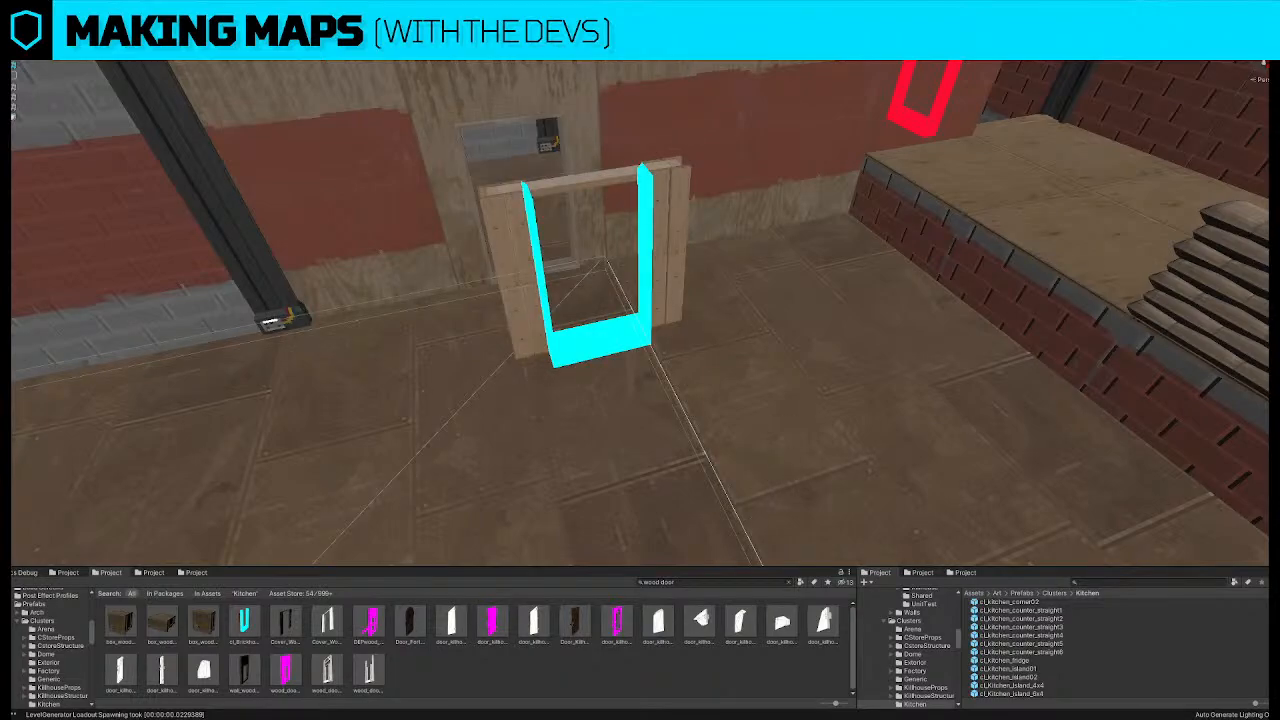
pyautogui.click(534, 232)
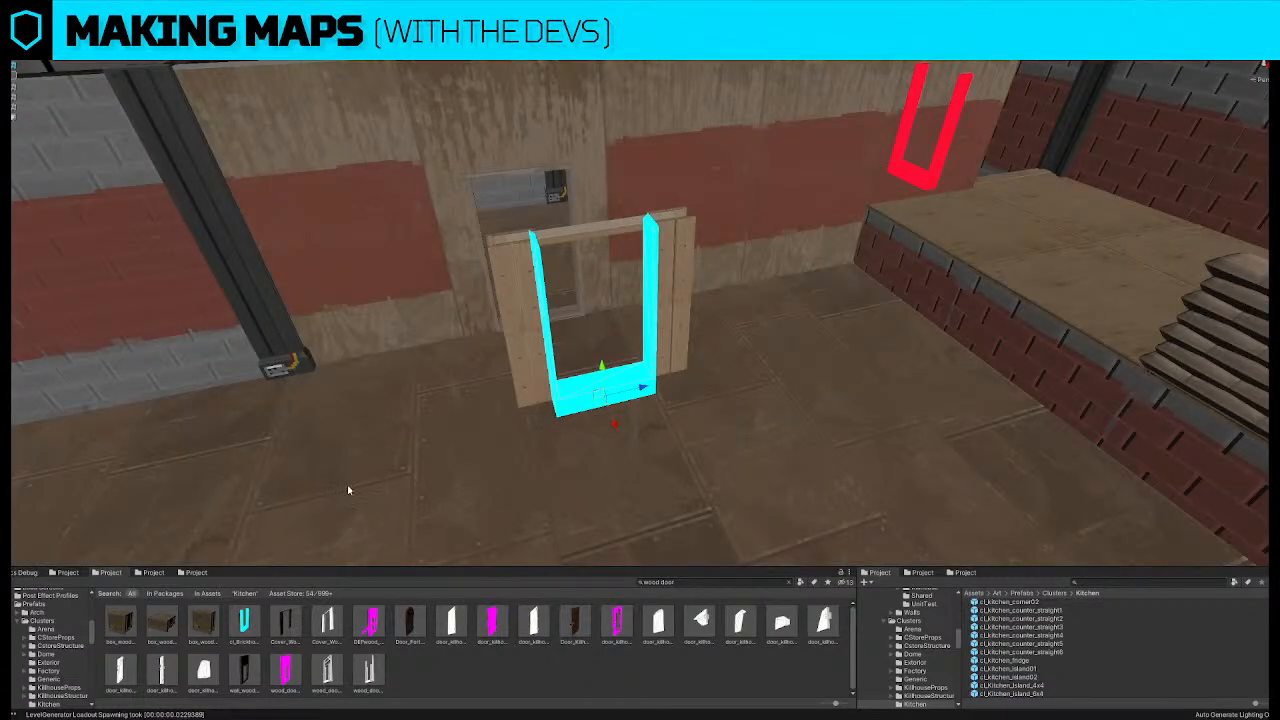
pyautogui.click(536, 317)
pyautogui.press('Delete')
# Delete the extra piece overlapping the door panel in the dividing wall
pyautogui.click(526, 150)
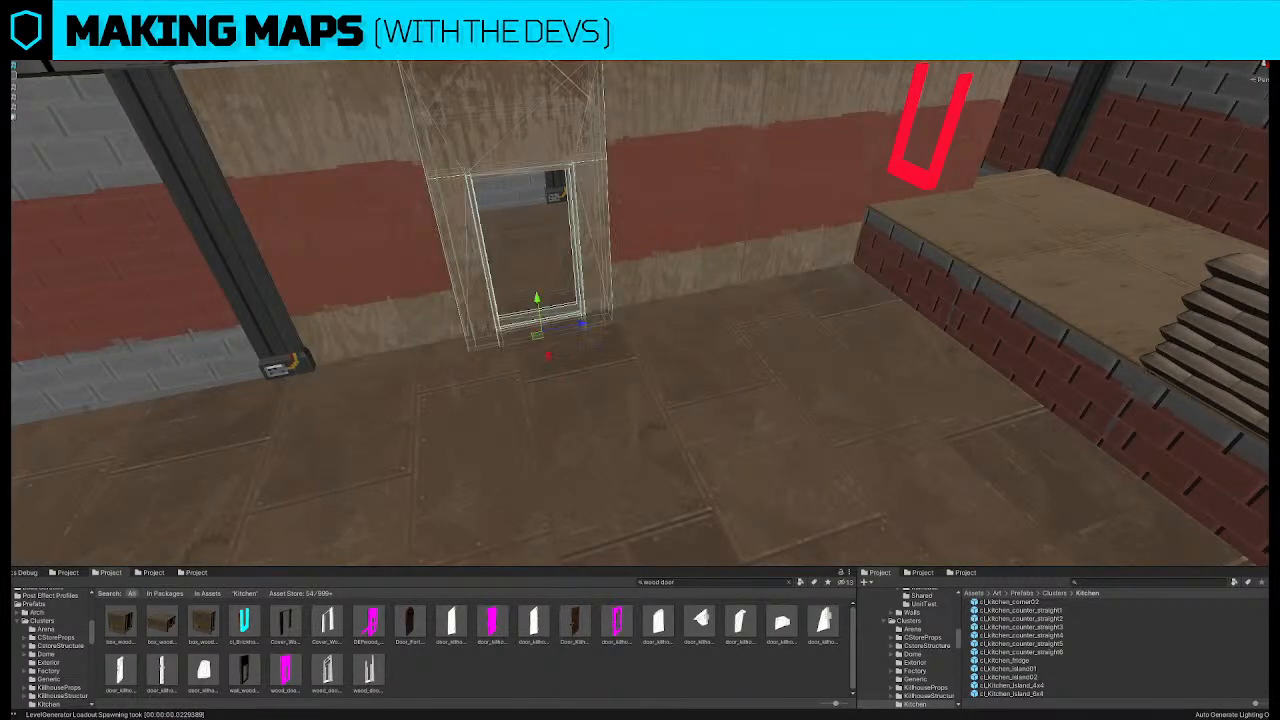
pyautogui.click(479, 128)
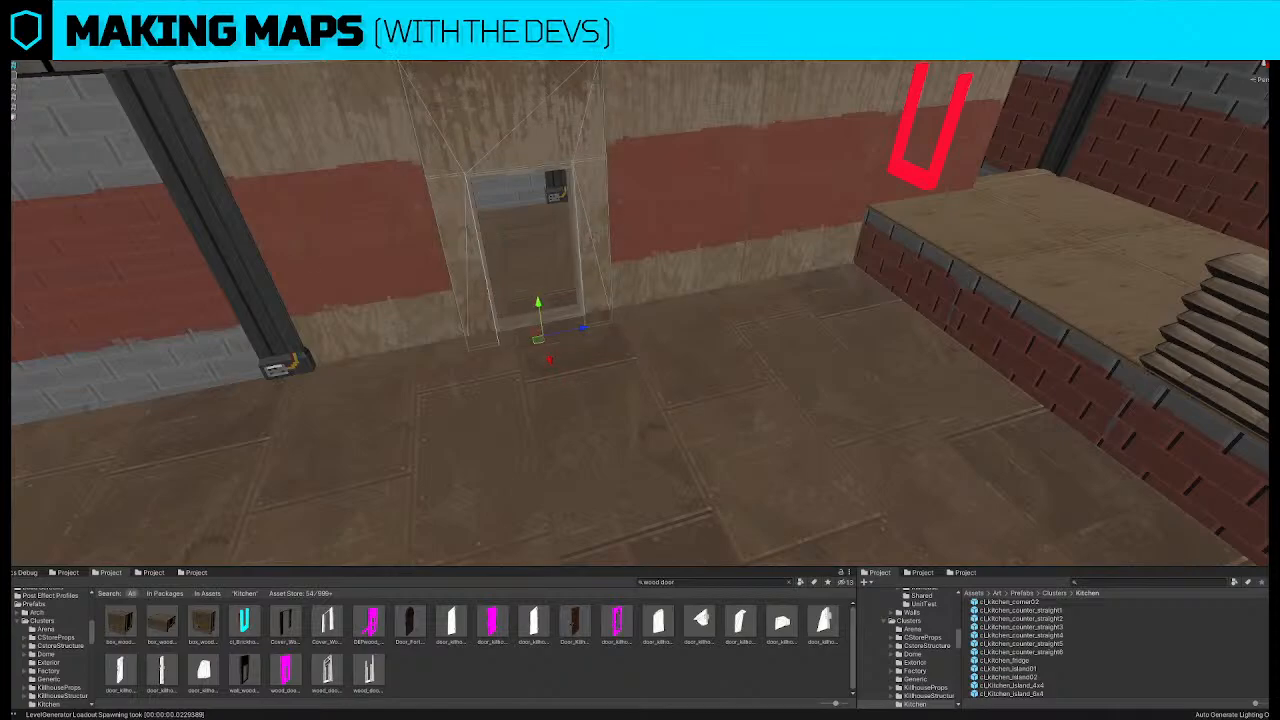
pyautogui.press('Delete')
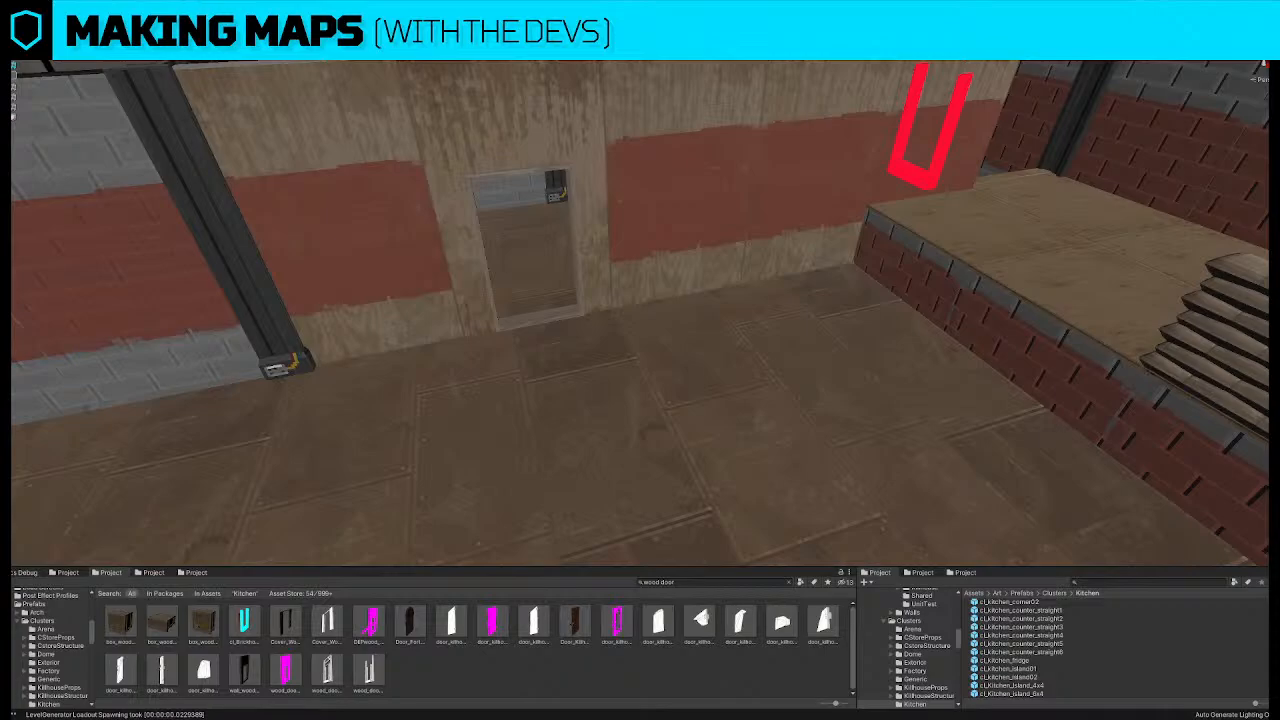
# Add the cyan doorway marker prefab, rotate it 90 degrees and fit it into the dividing wall's door opening
pyautogui.moveTo(244, 622); pyautogui.dragTo(157, 407)
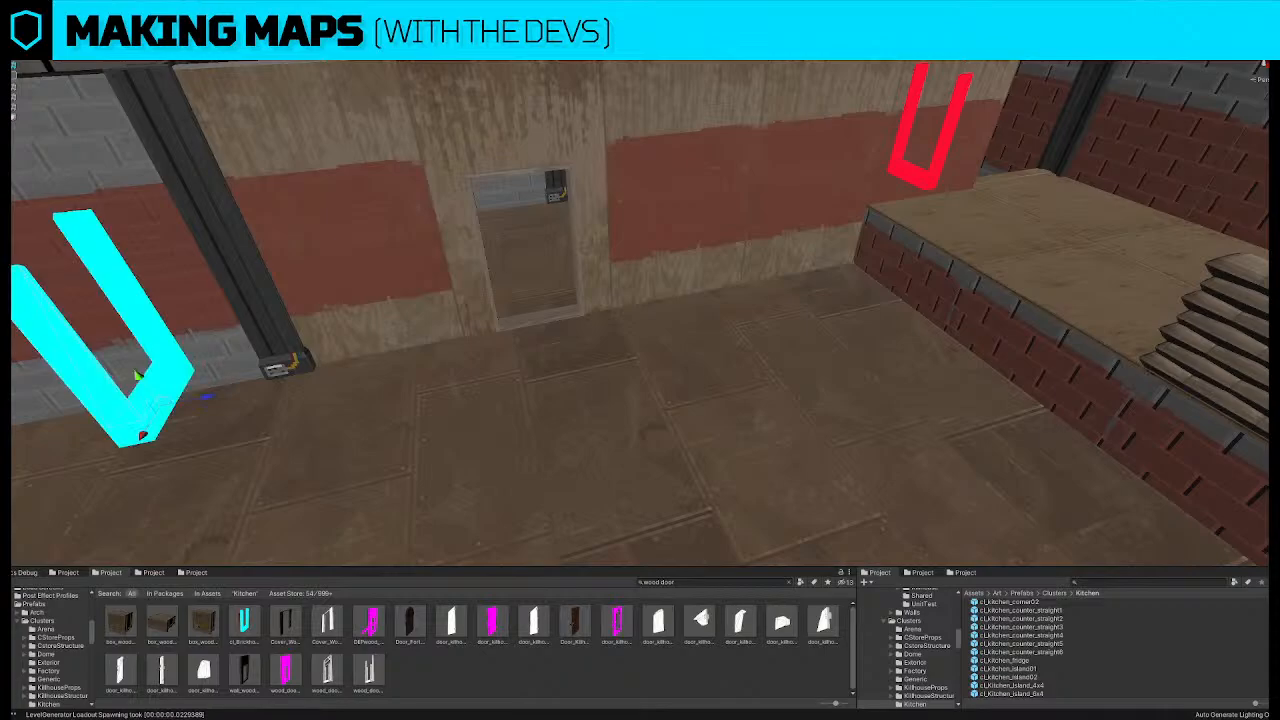
pyautogui.click(79, 379)
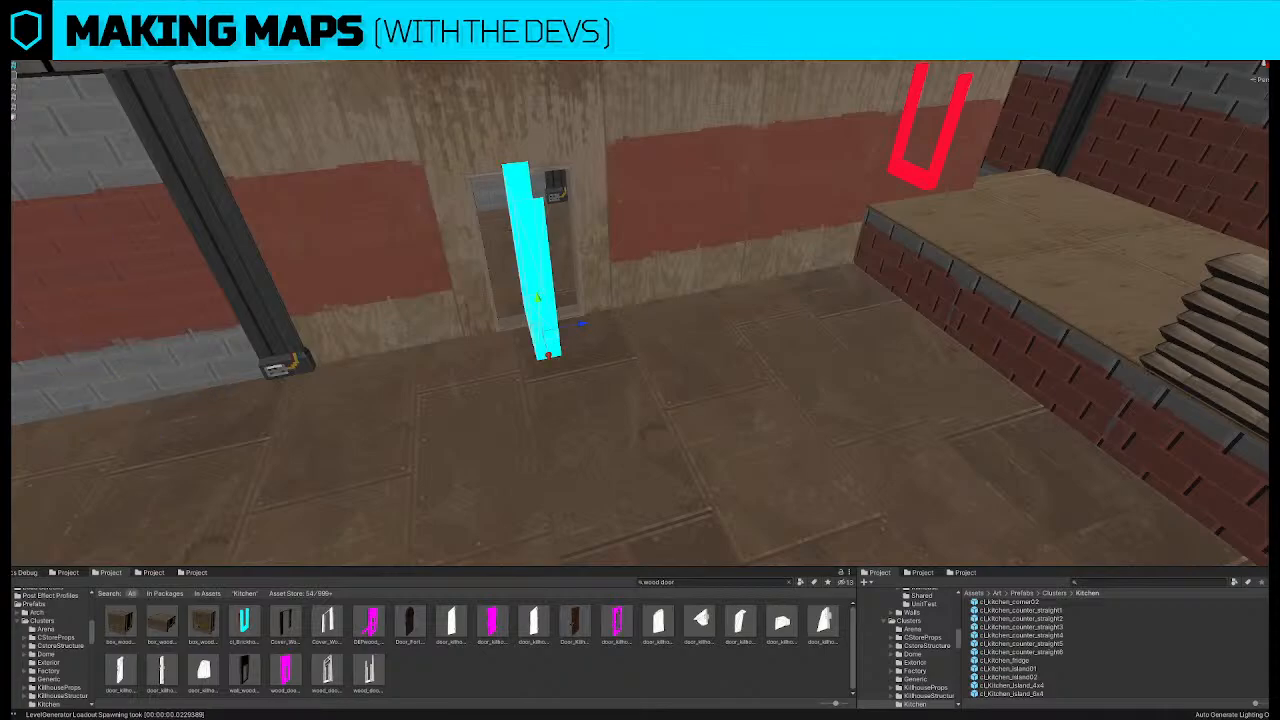
pyautogui.write('90')
pyautogui.keyDown('alt'); pyautogui.moveTo(616, 242); pyautogui.dragTo(692, 243); pyautogui.keyUp('alt')
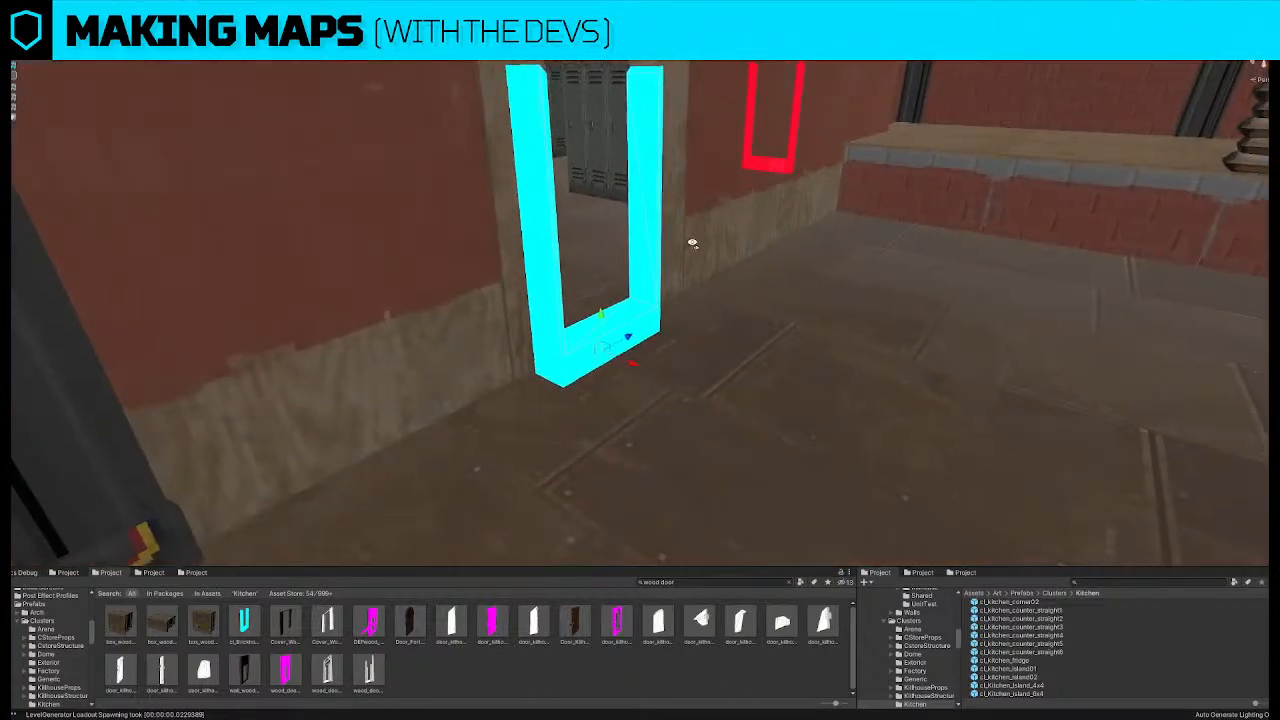
pyautogui.scroll(-3, 692, 243)
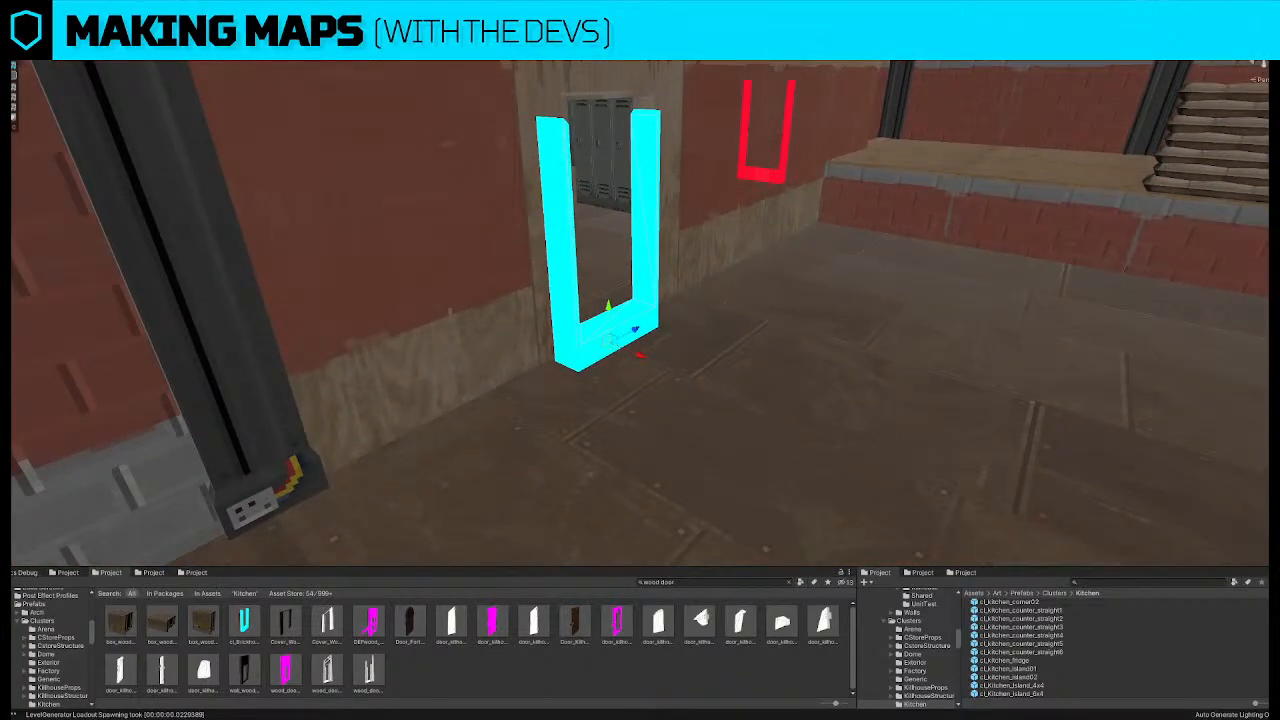
pyautogui.moveTo(608, 307); pyautogui.dragTo(607, 293)
# Examine the whole building layout from above, from the Club and new doorway down to the Checkpoint and Lockers rooms
pyautogui.scroll(-8, 700, 315)
pyautogui.keyDown('alt'); pyautogui.moveTo(700, 315); pyautogui.dragTo(785, 404); pyautogui.keyUp('alt')
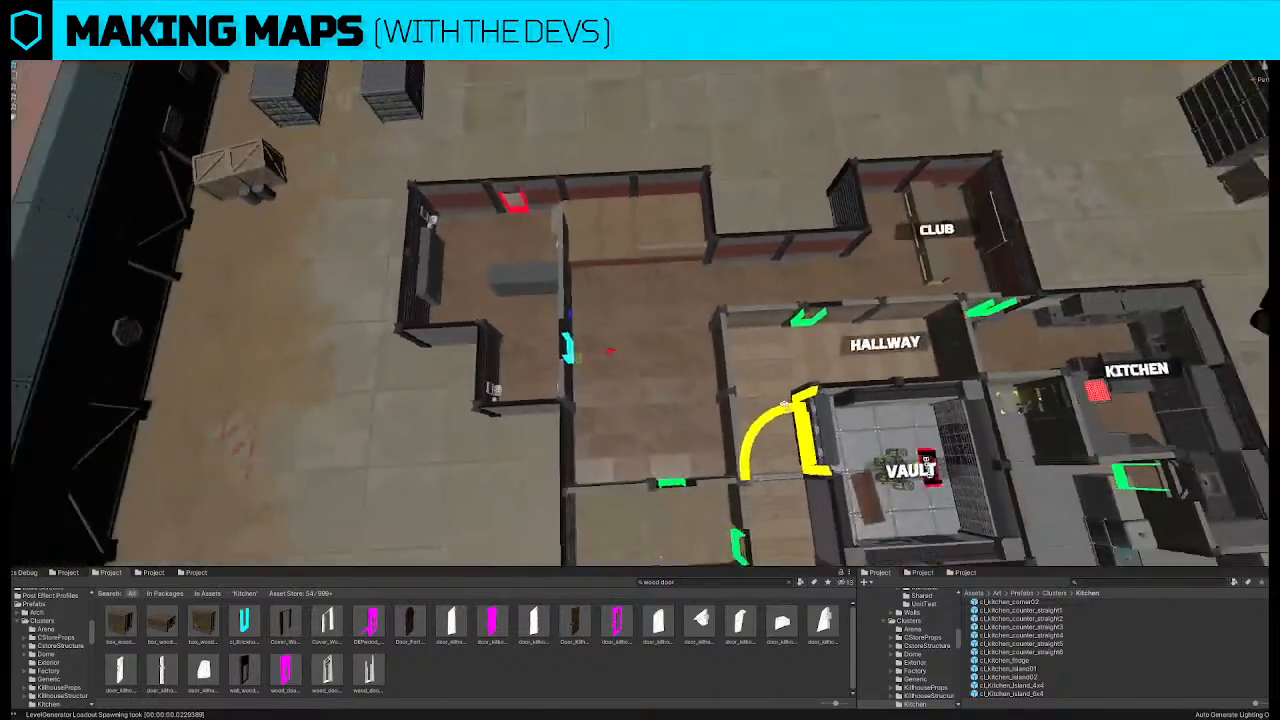
pyautogui.scroll(-6, 785, 404)
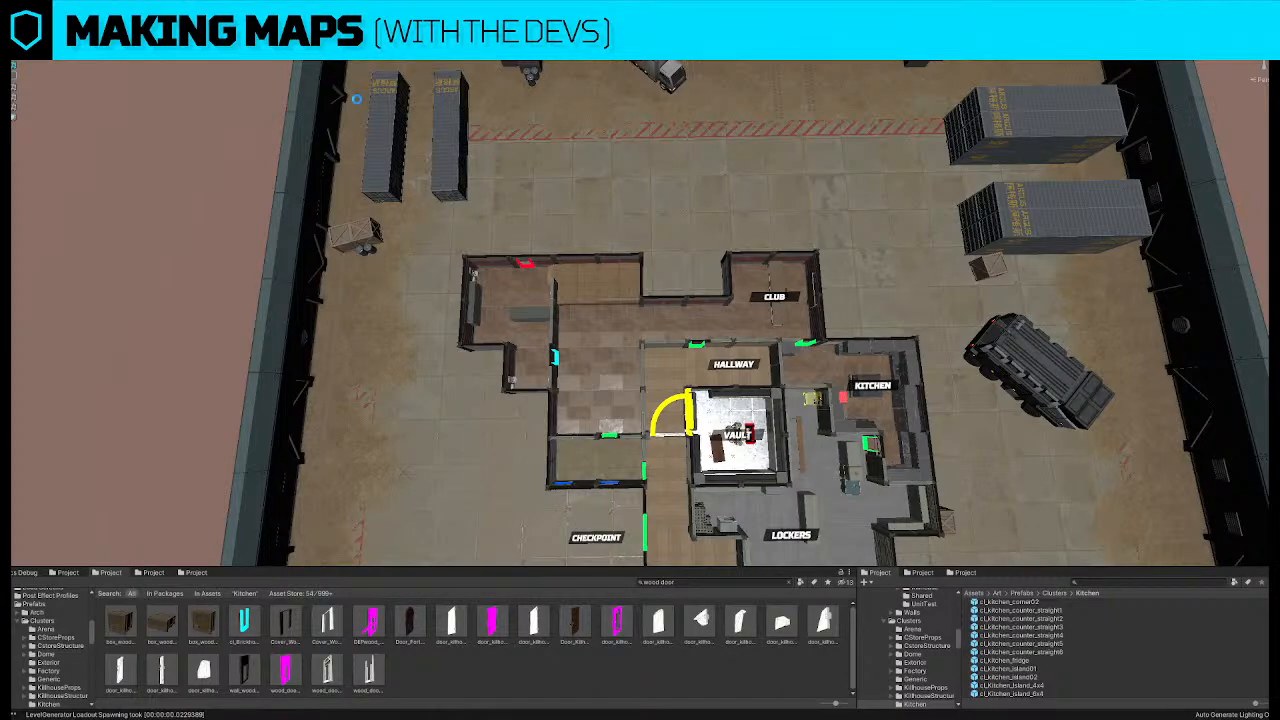
pyautogui.moveTo(615, 520); pyautogui.dragTo(556, 332, button='middle')
pyautogui.scroll(3, 557, 330)
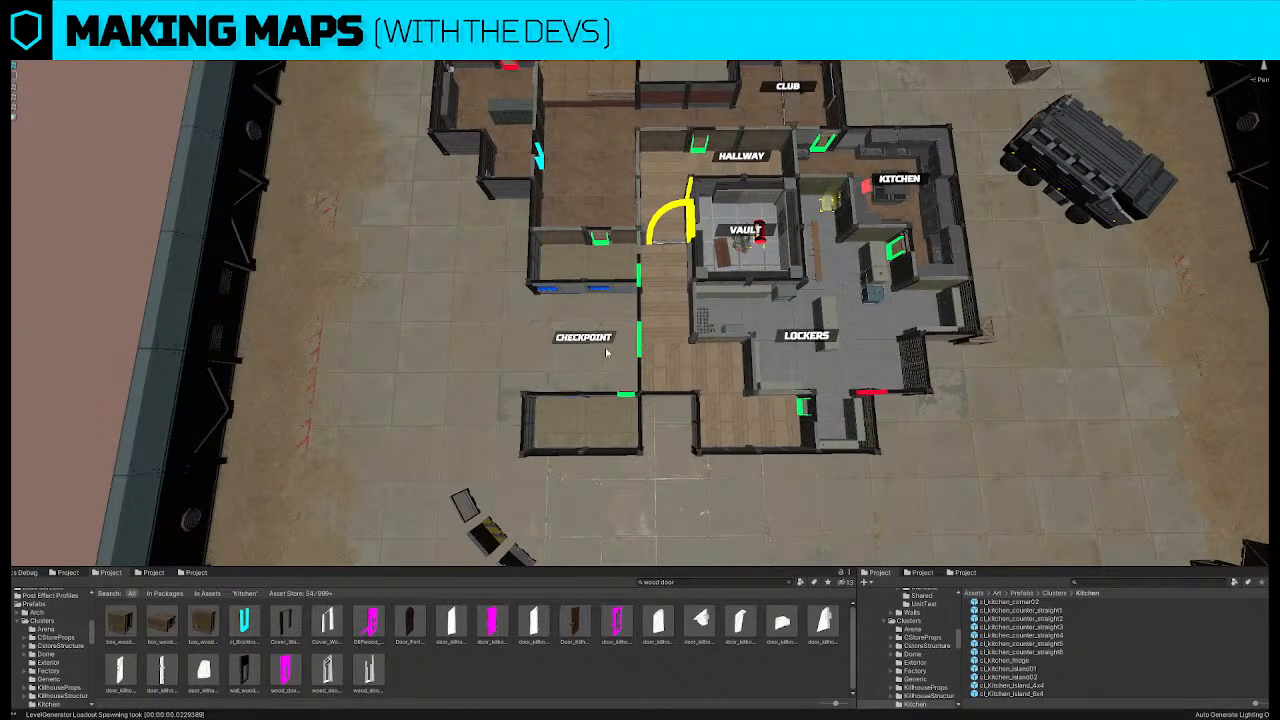
pyautogui.moveTo(609, 350); pyautogui.dragTo(595, 350, button='middle')
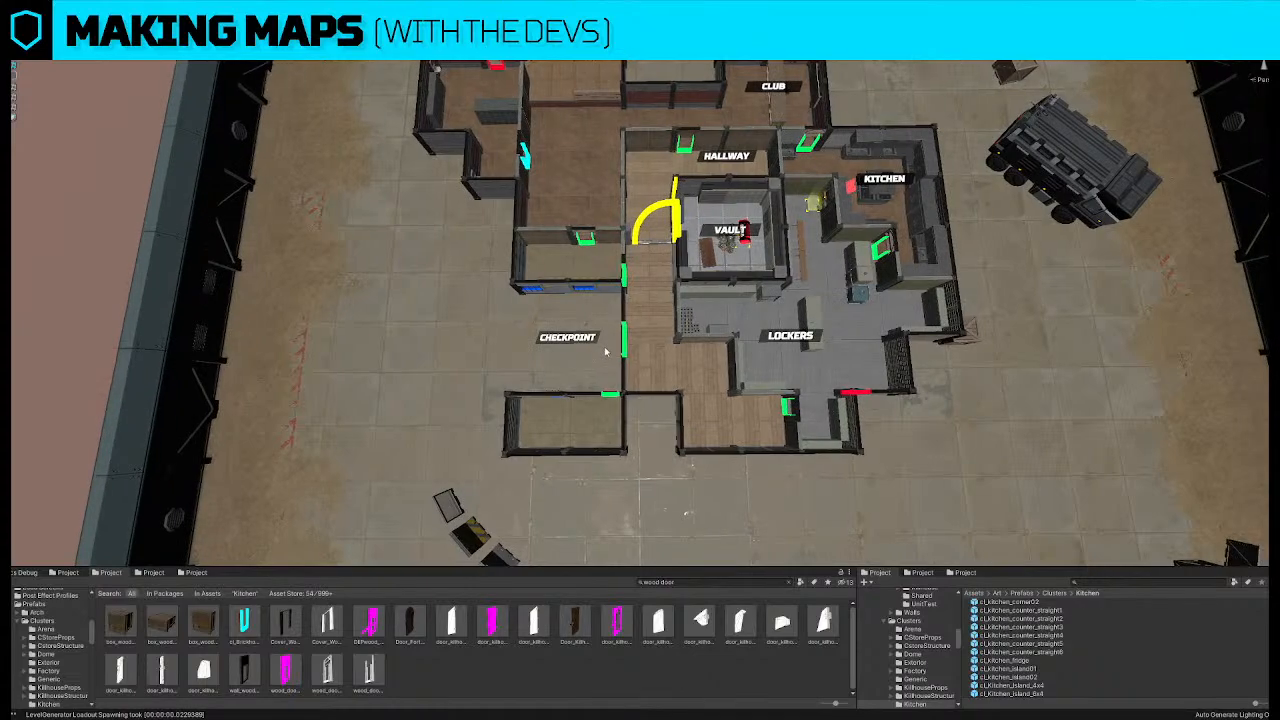
pyautogui.click(622, 452)
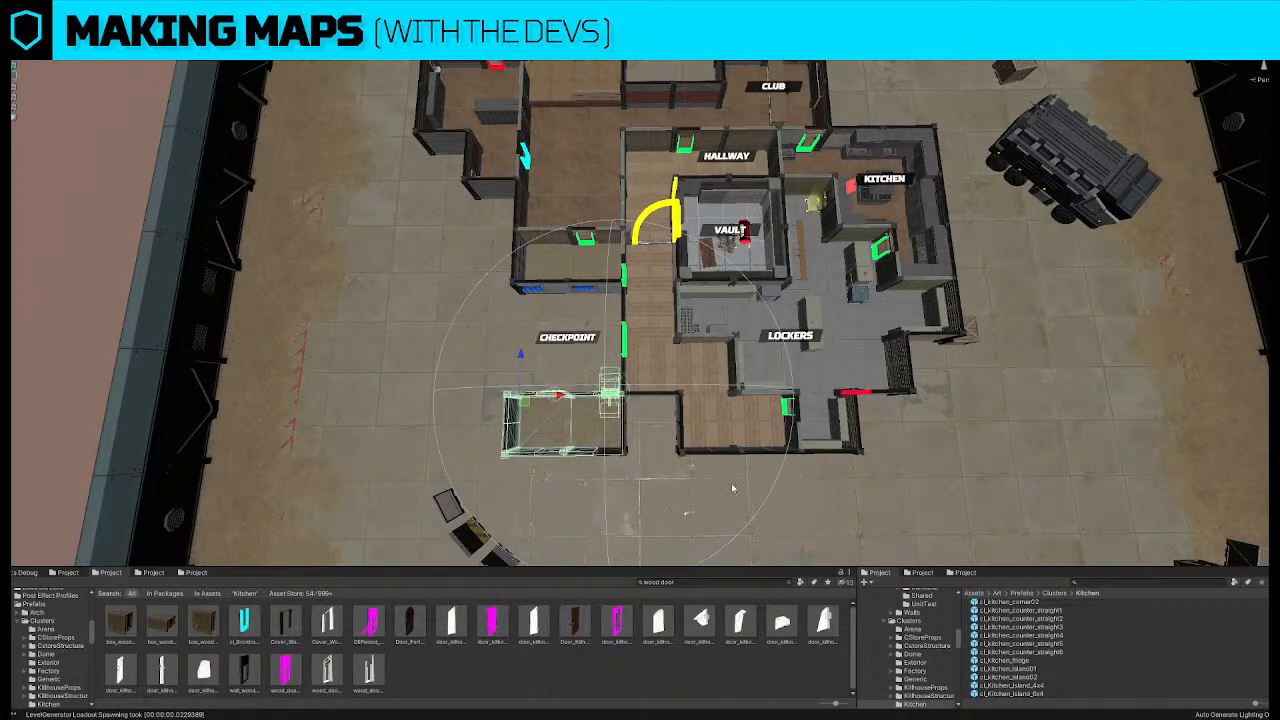
pyautogui.moveTo(908, 325); pyautogui.dragTo(842, 360, button='middle')
pyautogui.scroll(-2, 915, 380)
pyautogui.click(1150, 227)
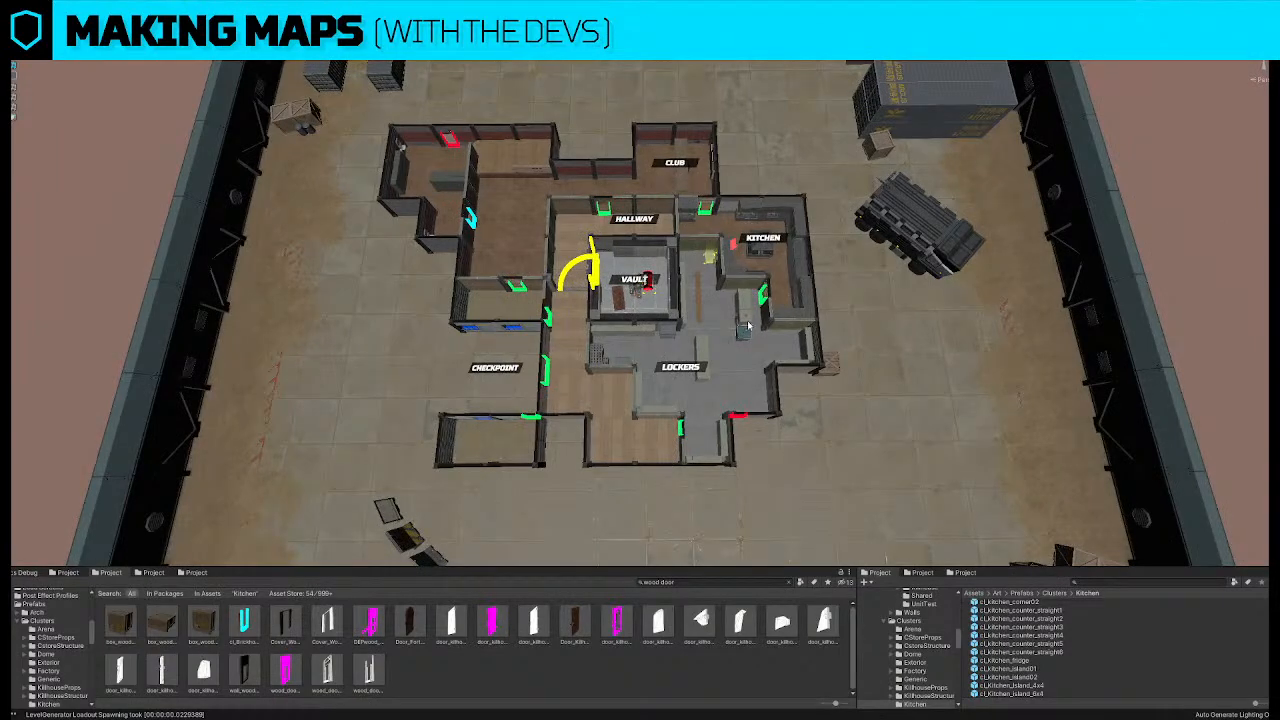
# Turn the container island and the free-standing locker row 90 degrees and line them up across the middle of the Lockers room
pyautogui.scroll(5, 748, 325)
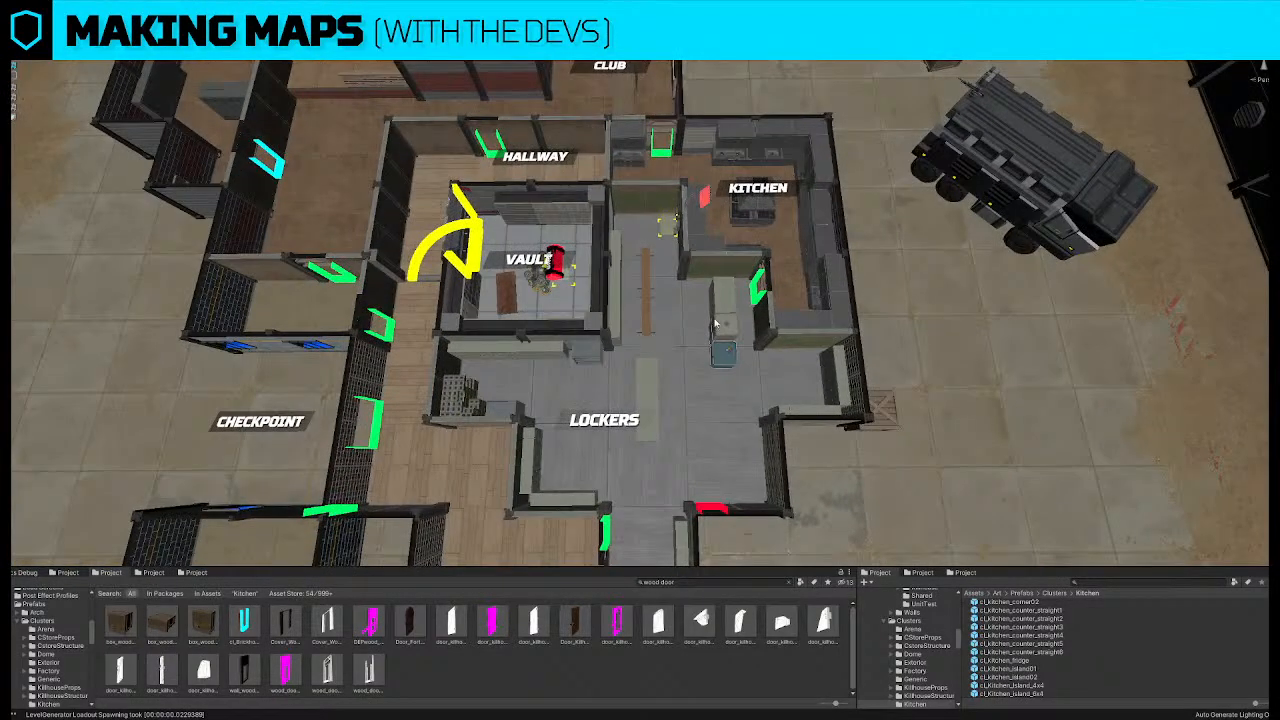
pyautogui.click(715, 323)
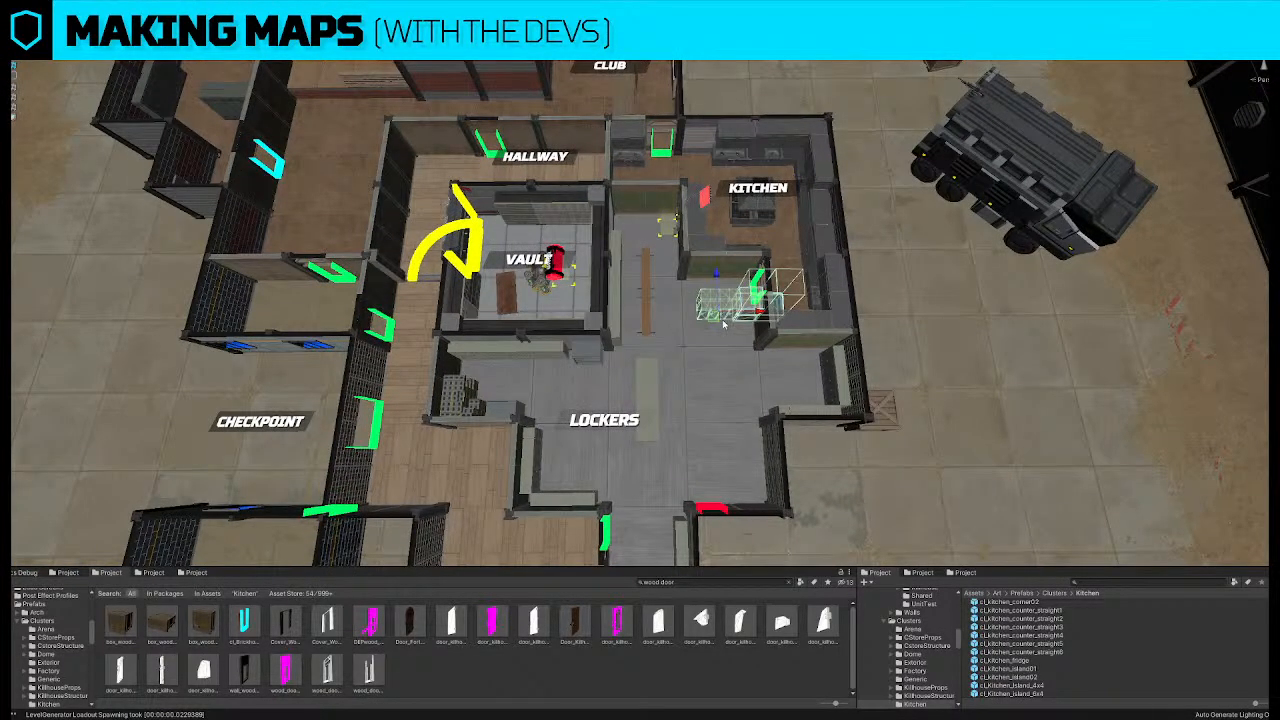
pyautogui.moveTo(723, 322); pyautogui.dragTo(572, 496)
pyautogui.click(656, 434)
pyautogui.press('e')
pyautogui.press('w')
pyautogui.moveTo(652, 393); pyautogui.dragTo(642, 405)
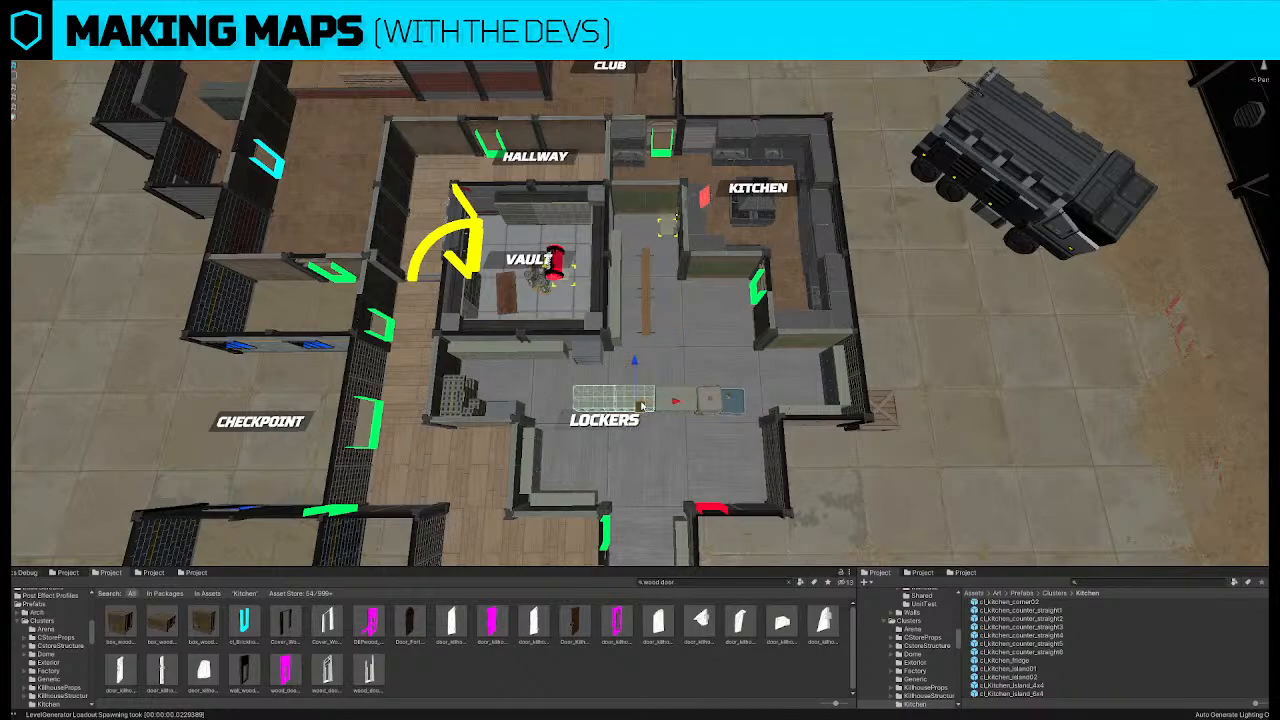
# Close the gap between the locker row and the container island in the Lockers room, and check the joint up close
pyautogui.moveTo(522, 240); pyautogui.dragTo(524, 262, button='right')
pyautogui.scroll(-6, 524, 262)
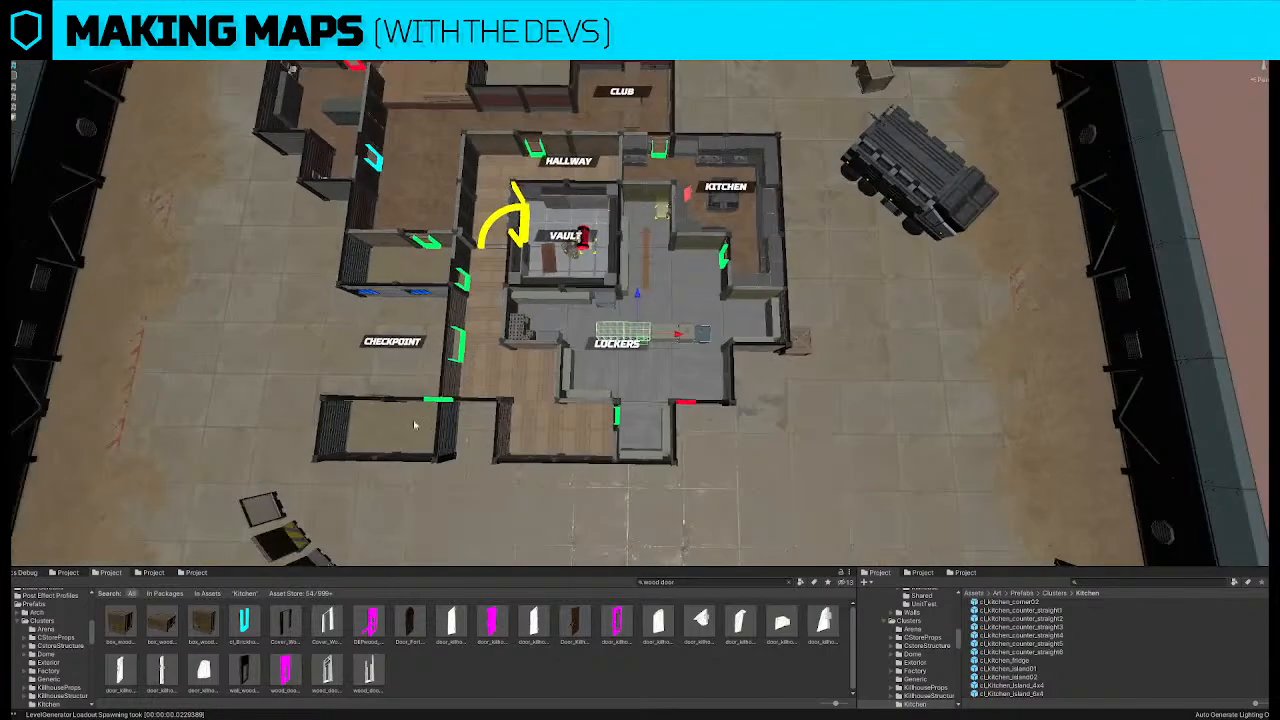
pyautogui.scroll(4, 657, 357)
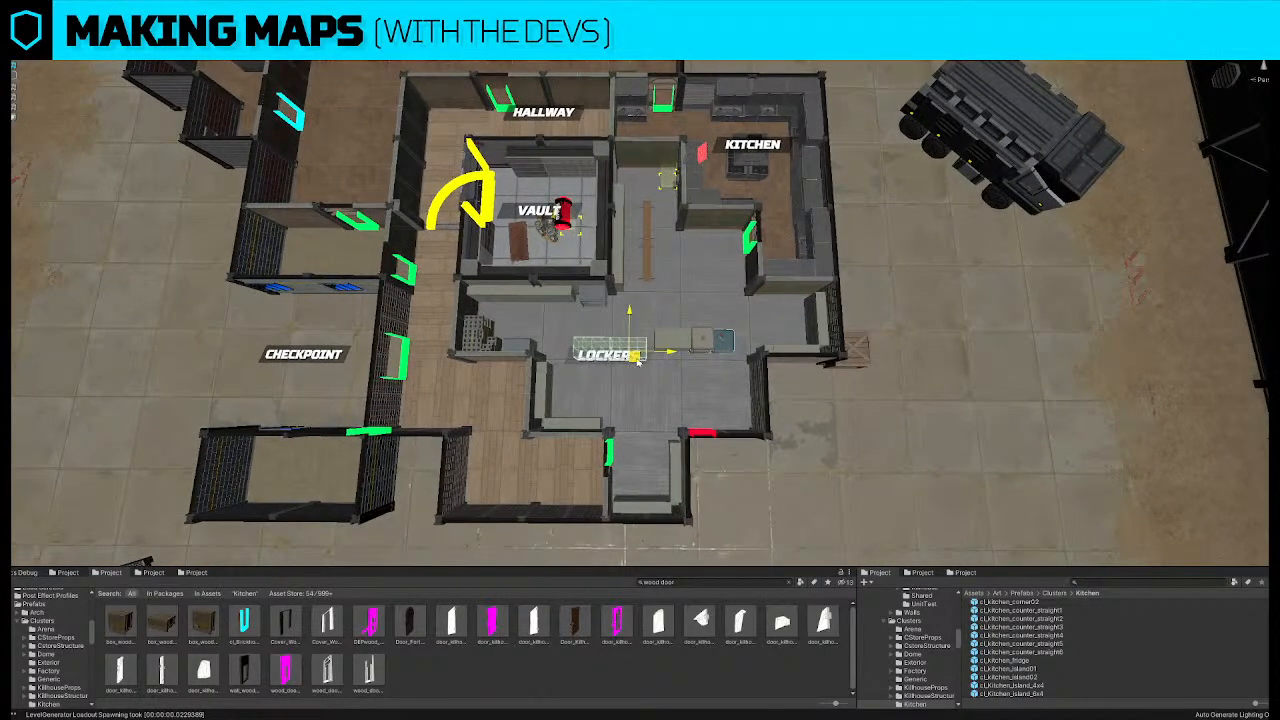
pyautogui.scroll(2, 705, 340)
pyautogui.scroll(1, 705, 339)
pyautogui.moveTo(647, 357); pyautogui.dragTo(678, 374)
pyautogui.scroll(5, 678, 374)
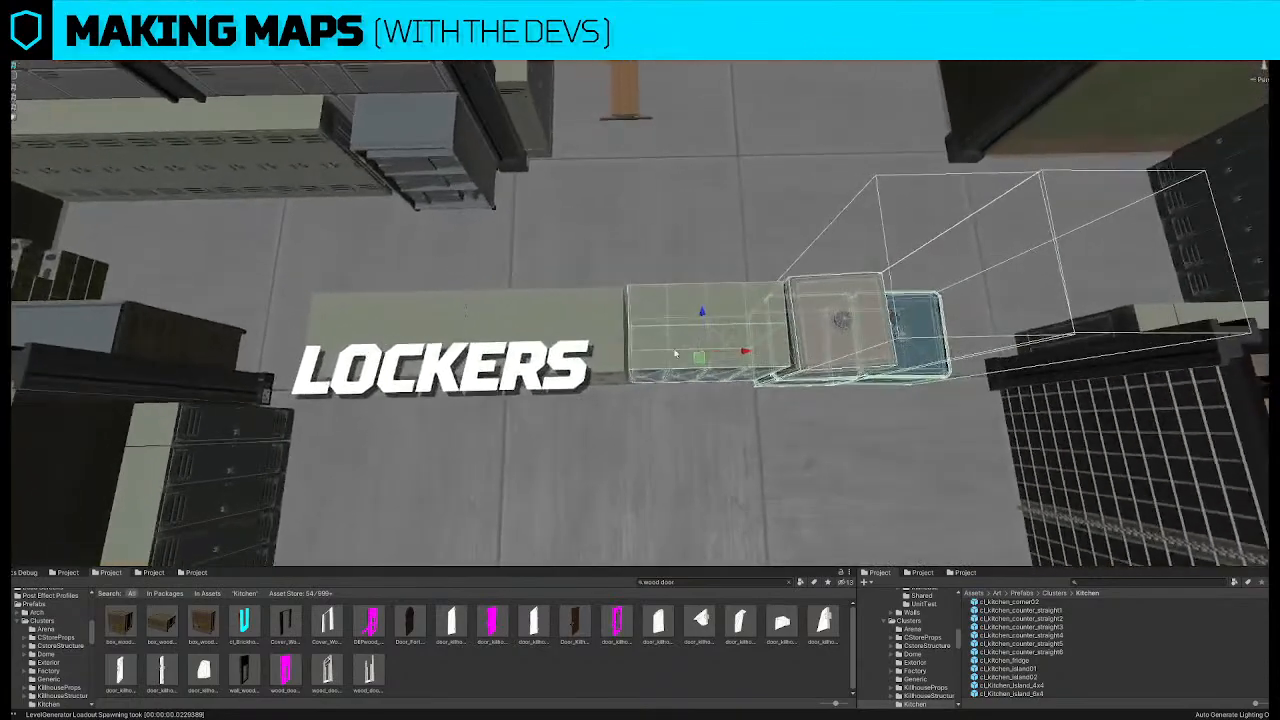
pyautogui.keyDown('alt'); pyautogui.moveTo(748, 356); pyautogui.dragTo(638, 246); pyautogui.keyUp('alt')
pyautogui.scroll(2, 640, 250)
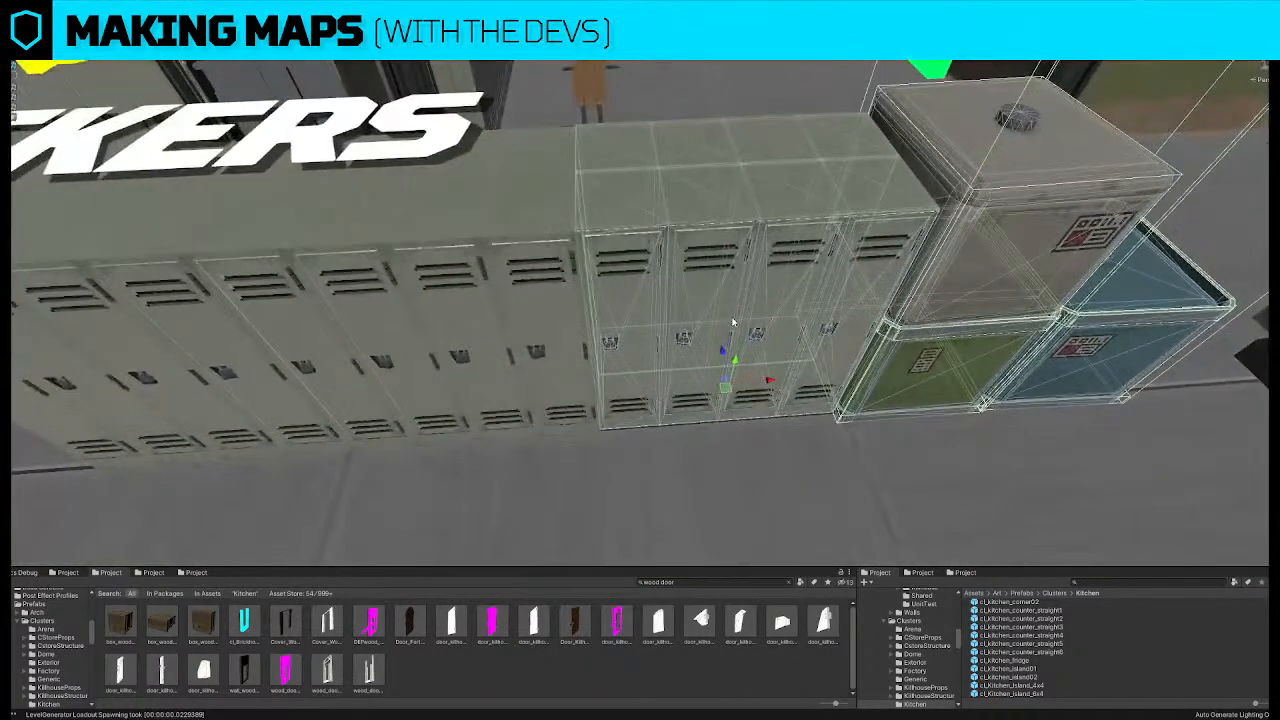
pyautogui.keyDown('alt'); pyautogui.moveTo(725, 359); pyautogui.dragTo(703, 436); pyautogui.keyUp('alt')
pyautogui.scroll(-5, 703, 436)
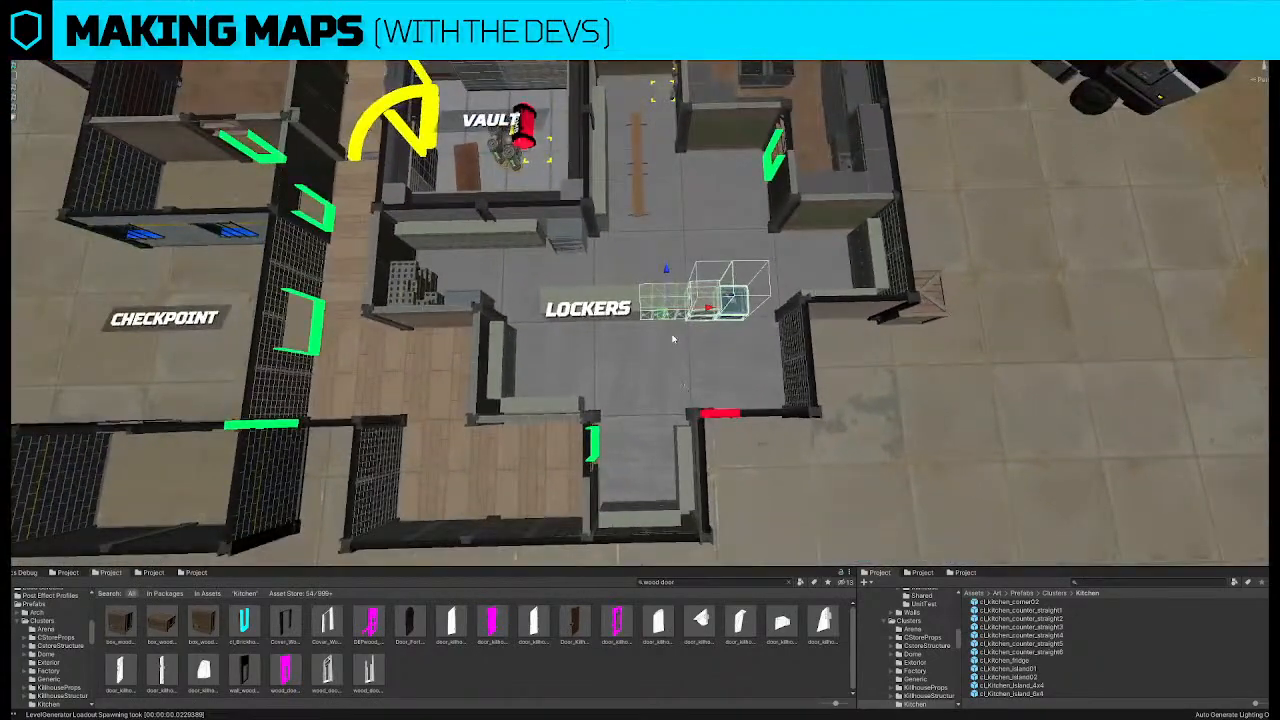
pyautogui.scroll(-2, 626, 293)
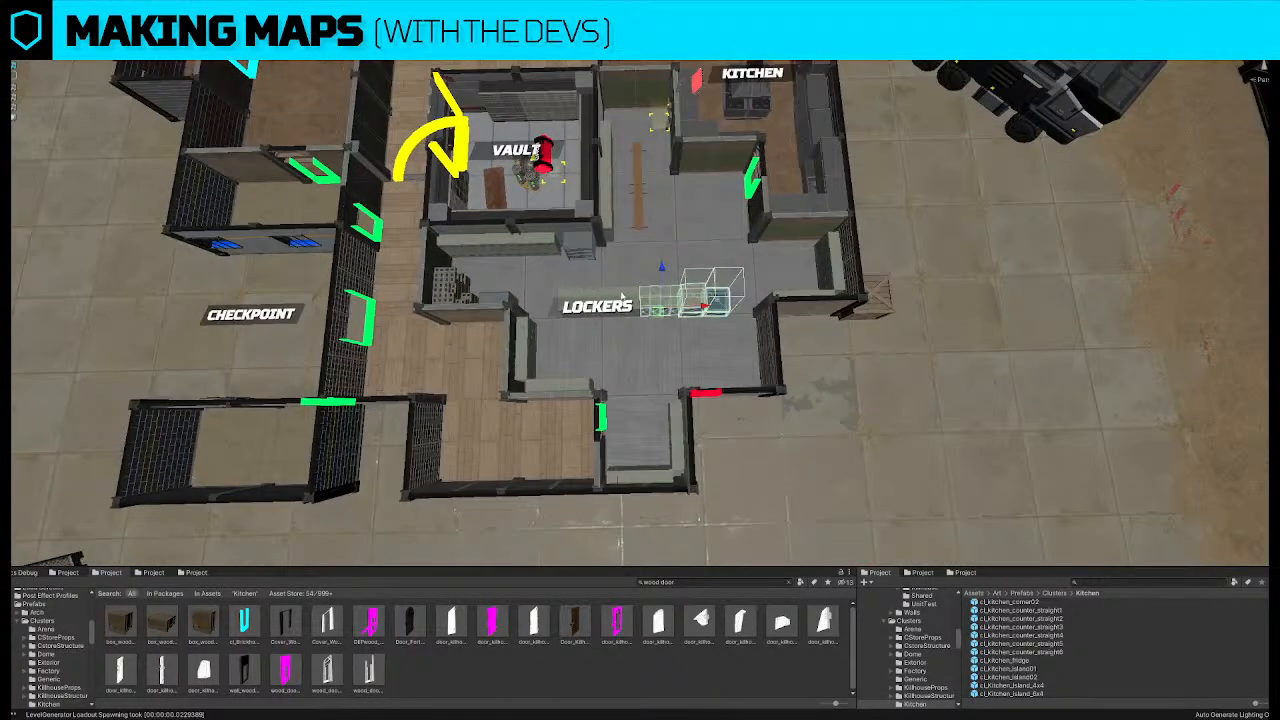
# Shift the container island toward the Checkpoint side and set the locker row at right angles to it, near the bench passage
pyautogui.scroll(3, 626, 291)
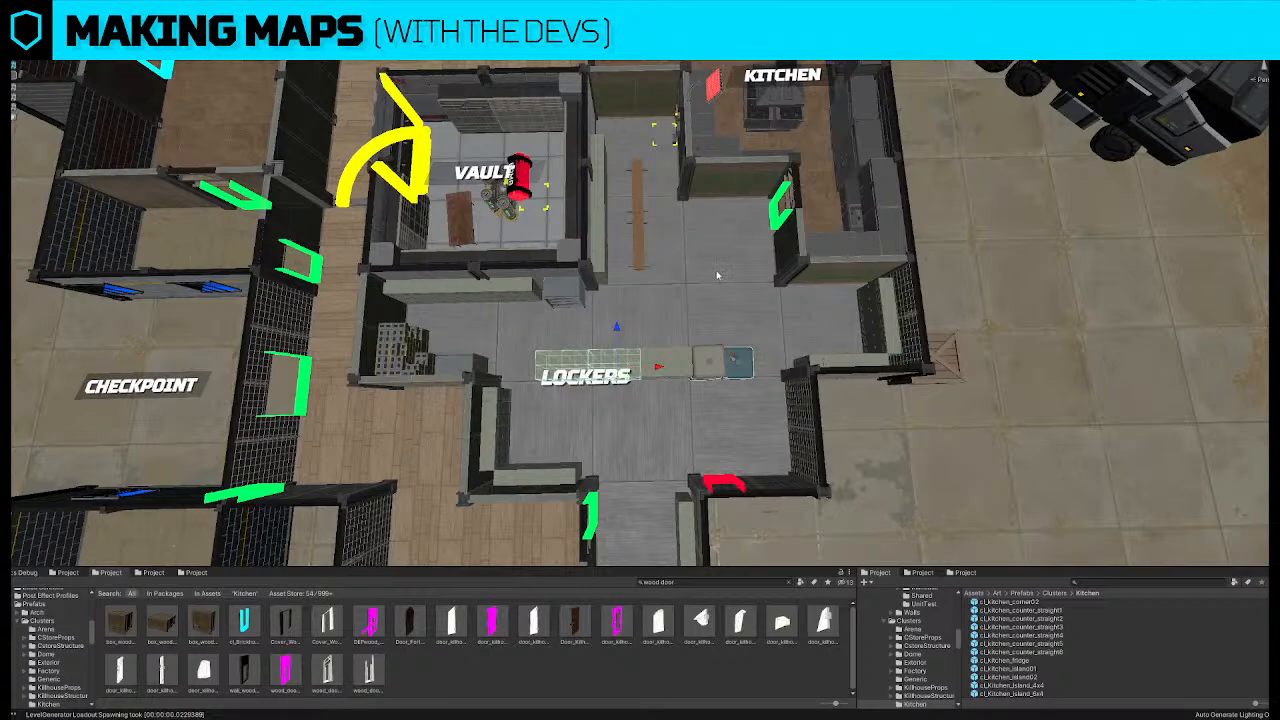
pyautogui.scroll(-2, 716, 275)
pyautogui.moveTo(604, 350); pyautogui.dragTo(678, 305)
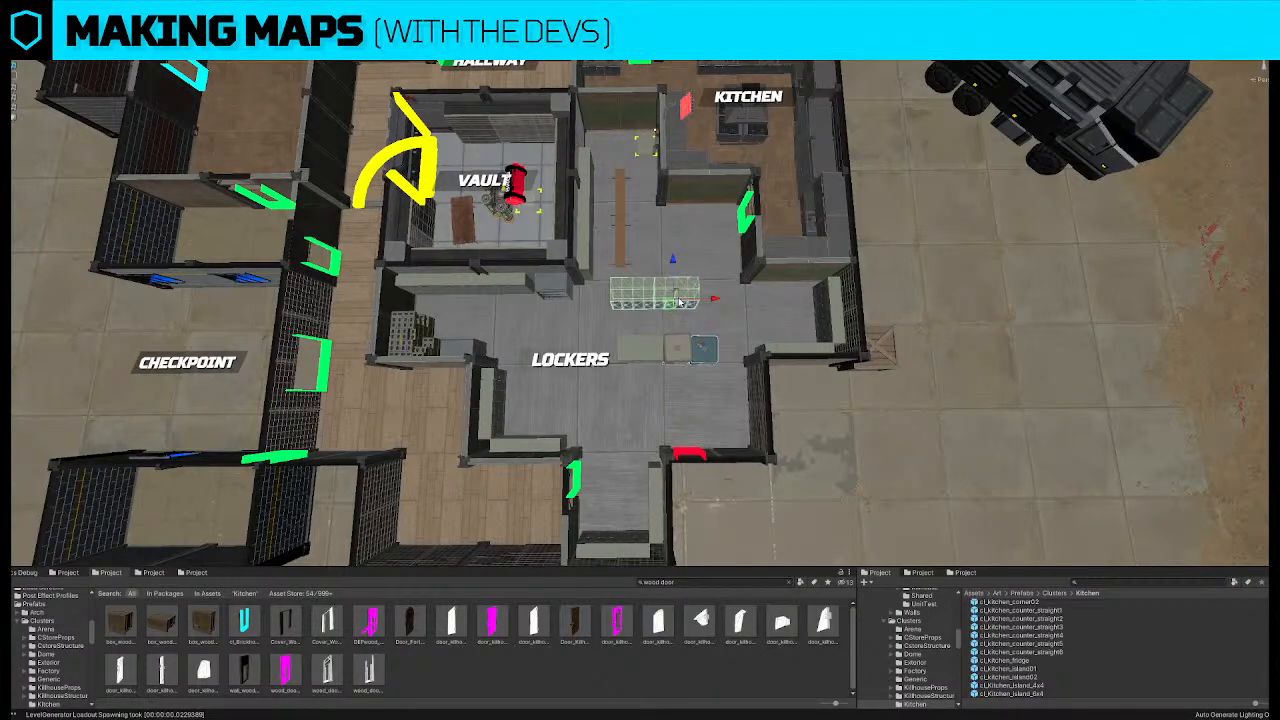
pyautogui.click(799, 349)
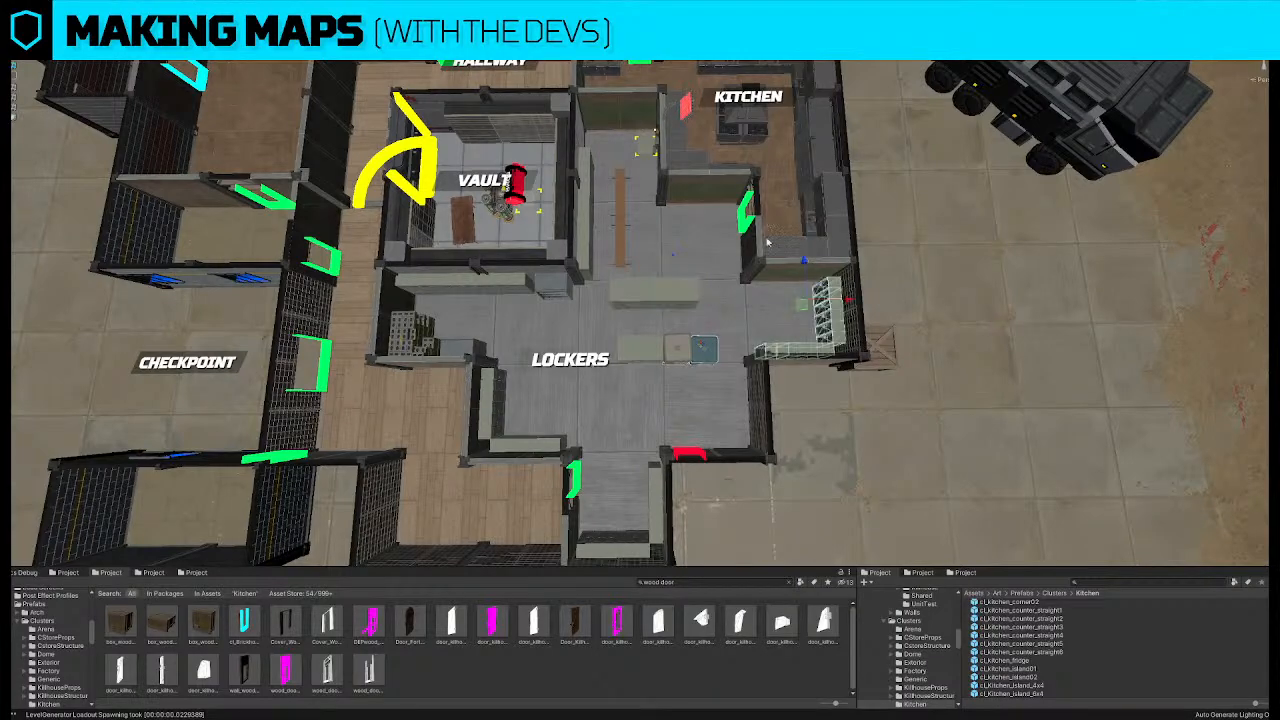
pyautogui.click(670, 357)
pyautogui.click(17, 76)
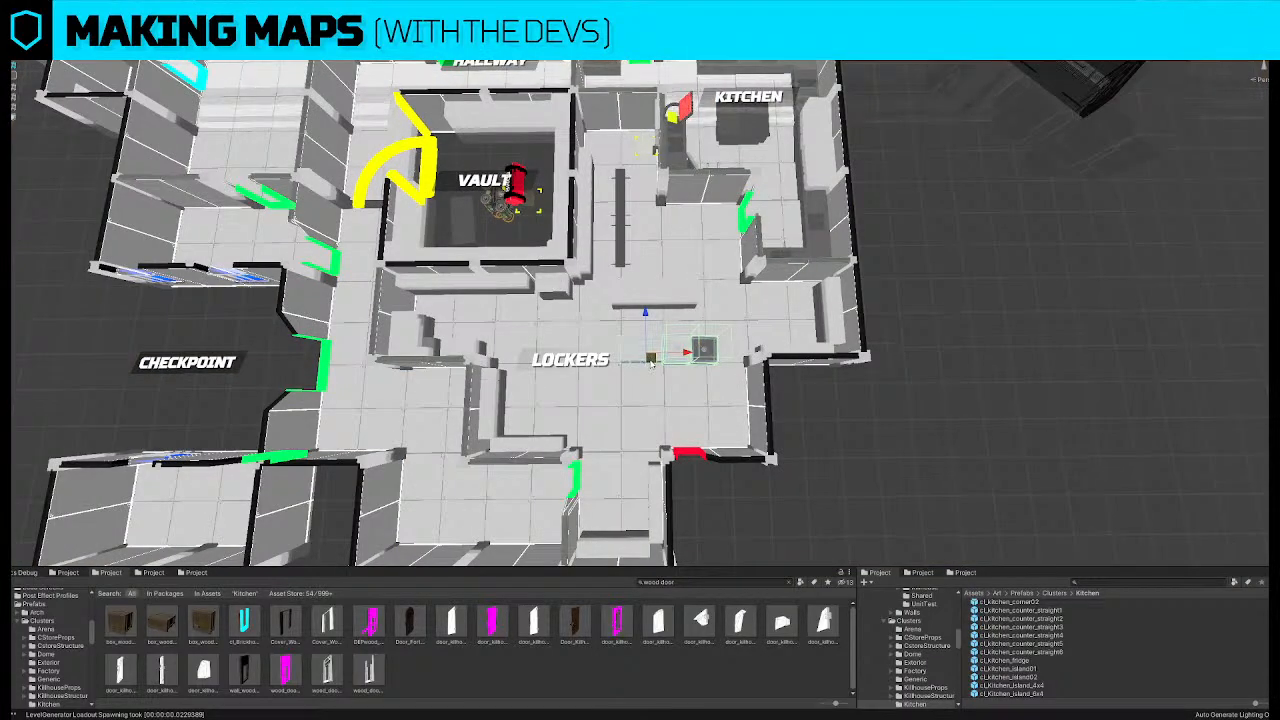
pyautogui.moveTo(651, 354); pyautogui.dragTo(649, 269)
pyautogui.click(17, 76)
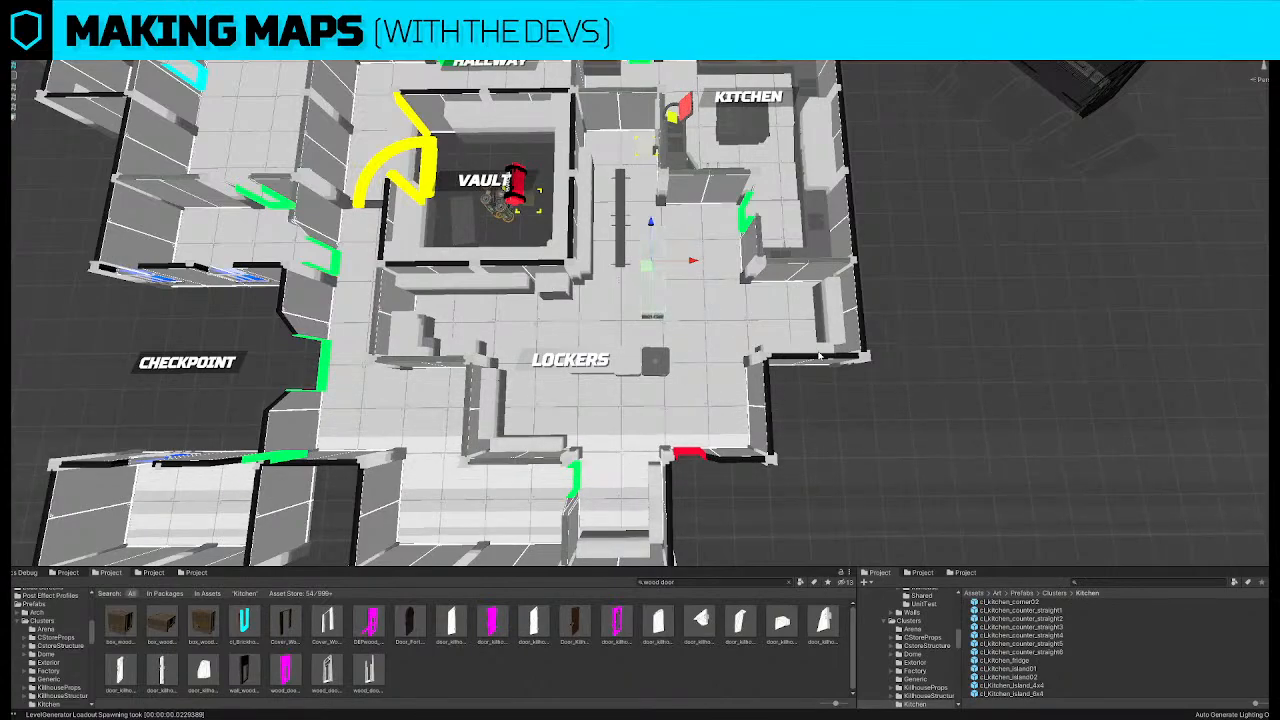
# Rotate the corner cluster in the alcove beside the Kitchen and move it to the alcove's opening onto the Lockers room
pyautogui.click(828, 312)
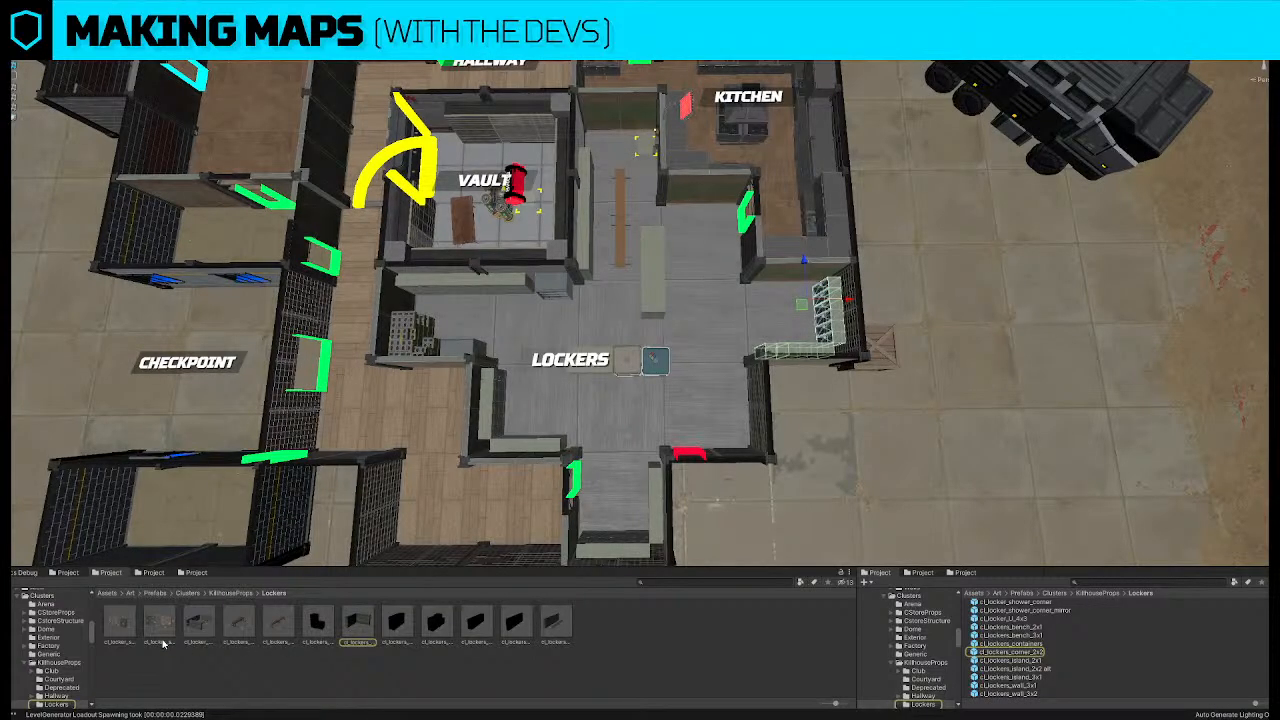
pyautogui.moveTo(119, 622); pyautogui.dragTo(779, 460)
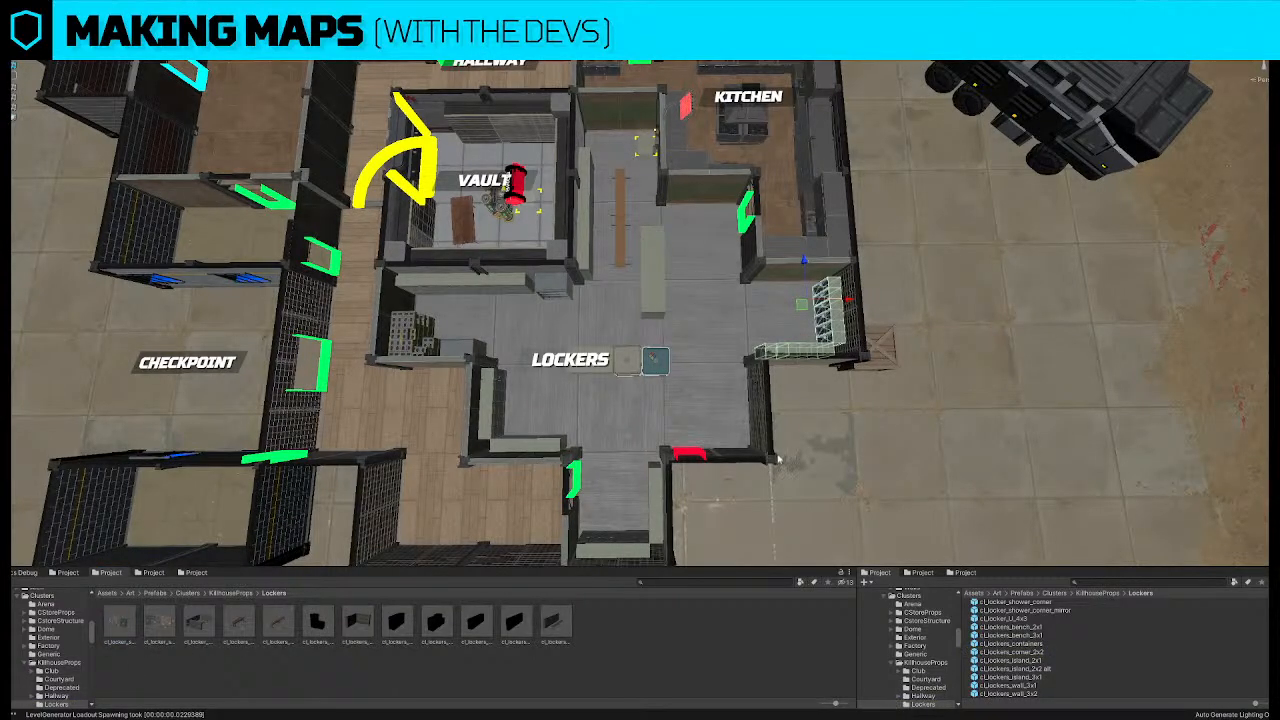
pyautogui.press('e')
pyautogui.keyDown('ctrl'); pyautogui.moveTo(814, 340); pyautogui.dragTo(638, 351); pyautogui.keyUp('ctrl')
pyautogui.press('w')
pyautogui.moveTo(850, 307); pyautogui.dragTo(768, 302)
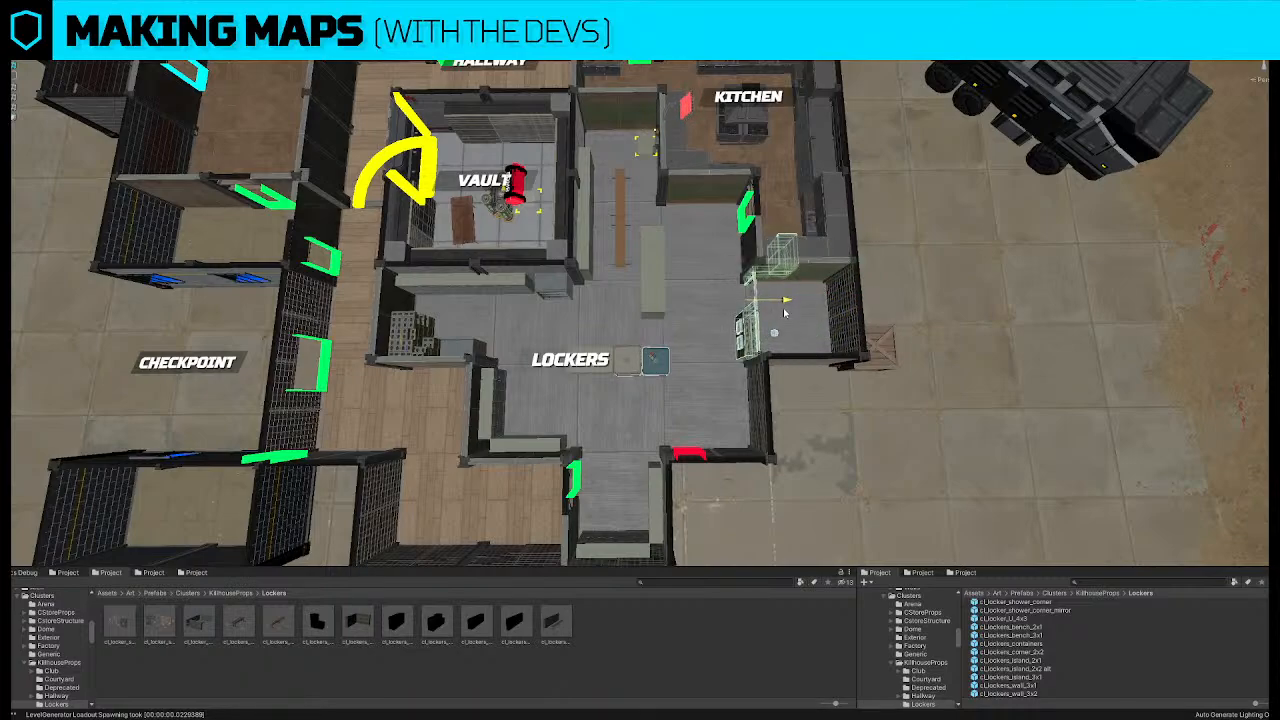
# Hide the yellow piece of the alcove cluster that pokes through the wall into the Kitchen
pyautogui.press('f')
pyautogui.moveTo(768, 302); pyautogui.dragTo(796, 240, button='right')
pyautogui.press('w')
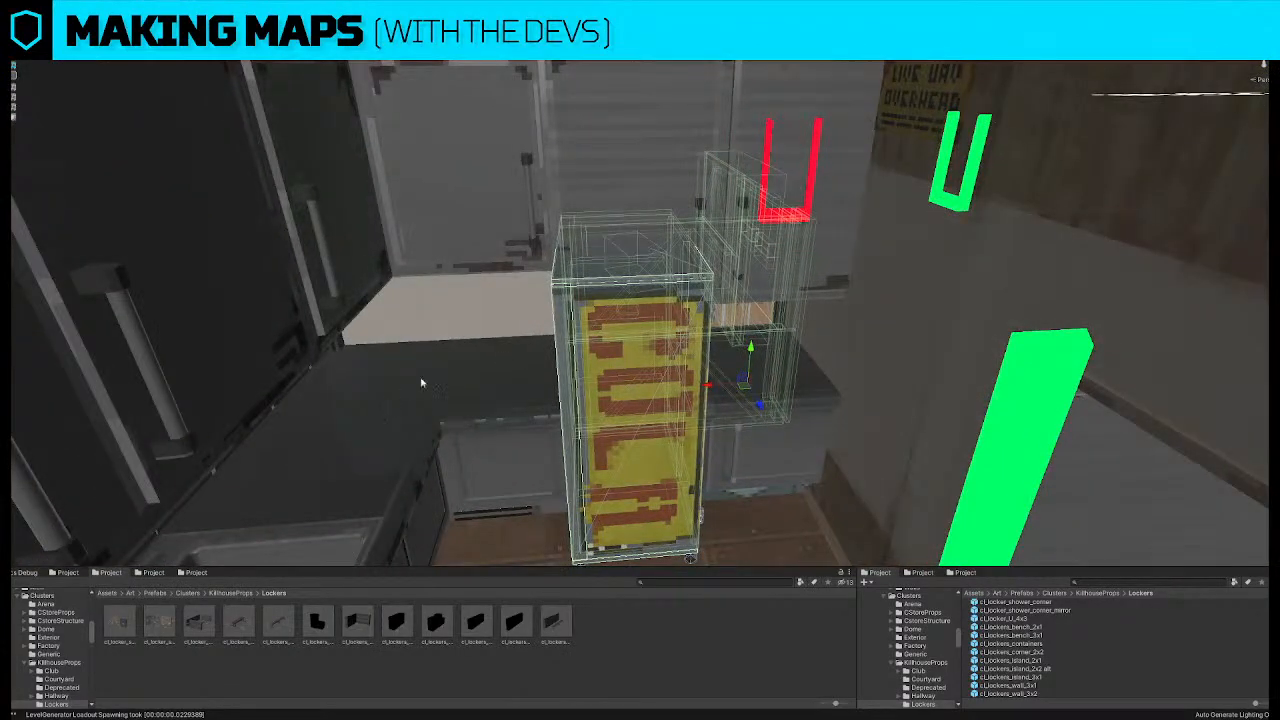
pyautogui.moveTo(421, 383); pyautogui.dragTo(678, 230, button='right')
pyautogui.click(629, 446)
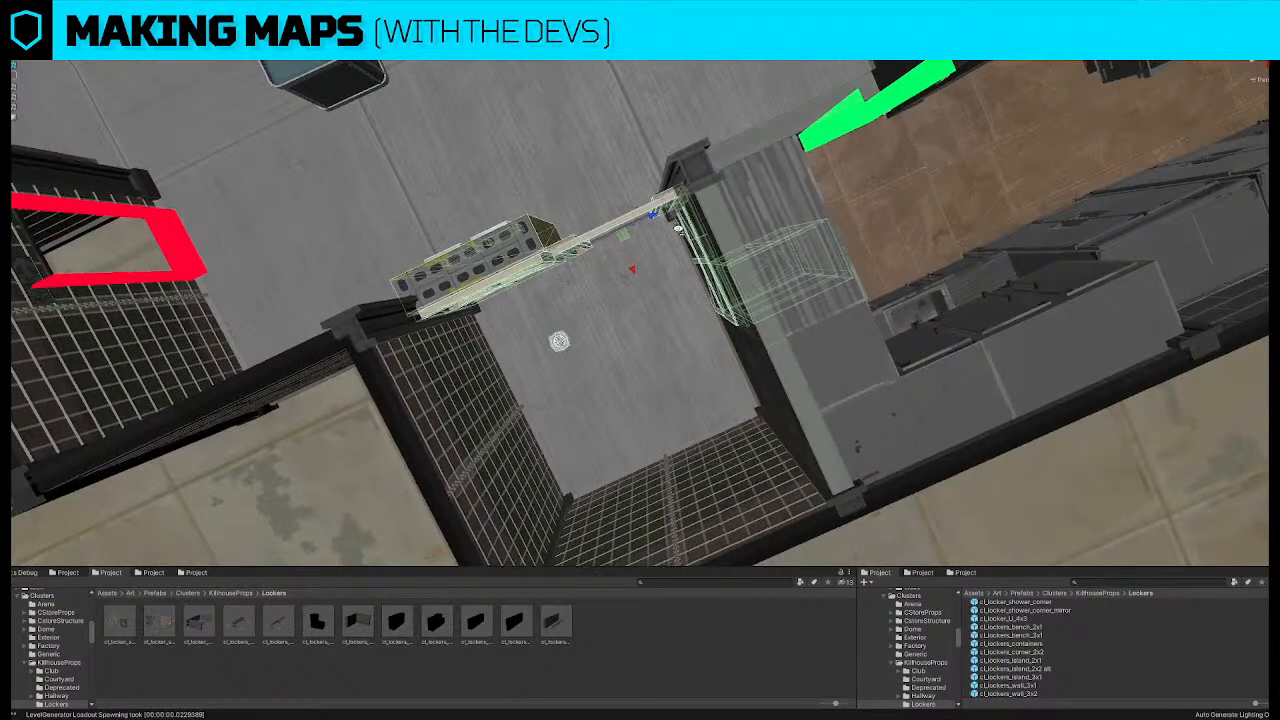
pyautogui.press('f')
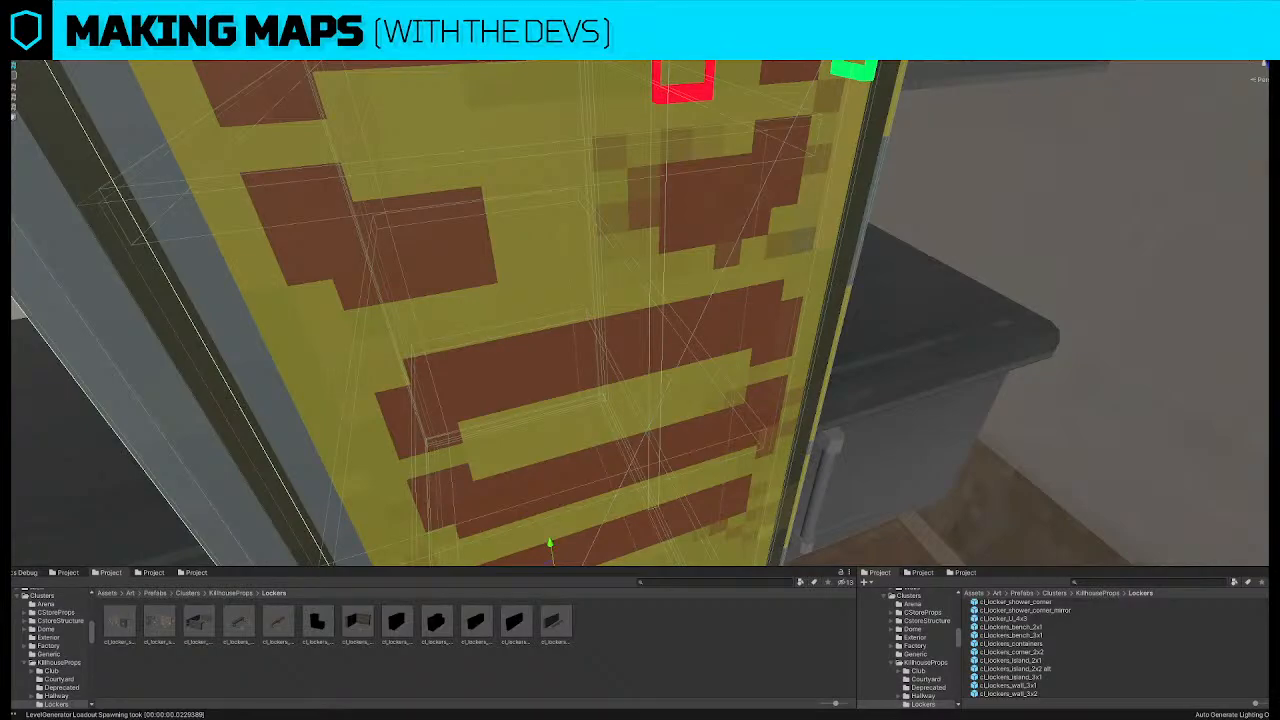
pyautogui.moveTo(640, 320); pyautogui.dragTo(604, 312, button='right')
pyautogui.press('h')
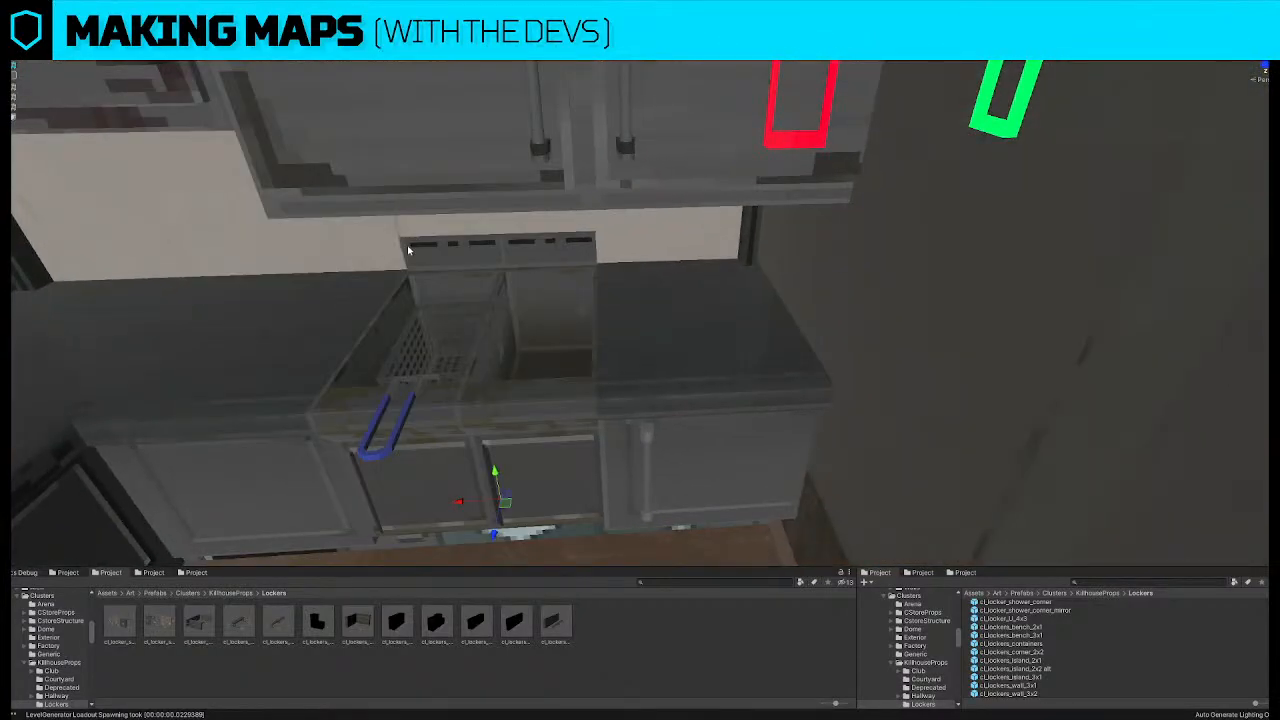
# Switch off the wood-framed panels overlapping the green wall between the alcove and the Kitchen
pyautogui.moveTo(693, 292); pyautogui.dragTo(848, 266, button='right')
pyautogui.click(795, 280)
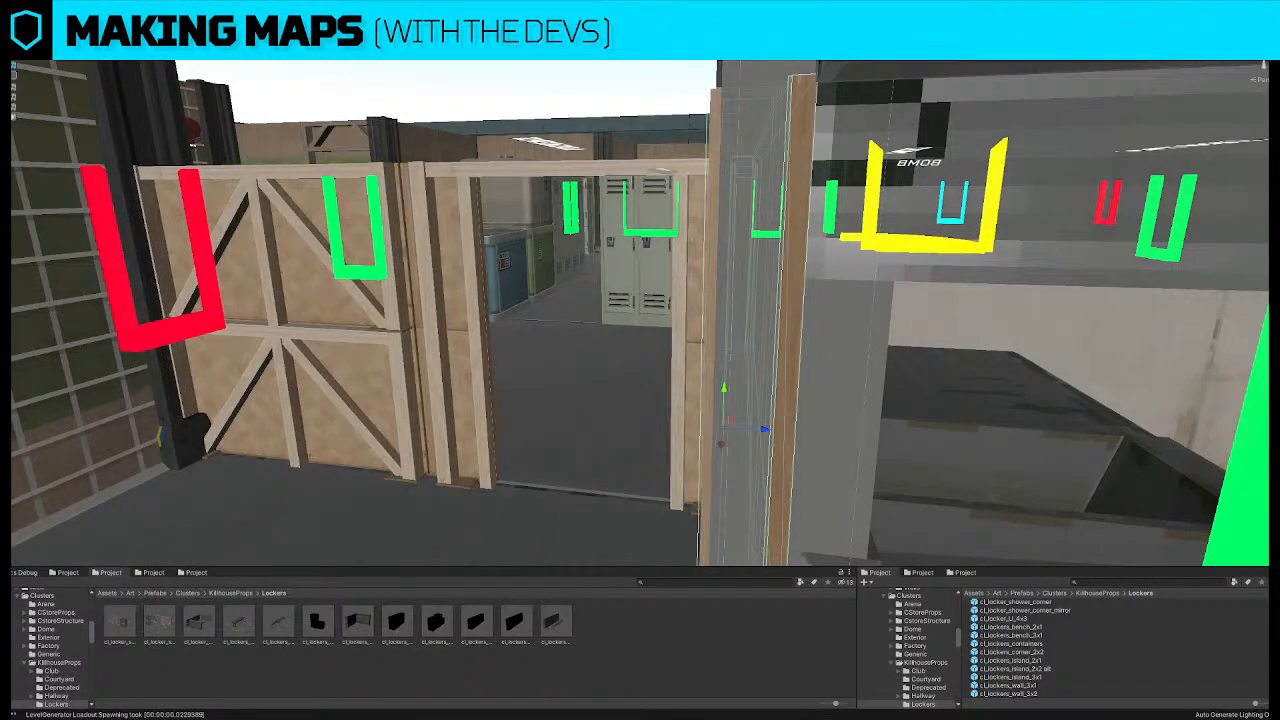
pyautogui.moveTo(60, 345); pyautogui.dragTo(206, 412, button='right')
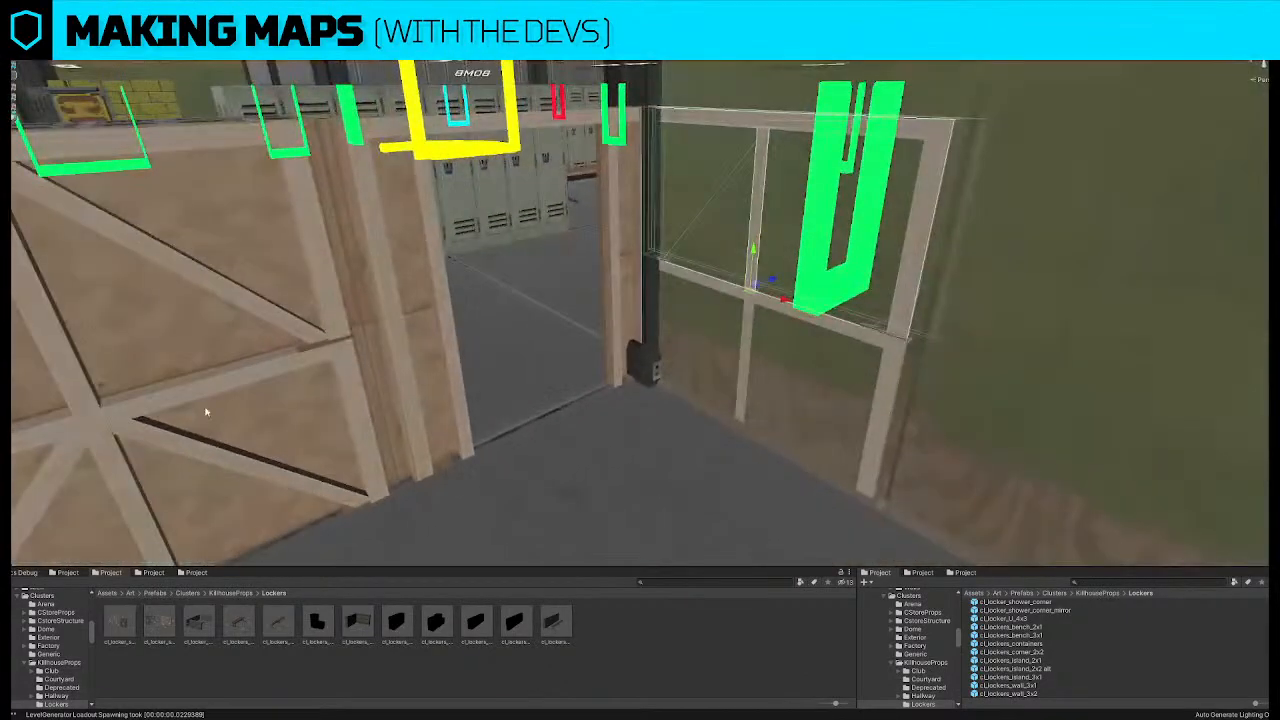
pyautogui.click(748, 309)
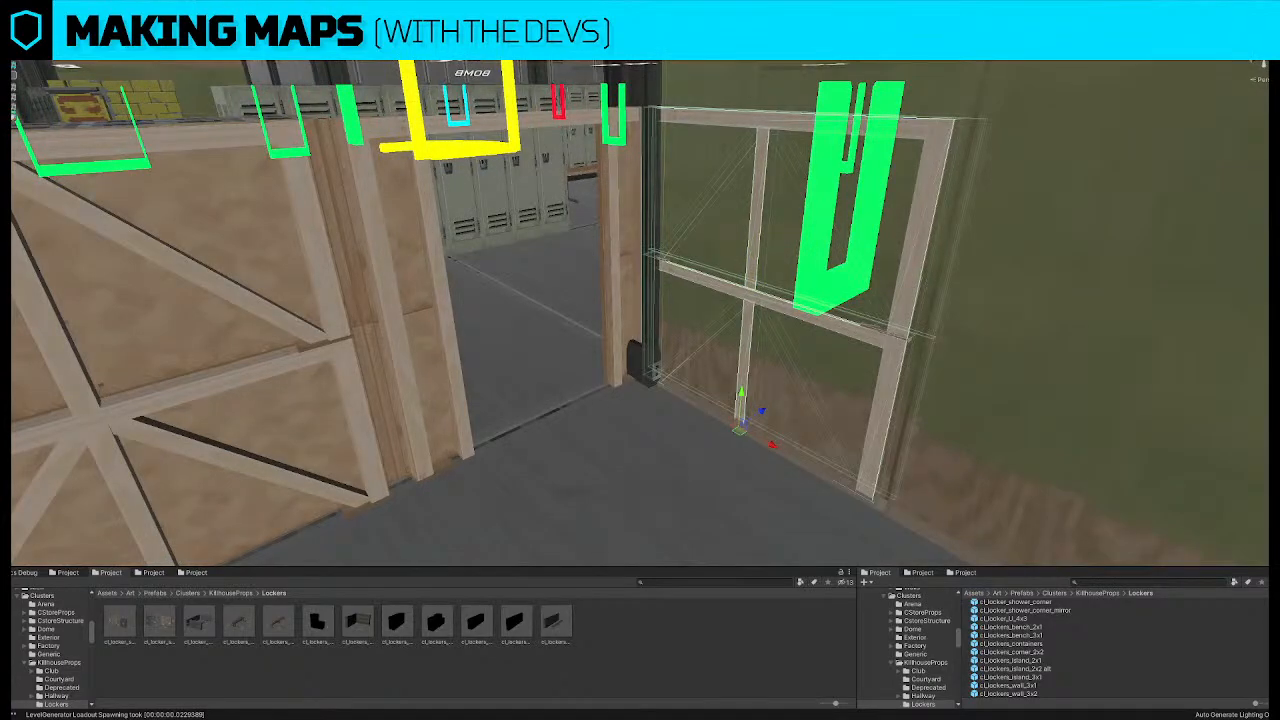
pyautogui.hotkey('alt', 'shift', 'a')
pyautogui.keyDown('alt'); pyautogui.moveTo(674, 272); pyautogui.dragTo(545, 400); pyautogui.keyUp('alt')
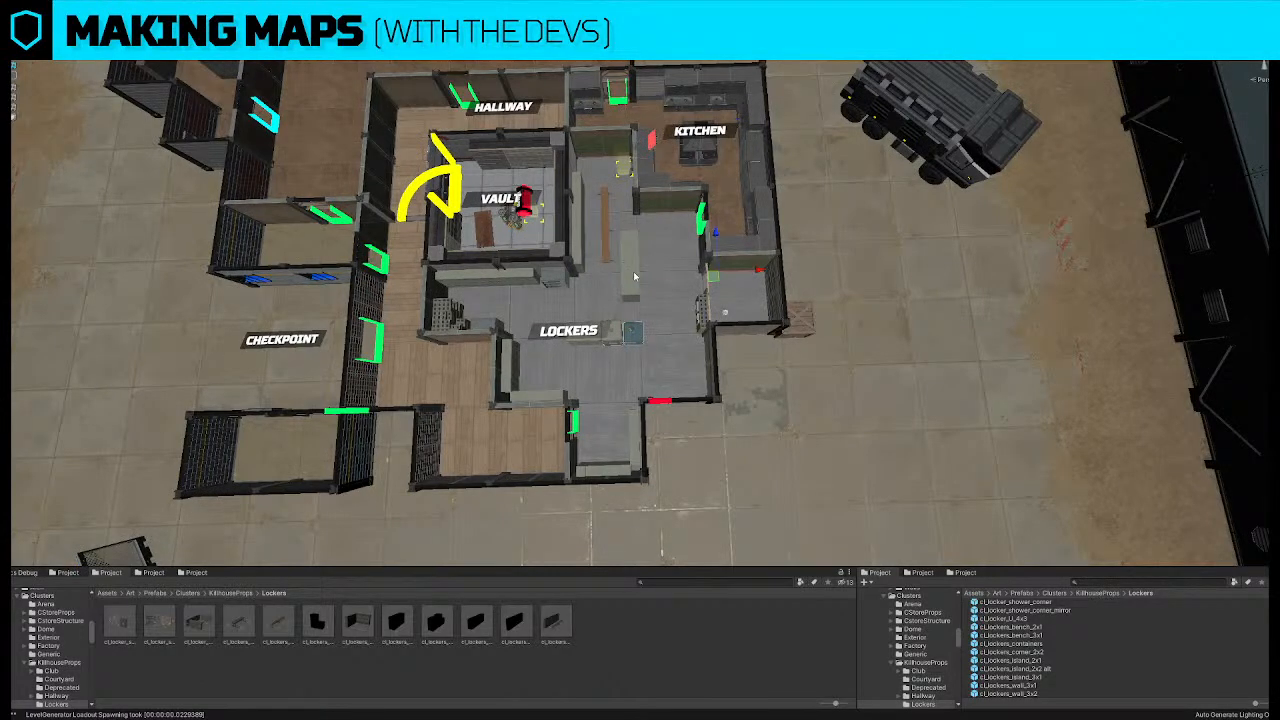
# Turn the container island in the Lockers room 180 degrees so its containers face the Checkpoint side, and reposition it
pyautogui.click(634, 275)
pyautogui.scroll(2, 642, 302)
pyautogui.click(634, 336)
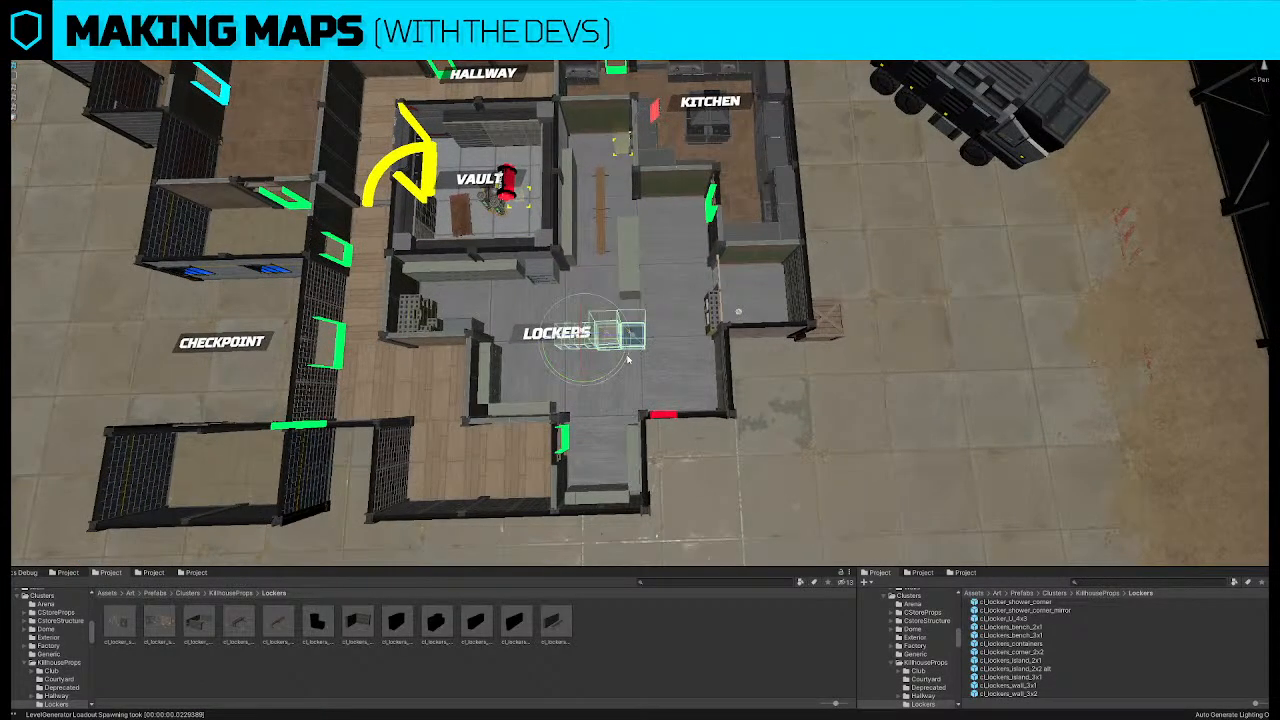
pyautogui.moveTo(628, 360); pyautogui.dragTo(388, 518)
pyautogui.press('w')
pyautogui.moveTo(630, 341); pyautogui.dragTo(650, 340)
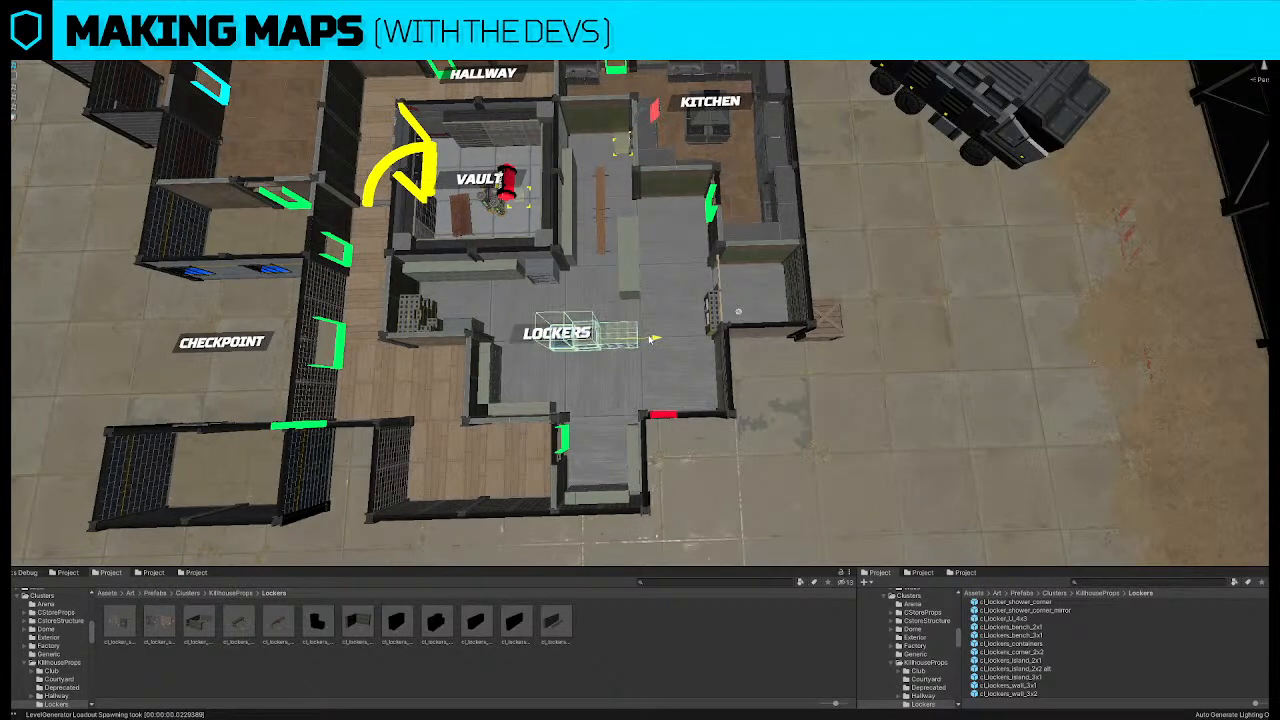
# Move the free-standing locker row toward the alcove and align the container island with its near end at a right angle
pyautogui.click(635, 283)
pyautogui.moveTo(635, 257); pyautogui.dragTo(652, 284)
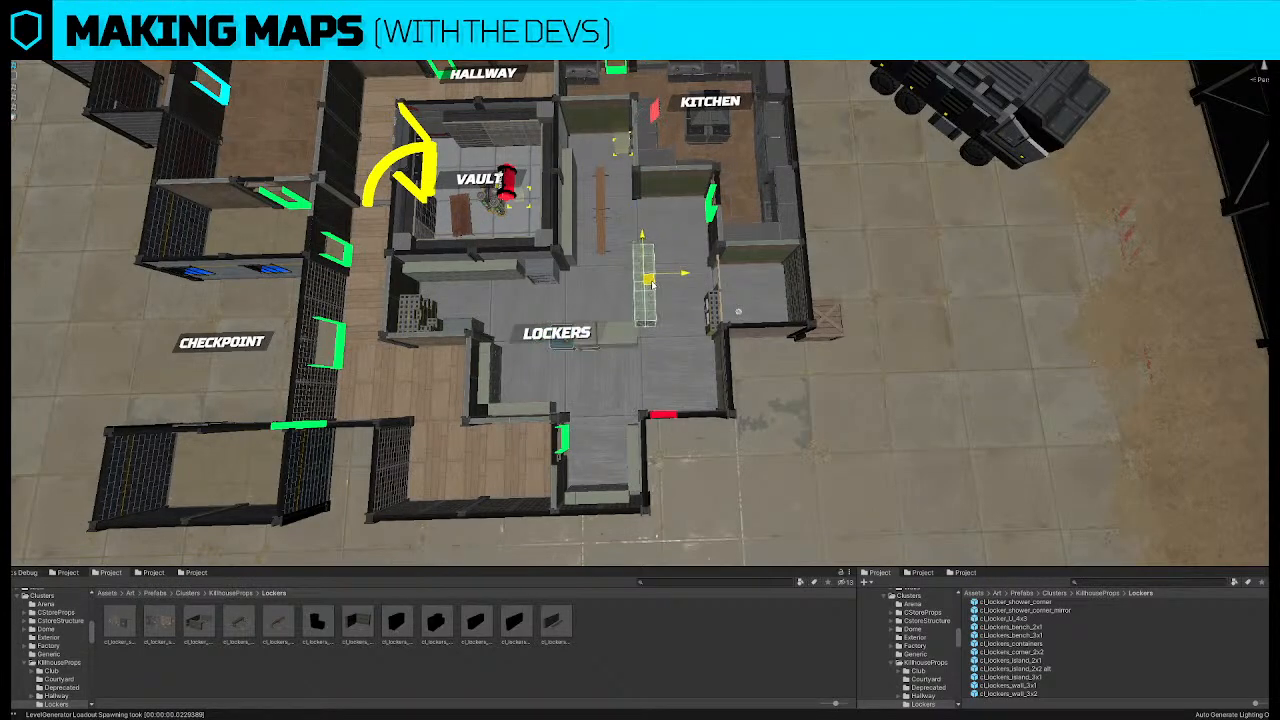
pyautogui.scroll(2, 644, 315)
pyautogui.click(629, 338)
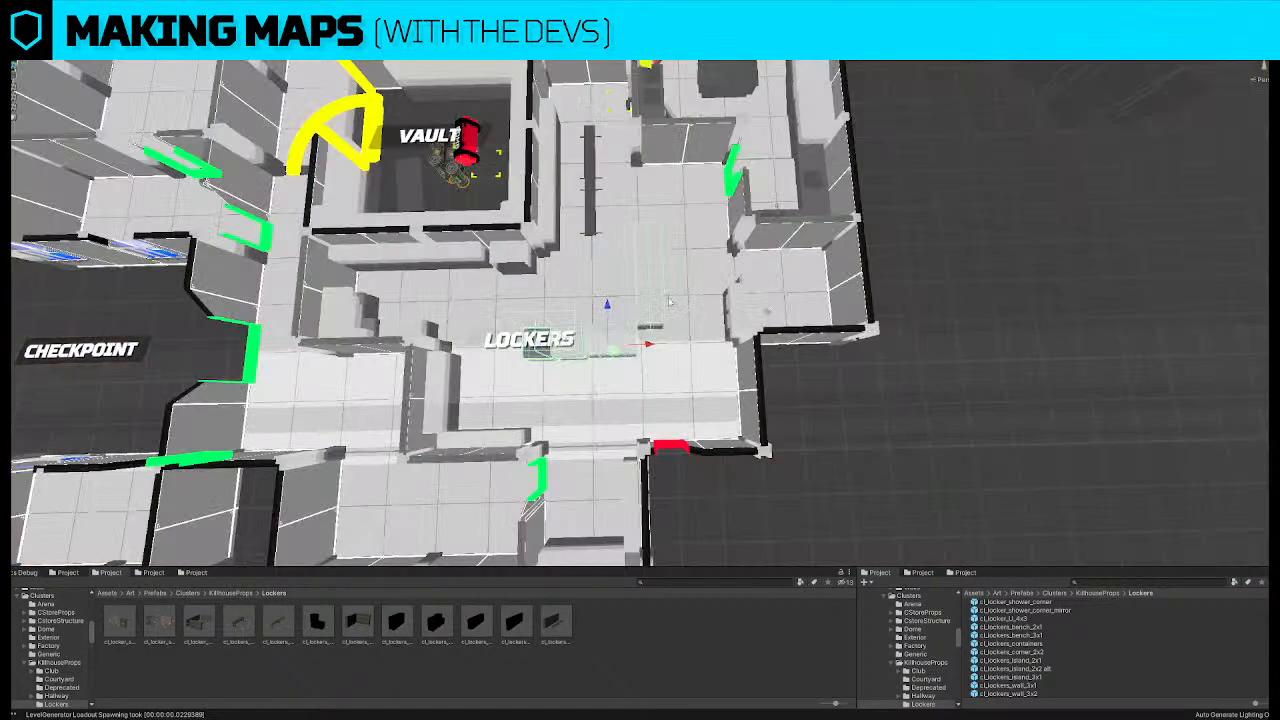
pyautogui.moveTo(648, 344); pyautogui.dragTo(640, 344)
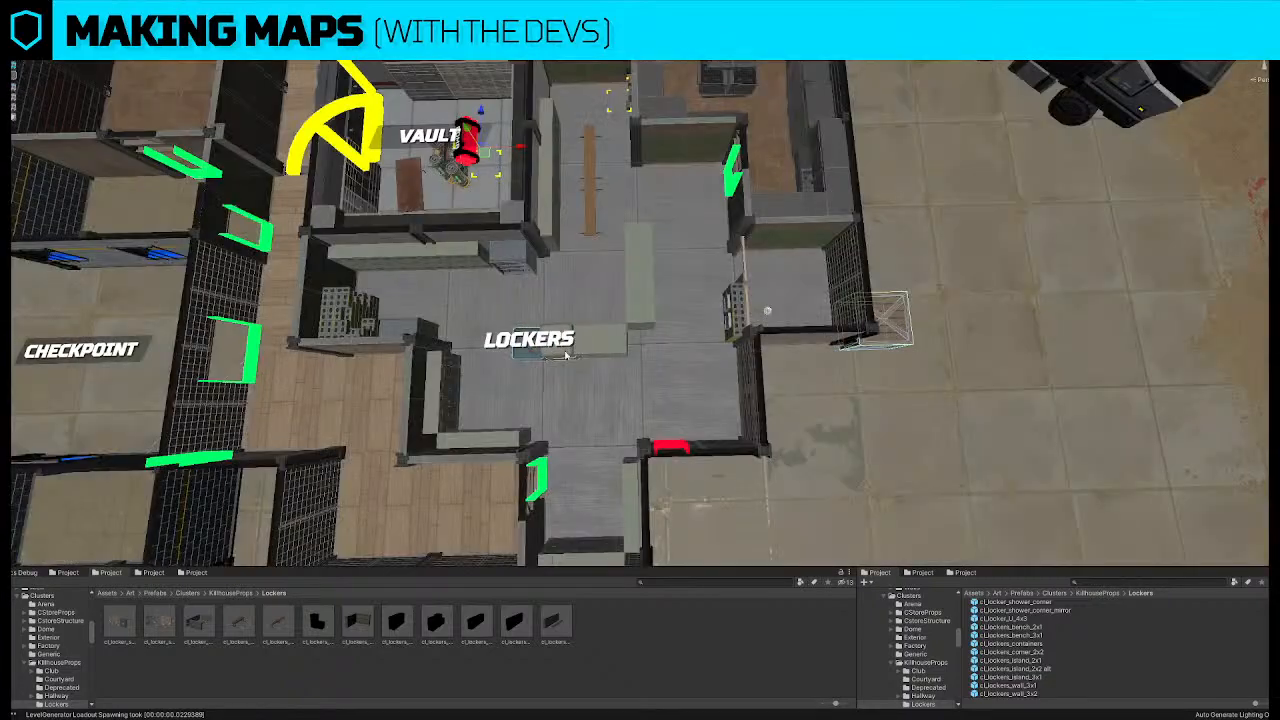
# Duplicate the island's beige container, place the copy at the corner where the island meets the locker row, and rotate it
pyautogui.scroll(2, 599, 338)
pyautogui.scroll(2, 599, 338)
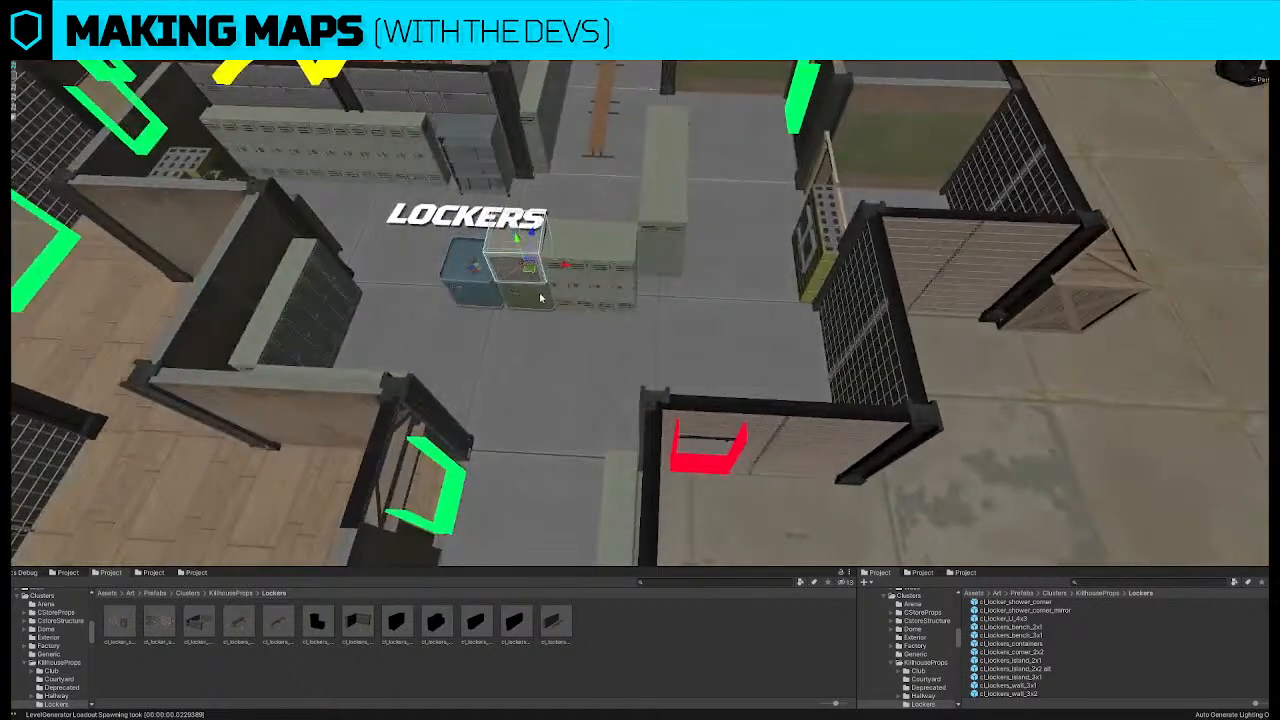
pyautogui.hotkey('ctrl', 'd')
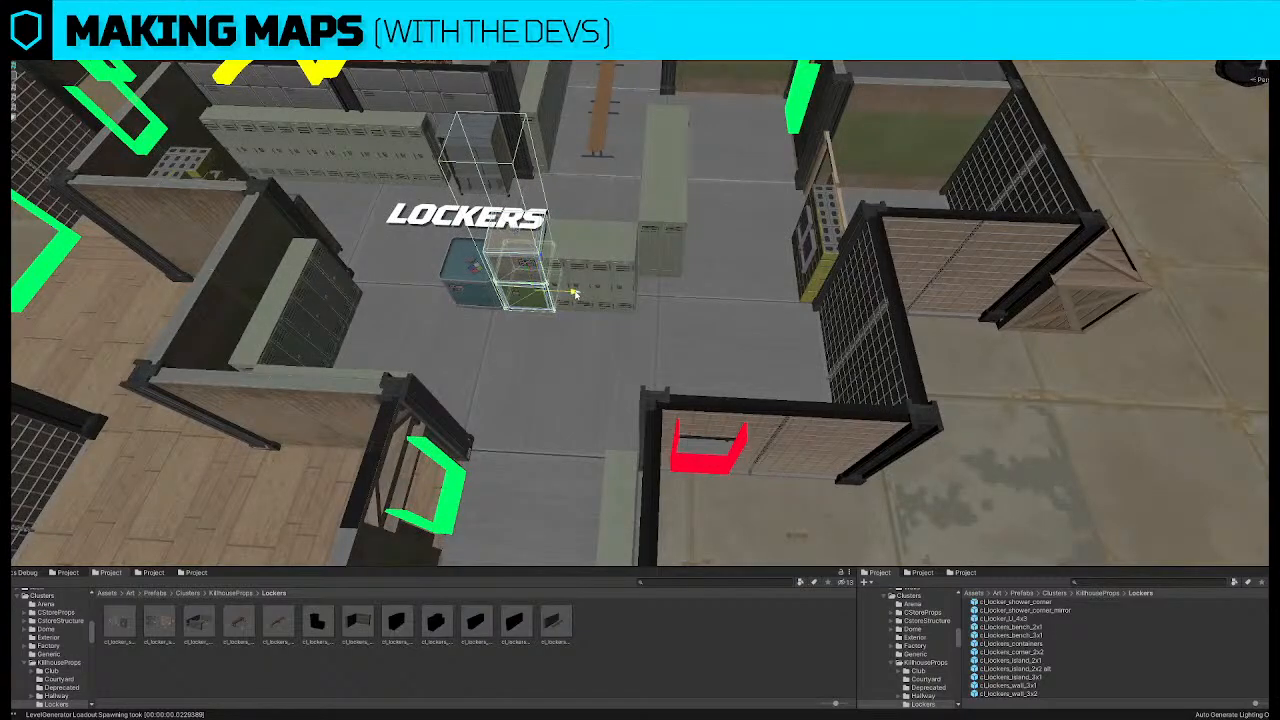
pyautogui.moveTo(576, 293); pyautogui.dragTo(701, 297)
pyautogui.moveTo(701, 299); pyautogui.dragTo(571, 471, button='right')
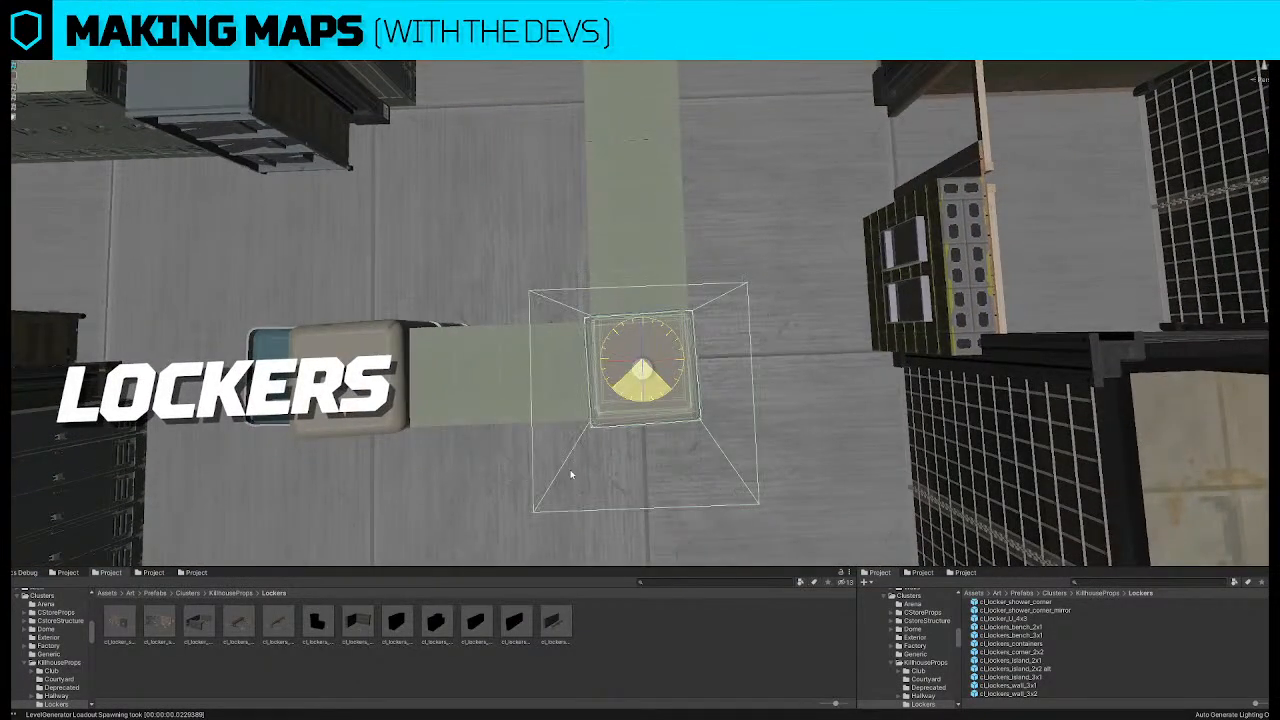
# Move the Lockers room label toward the Vault so it clears the container island
pyautogui.scroll(-10, 680, 375)
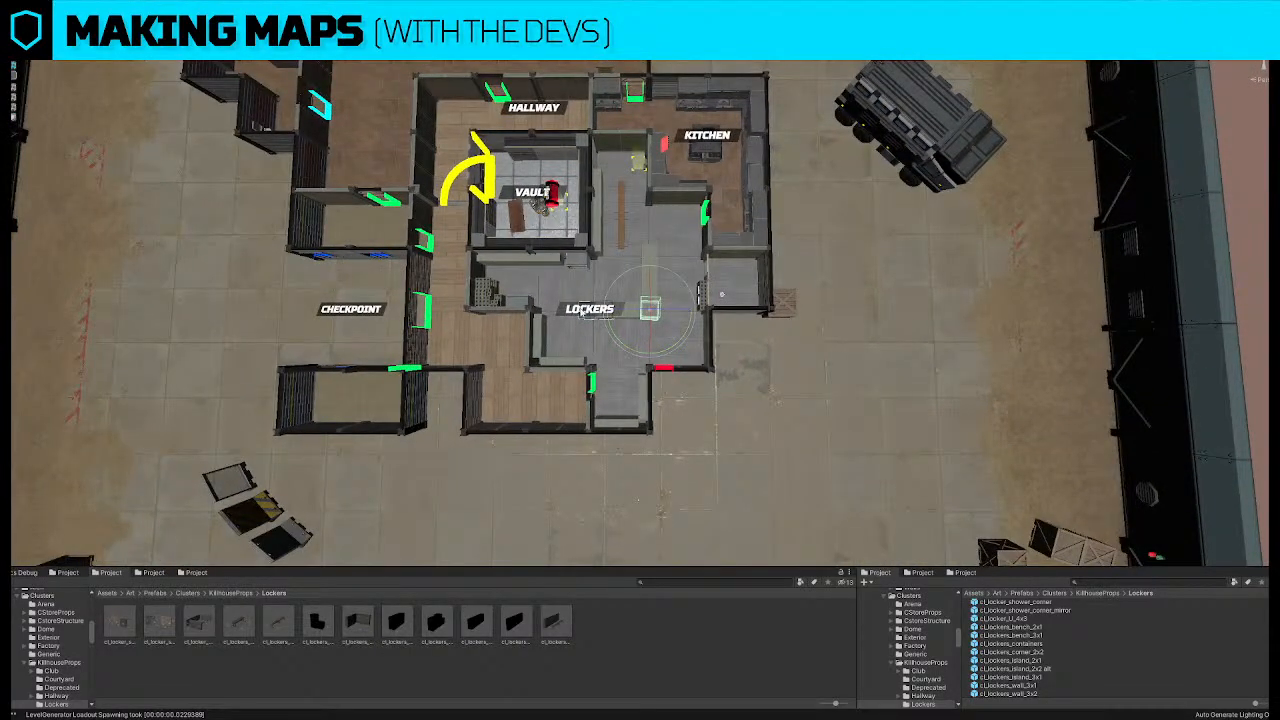
pyautogui.click(592, 309)
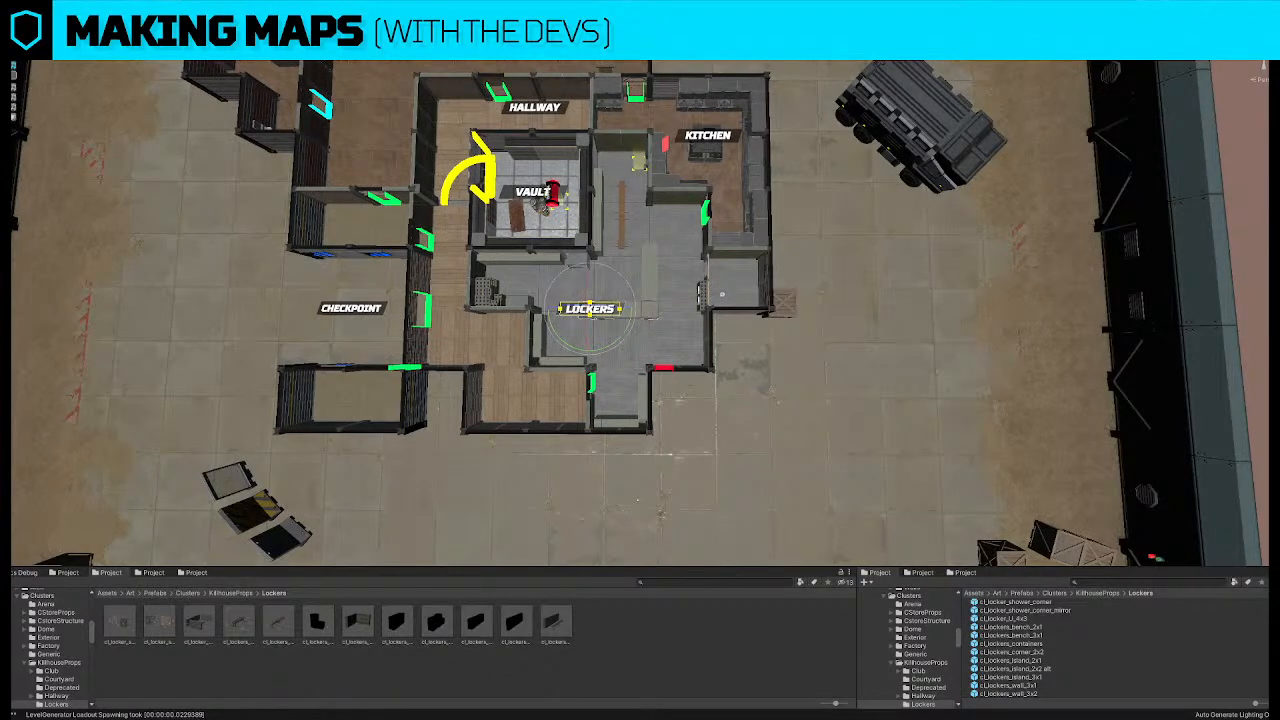
pyautogui.press('w')
pyautogui.moveTo(594, 315); pyautogui.dragTo(603, 292)
# Rename the Checkpoint room label to ADMISSIONS
pyautogui.scroll(-5, 603, 294)
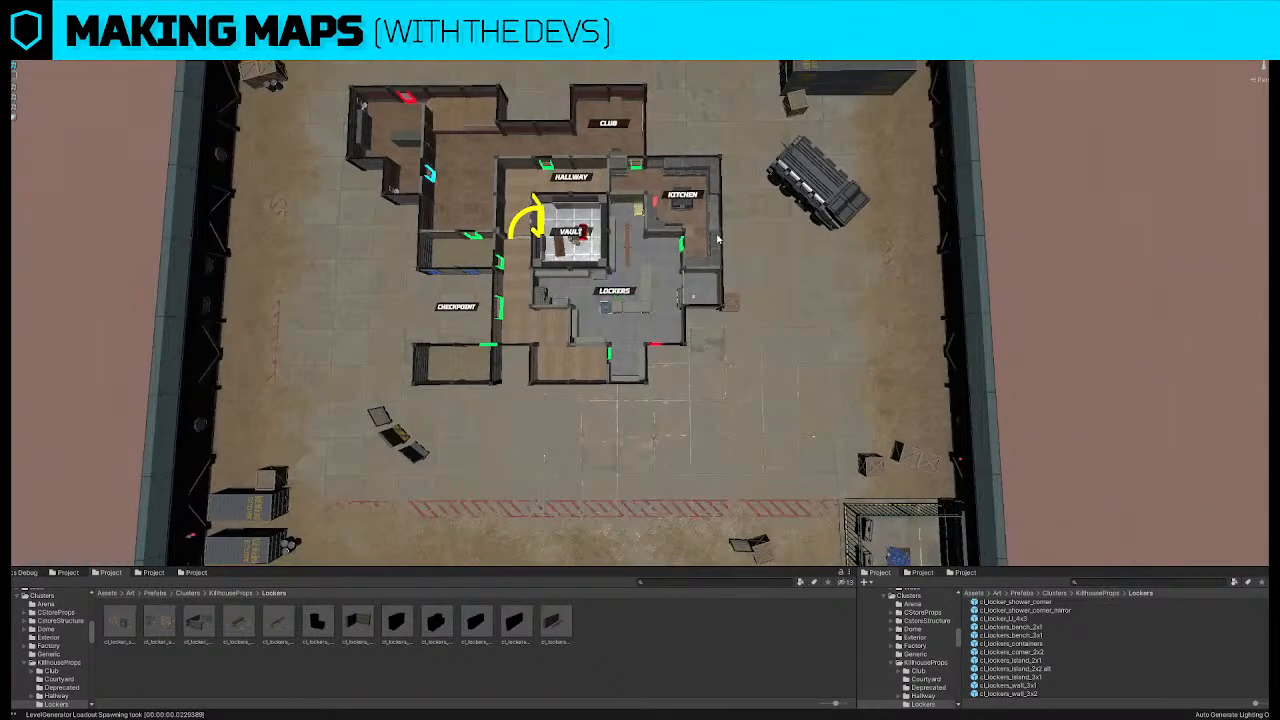
pyautogui.moveTo(717, 237); pyautogui.dragTo(600, 275, button='right')
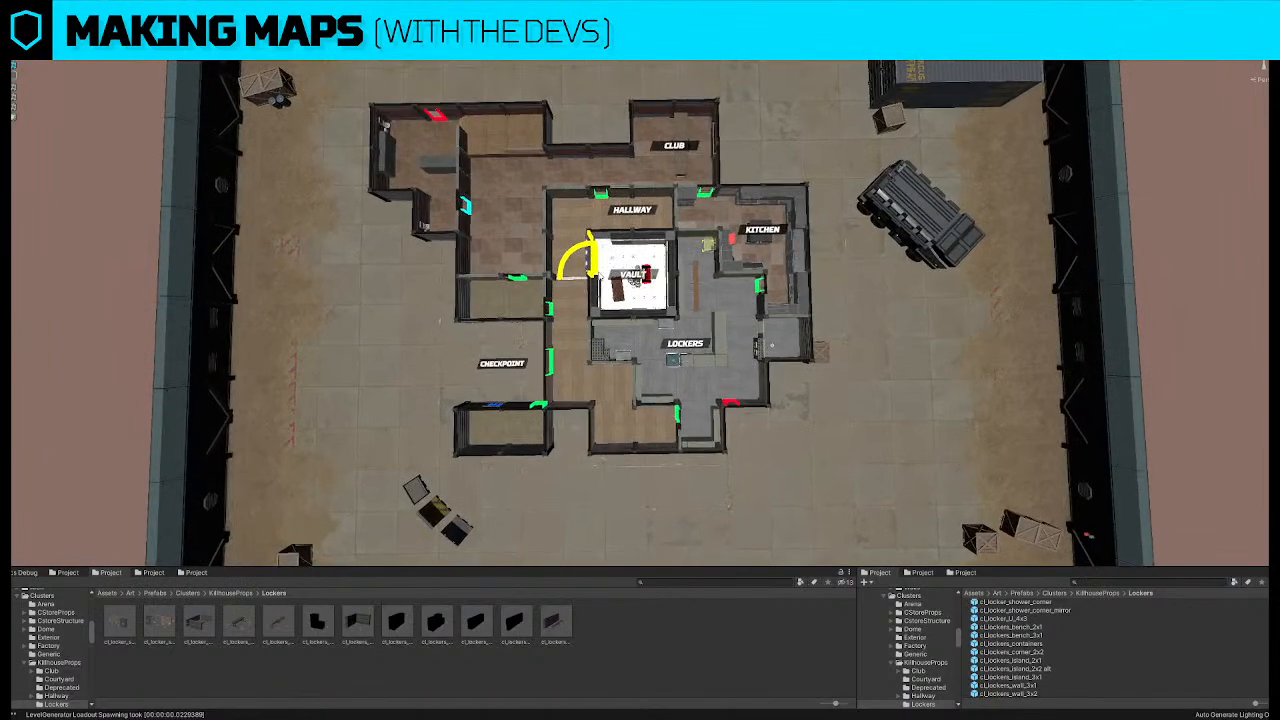
pyautogui.click(518, 366)
pyautogui.write('ADMISSIONS')
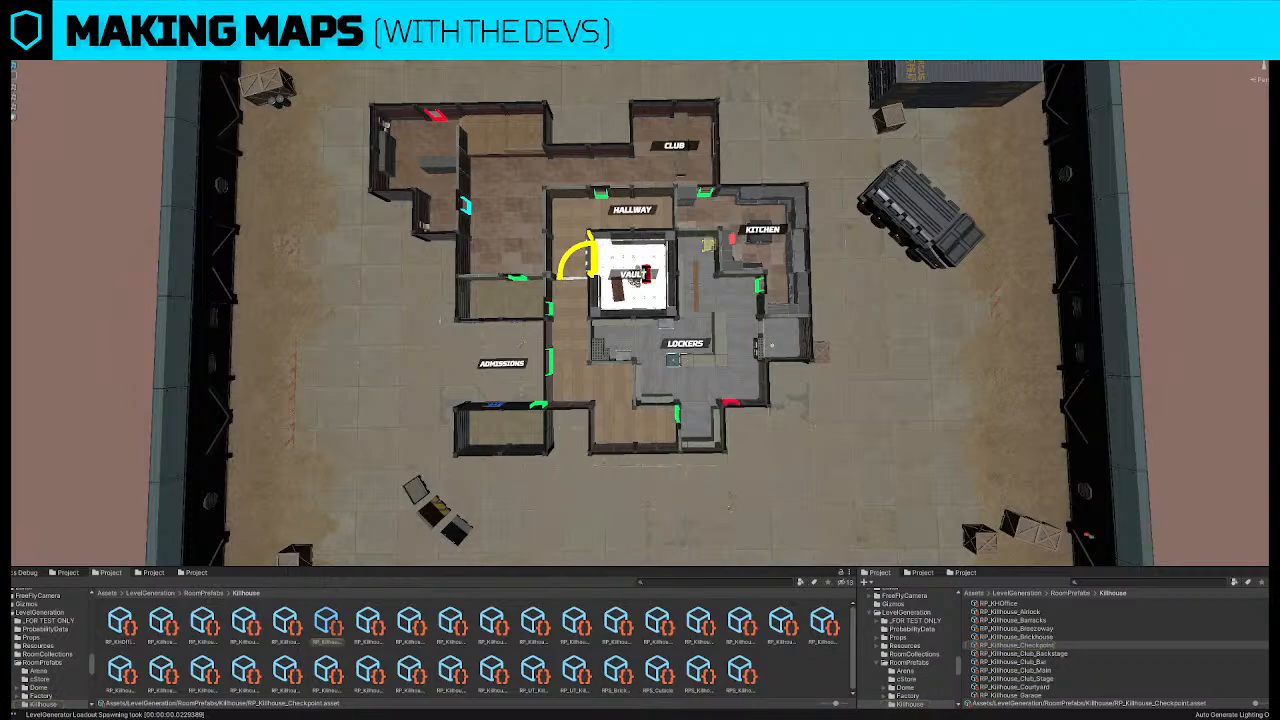
# Move the Vault label toward the Hallway so it clears the bomb and the props below it
pyautogui.moveTo(372, 214); pyautogui.dragTo(371, 208, button='right')
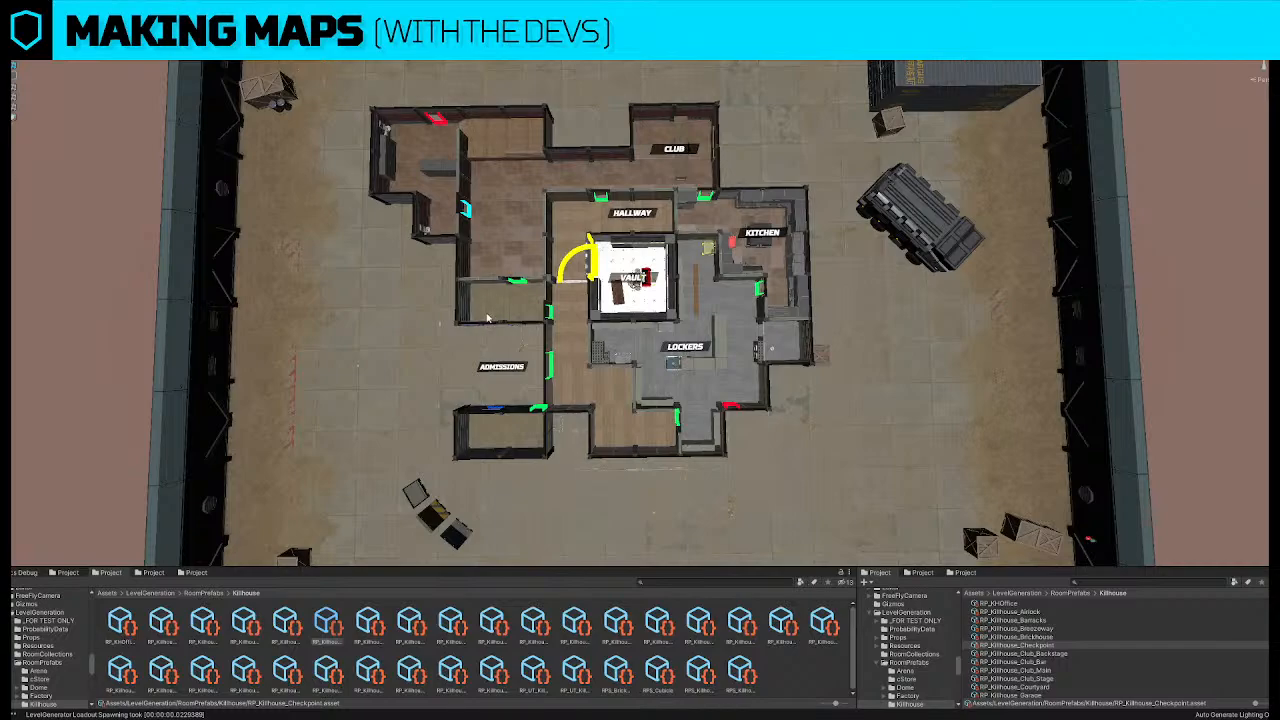
pyautogui.scroll(2, 612, 344)
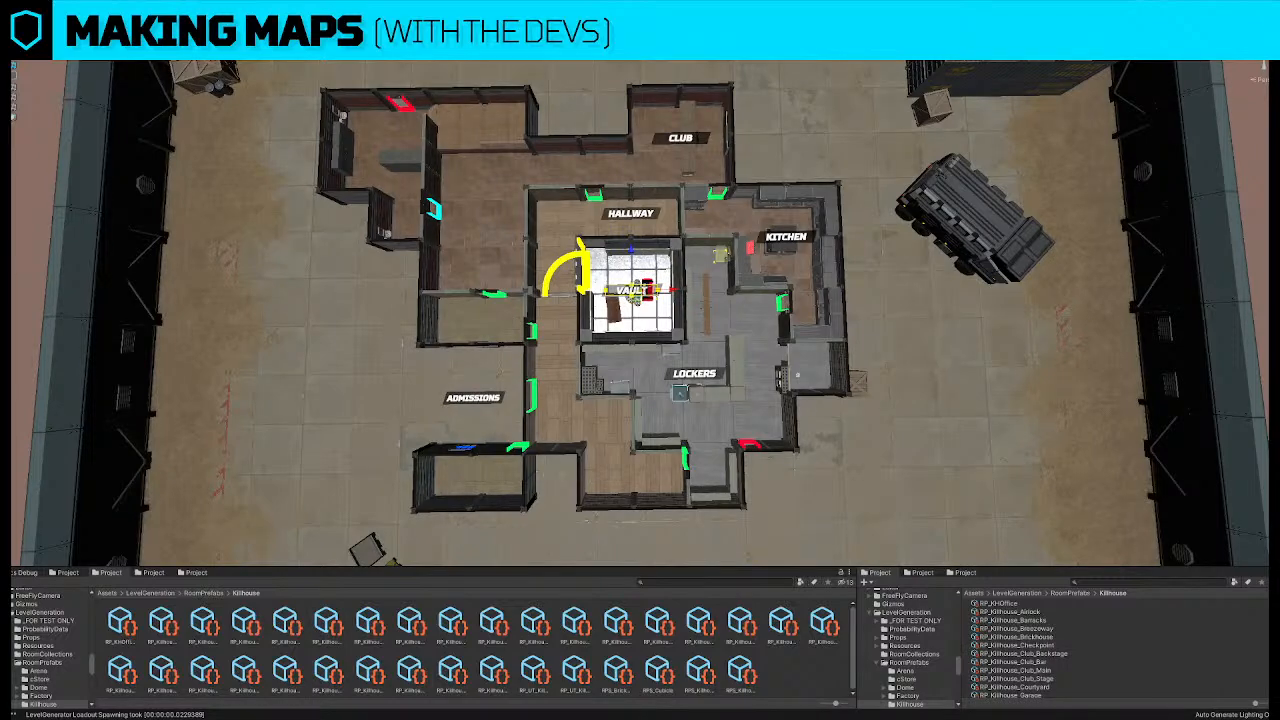
pyautogui.moveTo(632, 254); pyautogui.dragTo(632, 232)
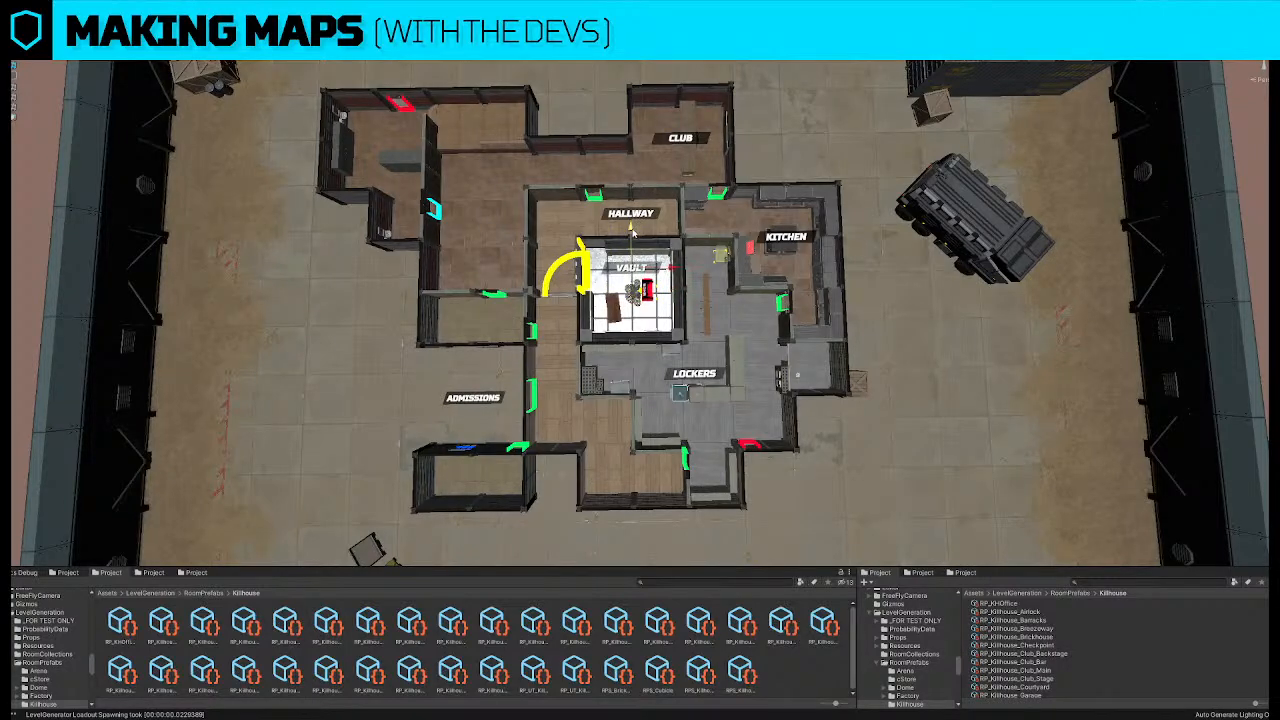
pyautogui.moveTo(632, 233); pyautogui.dragTo(642, 238, button='right')
pyautogui.click(58, 266)
# Examine the finished building layout from above, including the doorways, the Club with its raised stage, and the rooms beside it
pyautogui.moveTo(372, 290); pyautogui.dragTo(377, 292, button='right')
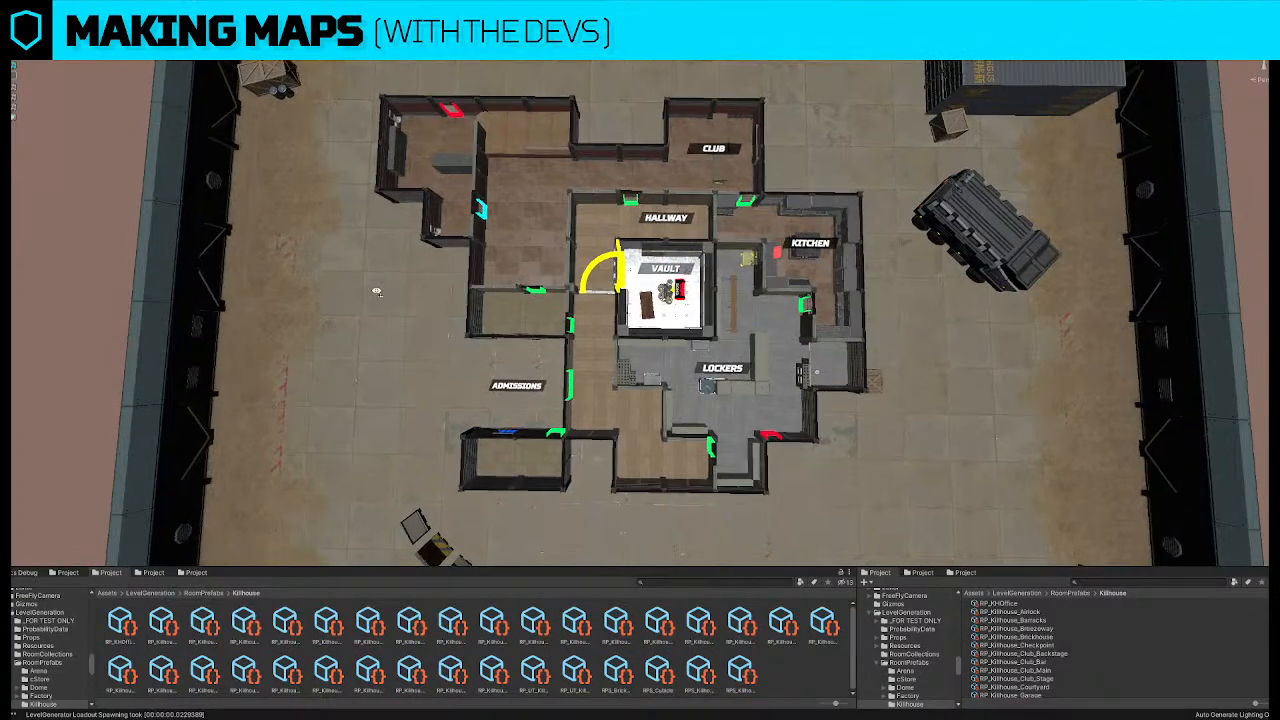
pyautogui.scroll(2, 378, 296)
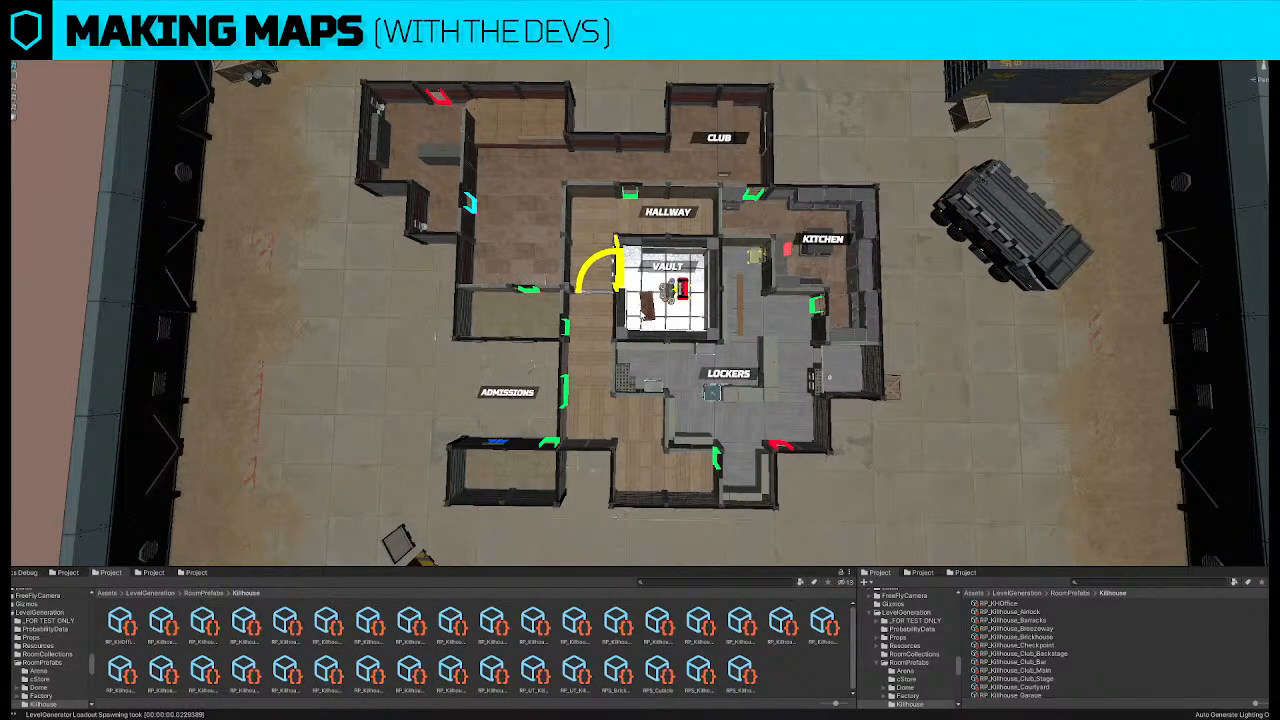
pyautogui.moveTo(661, 297); pyautogui.dragTo(664, 297, button='right')
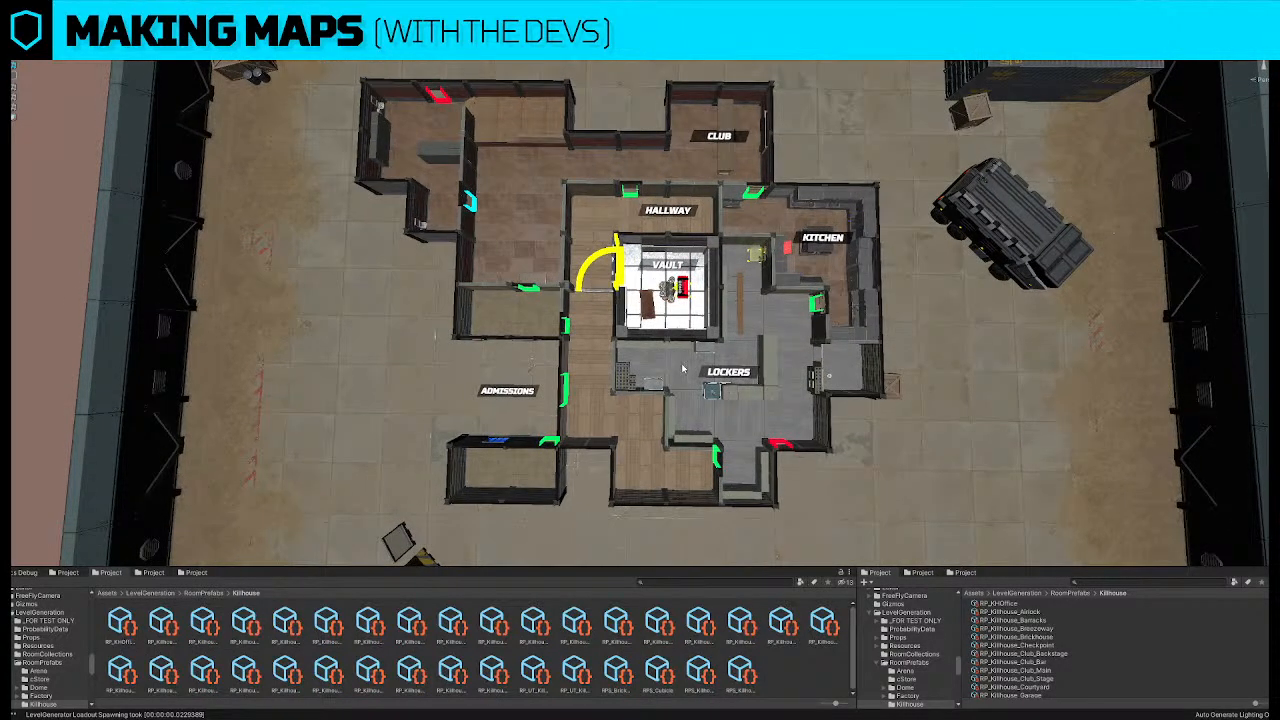
pyautogui.keyDown('alt'); pyautogui.moveTo(696, 311); pyautogui.dragTo(701, 311); pyautogui.keyUp('alt')
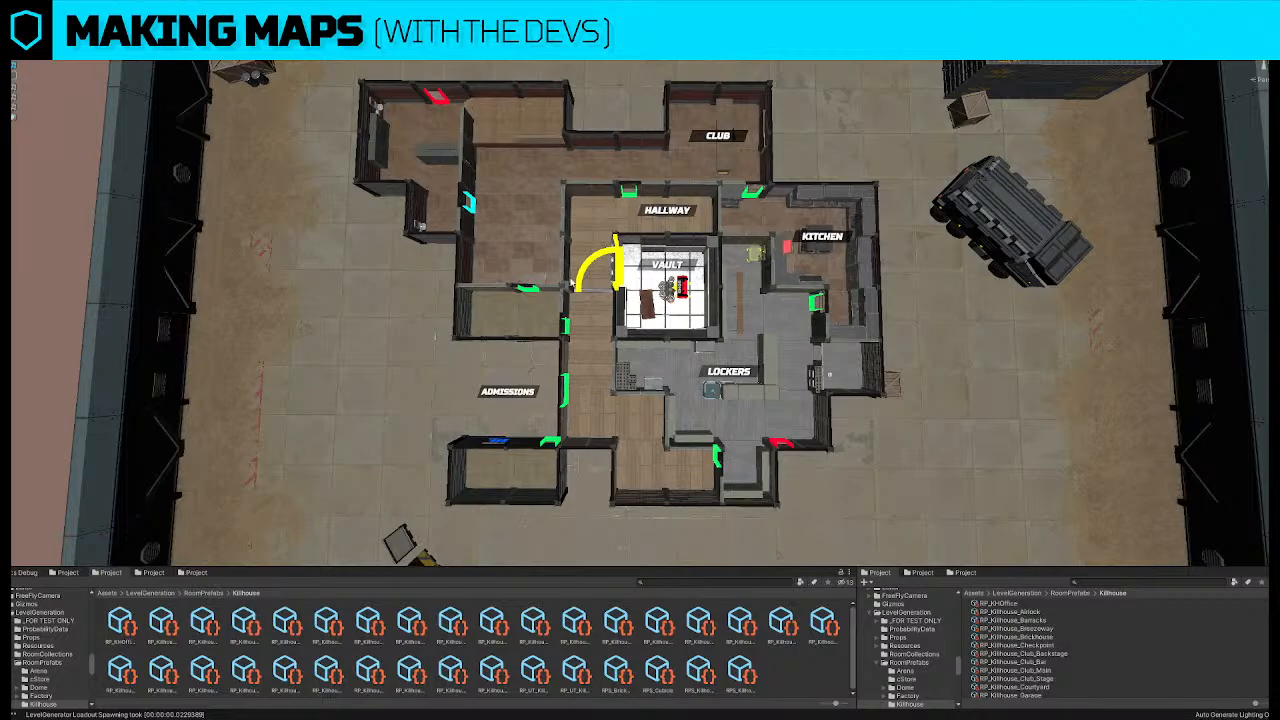
pyautogui.moveTo(699, 162); pyautogui.dragTo(692, 187, button='right')
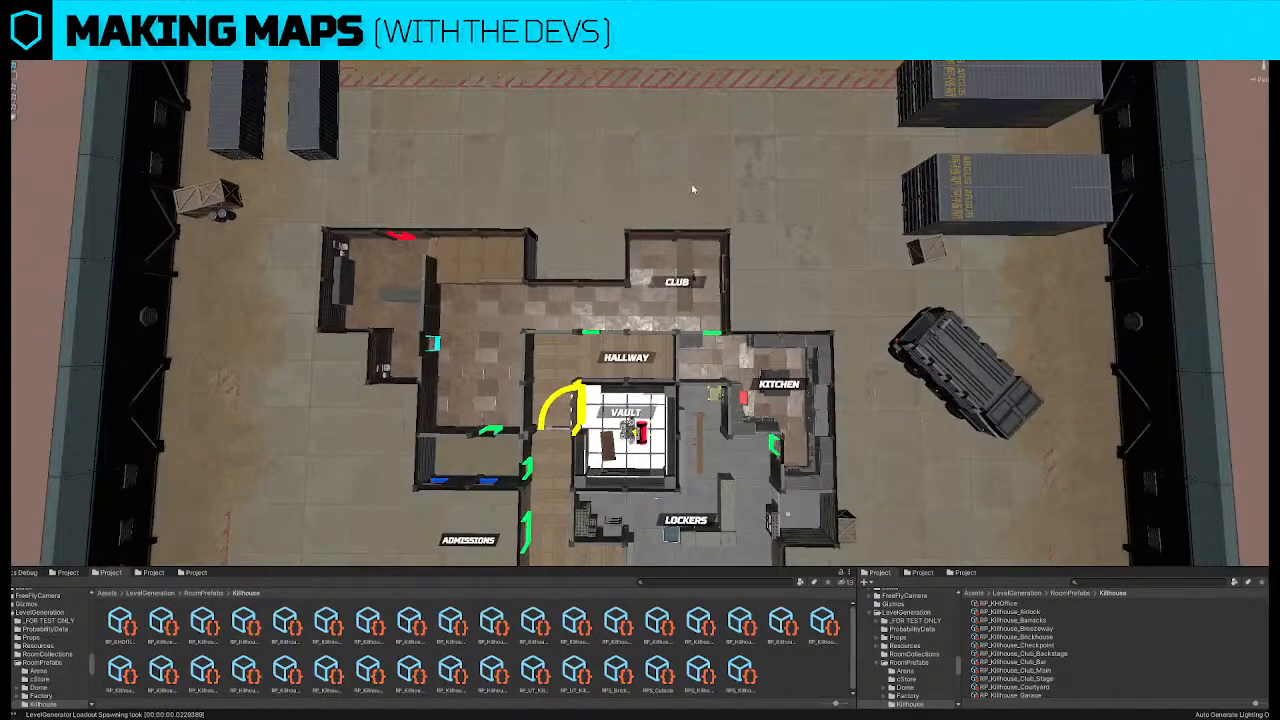
pyautogui.moveTo(570, 231); pyautogui.dragTo(576, 212, button='right')
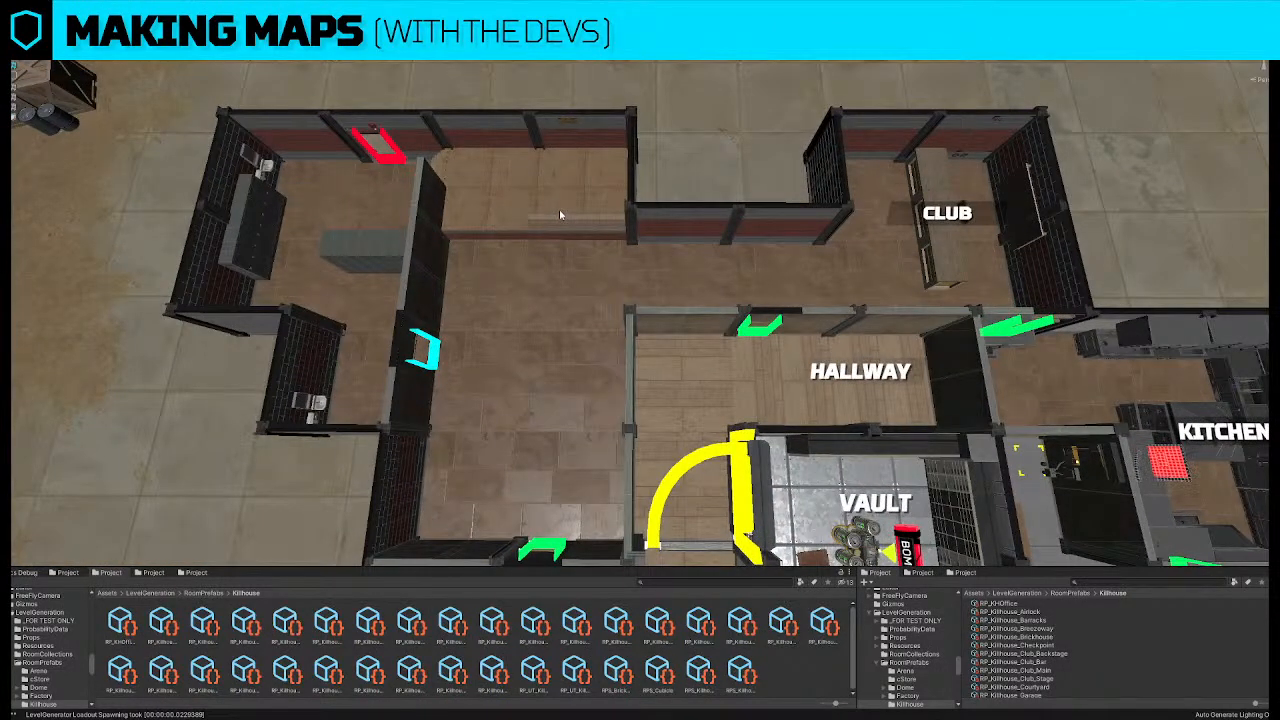
pyautogui.moveTo(471, 106); pyautogui.dragTo(448, 203, button='right')
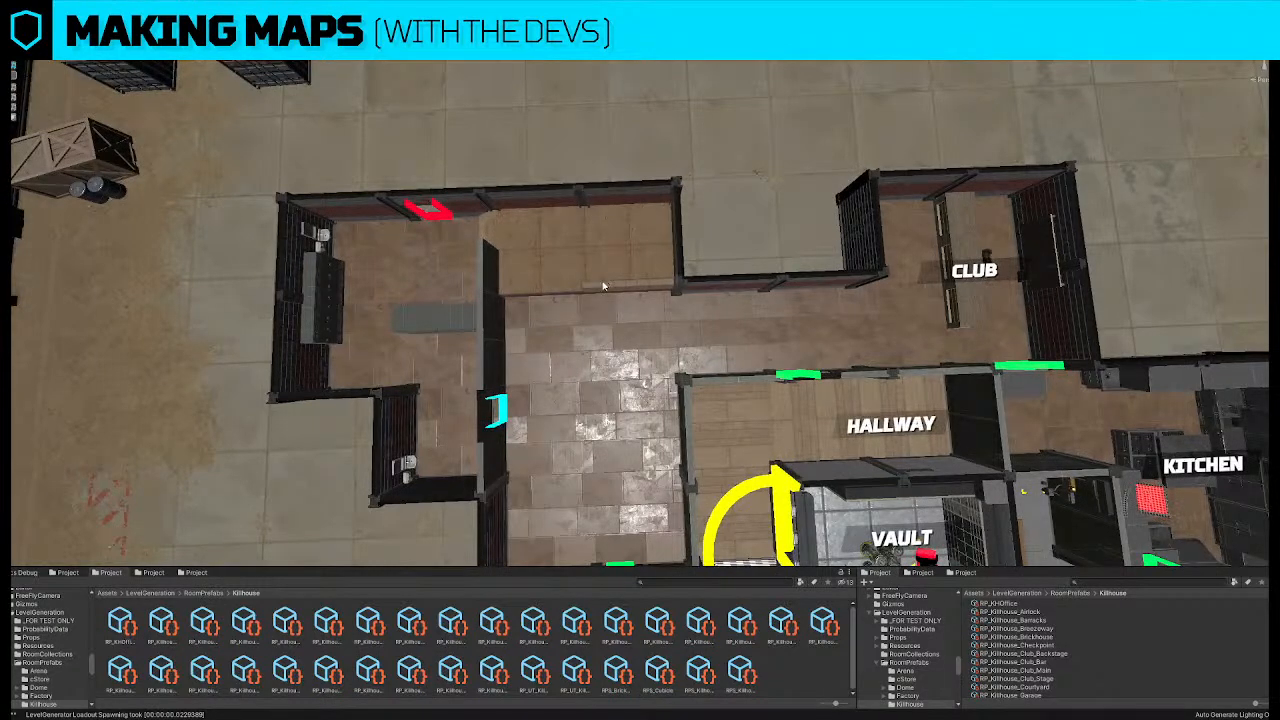
pyautogui.moveTo(604, 288); pyautogui.dragTo(666, 249, button='right')
pyautogui.moveTo(673, 232)
pyautogui.mouseDown()
pyautogui.moveTo(556, 232)
pyautogui.moveTo(680, 237)
pyautogui.mouseUp()
pyautogui.moveTo(684, 240); pyautogui.dragTo(710, 258, button='right')
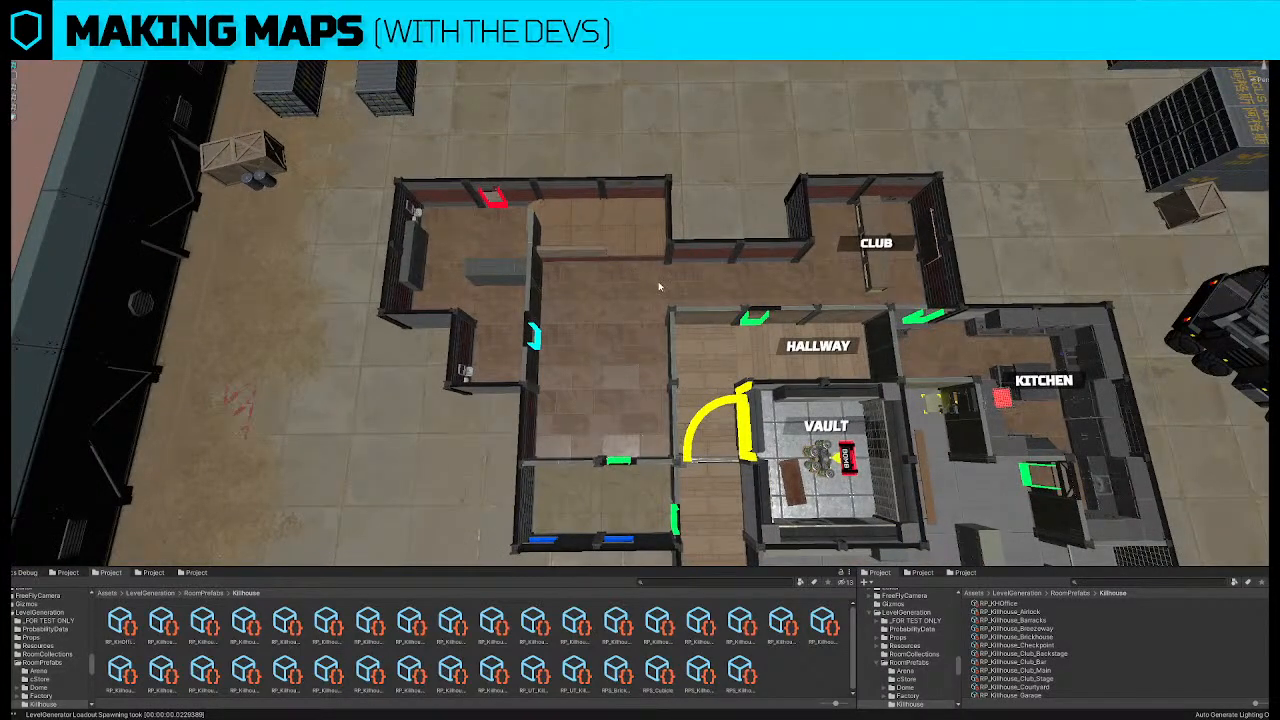
# Try placing a copy of the Club's counter in the large open room beside the Hallway
pyautogui.click(952, 301)
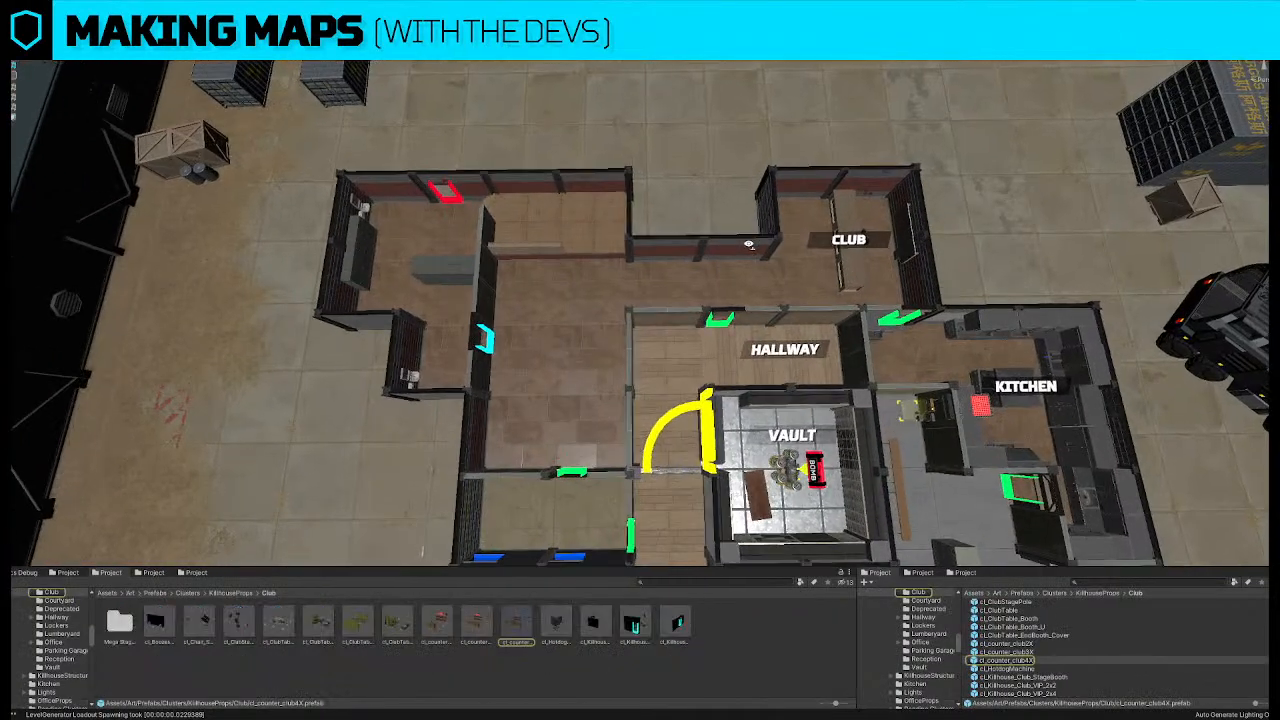
pyautogui.scroll(3, 778, 230)
pyautogui.click(794, 274)
pyautogui.moveTo(479, 621); pyautogui.dragTo(1272, 380)
pyautogui.click(786, 249)
pyautogui.moveTo(786, 249); pyautogui.dragTo(960, 290, button='right')
pyautogui.moveTo(645, 317); pyautogui.dragTo(681, 321)
pyautogui.scroll(1, 690, 325)
pyautogui.moveTo(810, 405); pyautogui.dragTo(624, 274, button='middle')
pyautogui.moveTo(541, 217); pyautogui.dragTo(515, 213)
pyautogui.keyDown('alt'); pyautogui.moveTo(515, 213); pyautogui.dragTo(477, 331); pyautogui.keyUp('alt')
pyautogui.scroll(-8, 477, 331)
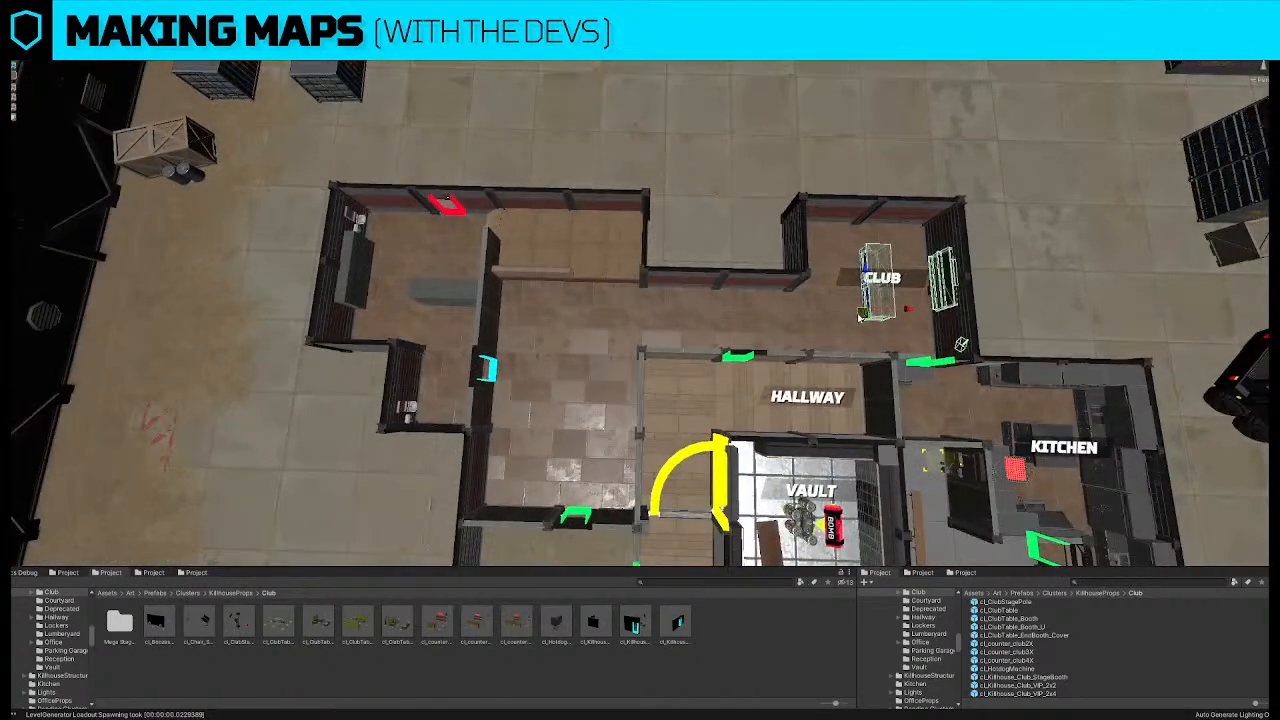
pyautogui.moveTo(865, 312); pyautogui.dragTo(580, 376)
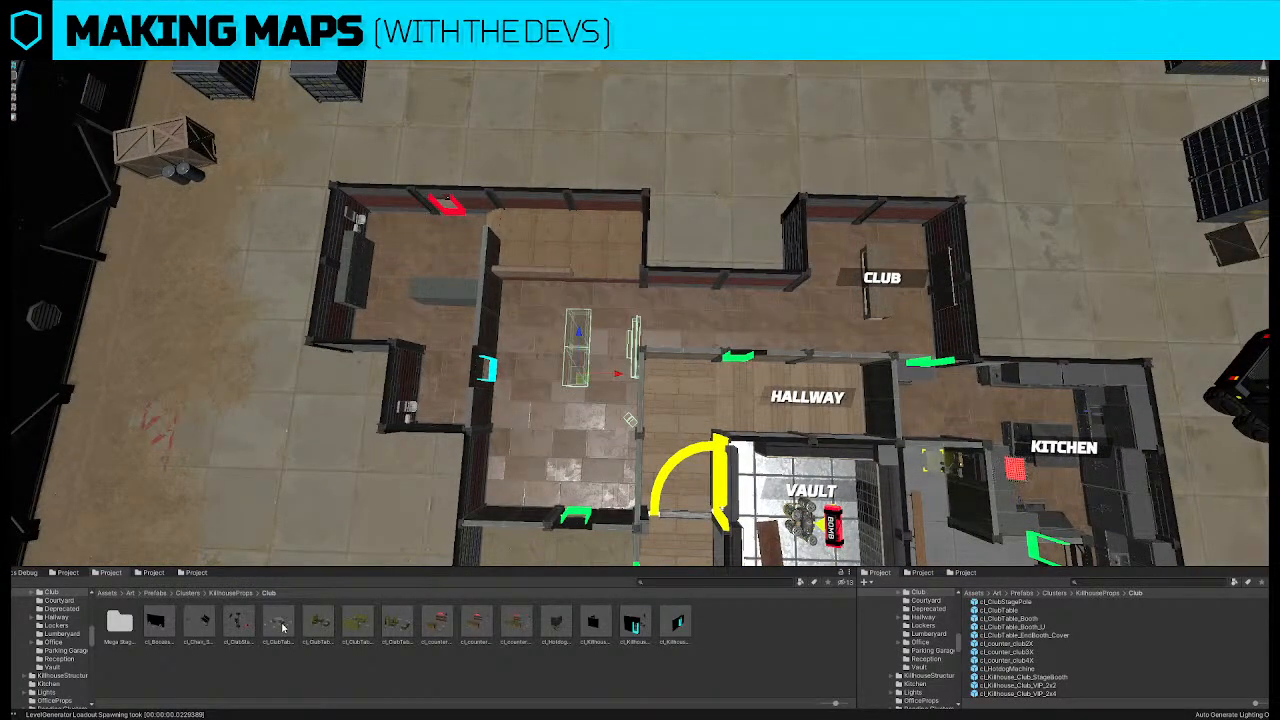
# Place a round cl_ClubTable with chairs in the large room off the Club and spread duplicates across its floor
pyautogui.moveTo(280, 620); pyautogui.dragTo(557, 317)
pyautogui.hotkey('ctrl', 'd')
pyautogui.scroll(-3, 676, 422)
pyautogui.hotkey('ctrl', 'd')
# Search the assets for "couch" and replace the table near the cyan doorway with a corner couch set beside the raised stage
pyautogui.click(655, 582)
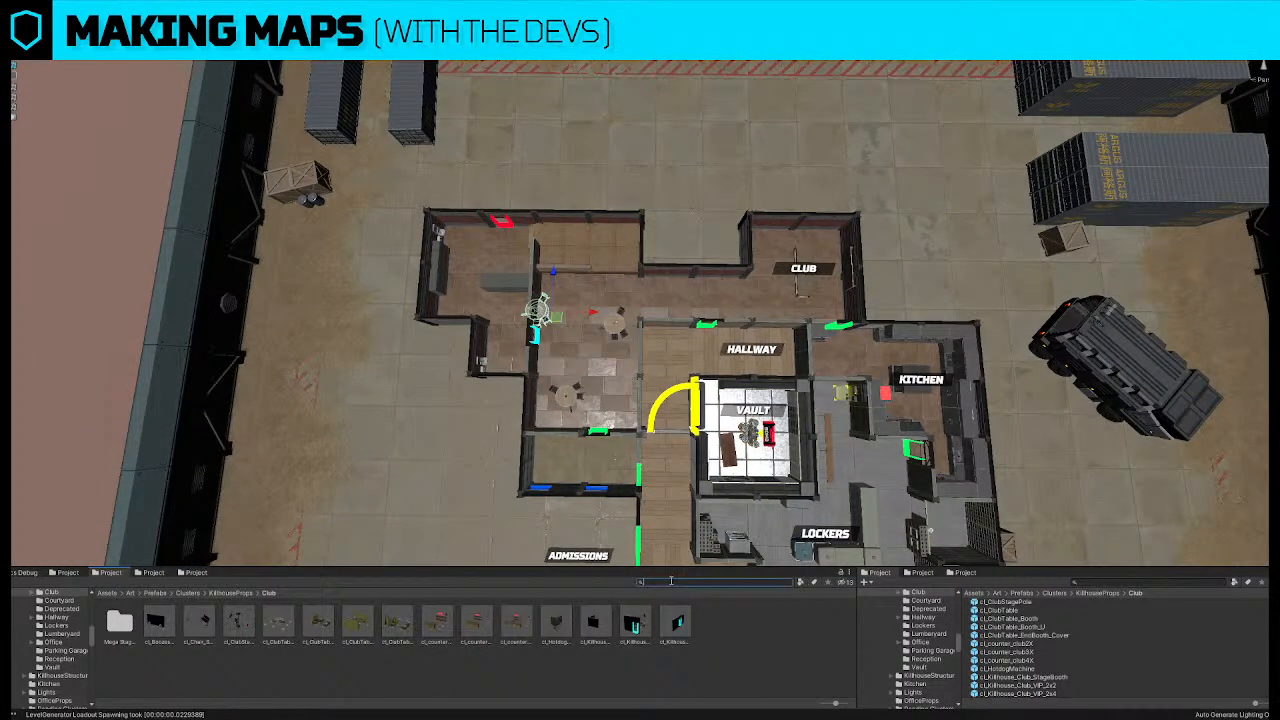
pyautogui.write('couch')
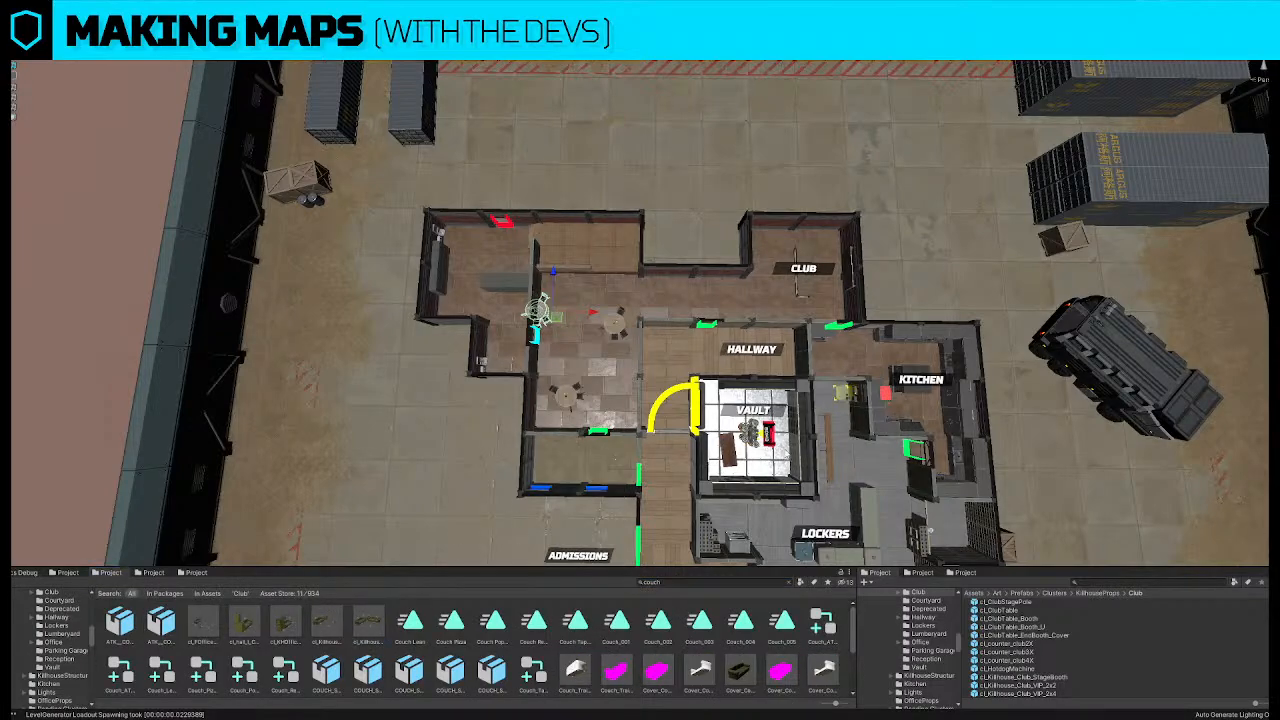
pyautogui.press('Delete')
pyautogui.hotkey('ctrl', 'v')
pyautogui.press('e')
pyautogui.moveTo(588, 296); pyautogui.dragTo(662, 326)
pyautogui.press('w')
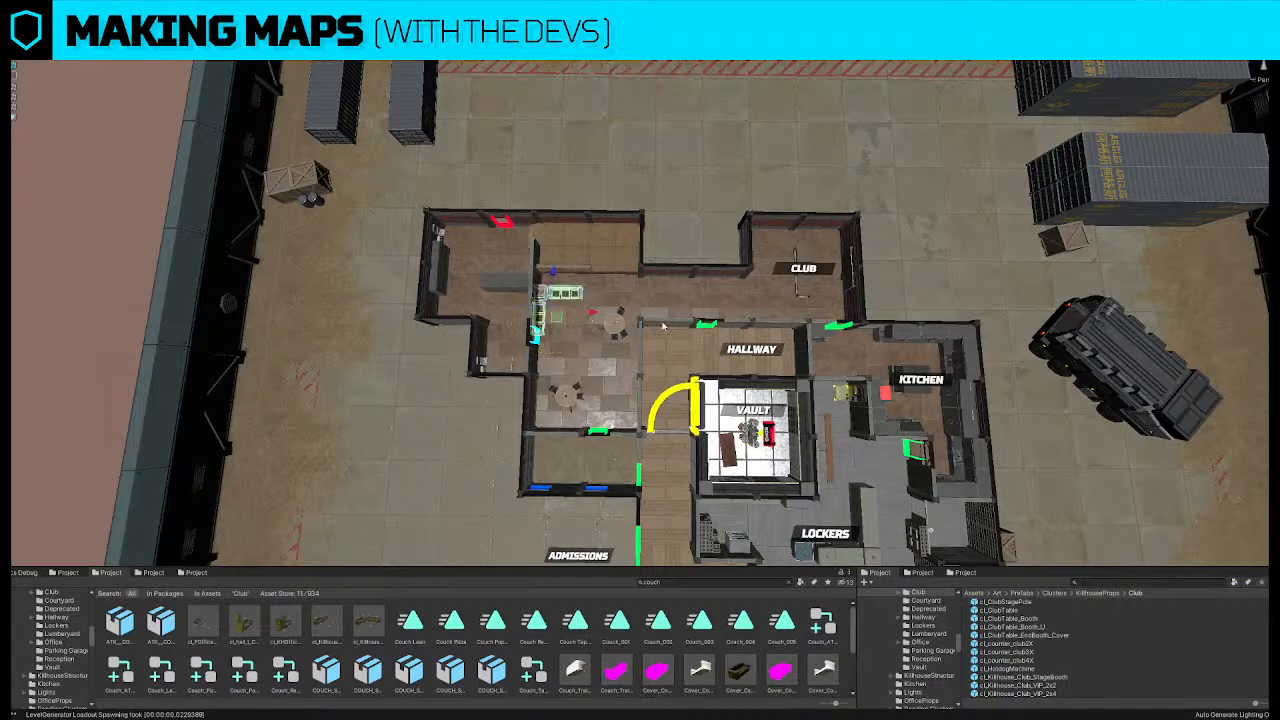
pyautogui.moveTo(558, 318); pyautogui.dragTo(561, 309)
pyautogui.press('f')
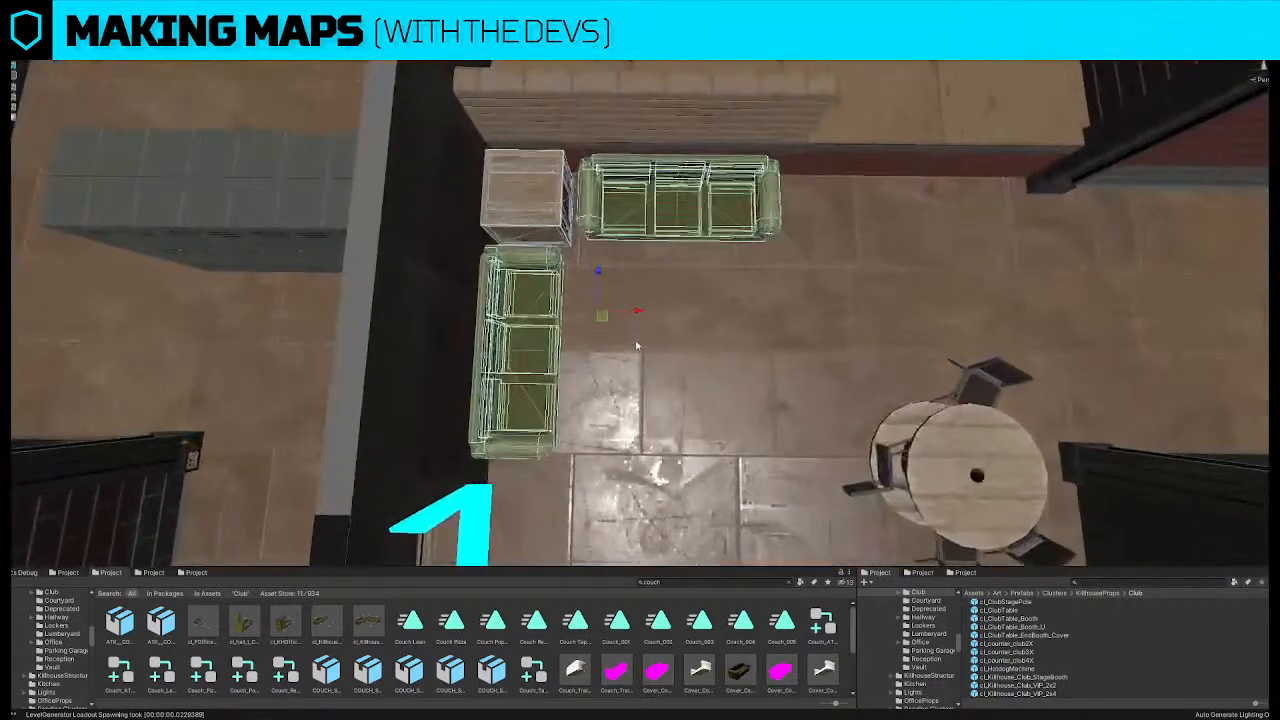
pyautogui.keyDown('alt'); pyautogui.moveTo(637, 345); pyautogui.dragTo(410, 150); pyautogui.keyUp('alt')
pyautogui.moveTo(840, 165); pyautogui.dragTo(846, 450, button='right')
# Add a straight couch with a side crate, rotate it and set it against the outer wall of the passage to the Club
pyautogui.hotkey('ctrl', 'd')
pyautogui.moveTo(565, 238); pyautogui.dragTo(617, 318)
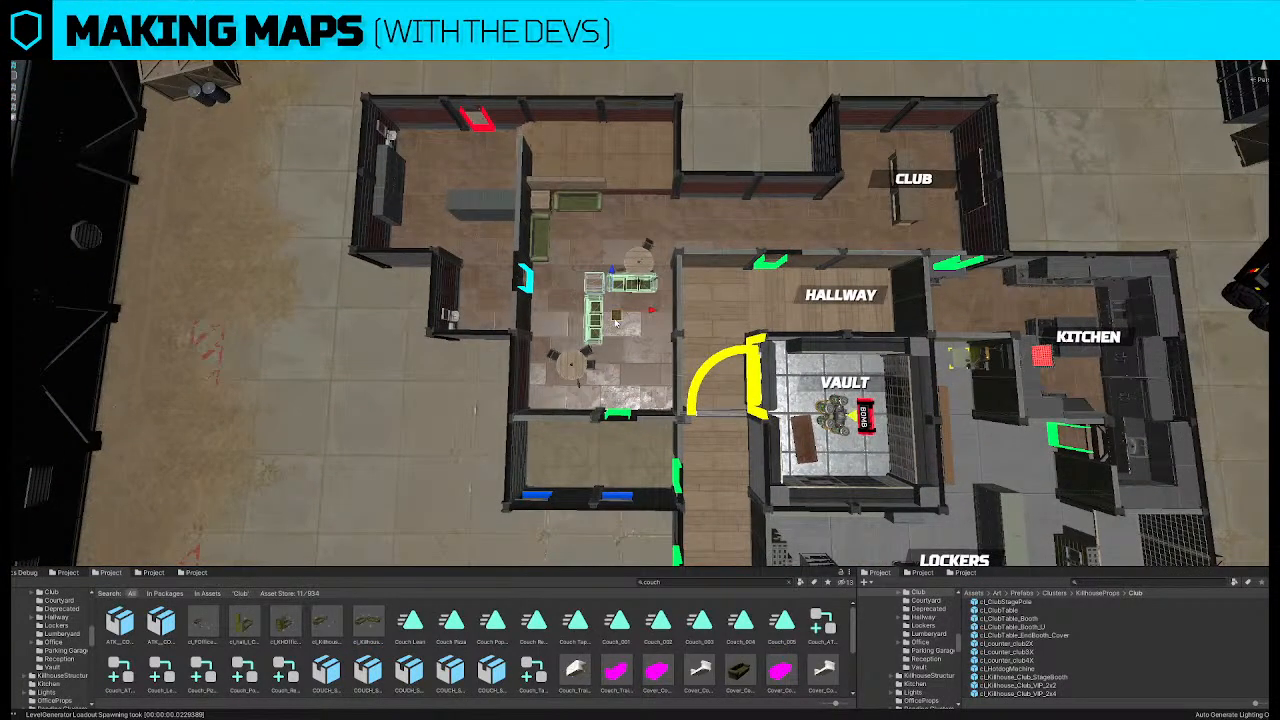
pyautogui.moveTo(314, 626); pyautogui.dragTo(645, 434)
pyautogui.press('Escape')
pyautogui.press('Delete')
pyautogui.click(601, 302)
pyautogui.press('e')
pyautogui.moveTo(641, 342); pyautogui.dragTo(523, 386)
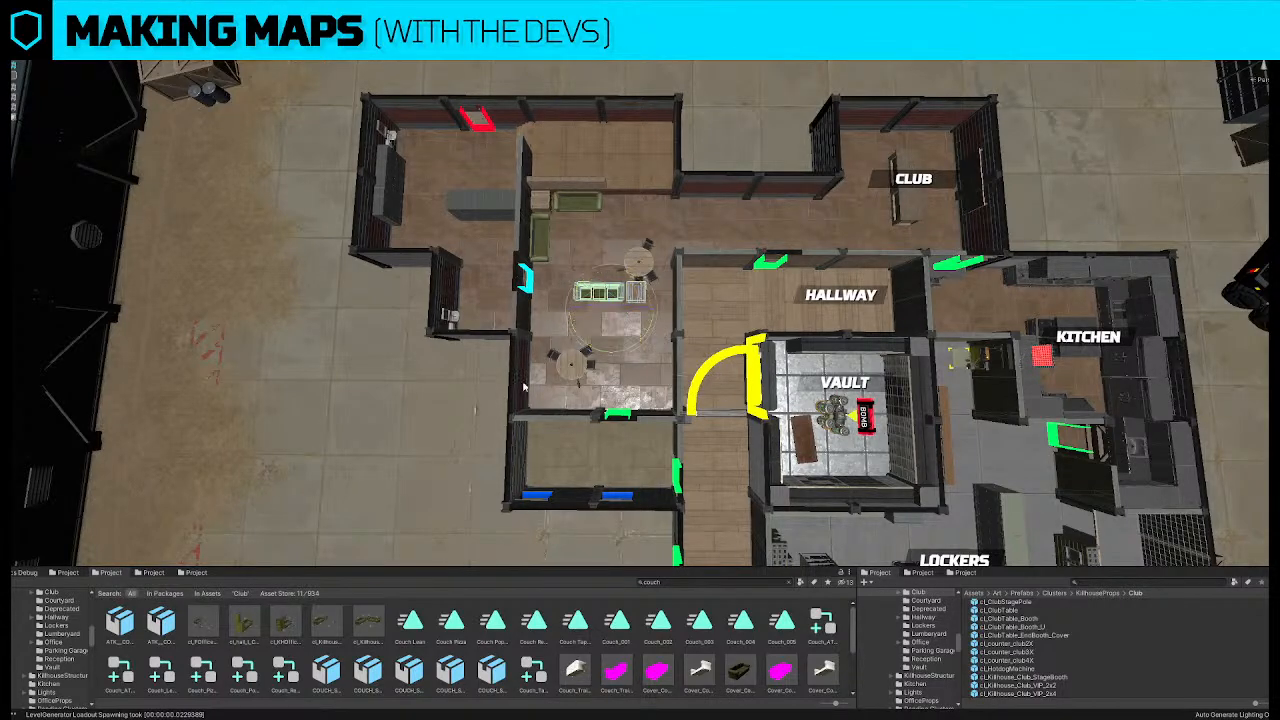
pyautogui.press('w')
pyautogui.moveTo(613, 319); pyautogui.dragTo(780, 293)
# Duplicate the straight couch and move the copy into the Club, turned to line its side wall
pyautogui.hotkey('ctrl', 'd')
pyautogui.press('e')
pyautogui.hotkey('ctrl', 'z')
pyautogui.press('w')
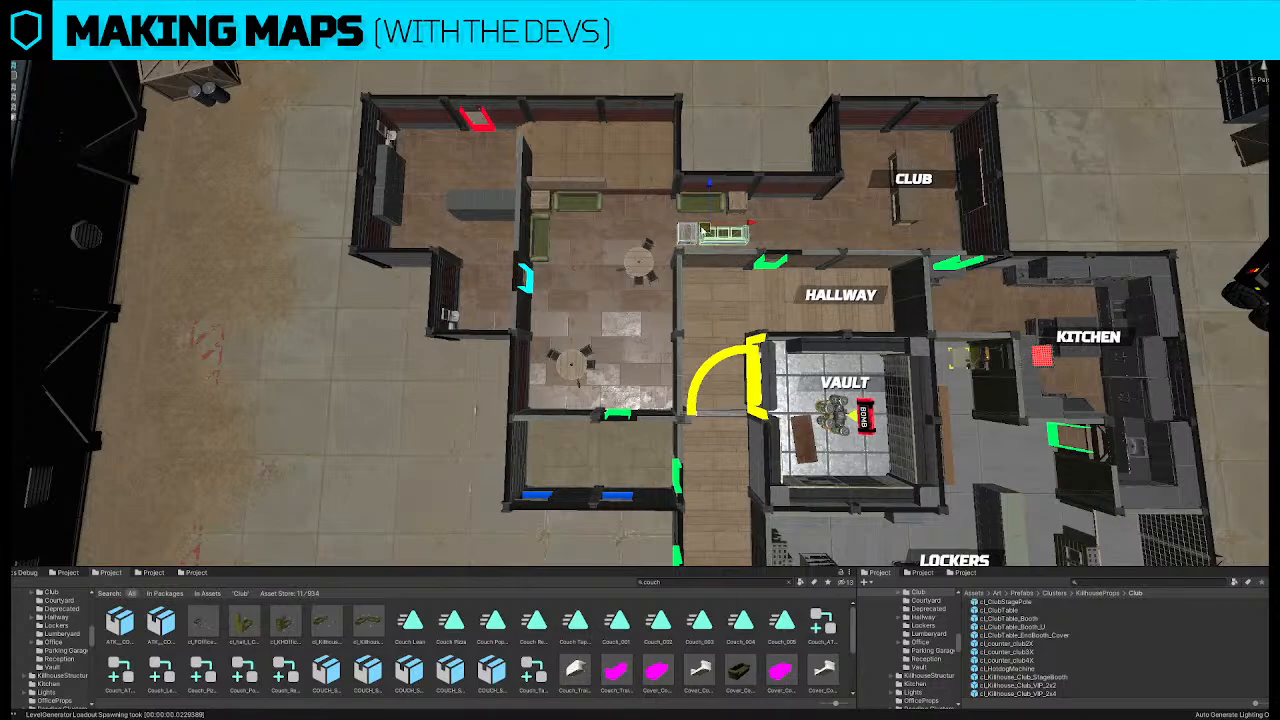
pyautogui.moveTo(697, 210); pyautogui.dragTo(850, 251)
pyautogui.press('f')
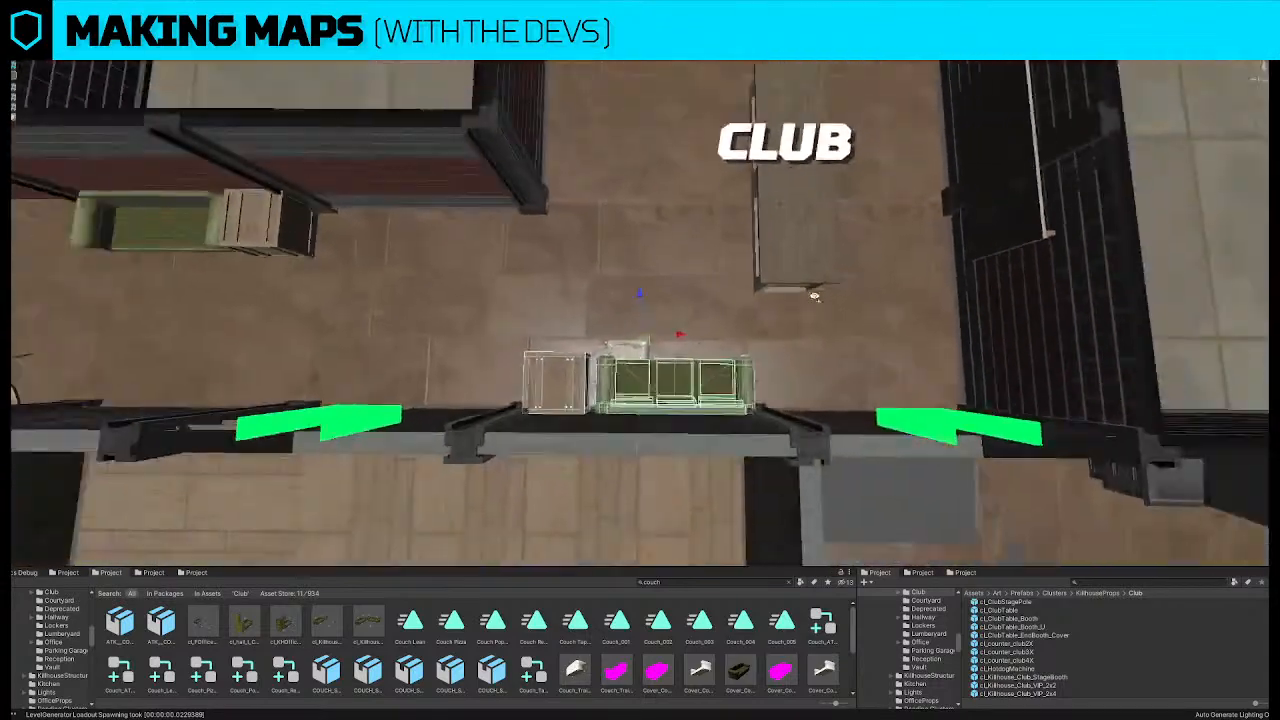
pyautogui.scroll(-10, 814, 297)
pyautogui.scroll(-3, 814, 297)
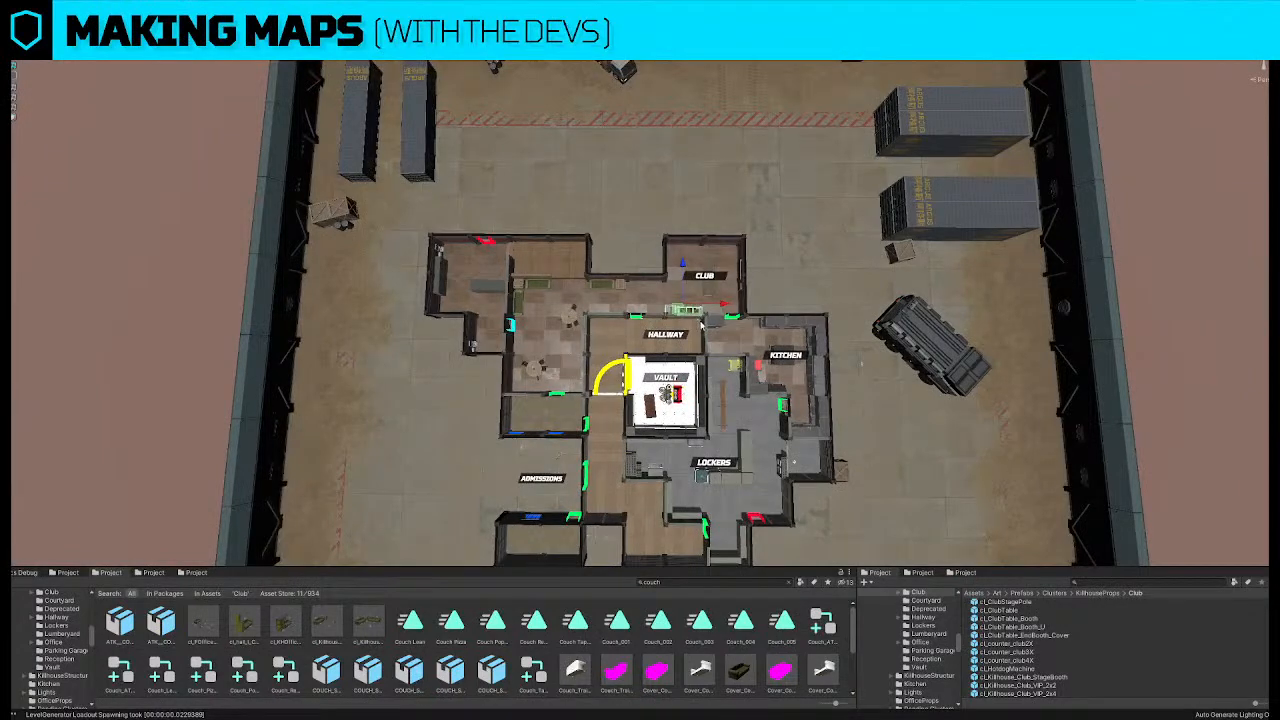
pyautogui.moveTo(702, 325); pyautogui.dragTo(677, 272)
pyautogui.scroll(-2, 762, 275)
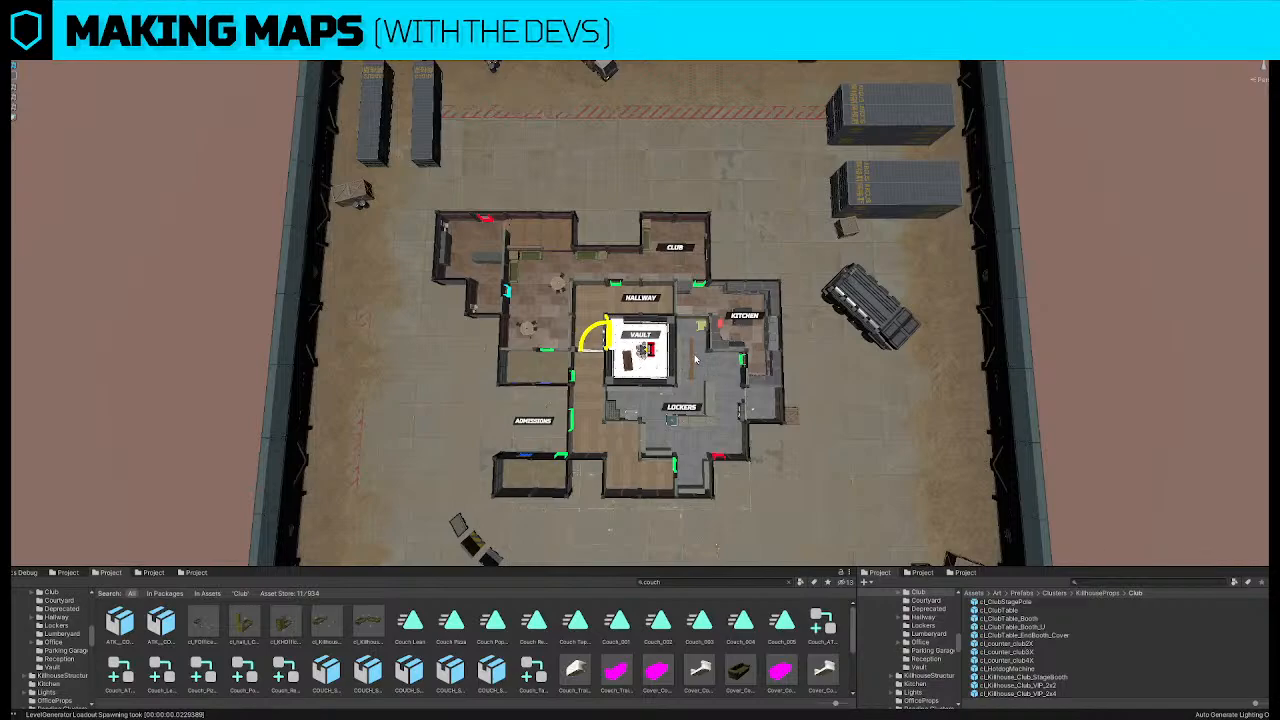
# Move the Kitchen room label toward the Hallway so it clears the kitchen island
pyautogui.moveTo(722, 351); pyautogui.dragTo(724, 352, button='right')
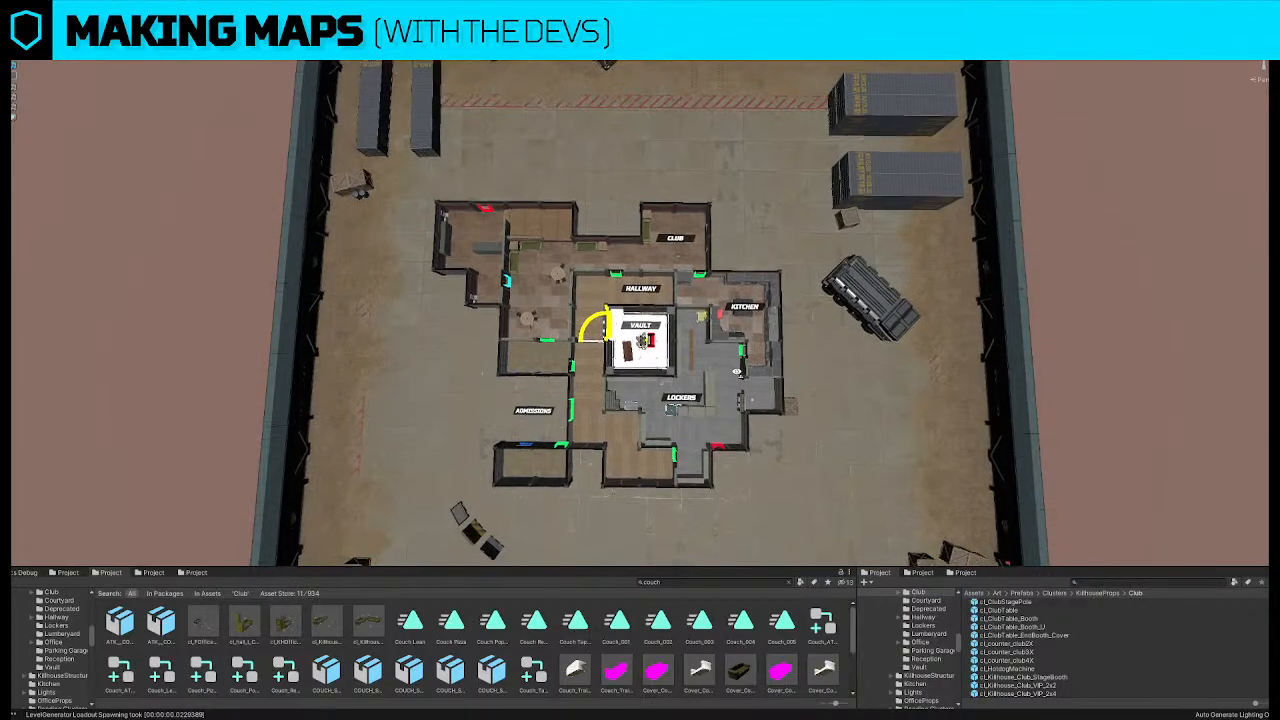
pyautogui.scroll(4, 730, 362)
pyautogui.scroll(3, 735, 360)
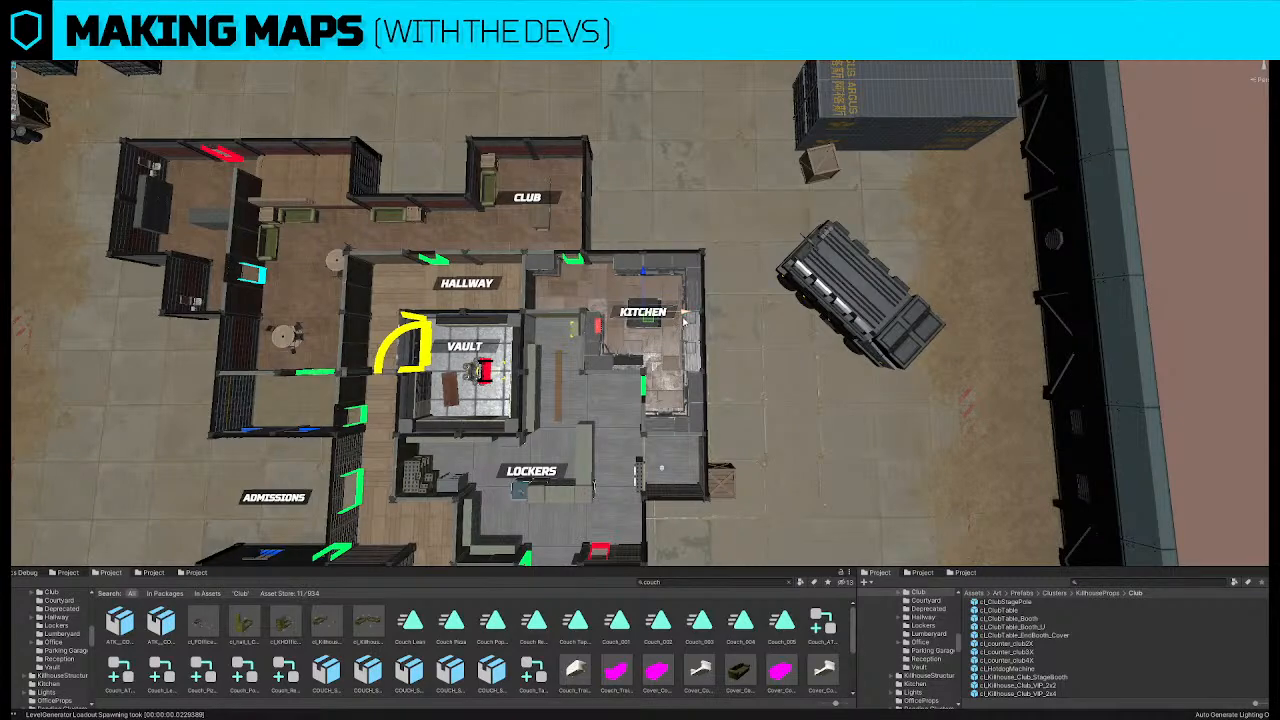
pyautogui.moveTo(689, 314); pyautogui.dragTo(591, 256)
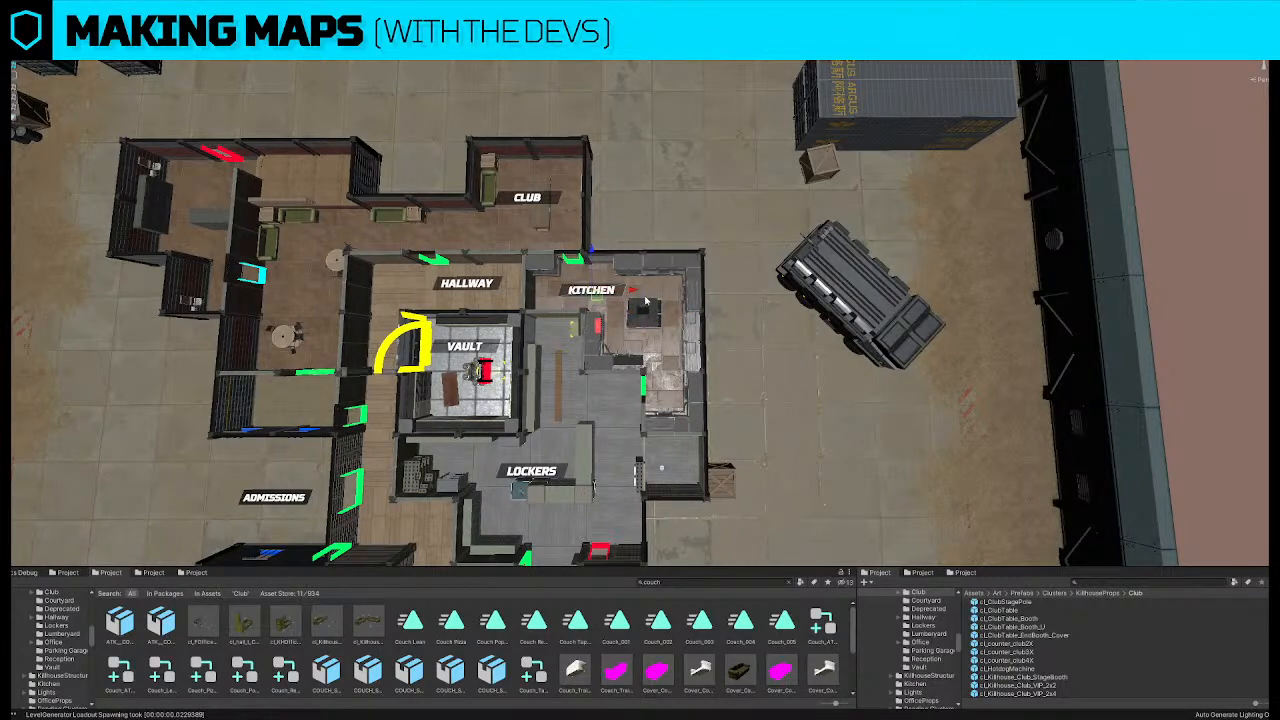
pyautogui.scroll(-2, 632, 292)
pyautogui.scroll(-2, 632, 292)
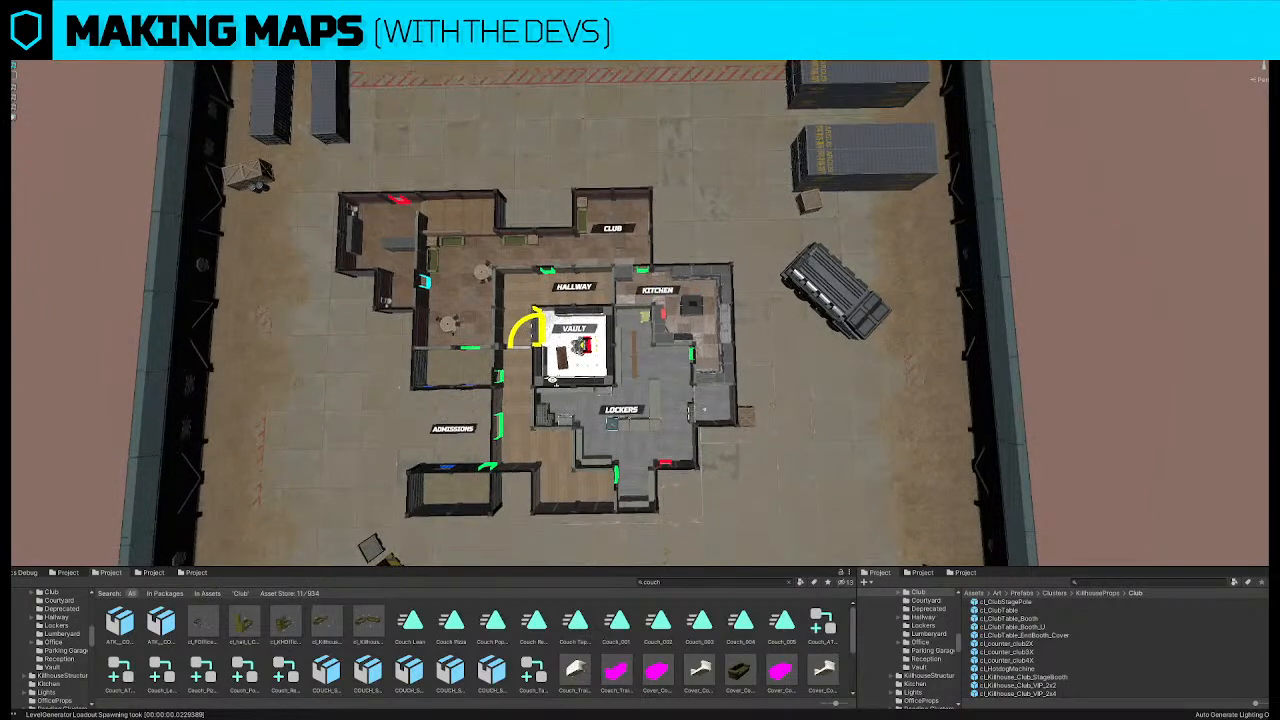
# Rotate and move the cinder block stack out of Lockers into the wooden hallway, and duplicate it beside the green Admissions doorway
pyautogui.scroll(4, 560, 382)
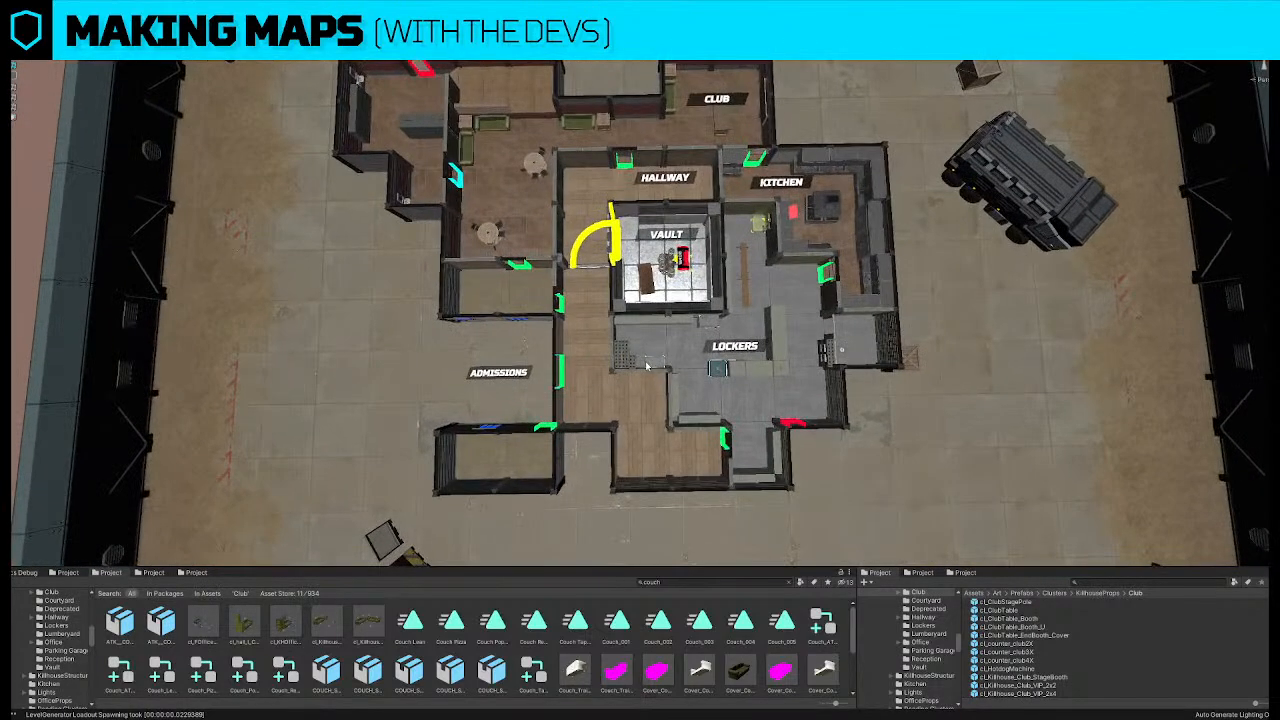
pyautogui.click(628, 366)
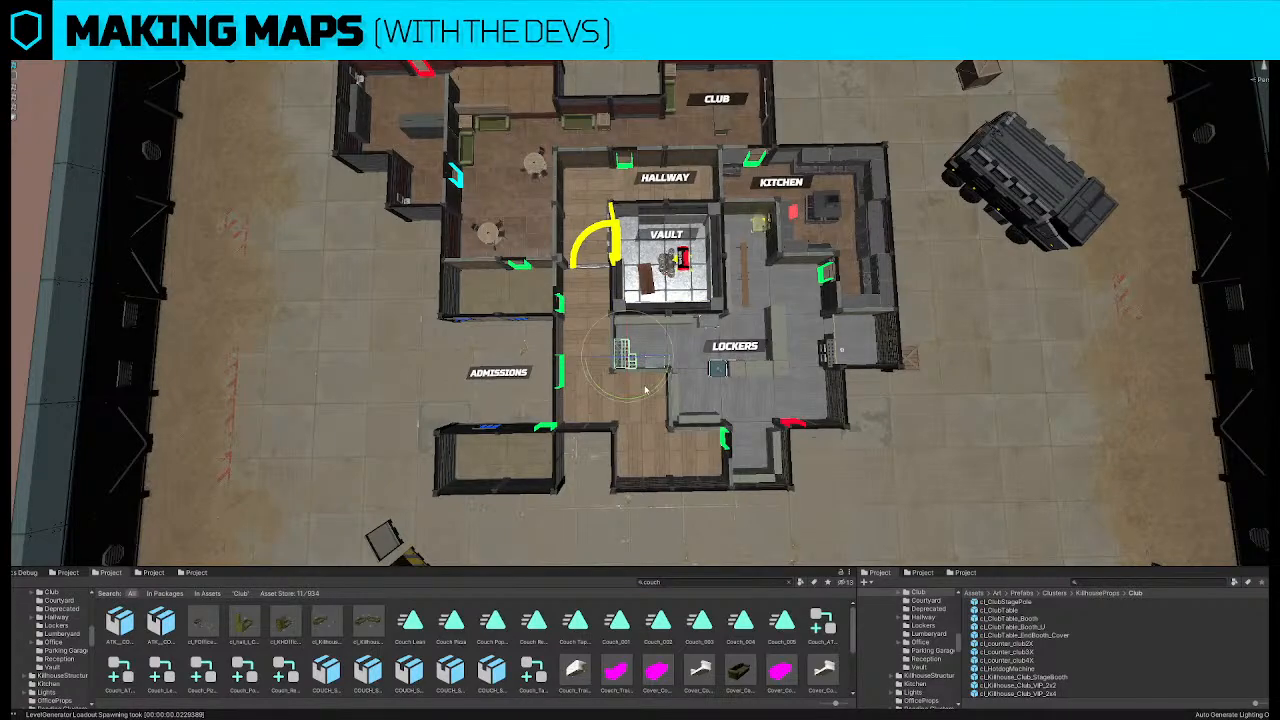
pyautogui.moveTo(634, 352); pyautogui.dragTo(671, 380)
pyautogui.press('f')
pyautogui.moveTo(671, 380); pyautogui.dragTo(680, 371, button='right')
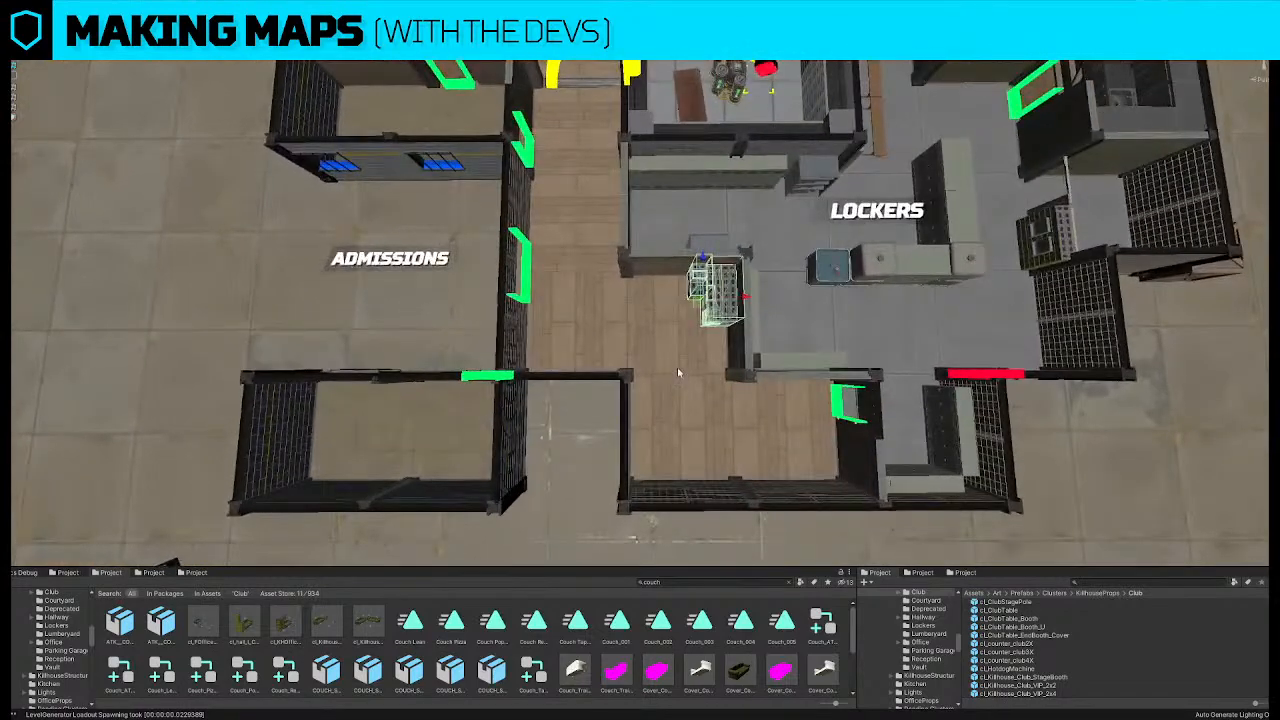
pyautogui.hotkey('ctrl', 'd')
pyautogui.moveTo(704, 302); pyautogui.dragTo(552, 287)
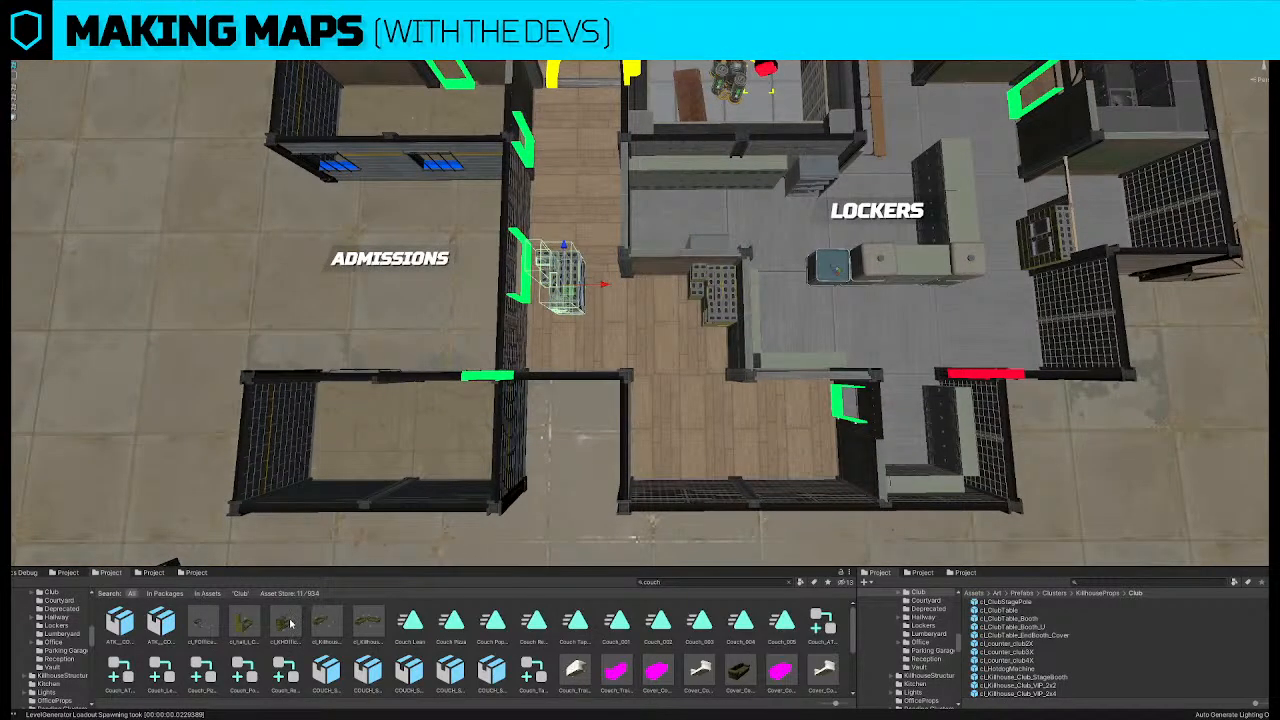
pyautogui.moveTo(672, 300); pyautogui.dragTo(683, 251, button='right')
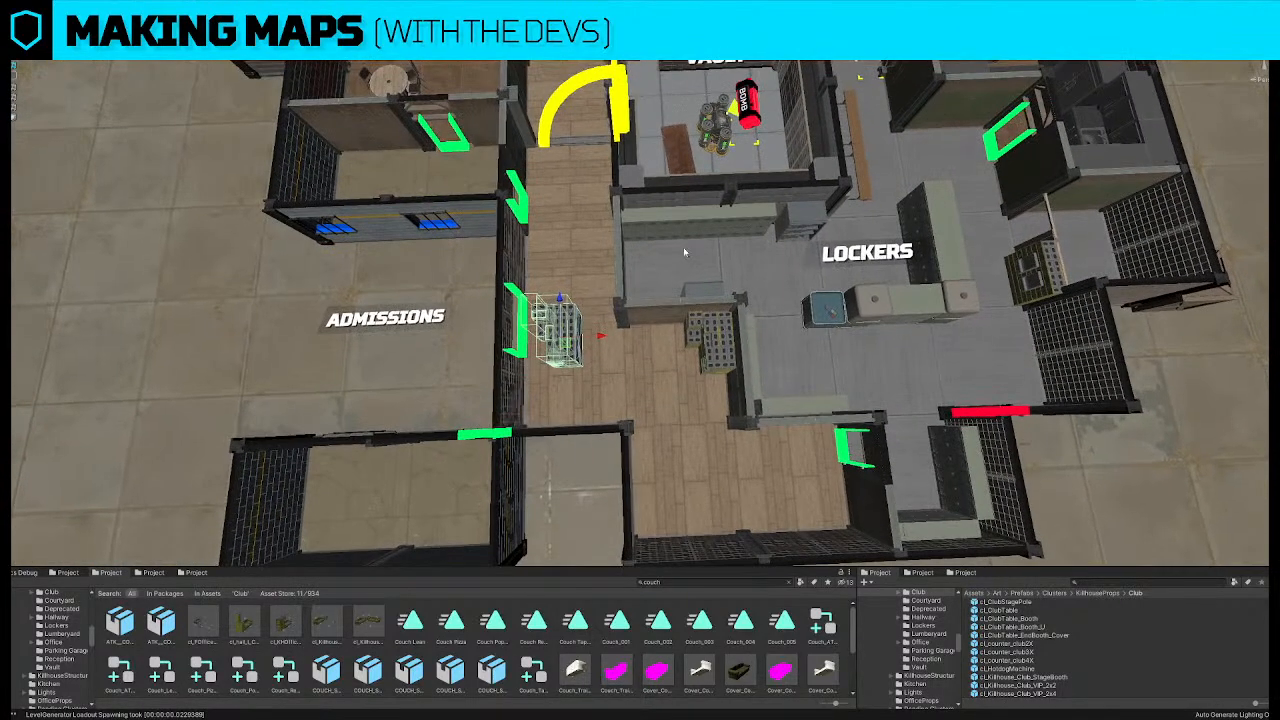
# Search the project assets for "cl hall" props
pyautogui.click(696, 583)
pyautogui.write('d ghai')
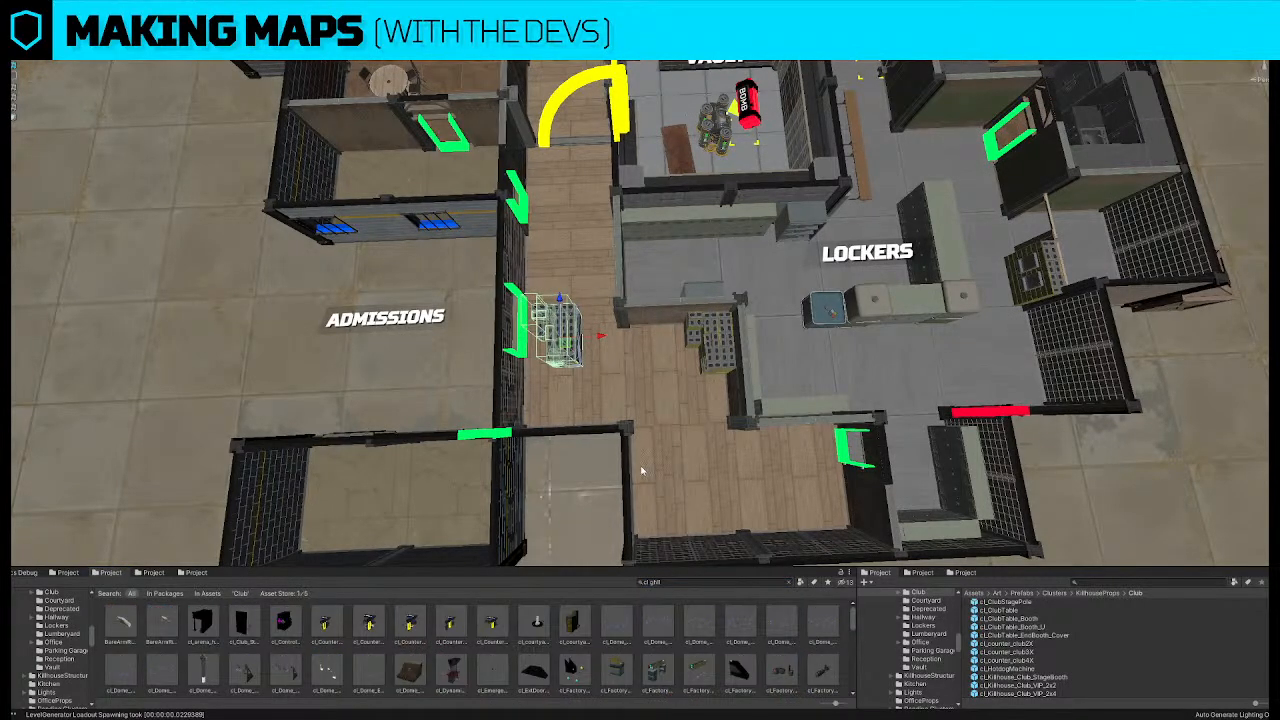
pyautogui.write('ill')
pyautogui.click(665, 582)
pyautogui.click(665, 582)
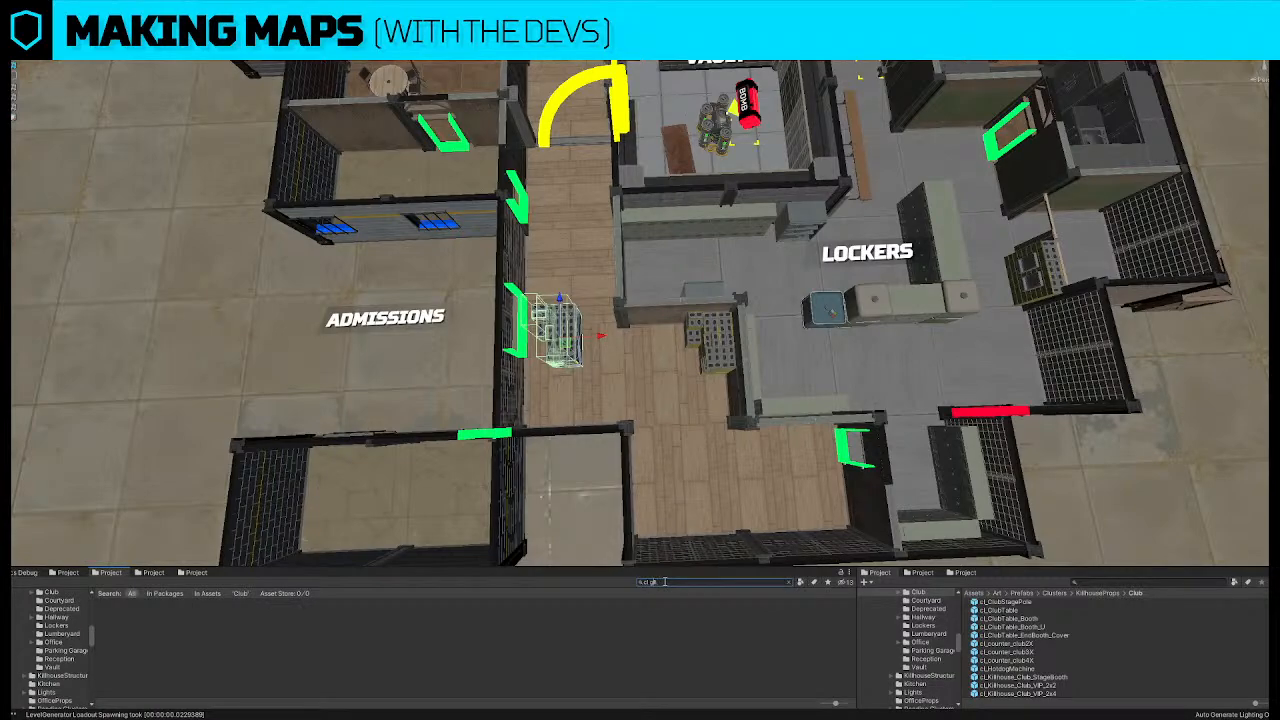
pyautogui.press('BackSpace')
pyautogui.press('BackSpace')
pyautogui.write('hall')
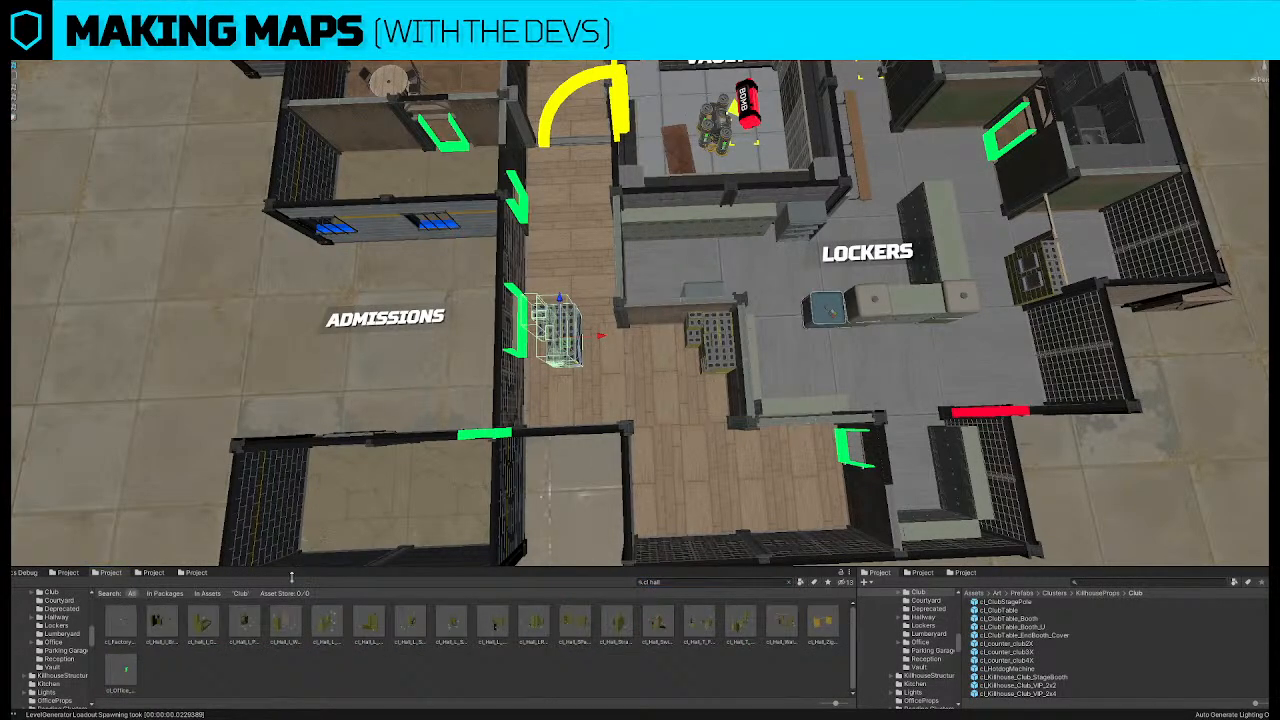
pyautogui.scroll(-5, 640, 312)
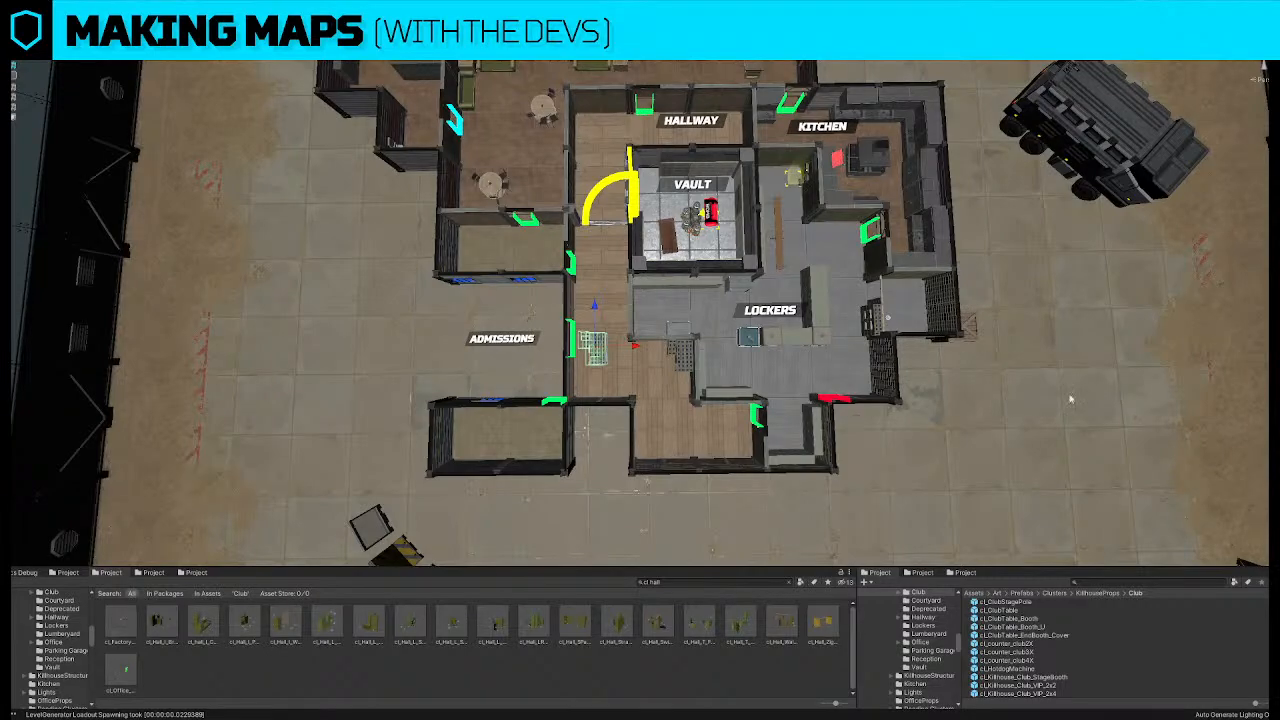
pyautogui.moveTo(662, 313); pyautogui.dragTo(659, 327, button='right')
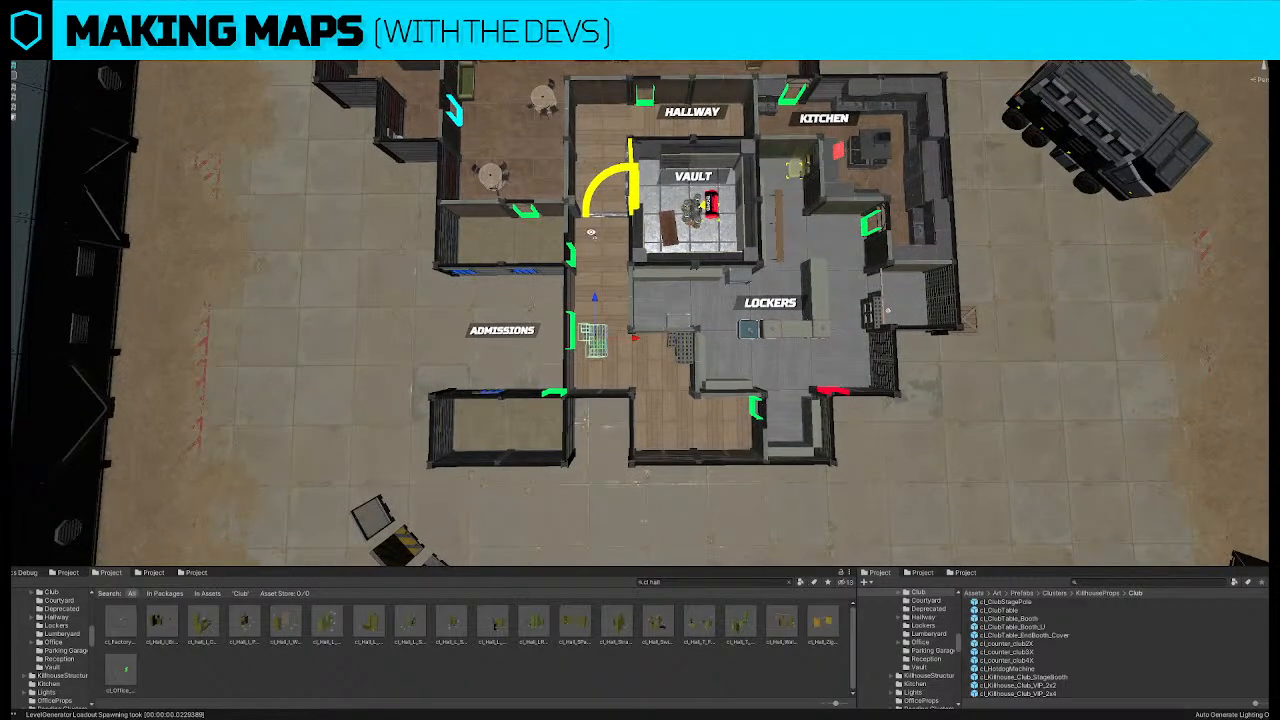
pyautogui.moveTo(589, 205); pyautogui.dragTo(589, 234, button='middle')
pyautogui.keyDown('alt'); pyautogui.moveTo(637, 180); pyautogui.dragTo(637, 190); pyautogui.keyUp('alt')
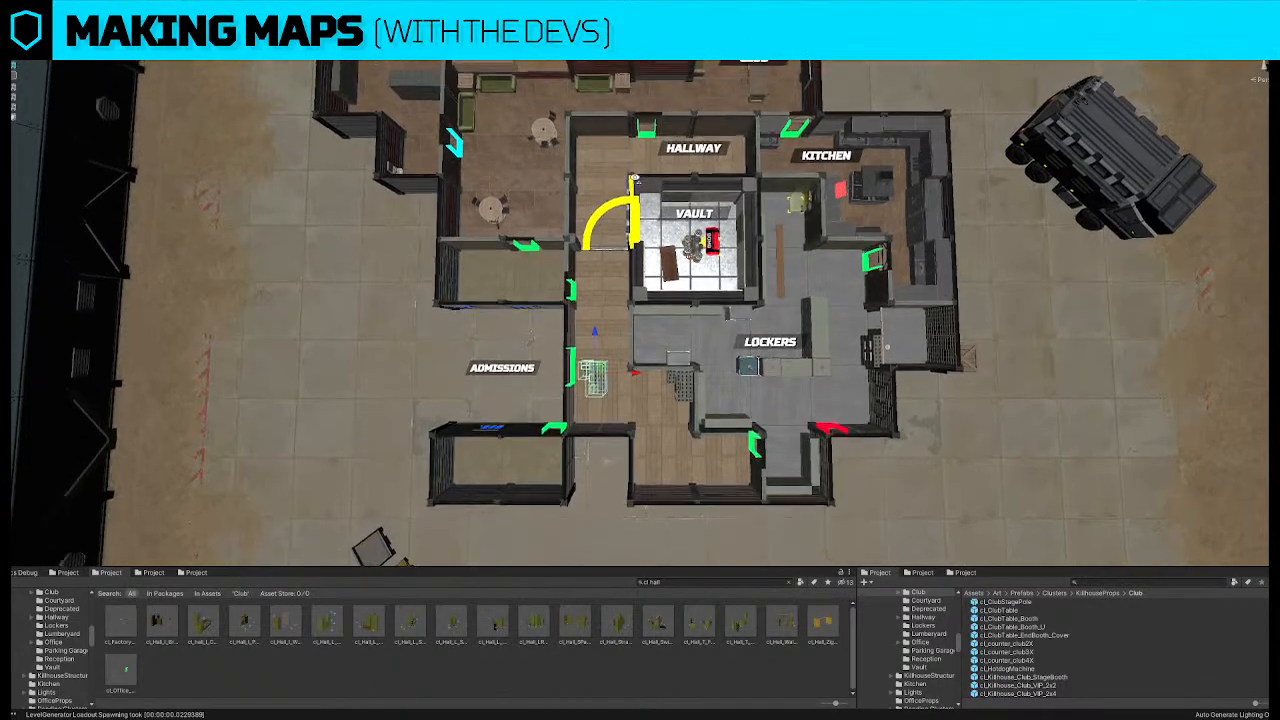
pyautogui.moveTo(637, 190)
pyautogui.mouseDown(button='middle')
pyautogui.moveTo(637, 278)
pyautogui.moveTo(636, 190)
pyautogui.mouseUp(button='middle')
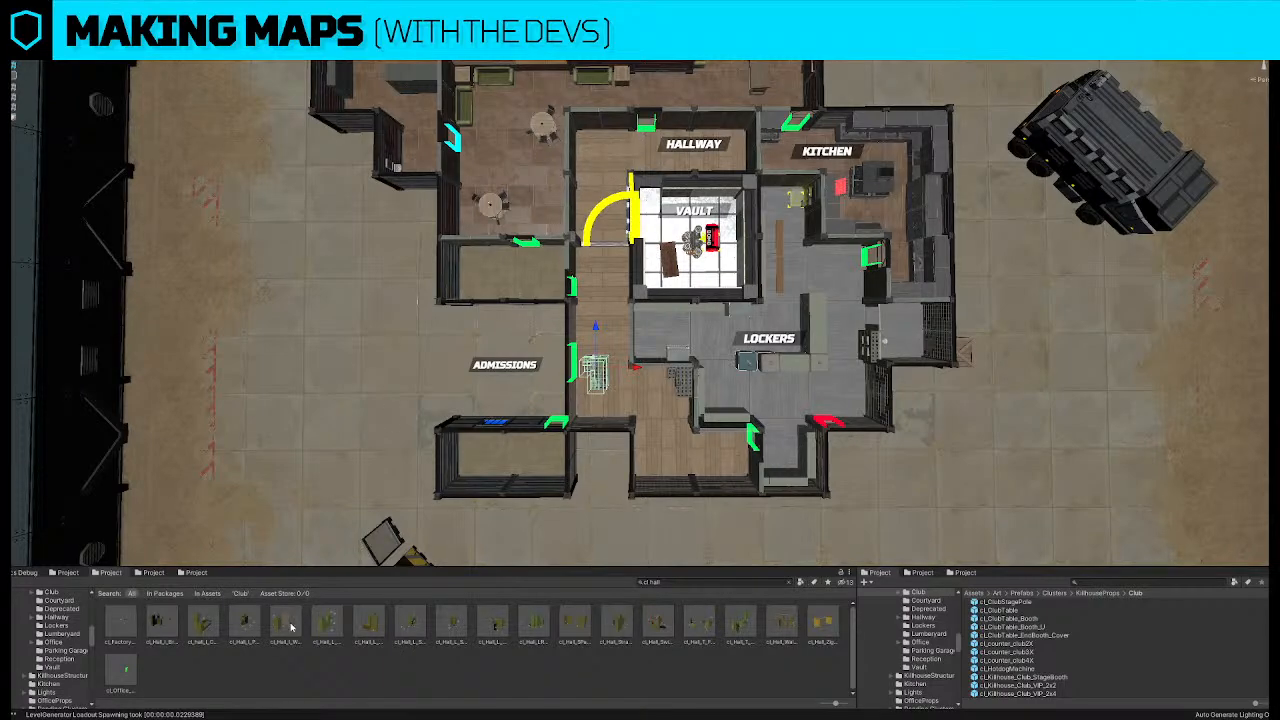
pyautogui.click(763, 467)
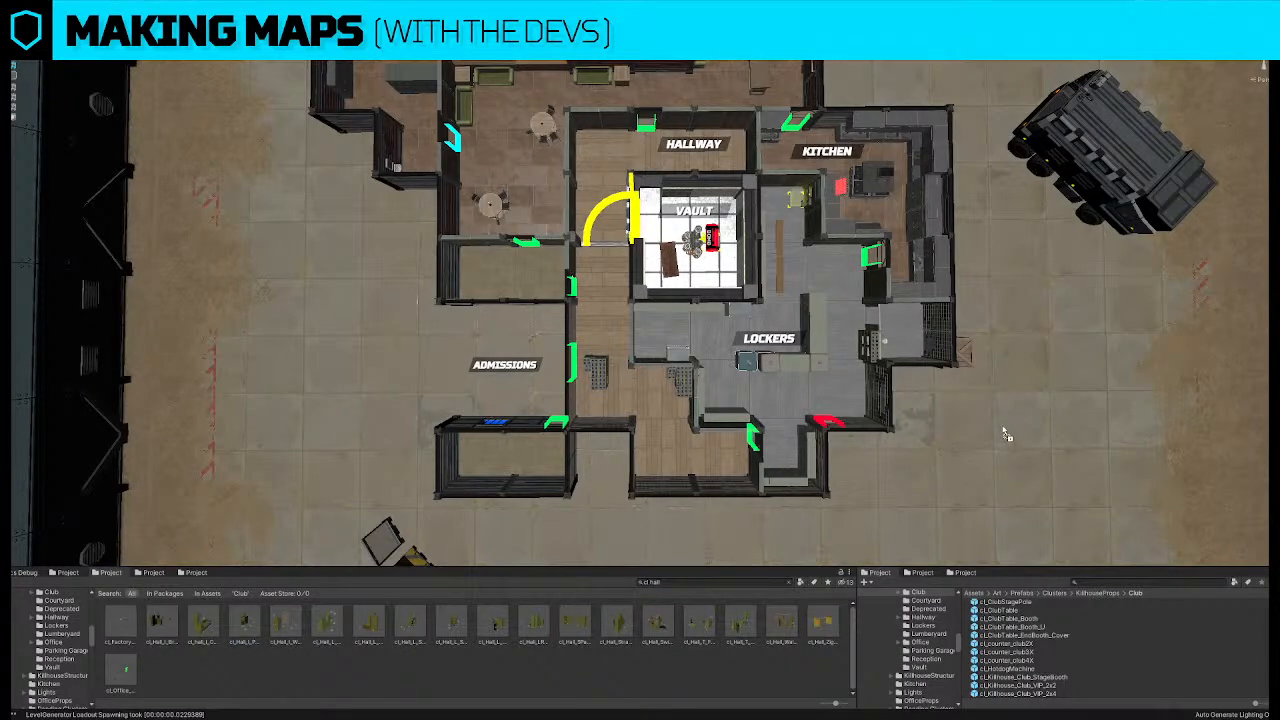
pyautogui.click(594, 371)
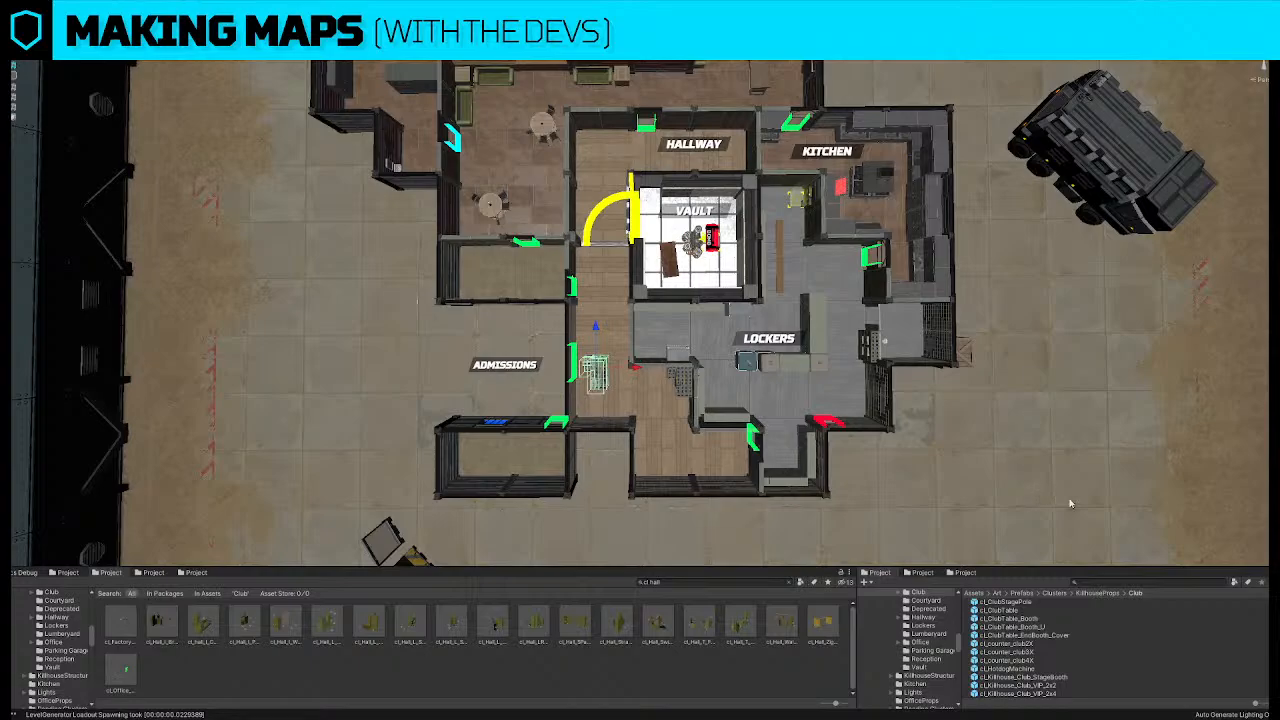
# Move the duplicated cinder block stack up the hallway to the Vault door and rotate it next to the door frame
pyautogui.moveTo(596, 371); pyautogui.dragTo(598, 165)
pyautogui.press('f')
pyautogui.moveTo(590, 390); pyautogui.dragTo(586, 293, button='middle')
pyautogui.press('e')
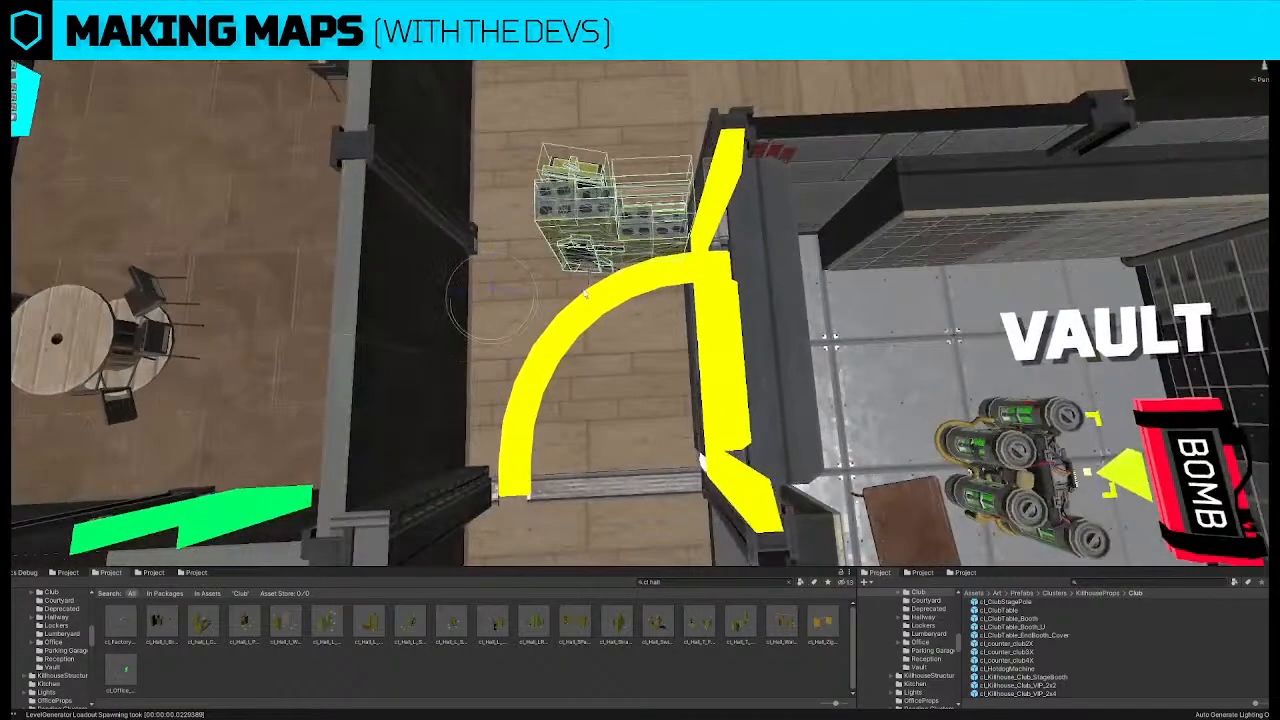
pyautogui.moveTo(522, 331); pyautogui.dragTo(718, 166)
pyautogui.press('w')
pyautogui.moveTo(504, 301); pyautogui.dragTo(997, 171)
pyautogui.keyDown('alt'); pyautogui.moveTo(845, 265); pyautogui.dragTo(820, 234); pyautogui.keyUp('alt')
# Turn the whole block stack around and place it against the hallway wall opposite the Vault, just outside the door swing
pyautogui.click(621, 241)
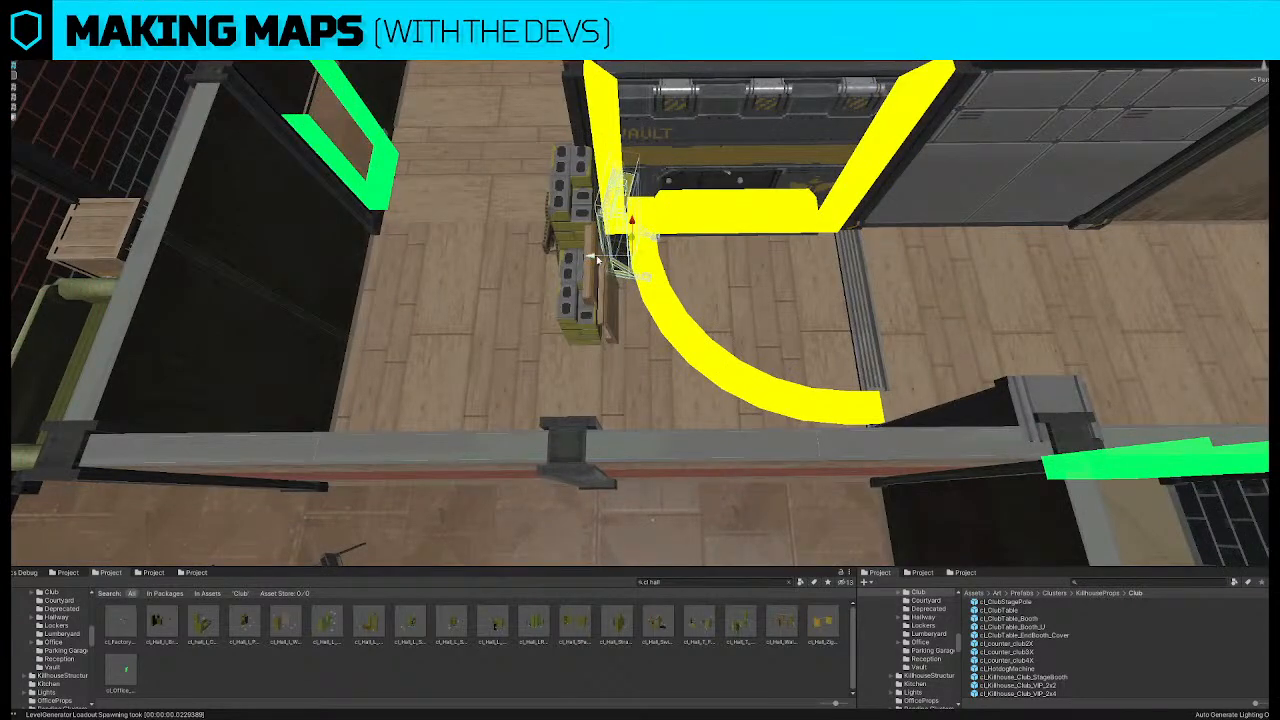
pyautogui.click(591, 315)
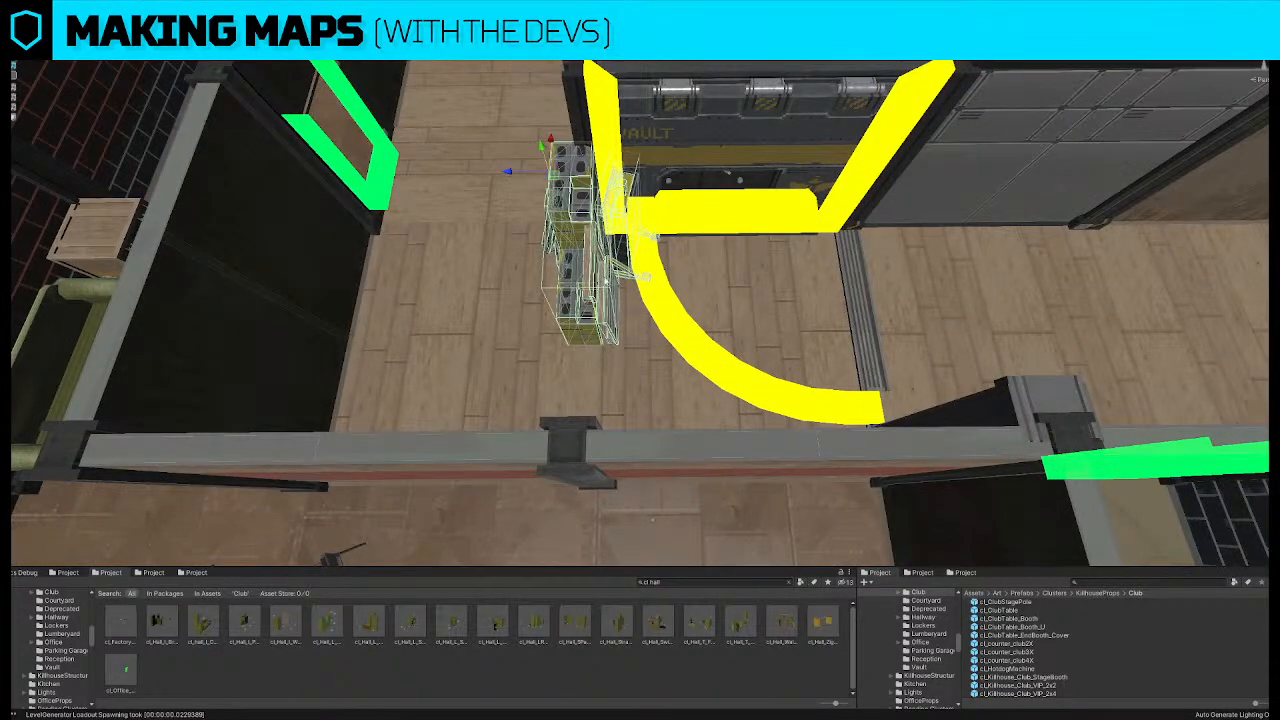
pyautogui.press('e')
pyautogui.moveTo(647, 301); pyautogui.dragTo(446, 437)
pyautogui.press('w')
pyautogui.moveTo(632, 328); pyautogui.dragTo(443, 437)
pyautogui.click(646, 241)
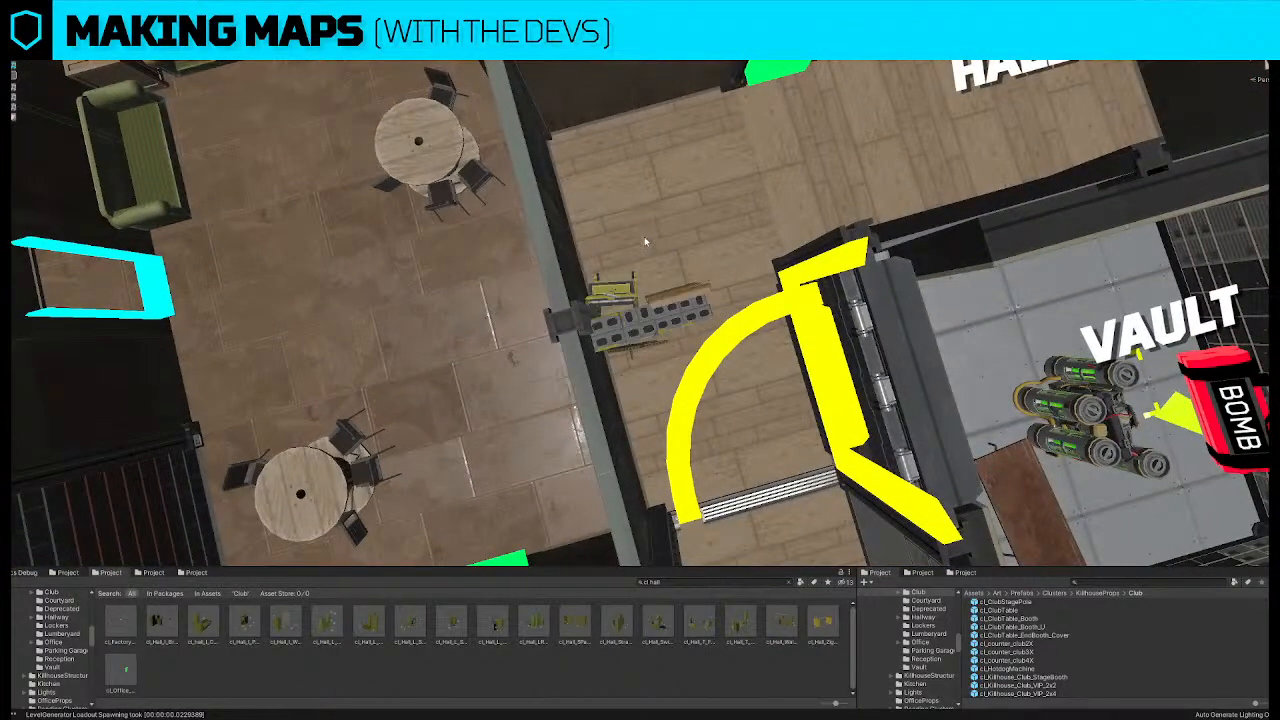
# Undo the last change to the cinder block stack and move it down the hallway between the two green Admissions doorways
pyautogui.hotkey('ctrl', 'z')
pyautogui.moveTo(646, 241); pyautogui.dragTo(646, 244)
pyautogui.scroll(-10, 660, 260)
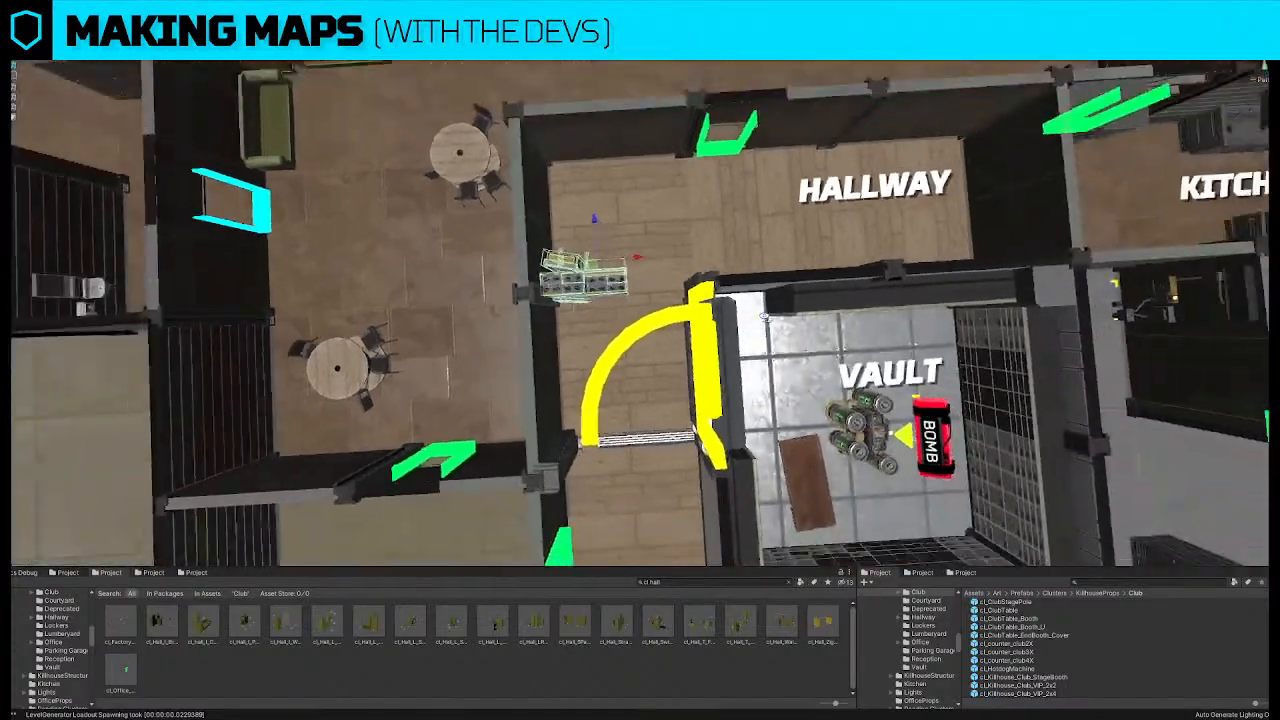
pyautogui.scroll(-4, 707, 316)
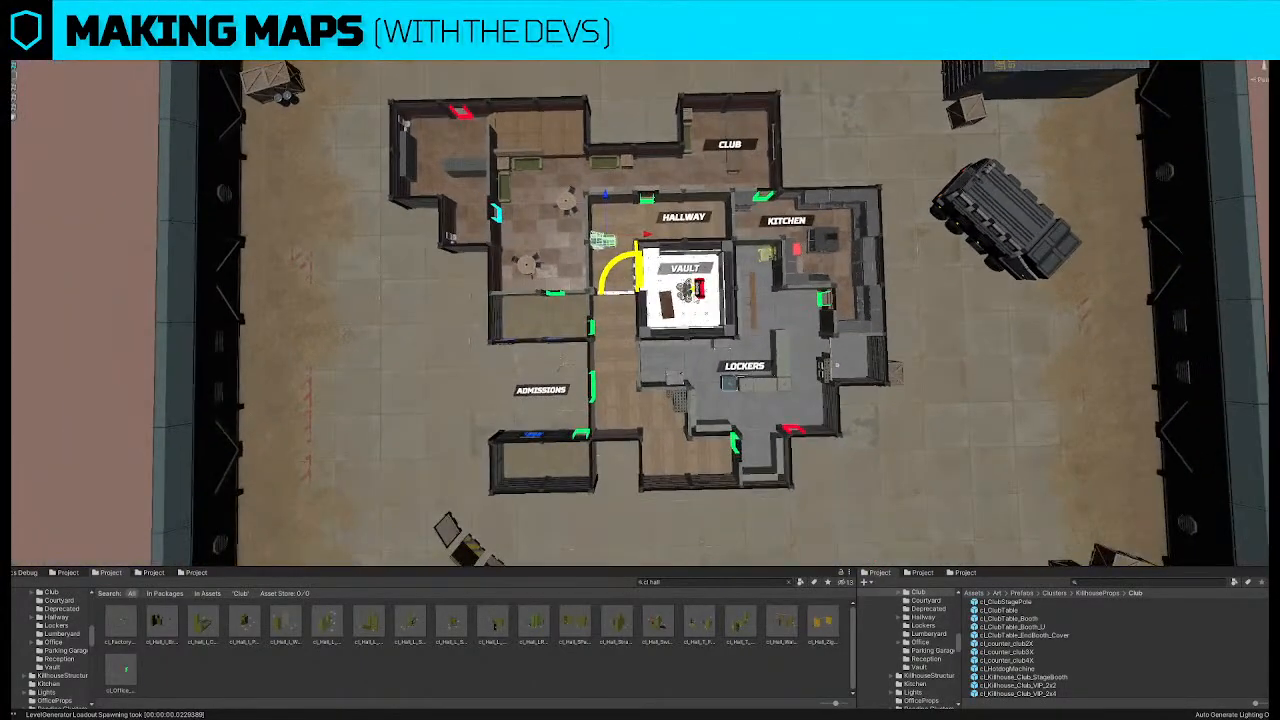
pyautogui.scroll(3, 707, 316)
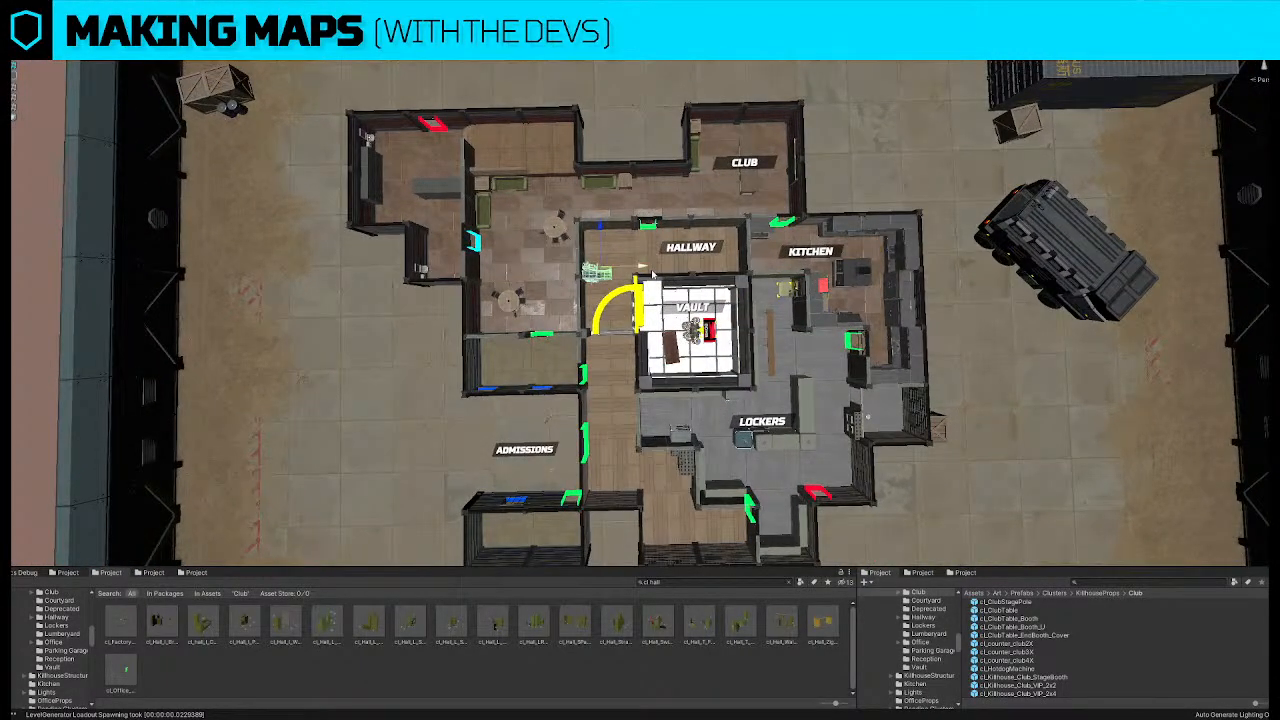
pyautogui.scroll(2, 647, 288)
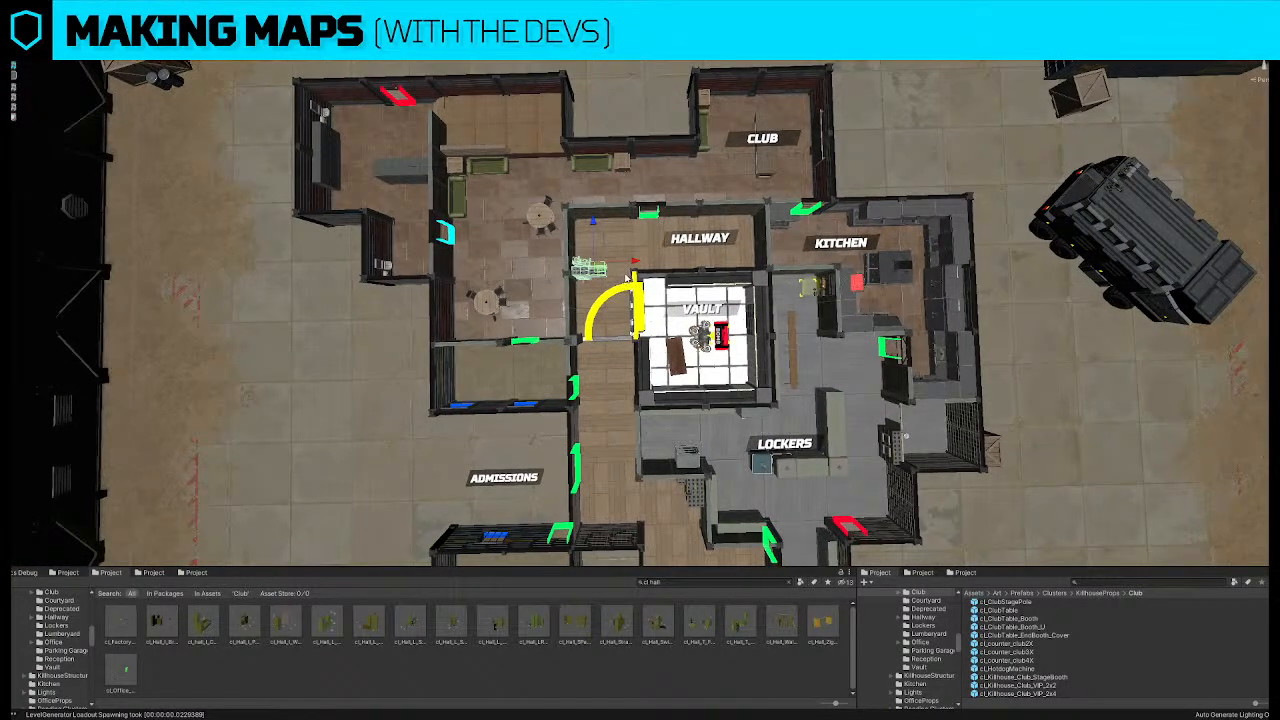
pyautogui.moveTo(631, 335); pyautogui.dragTo(632, 260, button='middle')
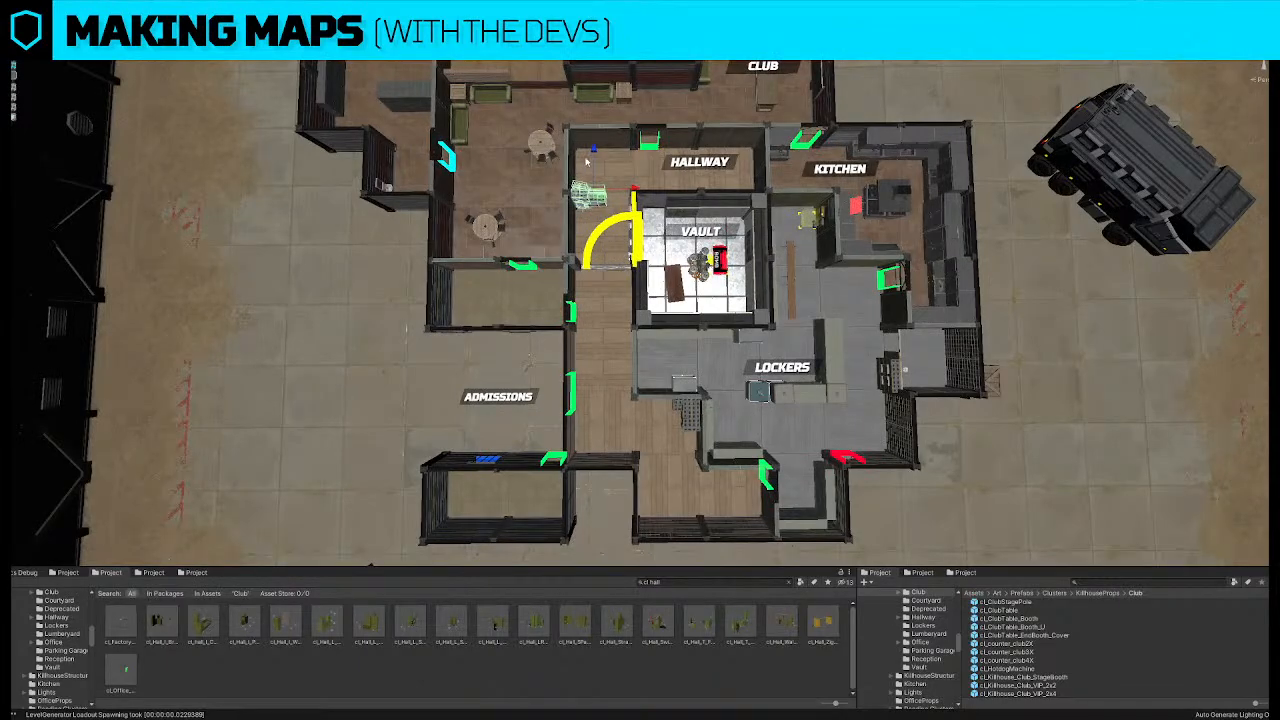
pyautogui.moveTo(587, 161); pyautogui.dragTo(594, 297)
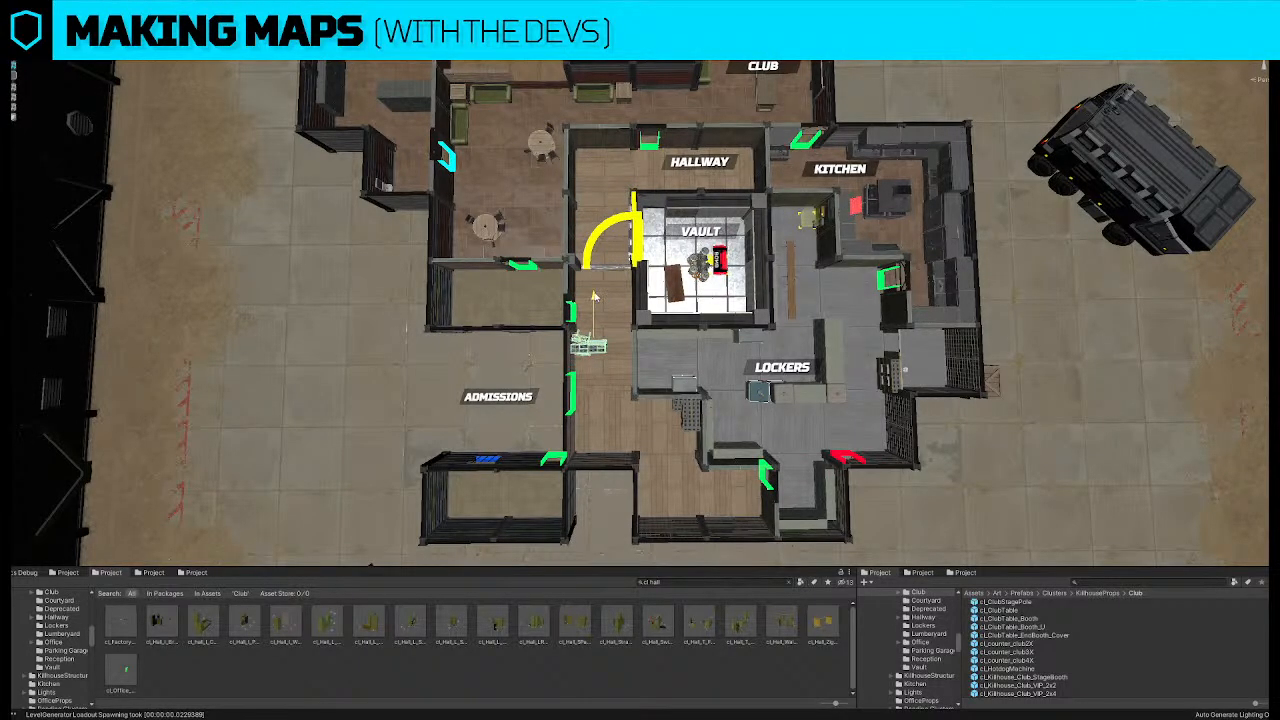
# Examine the block stack's new position in the hallway and the surrounding Admissions, Lockers and Vault layout
pyautogui.scroll(-4, 594, 297)
pyautogui.scroll(3, 594, 297)
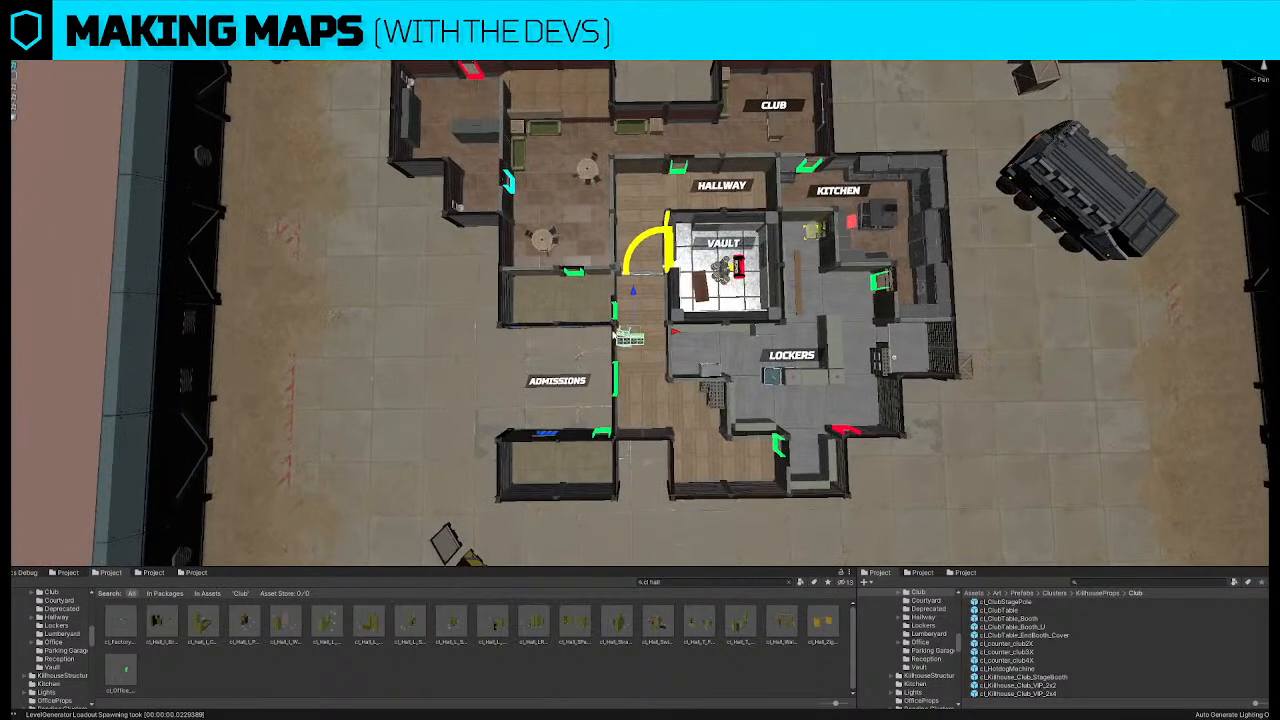
pyautogui.scroll(6, 634, 345)
pyautogui.keyDown('alt'); pyautogui.moveTo(656, 320); pyautogui.dragTo(634, 267); pyautogui.keyUp('alt')
pyautogui.scroll(-2, 634, 268)
pyautogui.moveTo(634, 268); pyautogui.dragTo(543, 269, button='middle')
pyautogui.scroll(-5, 543, 271)
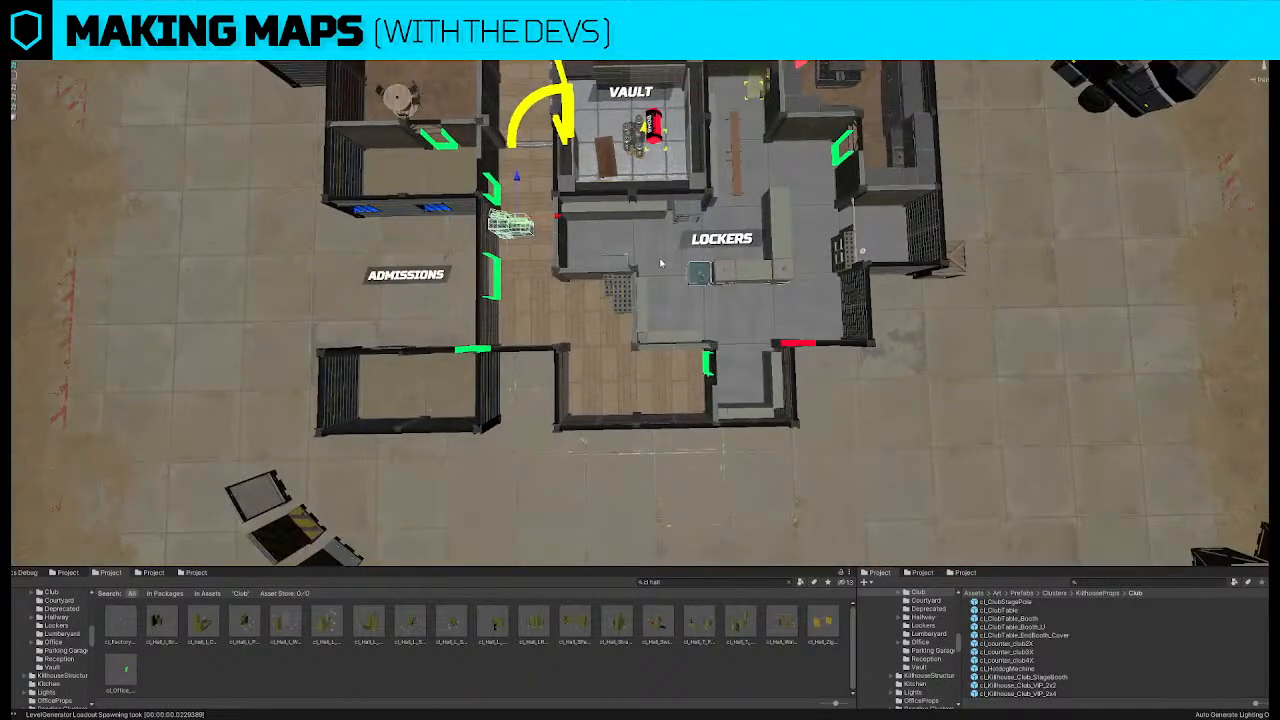
pyautogui.scroll(-1, 611, 251)
pyautogui.moveTo(562, 149); pyautogui.dragTo(612, 242, button='middle')
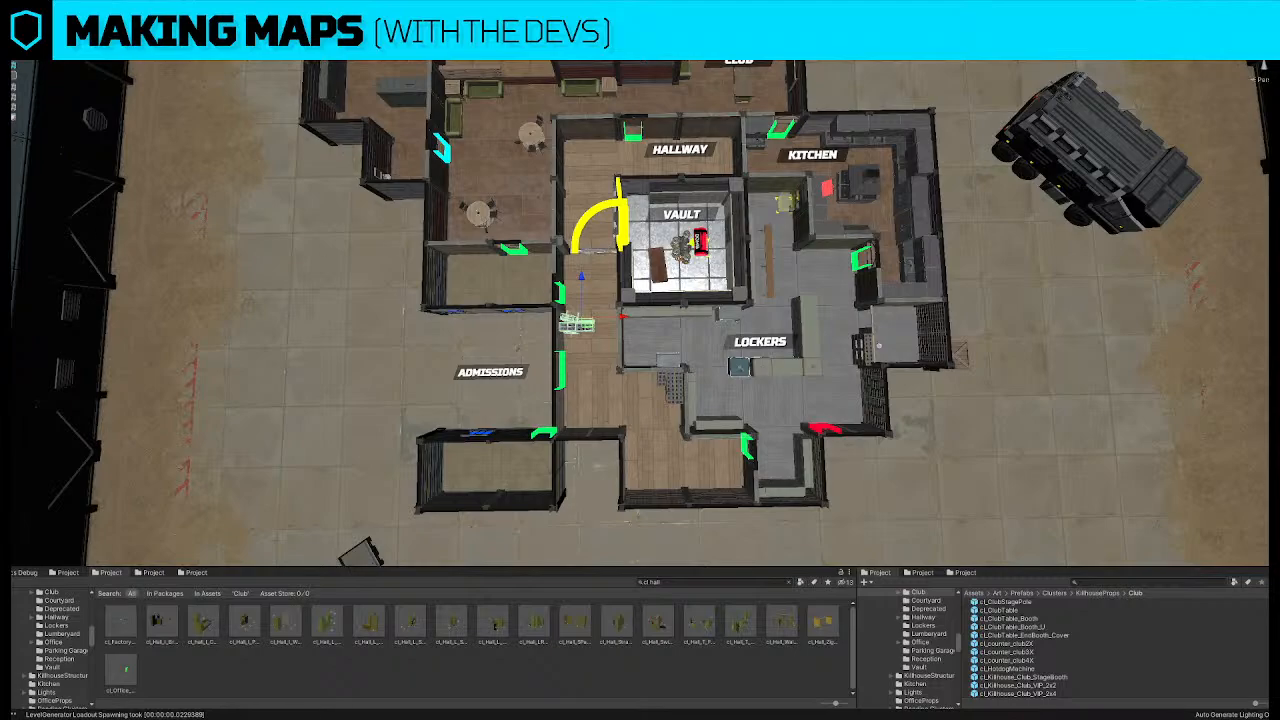
pyautogui.moveTo(481, 280); pyautogui.dragTo(481, 284, button='right')
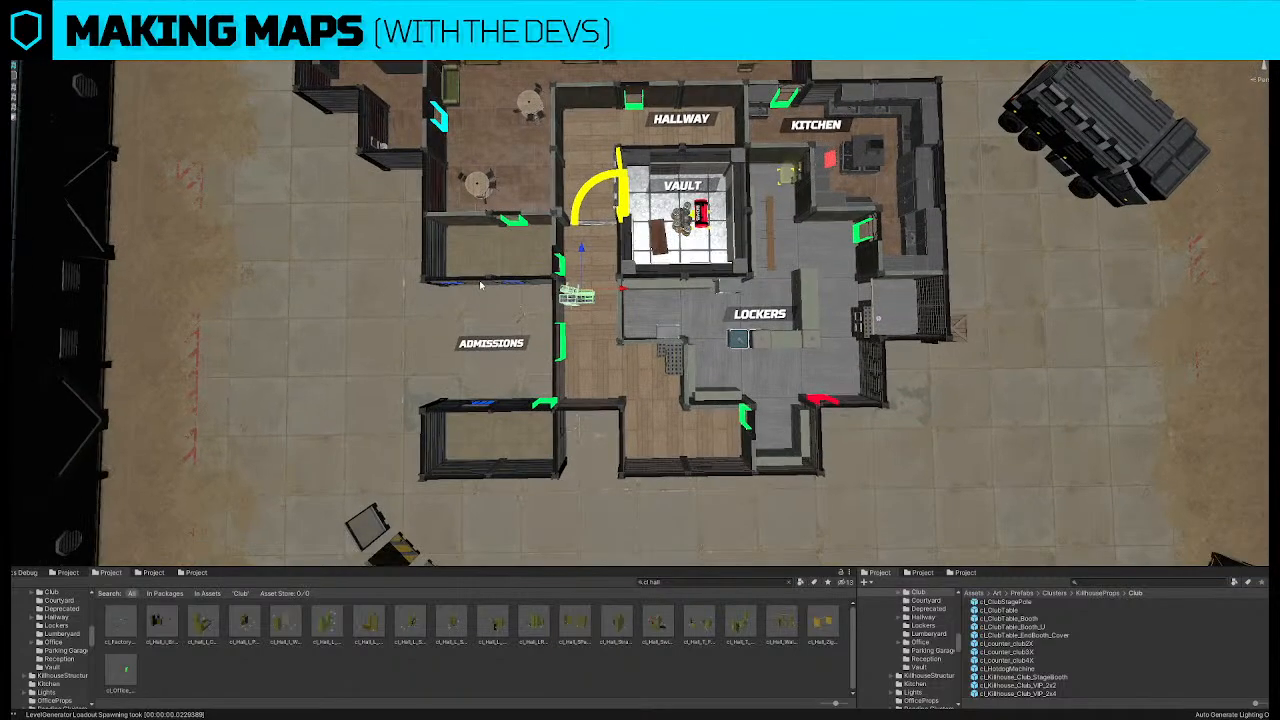
pyautogui.moveTo(706, 292); pyautogui.dragTo(667, 296, button='right')
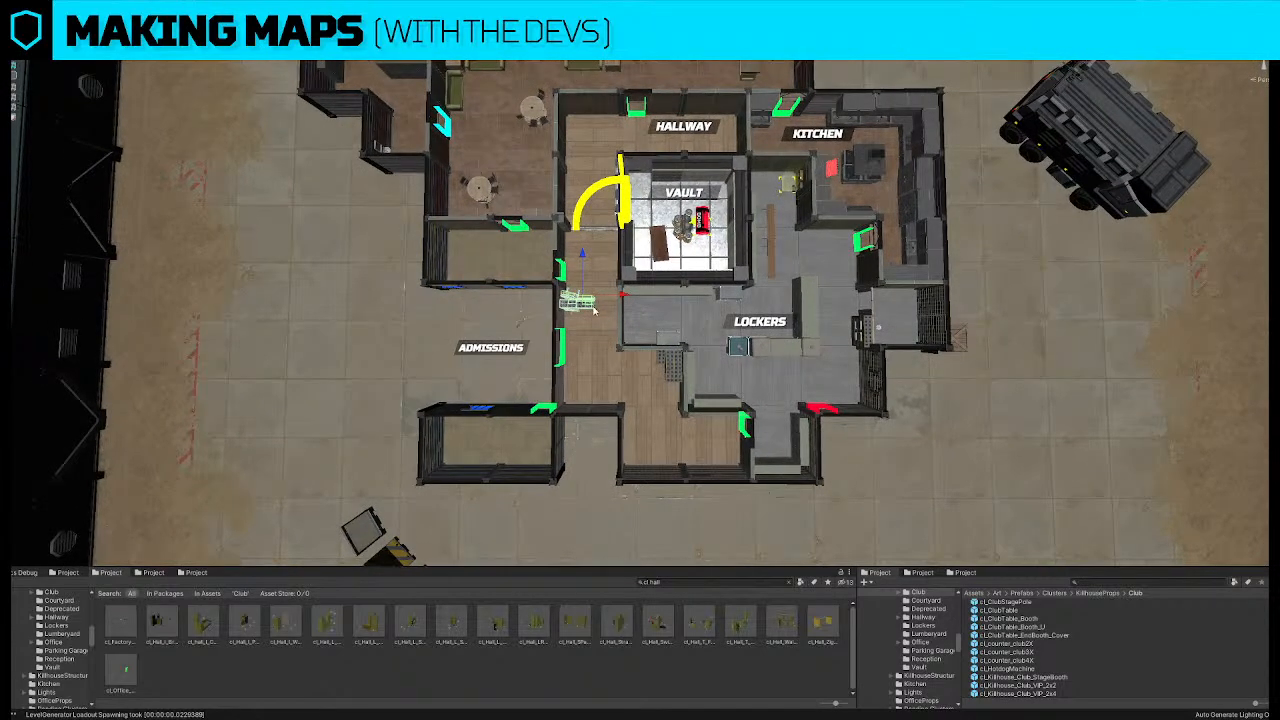
# Duplicate the block stack and move the copy down the hallway to the open area beside the lower Lockers wall
pyautogui.hotkey('ctrl', 'd')
pyautogui.moveTo(588, 304); pyautogui.dragTo(616, 376)
pyautogui.press('e')
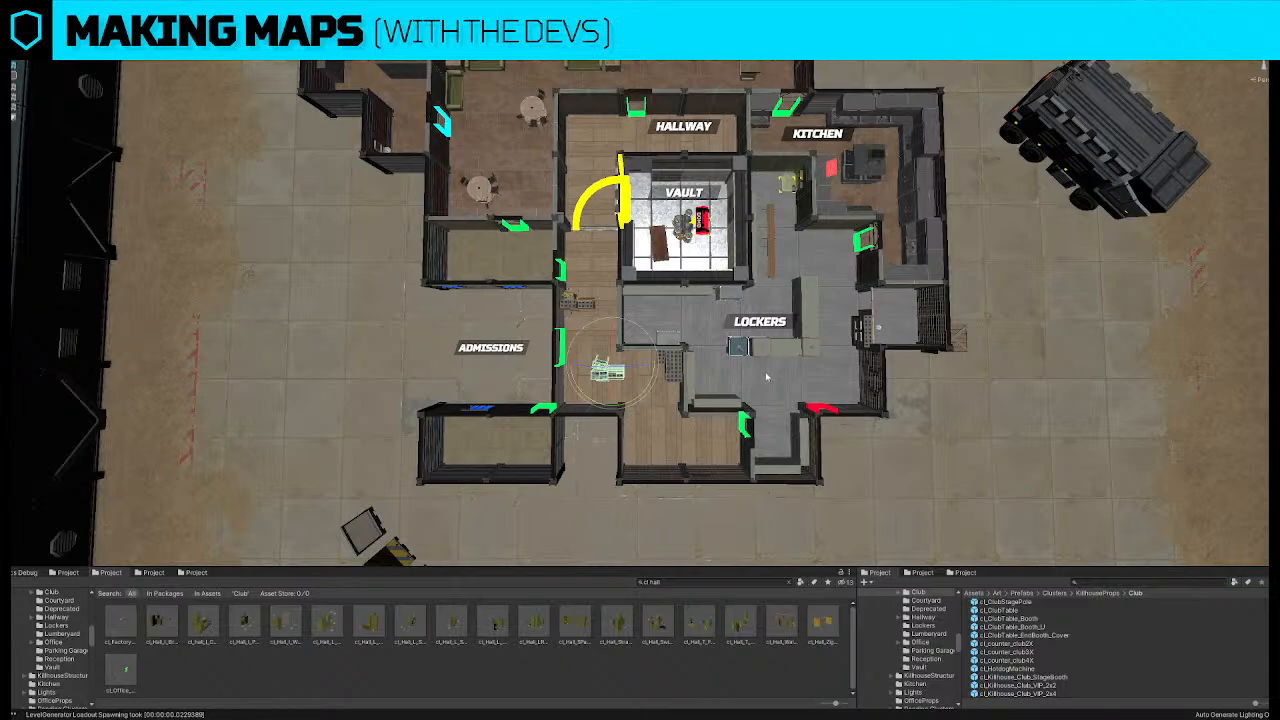
pyautogui.scroll(-3, 782, 357)
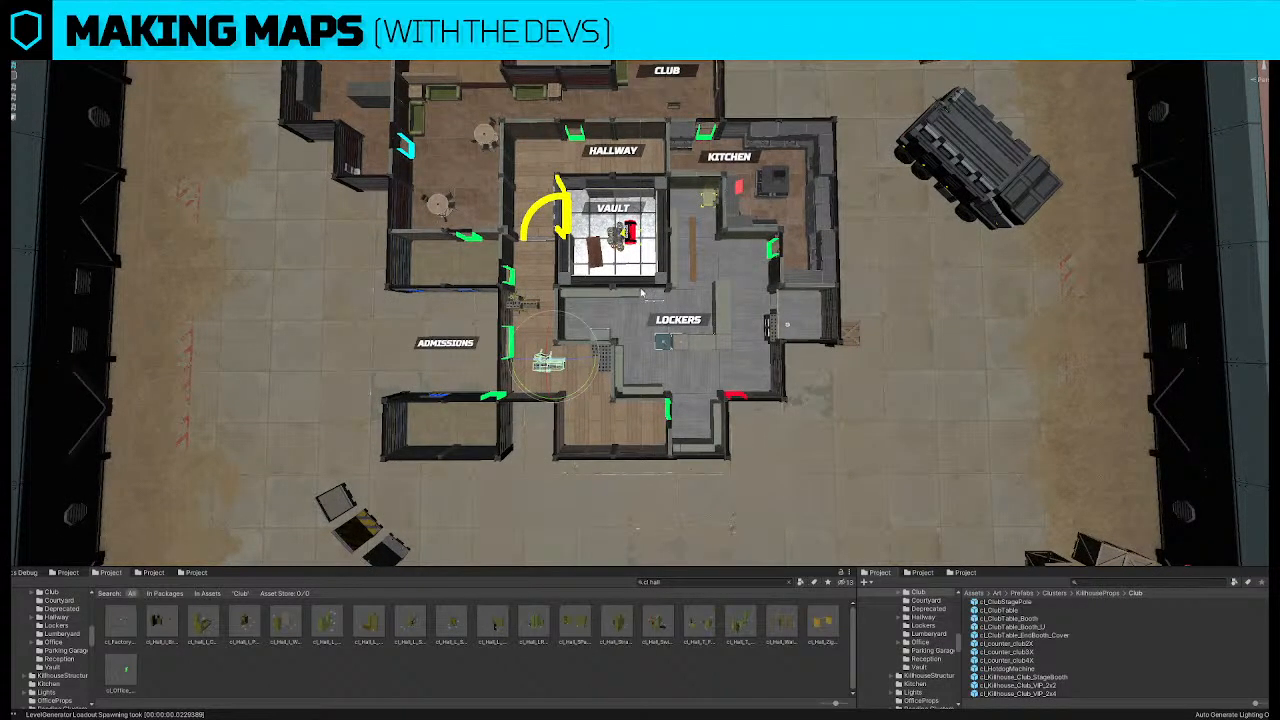
pyautogui.scroll(3, 565, 292)
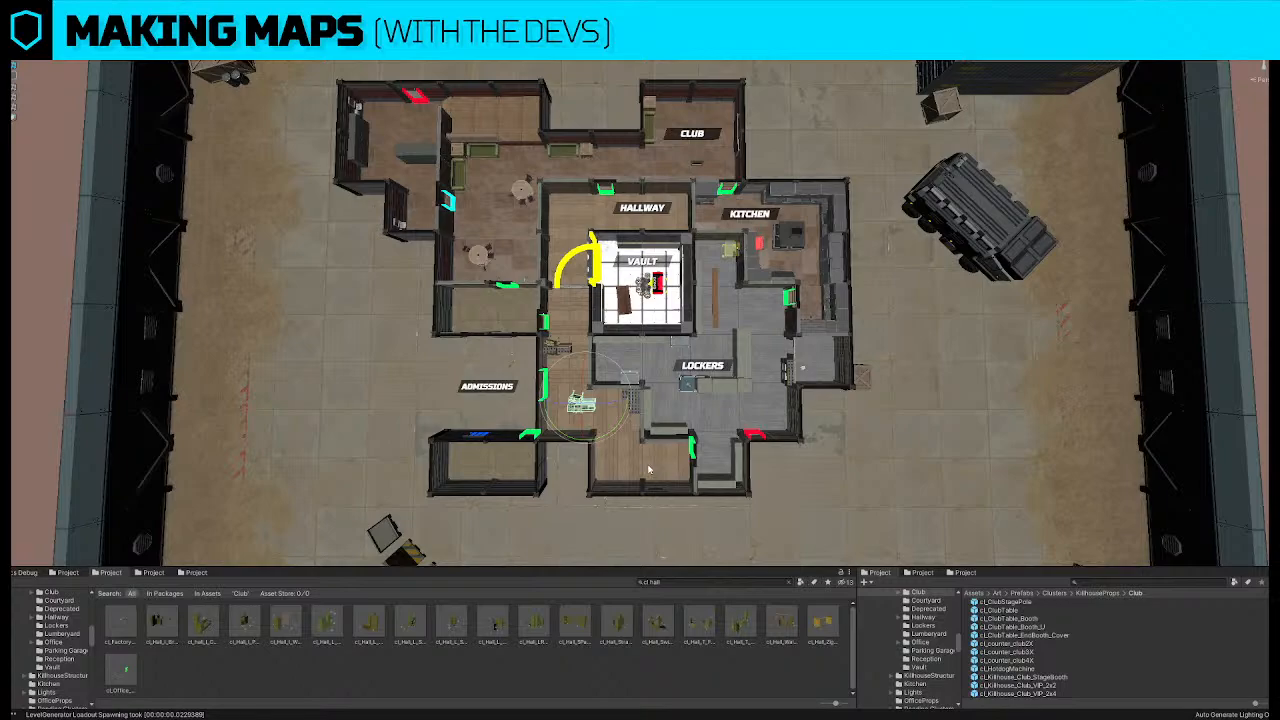
pyautogui.moveTo(700, 474); pyautogui.dragTo(700, 482, button='right')
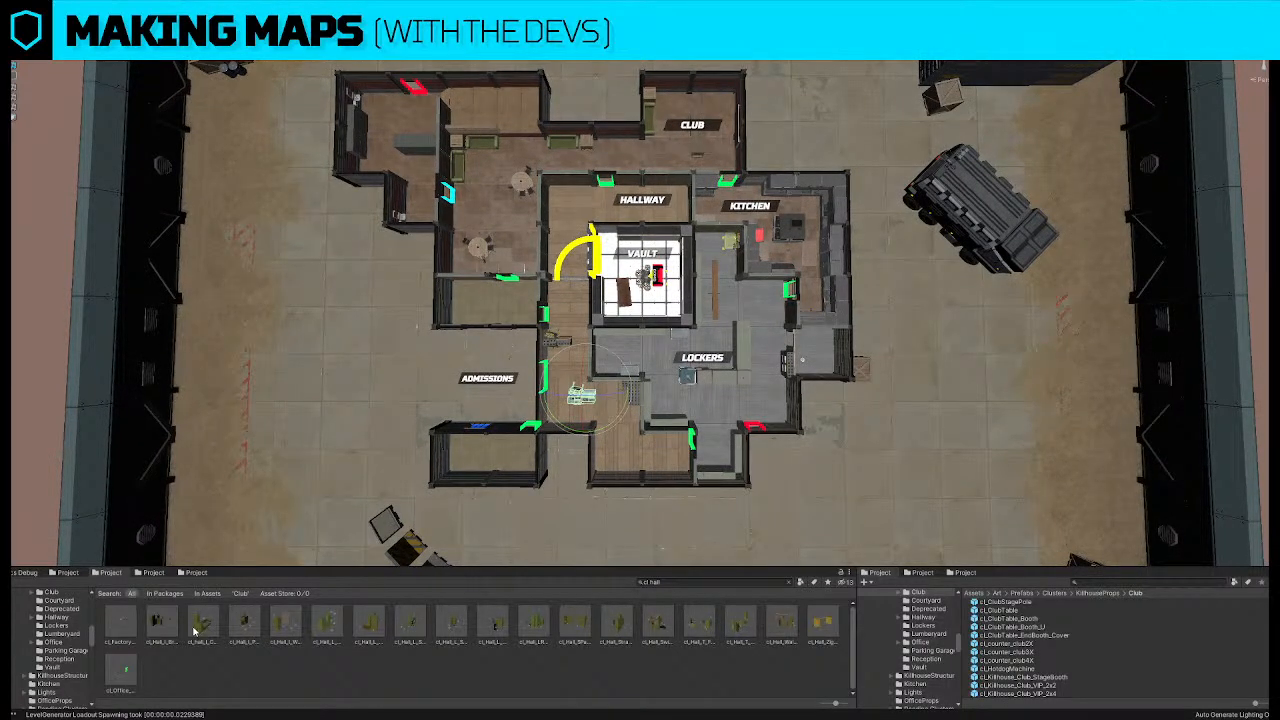
# Swap the copied block stack for the second hall prop from the assets and select the new prop
pyautogui.moveTo(198, 630); pyautogui.dragTo(244, 612)
pyautogui.moveTo(575, 425); pyautogui.dragTo(566, 400, button='right')
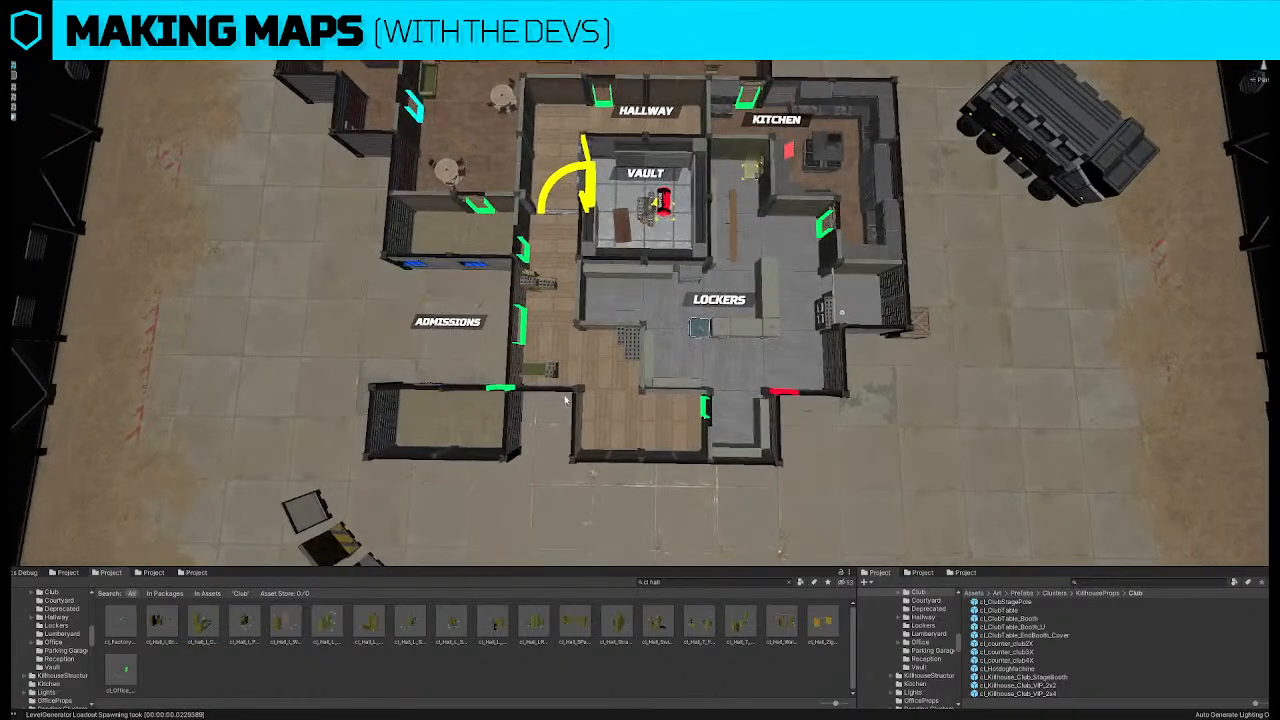
pyautogui.click(557, 376)
pyautogui.click(538, 376)
pyautogui.click(553, 372)
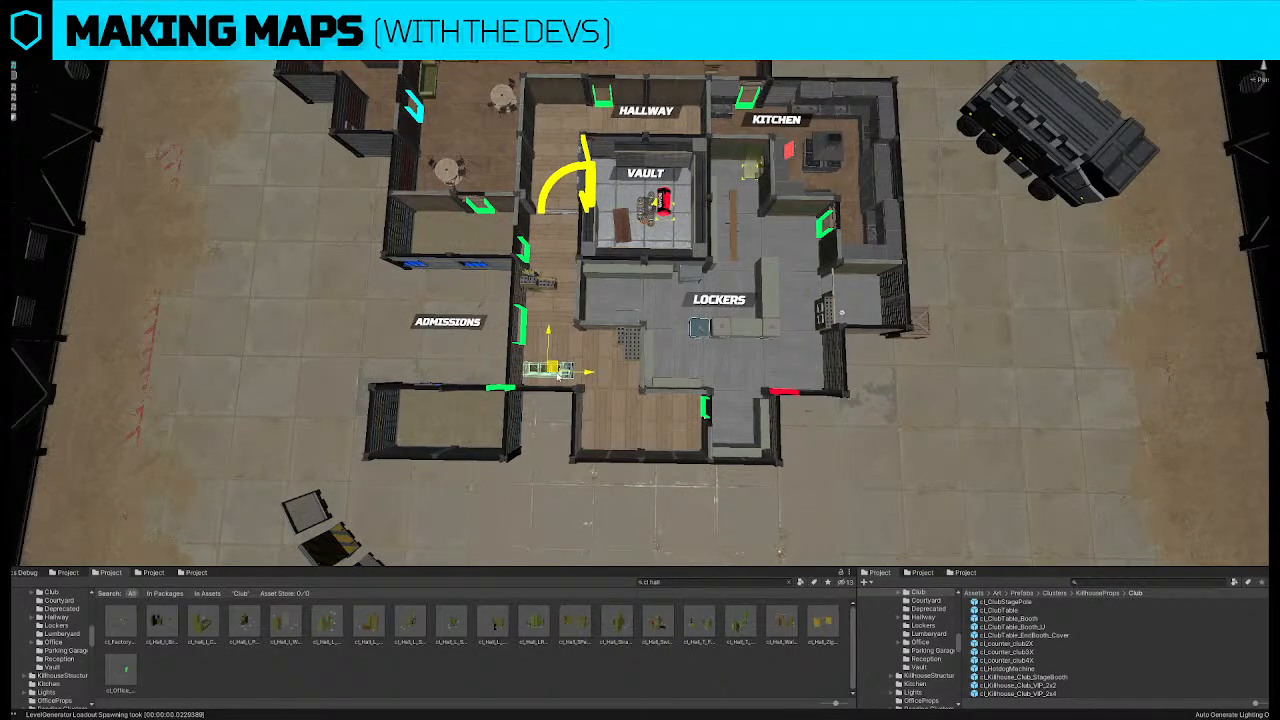
# Snap the new hall prop against the hallway's lower end wall, level with the wall corner
pyautogui.moveTo(555, 373); pyautogui.dragTo(563, 380)
pyautogui.moveTo(564, 378)
pyautogui.mouseDown(button='right')
pyautogui.moveTo(563, 365)
pyautogui.moveTo(565, 377)
pyautogui.mouseUp(button='right')
pyautogui.press('v')
pyautogui.moveTo(582, 346); pyautogui.dragTo(589, 344)
pyautogui.moveTo(590, 345); pyautogui.dragTo(609, 356, button='right')
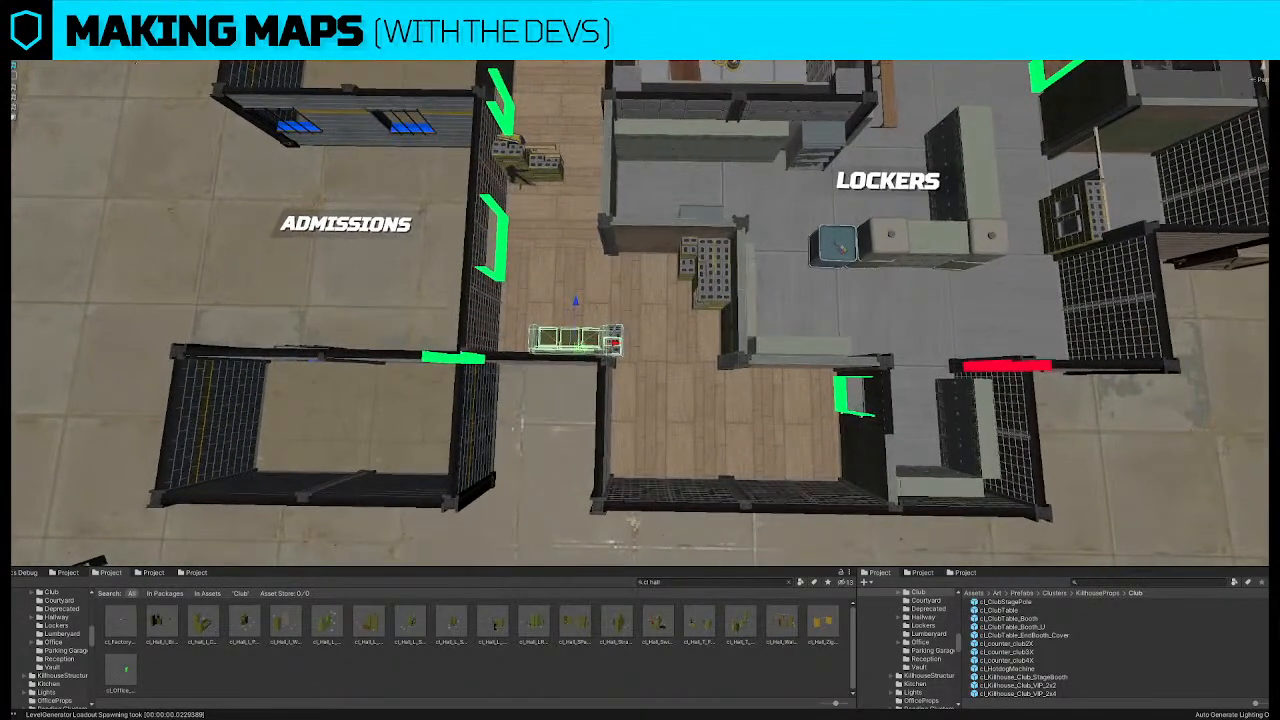
pyautogui.moveTo(608, 352); pyautogui.dragTo(601, 352)
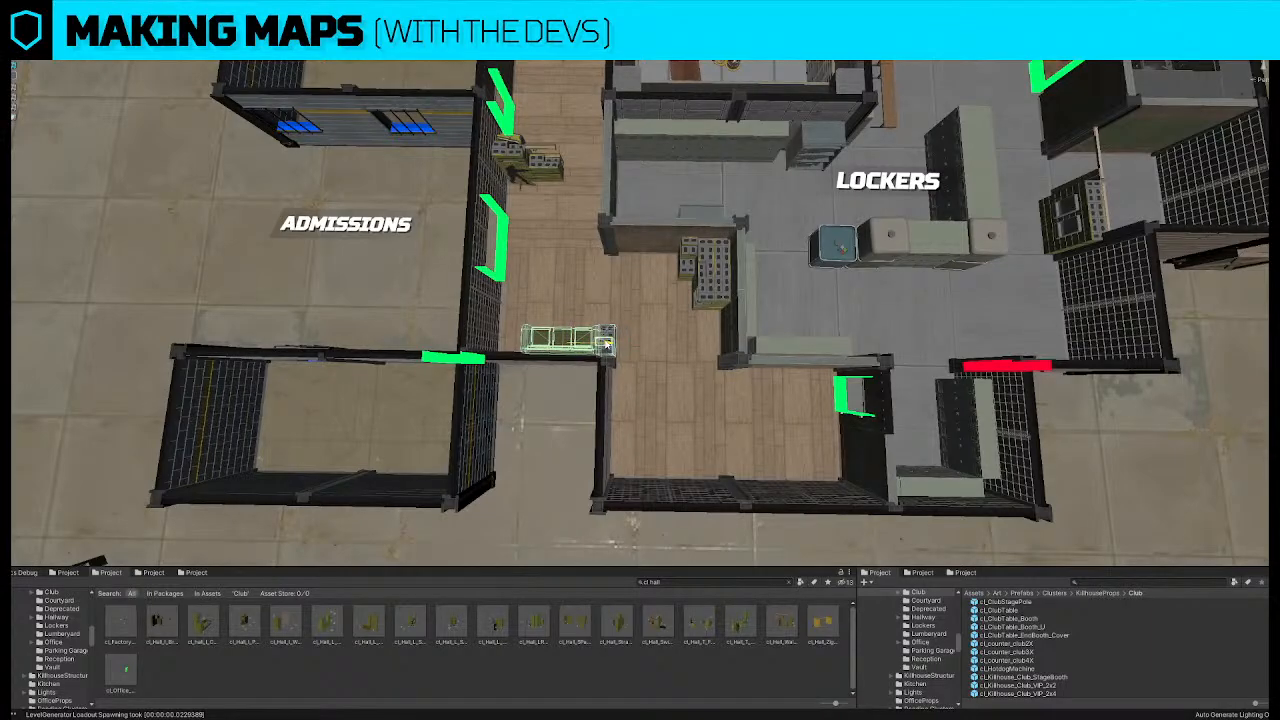
pyautogui.moveTo(787, 352); pyautogui.dragTo(789, 355, button='right')
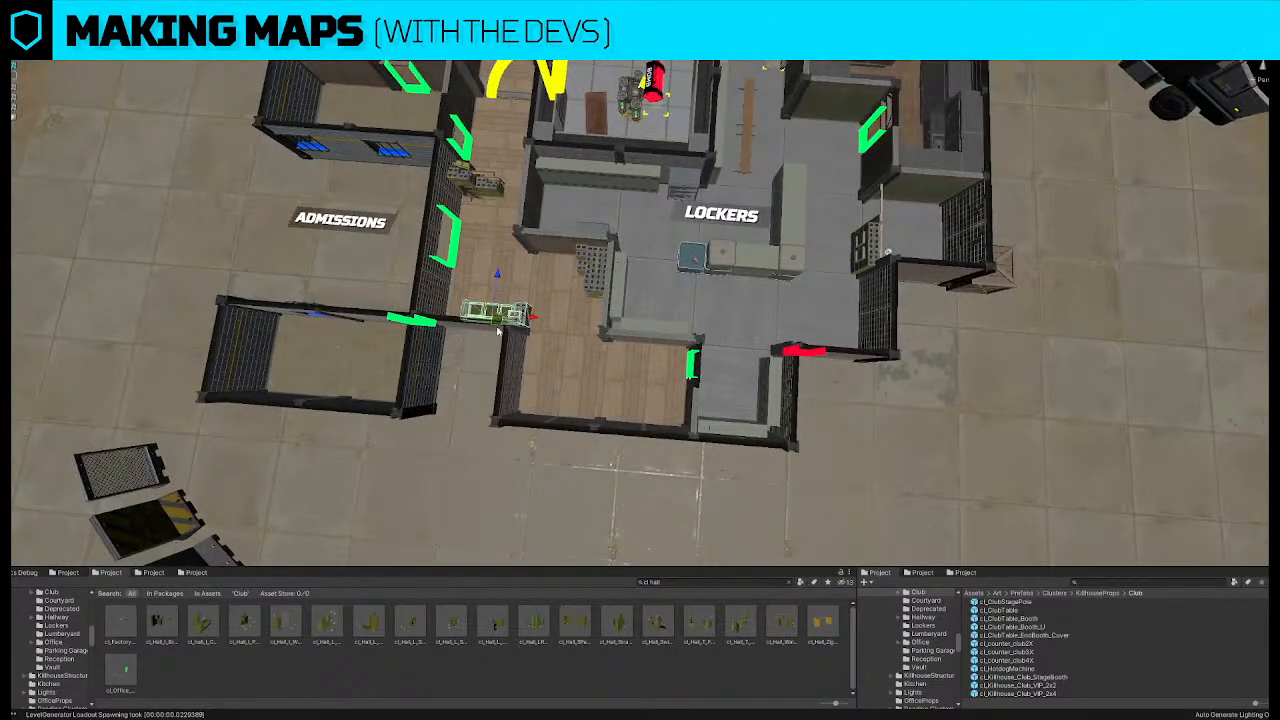
# Duplicate the lower hall prop and move the copy up into the Hallway section above the Vault
pyautogui.hotkey('ctrl', 'd')
pyautogui.moveTo(496, 284); pyautogui.dragTo(498, 146)
pyautogui.moveTo(545, 195); pyautogui.dragTo(577, 234, button='right')
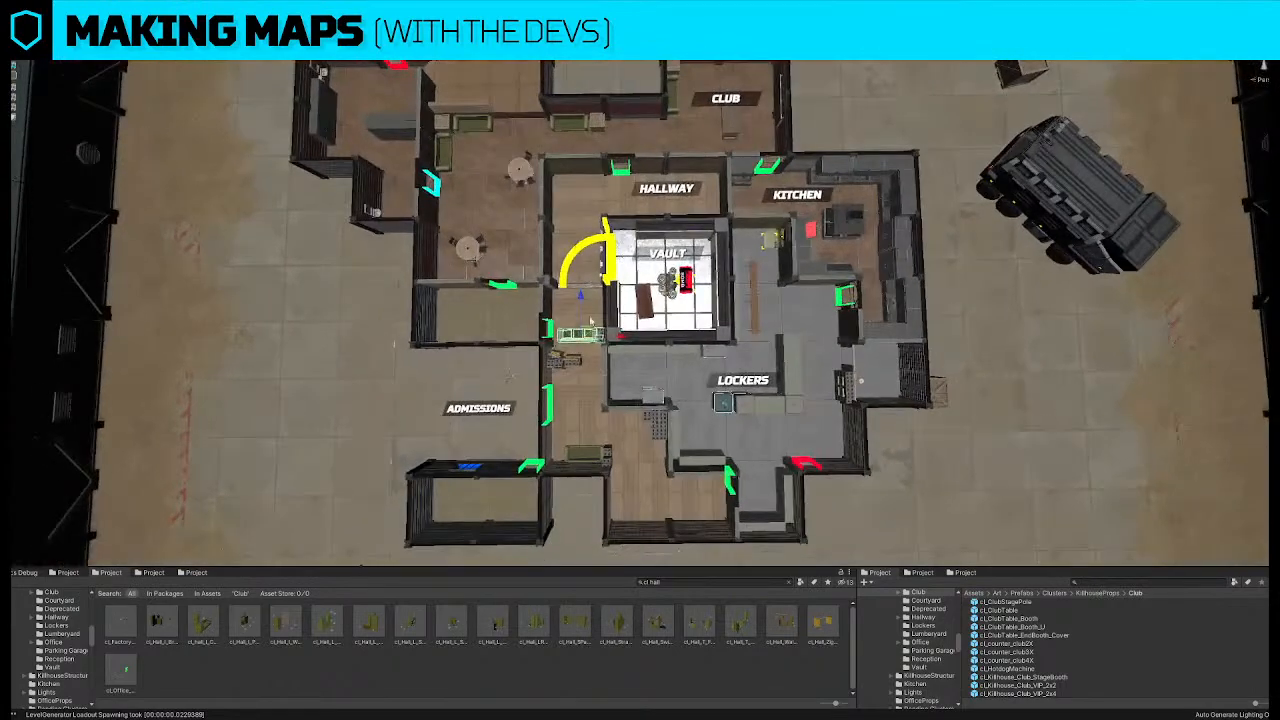
pyautogui.moveTo(593, 328); pyautogui.dragTo(645, 200)
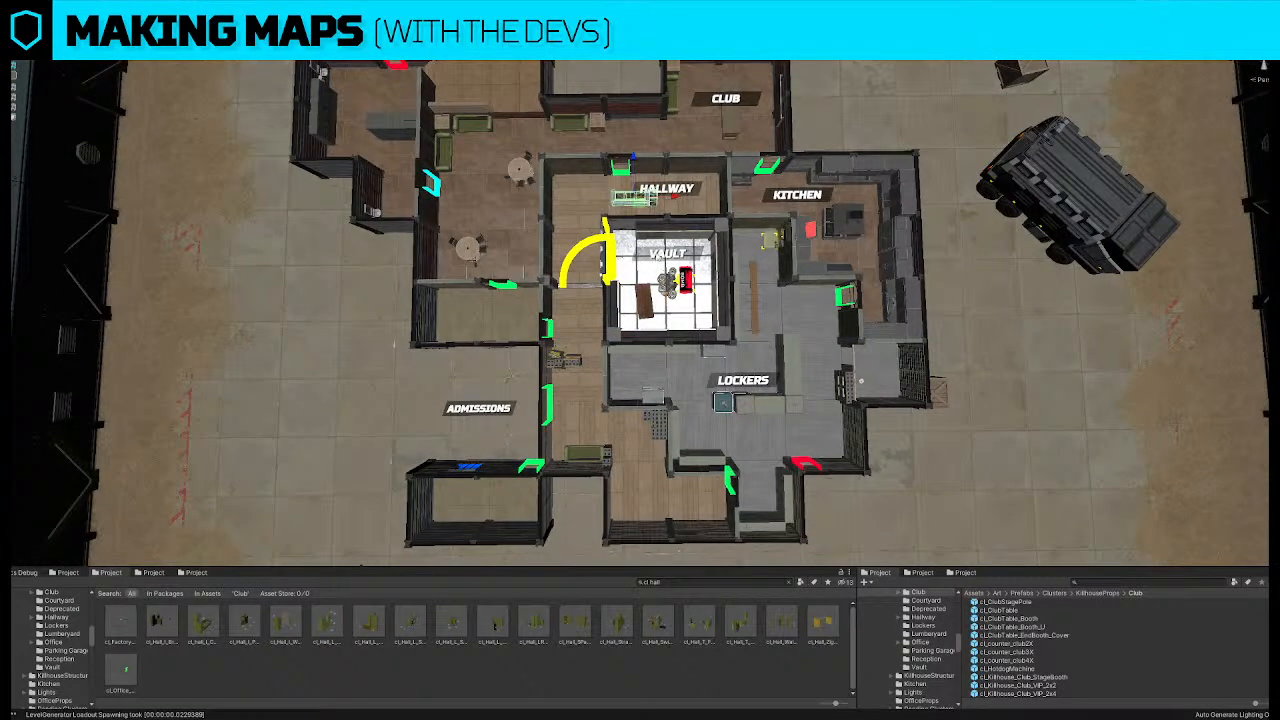
# Swap the copy for the first hall prop, rotate it, and place it against the upper Hallway wall beside the green doorway
pyautogui.moveTo(162, 631); pyautogui.dragTo(1020, 434)
pyautogui.click(1067, 494)
pyautogui.click(615, 198)
pyautogui.press('e')
pyautogui.moveTo(598, 214); pyautogui.dragTo(859, 261)
pyautogui.press('w')
pyautogui.moveTo(627, 182); pyautogui.dragTo(667, 198)
pyautogui.scroll(1, 584, 191)
pyautogui.press('f')
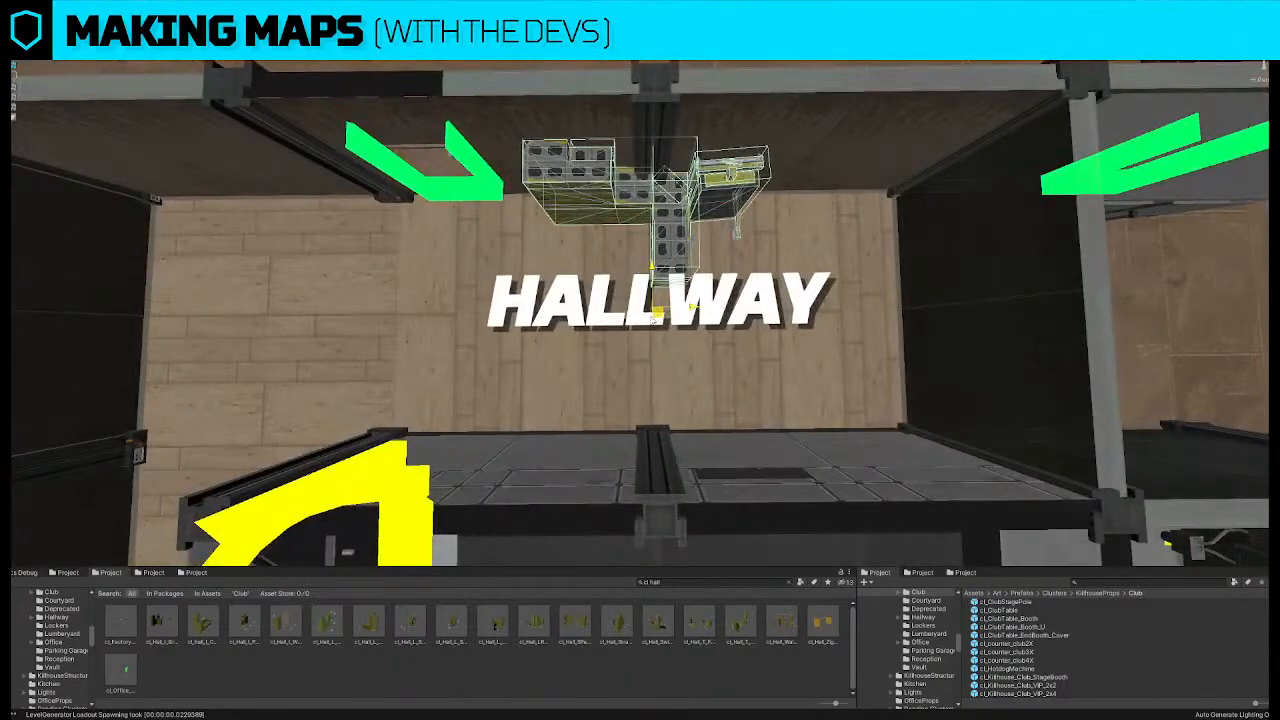
pyautogui.keyDown('alt'); pyautogui.moveTo(582, 186); pyautogui.dragTo(680, 290); pyautogui.keyUp('alt')
pyautogui.moveTo(640, 300); pyautogui.dragTo(650, 415, button='right')
# Move the Club label out of the side alcove to the middle of the Club area, above the Hallway
pyautogui.scroll(-3, 640, 310)
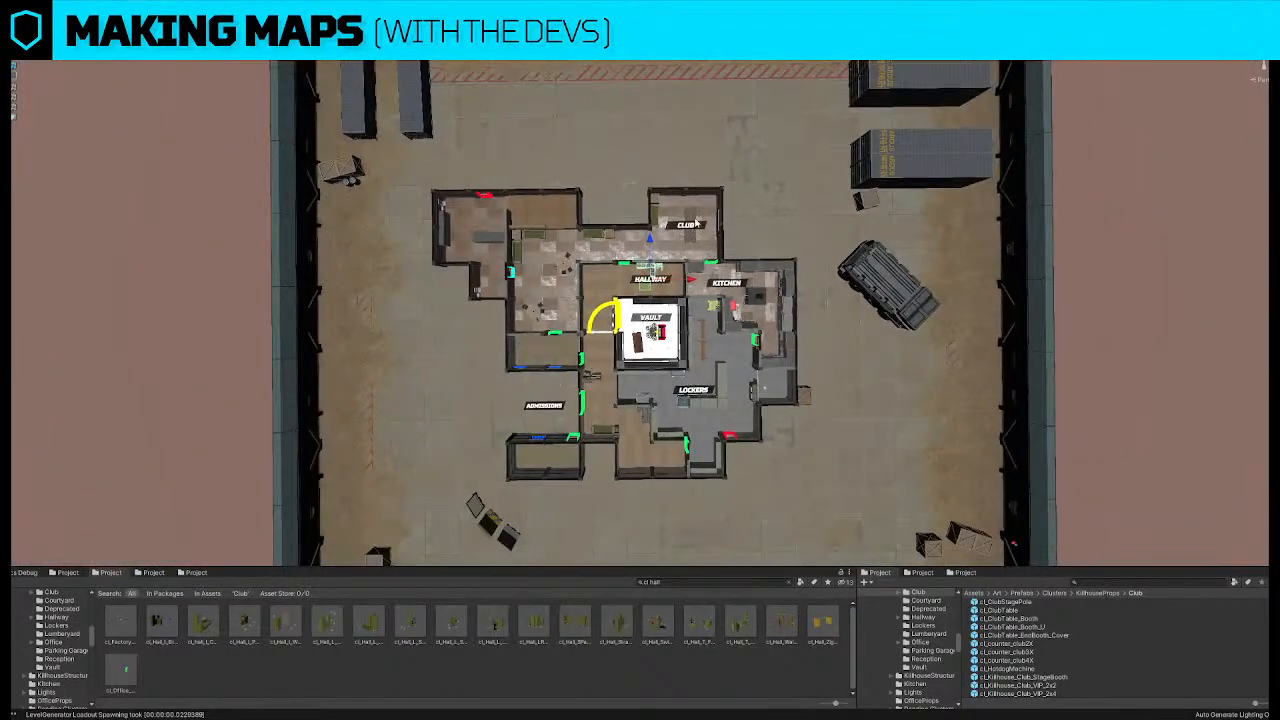
pyautogui.click(689, 225)
pyautogui.click(679, 229)
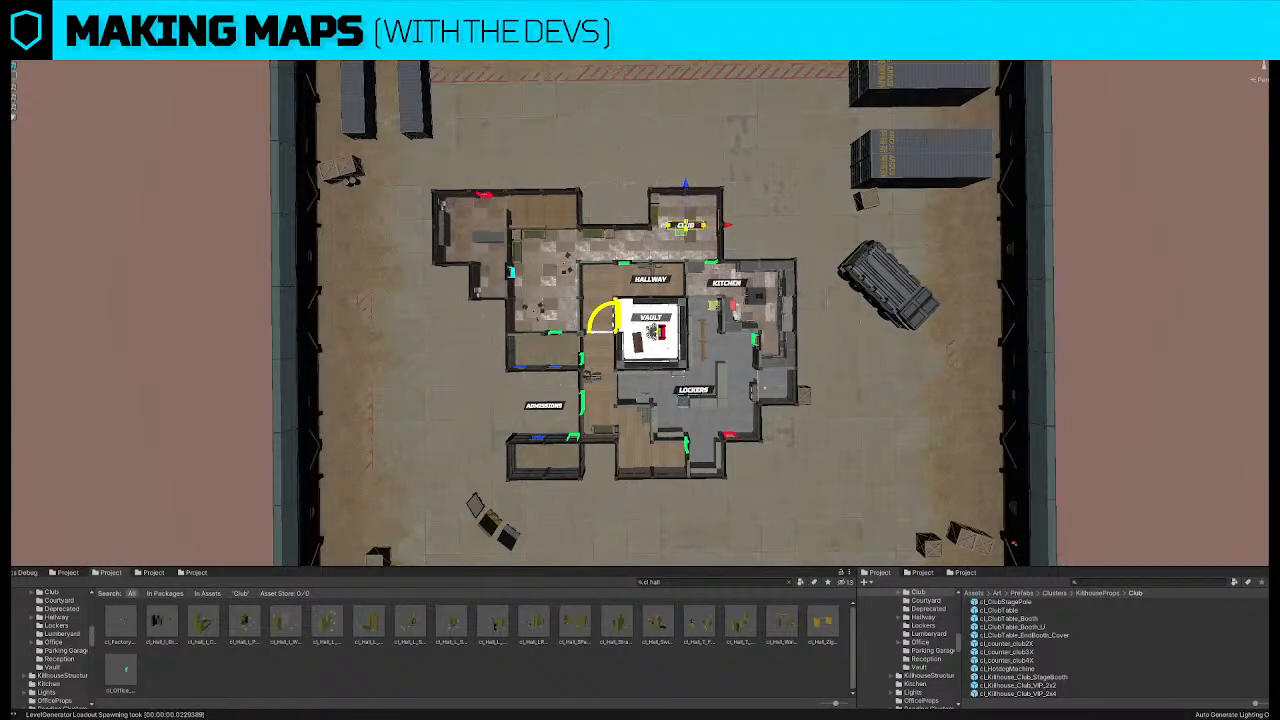
pyautogui.click(694, 216)
pyautogui.moveTo(683, 234); pyautogui.dragTo(598, 257)
pyautogui.moveTo(636, 311); pyautogui.dragTo(636, 282, button='middle')
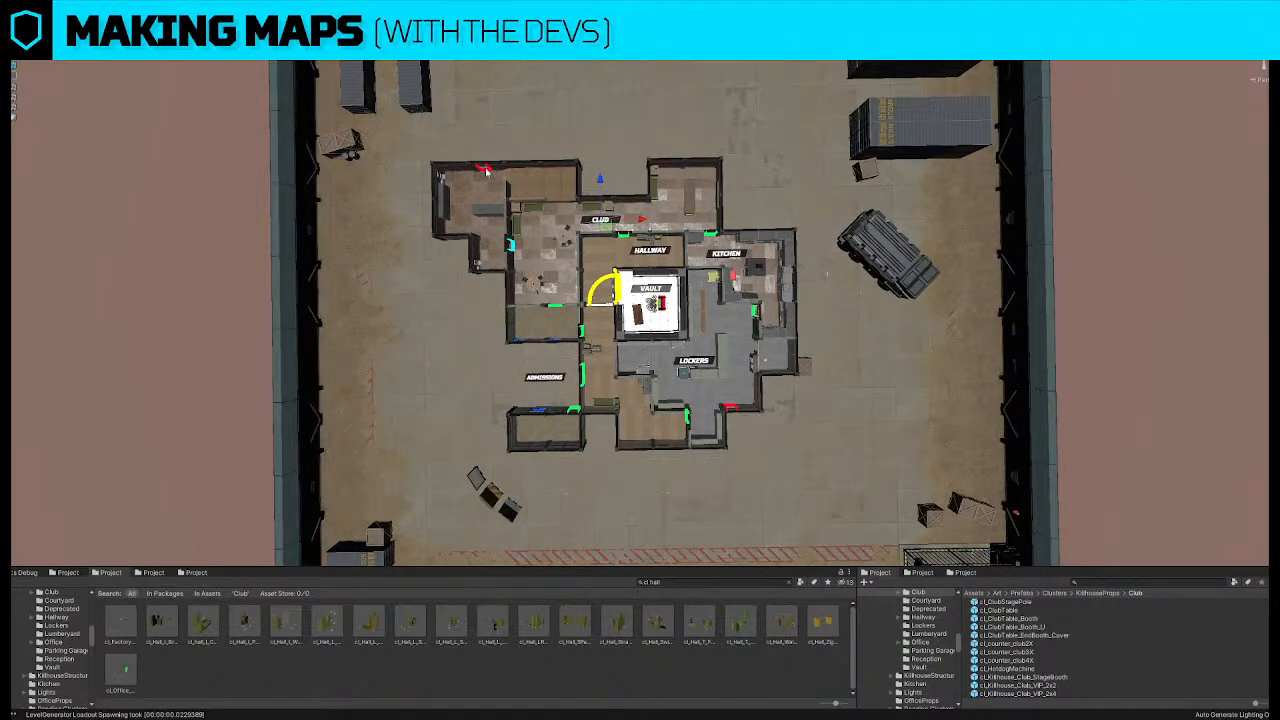
pyautogui.scroll(-1, 542, 202)
pyautogui.scroll(-2, 540, 200)
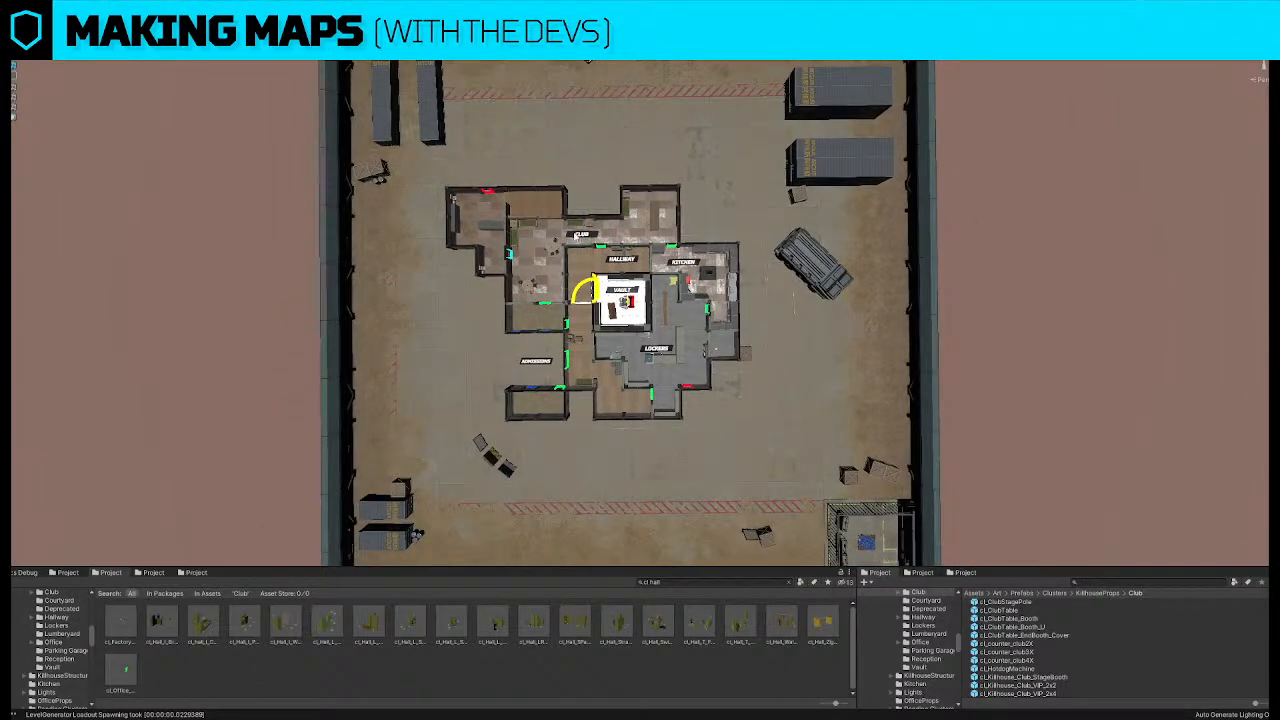
pyautogui.scroll(1, 573, 231)
pyautogui.scroll(4, 573, 231)
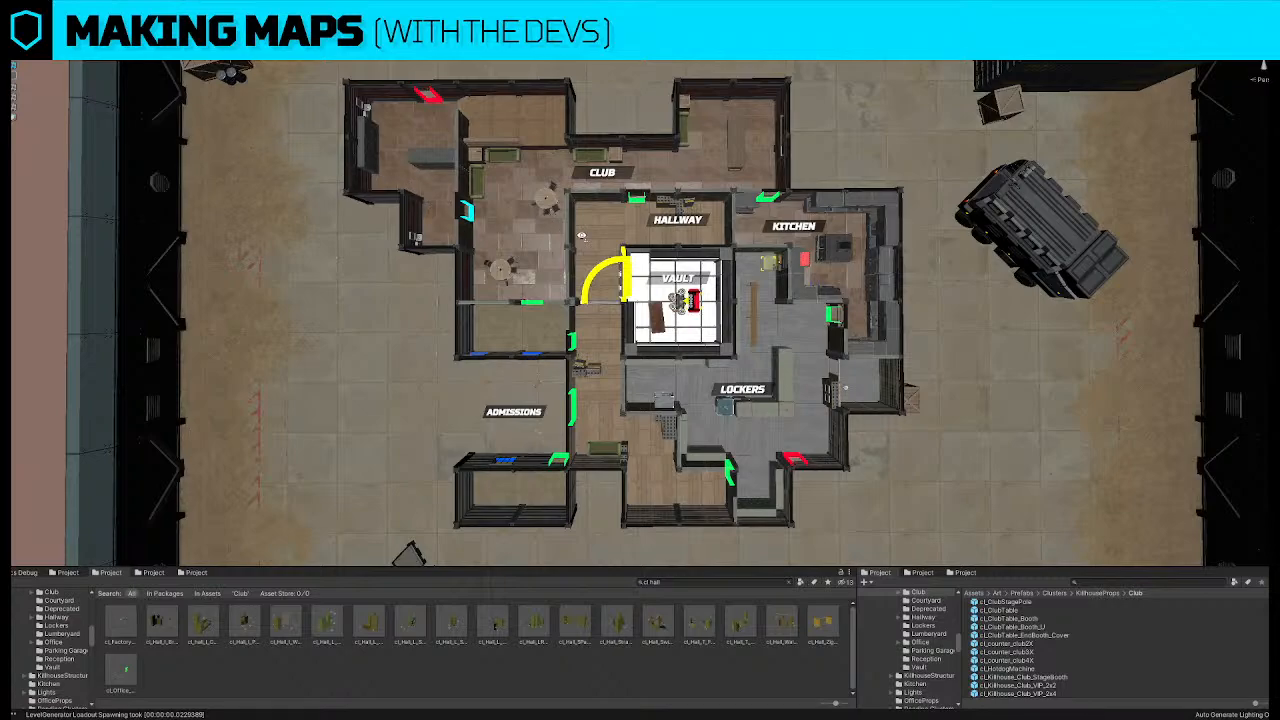
# Move the Hallway label sideways toward the hallway's corner near the Vault door
pyautogui.scroll(-2, 580, 236)
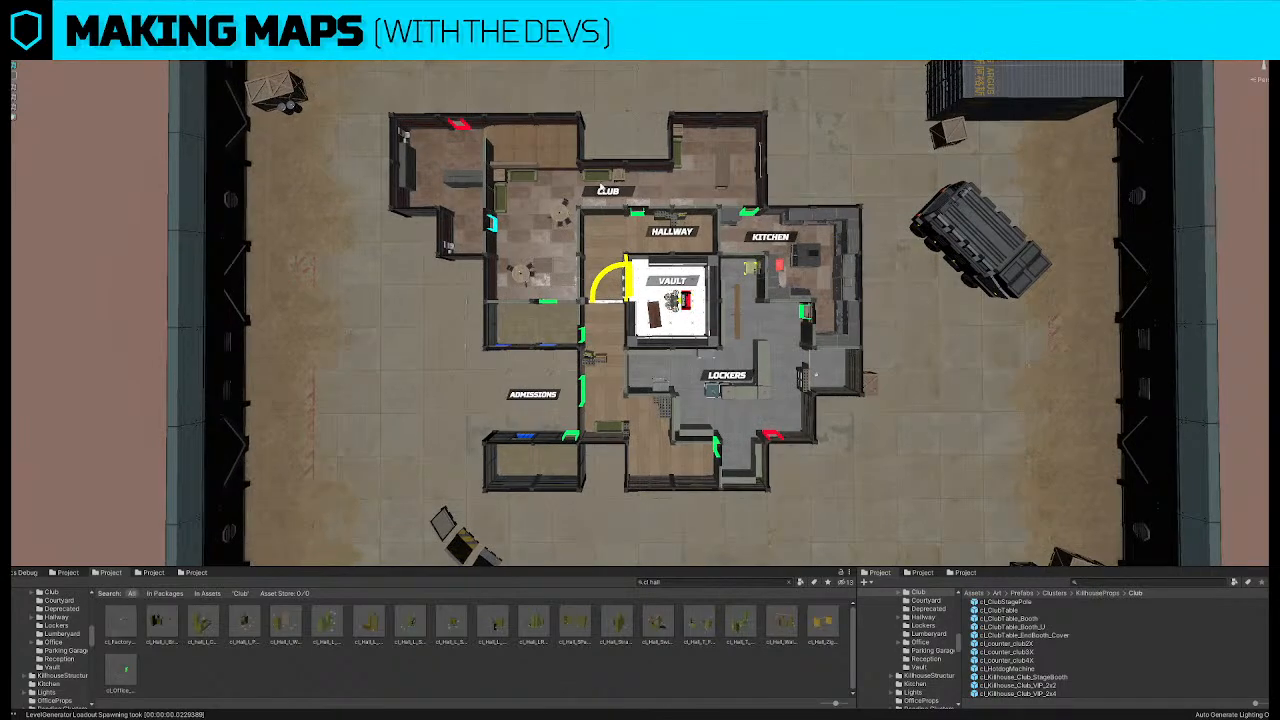
pyautogui.click(672, 234)
pyautogui.moveTo(713, 231); pyautogui.dragTo(668, 230)
pyautogui.click(723, 256)
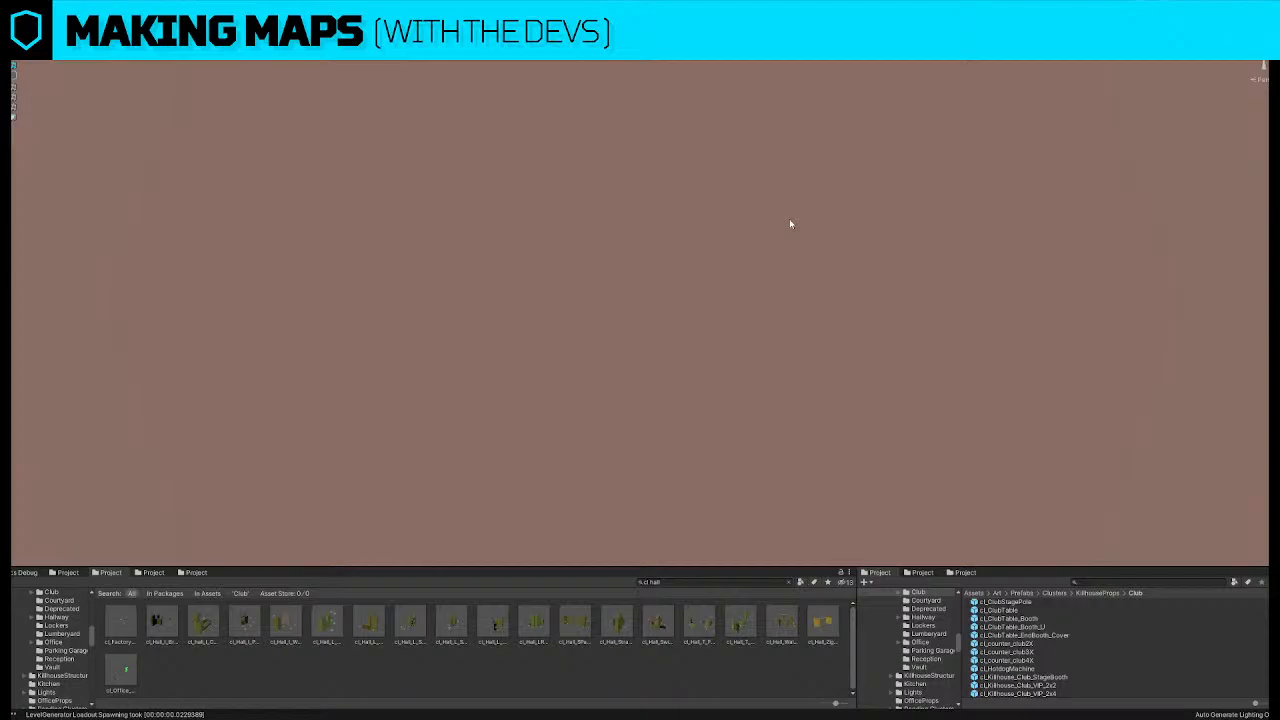
# Examine the newly generated layout with the Lockers, Vault, Kitchen, Brickhouse and Reception rooms
pyautogui.moveTo(778, 291); pyautogui.dragTo(778, 290, button='right')
pyautogui.press('s')
pyautogui.press('d')
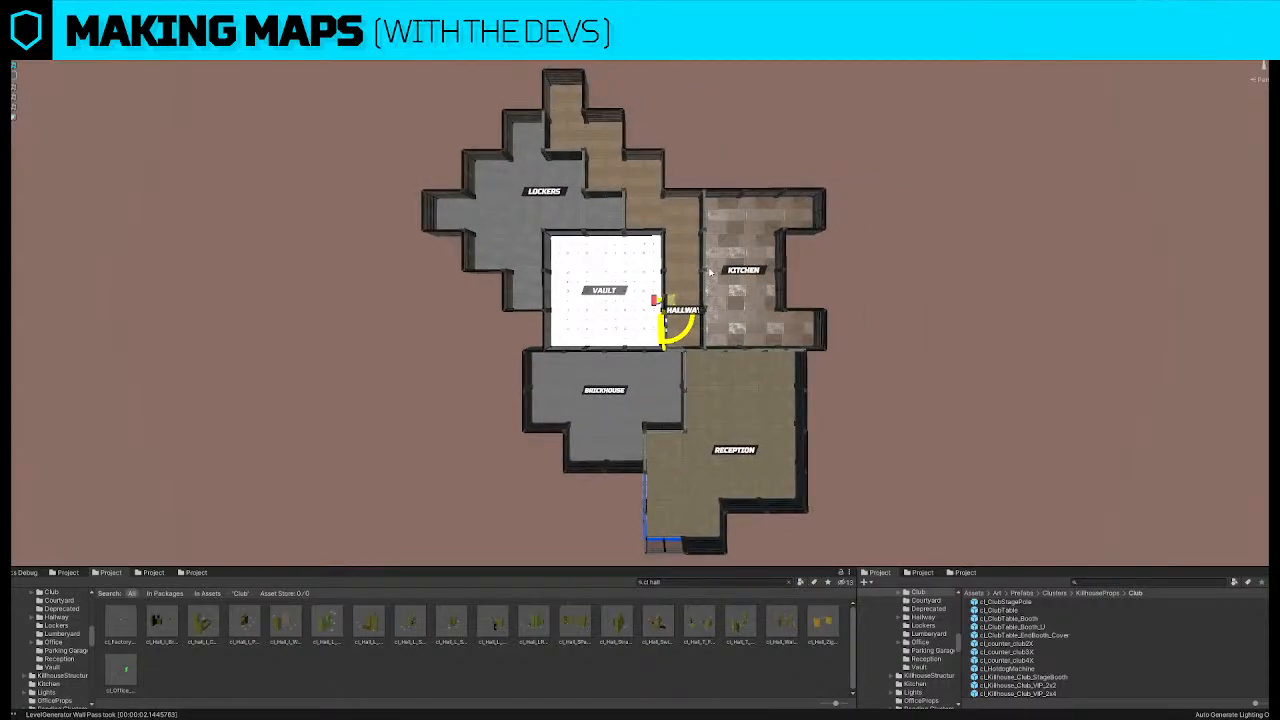
pyautogui.press('d')
pyautogui.press('q')
pyautogui.moveTo(877, 442); pyautogui.dragTo(877, 442, button='right')
pyautogui.press('w')
pyautogui.press('a')
pyautogui.press('e')
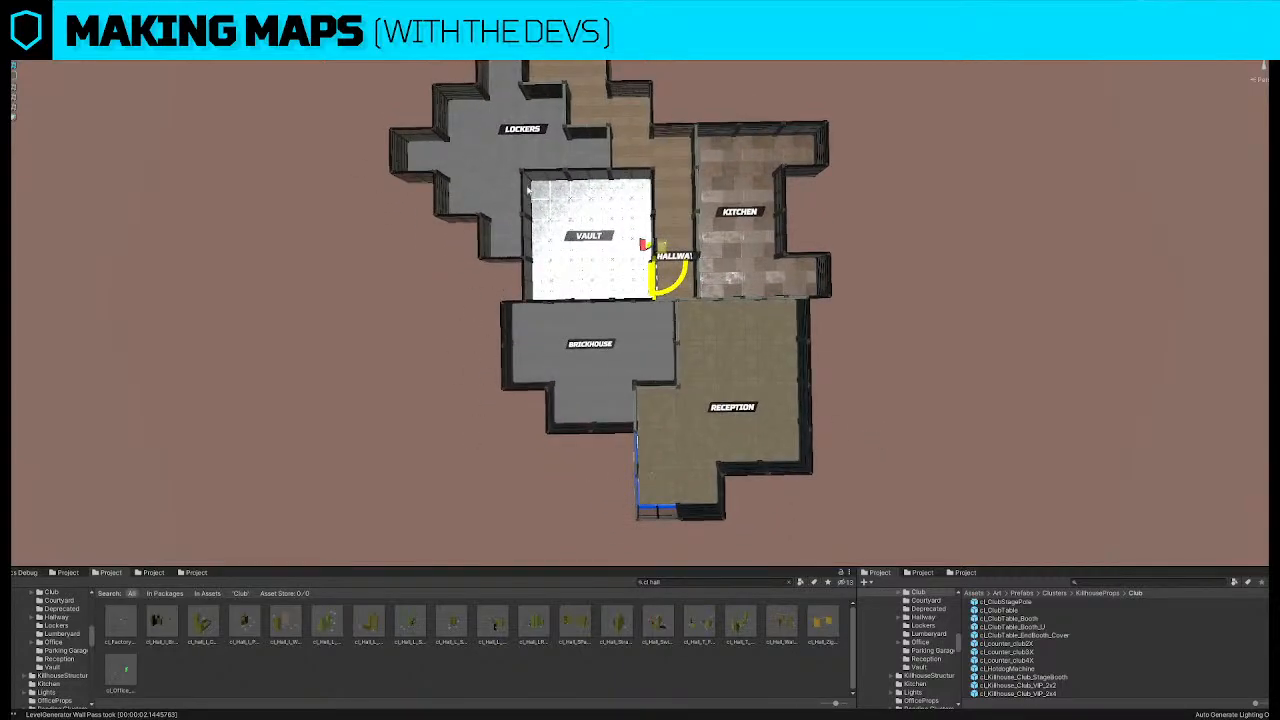
# Examine the generated layout with the Breezeway joining the Club to the long Hallway
pyautogui.moveTo(496, 227); pyautogui.dragTo(490, 216, button='right')
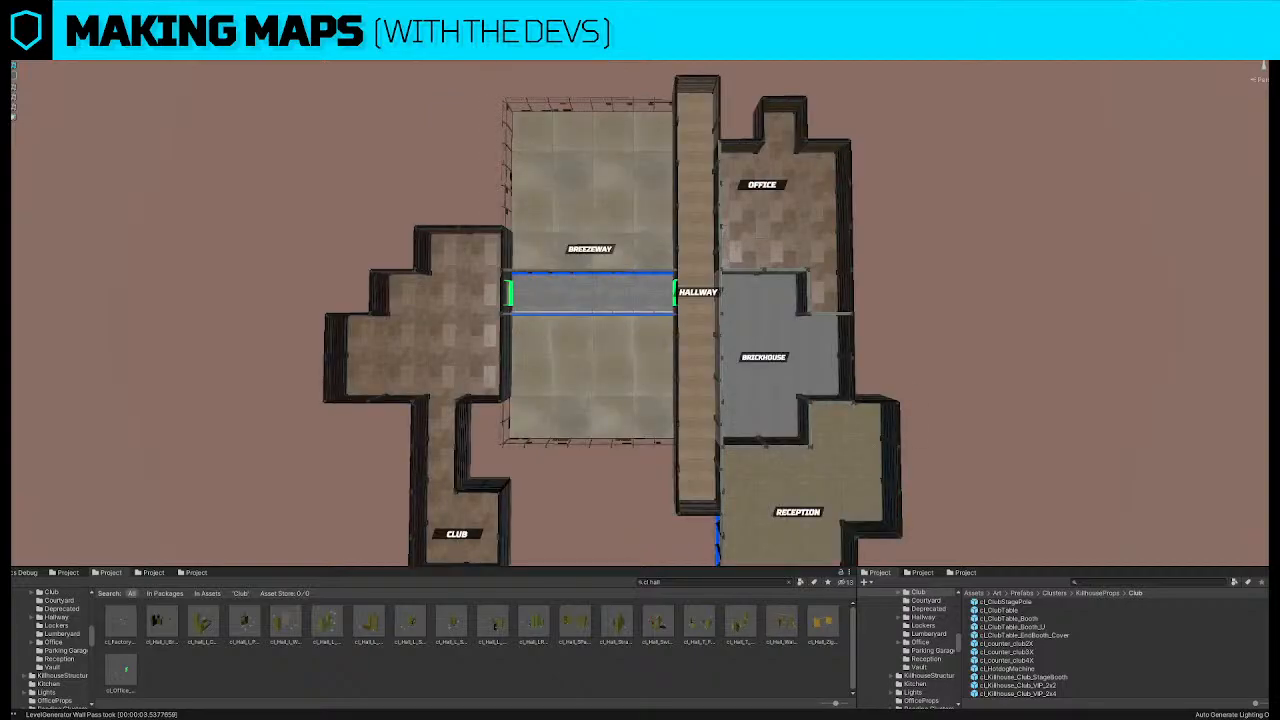
pyautogui.scroll(-4, 519, 369)
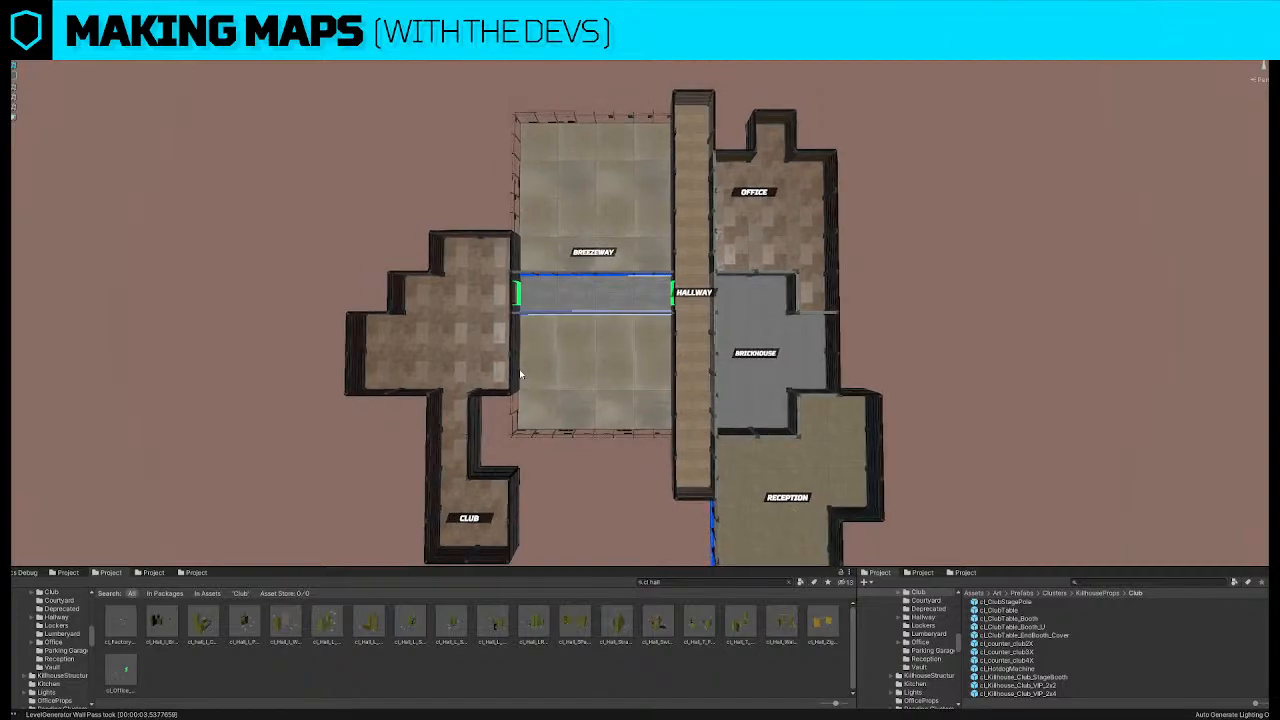
pyautogui.scroll(-3, 518, 360)
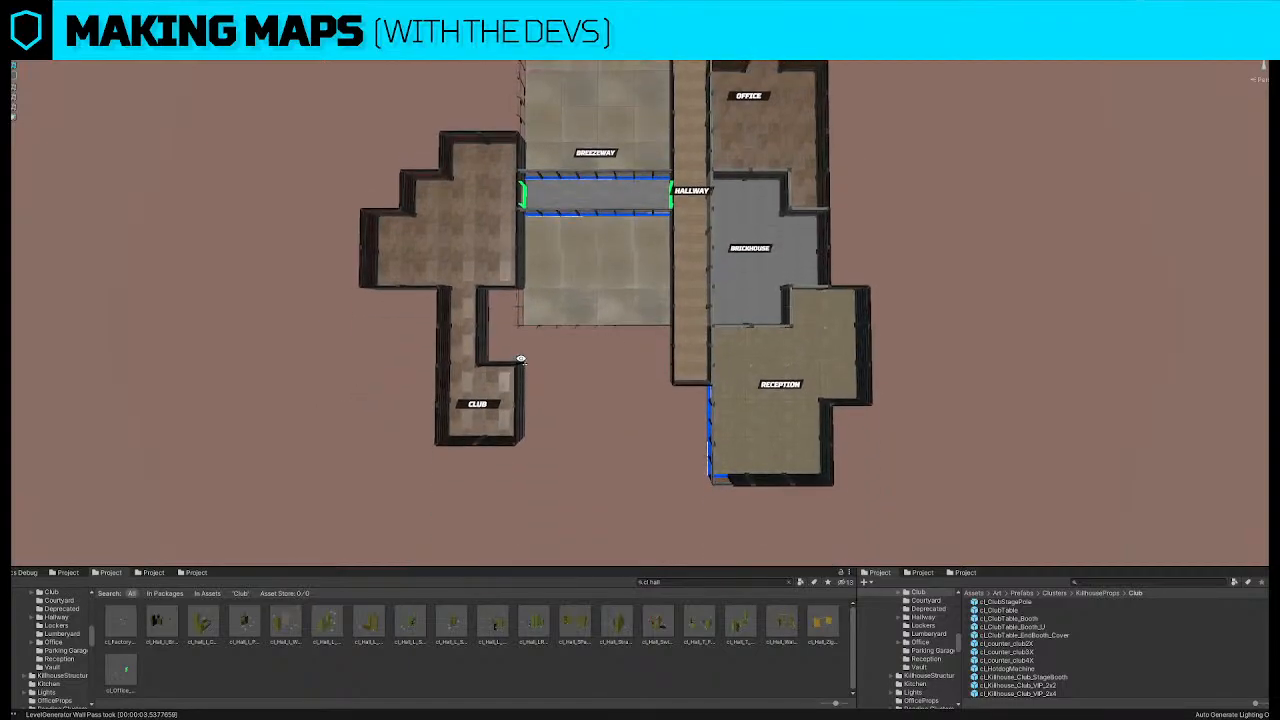
pyautogui.moveTo(696, 182); pyautogui.dragTo(685, 117, button='right')
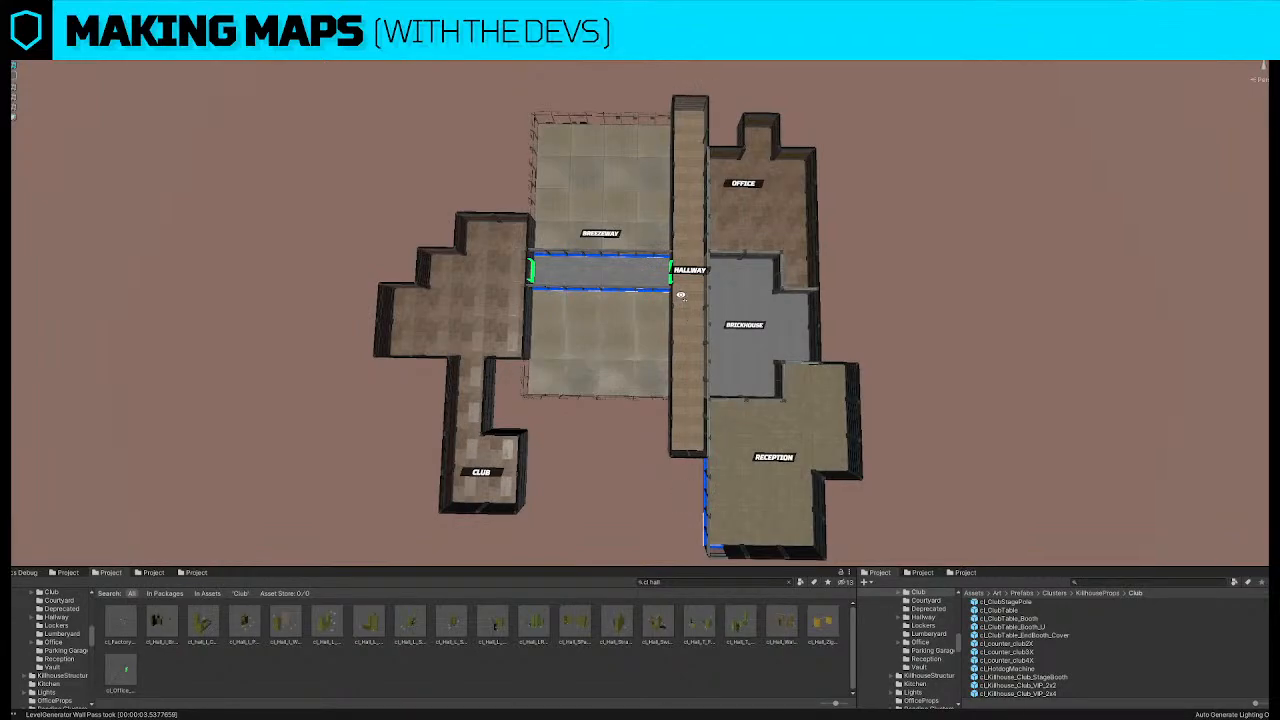
pyautogui.moveTo(681, 295); pyautogui.dragTo(682, 296, button='right')
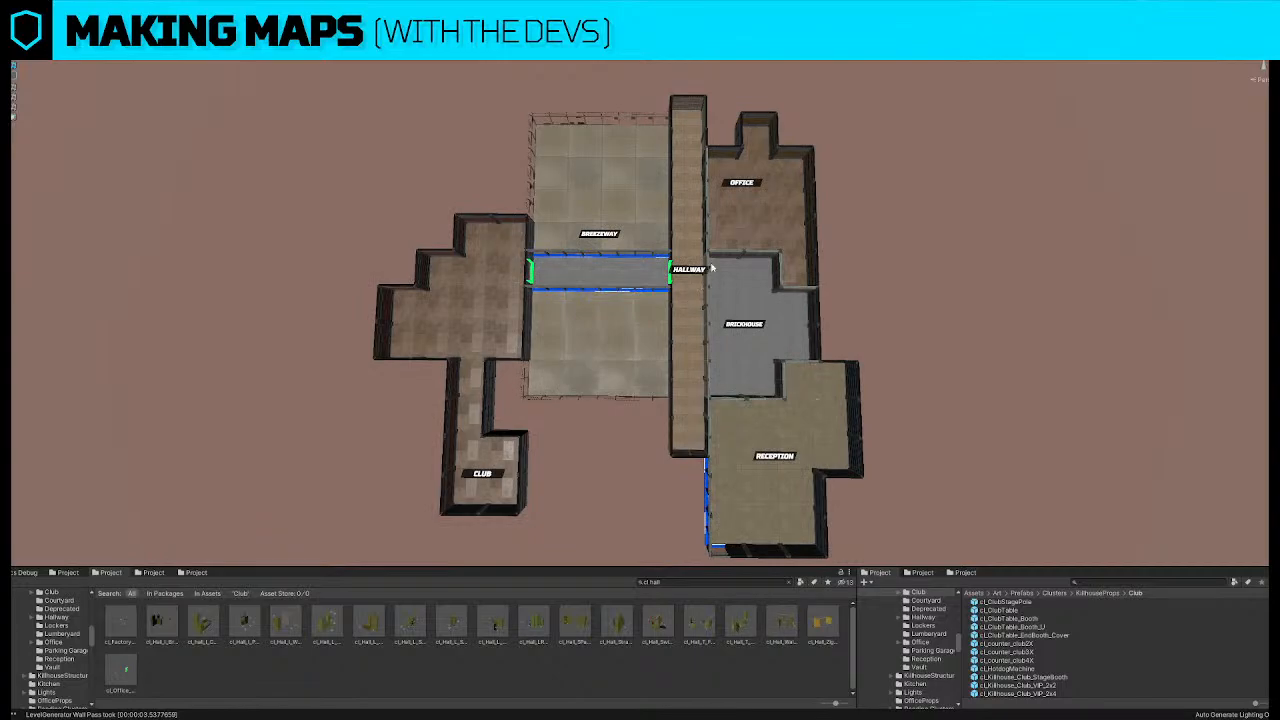
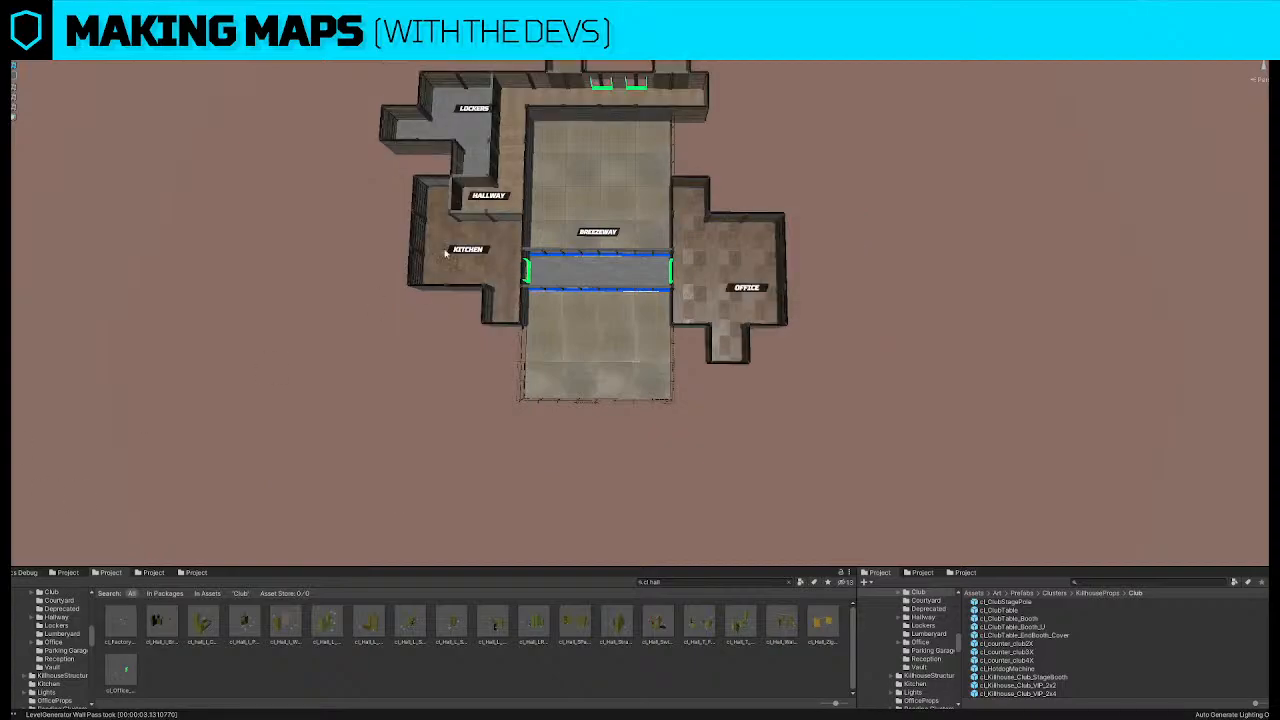
# Search the project assets for "breeze" and open the Killhouse_16x8_Breezeway tile prefab
pyautogui.moveTo(623, 163); pyautogui.dragTo(624, 200, button='middle')
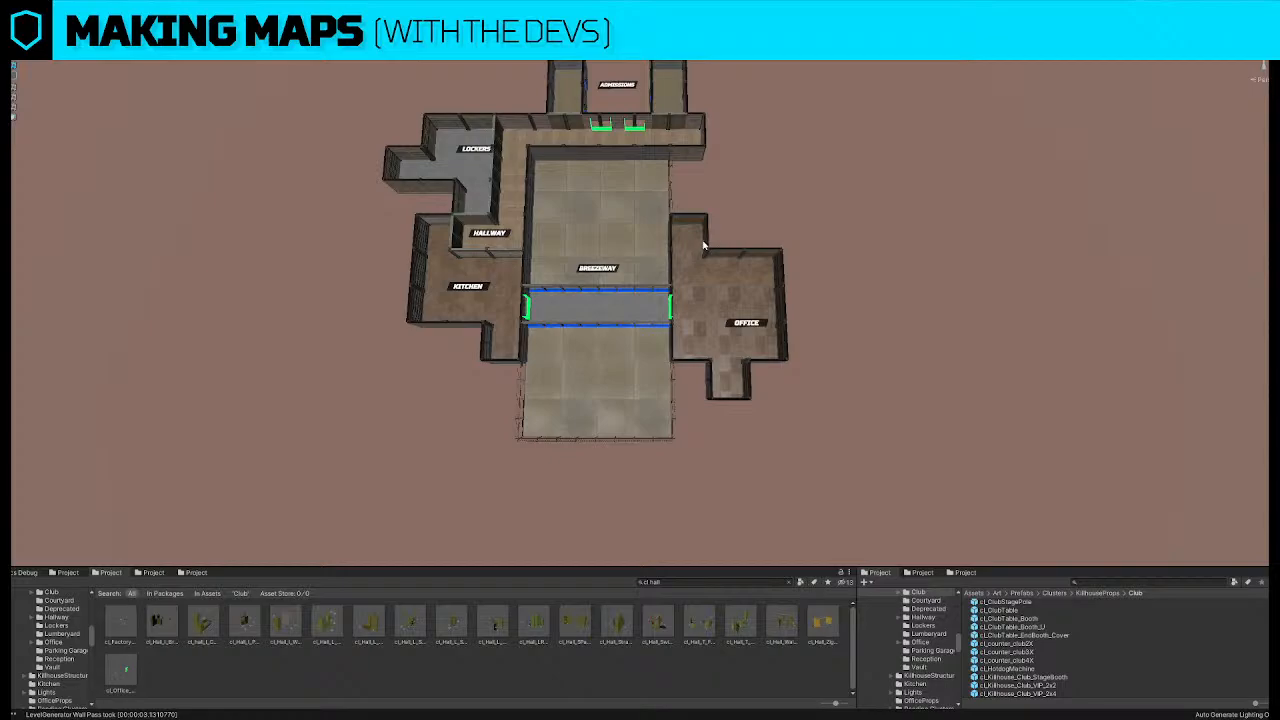
pyautogui.click(625, 345)
pyautogui.click(728, 582)
pyautogui.write('bree')
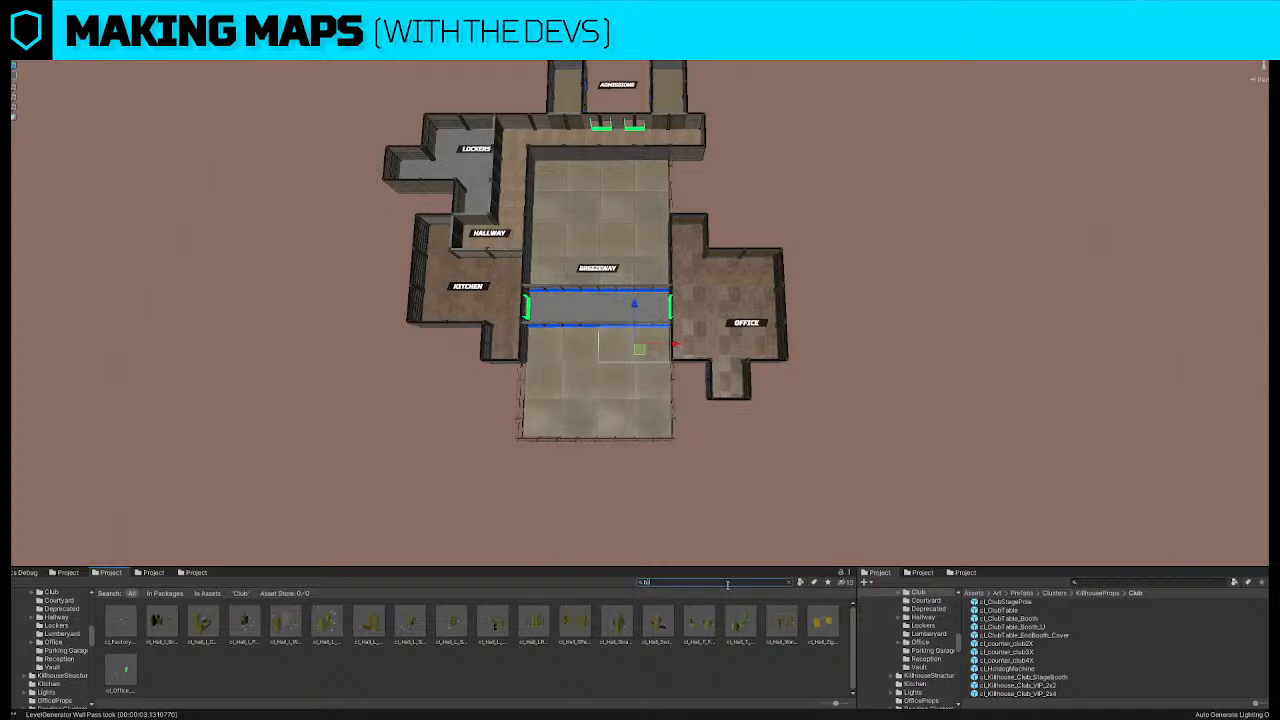
pyautogui.write('ze')
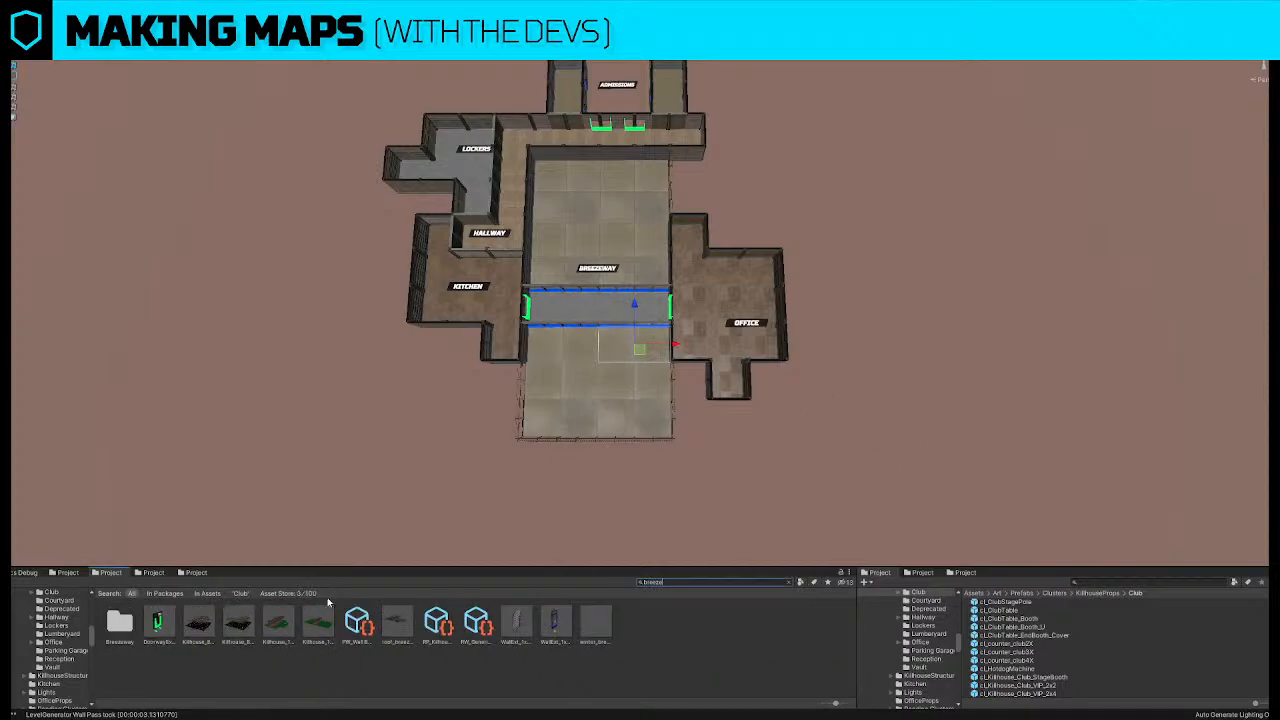
pyautogui.click(318, 625)
pyautogui.doubleClick(318, 625)
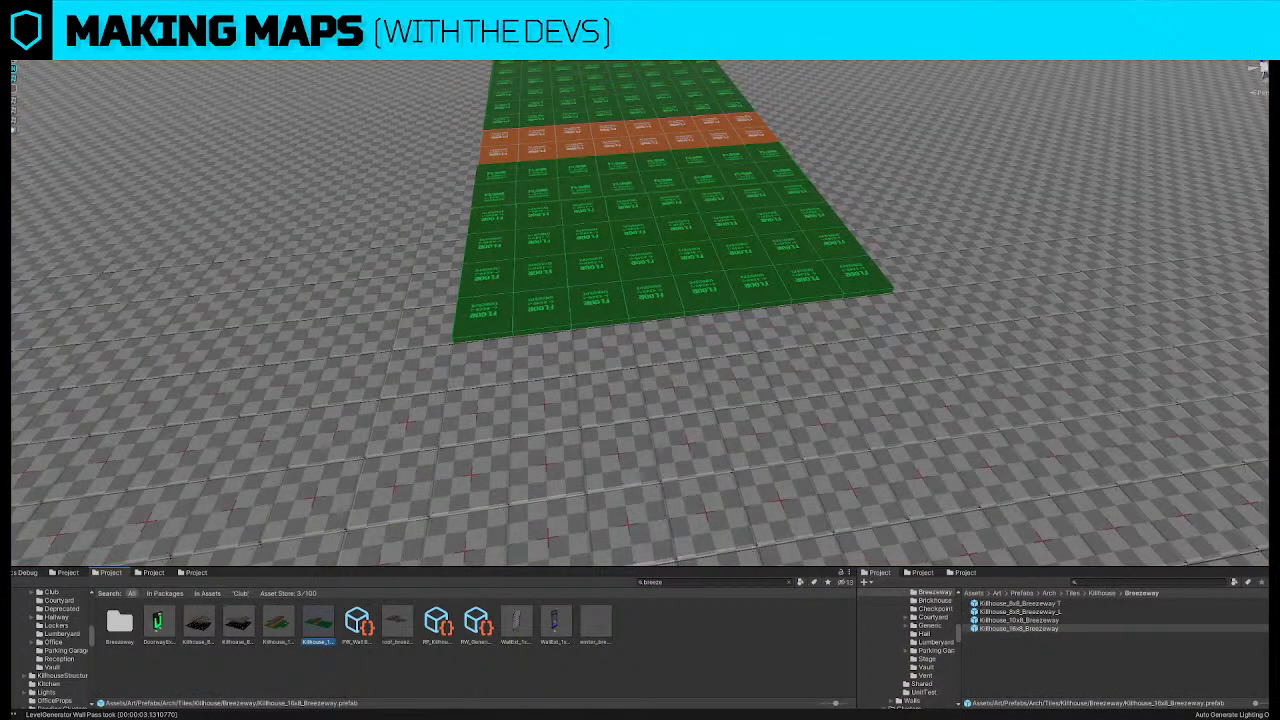
# Show the node gizmos on the breezeway tile and select individual edge nodes along one side
pyautogui.click(1265, 199)
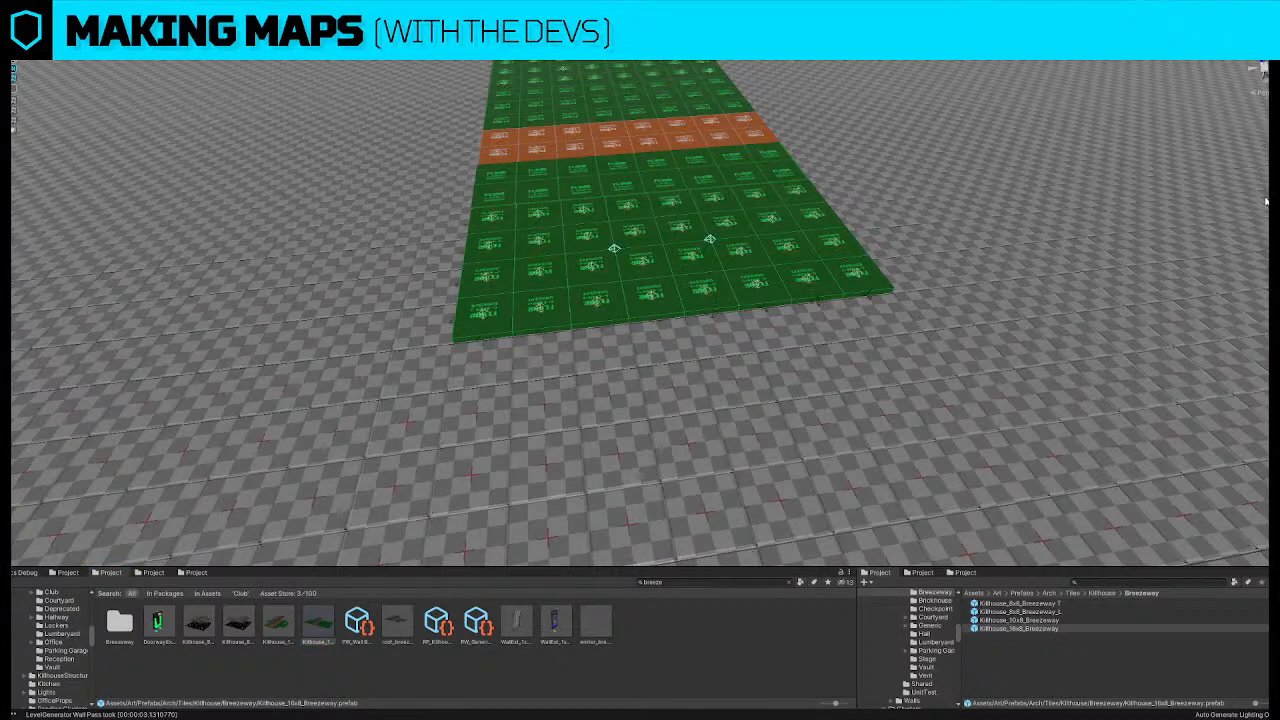
pyautogui.click(533, 277)
pyautogui.press('f')
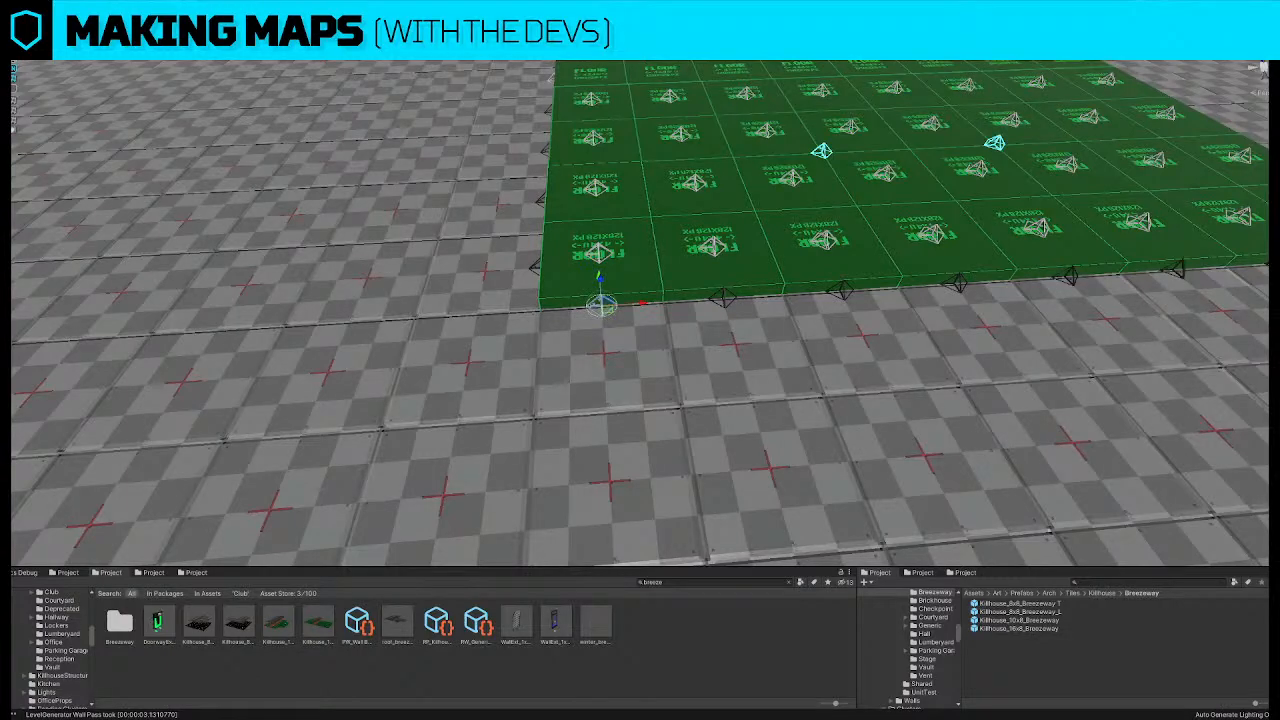
pyautogui.click(552, 108)
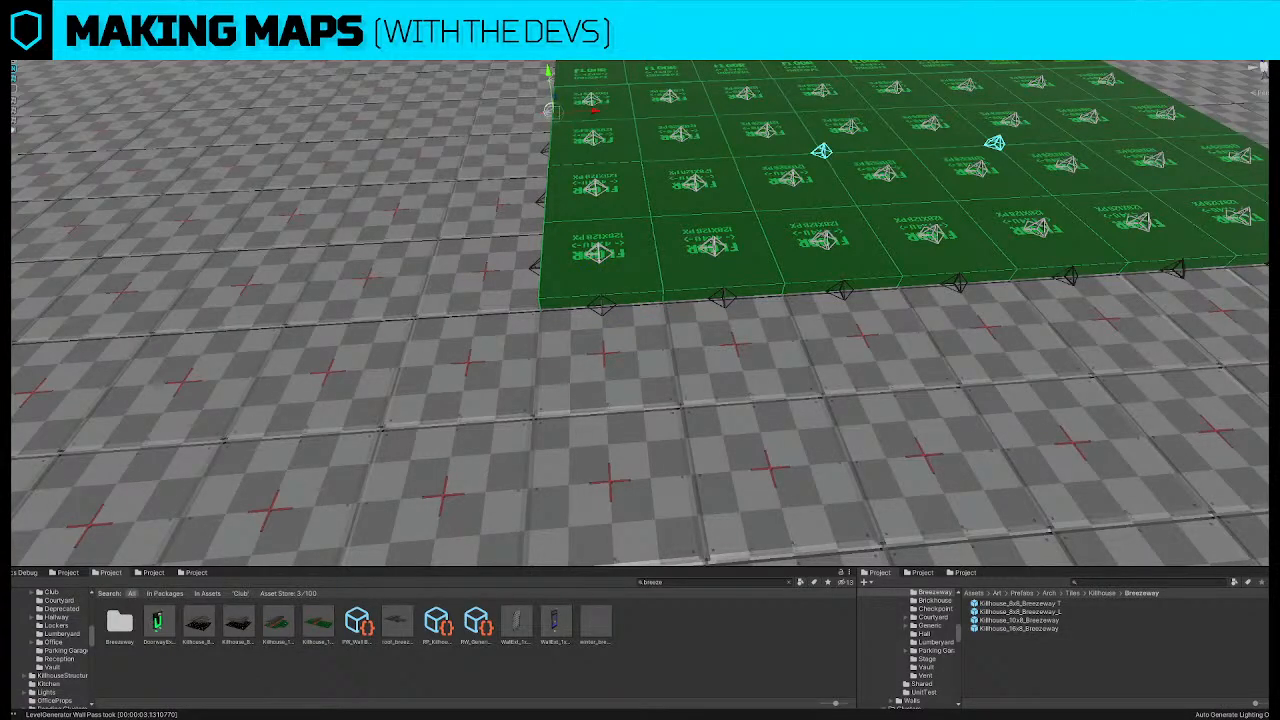
pyautogui.scroll(-10, 572, 263)
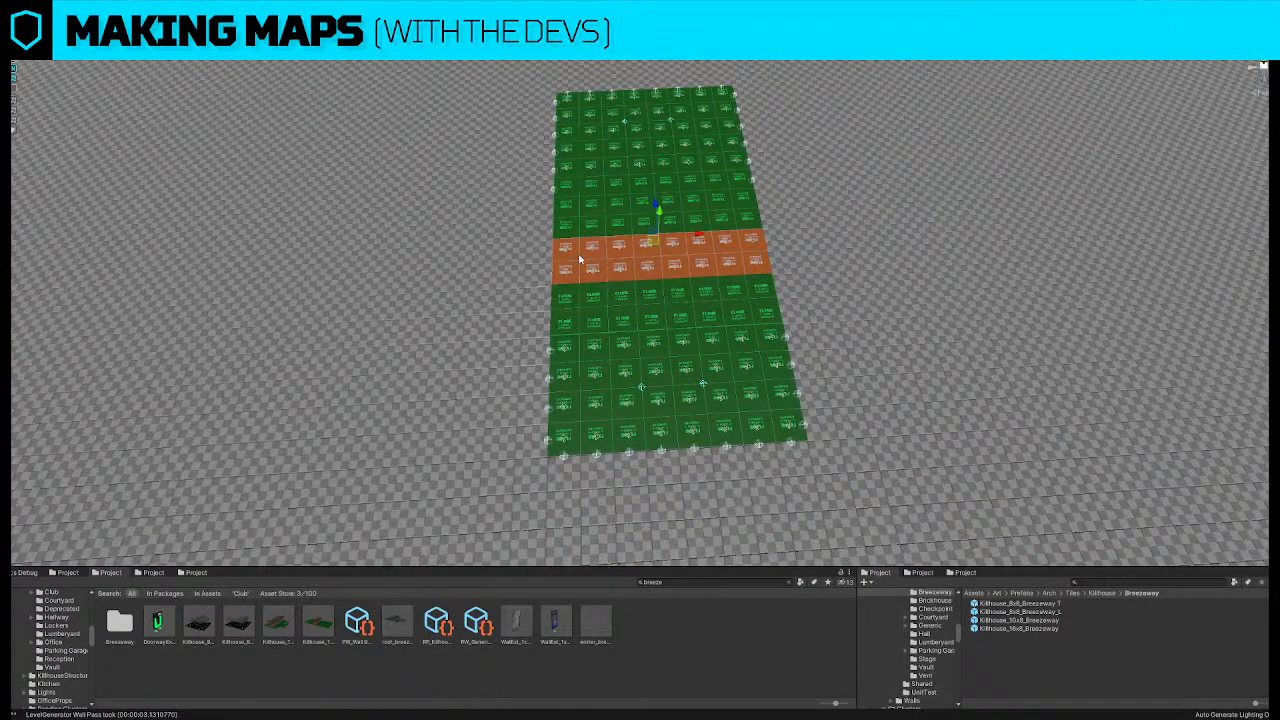
pyautogui.keyDown('alt'); pyautogui.moveTo(578, 259); pyautogui.dragTo(706, 281); pyautogui.keyUp('alt')
pyautogui.moveTo(532, 273); pyautogui.dragTo(695, 219, button='right')
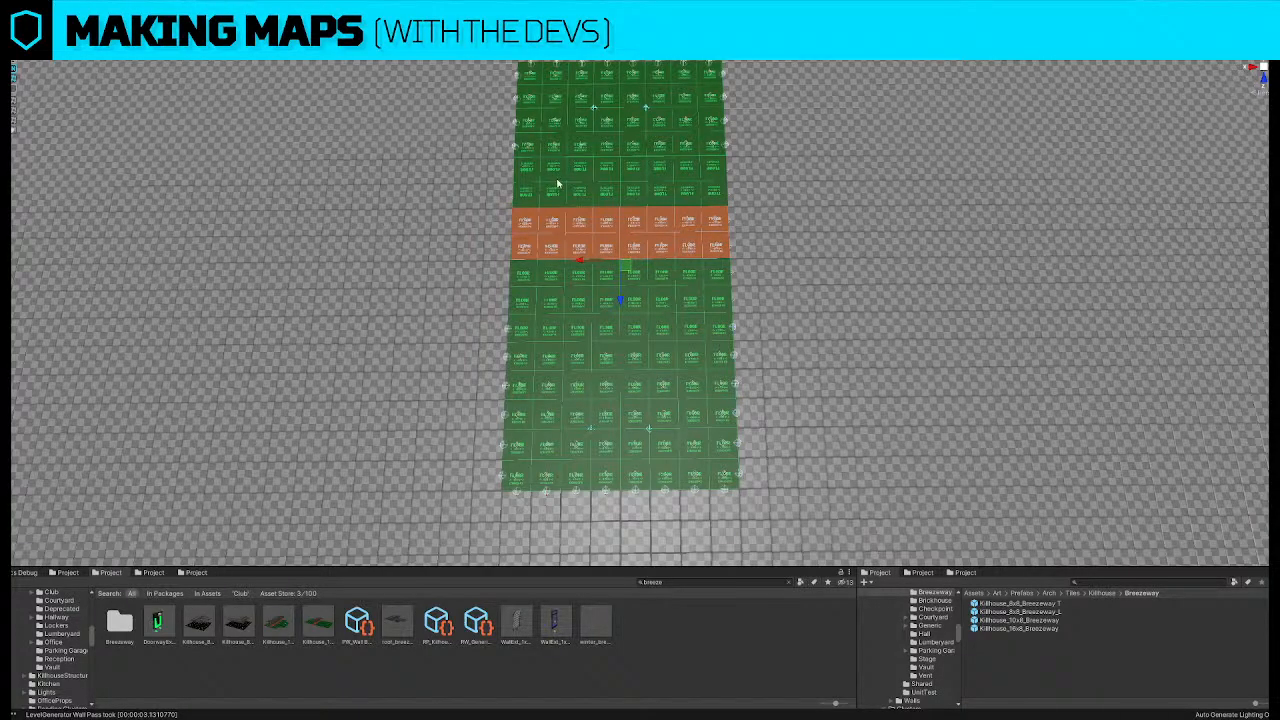
pyautogui.moveTo(558, 181); pyautogui.dragTo(562, 188, button='right')
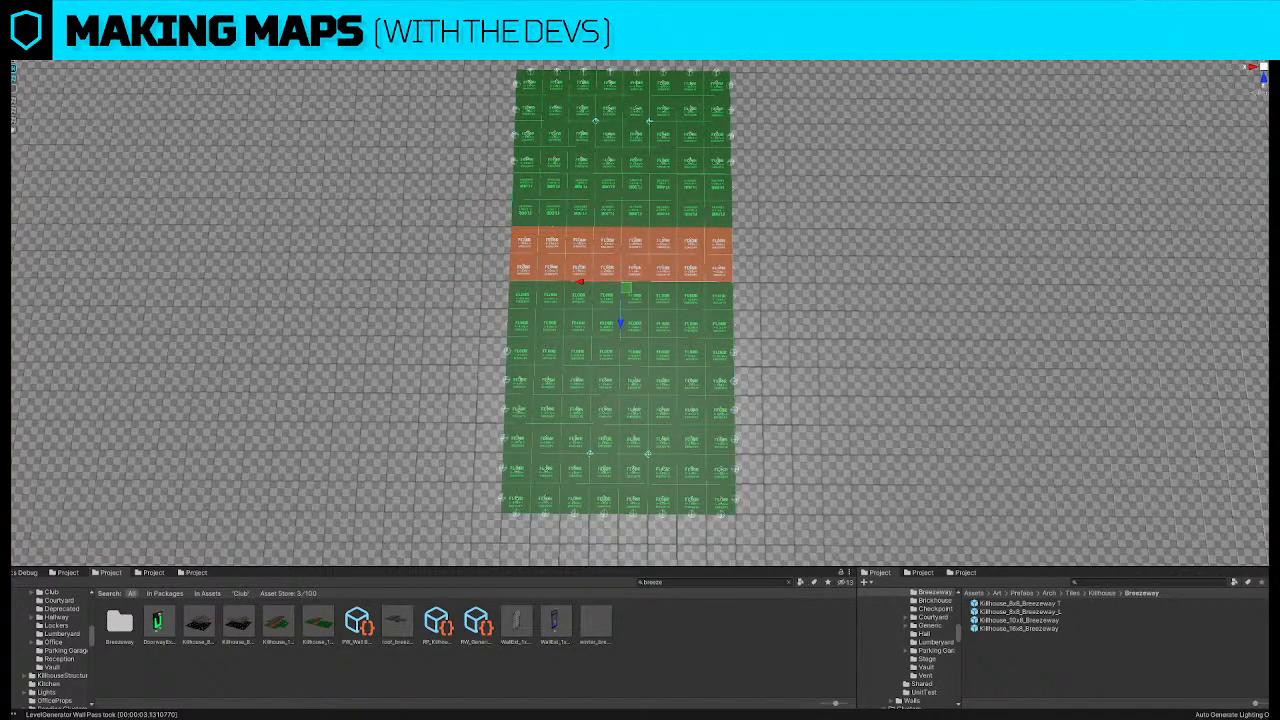
# Select the wall nodes around the outer edge of the tile's upper green floor section and the edge nodes near the orange strip
pyautogui.click(724, 143)
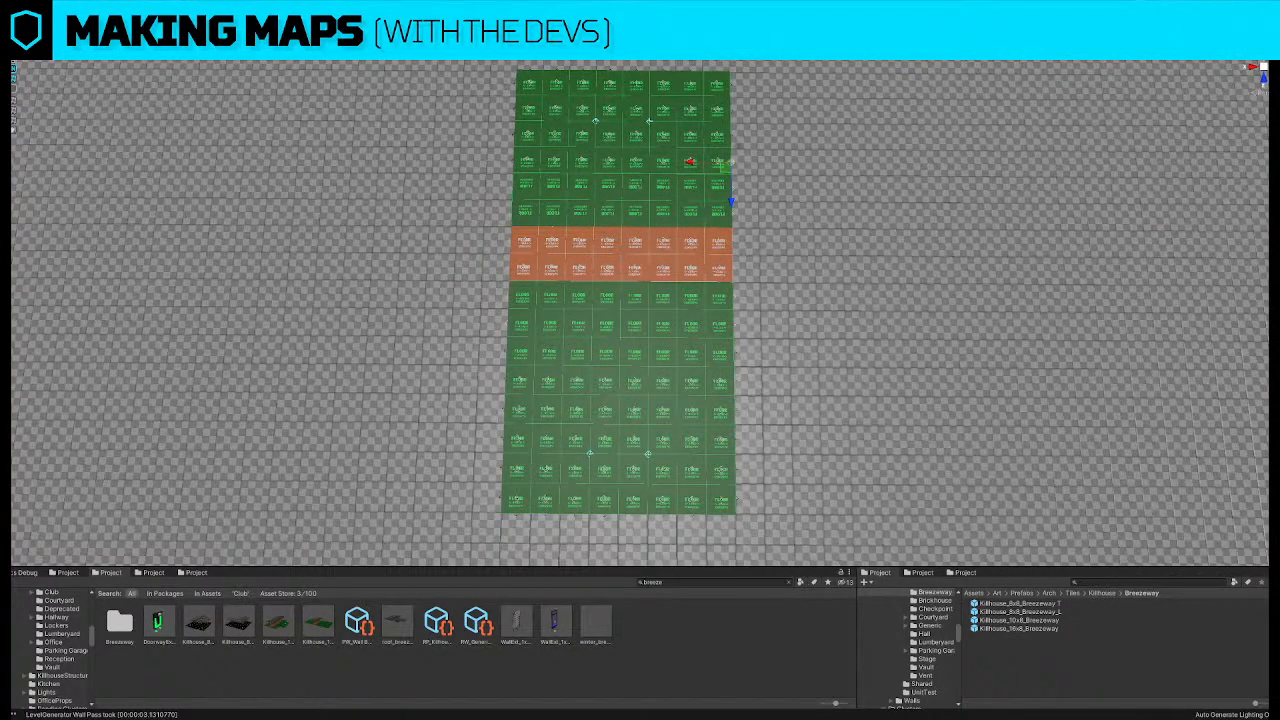
pyautogui.keyDown('shift'); pyautogui.click(731, 124); pyautogui.keyUp('shift')
pyautogui.keyDown('shift'); pyautogui.click(731, 98); pyautogui.keyUp('shift')
pyautogui.keyDown('shift'); pyautogui.click(731, 76); pyautogui.keyUp('shift')
pyautogui.keyDown('shift'); pyautogui.click(516, 150); pyautogui.keyUp('shift')
pyautogui.keyDown('shift'); pyautogui.click(517, 124); pyautogui.keyUp('shift')
pyautogui.keyDown('shift'); pyautogui.click(516, 108); pyautogui.keyUp('shift')
pyautogui.keyDown('shift'); pyautogui.click(517, 83); pyautogui.keyUp('shift')
pyautogui.keyDown('shift'); pyautogui.click(530, 71); pyautogui.keyUp('shift')
pyautogui.keyDown('shift'); pyautogui.click(557, 71); pyautogui.keyUp('shift')
pyautogui.keyDown('shift'); pyautogui.click(584, 71); pyautogui.keyUp('shift')
pyautogui.keyDown('shift'); pyautogui.click(611, 71); pyautogui.keyUp('shift')
pyautogui.keyDown('shift'); pyautogui.click(636, 71); pyautogui.keyUp('shift')
pyautogui.keyDown('shift'); pyautogui.click(663, 71); pyautogui.keyUp('shift')
pyautogui.keyDown('shift'); pyautogui.click(690, 71); pyautogui.keyUp('shift')
pyautogui.keyDown('shift'); pyautogui.click(716, 71); pyautogui.keyUp('shift')
pyautogui.hotkey('shift', 'Up')
pyautogui.hotkey('shift', 'Up')
pyautogui.hotkey('shift', 'Up')
pyautogui.hotkey('shift', 'Up')
pyautogui.hotkey('shift', 'Up')
pyautogui.hotkey('shift', 'Up')
pyautogui.hotkey('shift', 'Up')
pyautogui.hotkey('shift', 'Up')
pyautogui.hotkey('shift', 'Up')
pyautogui.hotkey('shift', 'Up')
pyautogui.hotkey('shift', 'Up')
pyautogui.hotkey('shift', 'Up')
pyautogui.hotkey('shift', 'Up')
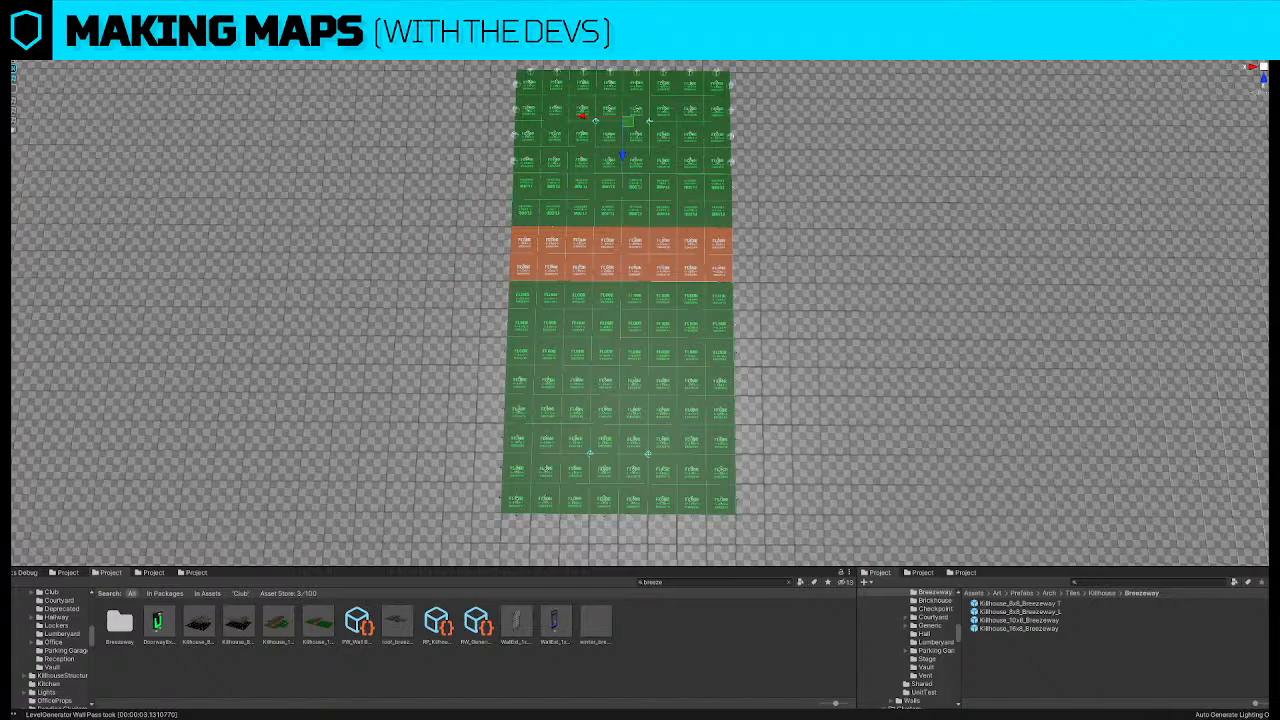
pyautogui.click(510, 218)
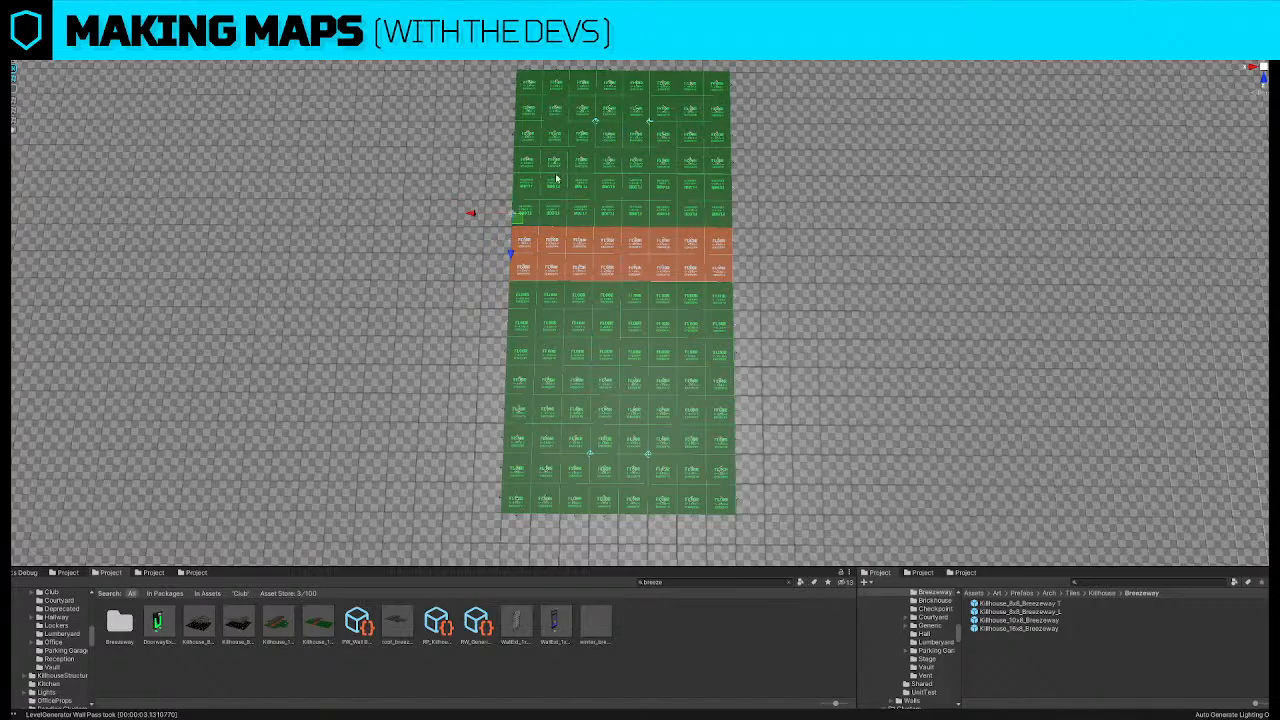
pyautogui.click(511, 191)
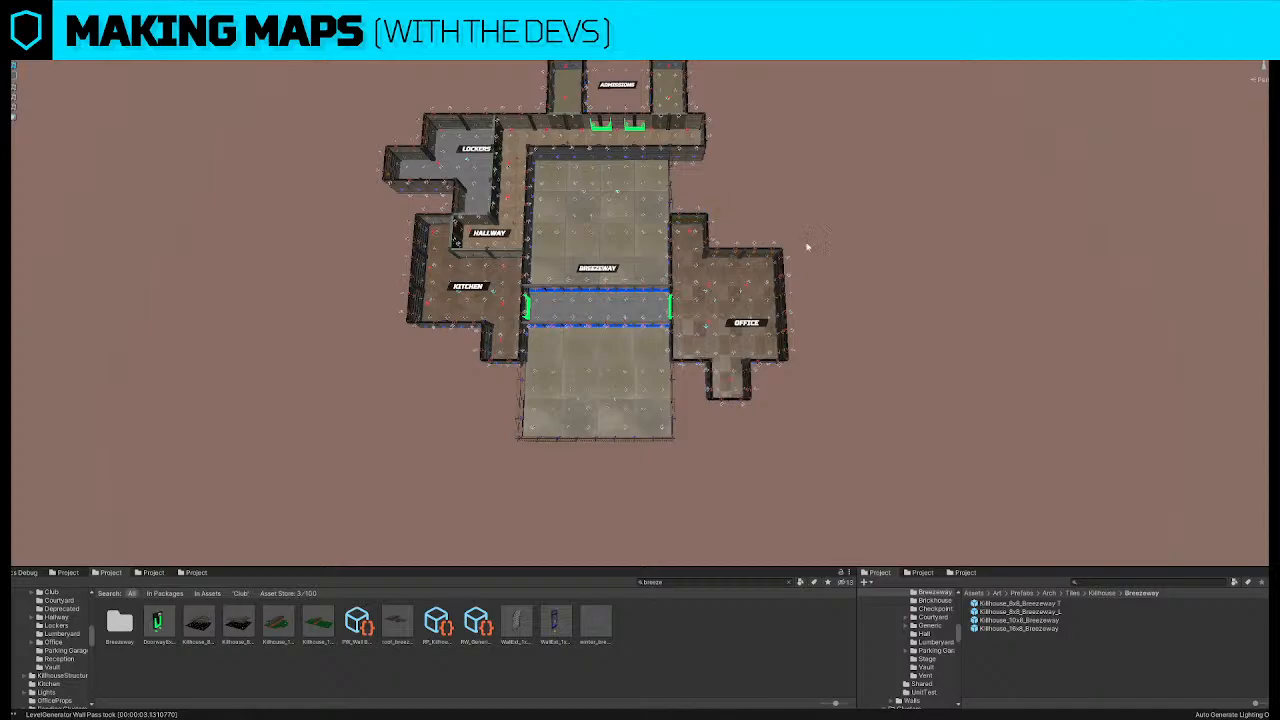
# Hide the node gizmos over the generated map and select the Office floor
pyautogui.scroll(5, 807, 246)
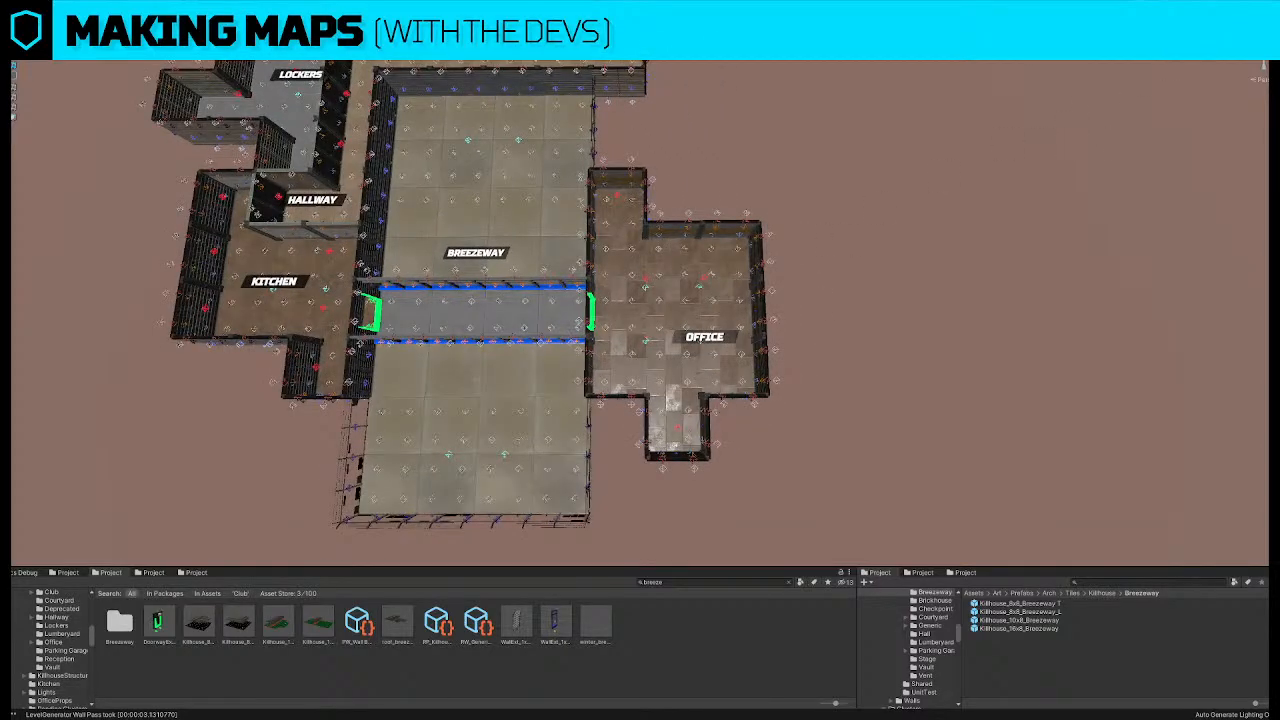
pyautogui.click(1030, 224)
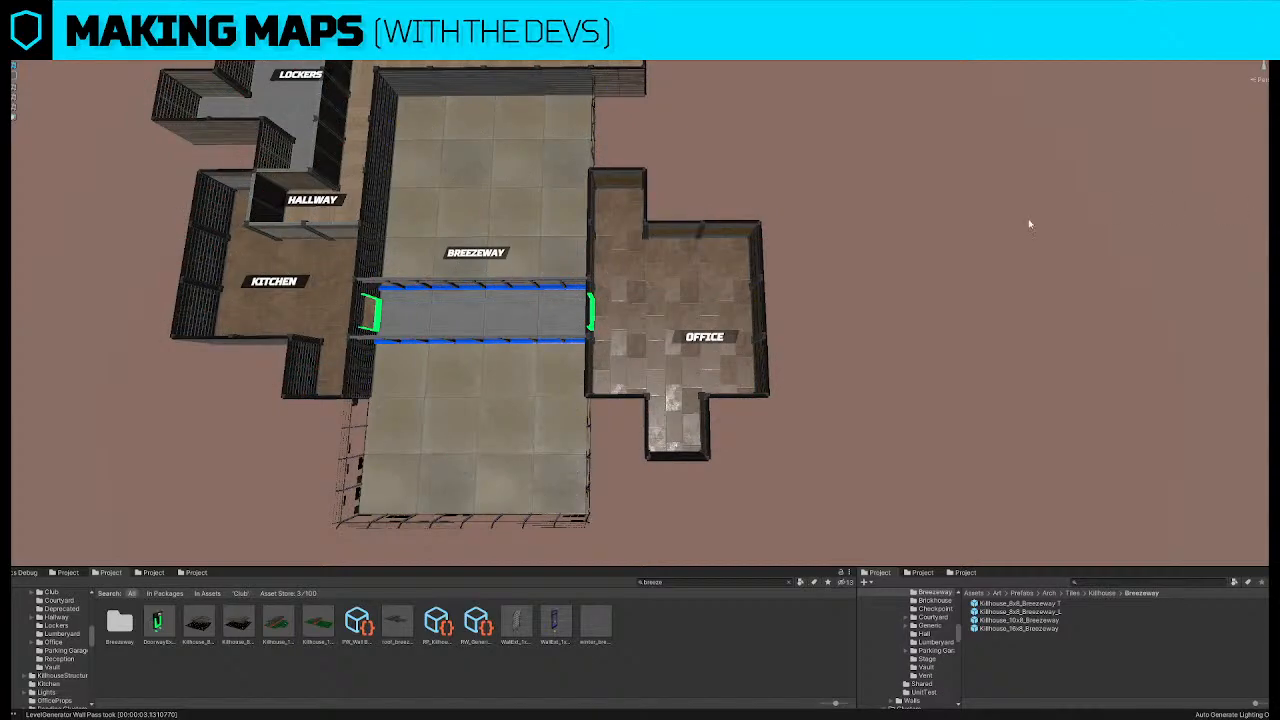
pyautogui.click(708, 271)
# Move the whole Lockers room away from the Hallway to the open space below and beside the Kitchen
pyautogui.press('a')
pyautogui.moveTo(803, 237); pyautogui.dragTo(570, 226, button='right')
pyautogui.press('w')
pyautogui.press('a')
pyautogui.moveTo(697, 207); pyautogui.dragTo(585, 172, button='right')
pyautogui.moveTo(528, 205); pyautogui.dragTo(619, 259, button='right')
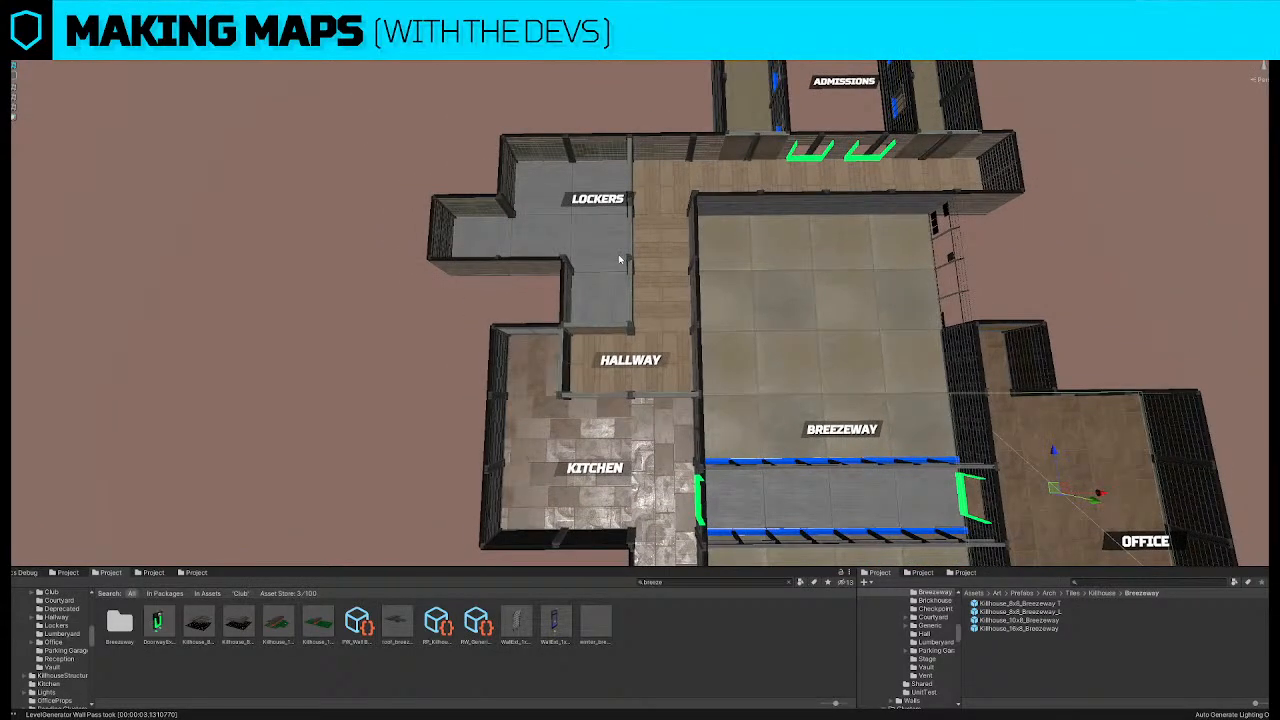
pyautogui.click(591, 268)
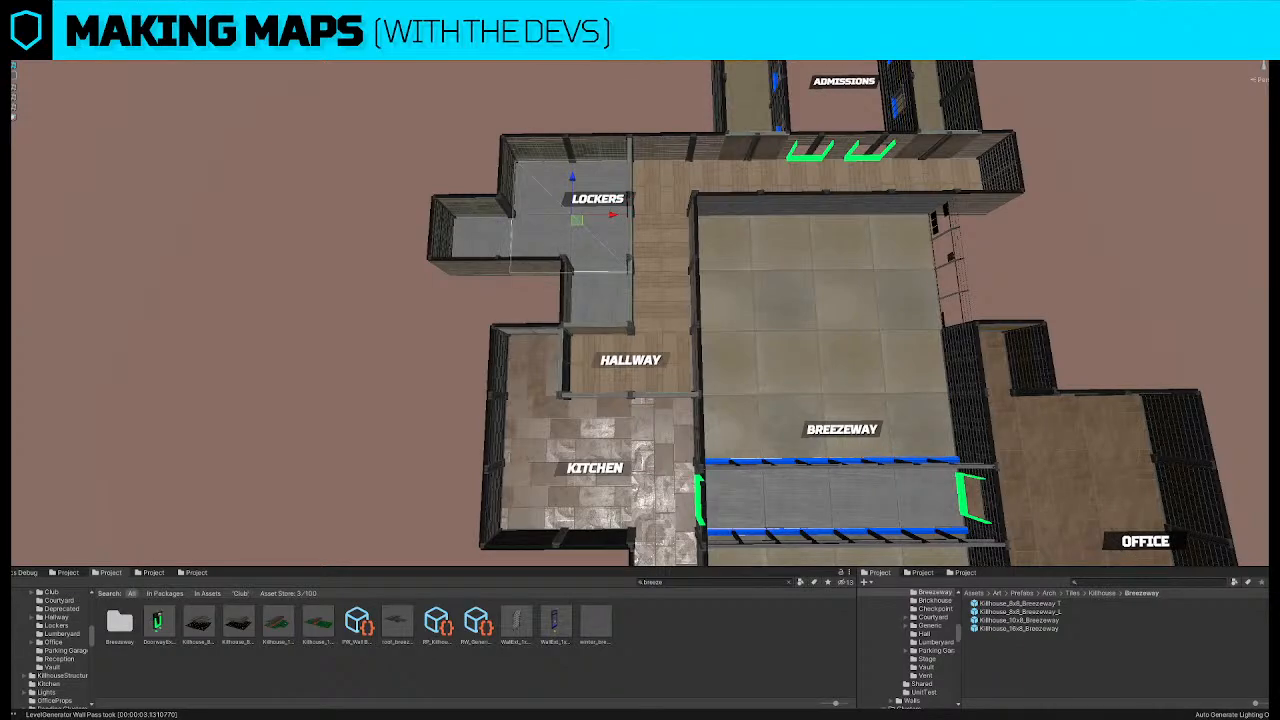
pyautogui.scroll(-5, 672, 300)
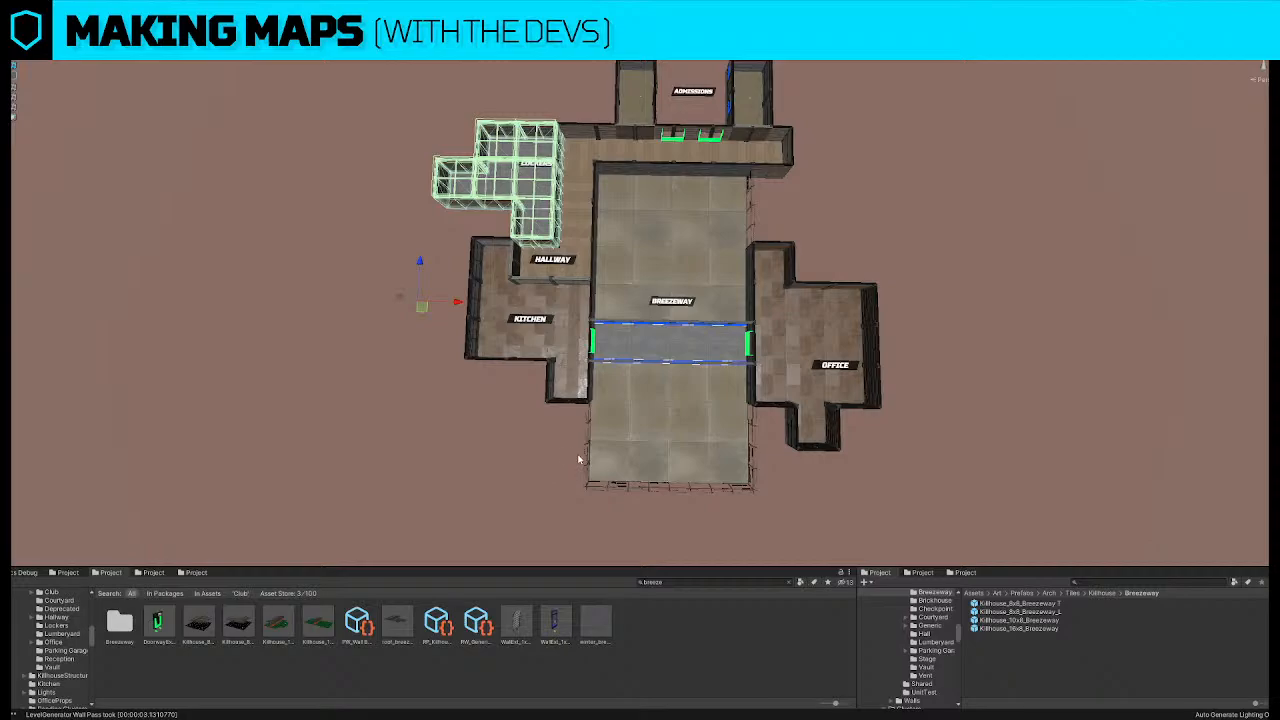
pyautogui.keyDown('alt'); pyautogui.moveTo(591, 283); pyautogui.dragTo(583, 257); pyautogui.keyUp('alt')
pyautogui.scroll(2, 540, 275)
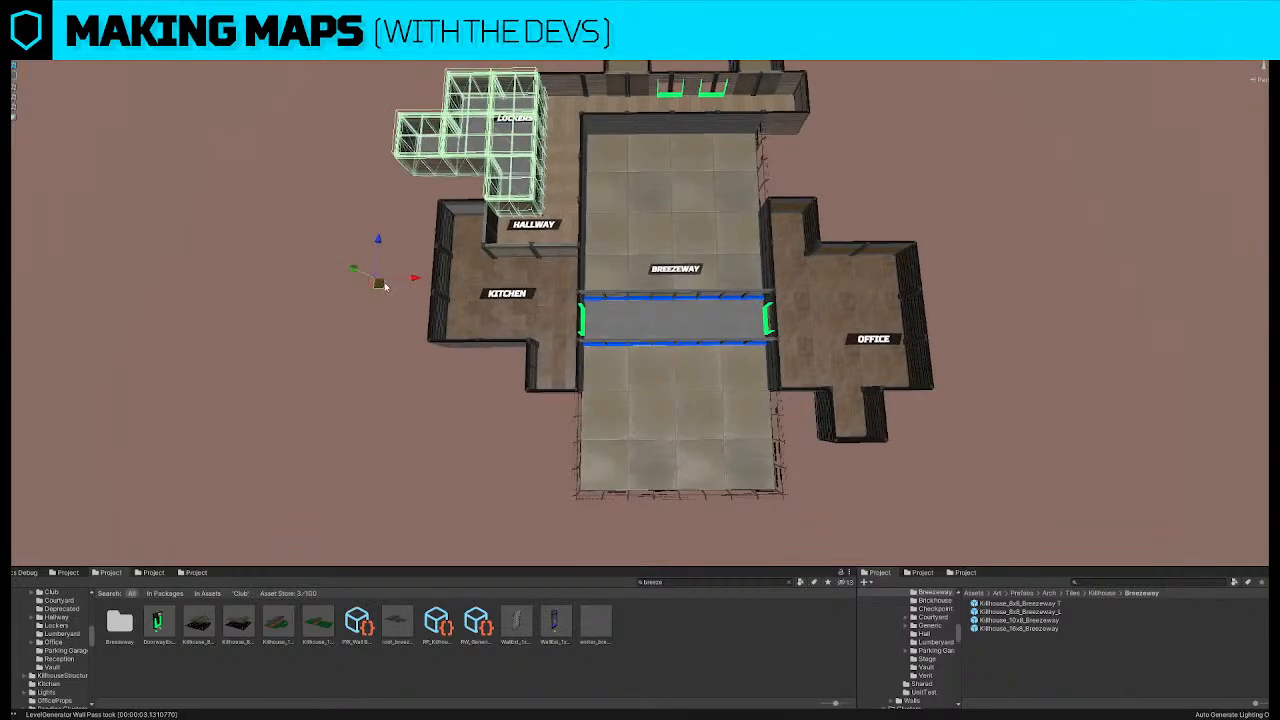
pyautogui.moveTo(382, 286); pyautogui.dragTo(311, 522)
pyautogui.scroll(2, 567, 455)
pyautogui.moveTo(567, 455); pyautogui.dragTo(567, 277, button='middle')
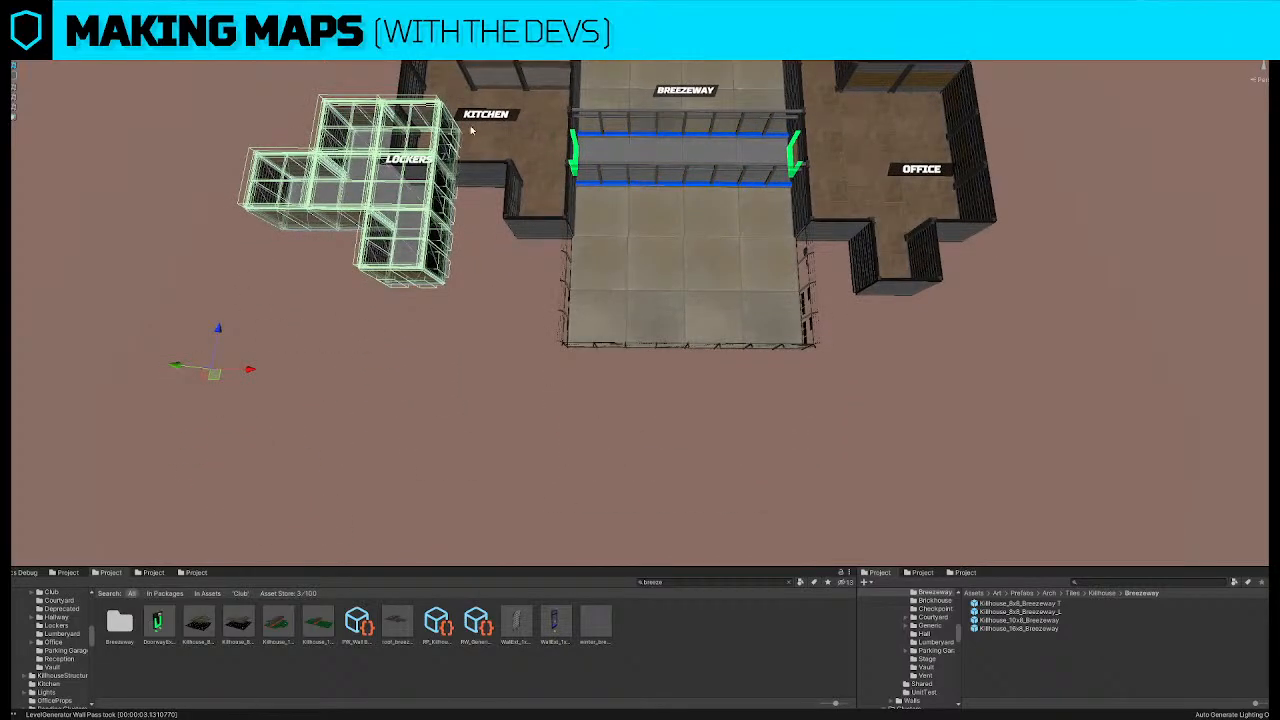
pyautogui.moveTo(584, 335); pyautogui.dragTo(514, 255, button='right')
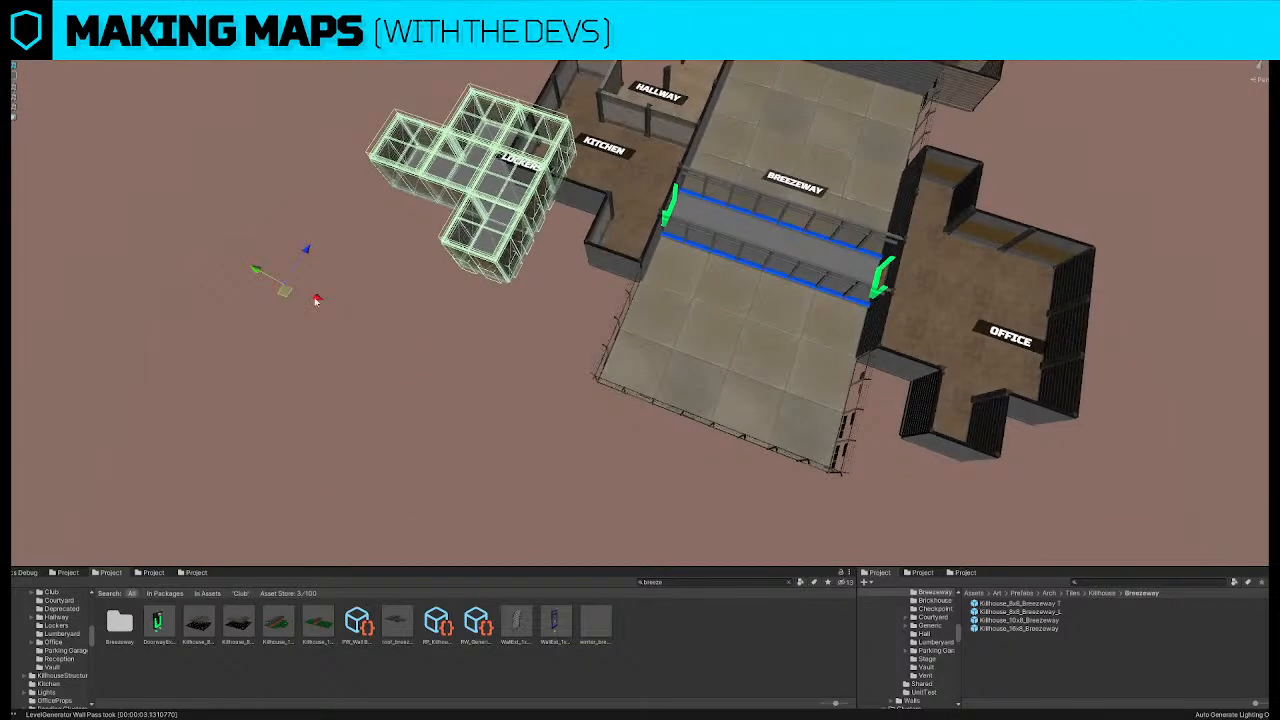
pyautogui.moveTo(290, 298); pyautogui.dragTo(209, 434)
# Move the Lockers room against the lower end of the Kitchen, flush with the side of the Breezeway
pyautogui.moveTo(600, 275)
pyautogui.mouseDown(button='right')
pyautogui.moveTo(512, 208)
pyautogui.moveTo(612, 265)
pyautogui.mouseUp(button='right')
pyautogui.click(509, 203)
pyautogui.press('w')
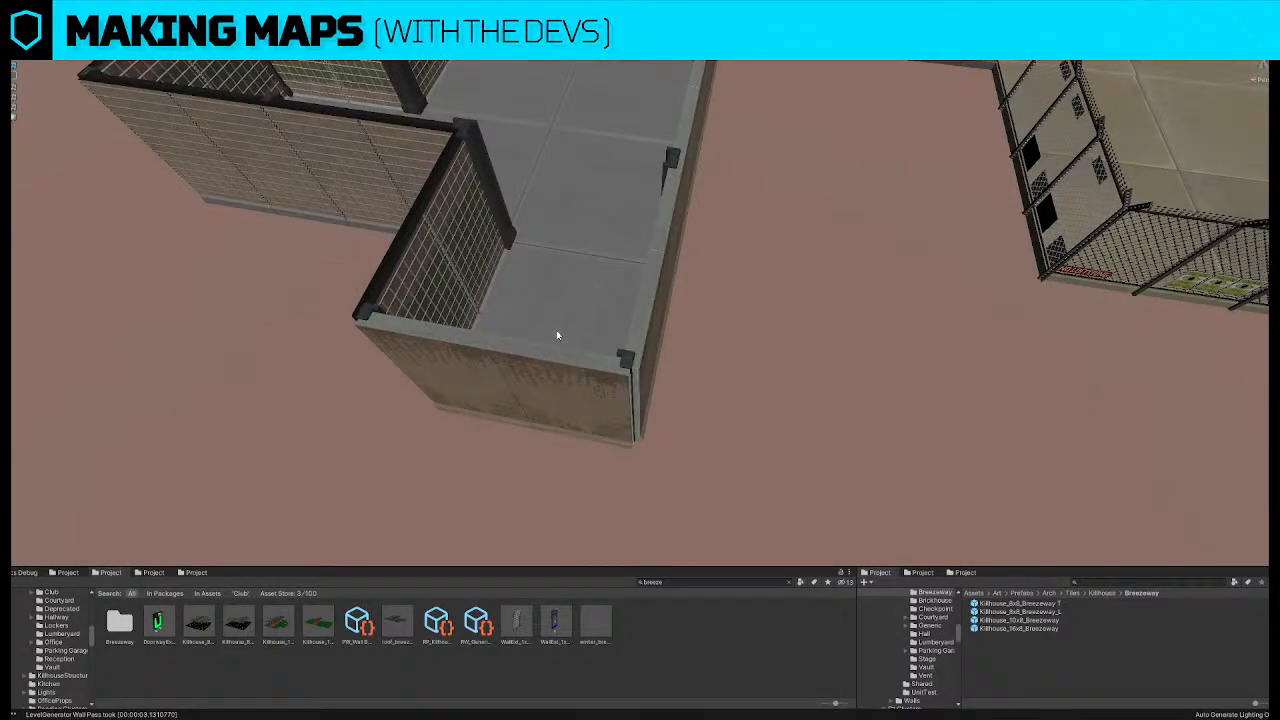
pyautogui.scroll(-5, 557, 335)
pyautogui.moveTo(708, 272); pyautogui.dragTo(689, 305, button='right')
pyautogui.moveTo(577, 286); pyautogui.dragTo(576, 340, button='right')
pyautogui.click(470, 371)
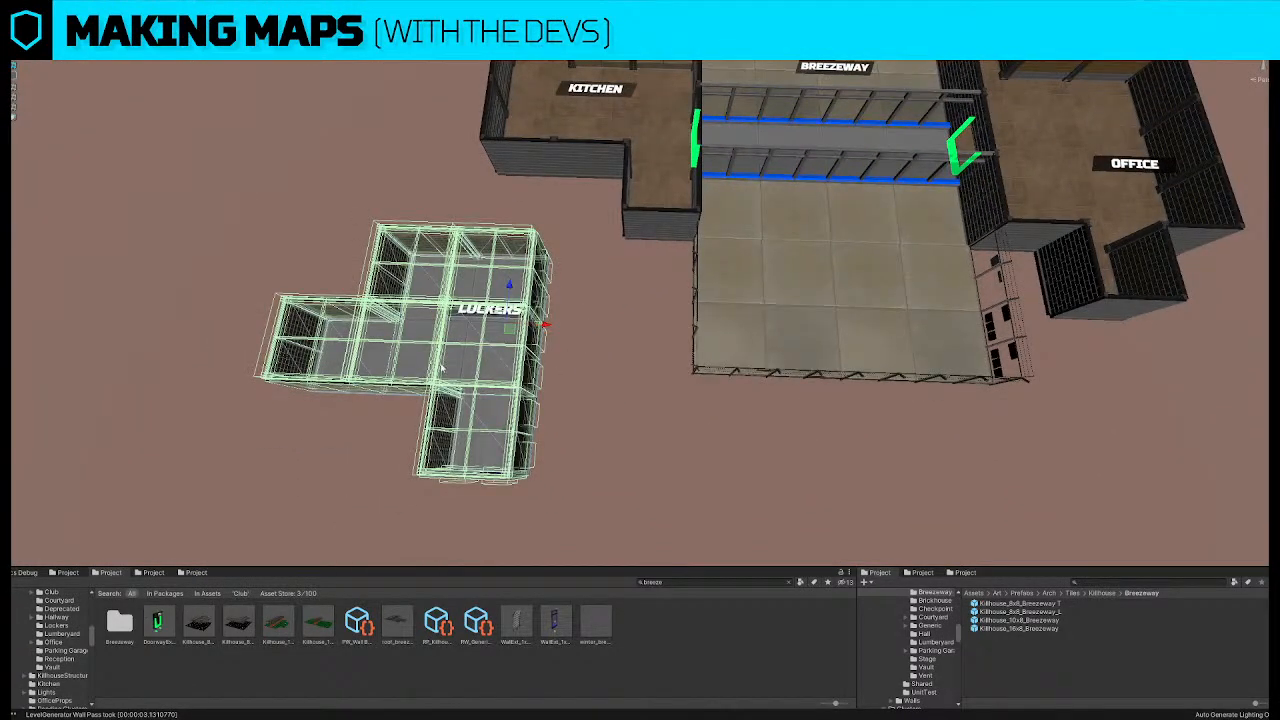
pyautogui.moveTo(508, 334); pyautogui.dragTo(714, 320)
pyautogui.scroll(-3, 714, 320)
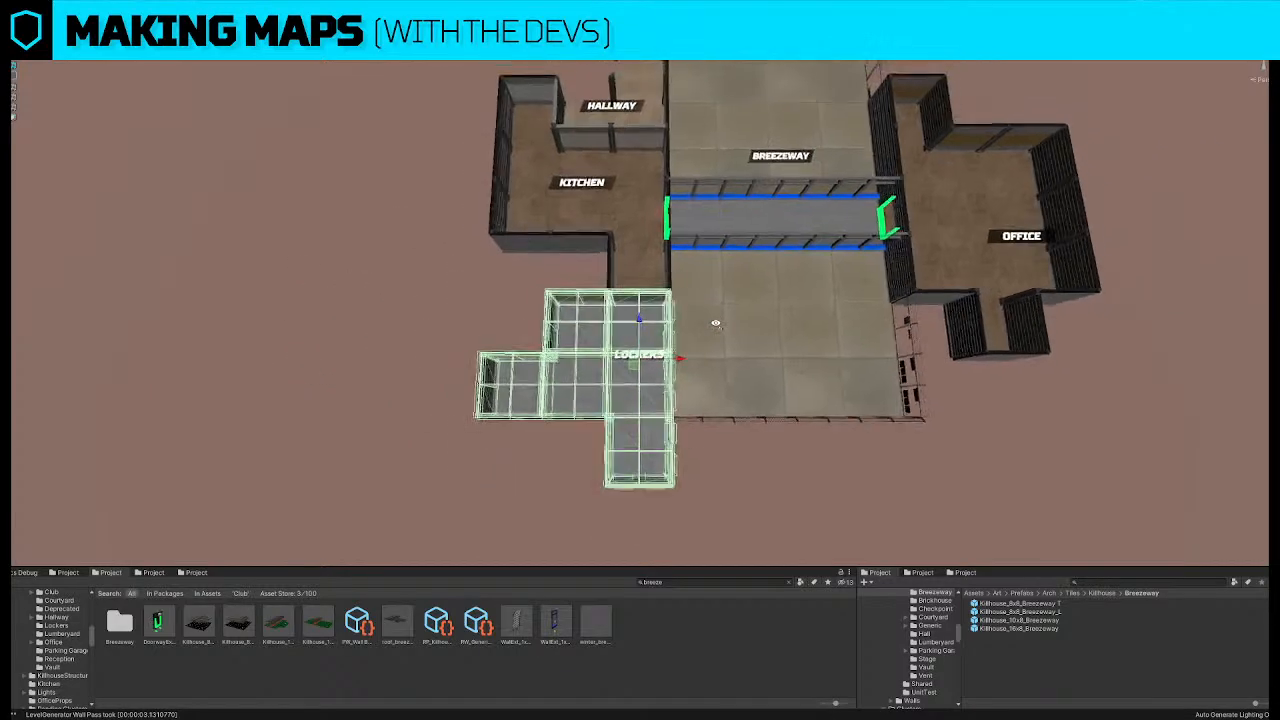
pyautogui.scroll(2, 652, 278)
# Delete the wall panels that separate the Kitchen's lower end from the Lockers room
pyautogui.click(617, 309)
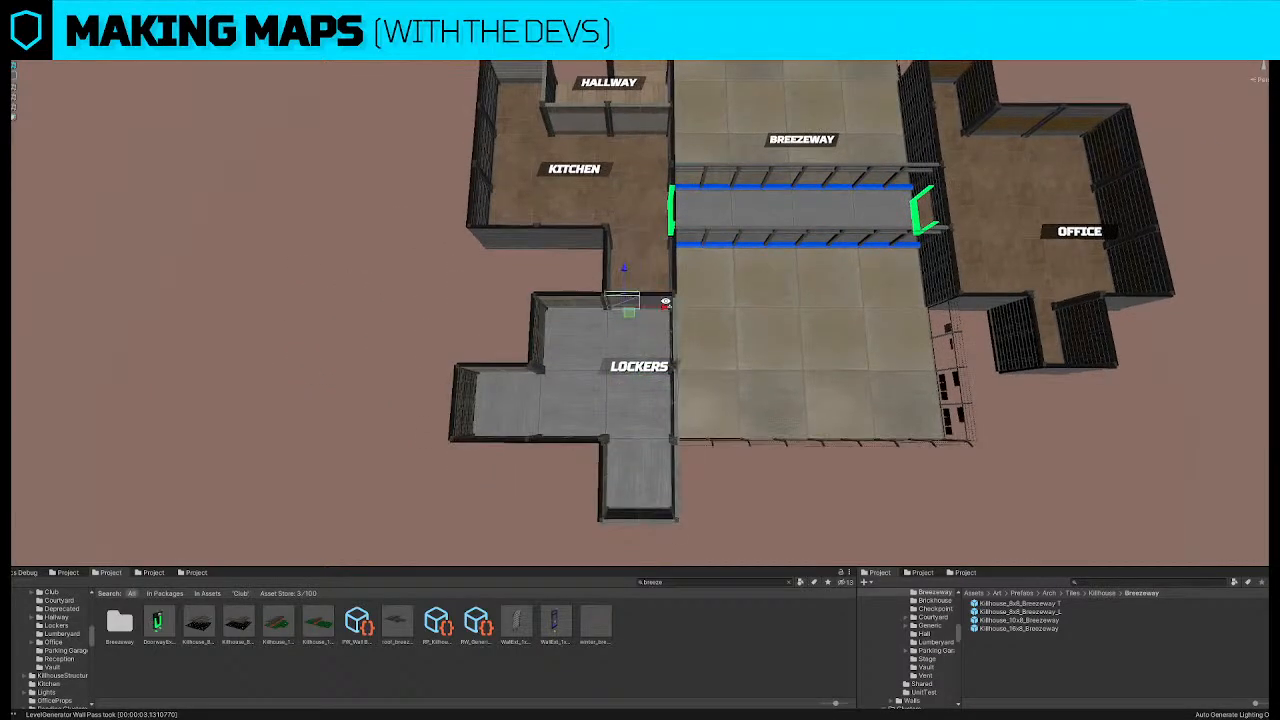
pyautogui.scroll(3, 617, 309)
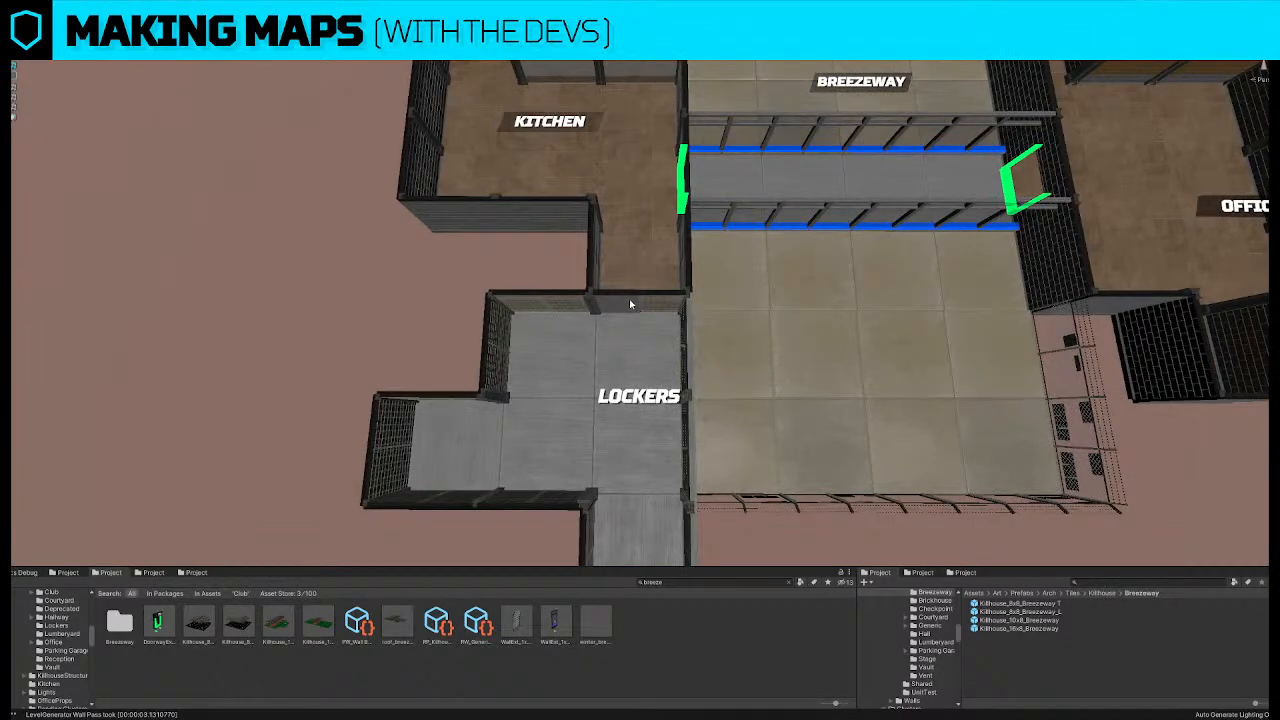
pyautogui.scroll(1, 630, 304)
pyautogui.keyDown('alt'); pyautogui.moveTo(630, 304); pyautogui.dragTo(640, 258); pyautogui.keyUp('alt')
pyautogui.click(650, 320)
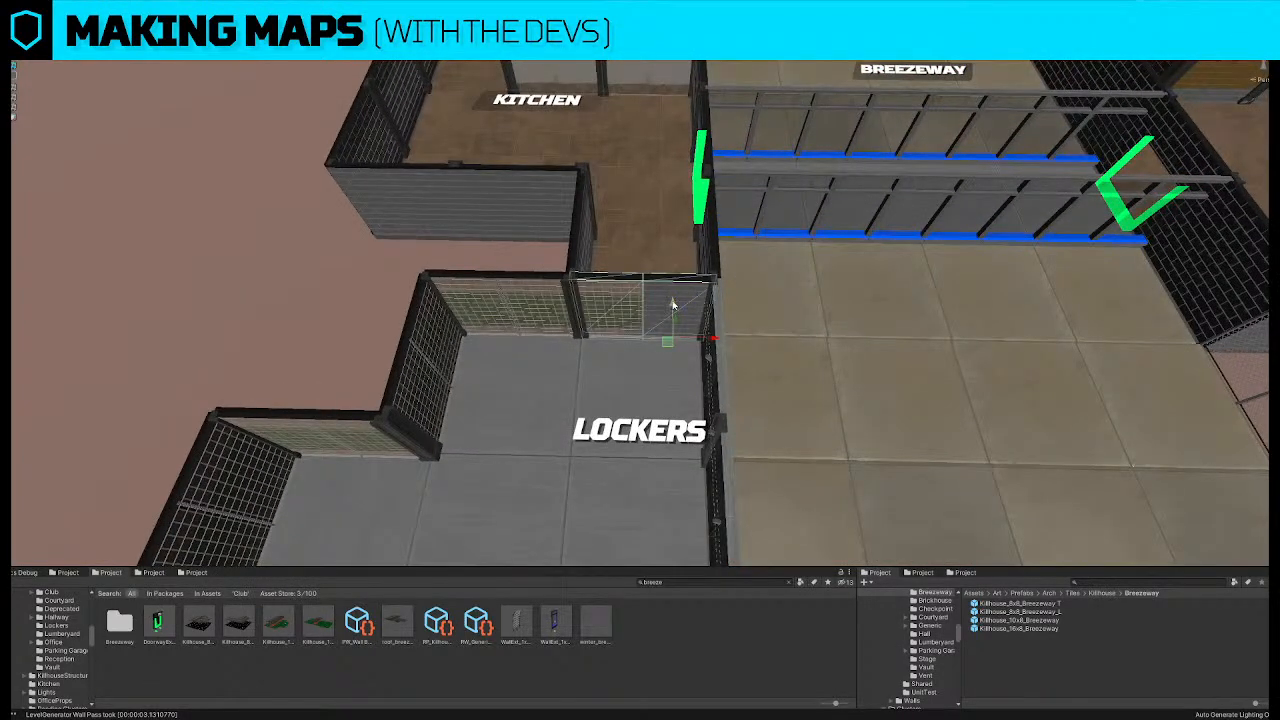
pyautogui.press('Delete')
pyautogui.keyDown('alt'); pyautogui.moveTo(687, 293); pyautogui.dragTo(674, 312); pyautogui.keyUp('alt')
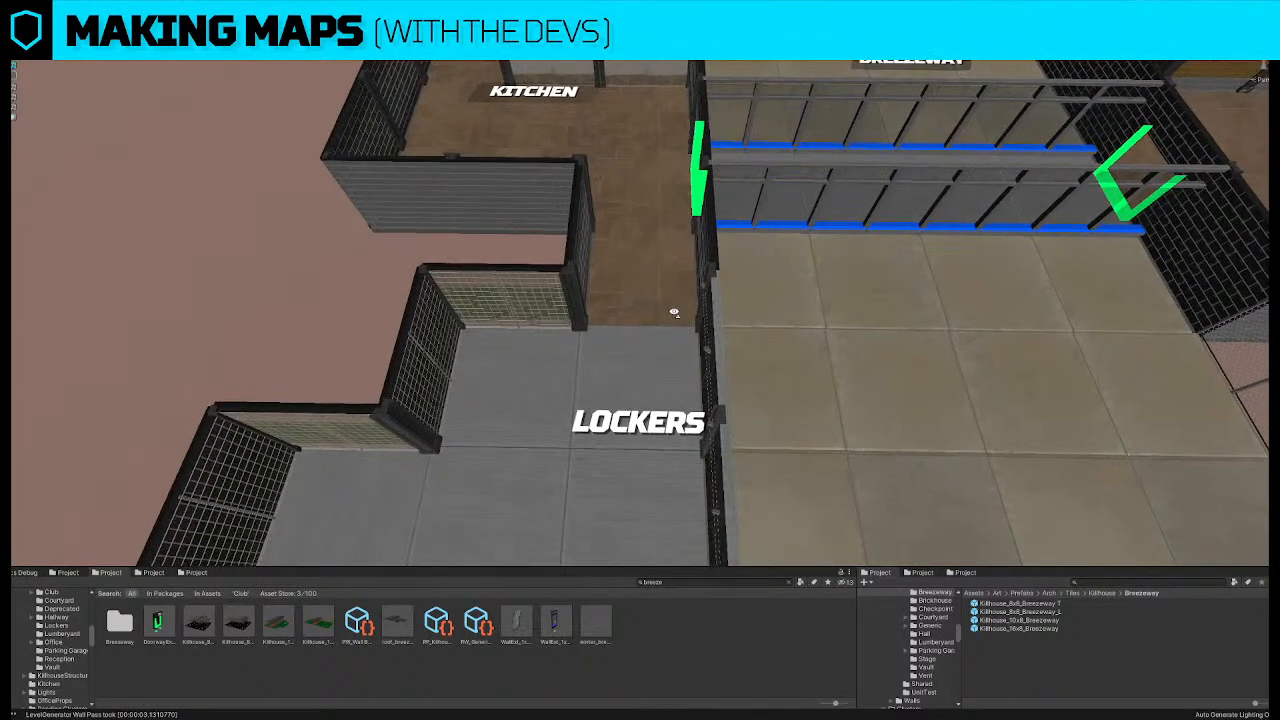
# Move the two side wall panels from the Lockers' lower alcove up to the opening between the Lockers and Kitchen
pyautogui.moveTo(674, 312); pyautogui.dragTo(682, 443, button='right')
pyautogui.press('s')
pyautogui.click(690, 412)
pyautogui.keyDown('shift'); pyautogui.click(694, 453); pyautogui.keyUp('shift')
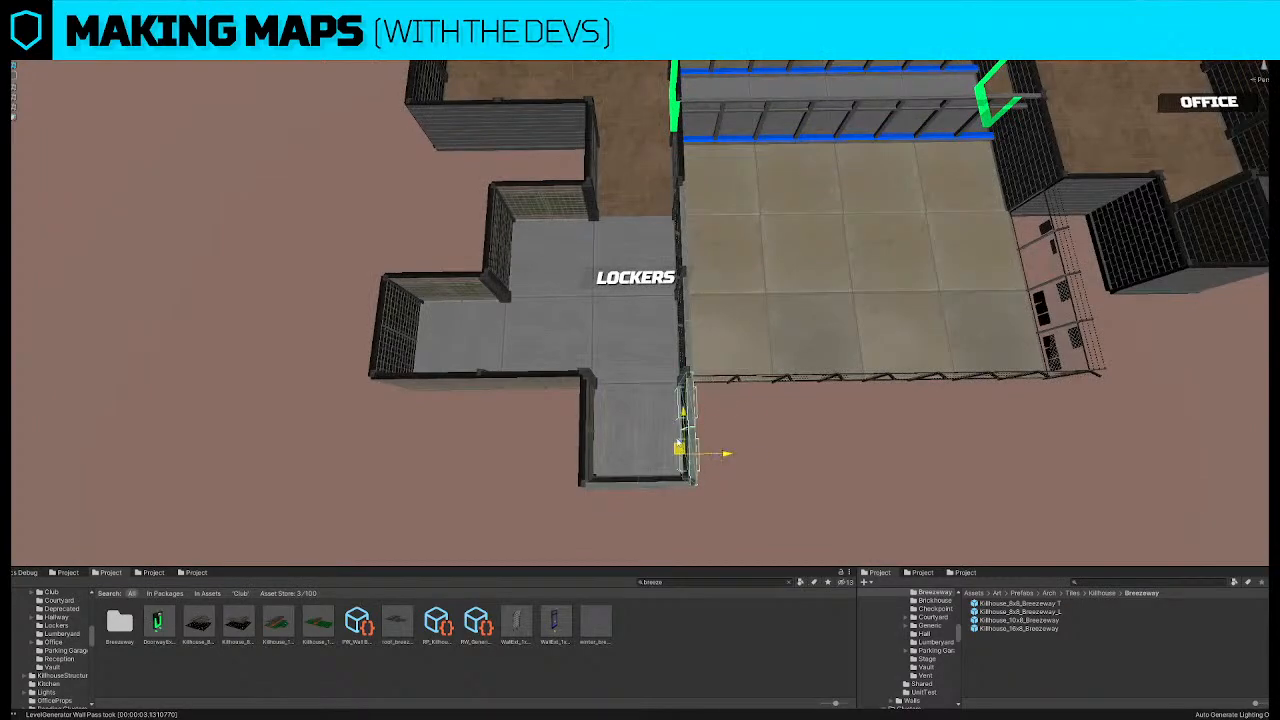
pyautogui.moveTo(678, 443); pyautogui.dragTo(655, 271)
# Turn one of the moved wall panels perpendicular and place it across the first half of the opening between the Lockers and Kitchen
pyautogui.press('e')
pyautogui.click(679, 180)
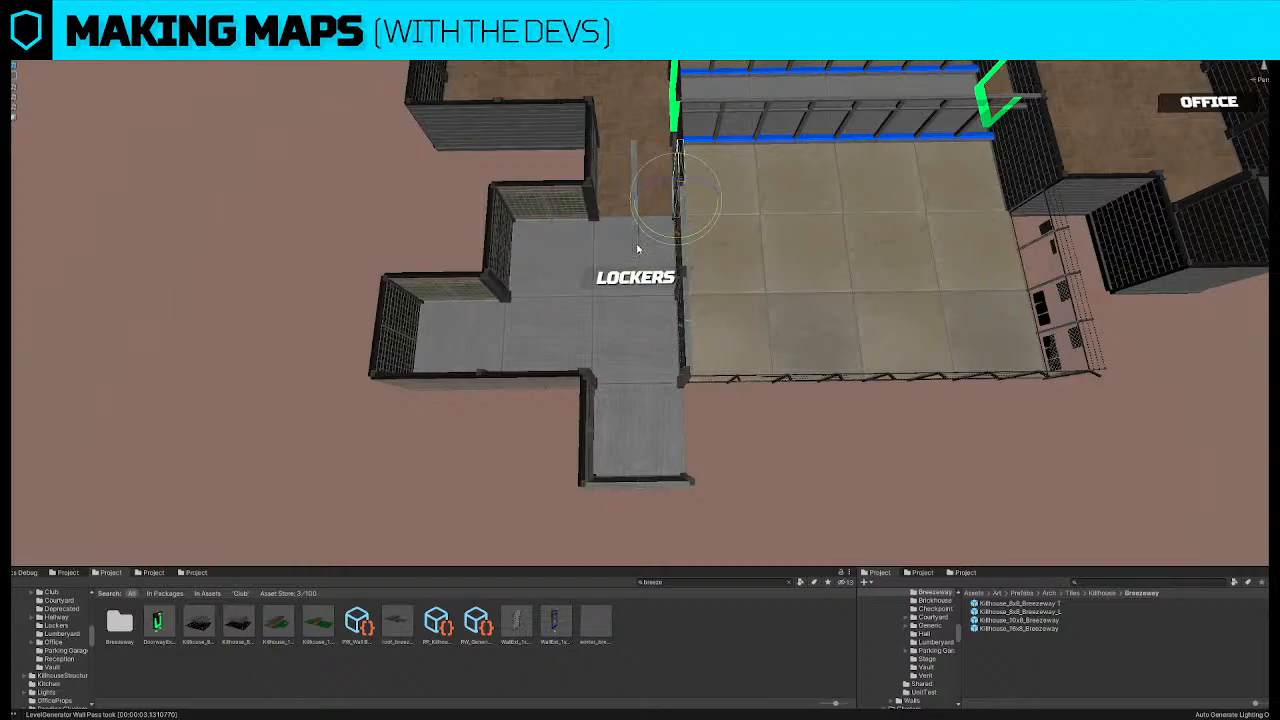
pyautogui.moveTo(638, 249); pyautogui.dragTo(635, 225, button='right')
pyautogui.press('w')
pyautogui.click(635, 238)
pyautogui.click(635, 240)
pyautogui.moveTo(645, 292); pyautogui.dragTo(772, 282)
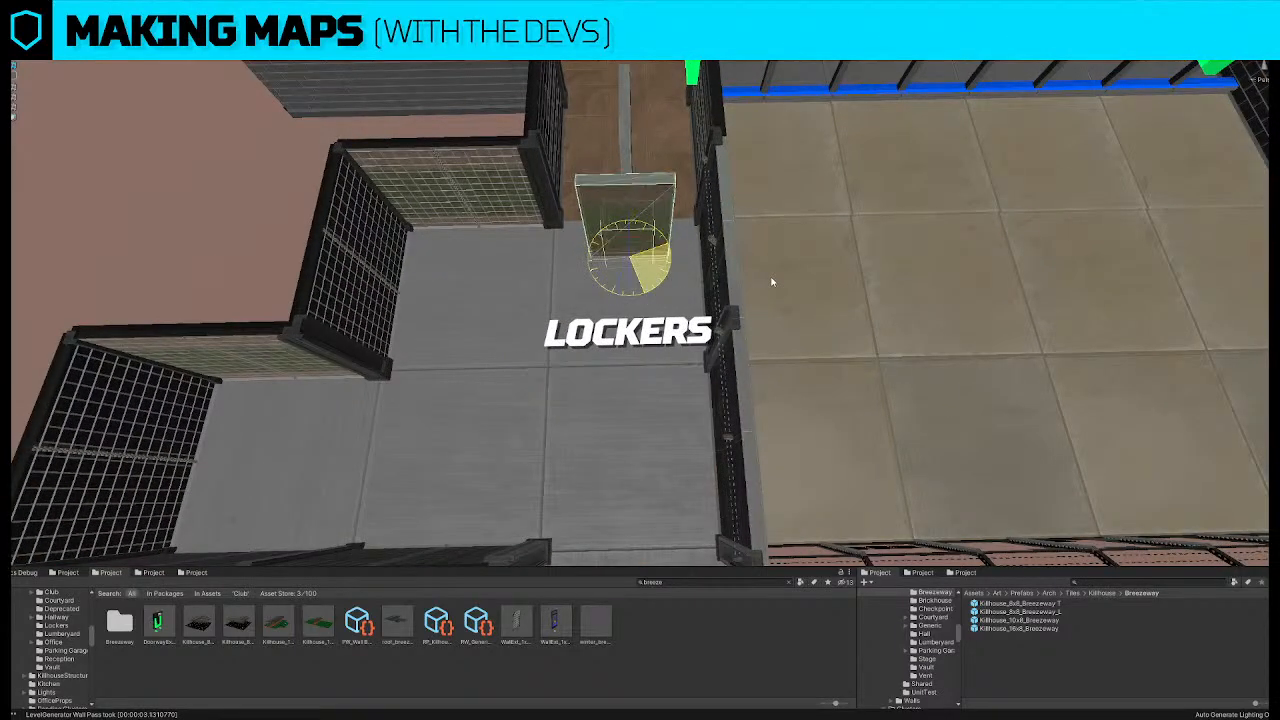
pyautogui.press('w')
pyautogui.moveTo(635, 263); pyautogui.dragTo(603, 220)
# Turn the second moved wall panel to match the first and align it beside it, closing off the Kitchen from the Lockers
pyautogui.click(631, 134)
pyautogui.press('f')
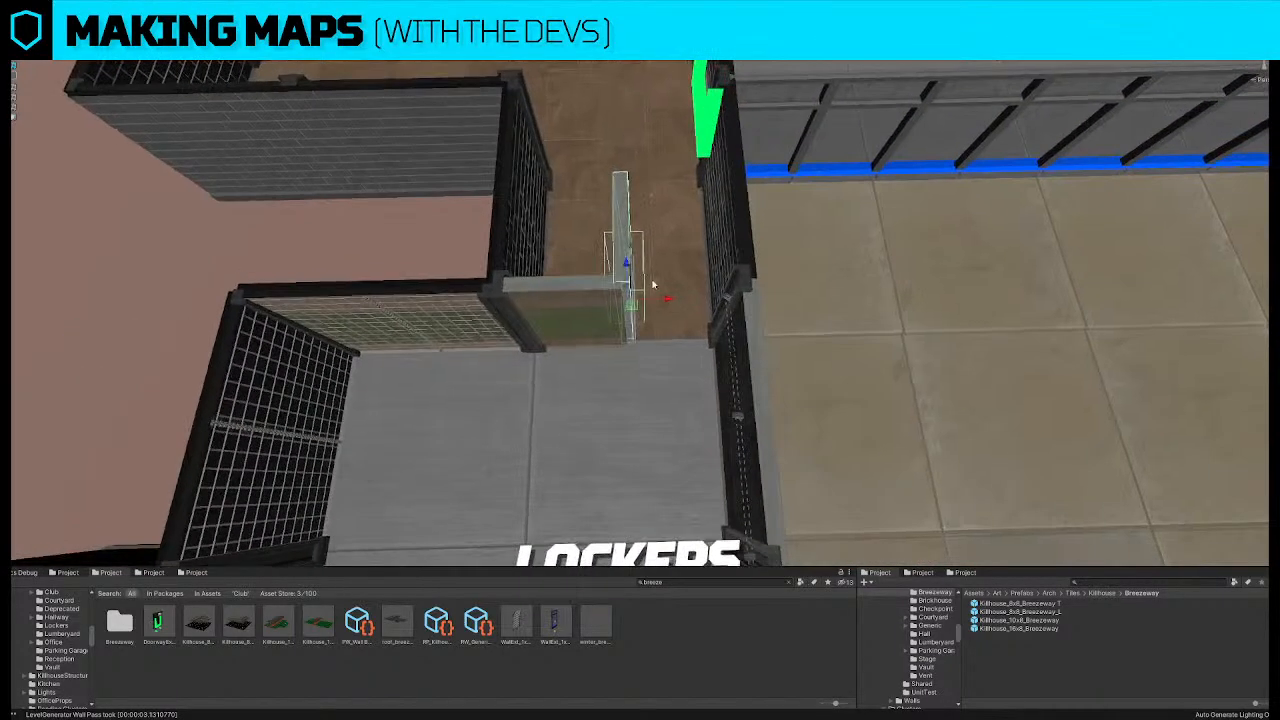
pyautogui.press('e')
pyautogui.moveTo(656, 331); pyautogui.dragTo(785, 304)
pyautogui.press('w')
pyautogui.press('e')
pyautogui.press('w')
pyautogui.moveTo(657, 328); pyautogui.dragTo(681, 347)
pyautogui.keyDown('alt'); pyautogui.moveTo(520, 308); pyautogui.dragTo(893, 292); pyautogui.keyUp('alt')
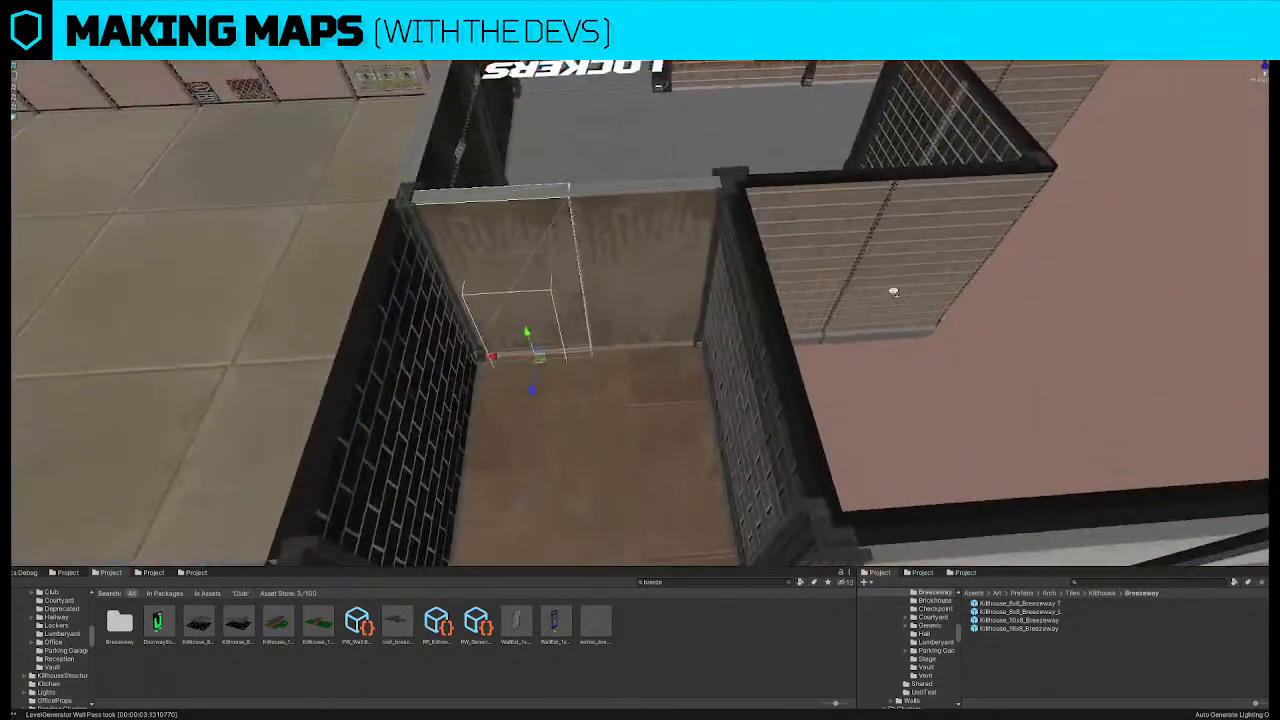
# Apply the Kitchen's painted wall material to the Kitchen-facing side of the two panels closing the opening
pyautogui.moveTo(737, 340); pyautogui.dragTo(439, 380, button='right')
pyautogui.click(733, 373)
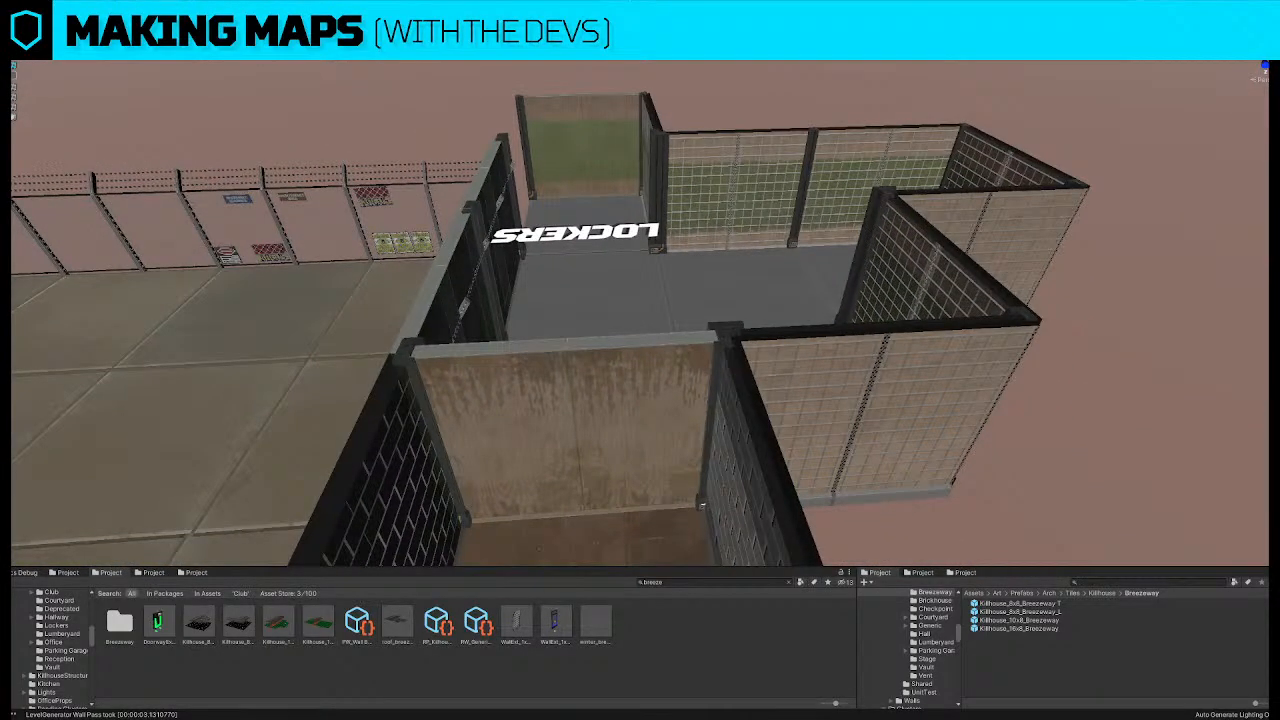
pyautogui.click(627, 401)
pyautogui.press('Delete')
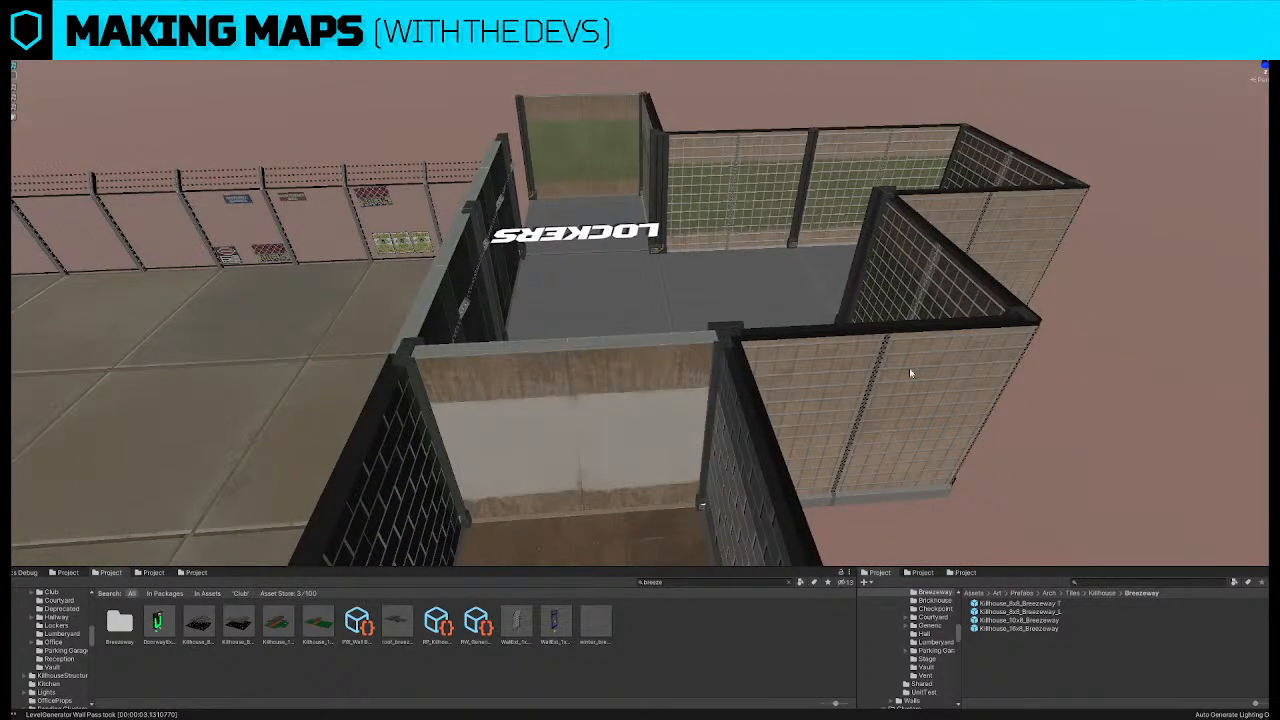
# Delete the four solid Lockers wall panels that run alongside the Breezeway
pyautogui.keyDown('alt'); pyautogui.moveTo(909, 368); pyautogui.dragTo(564, 312); pyautogui.keyUp('alt')
pyautogui.click(580, 287)
pyautogui.keyDown('shift'); pyautogui.click(634, 294); pyautogui.keyUp('shift')
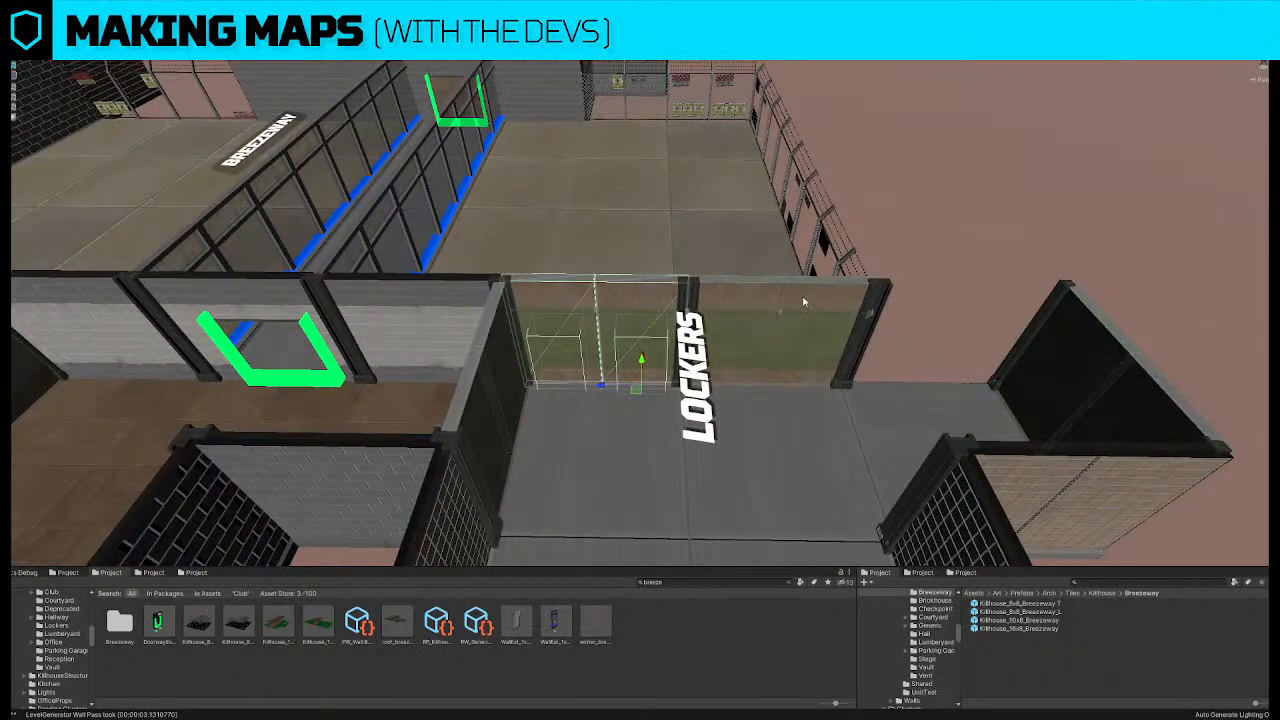
pyautogui.keyDown('shift'); pyautogui.click(745, 298); pyautogui.keyUp('shift')
pyautogui.keyDown('shift'); pyautogui.click(822, 315); pyautogui.keyUp('shift')
pyautogui.press('Delete')
# Delete the four chain-link fence panels of the Breezeway that border the Lockers, keeping the pillars
pyautogui.click(571, 318)
pyautogui.scroll(5, 610, 316)
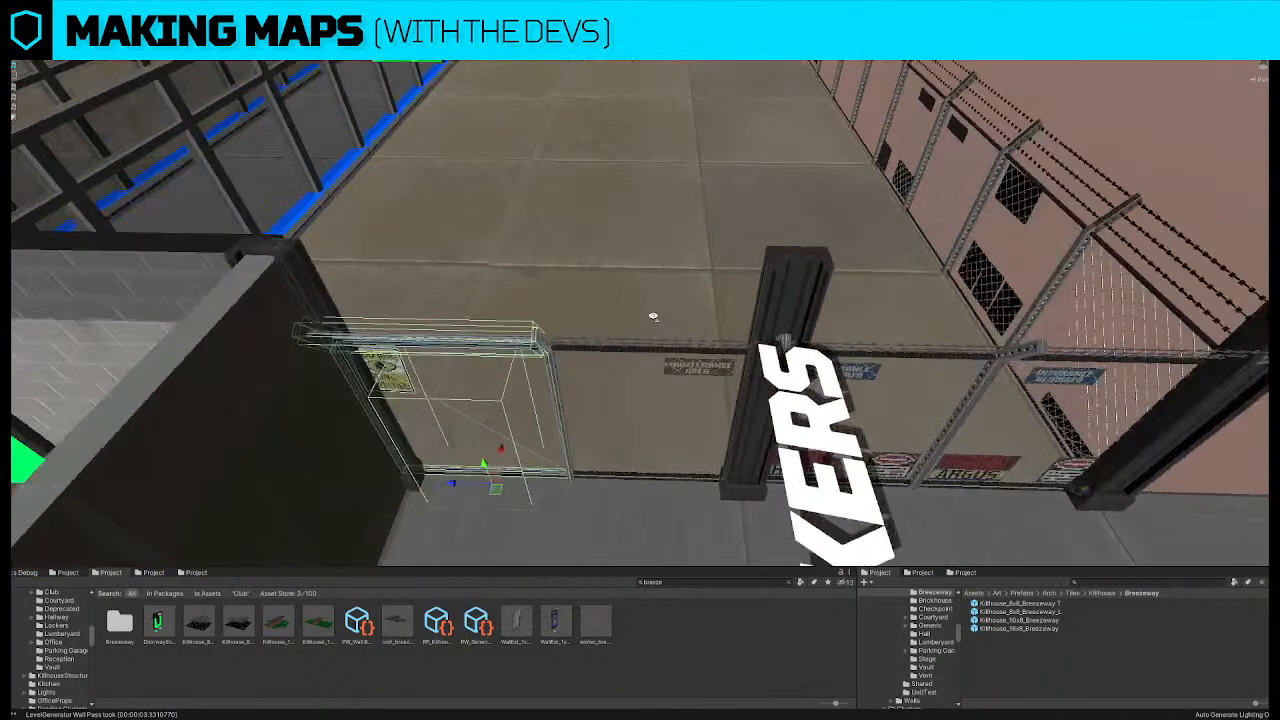
pyautogui.keyDown('shift'); pyautogui.click(662, 353); pyautogui.keyUp('shift')
pyautogui.keyDown('shift'); pyautogui.click(965, 359); pyautogui.keyUp('shift')
pyautogui.keyDown('shift'); pyautogui.click(1090, 366); pyautogui.keyUp('shift')
pyautogui.scroll(-5, 1090, 364)
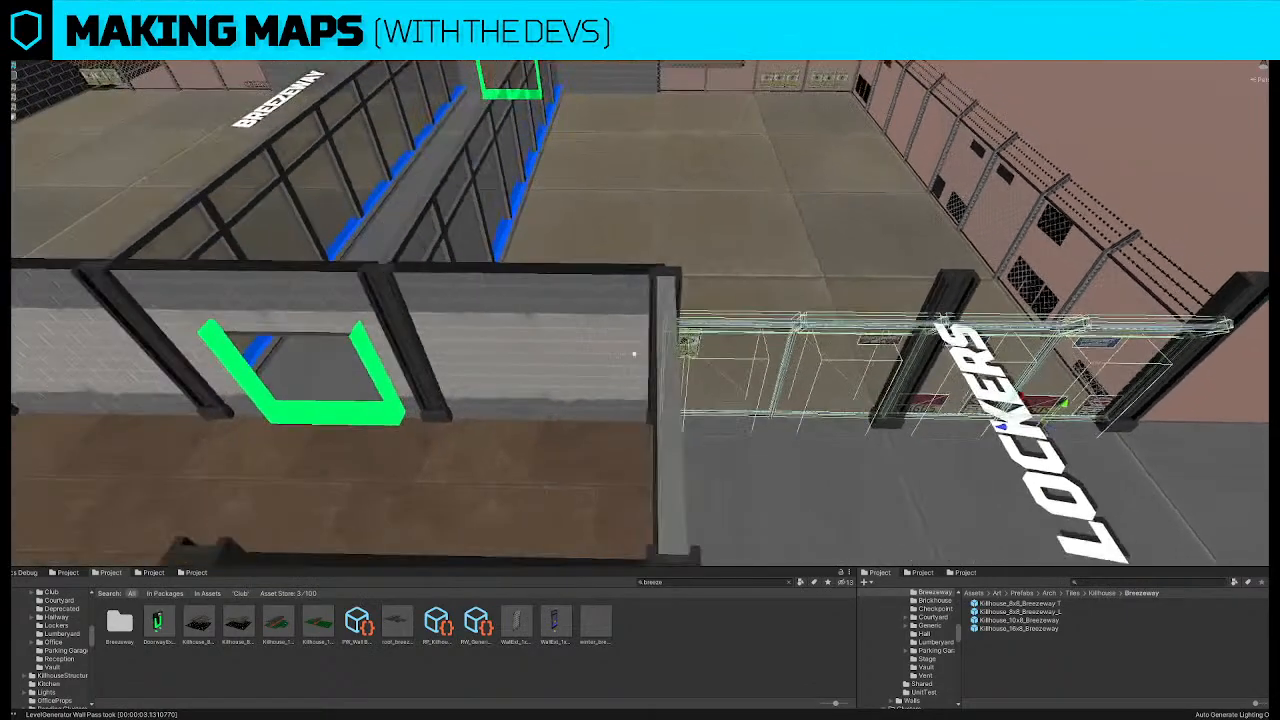
pyautogui.press('Delete')
# Duplicate the last Kitchen brick wall panel along the Breezeway into the first open bay of the Lockers
pyautogui.click(608, 343)
pyautogui.hotkey('ctrl', 'd')
pyautogui.moveTo(560, 421); pyautogui.dragTo(686, 403)
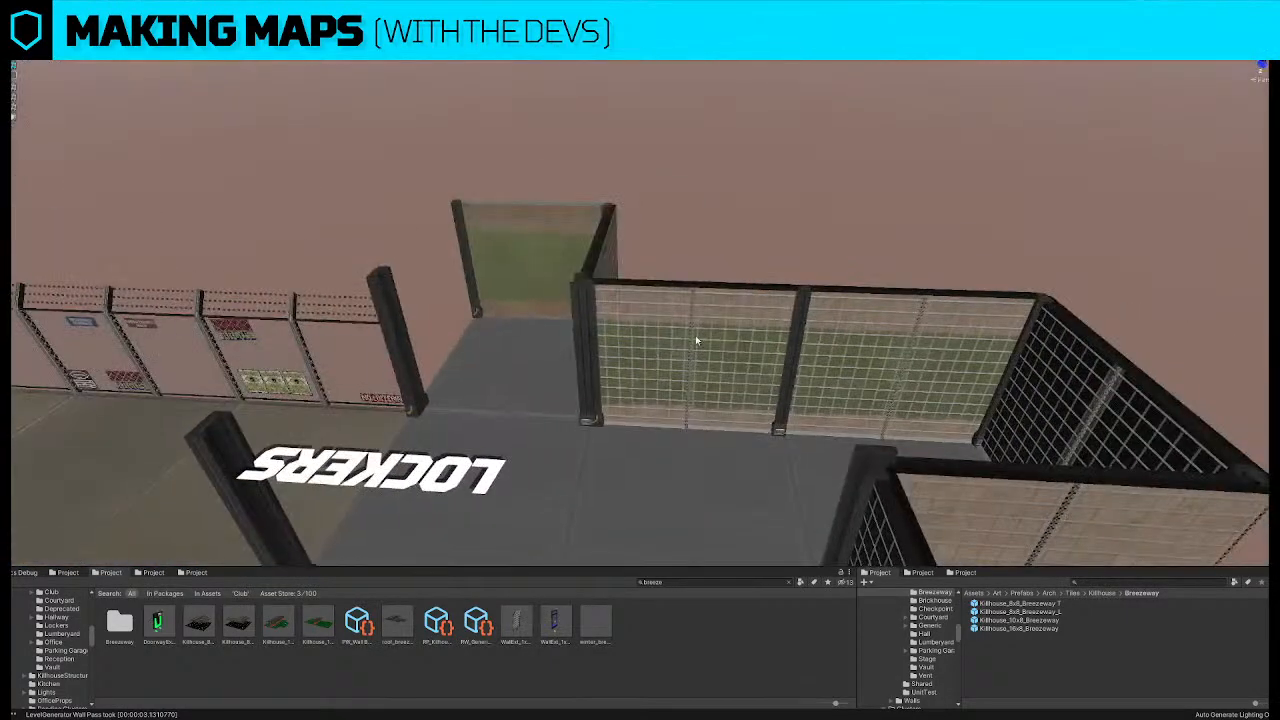
# Apply the wire-mesh material of the Lockers' opposite wall to the Lockers-facing side of the duplicated brick panel
pyautogui.click(692, 336)
pyautogui.moveTo(624, 350); pyautogui.dragTo(460, 350, button='right')
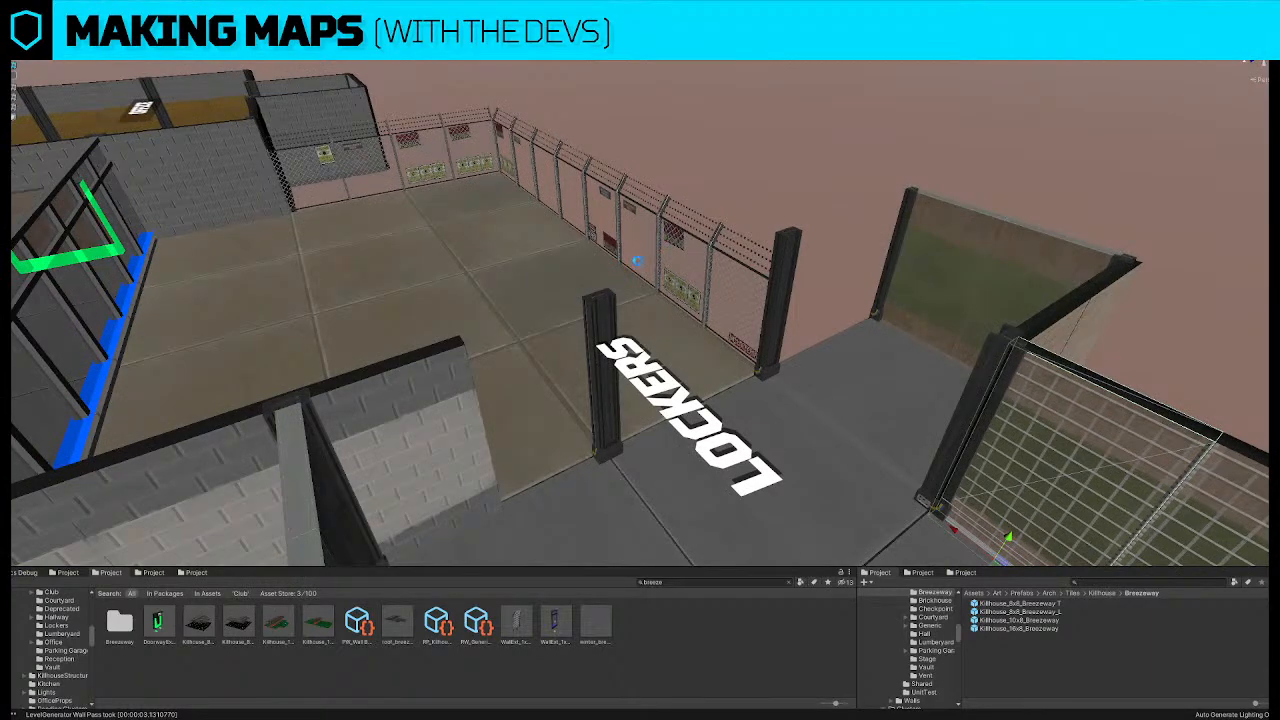
pyautogui.moveTo(620, 268); pyautogui.dragTo(522, 279, button='right')
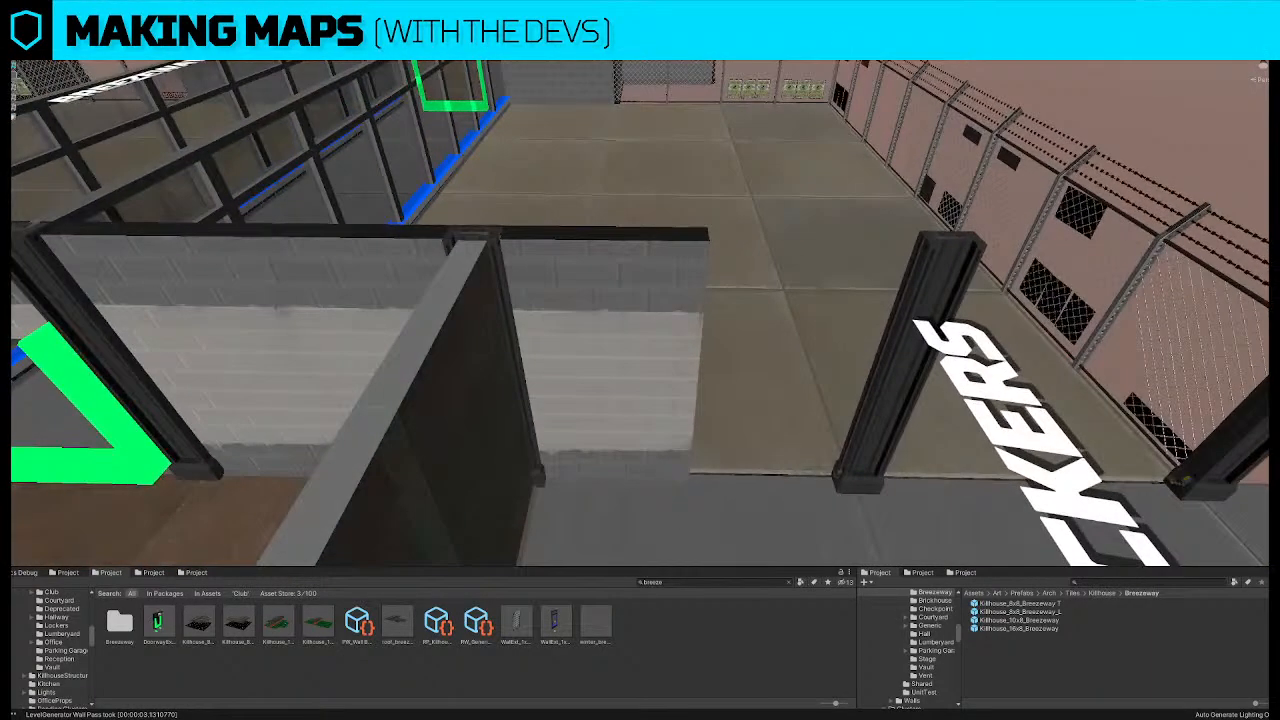
pyautogui.click(615, 324)
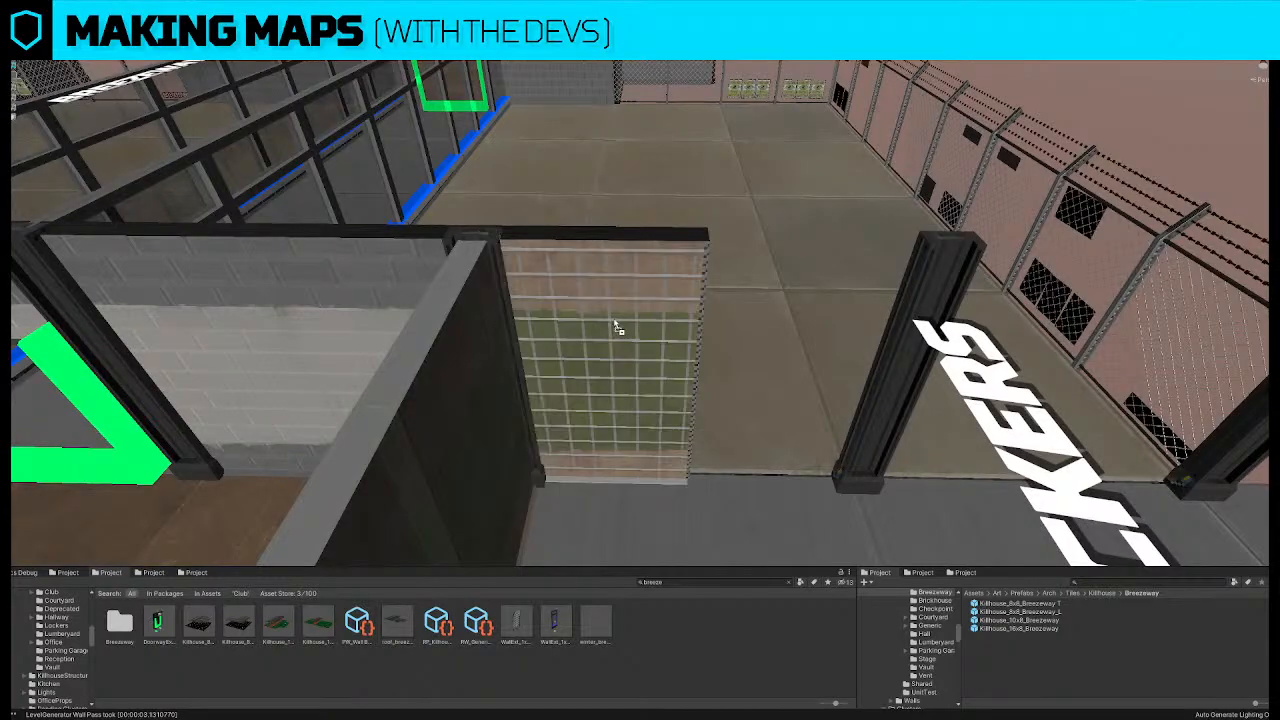
pyautogui.moveTo(619, 321); pyautogui.dragTo(645, 360, button='right')
# Place a copy of the wire-mesh panel beside the first to fill the bay up to the pillar
pyautogui.moveTo(498, 399); pyautogui.dragTo(633, 390)
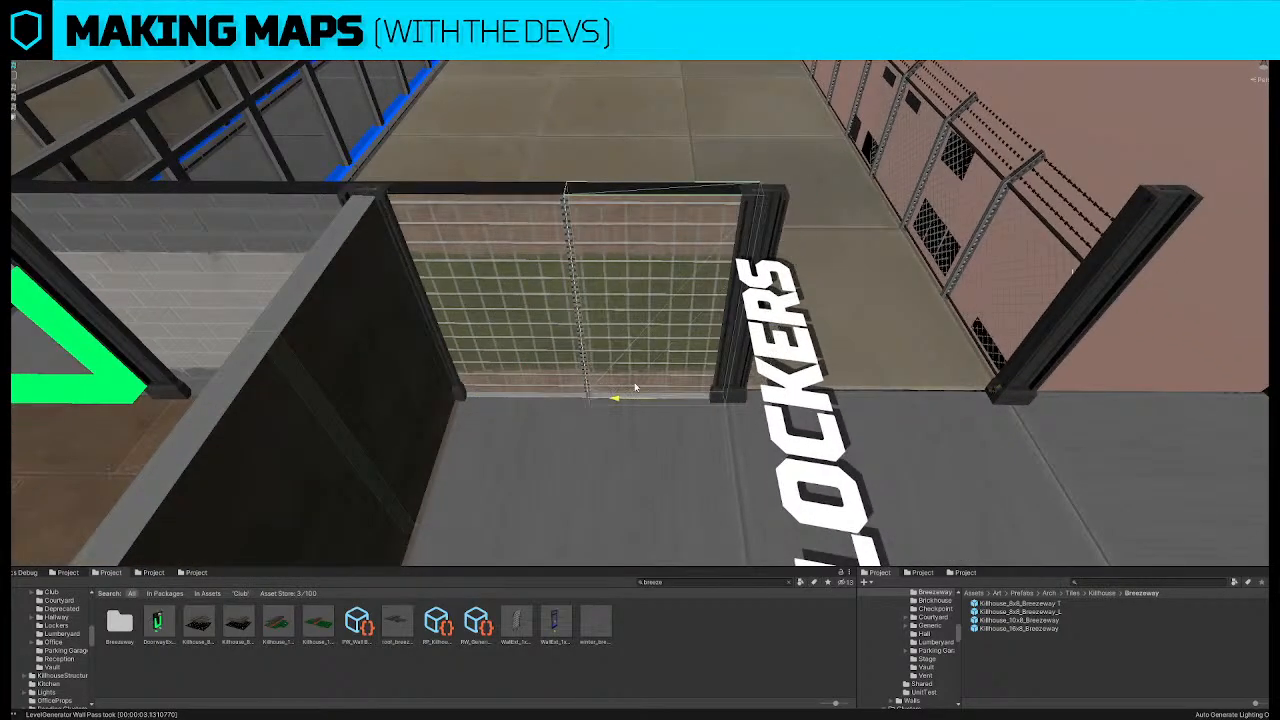
pyautogui.moveTo(633, 390); pyautogui.dragTo(660, 332, button='right')
pyautogui.click(609, 447)
pyautogui.click(659, 331)
# Duplicate the pair of wire-mesh panels into the next bay and again along the open side of the Lockers' lower alcove
pyautogui.click(550, 328)
pyautogui.keyDown('shift'); pyautogui.click(639, 377); pyautogui.keyUp('shift')
pyautogui.hotkey('ctrl', 'd')
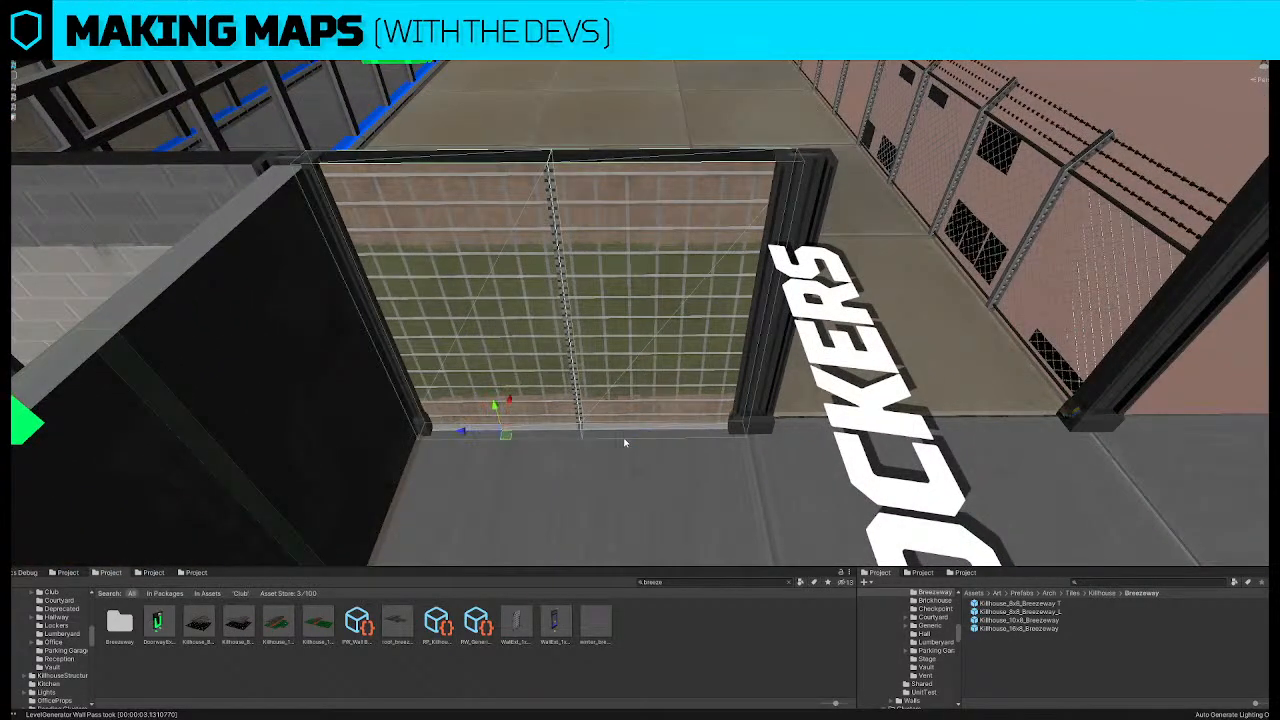
pyautogui.moveTo(459, 432); pyautogui.dragTo(780, 406)
pyautogui.moveTo(780, 406); pyautogui.dragTo(777, 454, button='right')
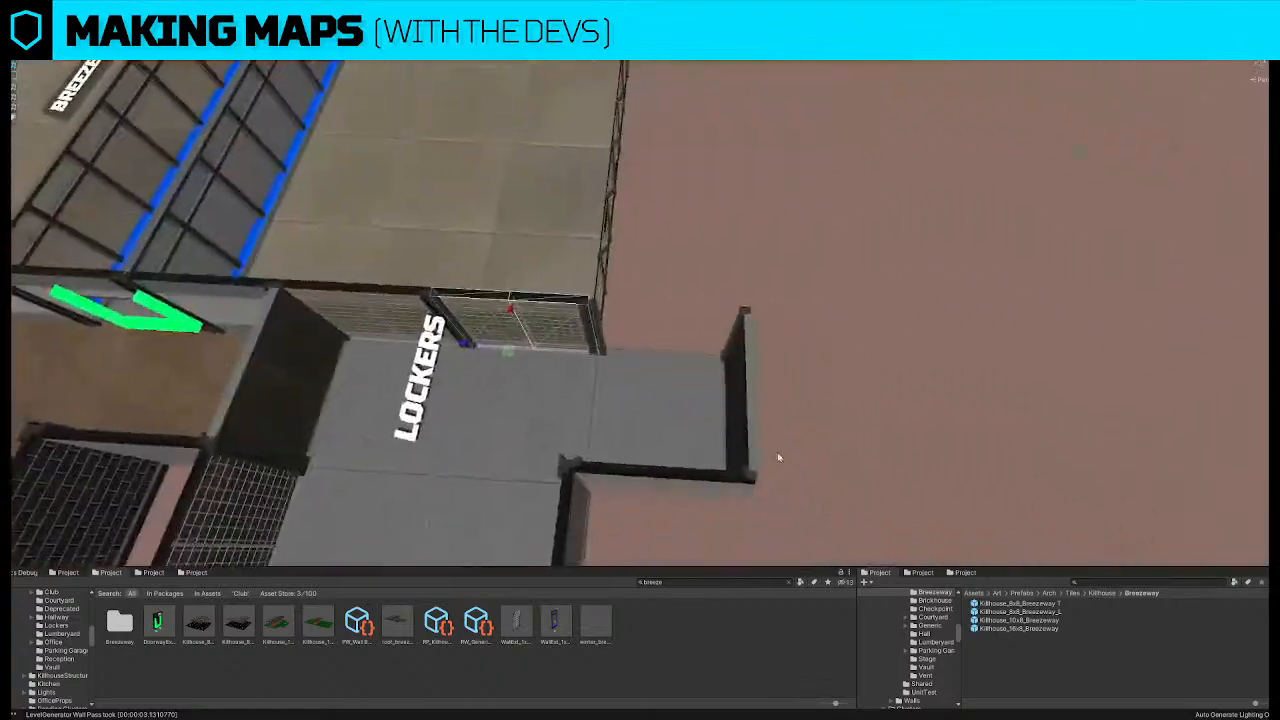
pyautogui.hotkey('ctrl', 'd')
pyautogui.moveTo(478, 358); pyautogui.dragTo(591, 352)
pyautogui.moveTo(636, 358); pyautogui.dragTo(590, 389, button='right')
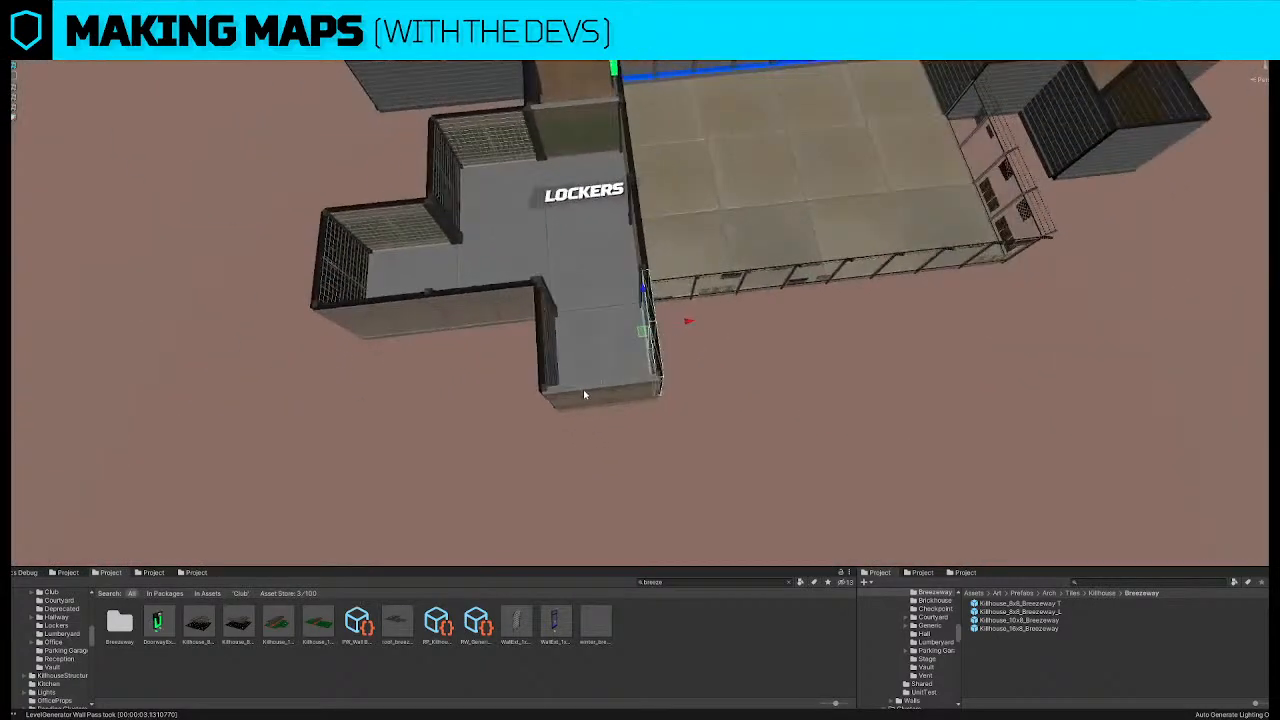
# Delete the two old wall panels at the lower end of the Lockers' alcove
pyautogui.click(583, 389)
pyautogui.keyDown('shift'); pyautogui.click(647, 391); pyautogui.keyUp('shift')
pyautogui.press('Delete')
# Duplicate the alcove's two side panels, turn the copies perpendicular, and place them across the alcove's open lower end
pyautogui.scroll(5, 672, 388)
pyautogui.click(673, 389)
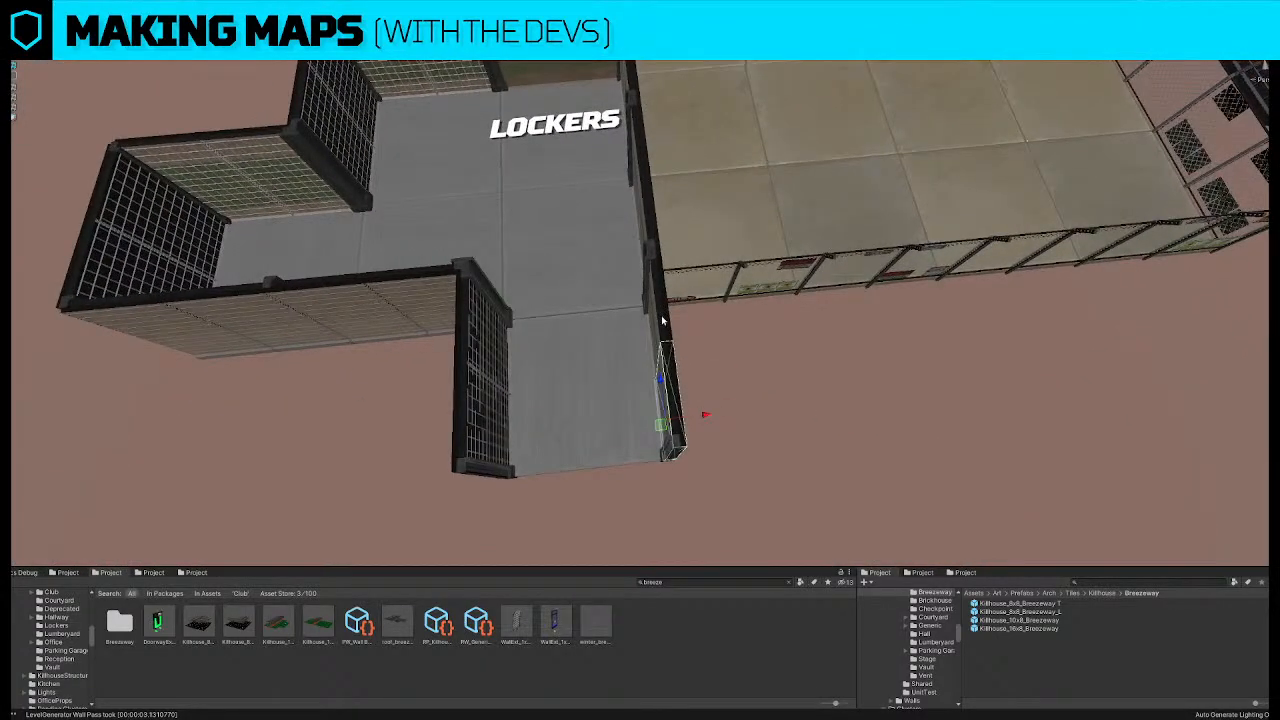
pyautogui.keyDown('shift'); pyautogui.click(661, 318); pyautogui.keyUp('shift')
pyautogui.press('z')
pyautogui.press('e')
pyautogui.hotkey('ctrl', 'd')
pyautogui.moveTo(660, 405); pyautogui.dragTo(503, 409)
pyautogui.press('w')
pyautogui.moveTo(755, 428); pyautogui.dragTo(592, 488)
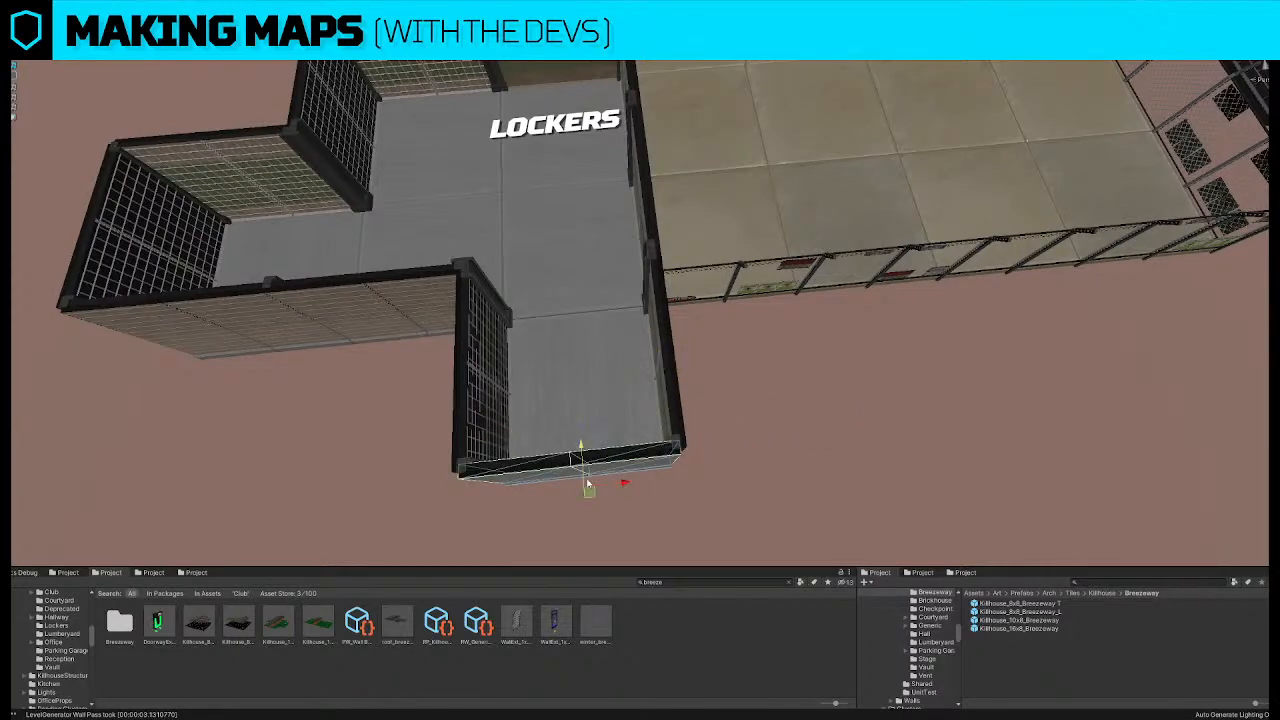
# Duplicate the wall section at the hallway's outer corner near Admissions and rotate the copy perpendicular to it
pyautogui.scroll(-10, 629, 417)
pyautogui.moveTo(629, 417); pyautogui.dragTo(582, 188, button='right')
pyautogui.press('w')
pyautogui.click(582, 192)
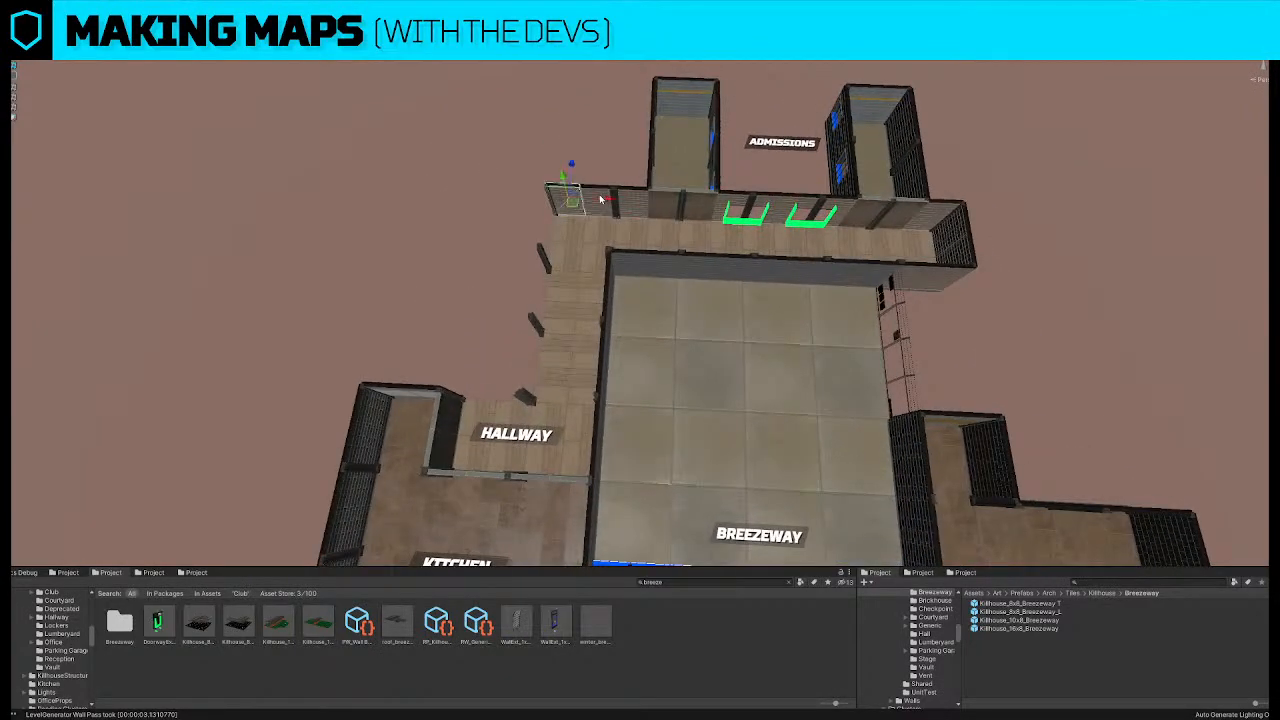
pyautogui.hotkey('ctrl', 'd')
pyautogui.press('e')
pyautogui.moveTo(609, 233); pyautogui.dragTo(746, 236)
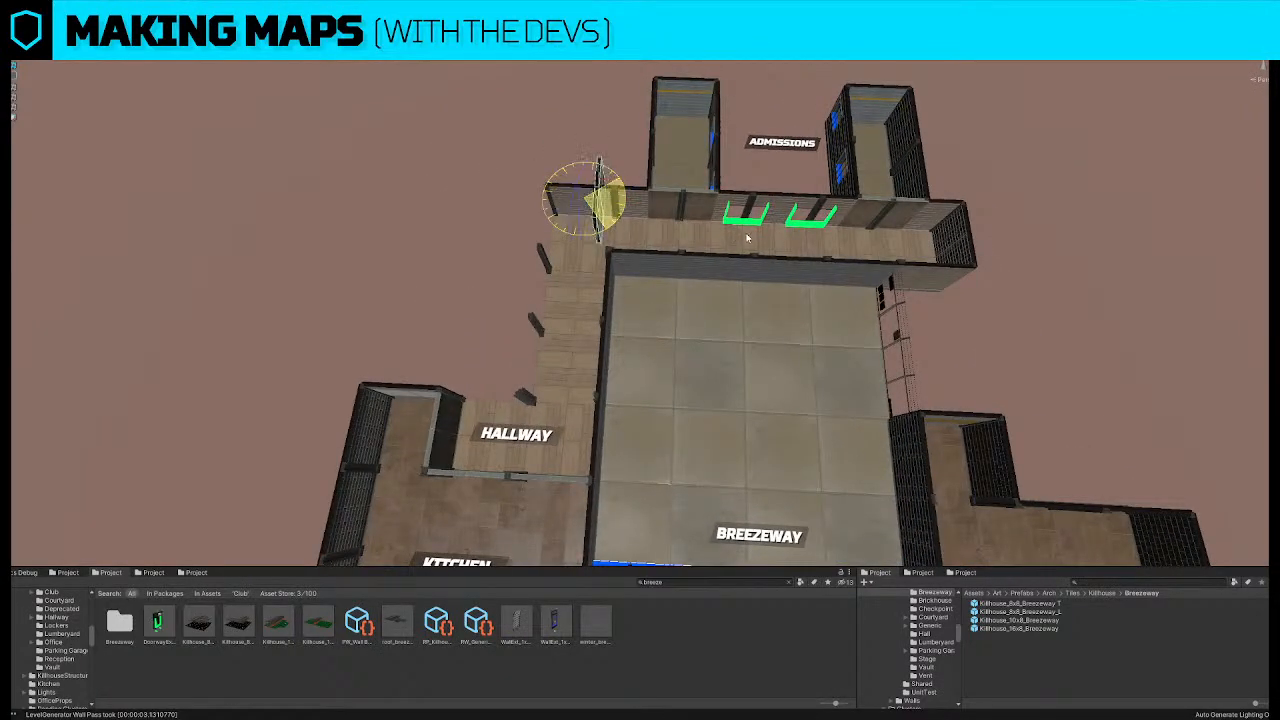
# Place copies of the wall section along the hallway's open outer side and around the corner to the kitchen
pyautogui.press('w')
pyautogui.moveTo(594, 208); pyautogui.dragTo(526, 372)
pyautogui.hotkey('ctrl', 'd')
pyautogui.hotkey('ctrl', 'd')
pyautogui.press('e')
pyautogui.press('w')
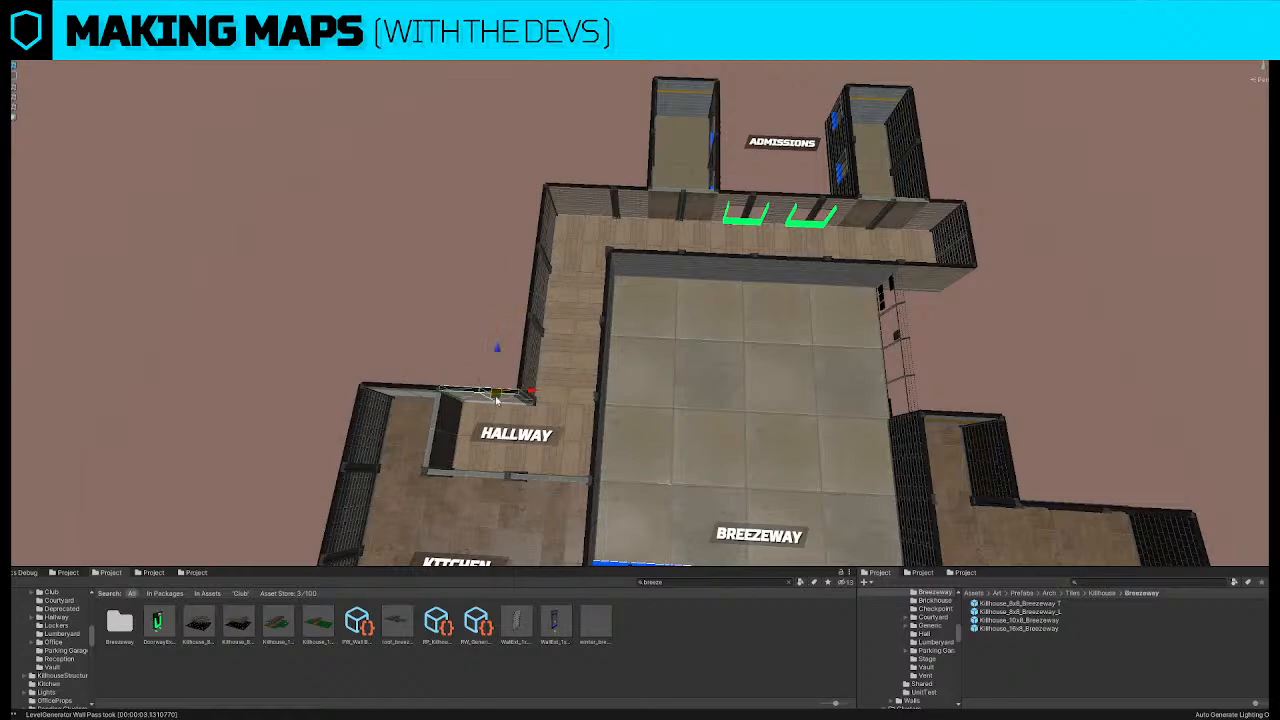
pyautogui.scroll(-5, 515, 358)
pyautogui.scroll(-3, 515, 358)
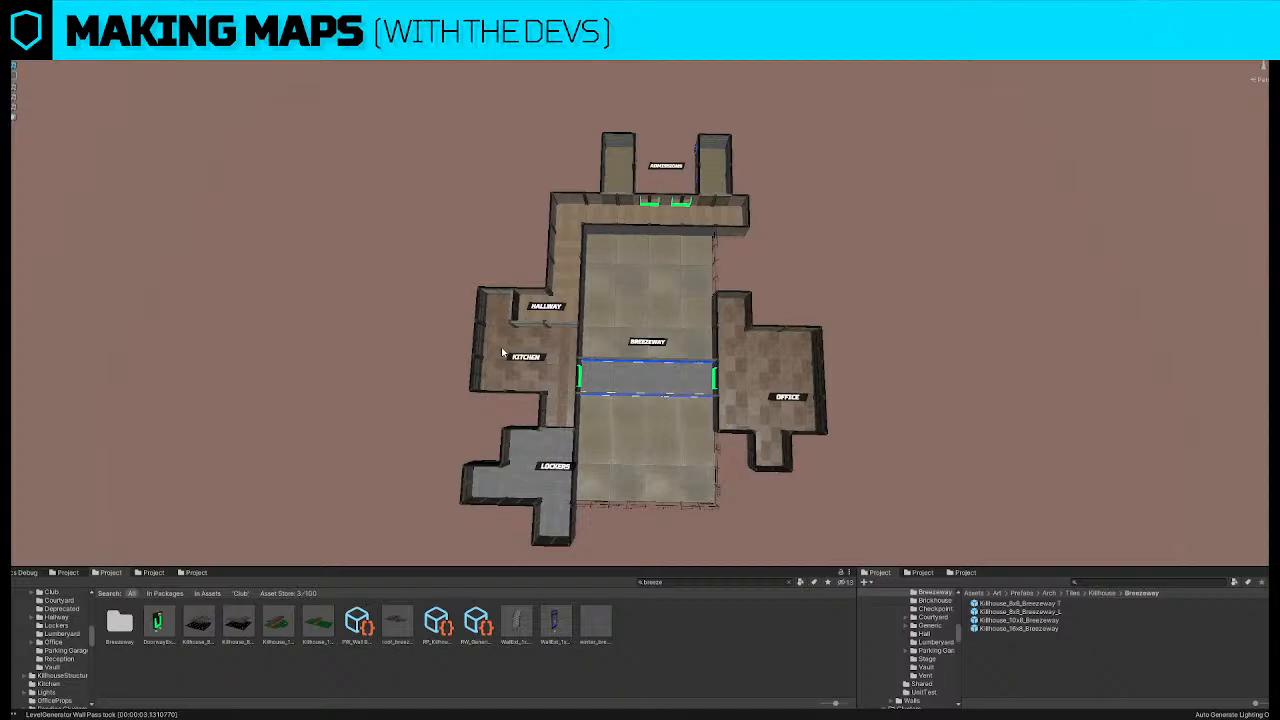
# Replace the narrow end wall of the Lockers room with a copy of the wall section between the kitchen and Lockers
pyautogui.moveTo(646, 485); pyautogui.dragTo(644, 456, button='right')
pyautogui.keyDown('shift'); pyautogui.click(632, 462); pyautogui.keyUp('shift')
pyautogui.press('Delete')
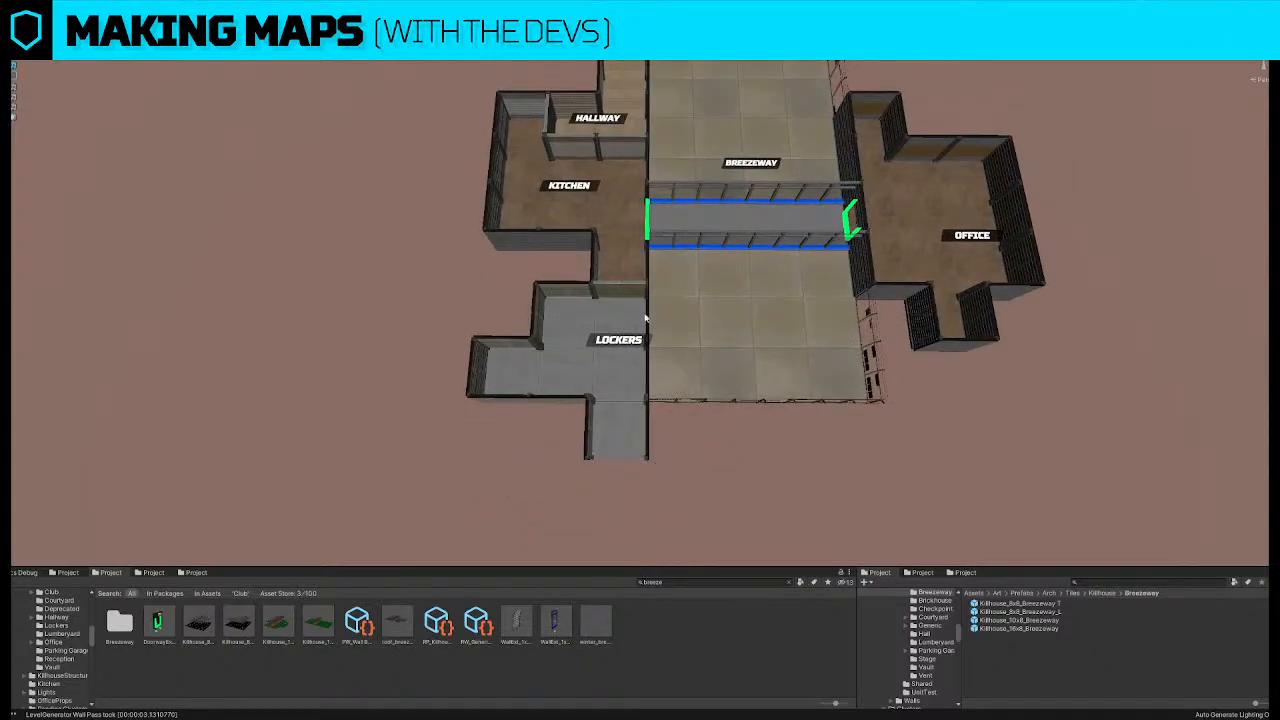
pyautogui.click(630, 290)
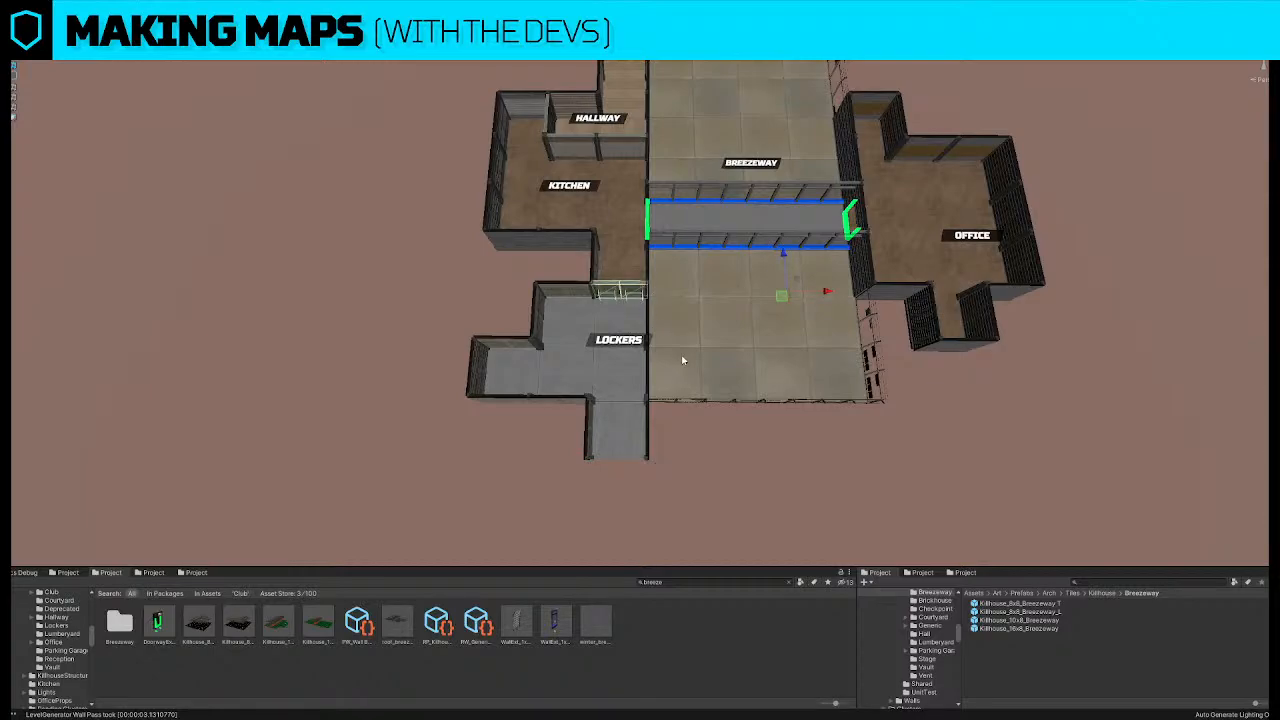
pyautogui.moveTo(613, 274); pyautogui.dragTo(607, 418)
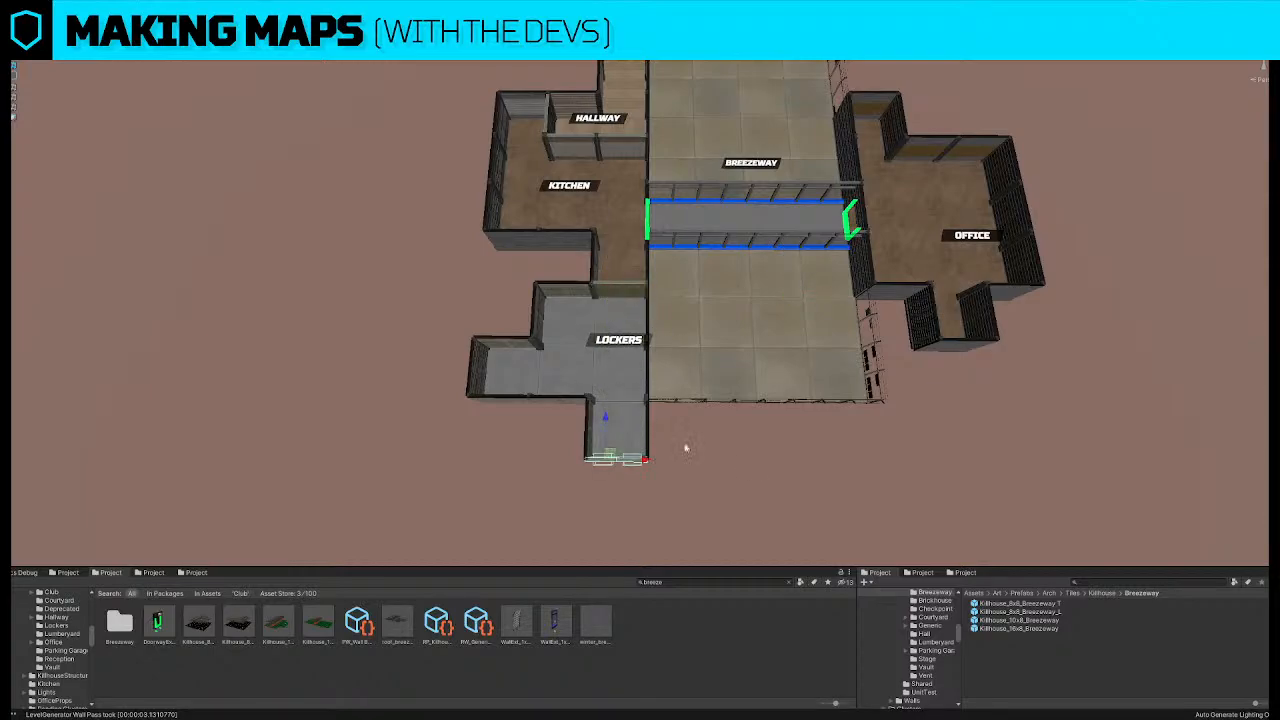
pyautogui.click(730, 462)
pyautogui.moveTo(609, 479); pyautogui.dragTo(609, 479, button='right')
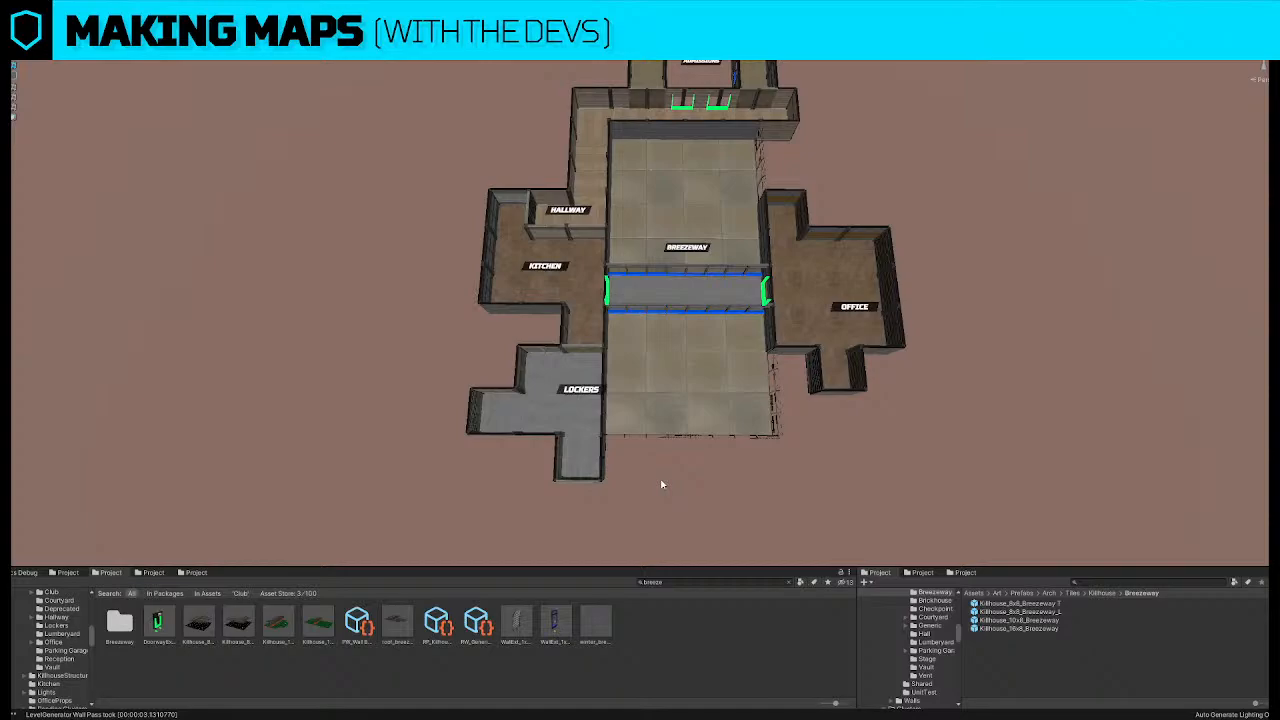
# Select the whole generated level, frame it and examine how the rooms connect around the breezeway
pyautogui.click(584, 408)
pyautogui.click(584, 413)
pyautogui.click(586, 419)
pyautogui.click(661, 411)
pyautogui.press('f')
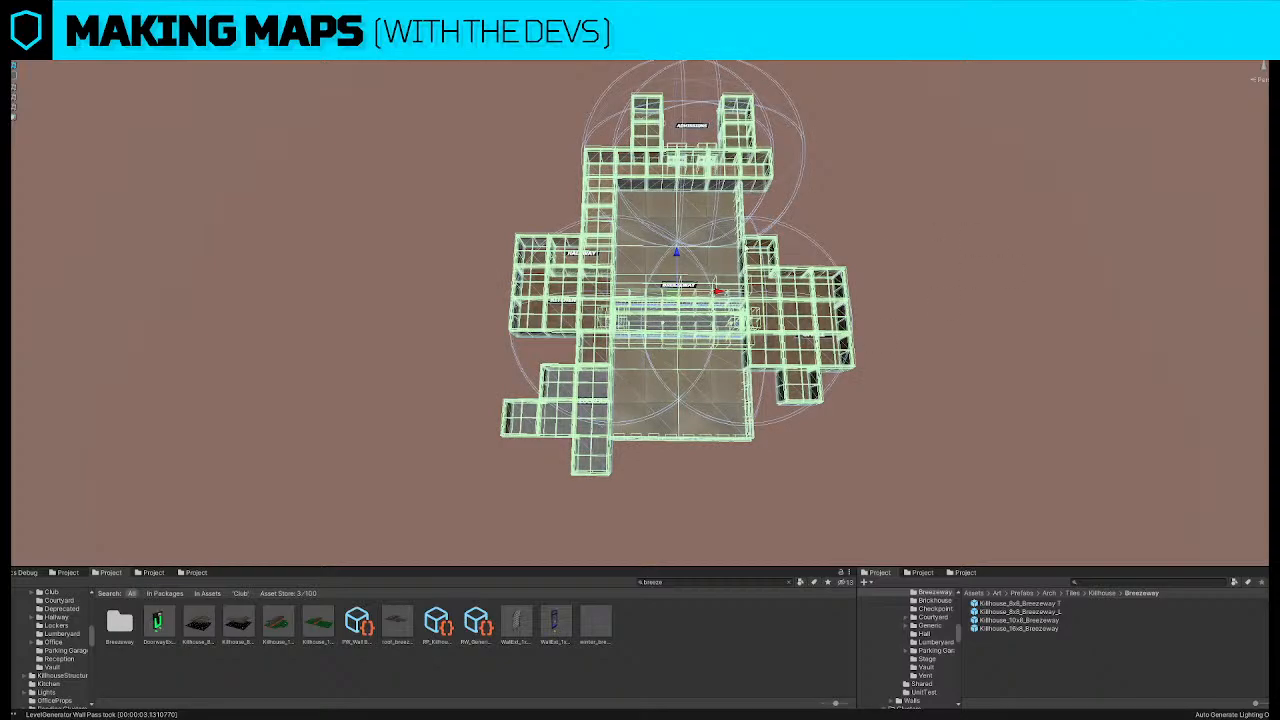
pyautogui.click(872, 239)
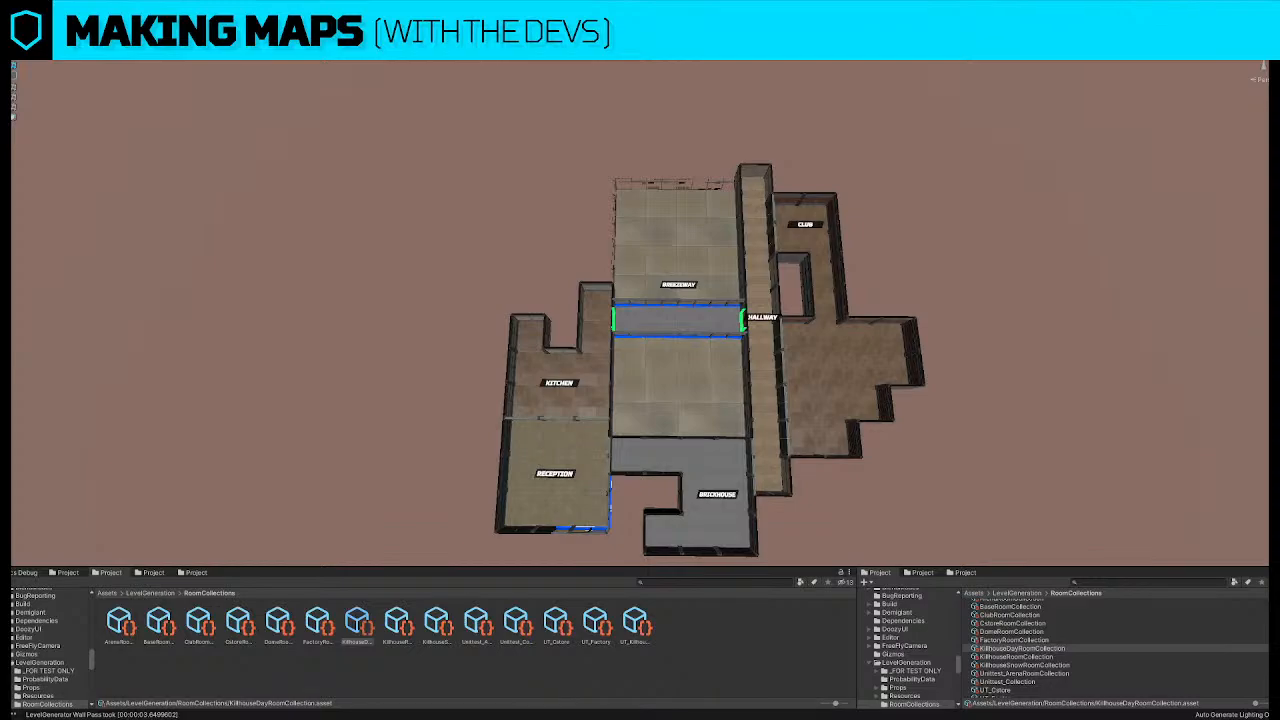
pyautogui.moveTo(676, 398); pyautogui.dragTo(690, 372, button='right')
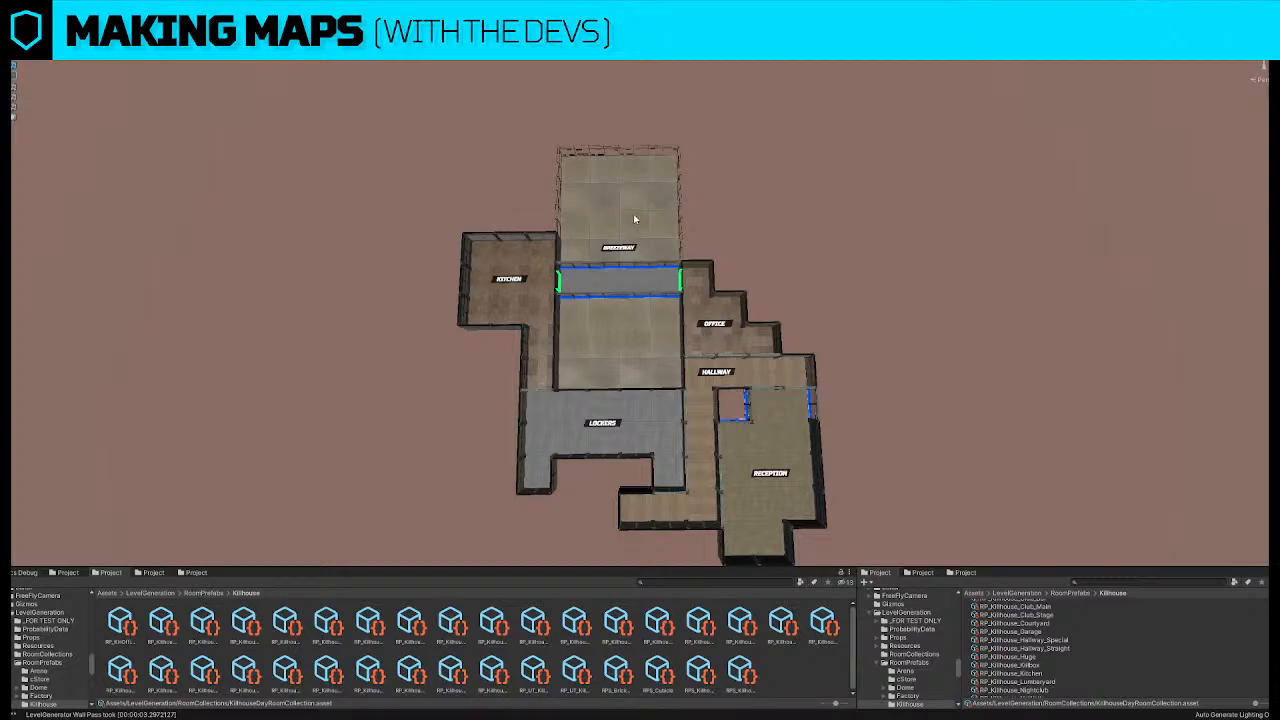
pyautogui.scroll(3, 591, 432)
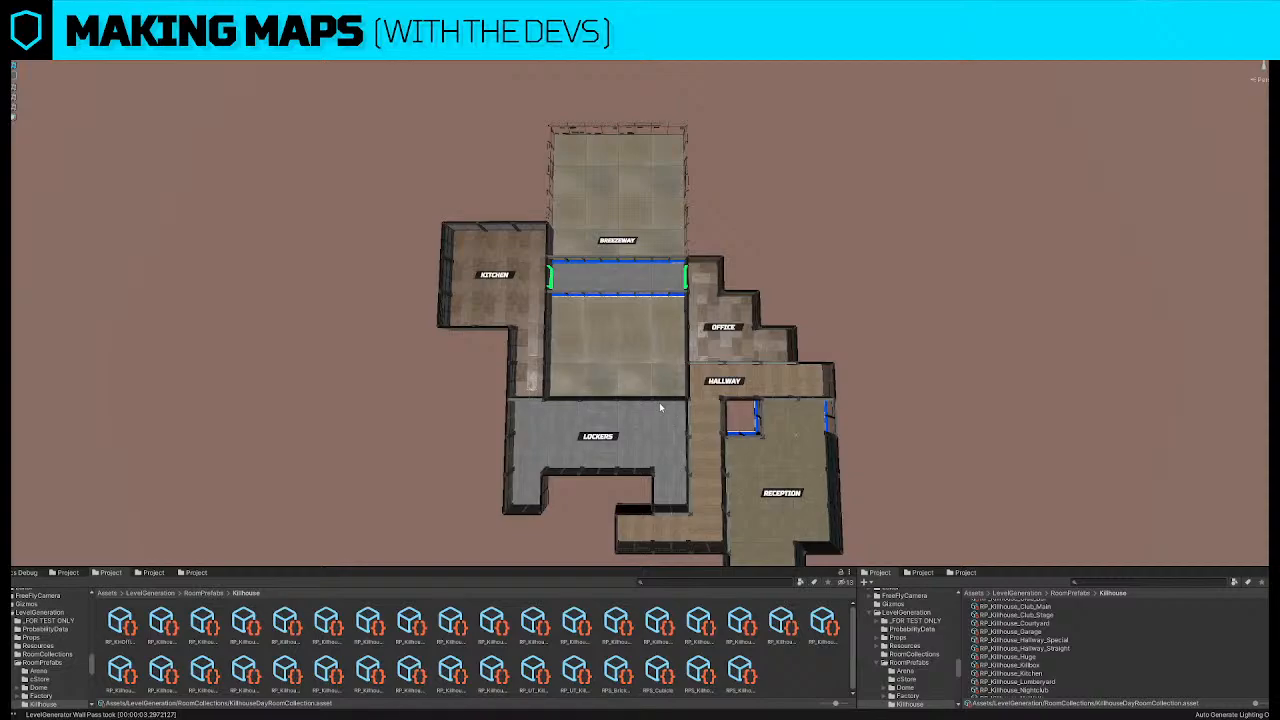
# Search the project for "breezeway" and inspect the Killhouse_16x8_Breezeway tile prefab
pyautogui.click(674, 502)
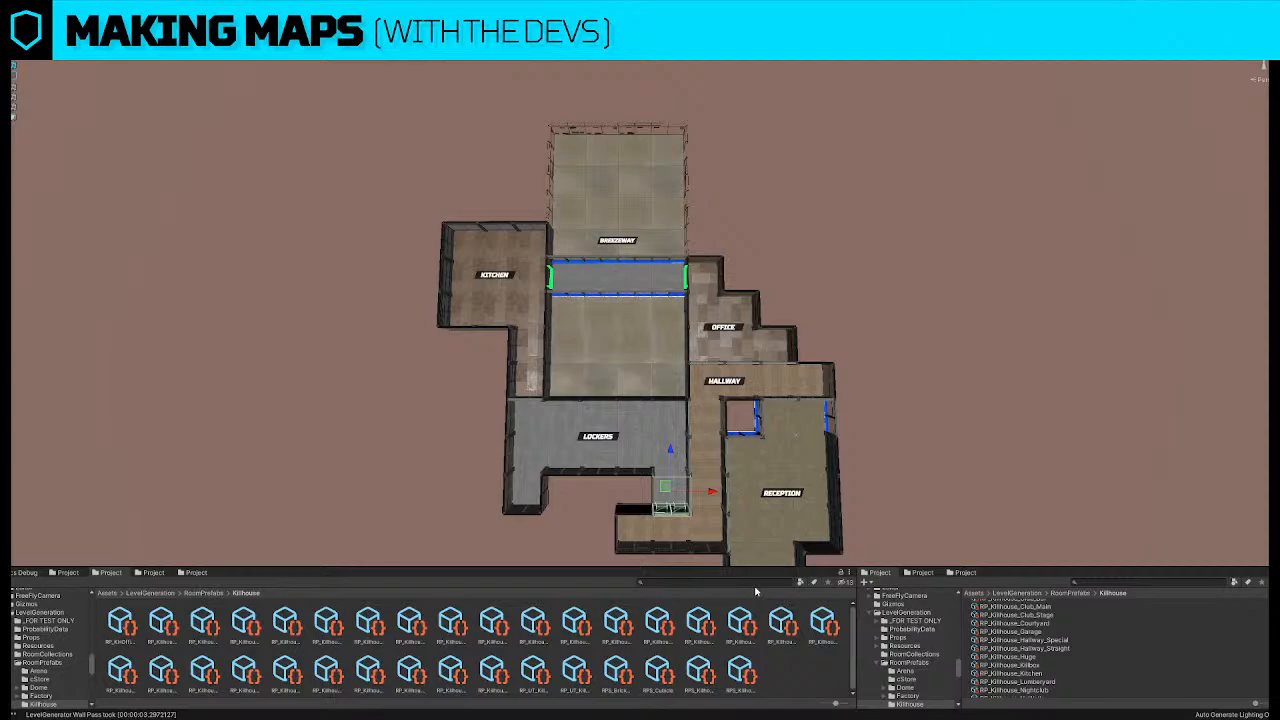
pyautogui.click(748, 581)
pyautogui.write('breezeway')
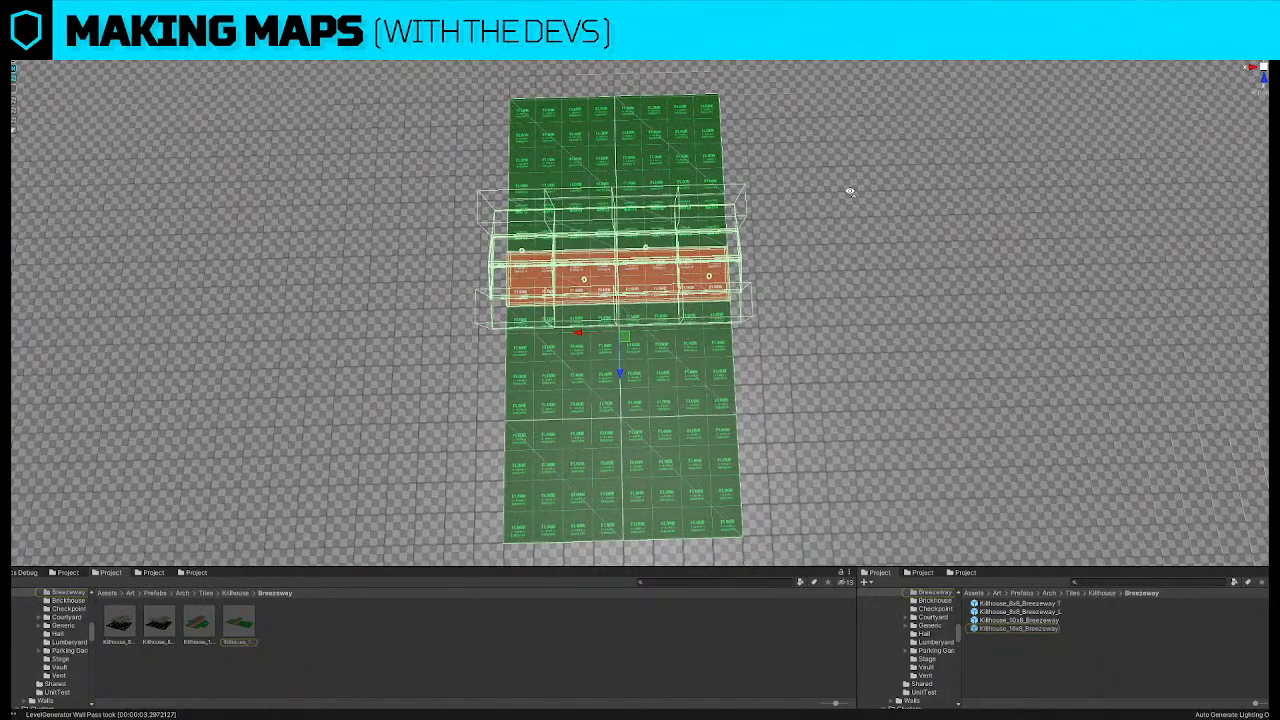
pyautogui.moveTo(849, 193); pyautogui.dragTo(849, 184, button='right')
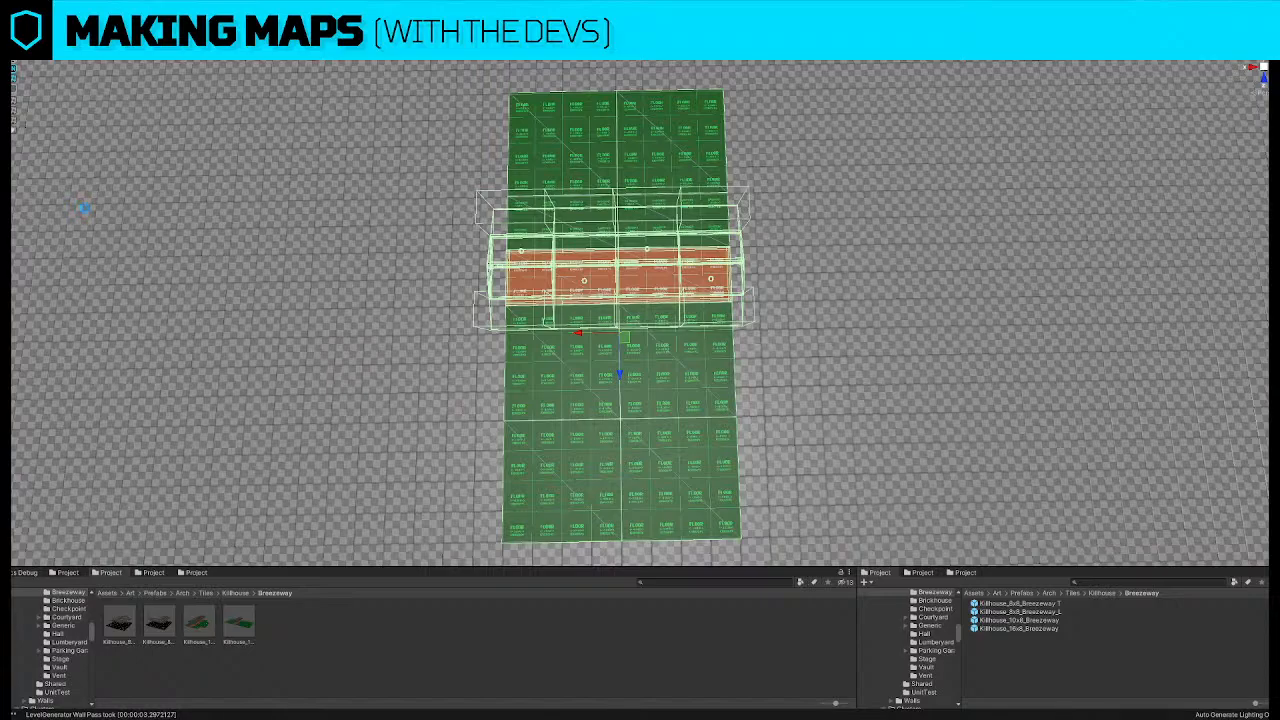
pyautogui.click(416, 358)
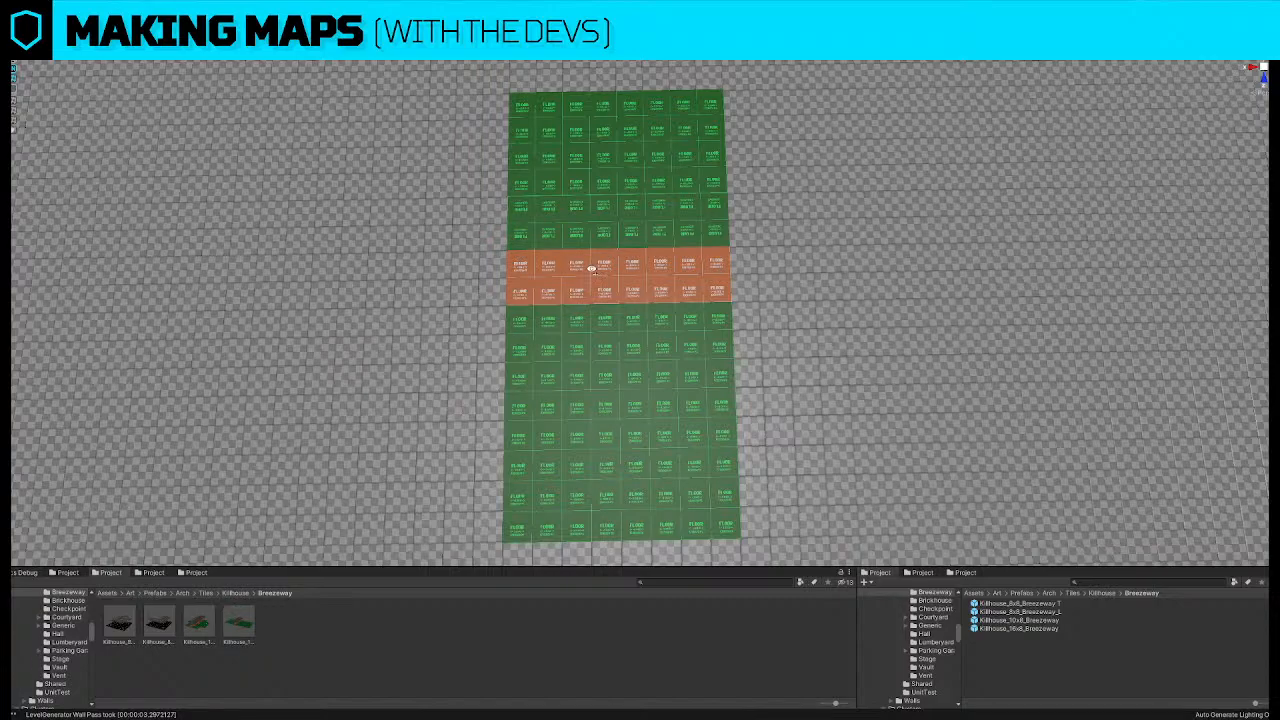
pyautogui.keyDown('alt'); pyautogui.moveTo(591, 265); pyautogui.dragTo(583, 266); pyautogui.keyUp('alt')
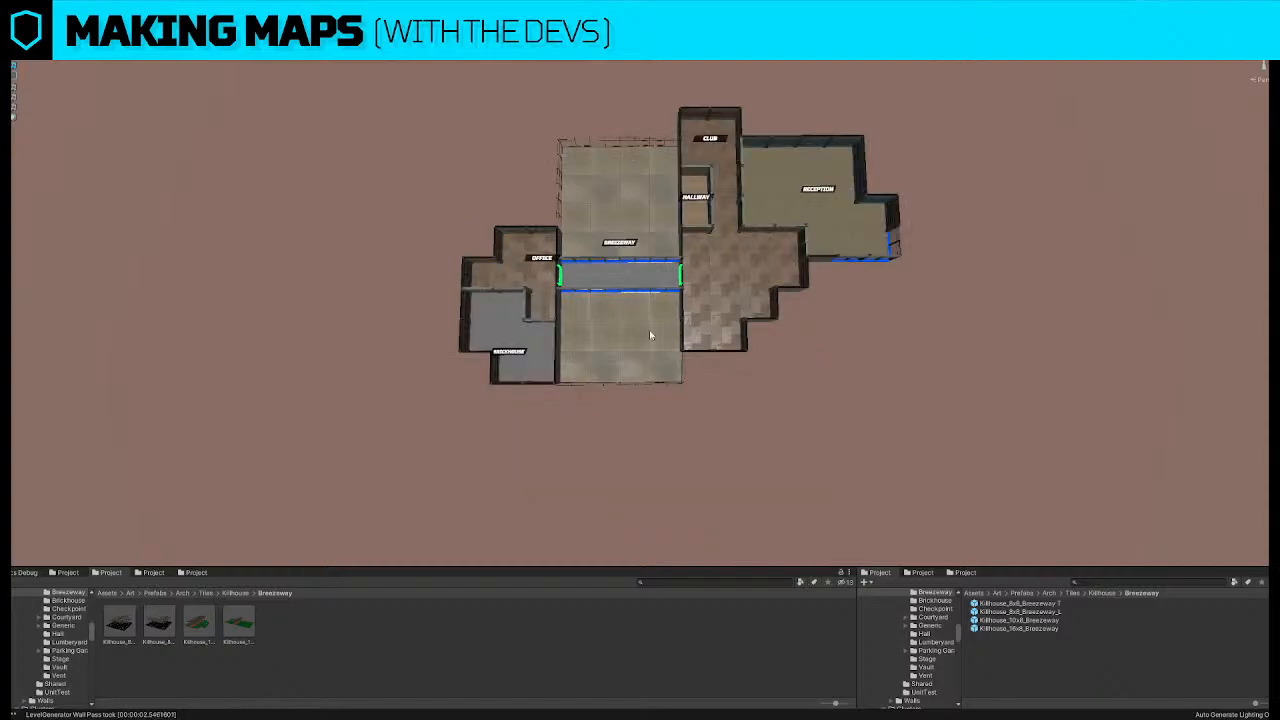
# Open the Killhouse_16x8_Breezeway prefab and select the two green floor panels beside the orange centre strip
pyautogui.press('w')
pyautogui.moveTo(762, 334); pyautogui.dragTo(657, 234, button='right')
pyautogui.scroll(2, 670, 236)
pyautogui.scroll(2, 672, 236)
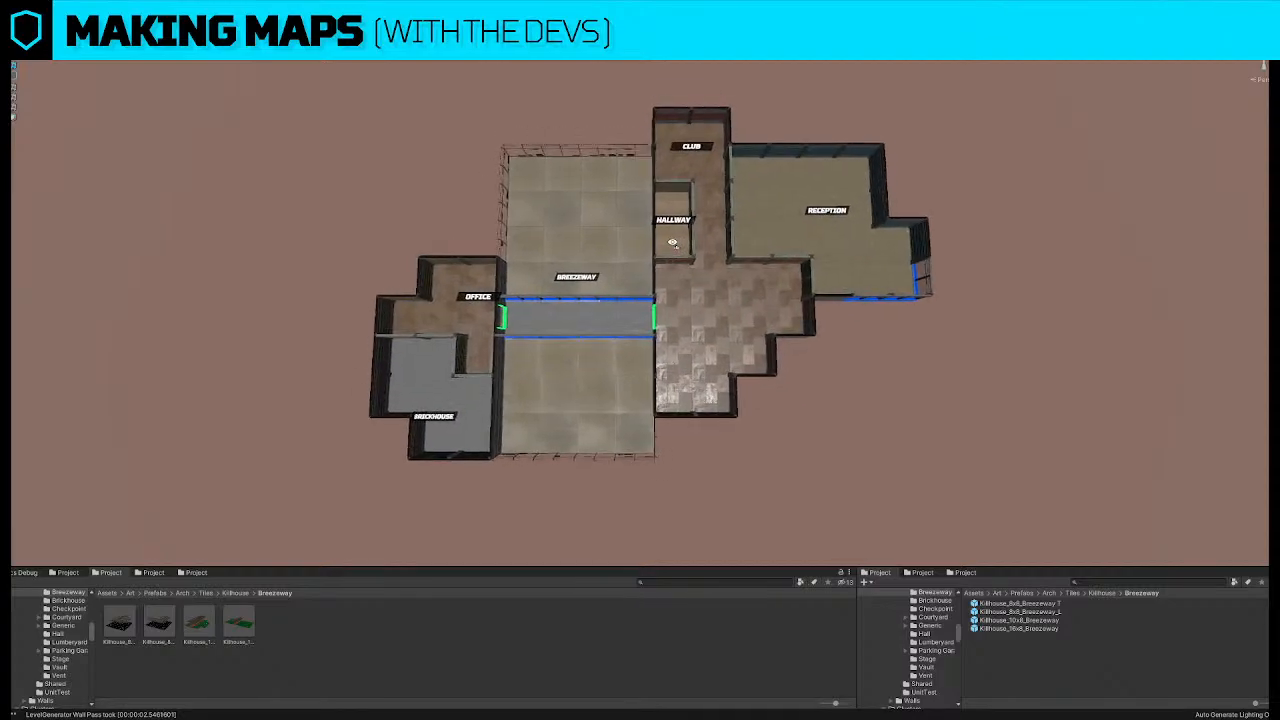
pyautogui.moveTo(696, 233); pyautogui.dragTo(694, 231, button='right')
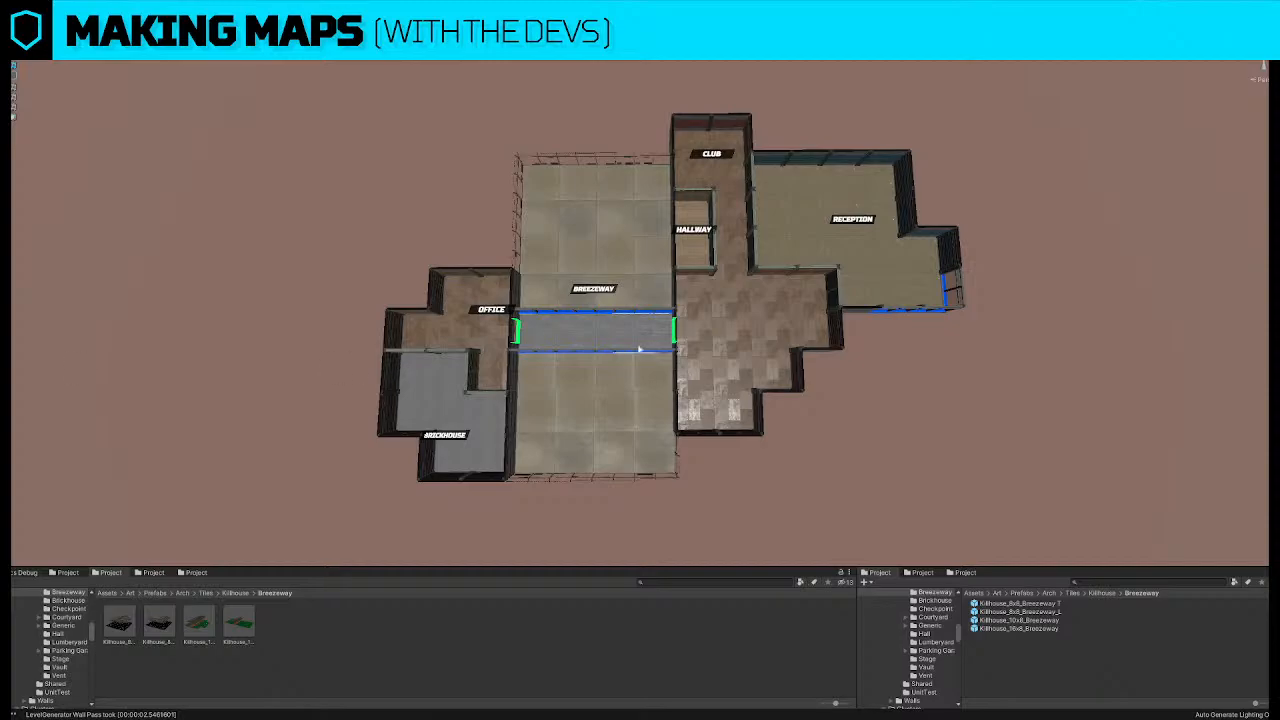
pyautogui.doubleClick(238, 624)
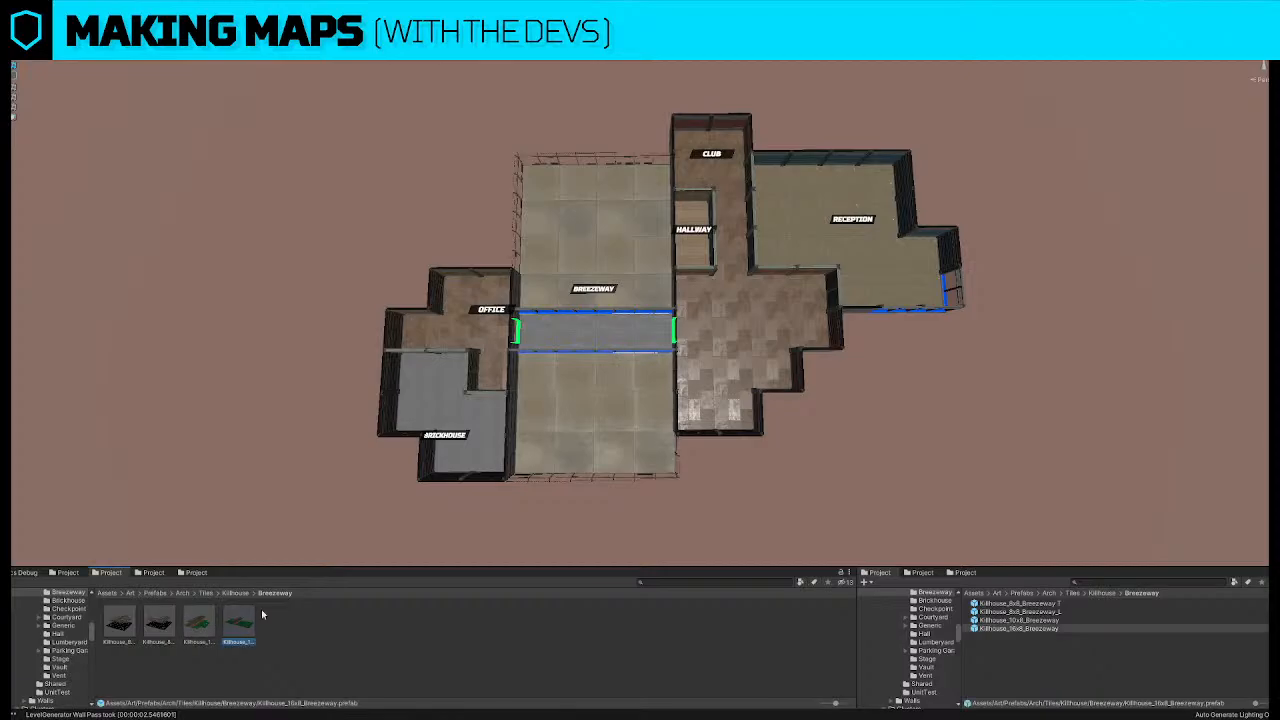
pyautogui.keyDown('alt'); pyautogui.moveTo(585, 286); pyautogui.dragTo(318, 274); pyautogui.keyUp('alt')
pyautogui.click(757, 337)
pyautogui.moveTo(757, 337); pyautogui.dragTo(622, 329, button='right')
pyautogui.click(648, 305)
pyautogui.keyDown('shift'); pyautogui.click(645, 377); pyautogui.keyUp('shift')
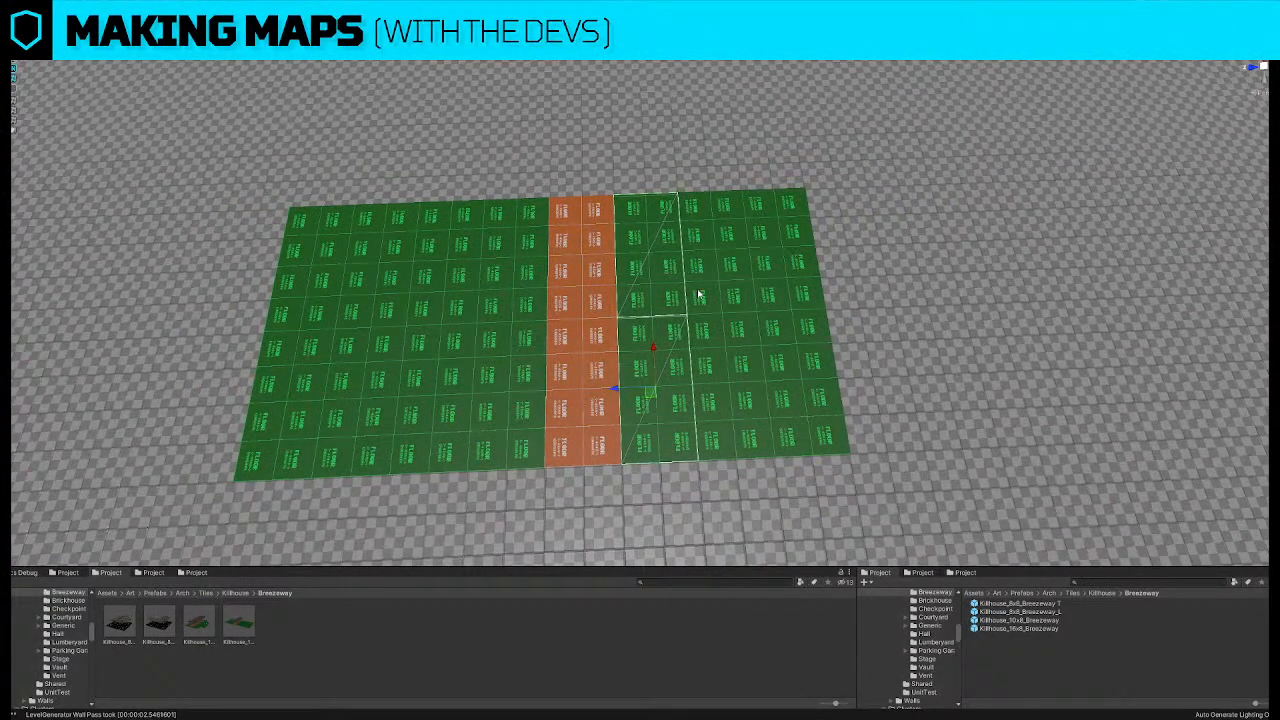
# View the breezeway tile from directly above with the selected floor panels framed
pyautogui.click(1264, 201)
pyautogui.moveTo(722, 236); pyautogui.dragTo(711, 212, button='right')
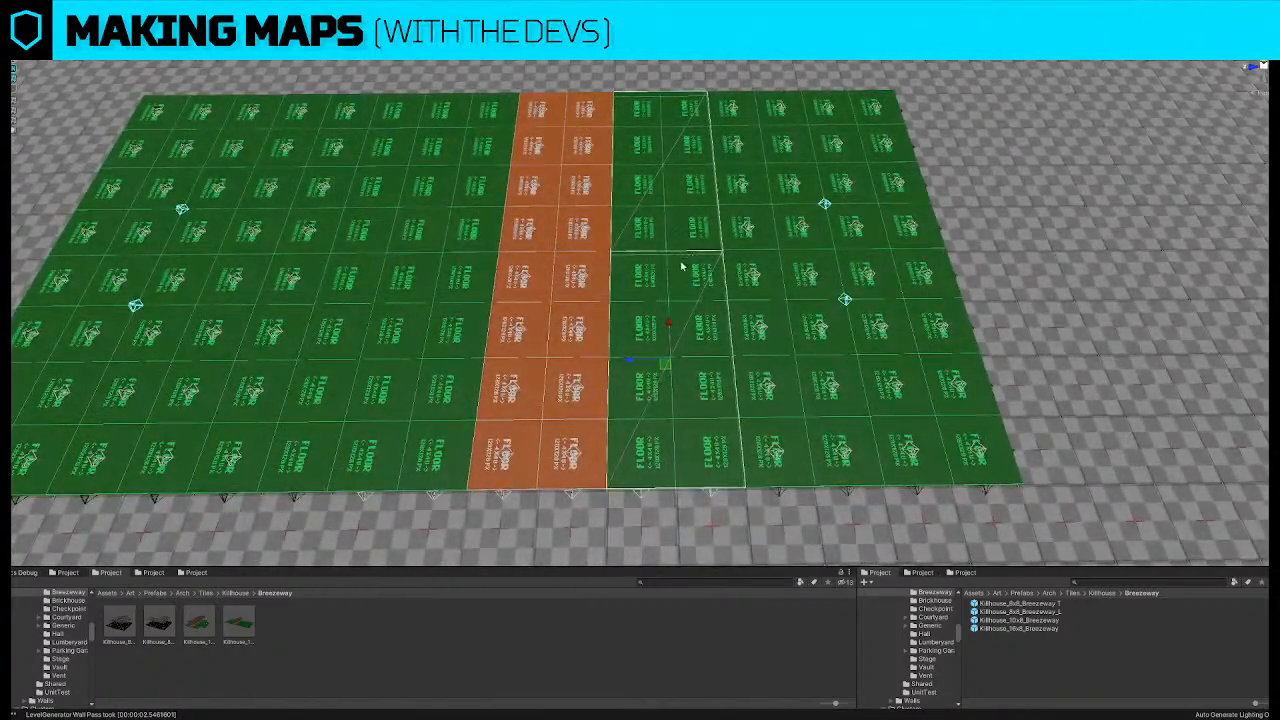
pyautogui.moveTo(681, 263); pyautogui.dragTo(657, 212, button='right')
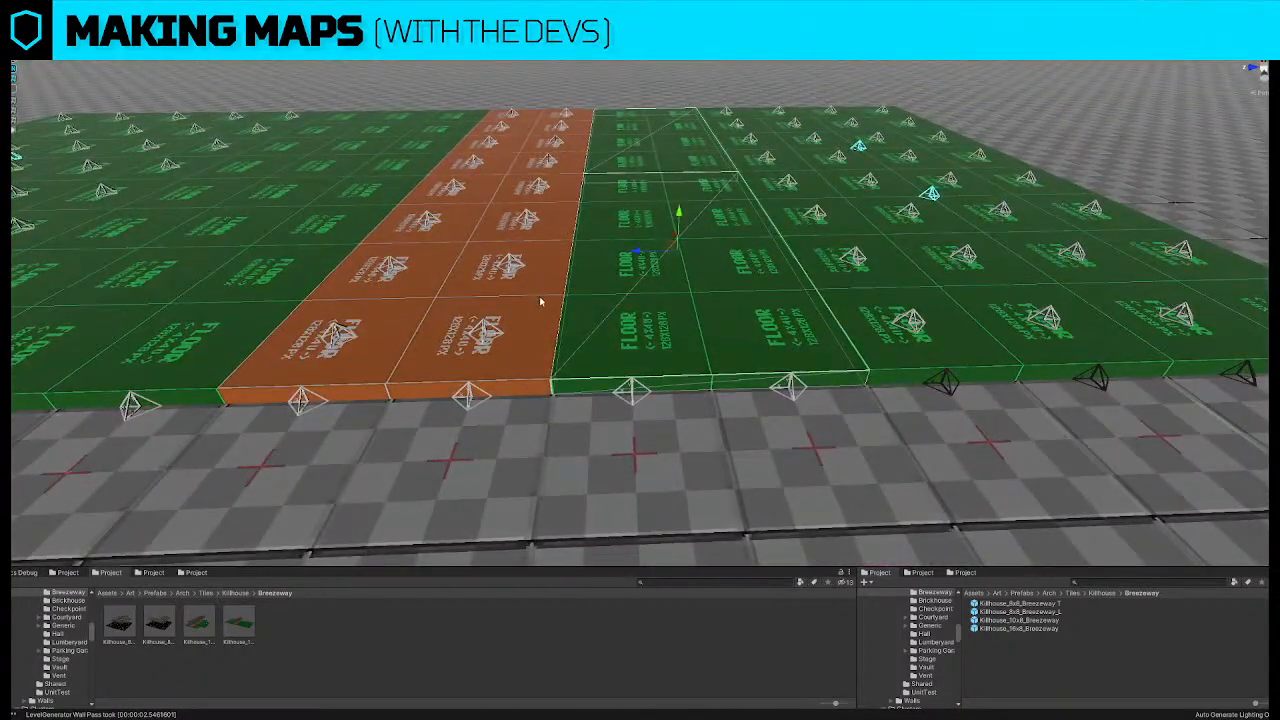
pyautogui.press('a')
pyautogui.moveTo(562, 305); pyautogui.dragTo(563, 295, button='right')
pyautogui.click(1263, 63)
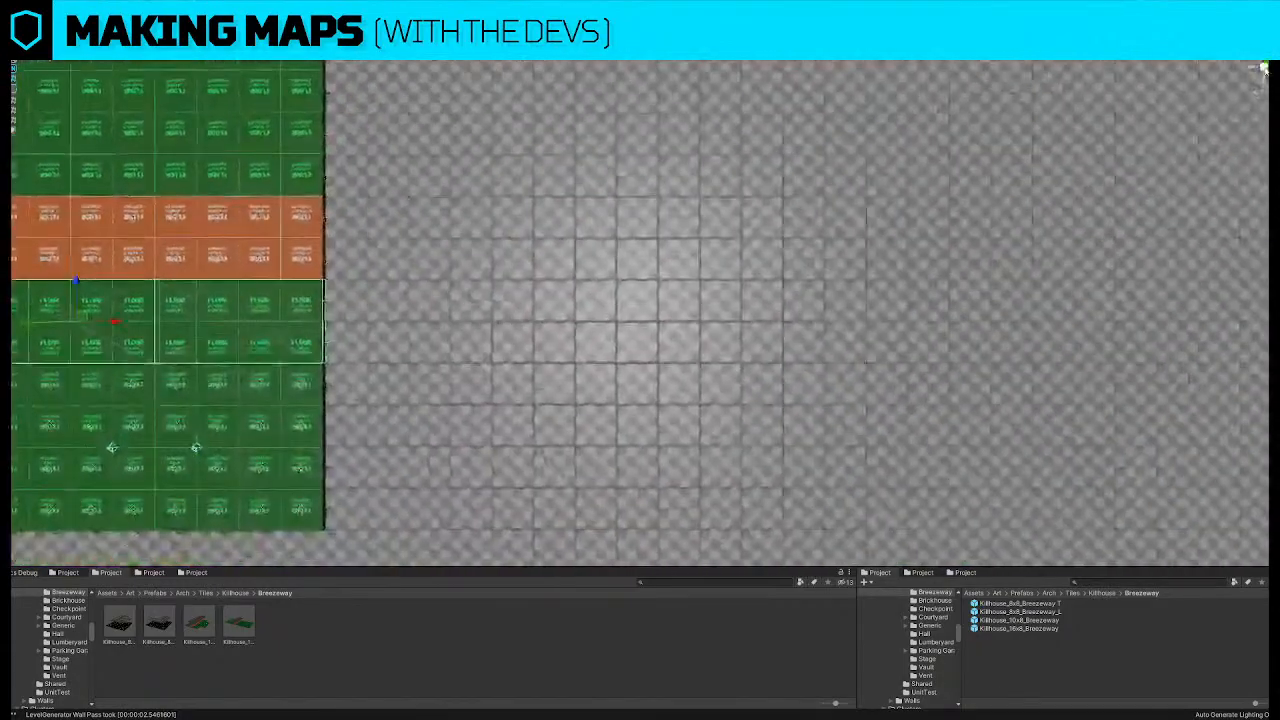
pyautogui.scroll(-4, 728, 217)
pyautogui.press('f')
pyautogui.scroll(-6, 600, 196)
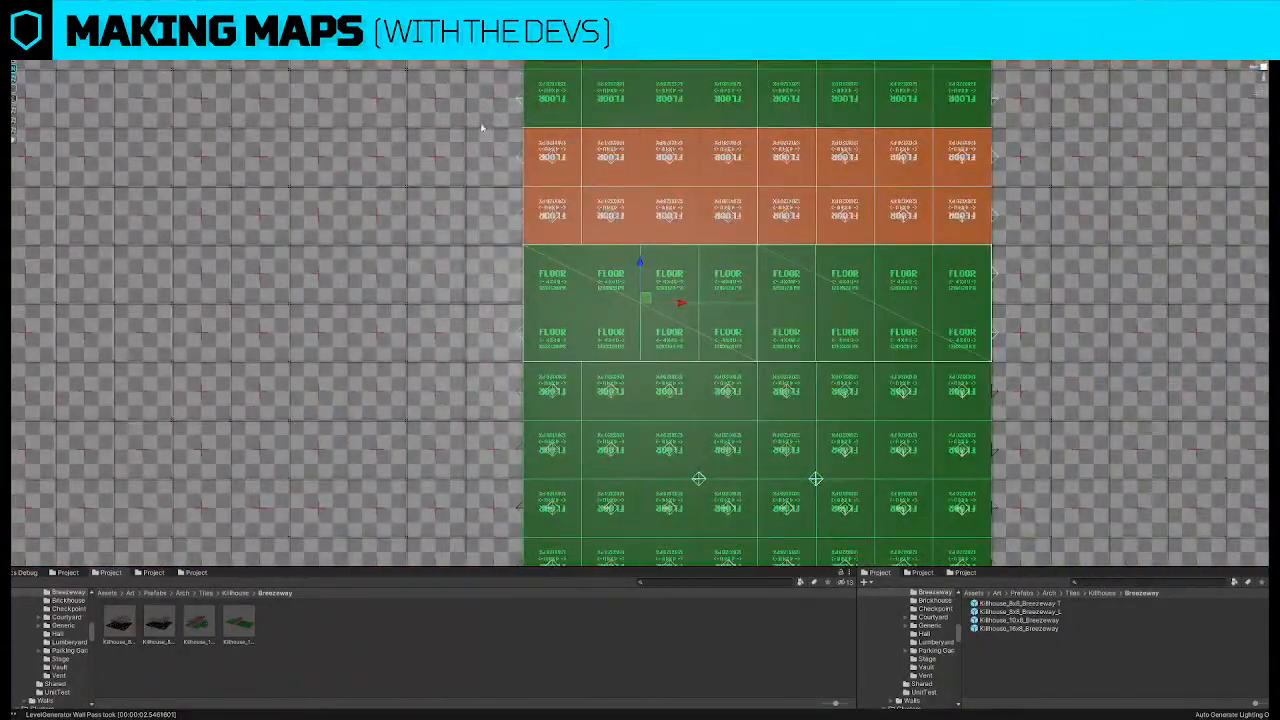
# Try to move all the objects on the orange centre strip off to one side of the tile
pyautogui.moveTo(468, 118); pyautogui.dragTo(1070, 242)
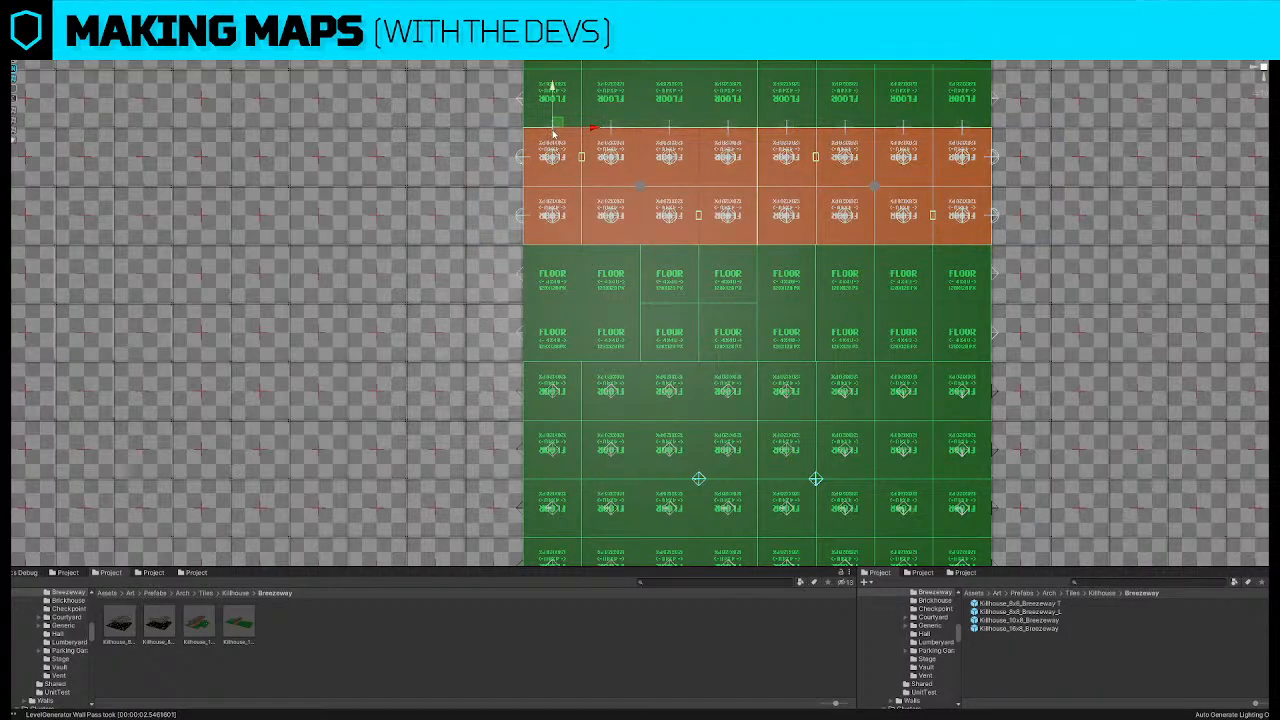
pyautogui.keyDown('alt'); pyautogui.moveTo(554, 130); pyautogui.dragTo(552, 129); pyautogui.keyUp('alt')
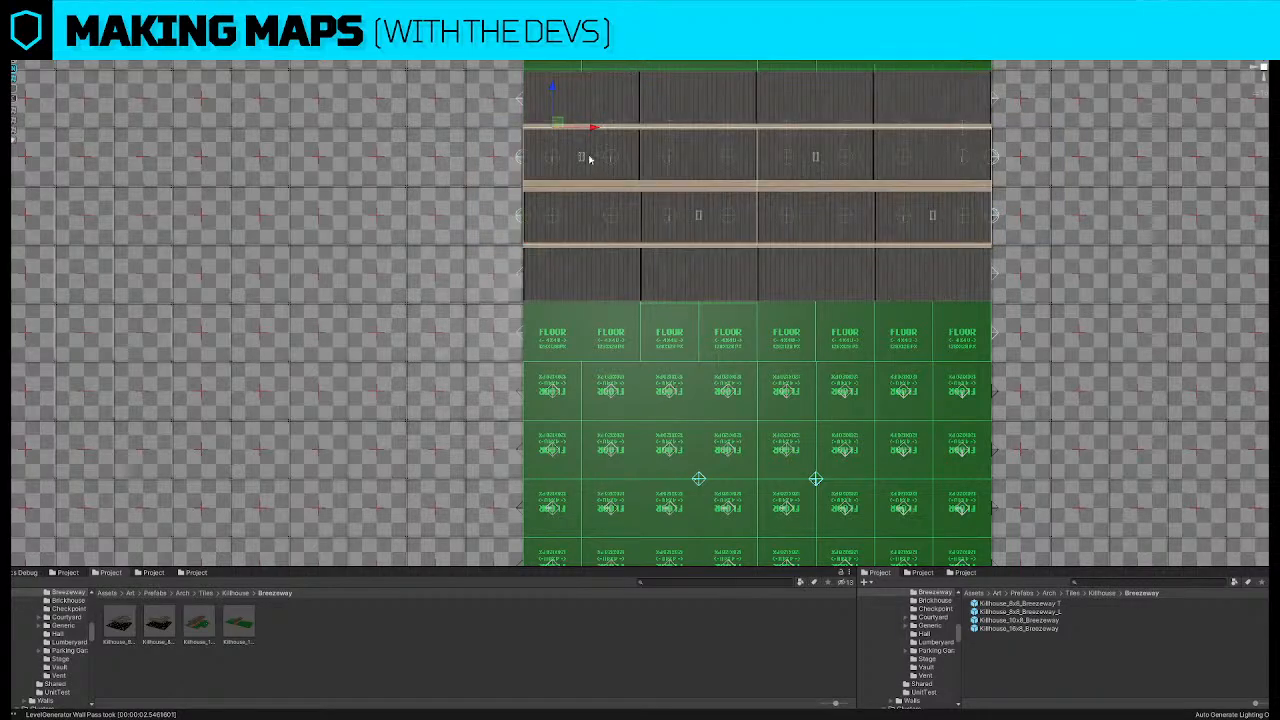
pyautogui.click(443, 206)
pyautogui.press('w')
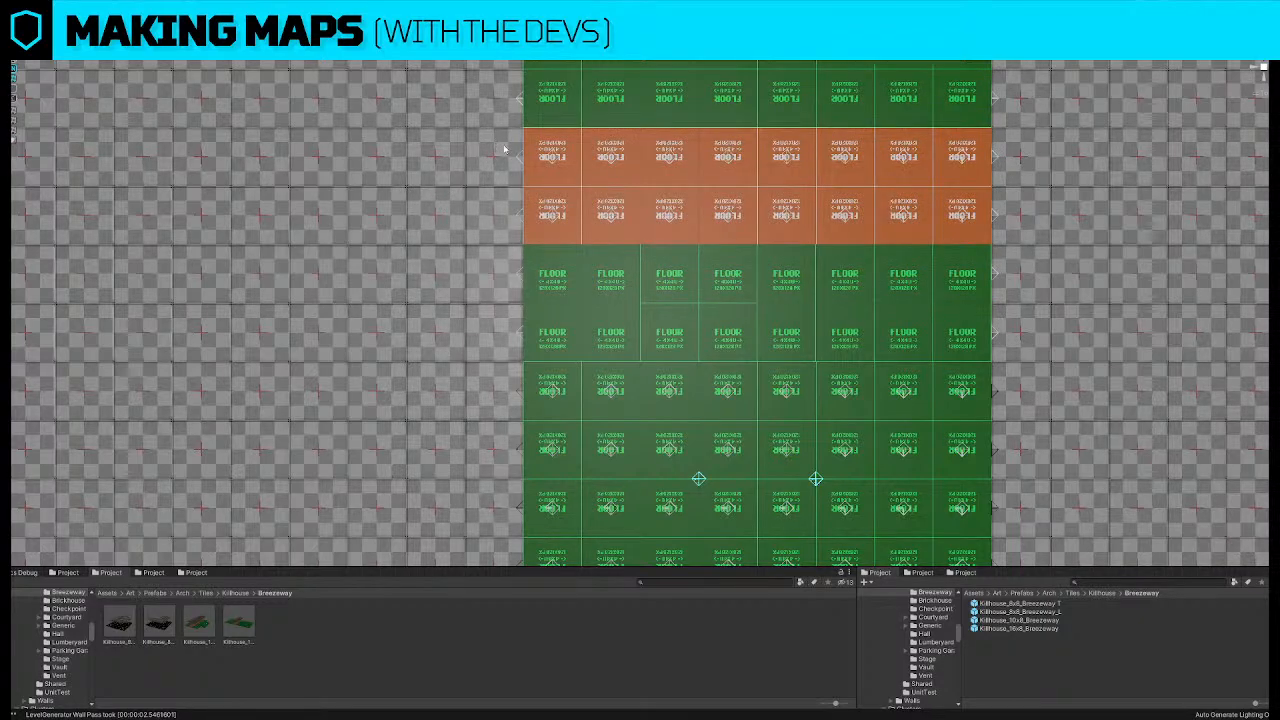
pyautogui.moveTo(505, 149); pyautogui.dragTo(1078, 235)
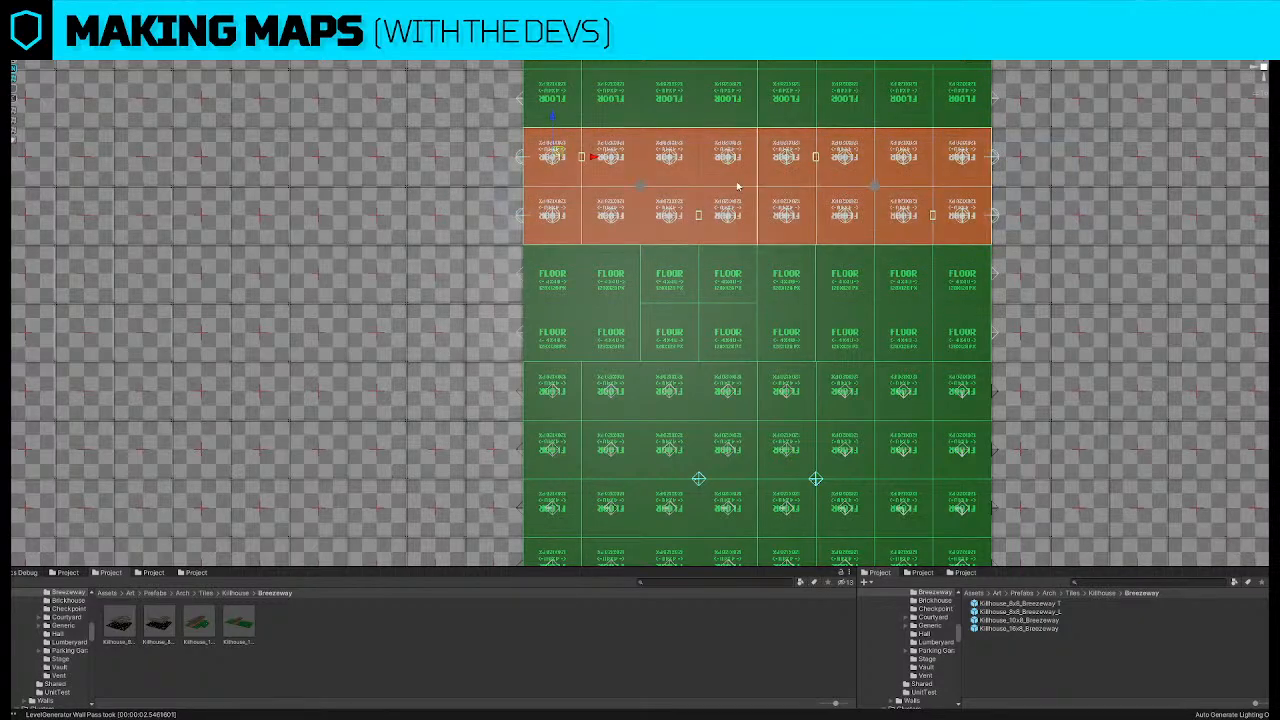
pyautogui.moveTo(558, 155); pyautogui.dragTo(92, 183)
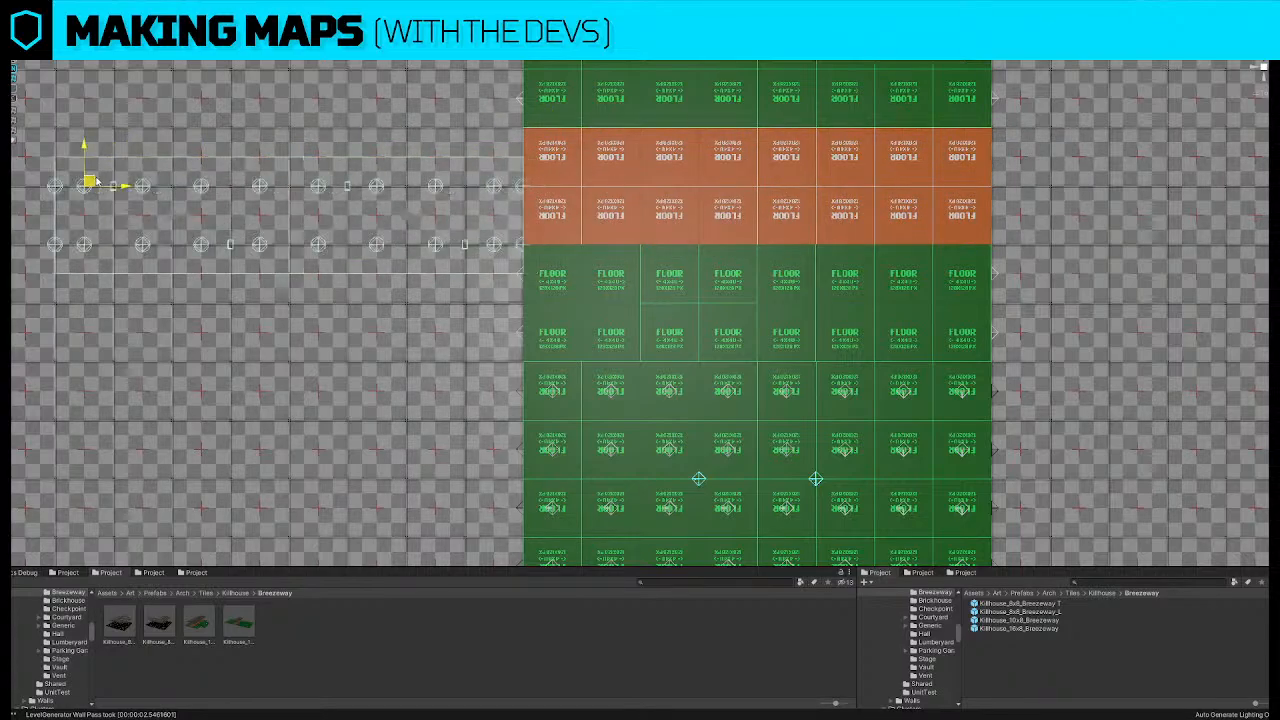
pyautogui.hotkey('ctrl', 'z')
# Select both orange floor panels and all the corrugated roof pieces above the centre strip
pyautogui.click(710, 184)
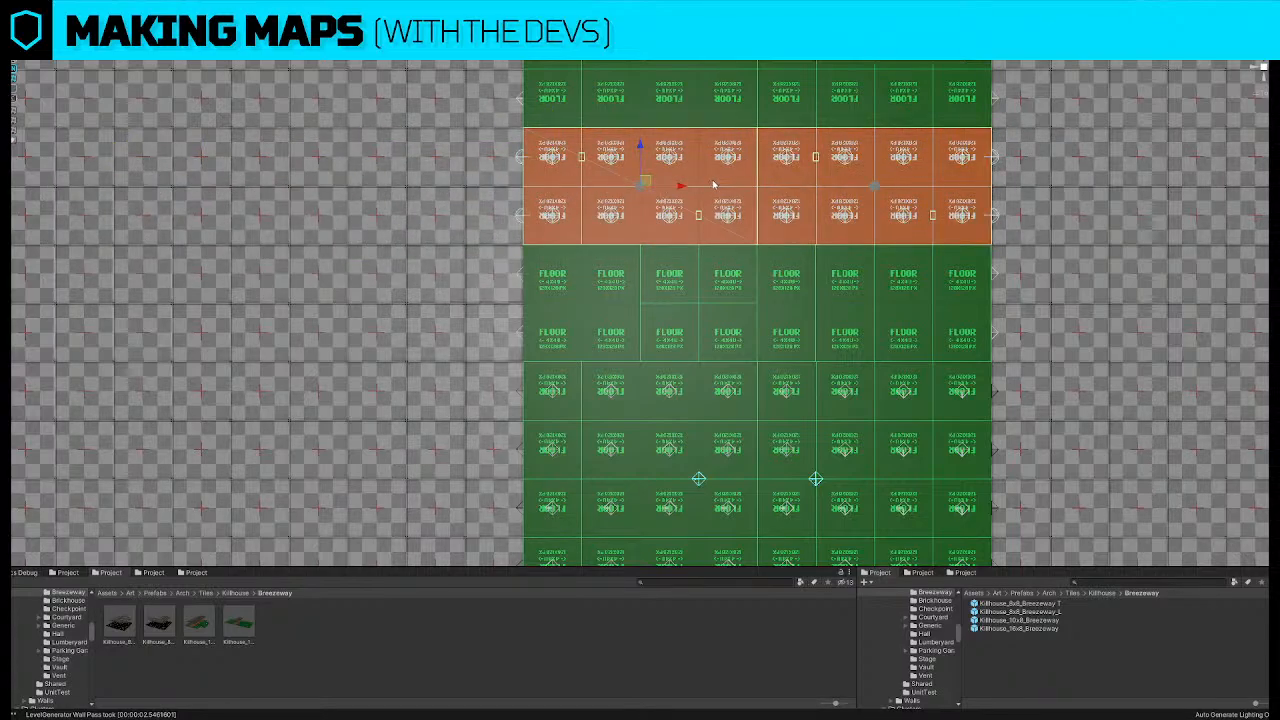
pyautogui.click(841, 185)
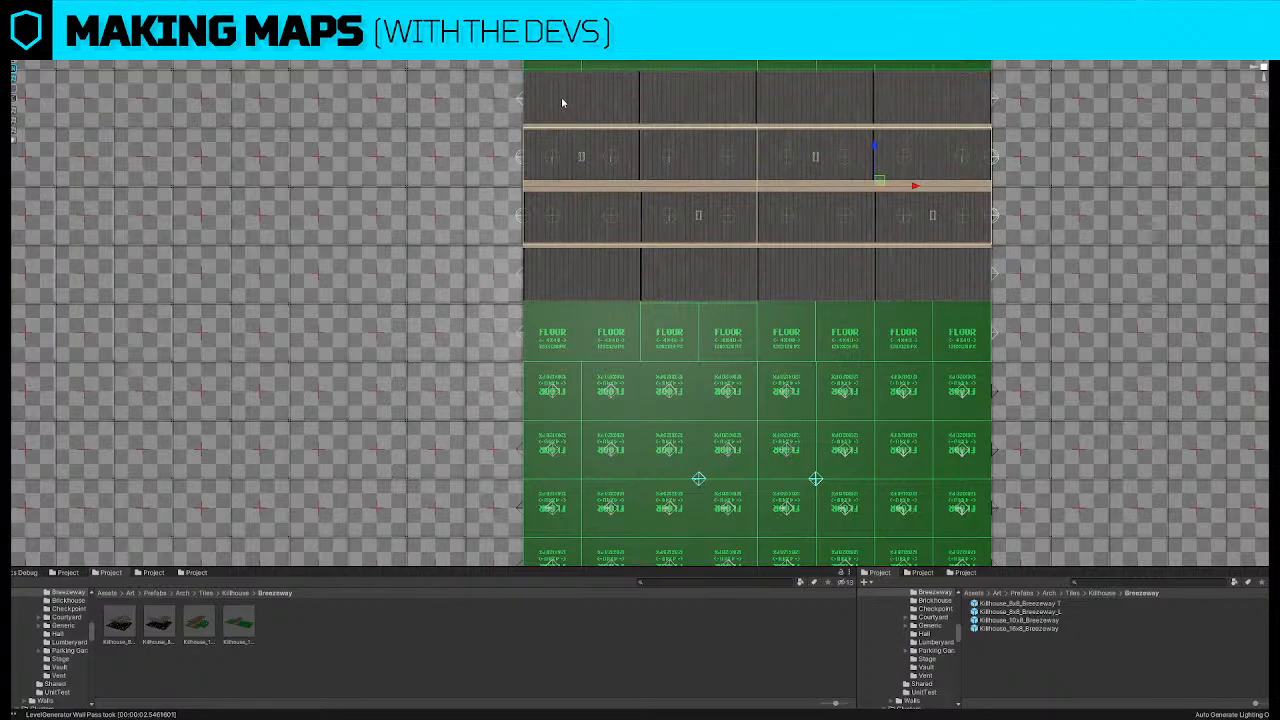
pyautogui.click(608, 266)
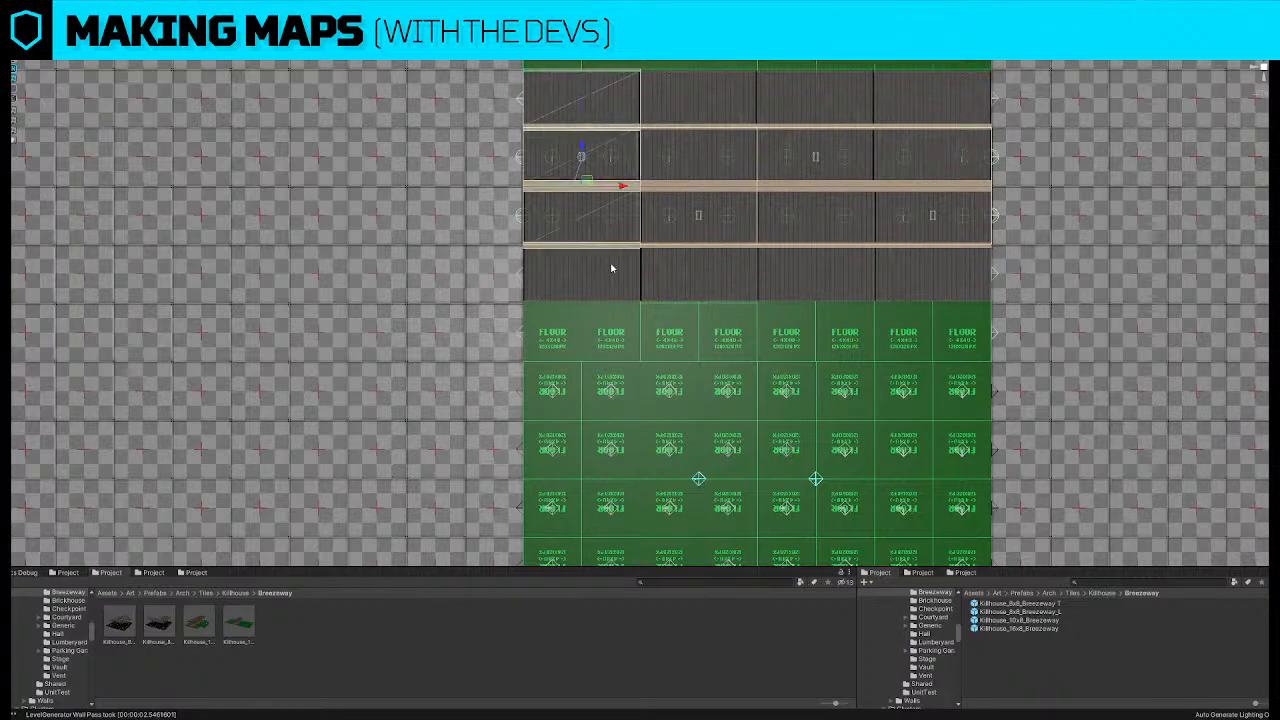
pyautogui.click(726, 191)
pyautogui.keyDown('shift'); pyautogui.click(939, 160); pyautogui.keyUp('shift')
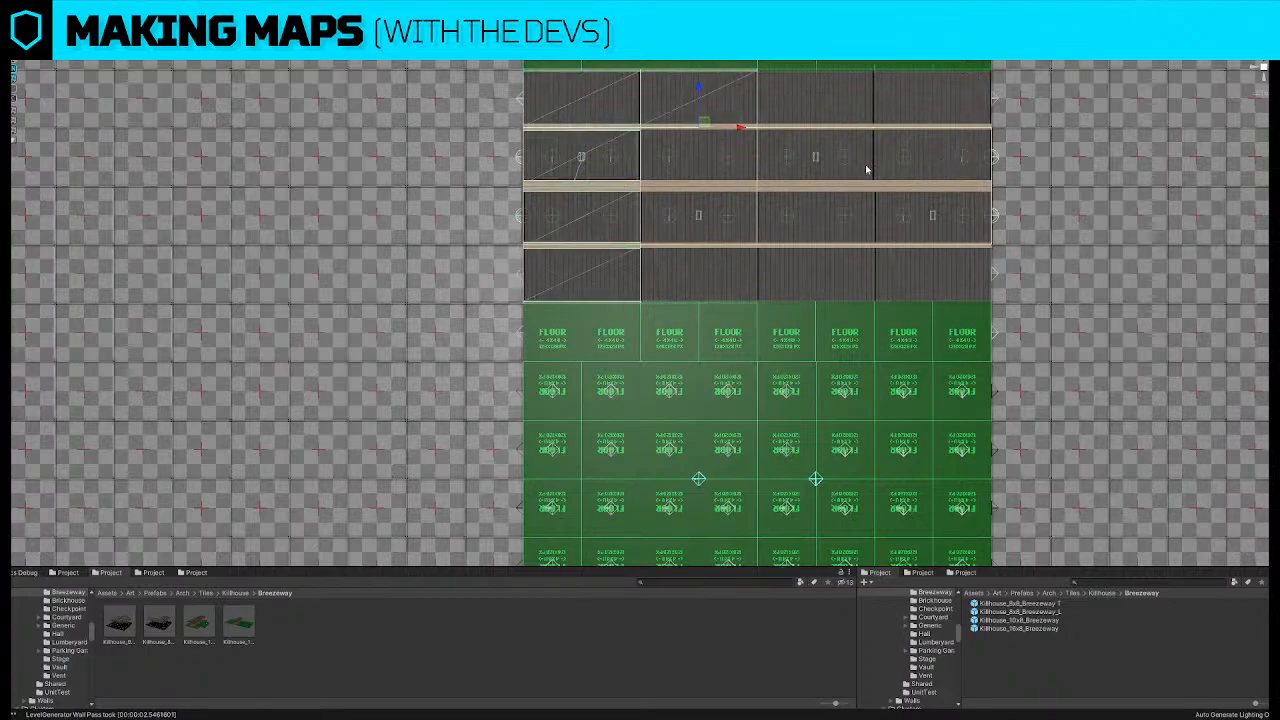
pyautogui.click(934, 280)
pyautogui.click(810, 198)
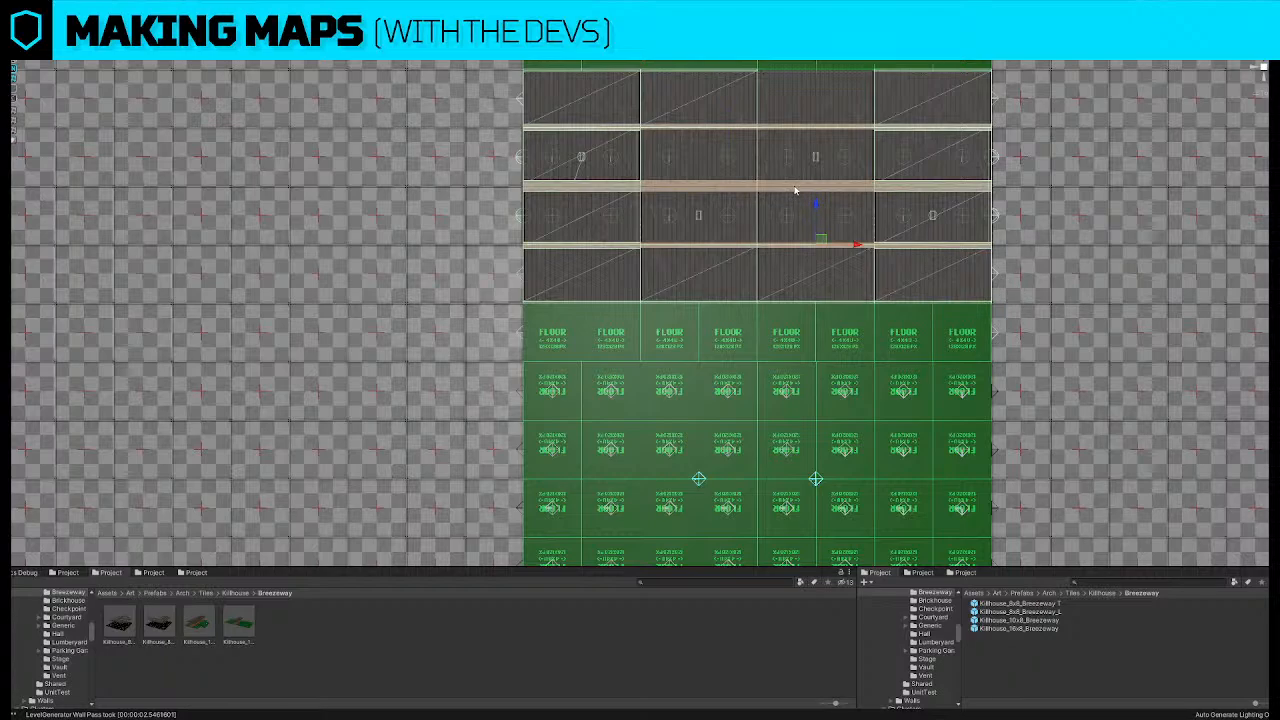
pyautogui.click(805, 152)
pyautogui.click(810, 116)
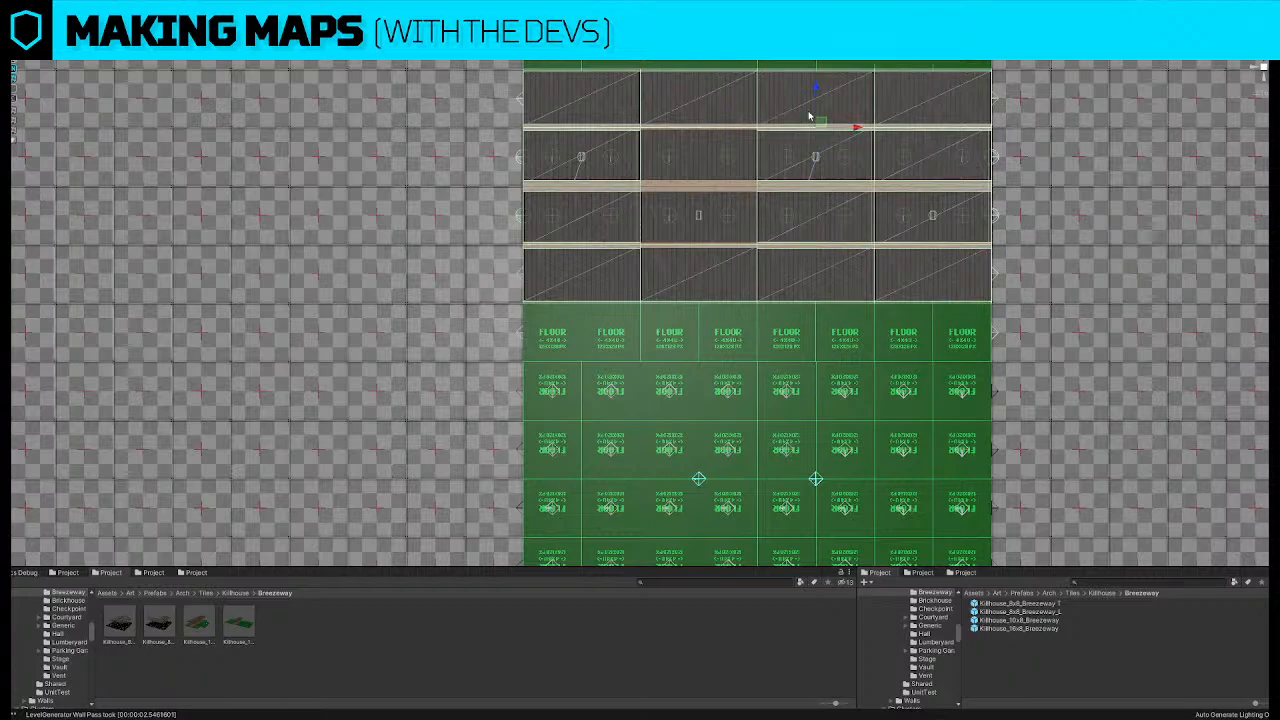
pyautogui.click(668, 207)
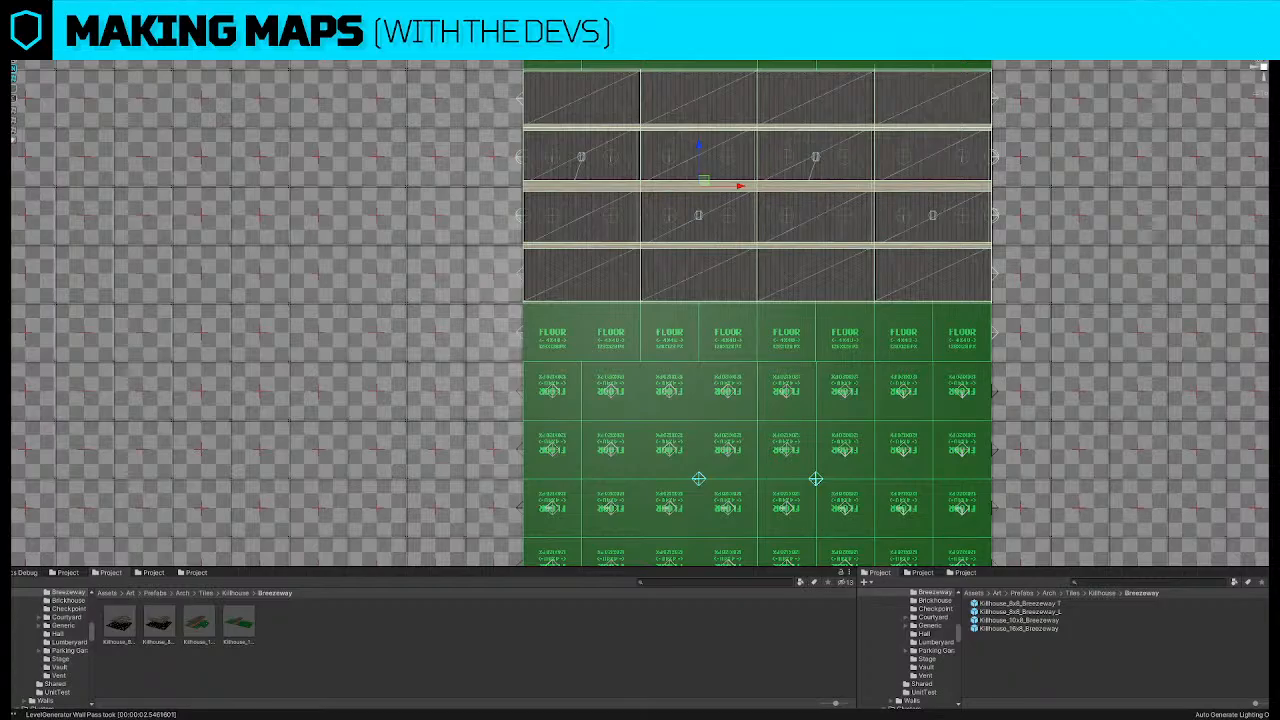
# Add the dark border trims along one long edge of the orange strip to the selection
pyautogui.click(1249, 89)
pyautogui.keyDown('alt'); pyautogui.moveTo(1022, 262); pyautogui.dragTo(715, 188); pyautogui.keyUp('alt')
pyautogui.moveTo(715, 188); pyautogui.dragTo(701, 220, button='right')
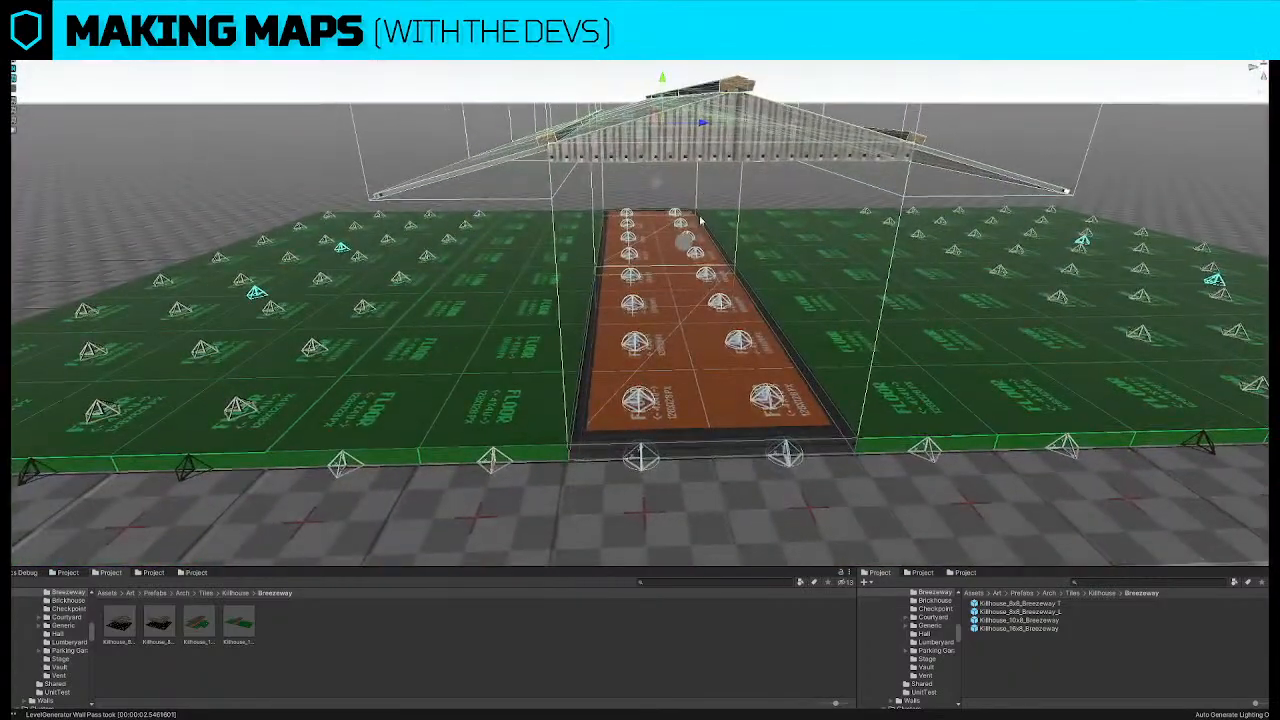
pyautogui.click(586, 400)
pyautogui.scroll(1, 617, 308)
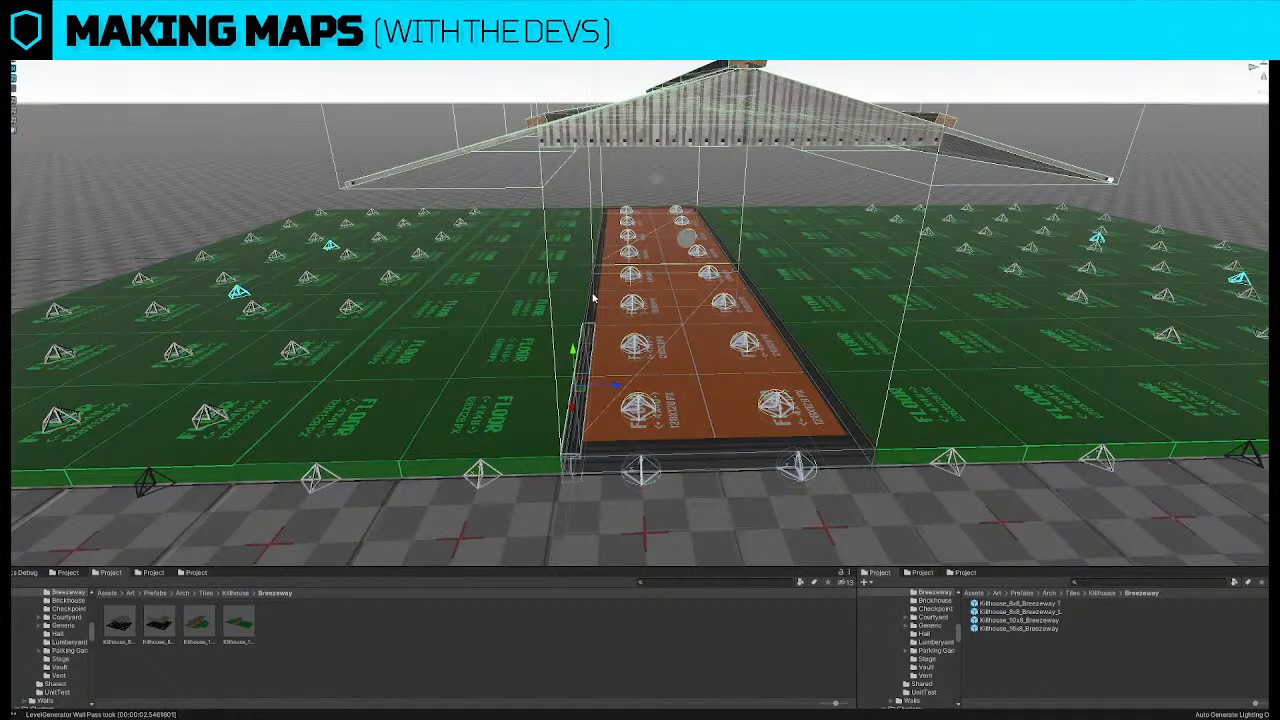
pyautogui.keyDown('shift'); pyautogui.click(593, 297); pyautogui.keyUp('shift')
pyautogui.keyDown('shift'); pyautogui.click(600, 236); pyautogui.keyUp('shift')
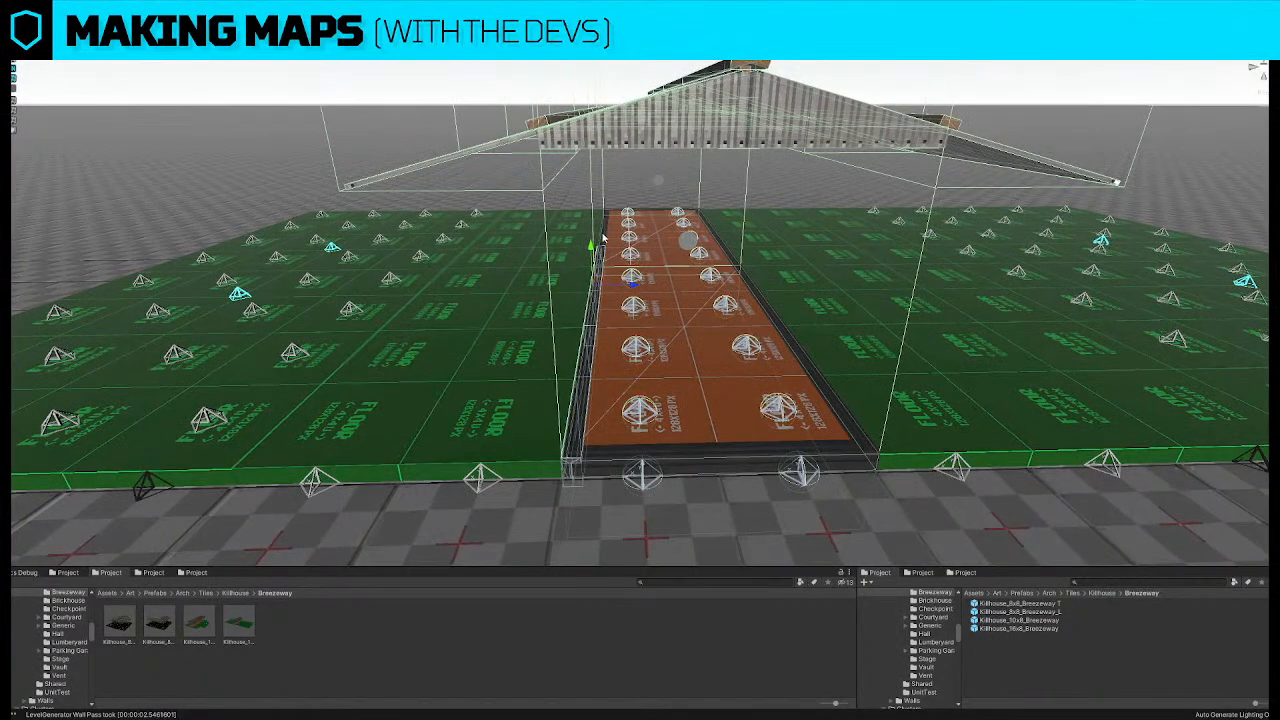
# Add the border trims along the short end and the opposite long edge of the orange strip to the selection
pyautogui.keyDown('shift'); pyautogui.click(765, 310); pyautogui.keyUp('shift')
pyautogui.keyDown('shift'); pyautogui.click(717, 466); pyautogui.keyUp('shift')
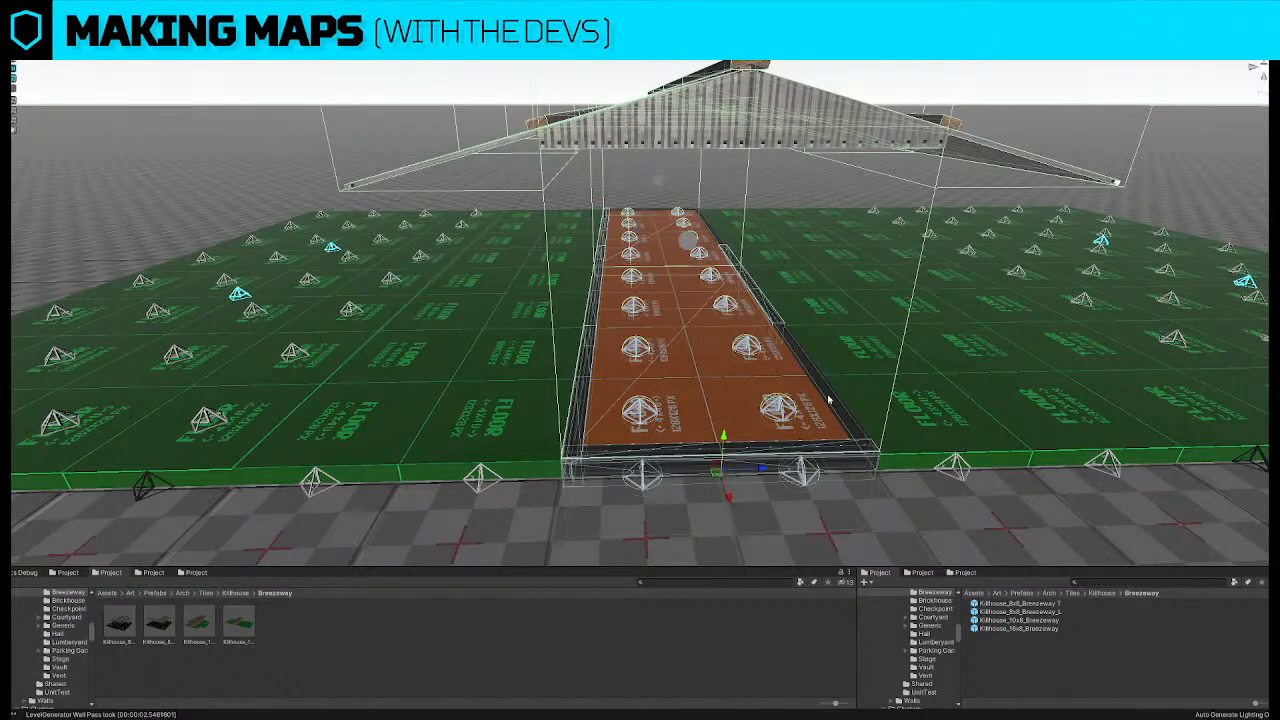
pyautogui.keyDown('shift'); pyautogui.click(828, 400); pyautogui.keyUp('shift')
pyautogui.keyDown('alt'); pyautogui.moveTo(825, 384); pyautogui.dragTo(600, 390); pyautogui.keyUp('alt')
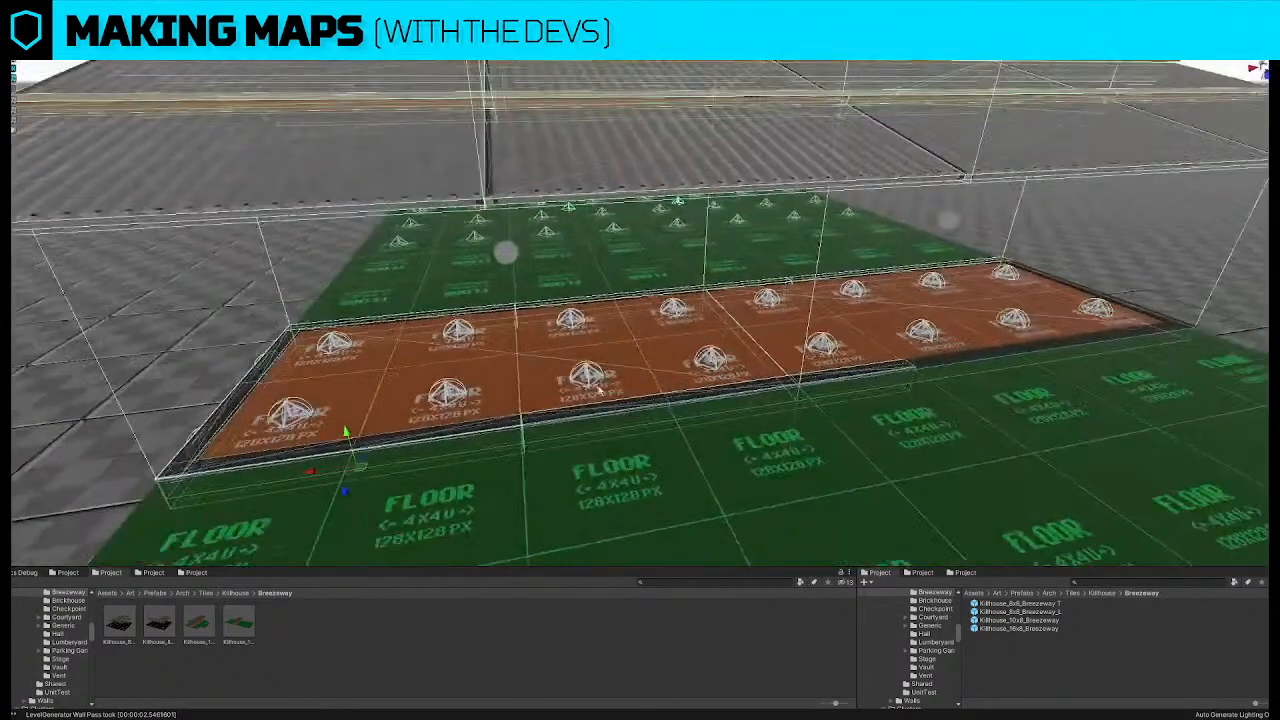
pyautogui.moveTo(781, 356); pyautogui.dragTo(655, 347, button='right')
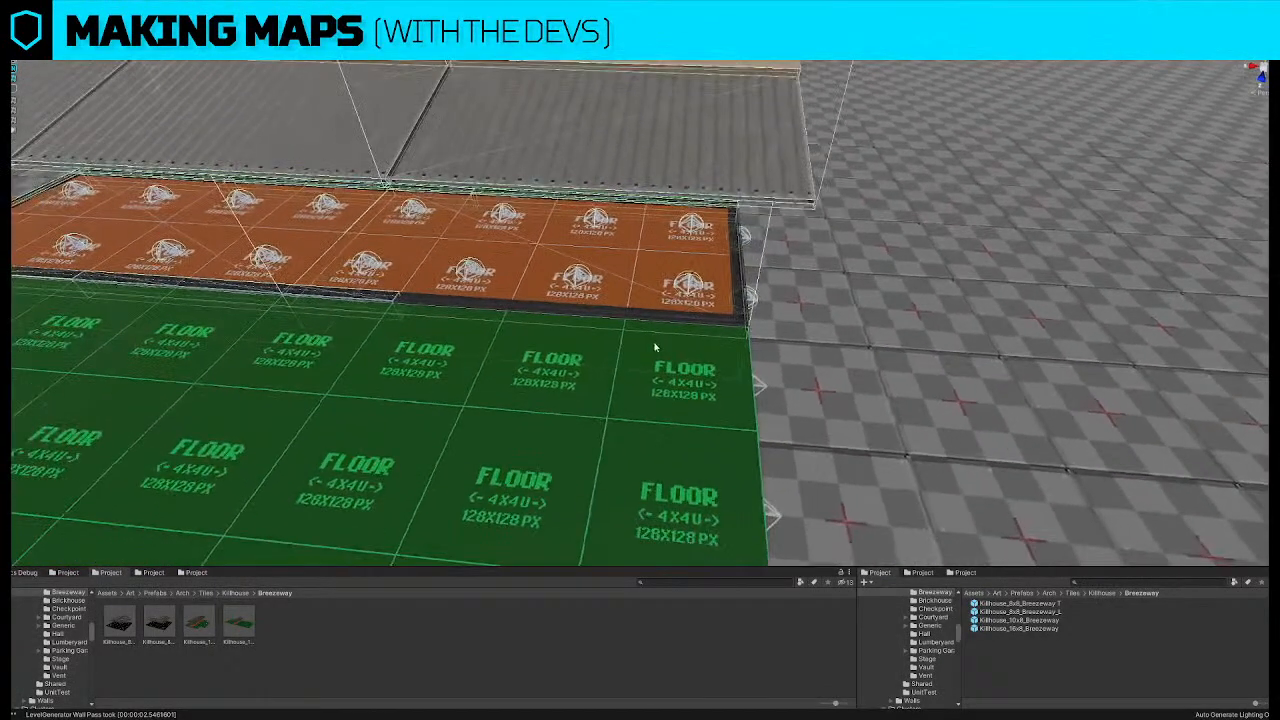
pyautogui.click(697, 314)
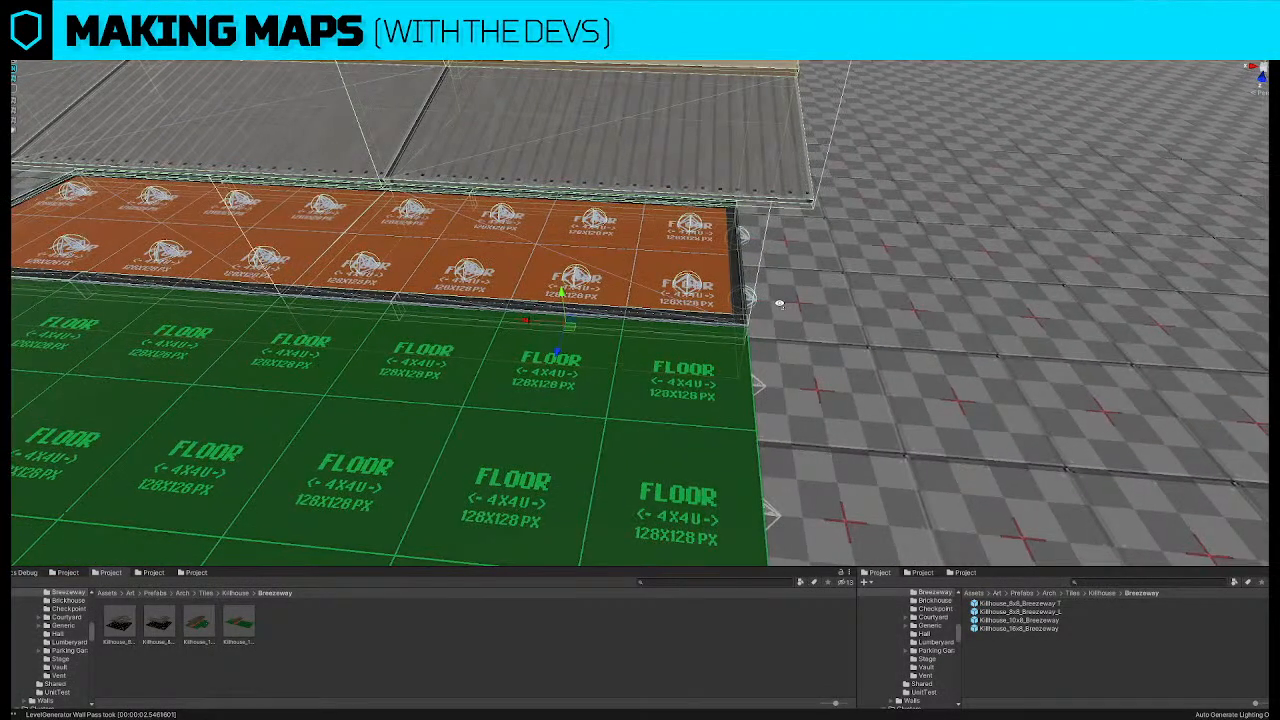
pyautogui.keyDown('alt'); pyautogui.moveTo(768, 304); pyautogui.dragTo(702, 293); pyautogui.keyUp('alt')
pyautogui.moveTo(723, 295); pyautogui.dragTo(679, 357, button='right')
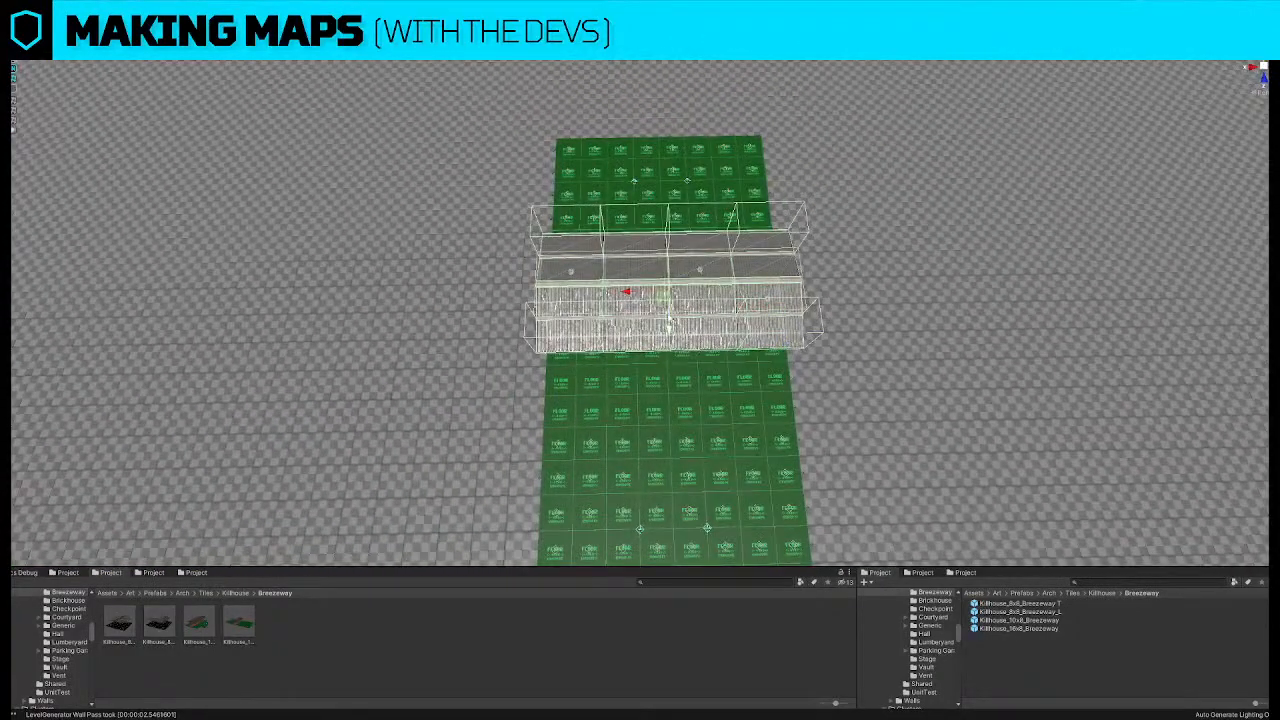
# Try to move the selected roof, orange floor and border pieces off to one side of the tile
pyautogui.moveTo(480, 289); pyautogui.dragTo(289, 256)
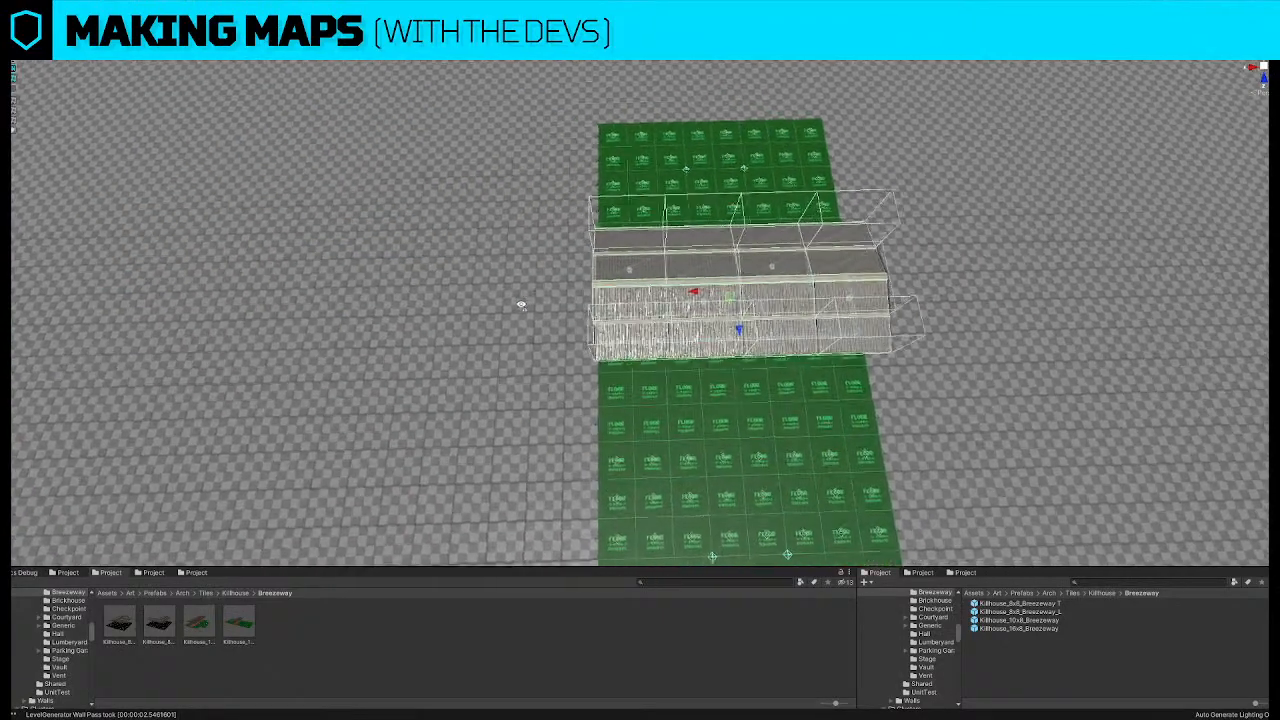
pyautogui.keyDown('alt'); pyautogui.moveTo(520, 297); pyautogui.dragTo(522, 165); pyautogui.keyUp('alt')
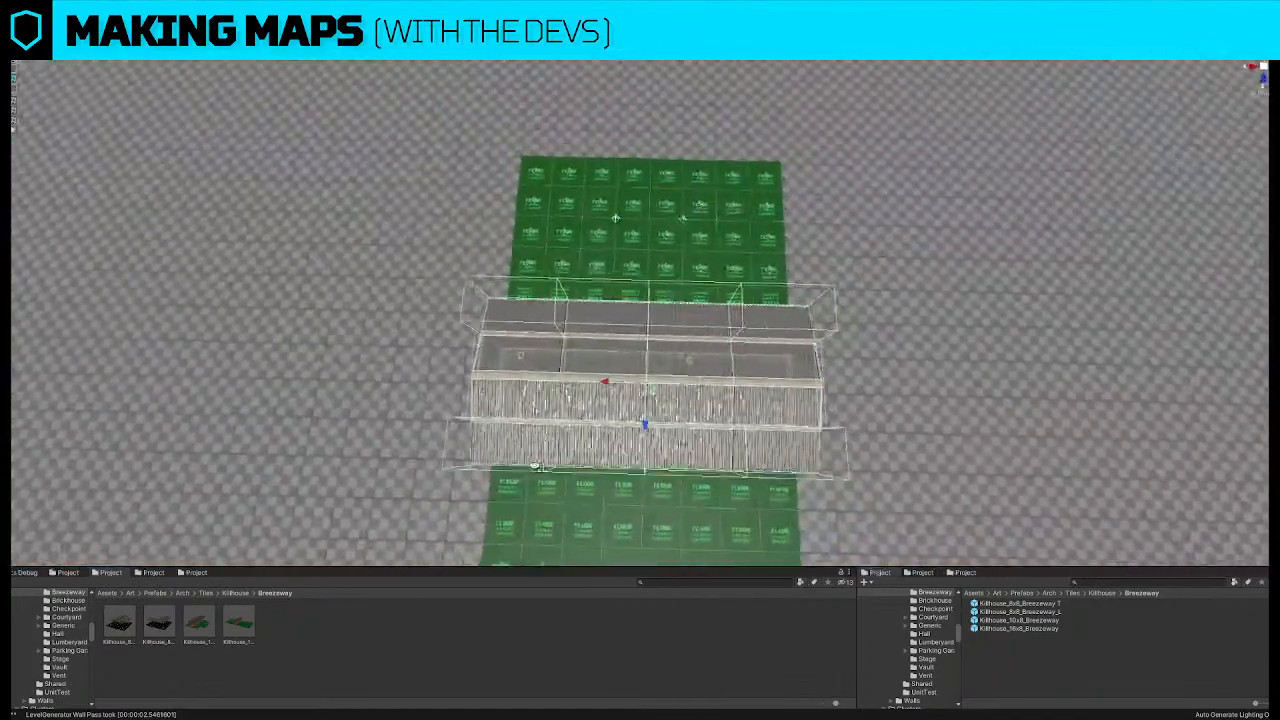
pyautogui.scroll(-5, 535, 466)
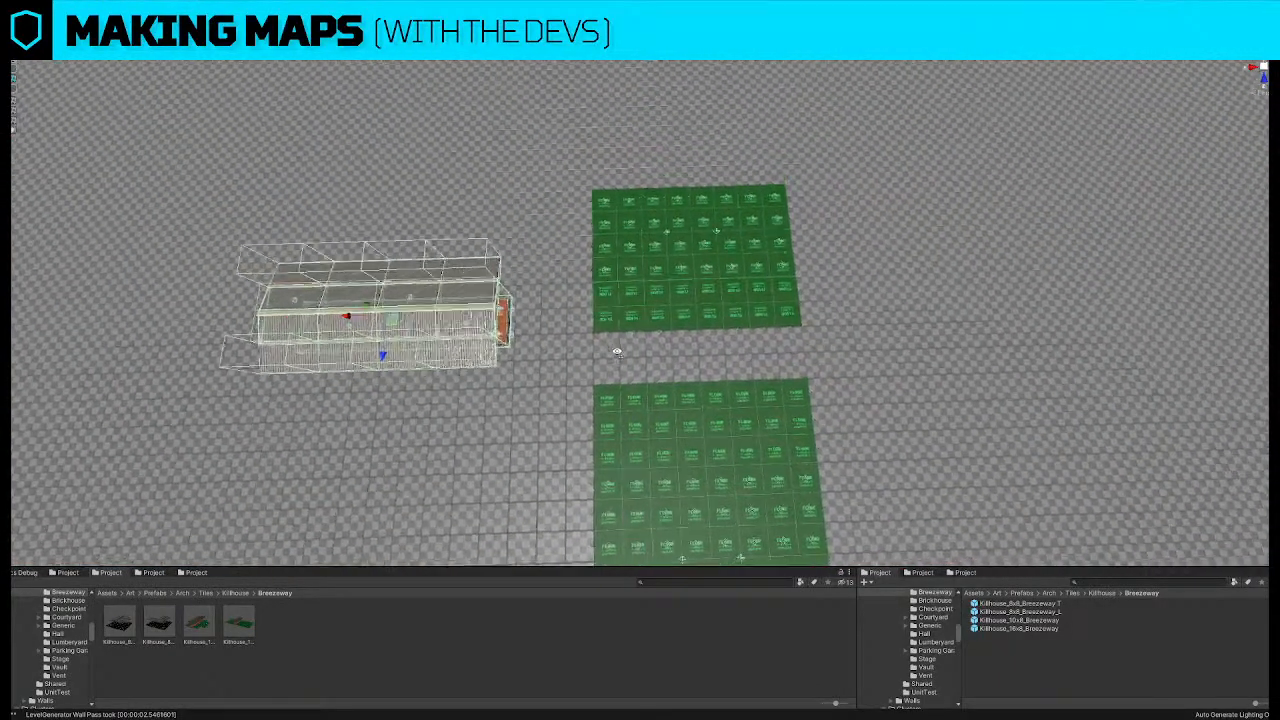
pyautogui.press('w')
pyautogui.moveTo(617, 352); pyautogui.dragTo(612, 298, button='right')
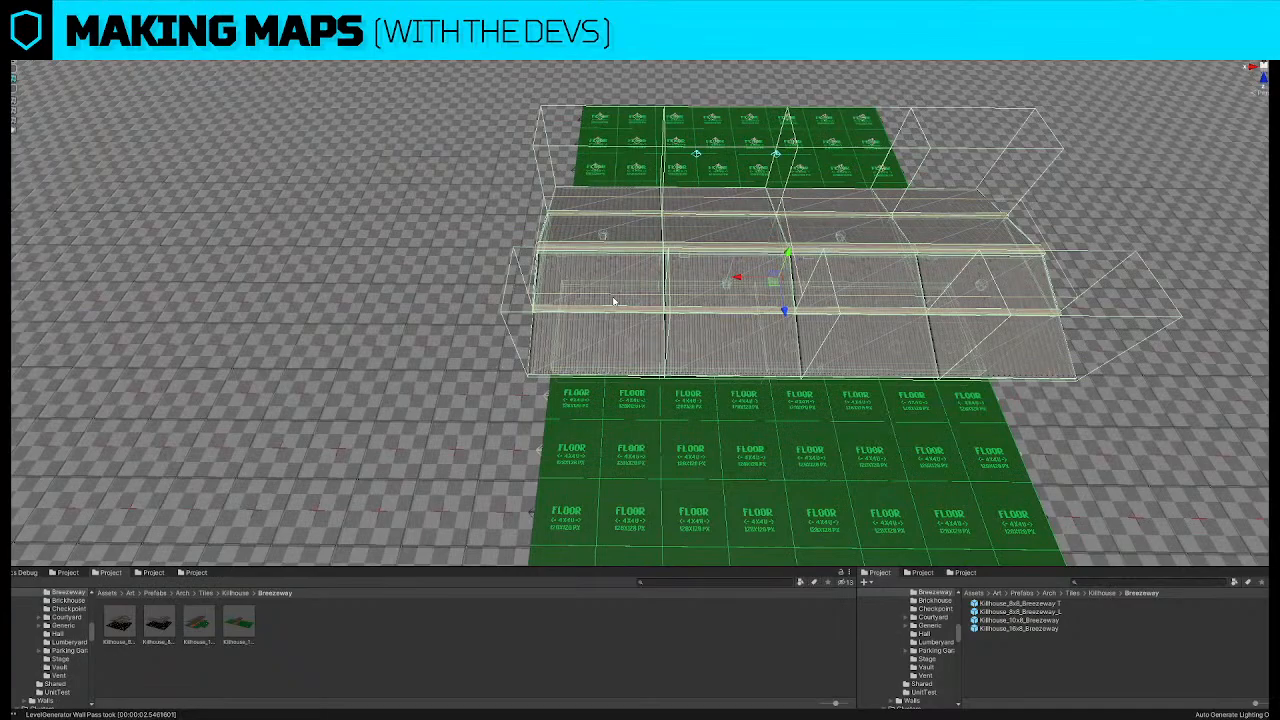
# Check underneath the strip for unselected parts and move the whole breezeway assembly sideways, clear of the green floors
pyautogui.press('w')
pyautogui.moveTo(600, 280); pyautogui.dragTo(437, 185, button='right')
pyautogui.click(434, 184)
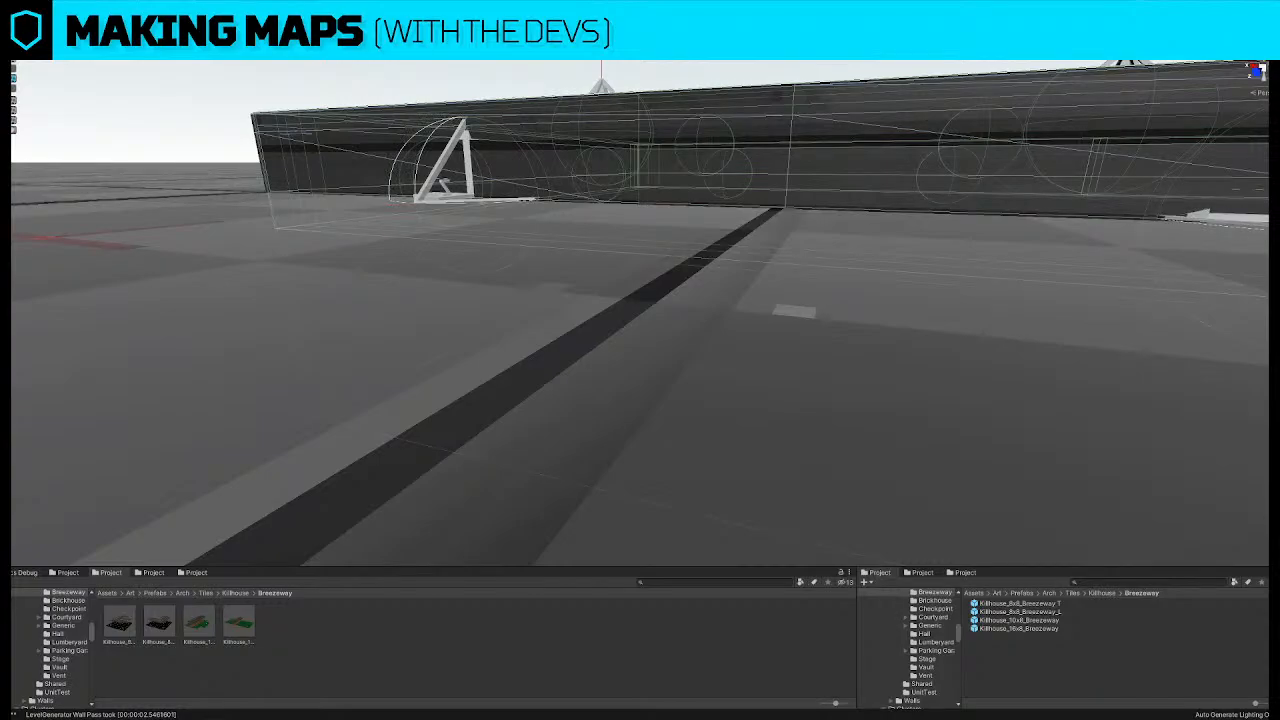
pyautogui.press('f')
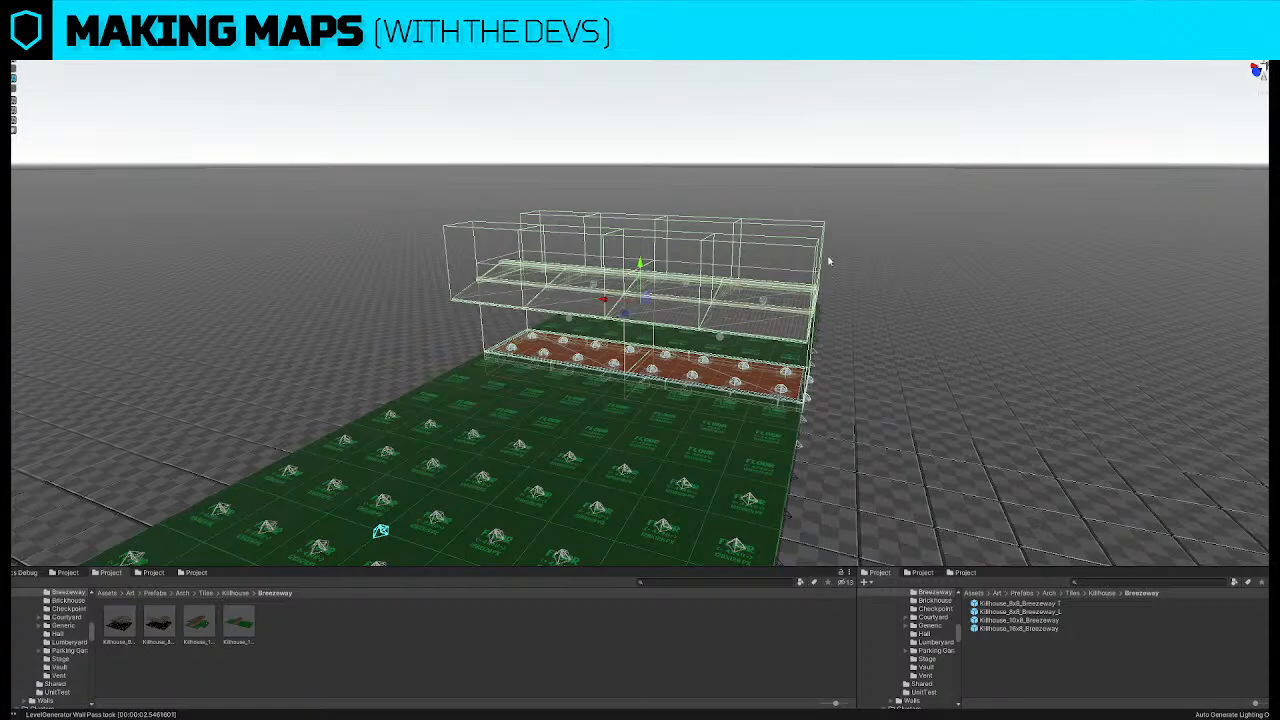
pyautogui.moveTo(573, 281); pyautogui.dragTo(641, 412, button='right')
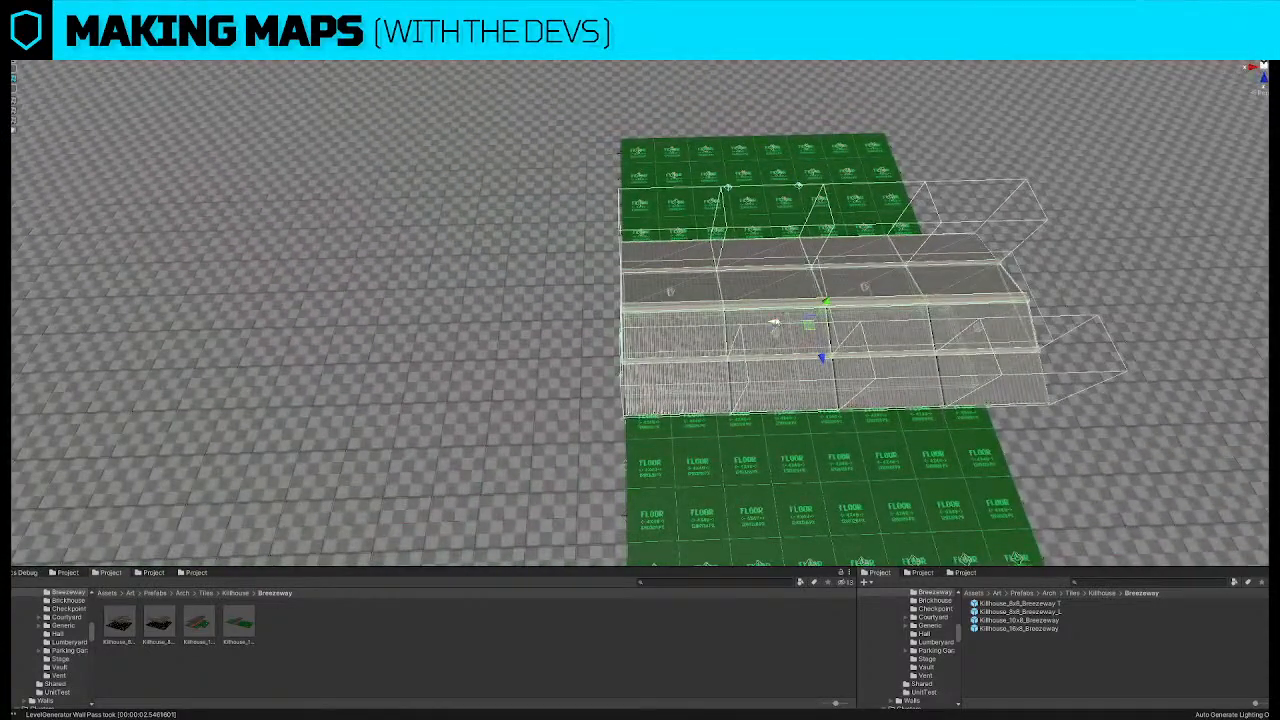
pyautogui.moveTo(776, 324); pyautogui.dragTo(308, 335)
pyautogui.moveTo(582, 360); pyautogui.dragTo(579, 377, button='right')
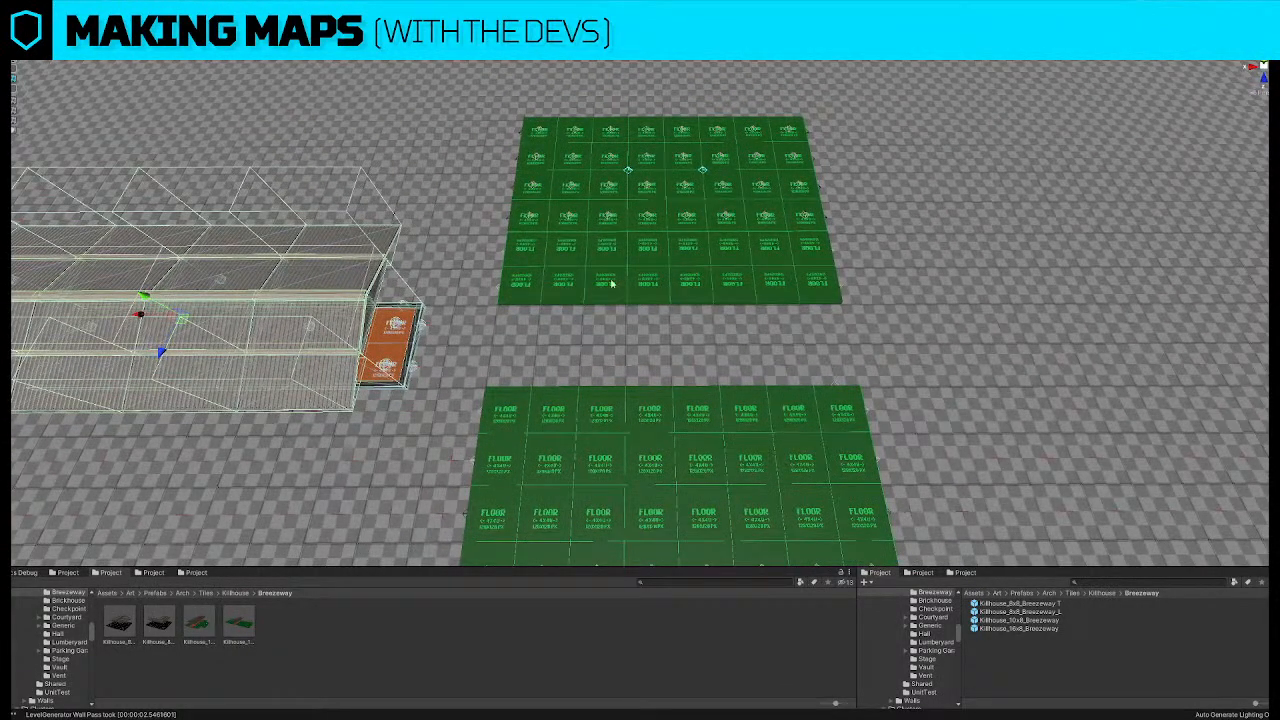
# Try to box-select the green floor panels and edge markers bordering the gap on the smaller floor section
pyautogui.click(612, 284)
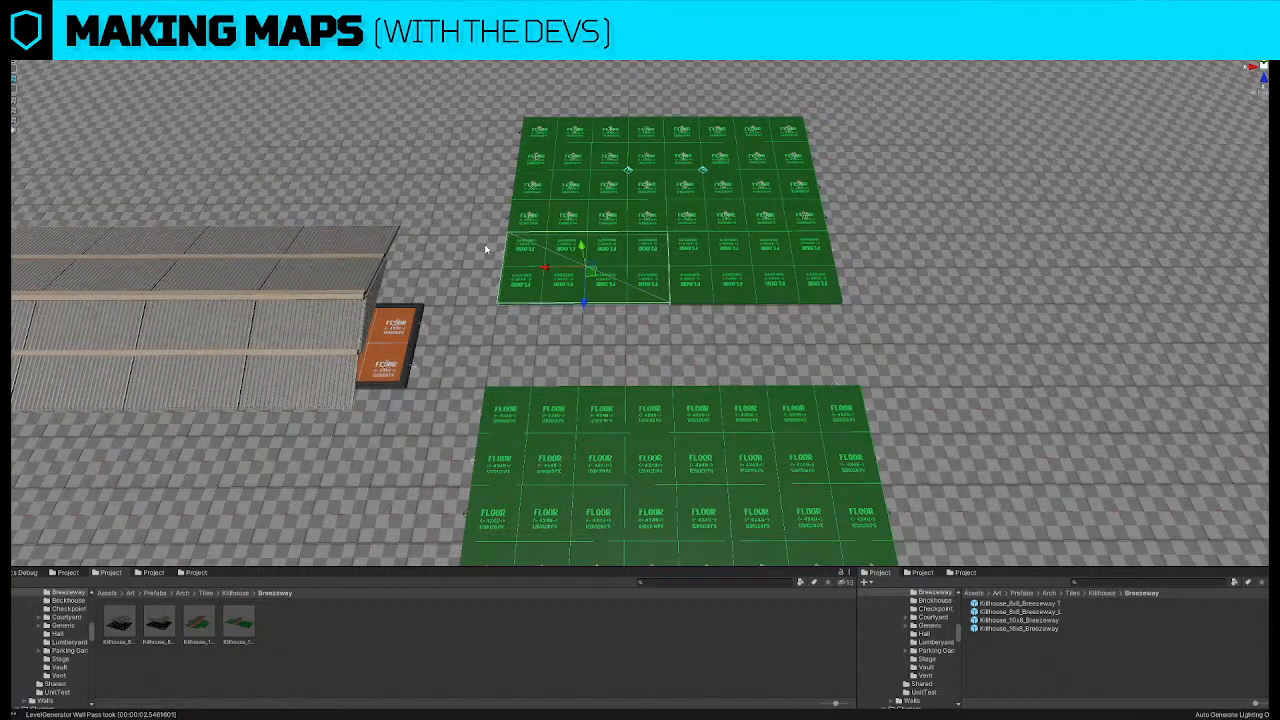
pyautogui.moveTo(485, 249); pyautogui.dragTo(485, 322, button='right')
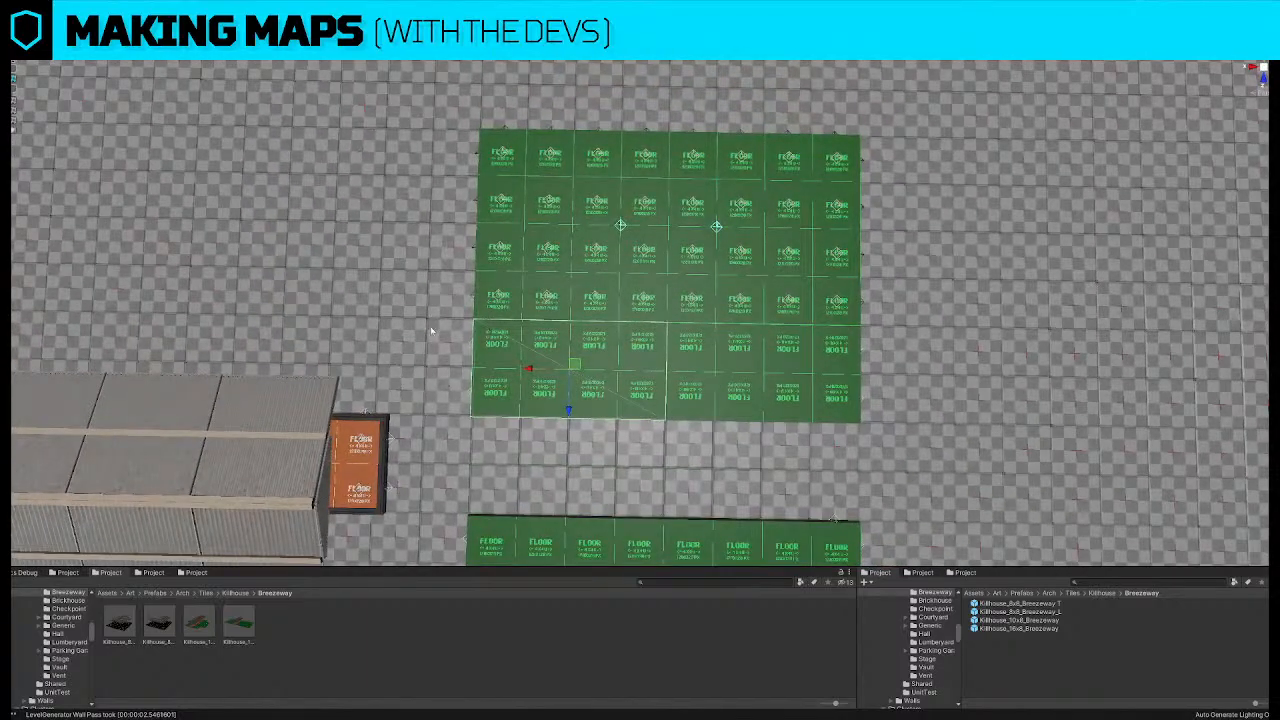
pyautogui.moveTo(434, 327); pyautogui.dragTo(961, 436)
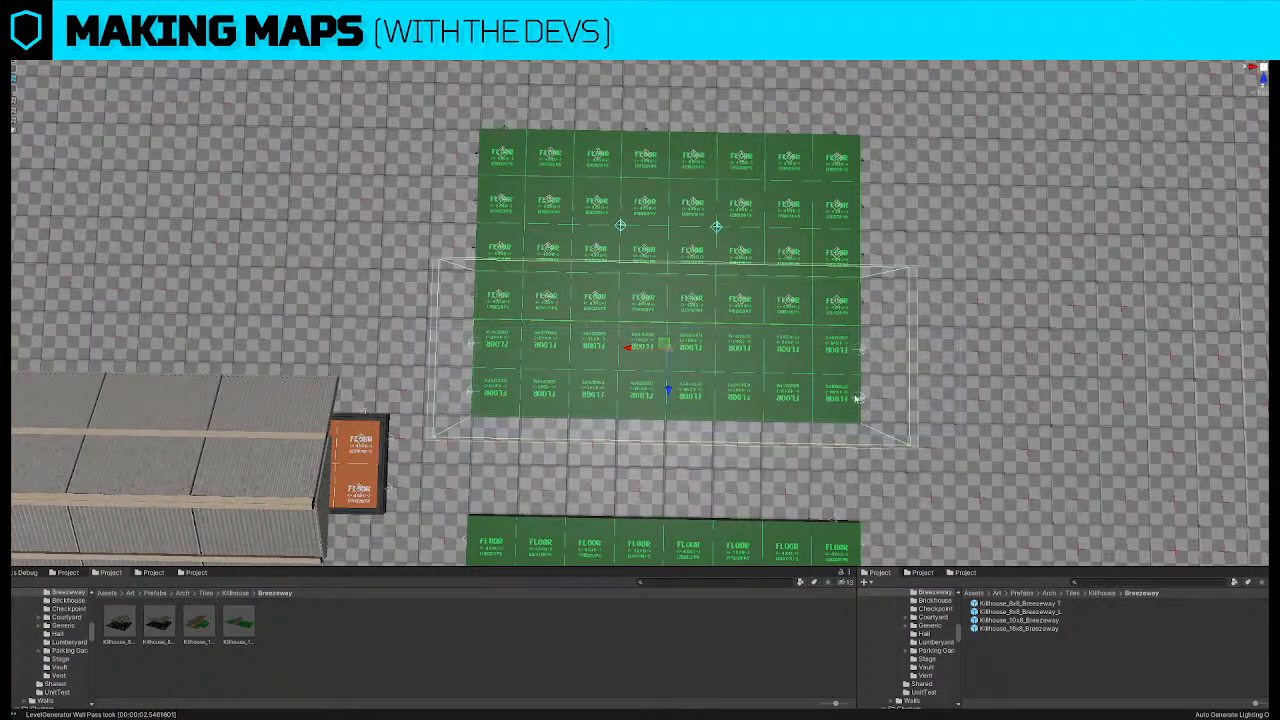
pyautogui.click(666, 369)
pyautogui.moveTo(436, 337); pyautogui.dragTo(899, 416)
pyautogui.keyDown('alt'); pyautogui.moveTo(808, 397); pyautogui.dragTo(308, 343); pyautogui.keyUp('alt')
pyautogui.hotkey('ctrl', 'z')
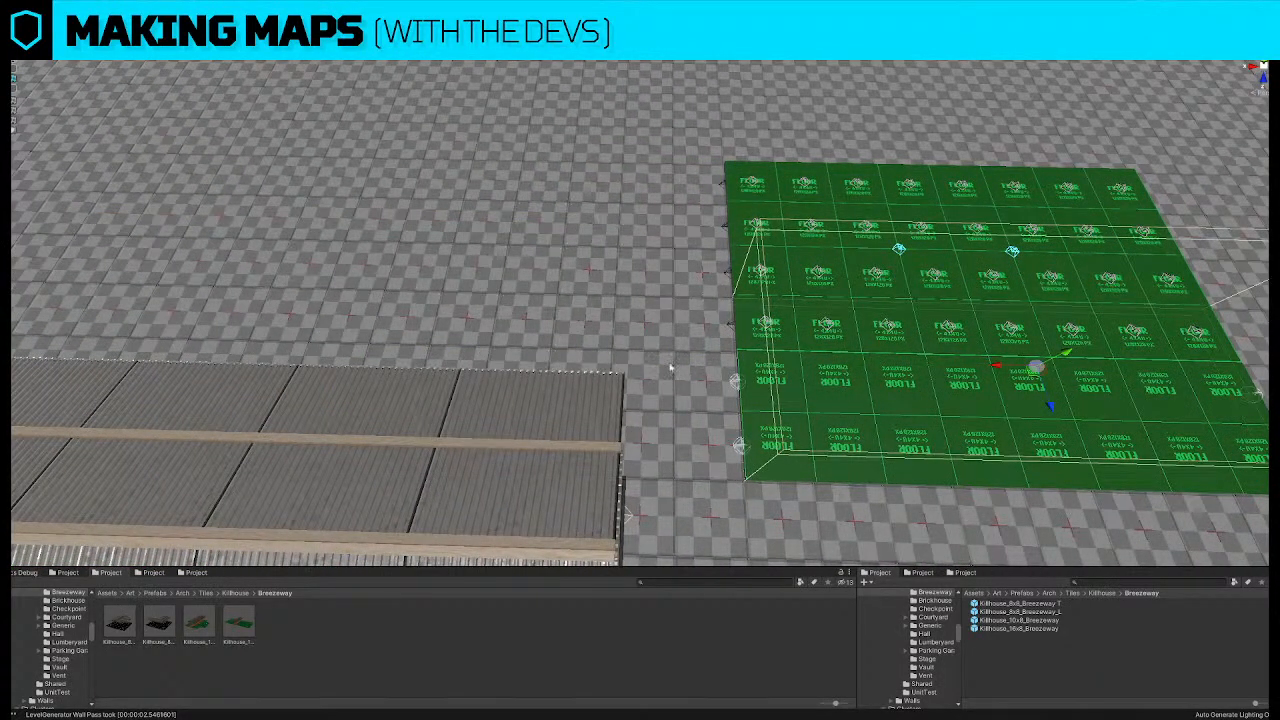
# Select the two green floor panels bordering the gap on the smaller section, together with the edge markers at both ends
pyautogui.click(735, 385)
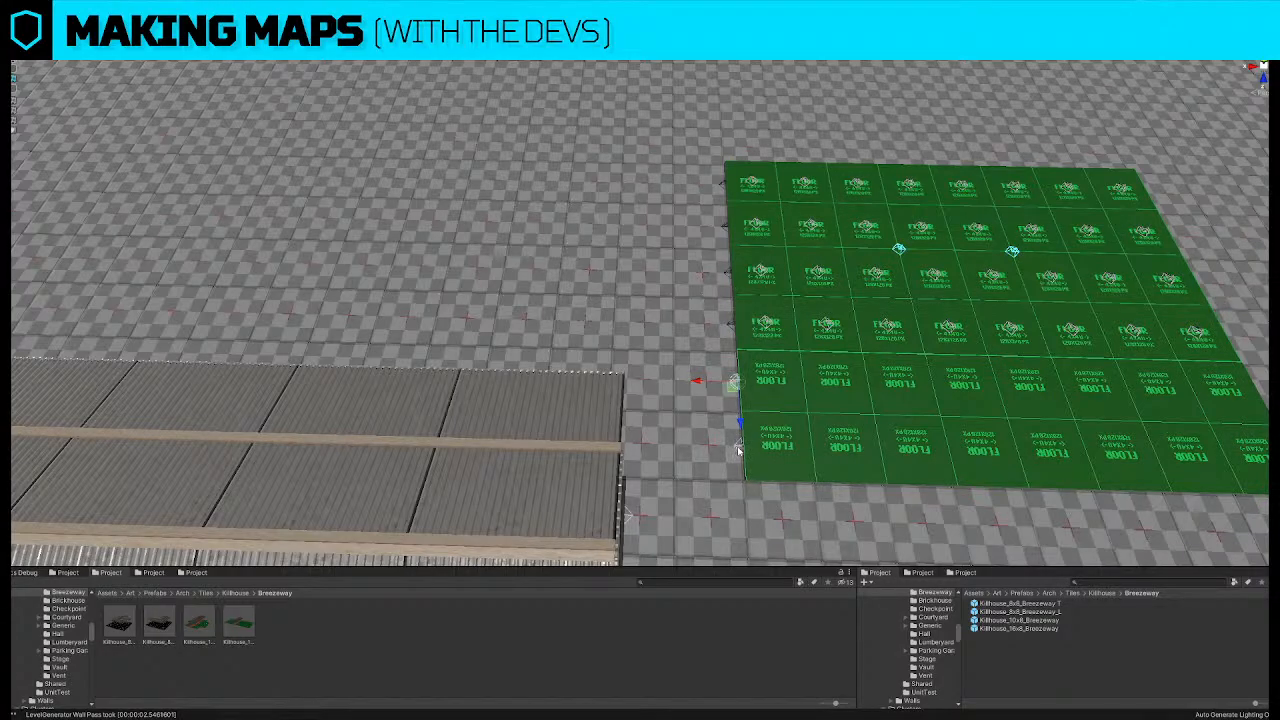
pyautogui.press('d')
pyautogui.moveTo(738, 449)
pyautogui.mouseDown(button='right')
pyautogui.moveTo(726, 442)
pyautogui.moveTo(757, 417)
pyautogui.moveTo(727, 441)
pyautogui.mouseUp(button='right')
pyautogui.click(524, 409)
pyautogui.keyDown('shift'); pyautogui.click(758, 420); pyautogui.keyUp('shift')
pyautogui.press('d')
pyautogui.press('w')
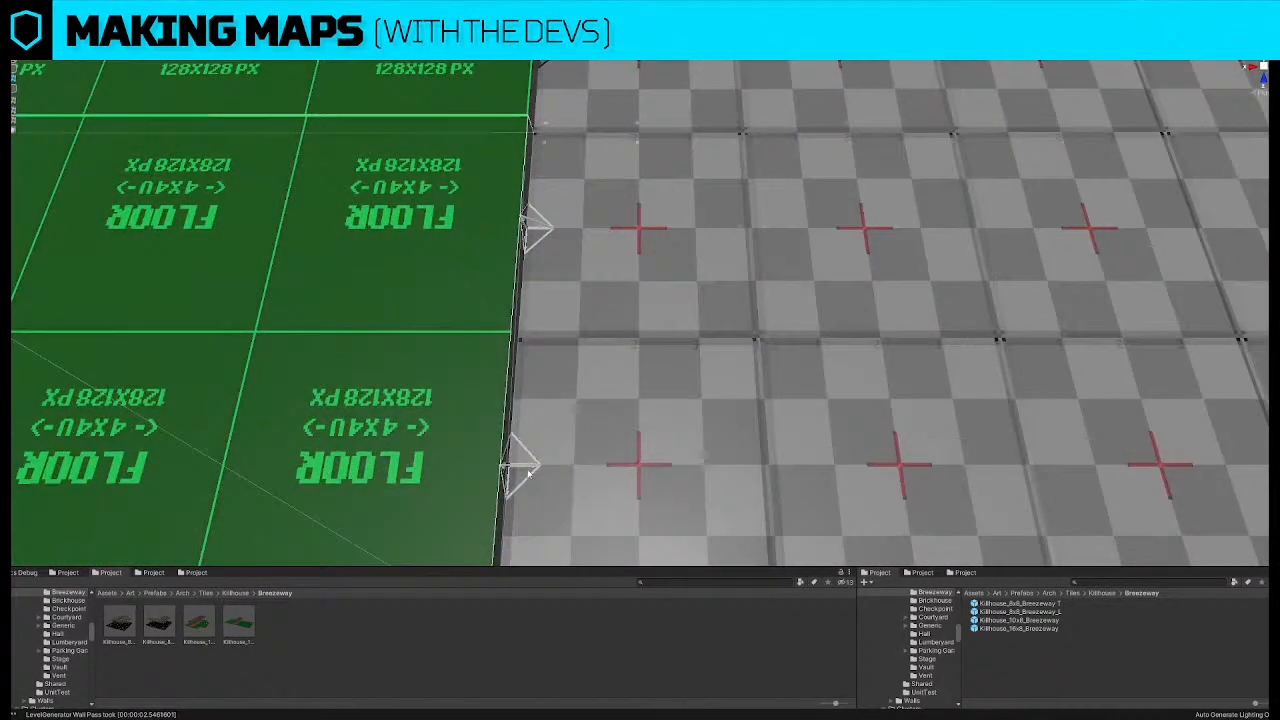
pyautogui.press('f')
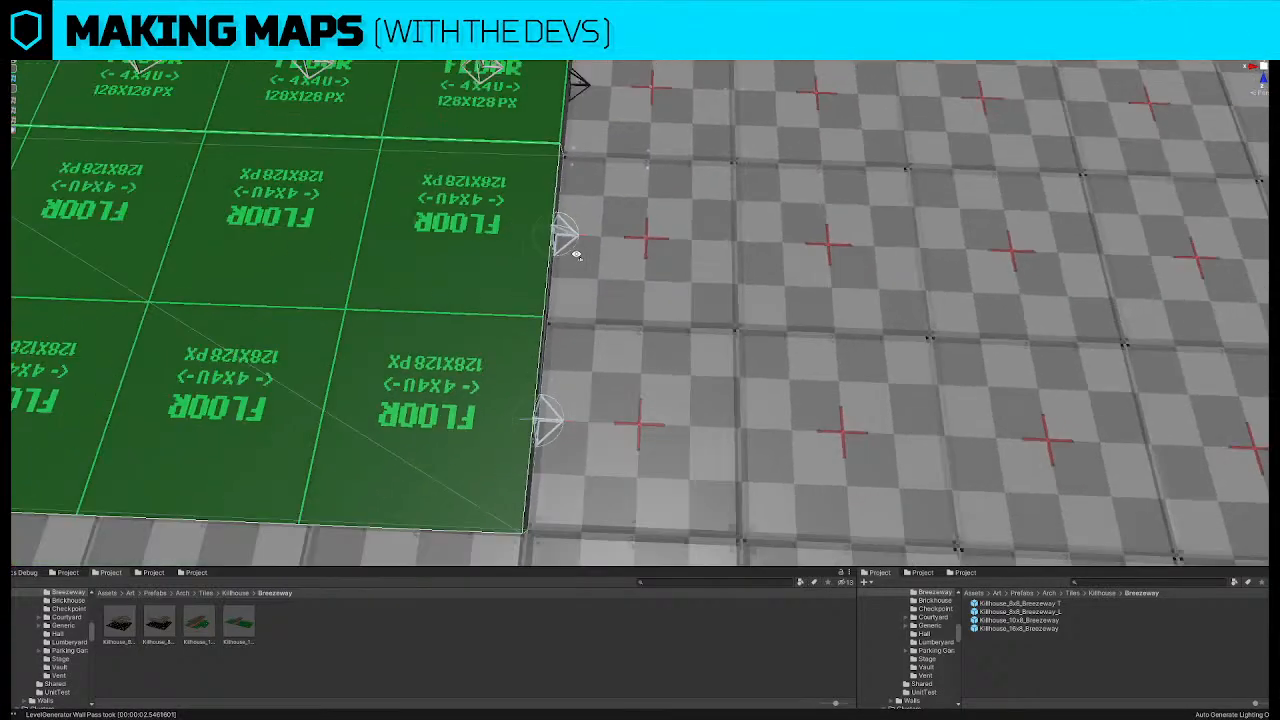
pyautogui.moveTo(581, 262); pyautogui.dragTo(583, 263, button='right')
pyautogui.press('s')
pyautogui.press('a')
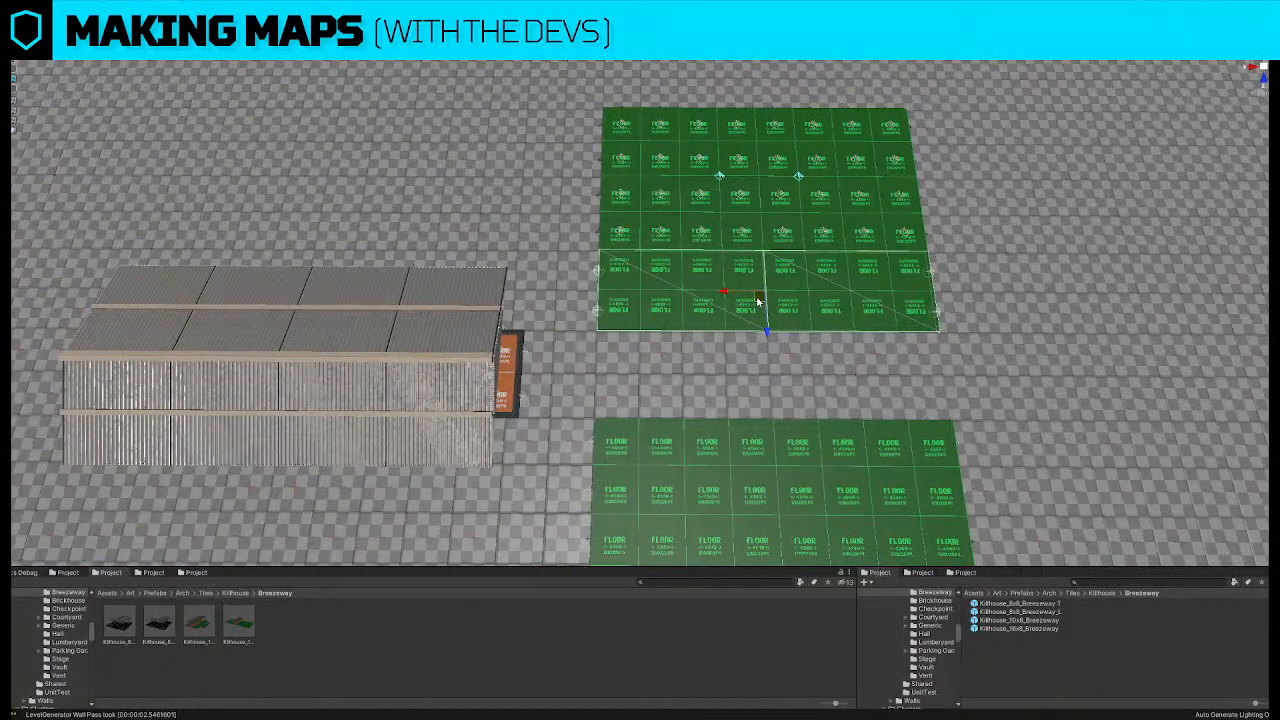
# Examine the selected floor panels and the gap between the green sections from above, toggling the floor surfaces' visibility
pyautogui.press('s')
pyautogui.moveTo(757, 298); pyautogui.dragTo(621, 326, button='right')
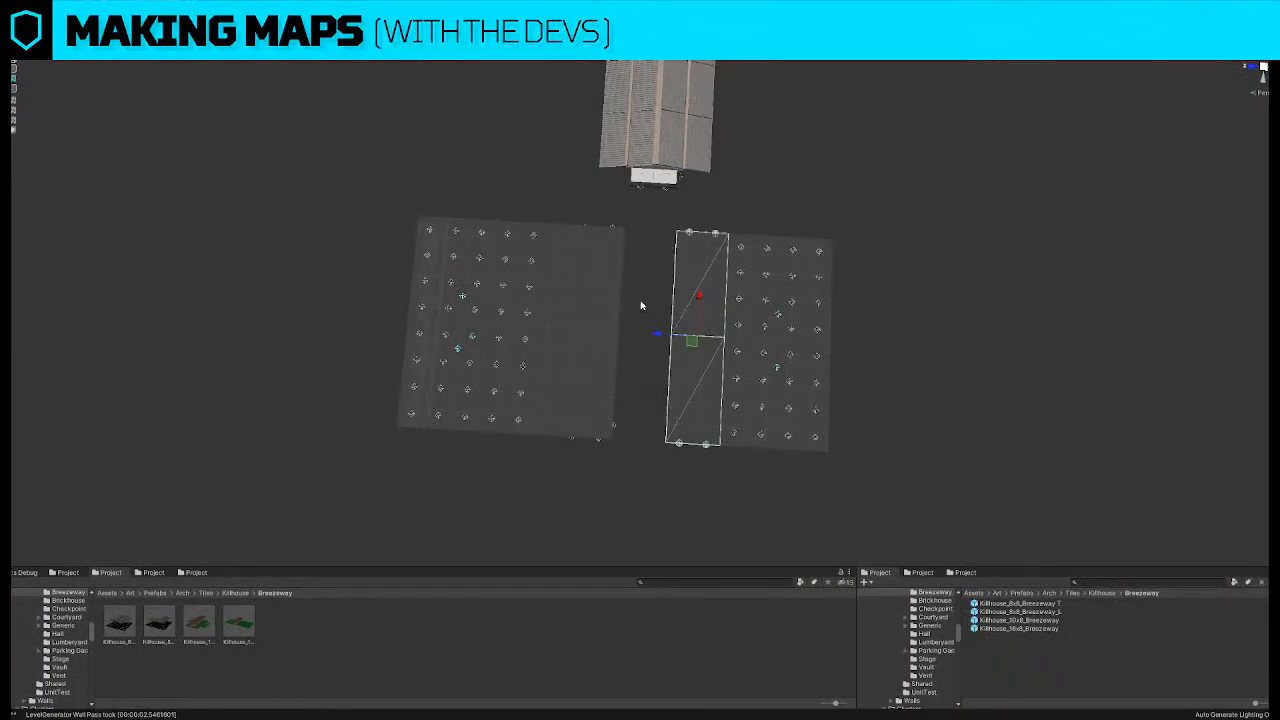
pyautogui.press('d')
pyautogui.press('w')
pyautogui.moveTo(655, 316); pyautogui.dragTo(667, 313, button='right')
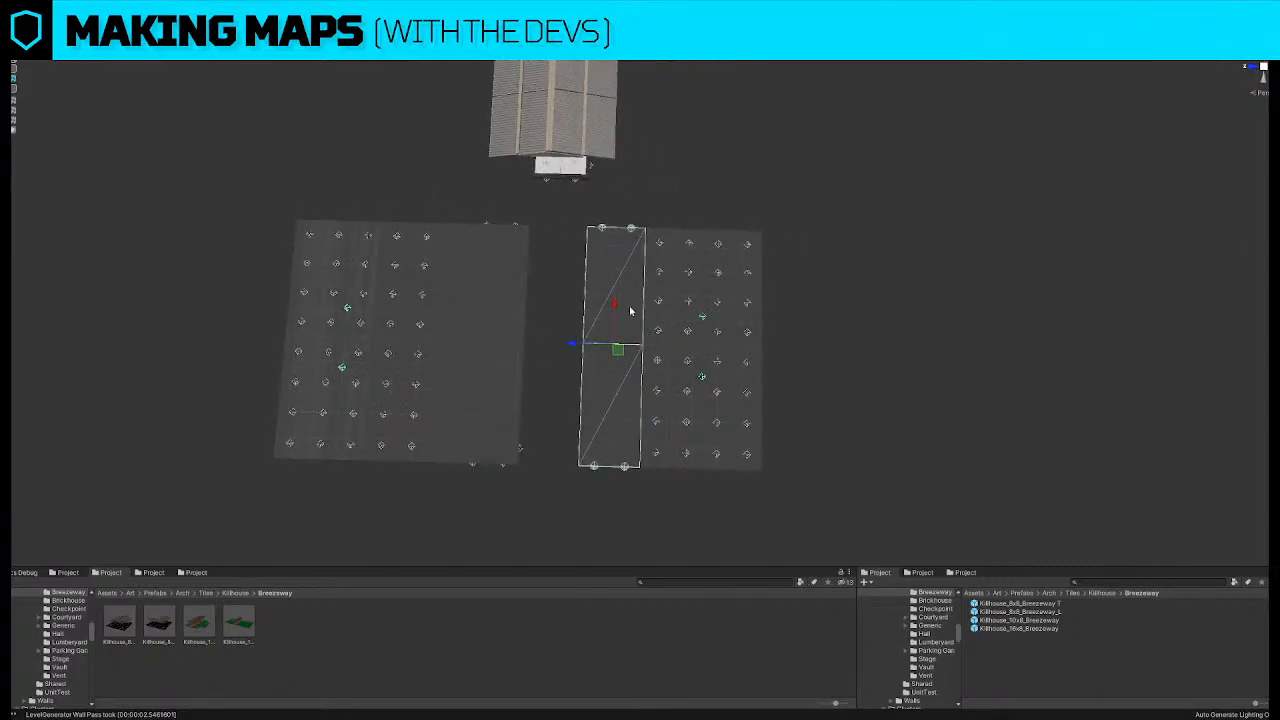
pyautogui.moveTo(620, 266); pyautogui.dragTo(622, 263, button='right')
pyautogui.press('a')
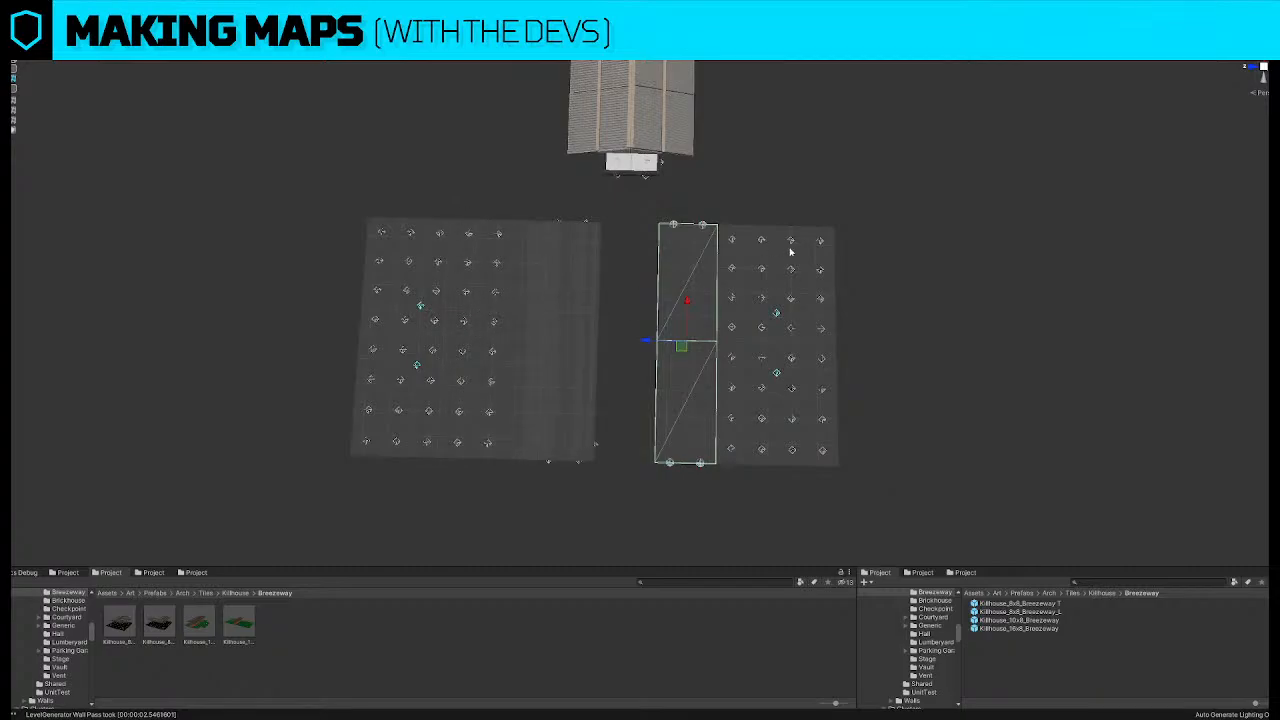
pyautogui.hotkey('shift', 'h')
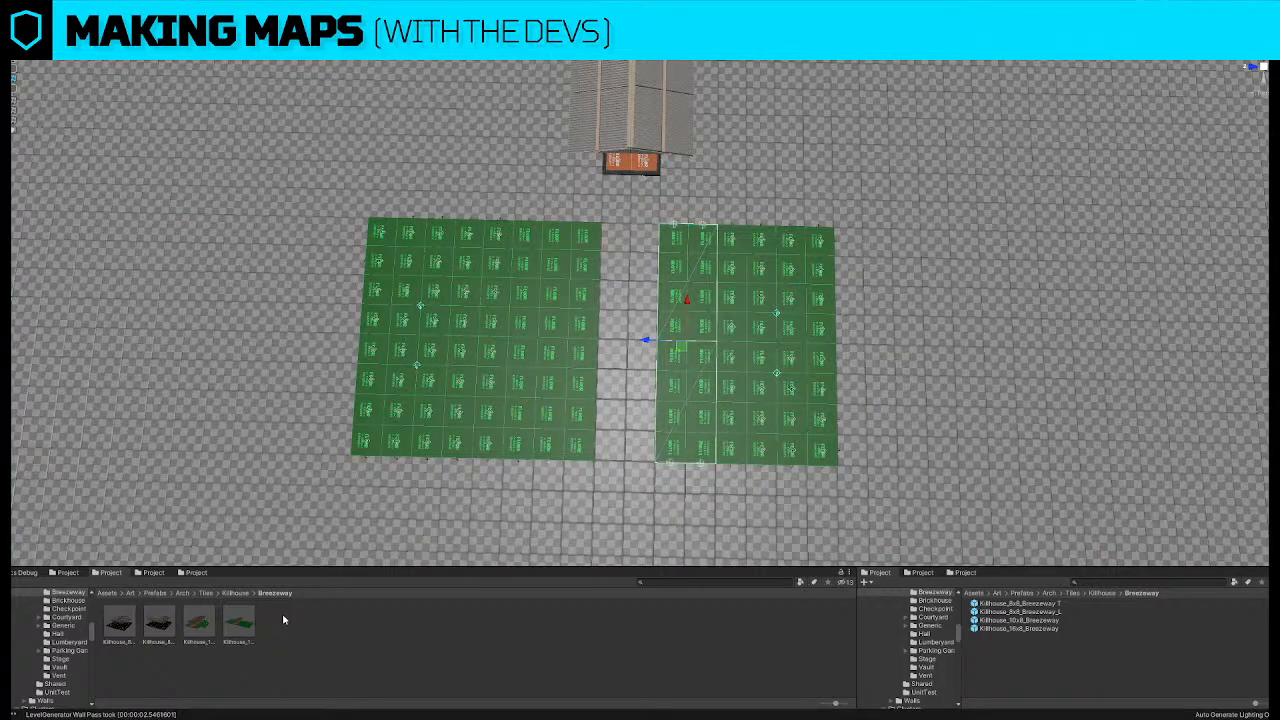
# Duplicate the Killhouse_16x8_Breezeway prefab in the Breezeway folder and reselect the original
pyautogui.click(249, 622)
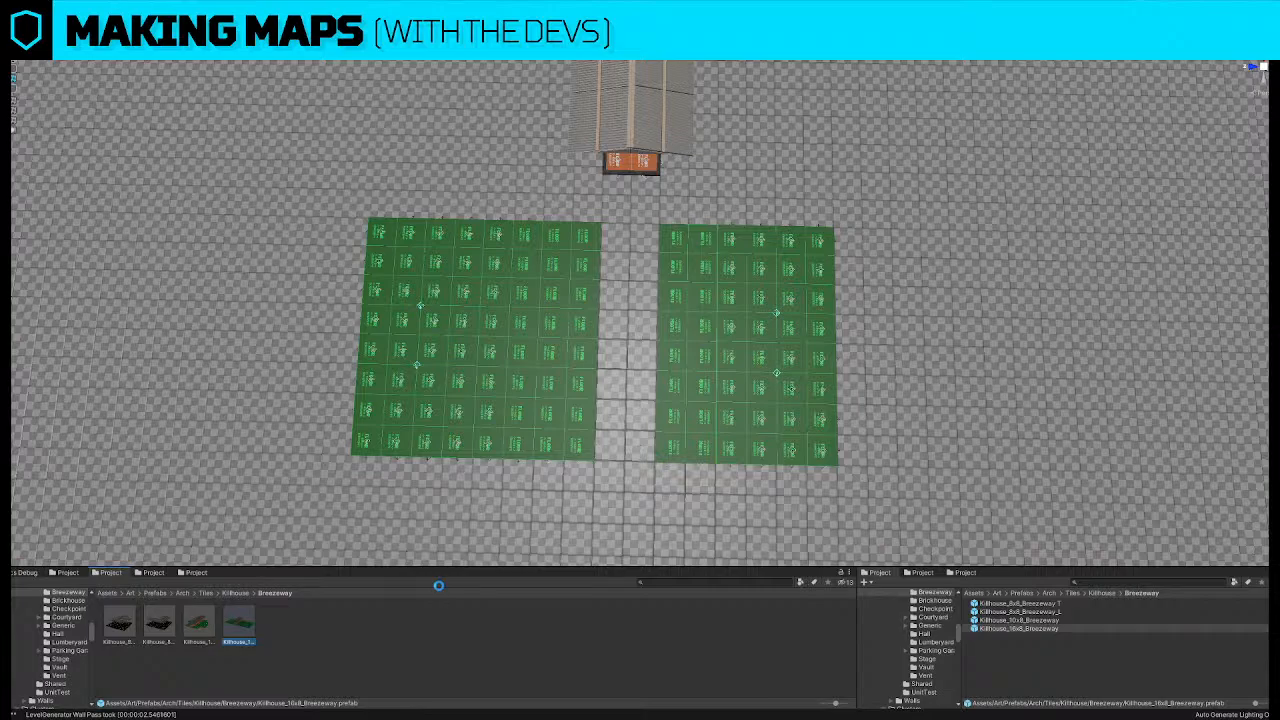
pyautogui.hotkey('ctrl', 'd')
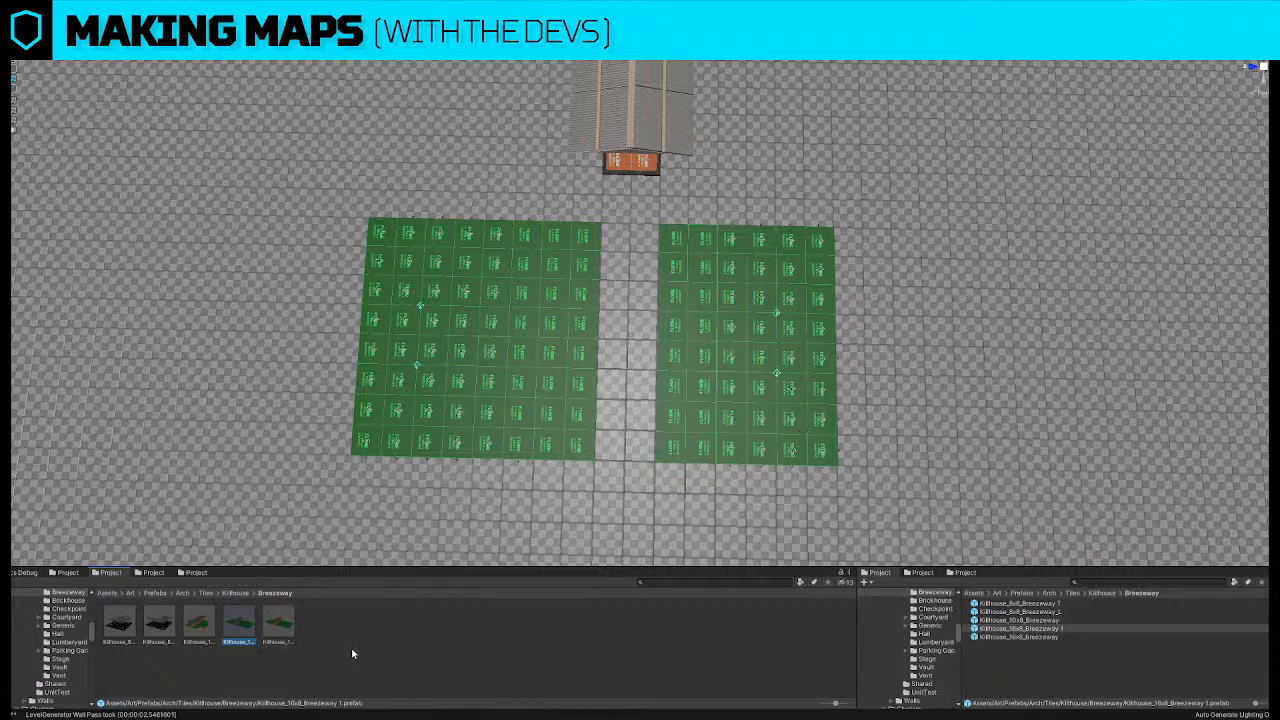
pyautogui.click(270, 630)
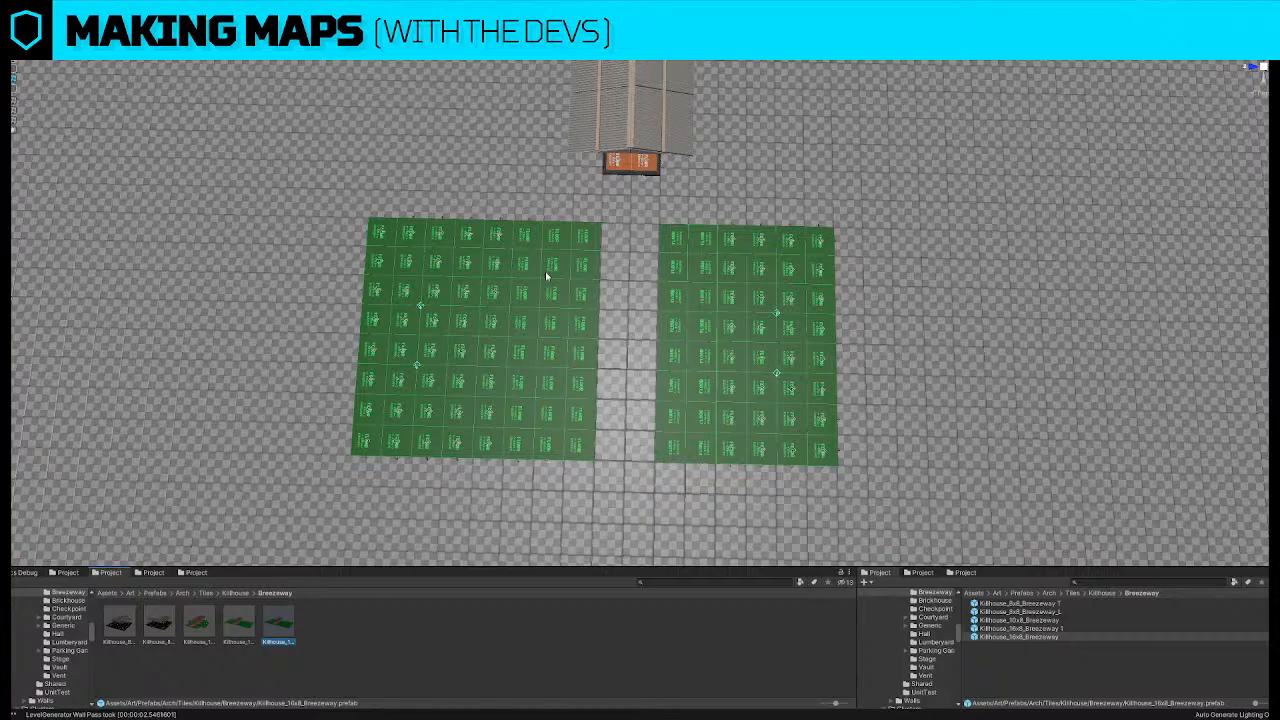
# Copy the whole relocated breezeway strip with its roof and open the duplicated prefab Killhouse_16x8_Breezeway 1
pyautogui.keyDown('alt'); pyautogui.moveTo(545, 276); pyautogui.dragTo(829, 263); pyautogui.keyUp('alt')
pyautogui.moveTo(680, 170); pyautogui.dragTo(283, 375)
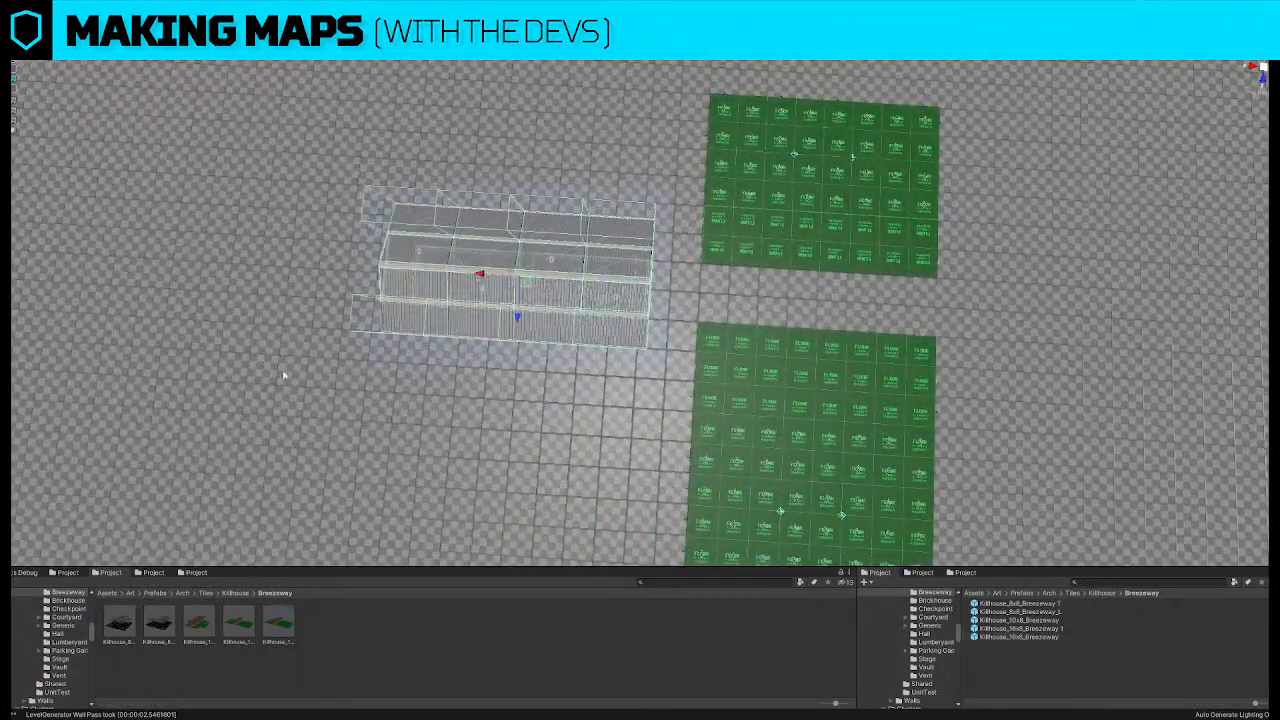
pyautogui.keyDown('alt'); pyautogui.moveTo(555, 332); pyautogui.dragTo(752, 297); pyautogui.keyUp('alt')
pyautogui.keyDown('alt'); pyautogui.moveTo(768, 217); pyautogui.dragTo(762, 142); pyautogui.keyUp('alt')
pyautogui.scroll(-3, 538, 415)
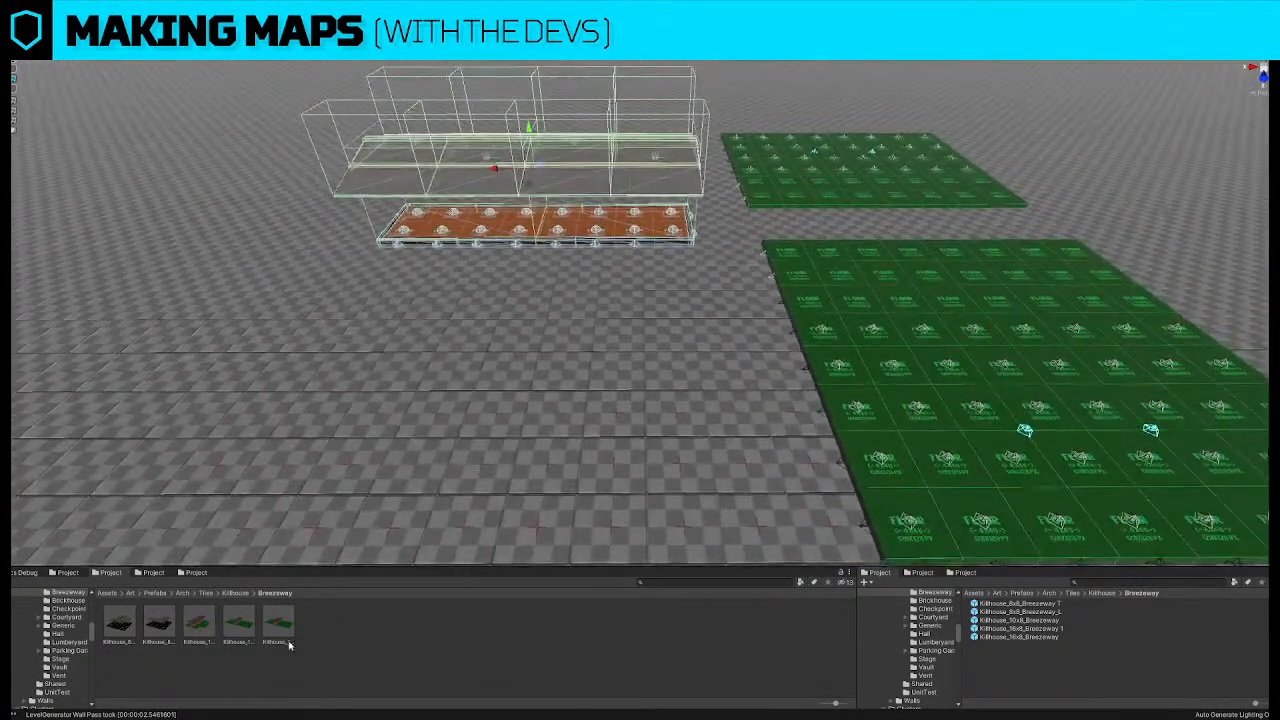
pyautogui.click(278, 625)
pyautogui.click(239, 626)
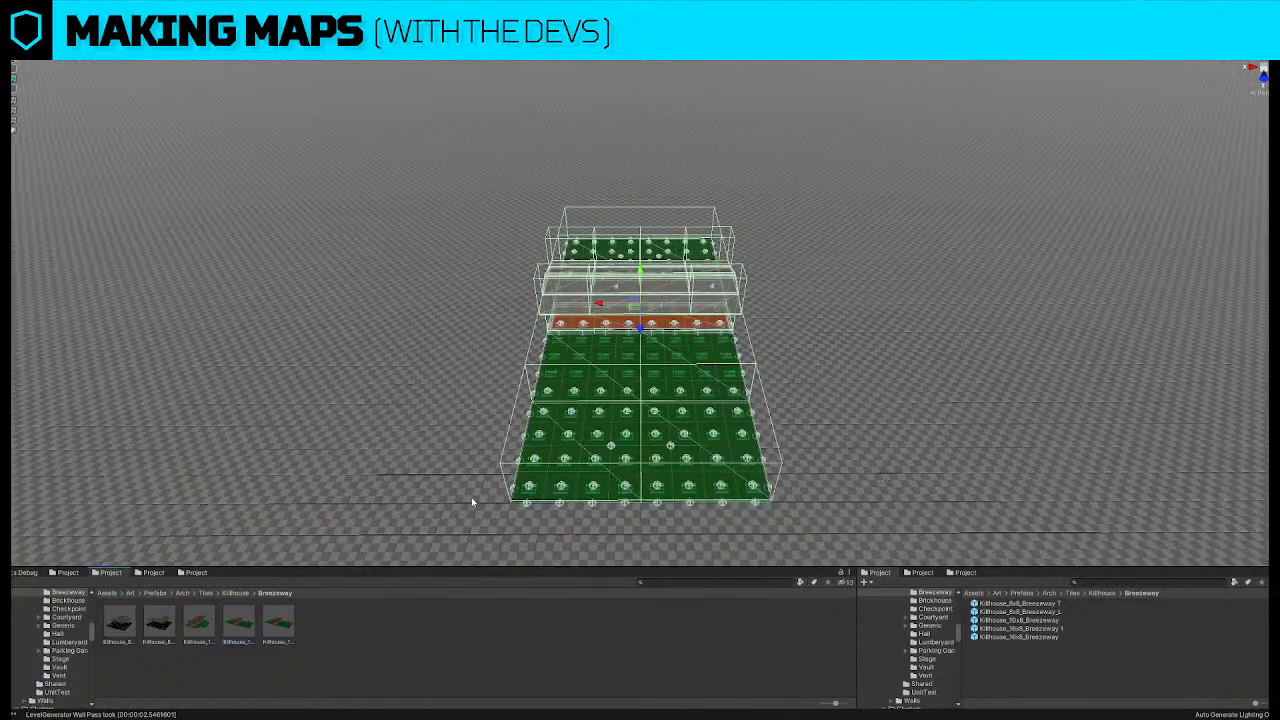
# Paste the copied breezeway assembly into the duplicated prefab and place it clear of the green floors
pyautogui.keyDown('alt'); pyautogui.moveTo(440, 290); pyautogui.dragTo(411, 340); pyautogui.keyUp('alt')
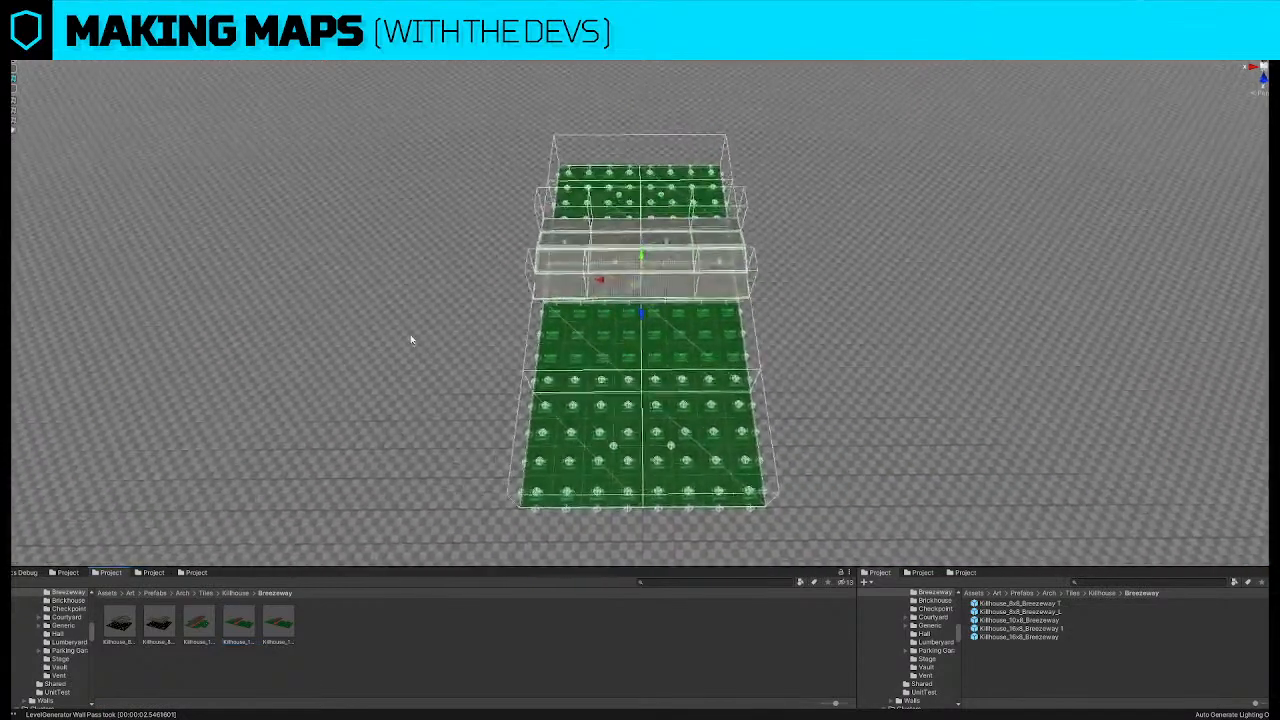
pyautogui.click(420, 343)
pyautogui.hotkey('ctrl', 'v')
pyautogui.keyDown('alt'); pyautogui.moveTo(502, 328); pyautogui.dragTo(486, 370); pyautogui.keyUp('alt')
pyautogui.moveTo(411, 259); pyautogui.dragTo(405, 414)
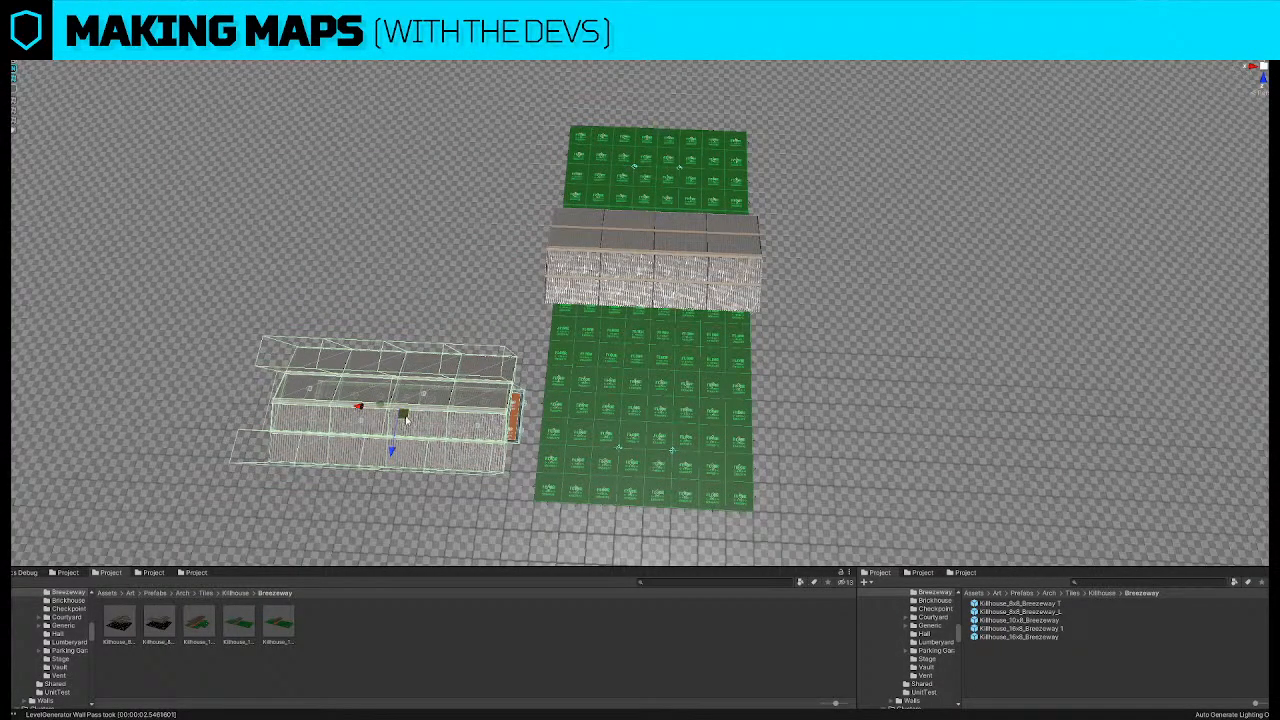
pyautogui.moveTo(405, 418); pyautogui.dragTo(409, 418)
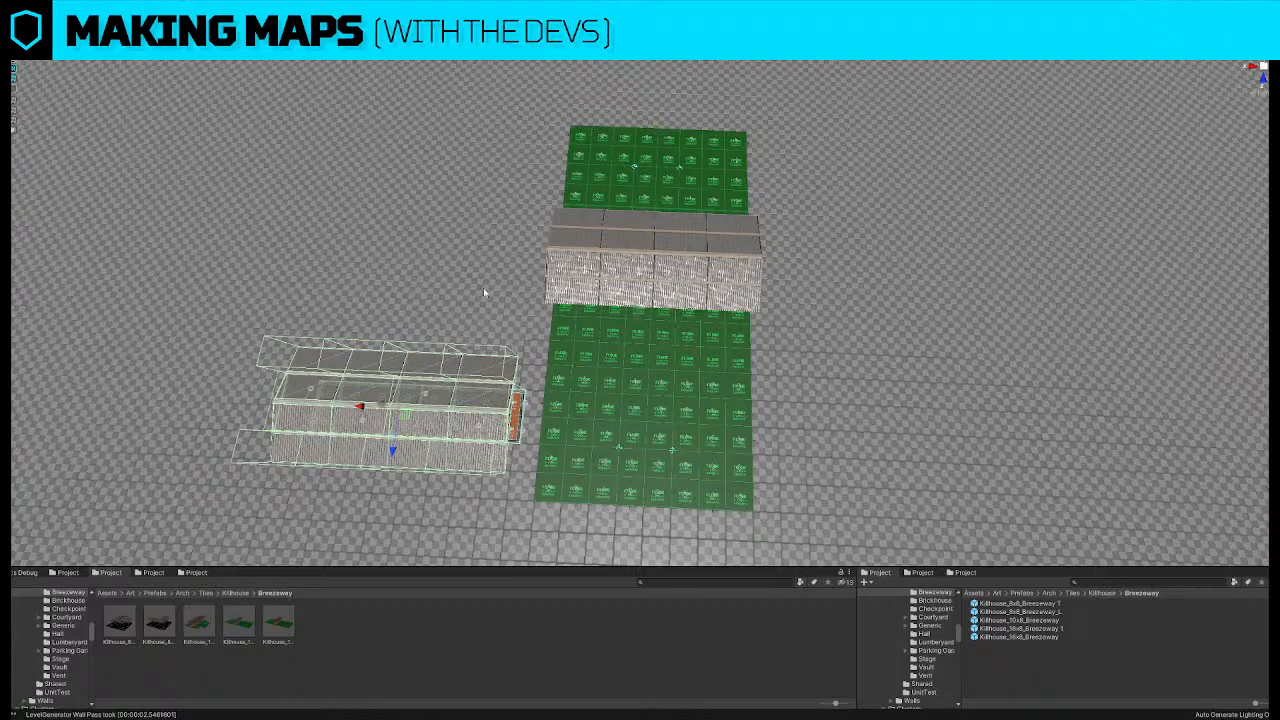
# Delete the floor panels that form the outer half of the larger green section
pyautogui.moveTo(542, 331); pyautogui.dragTo(566, 249, button='right')
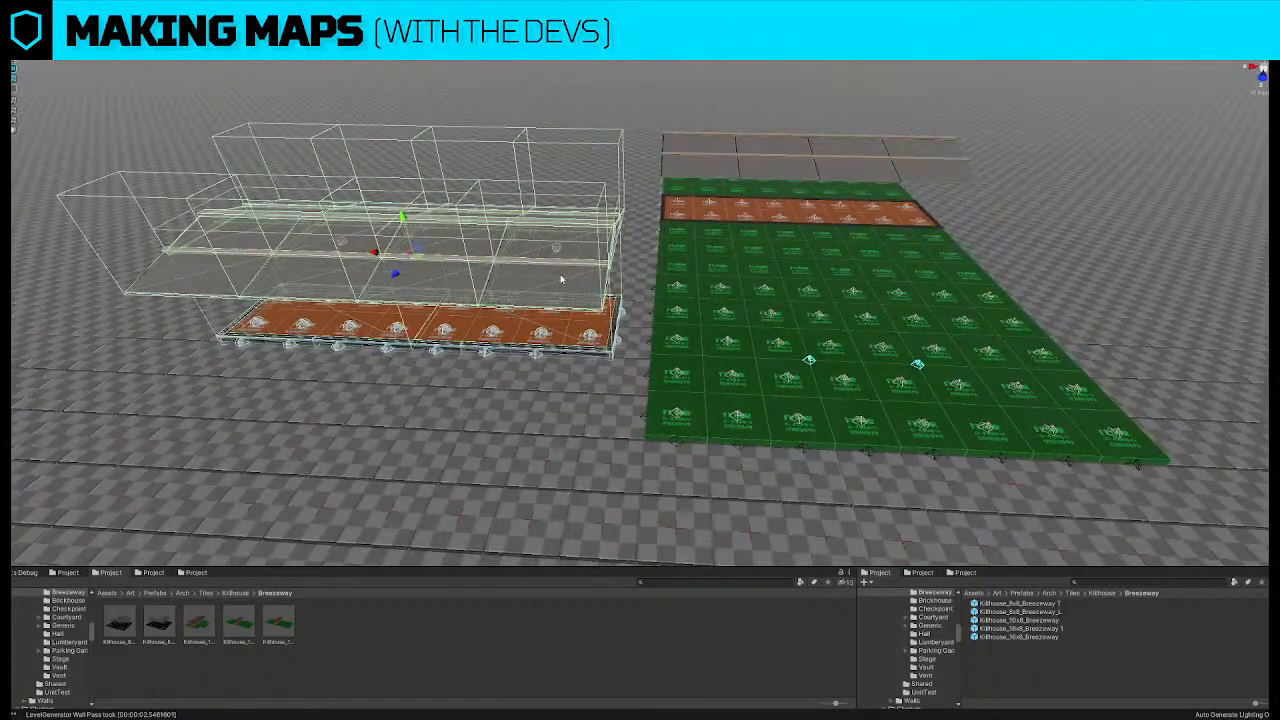
pyautogui.moveTo(682, 291); pyautogui.dragTo(608, 213, button='right')
pyautogui.press('f')
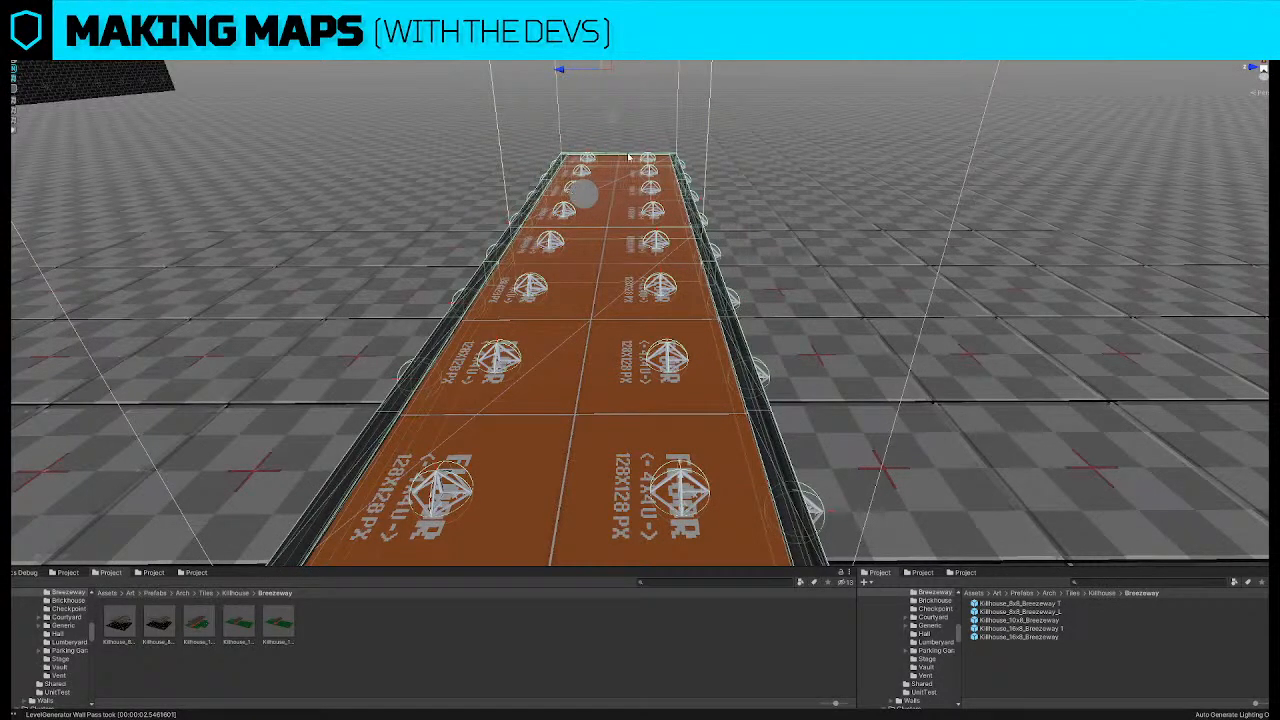
pyautogui.scroll(-5, 627, 229)
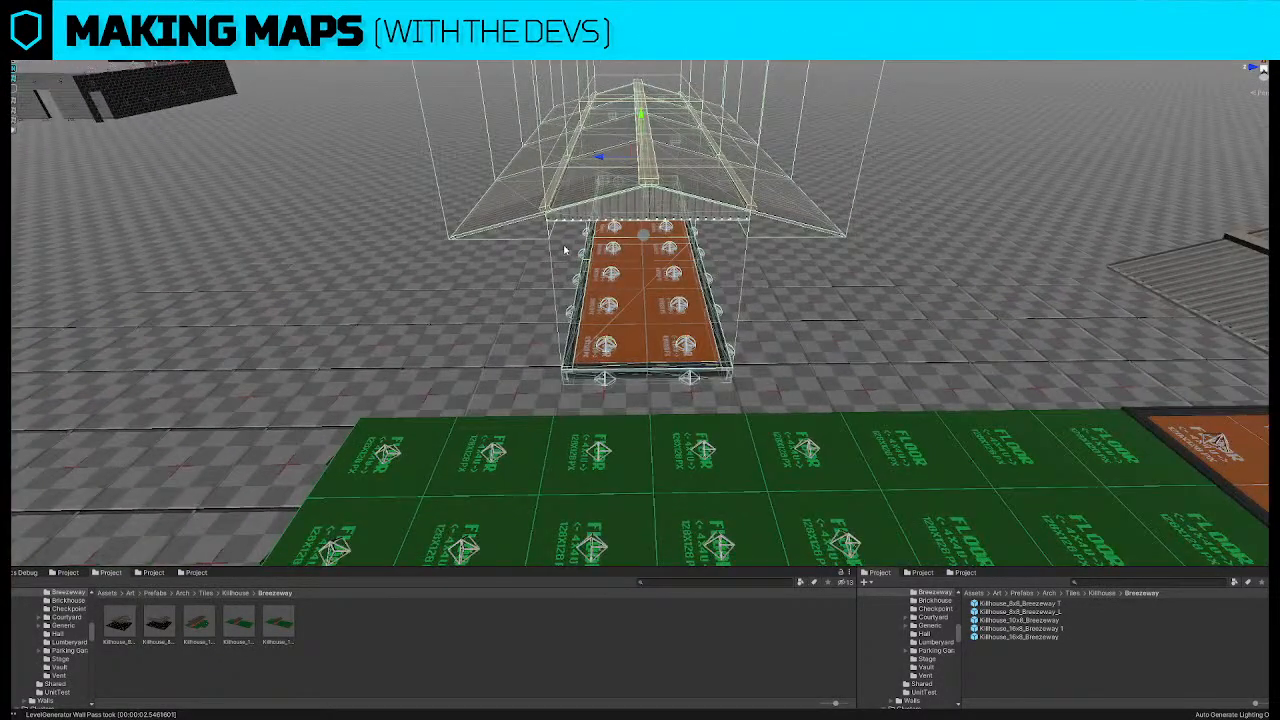
pyautogui.scroll(-2, 565, 250)
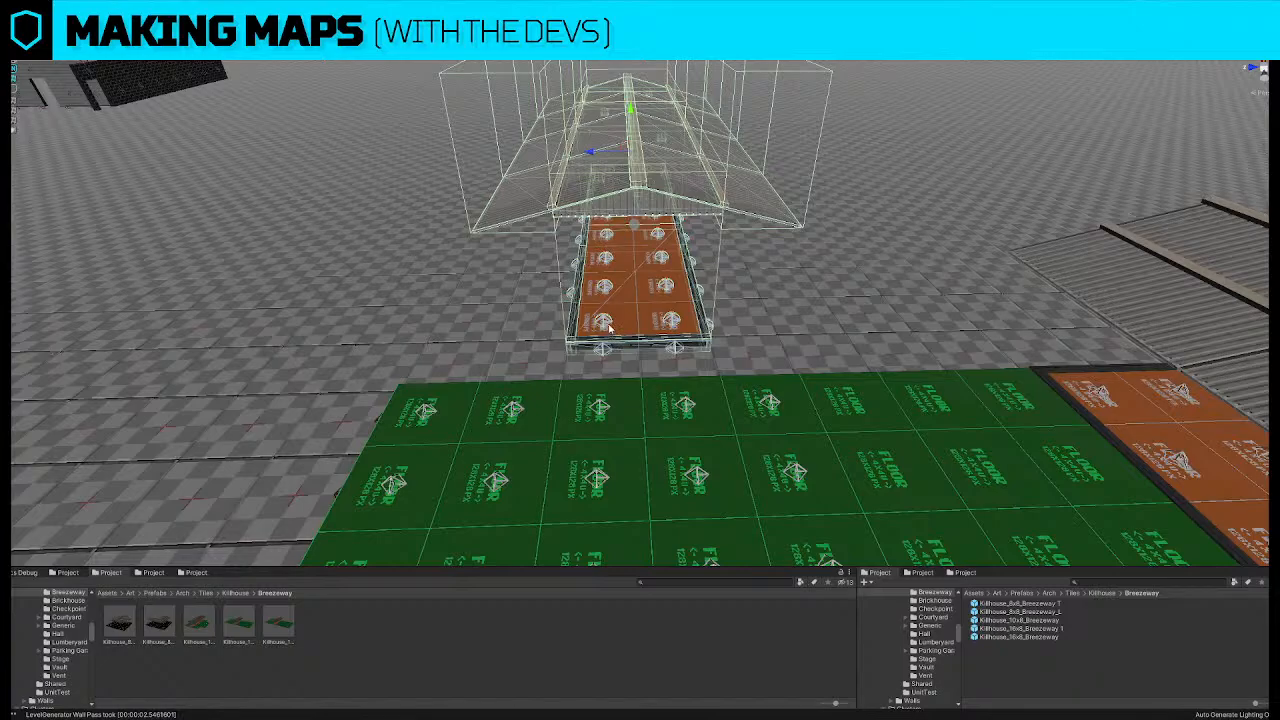
pyautogui.moveTo(602, 326); pyautogui.dragTo(586, 381, button='right')
pyautogui.click(583, 361)
pyautogui.press('Delete')
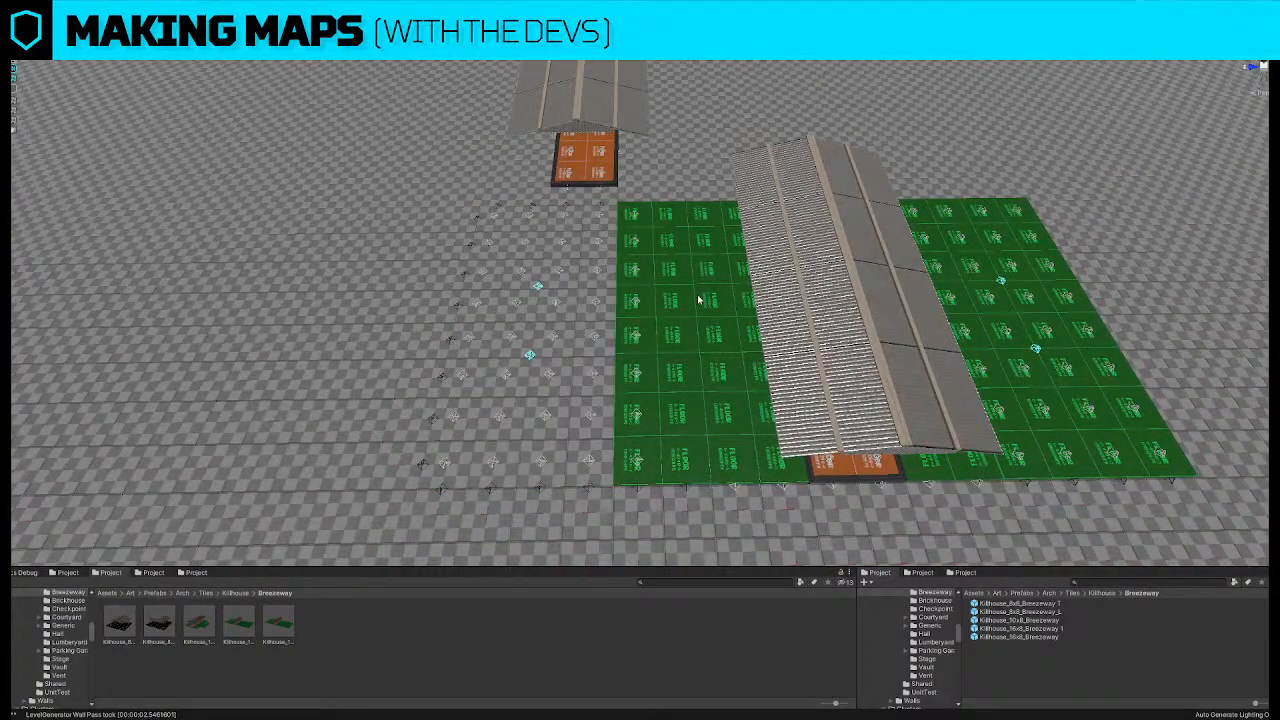
# Place a copy of the two narrow floor panels bordering the breezeway strip at the outer edge of the emptied floor area
pyautogui.click(707, 345)
pyautogui.moveTo(1002, 355); pyautogui.dragTo(667, 388, button='right')
pyautogui.click(609, 357)
pyautogui.keyDown('shift'); pyautogui.click(618, 226); pyautogui.keyUp('shift')
pyautogui.press('a')
pyautogui.moveTo(618, 222); pyautogui.dragTo(622, 222, button='right')
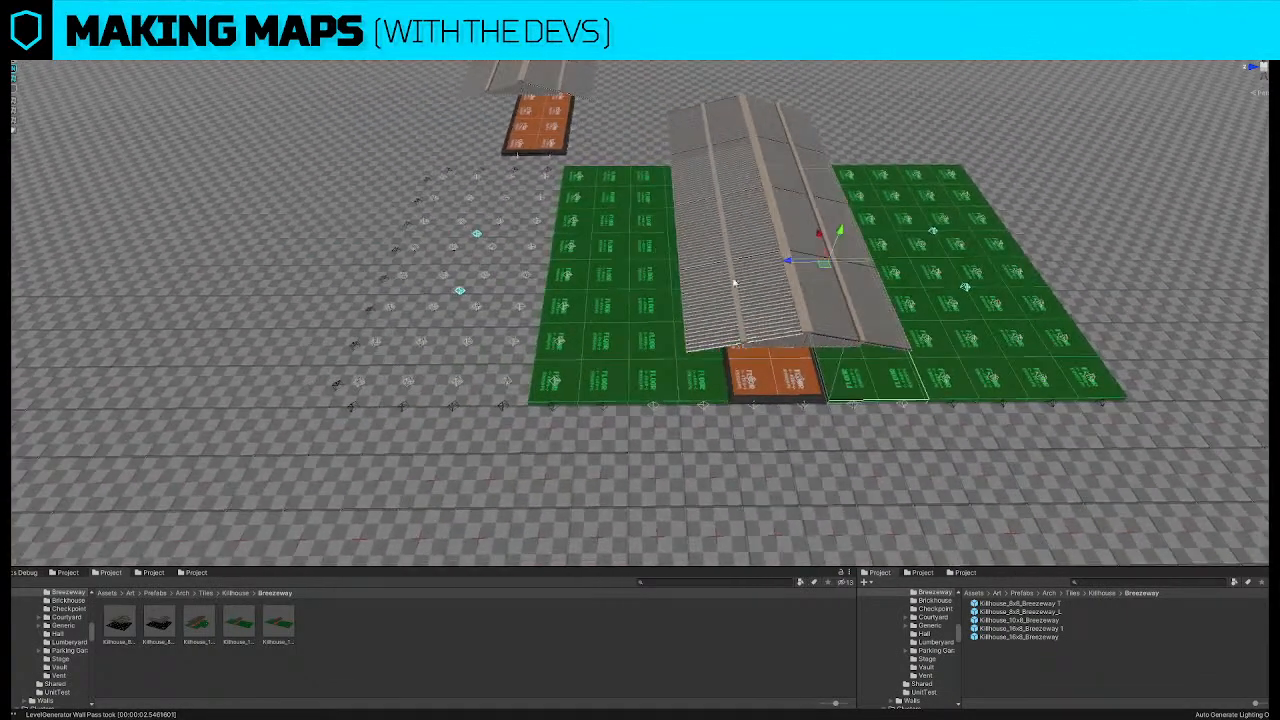
pyautogui.moveTo(788, 262); pyautogui.dragTo(399, 281)
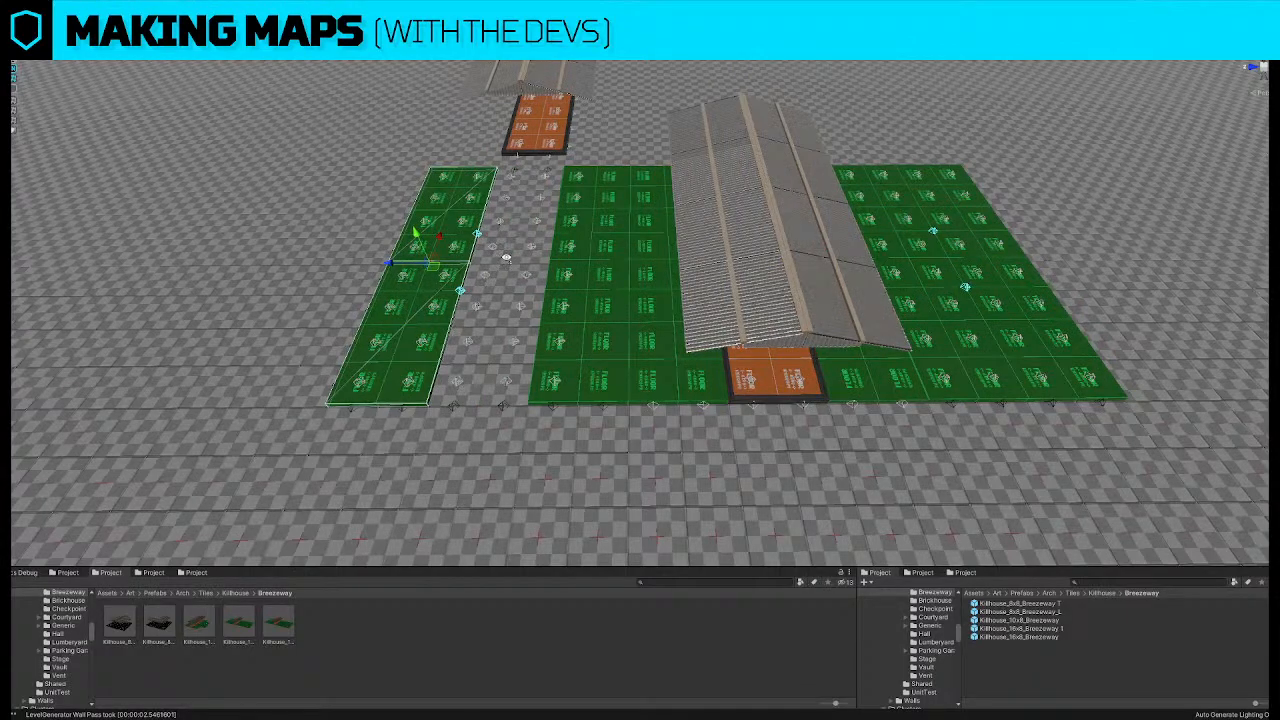
# Move the original two narrow floor panels from beside the strip out past the smaller section's outer edge, leaving a gap
pyautogui.press('w')
pyautogui.press('a')
pyautogui.moveTo(584, 229); pyautogui.dragTo(586, 176, button='right')
pyautogui.press('s')
pyautogui.press('a')
pyautogui.press('d')
pyautogui.press('w')
pyautogui.click(586, 237)
pyautogui.press('w')
pyautogui.press('s')
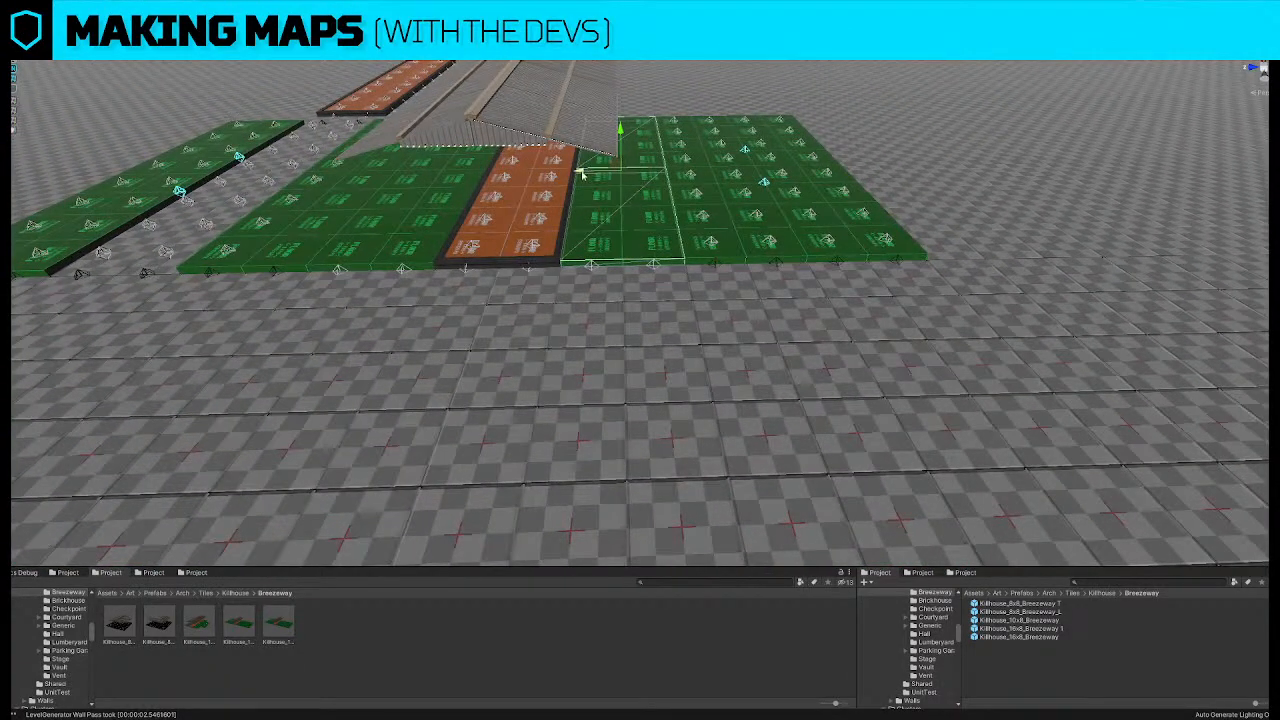
pyautogui.moveTo(581, 175); pyautogui.dragTo(670, 198)
# Select the original breezeway strip and roof from the top view and move them from between the green floors to the open area beside them
pyautogui.press('a')
pyautogui.moveTo(513, 221); pyautogui.dragTo(578, 207, button='right')
pyautogui.press('w')
pyautogui.click(1263, 62)
pyautogui.click(1263, 67)
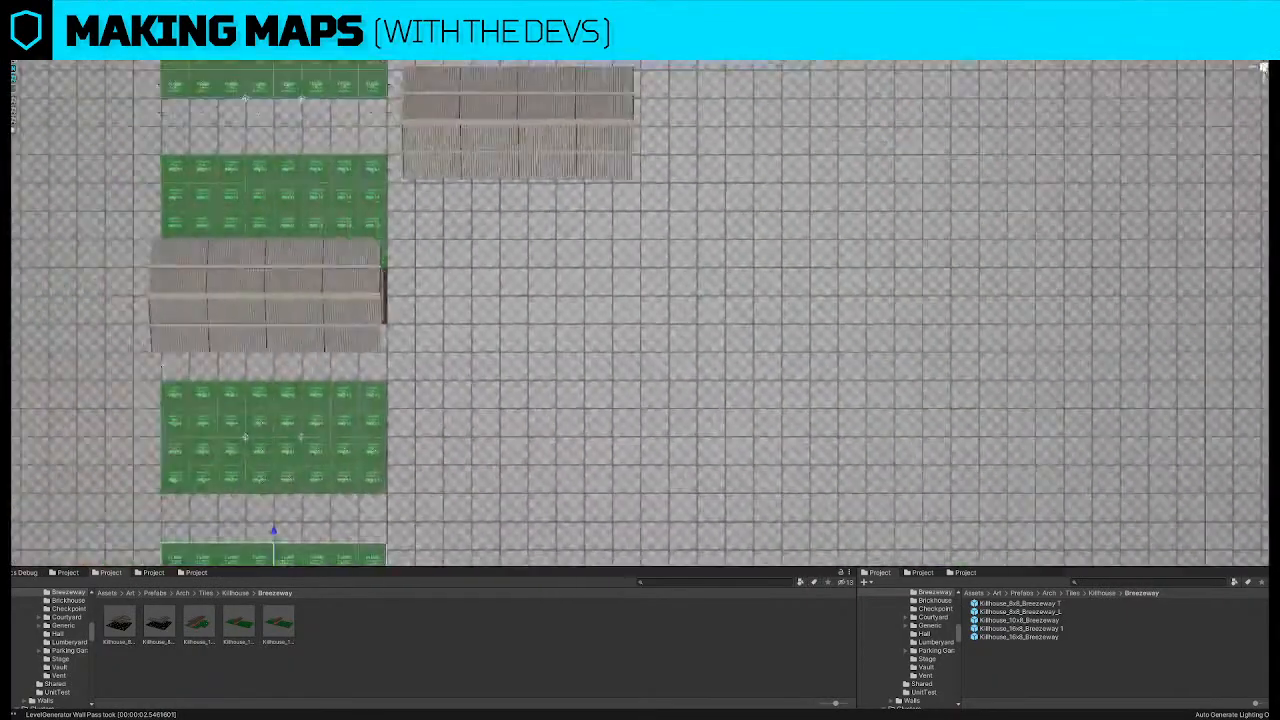
pyautogui.moveTo(151, 247); pyautogui.dragTo(479, 351)
pyautogui.moveTo(294, 295)
pyautogui.mouseDown()
pyautogui.moveTo(411, 297)
pyautogui.moveTo(317, 293)
pyautogui.mouseUp()
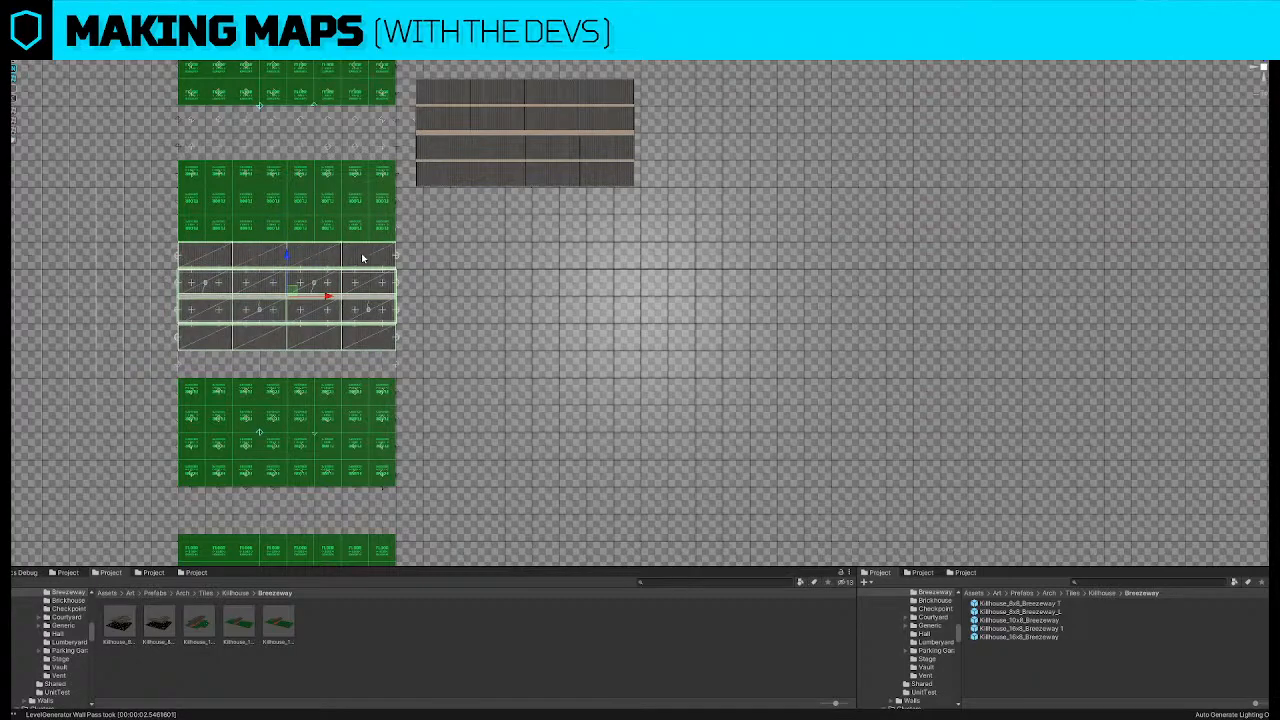
pyautogui.moveTo(291, 292); pyautogui.dragTo(597, 313)
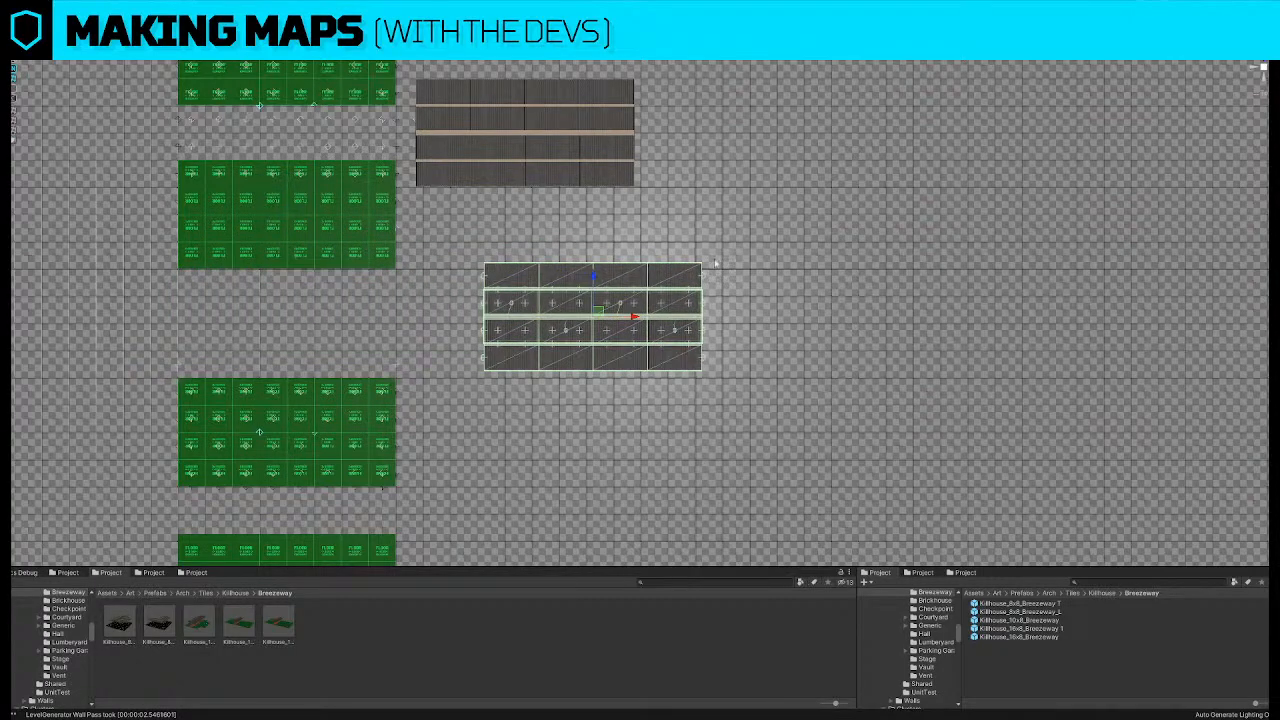
# Try to move the leftover edge marker at one end of the emptied gap across to the breezeway assembly
pyautogui.click(384, 354)
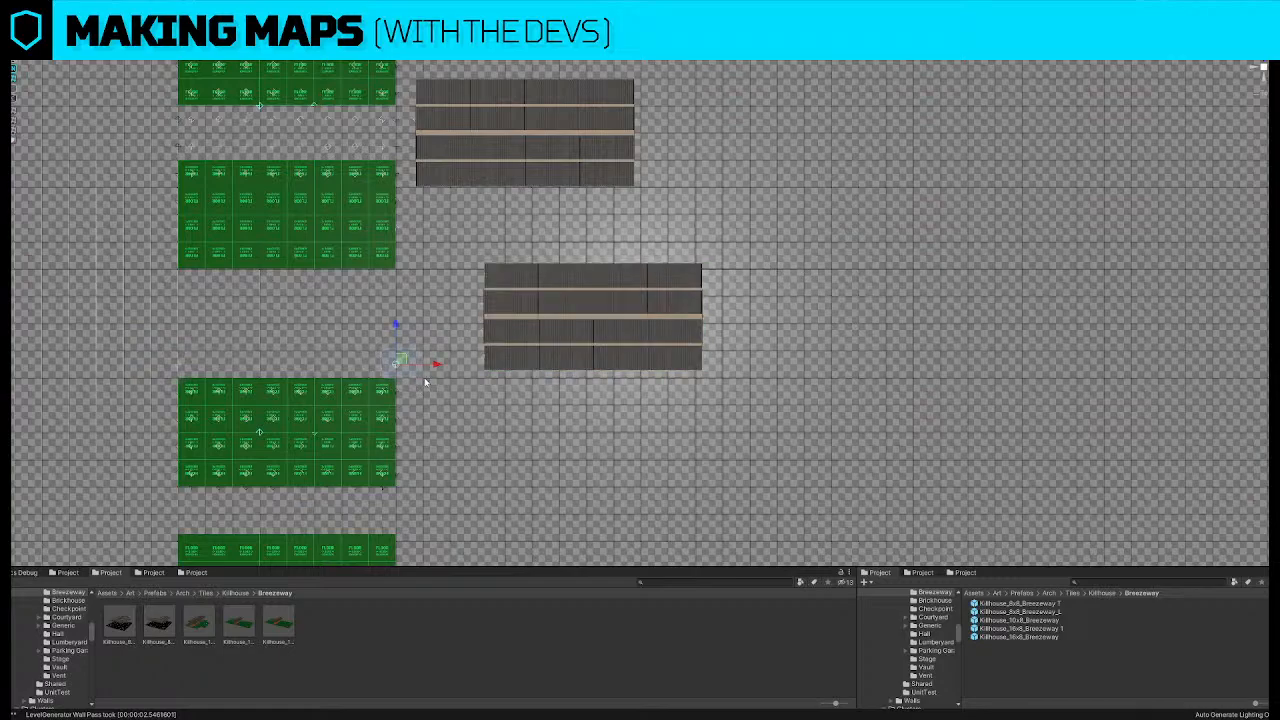
pyautogui.moveTo(400, 355); pyautogui.dragTo(751, 351)
pyautogui.hotkey('ctrl', 'z')
# Select the leftover edge markers at both ends of the emptied gap and move them over beside the relocated breezeway assembly
pyautogui.click(1263, 73)
pyautogui.keyDown('alt'); pyautogui.moveTo(690, 320); pyautogui.dragTo(571, 214); pyautogui.keyUp('alt')
pyautogui.press('w')
pyautogui.moveTo(699, 276); pyautogui.dragTo(806, 243, button='right')
pyautogui.press('a')
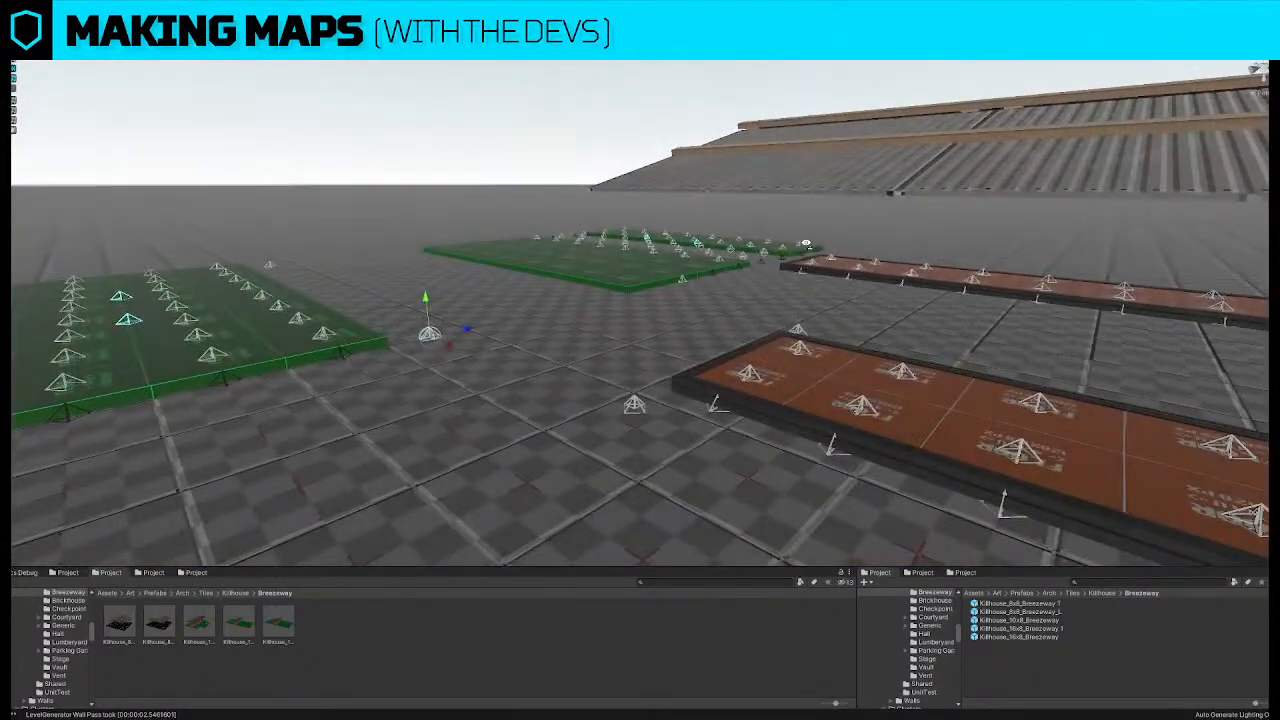
pyautogui.moveTo(700, 280); pyautogui.dragTo(537, 393, button='right')
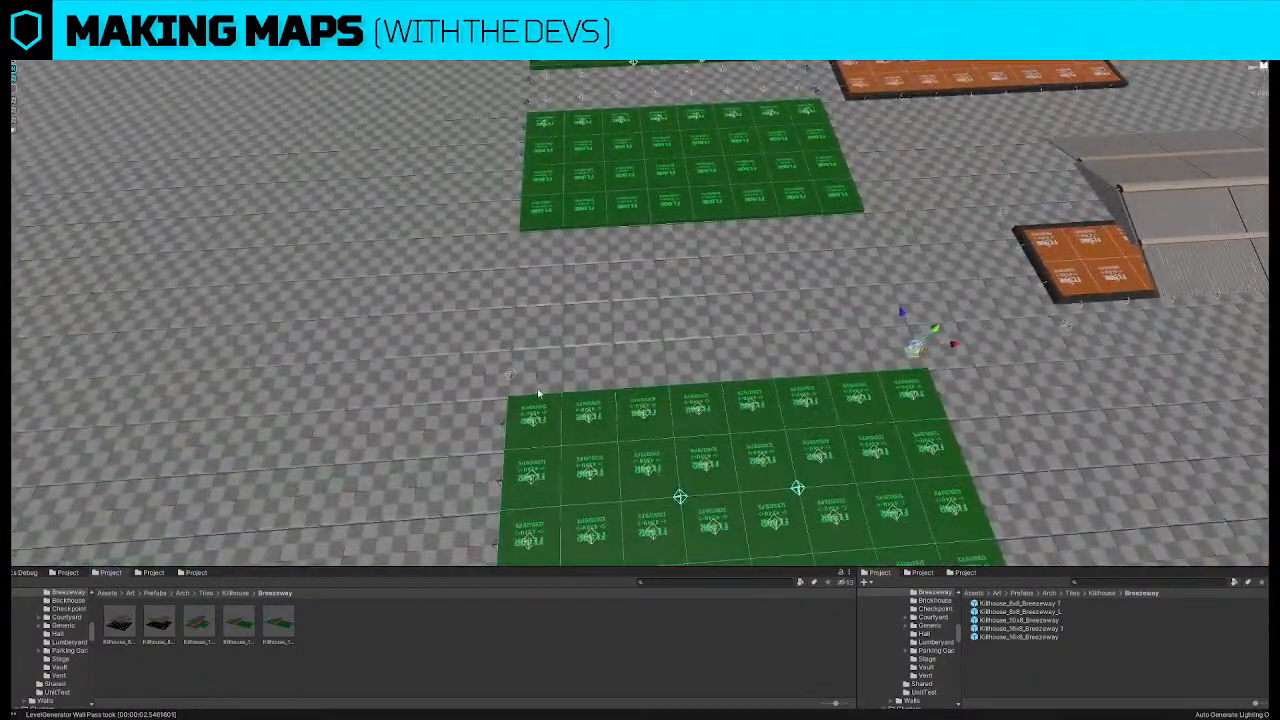
pyautogui.keyDown('shift'); pyautogui.click(514, 376); pyautogui.keyUp('shift')
pyautogui.moveTo(549, 193); pyautogui.dragTo(581, 203, button='right')
pyautogui.moveTo(395, 213); pyautogui.dragTo(766, 226)
pyautogui.moveTo(766, 226); pyautogui.dragTo(872, 200, button='right')
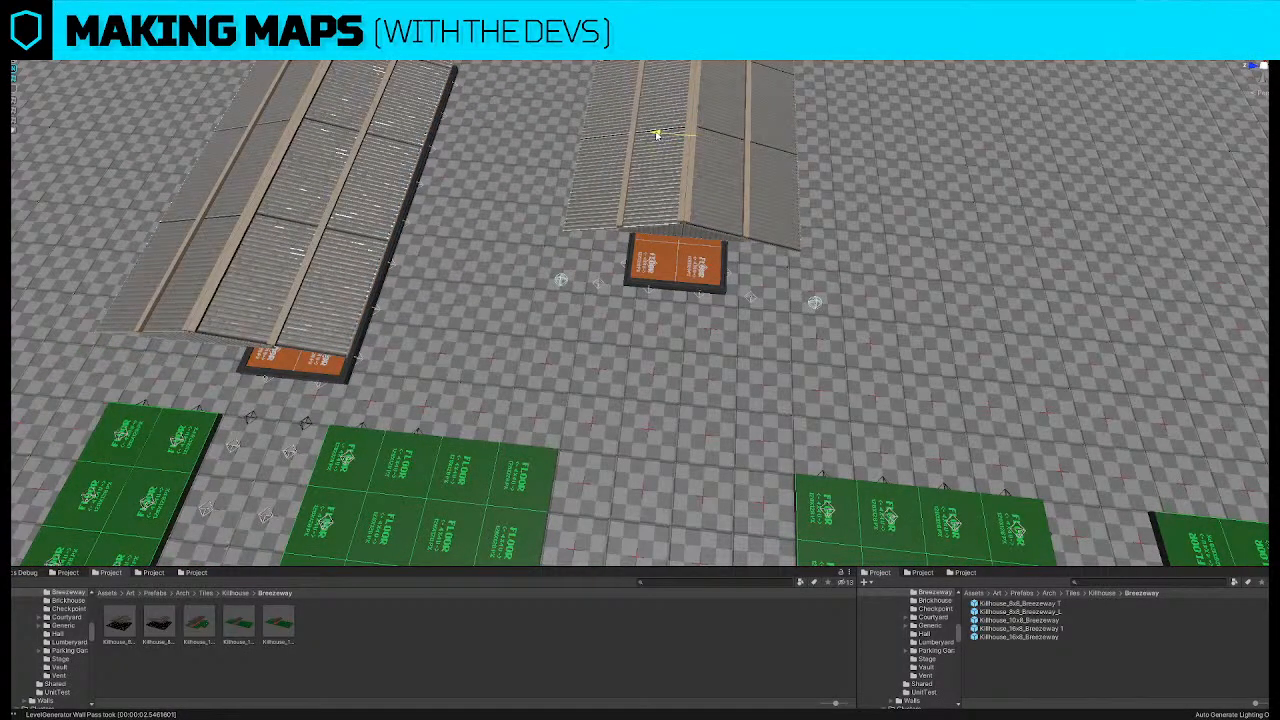
# Move the detached narrow floor panels at the four-wide section's outer side across to join the middle green section, forming a six-wide block
pyautogui.moveTo(800, 180); pyautogui.dragTo(908, 84, button='right')
pyautogui.click(686, 180)
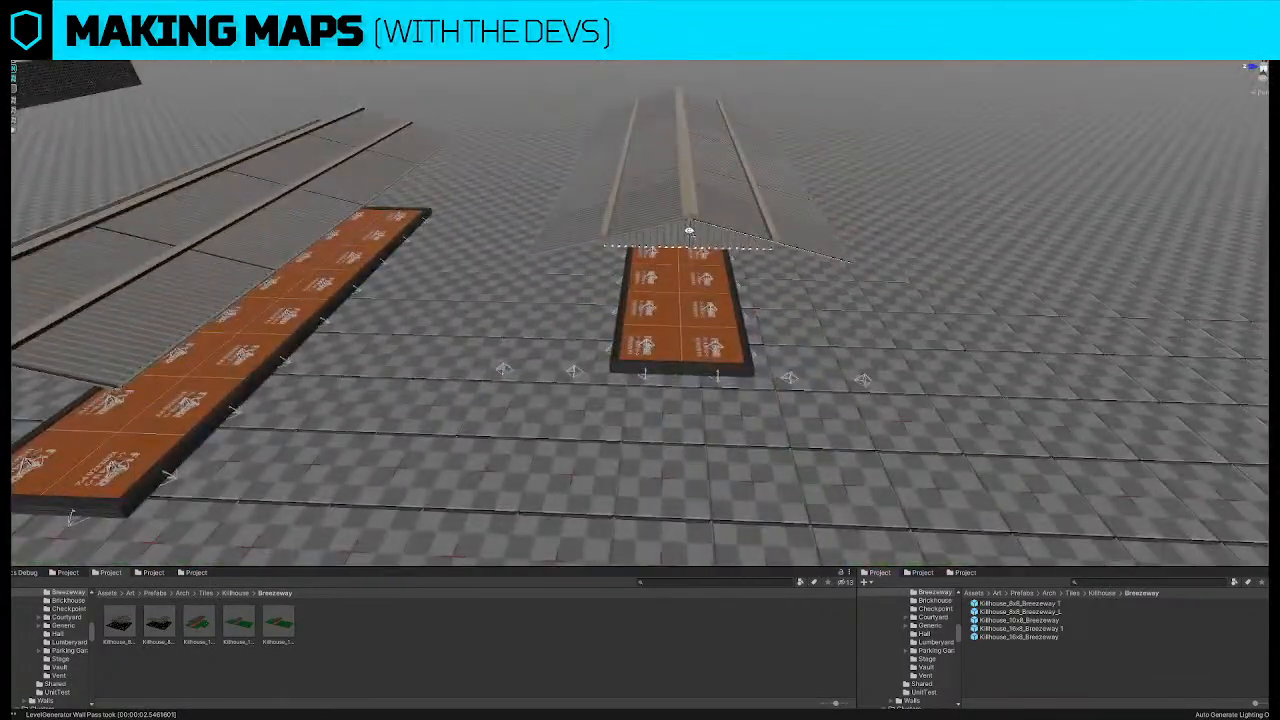
pyautogui.moveTo(688, 230); pyautogui.dragTo(872, 362, button='right')
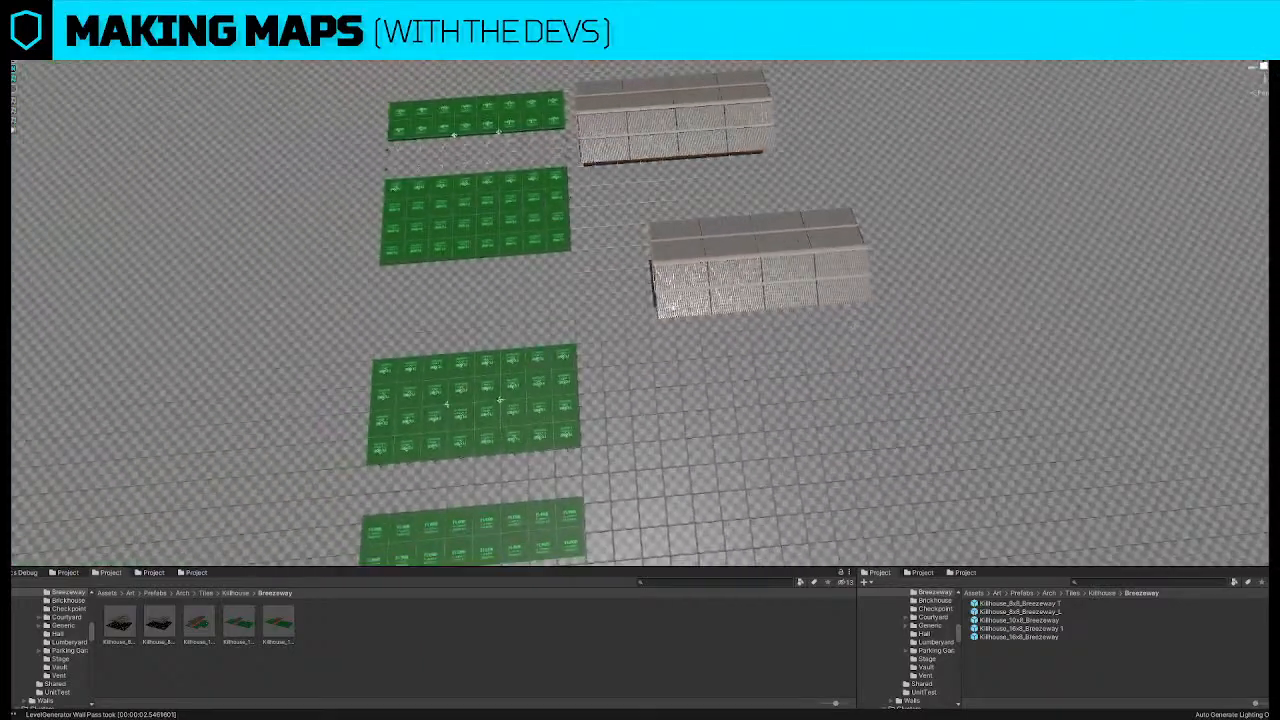
pyautogui.moveTo(713, 223); pyautogui.dragTo(514, 181, button='right')
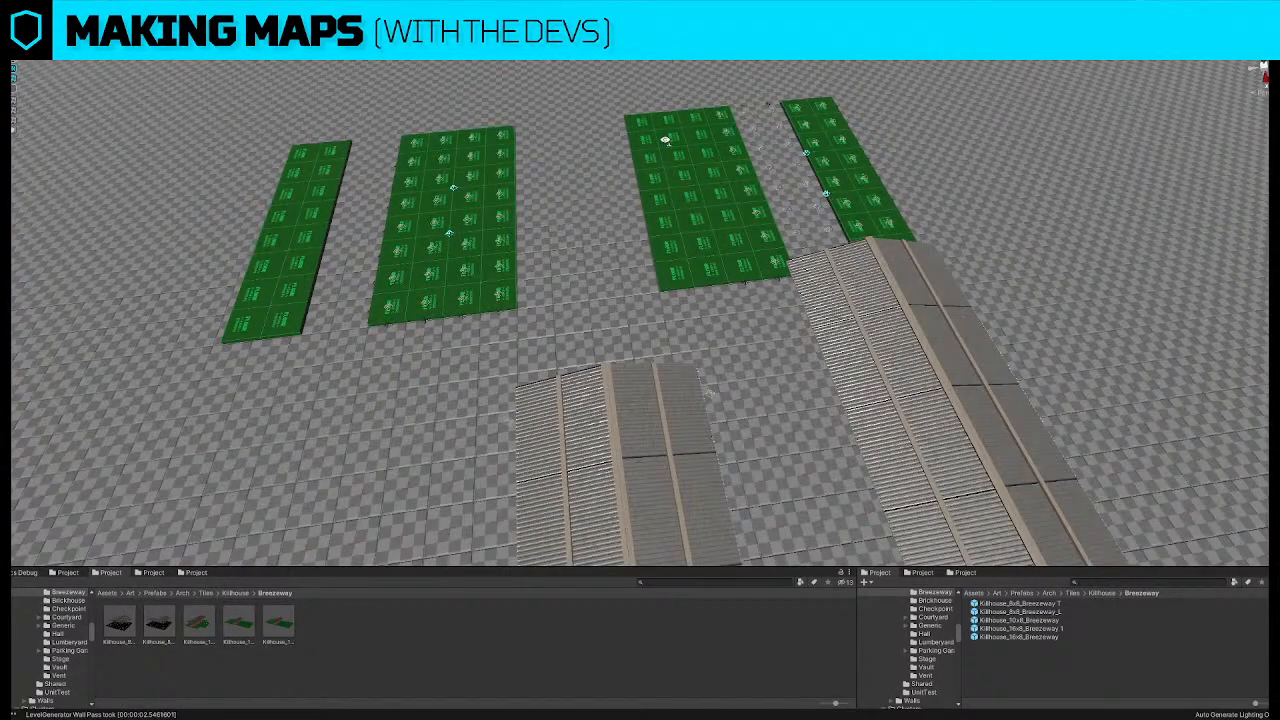
pyautogui.moveTo(665, 140); pyautogui.dragTo(632, 193, button='right')
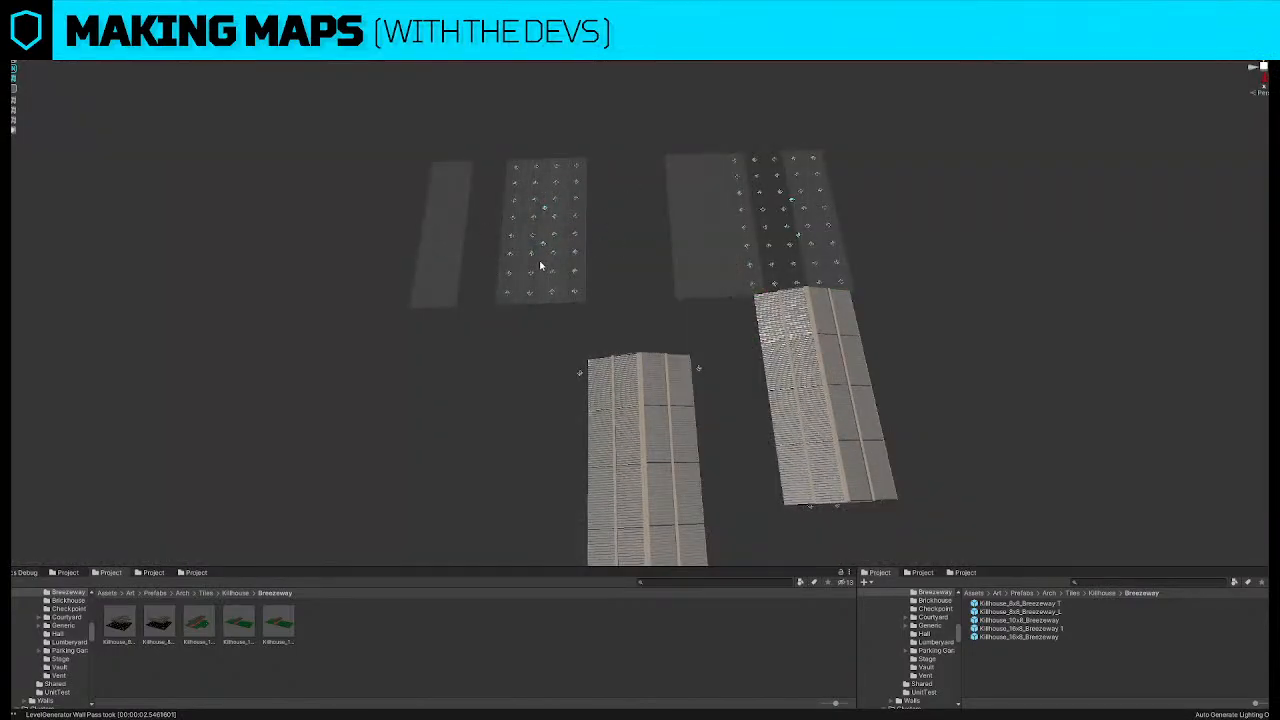
pyautogui.click(460, 240)
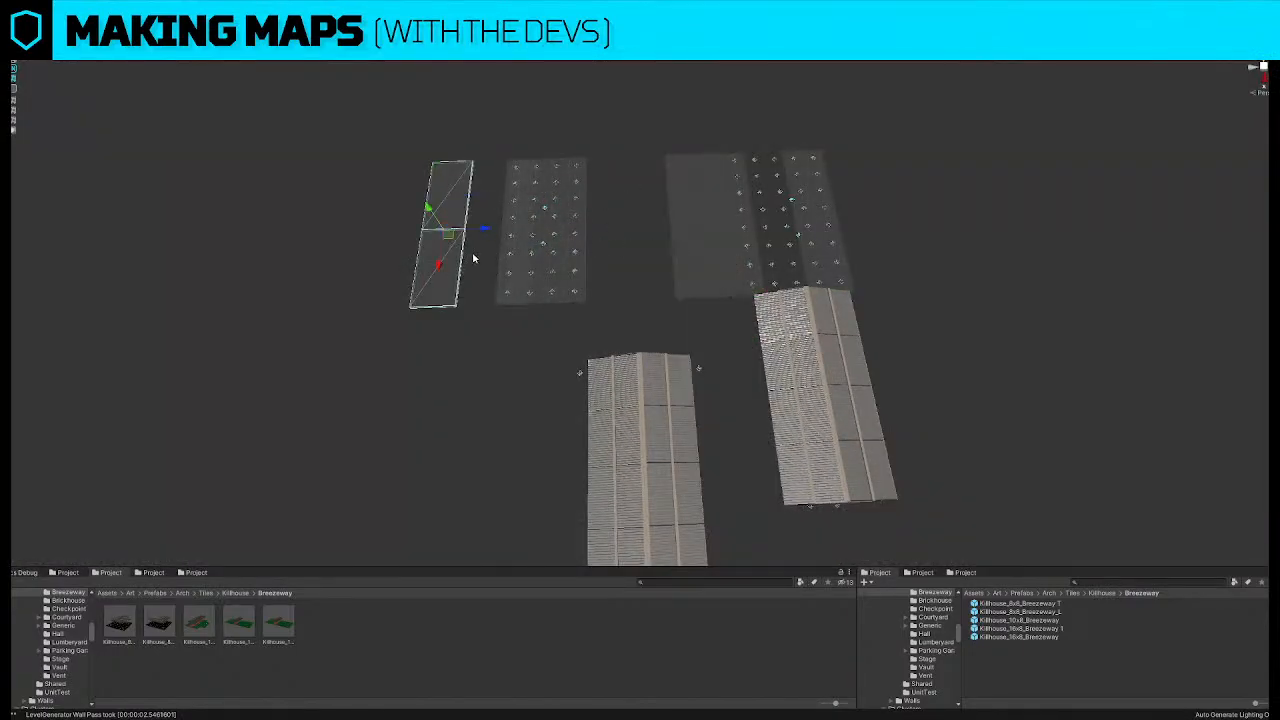
pyautogui.moveTo(447, 238); pyautogui.dragTo(608, 226)
pyautogui.moveTo(608, 226); pyautogui.dragTo(710, 247, button='right')
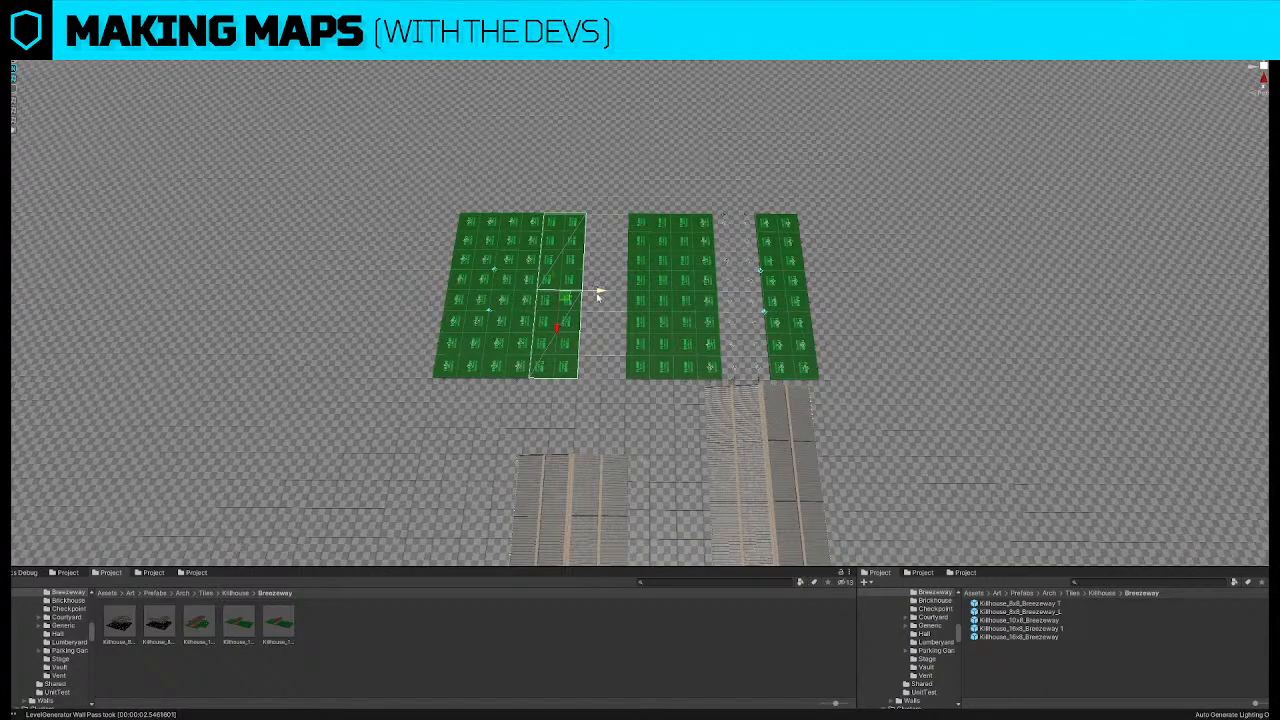
pyautogui.moveTo(598, 292); pyautogui.dragTo(757, 268)
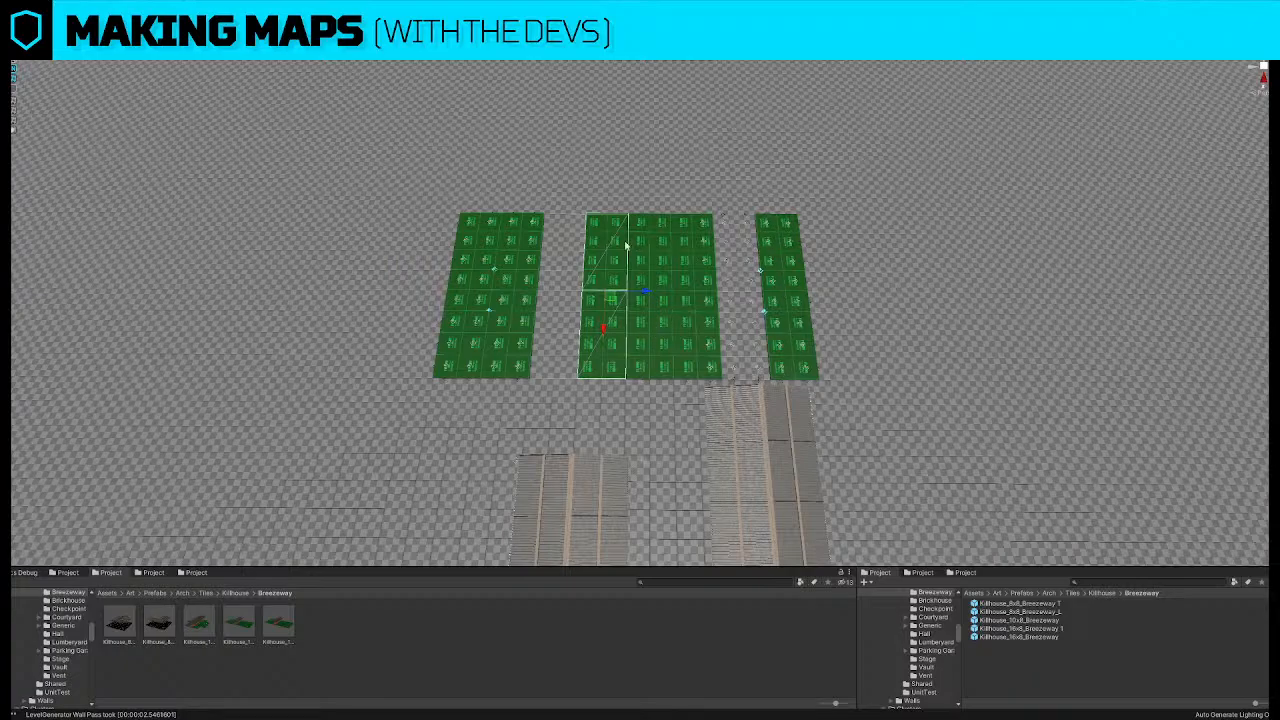
# From the top view, select the floor markers left in the emptied gap and move them onto the newly joined floor panels of the six-wide block
pyautogui.moveTo(704, 316); pyautogui.dragTo(695, 270, button='right')
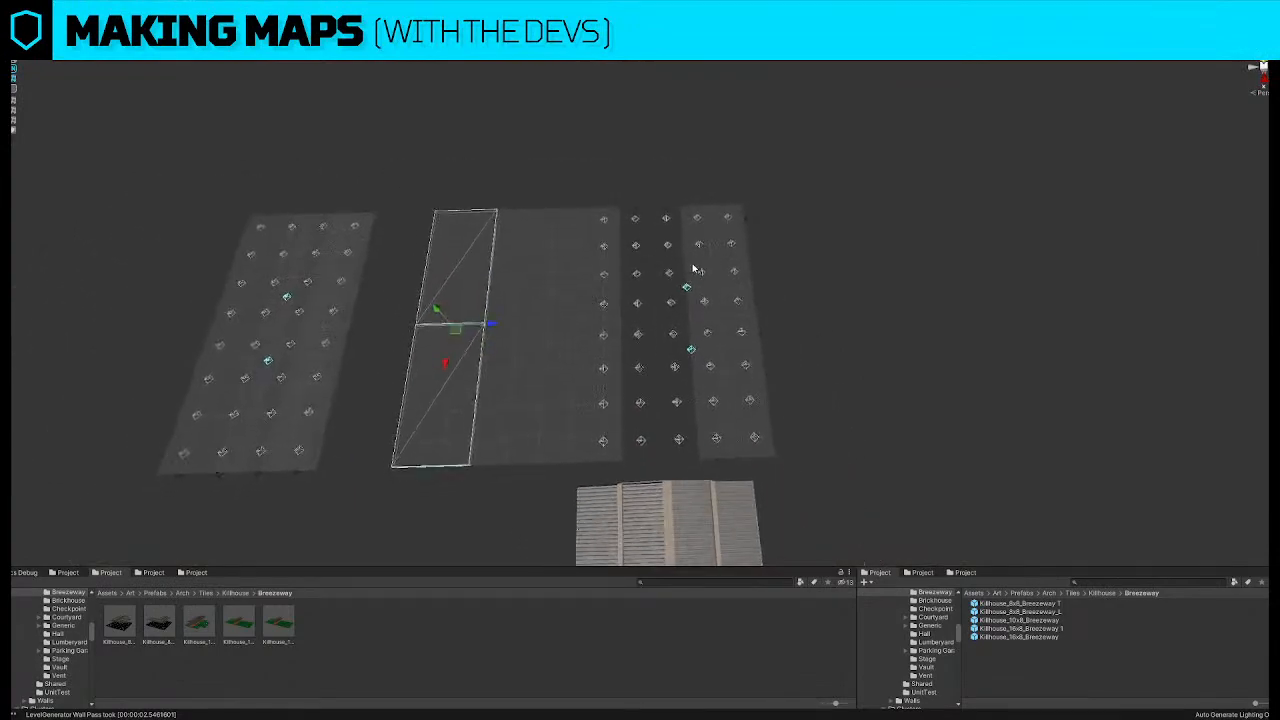
pyautogui.moveTo(627, 195); pyautogui.dragTo(685, 480)
pyautogui.click(1263, 66)
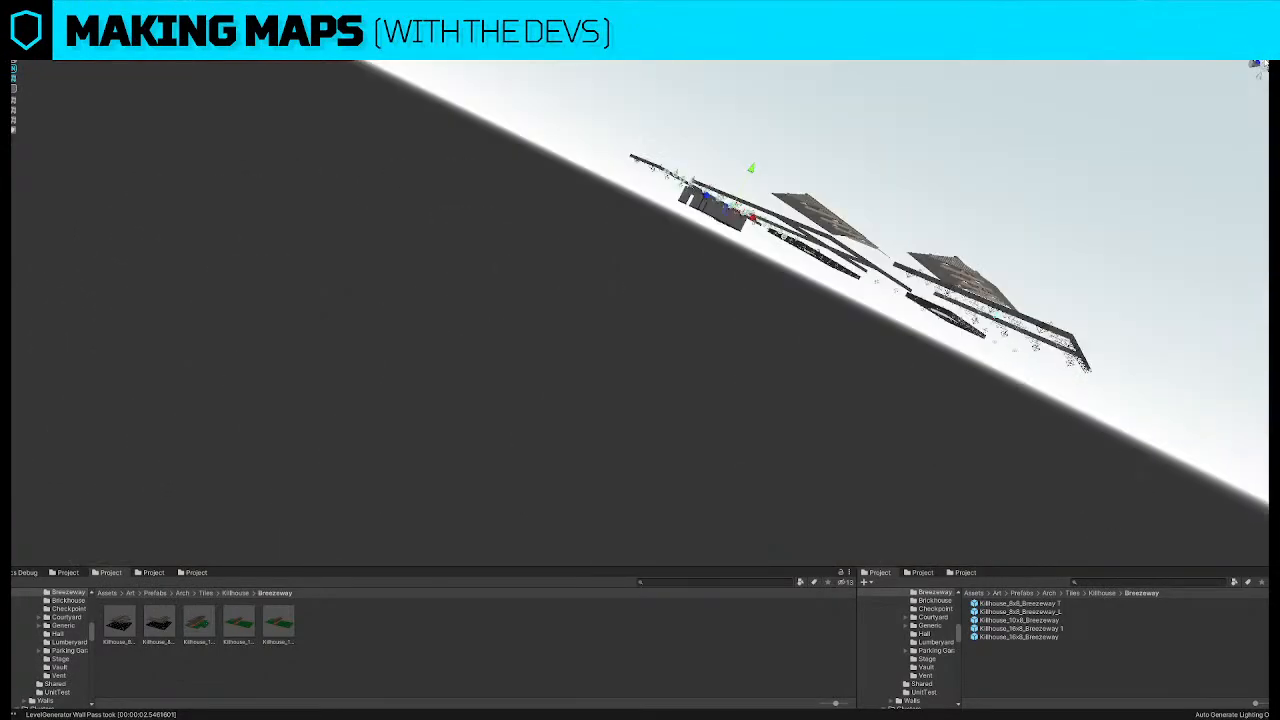
pyautogui.scroll(4, 747, 263)
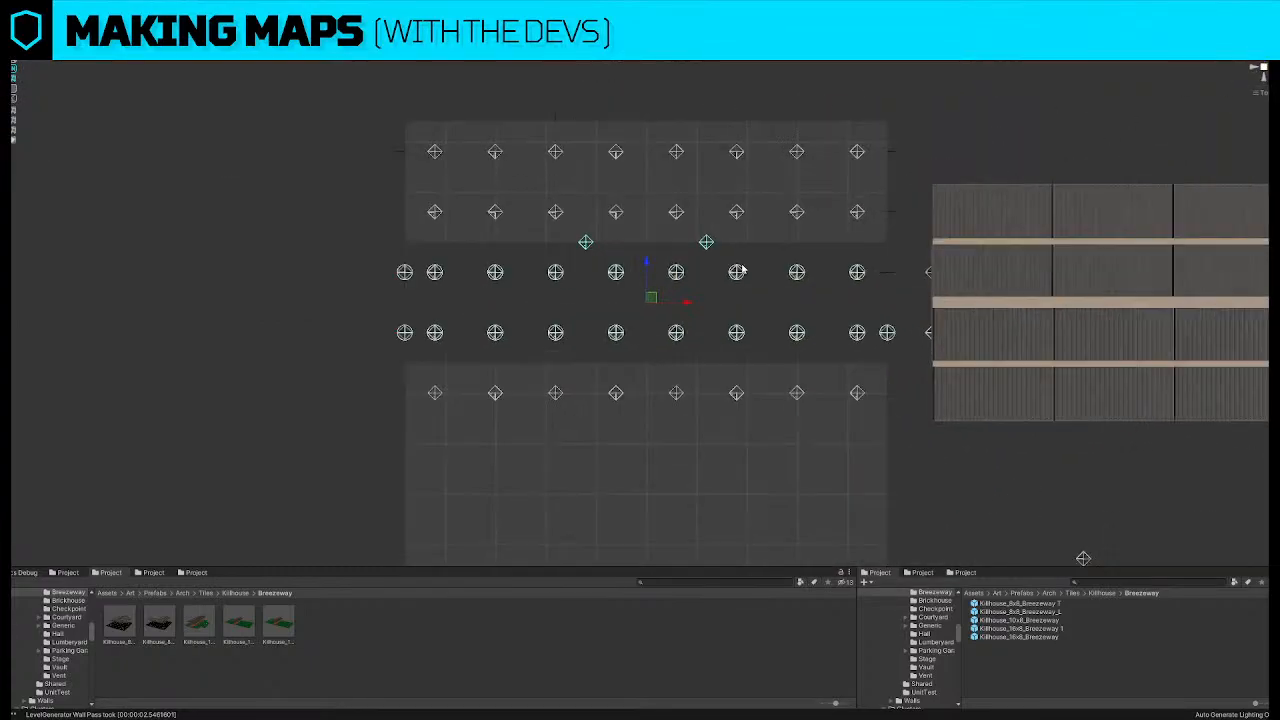
pyautogui.moveTo(317, 255); pyautogui.dragTo(912, 357)
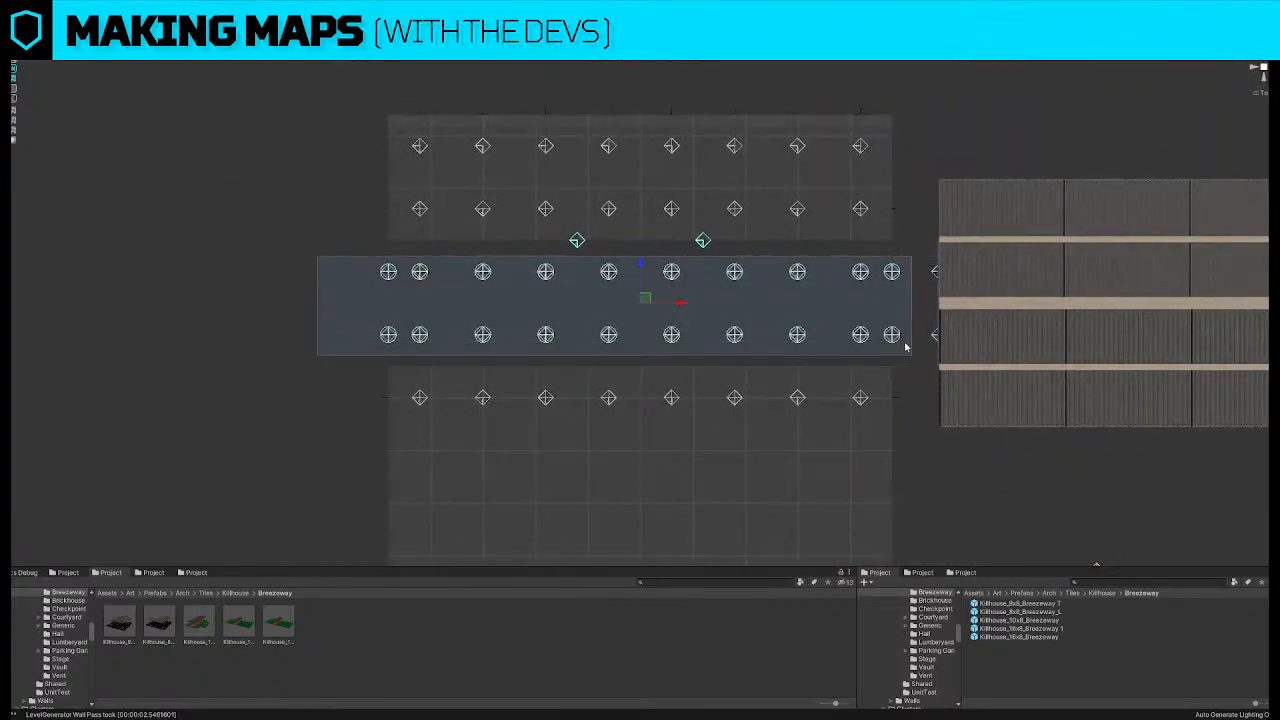
pyautogui.scroll(-3, 610, 268)
pyautogui.moveTo(641, 265); pyautogui.dragTo(700, 446)
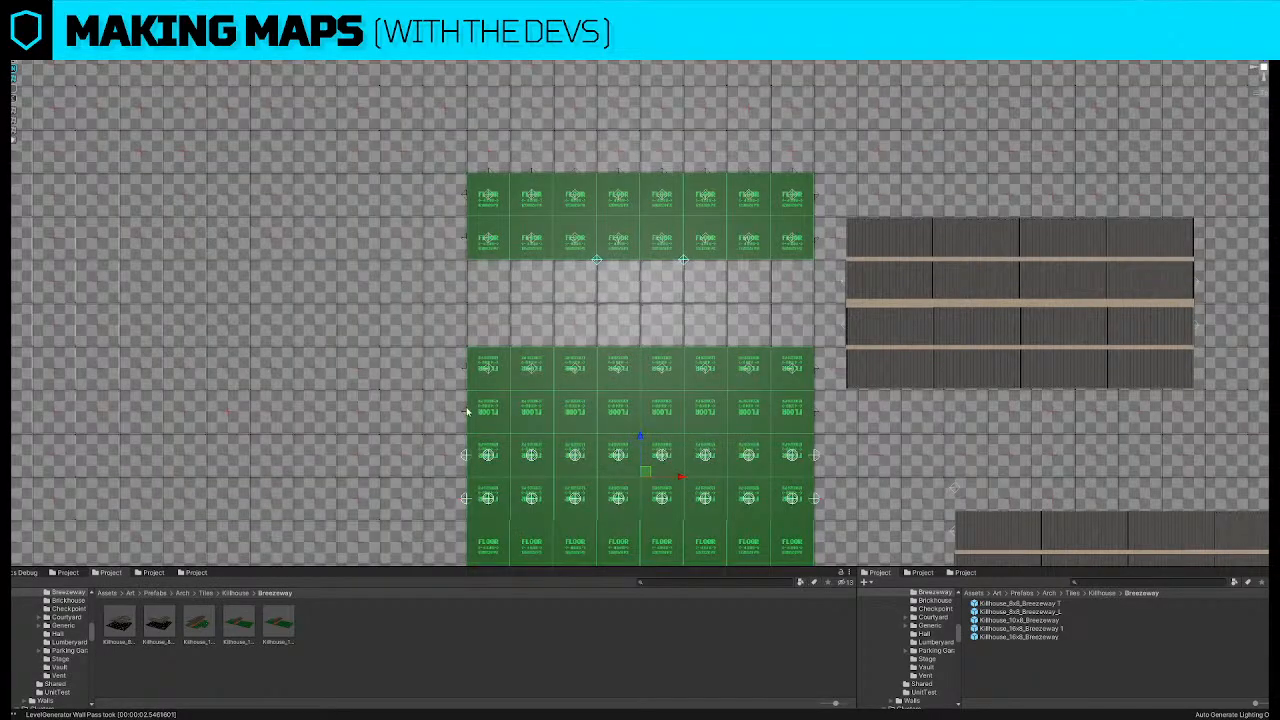
# Move the pair of cyan markers from the edge of the two-wide section to the centre of the six-wide block
pyautogui.click(487, 371)
pyautogui.press('Down')
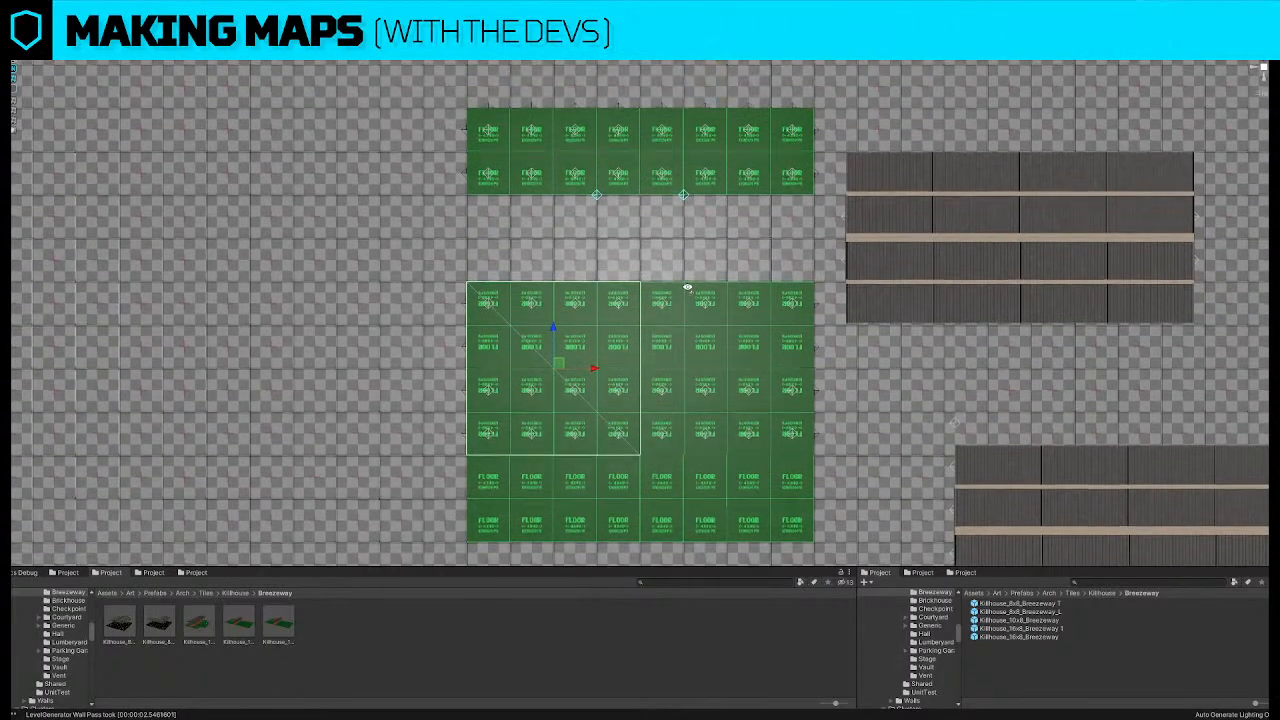
pyautogui.moveTo(687, 287); pyautogui.dragTo(687, 308, button='right')
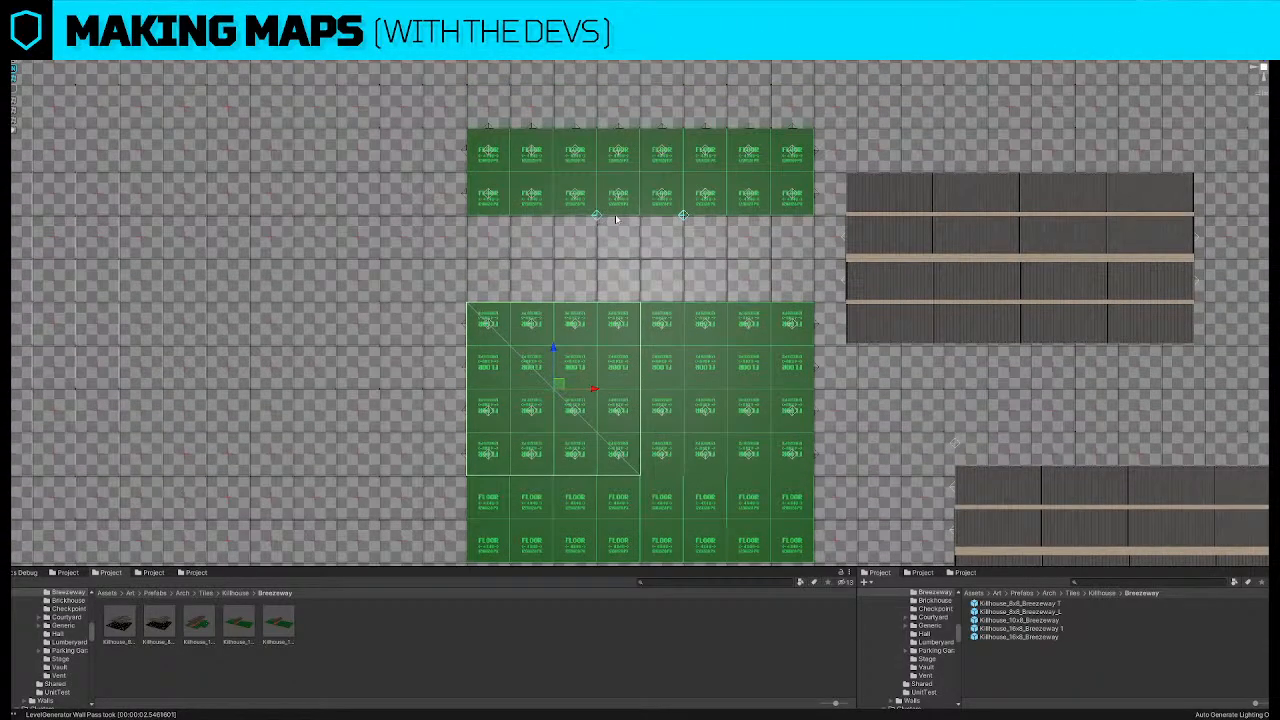
pyautogui.click(617, 219)
pyautogui.moveTo(644, 182); pyautogui.dragTo(621, 402)
pyautogui.click(586, 530)
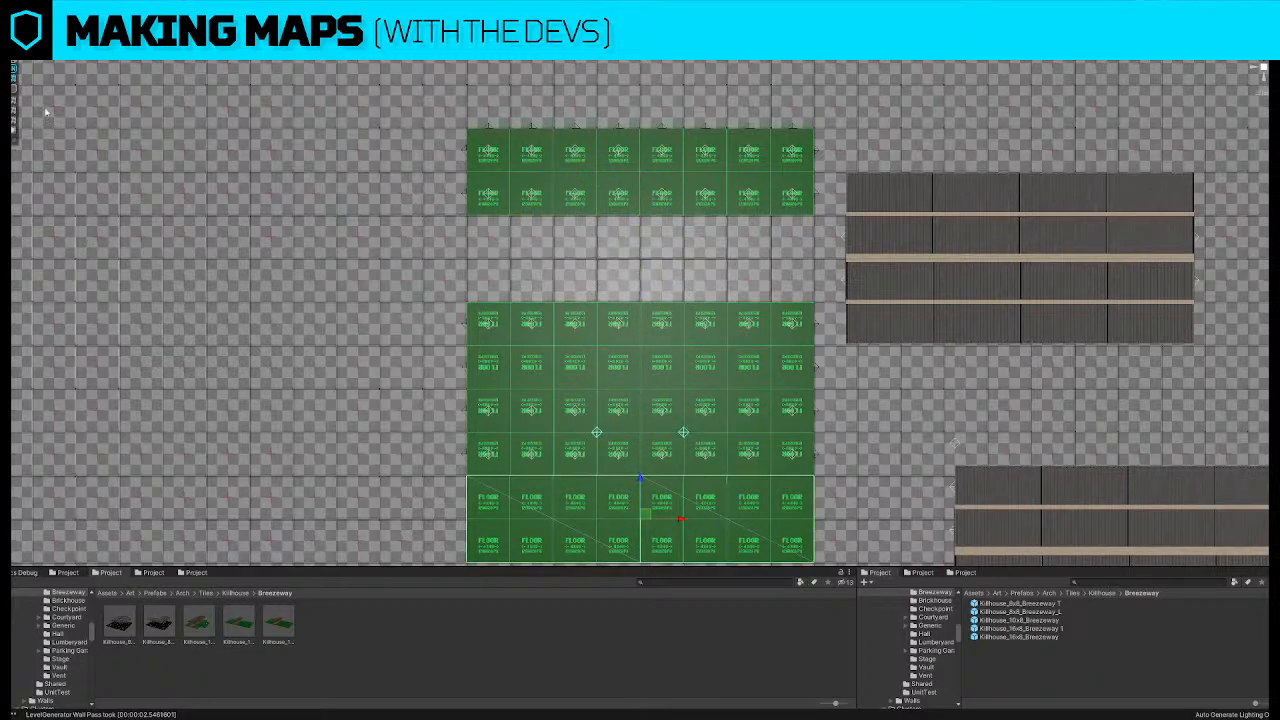
pyautogui.click(887, 401)
# Examine the floor and edge markers across the three green sections from low angles for misplaced rows
pyautogui.moveTo(769, 517); pyautogui.dragTo(769, 412, button='middle')
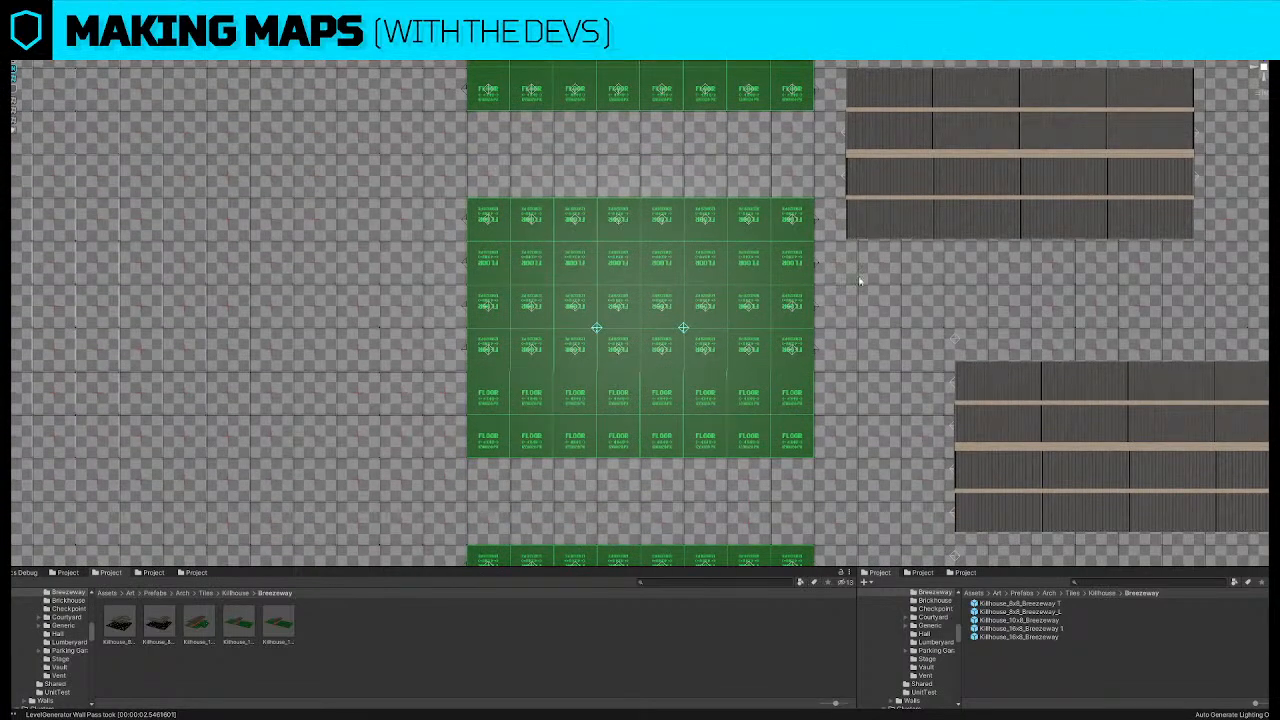
pyautogui.click(1258, 72)
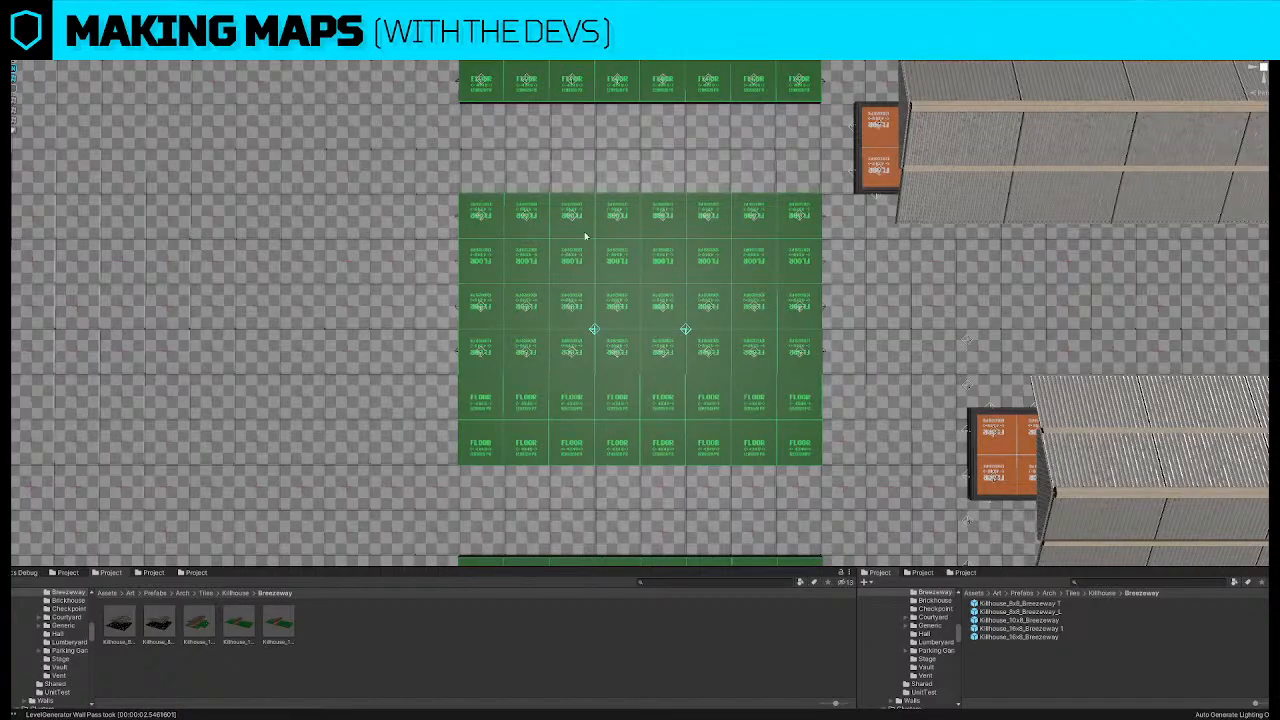
pyautogui.moveTo(585, 234); pyautogui.dragTo(581, 179, button='right')
pyautogui.moveTo(567, 304); pyautogui.dragTo(613, 306, button='right')
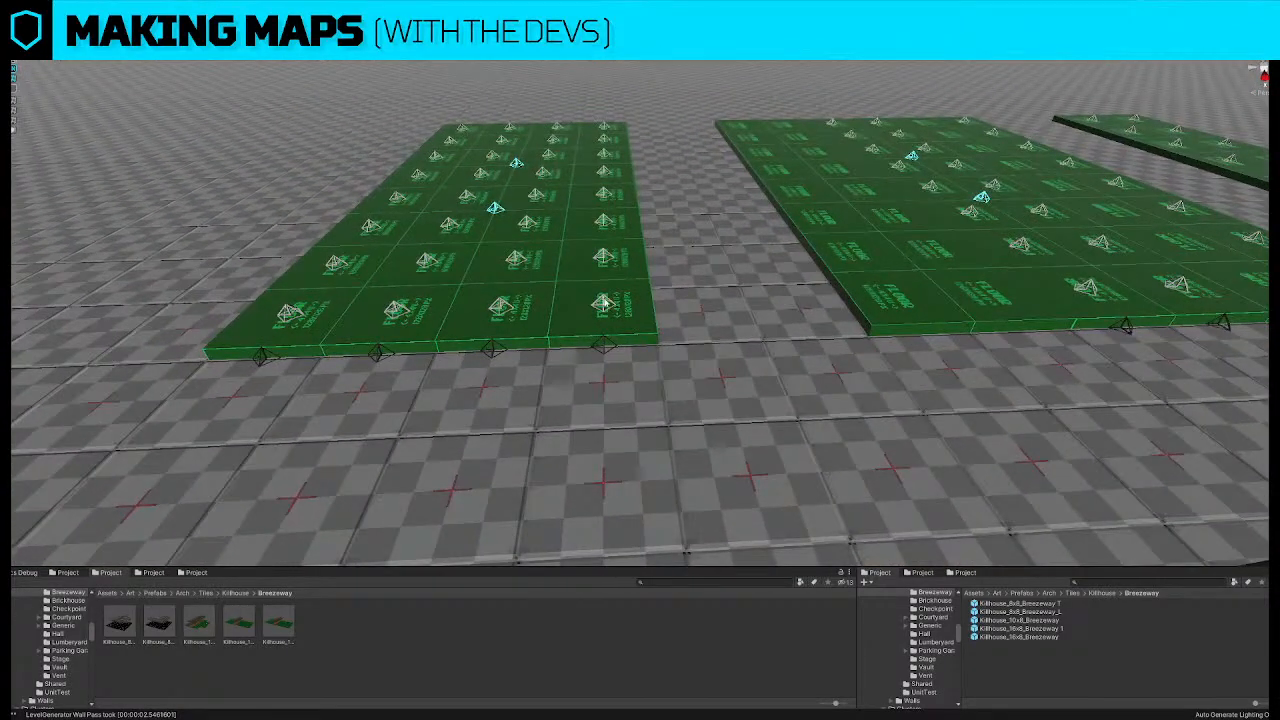
pyautogui.click(604, 302)
pyautogui.click(604, 254)
pyautogui.press('d')
pyautogui.moveTo(606, 240); pyautogui.dragTo(607, 233, button='right')
pyautogui.press('s')
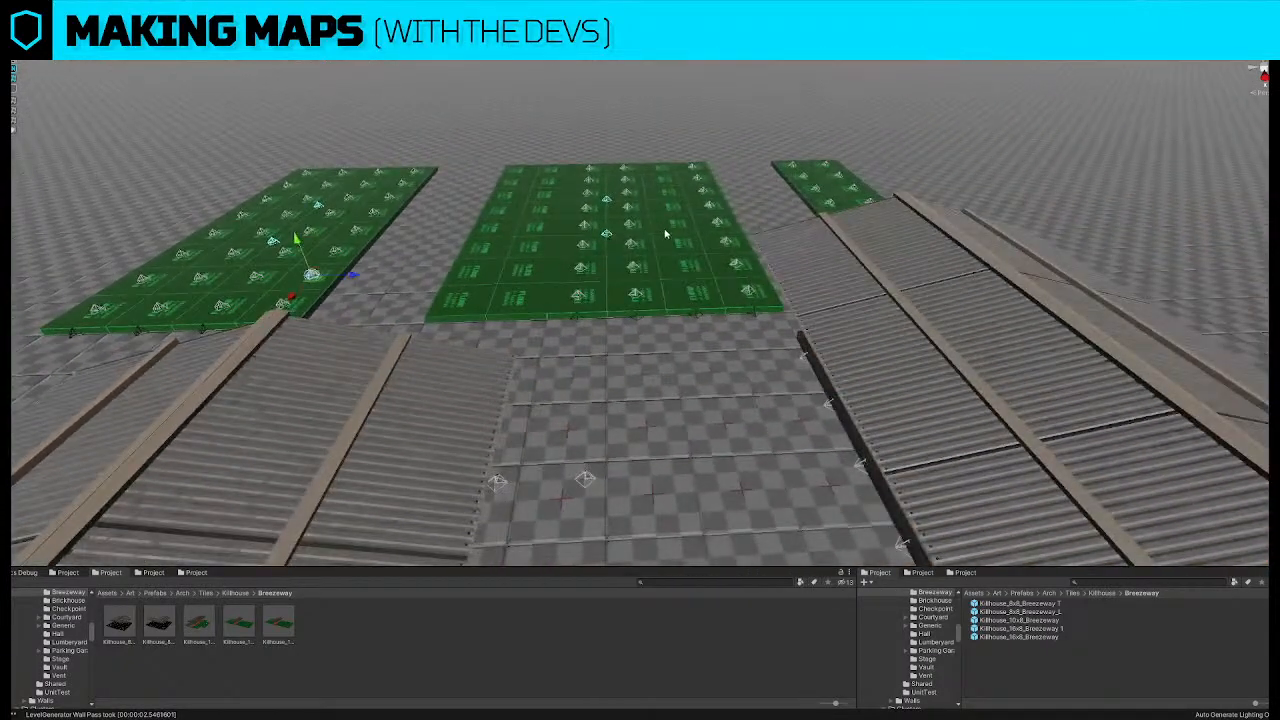
pyautogui.press('w')
pyautogui.moveTo(579, 294); pyautogui.dragTo(685, 195, button='right')
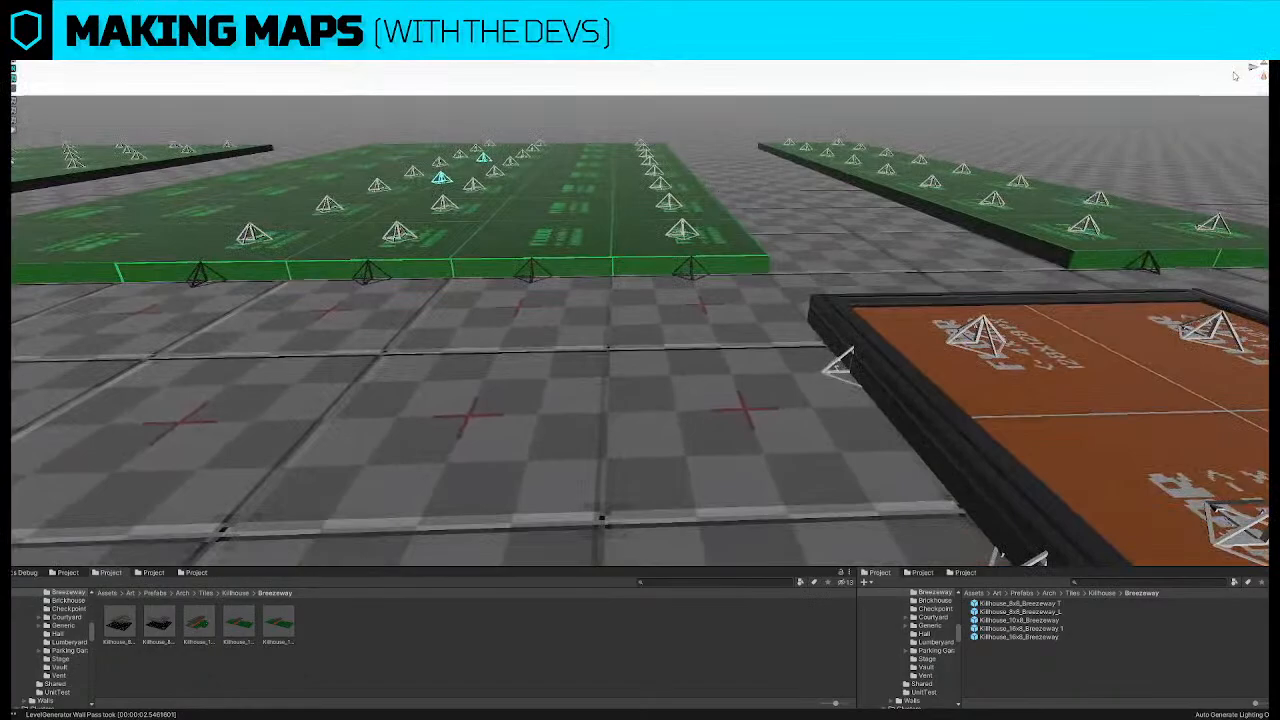
# Isolate the outermost row of floor markers on the six-wide block beside the two-wide section's gap and move it one tile inward
pyautogui.click(684, 227)
pyautogui.click(684, 227)
pyautogui.press('f')
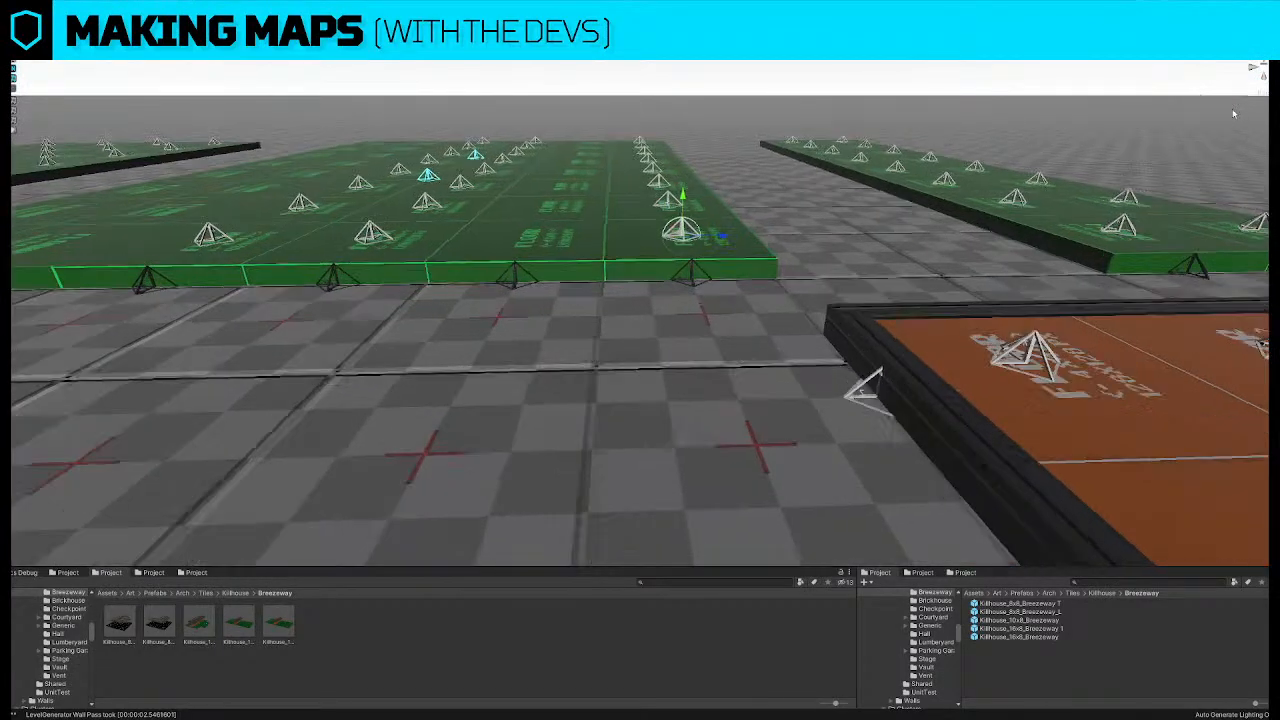
pyautogui.click(1252, 73)
pyautogui.click(1251, 70)
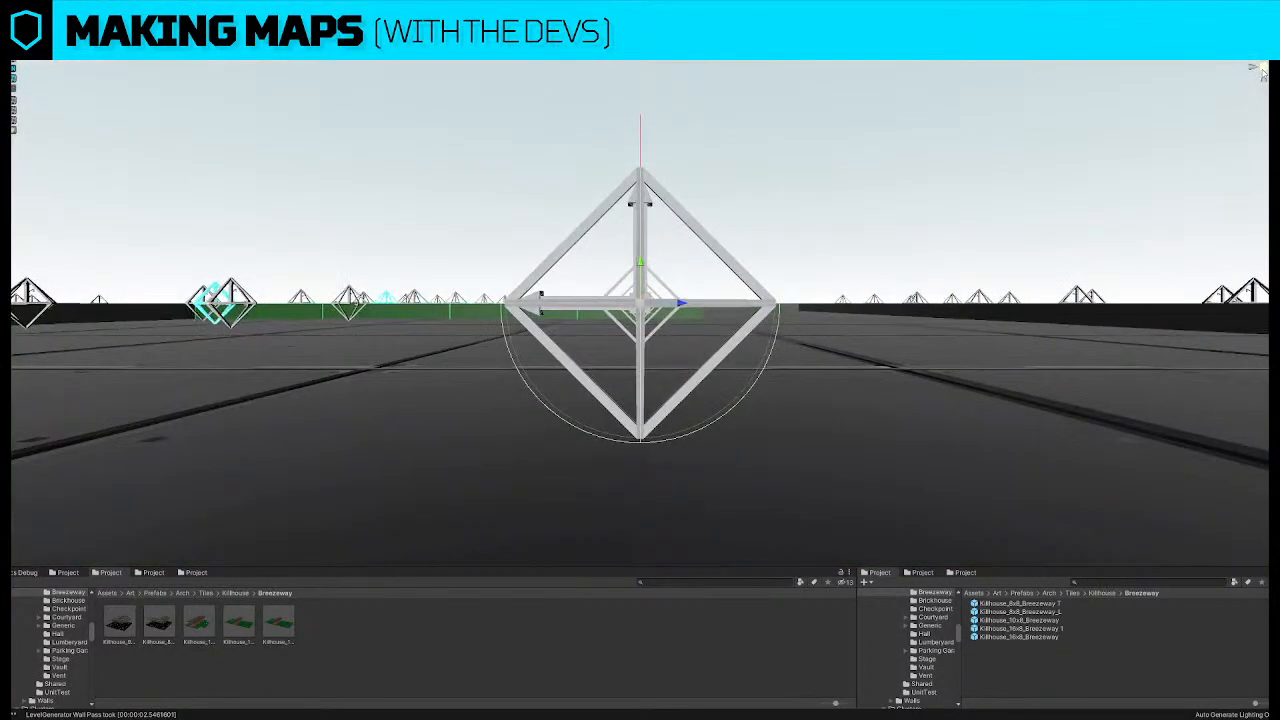
pyautogui.click(1263, 69)
pyautogui.moveTo(501, 178); pyautogui.dragTo(802, 459)
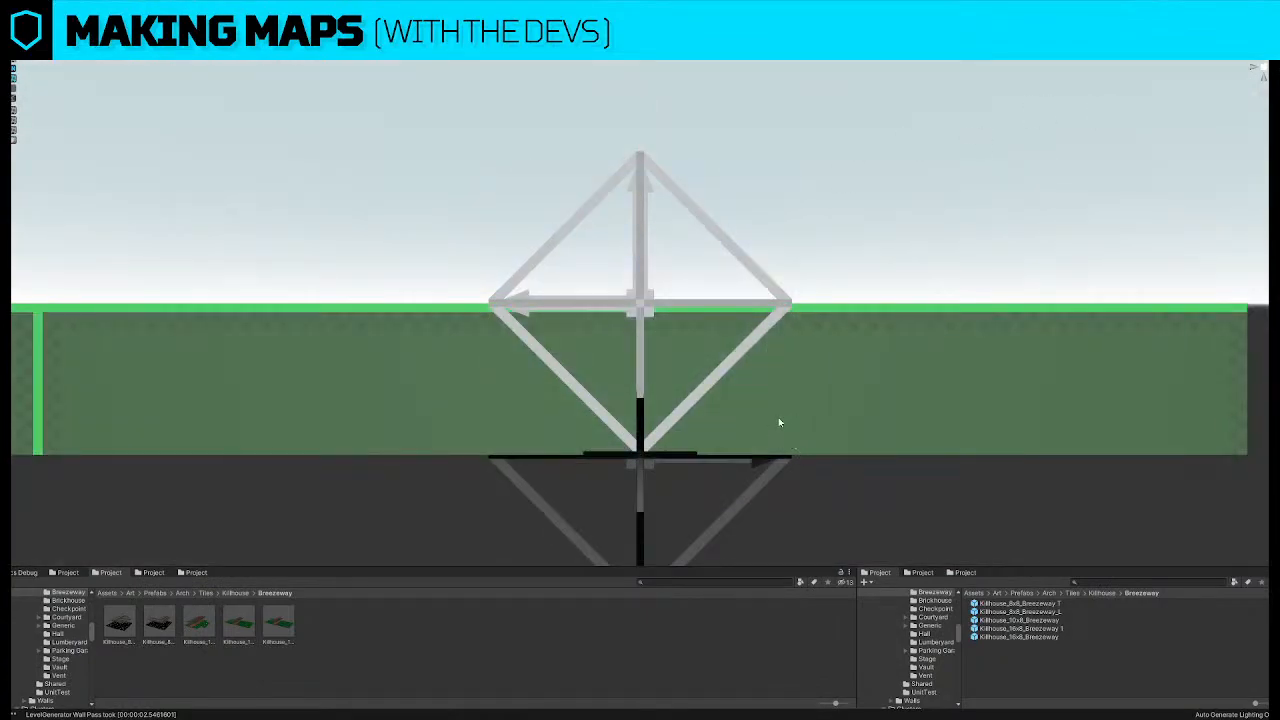
pyautogui.scroll(-5, 710, 337)
pyautogui.moveTo(525, 186); pyautogui.dragTo(766, 408)
pyautogui.scroll(-3, 697, 323)
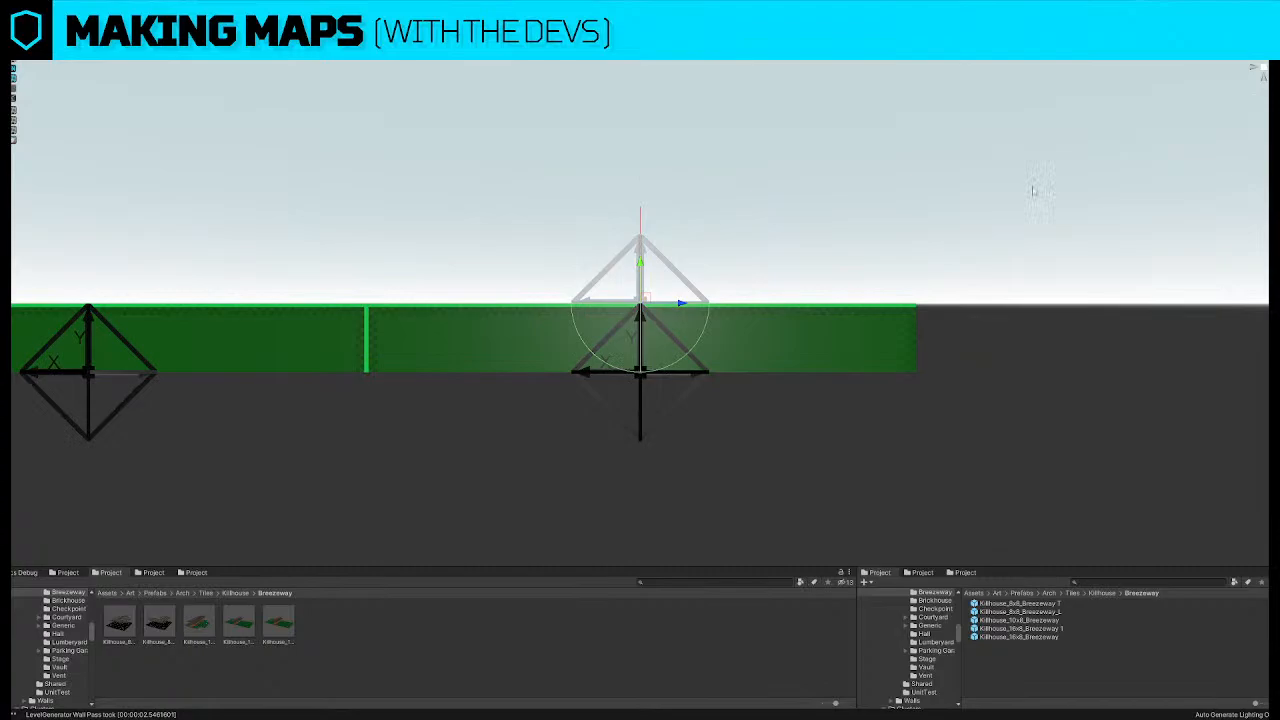
pyautogui.click(1257, 67)
pyautogui.scroll(-2, 718, 320)
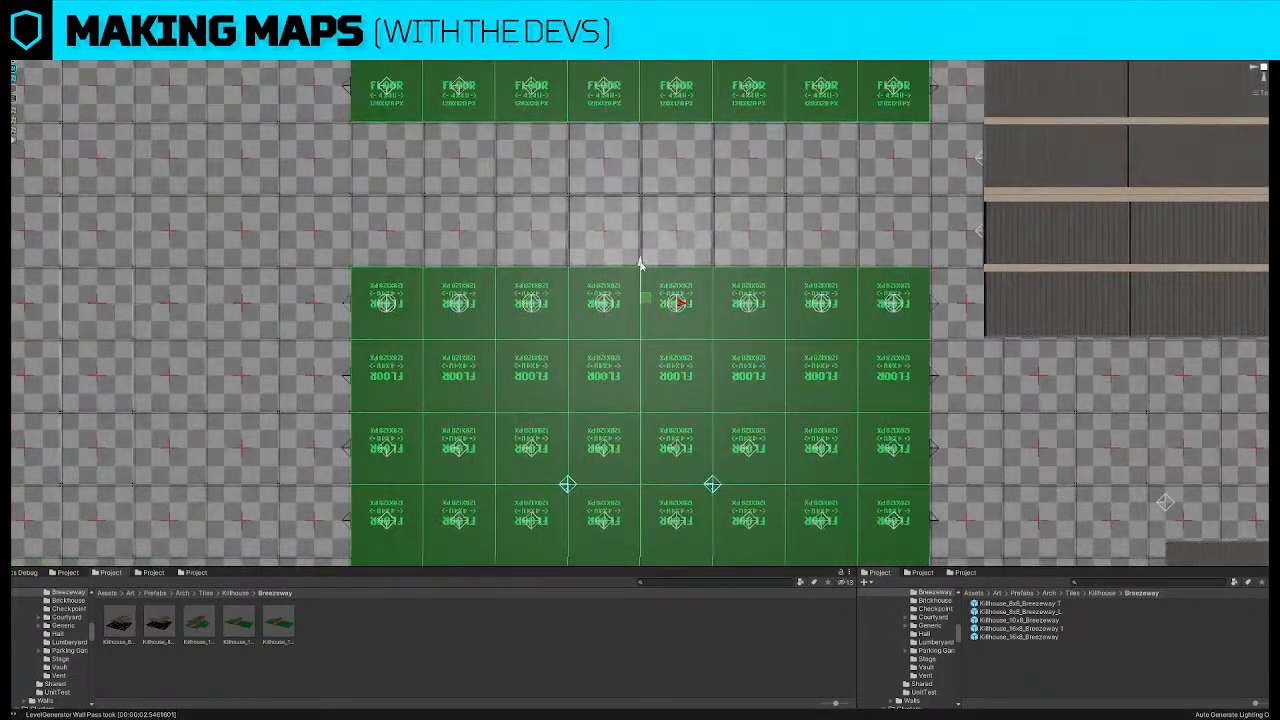
pyautogui.moveTo(640, 265); pyautogui.dragTo(650, 338)
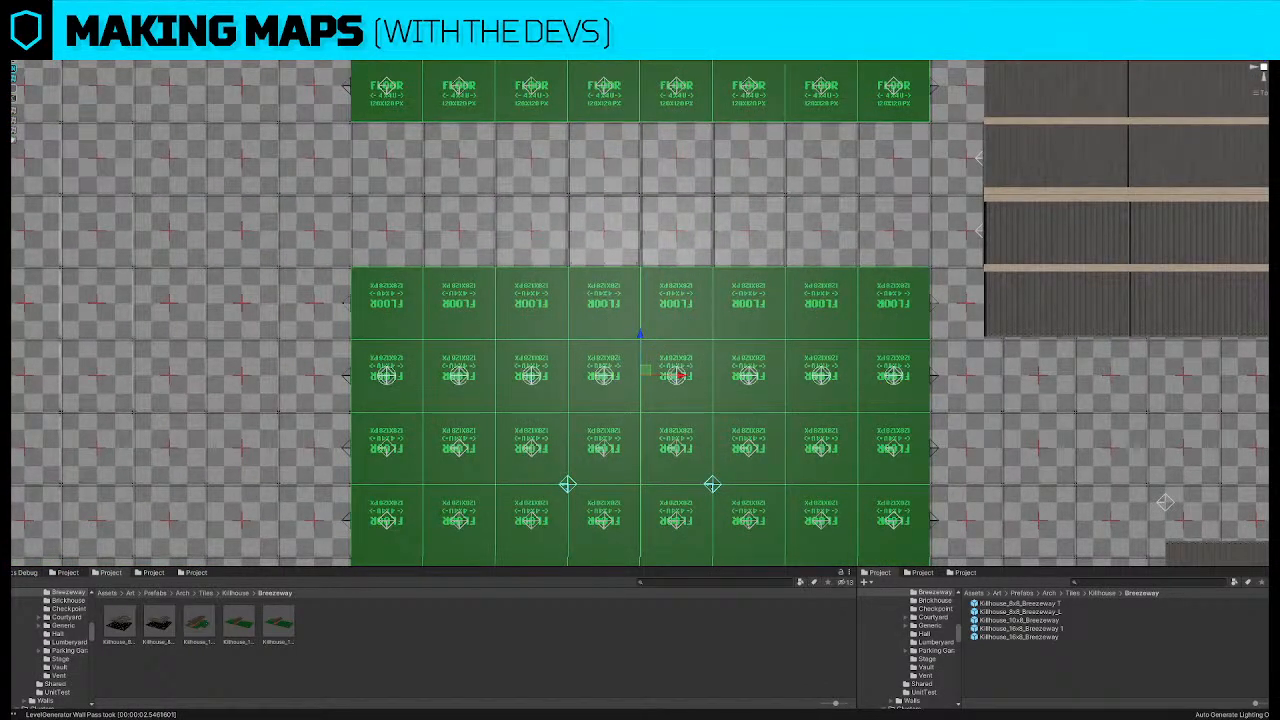
# Clear the edge markers flanking the gap between the six-wide block and two-wide section at both ends
pyautogui.click(1265, 70)
pyautogui.moveTo(811, 171); pyautogui.dragTo(681, 314, button='right')
pyautogui.press('w')
pyautogui.click(679, 318)
pyautogui.press('Left')
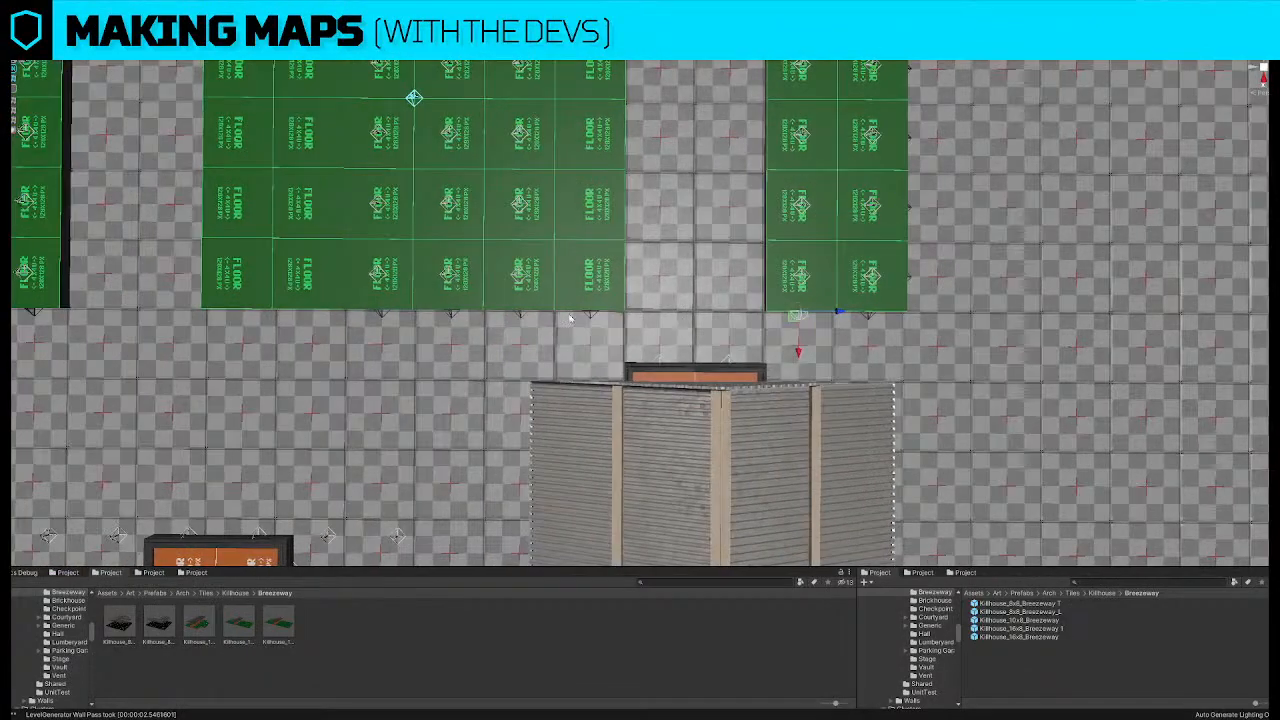
pyautogui.keyDown('shift'); pyautogui.click(591, 321); pyautogui.keyUp('shift')
pyautogui.press('w')
pyautogui.moveTo(690, 312); pyautogui.dragTo(688, 279, button='right')
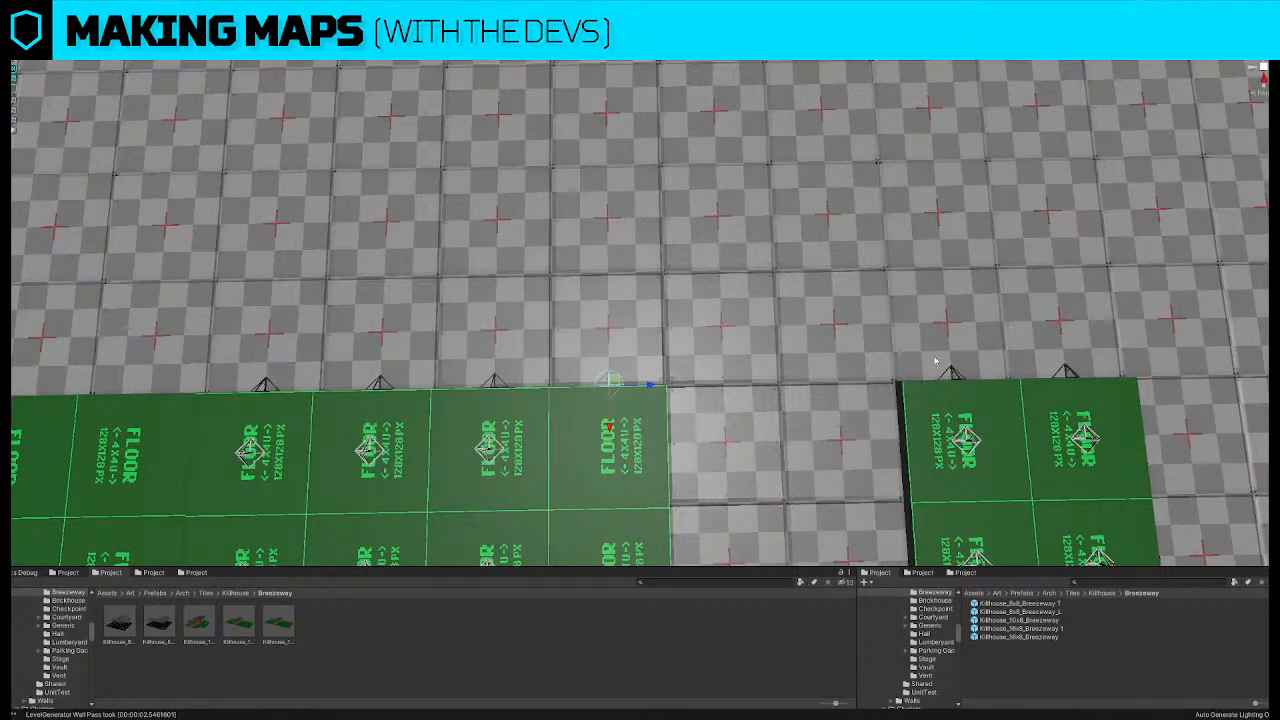
pyautogui.keyDown('shift'); pyautogui.click(949, 371); pyautogui.keyUp('shift')
# Check the edge markers flanking the end of the detached breezeway assembly by selecting them individually
pyautogui.press('s')
pyautogui.moveTo(936, 362); pyautogui.dragTo(922, 351, button='right')
pyautogui.press('w')
pyautogui.moveTo(714, 328)
pyautogui.mouseDown(button='right')
pyautogui.moveTo(669, 174)
pyautogui.moveTo(683, 178)
pyautogui.moveTo(669, 211)
pyautogui.moveTo(689, 254)
pyautogui.moveTo(774, 318)
pyautogui.mouseUp(button='right')
pyautogui.press('s')
pyautogui.press('w')
pyautogui.click(641, 203)
pyautogui.press('s')
pyautogui.press('w')
pyautogui.press('s')
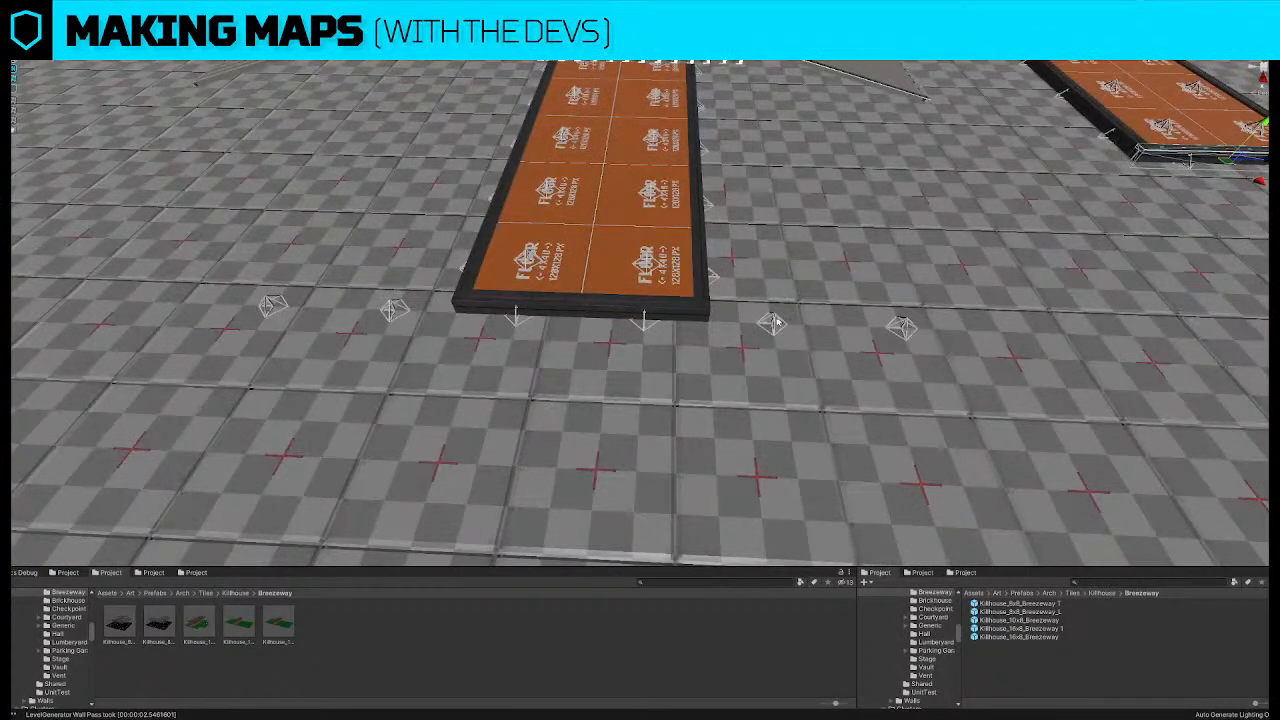
pyautogui.click(773, 322)
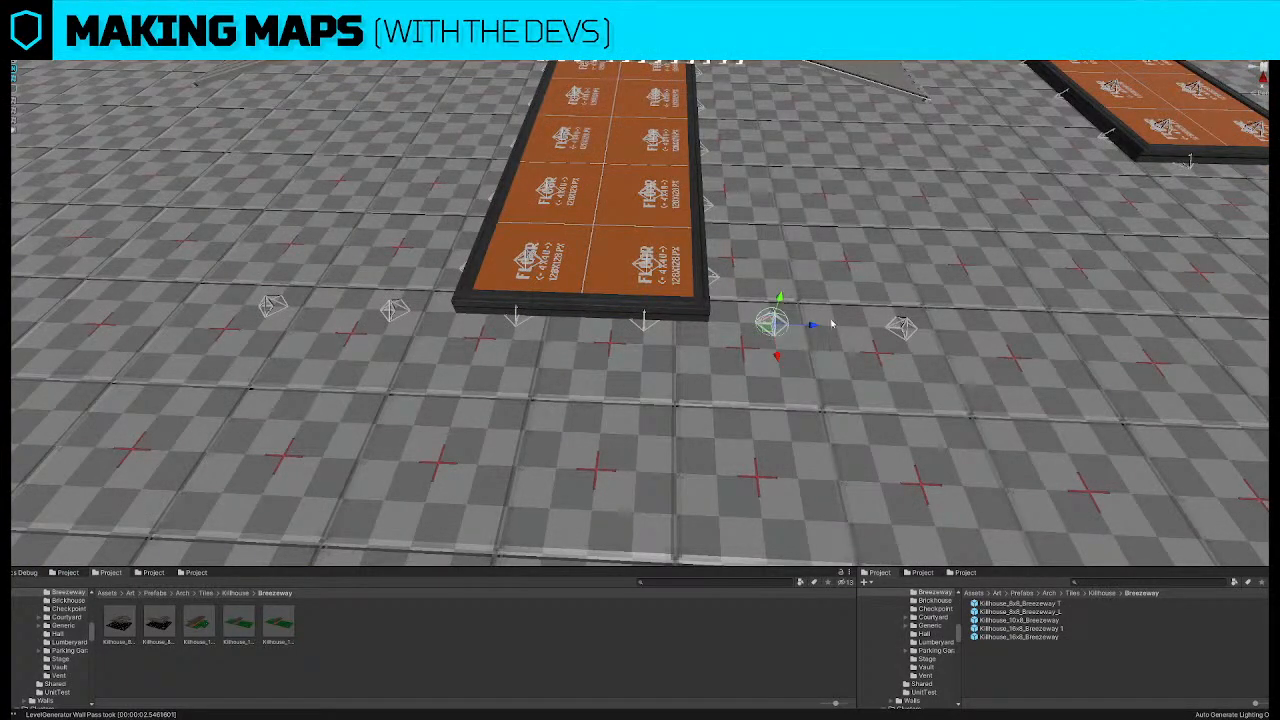
pyautogui.click(903, 326)
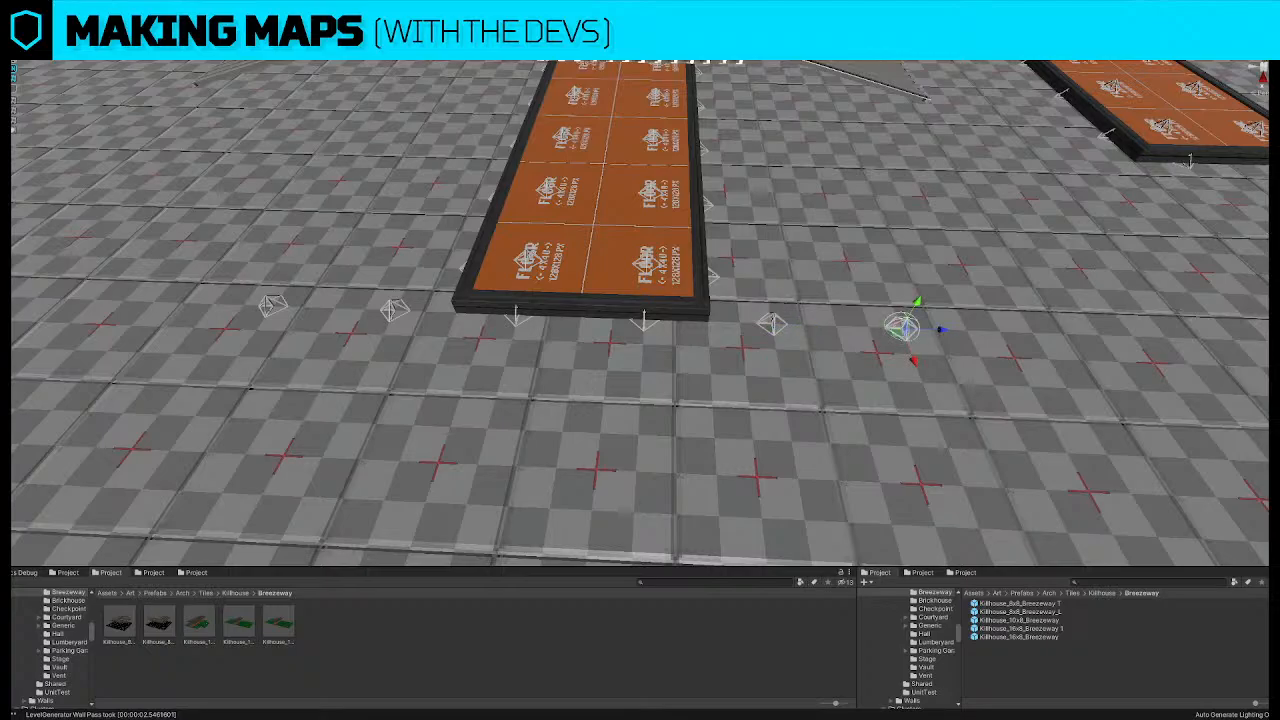
# Select the edge markers nearest the gap on the ends of the four-wide floor section
pyautogui.press('s')
pyautogui.moveTo(557, 259); pyautogui.dragTo(578, 298, button='right')
pyautogui.press('e')
pyautogui.press('d')
pyautogui.press('a')
pyautogui.moveTo(475, 232); pyautogui.dragTo(533, 186, button='right')
pyautogui.press('w')
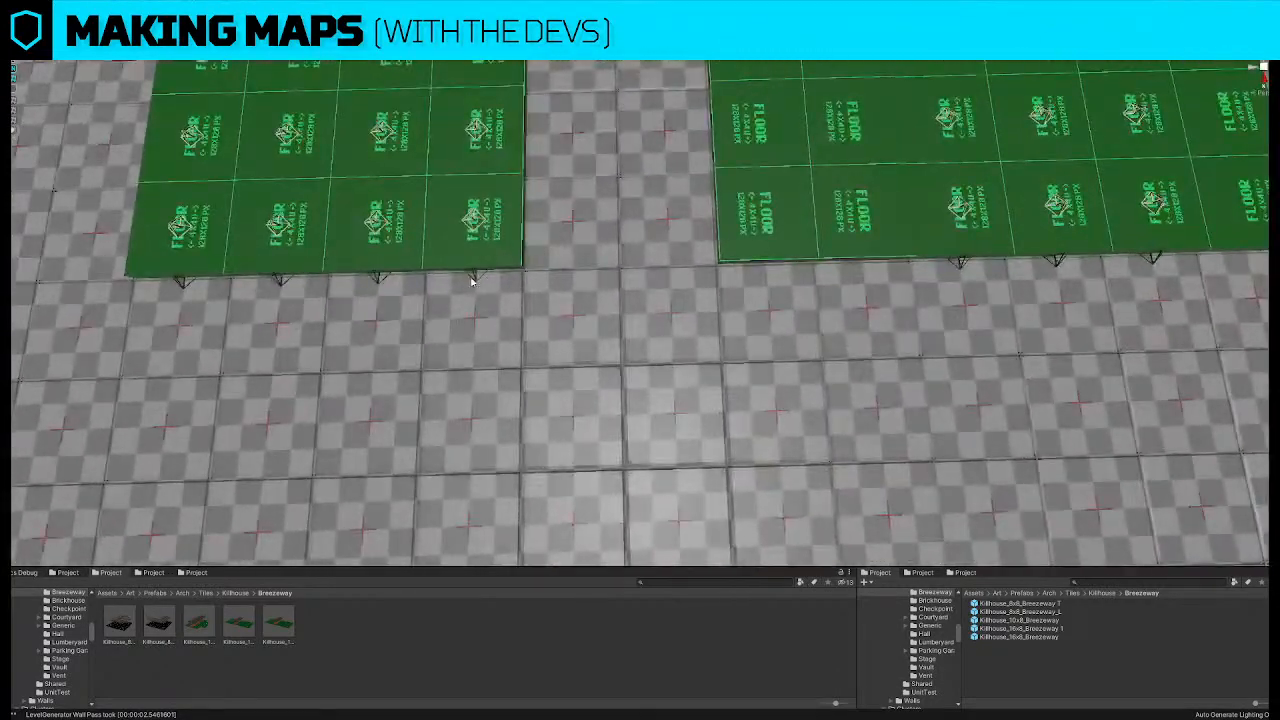
pyautogui.moveTo(434, 280); pyautogui.dragTo(325, 330, button='right')
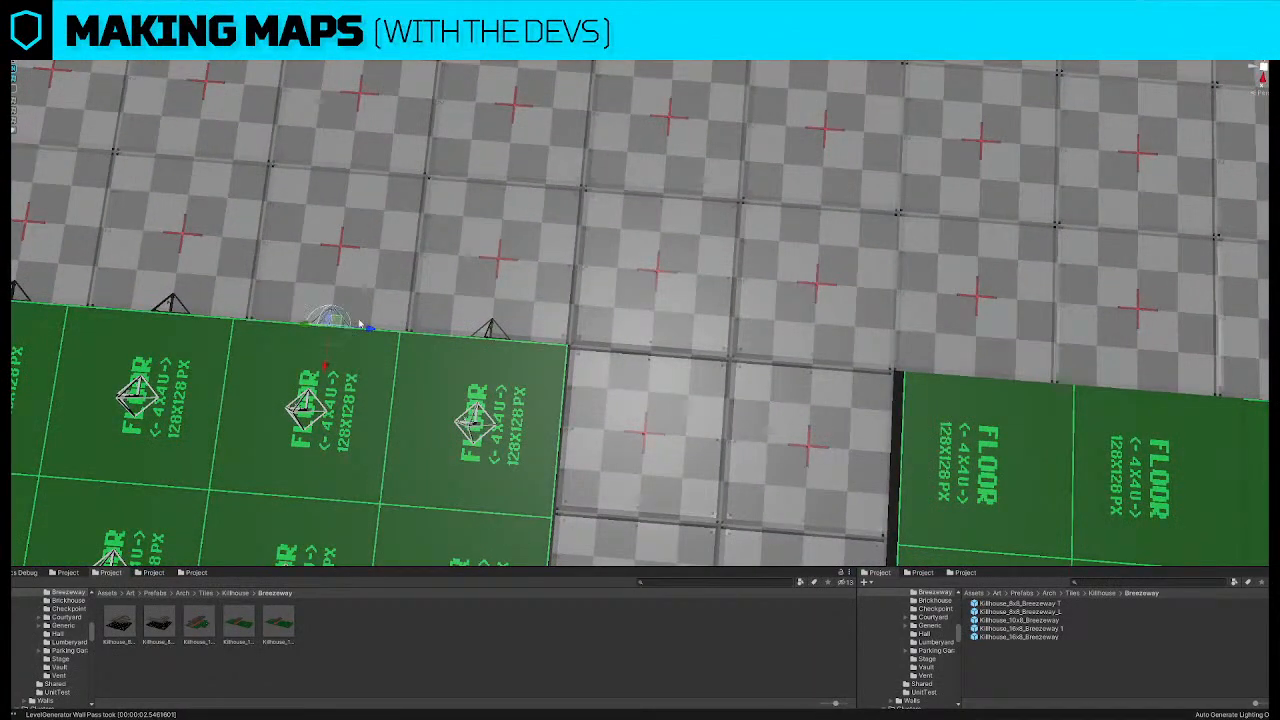
# Select the nearer detached breezeway assembly with its markers and move it into the gap between the four-wide section and the six-wide block
pyautogui.moveTo(494, 329); pyautogui.dragTo(700, 285, button='right')
pyautogui.moveTo(703, 213); pyautogui.dragTo(584, 288, button='right')
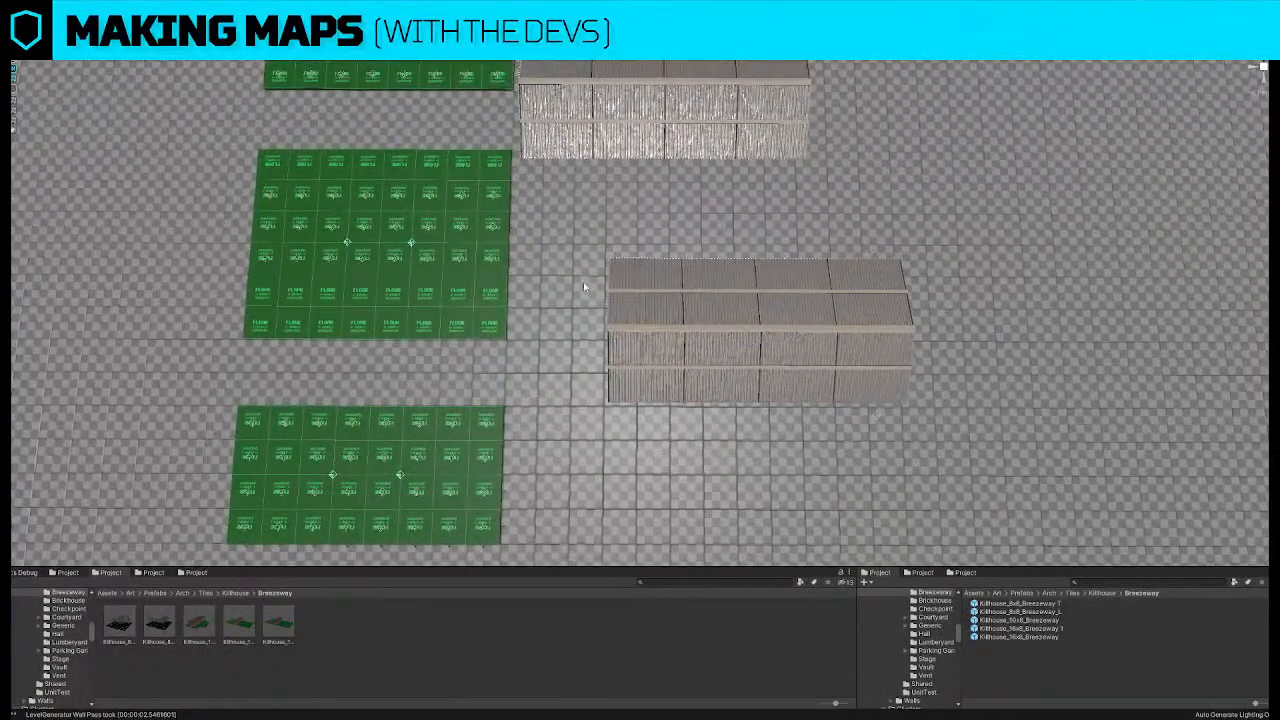
pyautogui.moveTo(578, 227); pyautogui.dragTo(1025, 470)
pyautogui.moveTo(792, 353); pyautogui.dragTo(820, 281, button='middle')
pyautogui.moveTo(885, 228); pyautogui.dragTo(477, 277)
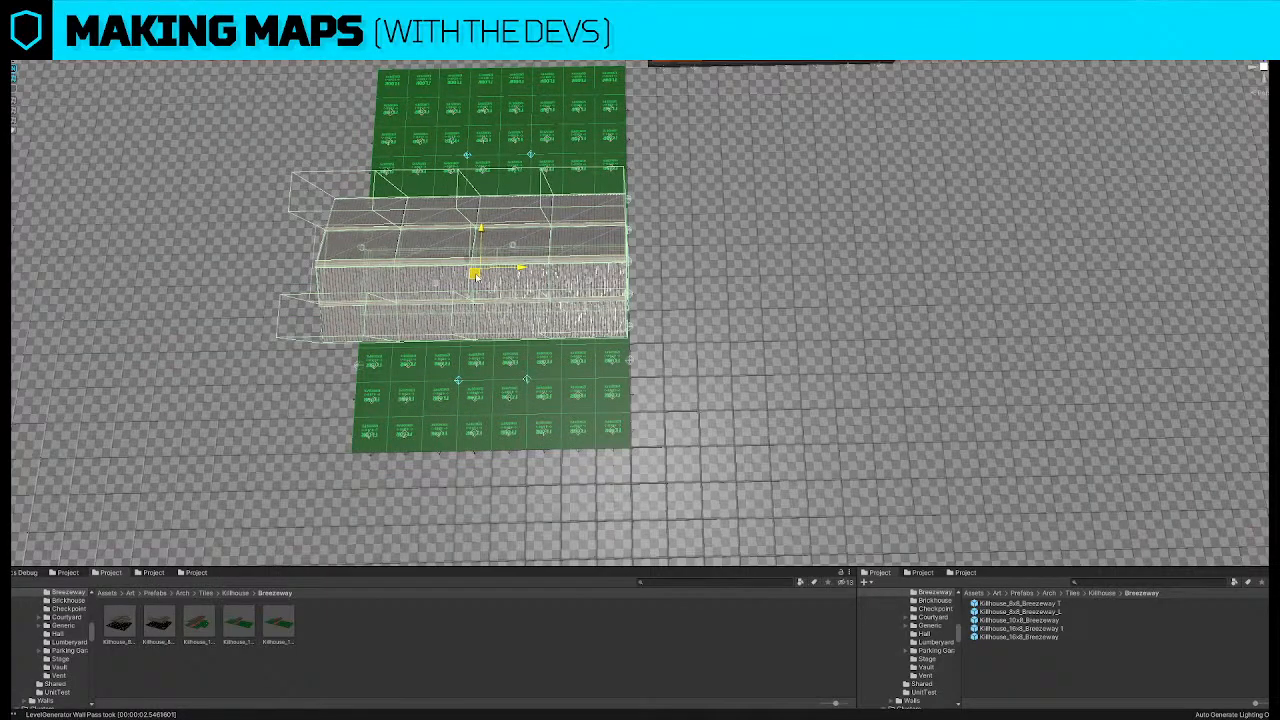
pyautogui.moveTo(477, 277); pyautogui.dragTo(446, 299, button='right')
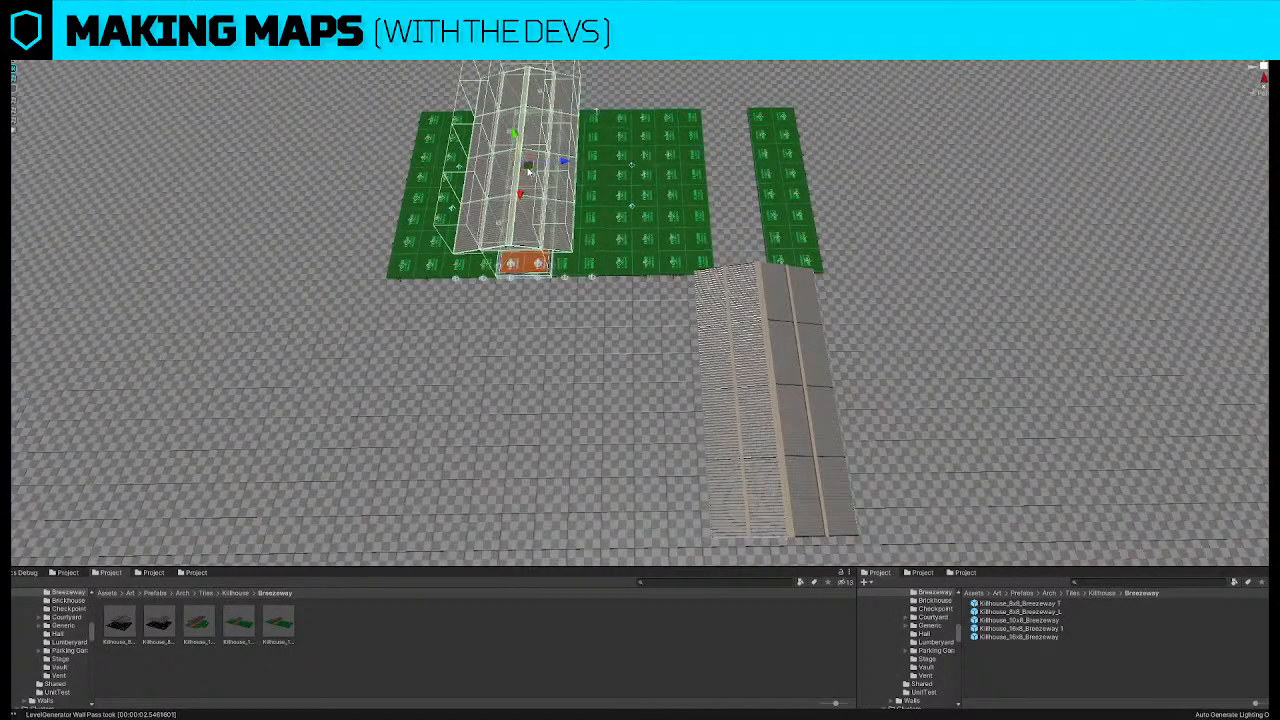
# Duplicate the placed breezeway assembly and move the copy to the open area beyond the two-wide section
pyautogui.hotkey('ctrl', 'd')
pyautogui.moveTo(528, 170); pyautogui.dragTo(1010, 293)
pyautogui.moveTo(706, 280); pyautogui.dragTo(726, 360, button='right')
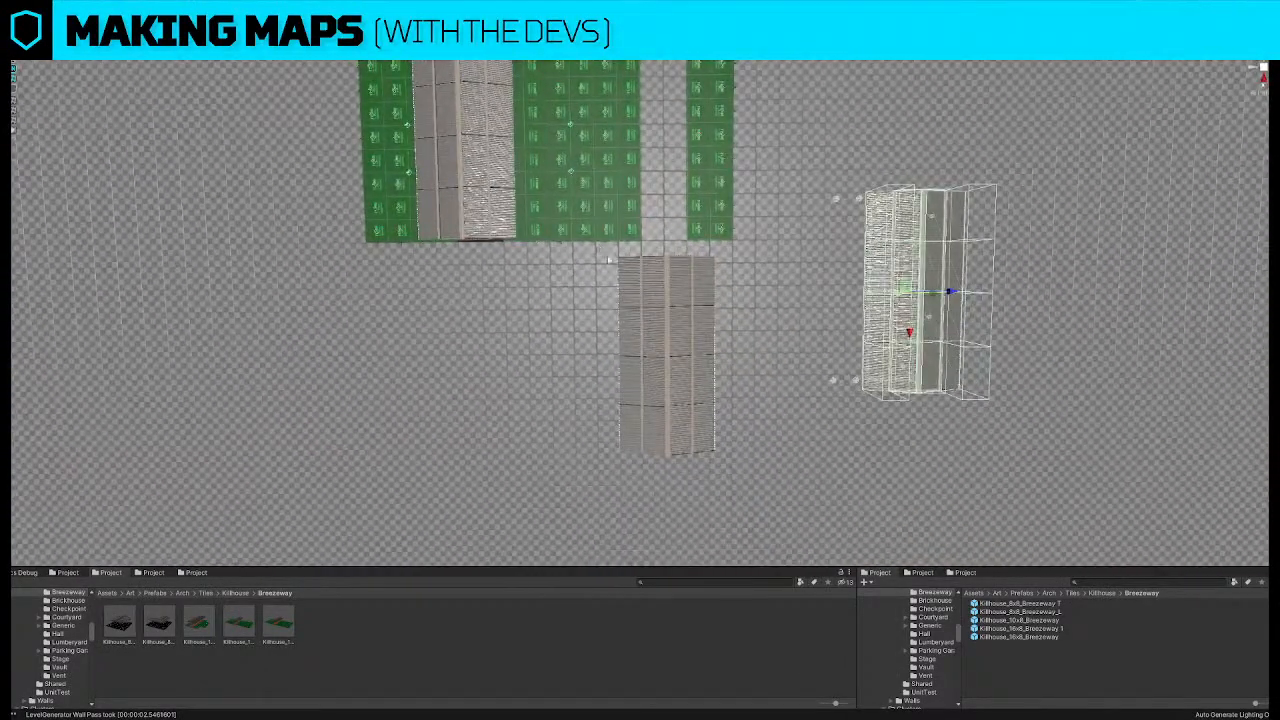
# Delete the older detached breezeway assembly still standing outside the green floors
pyautogui.moveTo(609, 260); pyautogui.dragTo(767, 498)
pyautogui.press('Delete')
pyautogui.moveTo(776, 424); pyautogui.dragTo(677, 280, button='right')
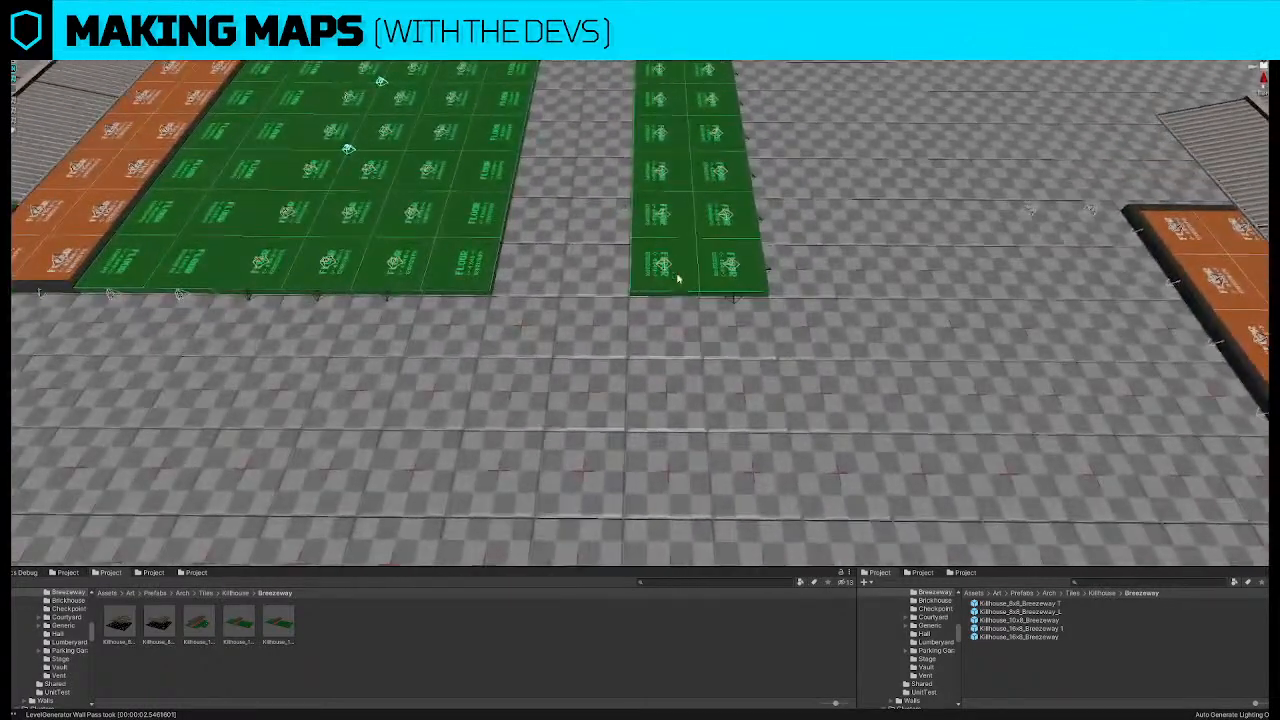
# Select the detached copy of the breezeway assembly and move it into the gap between the two-wide section and the six-wide block
pyautogui.moveTo(447, 295); pyautogui.dragTo(523, 211, button='right')
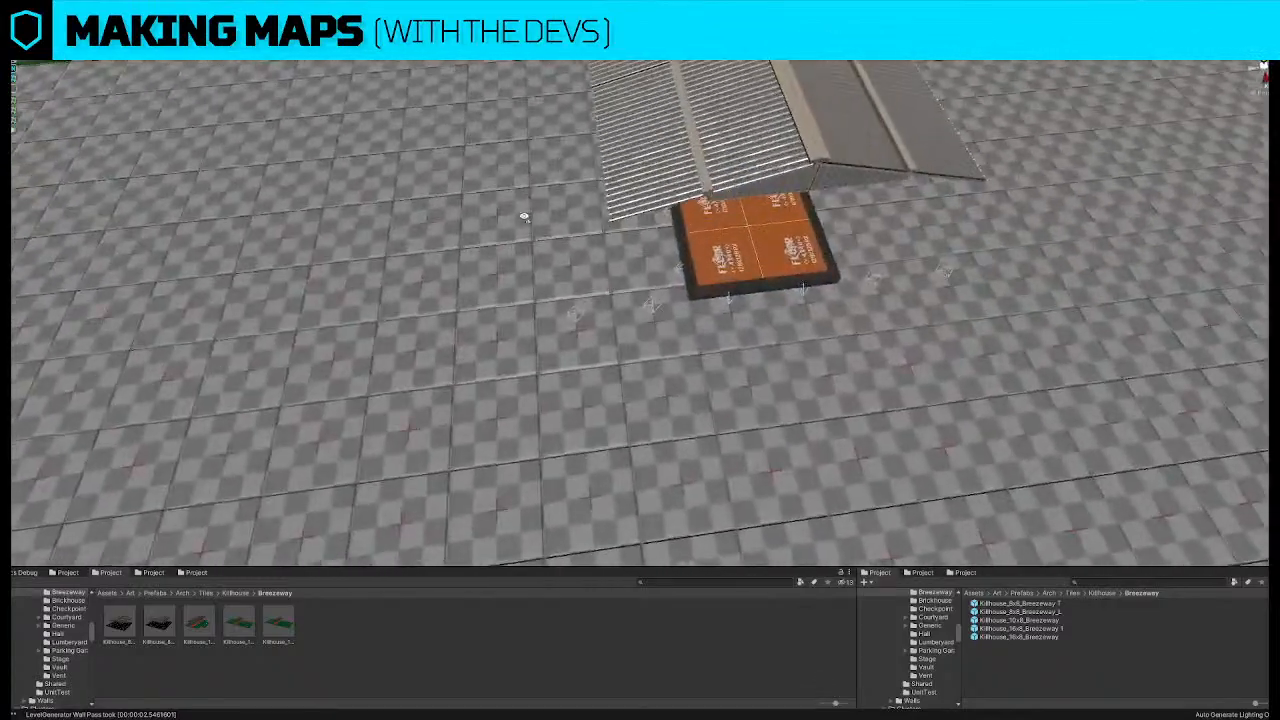
pyautogui.moveTo(740, 277); pyautogui.dragTo(1101, 153, button='right')
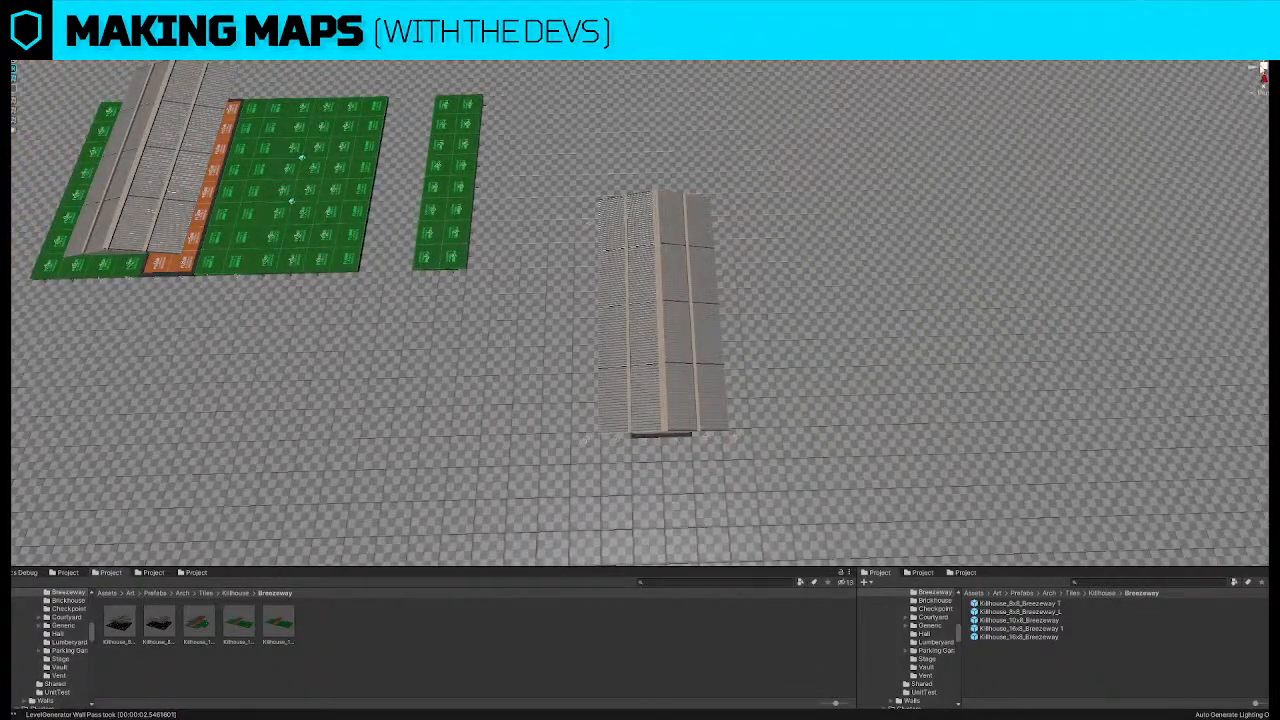
pyautogui.click(1264, 77)
pyautogui.click(1264, 69)
pyautogui.scroll(8, 405, 205)
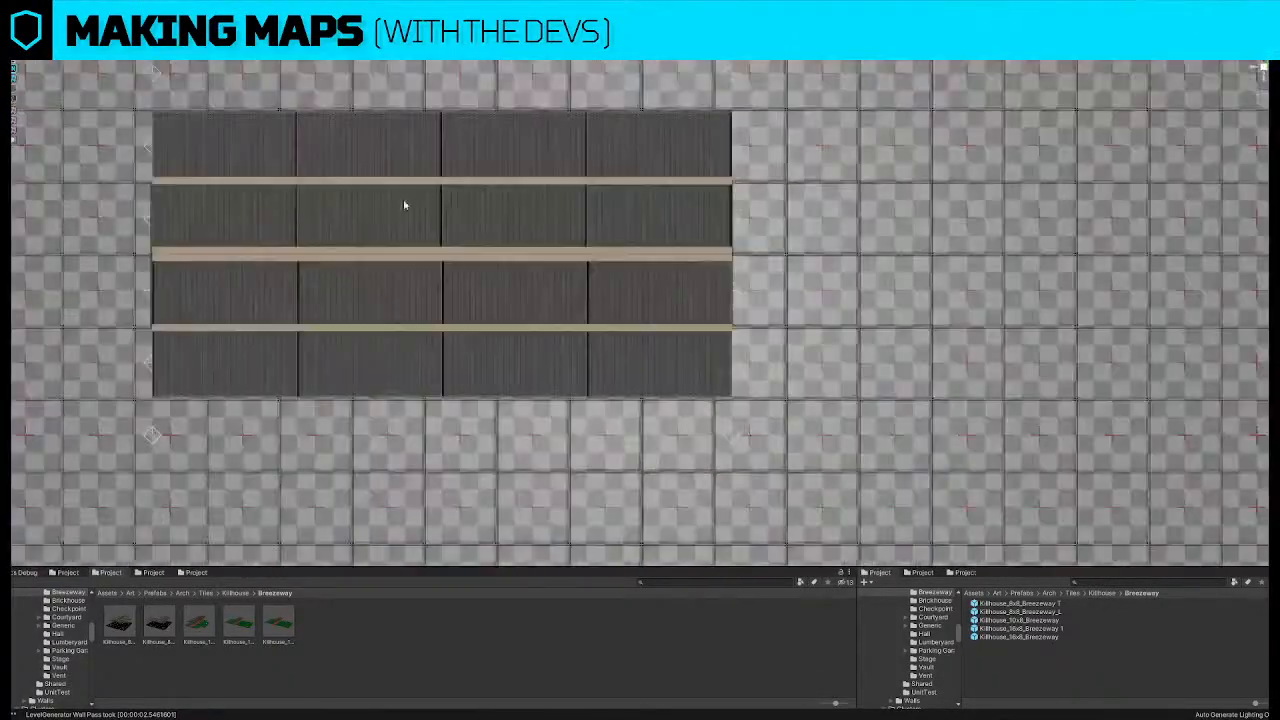
pyautogui.scroll(-8, 405, 205)
pyautogui.moveTo(289, 177); pyautogui.dragTo(753, 385)
pyautogui.scroll(-6, 689, 197)
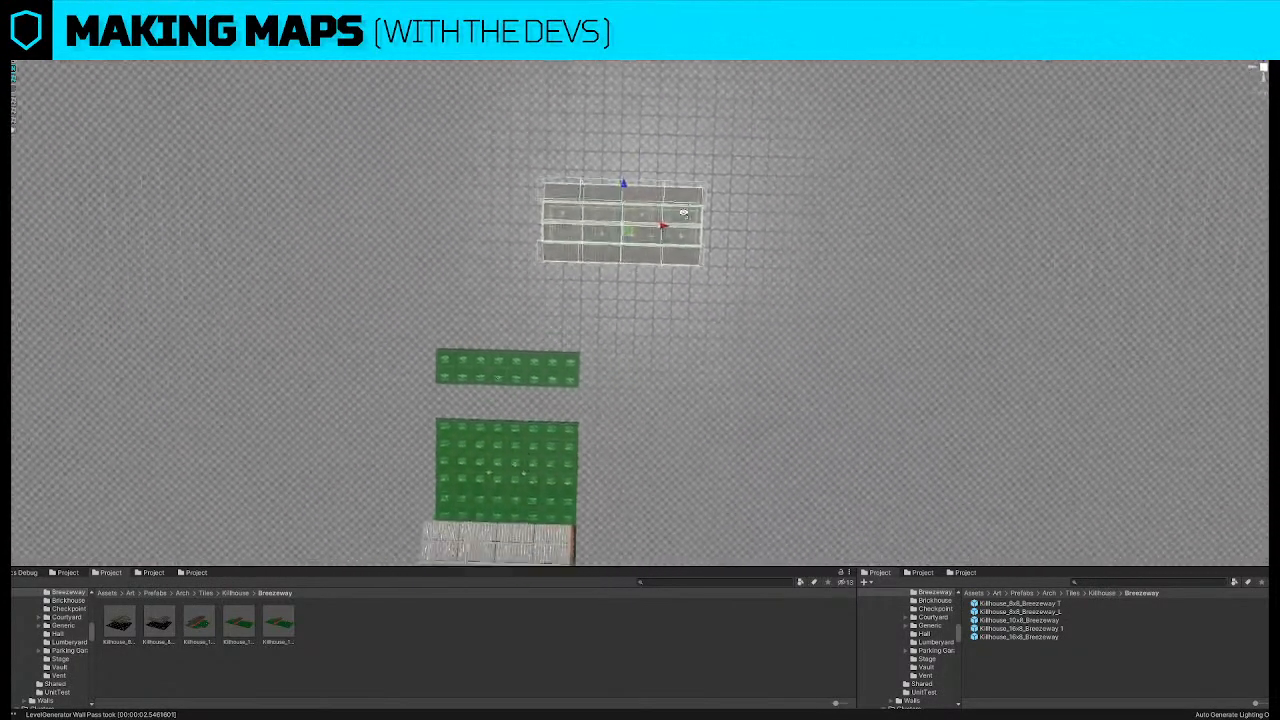
pyautogui.press('f')
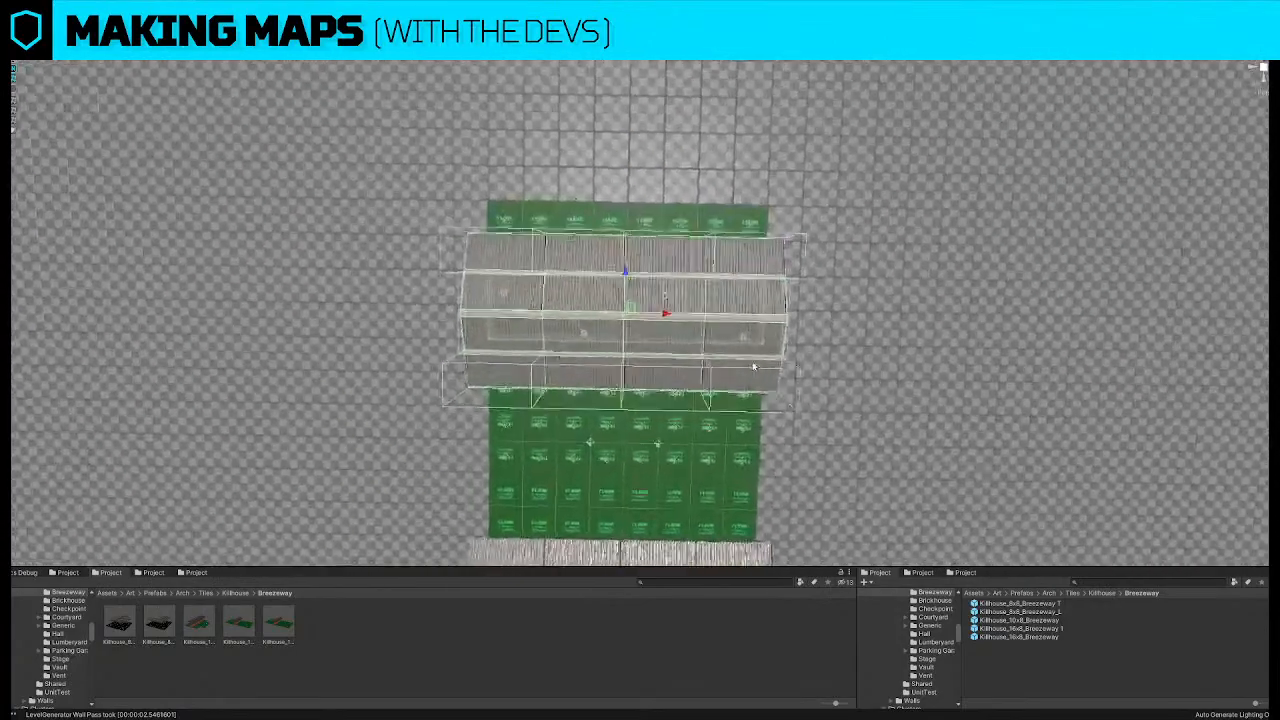
pyautogui.moveTo(505, 403); pyautogui.dragTo(889, 182, button='right')
pyautogui.moveTo(692, 233); pyautogui.dragTo(622, 230, button='right')
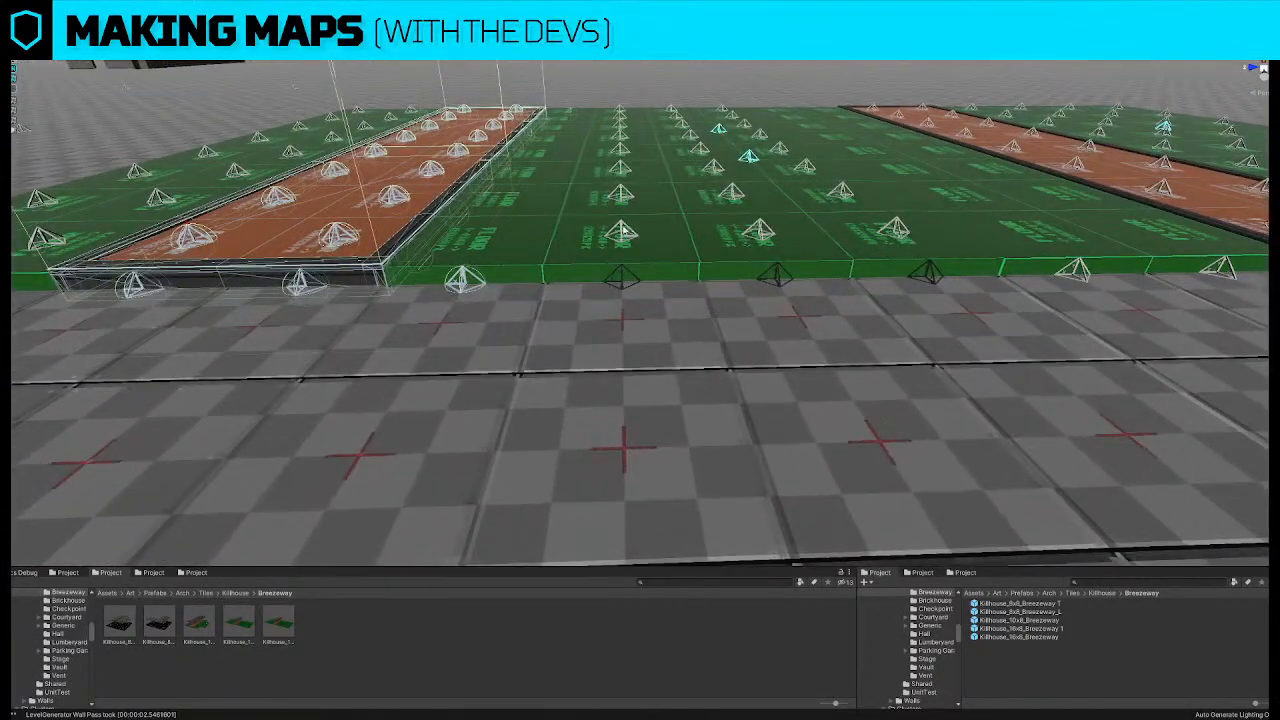
# Duplicate the column of floor markers nearest the two-wide section in the six-wide block and move the copy three columns toward the other breezeway
pyautogui.click(1262, 74)
pyautogui.press('f')
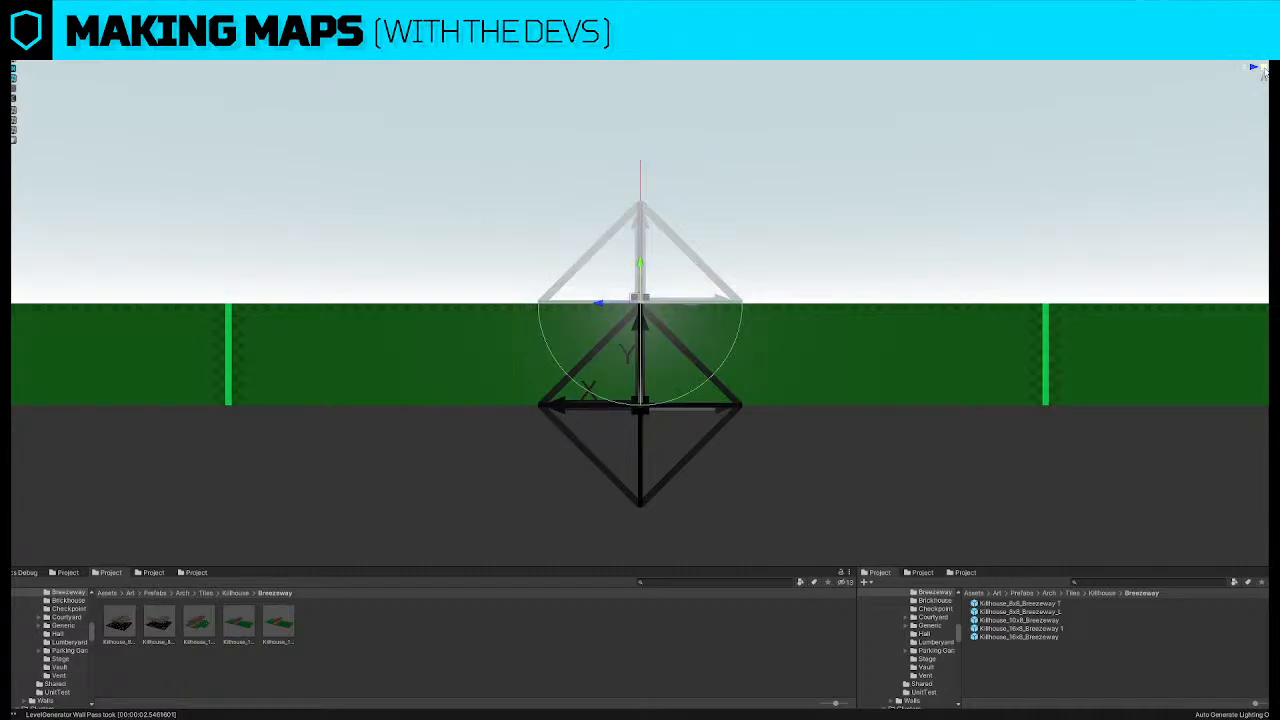
pyautogui.click(1265, 70)
pyautogui.keyDown('alt'); pyautogui.moveTo(715, 212); pyautogui.dragTo(743, 346); pyautogui.keyUp('alt')
pyautogui.scroll(-10, 743, 346)
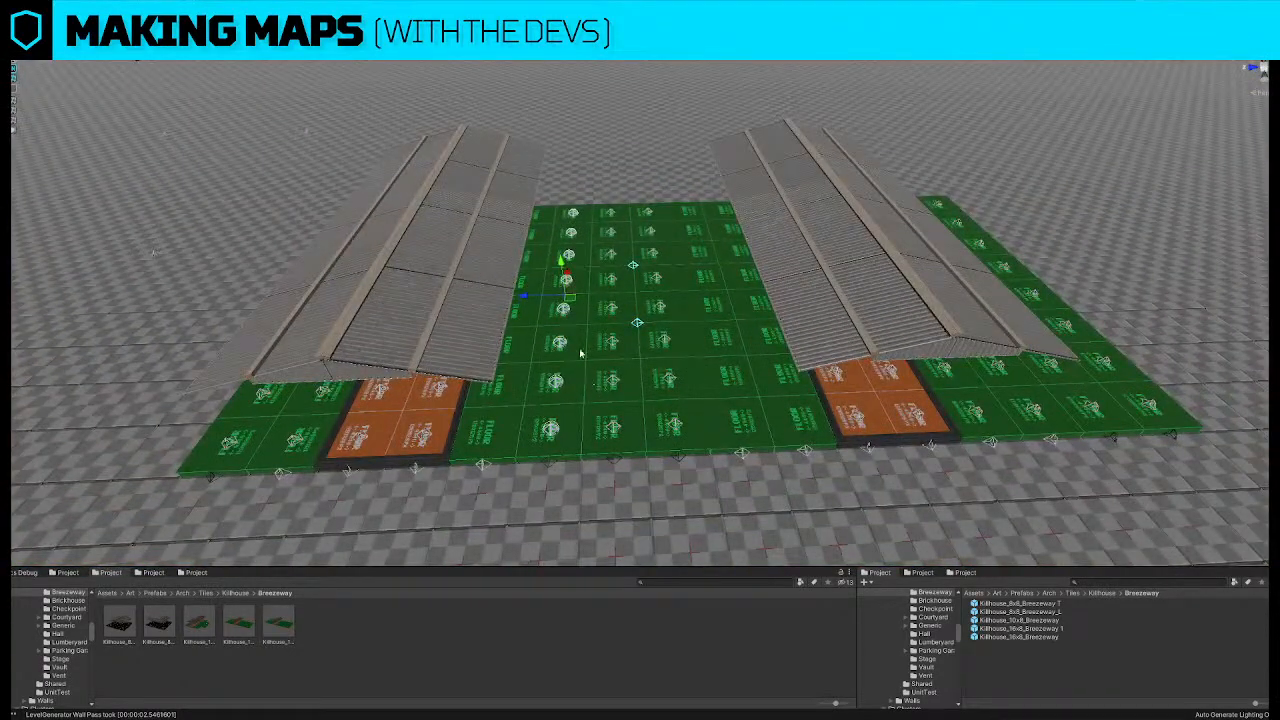
pyautogui.moveTo(527, 297); pyautogui.dragTo(662, 300)
# Select the raised floor markers on the two-wide section from a side view and delete them, keeping its edge markers
pyautogui.moveTo(662, 302); pyautogui.dragTo(570, 268, button='right')
pyautogui.press('w')
pyautogui.click(573, 268)
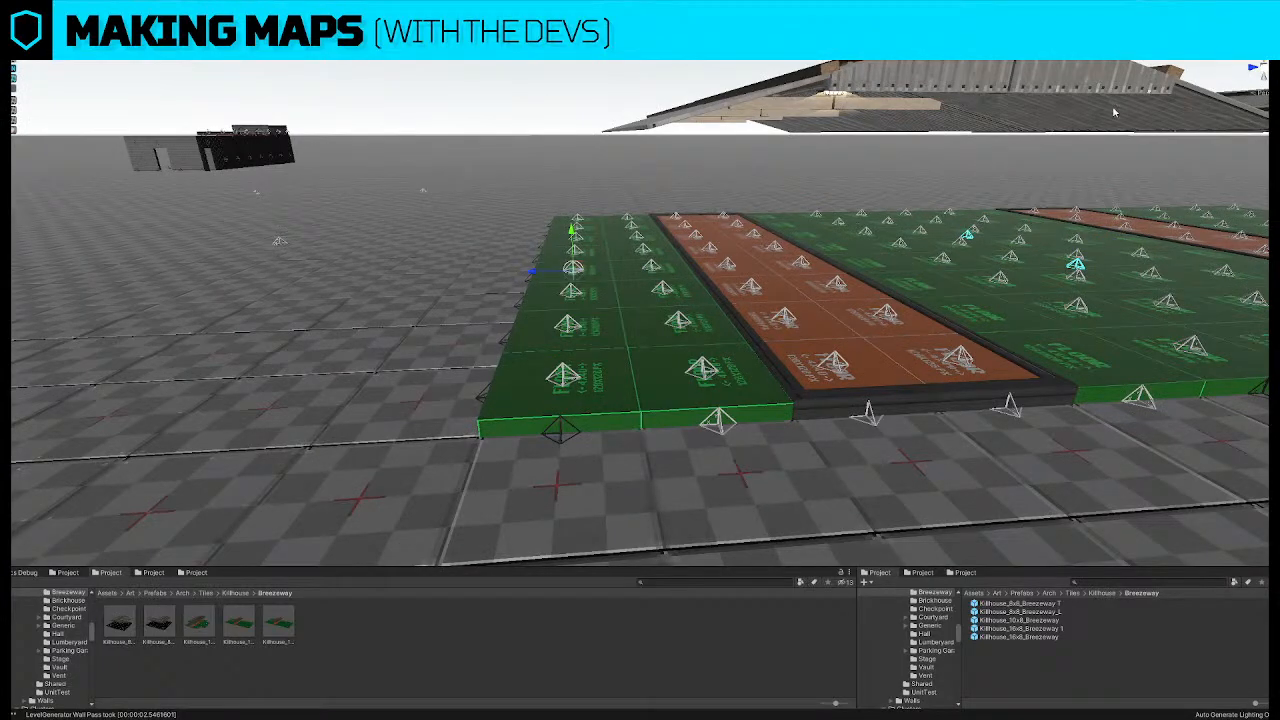
pyautogui.click(1264, 70)
pyautogui.click(1263, 70)
pyautogui.press('f')
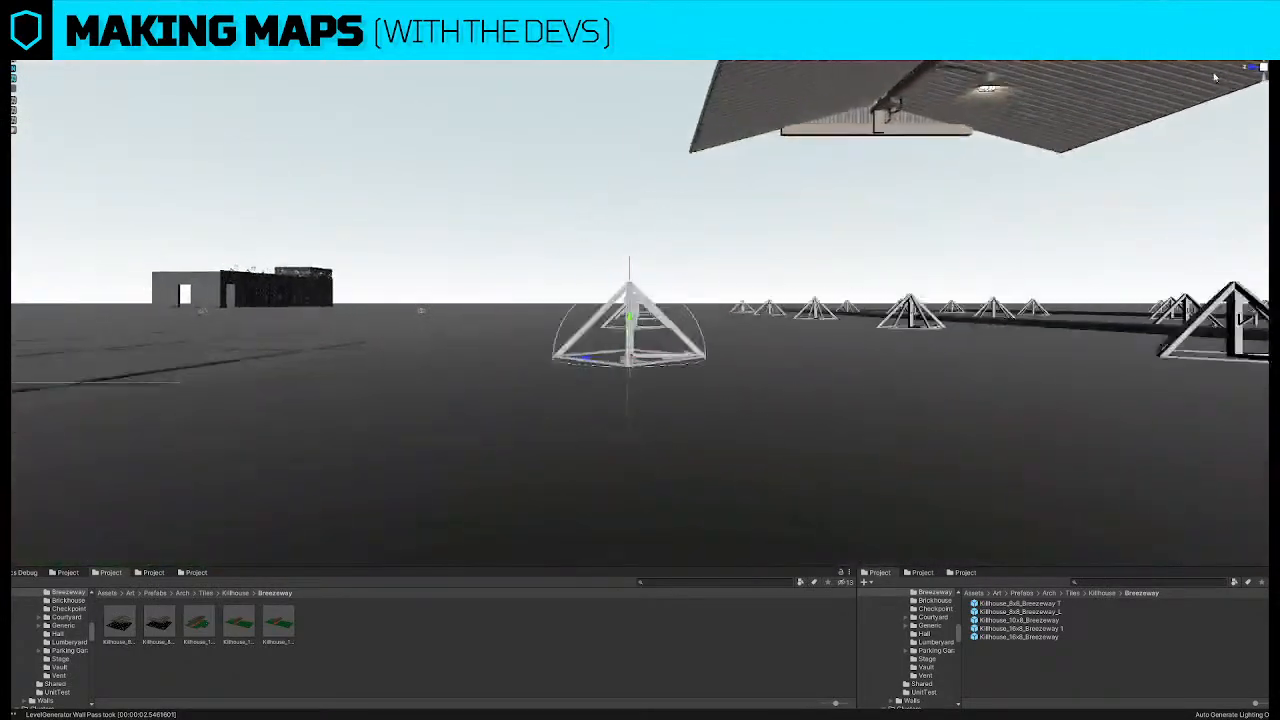
pyautogui.scroll(-10, 789, 271)
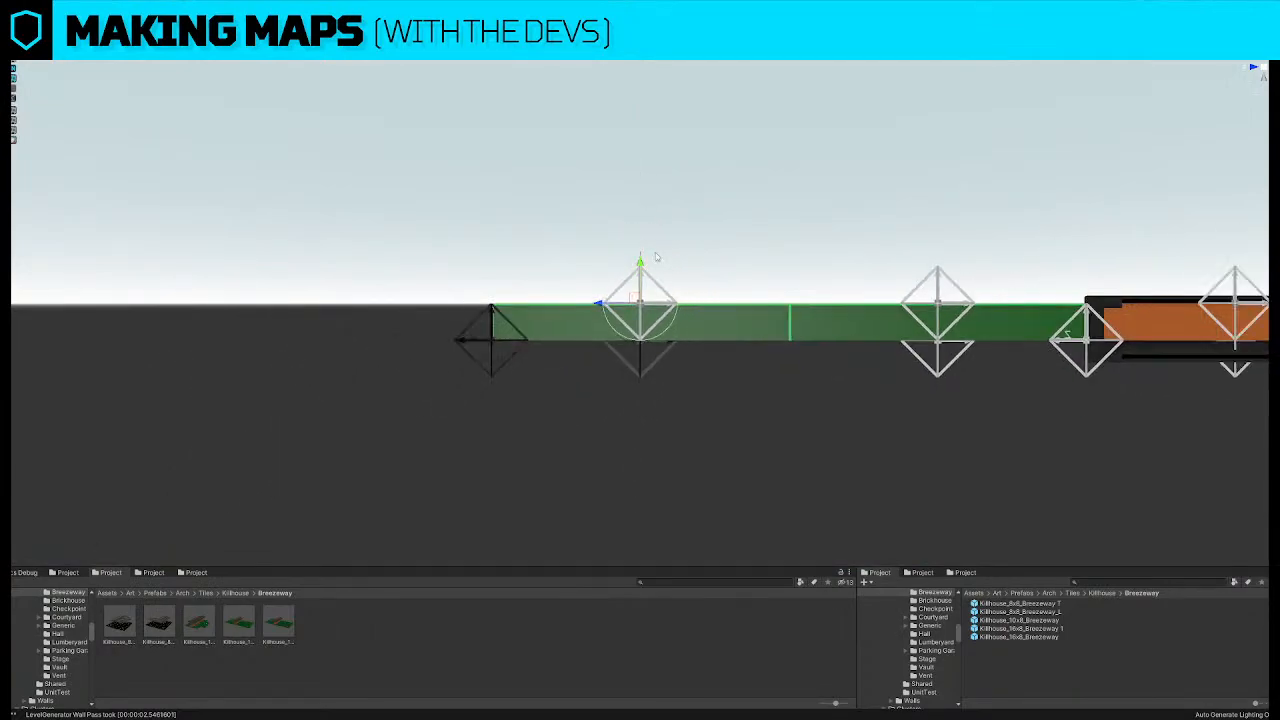
pyautogui.click(984, 345)
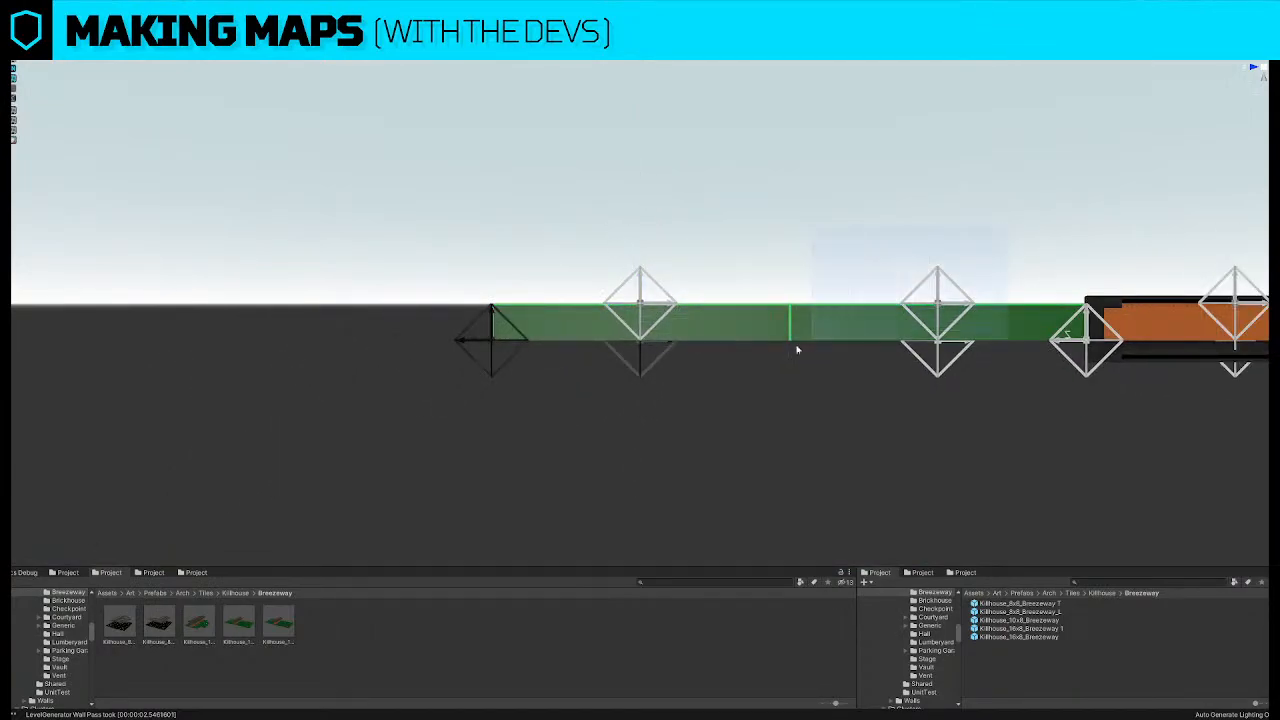
pyautogui.moveTo(591, 350); pyautogui.dragTo(582, 343)
pyautogui.press('Delete')
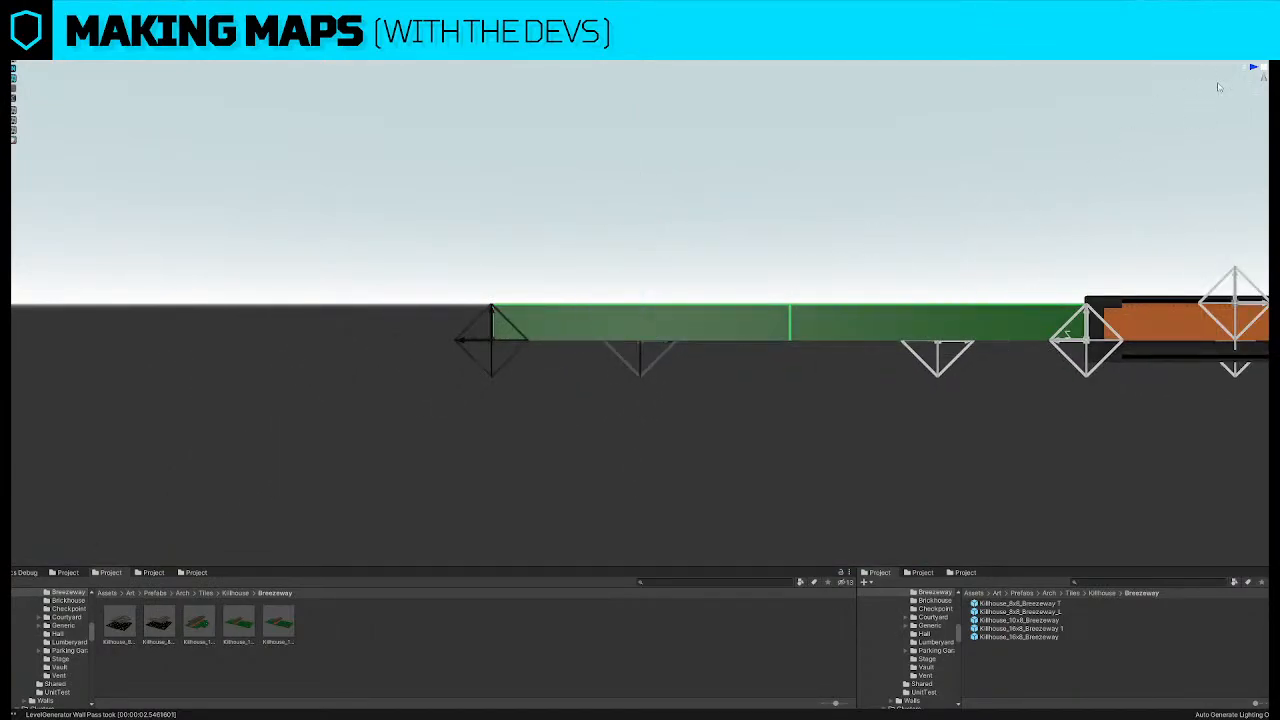
# Select and delete the four floor markers left on the nearest panels of the two-wide section
pyautogui.click(1265, 69)
pyautogui.moveTo(943, 206); pyautogui.dragTo(509, 323, button='right')
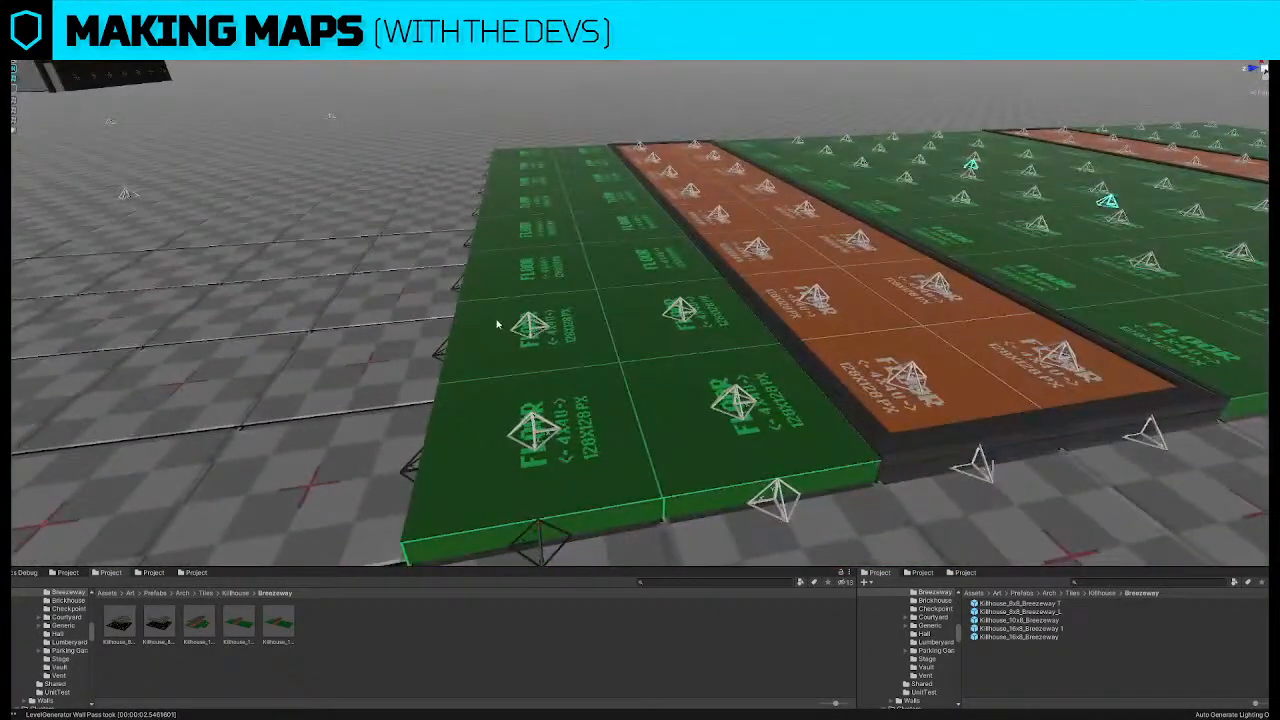
pyautogui.click(535, 425)
pyautogui.click(535, 425)
pyautogui.keyDown('shift'); pyautogui.click(529, 318); pyautogui.keyUp('shift')
pyautogui.keyDown('shift'); pyautogui.click(681, 306); pyautogui.keyUp('shift')
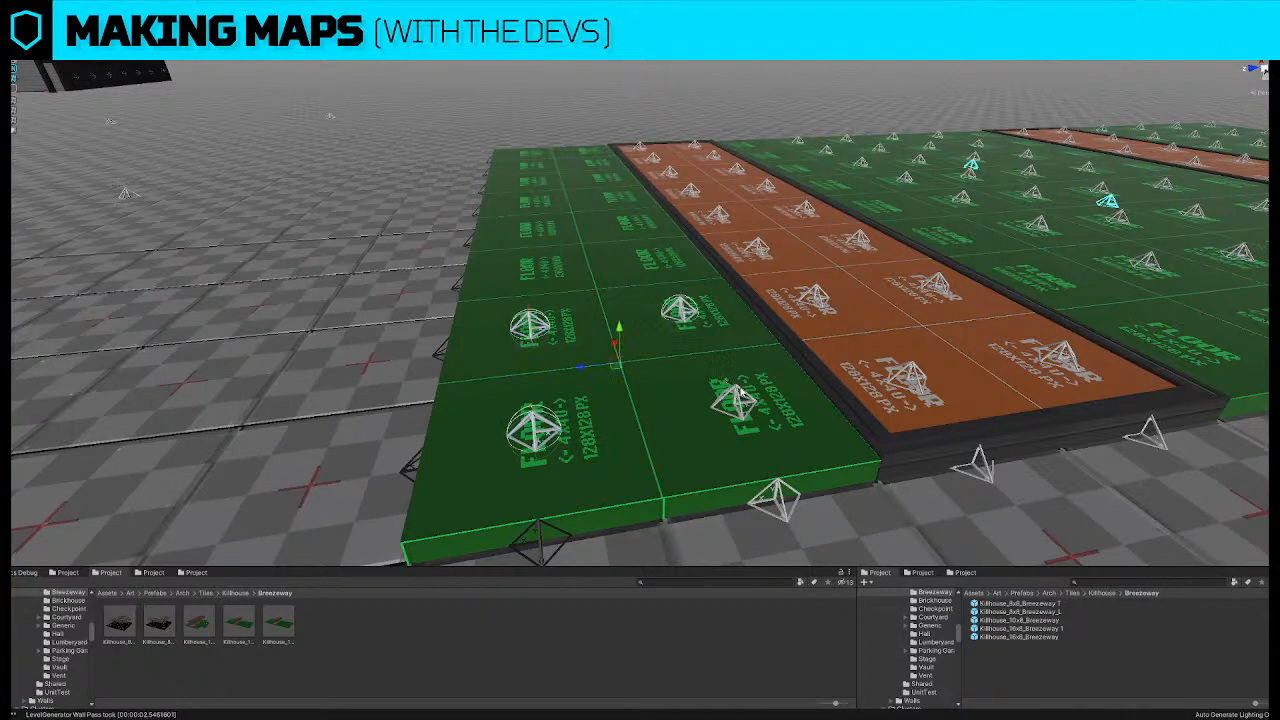
pyautogui.keyDown('shift'); pyautogui.click(739, 391); pyautogui.keyUp('shift')
pyautogui.press('Delete')
# Delete the column of floor markers beside the breezeway in the four-wide section, leaving the edge markers beneath it
pyautogui.moveTo(857, 373); pyautogui.dragTo(721, 335, button='right')
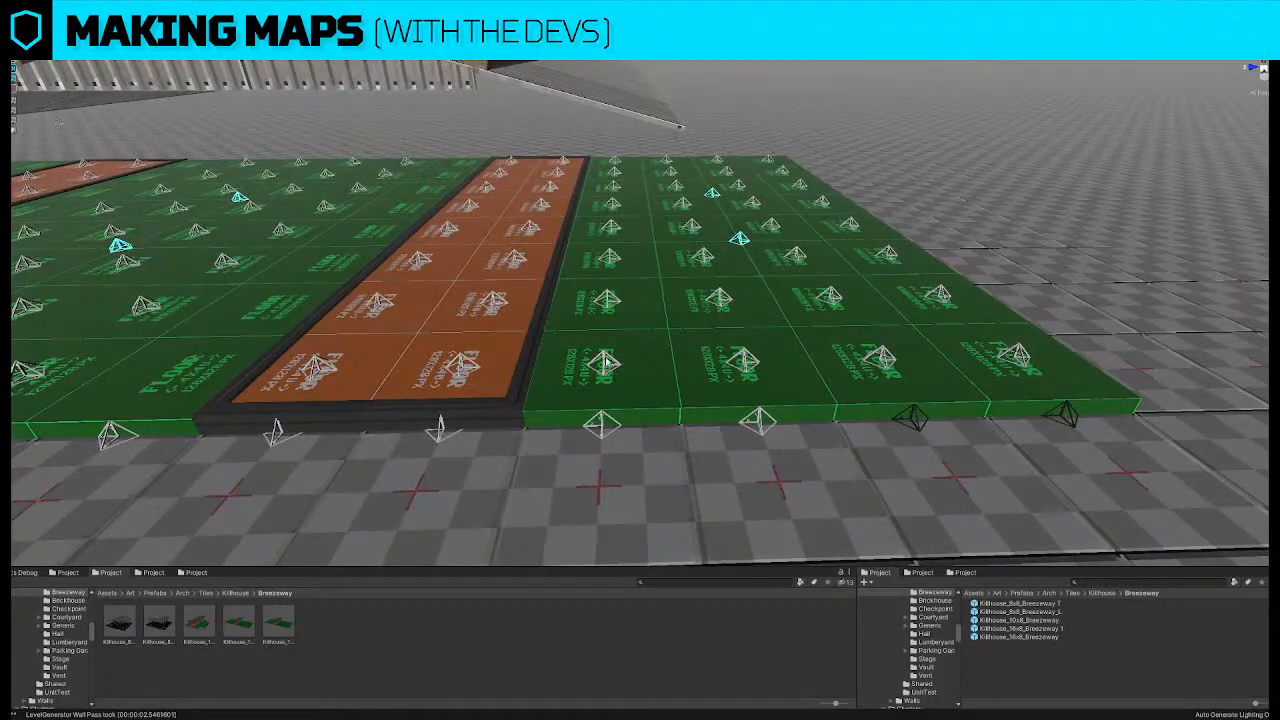
pyautogui.click(778, 288)
pyautogui.click(1253, 68)
pyautogui.click(1253, 68)
pyautogui.click(1253, 68)
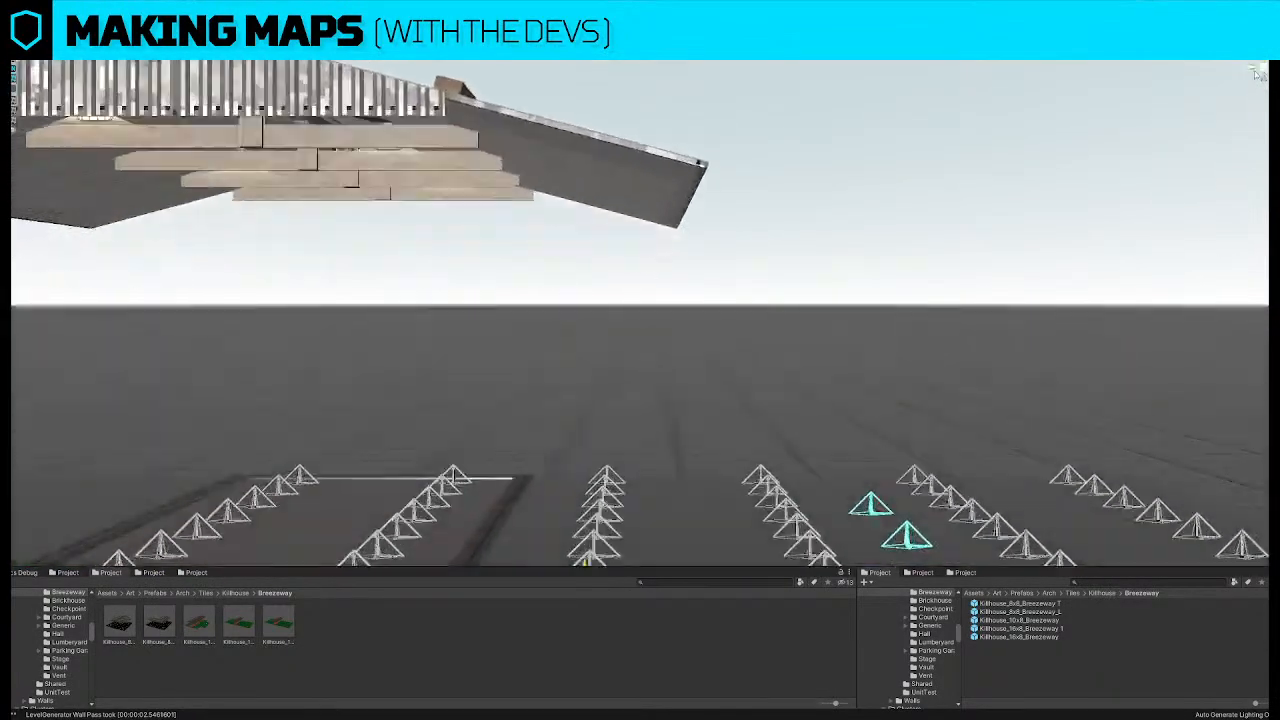
pyautogui.click(1253, 68)
pyautogui.press('f')
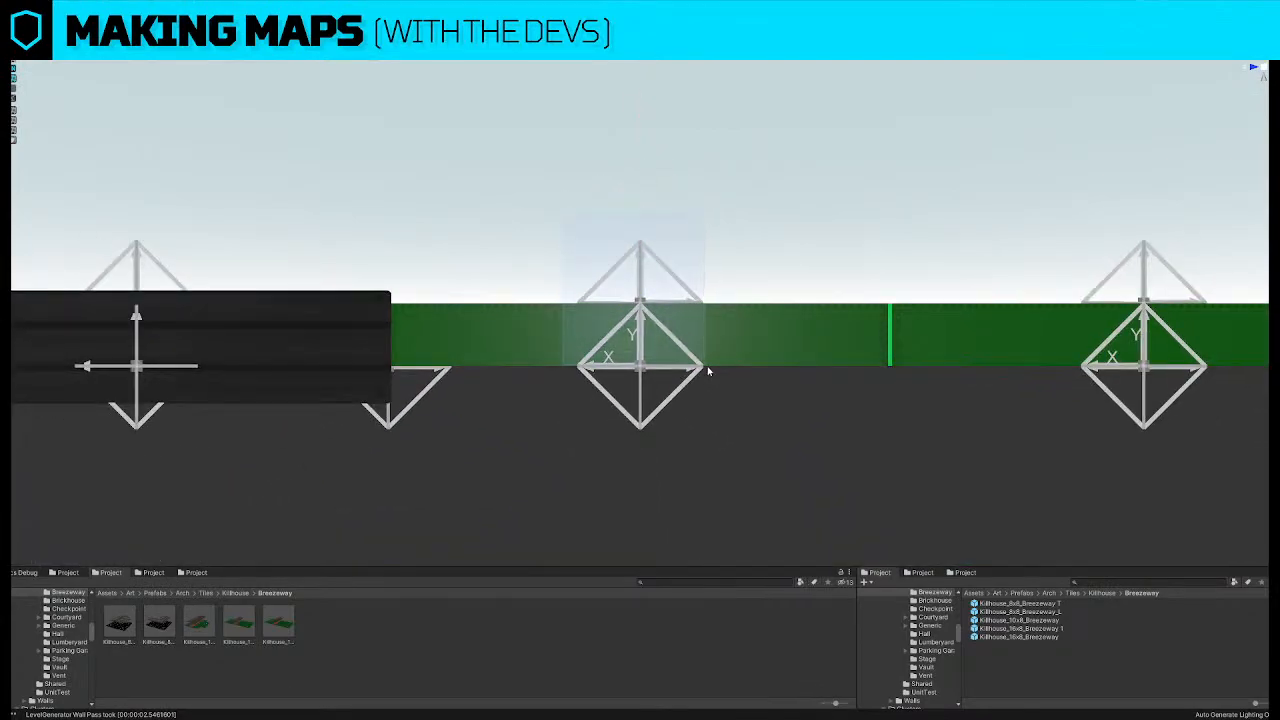
pyautogui.click(914, 263)
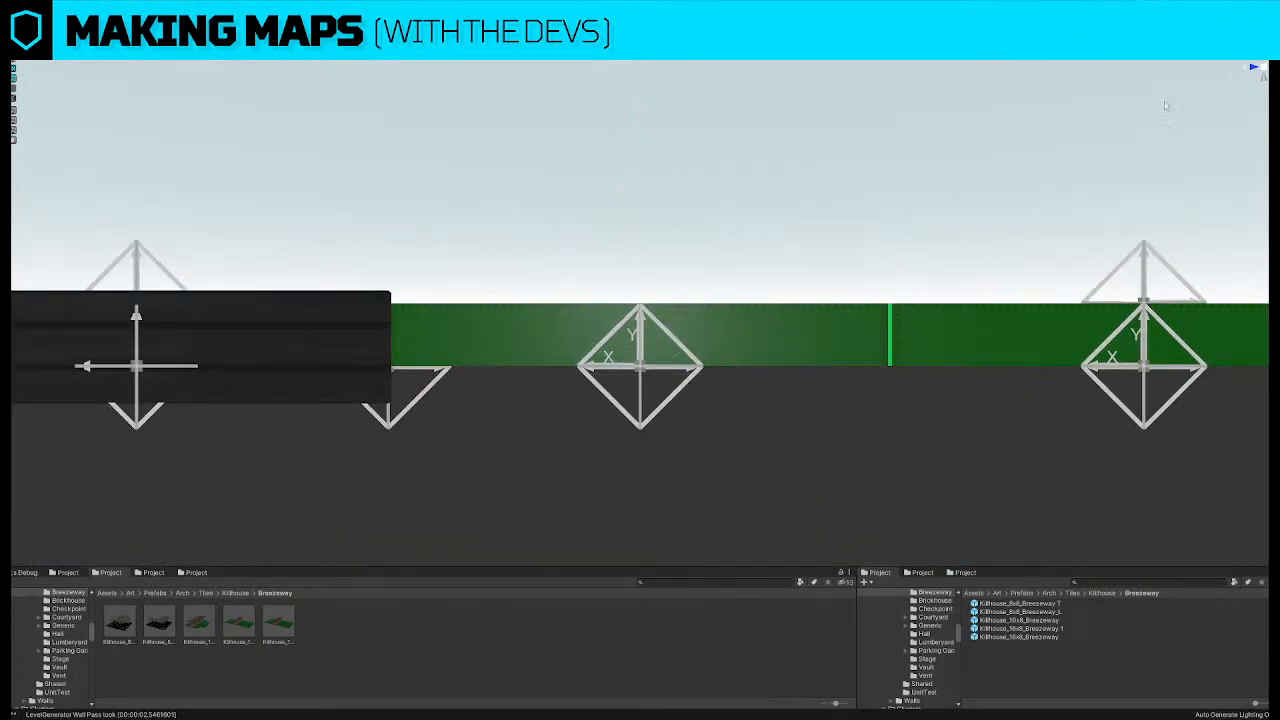
# Inspect the tile from several sides, examining the edge markers, floor sections and both breezeway assemblies
pyautogui.click(1263, 68)
pyautogui.moveTo(714, 223); pyautogui.dragTo(621, 272, button='right')
pyautogui.moveTo(688, 245); pyautogui.dragTo(691, 246, button='right')
pyautogui.press('d')
pyautogui.press('w')
pyautogui.keyDown('alt'); pyautogui.moveTo(691, 246); pyautogui.dragTo(688, 247); pyautogui.keyUp('alt')
pyautogui.press('a')
pyautogui.moveTo(691, 246); pyautogui.dragTo(285, 284, button='right')
pyautogui.press('s')
pyautogui.press('d')
pyautogui.press('w')
pyautogui.click(667, 340)
pyautogui.moveTo(667, 340); pyautogui.dragTo(662, 343, button='right')
pyautogui.press('d')
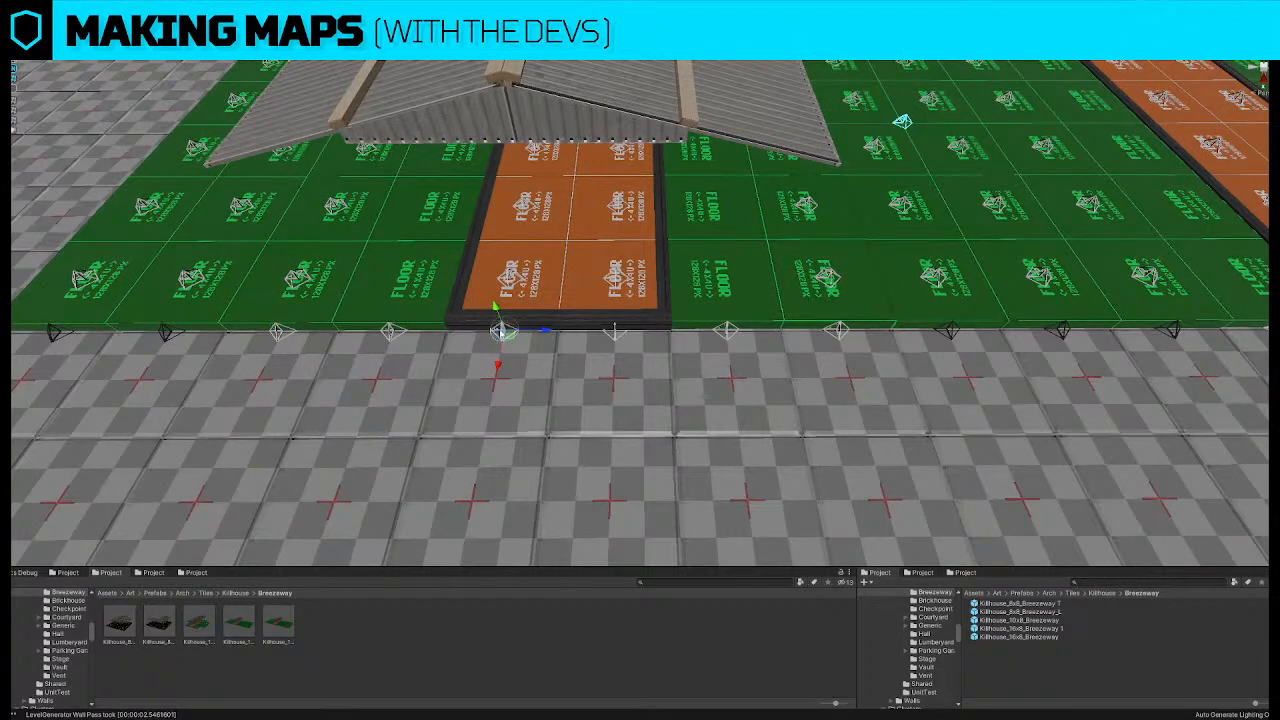
pyautogui.scroll(-5, 900, 140)
pyautogui.keyDown('alt'); pyautogui.moveTo(900, 140); pyautogui.dragTo(1168, 117); pyautogui.keyUp('alt')
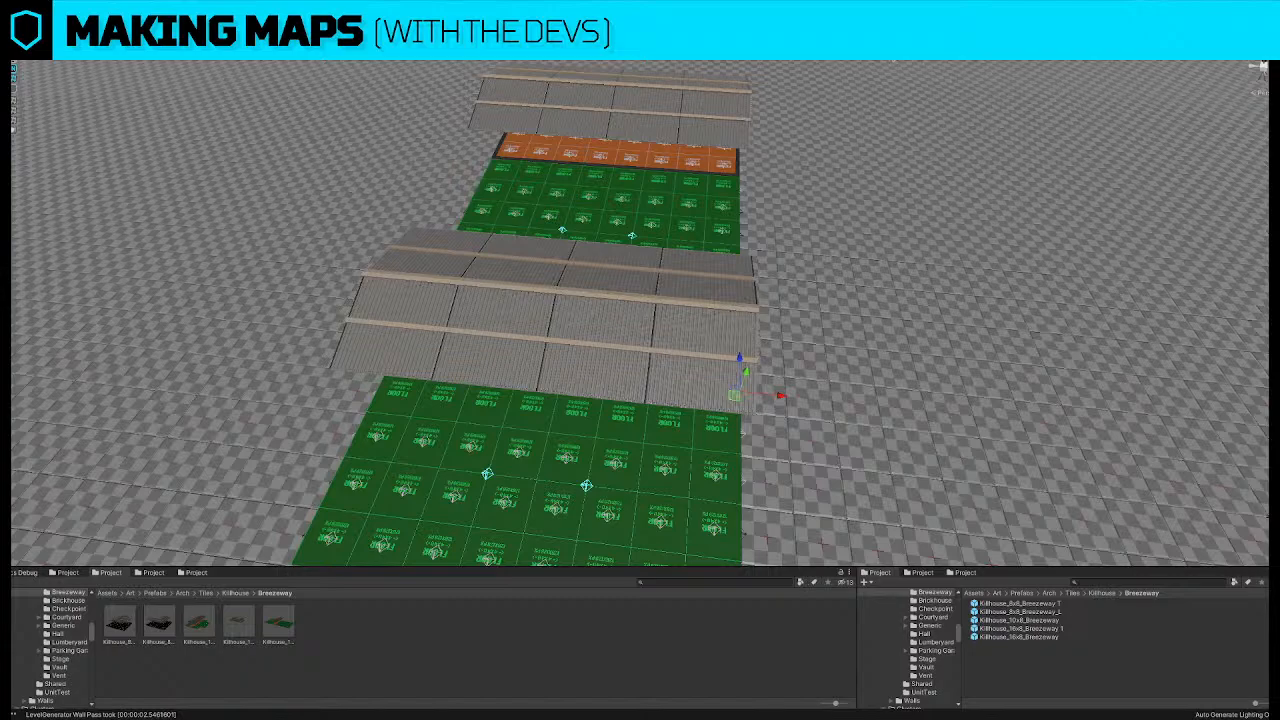
pyautogui.moveTo(566, 215); pyautogui.dragTo(591, 267, button='right')
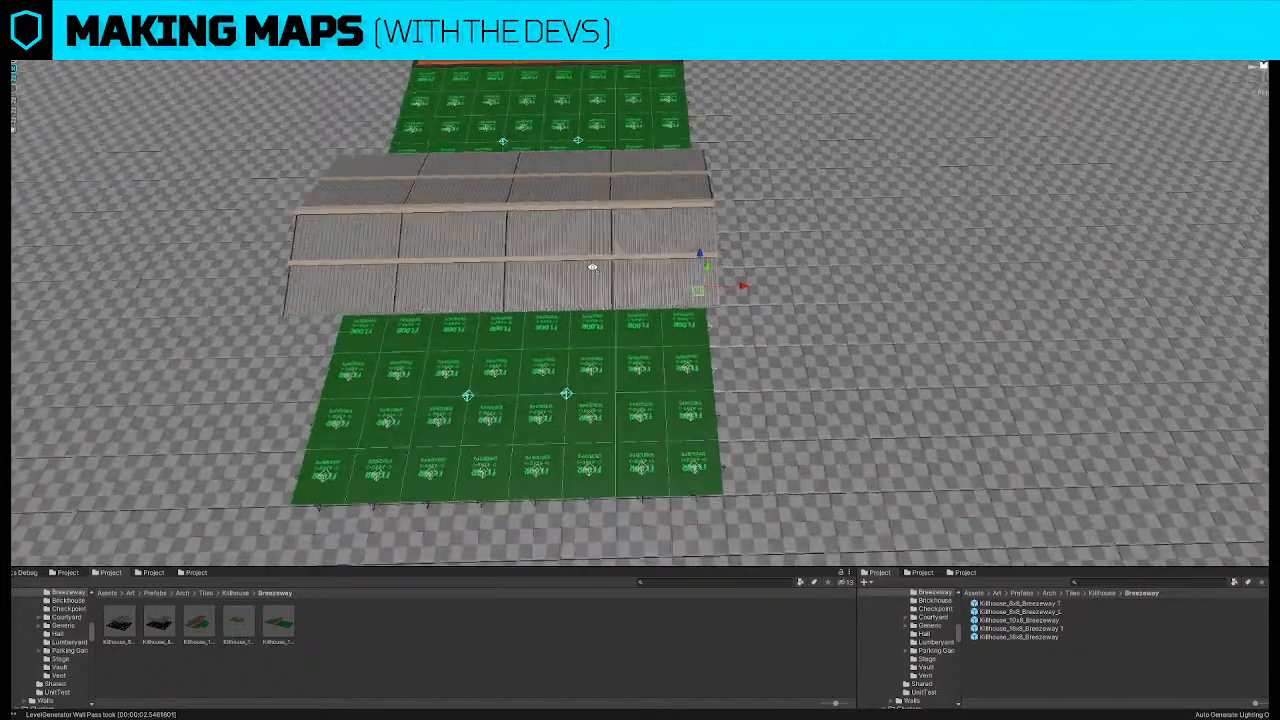
pyautogui.moveTo(634, 411); pyautogui.dragTo(590, 275, button='right')
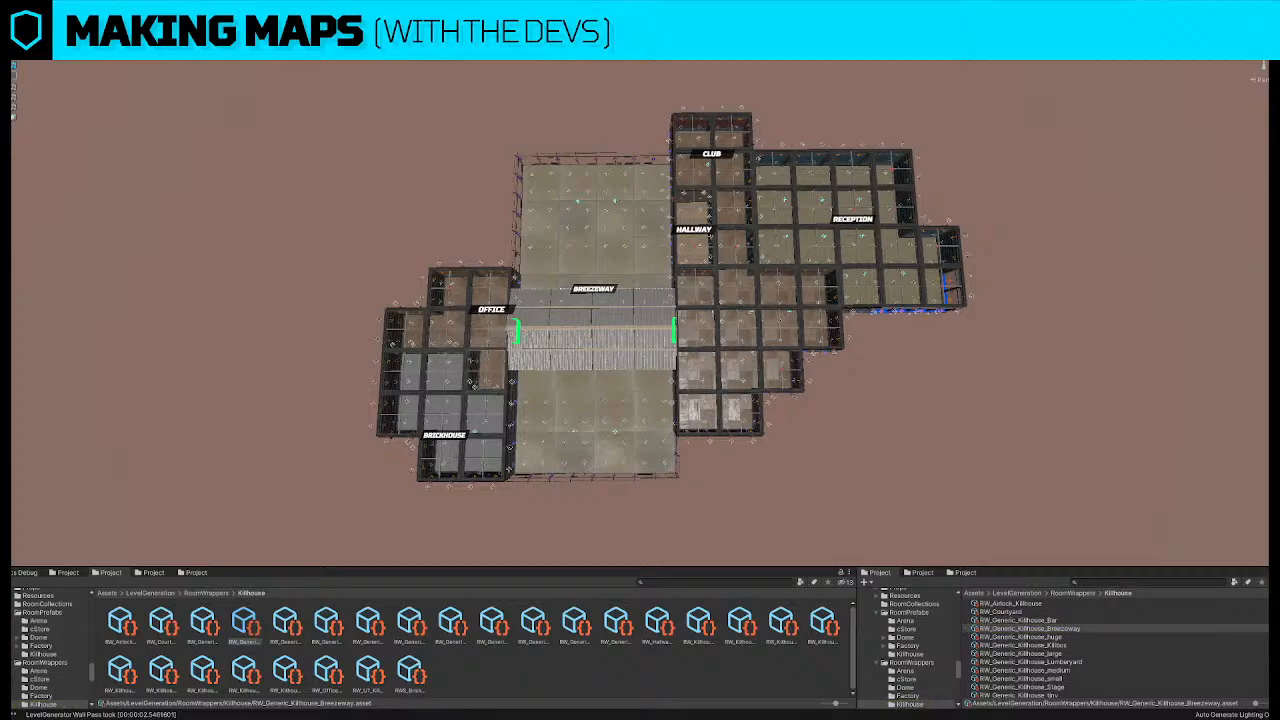
# Add the Killhouse_16x8_Breezeway 1 prefab to the RW_Generic_Killhouse_Breezeway room wrapper and generate test levels that use it
pyautogui.moveTo(241, 628); pyautogui.dragTo(1268, 300)
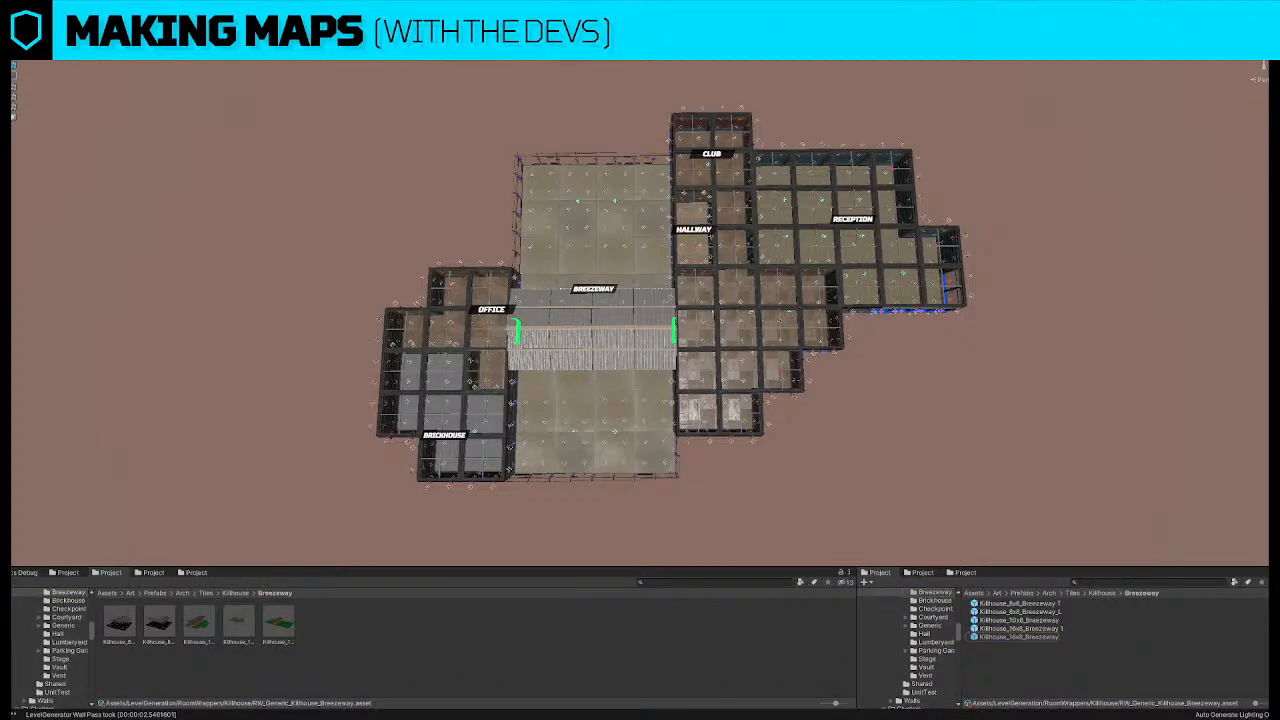
pyautogui.moveTo(178, 288)
pyautogui.mouseDown(button='right')
pyautogui.moveTo(243, 274)
pyautogui.moveTo(180, 268)
pyautogui.mouseUp(button='right')
pyautogui.moveTo(716, 280); pyautogui.dragTo(714, 263, button='right')
pyautogui.scroll(-2, 722, 281)
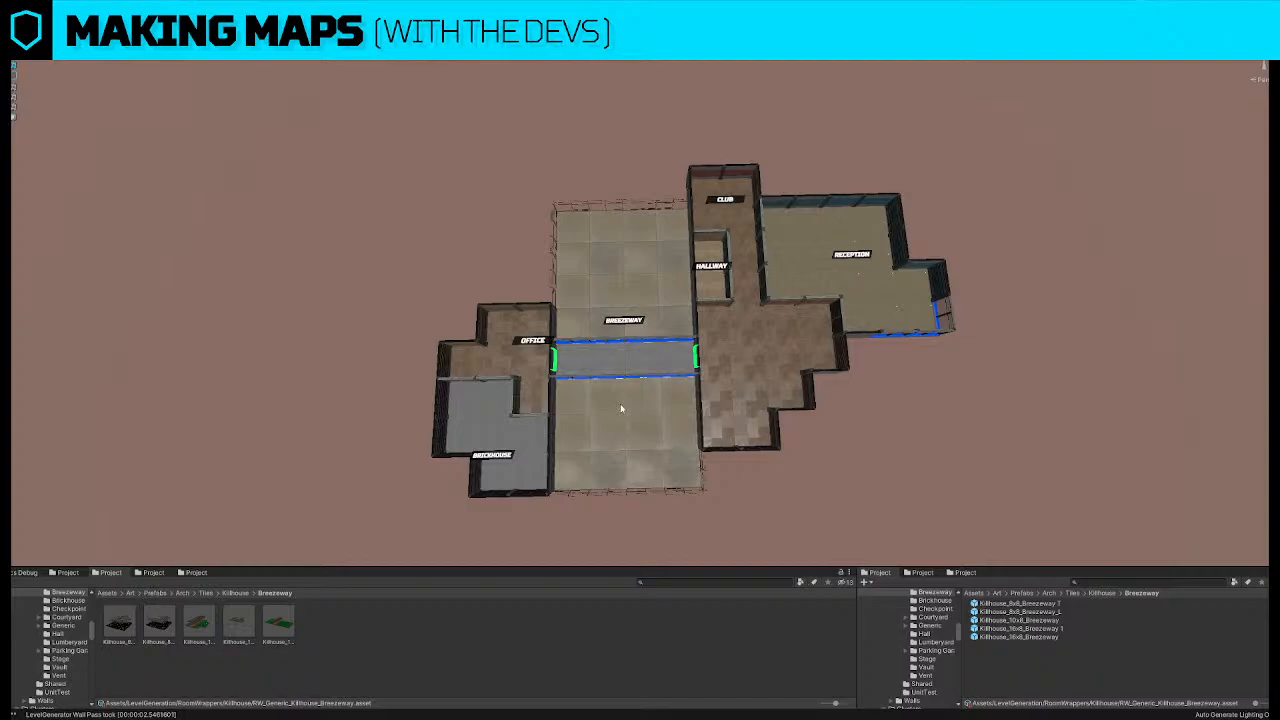
pyautogui.moveTo(755, 363); pyautogui.dragTo(753, 352, button='right')
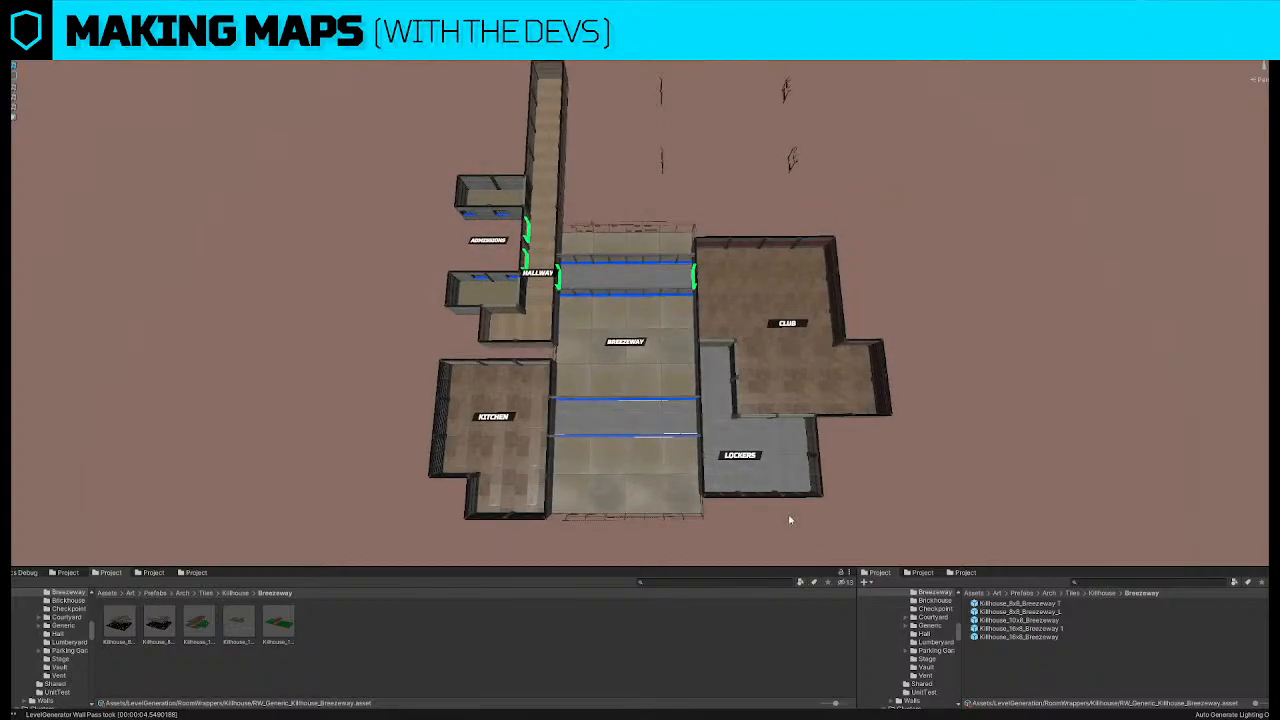
# Open the Killhouse_16x8_Breezeway 1 prefab and delete the stray markers left outside the floor sections
pyautogui.doubleClick(238, 625)
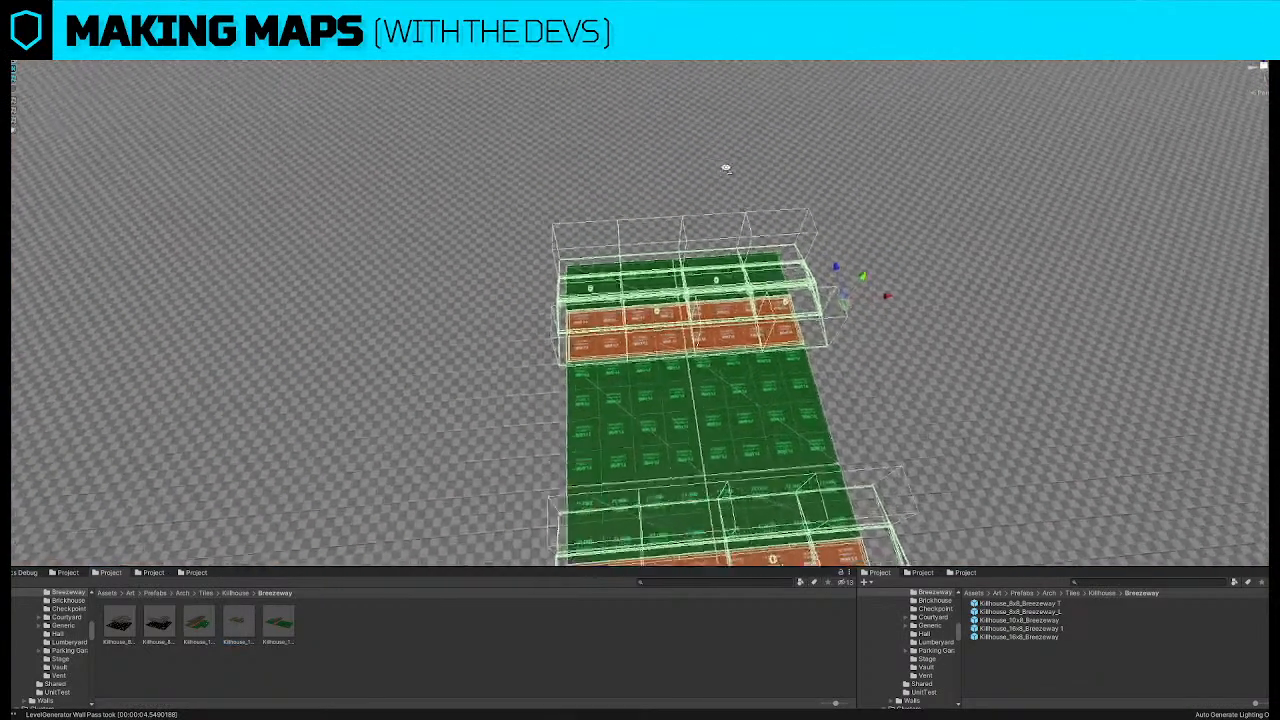
pyautogui.moveTo(726, 168)
pyautogui.mouseDown(button='right')
pyautogui.moveTo(771, 157)
pyautogui.moveTo(746, 129)
pyautogui.moveTo(726, 160)
pyautogui.mouseUp(button='right')
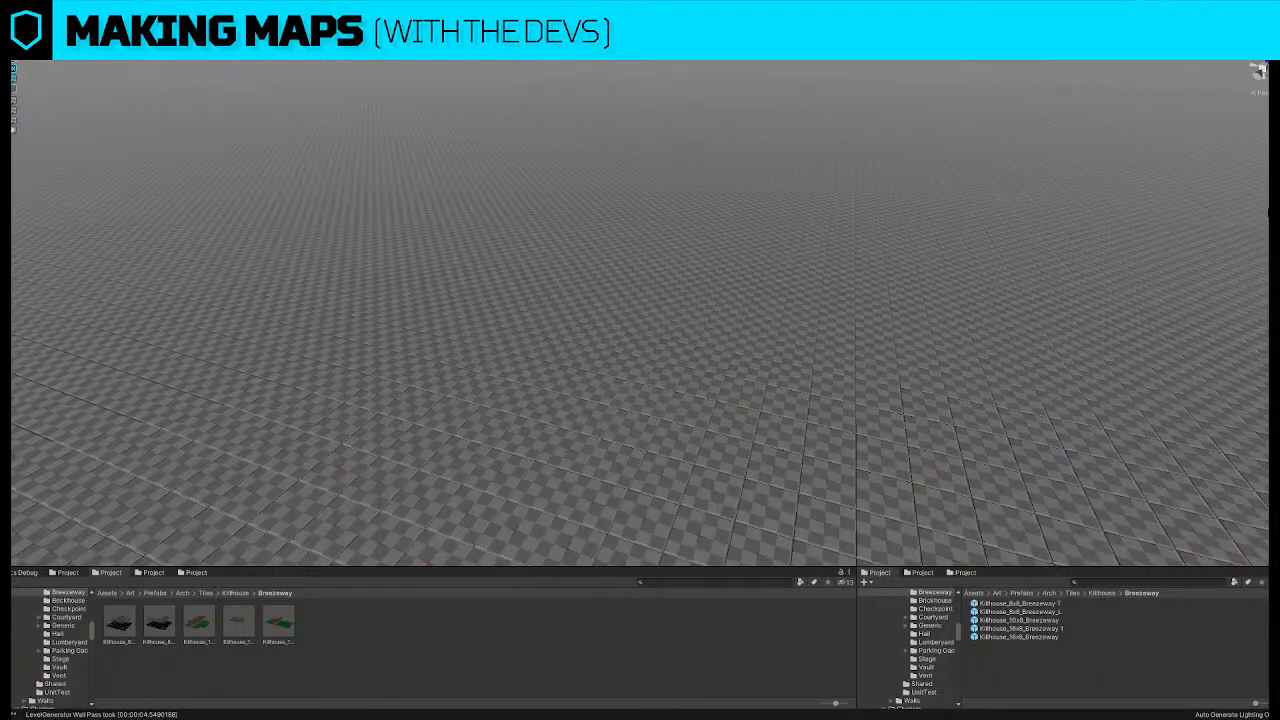
pyautogui.moveTo(771, 340); pyautogui.dragTo(824, 391, button='right')
pyautogui.moveTo(371, 134); pyautogui.dragTo(1008, 470)
pyautogui.press('Delete')
pyautogui.moveTo(997, 393); pyautogui.dragTo(917, 251, button='right')
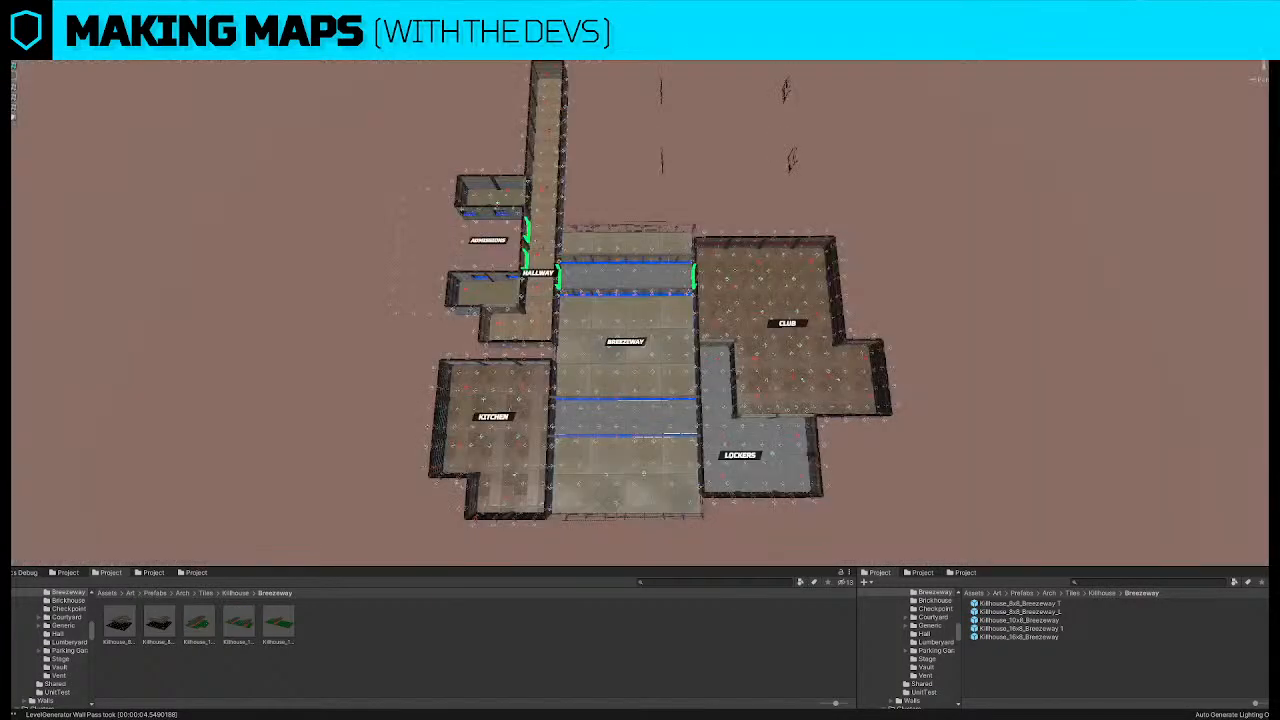
# Try scaling the gable panel at the end of the breezeway roof in the generated level
pyautogui.scroll(5, 555, 285)
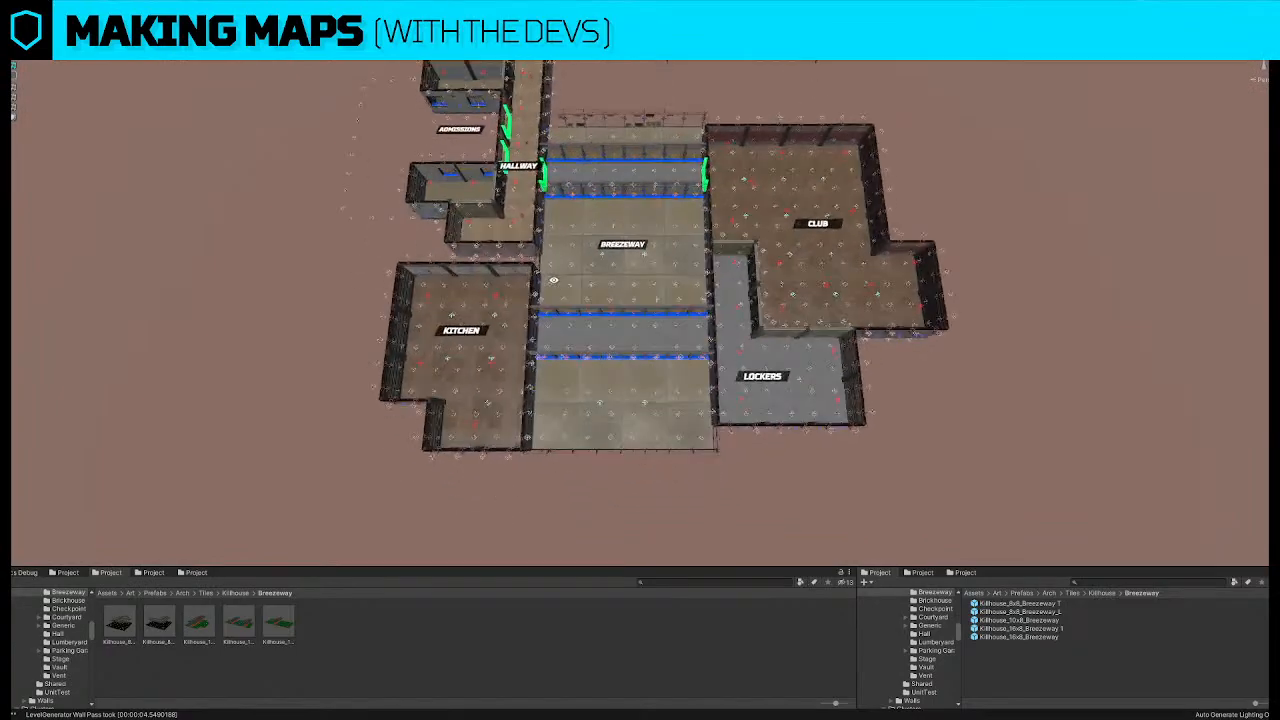
pyautogui.moveTo(555, 285); pyautogui.dragTo(491, 256, button='right')
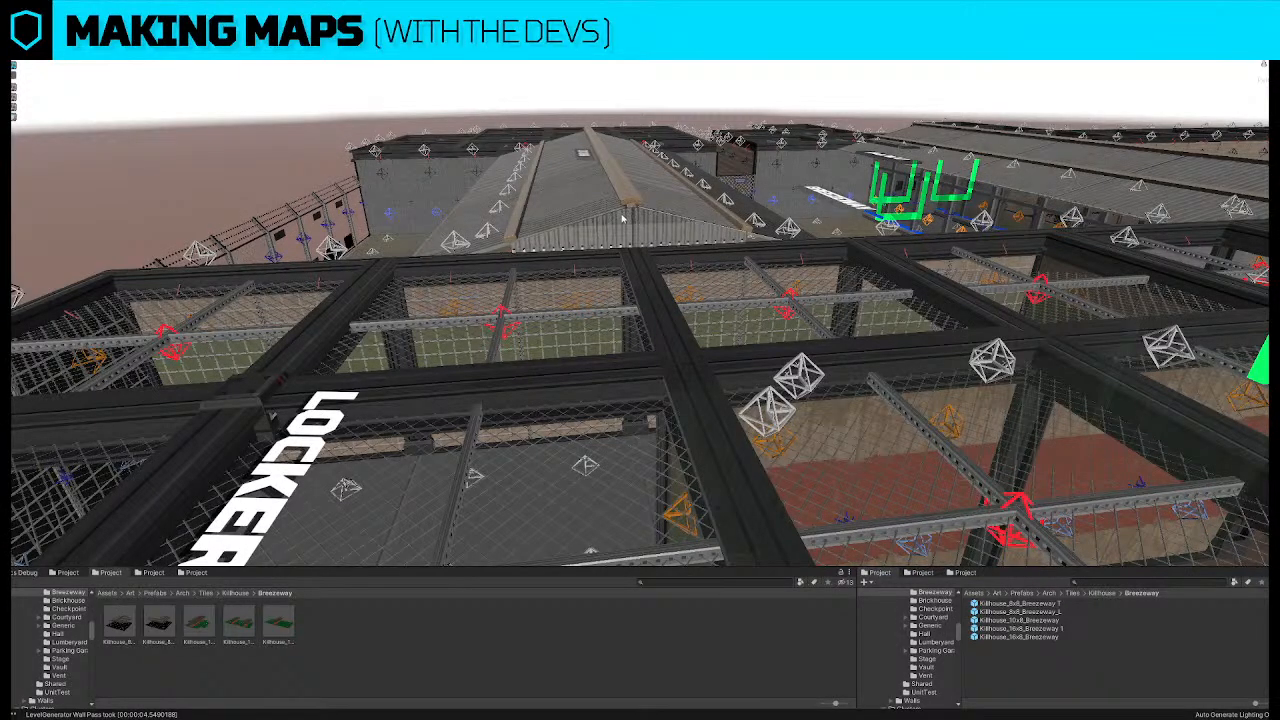
pyautogui.moveTo(551, 248); pyautogui.dragTo(576, 234, button='right')
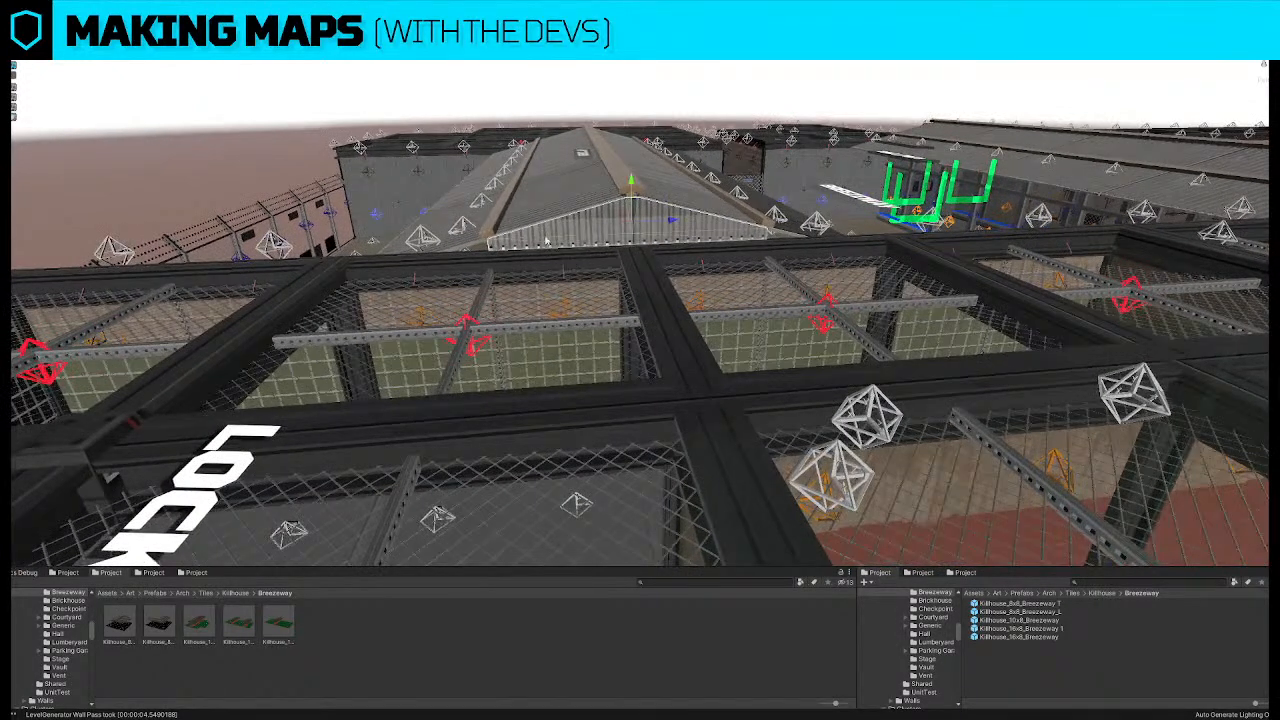
pyautogui.click(634, 228)
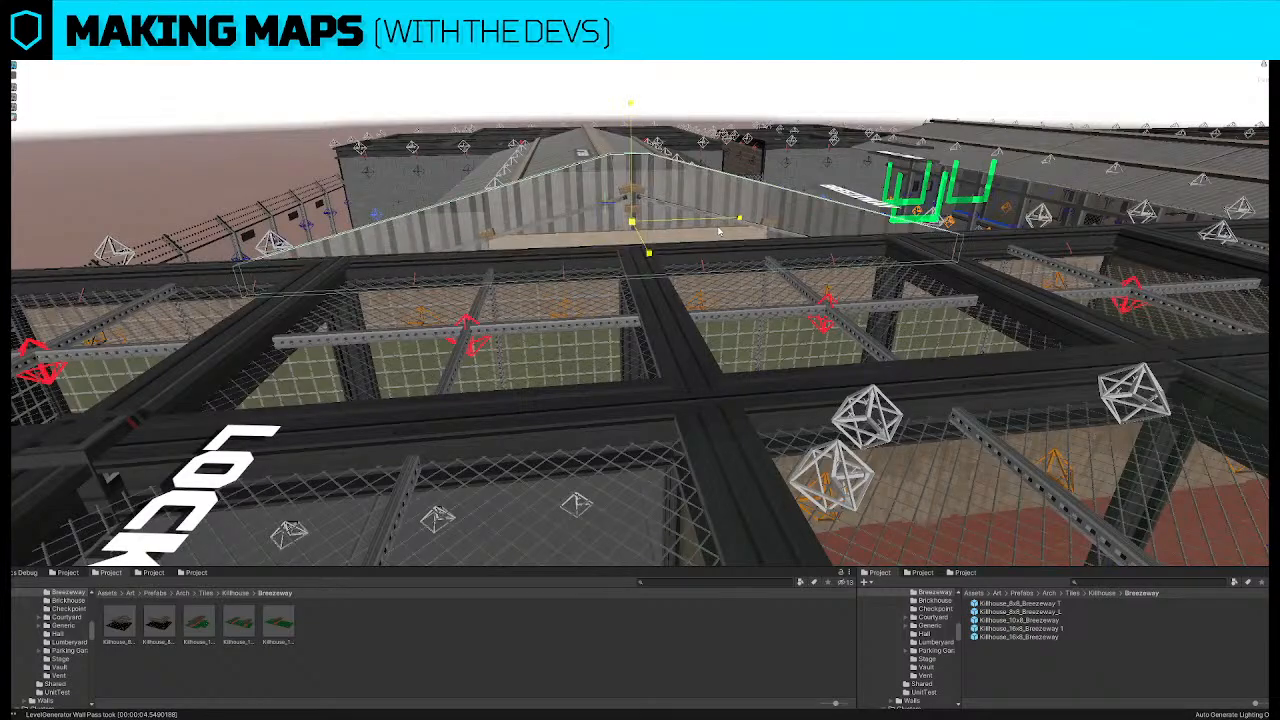
pyautogui.moveTo(684, 226); pyautogui.dragTo(682, 225)
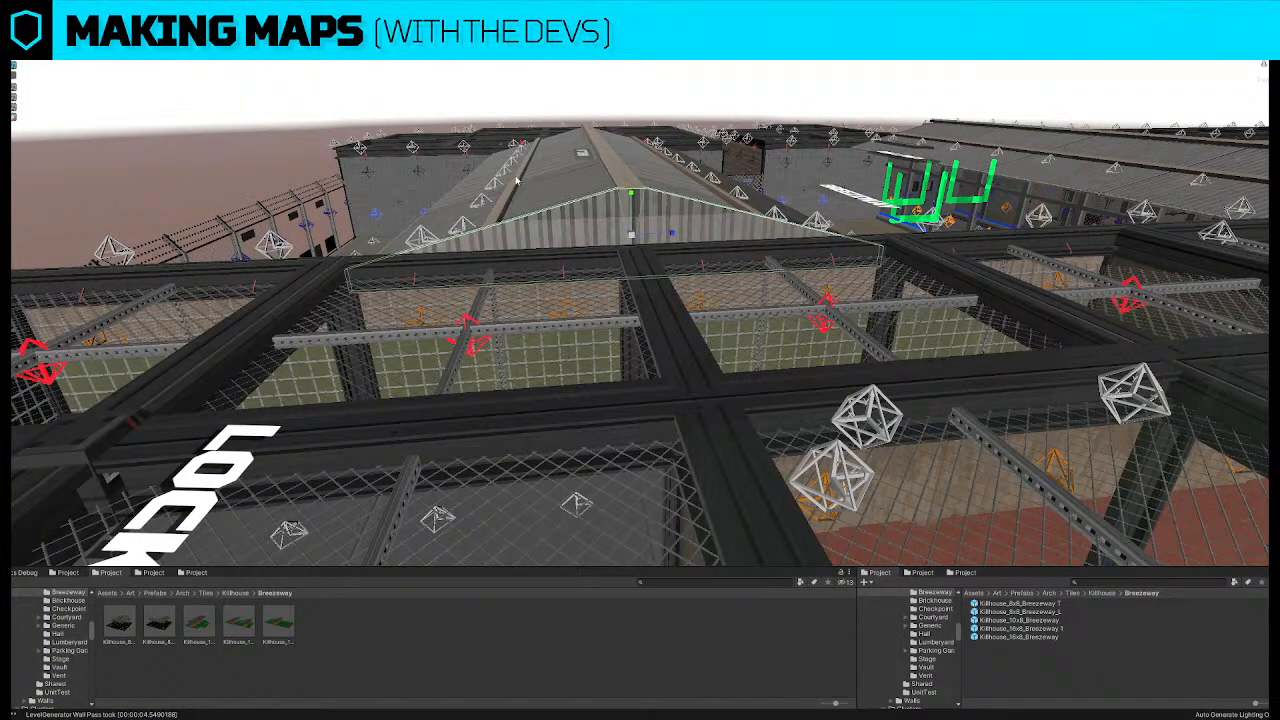
# Select the roof sections at one end of the nearer breezeway roof and try raising them above the building
pyautogui.keyDown('alt'); pyautogui.moveTo(517, 181); pyautogui.dragTo(605, 203); pyautogui.keyUp('alt')
pyautogui.click(655, 200)
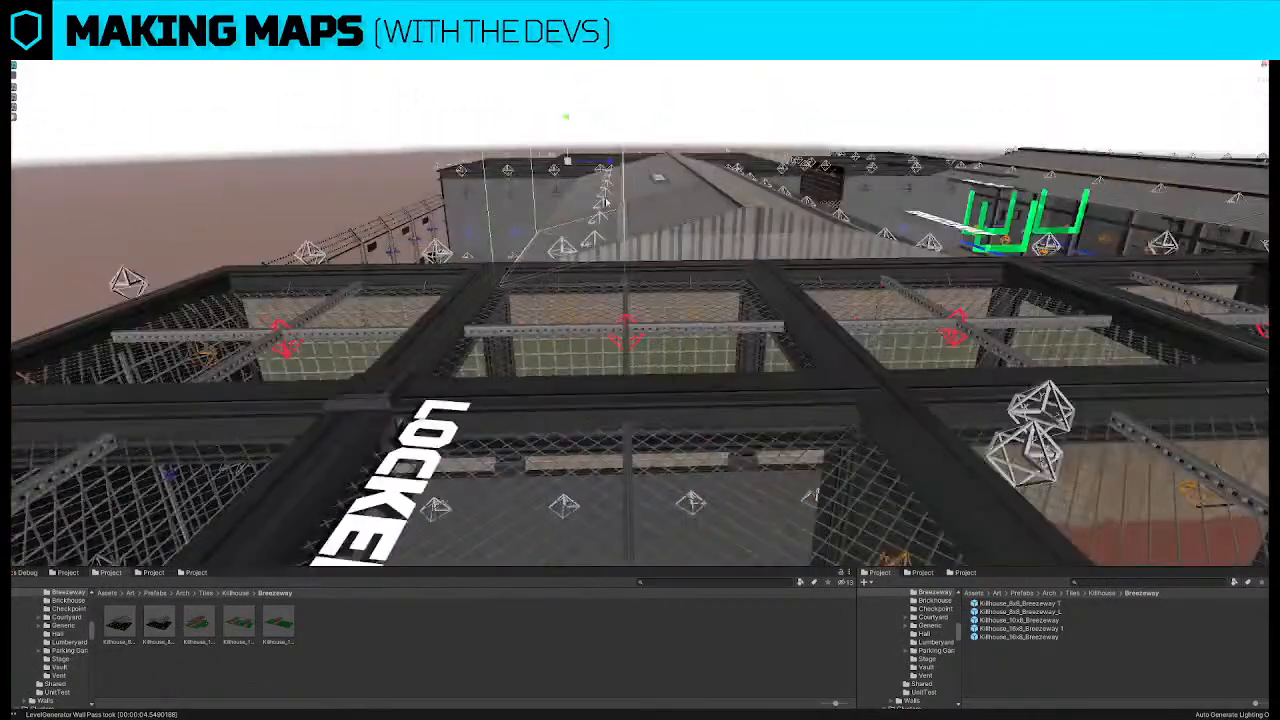
pyautogui.keyDown('shift'); pyautogui.click(775, 208); pyautogui.keyUp('shift')
pyautogui.keyDown('alt'); pyautogui.moveTo(800, 220); pyautogui.dragTo(751, 232); pyautogui.keyUp('alt')
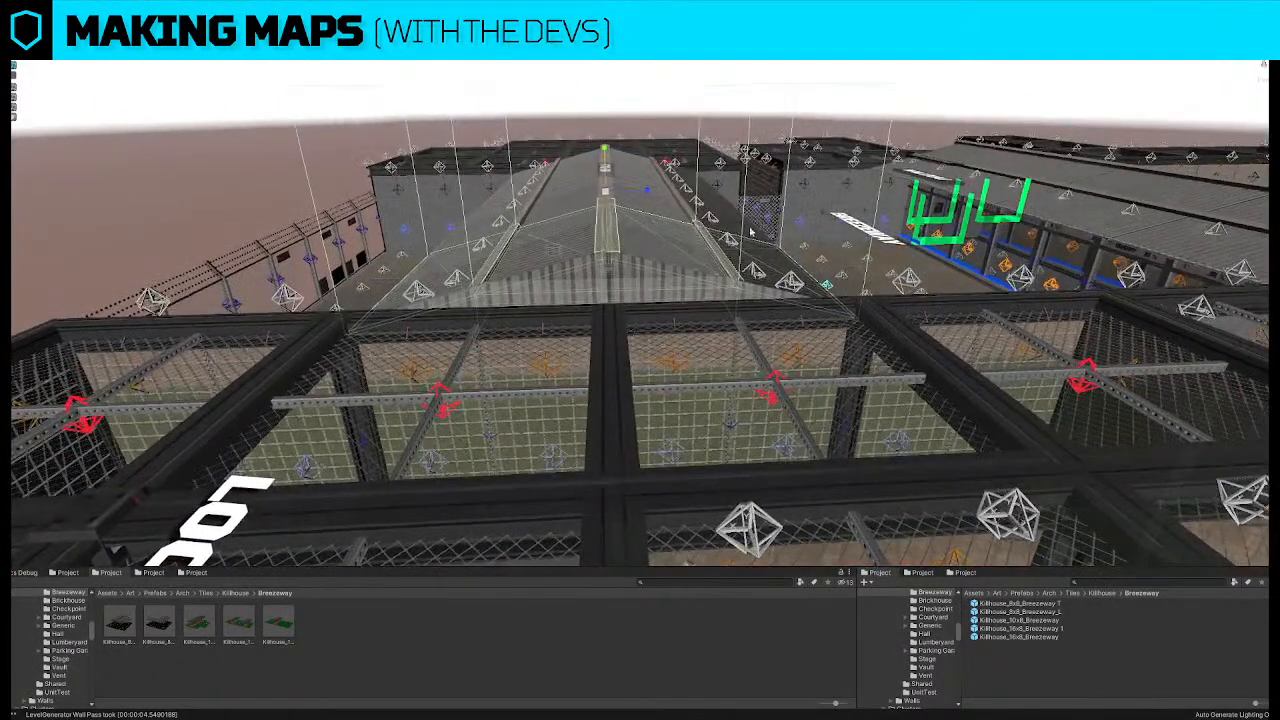
pyautogui.moveTo(606, 146); pyautogui.dragTo(606, 104)
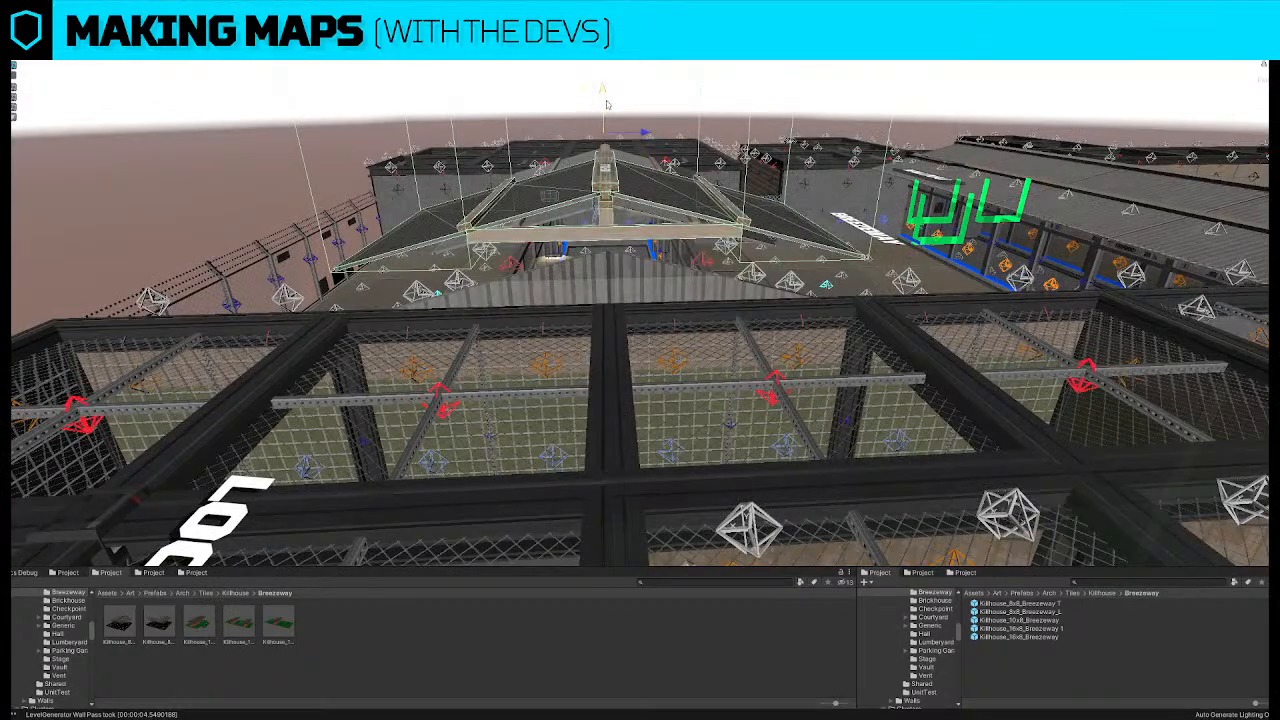
# Examine the raised roof sections against the remaining roof, the enclosed breezeway beneath and the adjoining Lockers
pyautogui.keyDown('alt'); pyautogui.moveTo(490, 306); pyautogui.dragTo(652, 389); pyautogui.keyUp('alt')
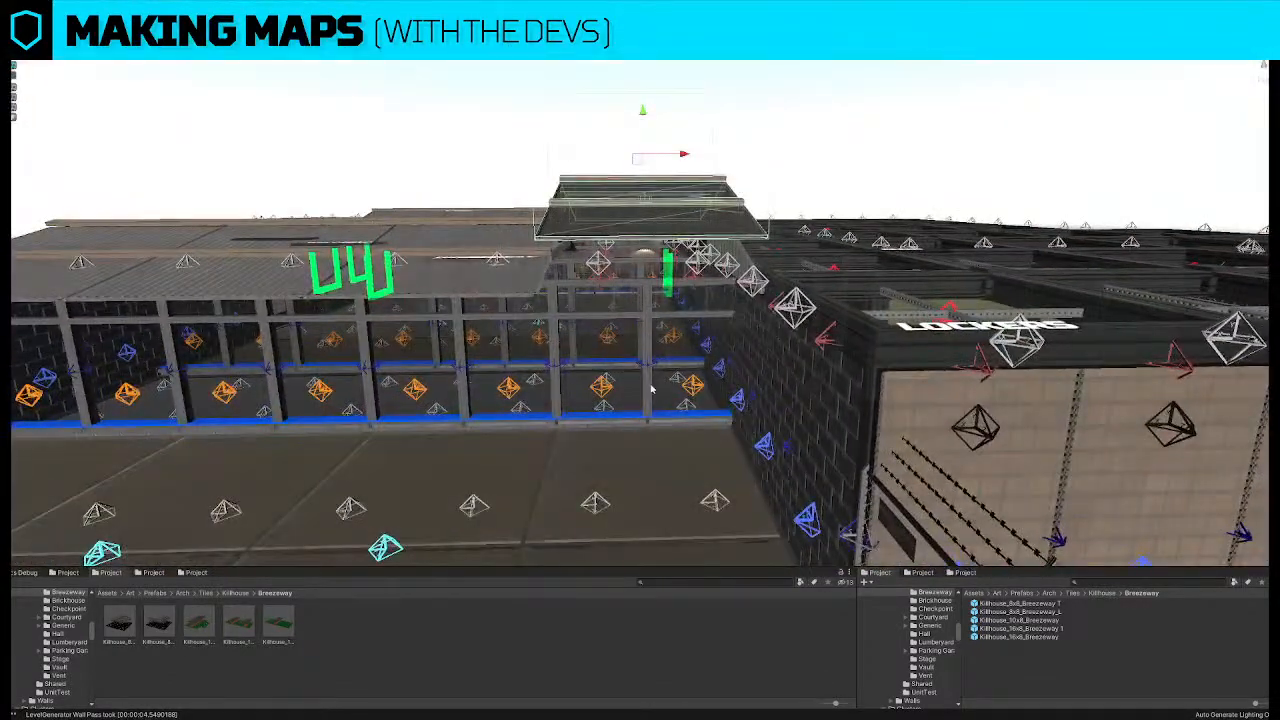
pyautogui.moveTo(646, 354); pyautogui.dragTo(630, 429, button='right')
pyautogui.press('a')
pyautogui.press('a')
pyautogui.press('e')
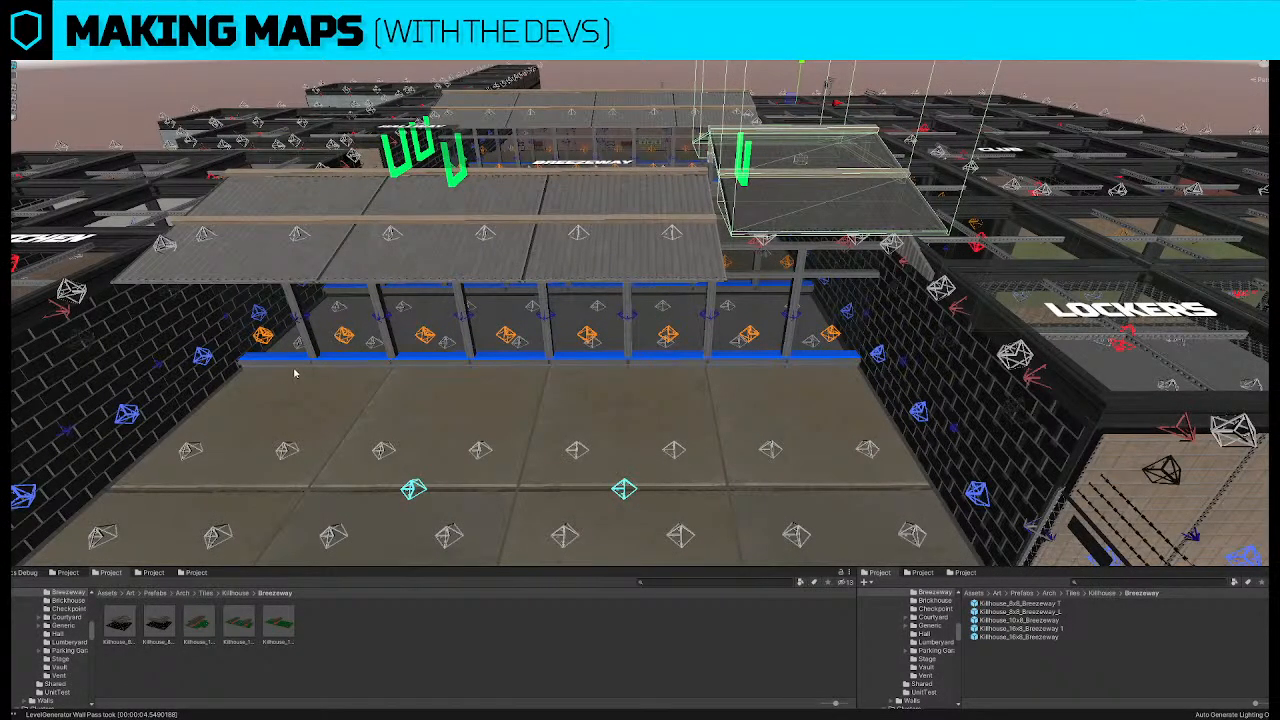
pyautogui.press('s')
pyautogui.press('d')
pyautogui.moveTo(872, 329); pyautogui.dragTo(843, 406, button='right')
pyautogui.press('e')
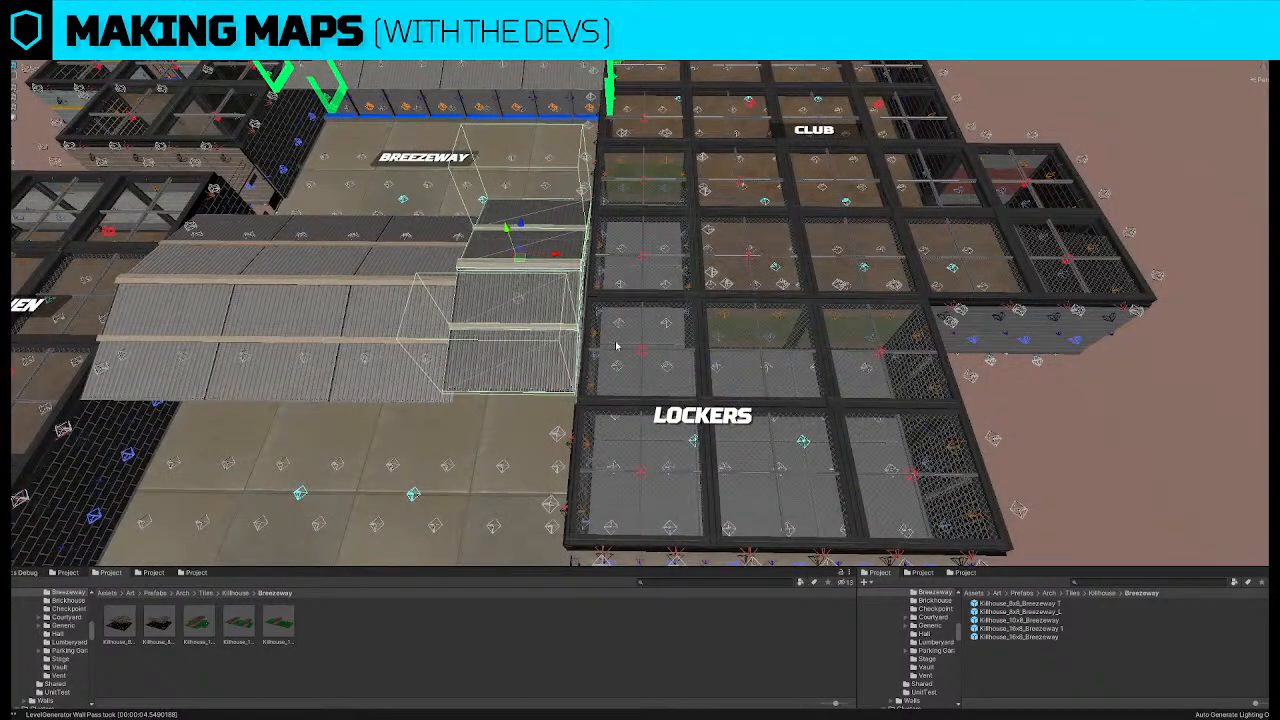
pyautogui.moveTo(588, 344); pyautogui.dragTo(588, 336, button='right')
pyautogui.press('q')
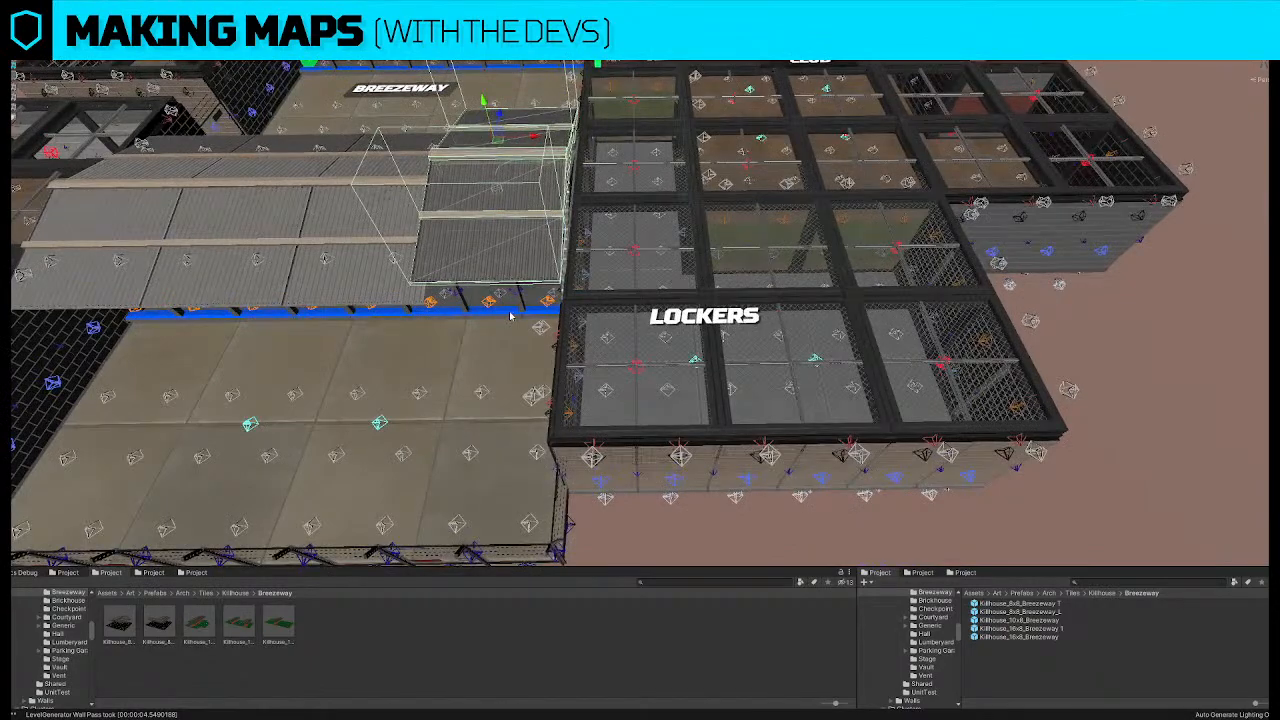
# Undo the raising of the breezeway roof sections and look over the whole level
pyautogui.hotkey('ctrl', 'z')
pyautogui.moveTo(541, 281); pyautogui.dragTo(549, 250, button='right')
pyautogui.click(549, 250)
pyautogui.click(549, 250)
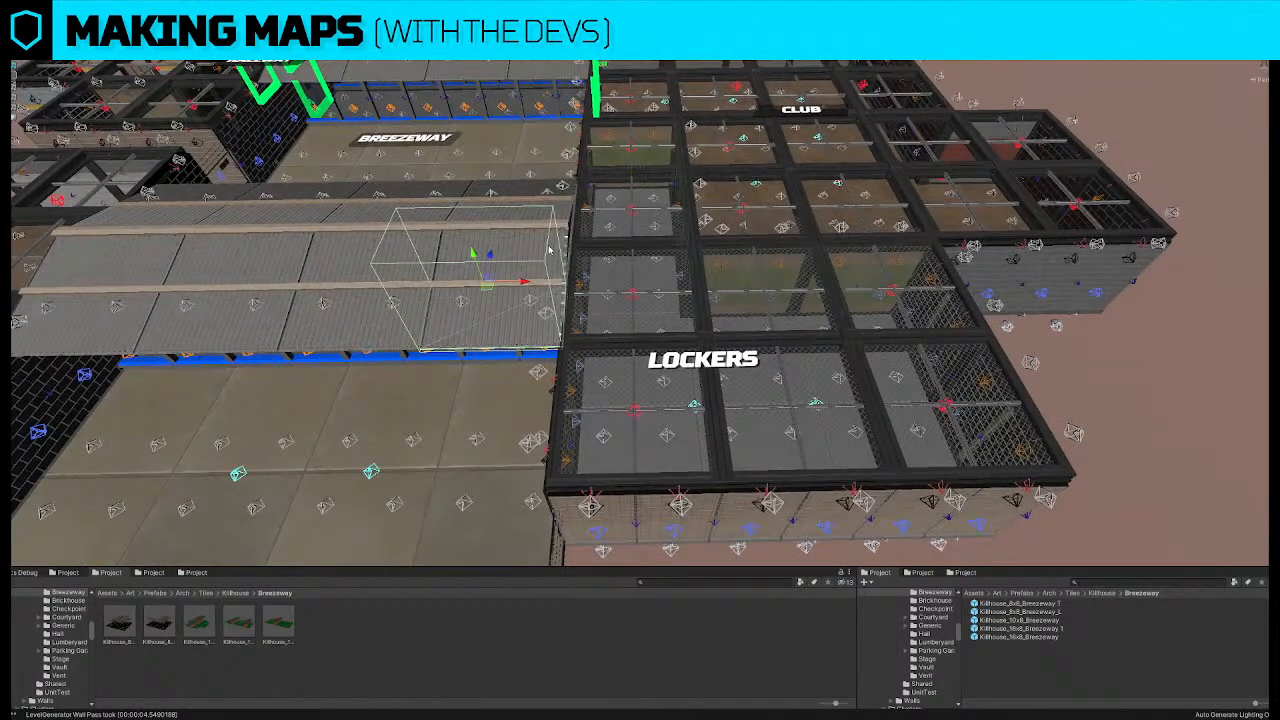
pyautogui.click(549, 250)
pyautogui.scroll(-5, 549, 250)
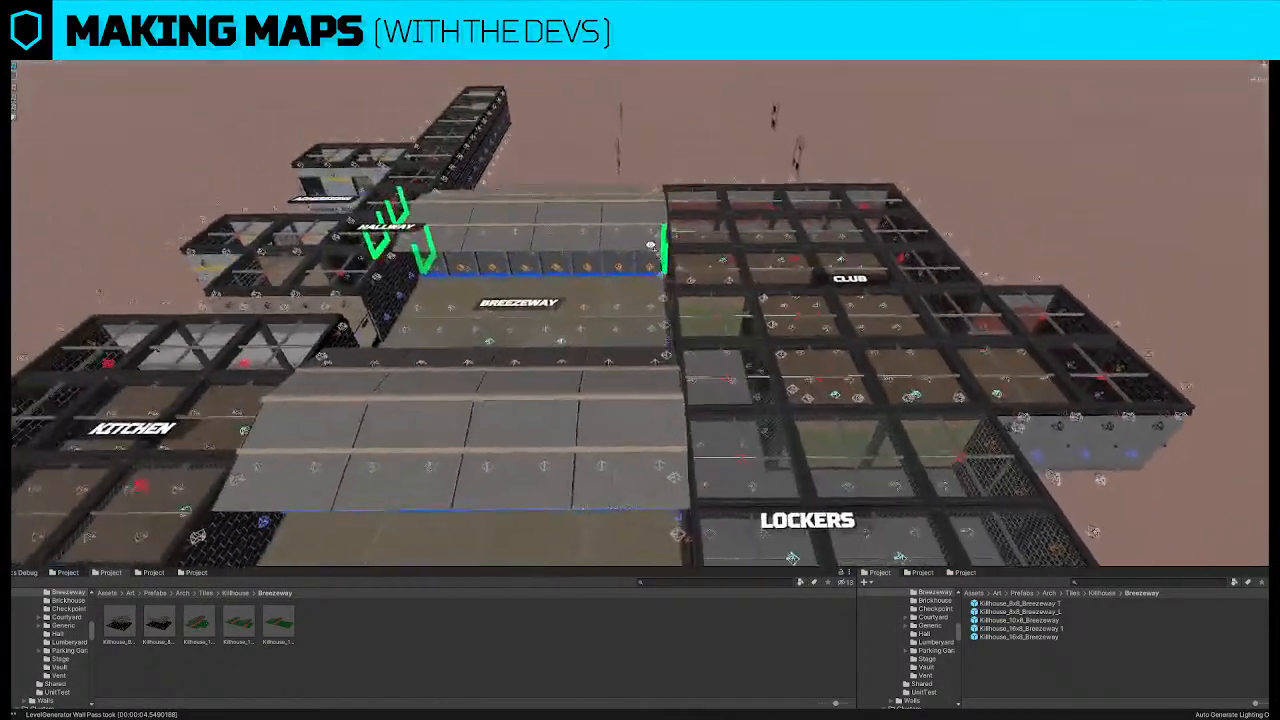
pyautogui.press('a')
pyautogui.moveTo(651, 245); pyautogui.dragTo(648, 321, button='right')
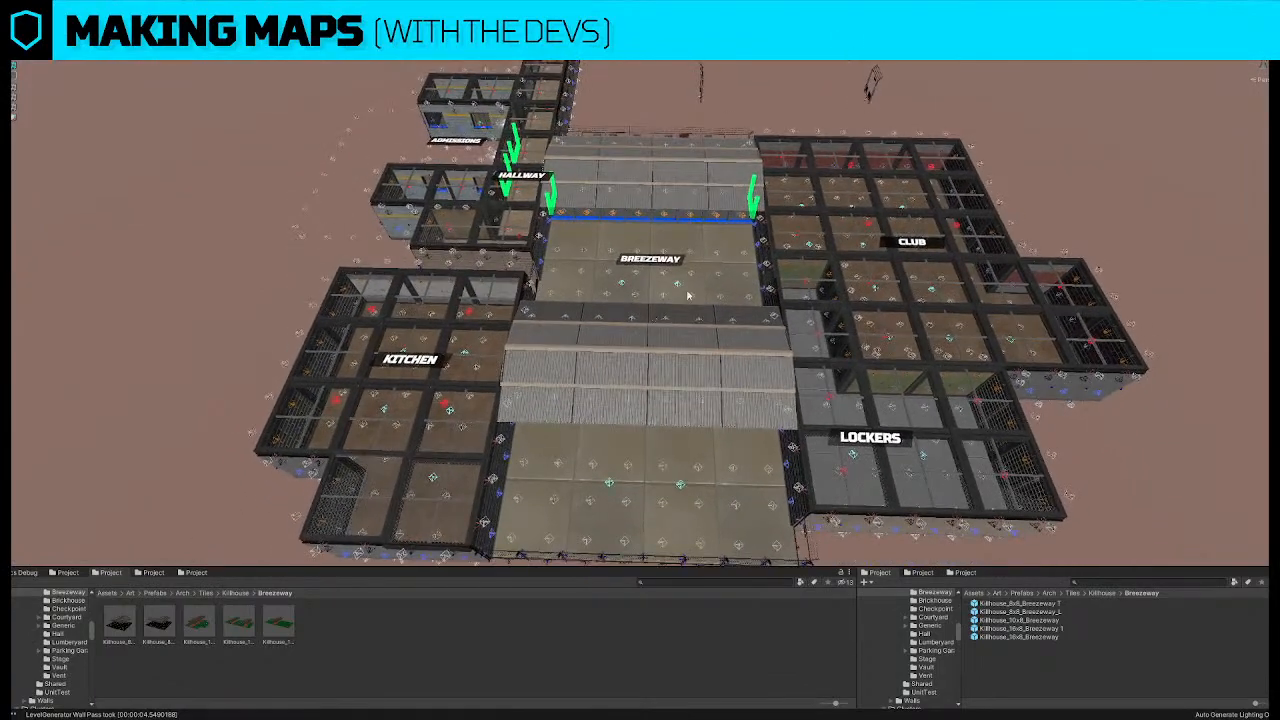
pyautogui.scroll(-4, 688, 295)
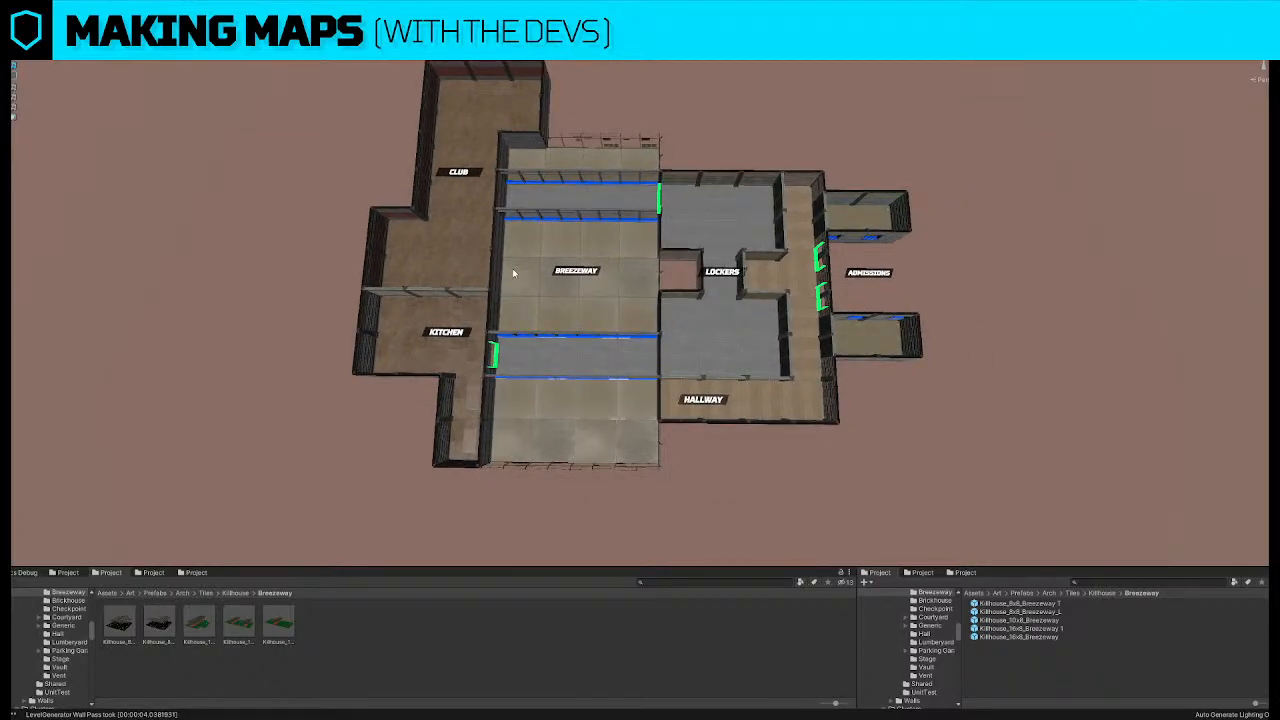
# Reposition the generated killhouse building within the walled yard, shifting it toward the fenced spawn end and away from the Admissions side
pyautogui.moveTo(656, 166); pyautogui.dragTo(650, 172, button='right')
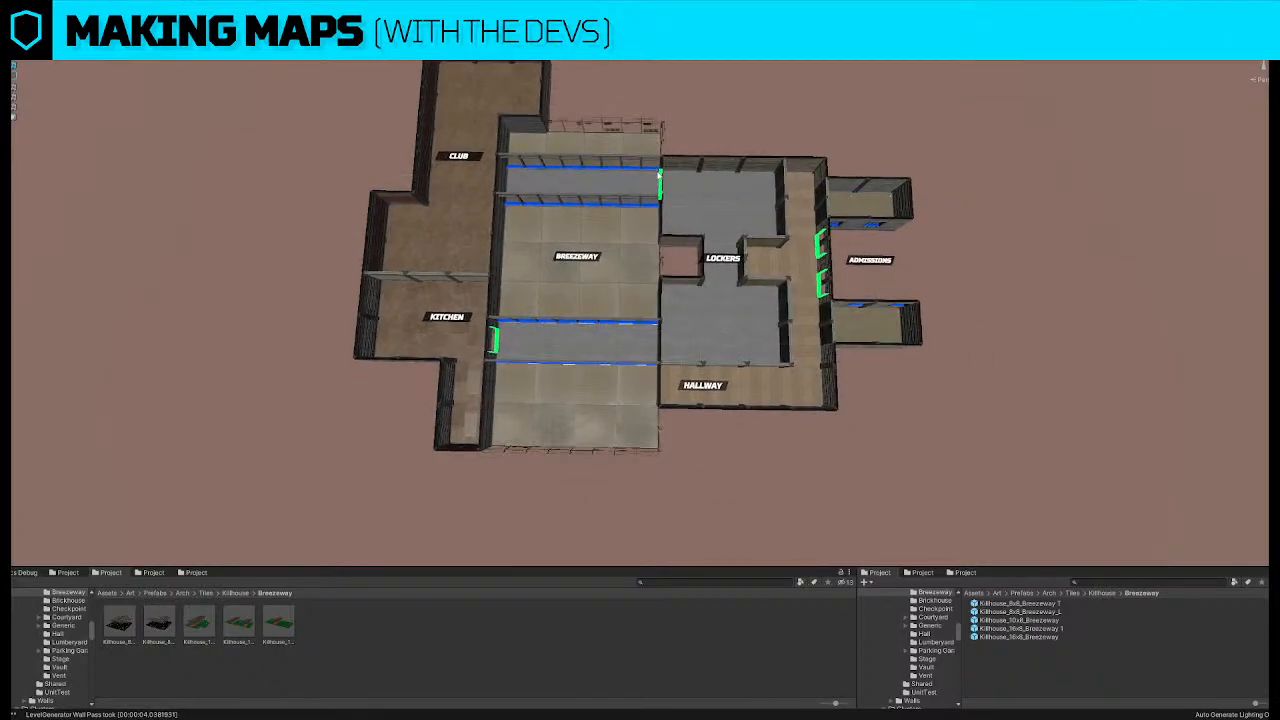
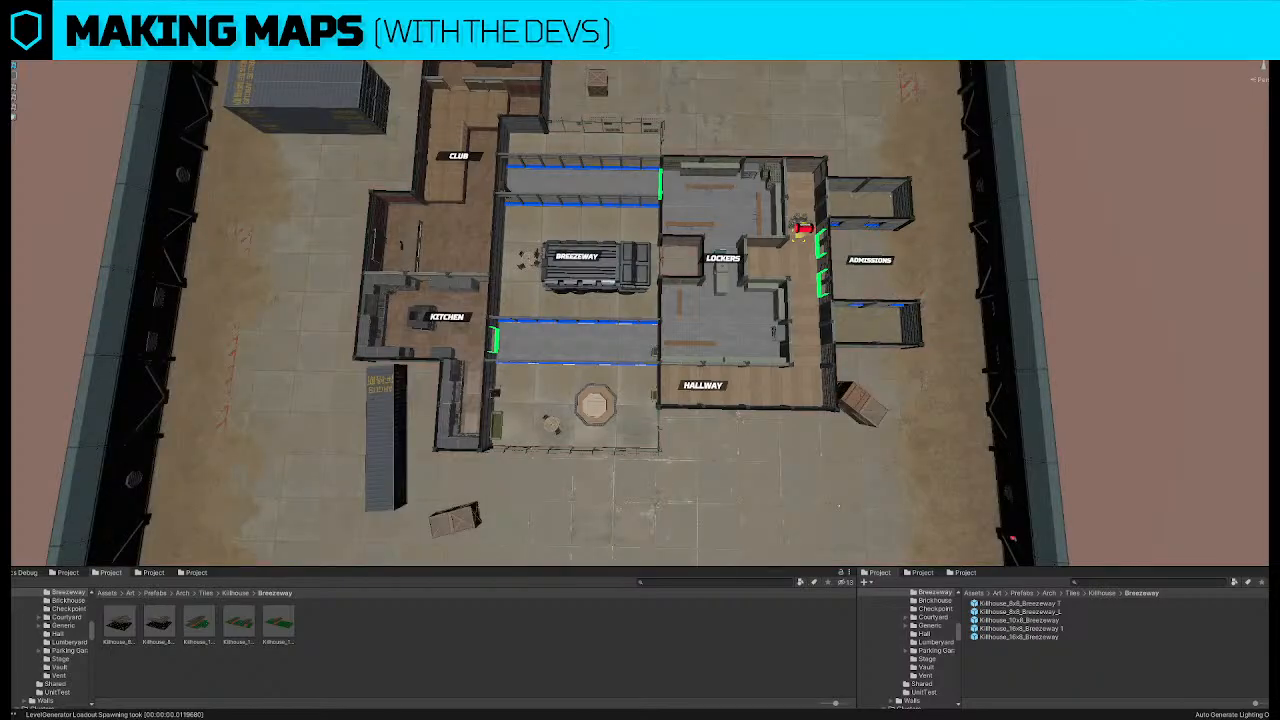
pyautogui.moveTo(478, 322); pyautogui.dragTo(396, 350, button='right')
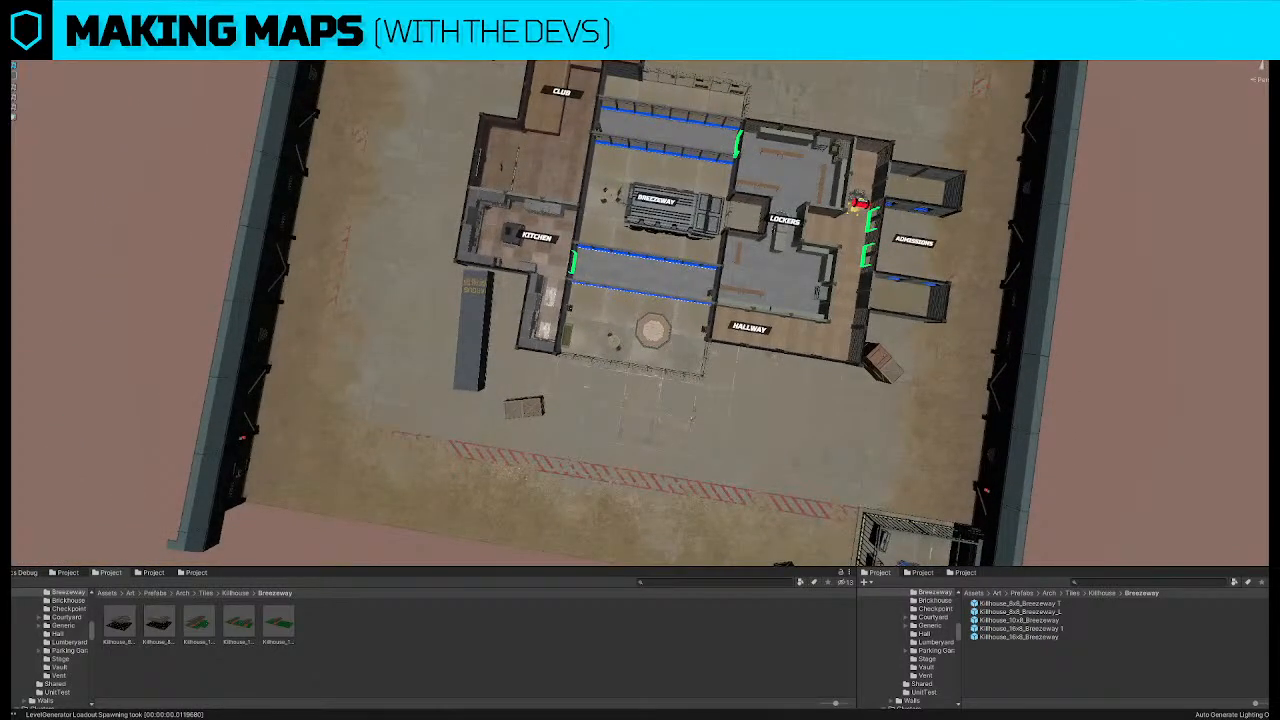
pyautogui.moveTo(128, 111); pyautogui.dragTo(186, 100, button='right')
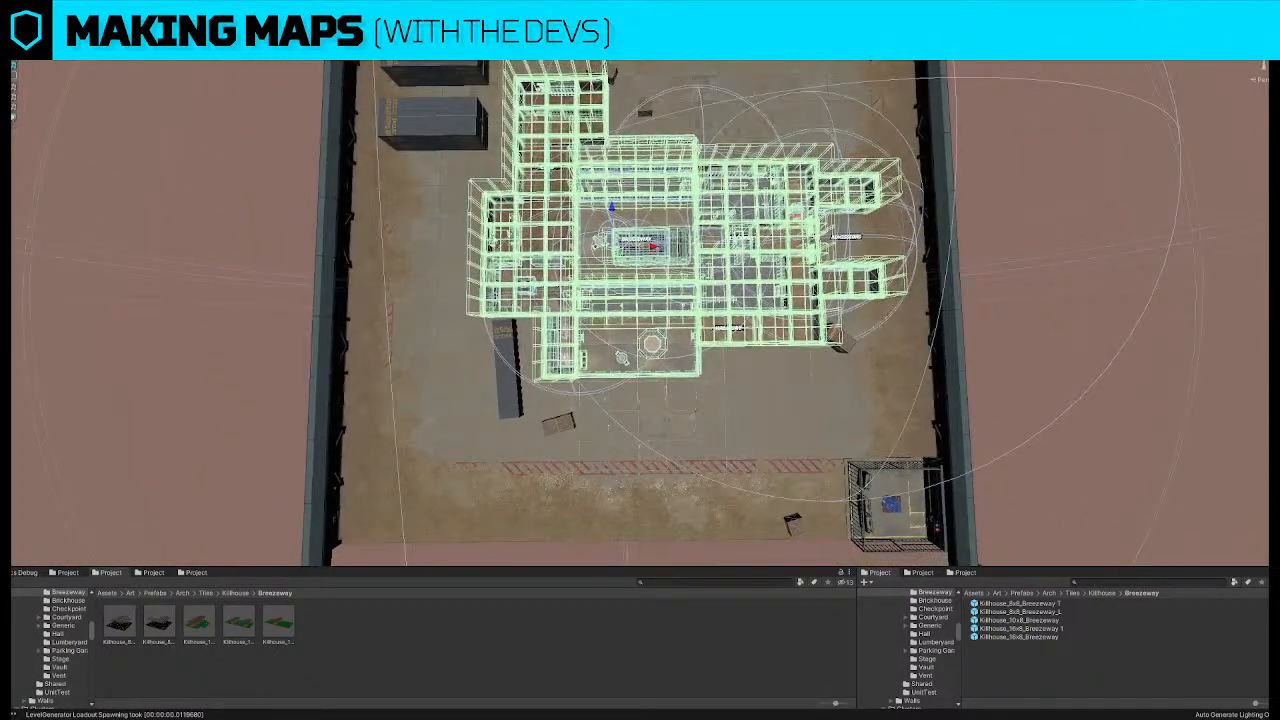
pyautogui.moveTo(618, 255); pyautogui.dragTo(579, 293)
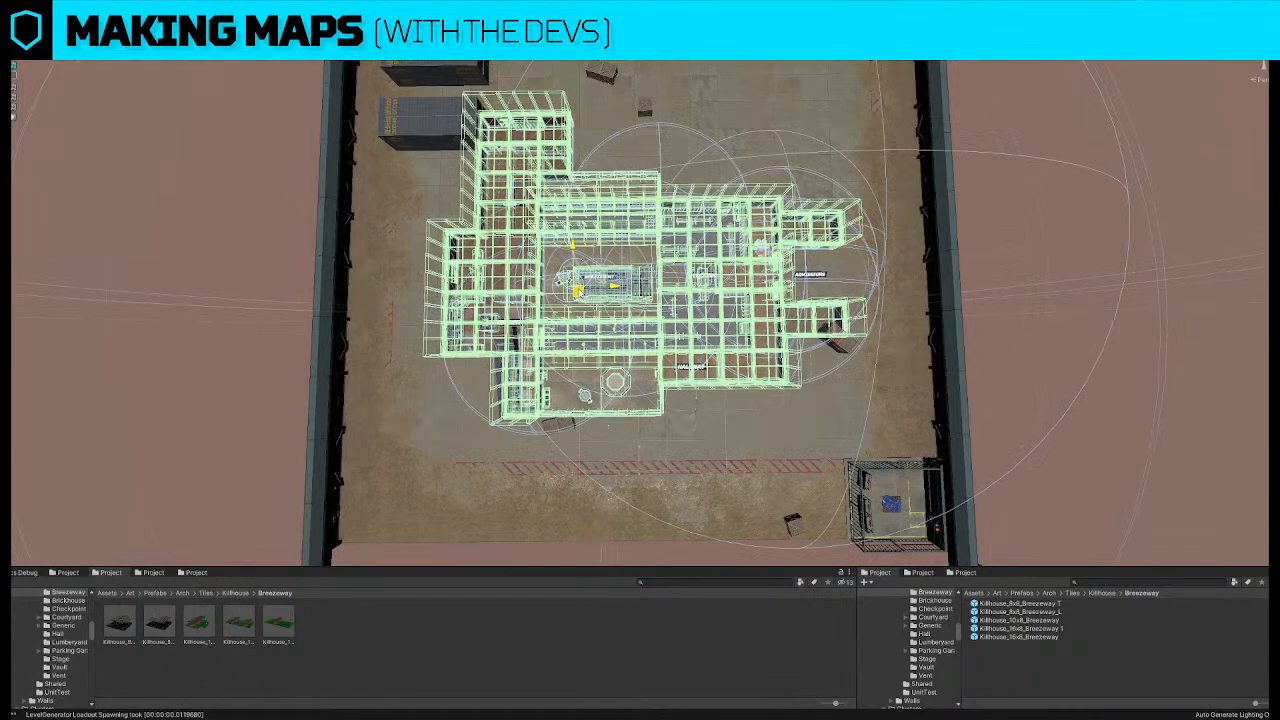
pyautogui.click(993, 238)
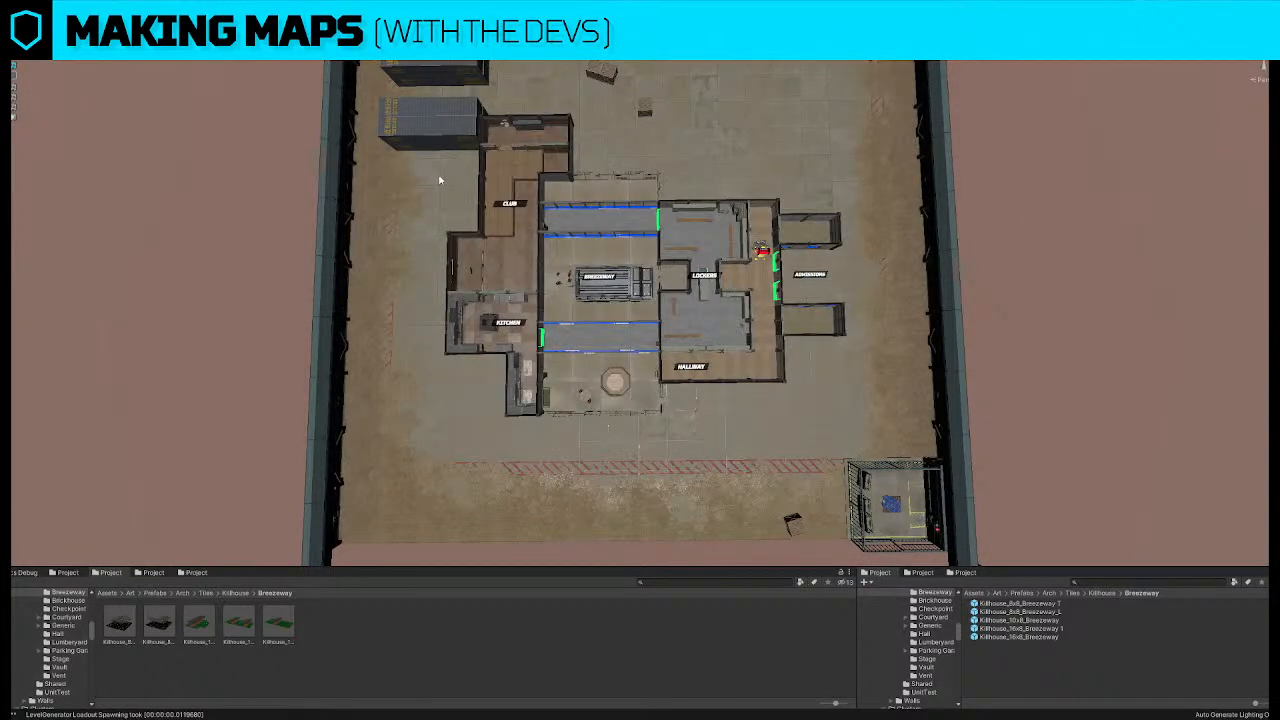
# Move the shipping container beside the Club and the two nearby crates to the yard area beyond the Lockers
pyautogui.click(432, 125)
pyautogui.moveTo(472, 133); pyautogui.dragTo(775, 133)
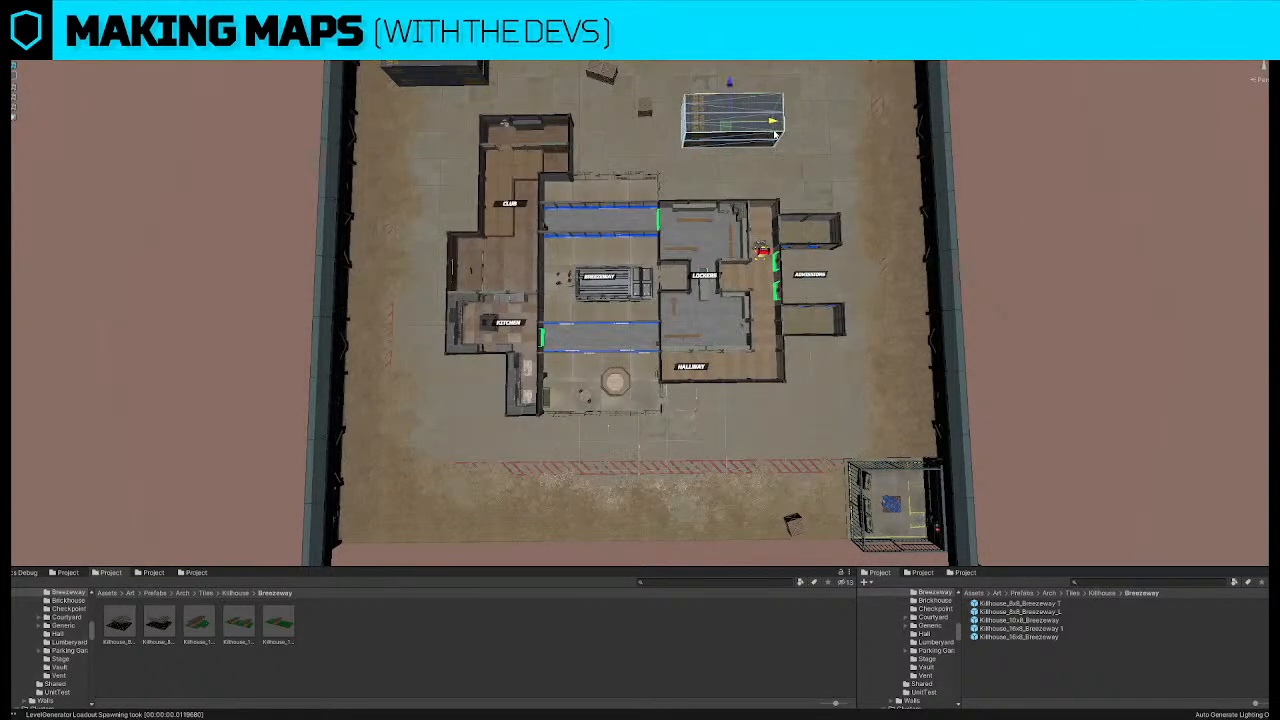
pyautogui.click(604, 76)
pyautogui.moveTo(607, 79); pyautogui.dragTo(708, 164)
pyautogui.click(645, 114)
pyautogui.moveTo(652, 117); pyautogui.dragTo(685, 132)
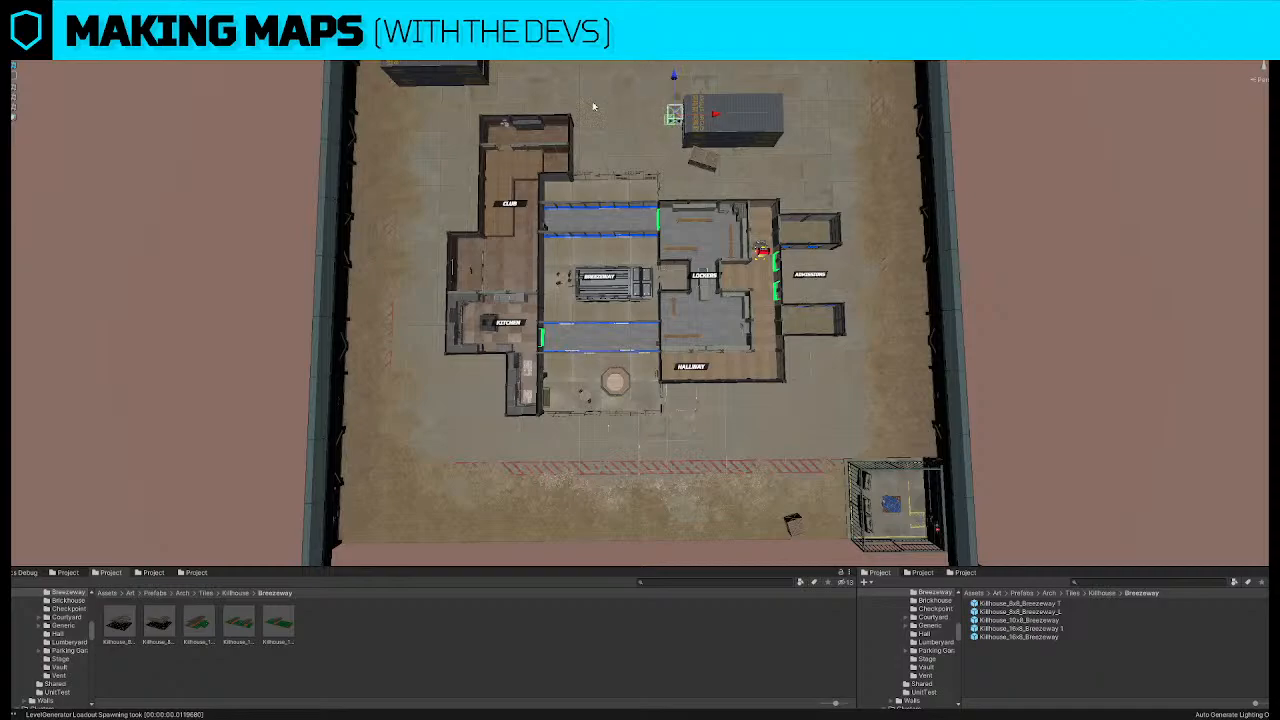
# Move the red prop from the Hallway into the Kitchen, and turn the breezeway truck a quarter turn and park it outside beside the Kitchen
pyautogui.click(763, 251)
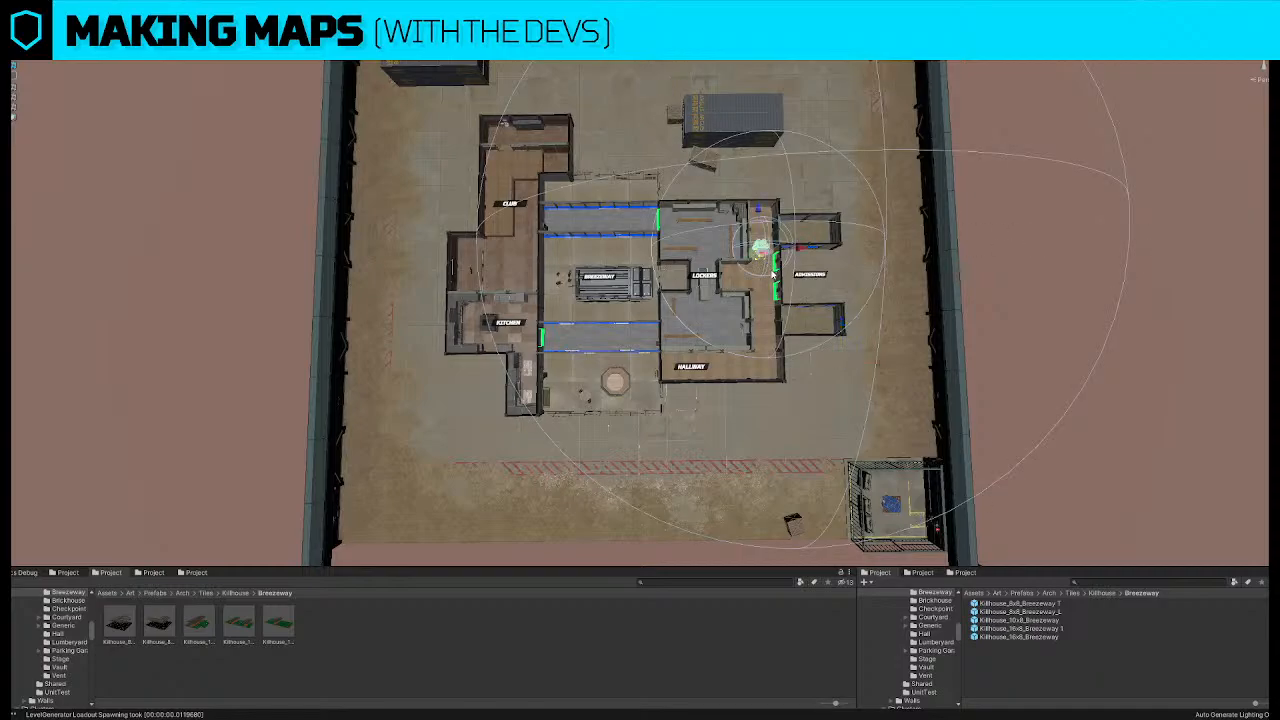
pyautogui.moveTo(757, 257); pyautogui.dragTo(516, 340)
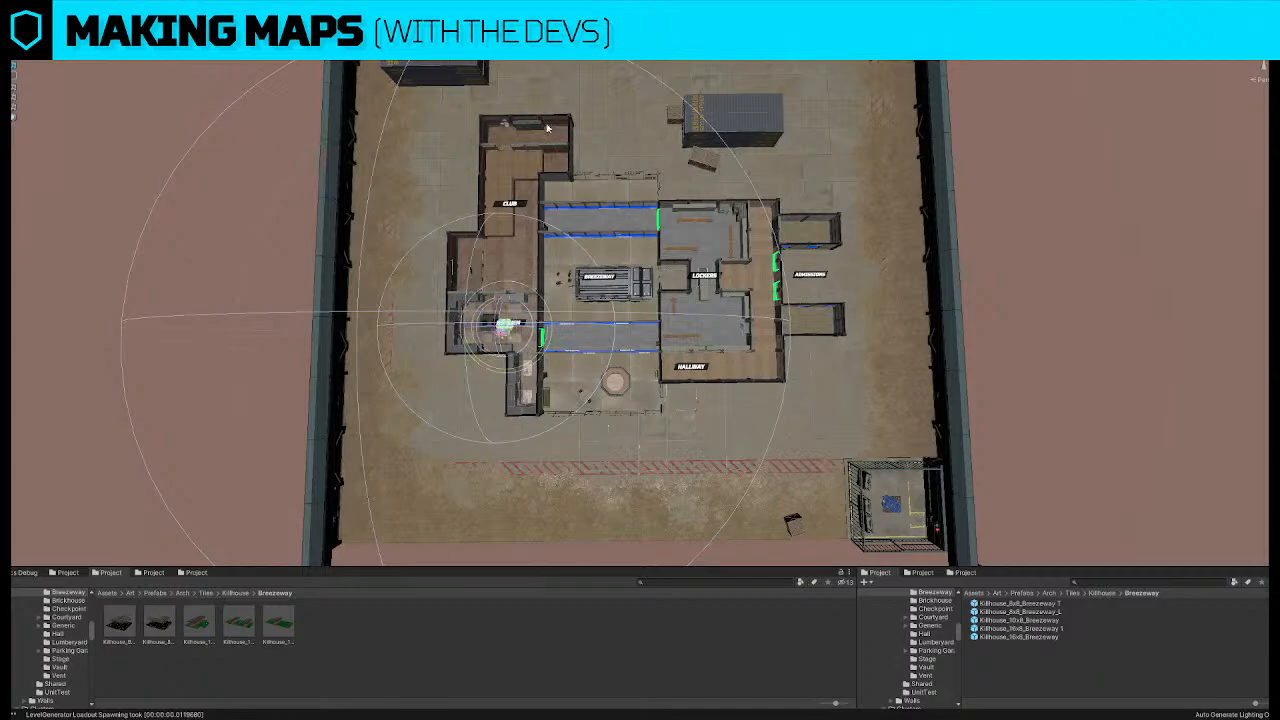
pyautogui.click(635, 292)
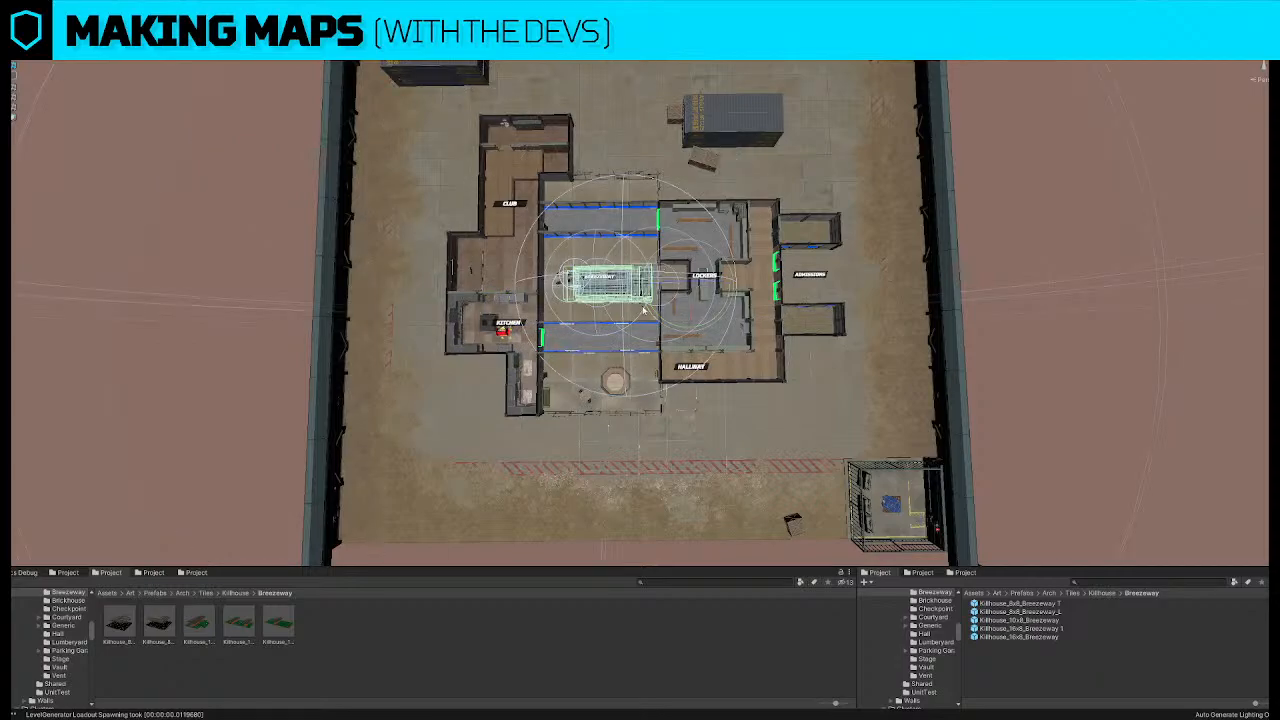
pyautogui.keyDown('ctrl'); pyautogui.moveTo(657, 324); pyautogui.dragTo(545, 275); pyautogui.keyUp('ctrl')
pyautogui.press('w')
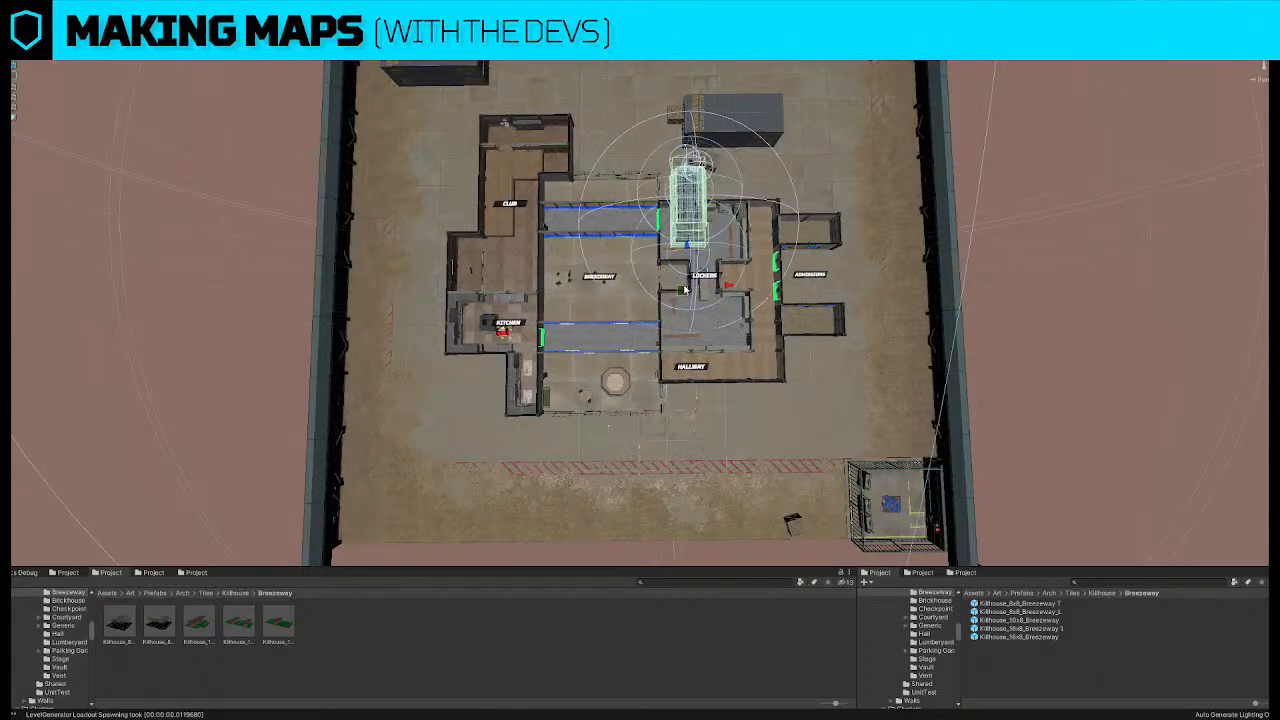
pyautogui.moveTo(686, 290); pyautogui.dragTo(414, 440)
pyautogui.scroll(4, 566, 136)
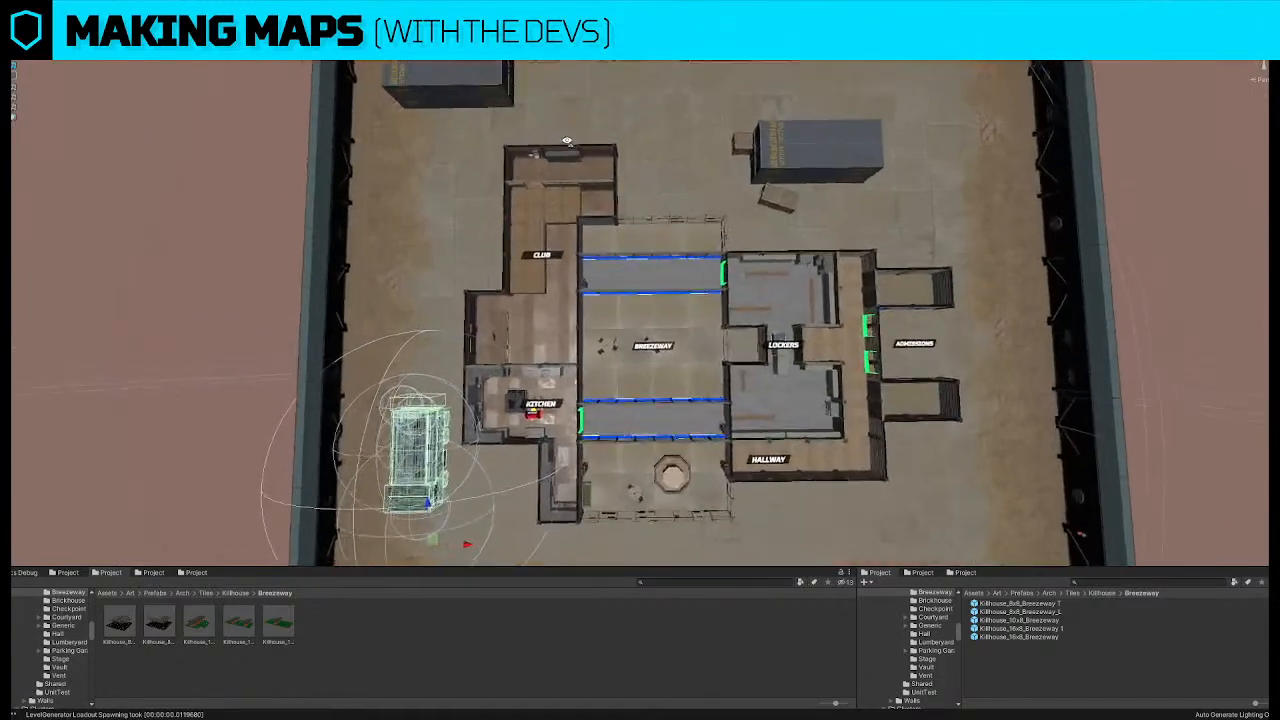
# Place the red doorway prefab from Prefabs/Arch/Doors/Killhouse at the short outer wall of the Club's end room
pyautogui.click(615, 158)
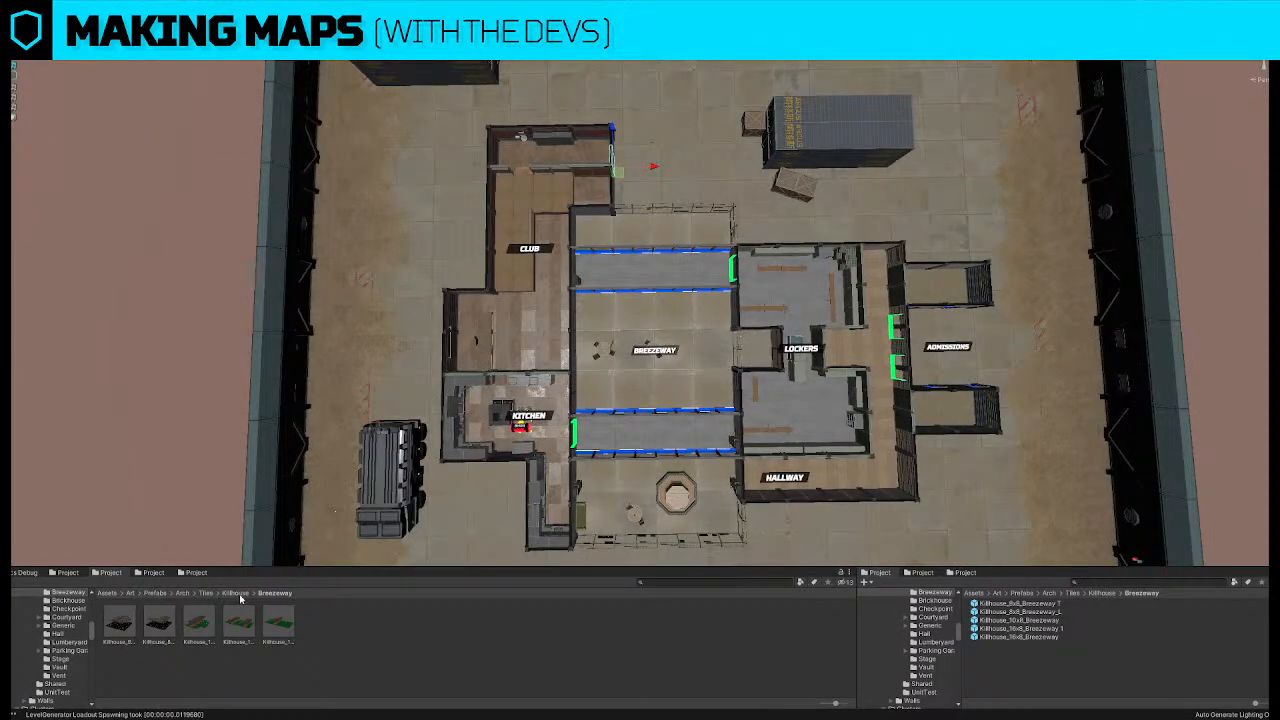
pyautogui.click(157, 575)
pyautogui.click(66, 573)
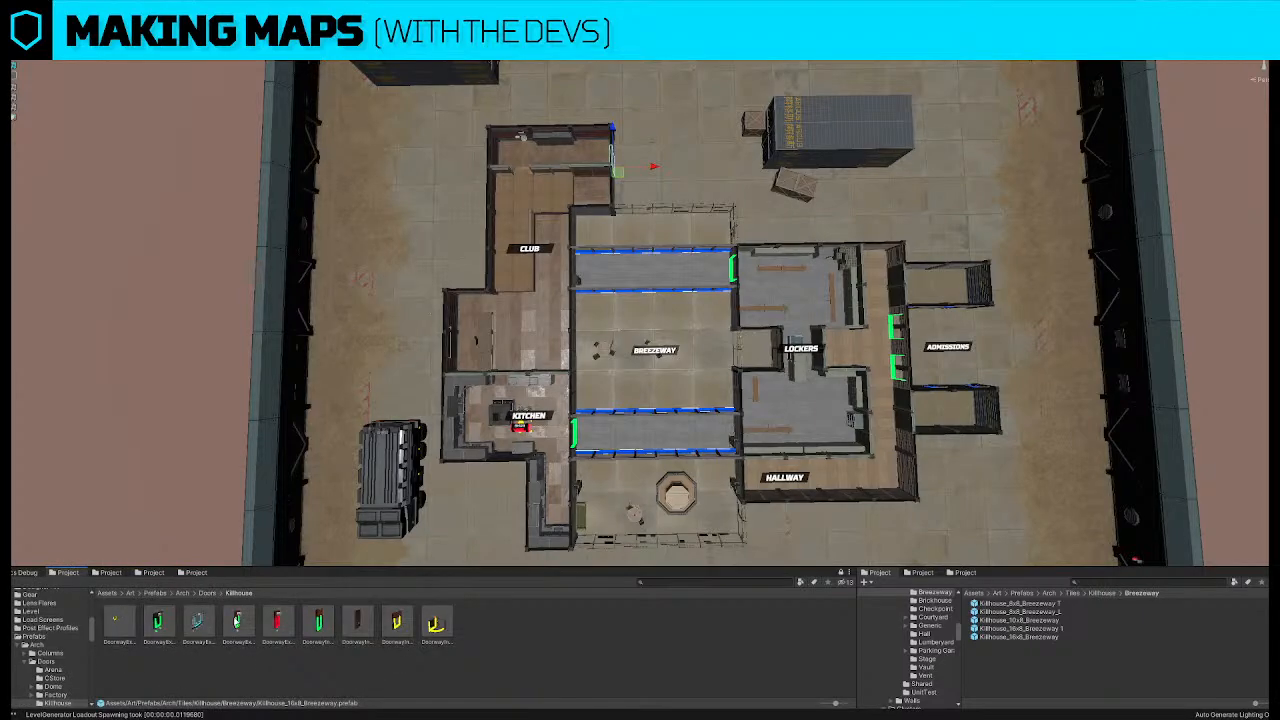
pyautogui.moveTo(276, 622); pyautogui.dragTo(812, 459)
pyautogui.press('Escape')
pyautogui.click(1067, 497)
pyautogui.scroll(1, 694, 335)
# Examine the Hallway's outer wall and the connections between the Breezeway, Lockers and Admissions
pyautogui.moveTo(694, 335); pyautogui.dragTo(618, 228, button='middle')
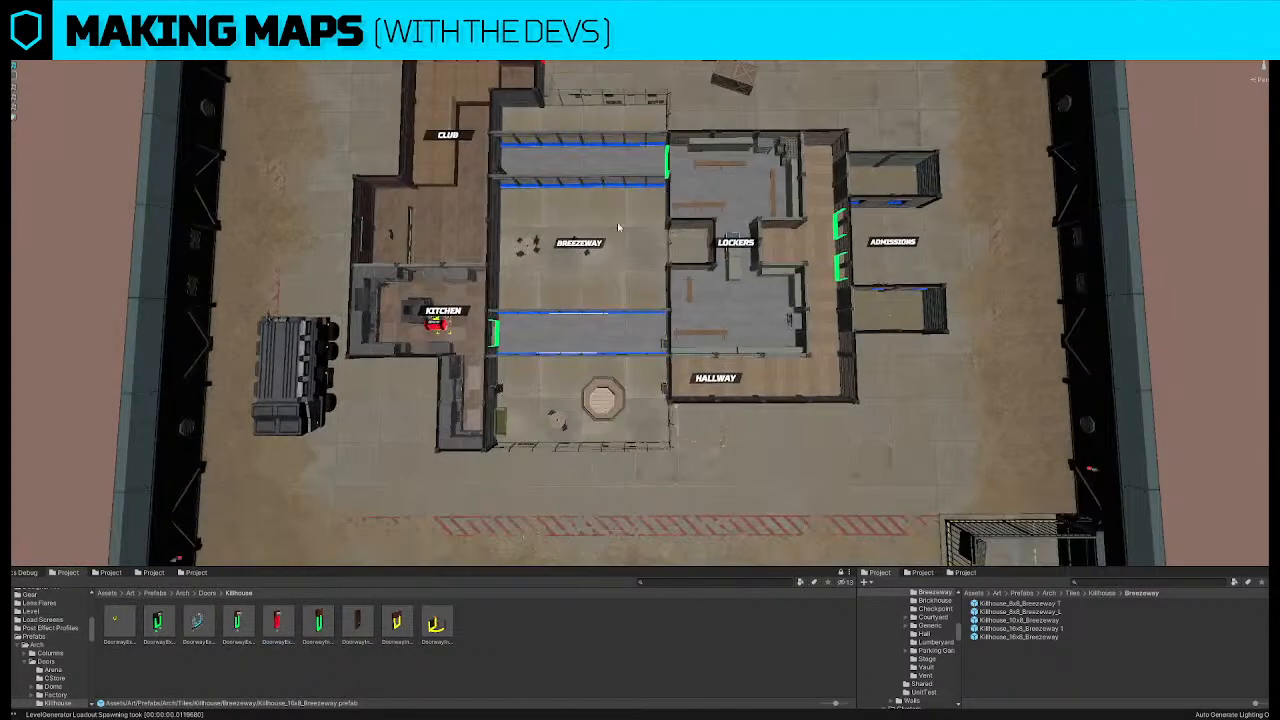
pyautogui.moveTo(712, 388); pyautogui.dragTo(618, 384, button='middle')
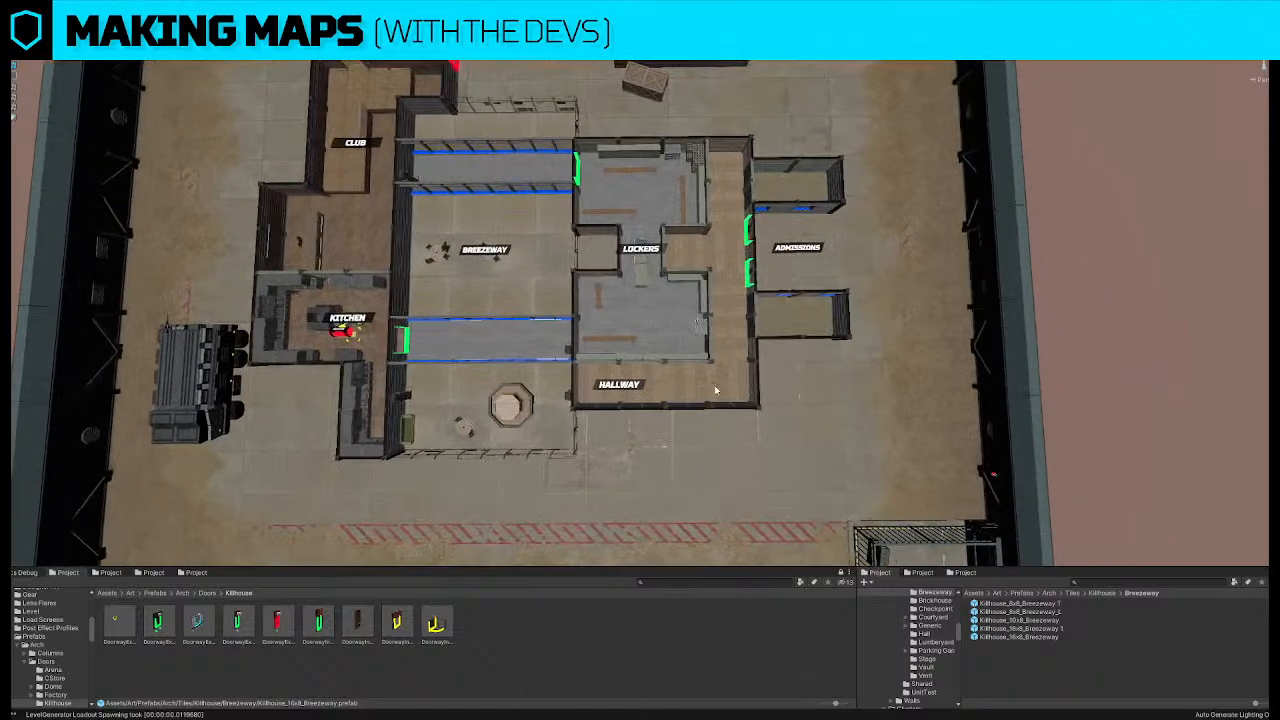
pyautogui.click(657, 407)
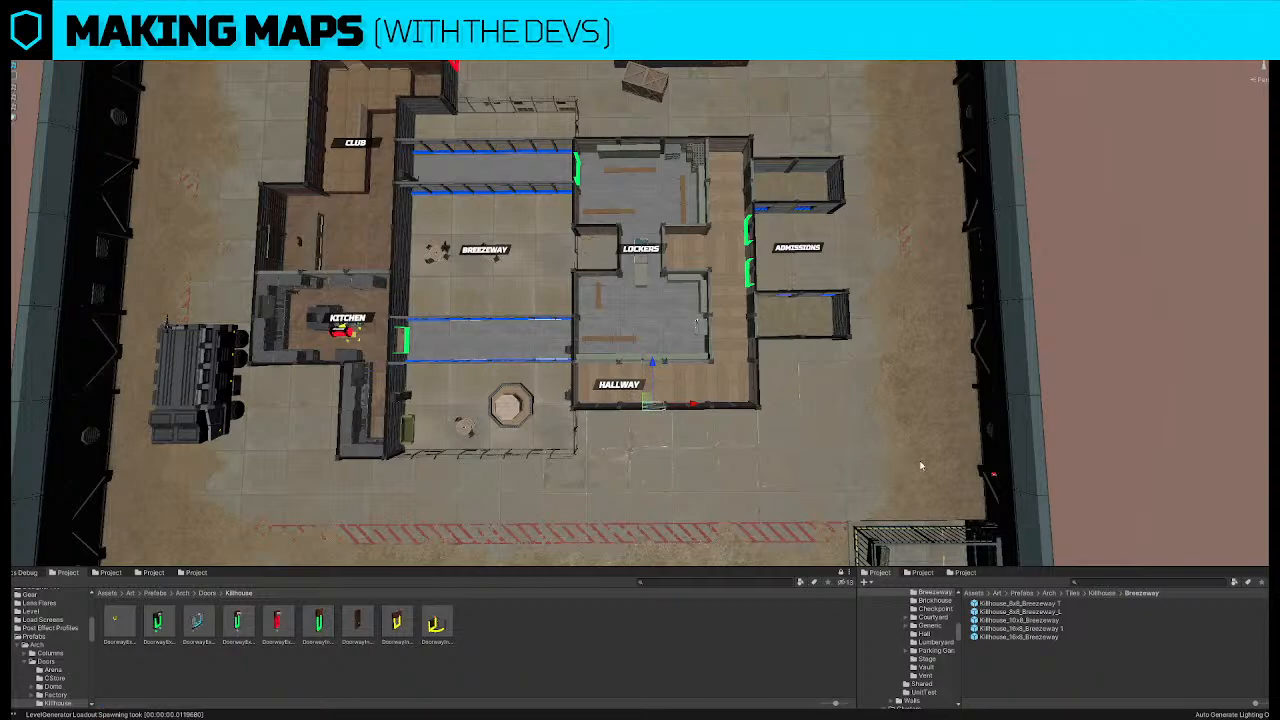
pyautogui.click(1083, 499)
pyautogui.press('d')
pyautogui.press('w')
pyautogui.moveTo(694, 384); pyautogui.dragTo(687, 349, button='right')
pyautogui.moveTo(606, 310); pyautogui.dragTo(605, 302, button='right')
pyautogui.press('a')
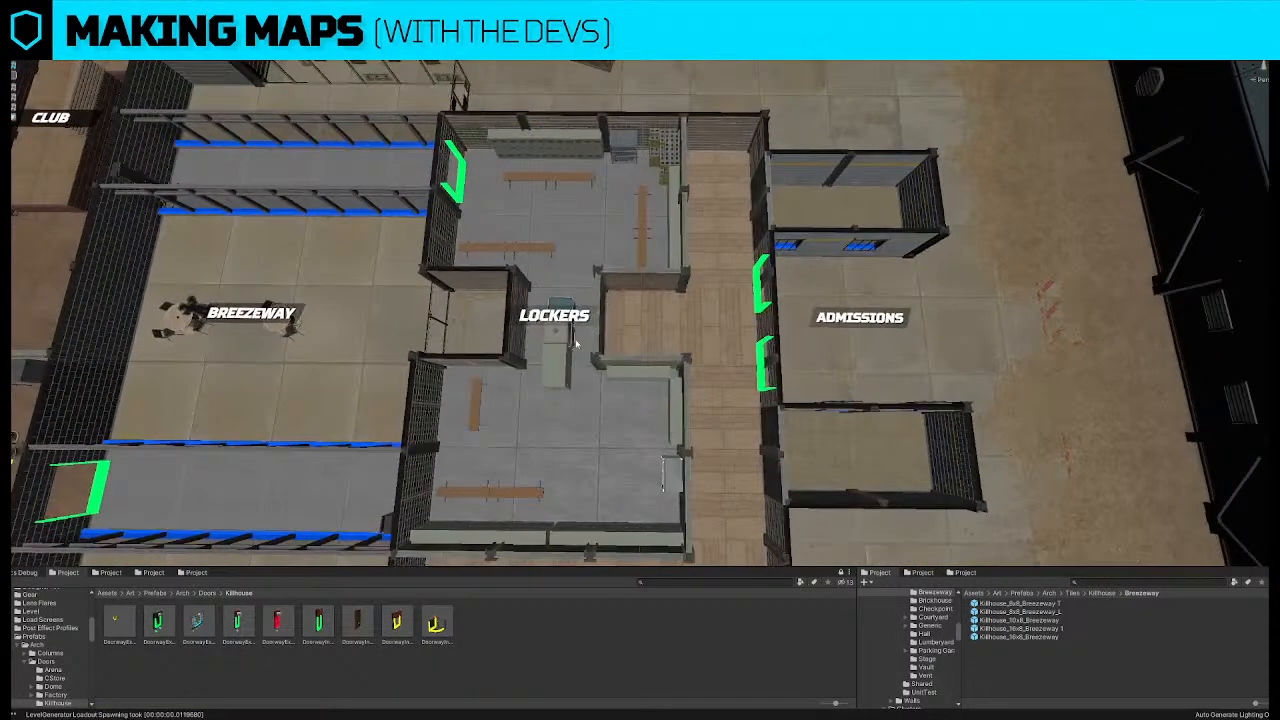
pyautogui.click(561, 371)
pyautogui.scroll(-5, 600, 373)
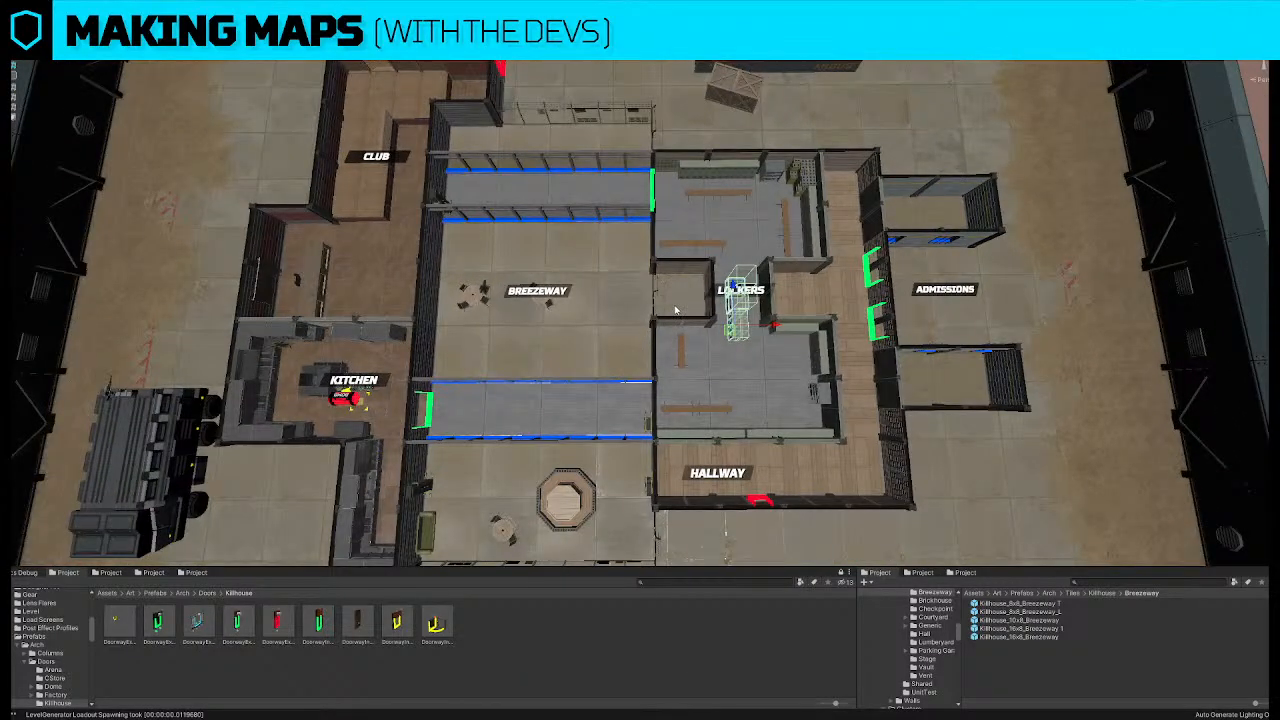
pyautogui.scroll(-3, 675, 361)
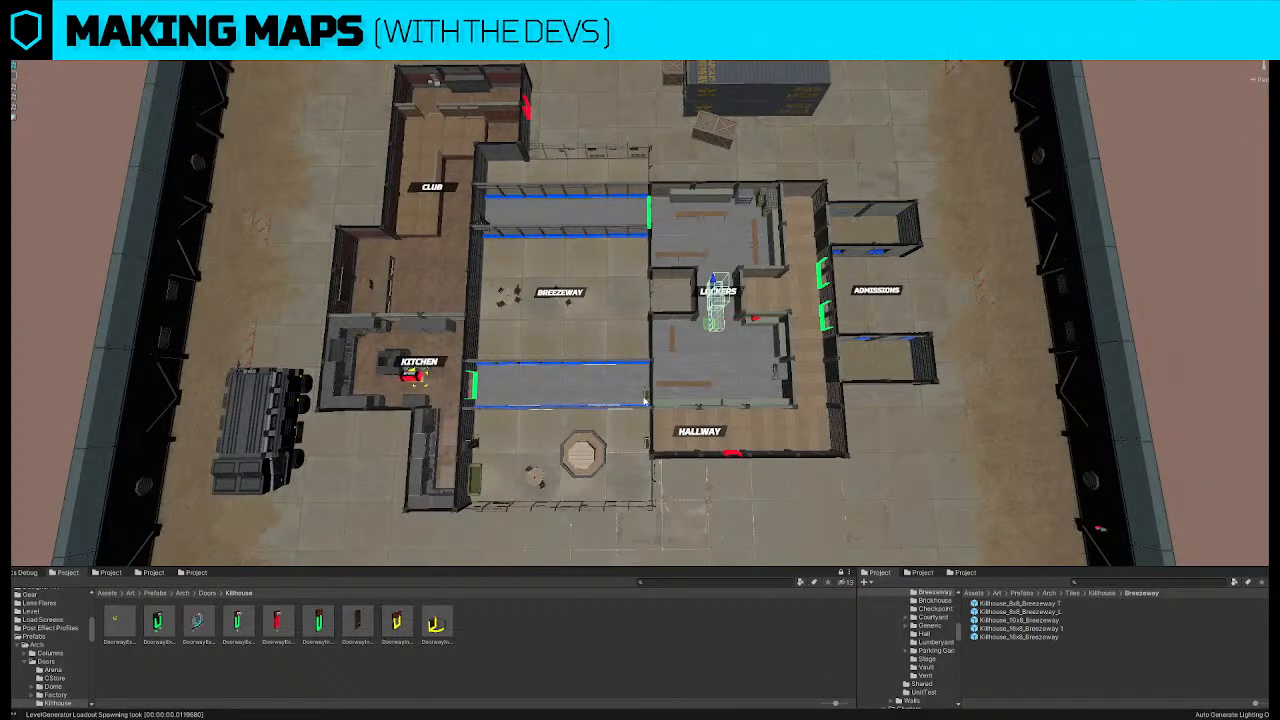
pyautogui.click(647, 395)
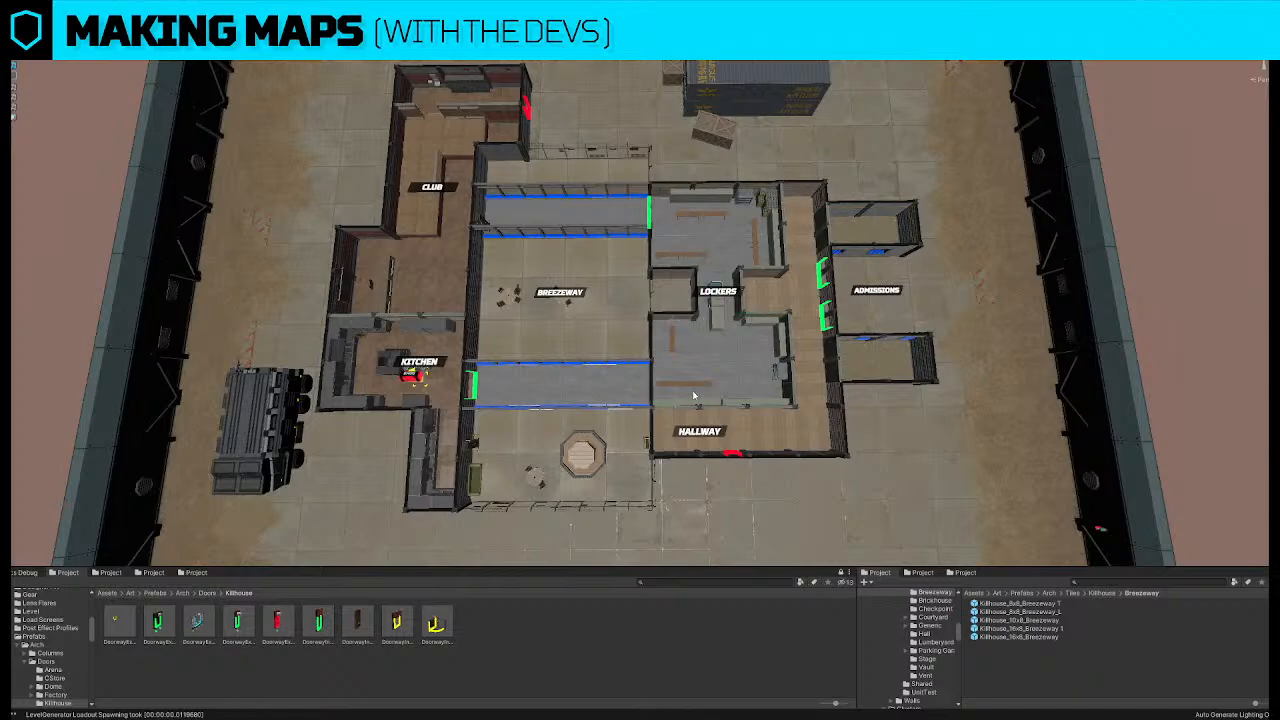
# Replace the wall panel at the Club end of the nearer breezeway with a copy of the green Lockers doorway
pyautogui.scroll(4, 621, 372)
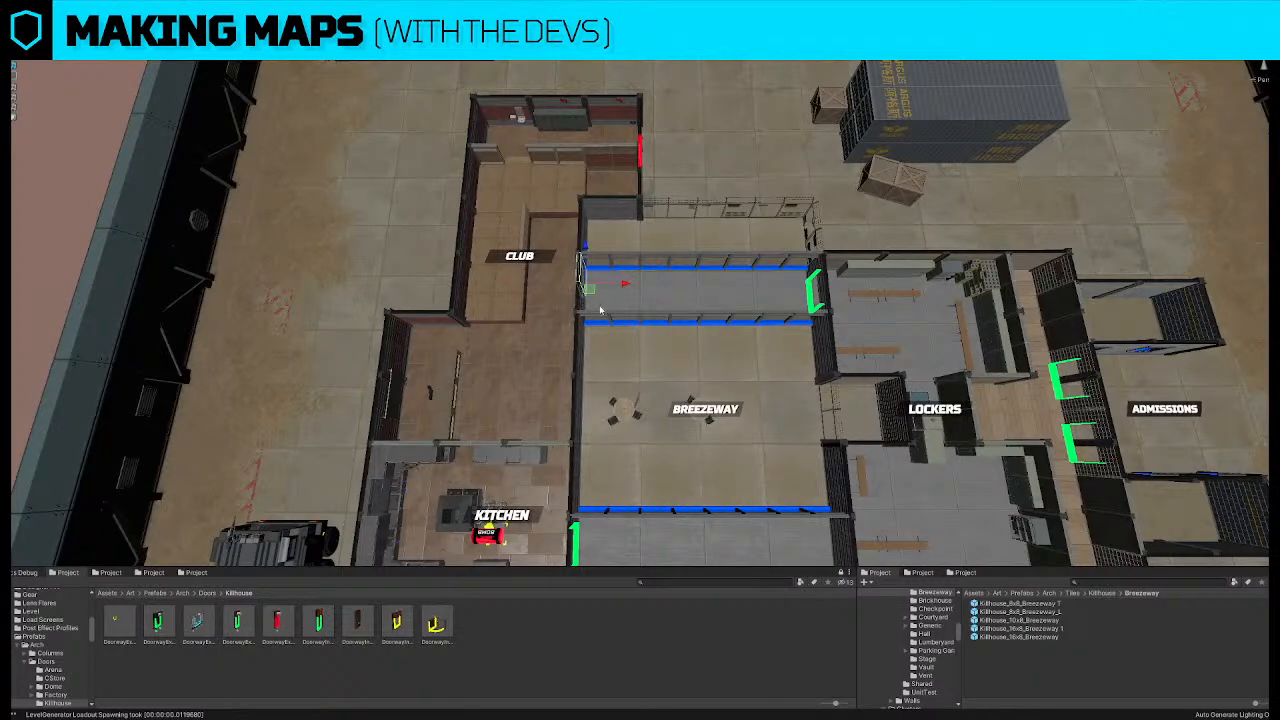
pyautogui.click(833, 304)
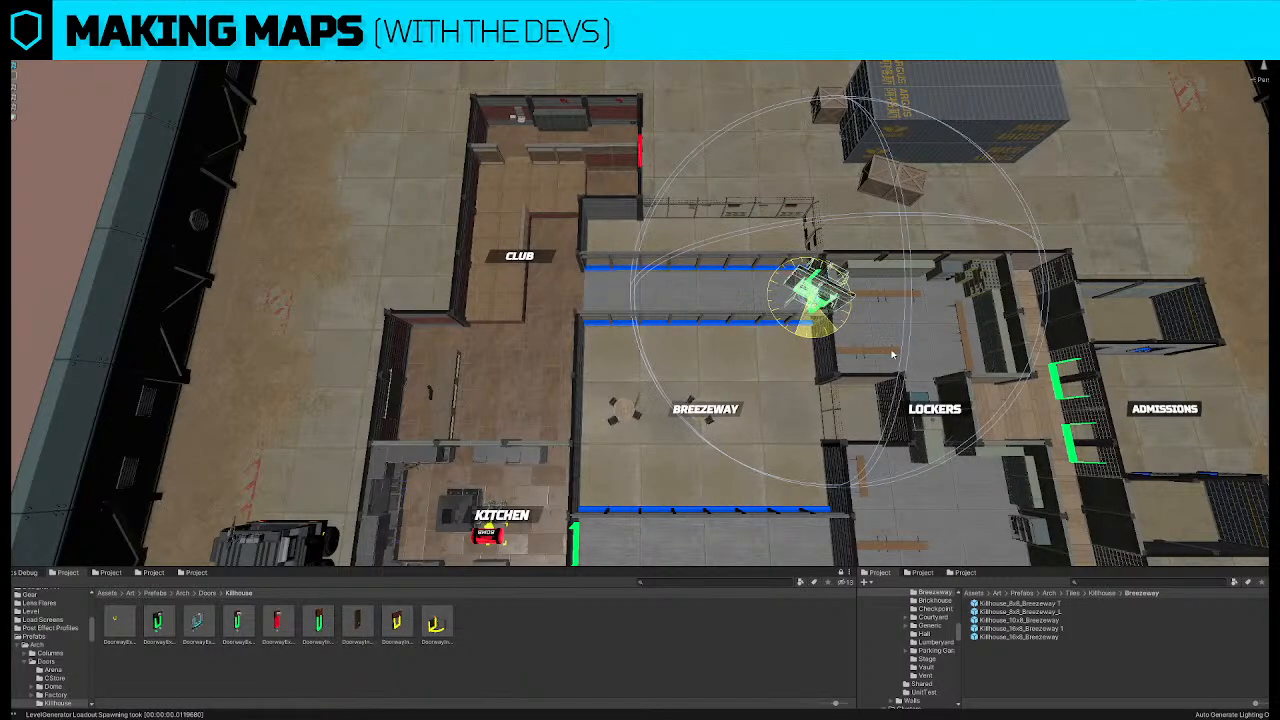
pyautogui.press('f')
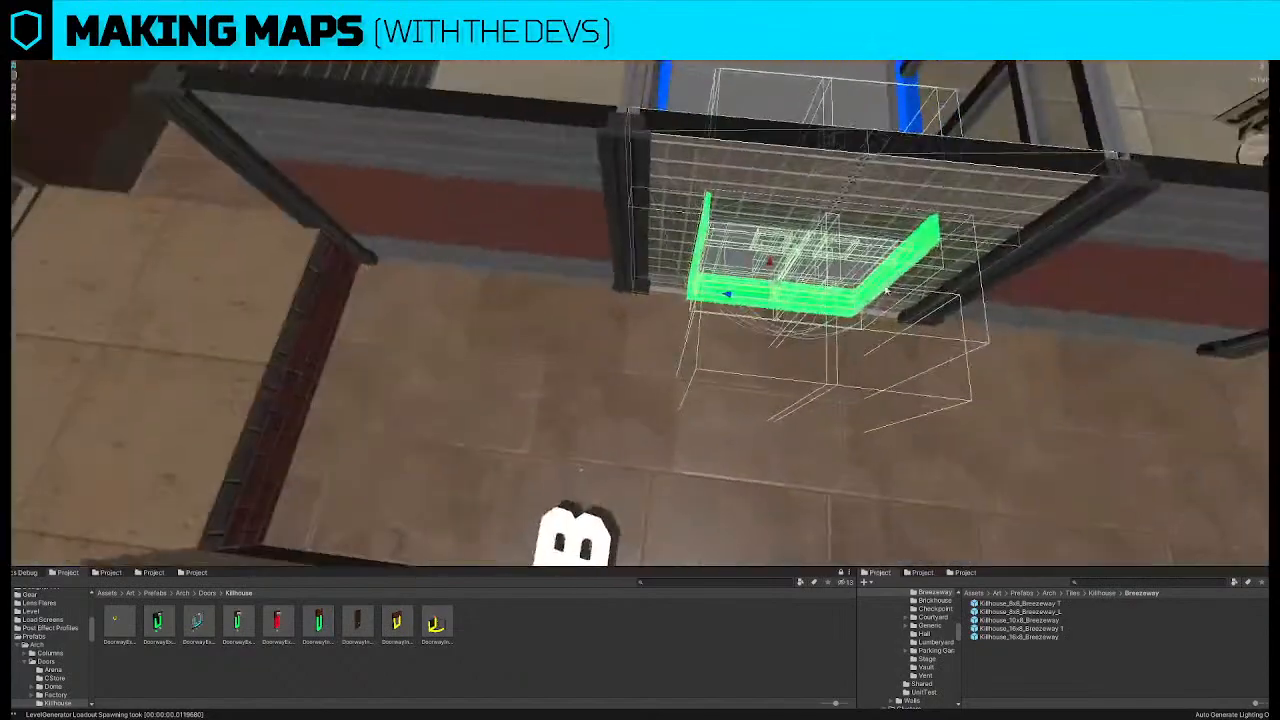
pyautogui.keyDown('alt'); pyautogui.moveTo(580, 468); pyautogui.dragTo(453, 216); pyautogui.keyUp('alt')
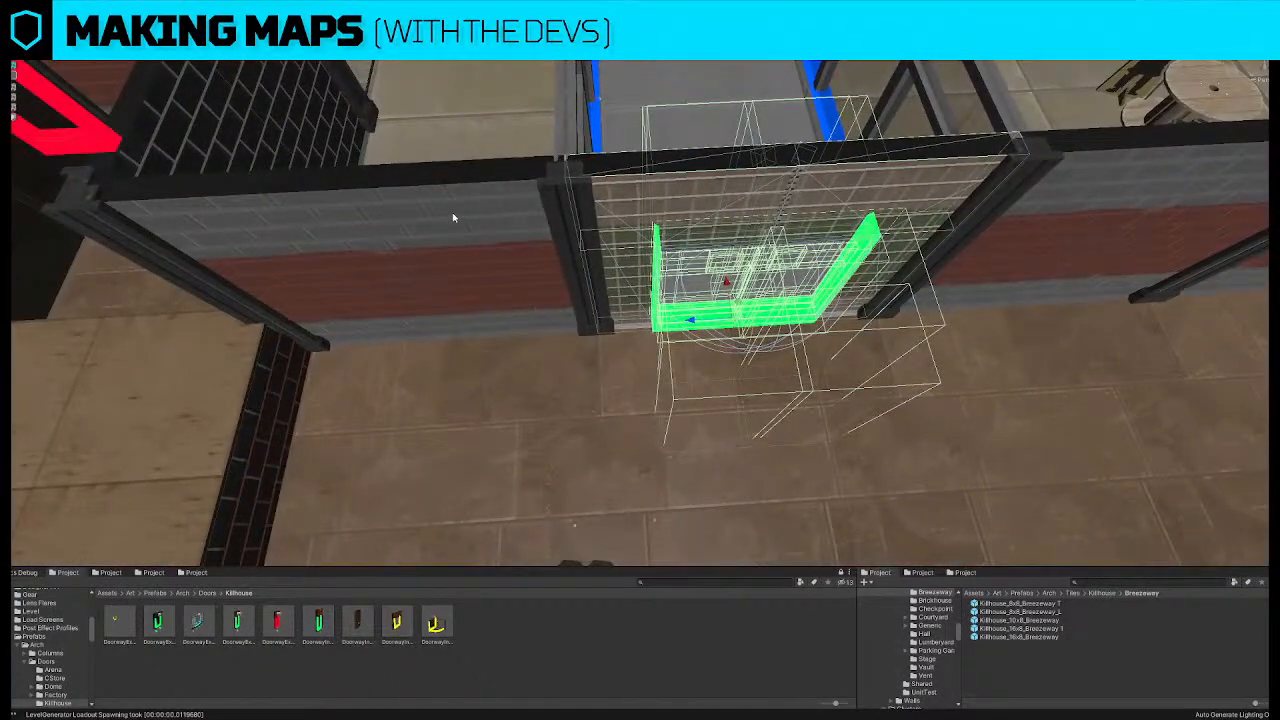
pyautogui.click(453, 216)
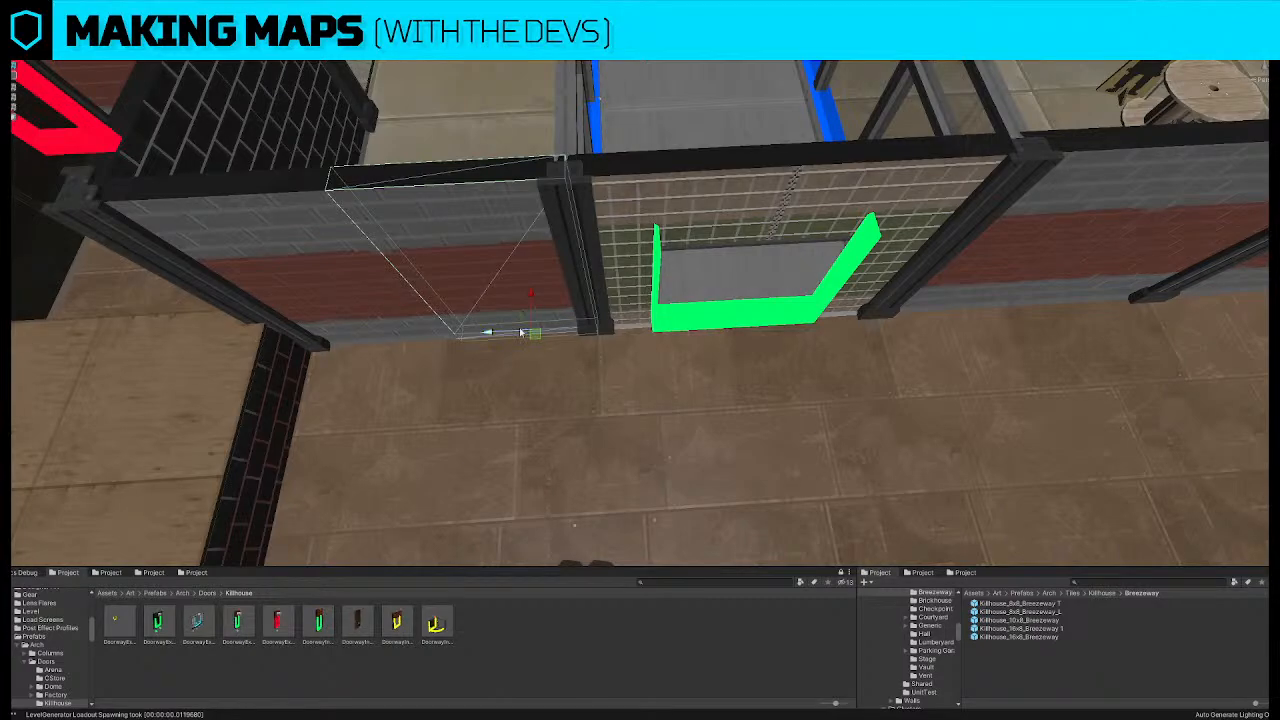
pyautogui.keyDown('alt'); pyautogui.moveTo(494, 334); pyautogui.dragTo(485, 327); pyautogui.keyUp('alt')
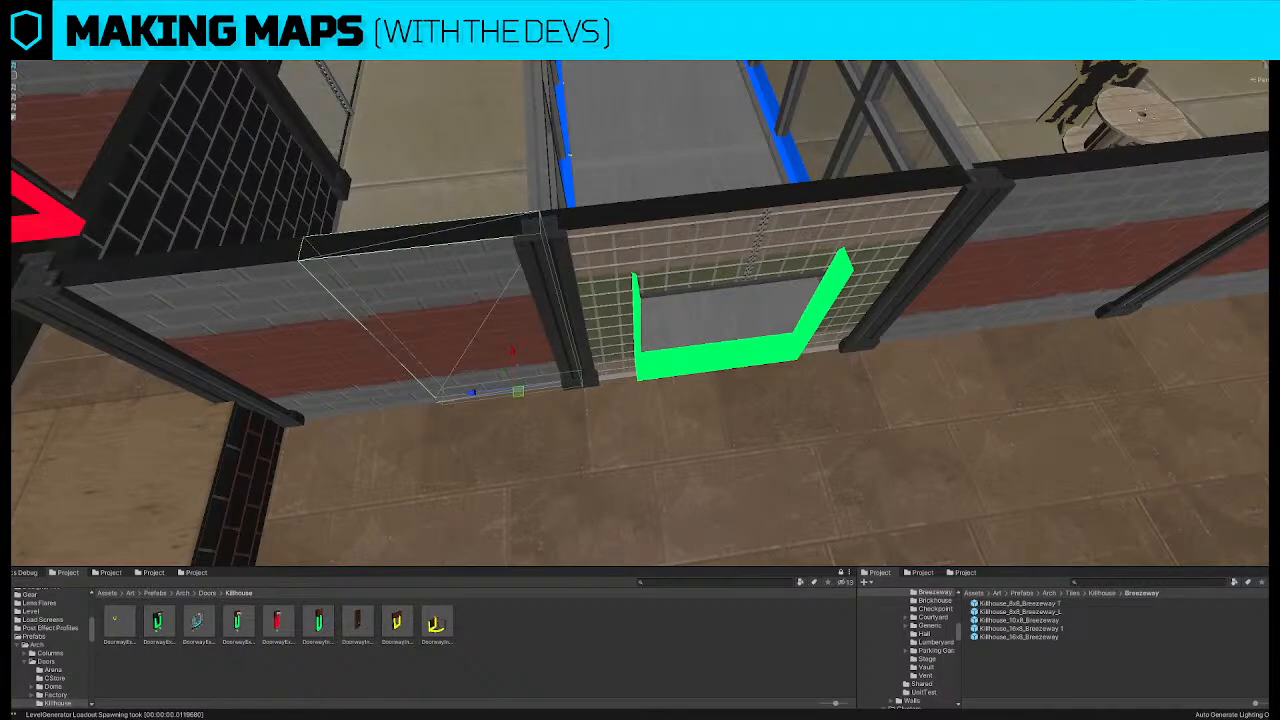
# Replace the Lockers wall panel at the Kitchen-side breezeway with a green doorway, and add another green doorway between the Lockers and the Hallway
pyautogui.moveTo(648, 240); pyautogui.dragTo(443, 286, button='right')
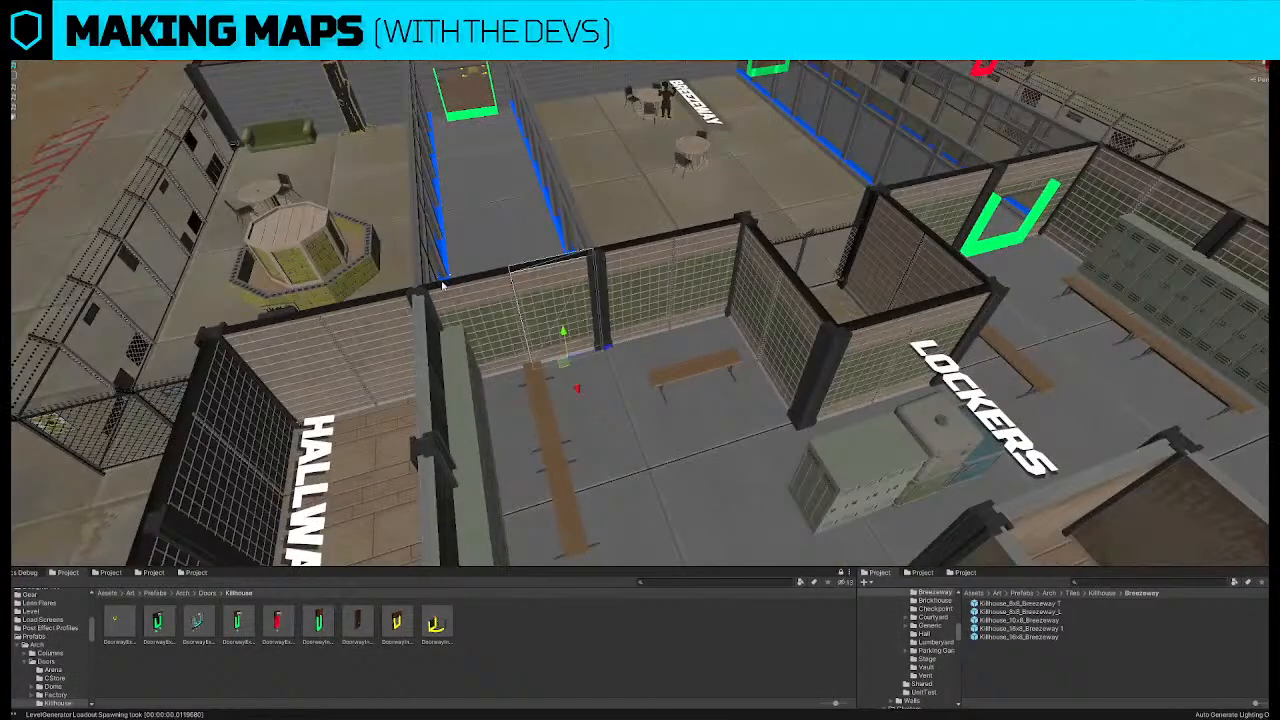
pyautogui.press('Delete')
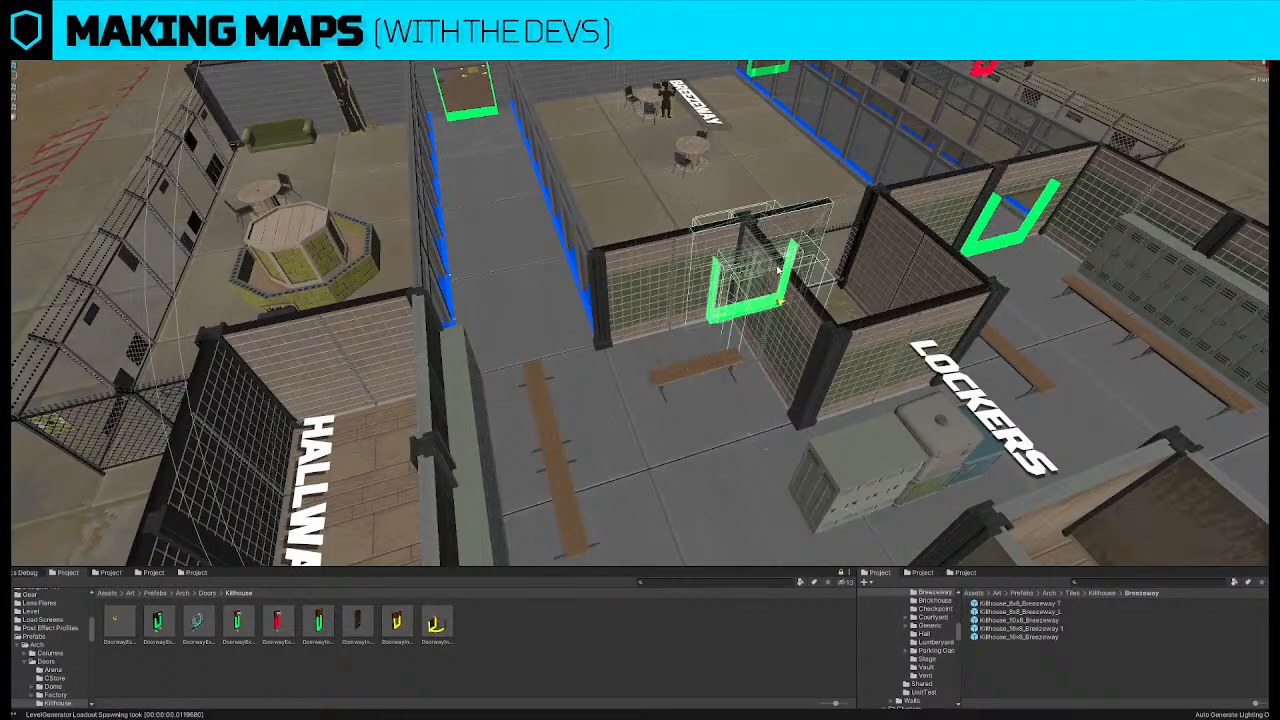
pyautogui.click(500, 343)
pyautogui.moveTo(500, 343); pyautogui.dragTo(606, 361, button='right')
pyautogui.click(588, 362)
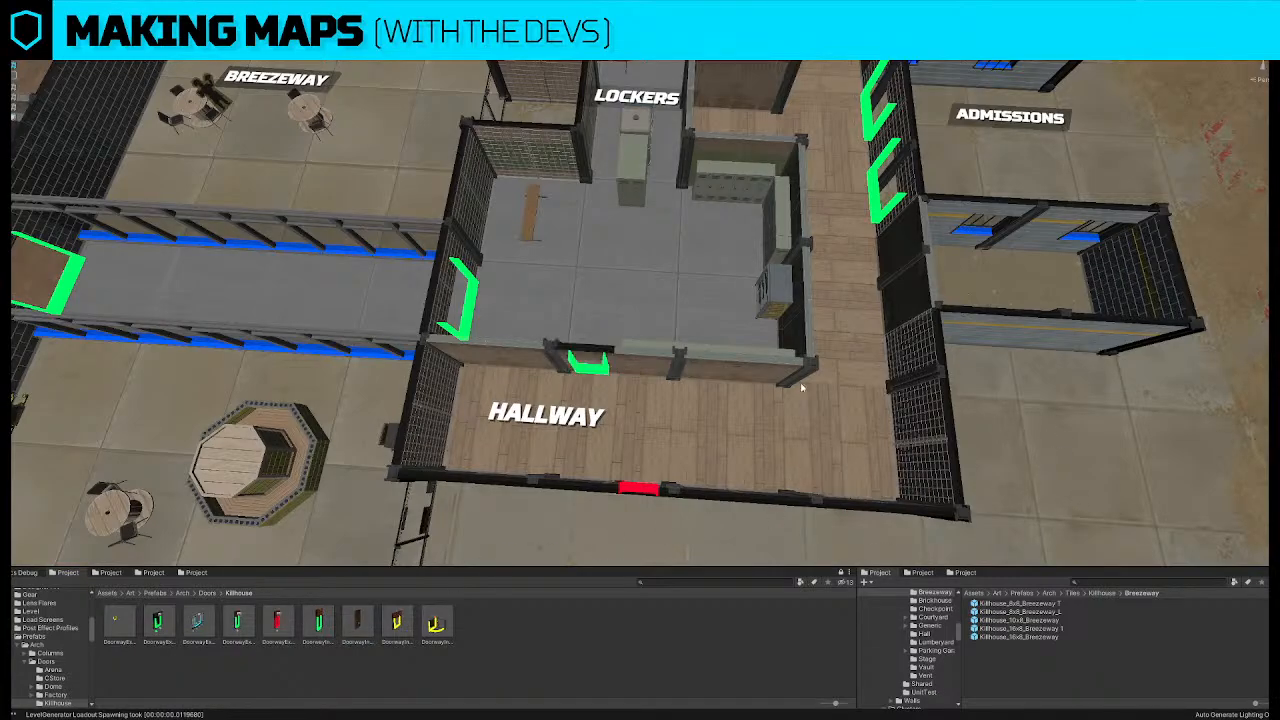
# Reduce the two green doorways between the Hallway and Admissions to a single one centred in the Admissions wall
pyautogui.moveTo(803, 386); pyautogui.dragTo(722, 354, button='right')
pyautogui.click(719, 349)
pyautogui.keyDown('alt'); pyautogui.moveTo(719, 349); pyautogui.dragTo(483, 352); pyautogui.keyUp('alt')
pyautogui.press('Delete')
pyautogui.click(500, 360)
pyautogui.moveTo(510, 400); pyautogui.dragTo(601, 391)
pyautogui.click(788, 491)
pyautogui.moveTo(766, 520); pyautogui.dragTo(505, 349)
pyautogui.press('w')
# Replace the wall panels at the Hallway ends of both Admissions side corridors with green doorways
pyautogui.click(494, 349)
pyautogui.scroll(-4, 495, 349)
pyautogui.moveTo(505, 349); pyautogui.dragTo(504, 357, button='right')
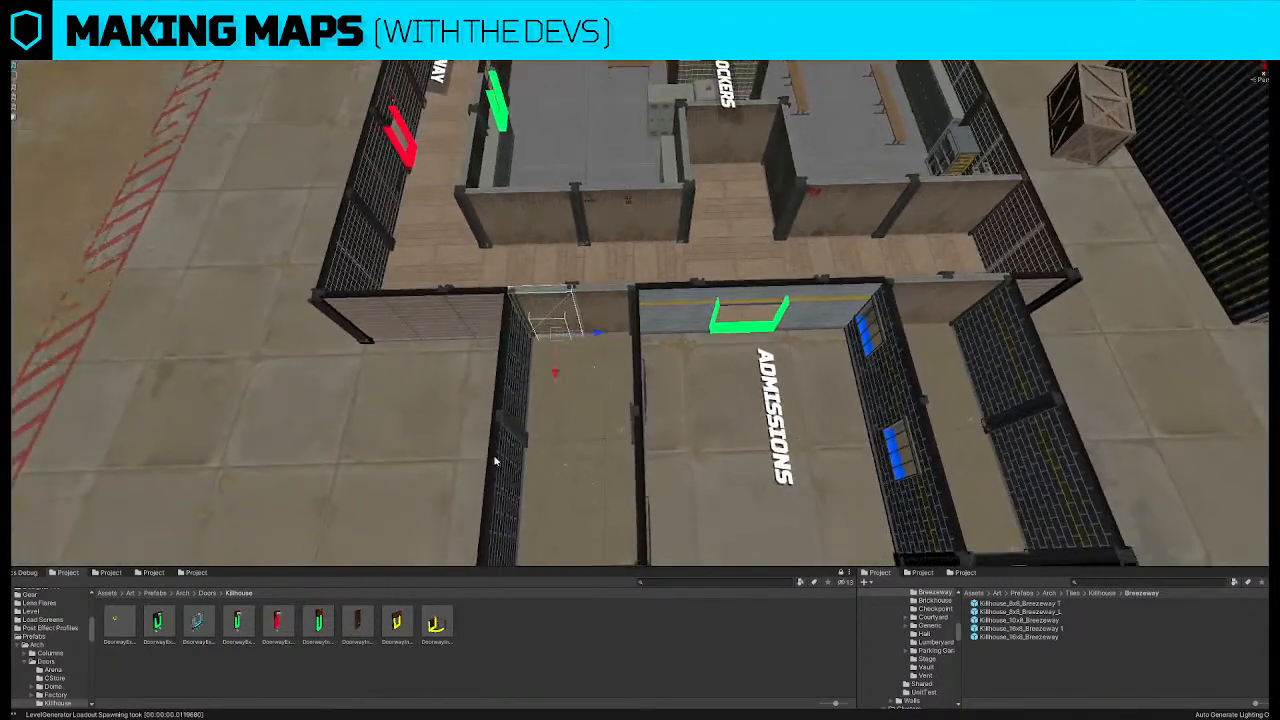
pyautogui.moveTo(326, 618); pyautogui.dragTo(1010, 432)
pyautogui.moveTo(362, 623); pyautogui.dragTo(1027, 424)
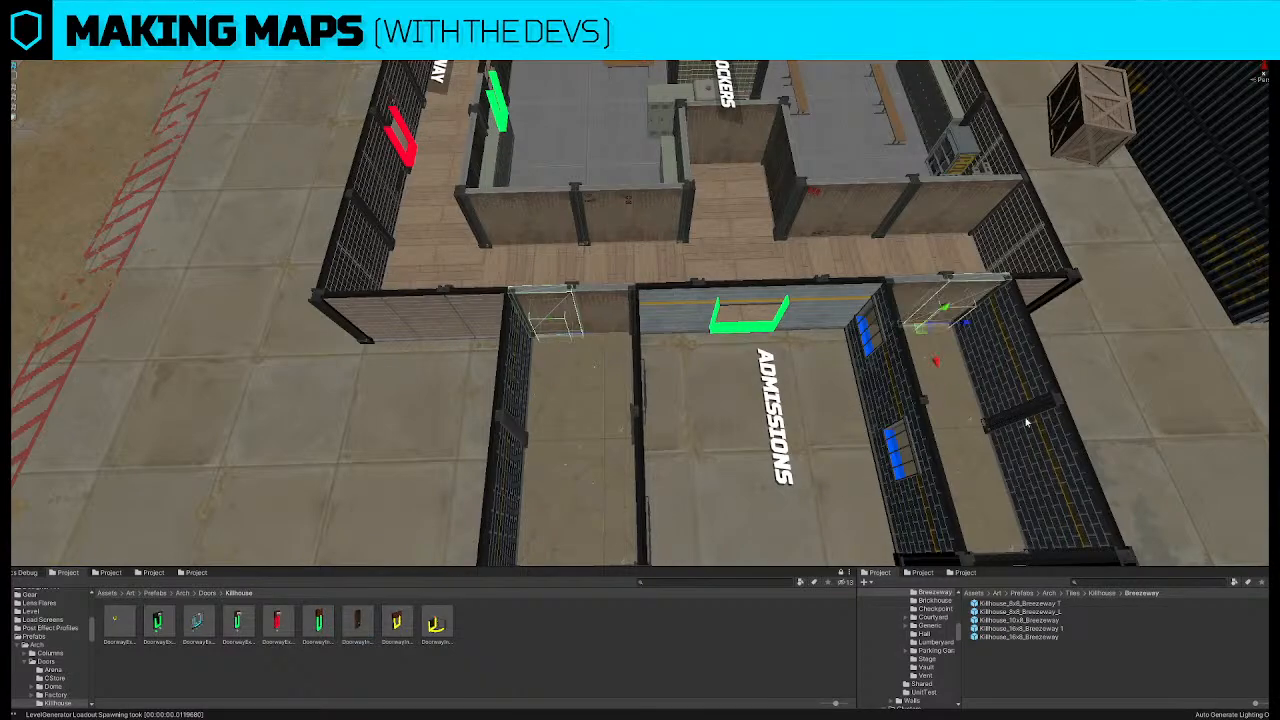
pyautogui.moveTo(812, 257); pyautogui.dragTo(734, 289, button='middle')
pyautogui.keyDown('alt'); pyautogui.moveTo(734, 289); pyautogui.dragTo(686, 289); pyautogui.keyUp('alt')
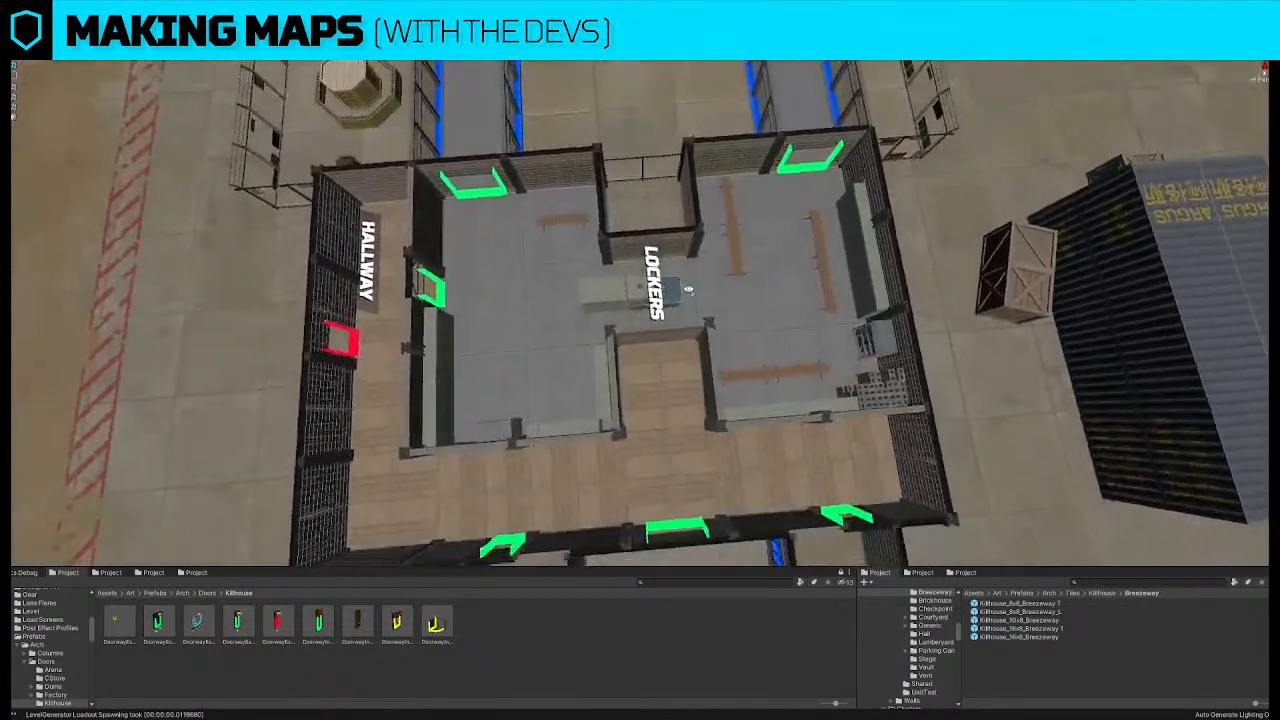
# Replace the wall panel between the Hallway's central alcove and the bench-filled side of the Lockers with a green doorway
pyautogui.moveTo(700, 350); pyautogui.dragTo(590, 337, button='middle')
pyautogui.click(590, 337)
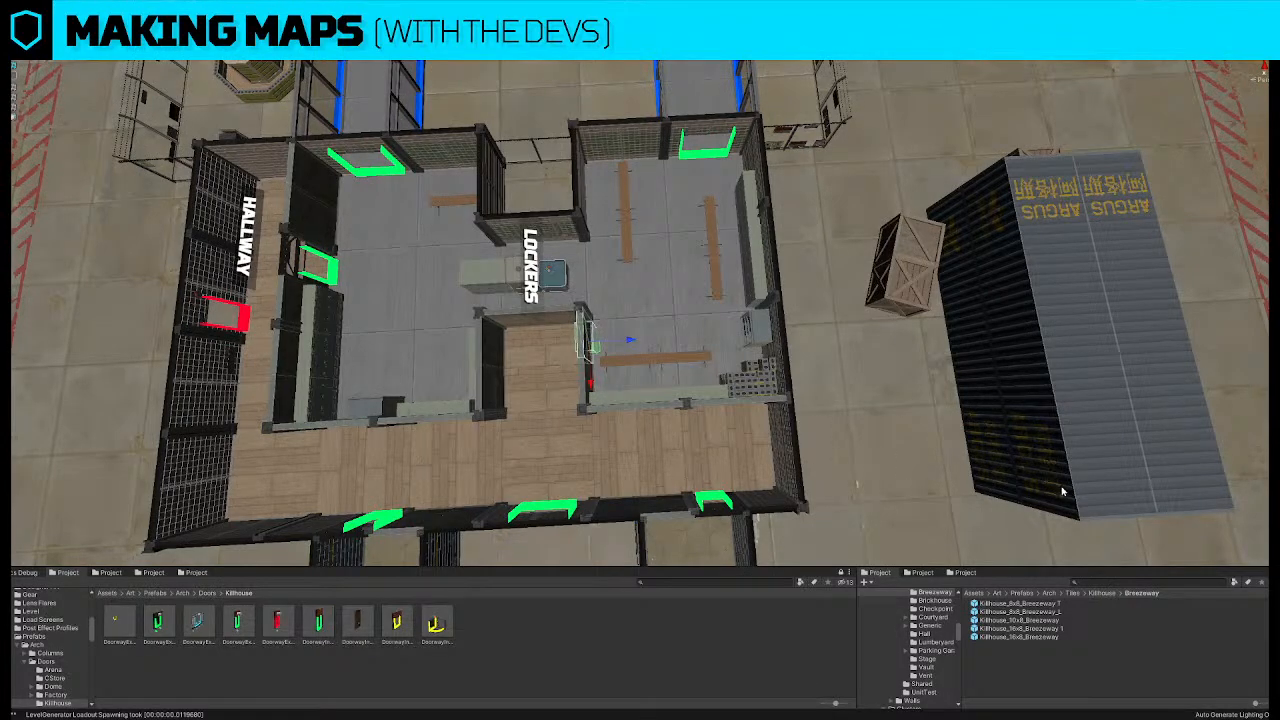
pyautogui.click(1076, 500)
pyautogui.keyDown('alt'); pyautogui.moveTo(580, 406); pyautogui.dragTo(646, 380); pyautogui.keyUp('alt')
pyautogui.scroll(-4, 646, 386)
pyautogui.click(594, 298)
pyautogui.scroll(1, 594, 298)
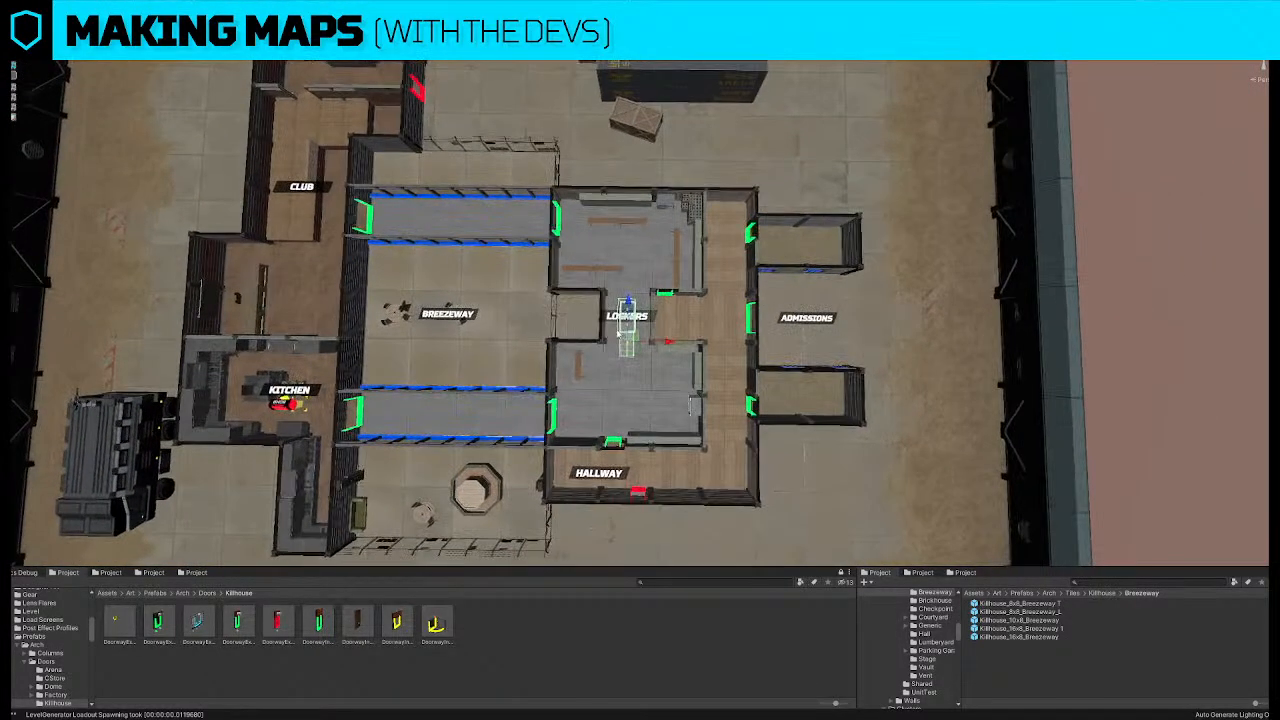
# Move a wooden floor section beside the Club label into the gap in the Club's end room
pyautogui.click(4, 495)
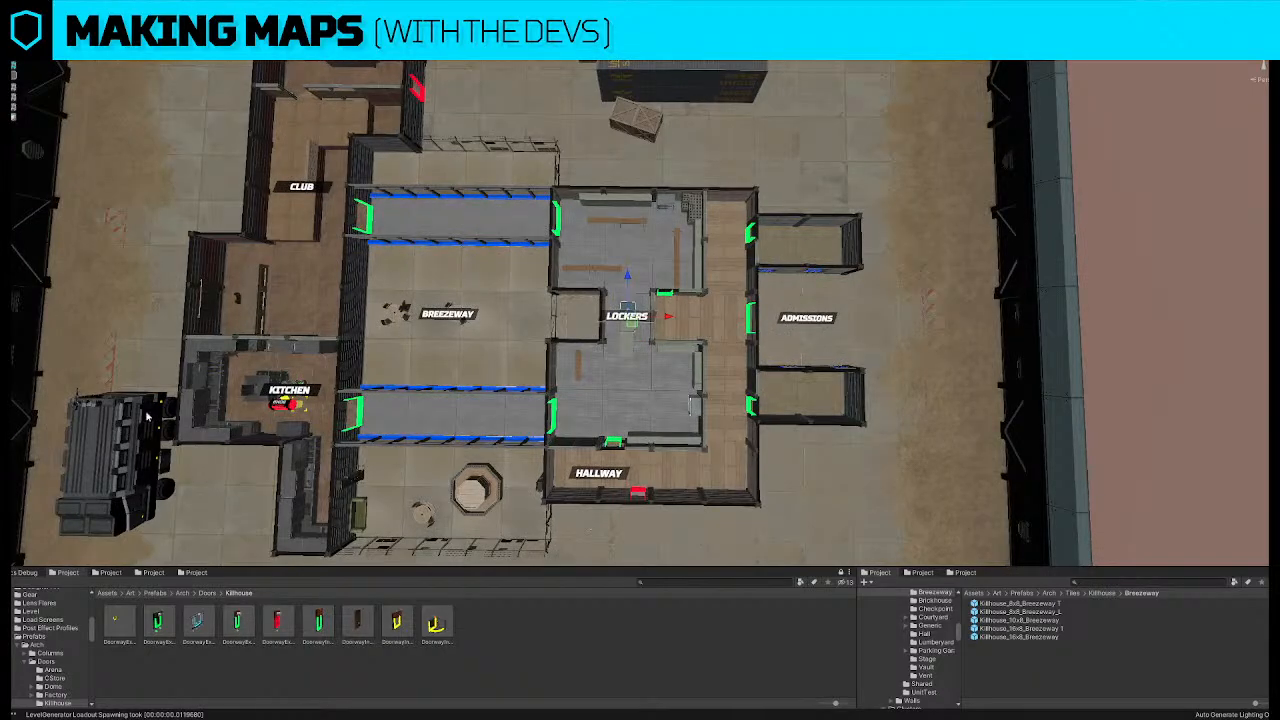
pyautogui.moveTo(262, 345); pyautogui.dragTo(388, 341, button='middle')
pyautogui.scroll(-2, 388, 341)
pyautogui.keyDown('alt'); pyautogui.moveTo(480, 247); pyautogui.dragTo(479, 224); pyautogui.keyUp('alt')
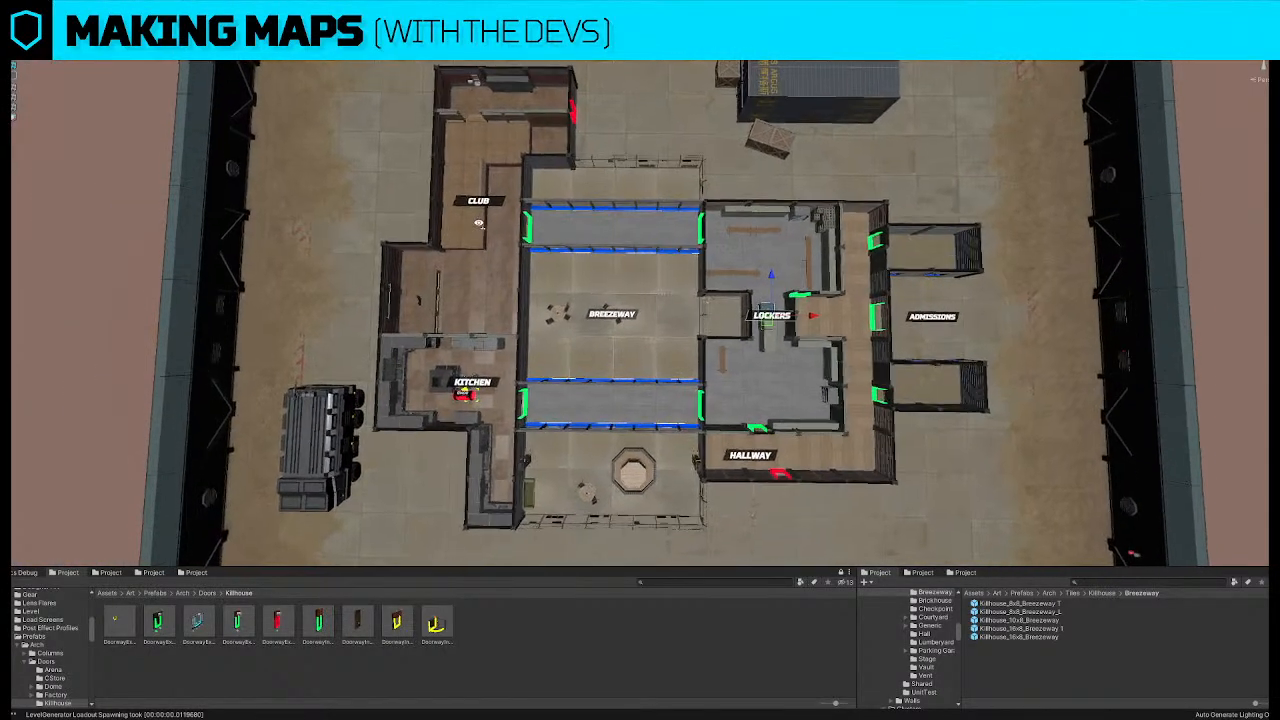
pyautogui.press('w')
pyautogui.moveTo(479, 224); pyautogui.dragTo(477, 222, button='right')
pyautogui.click(486, 274)
pyautogui.press('w')
pyautogui.moveTo(490, 290); pyautogui.dragTo(506, 317, button='right')
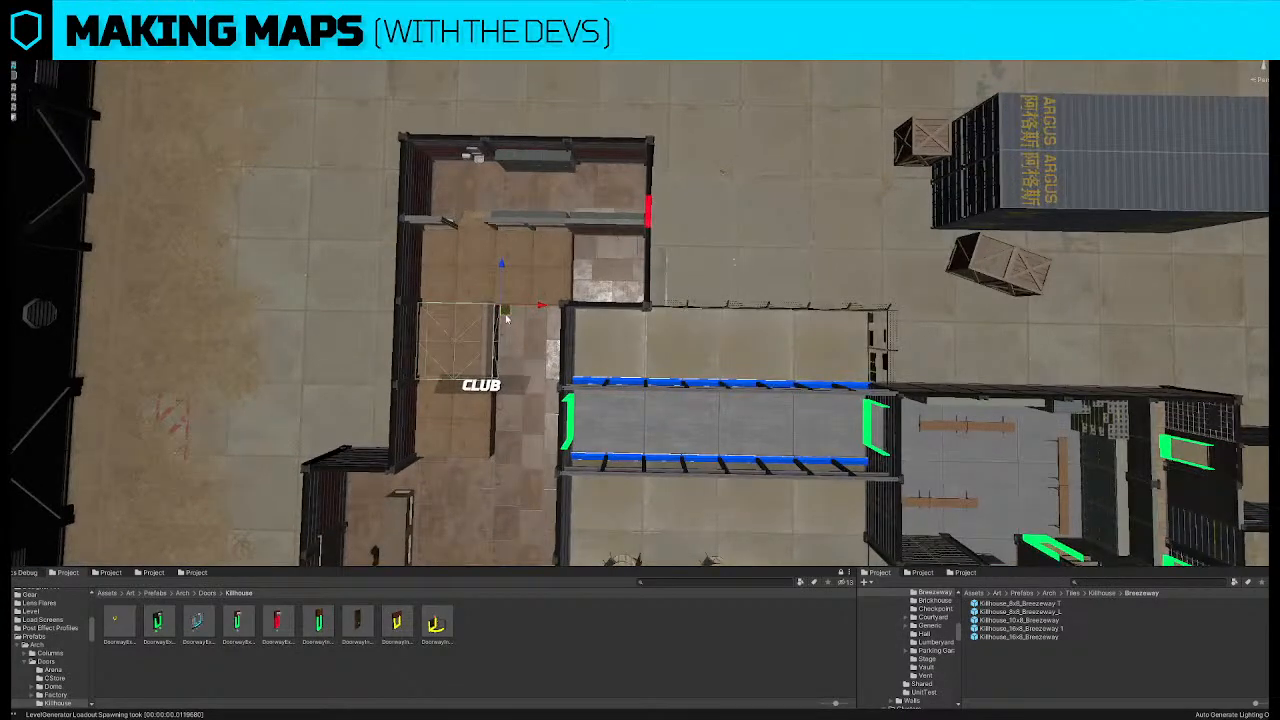
pyautogui.moveTo(506, 316); pyautogui.dragTo(655, 246)
# Turn the Club's low wall a quarter turn to edge the end room's wooden floor, and move the remaining floor section up against that floor
pyautogui.click(496, 354)
pyautogui.press('e')
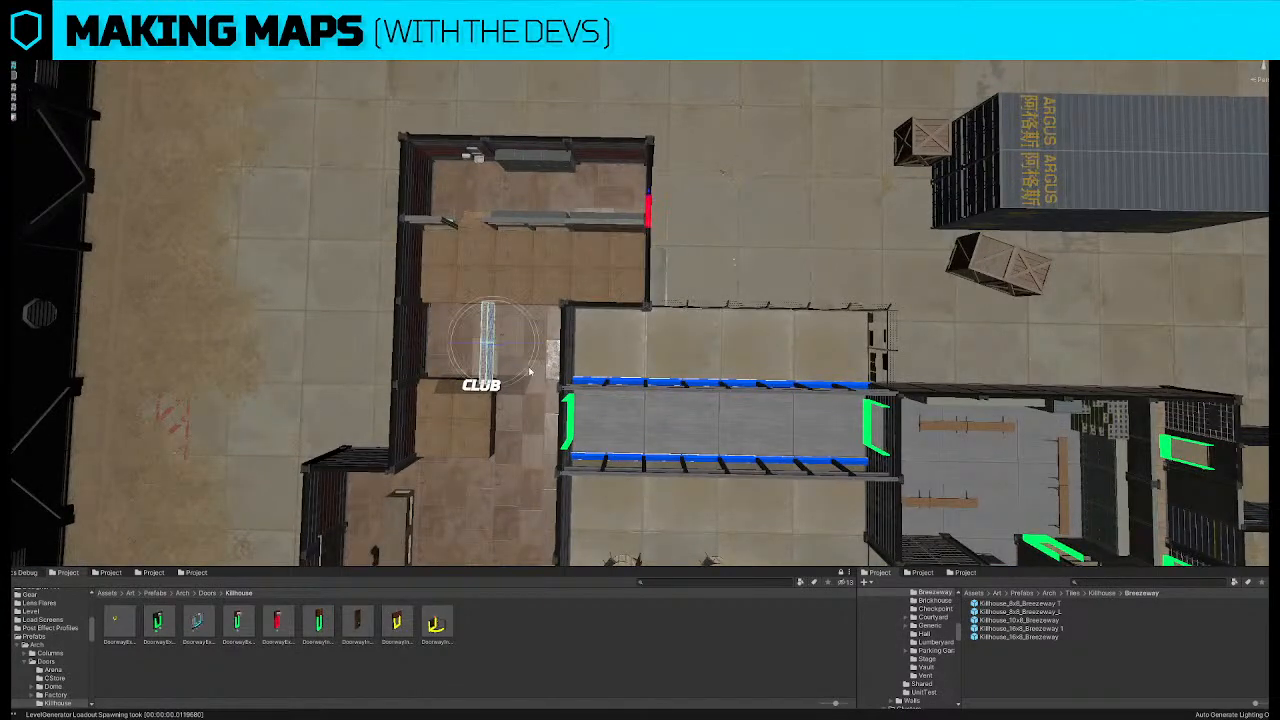
pyautogui.moveTo(528, 371); pyautogui.dragTo(461, 488)
pyautogui.press('w')
pyautogui.moveTo(505, 344); pyautogui.dragTo(504, 263)
pyautogui.click(493, 418)
pyautogui.click(525, 302)
pyautogui.moveTo(552, 313); pyautogui.dragTo(578, 310)
pyautogui.scroll(3, 570, 289)
pyautogui.scroll(-5, 570, 289)
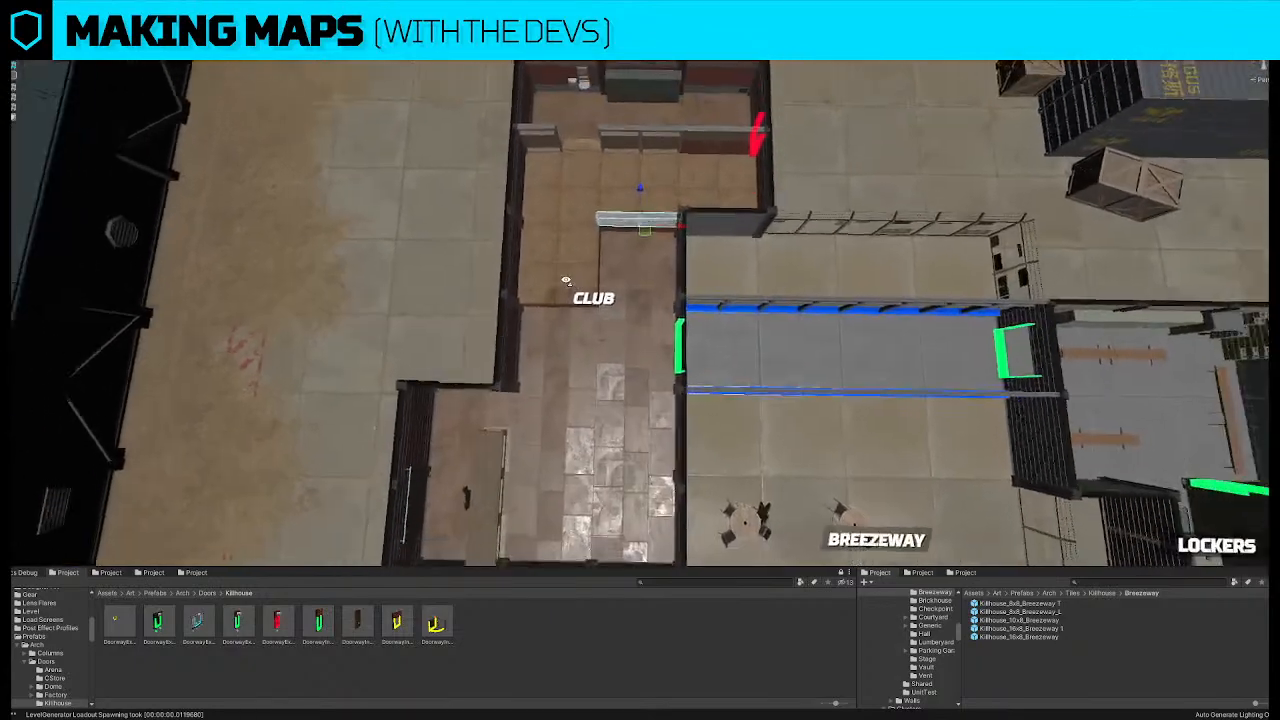
# Move the Kitchen island toward the Breezeway wall, and turn the red prop a quarter turn and place it beside the island
pyautogui.click(520, 345)
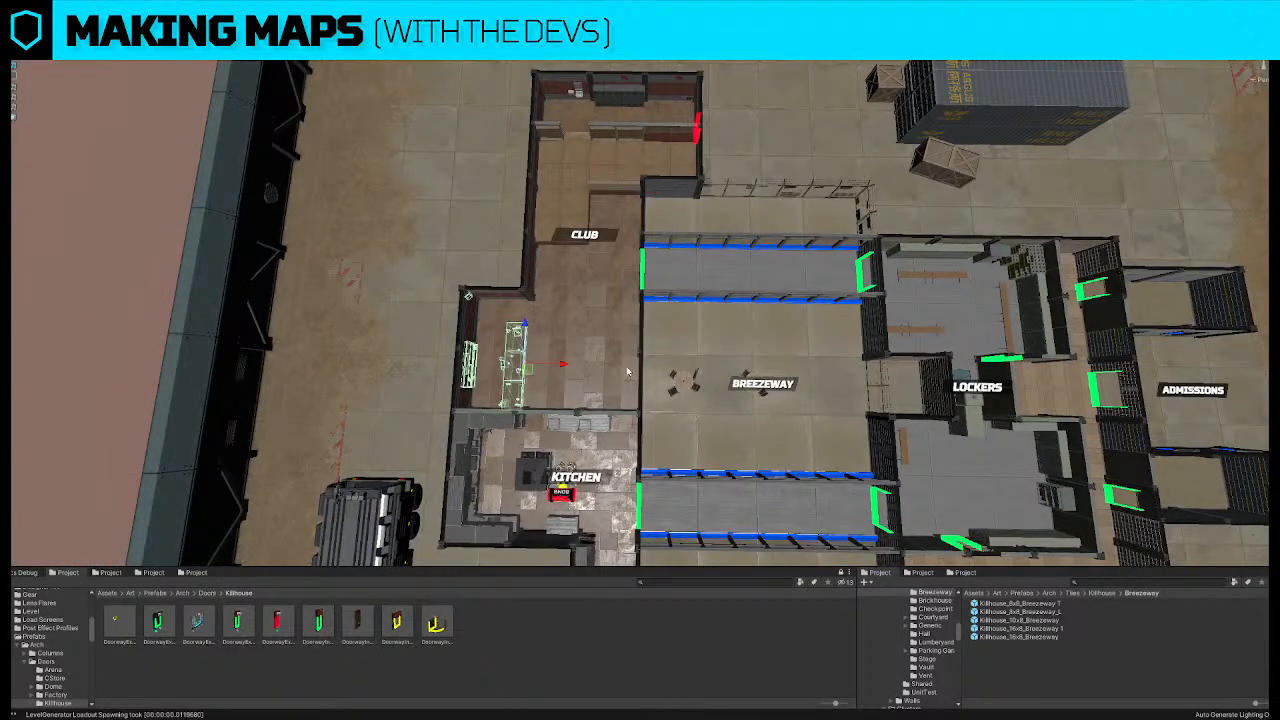
pyautogui.scroll(2, 560, 373)
pyautogui.moveTo(555, 385); pyautogui.dragTo(617, 383)
pyautogui.click(520, 443)
pyautogui.moveTo(533, 453); pyautogui.dragTo(533, 373, button='middle')
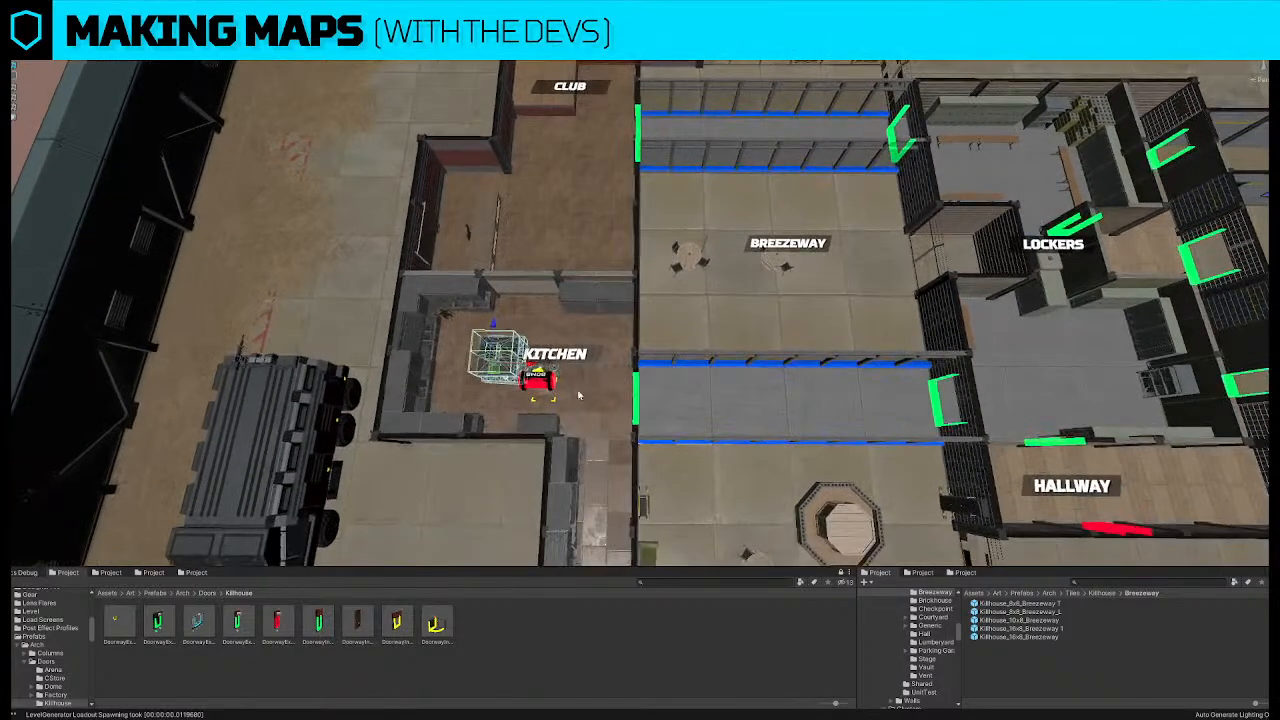
pyautogui.moveTo(520, 363); pyautogui.dragTo(449, 470)
pyautogui.click(538, 384)
pyautogui.press('e')
pyautogui.press('w')
pyautogui.moveTo(552, 382); pyautogui.dragTo(554, 374)
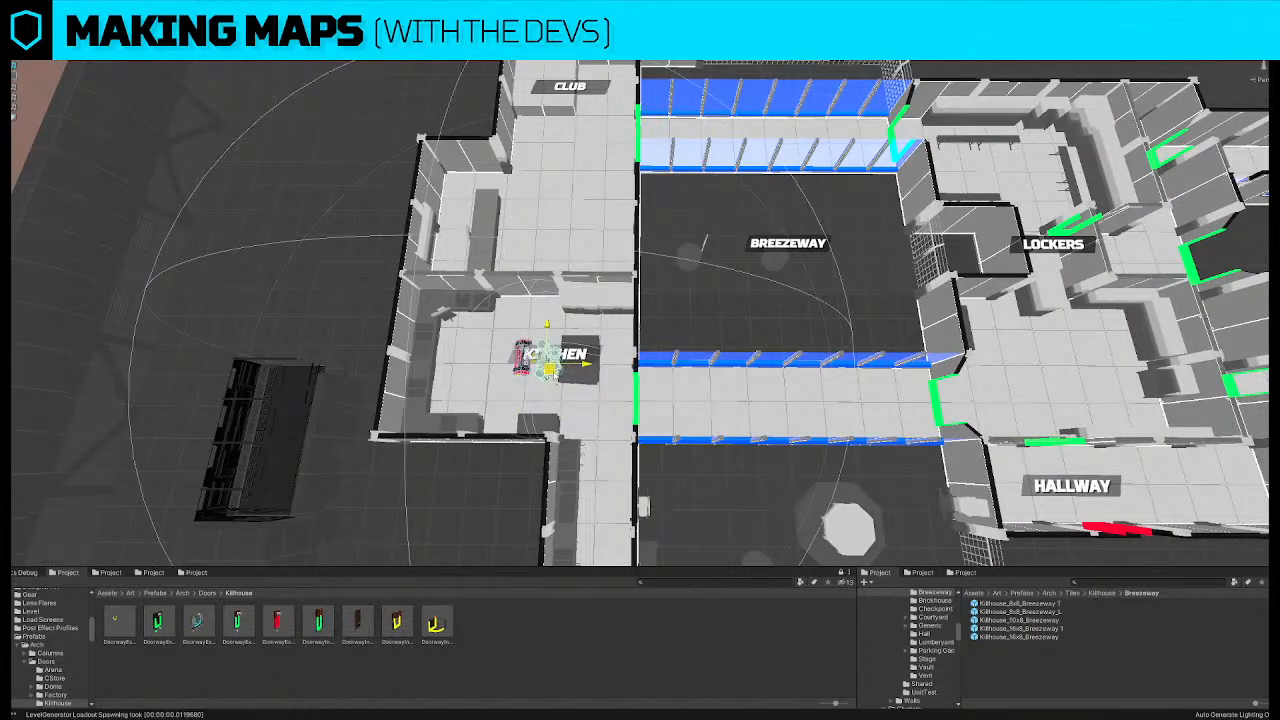
# Place a green doorway in the wall between the Kitchen and the Club
pyautogui.scroll(5, 553, 377)
pyautogui.moveTo(553, 377); pyautogui.dragTo(621, 303, button='middle')
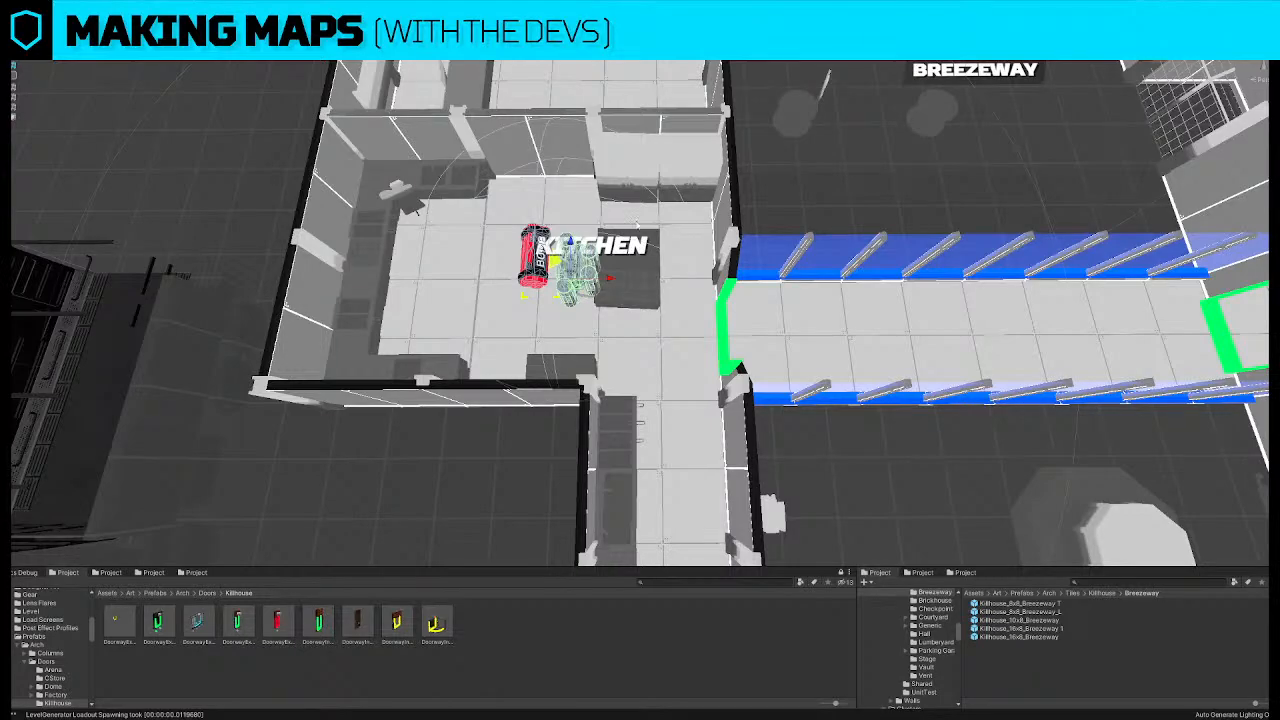
pyautogui.scroll(4, 590, 265)
pyautogui.moveTo(590, 265); pyautogui.dragTo(631, 277, button='middle')
pyautogui.moveTo(632, 277); pyautogui.dragTo(629, 310)
pyautogui.keyDown('shift'); pyautogui.click(654, 287); pyautogui.keyUp('shift')
pyautogui.scroll(-5, 629, 310)
pyautogui.scroll(-5, 628, 310)
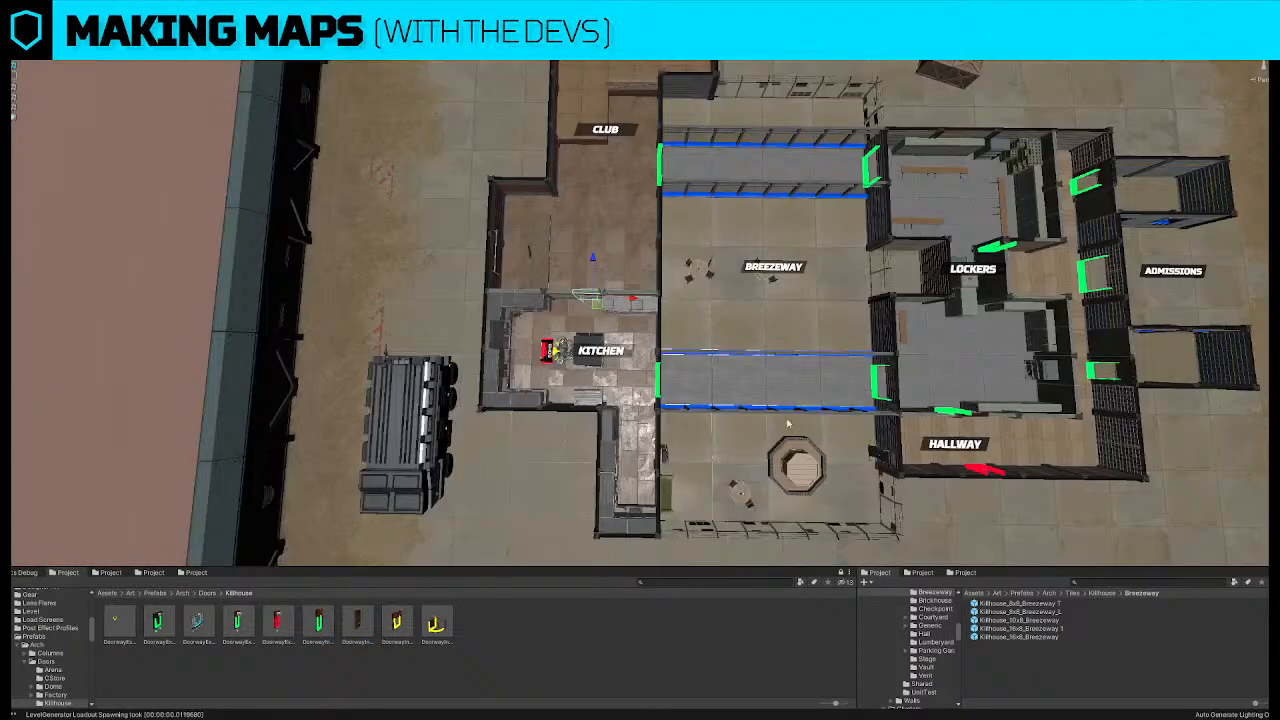
# Examine the whole layout and the doorway connections between all rooms from above
pyautogui.scroll(-4, 1053, 487)
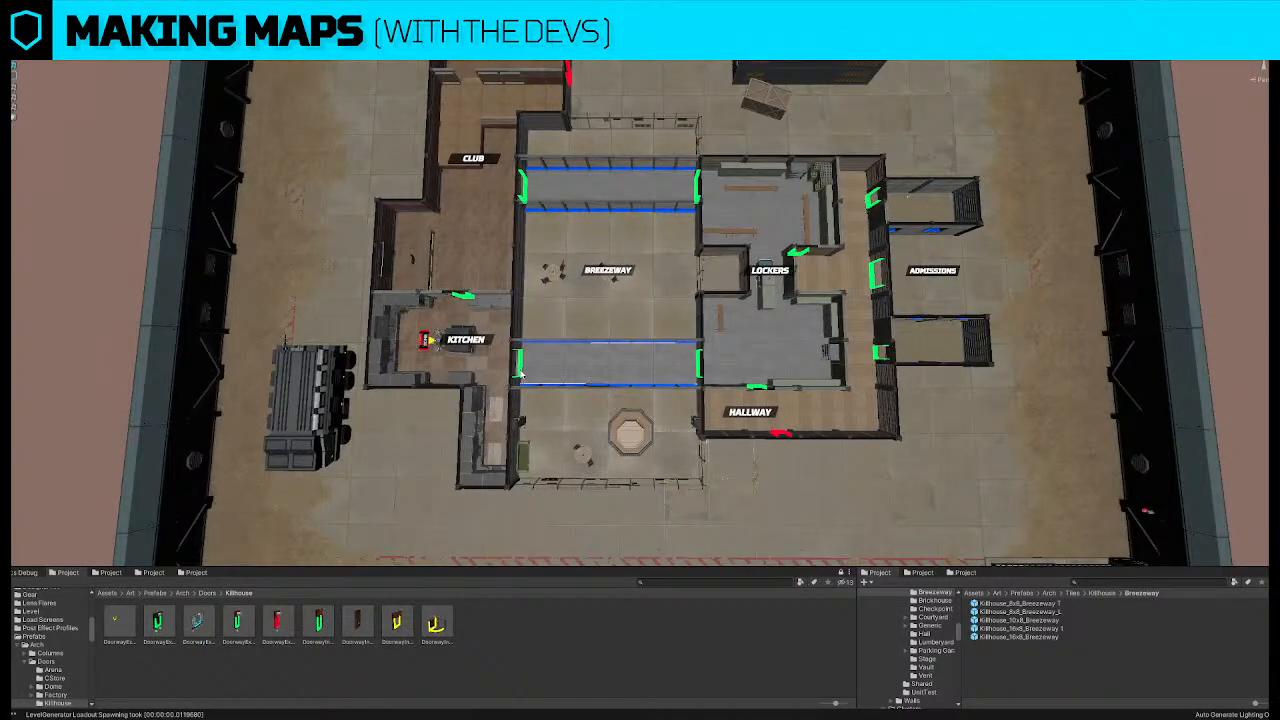
pyautogui.scroll(-3, 640, 313)
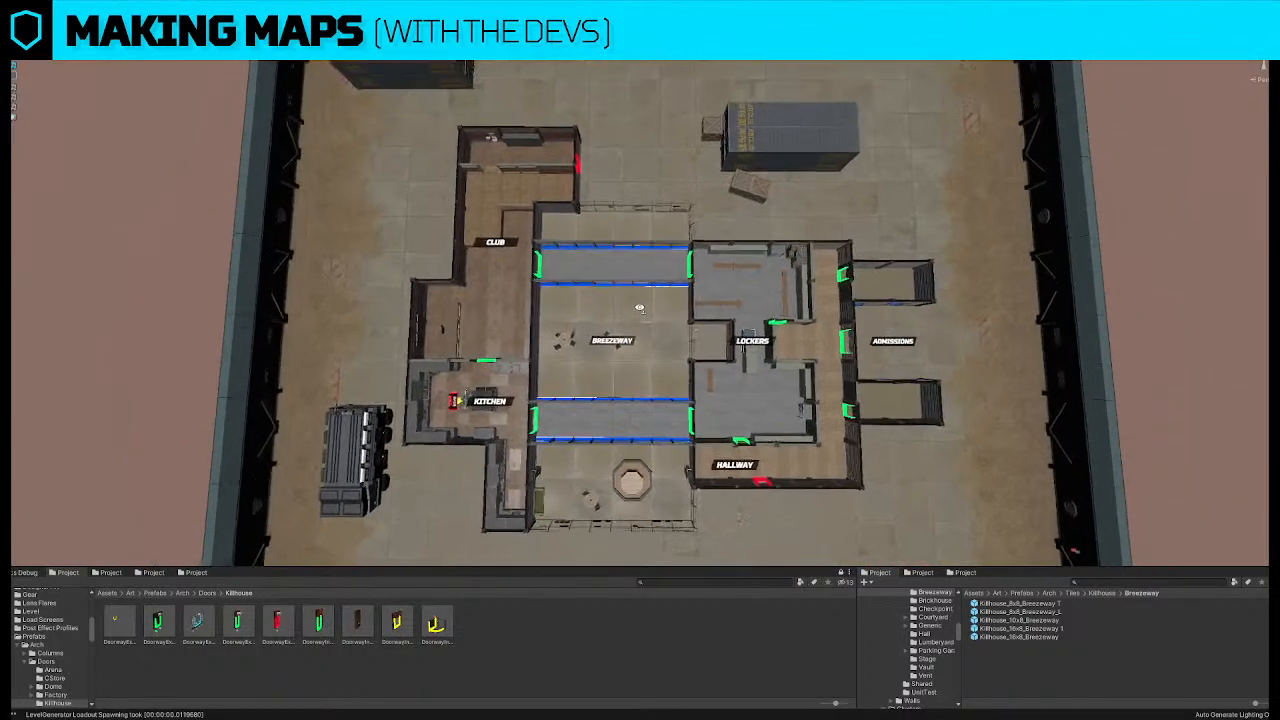
pyautogui.moveTo(645, 318); pyautogui.dragTo(707, 325, button='right')
pyautogui.press('w')
pyautogui.press('s')
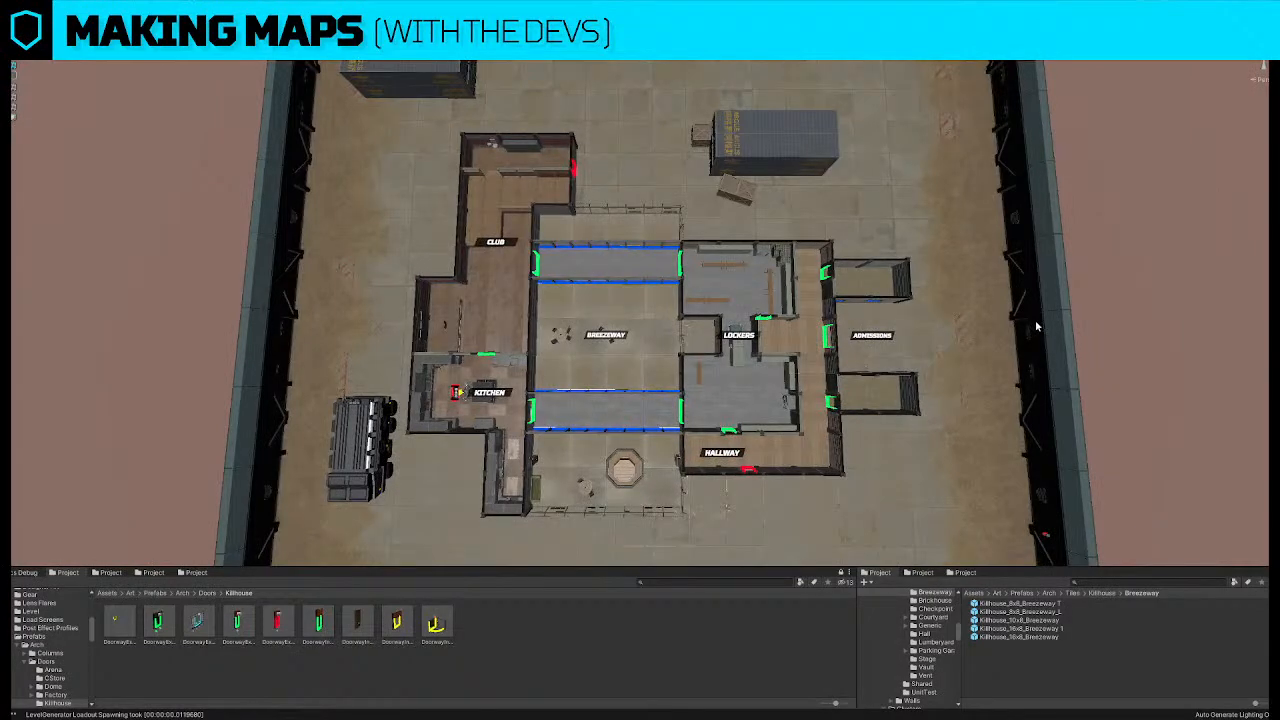
pyautogui.moveTo(1052, 303); pyautogui.dragTo(1058, 305, button='right')
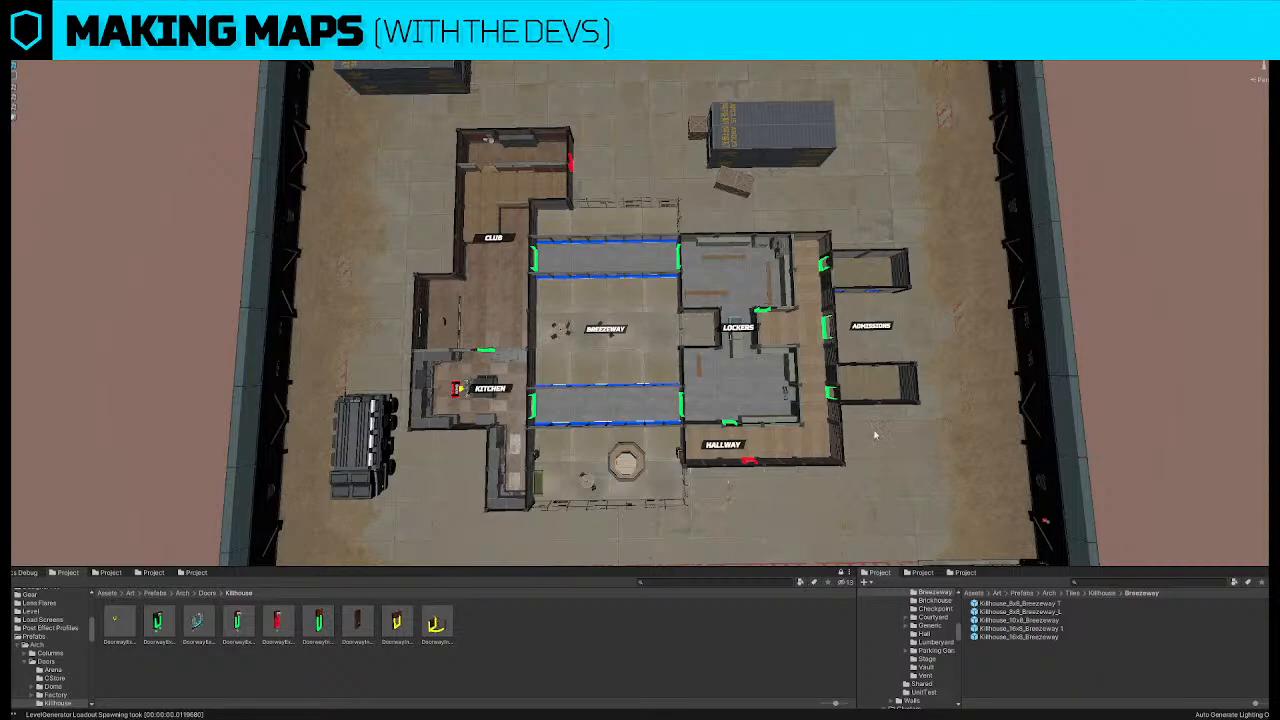
pyautogui.moveTo(929, 392); pyautogui.dragTo(925, 390, button='right')
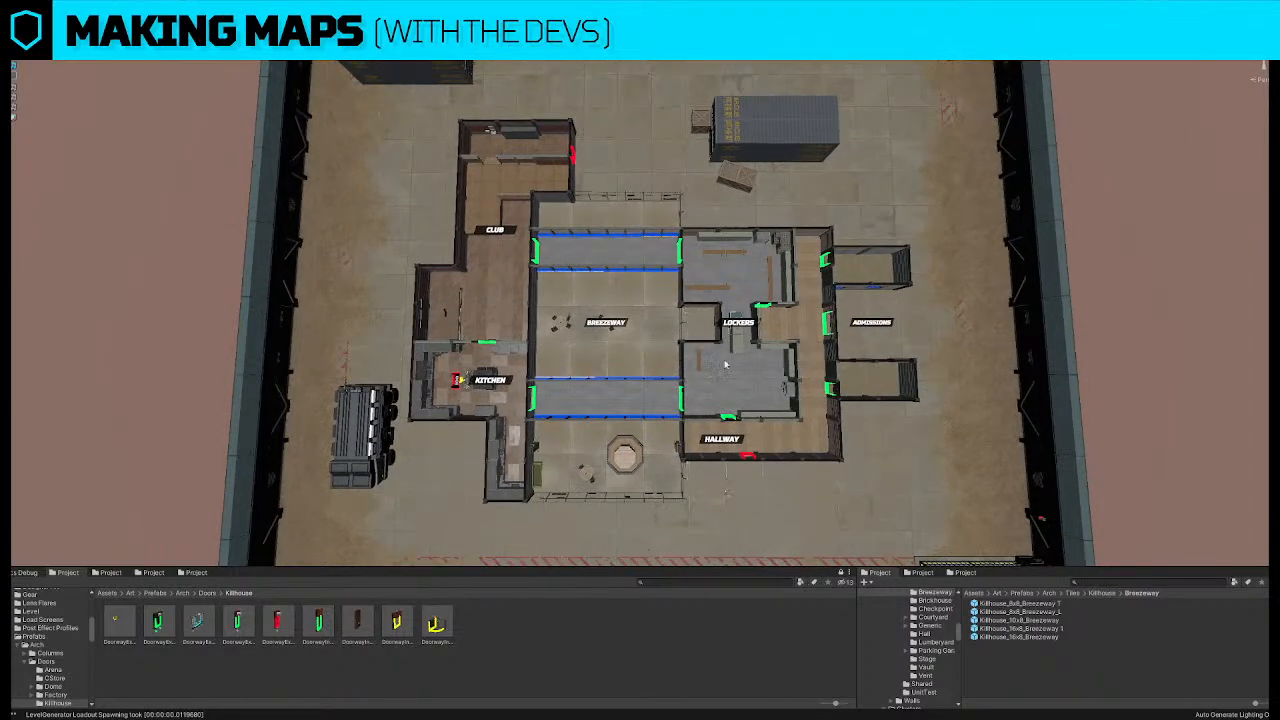
# Try to rotate the central locker block in the Lockers room
pyautogui.click(739, 345)
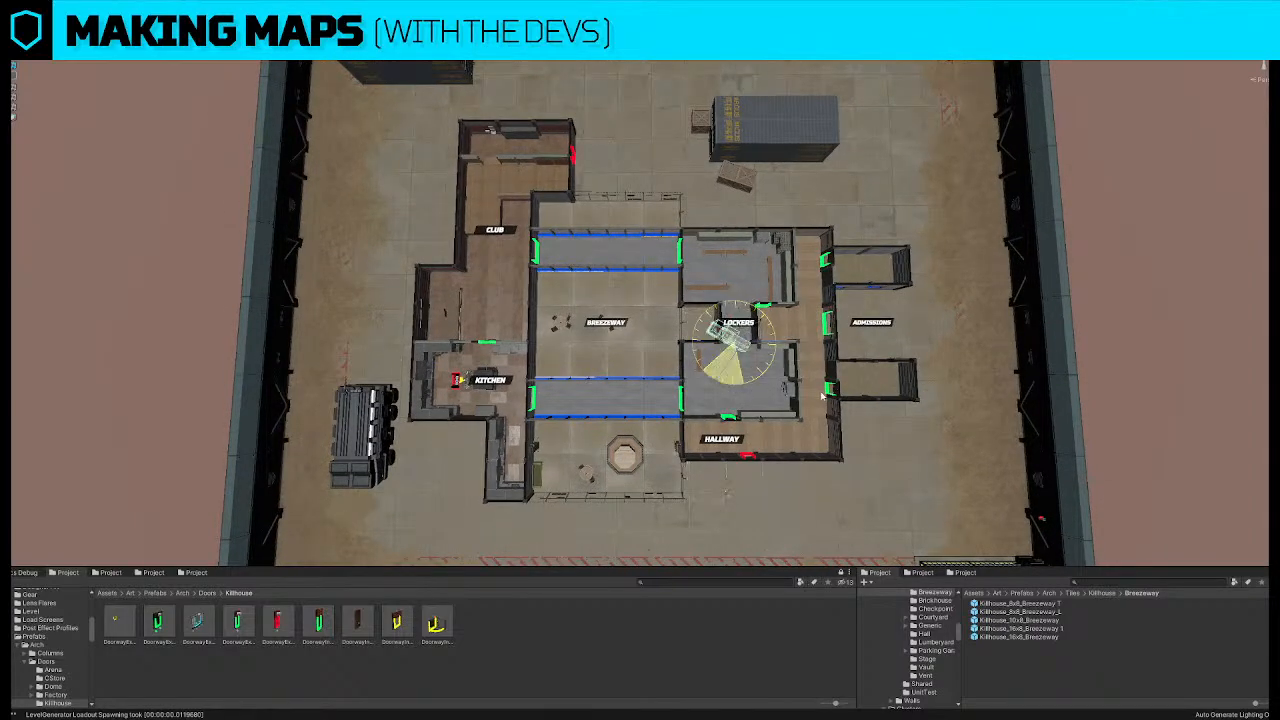
pyautogui.press('w')
pyautogui.moveTo(857, 398); pyautogui.dragTo(852, 394, button='right')
pyautogui.moveTo(619, 257); pyautogui.dragTo(738, 329)
pyautogui.press('e')
pyautogui.scroll(-5, 738, 329)
pyautogui.moveTo(613, 316); pyautogui.dragTo(352, 319)
# Move the row of lockers along the Lockers–Hallway wall to the breezeway side of the green doorway
pyautogui.scroll(3, 594, 366)
pyautogui.moveTo(596, 414); pyautogui.dragTo(730, 346, button='middle')
pyautogui.click(648, 344)
pyautogui.scroll(5, 700, 344)
pyautogui.press('w')
pyautogui.moveTo(787, 340); pyautogui.dragTo(698, 320)
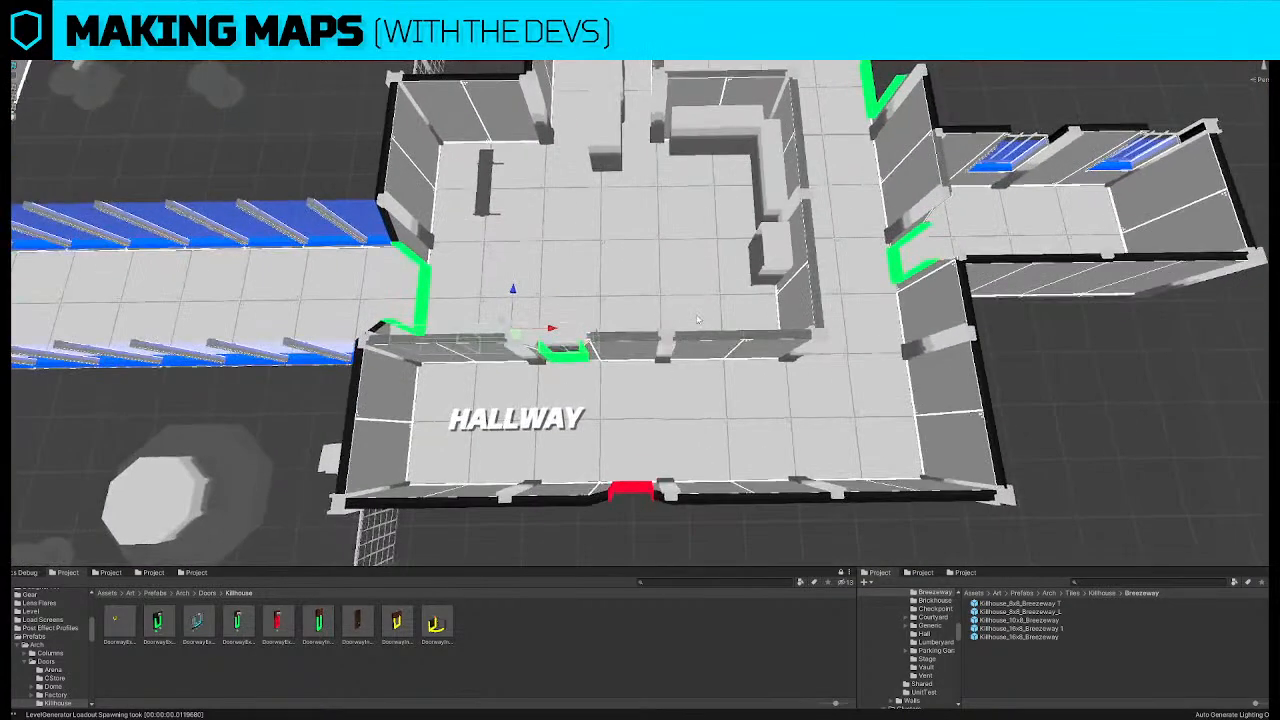
pyautogui.click(635, 350)
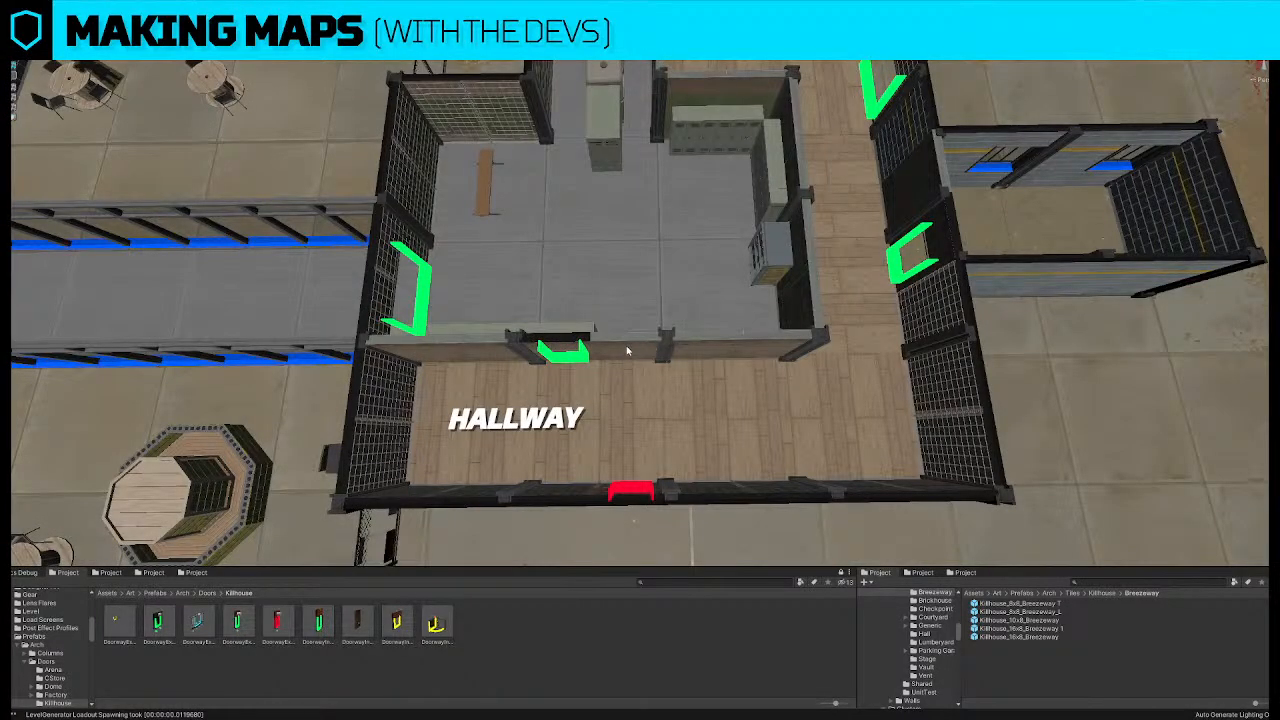
# Swap the green doorway in the Lockers–Hallway wall with the plain wall segment next to it, one segment closer to Admissions
pyautogui.click(616, 341)
pyautogui.keyDown('alt'); pyautogui.moveTo(620, 334); pyautogui.dragTo(613, 327); pyautogui.keyUp('alt')
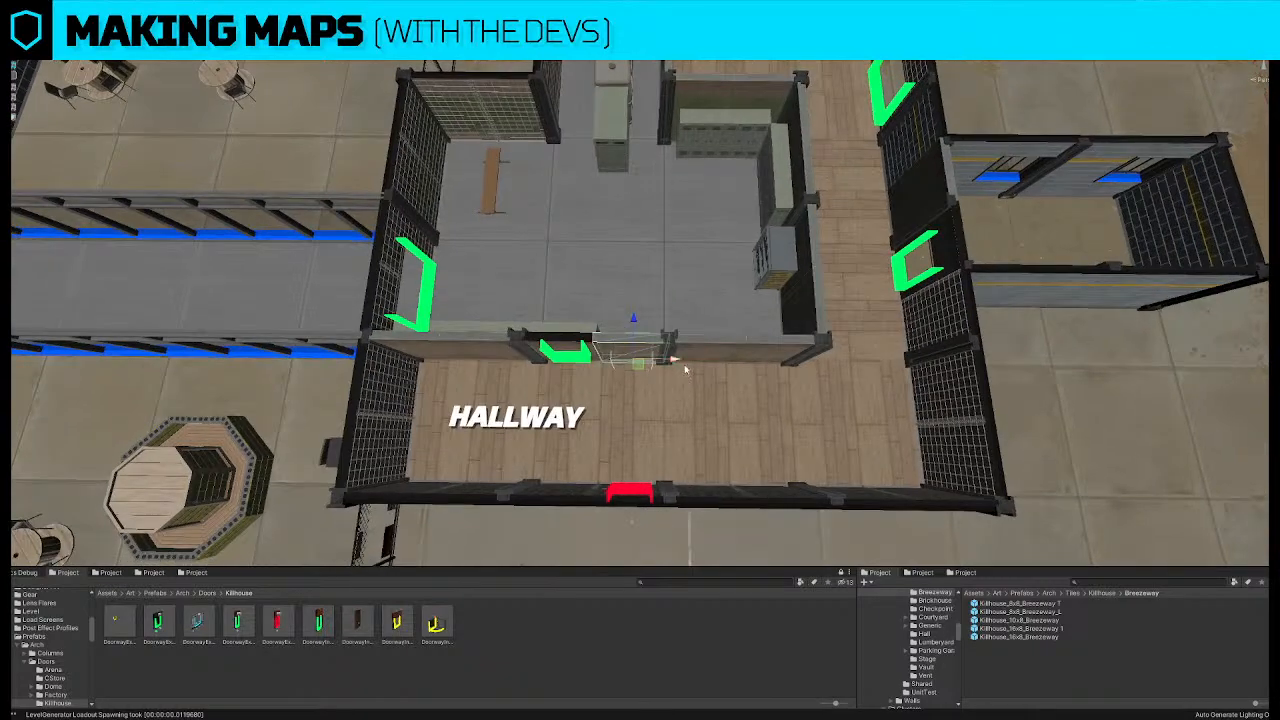
pyautogui.moveTo(681, 364); pyautogui.dragTo(648, 363)
pyautogui.click(548, 349)
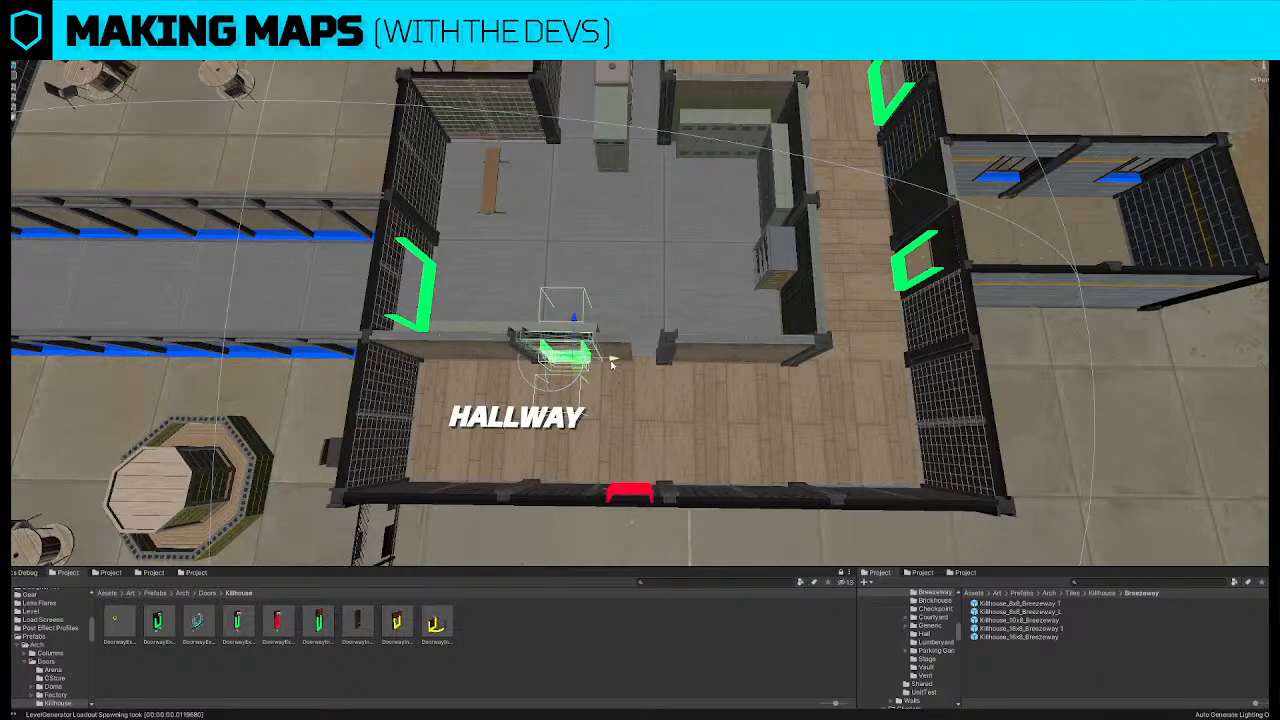
pyautogui.moveTo(610, 357); pyautogui.dragTo(656, 368)
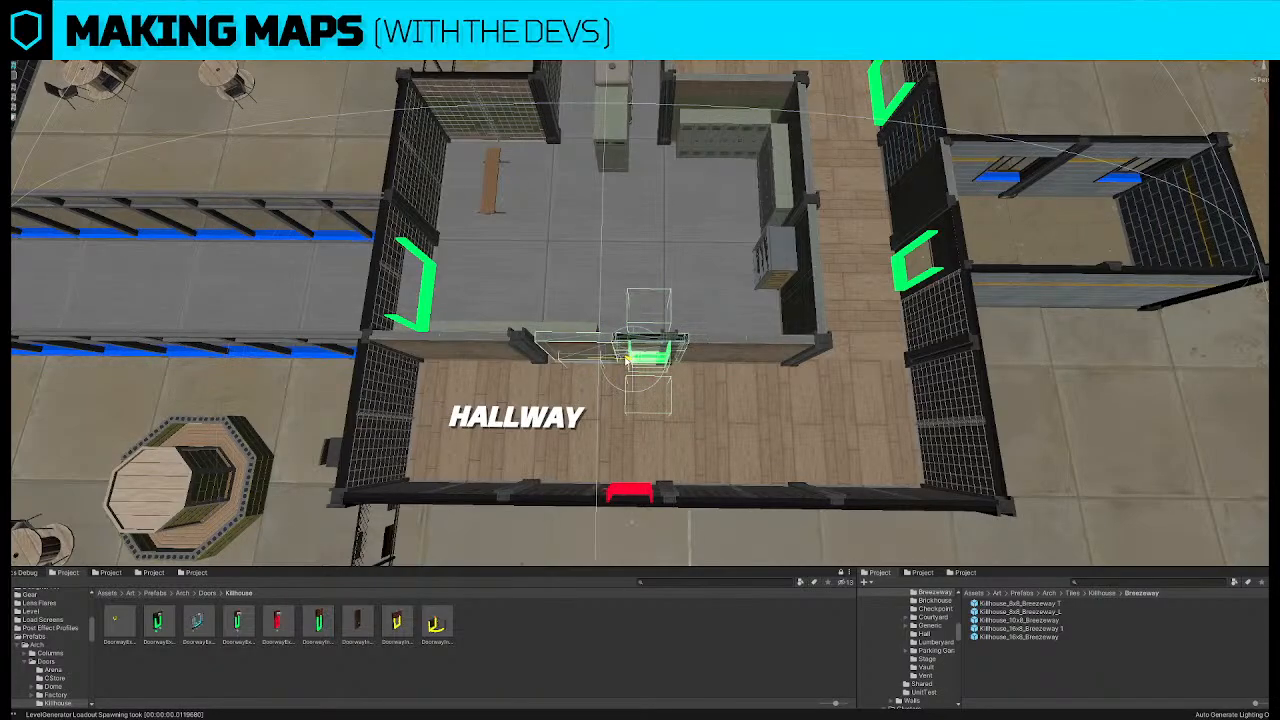
pyautogui.scroll(-5, 909, 385)
pyautogui.scroll(-3, 902, 350)
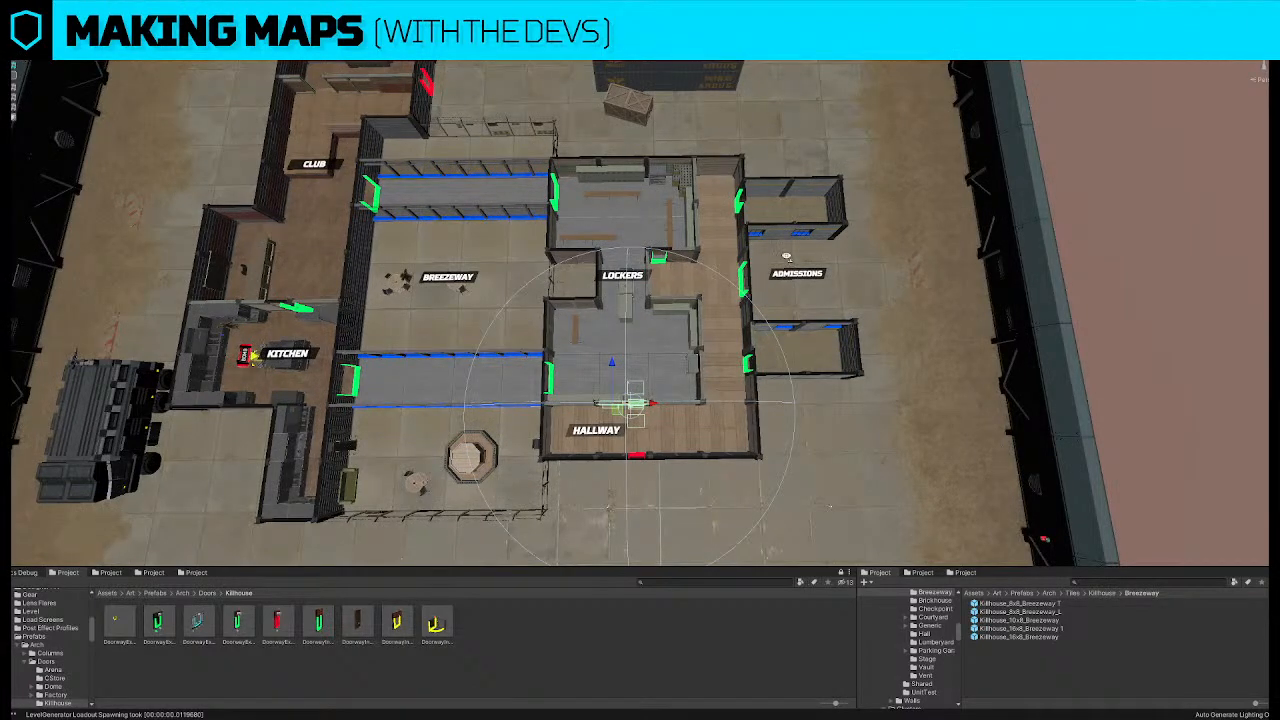
# Try to move the prop beside the Lockers' Admissions-side wall out into the Hallway corner
pyautogui.click(717, 383)
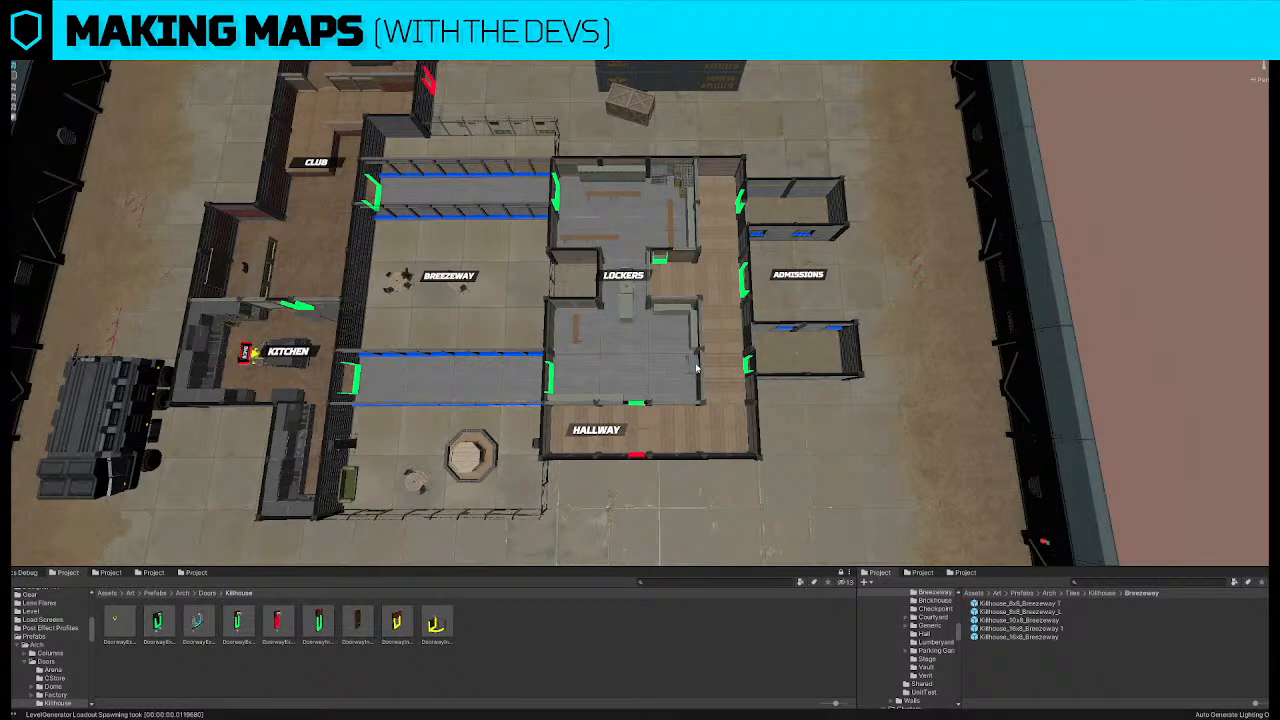
pyautogui.click(697, 369)
pyautogui.moveTo(688, 368); pyautogui.dragTo(722, 406)
# Search the project for "hall par", place the Hall_Straight cluster in the Hallway near Admissions and rotate it across the corridor
pyautogui.click(168, 571)
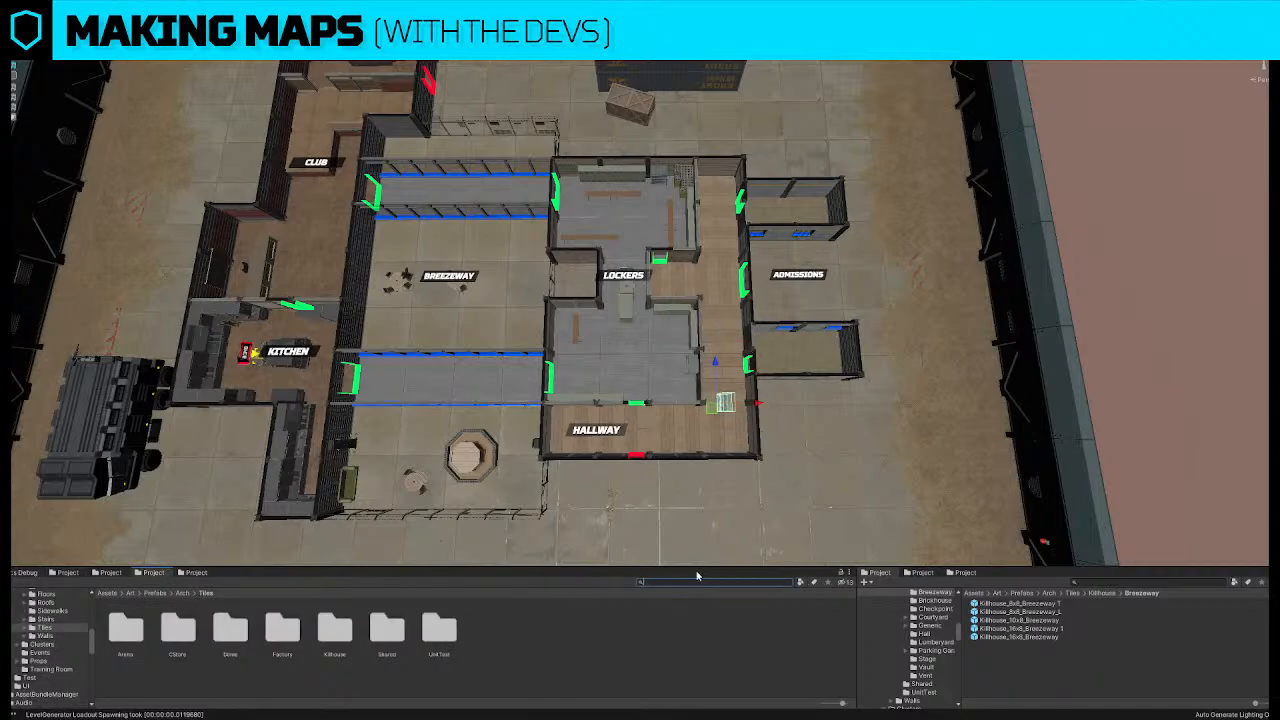
pyautogui.click(697, 580)
pyautogui.write('hall par')
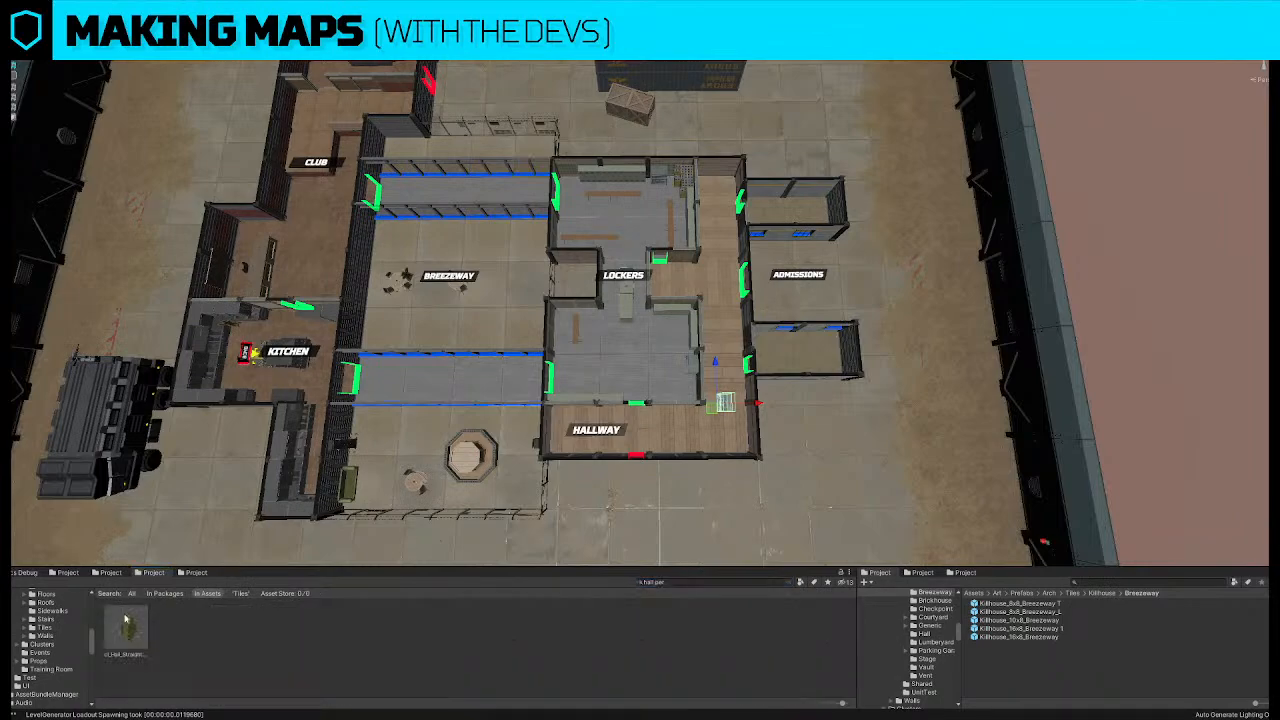
pyautogui.moveTo(125, 618); pyautogui.dragTo(898, 434)
pyautogui.press('e')
pyautogui.moveTo(713, 401); pyautogui.dragTo(555, 438)
pyautogui.press('w')
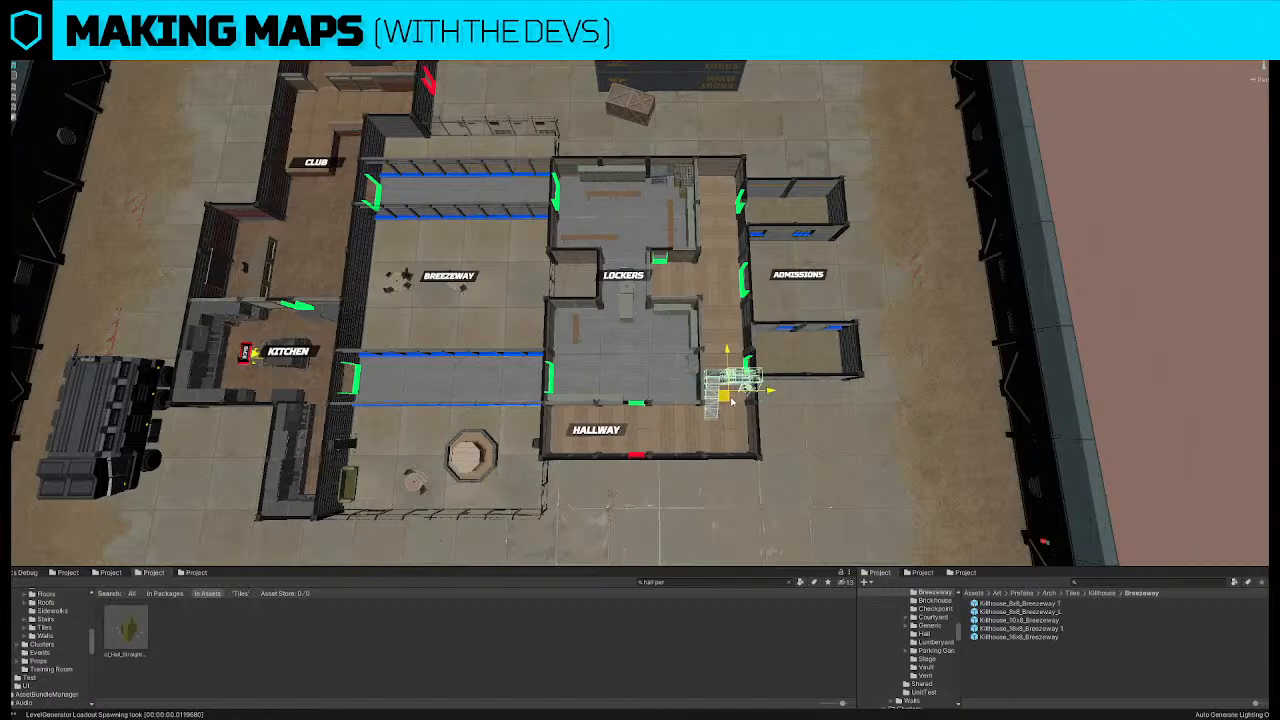
# Position the ramp-and-block barrier across the Hallway, just past the Admissions doorway nearest the Hallway corner
pyautogui.press('f')
pyautogui.keyDown('alt'); pyautogui.moveTo(714, 384); pyautogui.dragTo(531, 364); pyautogui.keyUp('alt')
pyautogui.scroll(5, 534, 370)
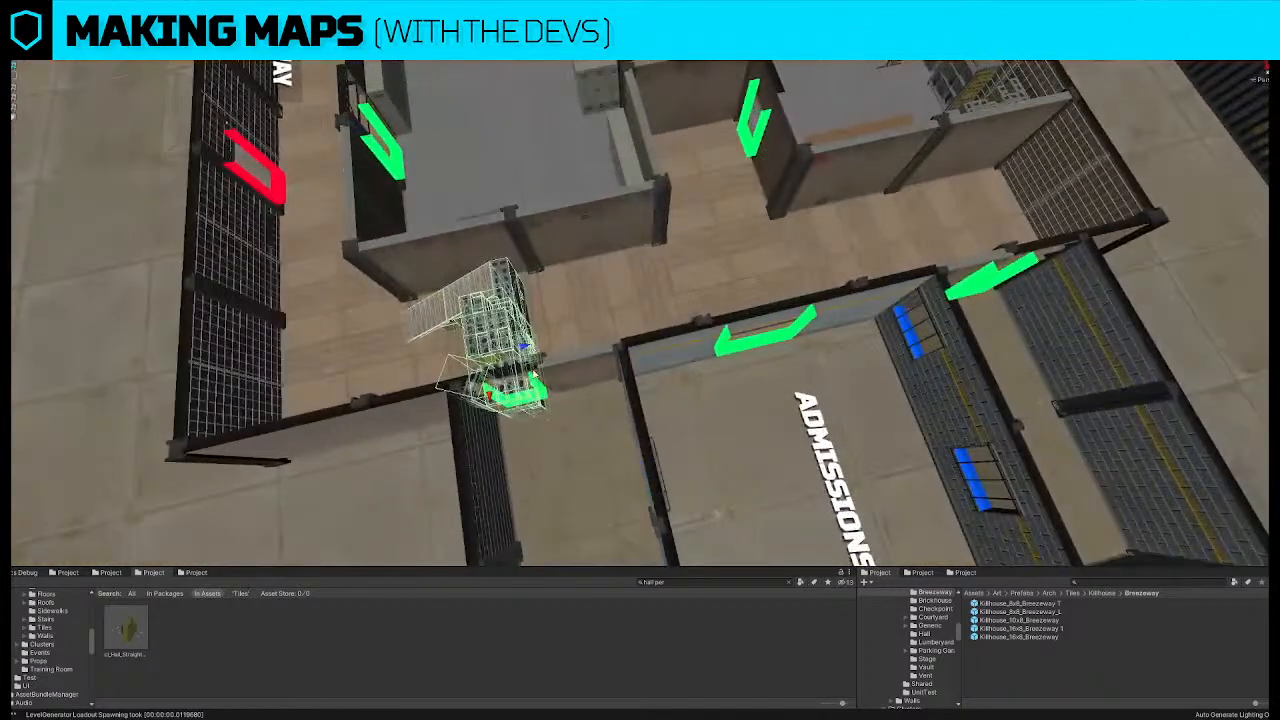
pyautogui.click(536, 375)
pyautogui.keyDown('alt'); pyautogui.moveTo(650, 368); pyautogui.dragTo(588, 354); pyautogui.keyUp('alt')
pyautogui.scroll(4, 588, 354)
pyautogui.moveTo(555, 295); pyautogui.dragTo(605, 262)
pyautogui.click(643, 233)
pyautogui.click(557, 287)
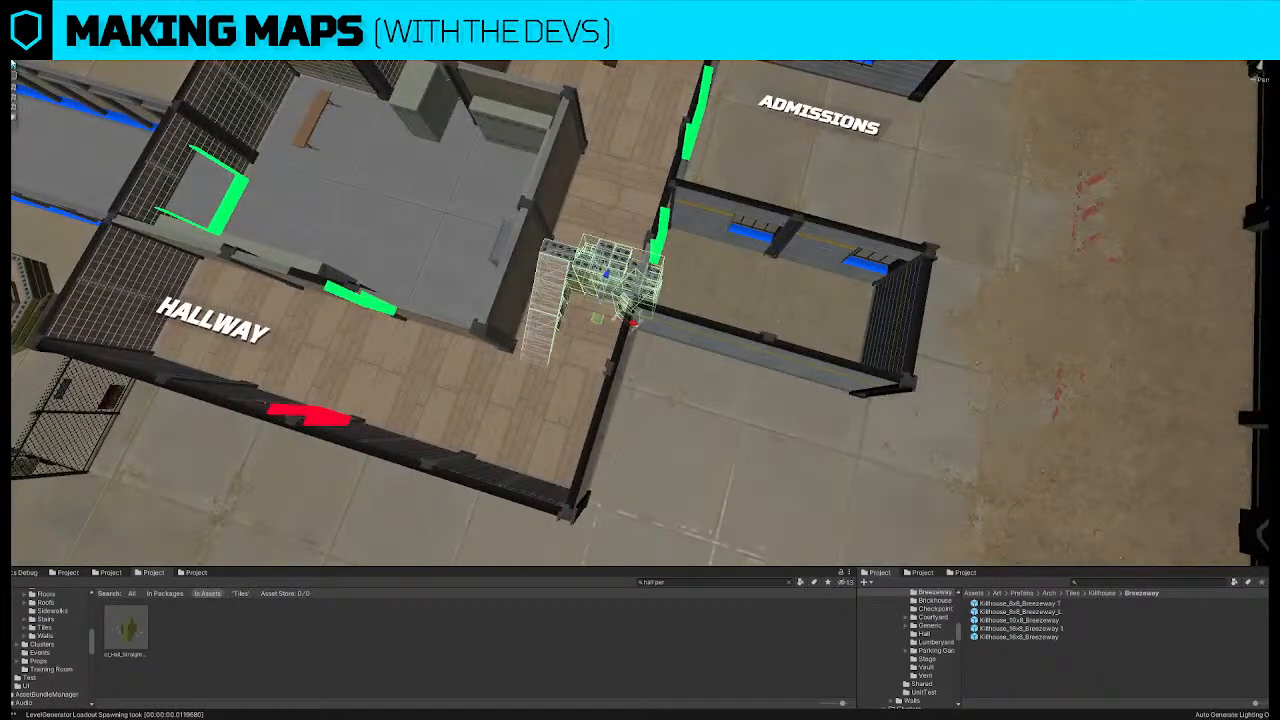
pyautogui.moveTo(462, 209); pyautogui.dragTo(704, 226, button='right')
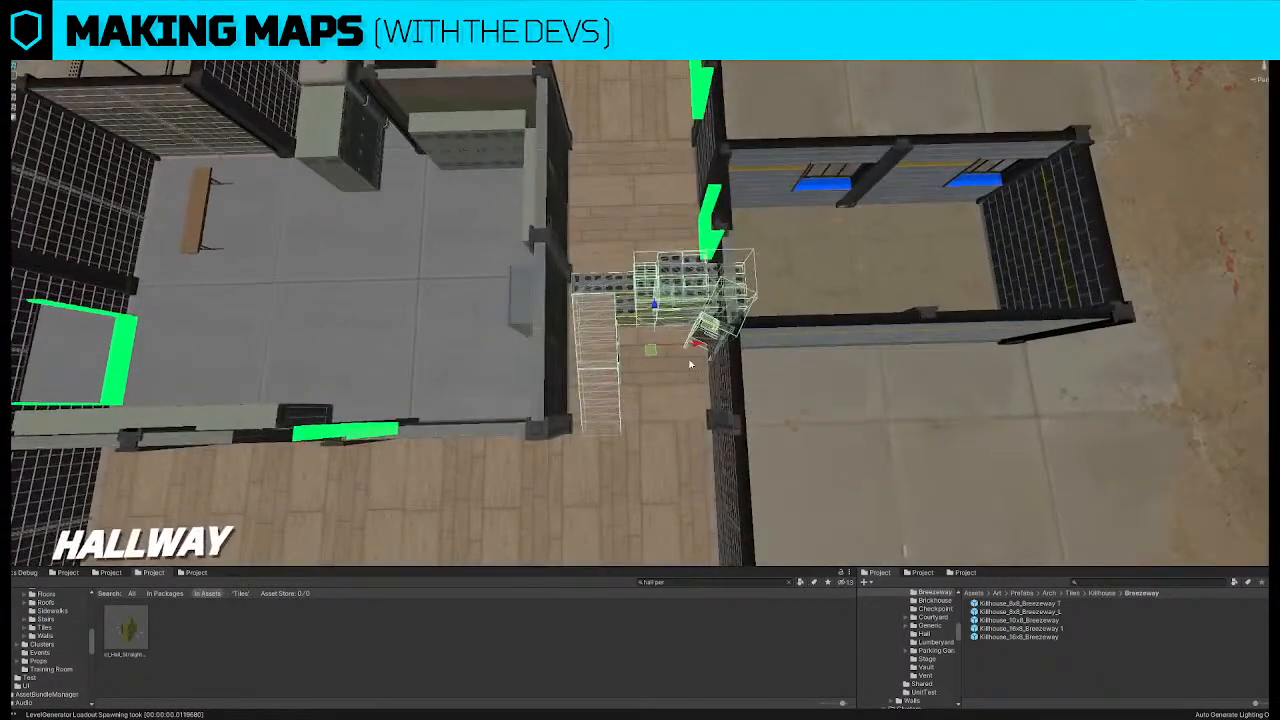
pyautogui.moveTo(697, 346); pyautogui.dragTo(684, 351)
pyautogui.moveTo(557, 300); pyautogui.dragTo(553, 293, button='right')
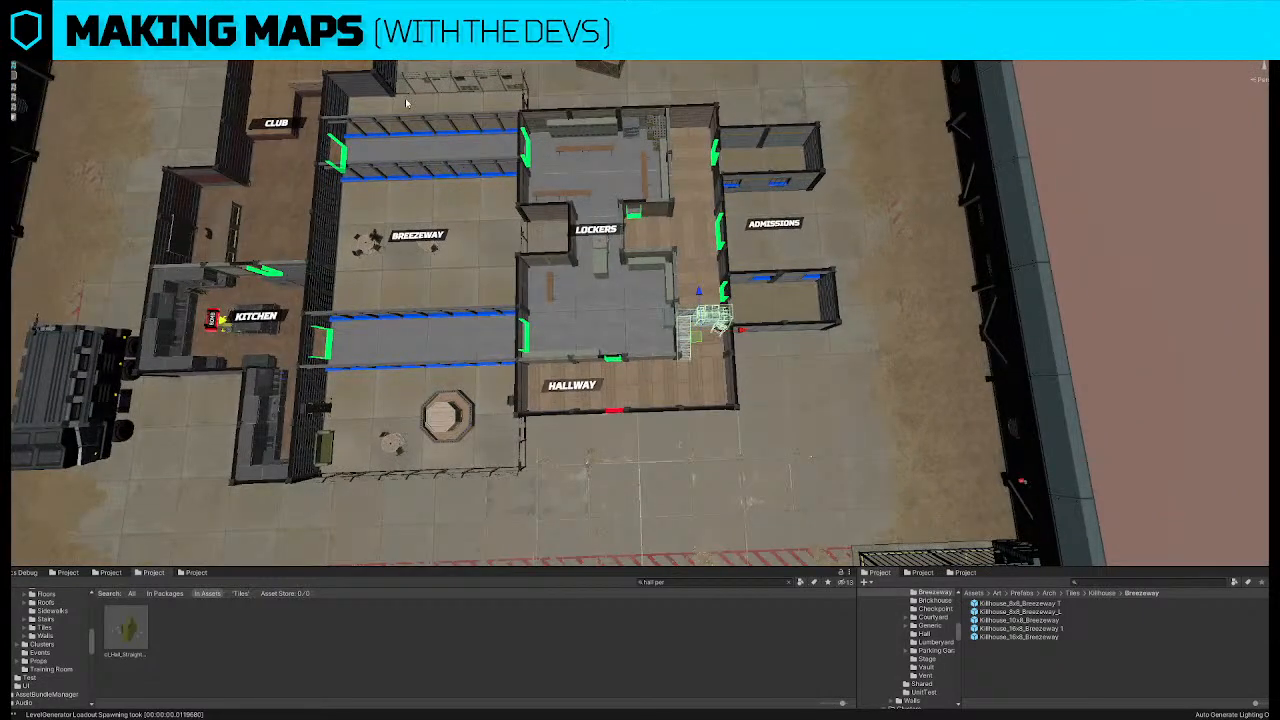
# Examine the whole layout from above, checking the routes around the Hallway barrier and the relocated Lockers doorway
pyautogui.moveTo(505, 174); pyautogui.dragTo(389, 110, button='right')
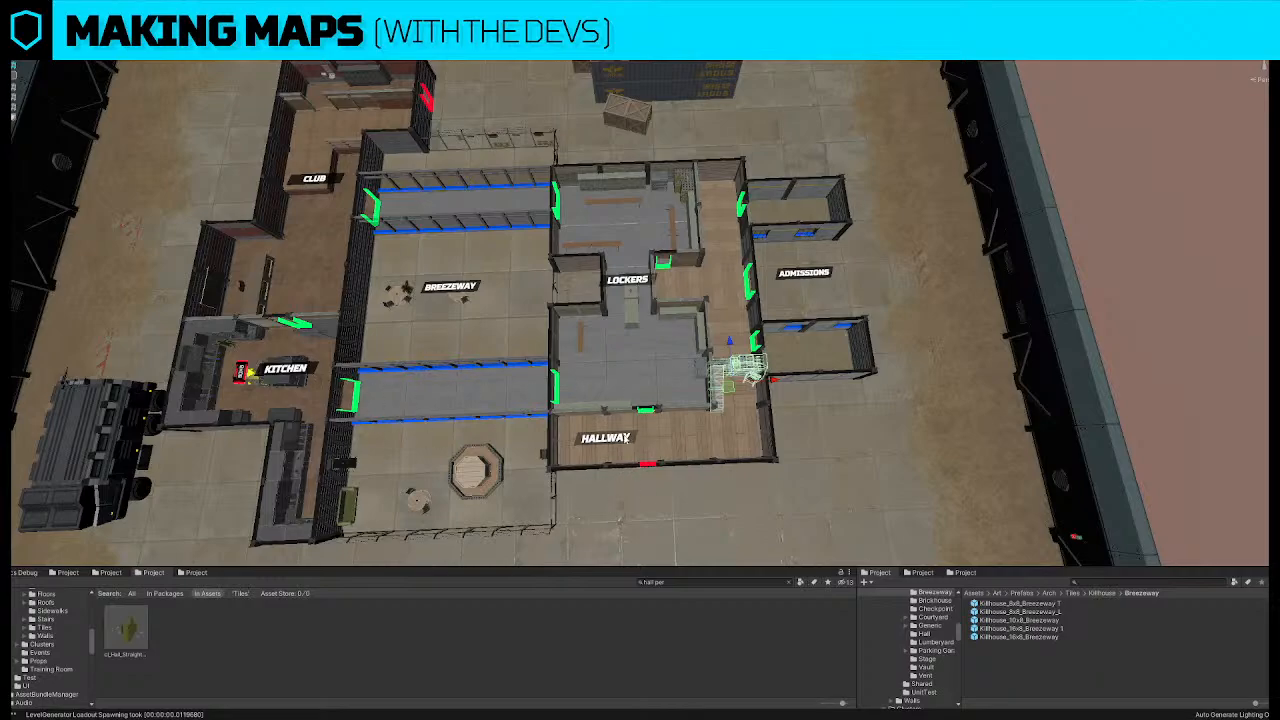
pyautogui.press('d')
pyautogui.moveTo(729, 326); pyautogui.dragTo(731, 327, button='right')
pyautogui.click(1004, 251)
pyautogui.moveTo(695, 253); pyautogui.dragTo(617, 280, button='right')
pyautogui.press('a')
pyautogui.press('q')
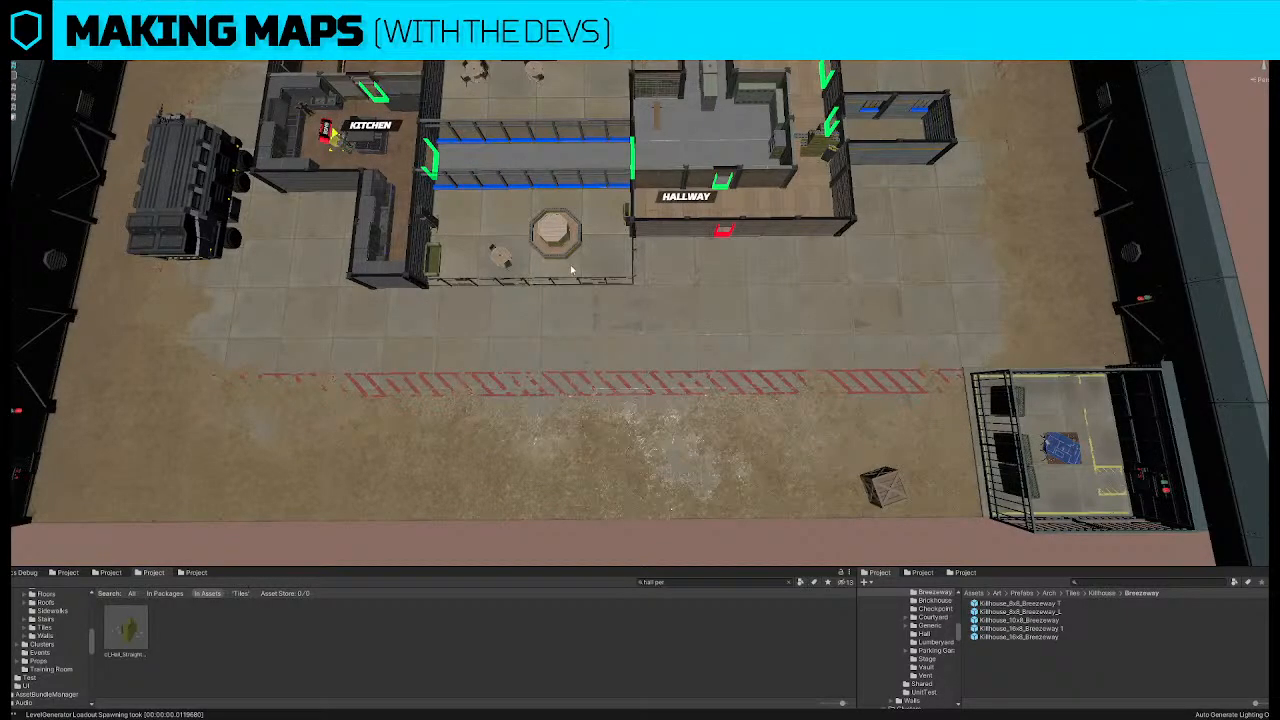
pyautogui.press('e')
pyautogui.moveTo(771, 296); pyautogui.dragTo(716, 161, button='right')
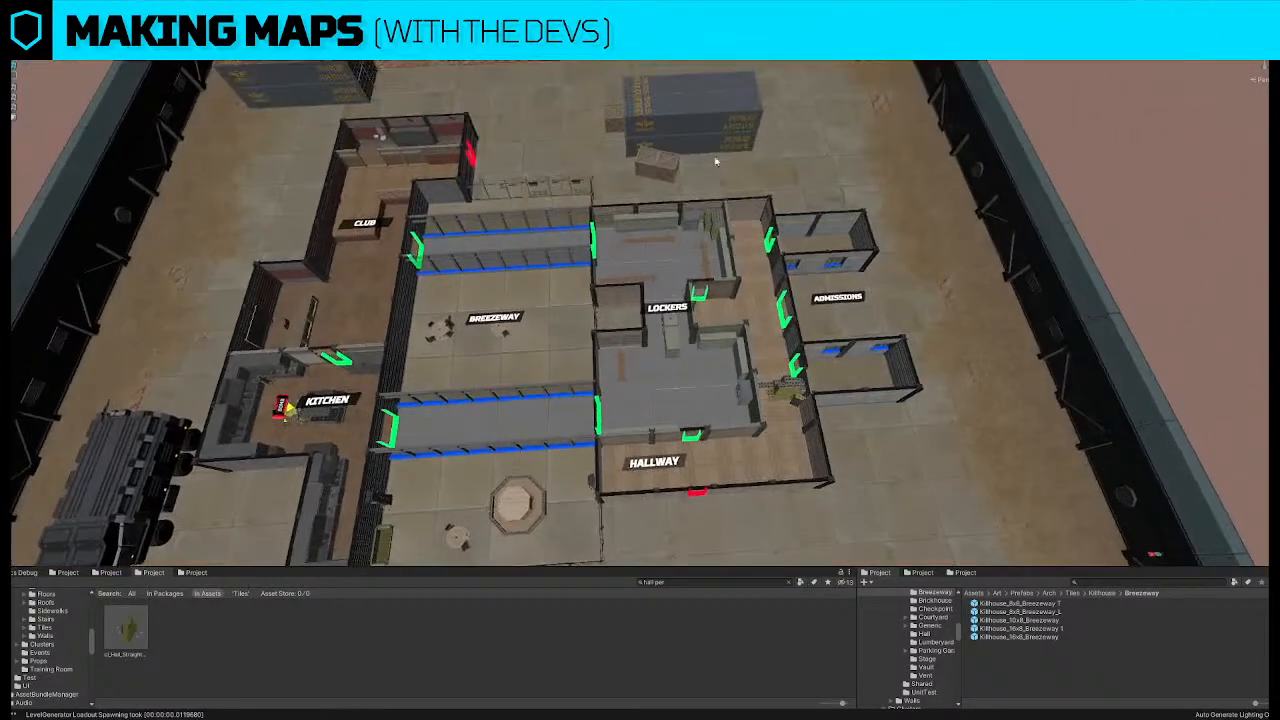
pyautogui.press('e')
pyautogui.moveTo(652, 268); pyautogui.dragTo(642, 293, button='right')
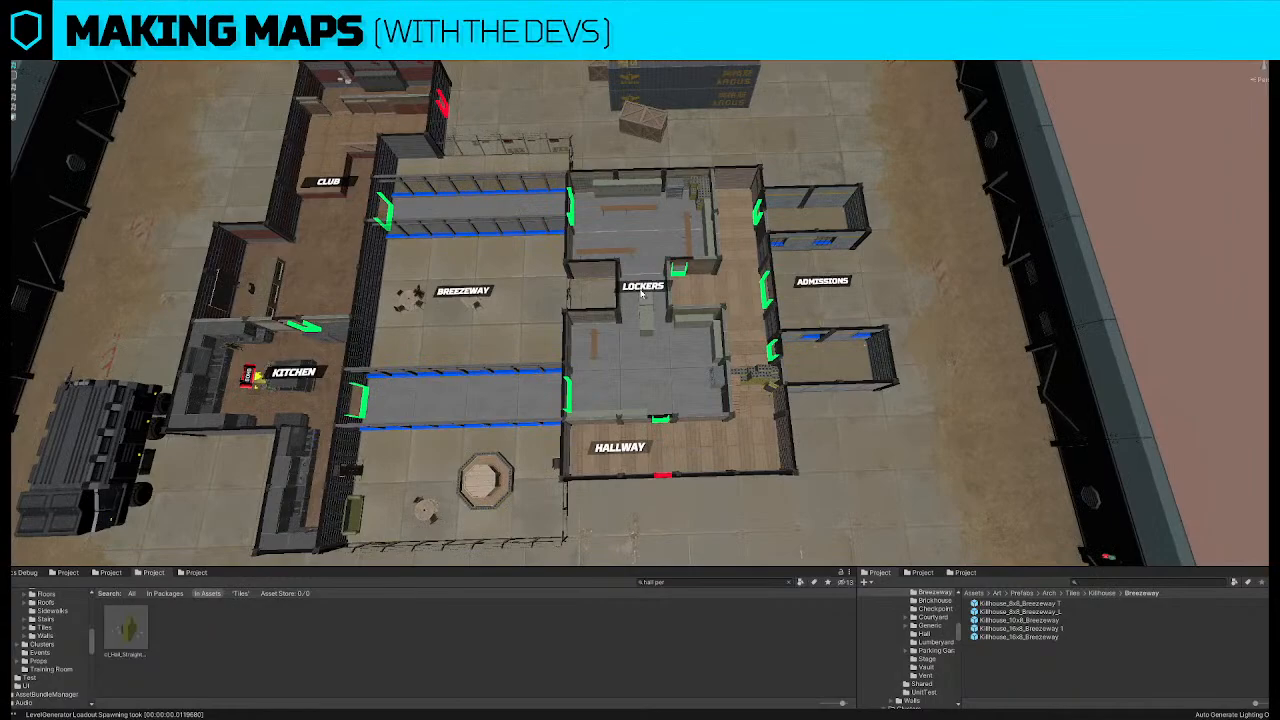
# Turn the central locker block crosswise at the narrow passage in the Lockers room
pyautogui.click(625, 358)
pyautogui.moveTo(769, 365); pyautogui.dragTo(769, 365)
pyautogui.press('w')
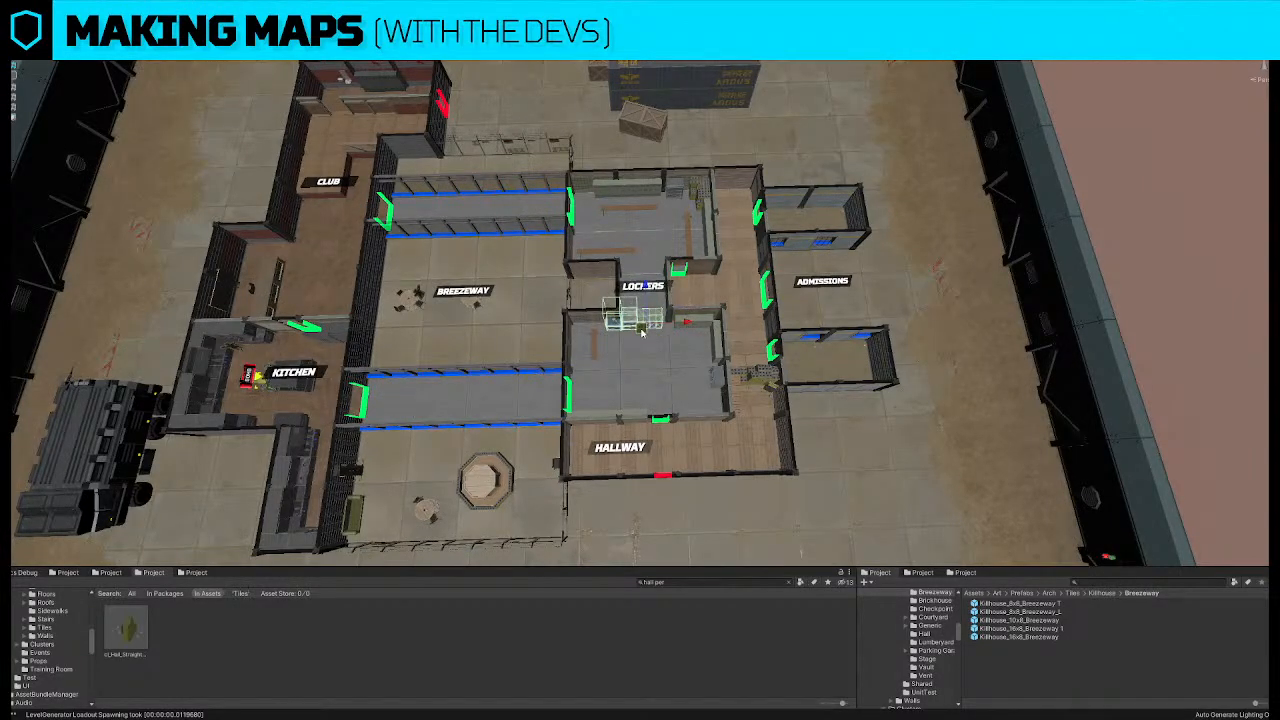
pyautogui.press('w')
pyautogui.moveTo(646, 346); pyautogui.dragTo(644, 340, button='right')
pyautogui.moveTo(645, 353); pyautogui.dragTo(560, 455)
# Turn the locker block end for end and move it to the middle of the Lockers area beside the Hallway
pyautogui.click(553, 392)
pyautogui.press('e')
pyautogui.keyDown('alt'); pyautogui.moveTo(640, 392); pyautogui.dragTo(637, 387); pyautogui.keyUp('alt')
pyautogui.click(634, 354)
pyautogui.scroll(-3, 628, 350)
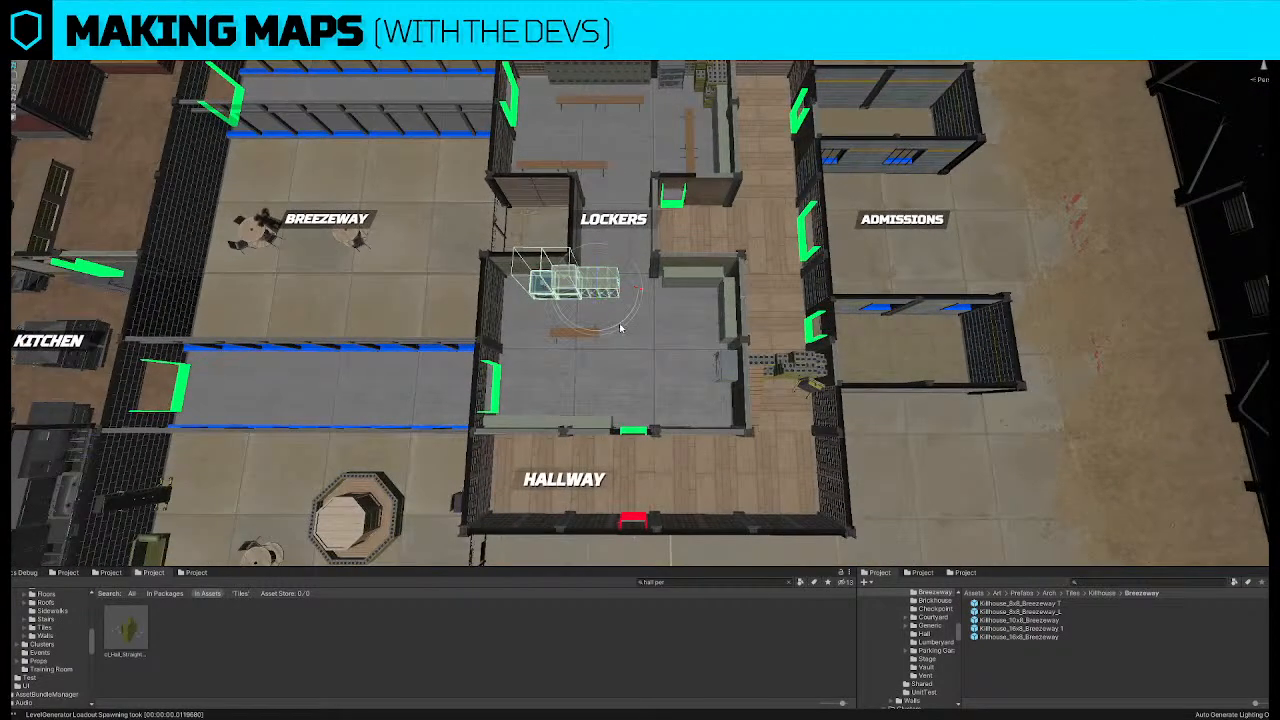
pyautogui.press('w')
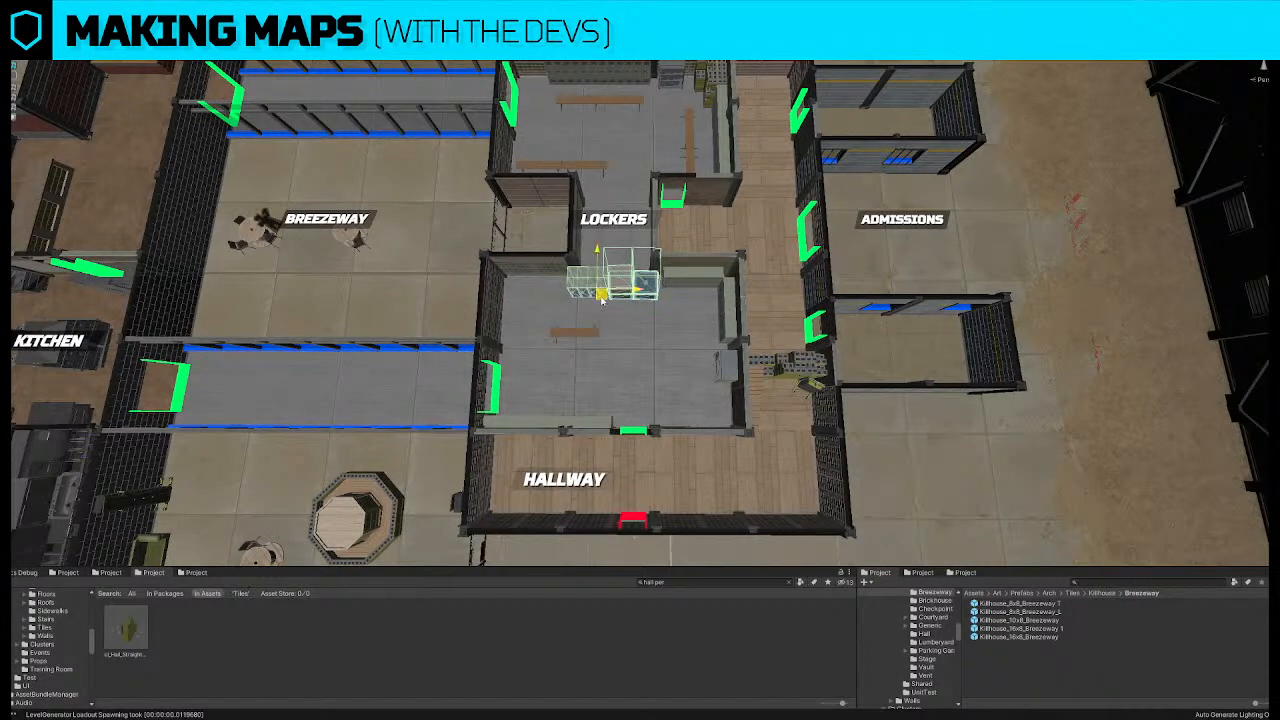
pyautogui.moveTo(603, 298); pyautogui.dragTo(605, 356)
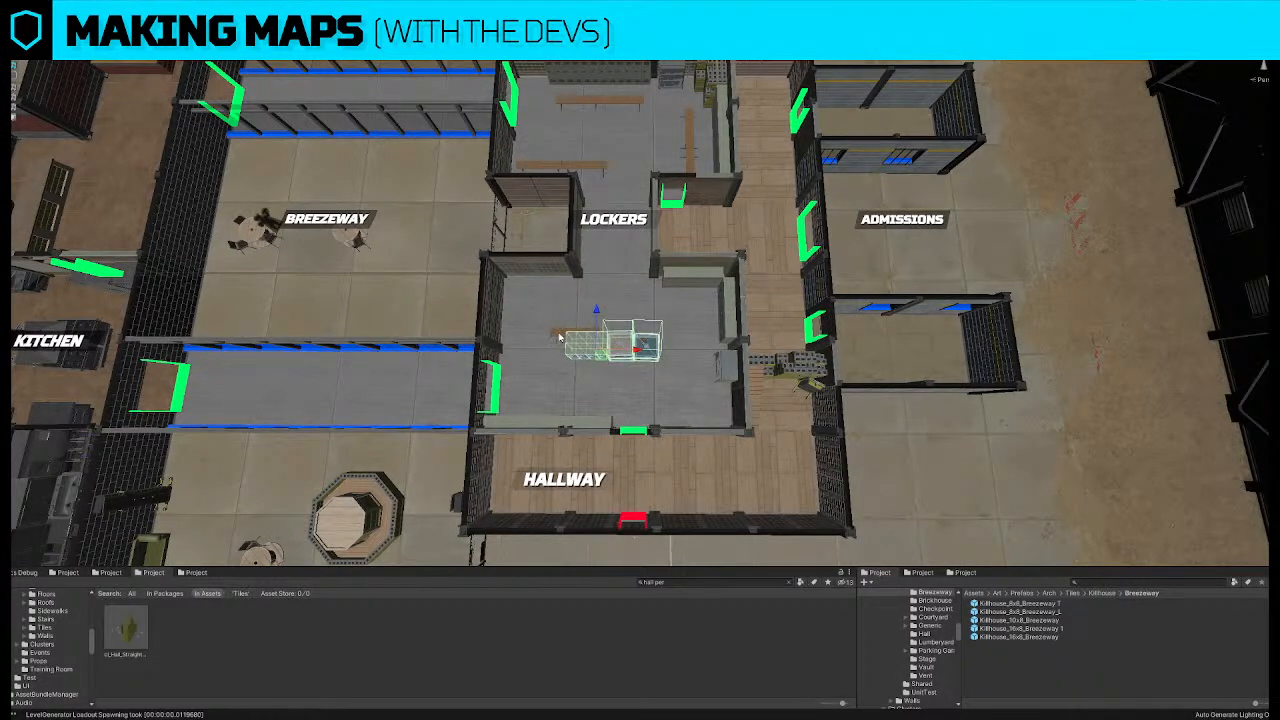
# Move the bench to the Hallway side of the locker block and place a duplicate bench on the opposite side
pyautogui.scroll(5, 560, 338)
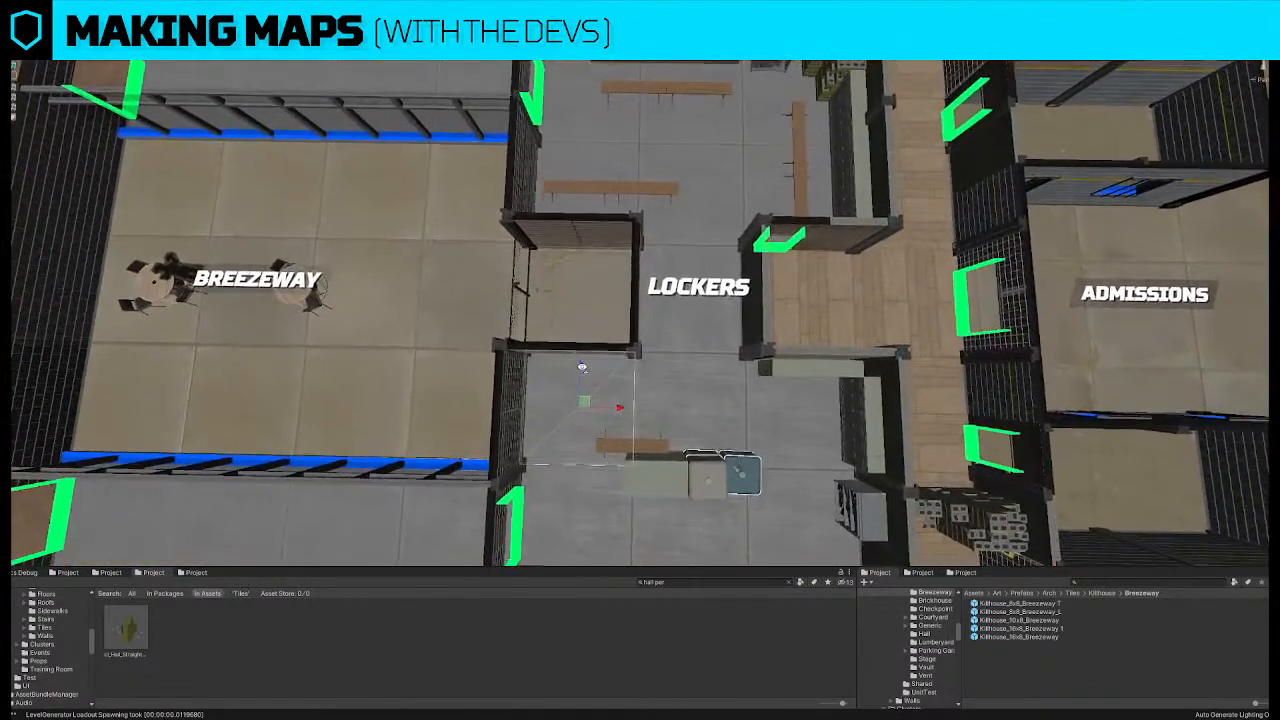
pyautogui.press('f')
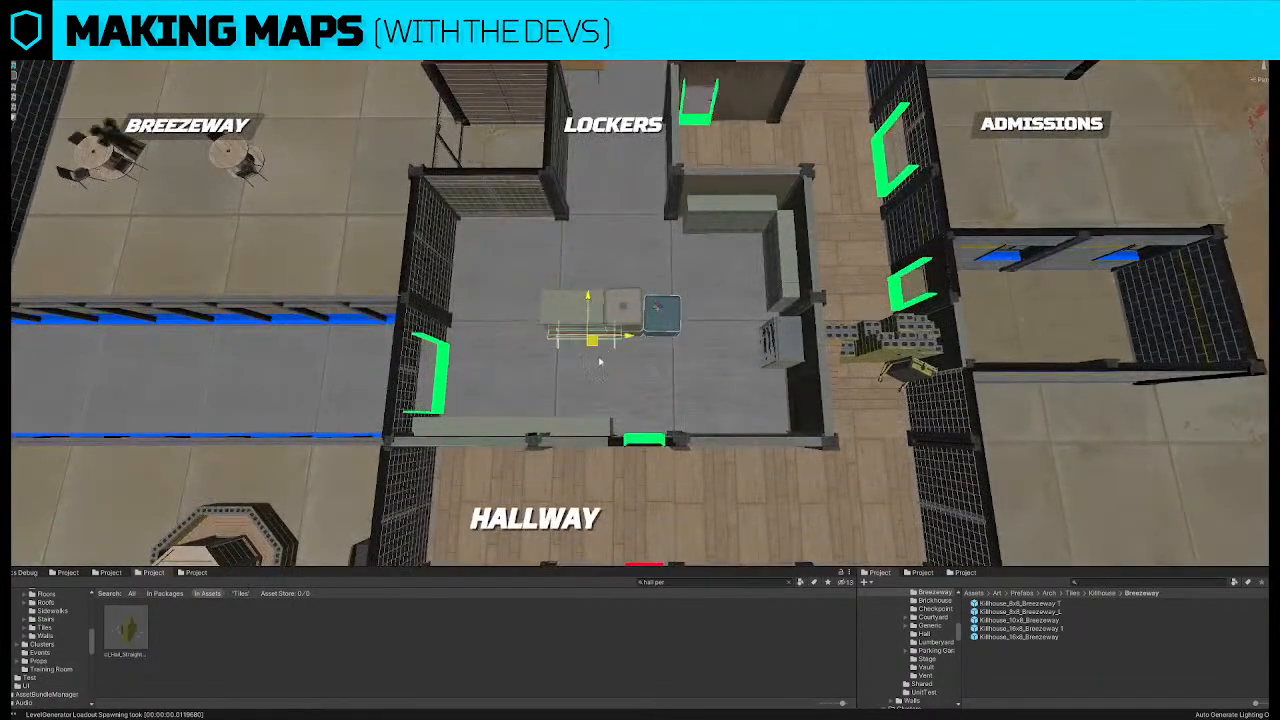
pyautogui.moveTo(600, 362); pyautogui.dragTo(624, 384)
pyautogui.moveTo(665, 388); pyautogui.dragTo(673, 389, button='right')
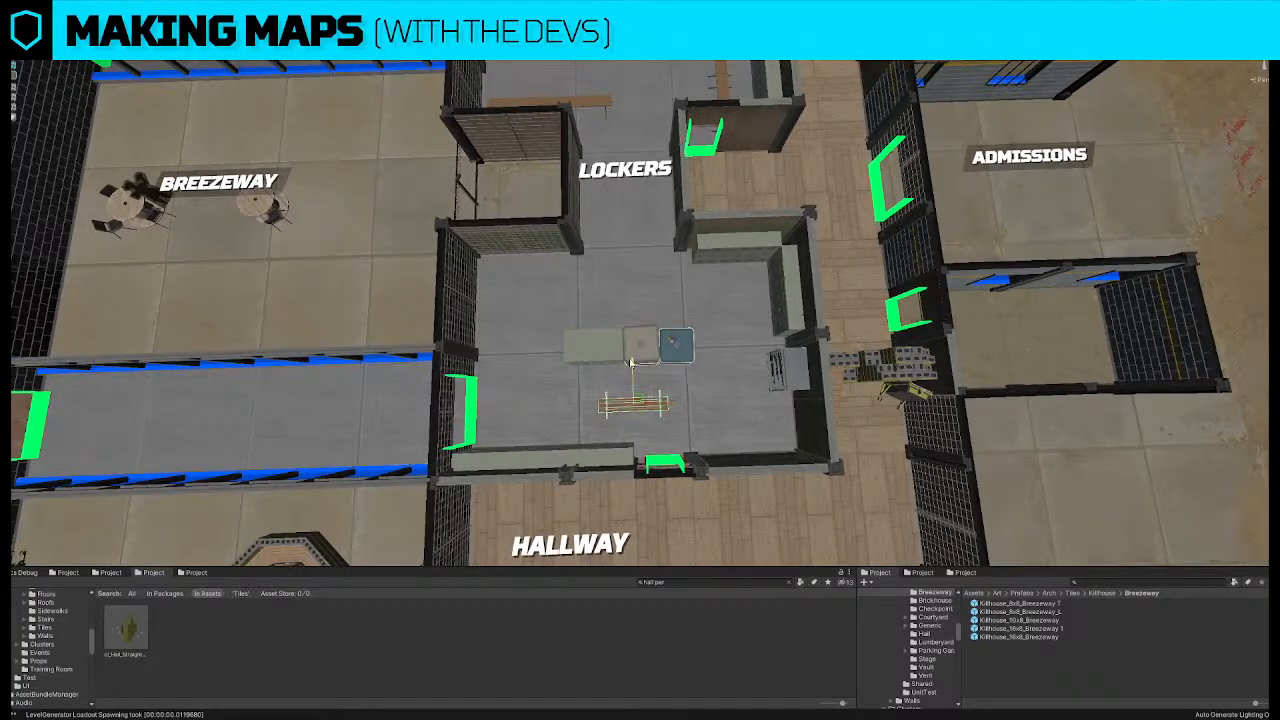
pyautogui.hotkey('ctrl', 'd')
pyautogui.moveTo(631, 362); pyautogui.dragTo(631, 260)
# Nudge the Hallway barrier slightly toward the Lockers wall and clear the selection
pyautogui.press('w')
pyautogui.moveTo(631, 262); pyautogui.dragTo(579, 192, button='right')
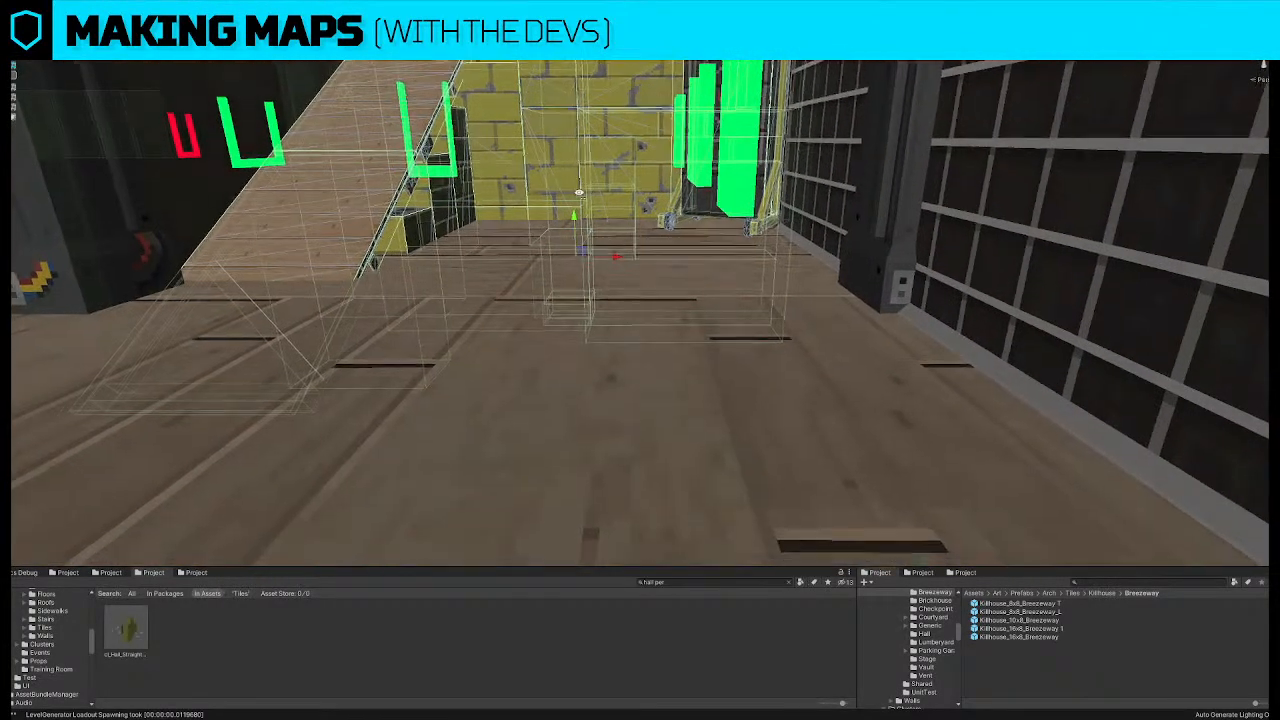
pyautogui.press('f')
pyautogui.scroll(3, 735, 379)
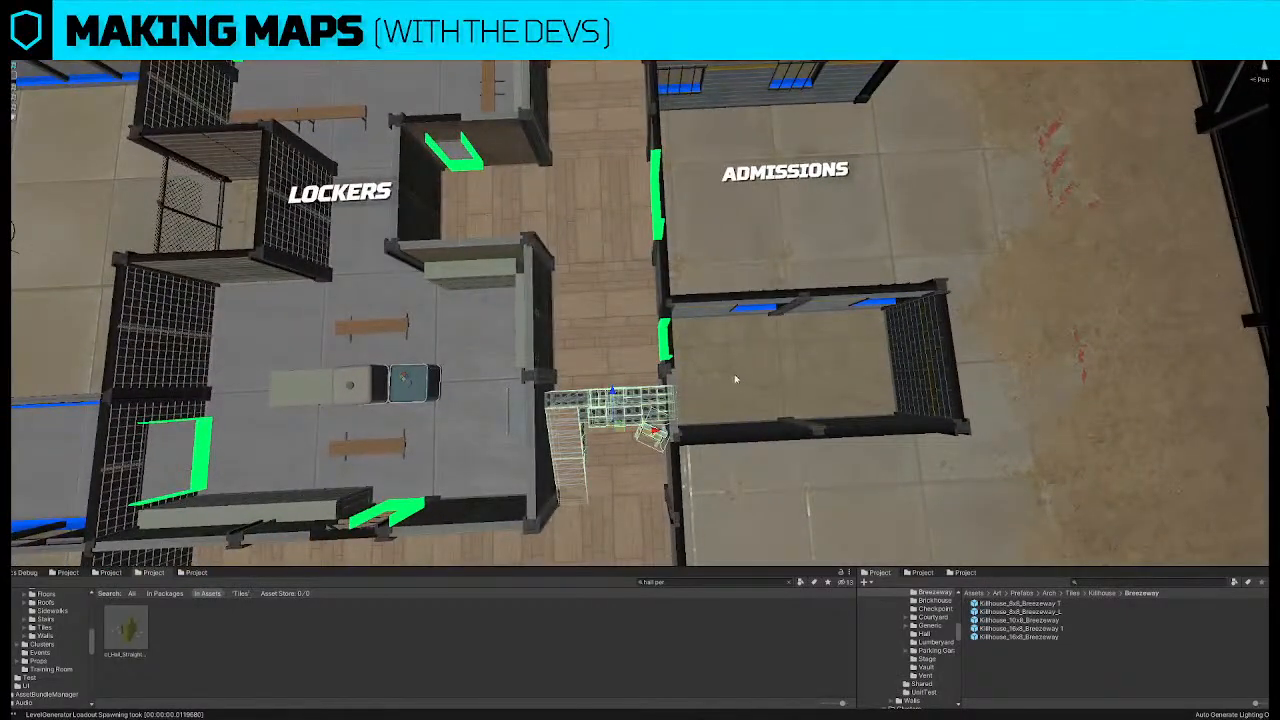
pyautogui.moveTo(733, 373)
pyautogui.keyDown('alt'); pyautogui.mouseDown()
pyautogui.moveTo(694, 360)
pyautogui.moveTo(711, 373)
pyautogui.mouseUp(); pyautogui.keyUp('alt')
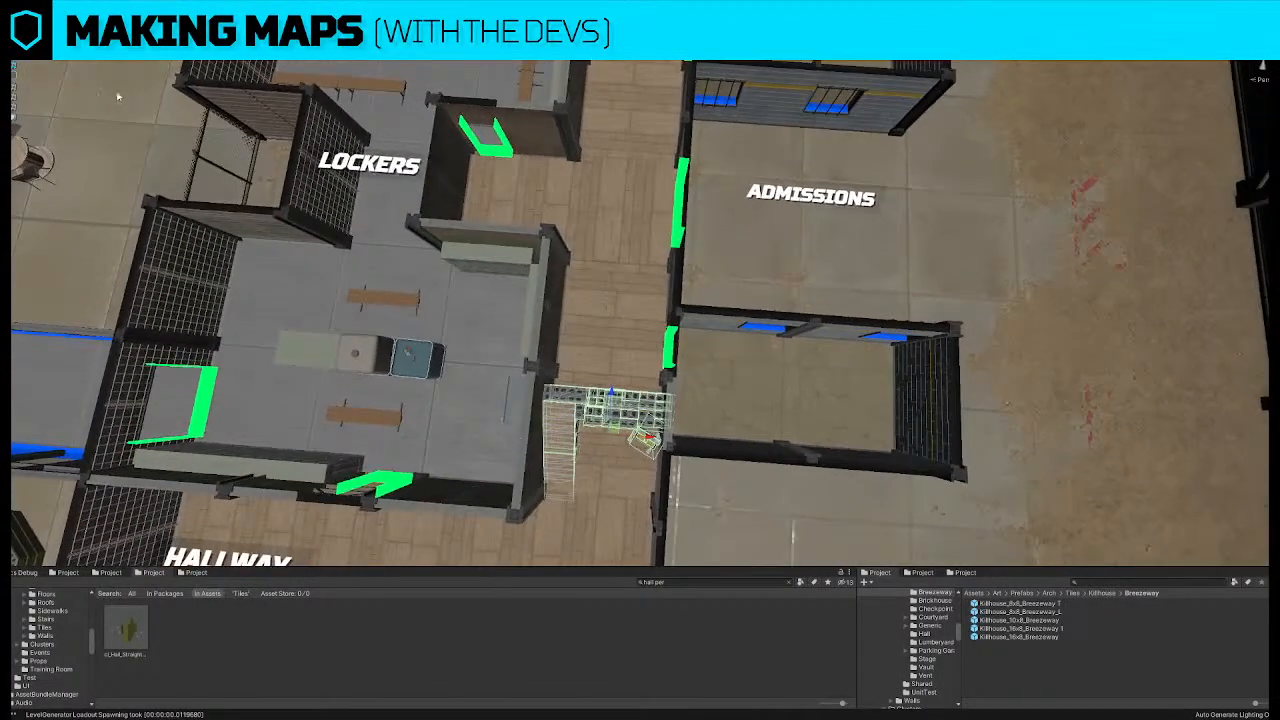
pyautogui.moveTo(649, 437); pyautogui.dragTo(654, 438)
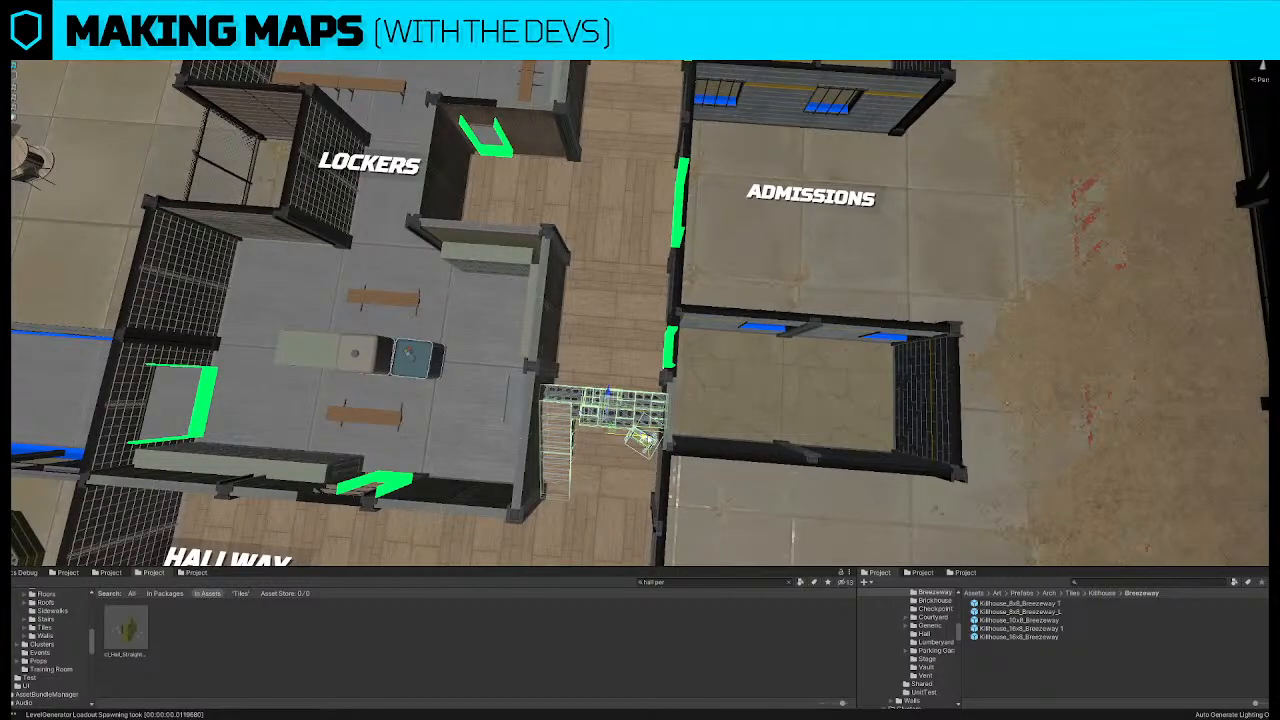
pyautogui.keyDown('alt'); pyautogui.moveTo(742, 440); pyautogui.dragTo(551, 394); pyautogui.keyUp('alt')
pyautogui.scroll(-6, 551, 394)
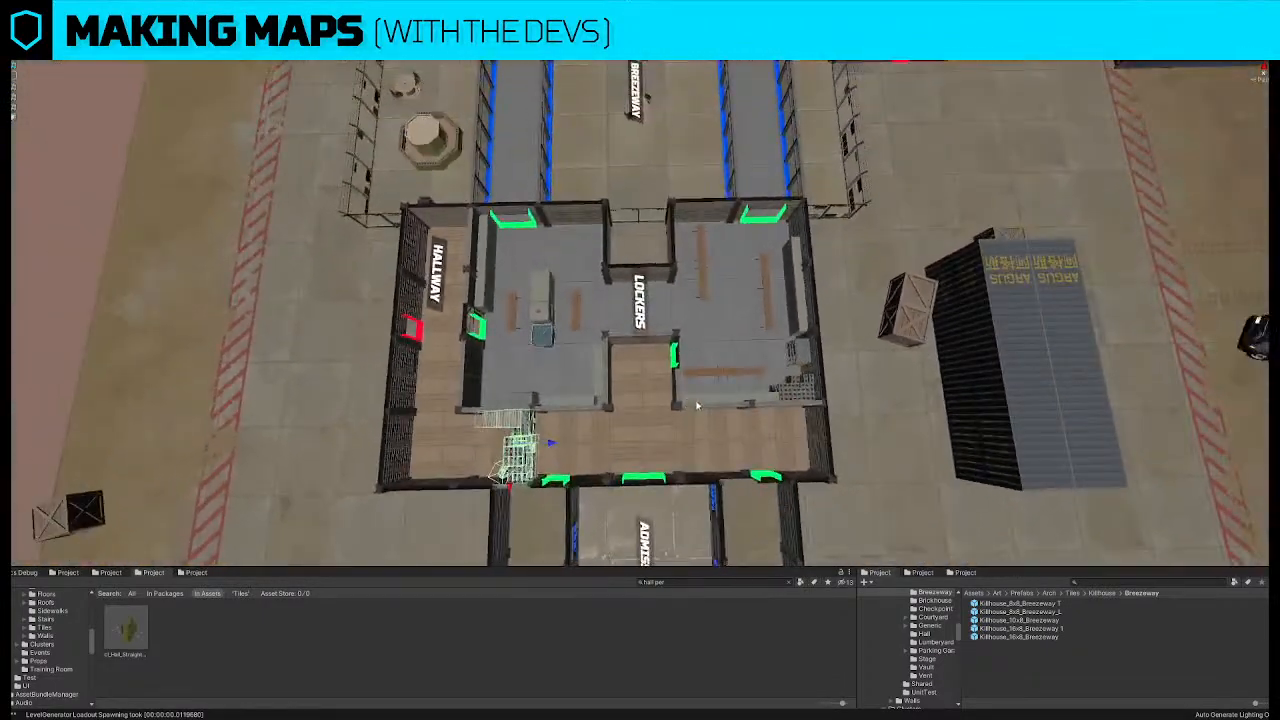
pyautogui.keyDown('alt'); pyautogui.moveTo(687, 400); pyautogui.dragTo(868, 341); pyautogui.keyUp('alt')
pyautogui.scroll(-3, 850, 360)
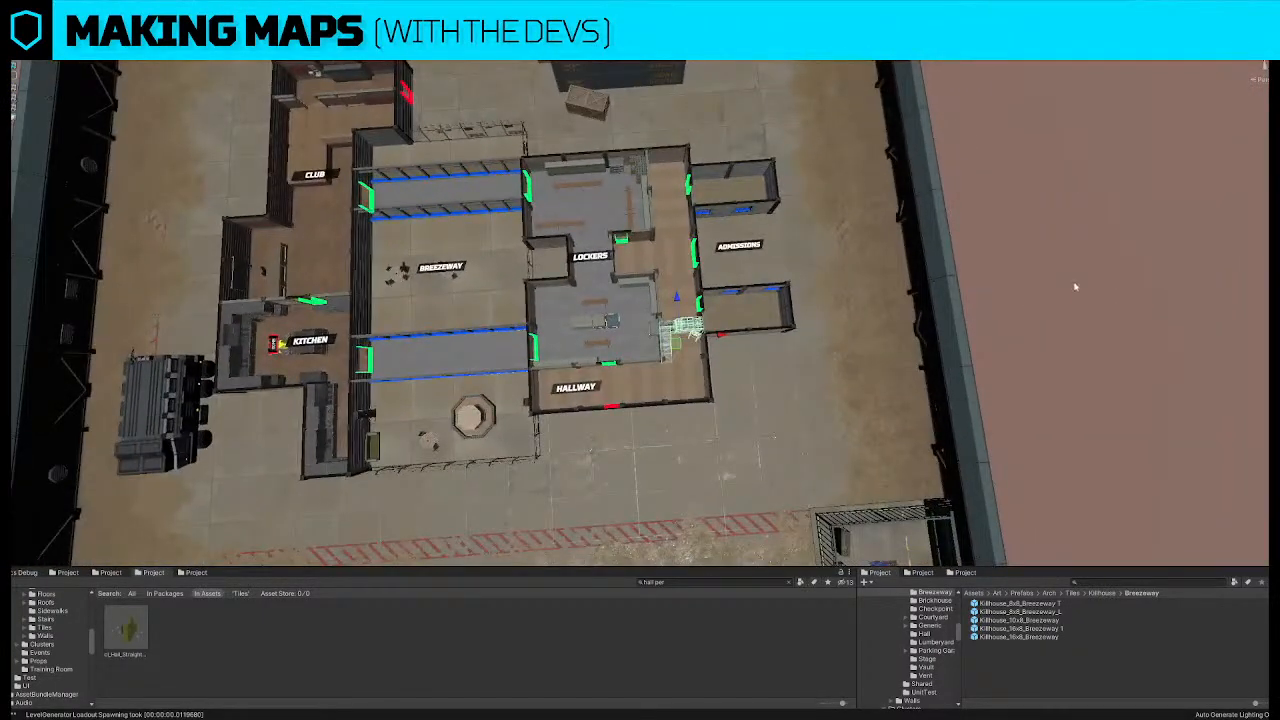
pyautogui.click(1075, 286)
# Try another rotation of the locker block standing between the two benches
pyautogui.keyDown('alt'); pyautogui.moveTo(673, 299); pyautogui.dragTo(665, 300); pyautogui.keyUp('alt')
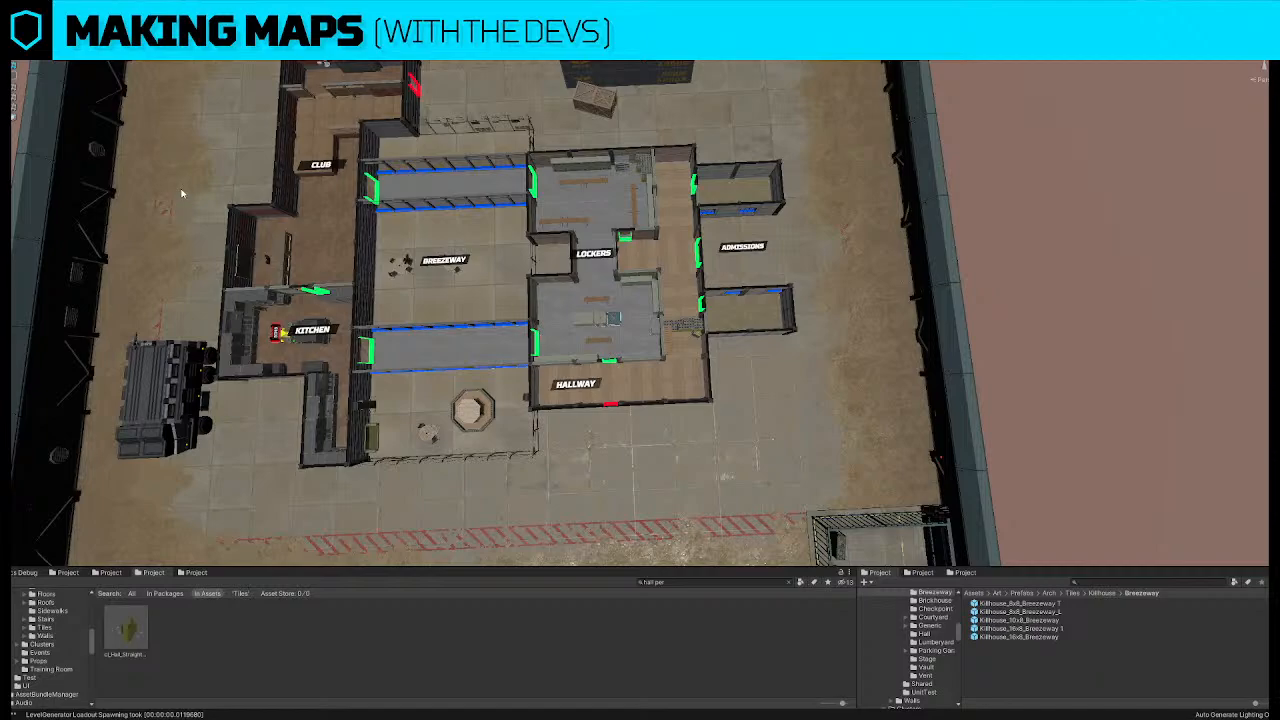
pyautogui.scroll(3, 632, 261)
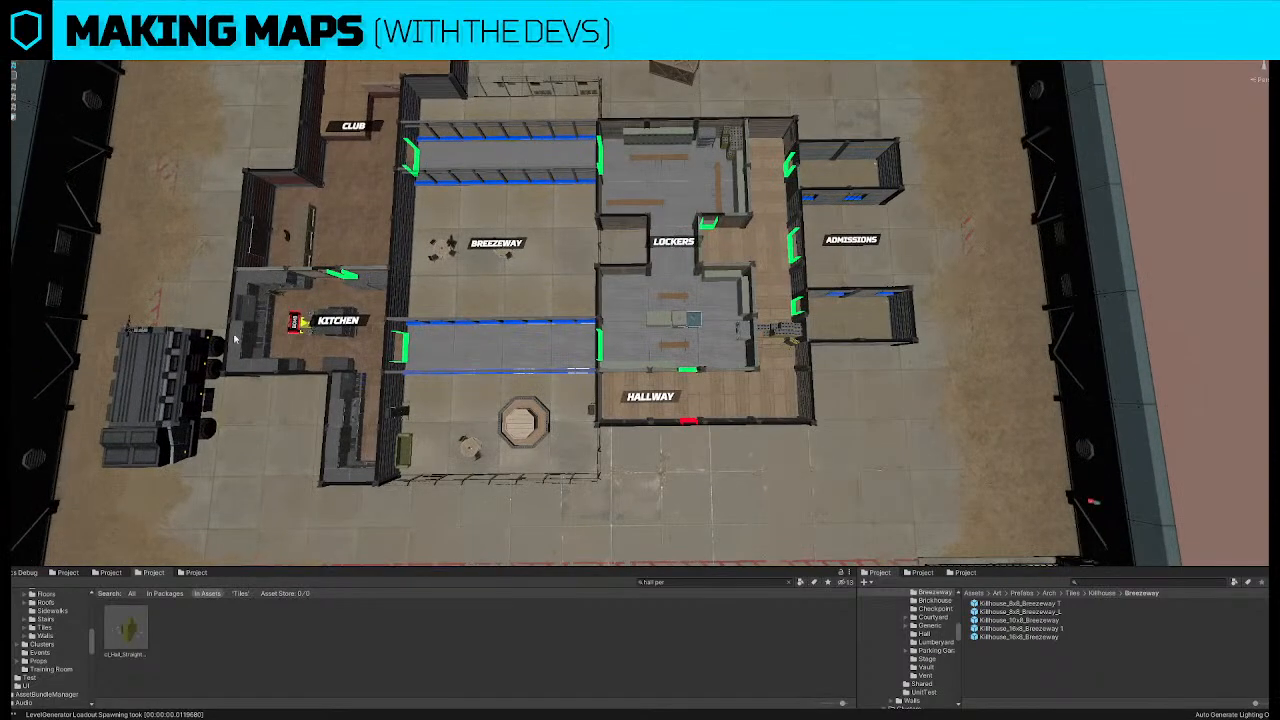
pyautogui.click(673, 242)
pyautogui.click(680, 317)
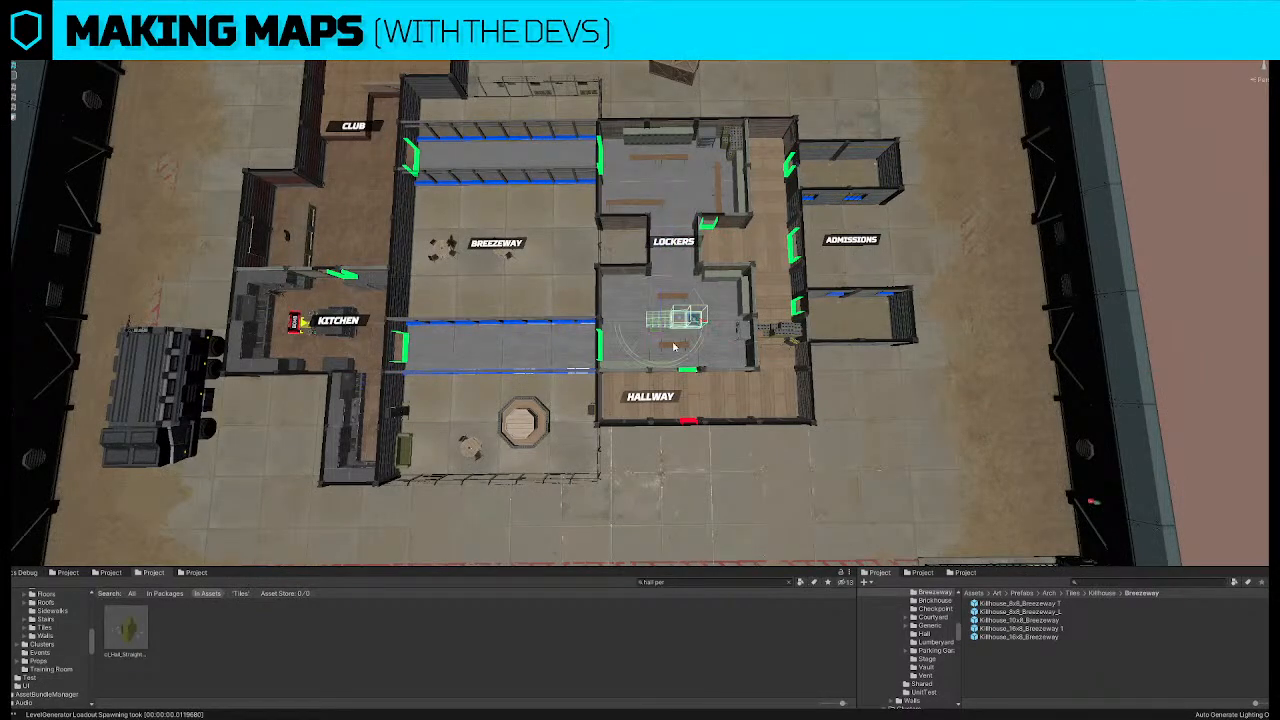
pyautogui.press('e')
pyautogui.moveTo(684, 354); pyautogui.dragTo(799, 375)
pyautogui.moveTo(685, 345); pyautogui.dragTo(1012, 285, button='right')
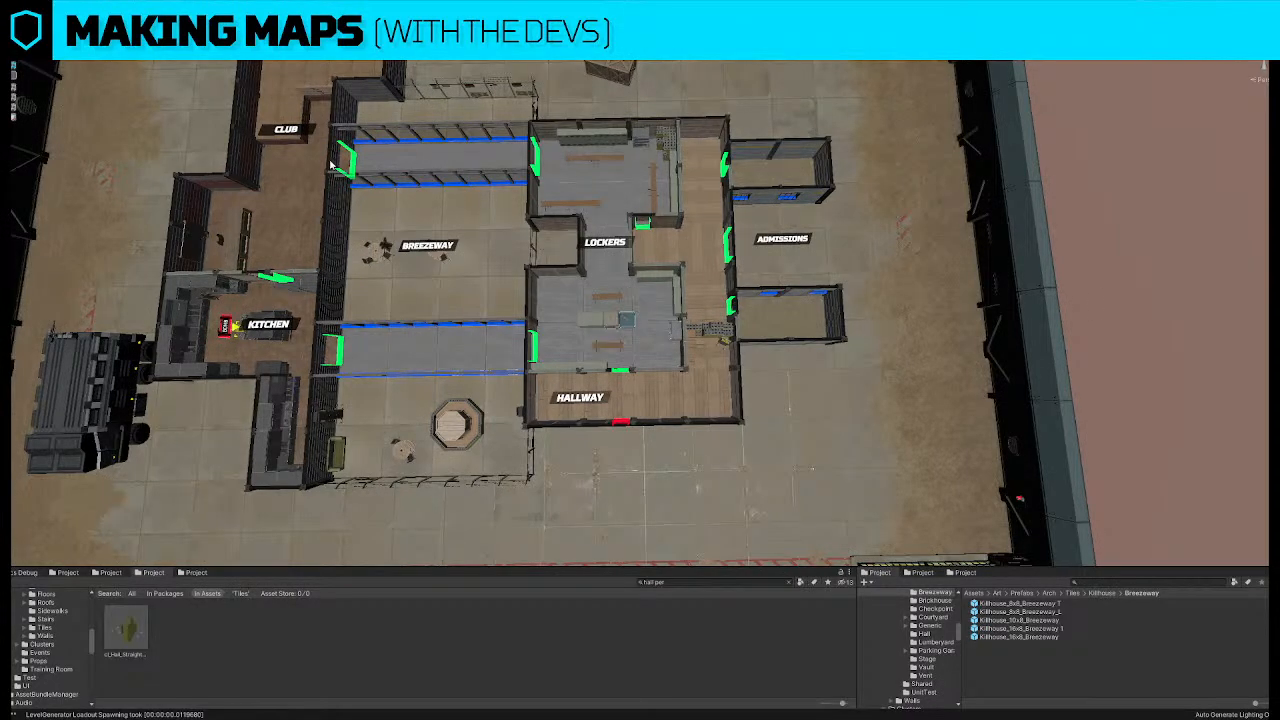
pyautogui.moveTo(143, 90); pyautogui.dragTo(149, 72, button='right')
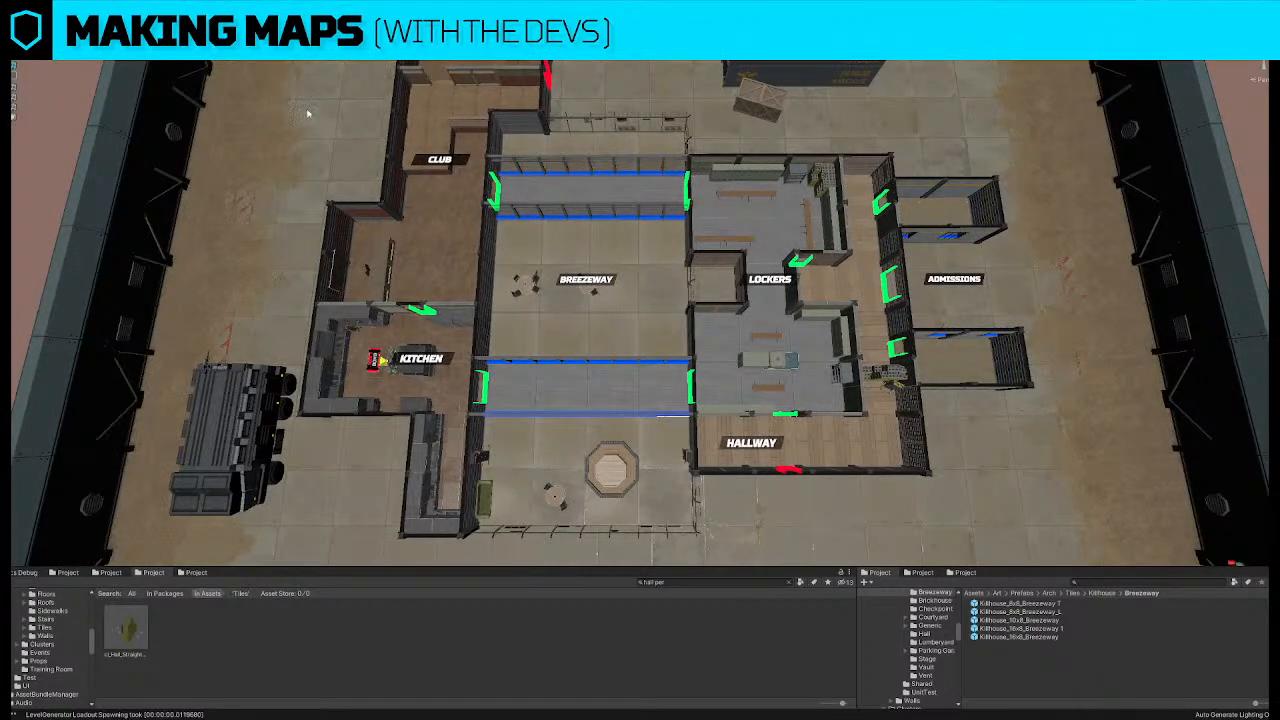
pyautogui.moveTo(593, 227); pyautogui.dragTo(592, 224, button='right')
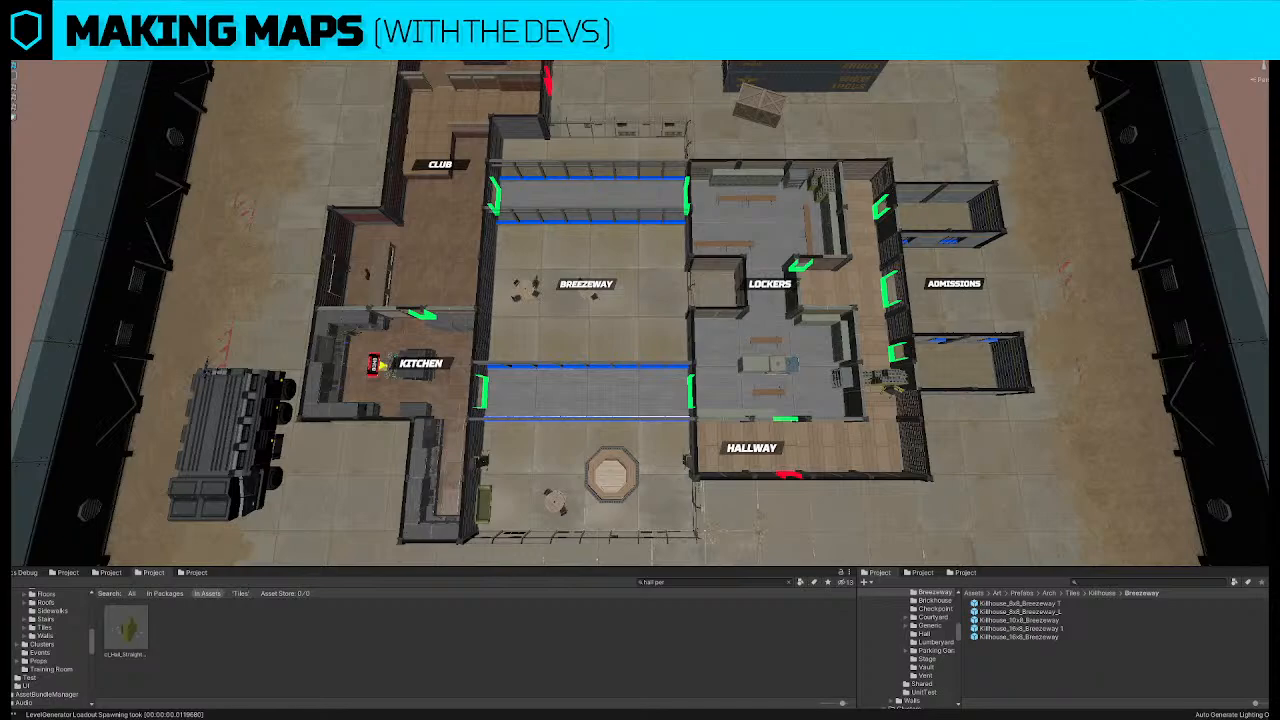
# Move the military truck along the outer perimeter so that it stands level with the Kitchen
pyautogui.click(239, 430)
pyautogui.scroll(-3, 239, 430)
pyautogui.moveTo(239, 430); pyautogui.dragTo(393, 419, button='middle')
pyautogui.moveTo(384, 366); pyautogui.dragTo(368, 288)
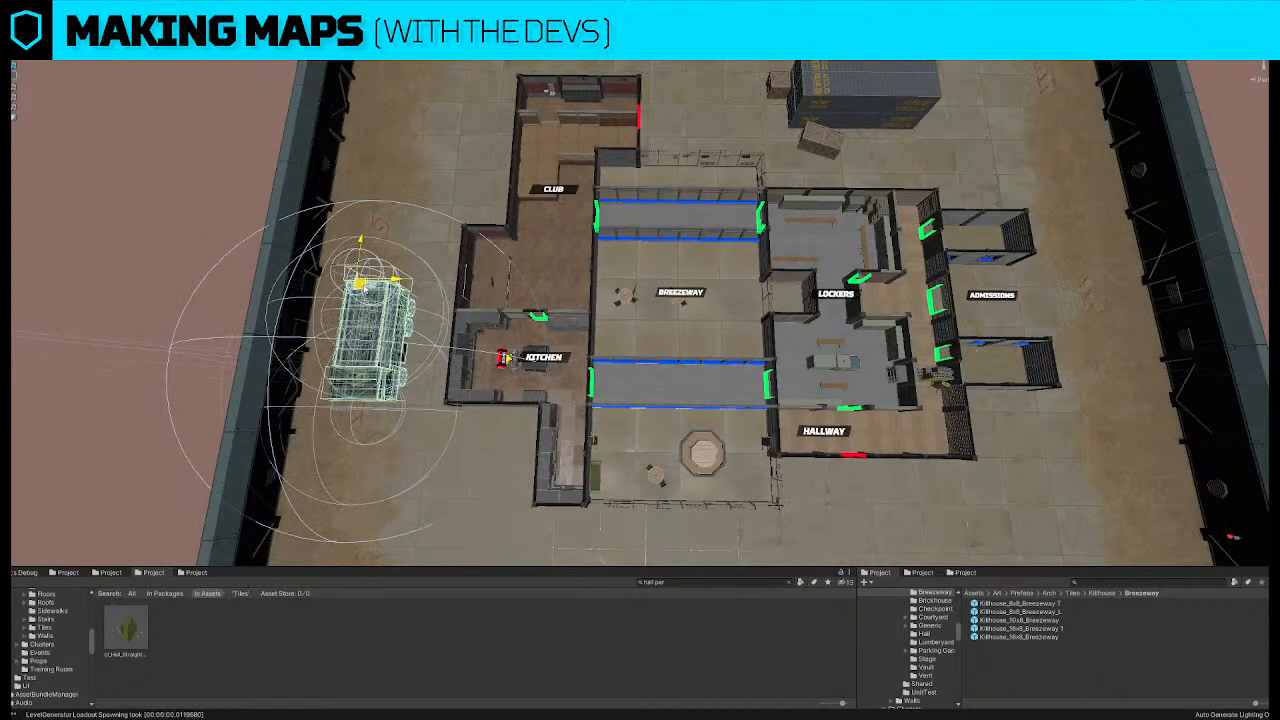
pyautogui.moveTo(549, 209); pyautogui.dragTo(546, 204, button='right')
pyautogui.press('d')
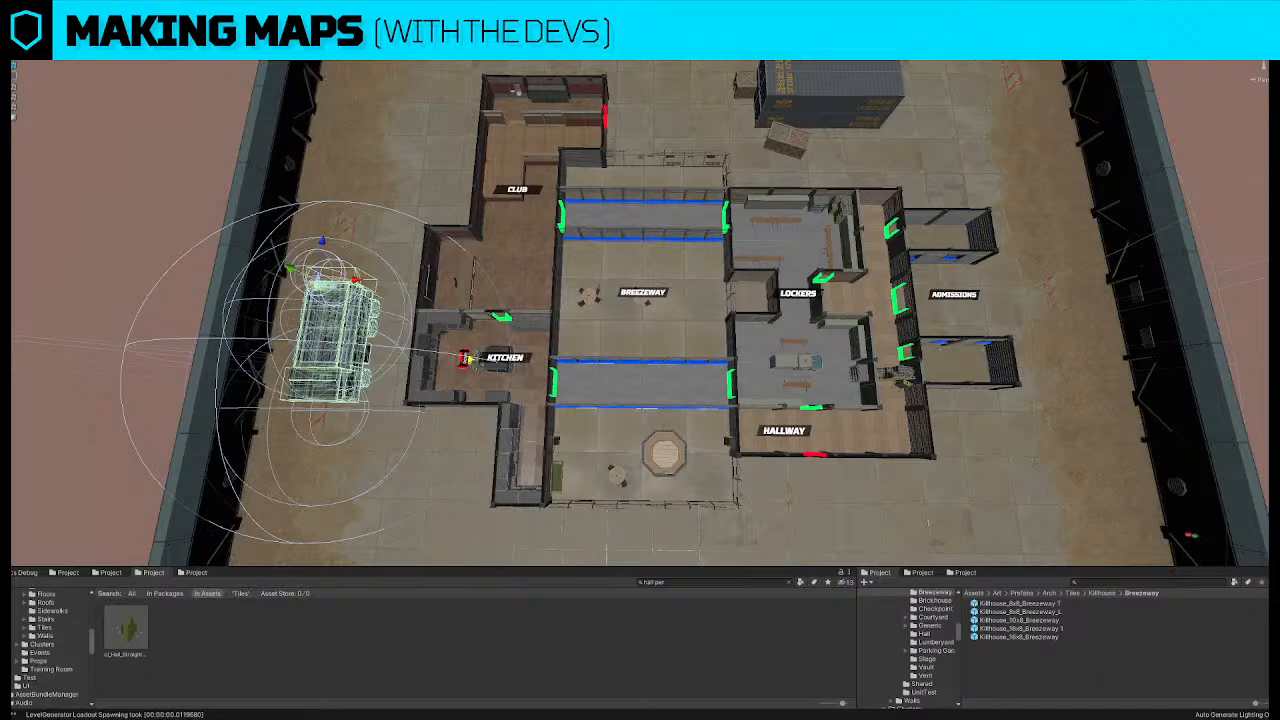
# Examine the yellow brick barrier in the corridor between Lockers and Admissions at eye level and from above
pyautogui.moveTo(708, 238); pyautogui.dragTo(647, 227, button='right')
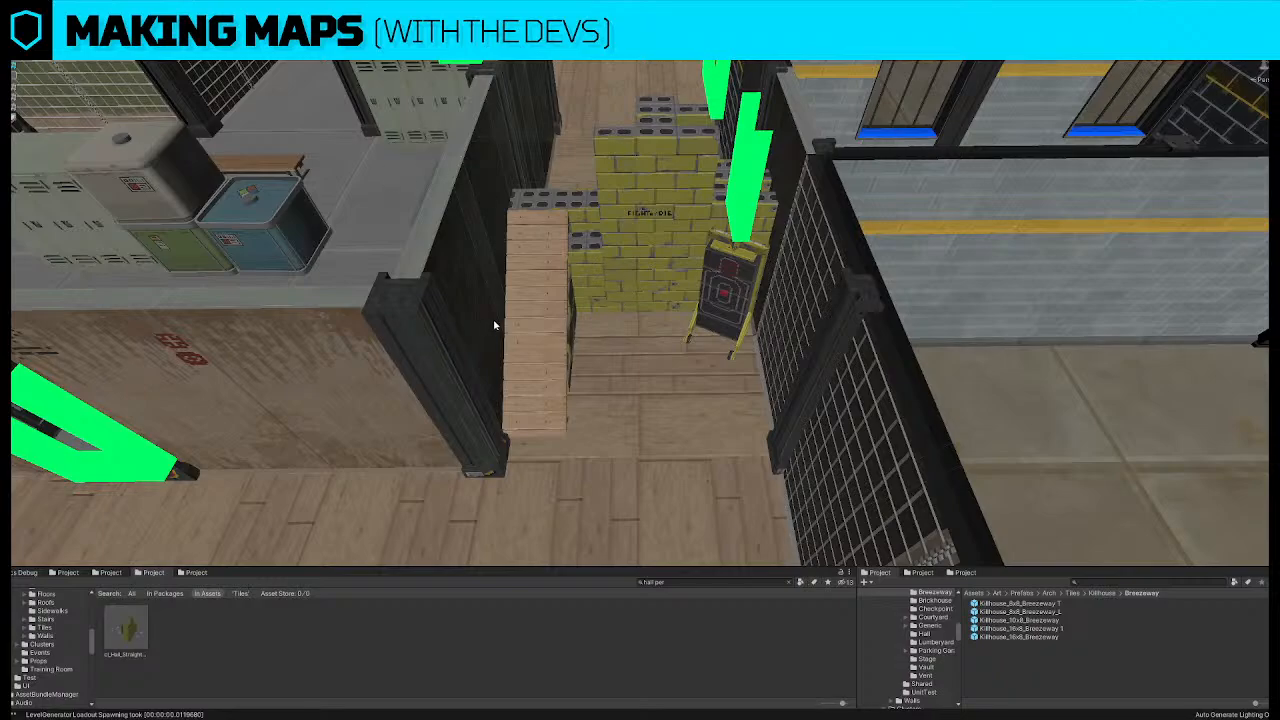
pyautogui.keyDown('alt'); pyautogui.moveTo(656, 260); pyautogui.dragTo(590, 187); pyautogui.keyUp('alt')
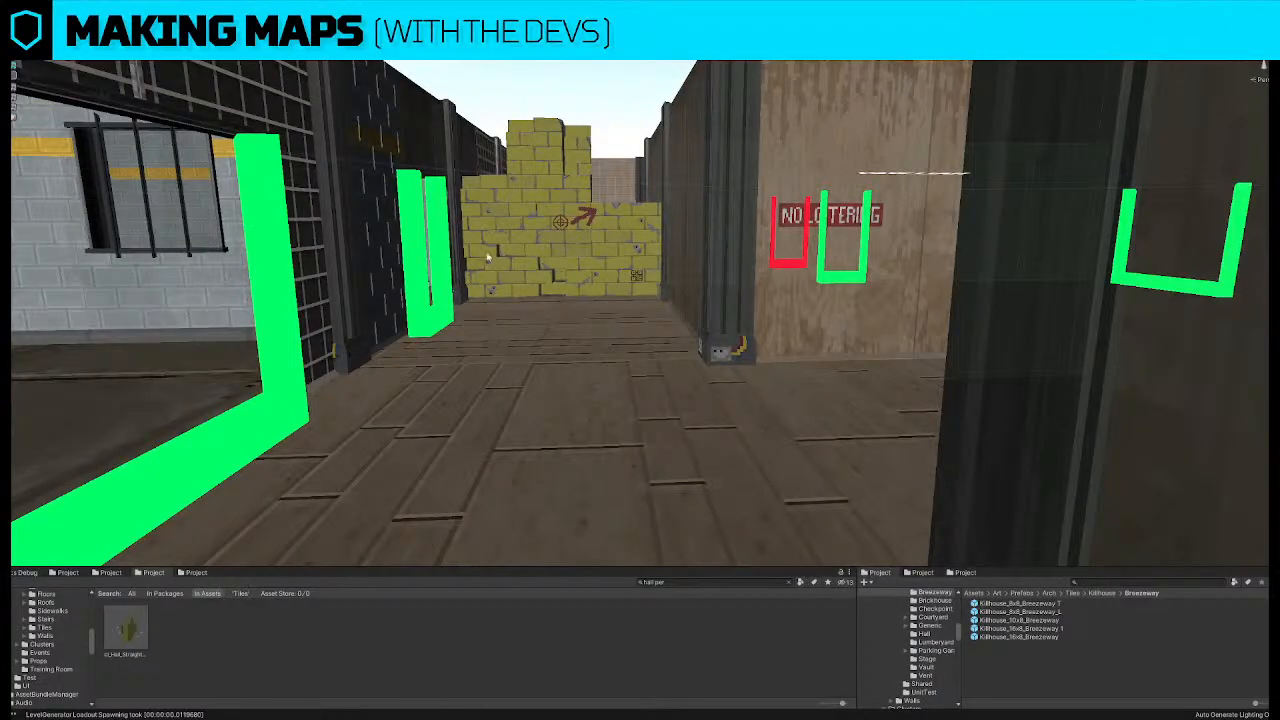
pyautogui.keyDown('alt'); pyautogui.moveTo(438, 210); pyautogui.dragTo(543, 338); pyautogui.keyUp('alt')
pyautogui.scroll(-5, 396, 379)
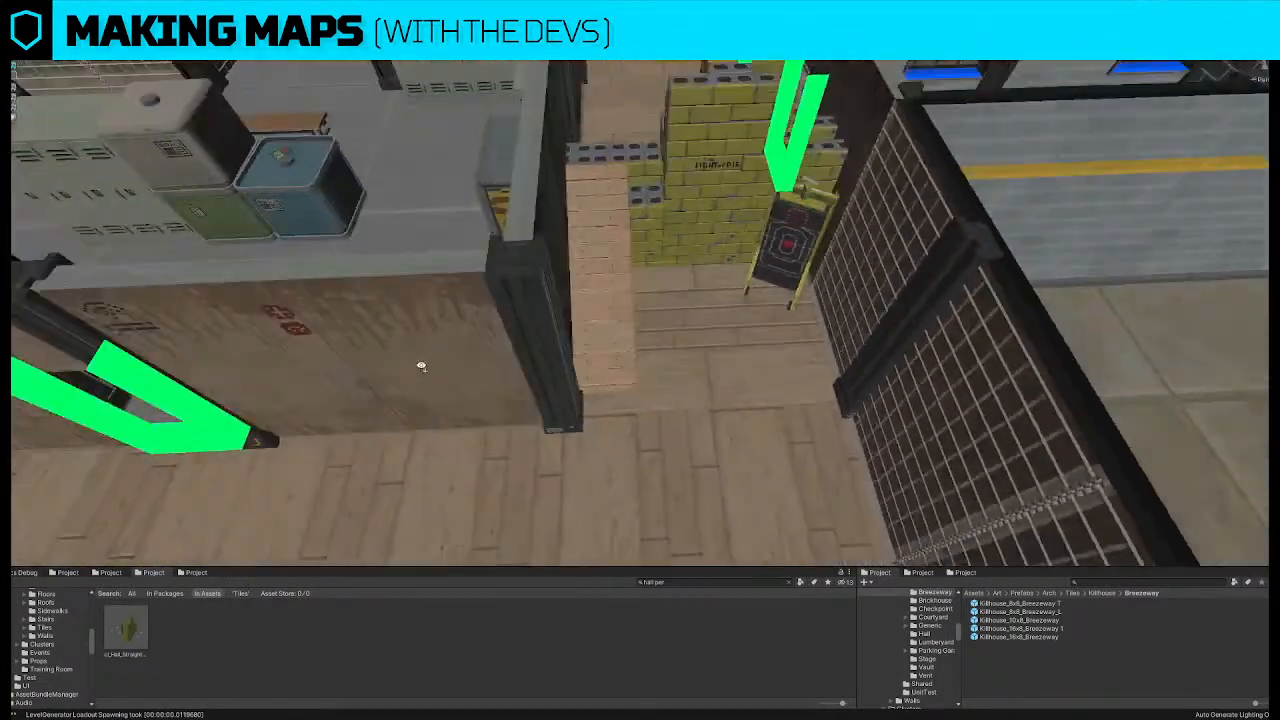
pyautogui.keyDown('alt'); pyautogui.moveTo(420, 363); pyautogui.dragTo(675, 356); pyautogui.keyUp('alt')
pyautogui.scroll(-8, 700, 390)
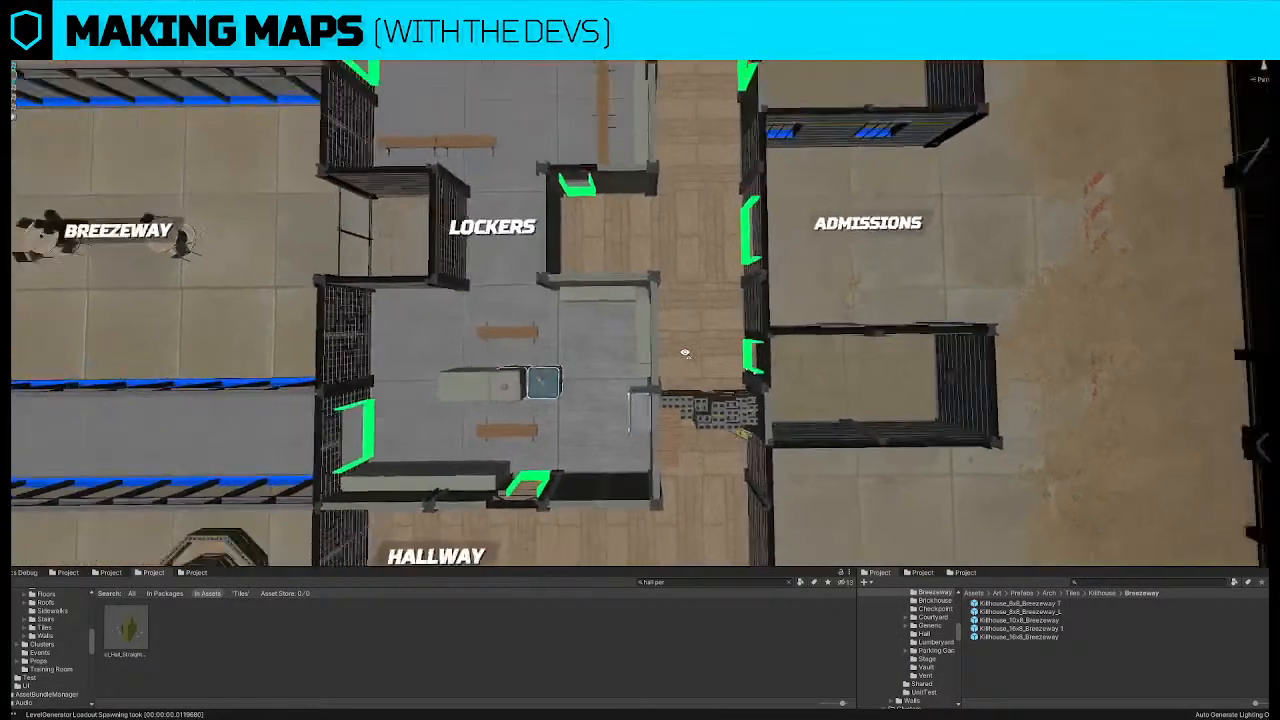
# Duplicate the locker block and move the copy into the Lockers room farthest from the Hallway
pyautogui.moveTo(565, 303); pyautogui.dragTo(570, 299, button='right')
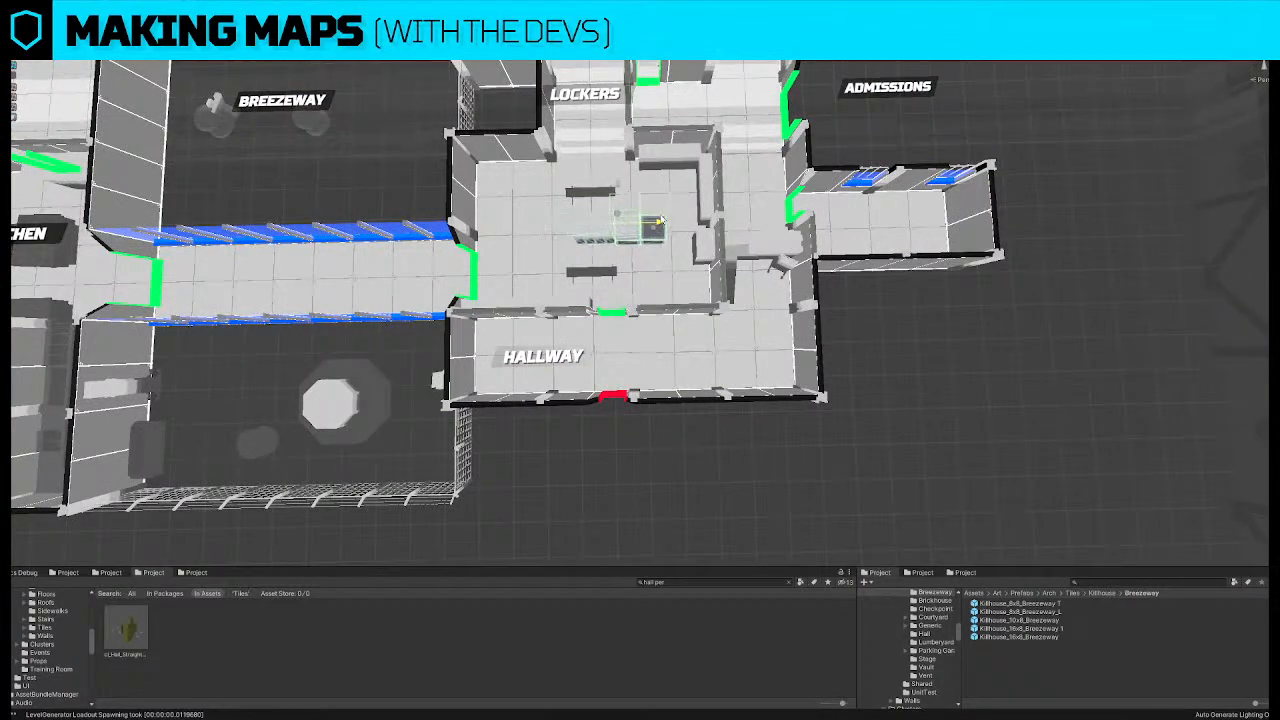
pyautogui.hotkey('ctrl', 'd')
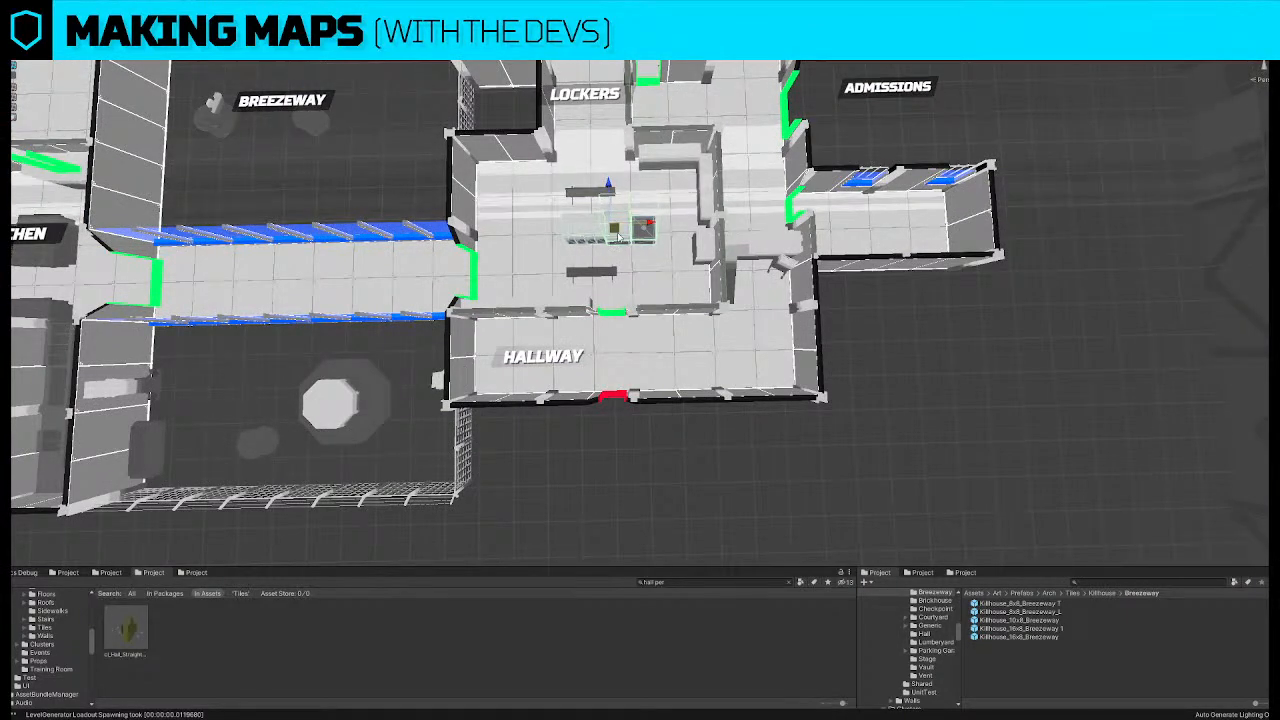
pyautogui.moveTo(607, 188); pyautogui.dragTo(606, 128)
pyautogui.moveTo(611, 184); pyautogui.dragTo(612, 182, button='right')
pyautogui.press('e')
pyautogui.moveTo(605, 318); pyautogui.dragTo(607, 127)
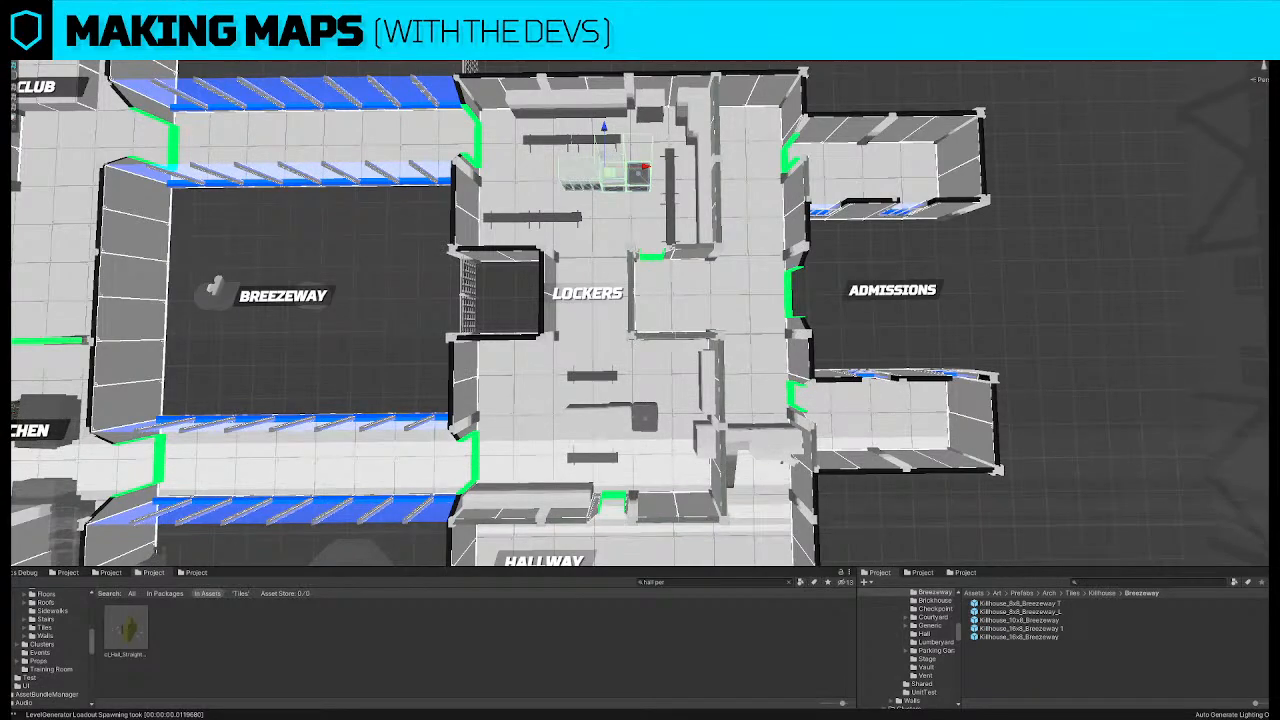
# Swap the copied locker block for a straight lockers island from the KillhouseProps Lockers prefabs
pyautogui.click(5, 90)
pyautogui.click(640, 180)
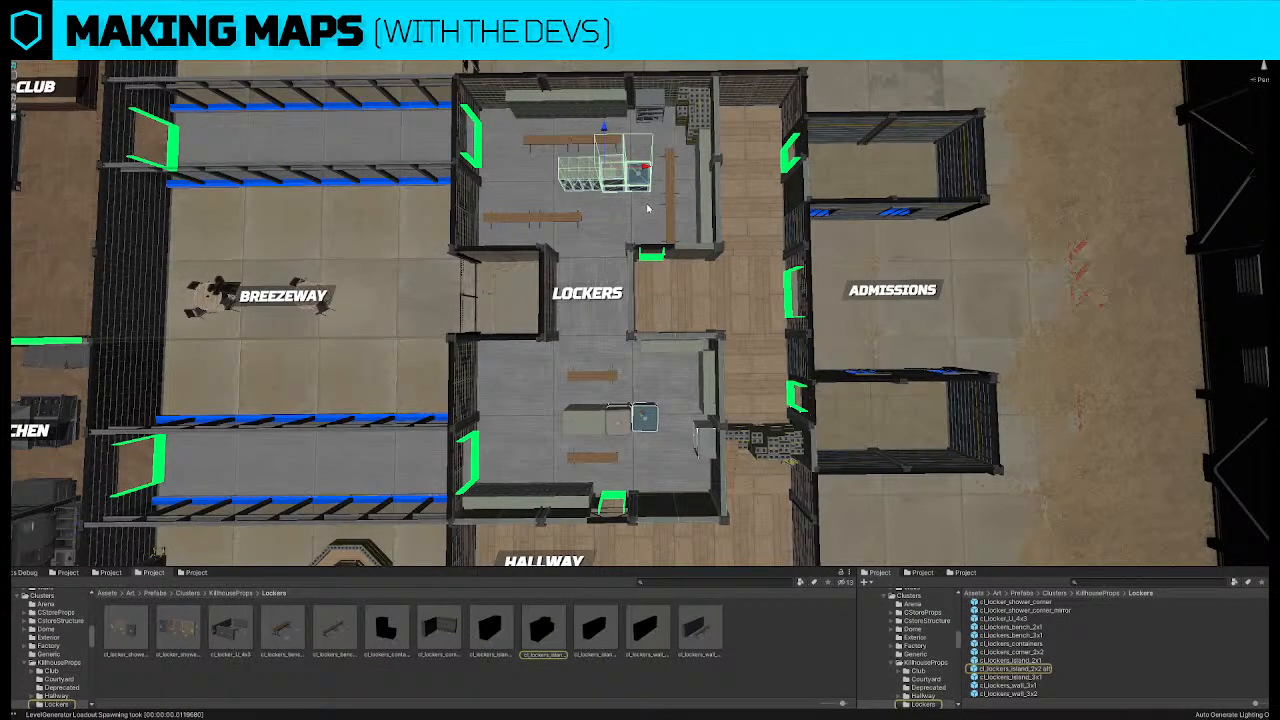
pyautogui.moveTo(498, 643); pyautogui.dragTo(998, 429)
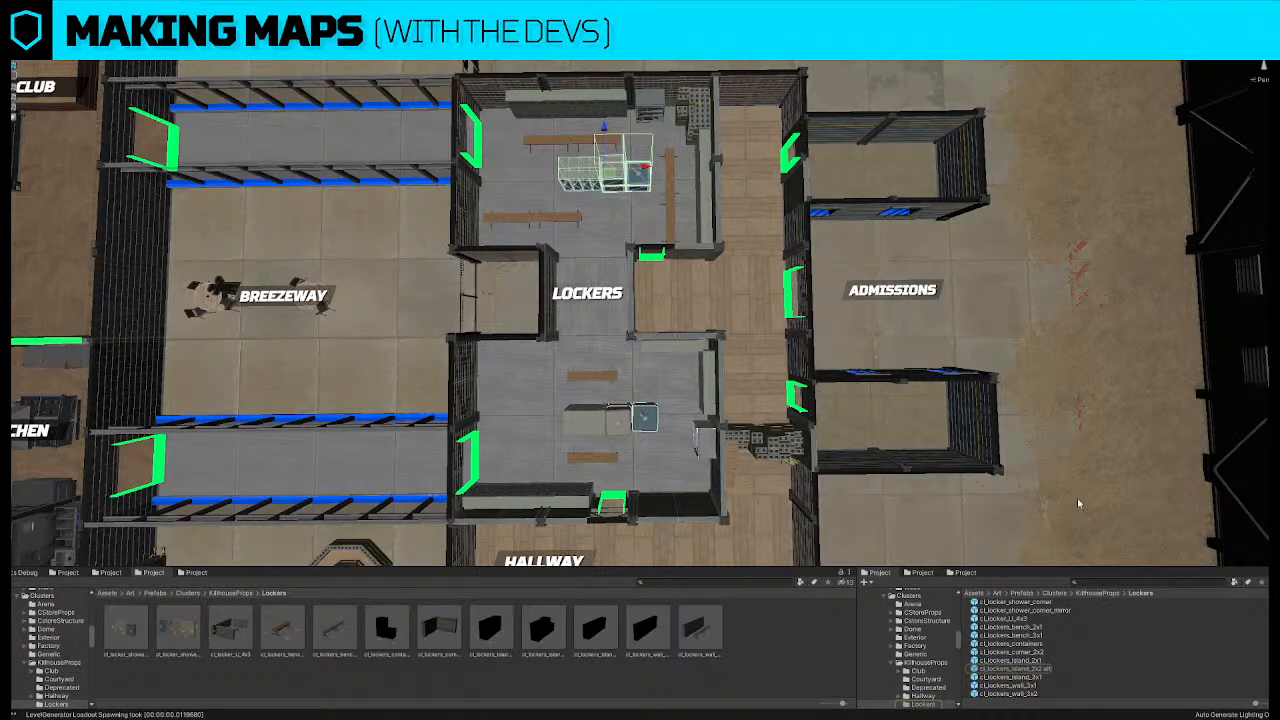
pyautogui.click(1078, 496)
# Turn the straight locker island a quarter turn and position it in the middle of the far Lockers room
pyautogui.click(613, 178)
pyautogui.press('e')
pyautogui.moveTo(611, 222); pyautogui.dragTo(711, 257)
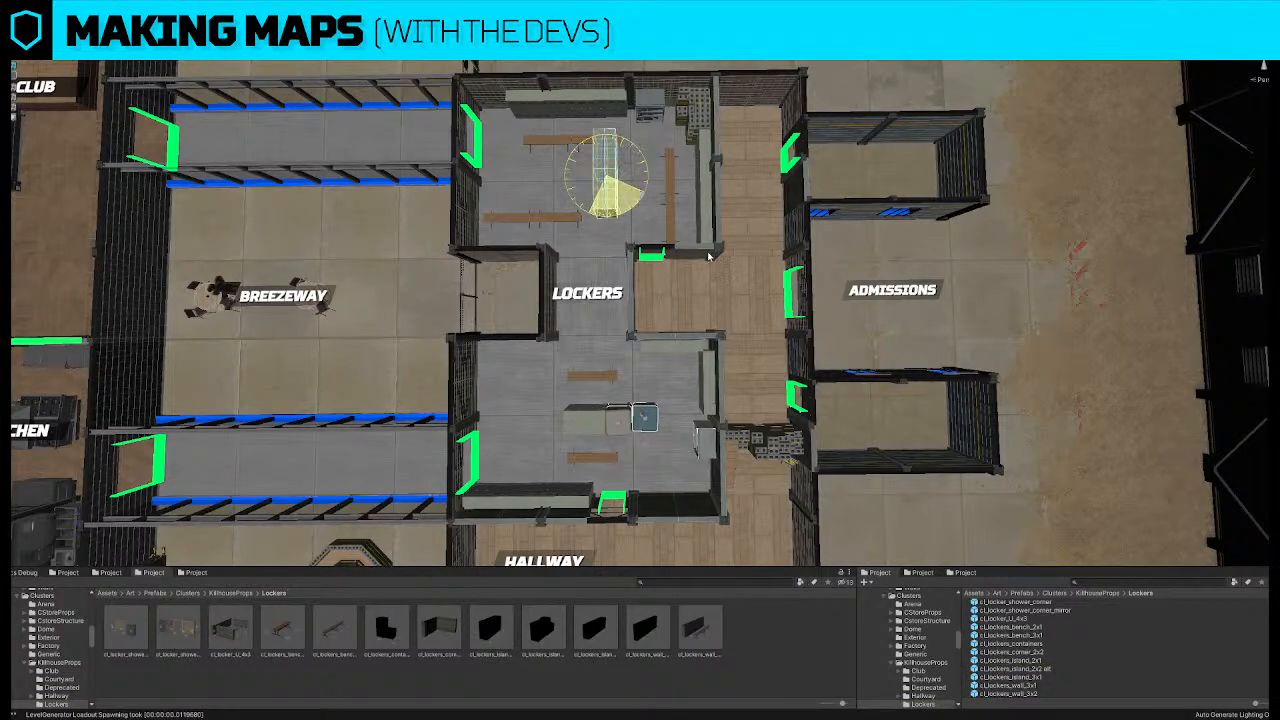
pyautogui.press('w')
pyautogui.moveTo(604, 190); pyautogui.dragTo(590, 193)
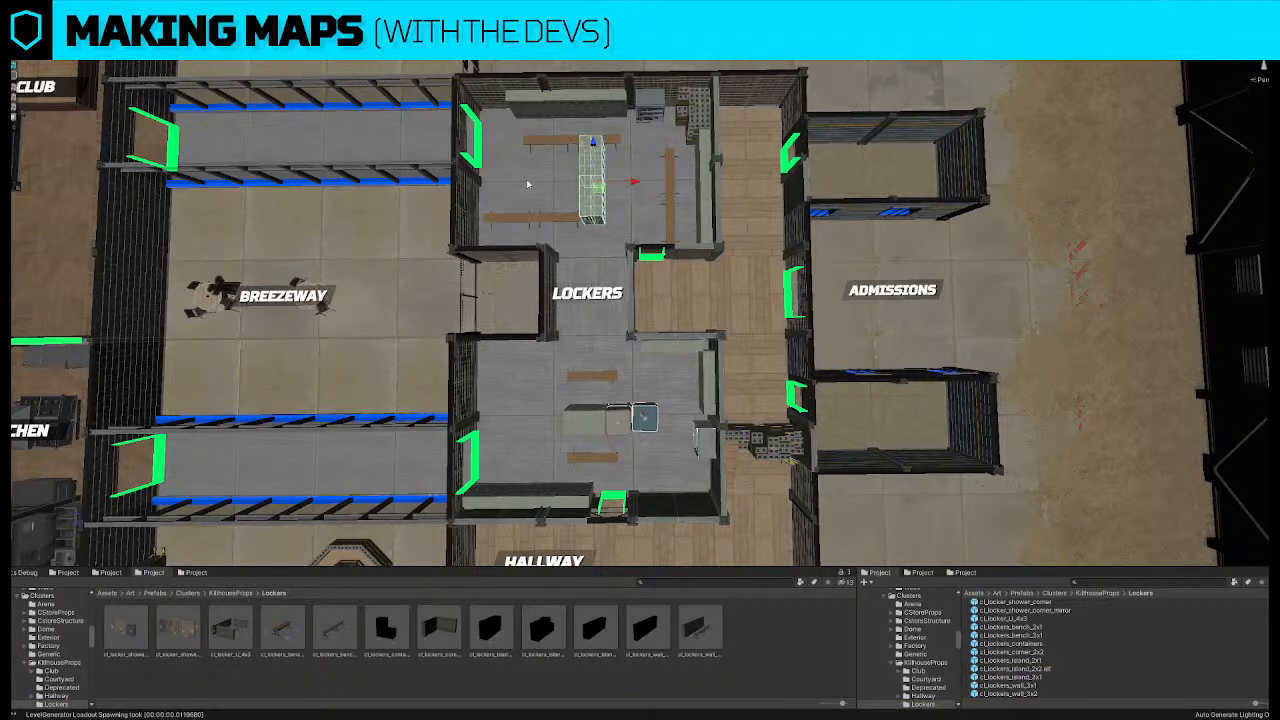
# Delete the bench between the new locker island and the Breezeway-side wall of the far Lockers room
pyautogui.click(570, 219)
pyautogui.press('e')
pyautogui.moveTo(578, 235); pyautogui.dragTo(502, 336)
pyautogui.press('Delete')
pyautogui.click(591, 161)
pyautogui.keyDown('alt'); pyautogui.moveTo(591, 161); pyautogui.dragTo(672, 240); pyautogui.keyUp('alt')
pyautogui.press('w')
pyautogui.click(677, 235)
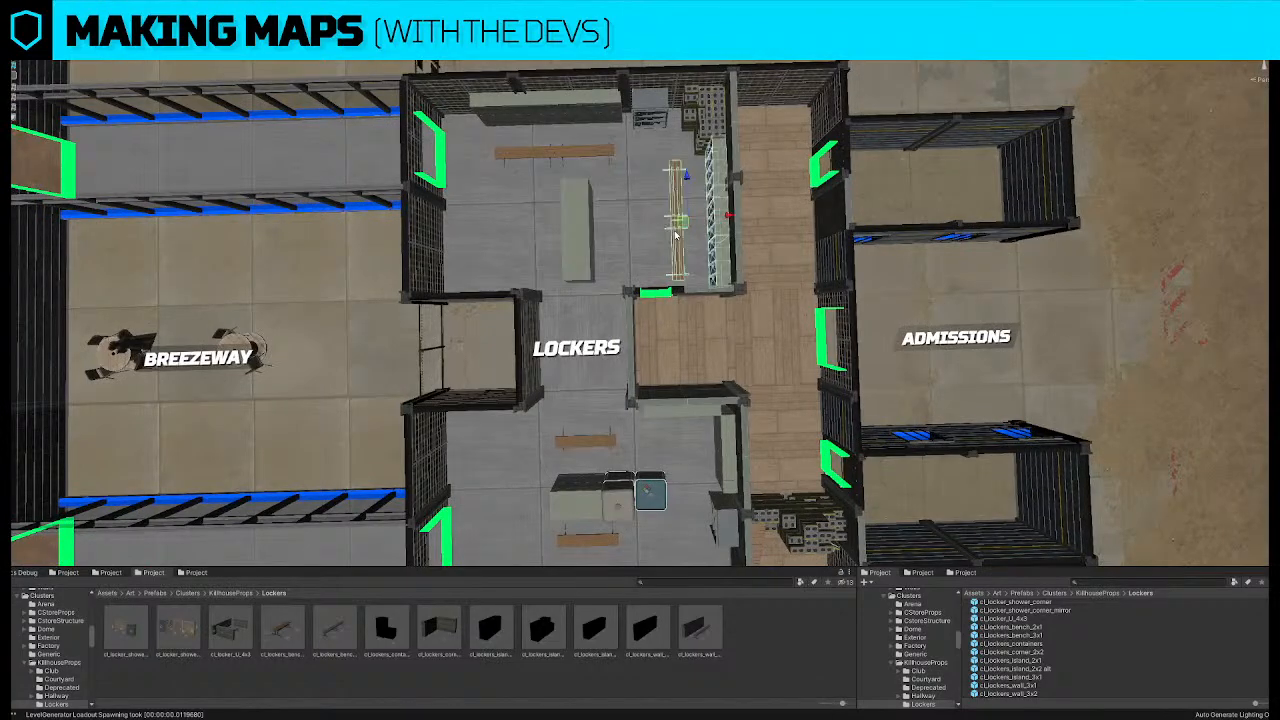
# Move the barrier cluster from the far Lockers room's back wall to the corner by the Breezeway-side cell and rotate it to fit
pyautogui.click(708, 118)
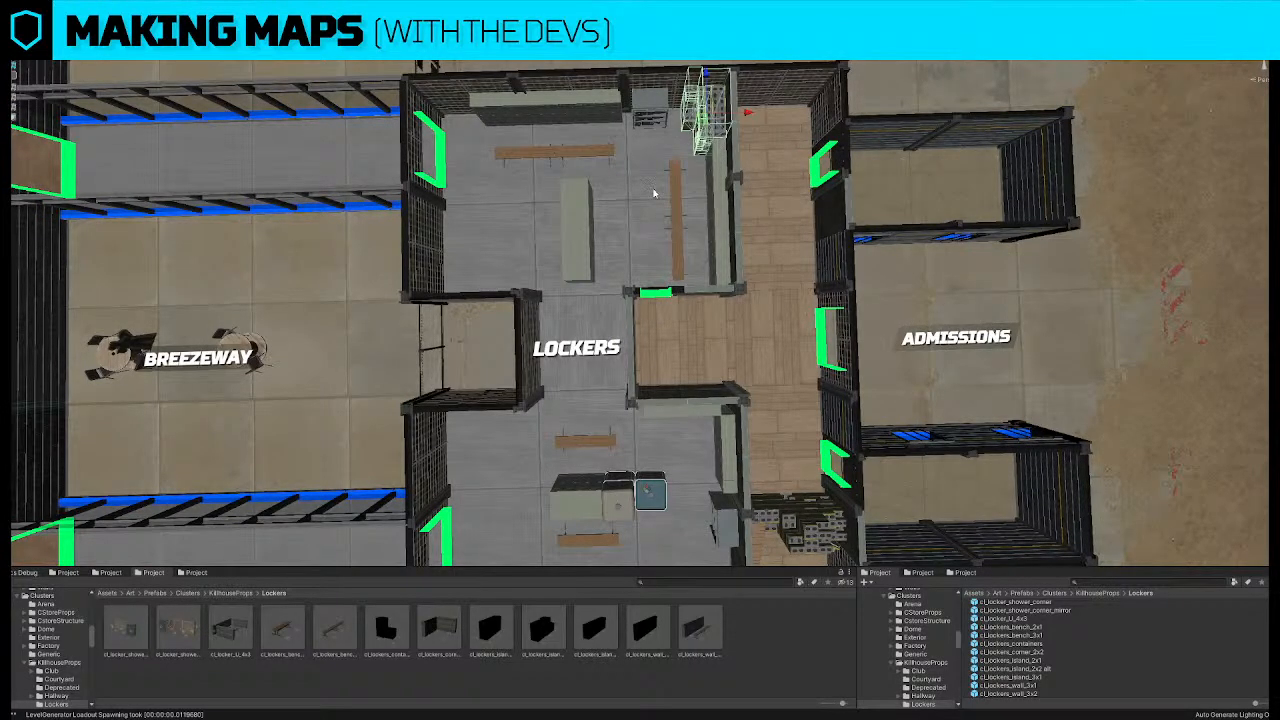
pyautogui.click(648, 116)
pyautogui.moveTo(652, 124); pyautogui.dragTo(490, 268)
pyautogui.press('s')
pyautogui.moveTo(571, 284); pyautogui.dragTo(569, 283, button='right')
pyautogui.press('a')
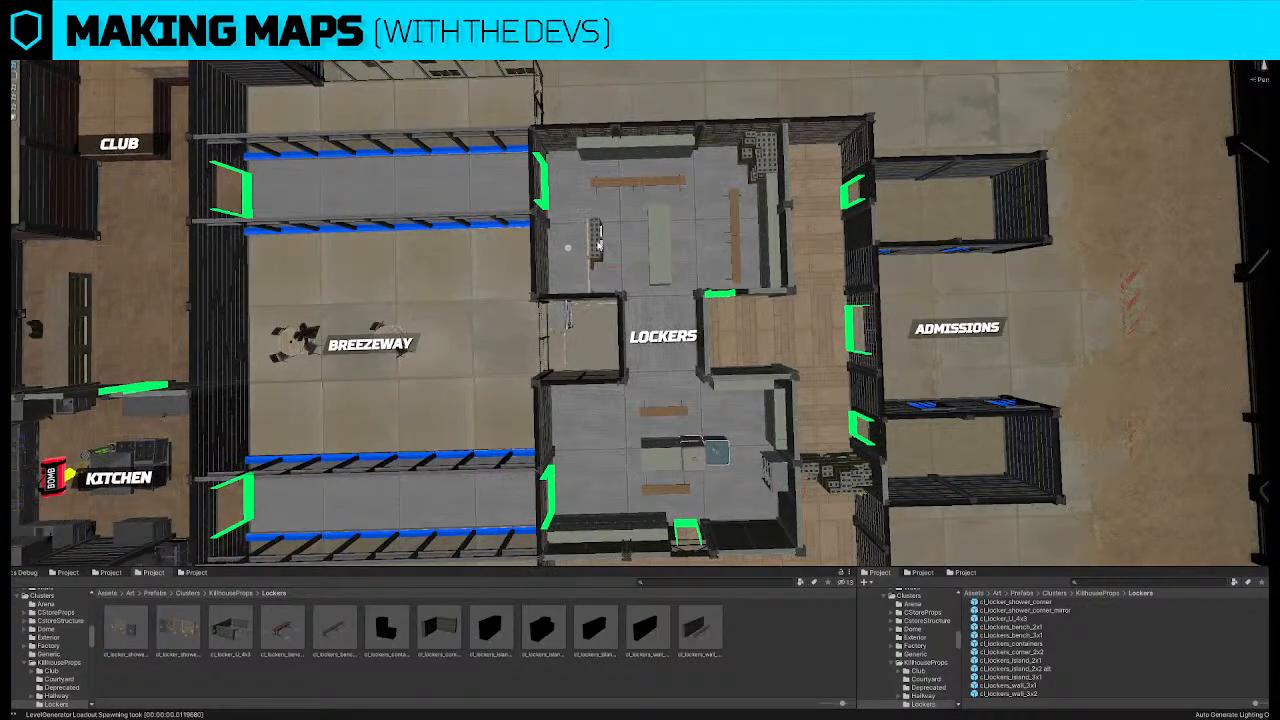
pyautogui.click(600, 246)
pyautogui.press('e')
pyautogui.moveTo(620, 292); pyautogui.dragTo(946, 306)
pyautogui.press('w')
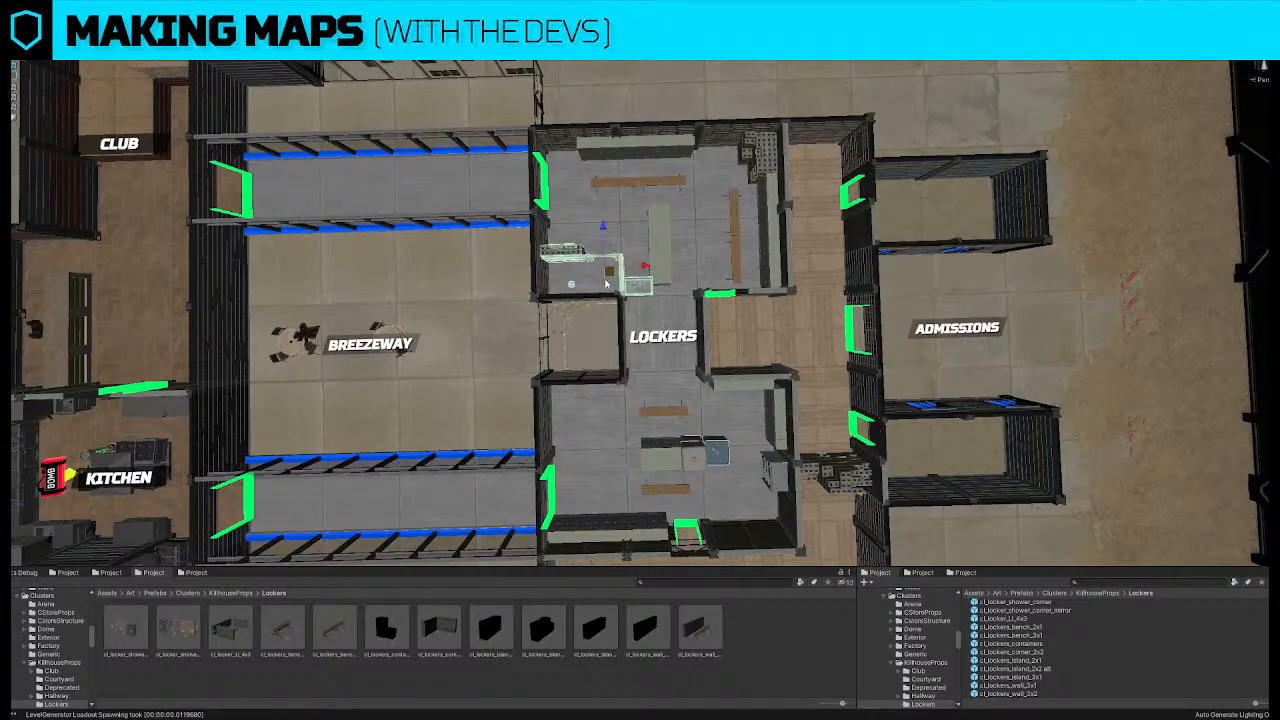
# Move the cluster's small locker unit against the cell wall in the passage between the two Lockers rooms
pyautogui.scroll(5, 593, 228)
pyautogui.click(269, 413)
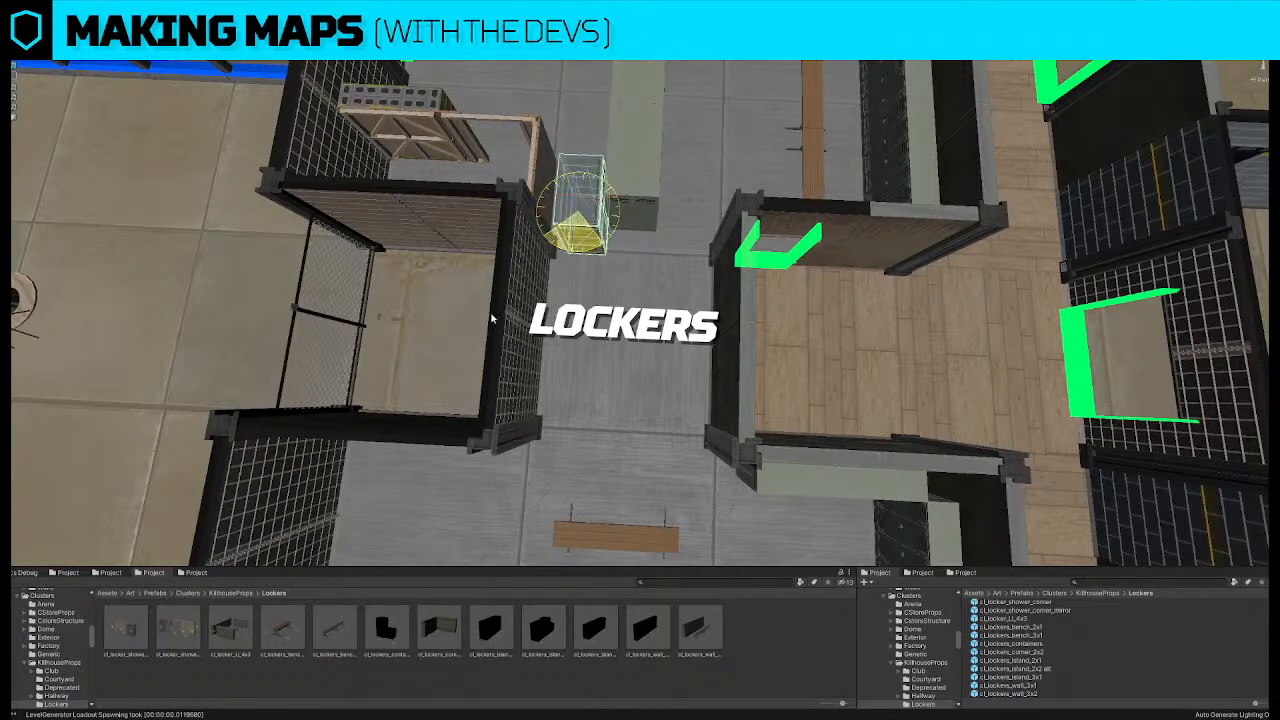
pyautogui.moveTo(585, 218); pyautogui.dragTo(568, 401)
pyautogui.scroll(-5, 586, 280)
pyautogui.moveTo(586, 260); pyautogui.dragTo(582, 340, button='middle')
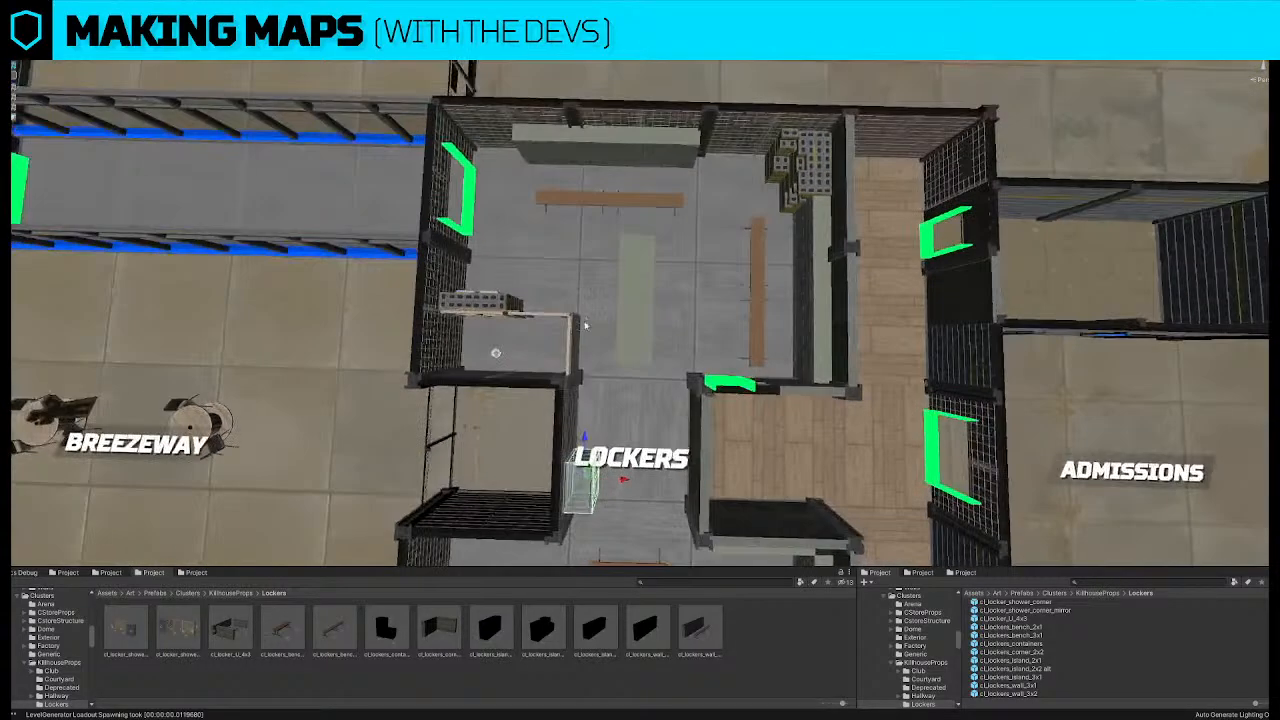
pyautogui.moveTo(582, 340); pyautogui.dragTo(655, 217, button='right')
pyautogui.press('w')
pyautogui.press('w')
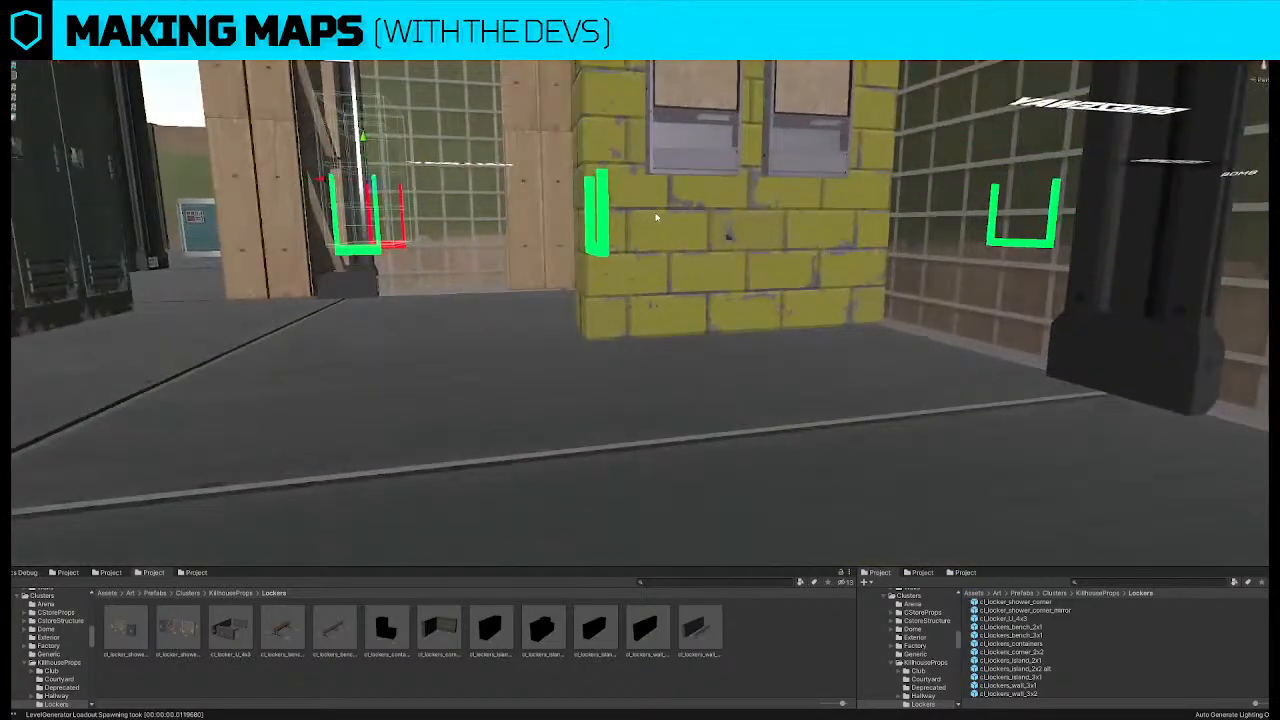
pyautogui.click(655, 217)
# Deactivate the half of the long bench nearest the doorway in the far Lockers room
pyautogui.moveTo(435, 127); pyautogui.dragTo(748, 363, button='right')
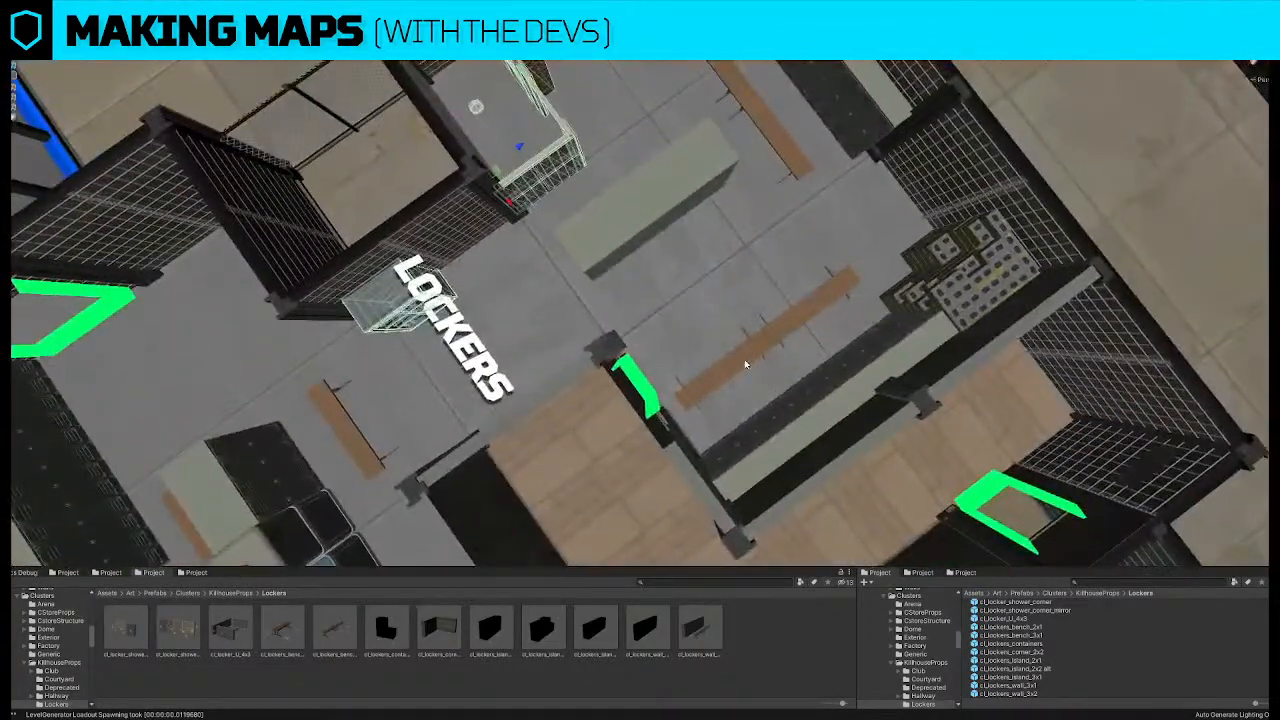
pyautogui.click(748, 363)
pyautogui.click(748, 363)
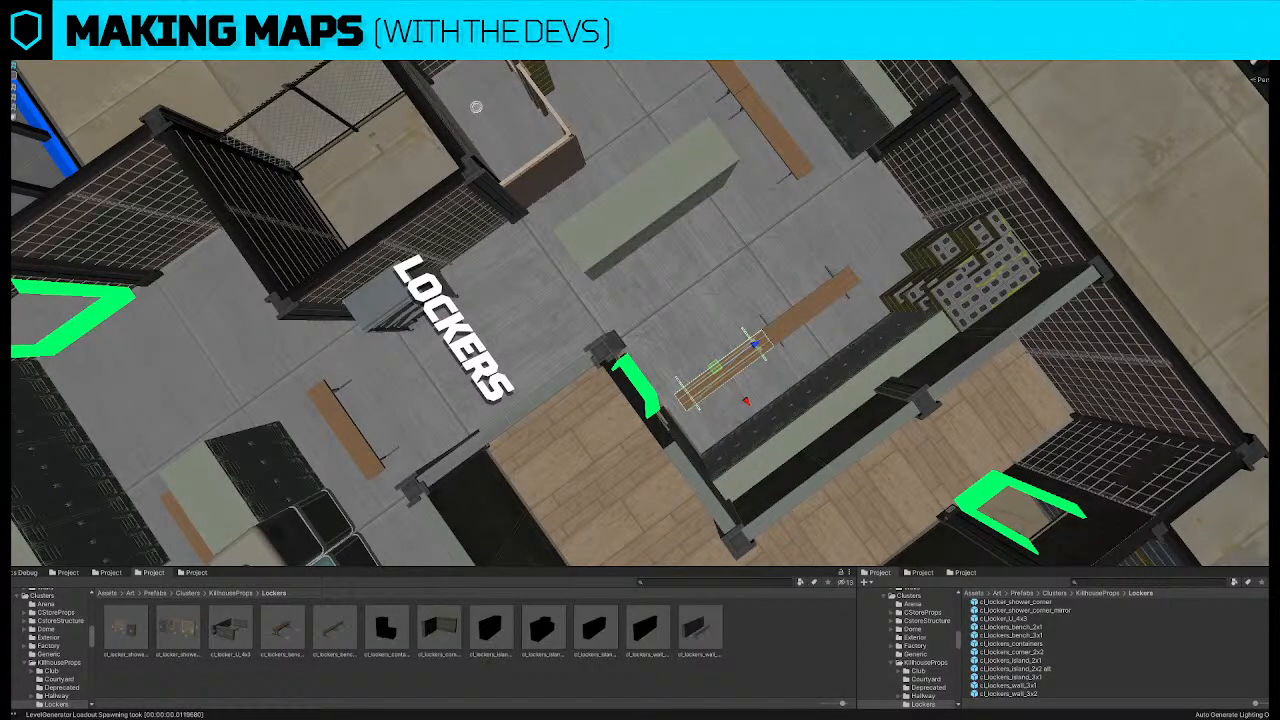
pyautogui.hotkey('alt', 'shift', 'a')
# Slide the Hallway-side bench in the near Lockers room toward the Breezeway doorway
pyautogui.moveTo(614, 226); pyautogui.dragTo(551, 283, button='right')
pyautogui.click(628, 319)
pyautogui.moveTo(676, 318); pyautogui.dragTo(685, 317, button='right')
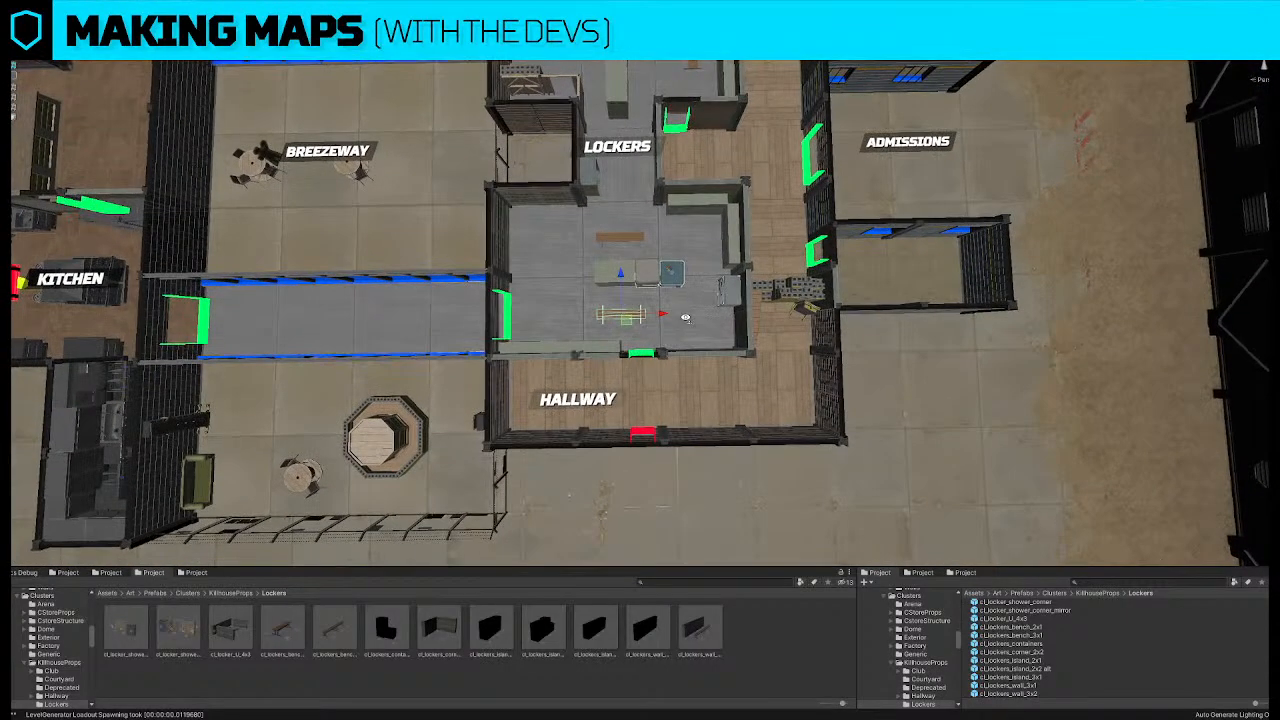
pyautogui.moveTo(685, 317); pyautogui.dragTo(632, 316)
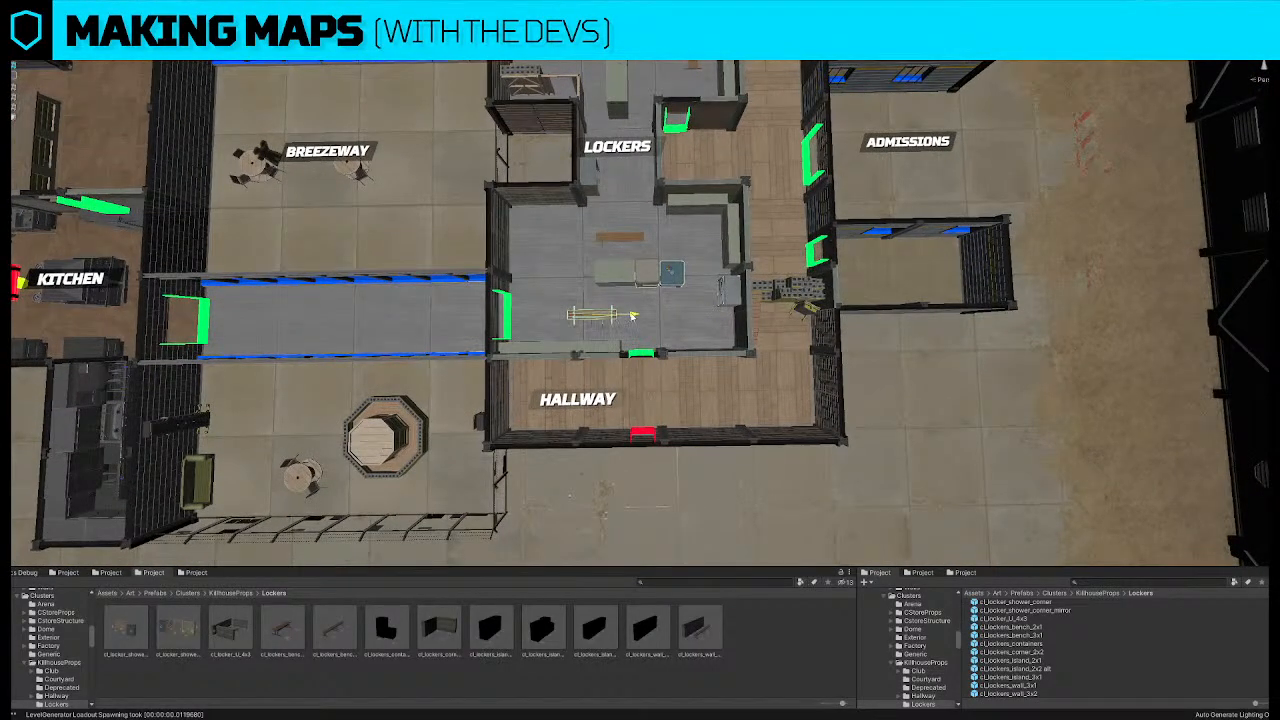
pyautogui.moveTo(634, 317); pyautogui.dragTo(688, 227, button='right')
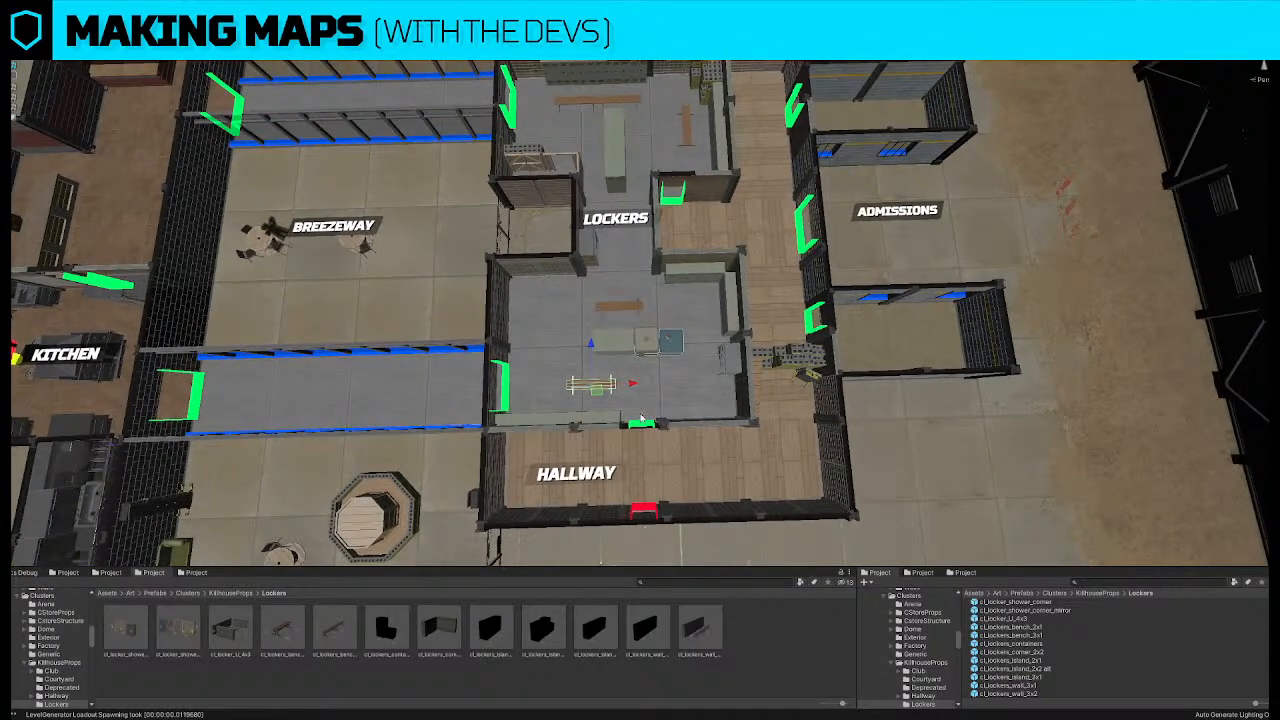
pyautogui.scroll(-5, 641, 418)
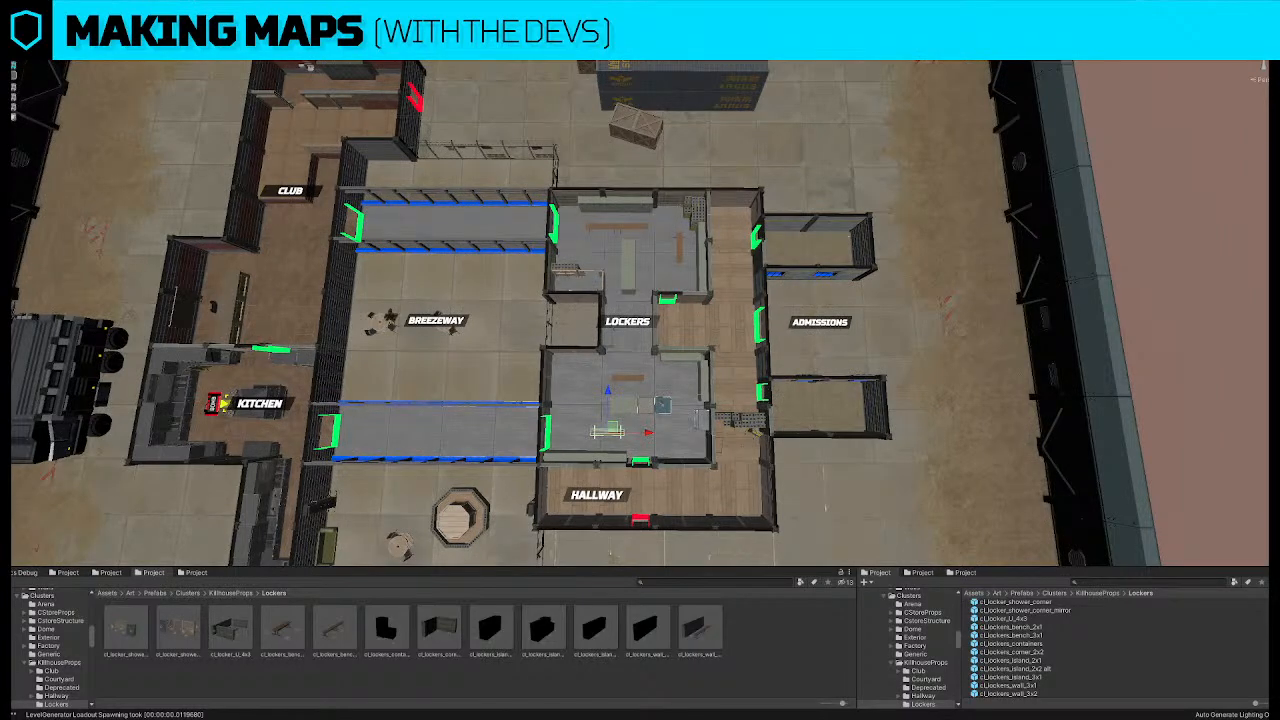
# Place a copy of the HALLWAY label between Lockers and Admissions and delete the label in the corridor below the Lockers
pyautogui.click(624, 494)
pyautogui.moveTo(738, 316); pyautogui.dragTo(685, 307, button='middle')
pyautogui.moveTo(550, 479); pyautogui.dragTo(600, 490)
pyautogui.hotkey('ctrl', 'd')
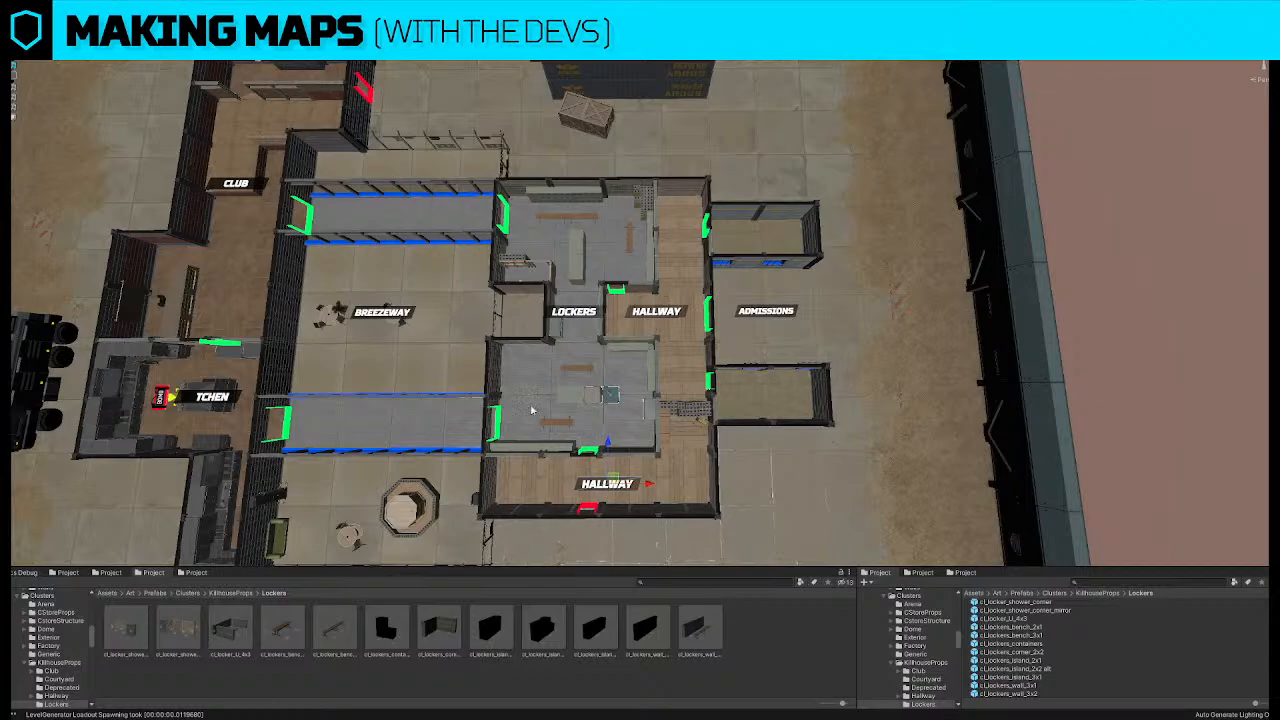
pyautogui.press('Delete')
pyautogui.scroll(-3, 684, 368)
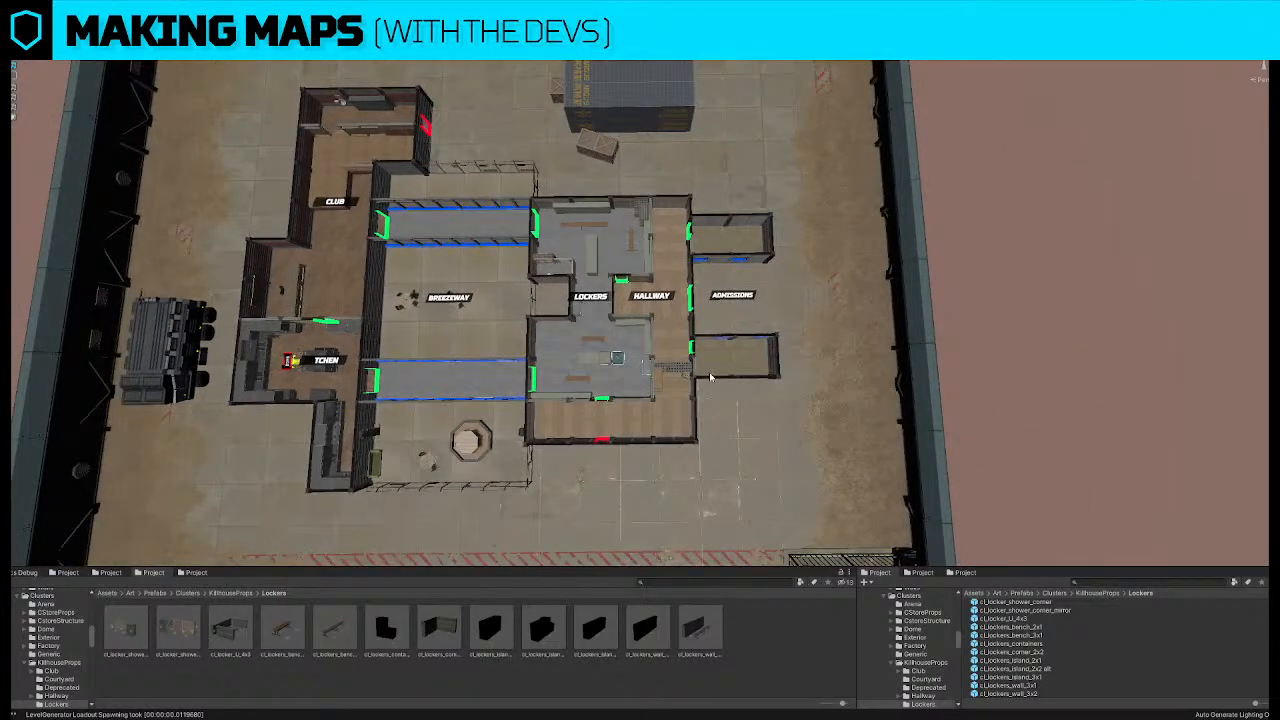
# Compare the whole layout with its art hidden and shown to review the room connections and cover
pyautogui.hotkey('alt', 'shift', 'a')
pyautogui.hotkey('alt', 'shift', 'a')
pyautogui.hotkey('alt', 'shift', 'a')
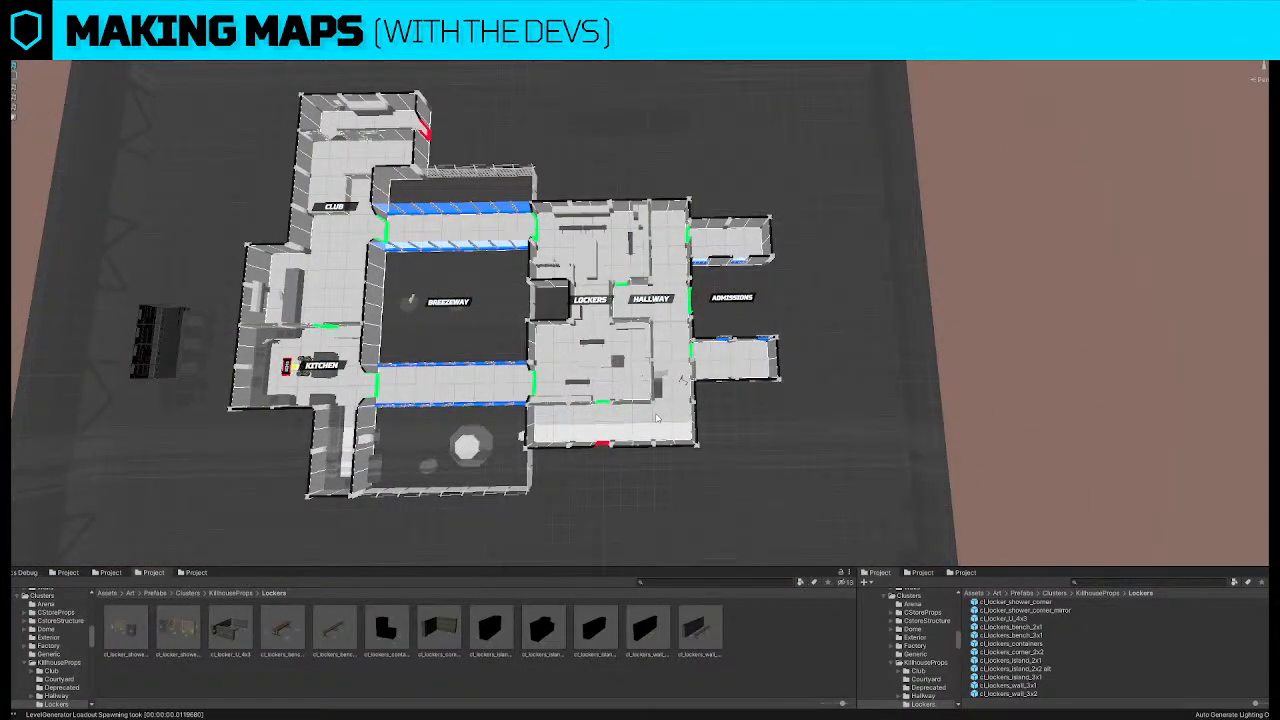
pyautogui.hotkey('alt', 'shift', 'a')
pyautogui.hotkey('alt', 'shift', 'a')
pyautogui.moveTo(596, 409); pyautogui.dragTo(669, 407, button='middle')
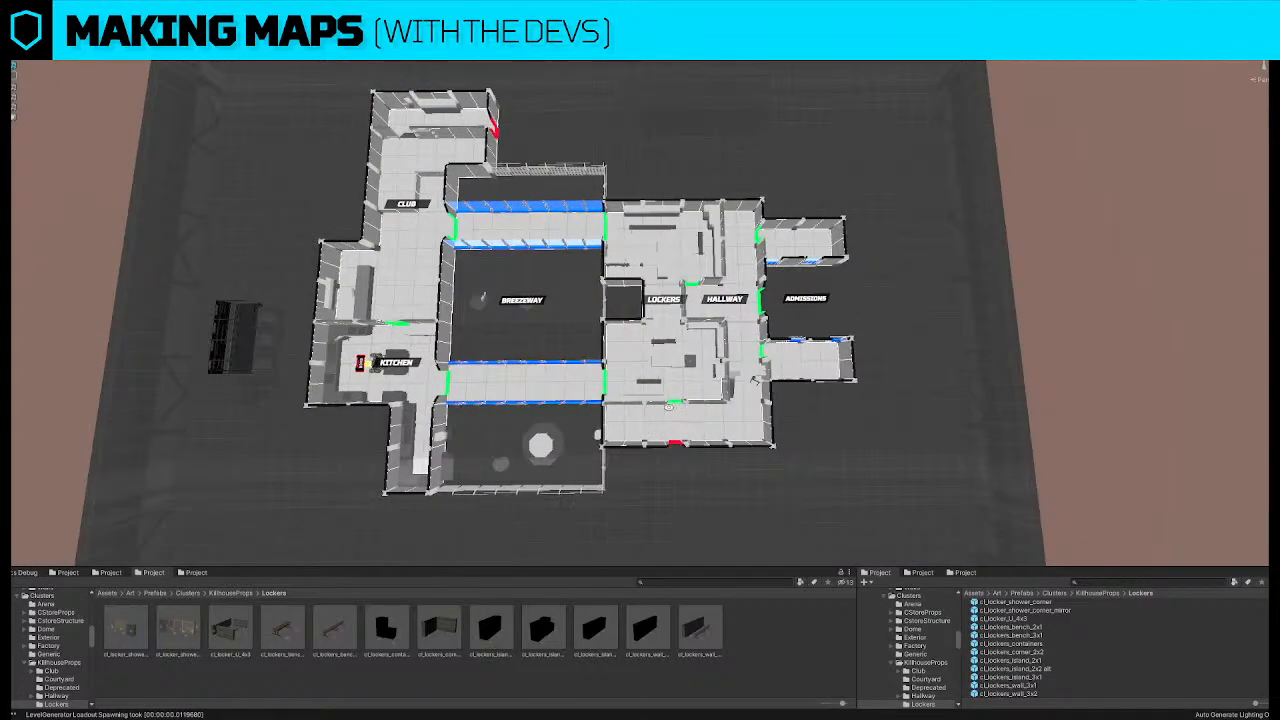
pyautogui.hotkey('alt', 'shift', 'a')
pyautogui.scroll(2, 528, 346)
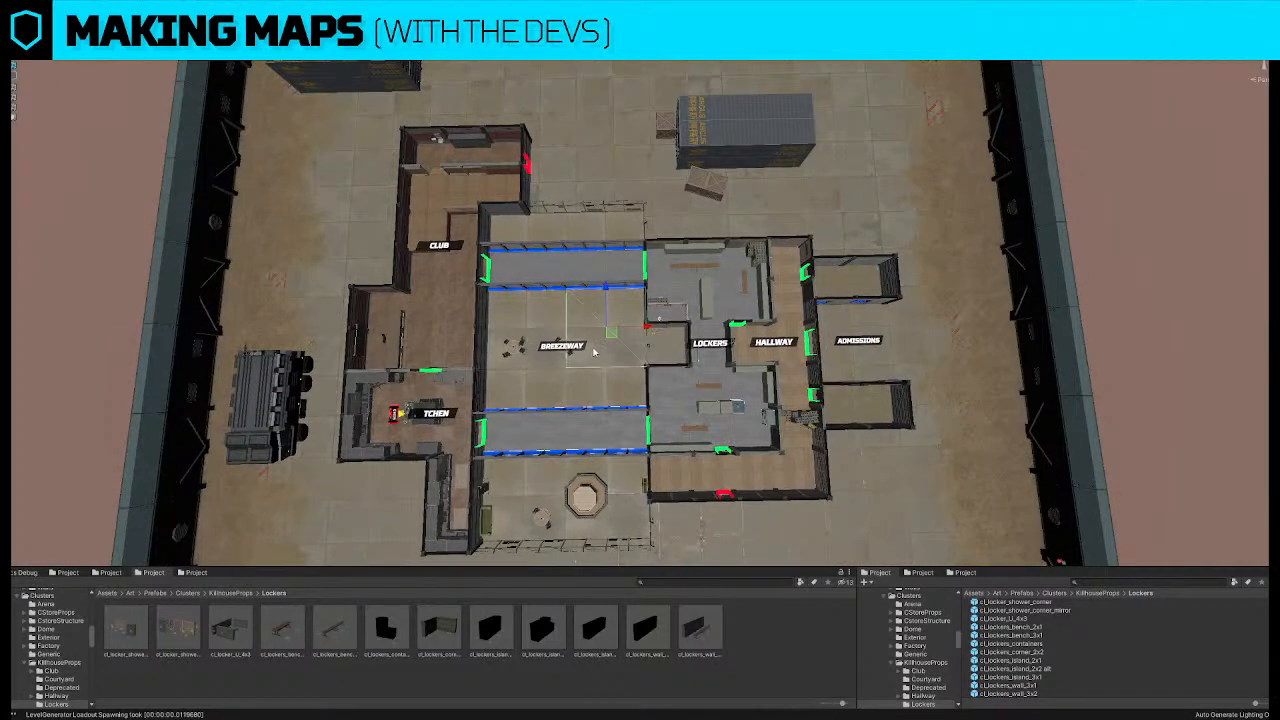
# Examine the Lockers room layout around the central locker island, with and without shading
pyautogui.scroll(3, 593, 352)
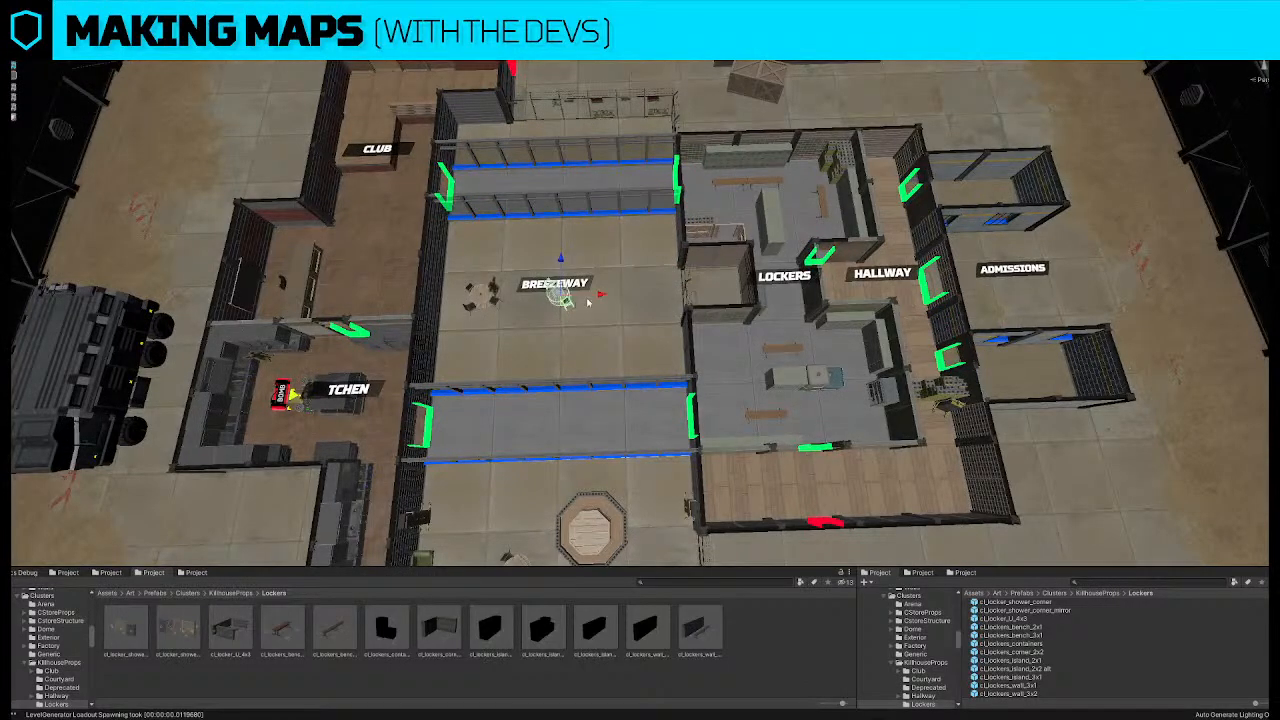
pyautogui.scroll(-3, 694, 298)
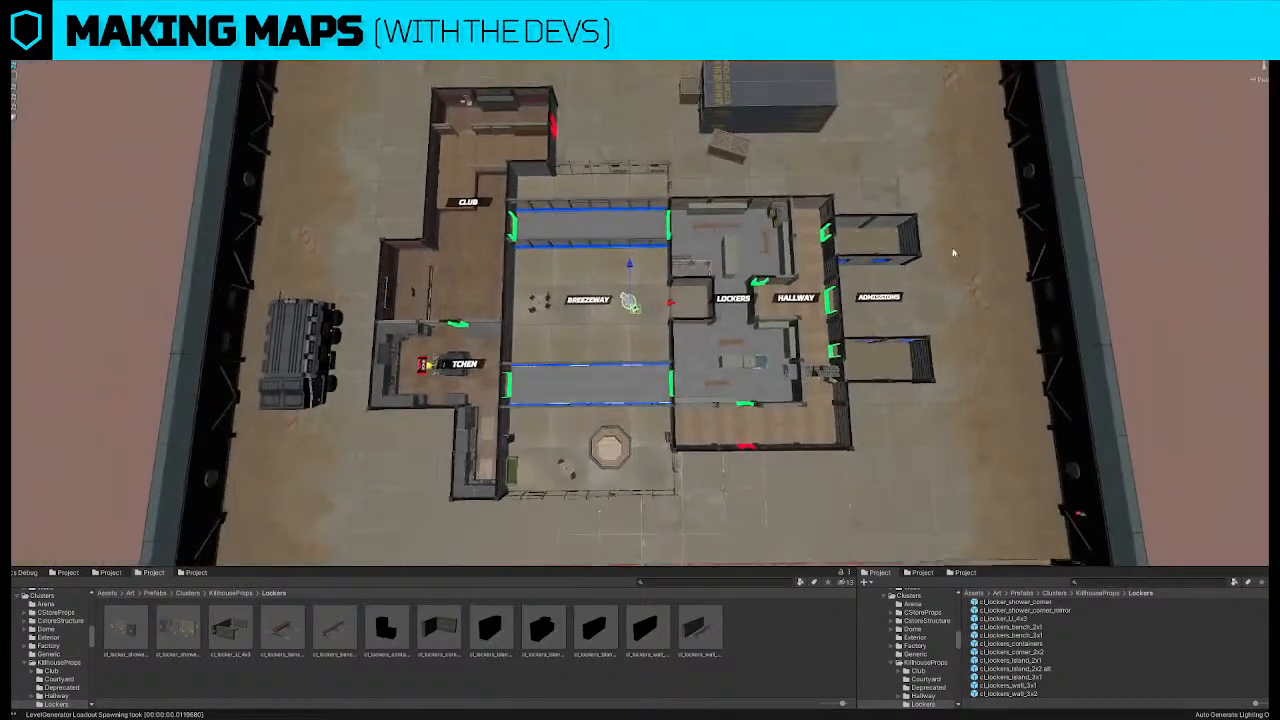
pyautogui.click(953, 252)
pyautogui.press('w')
pyautogui.moveTo(648, 272); pyautogui.dragTo(650, 278, button='right')
pyautogui.click(650, 280)
pyautogui.press('h')
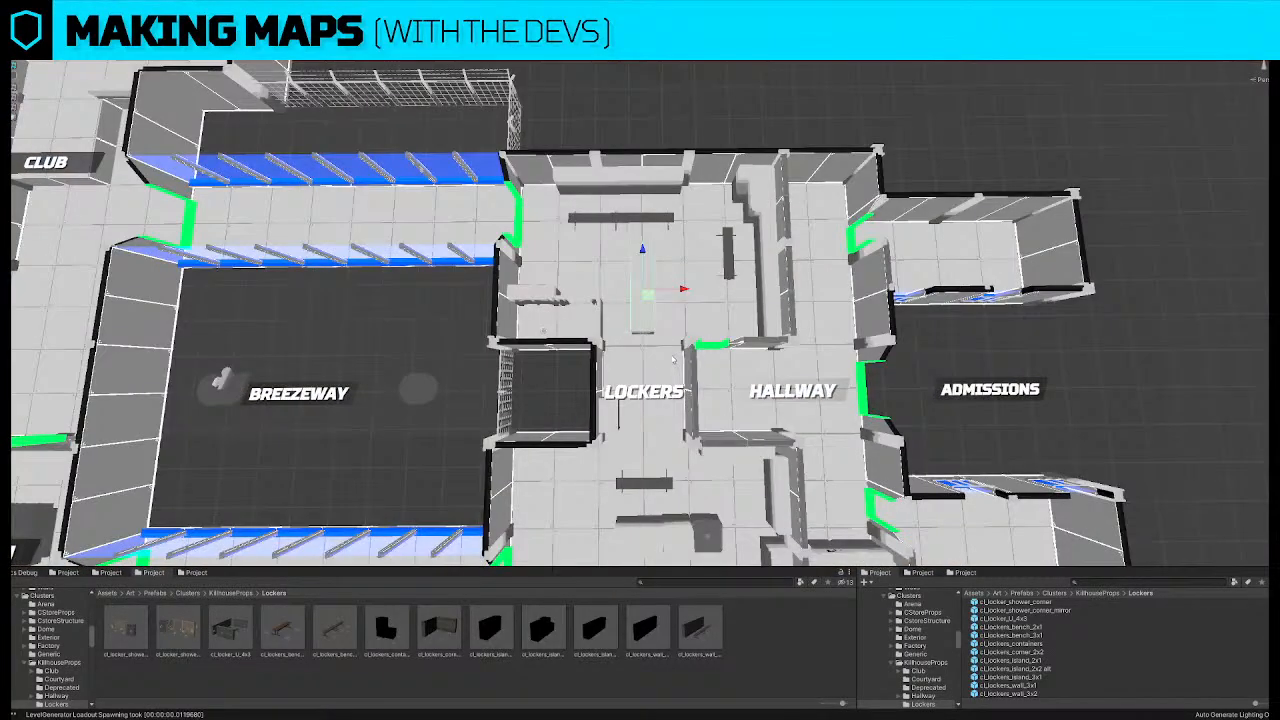
pyautogui.press('h')
pyautogui.scroll(-4, 608, 330)
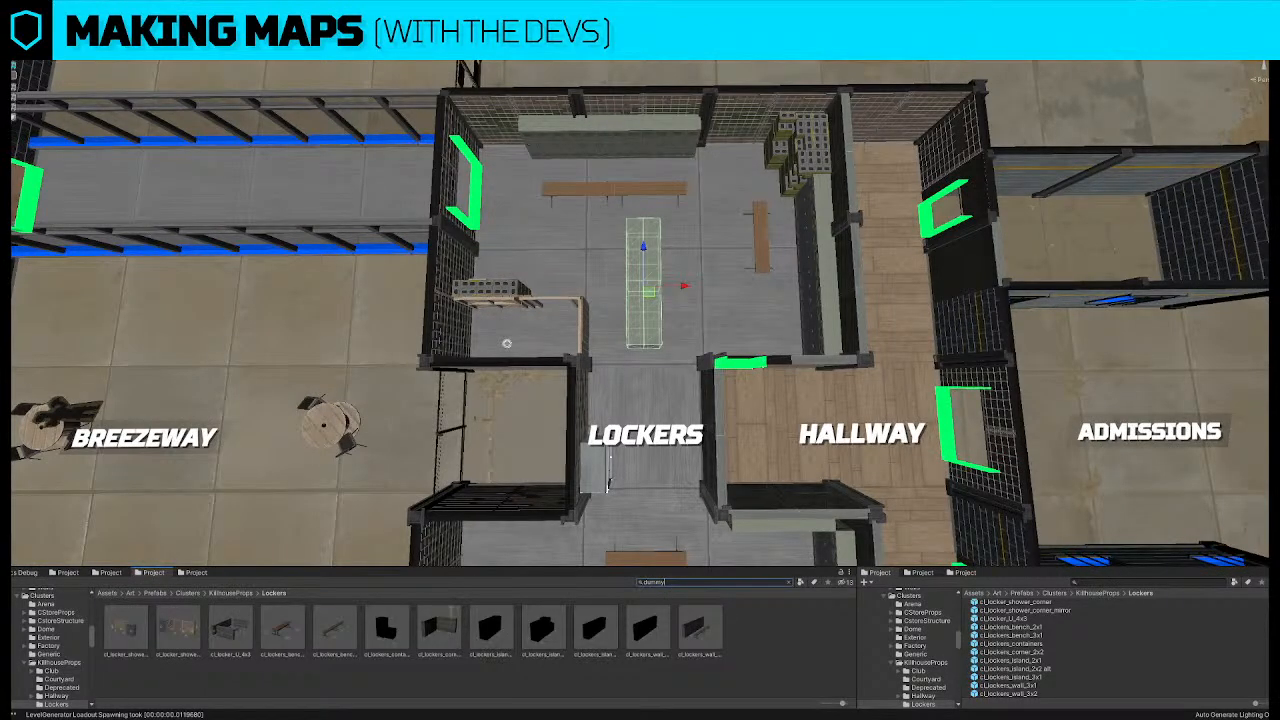
# Search the assets for "dummy" and place a dummy figure in the Lockers passage beside the central locker island
pyautogui.moveTo(443, 630); pyautogui.dragTo(613, 330)
pyautogui.keyDown('alt'); pyautogui.moveTo(613, 330); pyautogui.dragTo(629, 177); pyautogui.keyUp('alt')
pyautogui.moveTo(637, 238); pyautogui.dragTo(645, 397)
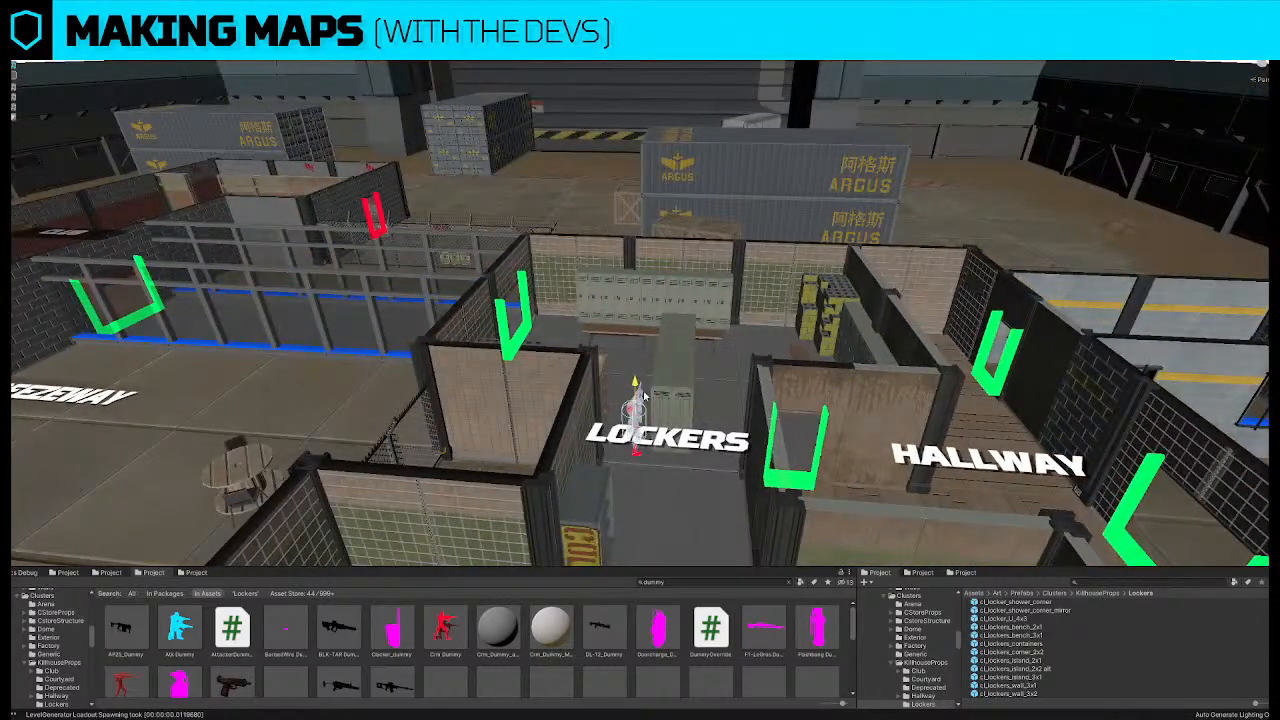
pyautogui.moveTo(645, 397); pyautogui.dragTo(593, 381, button='right')
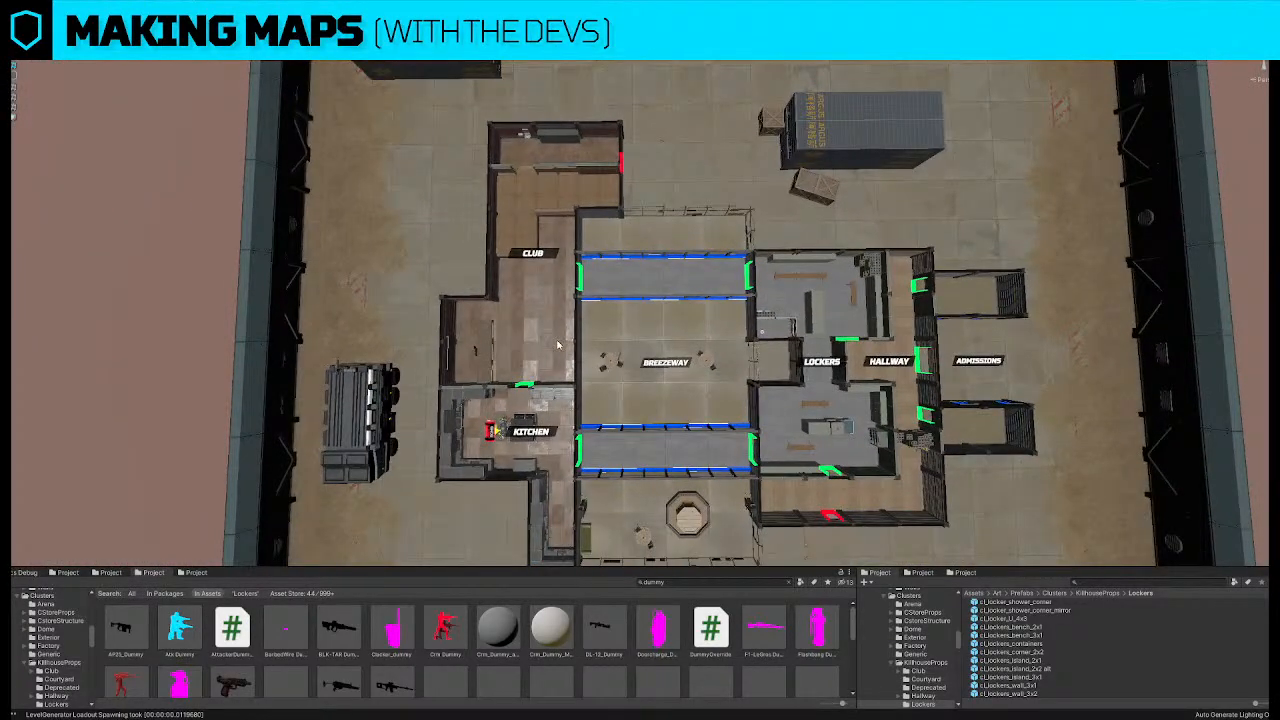
# Try moving the long club counter out of its alcove toward the Club label
pyautogui.click(493, 343)
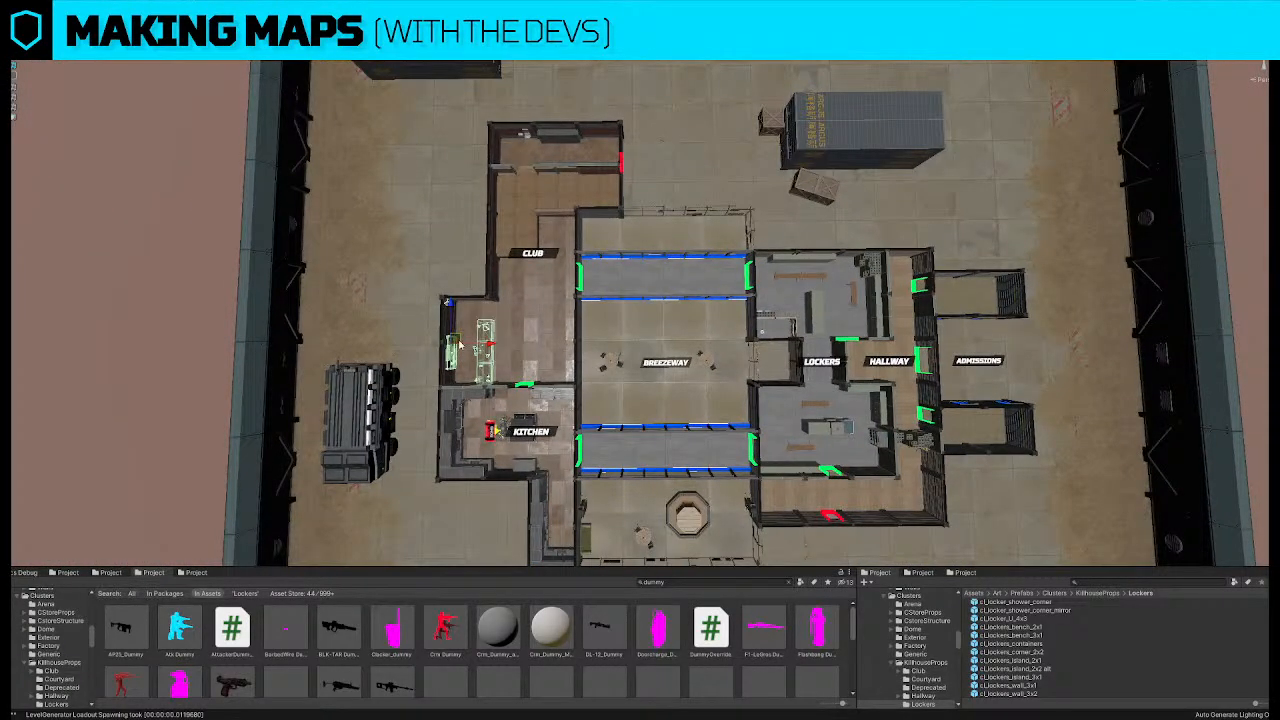
pyautogui.moveTo(459, 342); pyautogui.dragTo(509, 258)
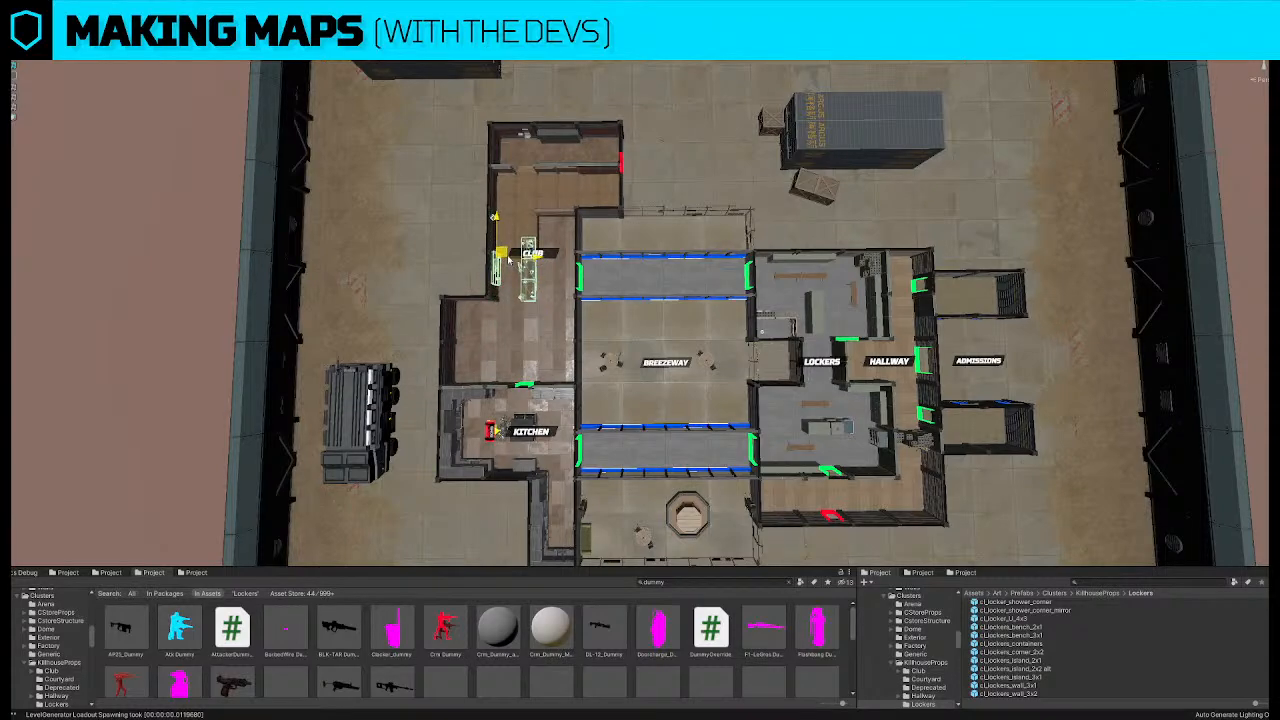
pyautogui.moveTo(508, 259); pyautogui.dragTo(641, 377, button='right')
pyautogui.press('w')
pyautogui.click(638, 367)
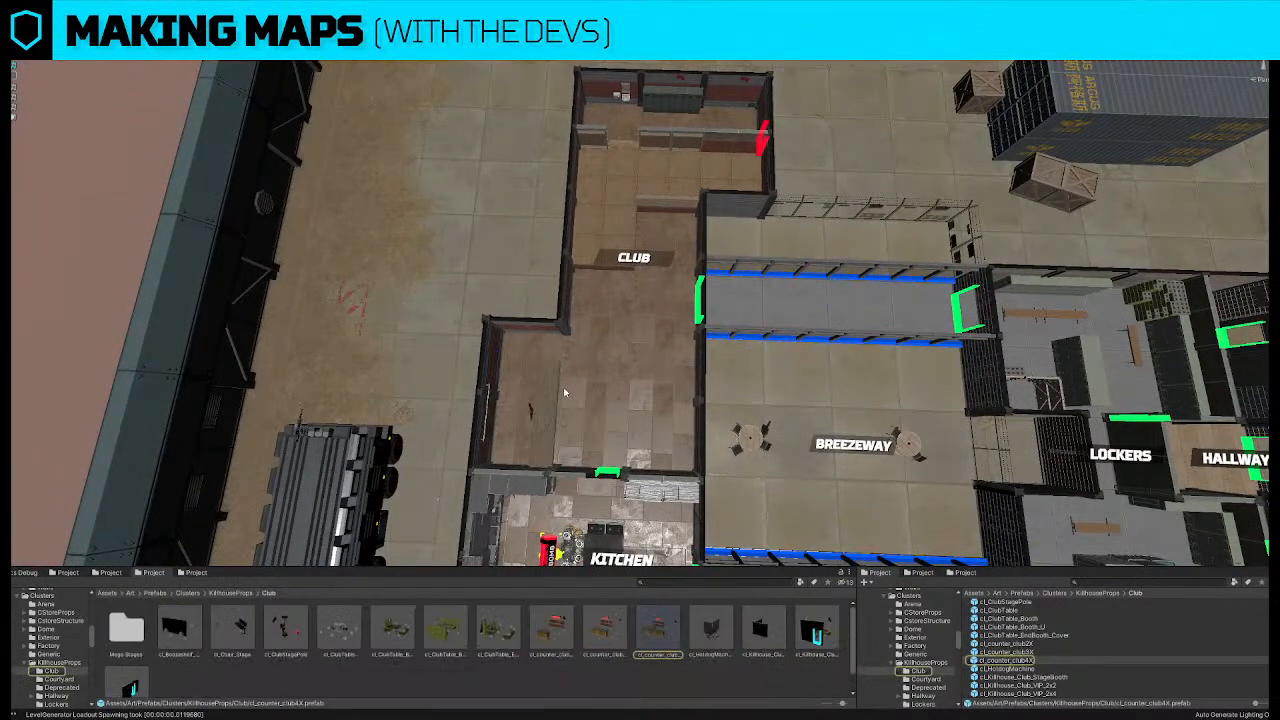
pyautogui.hotkey('ctrl', 'z')
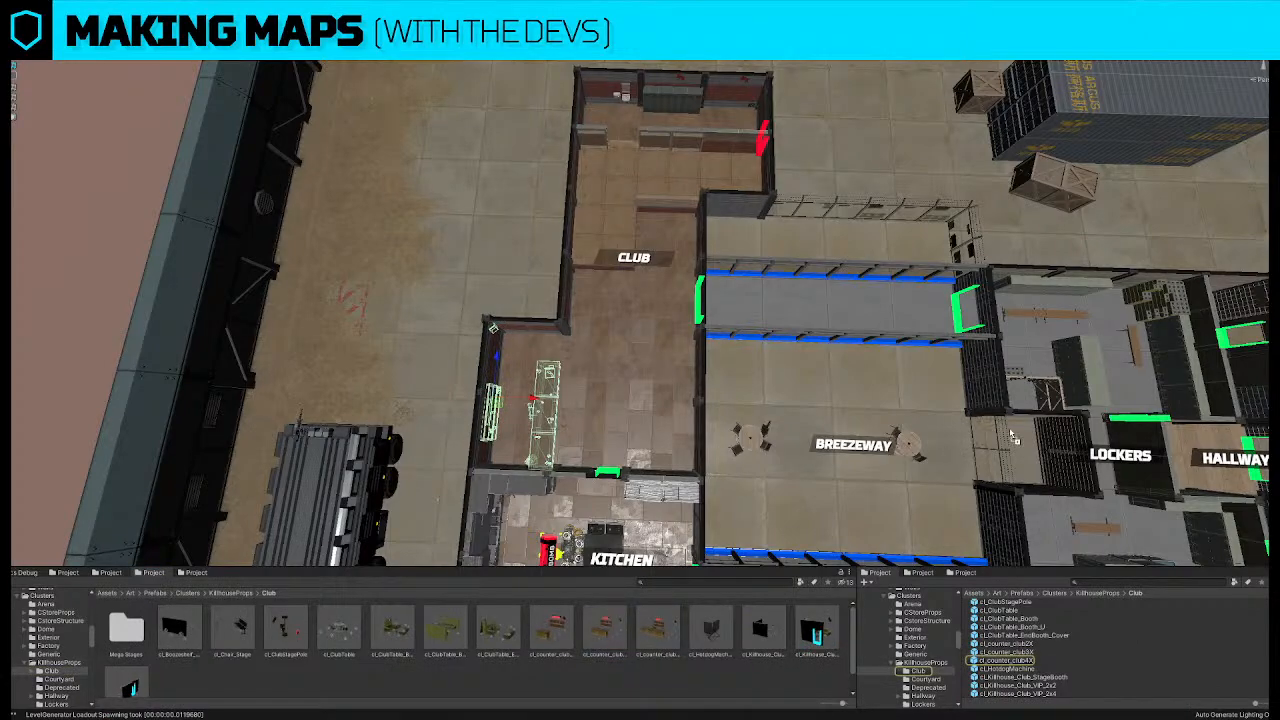
# Replace the long counter in the club alcove with a shorter club counter and adjust its rotation
pyautogui.press('Delete')
pyautogui.click(546, 421)
pyautogui.press('e')
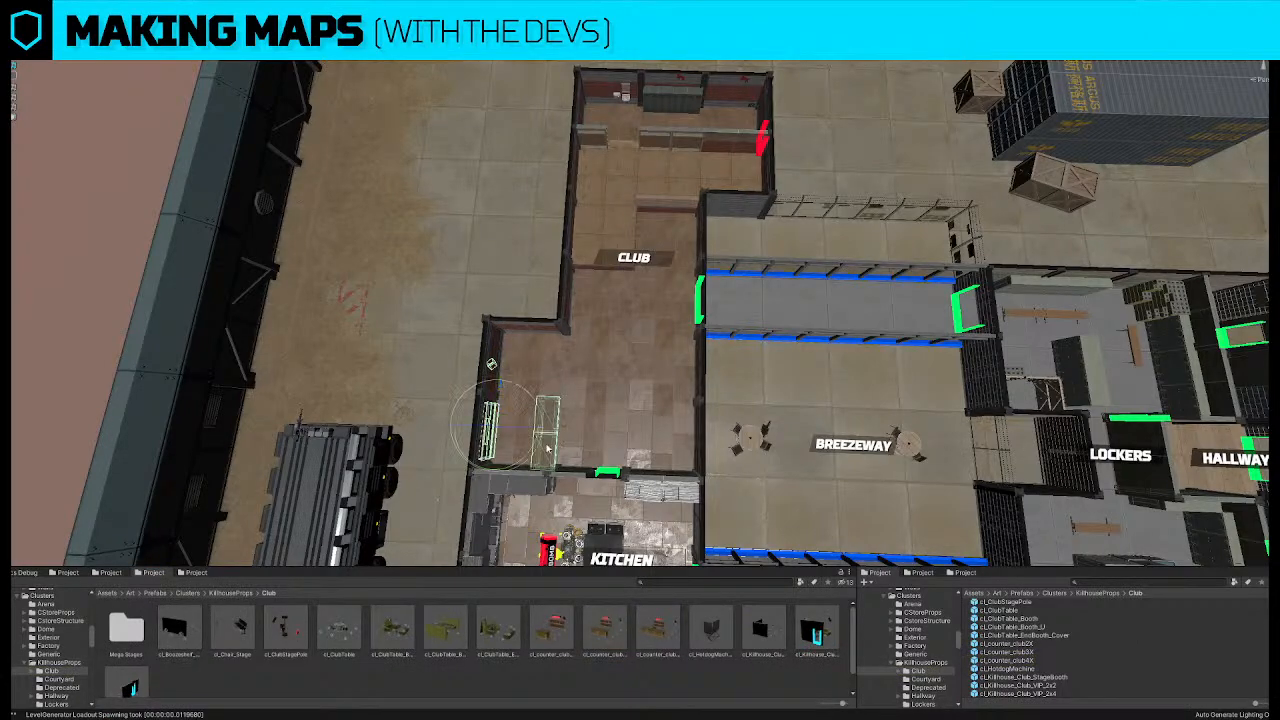
pyautogui.moveTo(498, 459); pyautogui.dragTo(664, 448)
pyautogui.press('w')
pyautogui.moveTo(609, 418); pyautogui.dragTo(612, 419, button='right')
pyautogui.press('e')
pyautogui.moveTo(621, 461); pyautogui.dragTo(440, 502)
# Move the shorter counter into the alcove's corner farthest from the kitchen, with its back shelf against the outer wall
pyautogui.press('w')
pyautogui.moveTo(509, 382); pyautogui.dragTo(463, 370)
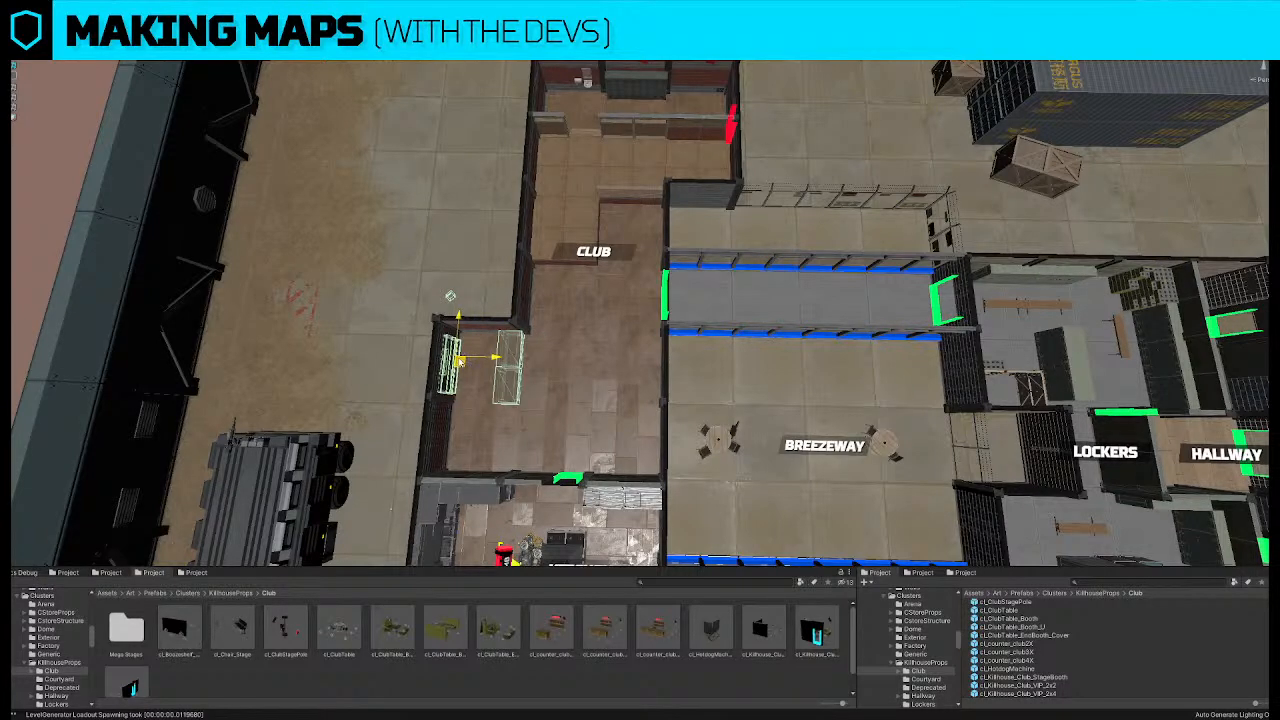
pyautogui.moveTo(506, 370); pyautogui.dragTo(645, 367, button='middle')
pyautogui.moveTo(645, 367); pyautogui.dragTo(625, 369, button='right')
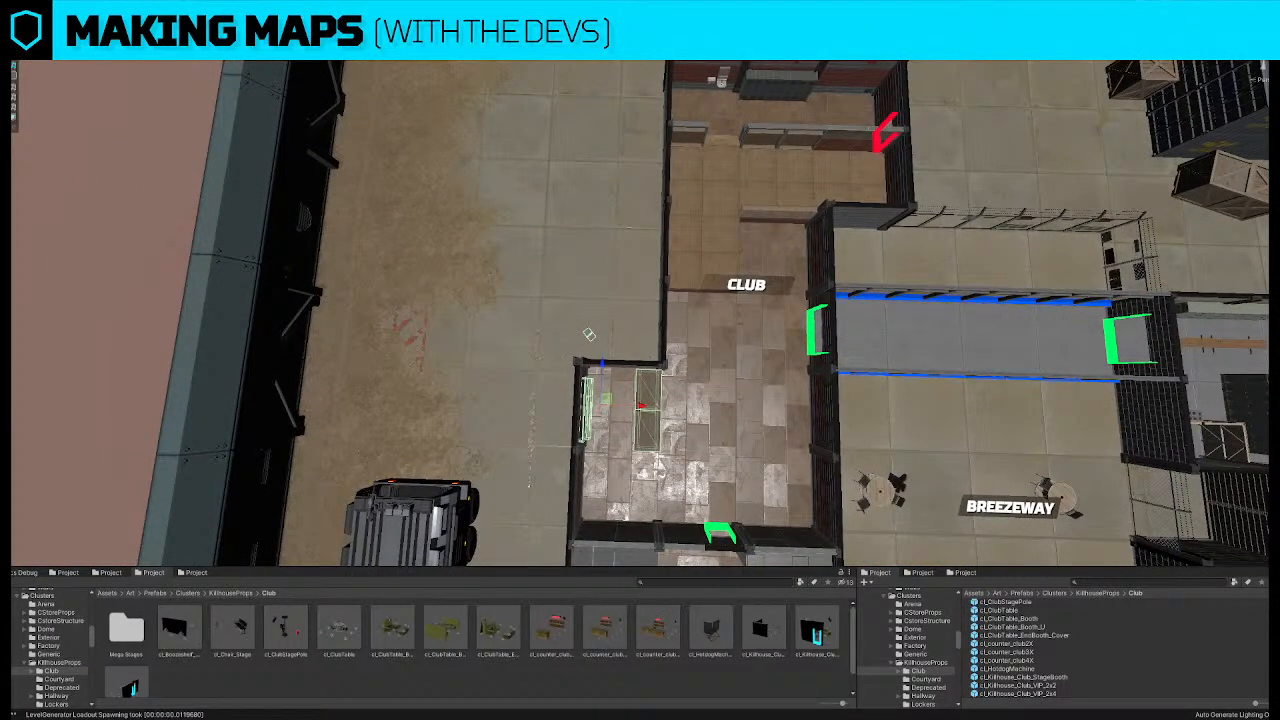
pyautogui.moveTo(607, 361); pyautogui.dragTo(476, 320)
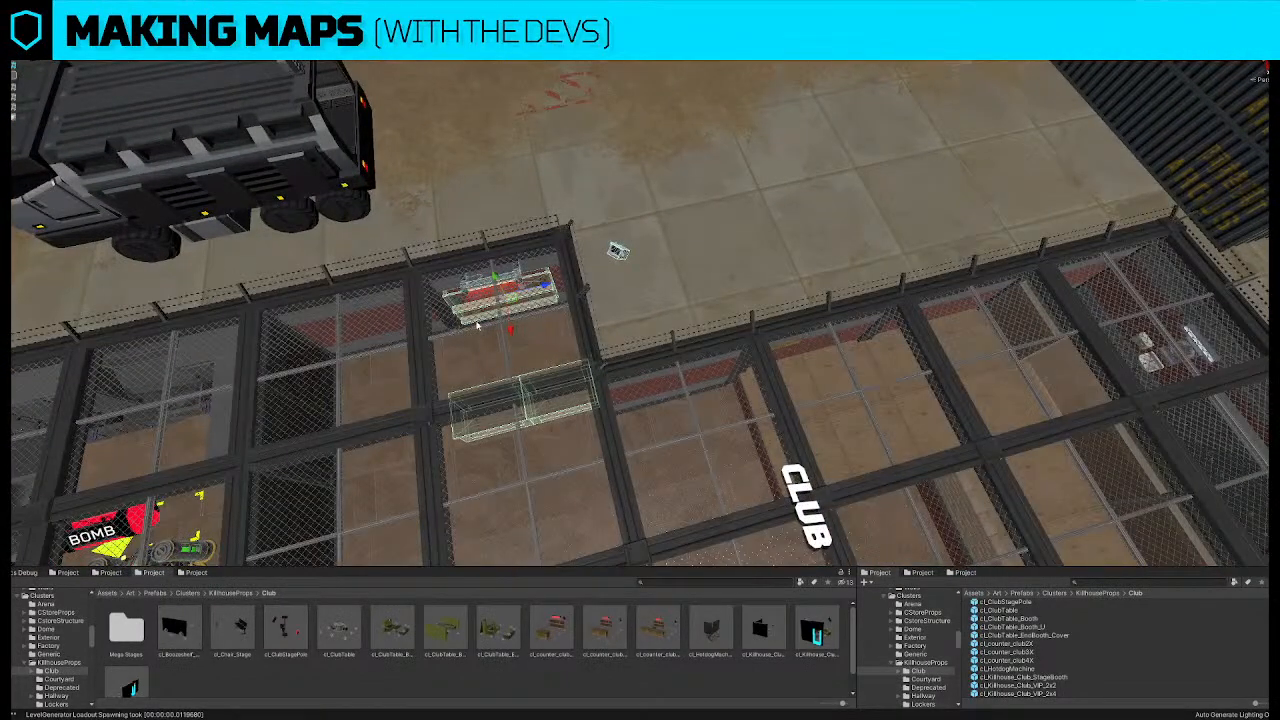
# Try moving the small prop outside the club's outer wall into the alcove beside the counter
pyautogui.click(618, 252)
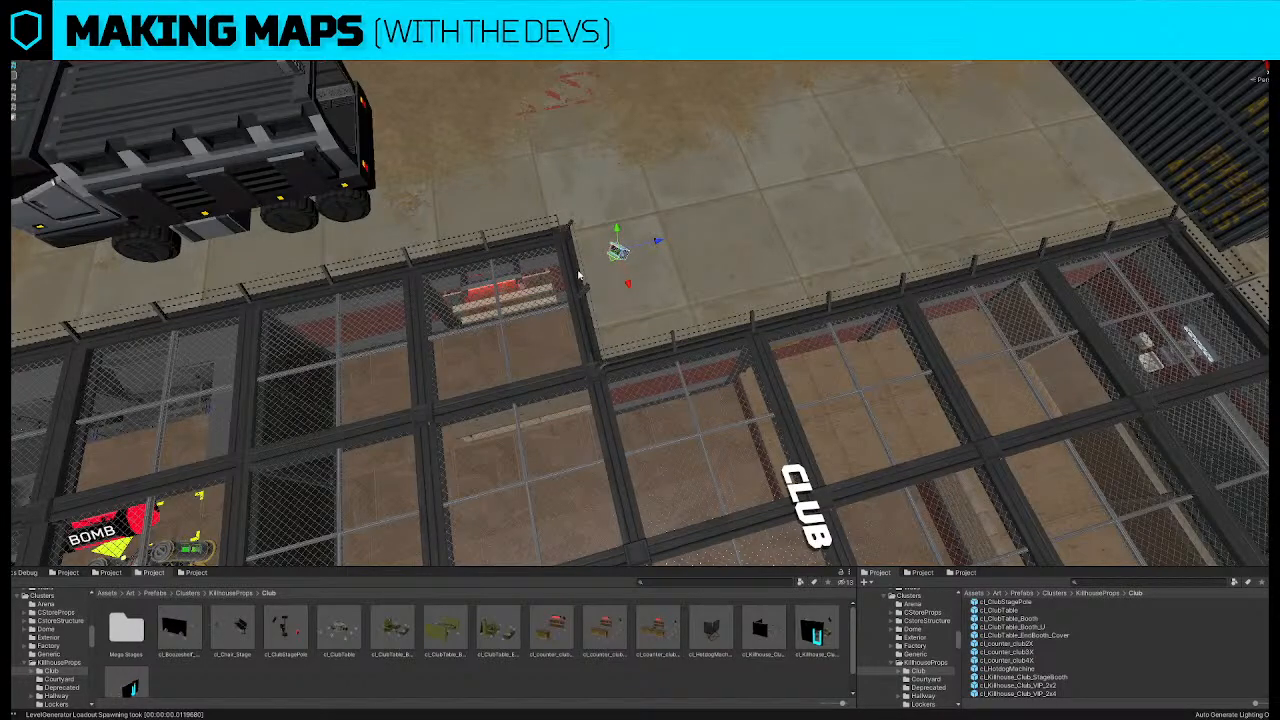
pyautogui.moveTo(622, 253); pyautogui.dragTo(548, 266)
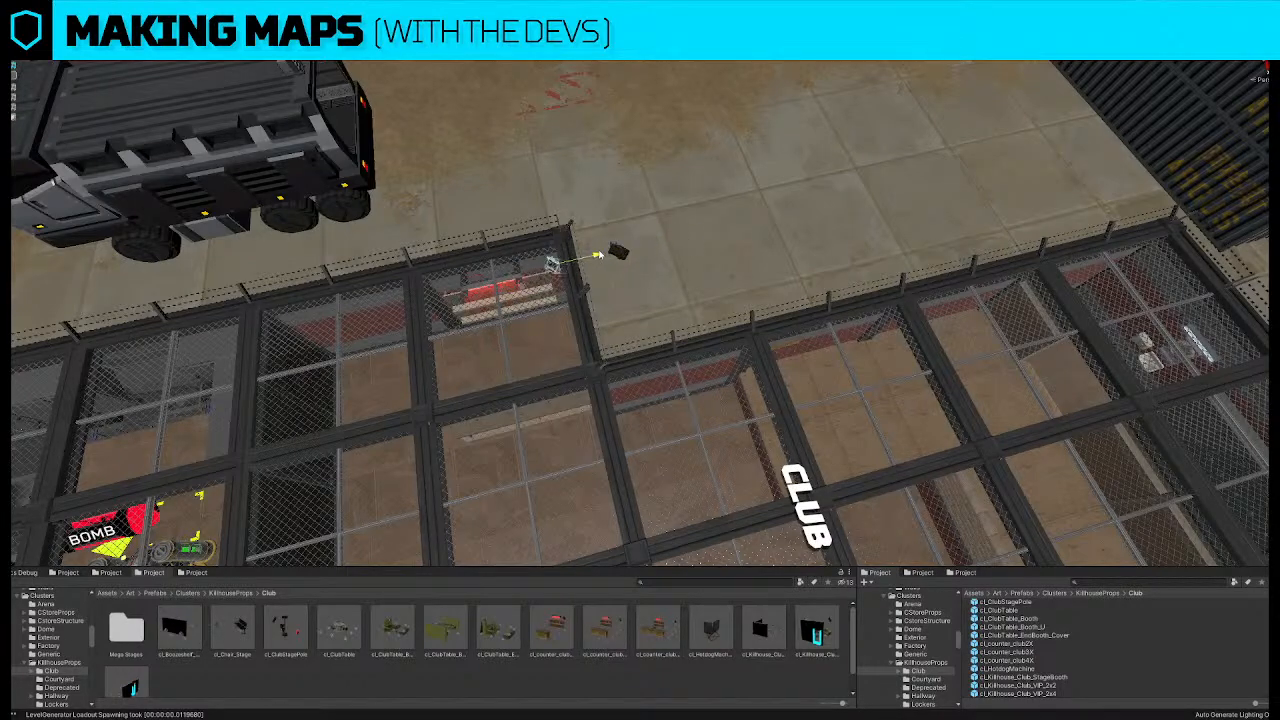
pyautogui.hotkey('ctrl', 'z')
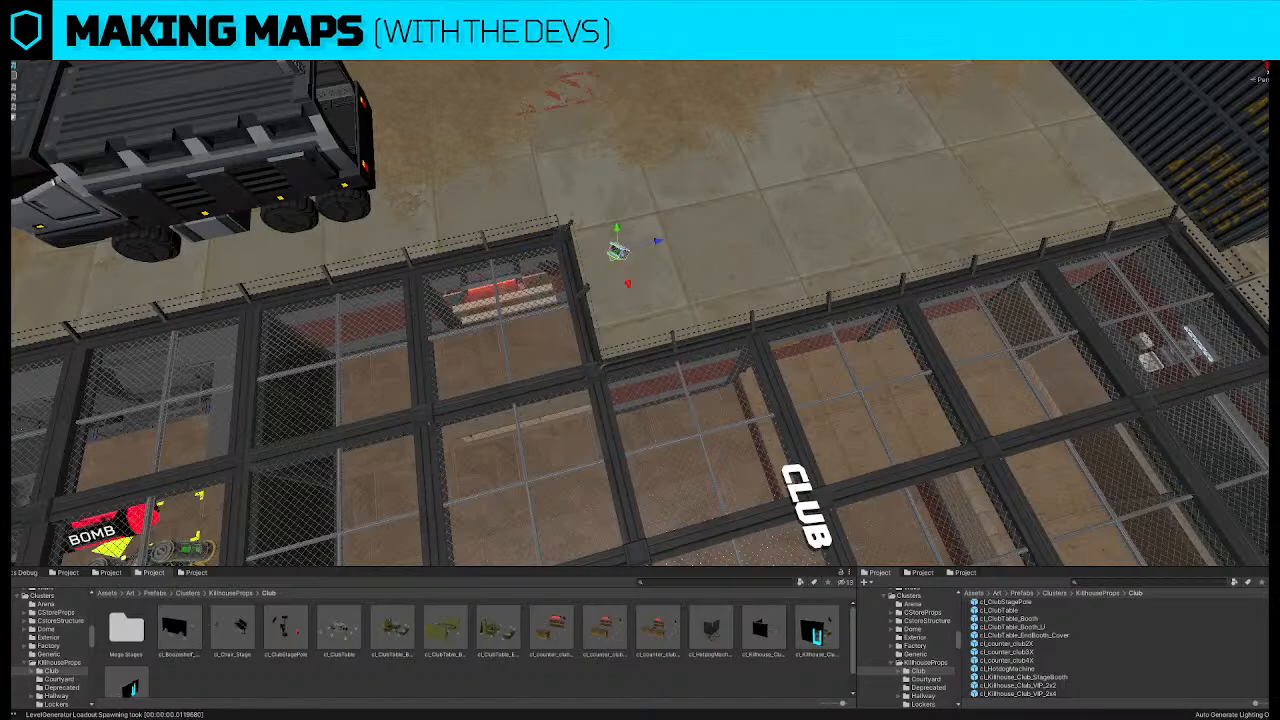
# Hide the ceilings and try a second copy of the short counter in the middle of the club floor
pyautogui.keyDown('alt'); pyautogui.moveTo(567, 318); pyautogui.dragTo(577, 349); pyautogui.keyUp('alt')
pyautogui.scroll(-3, 577, 349)
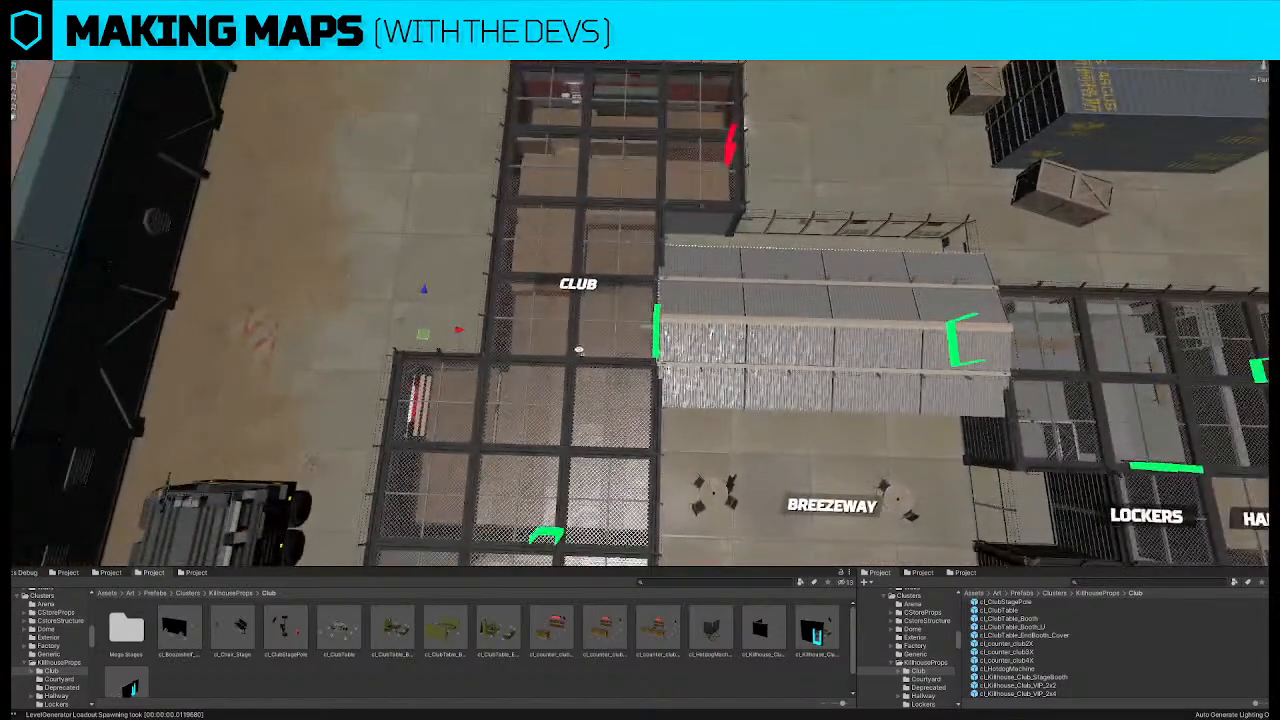
pyautogui.press('h')
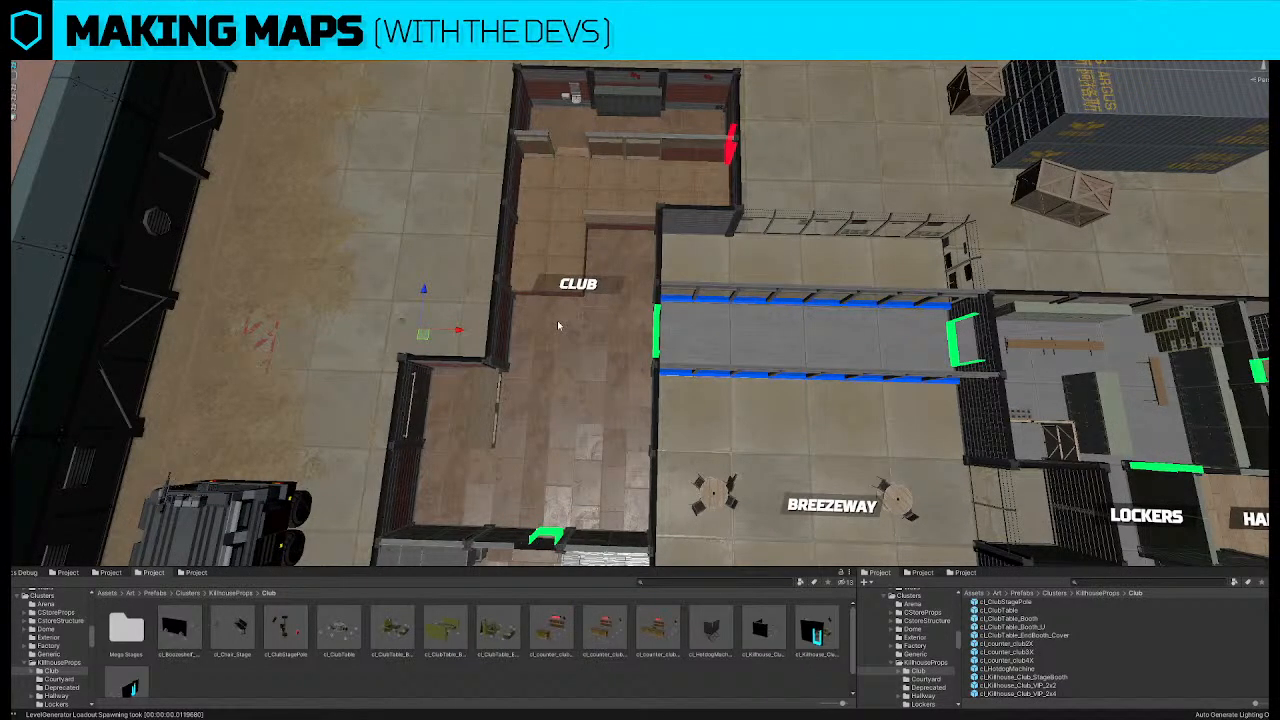
pyautogui.click(487, 428)
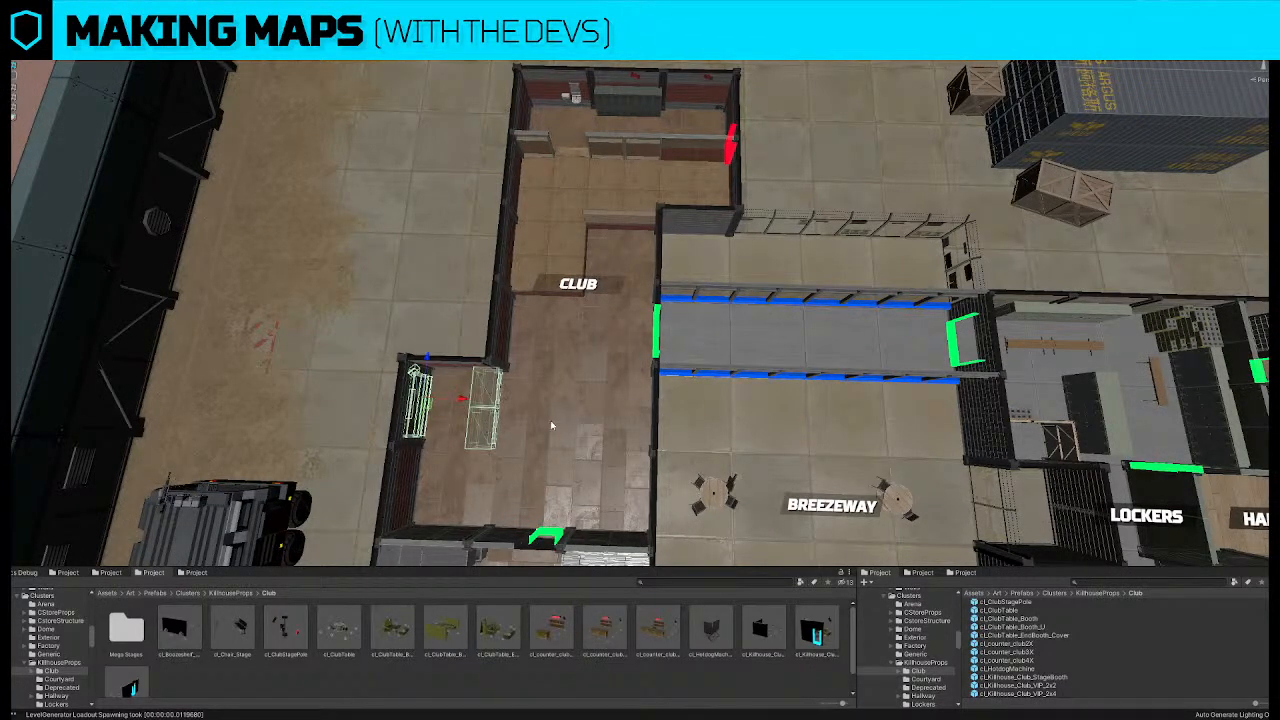
pyautogui.moveTo(480, 425); pyautogui.dragTo(588, 440)
pyautogui.scroll(-2, 581, 450)
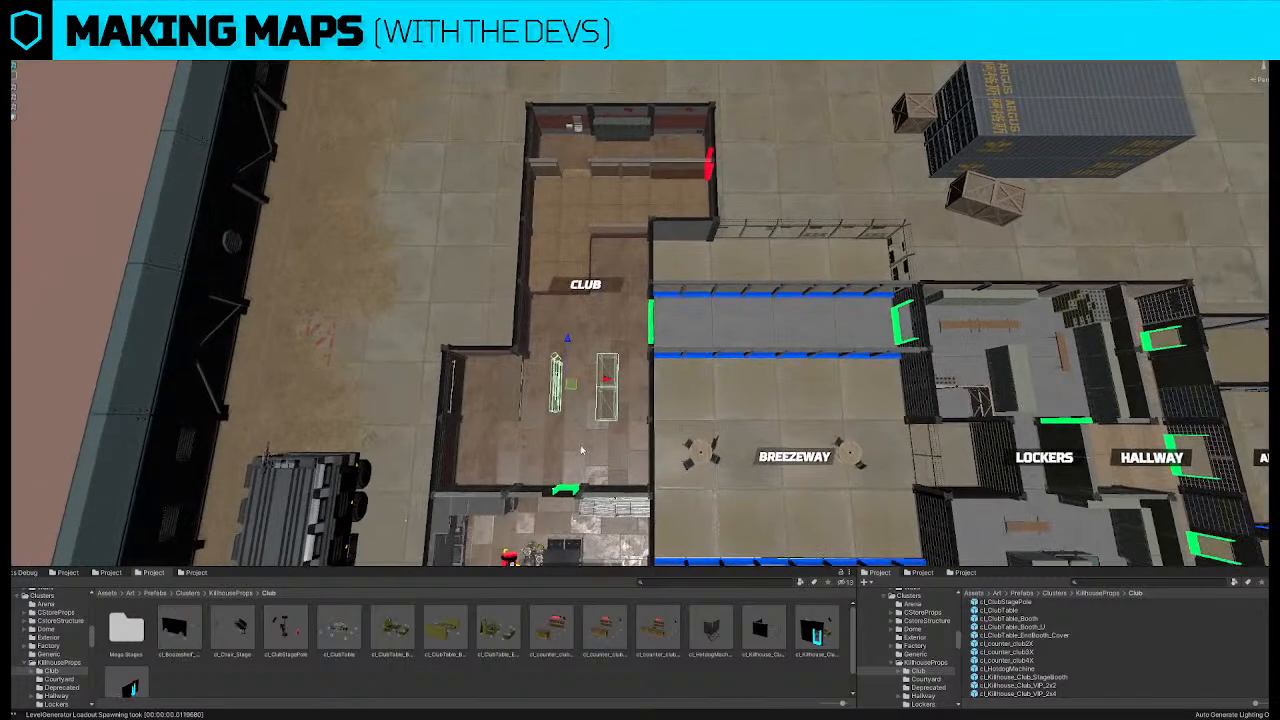
pyautogui.moveTo(548, 405); pyautogui.dragTo(548, 387, button='middle')
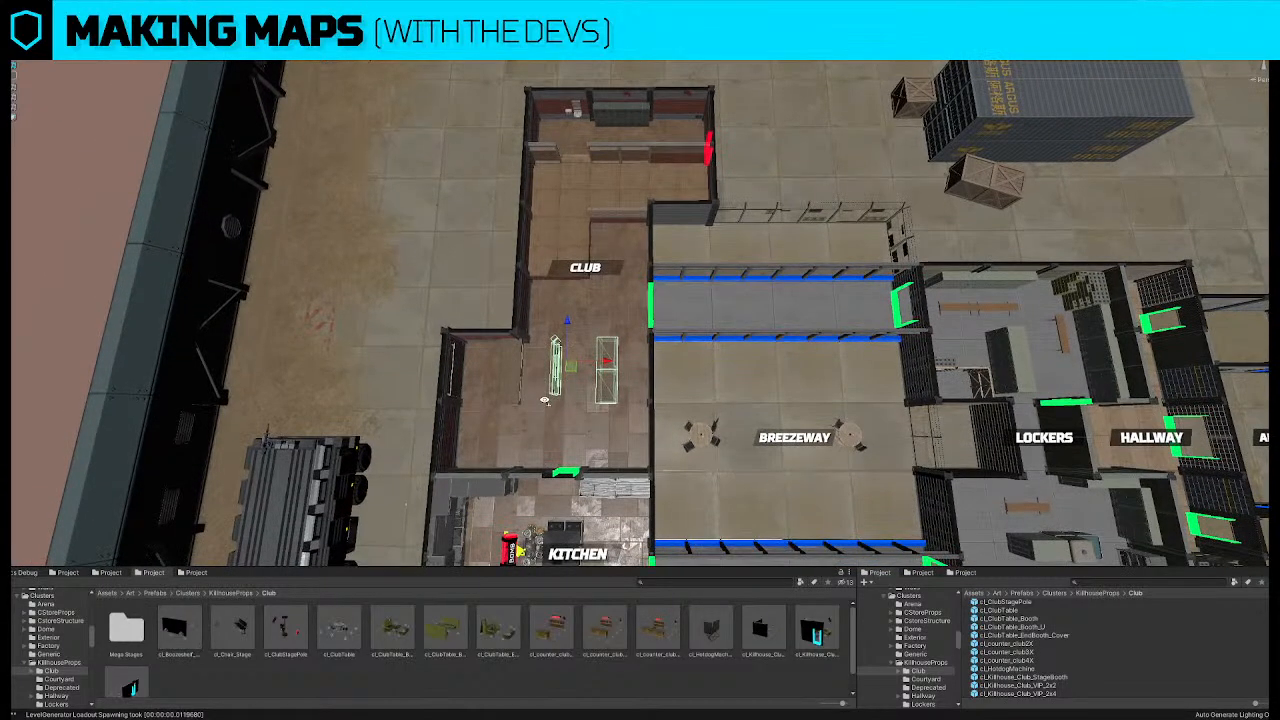
# Place a round club table with chairs near the Club label and duplicate it toward the kitchen doorway
pyautogui.moveTo(354, 633); pyautogui.dragTo(605, 340)
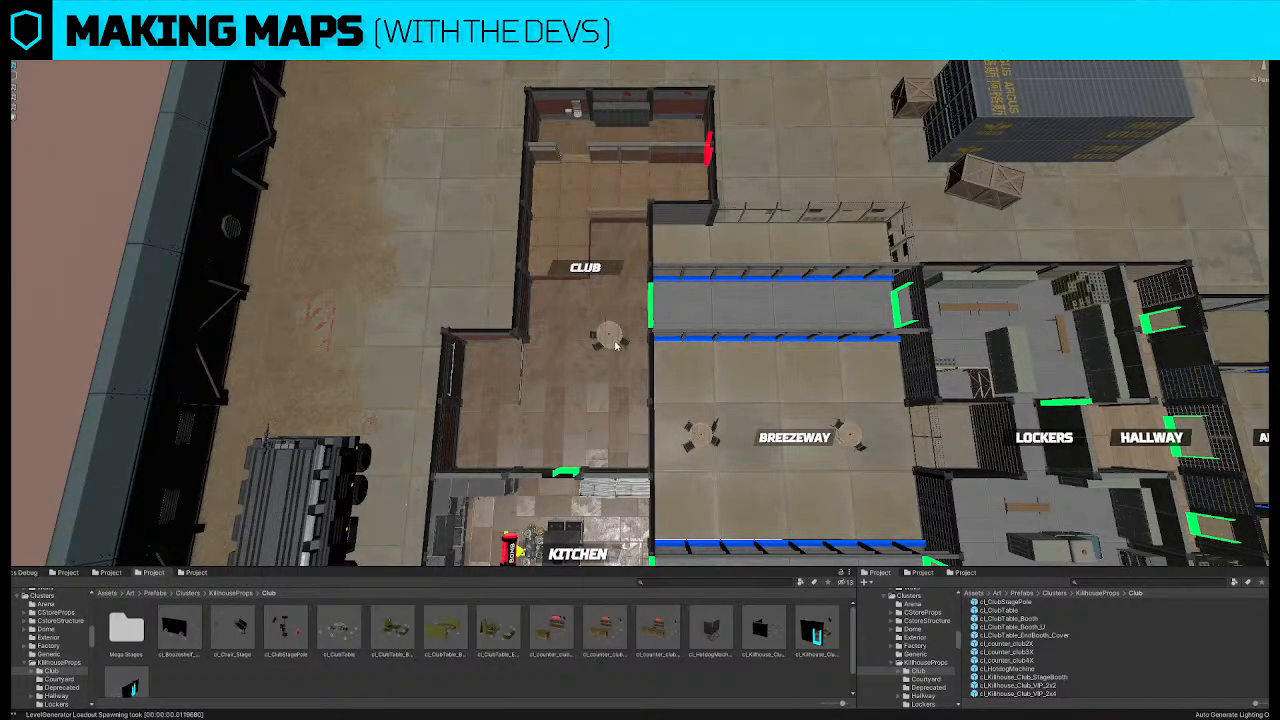
pyautogui.press('f')
pyautogui.keyDown('alt'); pyautogui.moveTo(650, 408); pyautogui.dragTo(641, 350); pyautogui.keyUp('alt')
pyautogui.scroll(-8, 641, 350)
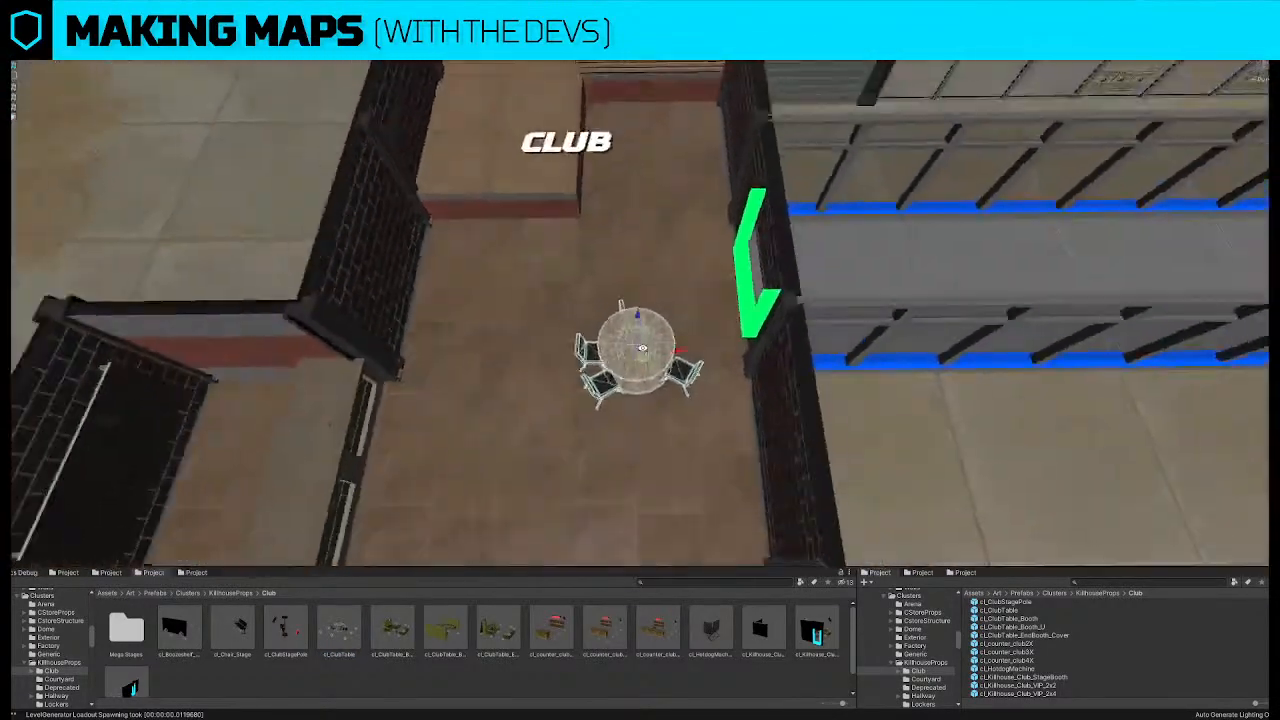
pyautogui.moveTo(642, 302); pyautogui.dragTo(438, 460)
pyautogui.hotkey('ctrl', 'd')
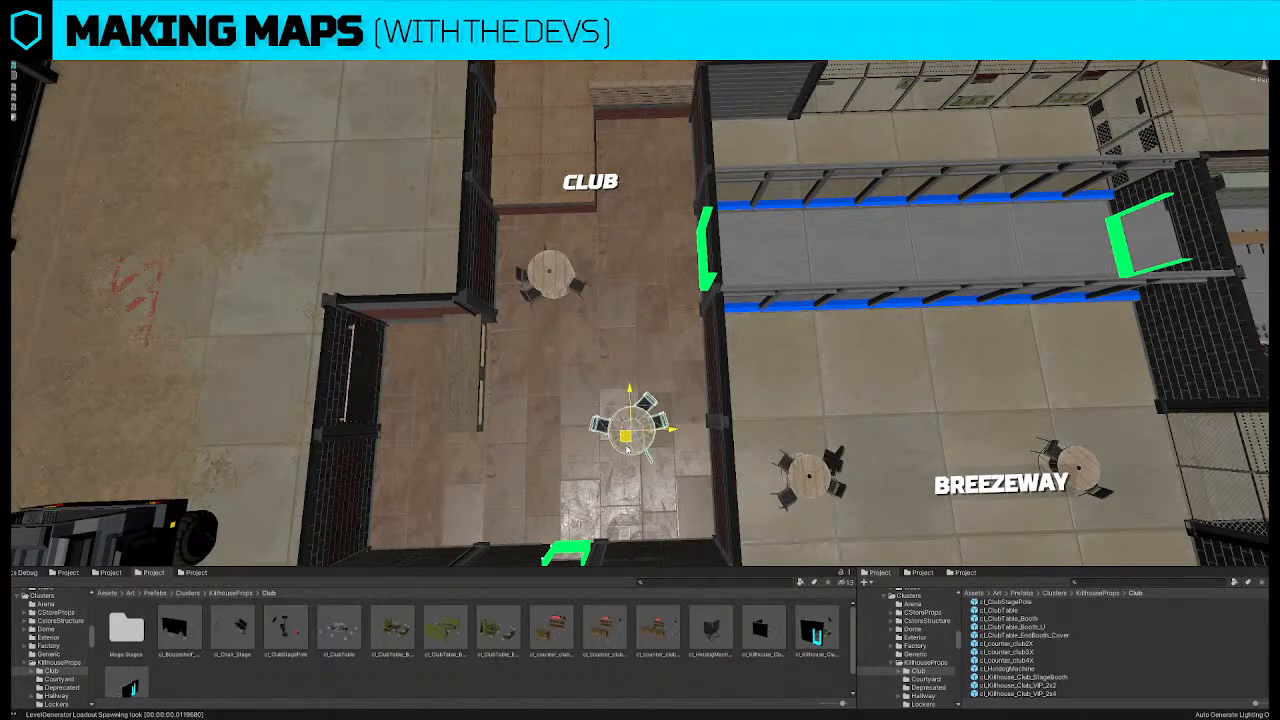
# Try a third copy of the round table beside the club's doorway to the breezeway
pyautogui.scroll(-10, 614, 428)
pyautogui.hotkey('ctrl', 'd')
pyautogui.moveTo(633, 407); pyautogui.dragTo(648, 316)
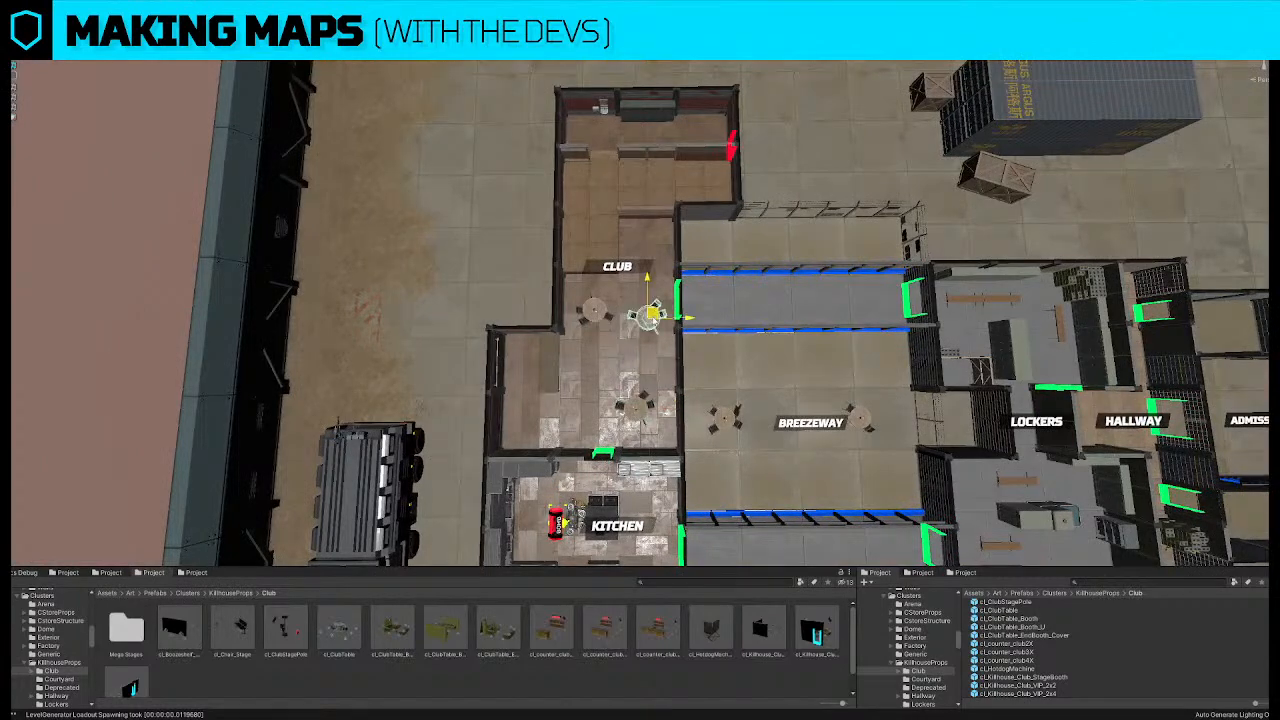
# Search the assets for "couch", add a couch to the club, and rotate it against the wall just above the breezeway doorway
pyautogui.click(729, 581)
pyautogui.write('couch')
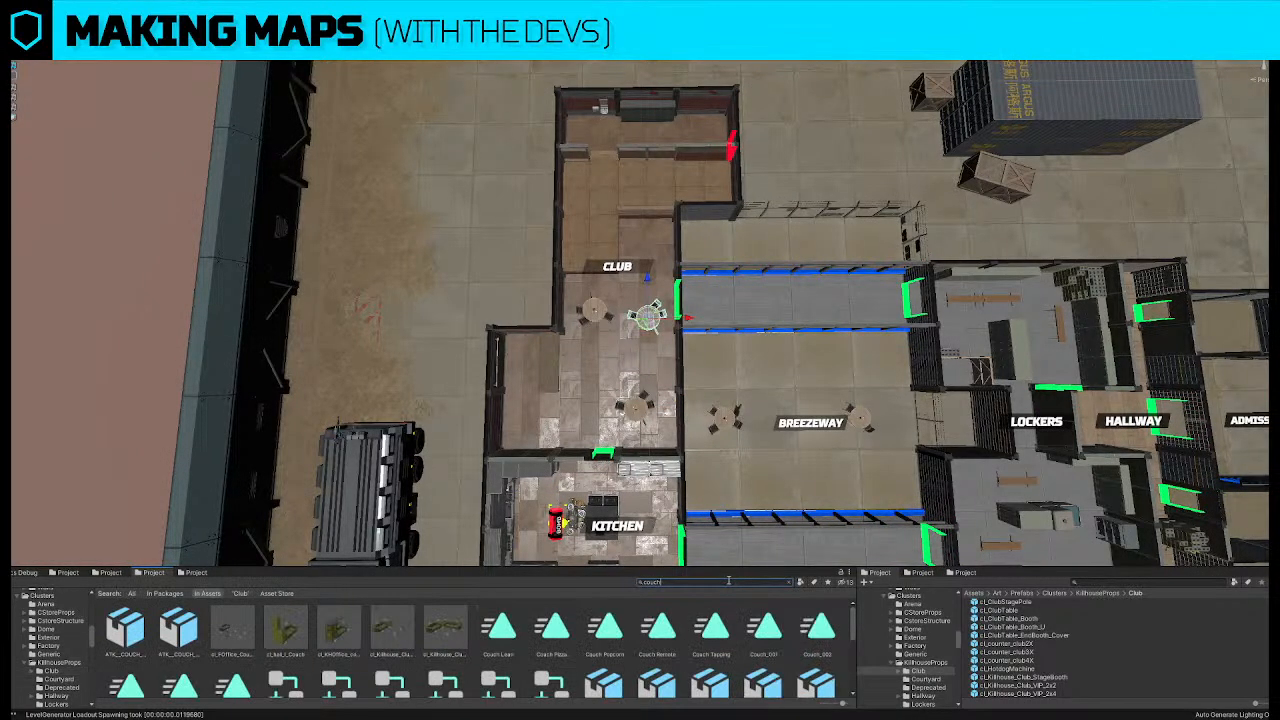
pyautogui.press('Return')
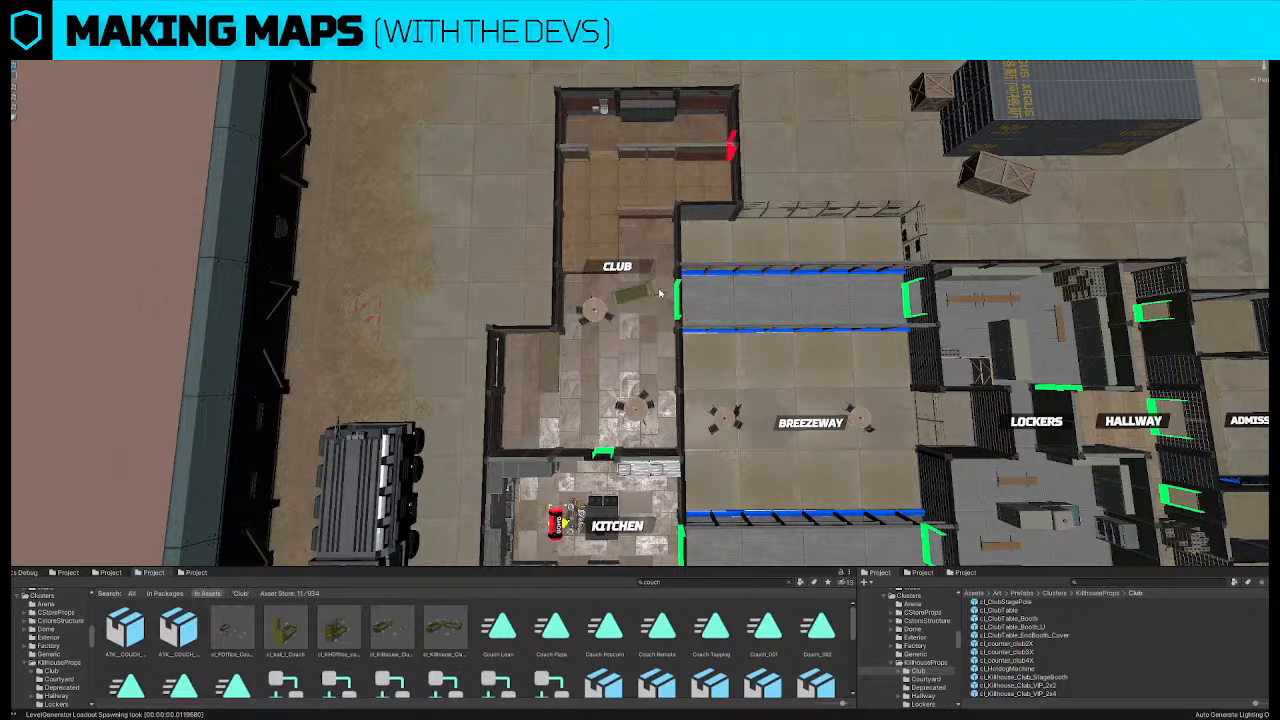
pyautogui.click(656, 291)
pyautogui.press('e')
pyautogui.moveTo(664, 346); pyautogui.dragTo(535, 444)
pyautogui.press('w')
pyautogui.moveTo(649, 323); pyautogui.dragTo(657, 258)
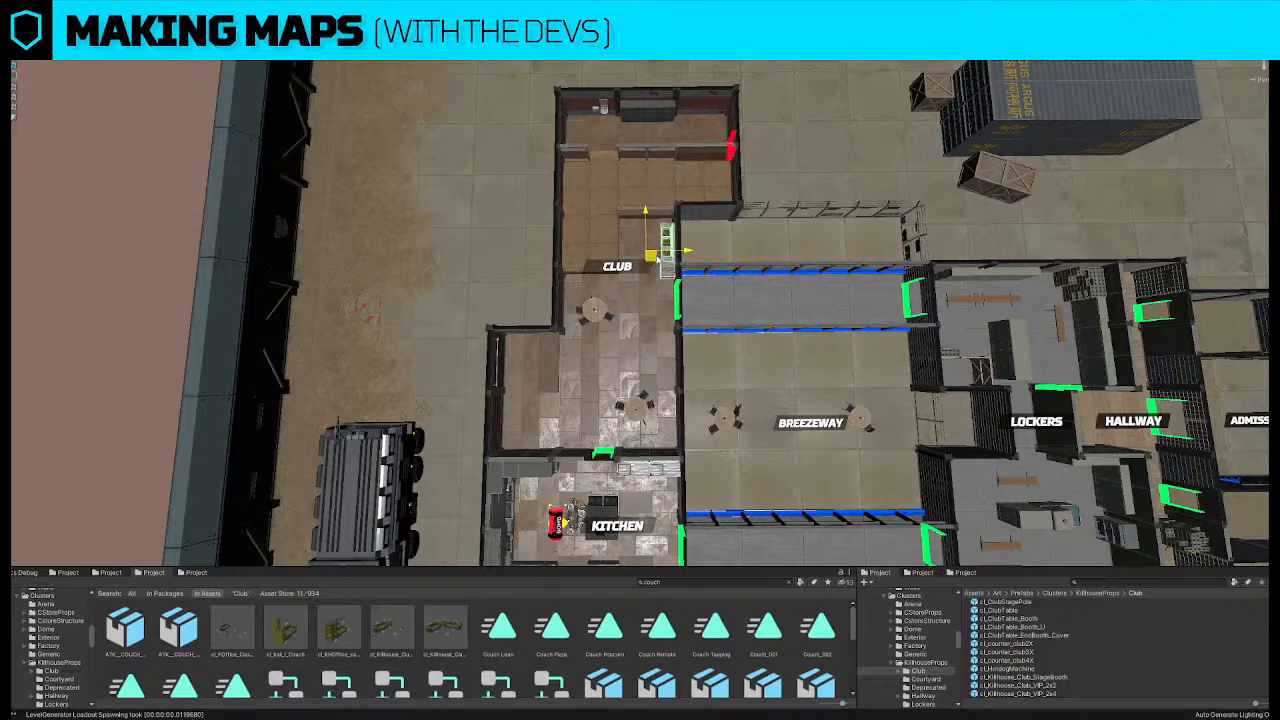
pyautogui.press('f')
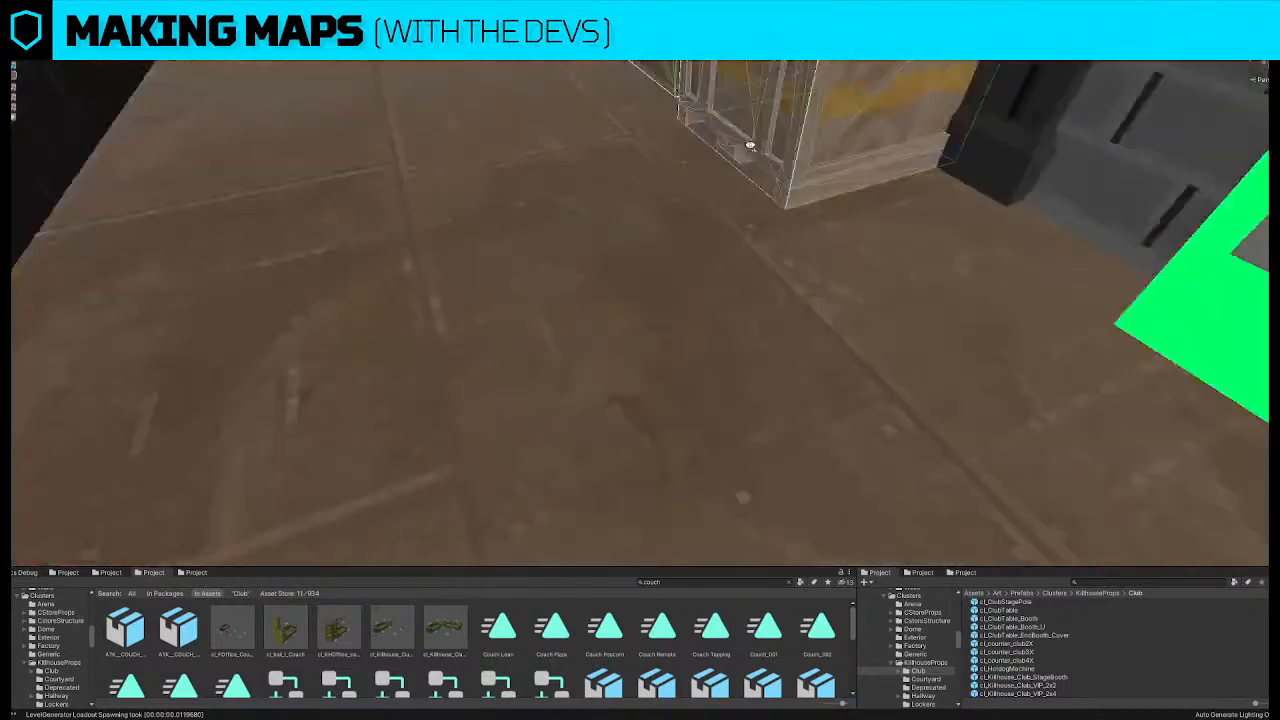
# Move the Kitchen label off the kitchen island to just above it
pyautogui.moveTo(750, 146); pyautogui.dragTo(671, 339, button='right')
pyautogui.click(445, 375)
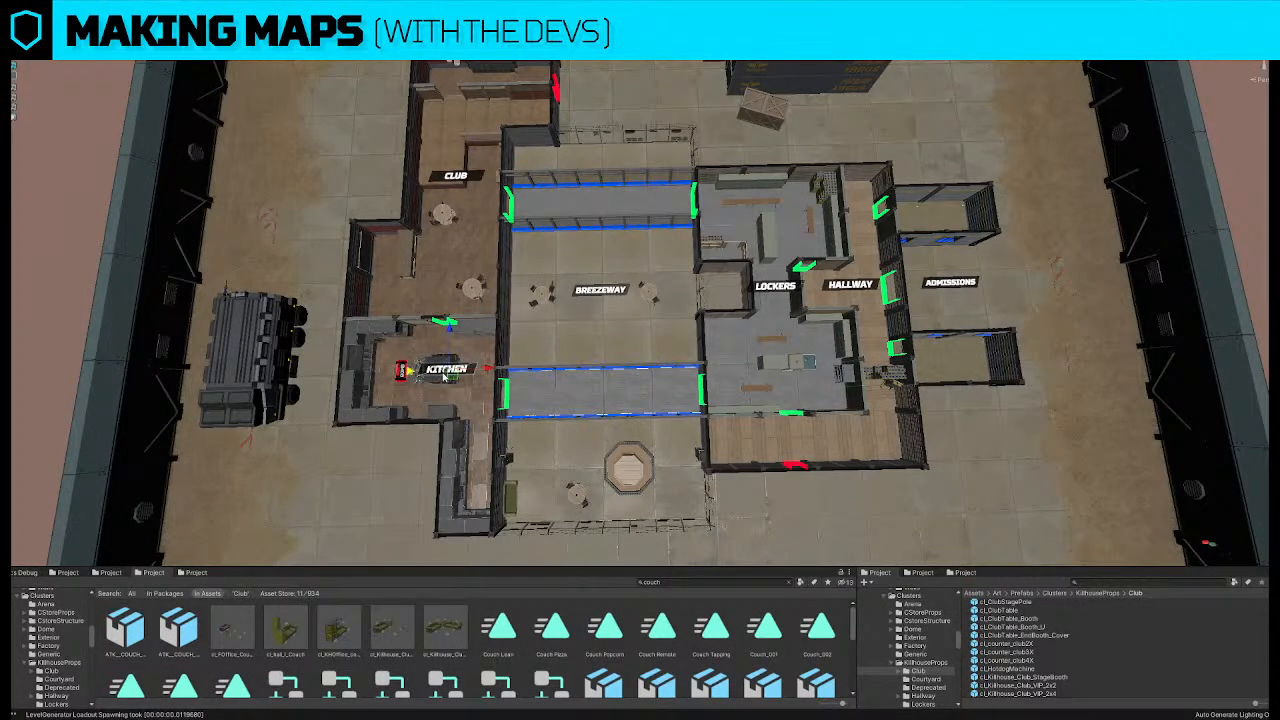
pyautogui.moveTo(453, 377); pyautogui.dragTo(428, 351)
# Rotate the kitchen bomb around to the breezeway side of the island
pyautogui.click(420, 378)
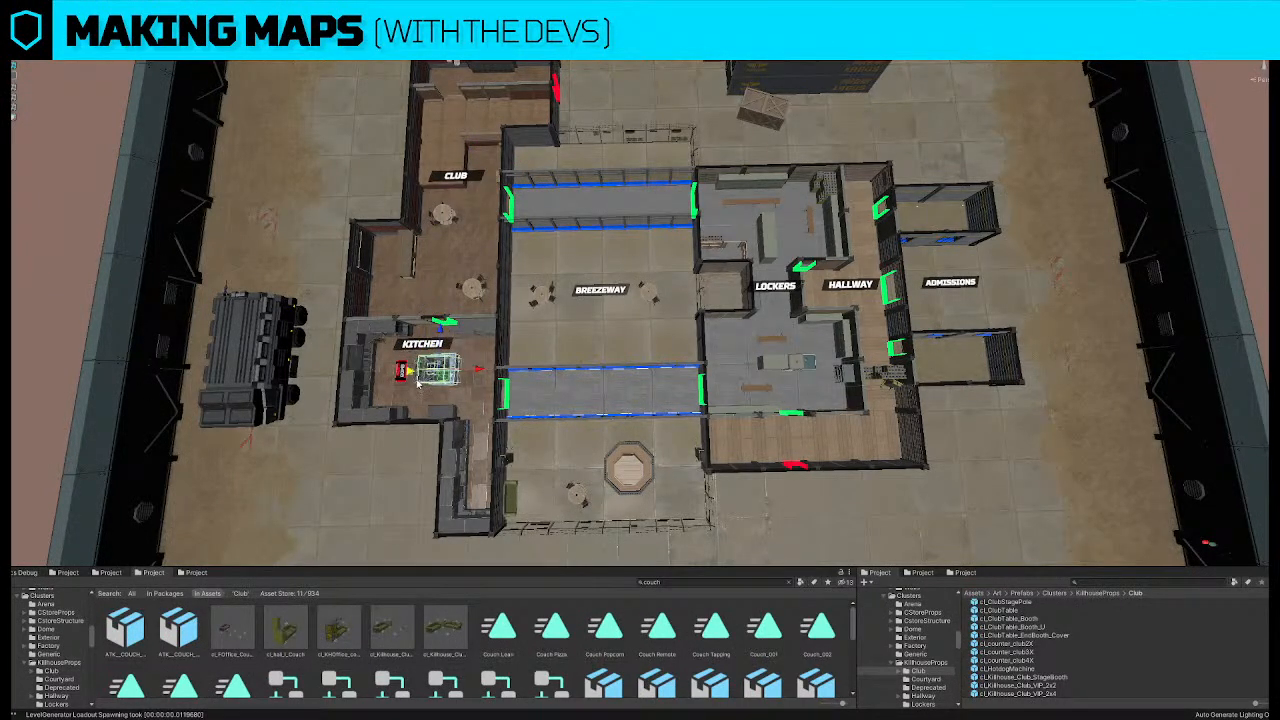
pyautogui.moveTo(451, 397); pyautogui.dragTo(921, 423)
pyautogui.moveTo(522, 371); pyautogui.dragTo(663, 371, button='middle')
pyautogui.scroll(2, 663, 371)
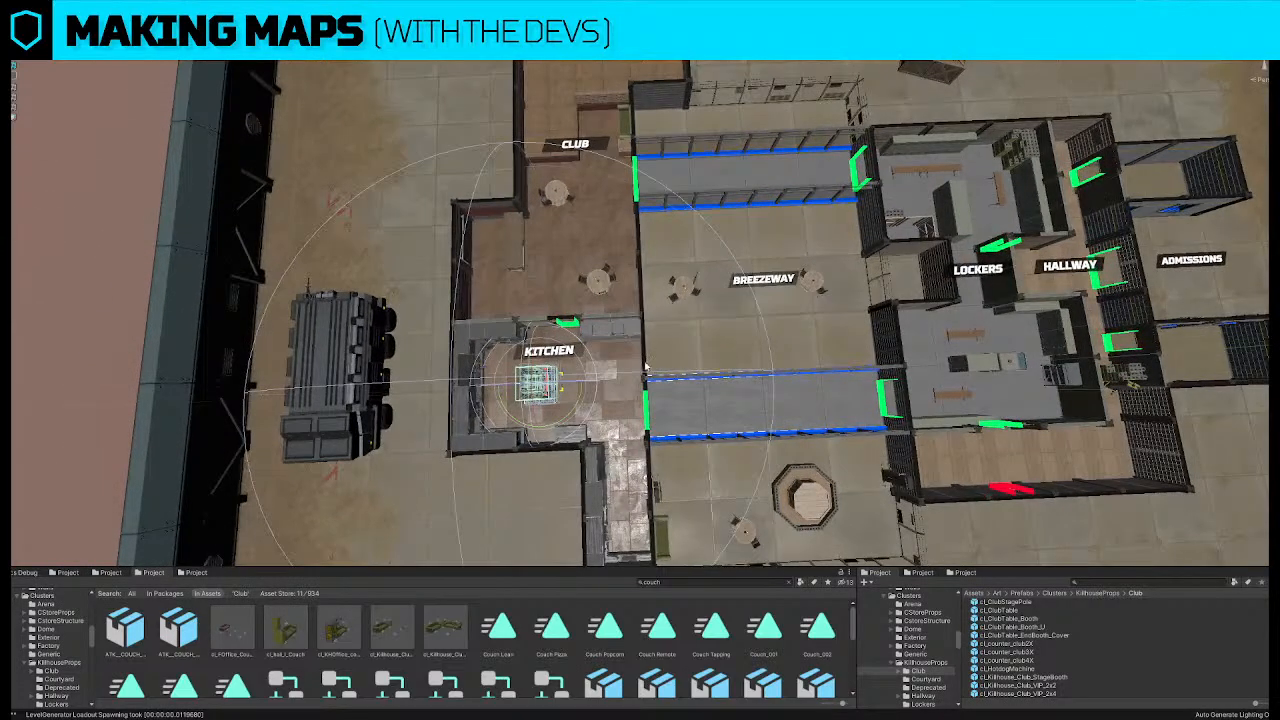
# Move the rotated bomb clear of the kitchen island, toward the breezeway wall
pyautogui.click(541, 391)
pyautogui.scroll(1, 541, 391)
pyautogui.moveTo(541, 391); pyautogui.dragTo(623, 391, button='middle')
pyautogui.click(624, 392)
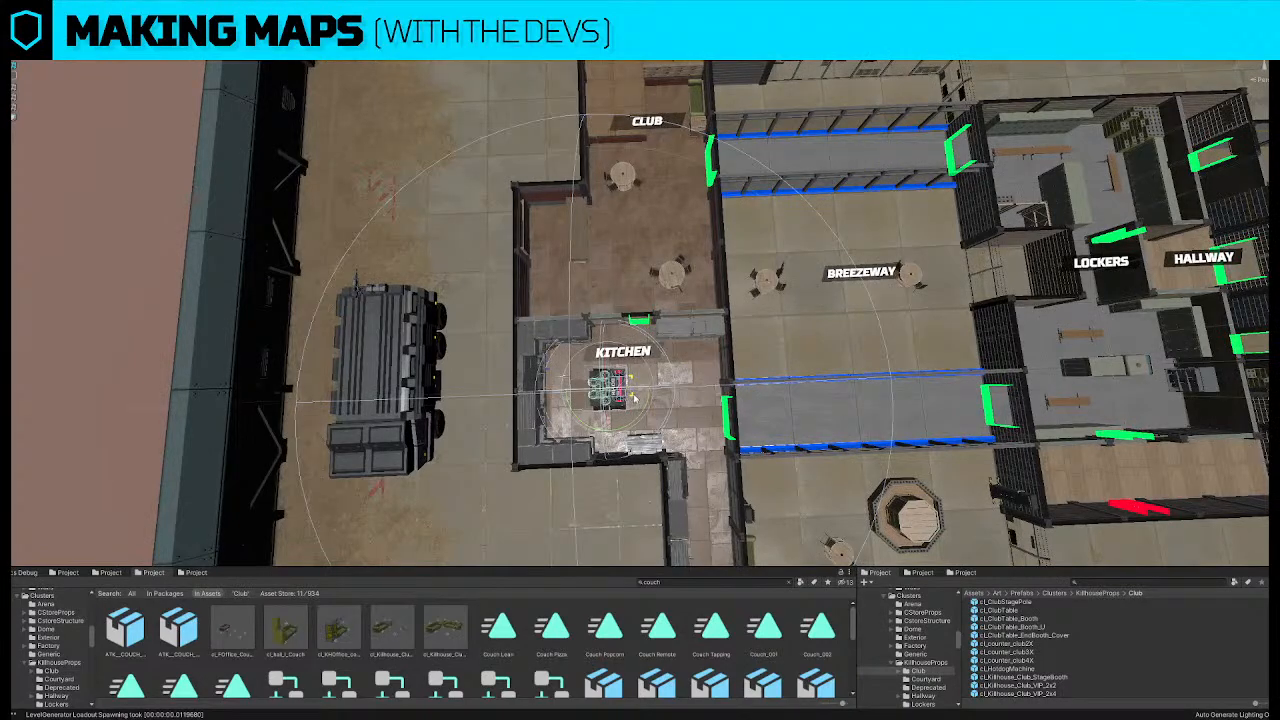
pyautogui.press('w')
pyautogui.moveTo(637, 390); pyautogui.dragTo(685, 389)
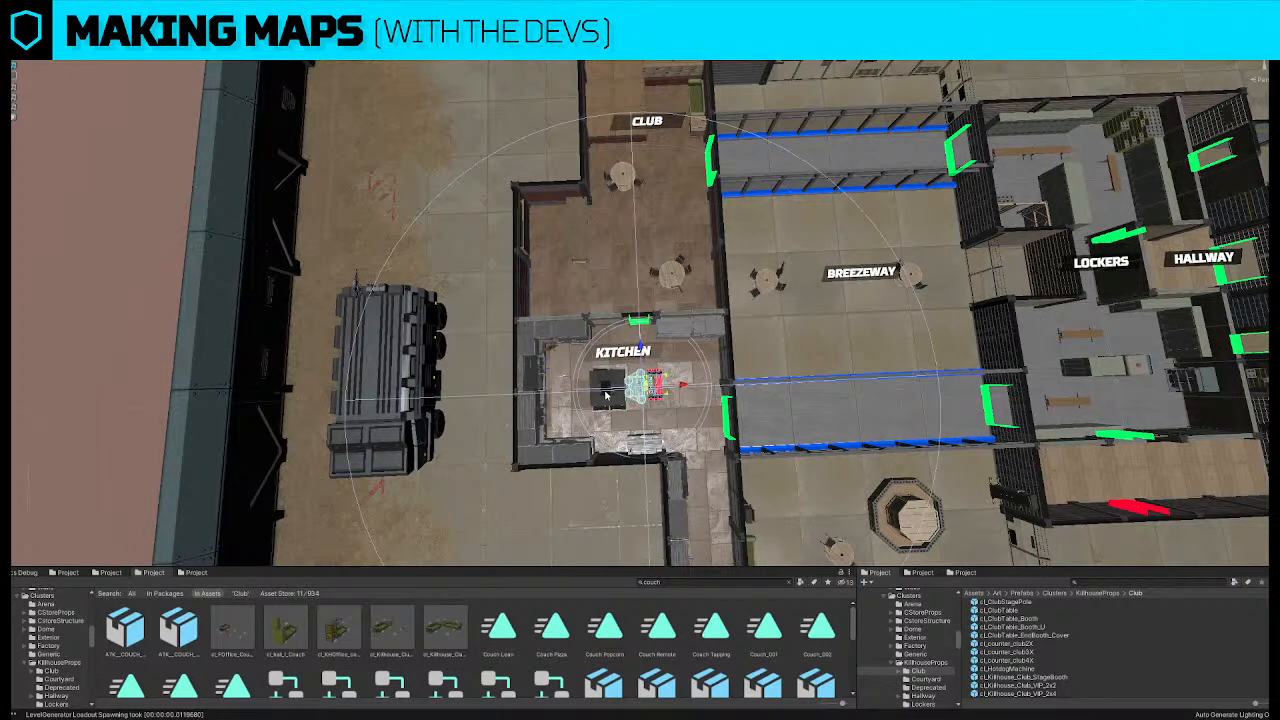
# Shift the kitchen island and bomb together slightly toward the breezeway
pyautogui.scroll(-1, 605, 397)
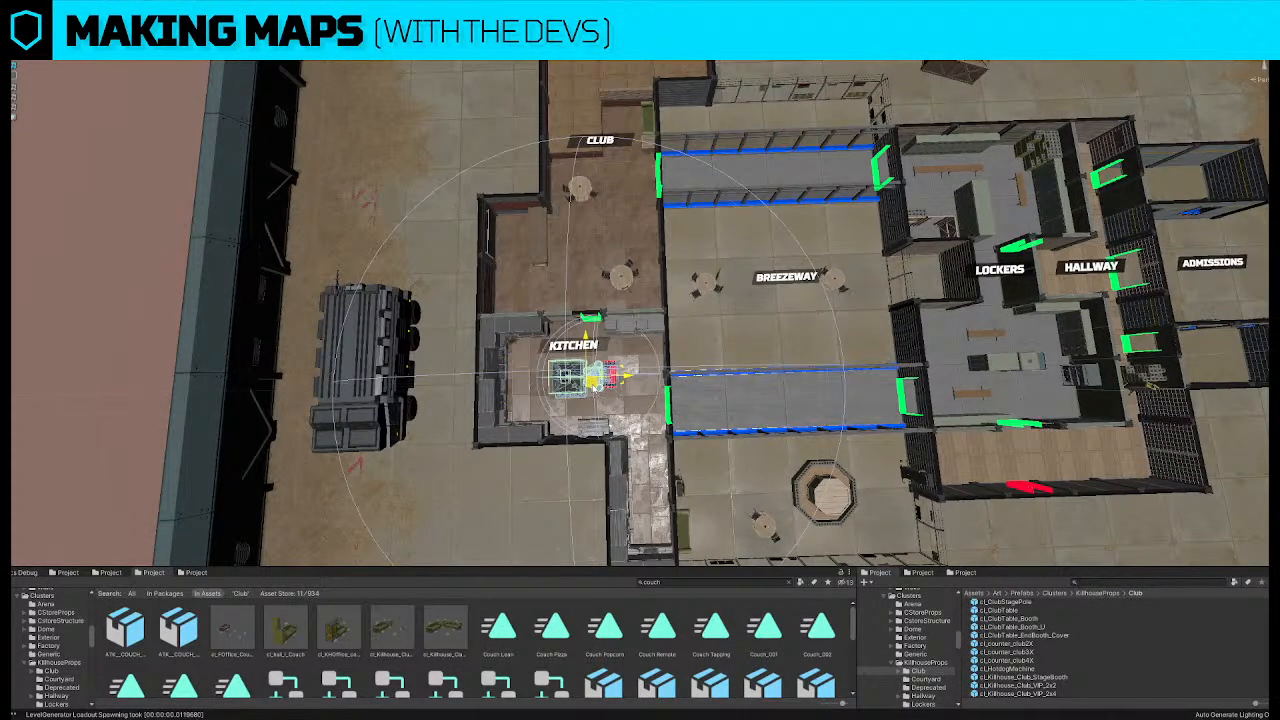
pyautogui.moveTo(593, 387); pyautogui.dragTo(603, 388)
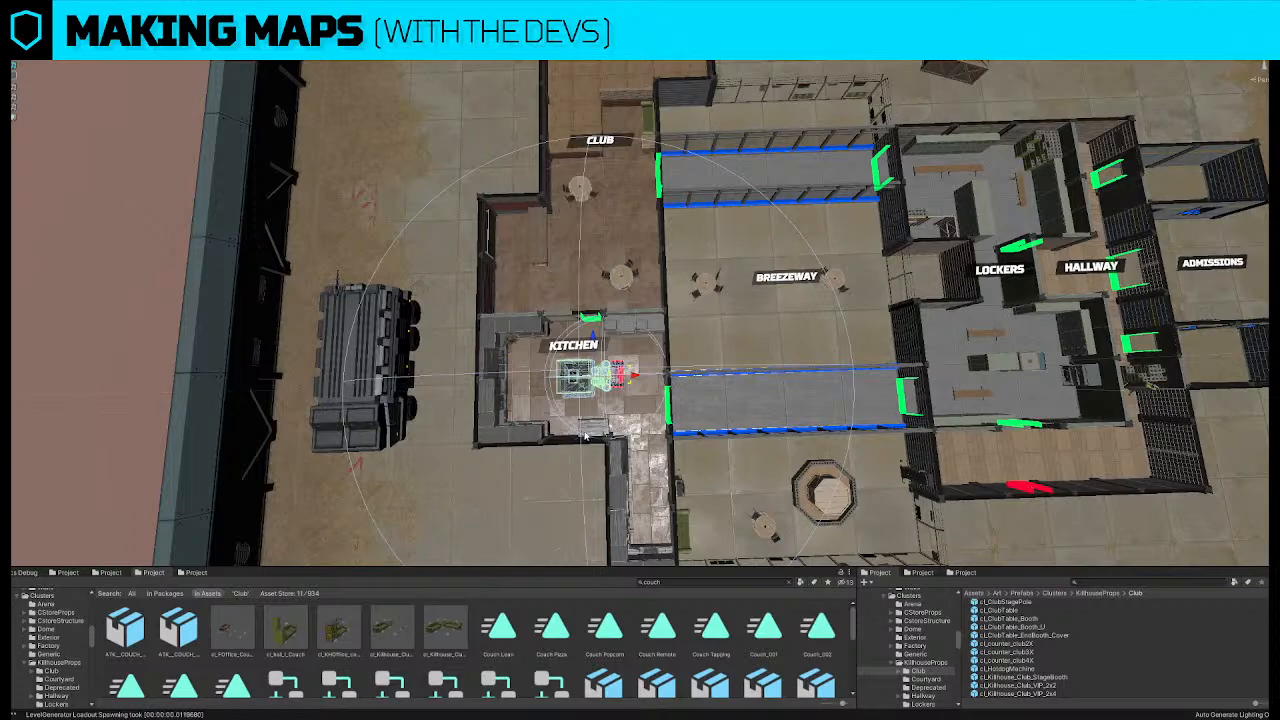
# Delete a counter from the kitchen corridor's outer wall, then rotate another kitchen counter onto the breezeway-side wall just below the doorway
pyautogui.scroll(-2, 587, 437)
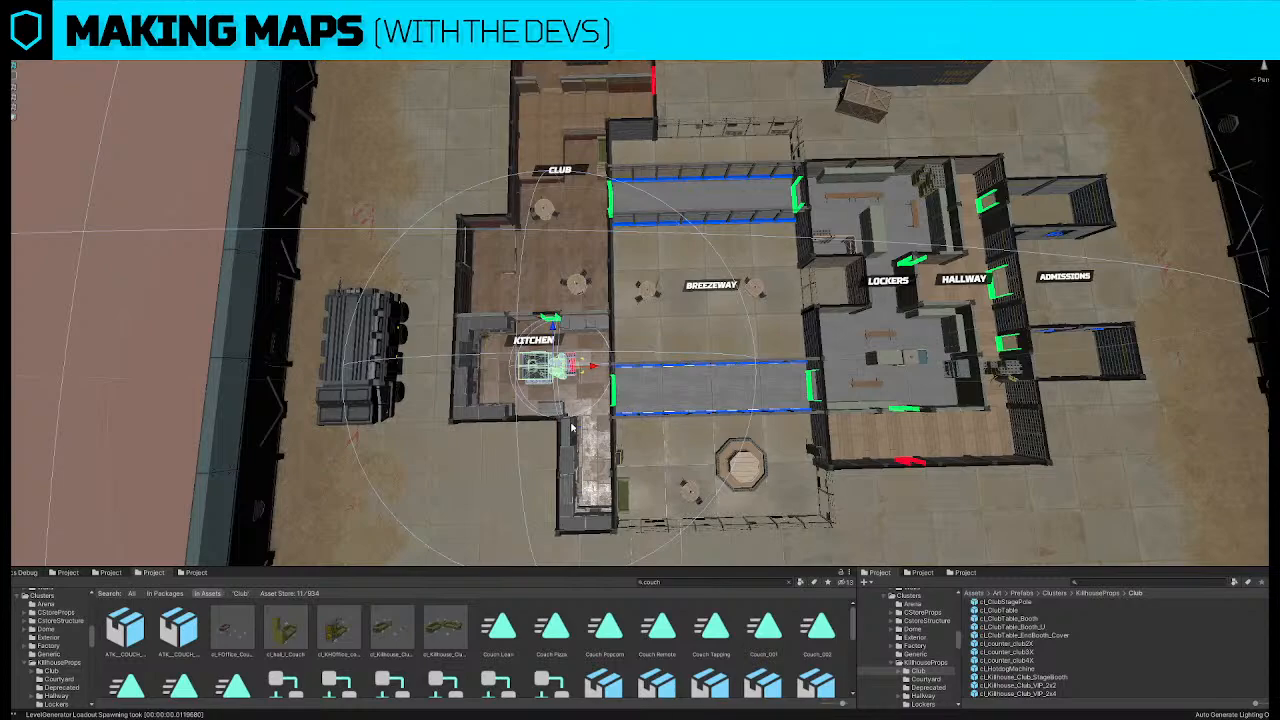
pyautogui.click(571, 456)
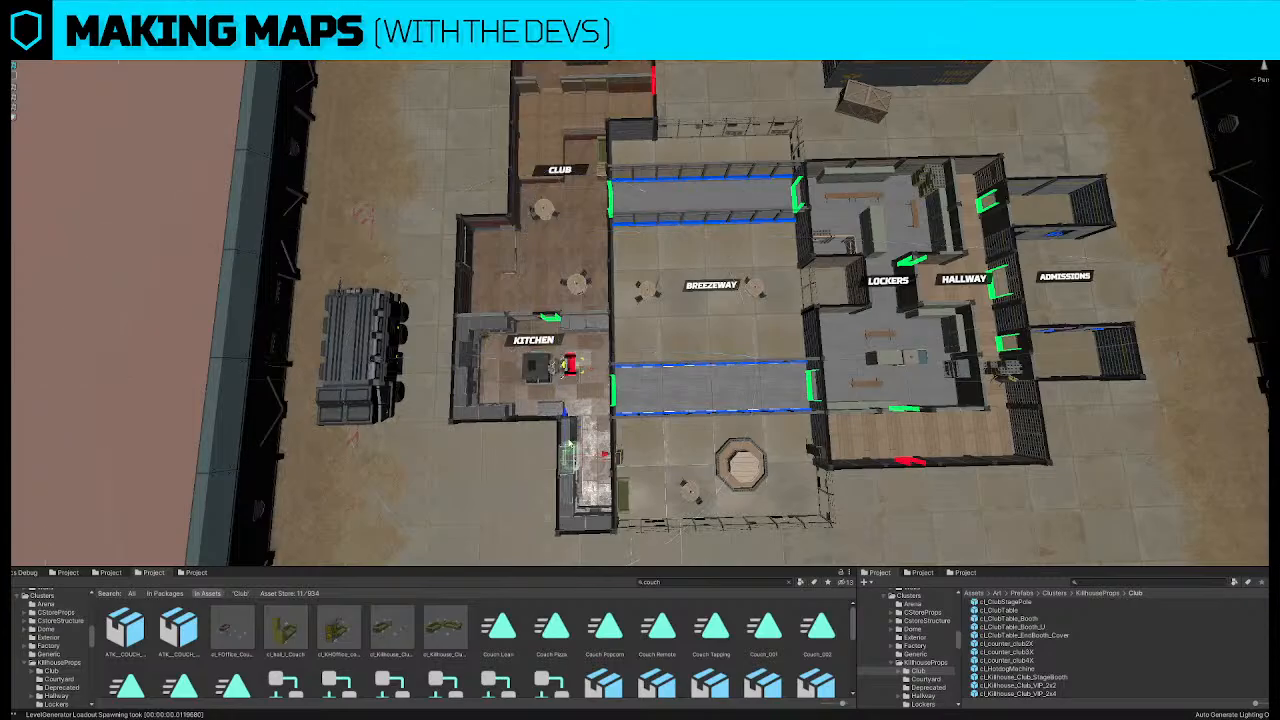
pyautogui.moveTo(590, 421); pyautogui.dragTo(630, 352, button='right')
pyautogui.press('Delete')
pyautogui.click(535, 347)
pyautogui.press('e')
pyautogui.moveTo(576, 402); pyautogui.dragTo(957, 452)
pyautogui.press('w')
pyautogui.moveTo(604, 380); pyautogui.dragTo(712, 372)
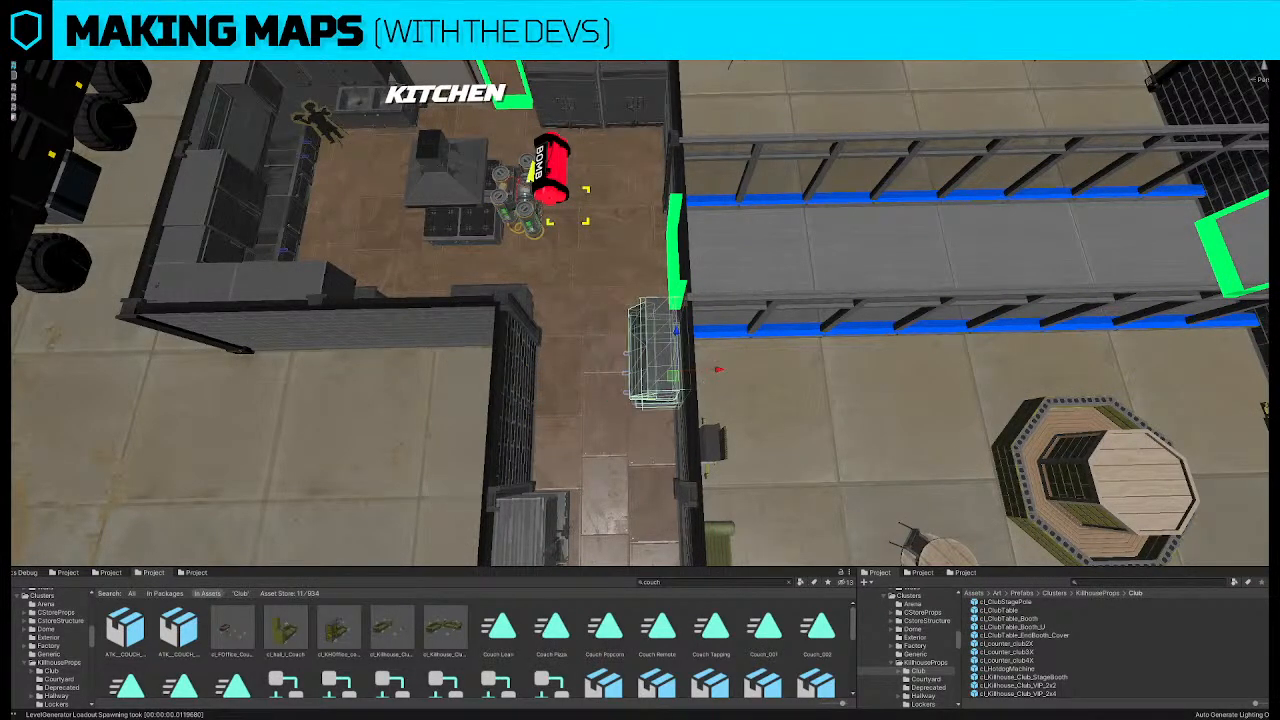
# Replace the counter just below the breezeway doorway with another straight counter from the Kitchen prefabs
pyautogui.click(665, 335)
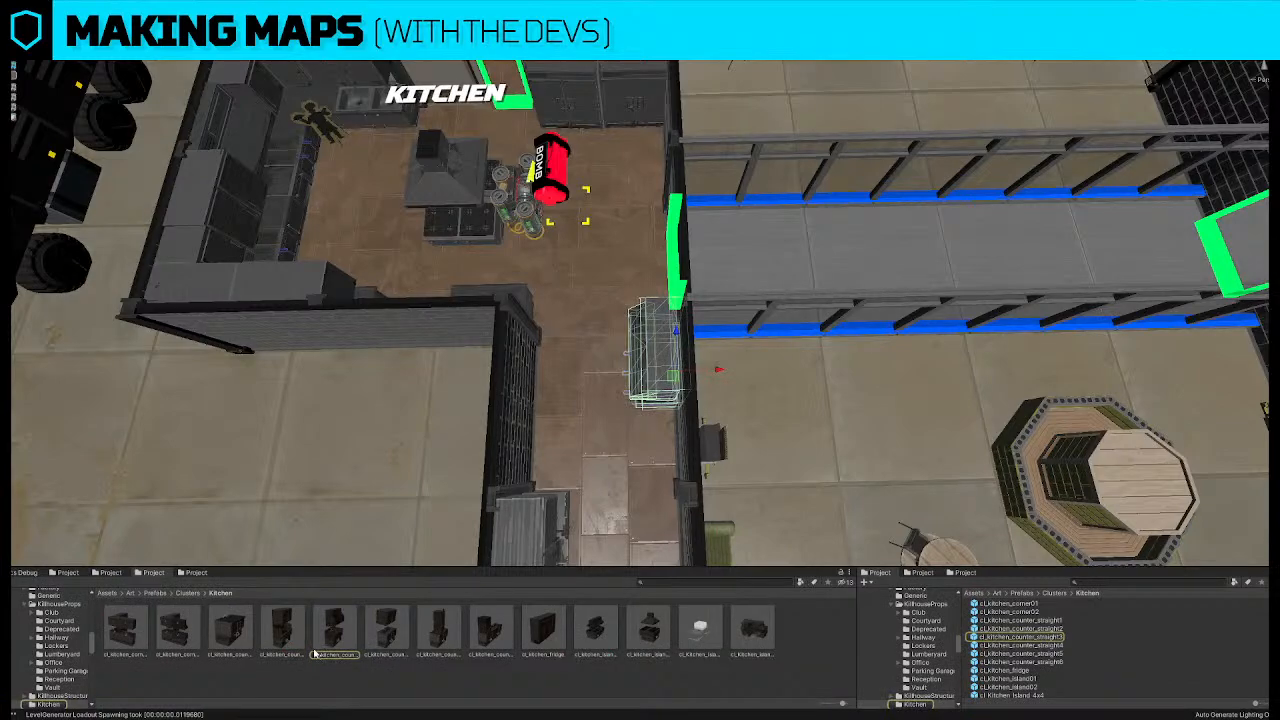
pyautogui.moveTo(288, 638); pyautogui.dragTo(1015, 432)
pyautogui.click(1085, 503)
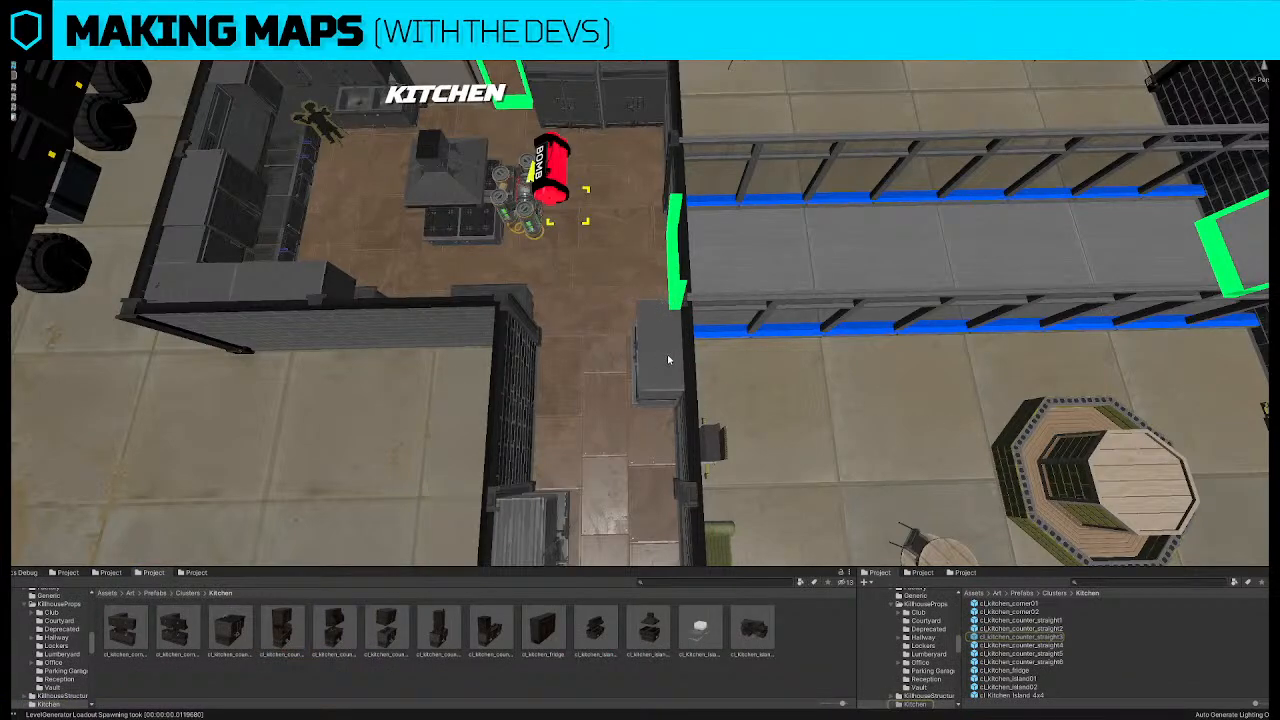
pyautogui.click(665, 356)
# Rotate the kitchen bomb a quarter turn toward the club and place it on the club side of the island
pyautogui.moveTo(648, 365); pyautogui.dragTo(612, 363, button='right')
pyautogui.press('s')
pyautogui.click(580, 333)
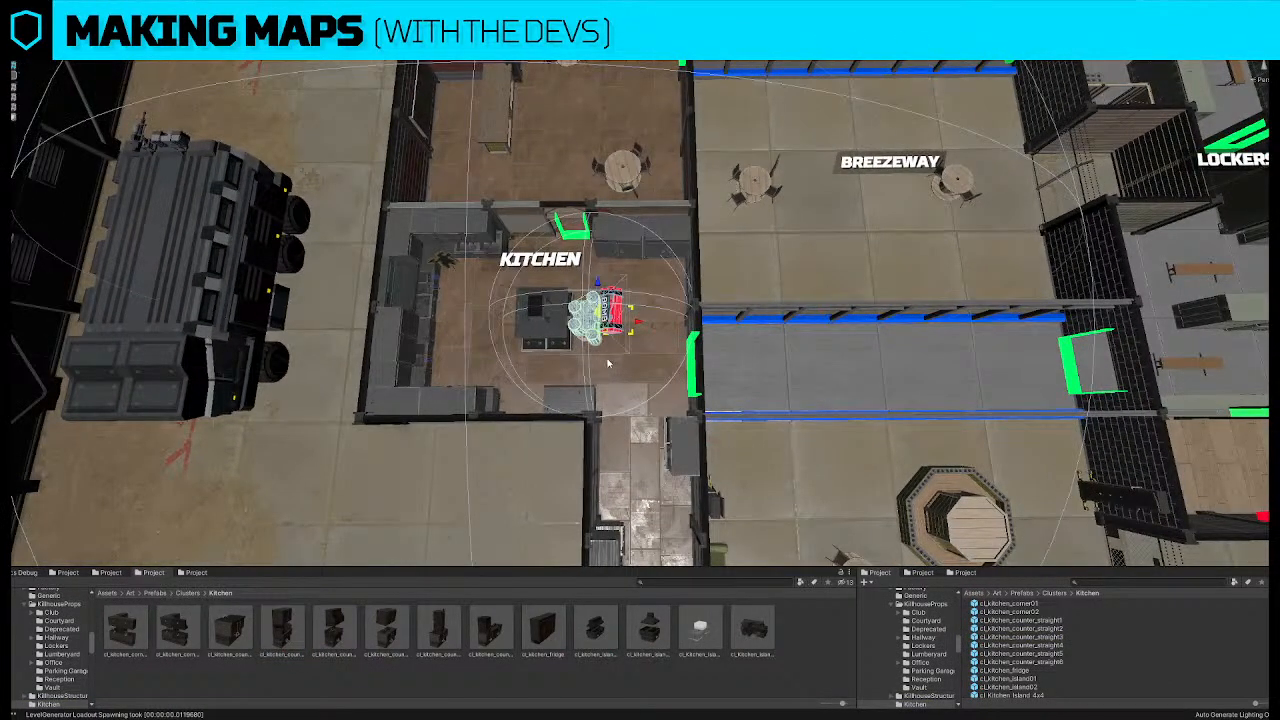
pyautogui.press('e')
pyautogui.moveTo(617, 357); pyautogui.dragTo(771, 363)
pyautogui.press('w')
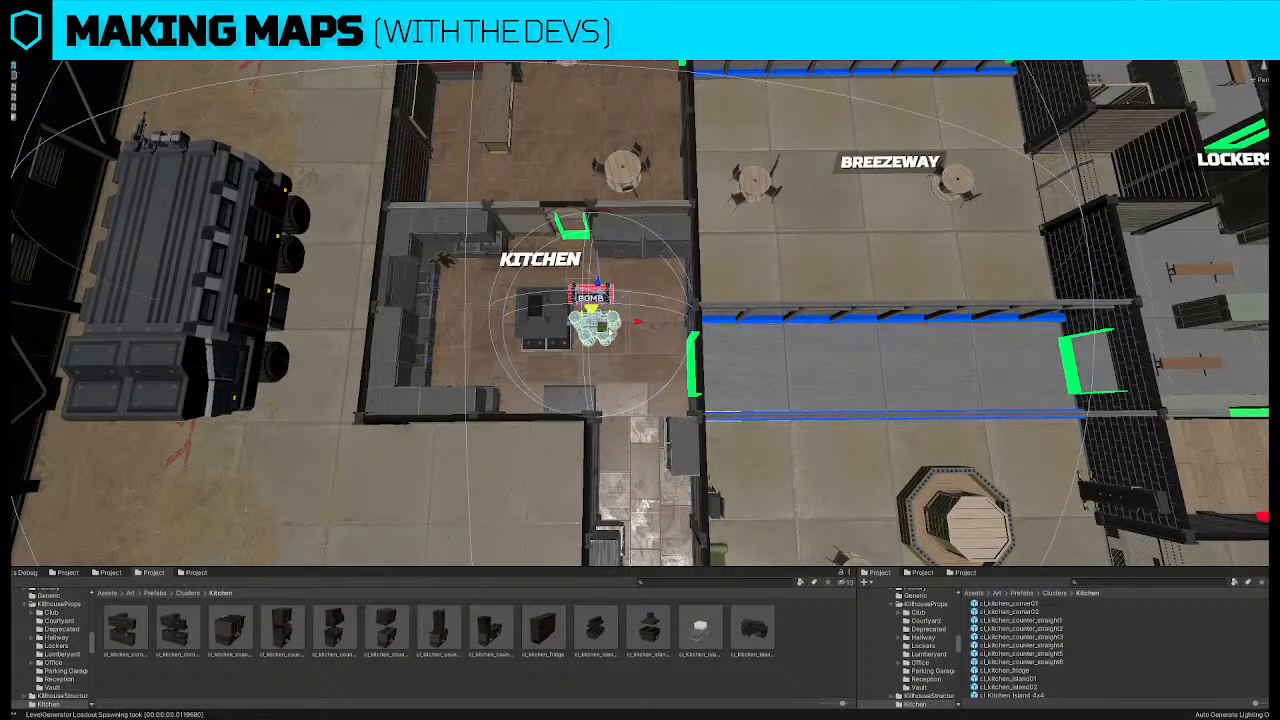
pyautogui.moveTo(607, 330); pyautogui.dragTo(564, 348)
pyautogui.click(560, 329)
pyautogui.moveTo(564, 348); pyautogui.dragTo(580, 352, button='right')
pyautogui.press('e')
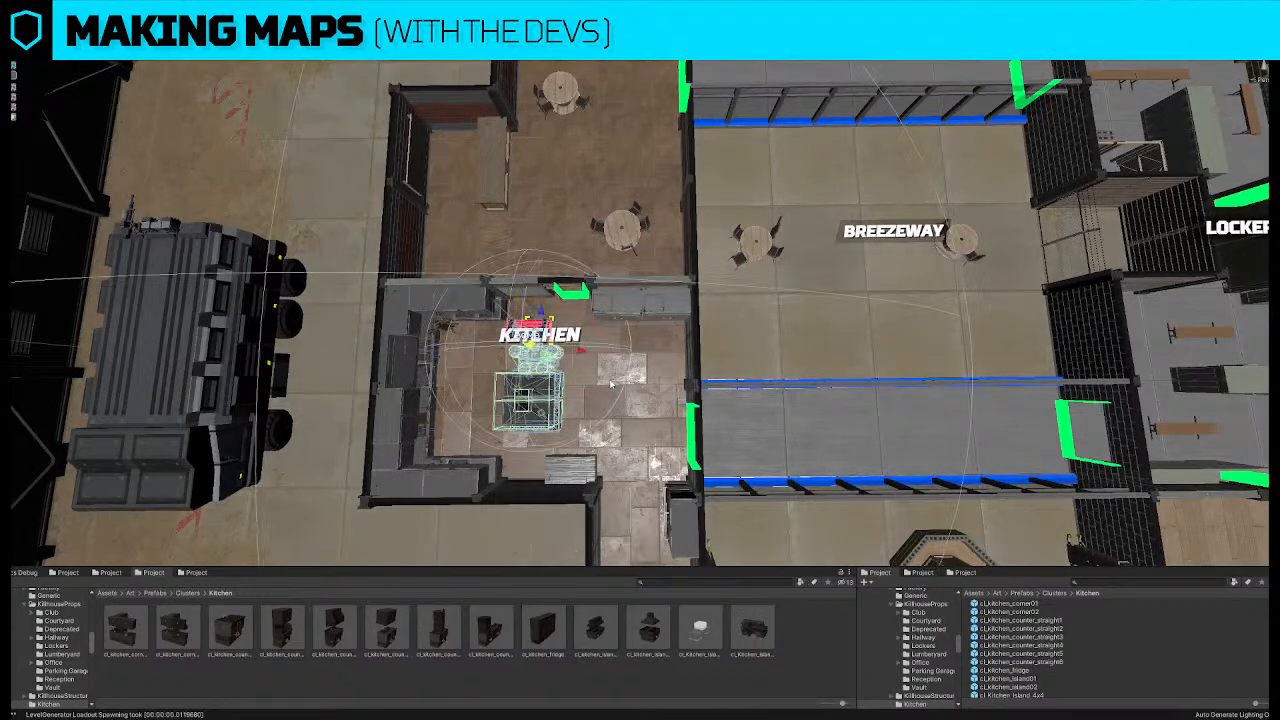
# Rotate the counter from the kitchen's lower wall against the breezeway wall and slide it past the doorway into the corridor
pyautogui.scroll(-3, 583, 352)
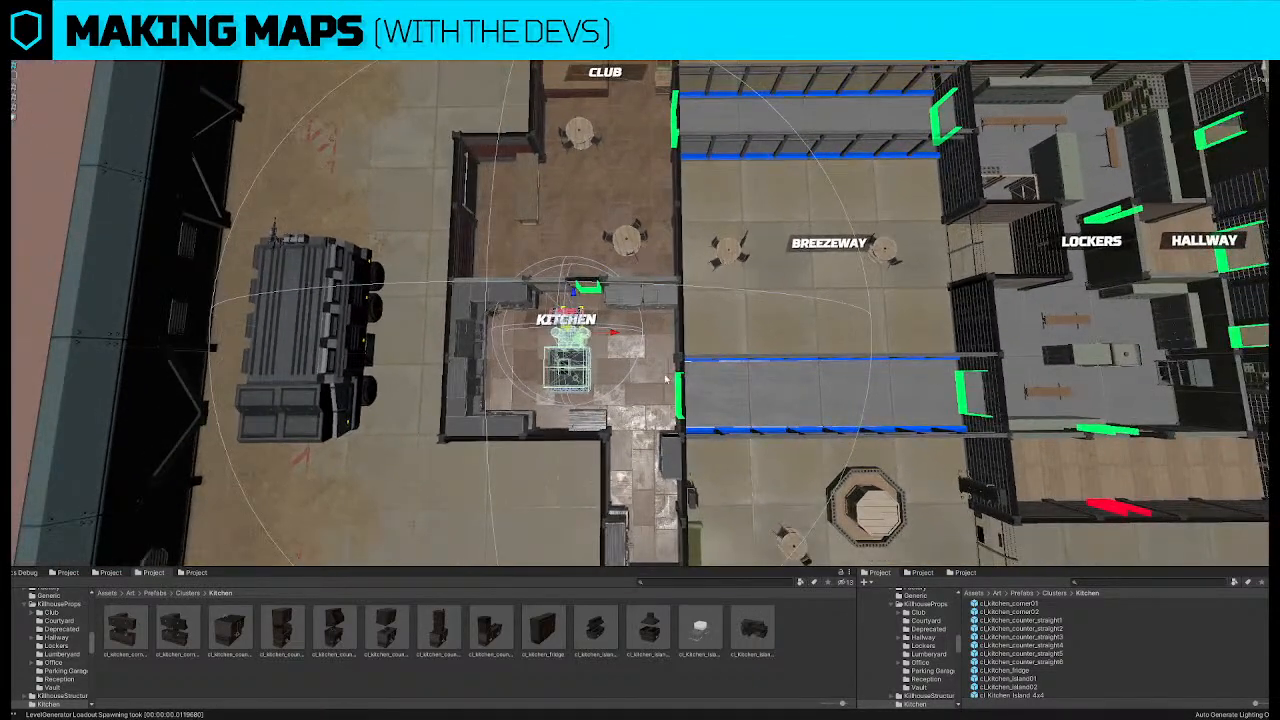
pyautogui.click(594, 430)
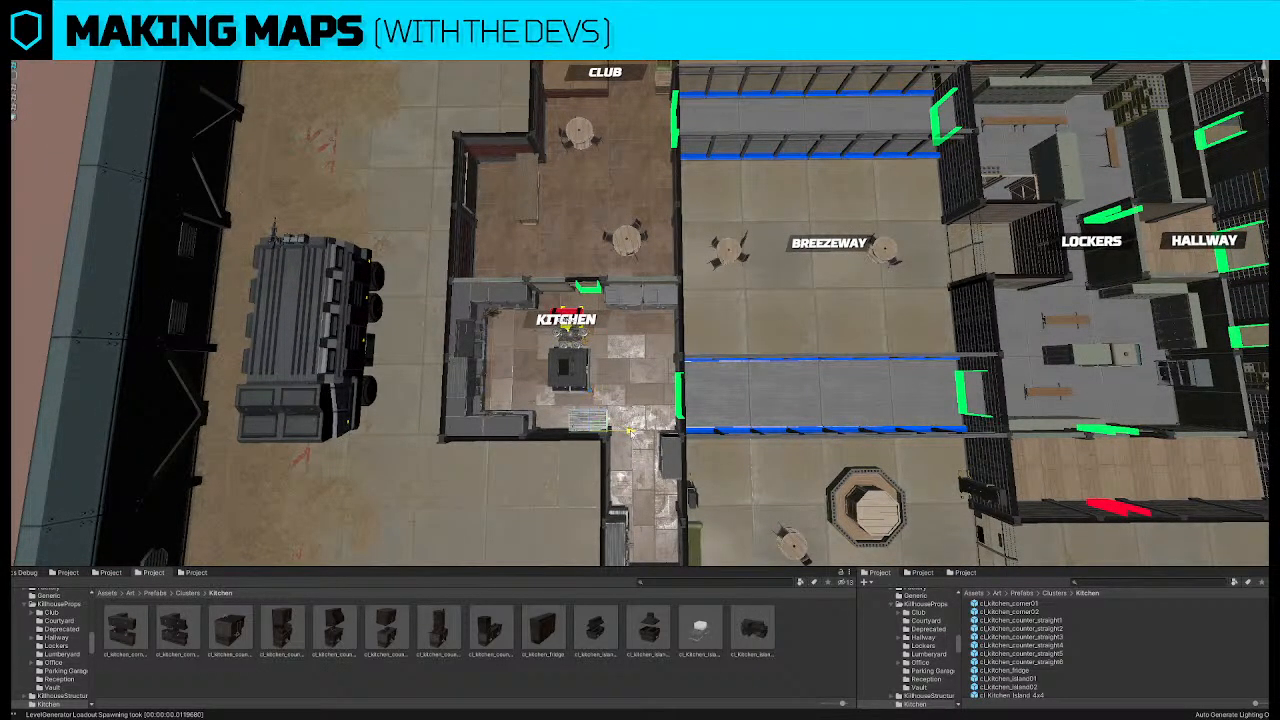
pyautogui.moveTo(597, 428); pyautogui.dragTo(792, 424)
pyautogui.press('e')
pyautogui.press('w')
pyautogui.moveTo(699, 345); pyautogui.dragTo(714, 347)
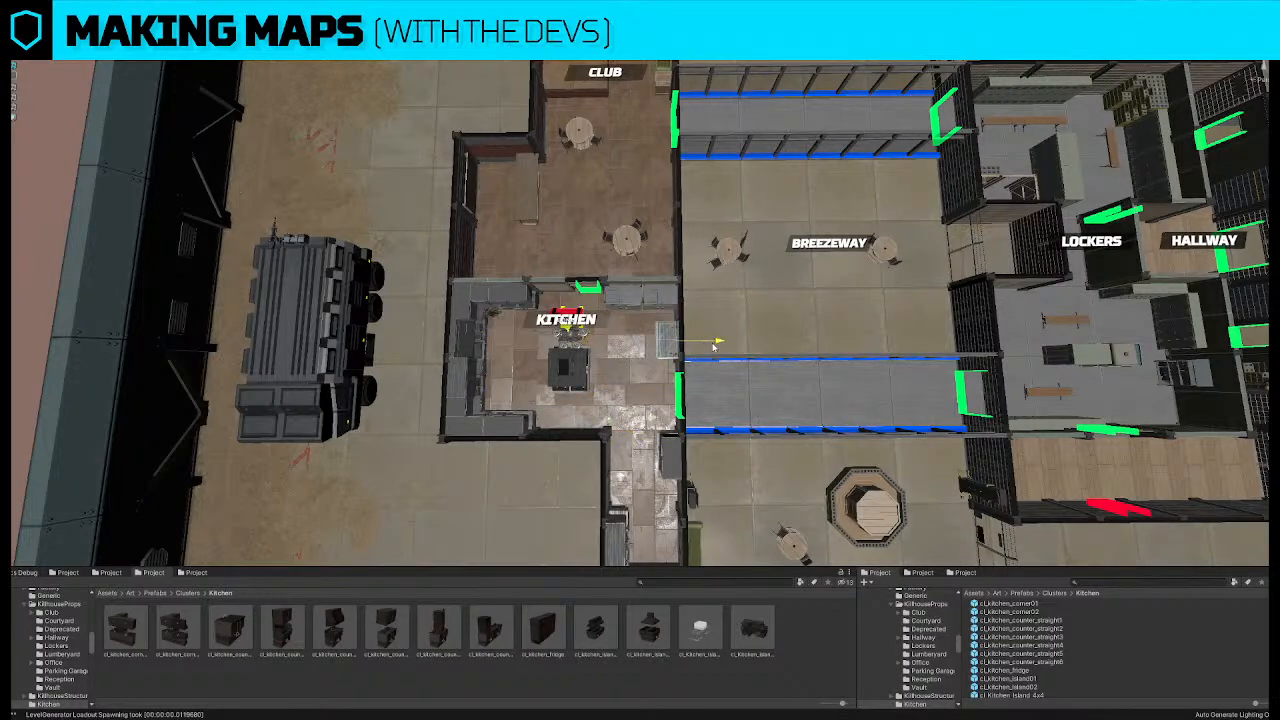
pyautogui.moveTo(773, 405); pyautogui.dragTo(702, 345, button='middle')
pyautogui.moveTo(614, 246); pyautogui.dragTo(618, 391)
pyautogui.scroll(-8, 600, 360)
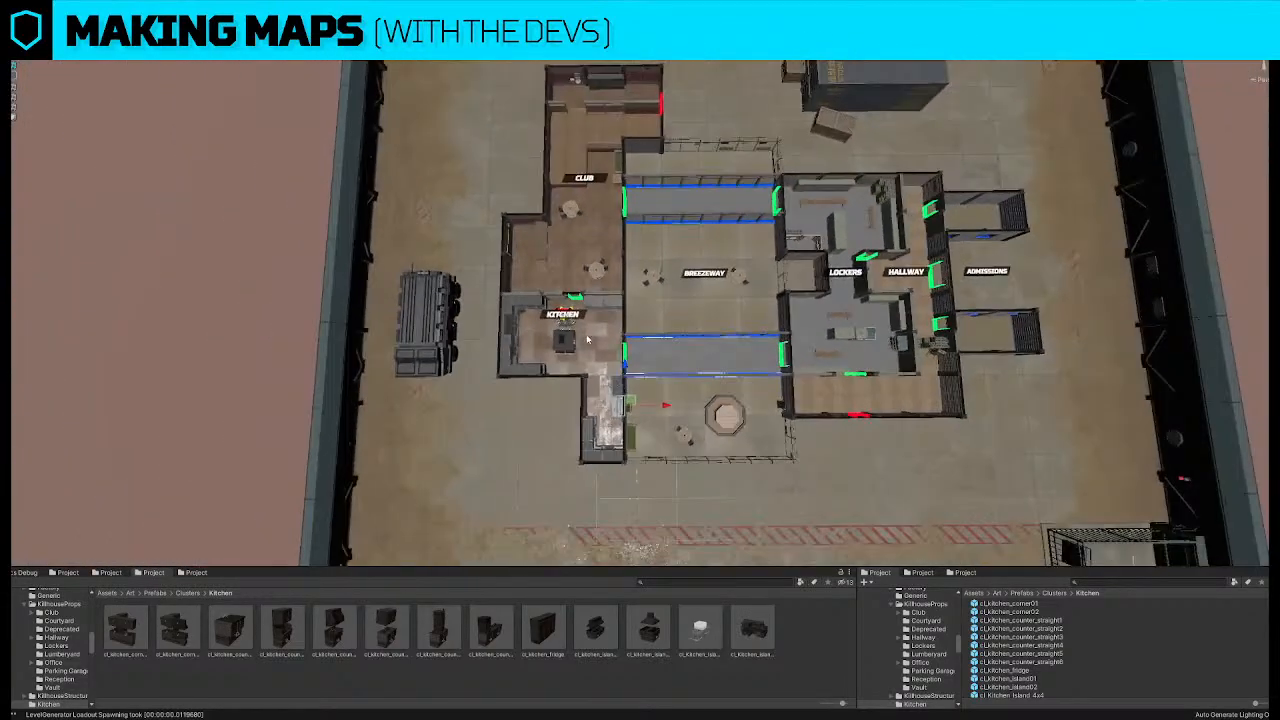
# Move the Kitchen label off the bomb toward the breezeway wall
pyautogui.click(563, 315)
pyautogui.moveTo(587, 314); pyautogui.dragTo(623, 324)
pyautogui.click(1252, 254)
pyautogui.moveTo(629, 318); pyautogui.dragTo(630, 388, button='middle')
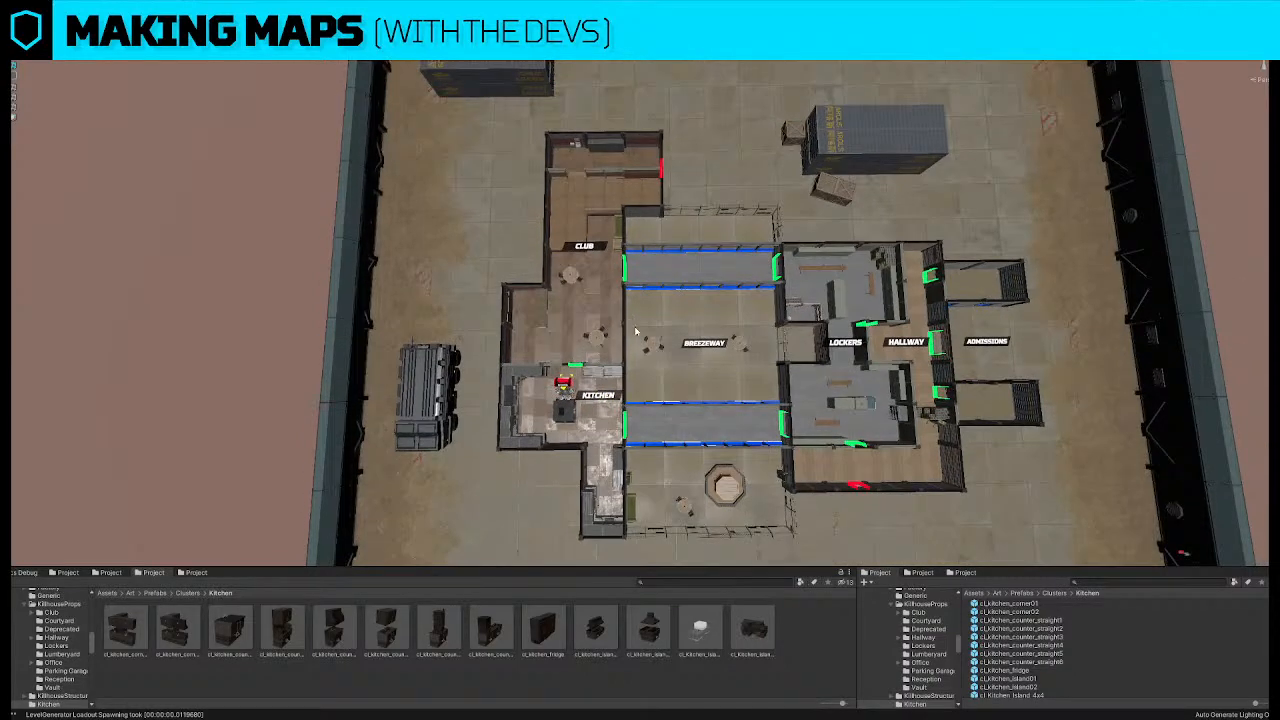
# Move the Club label down to the open floor between the two club tables
pyautogui.click(585, 246)
pyautogui.moveTo(590, 254); pyautogui.dragTo(590, 311)
pyautogui.scroll(-3, 803, 291)
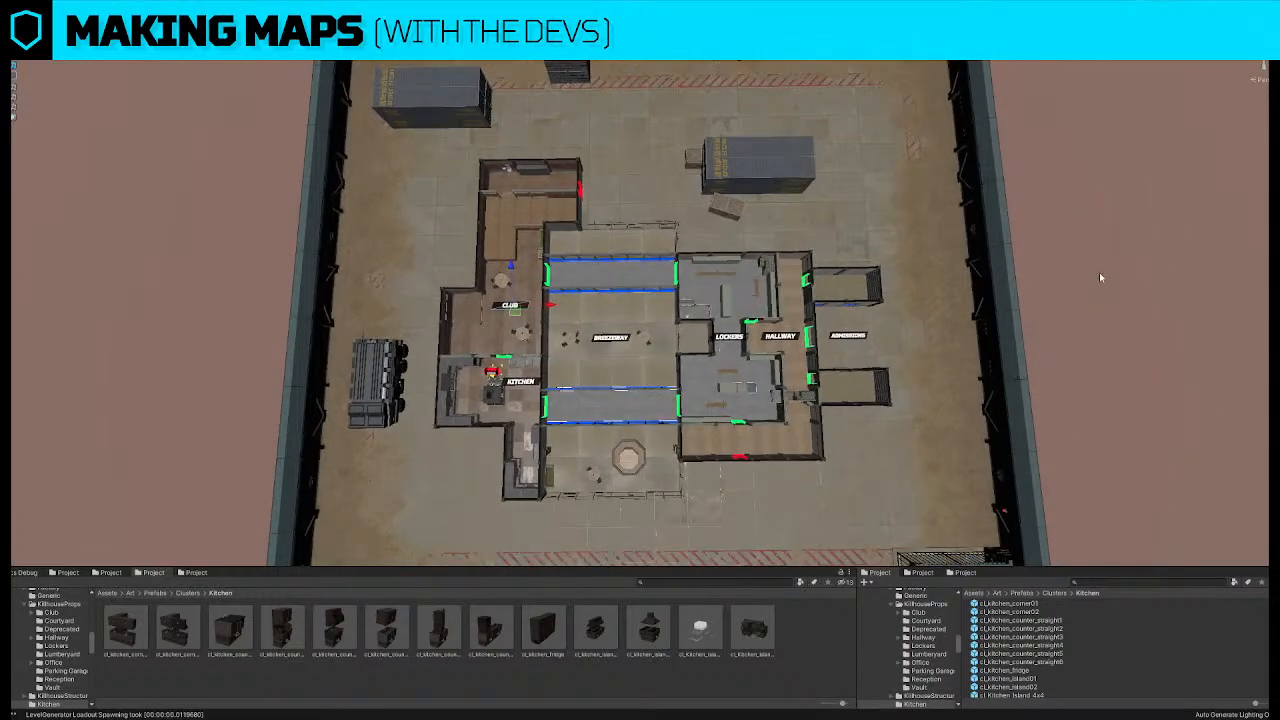
pyautogui.click(1101, 278)
pyautogui.moveTo(488, 359); pyautogui.dragTo(492, 355, button='right')
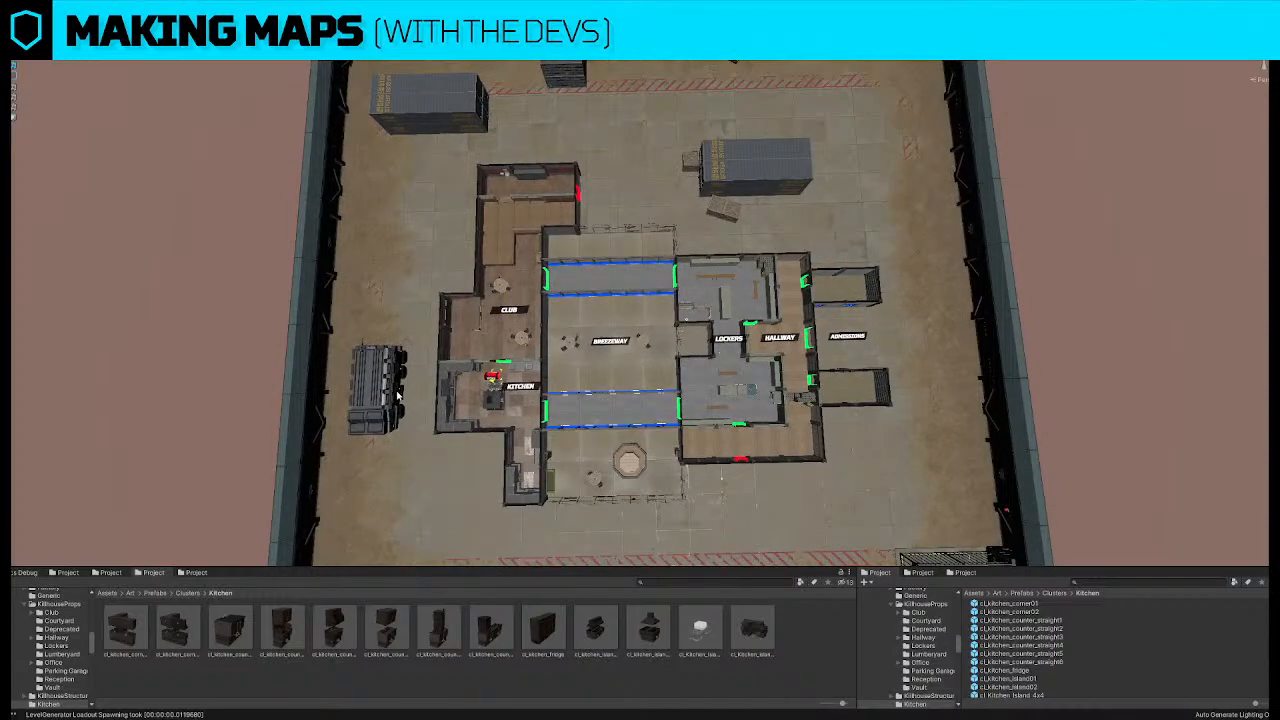
pyautogui.scroll(2, 588, 387)
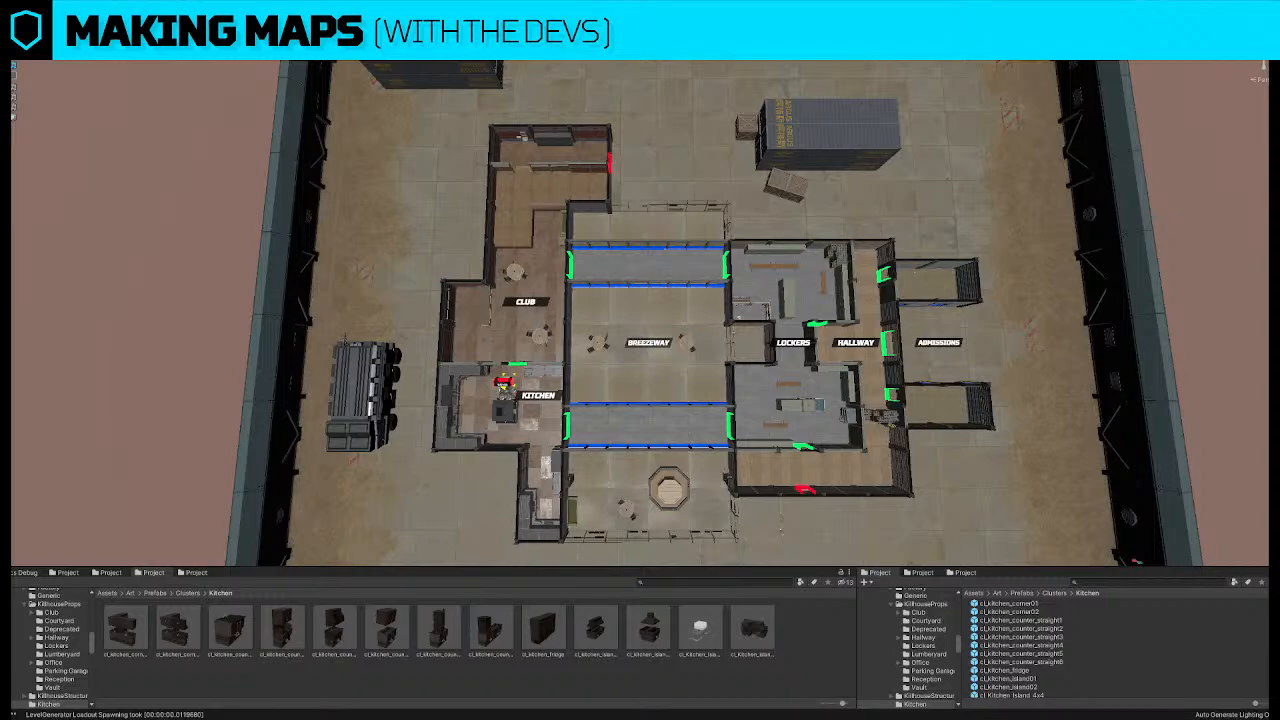
pyautogui.scroll(-4, 516, 283)
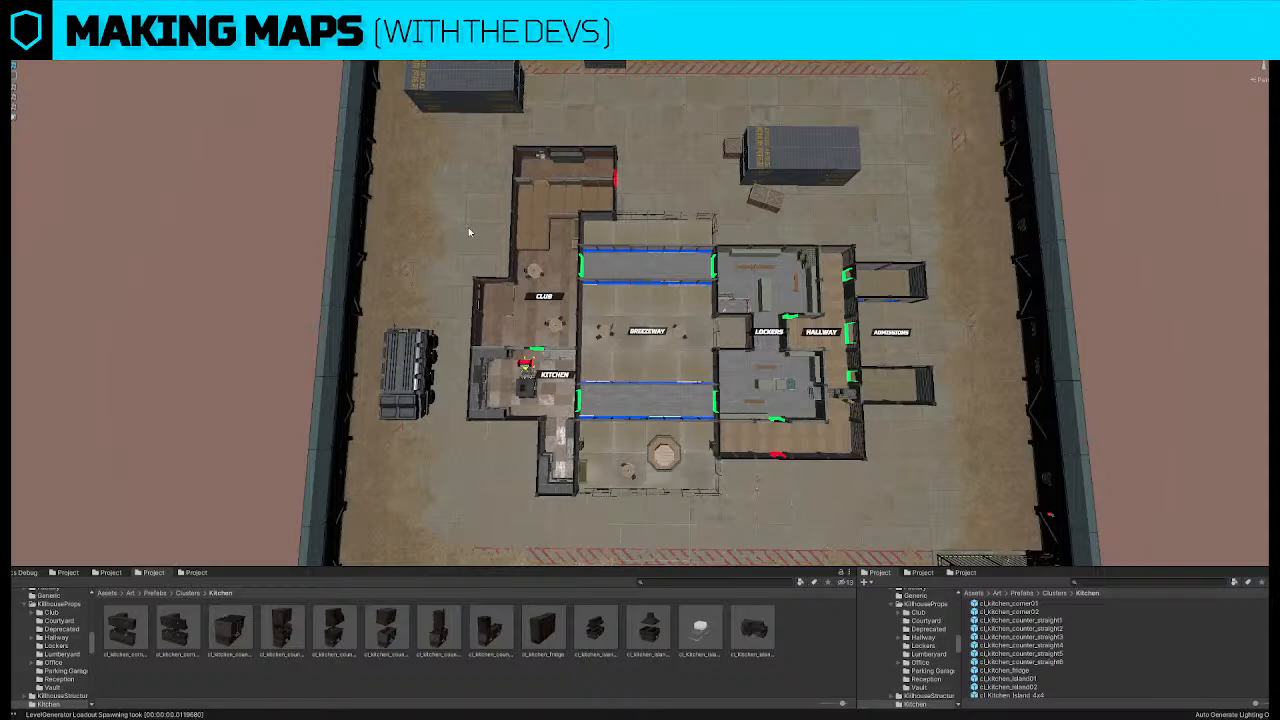
# Try placing a rotated copy of the club's bar counter and shelf along the kitchen wall beside the breezeway
pyautogui.keyDown('alt'); pyautogui.moveTo(555, 238); pyautogui.dragTo(526, 280); pyautogui.keyUp('alt')
pyautogui.scroll(5, 526, 279)
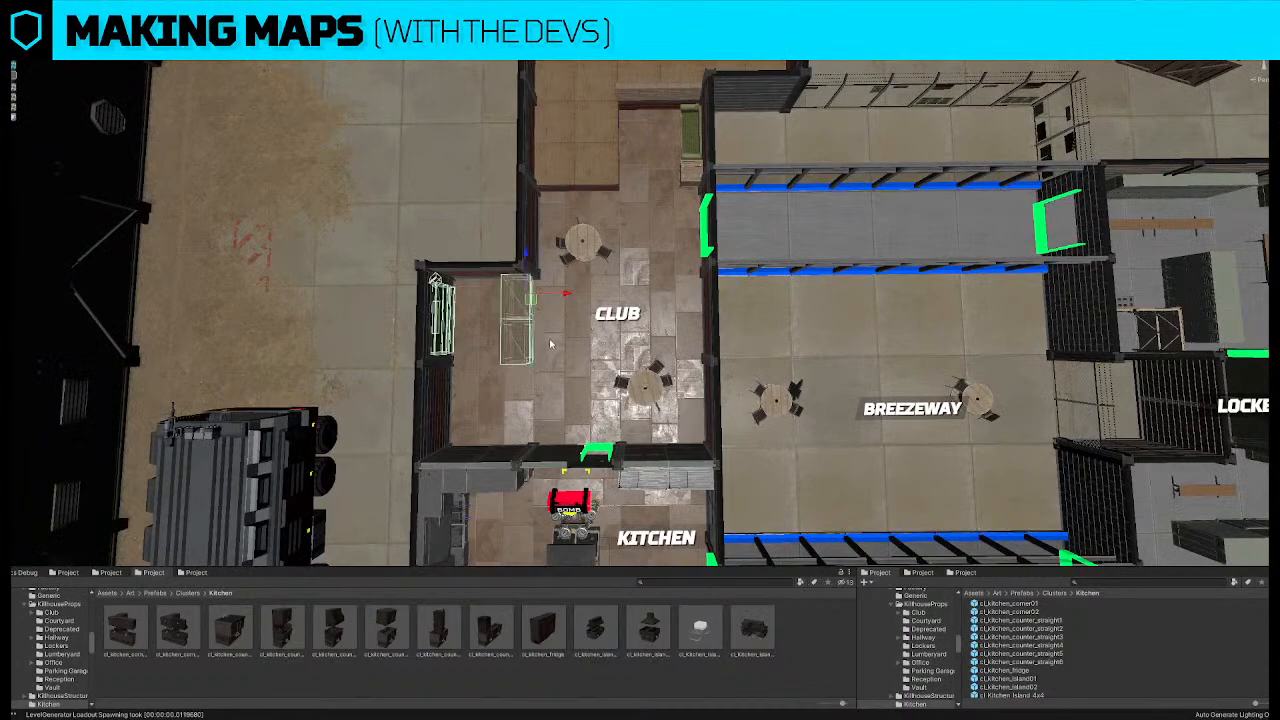
pyautogui.hotkey('ctrl', 'd')
pyautogui.press('e')
pyautogui.moveTo(552, 335); pyautogui.dragTo(720, 337)
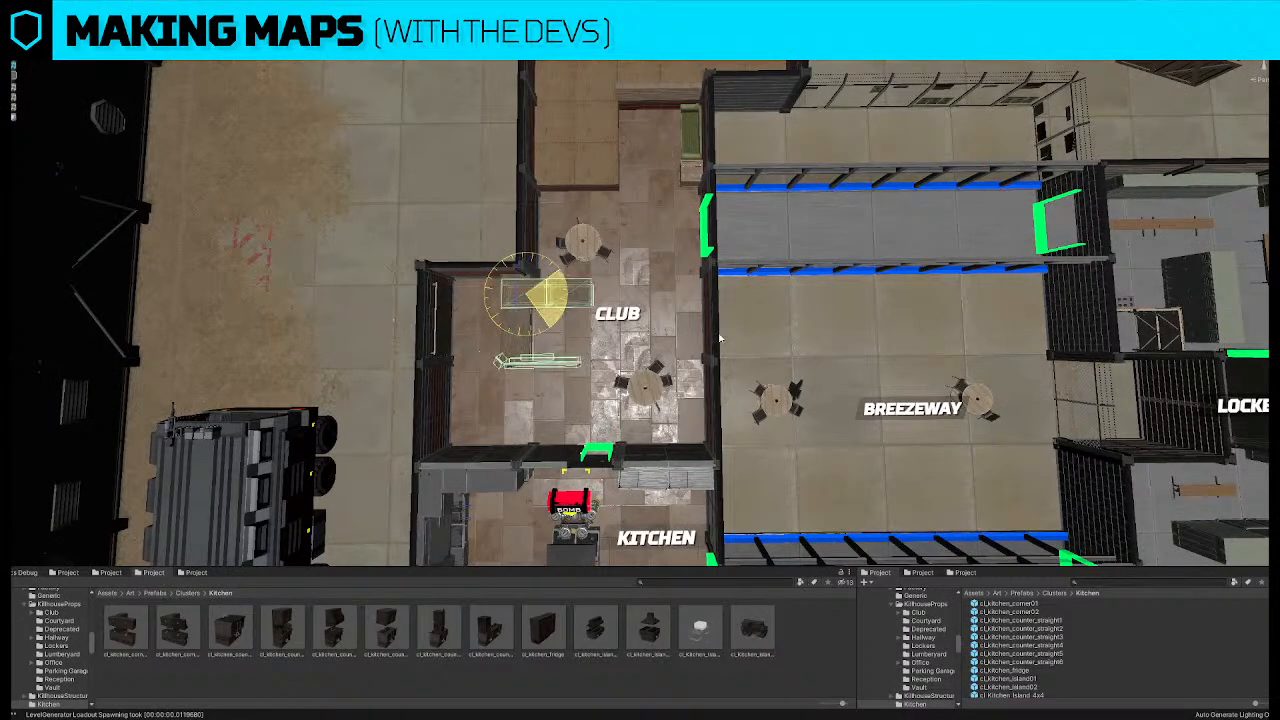
pyautogui.press('w')
pyautogui.moveTo(533, 297); pyautogui.dragTo(639, 371)
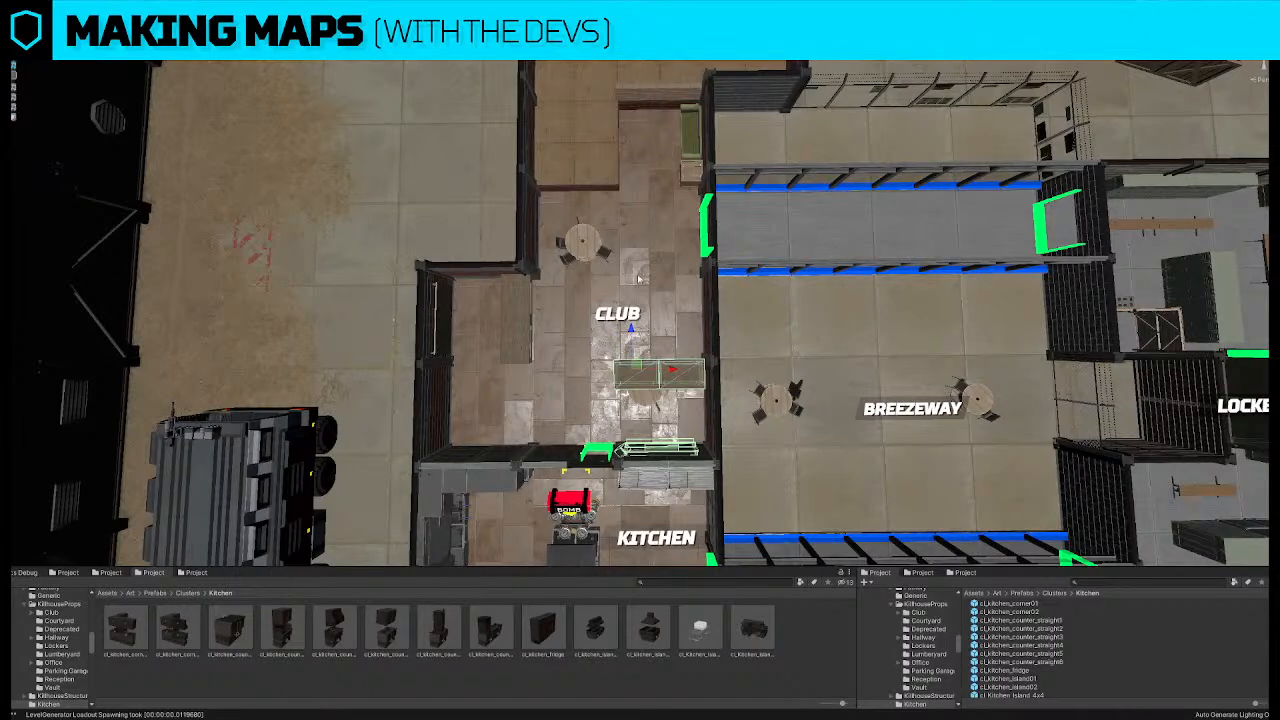
# Remove the copied bar counter and shelf from the club and restore the textured scene view
pyautogui.click(650, 96)
pyautogui.scroll(5, 632, 71)
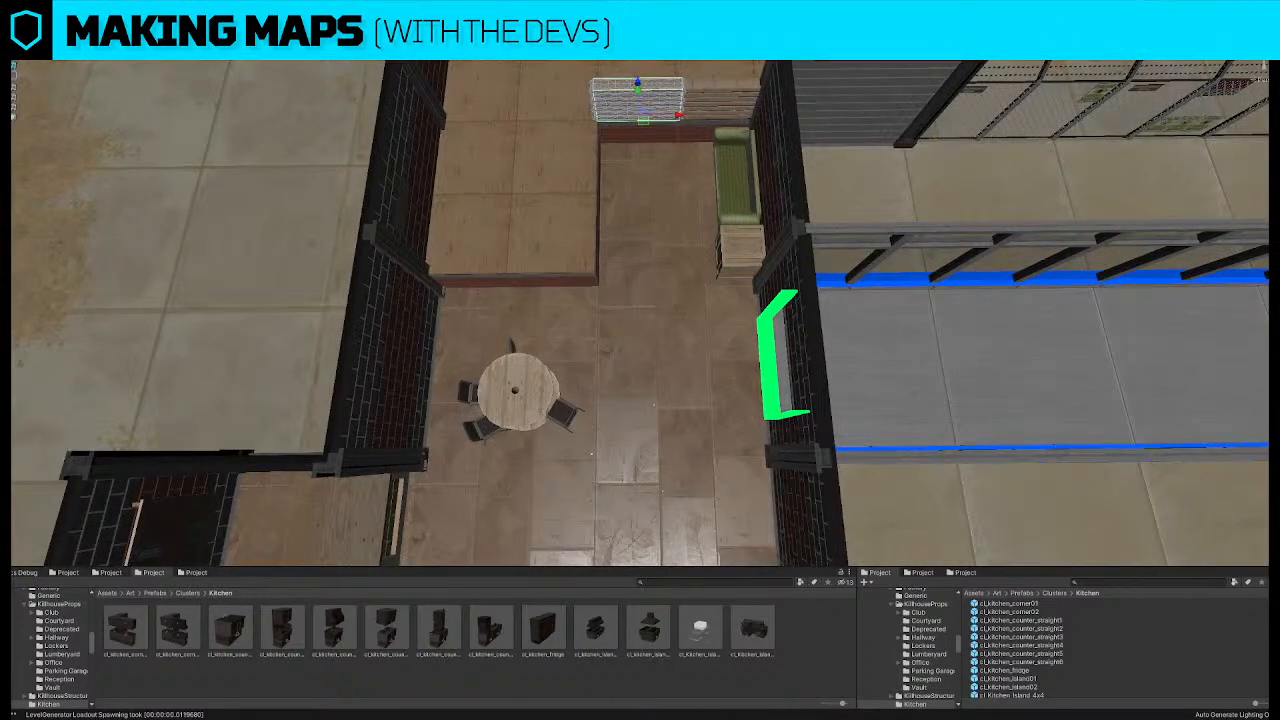
pyautogui.click(645, 98)
pyautogui.scroll(-10, 750, 161)
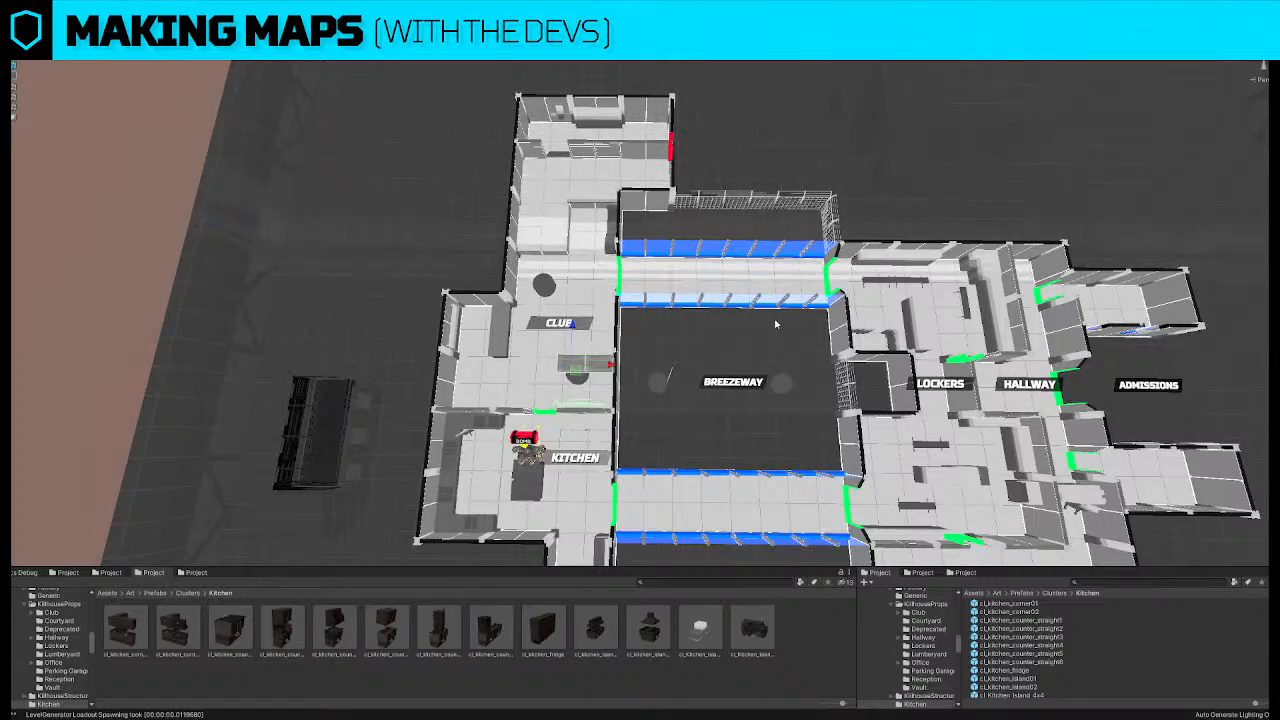
pyautogui.press('Tab')
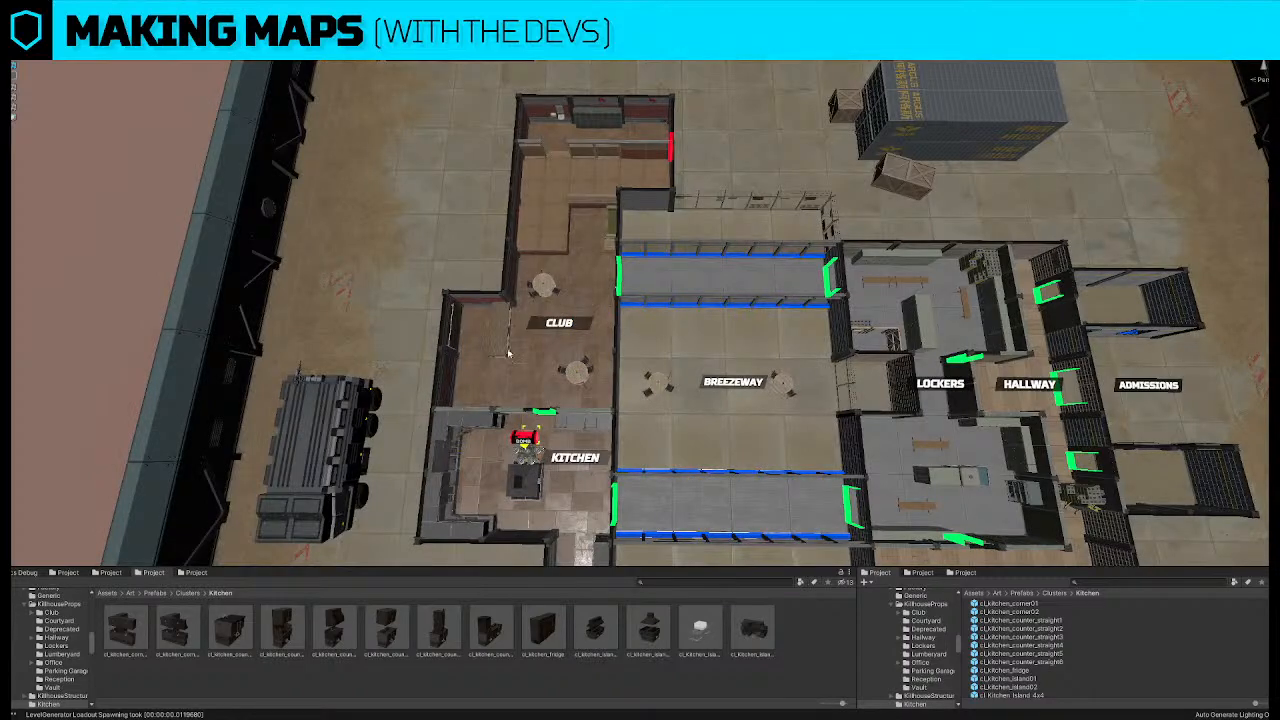
# Delete the stack of props in the lockers' upper corner next to the hallway
pyautogui.scroll(-3, 508, 353)
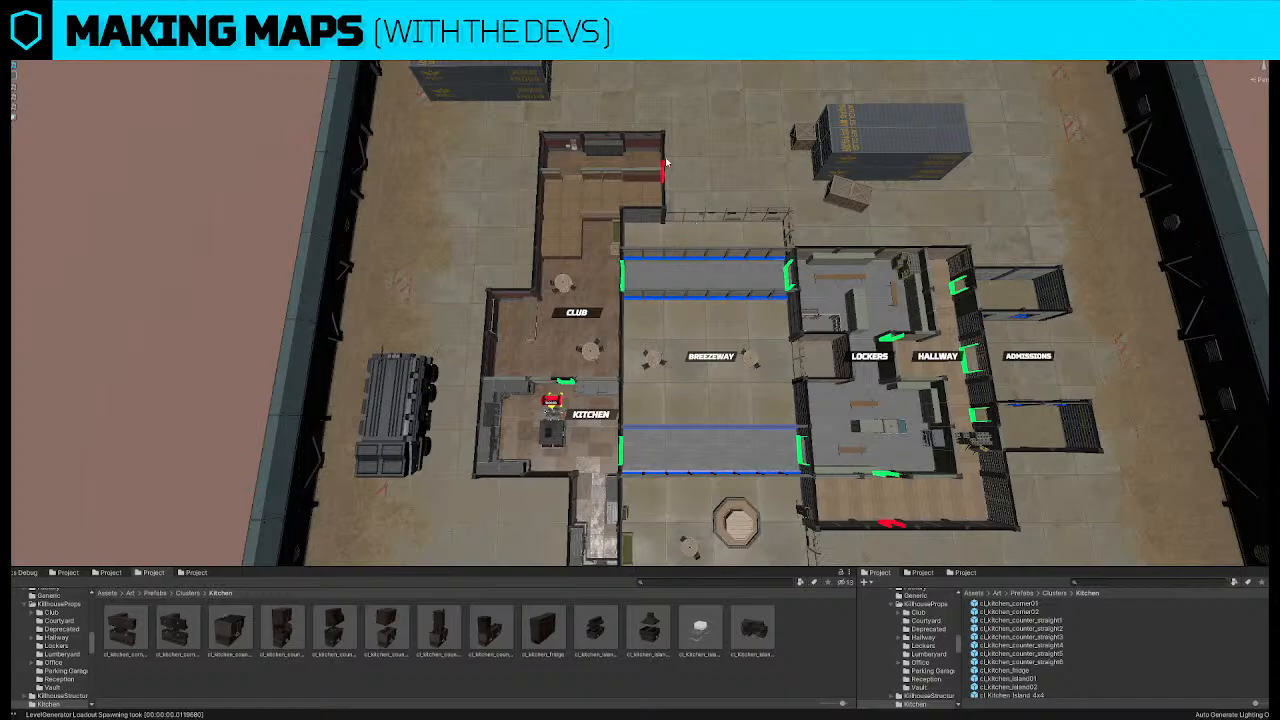
pyautogui.scroll(-3, 635, 163)
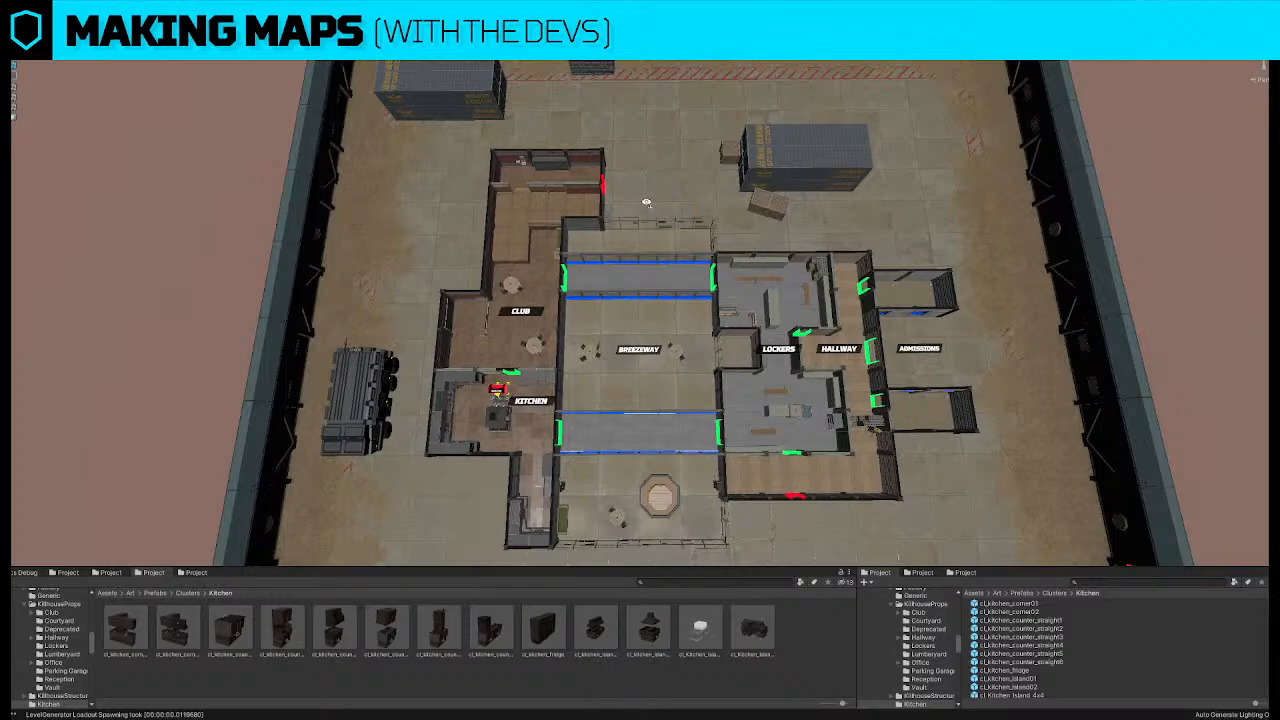
pyautogui.moveTo(646, 202); pyautogui.dragTo(676, 271, button='right')
pyautogui.press('d')
pyautogui.press('w')
pyautogui.click(640, 254)
pyautogui.press('w')
pyautogui.click(674, 273)
pyautogui.press('e')
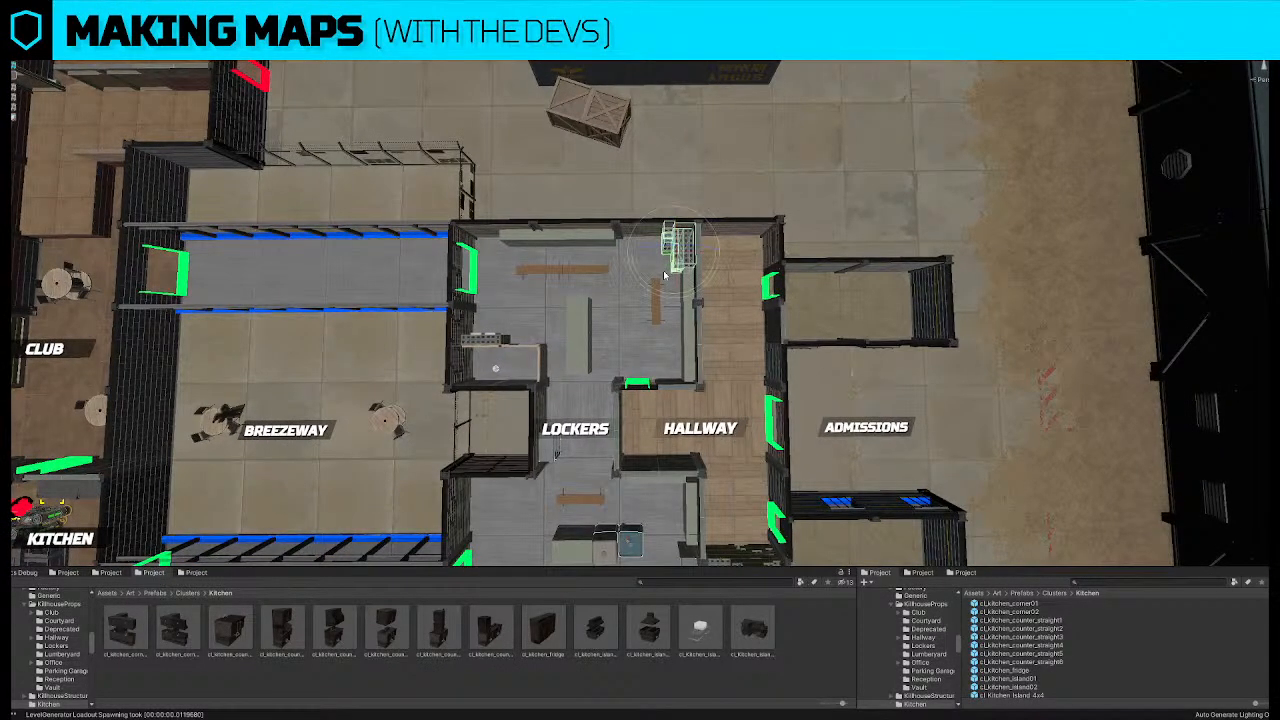
pyautogui.press('Delete')
# Slide the upper-wall locker row and its bench along the wall into the corner beside the hallway
pyautogui.click(591, 240)
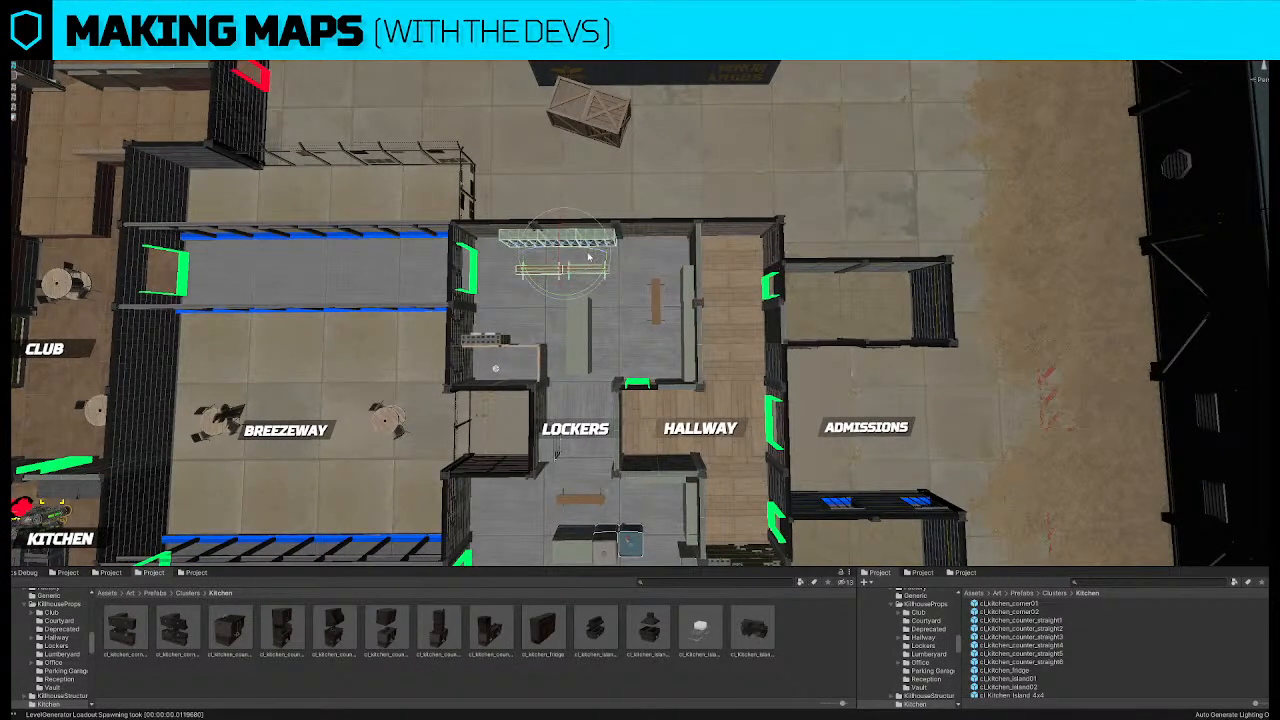
pyautogui.press('w')
pyautogui.moveTo(606, 258); pyautogui.dragTo(684, 262)
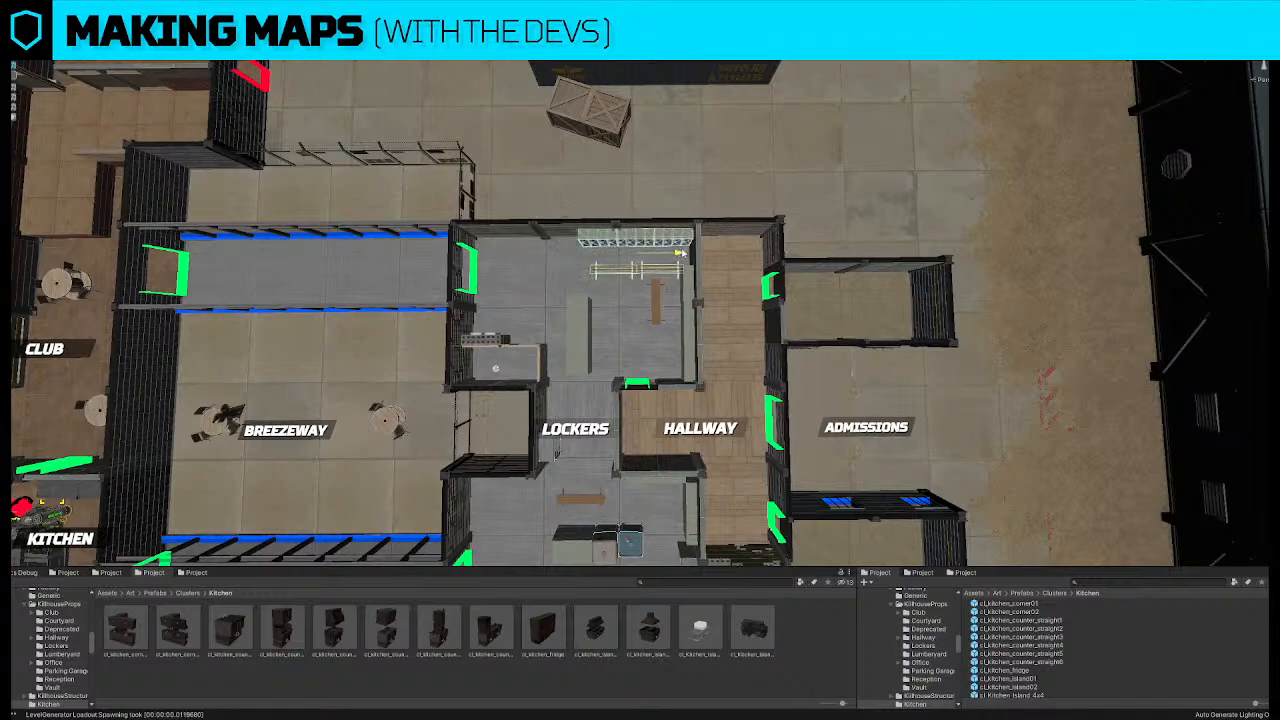
# Remove the upper locker section on the hallway-side wall and slide the nearby bench down in front of the remaining lockers
pyautogui.click(657, 300)
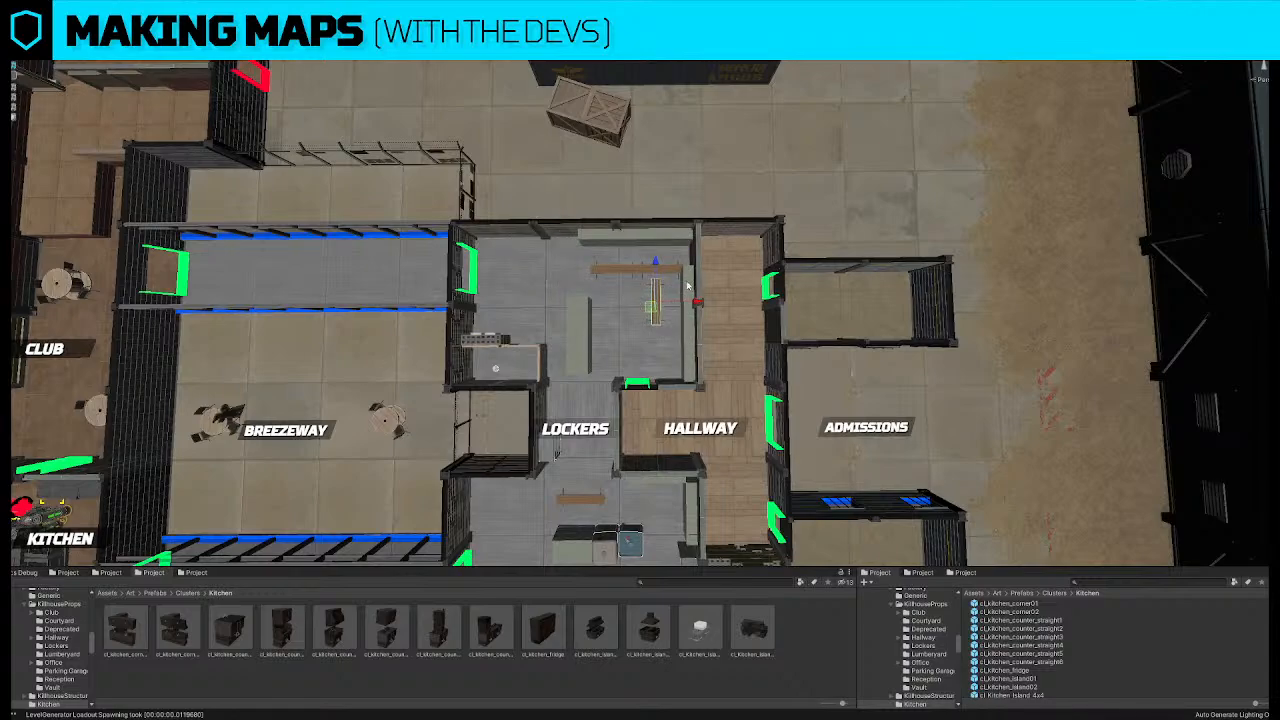
pyautogui.click(685, 288)
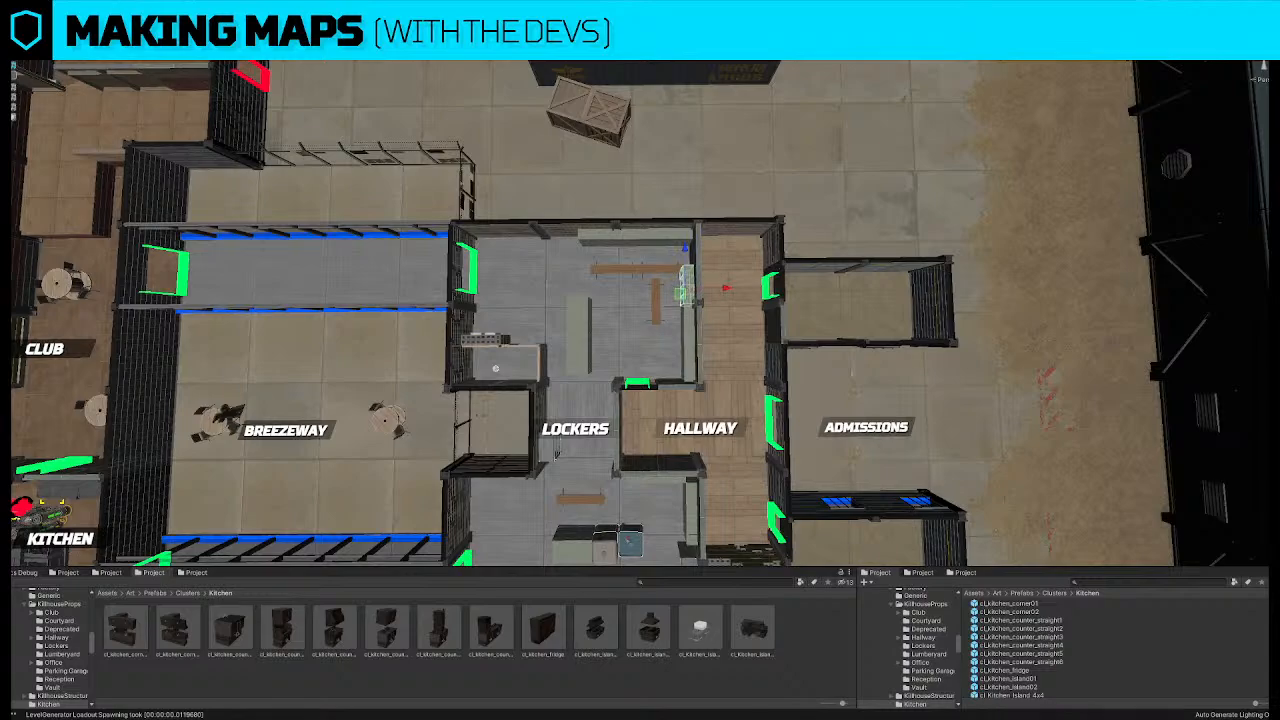
pyautogui.click(657, 318)
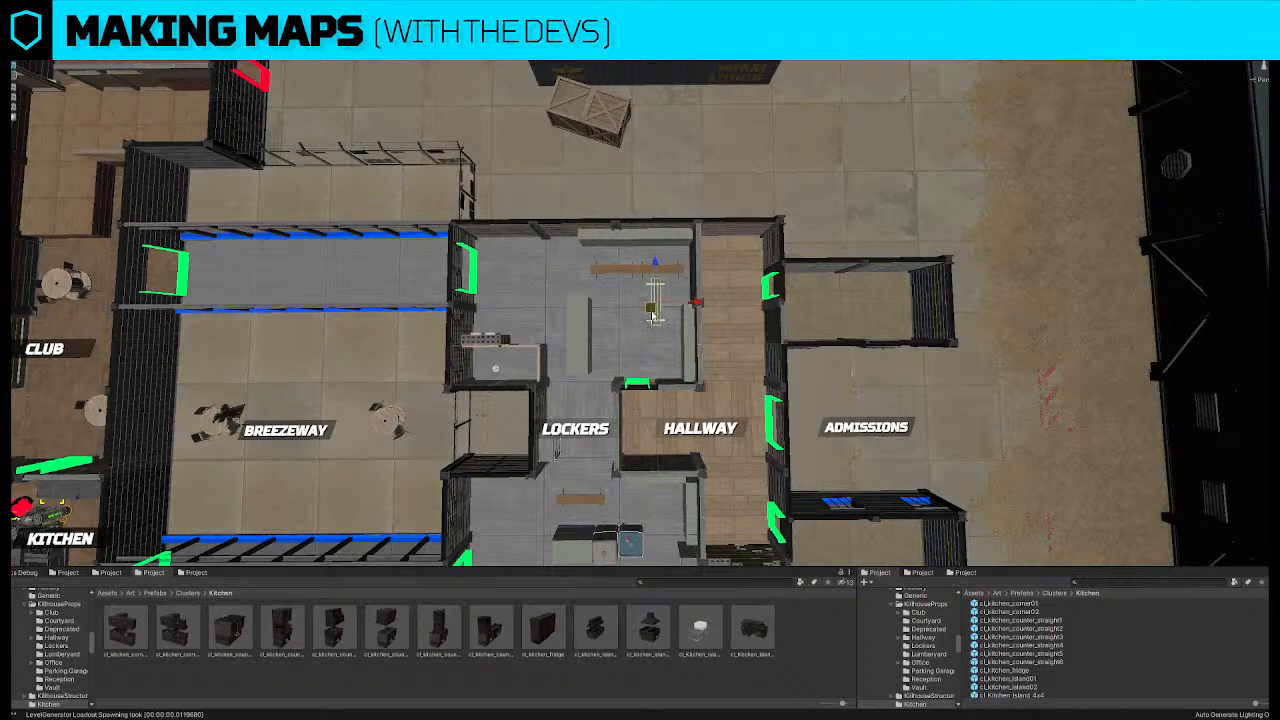
pyautogui.moveTo(657, 316); pyautogui.dragTo(657, 347)
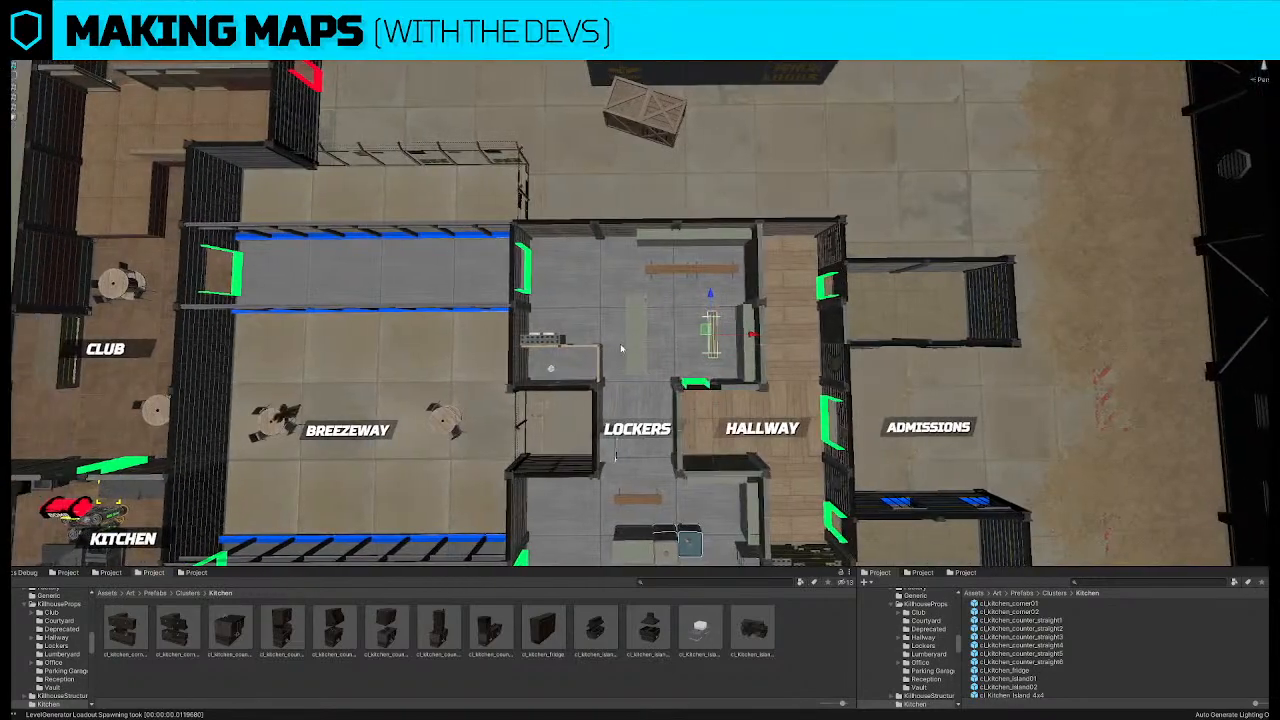
# Remove the upper-wall locker section and the bench section farthest from the hallway in the lockers room
pyautogui.click(641, 352)
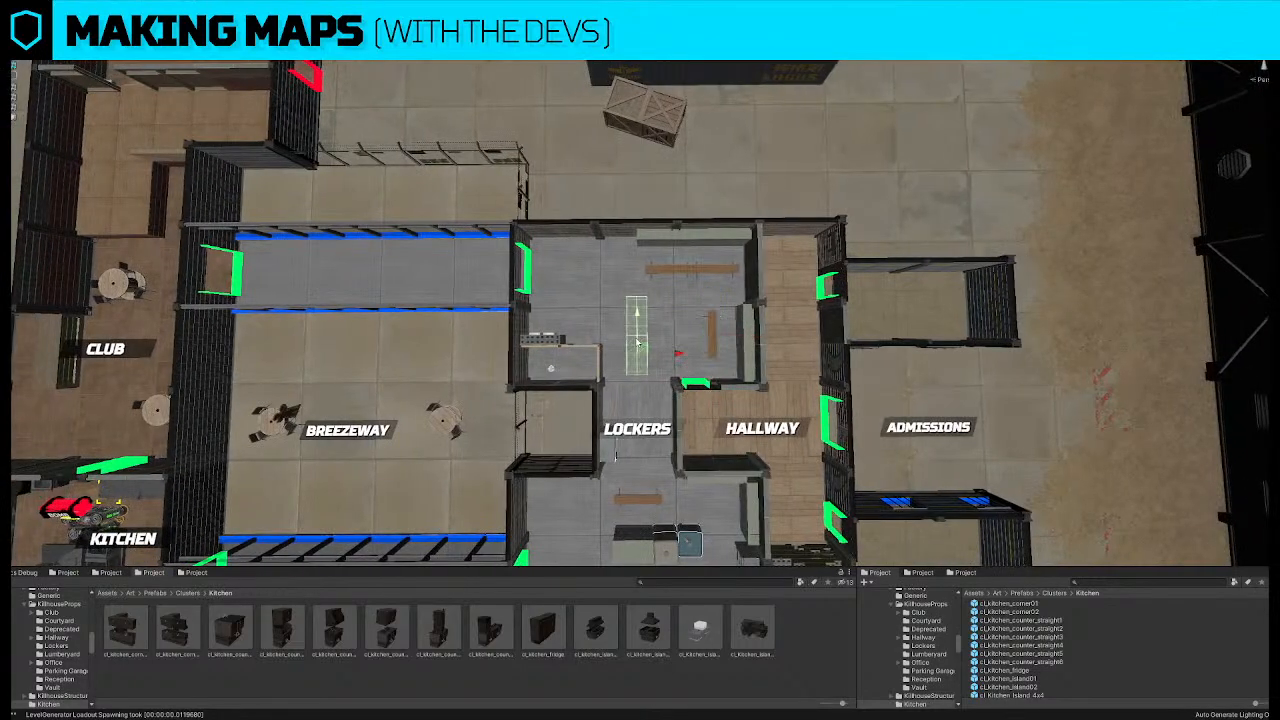
pyautogui.doubleClick(663, 241)
pyautogui.hotkey('alt', 'shift', 'a')
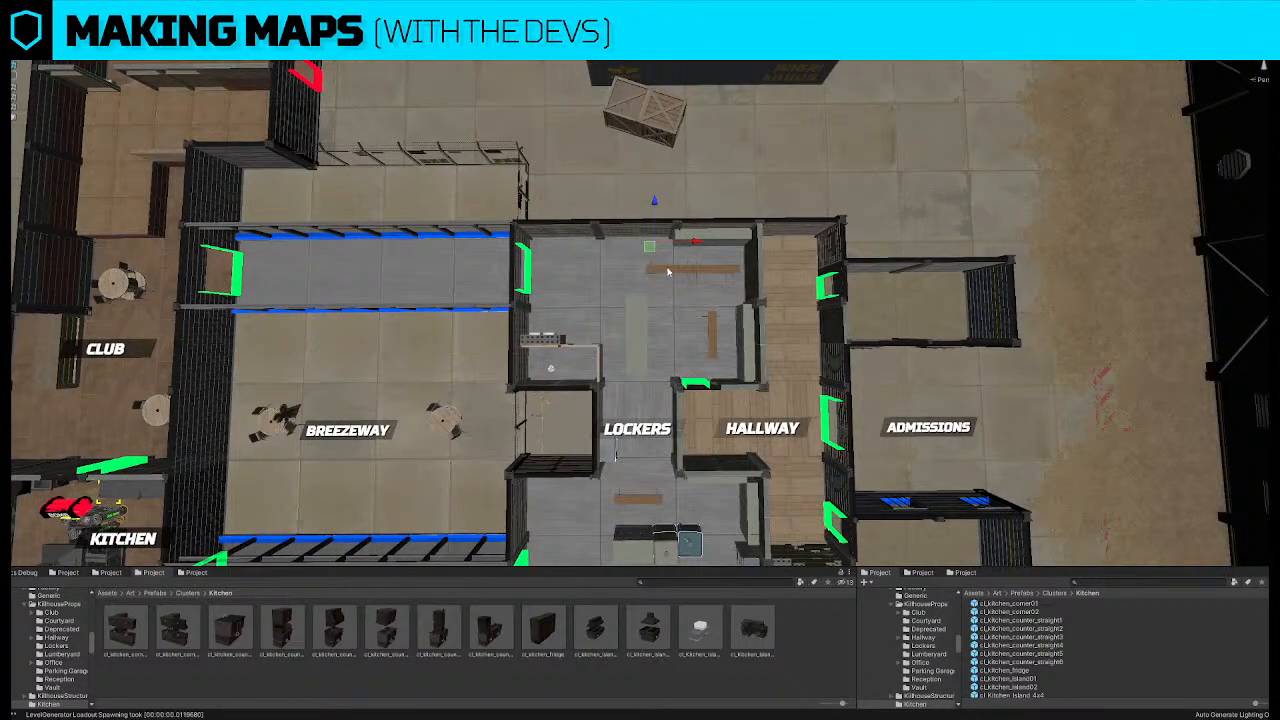
pyautogui.doubleClick(669, 270)
pyautogui.hotkey('alt', 'shift', 'a')
# Move the freestanding locker row in the middle of the lockers room up against the upper wall
pyautogui.click(644, 333)
pyautogui.moveTo(637, 308); pyautogui.dragTo(651, 250)
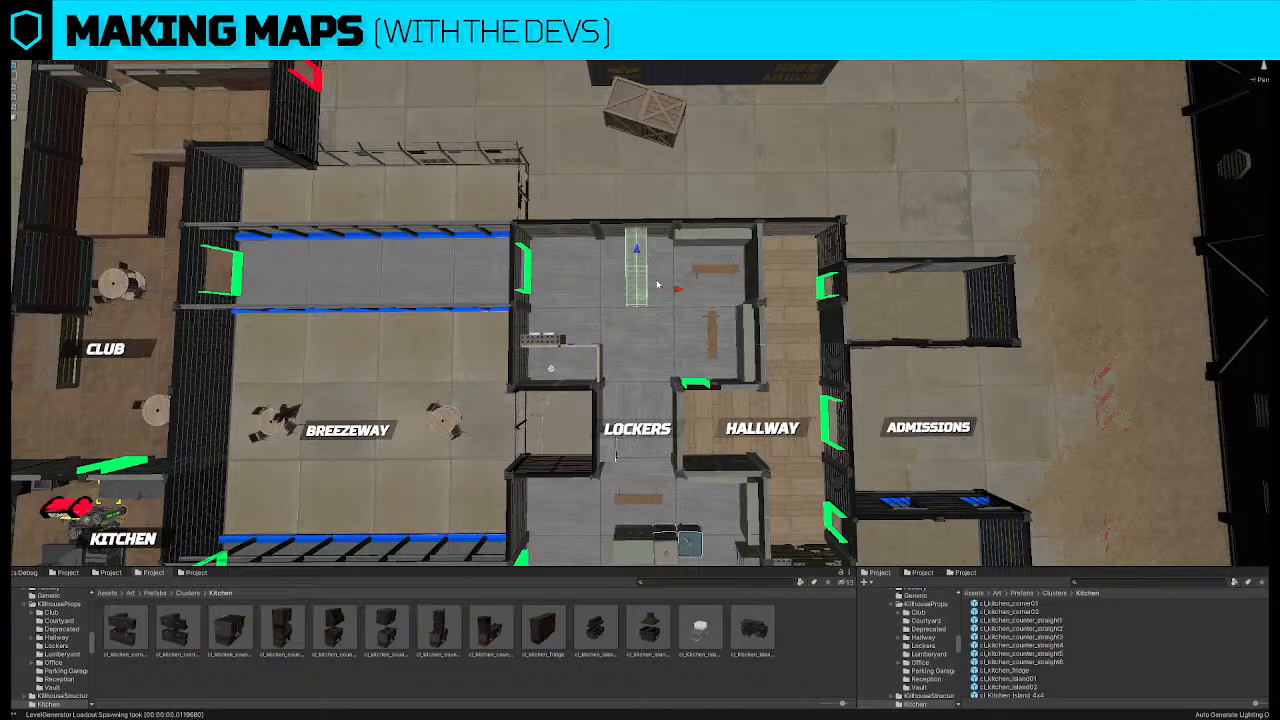
pyautogui.press('s')
pyautogui.moveTo(668, 306); pyautogui.dragTo(668, 306, button='right')
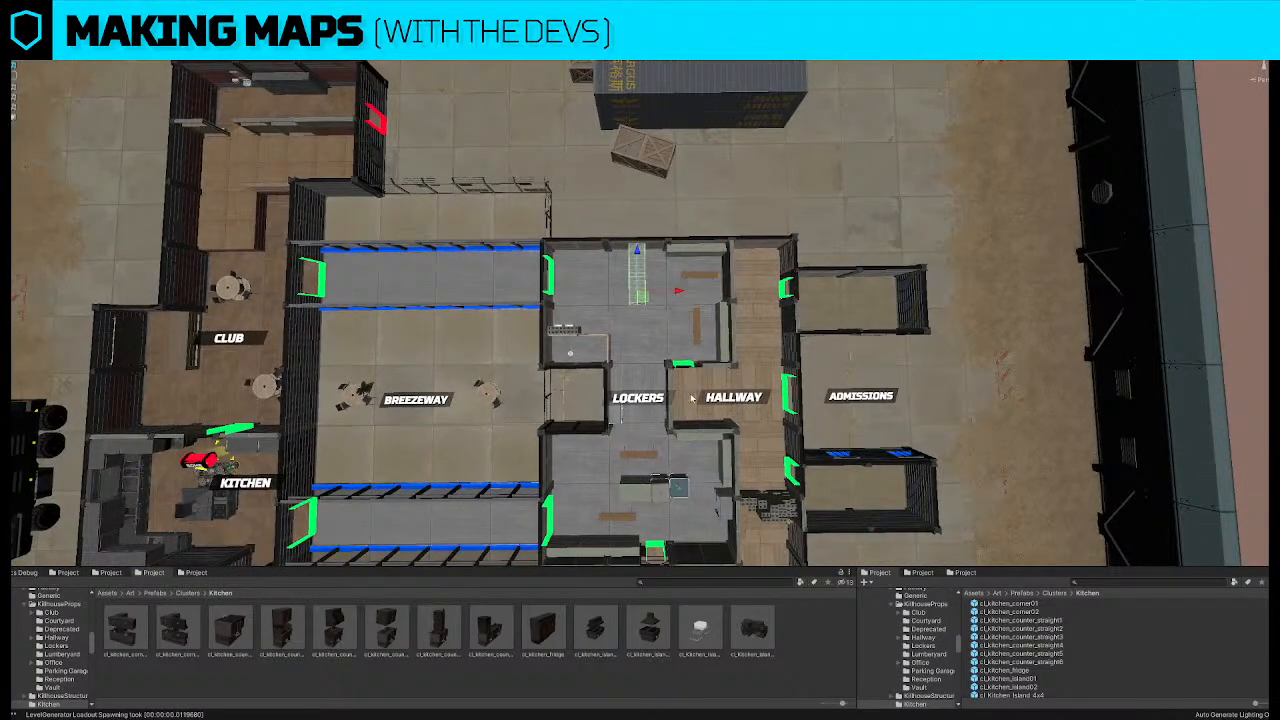
# Examine the whole killhouse layout from above, from admissions and lockers across to the club and kitchen
pyautogui.press('w')
pyautogui.moveTo(623, 345); pyautogui.dragTo(797, 366, button='right')
pyautogui.scroll(-5, 797, 366)
pyautogui.scroll(-2, 838, 267)
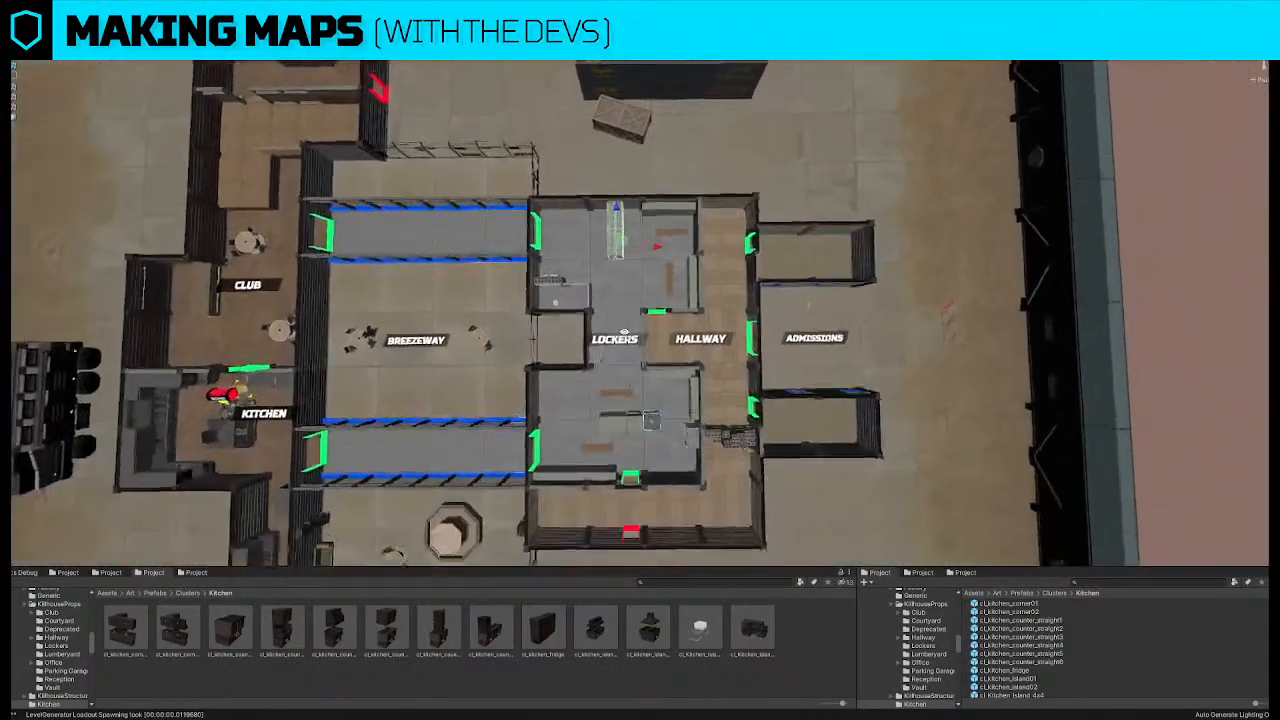
pyautogui.click(1134, 231)
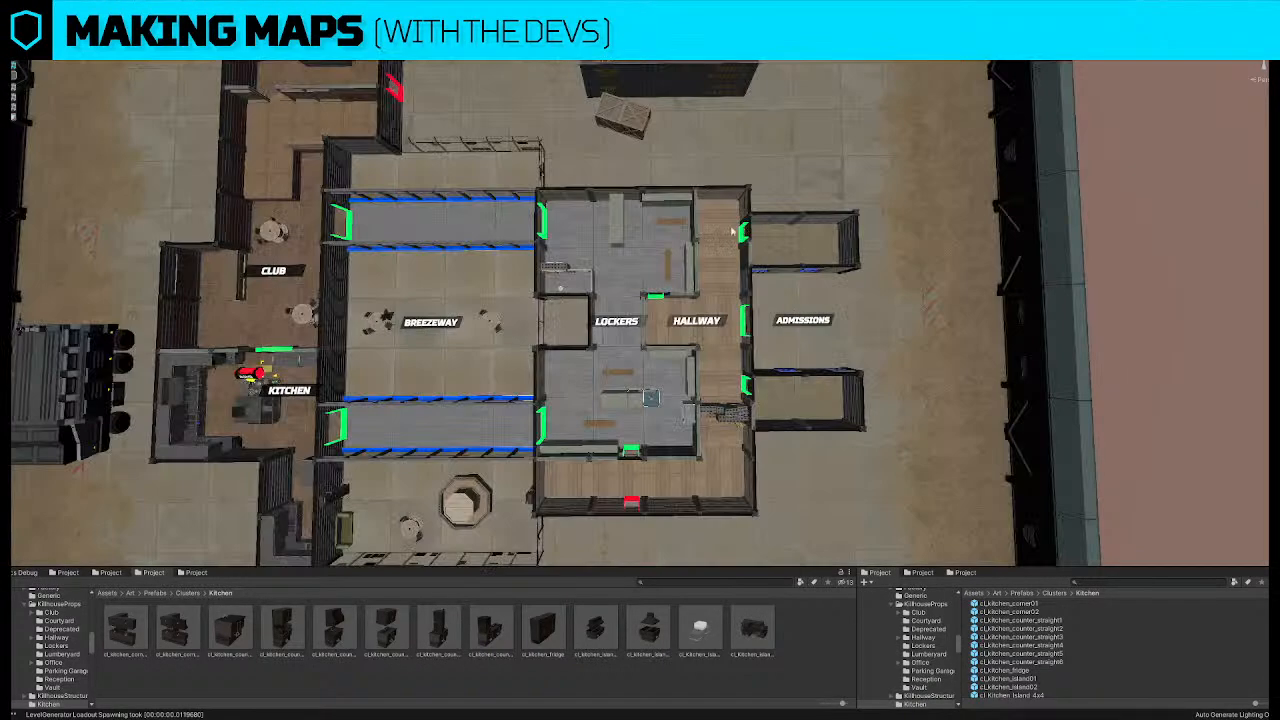
pyautogui.moveTo(736, 229); pyautogui.dragTo(722, 225, button='right')
pyautogui.scroll(-3, 722, 225)
pyautogui.scroll(3, 659, 265)
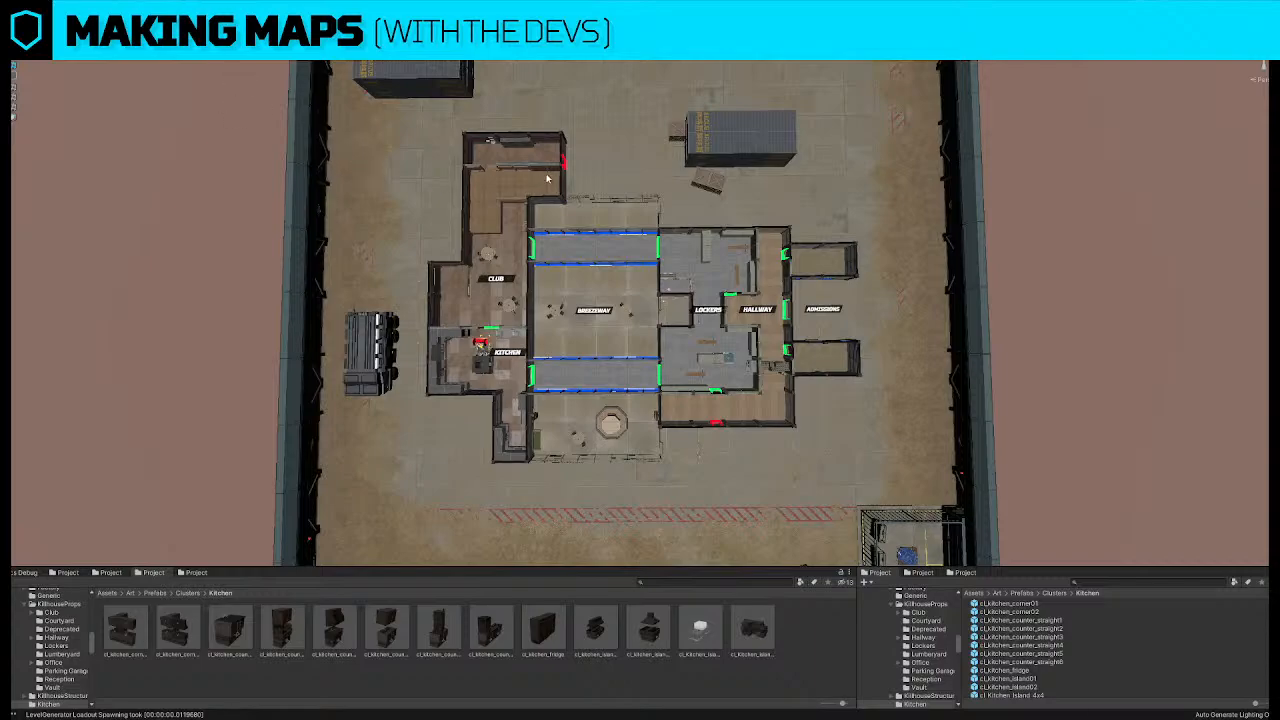
pyautogui.press('a')
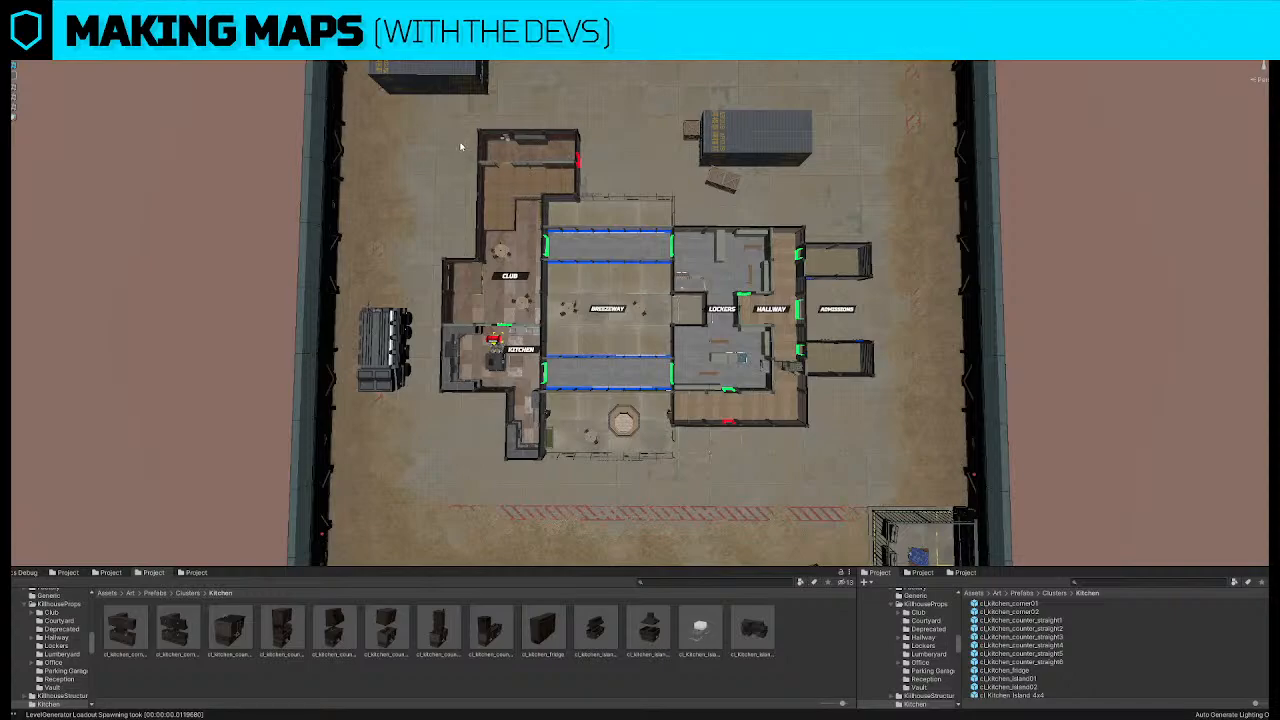
pyautogui.moveTo(268, 107); pyautogui.dragTo(271, 105, button='right')
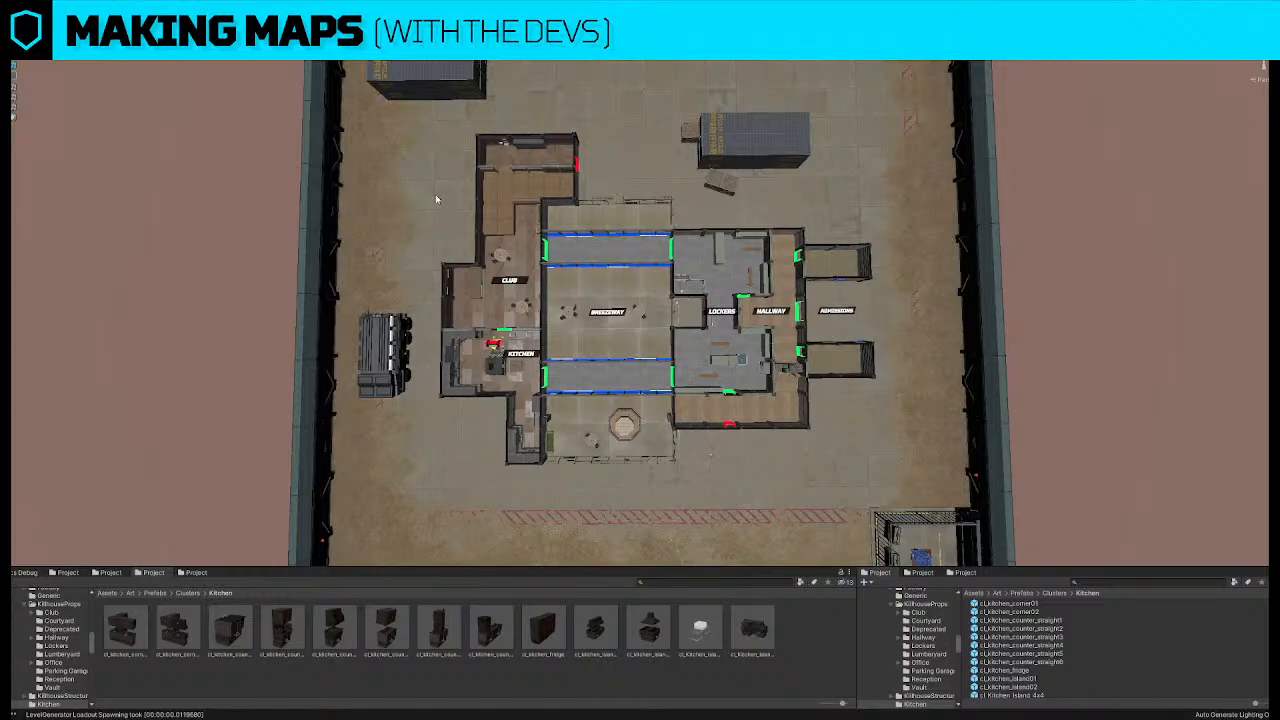
pyautogui.moveTo(724, 211); pyautogui.dragTo(726, 220, button='right')
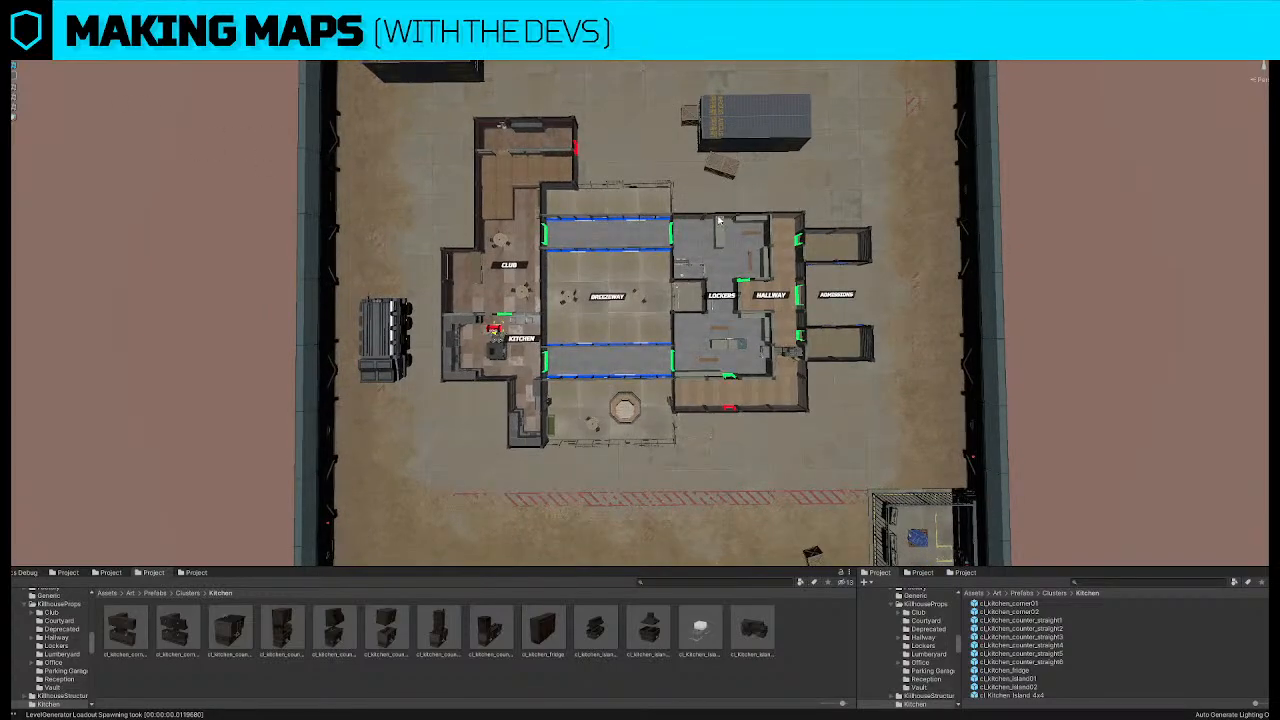
# Extend the lockers along the upper wall of the small room above the club with another section toward the red doorway
pyautogui.moveTo(574, 130); pyautogui.dragTo(575, 146, button='right')
pyautogui.press('w')
pyautogui.click(702, 275)
pyautogui.press('d')
pyautogui.press('w')
pyautogui.moveTo(702, 275); pyautogui.dragTo(682, 288, button='right')
pyautogui.press('e')
pyautogui.moveTo(656, 236); pyautogui.dragTo(412, 371)
pyautogui.press('w')
pyautogui.moveTo(688, 262); pyautogui.dragTo(640, 222)
pyautogui.moveTo(640, 222); pyautogui.dragTo(645, 222, button='right')
pyautogui.press('w')
pyautogui.press('w')
pyautogui.moveTo(694, 257); pyautogui.dragTo(686, 255)
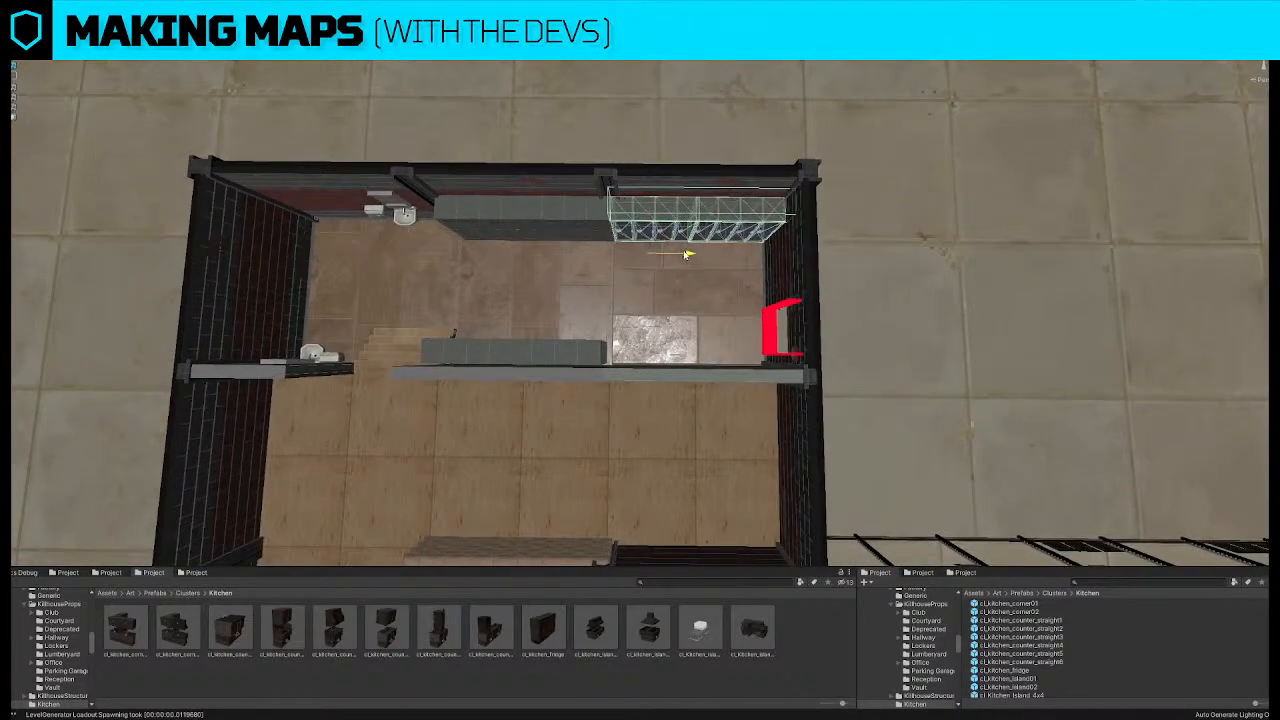
pyautogui.press('s')
pyautogui.moveTo(678, 234); pyautogui.dragTo(700, 252, button='right')
# Check the club, breezeway and lockers layout in an overview of the map
pyautogui.click(221, 133)
pyautogui.press('s')
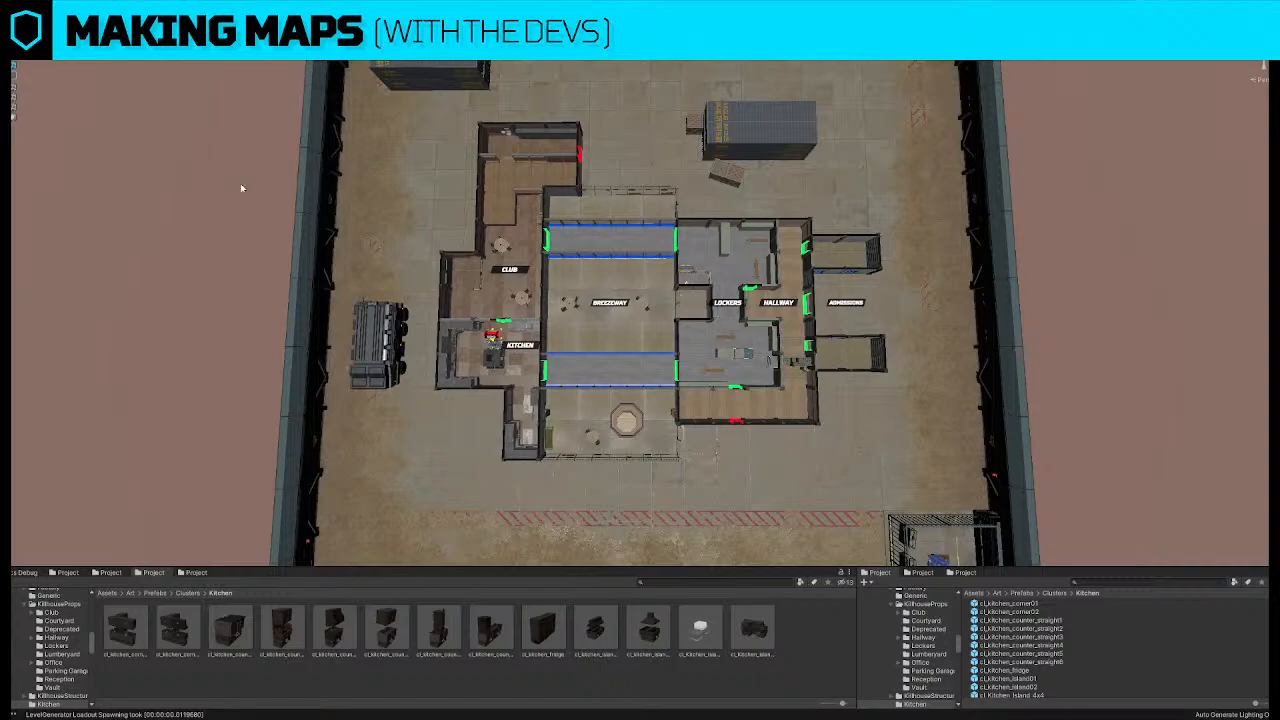
pyautogui.moveTo(548, 274); pyautogui.dragTo(669, 264, button='right')
pyautogui.press('w')
pyautogui.press('w')
pyautogui.press('a')
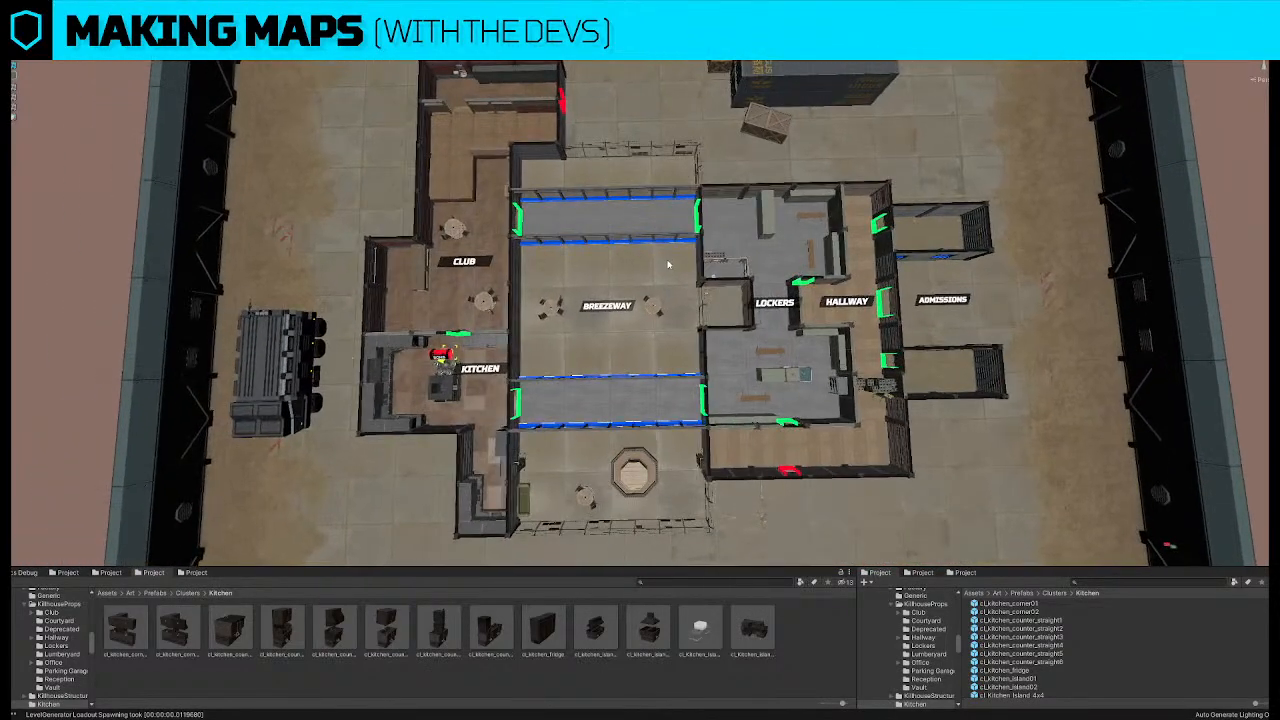
pyautogui.press('w')
pyautogui.press('a')
# Rotate the wooden steps and place two sections side by side on the club-side edge of the raised wooden floor, against the outer wall
pyautogui.moveTo(546, 201); pyautogui.dragTo(554, 165, button='right')
pyautogui.click(563, 198)
pyautogui.press('w')
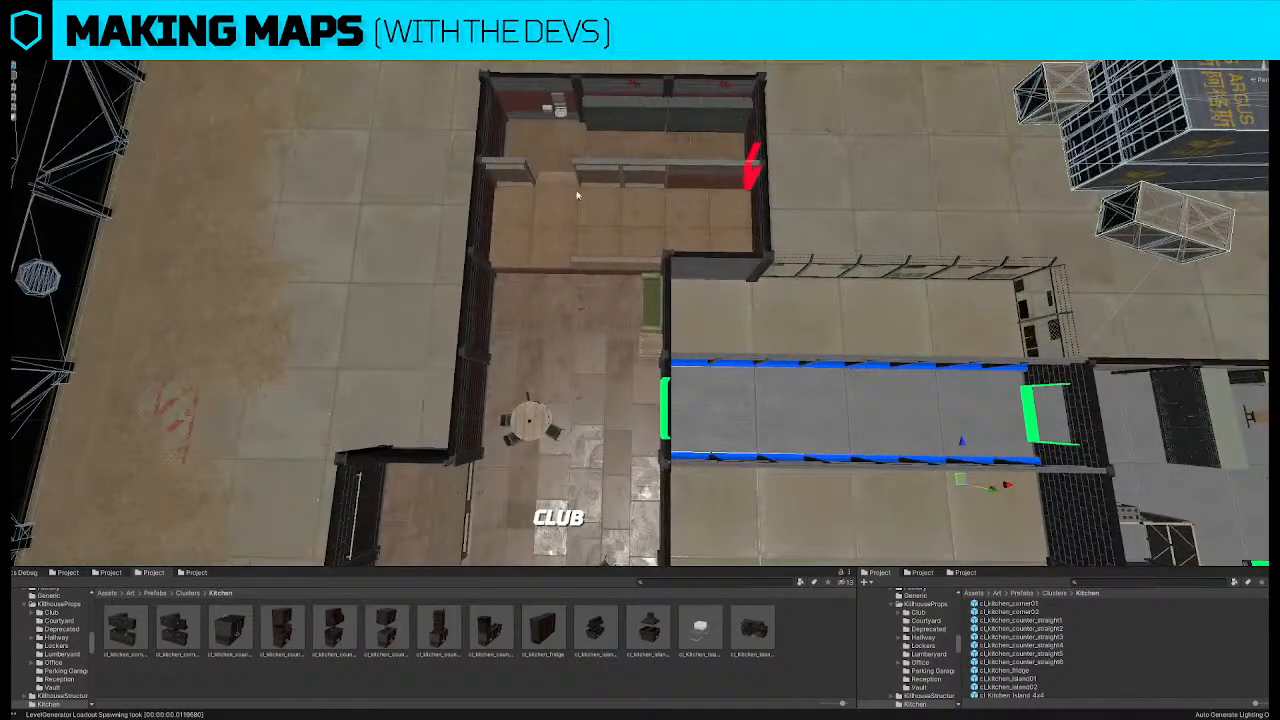
pyautogui.click(580, 198)
pyautogui.moveTo(925, 267); pyautogui.dragTo(943, 269)
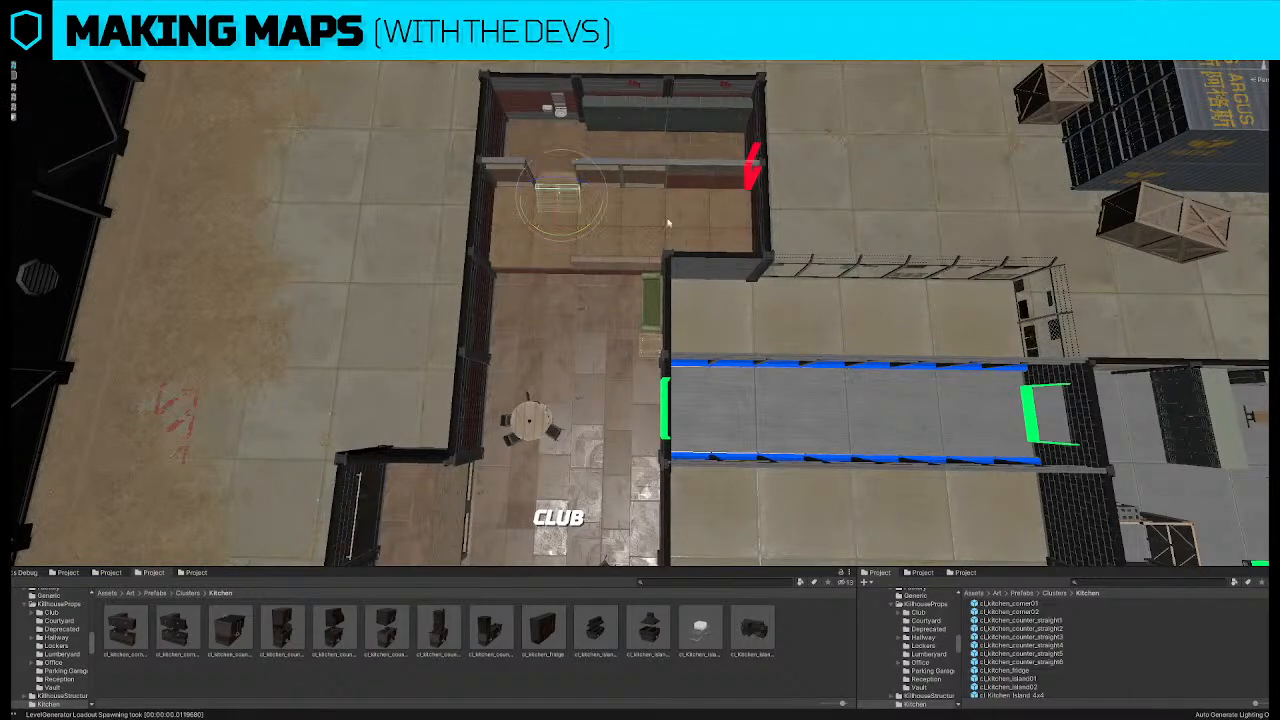
pyautogui.press('w')
pyautogui.moveTo(566, 201); pyautogui.dragTo(523, 287)
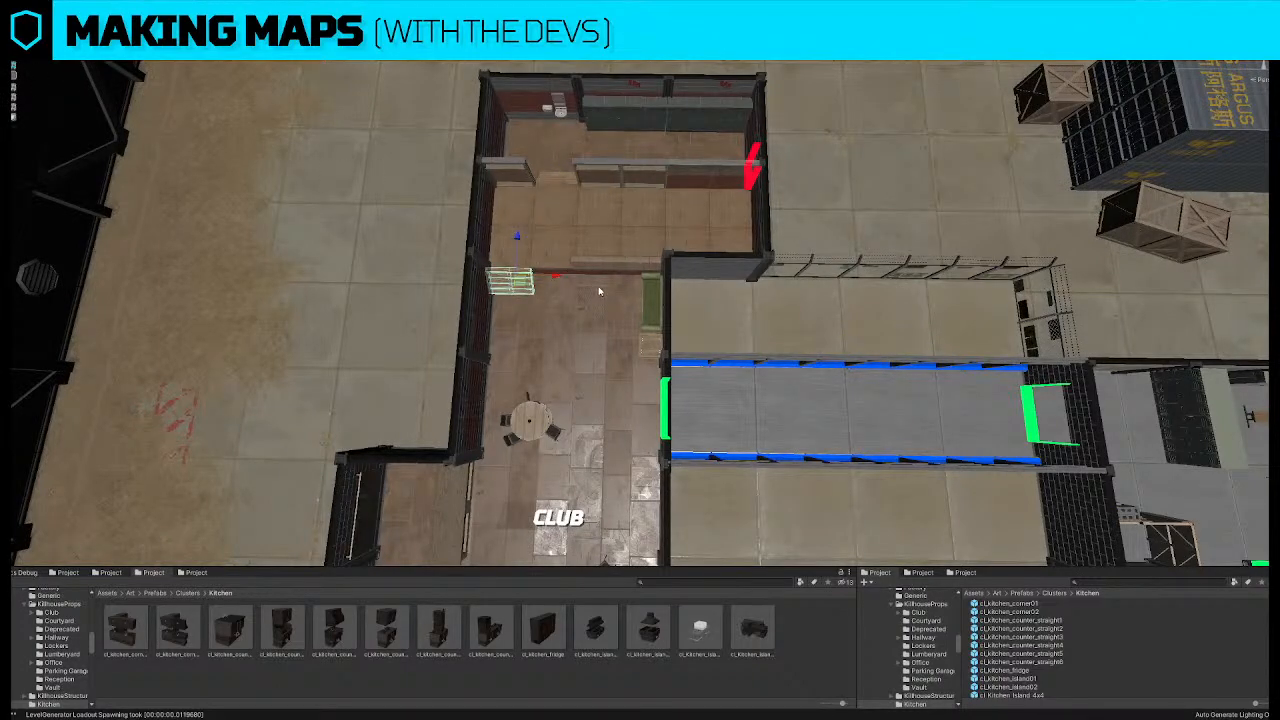
pyautogui.moveTo(558, 277); pyautogui.dragTo(632, 256)
pyautogui.scroll(-10, 569, 281)
pyautogui.press('g')
# Inspect the club's raised-floor access and the routes through the lockers, hallway and admissions from above
pyautogui.moveTo(632, 256); pyautogui.dragTo(623, 261, button='right')
pyautogui.press('w')
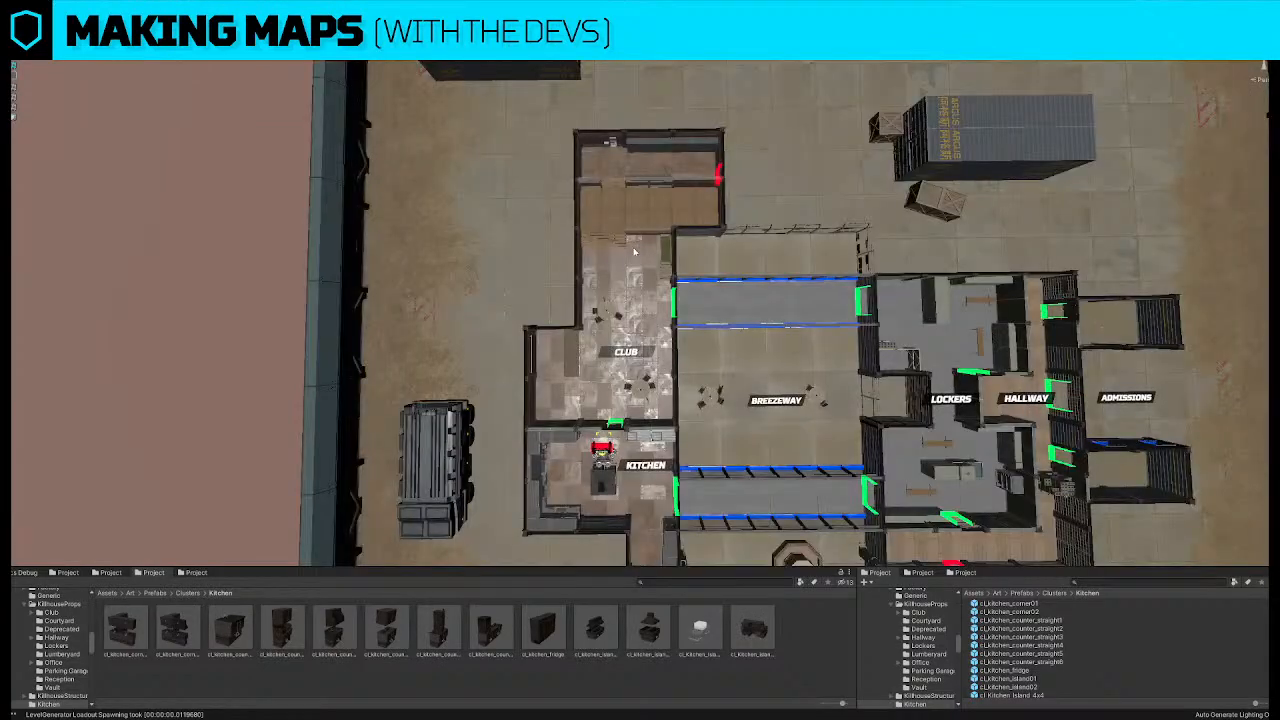
pyautogui.scroll(1, 630, 260)
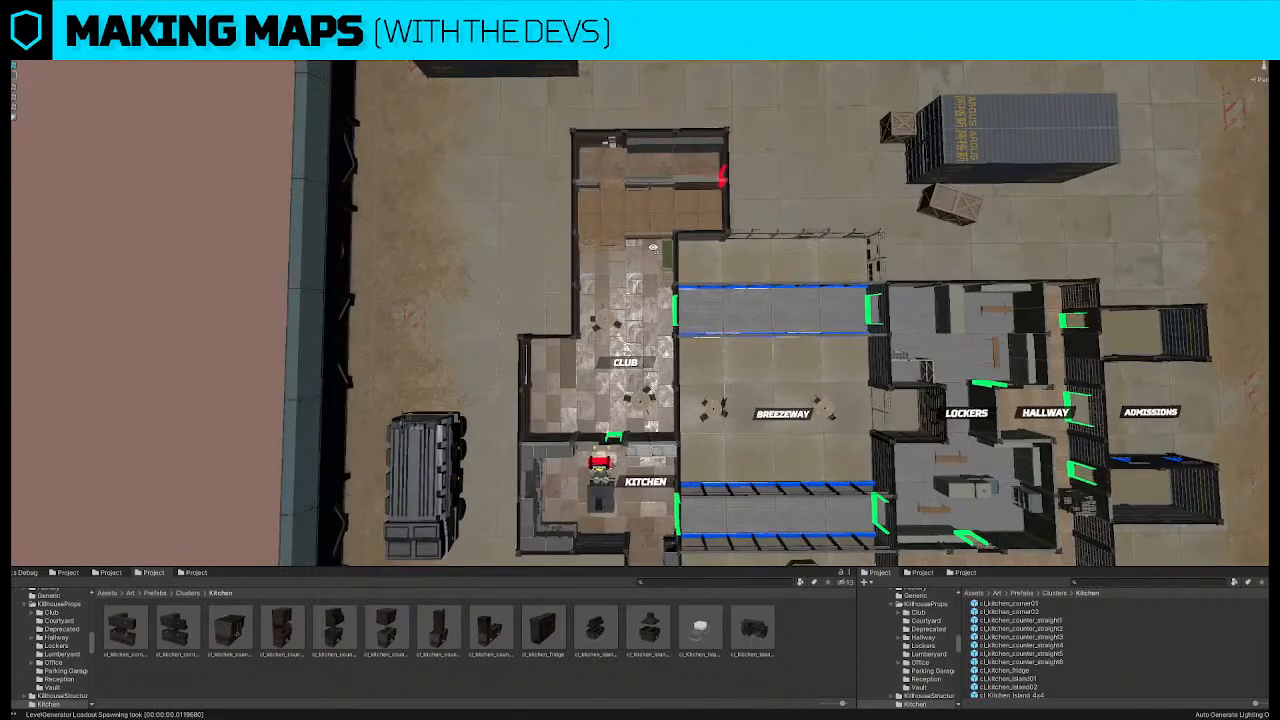
pyautogui.scroll(2, 645, 252)
pyautogui.scroll(2, 648, 250)
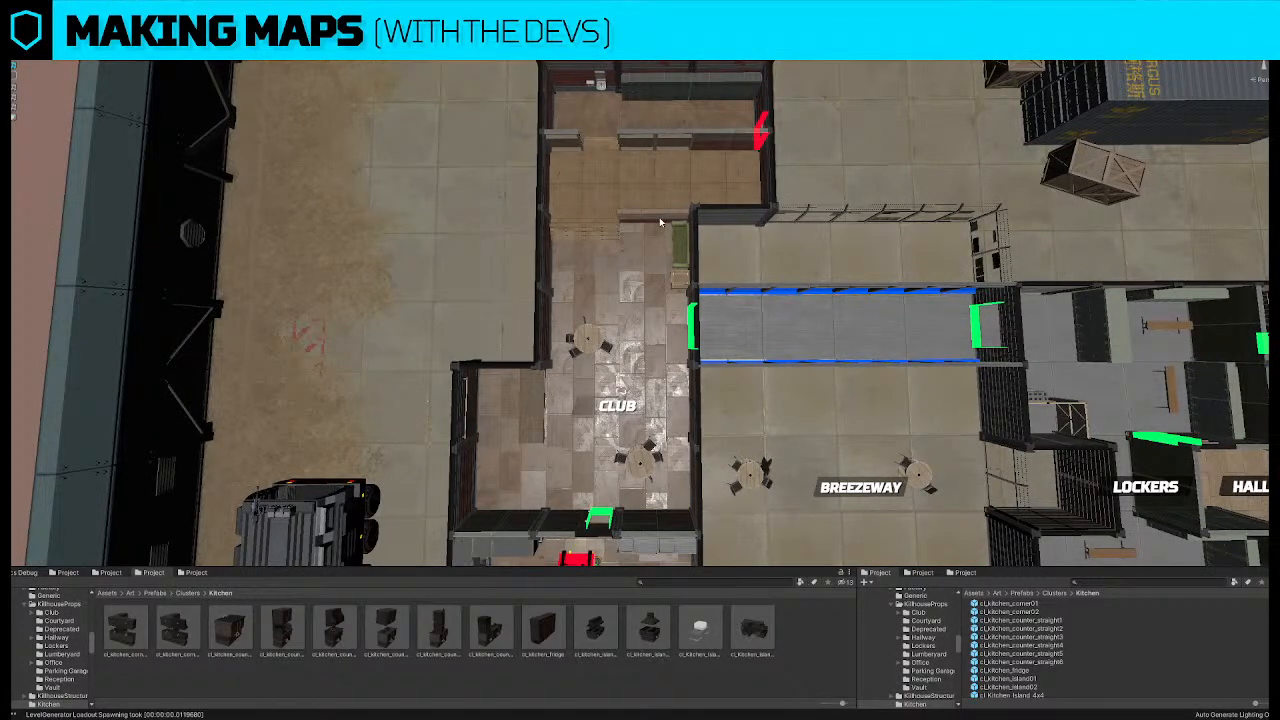
pyautogui.press('d')
pyautogui.moveTo(670, 198); pyautogui.dragTo(694, 194, button='right')
pyautogui.press('s')
pyautogui.press('d')
pyautogui.press('q')
pyautogui.scroll(1, 637, 294)
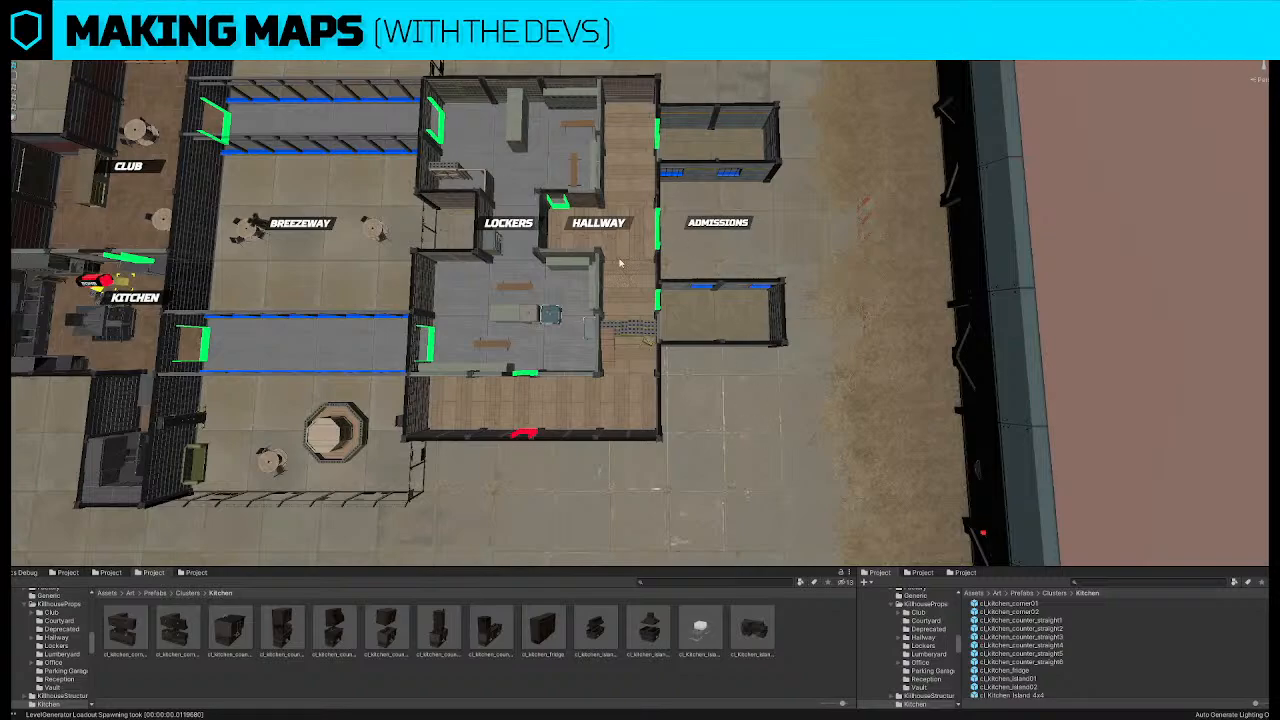
pyautogui.press('a')
pyautogui.moveTo(634, 307); pyautogui.dragTo(630, 311, button='right')
pyautogui.moveTo(730, 301); pyautogui.dragTo(728, 310, button='right')
pyautogui.press('d')
pyautogui.press('e')
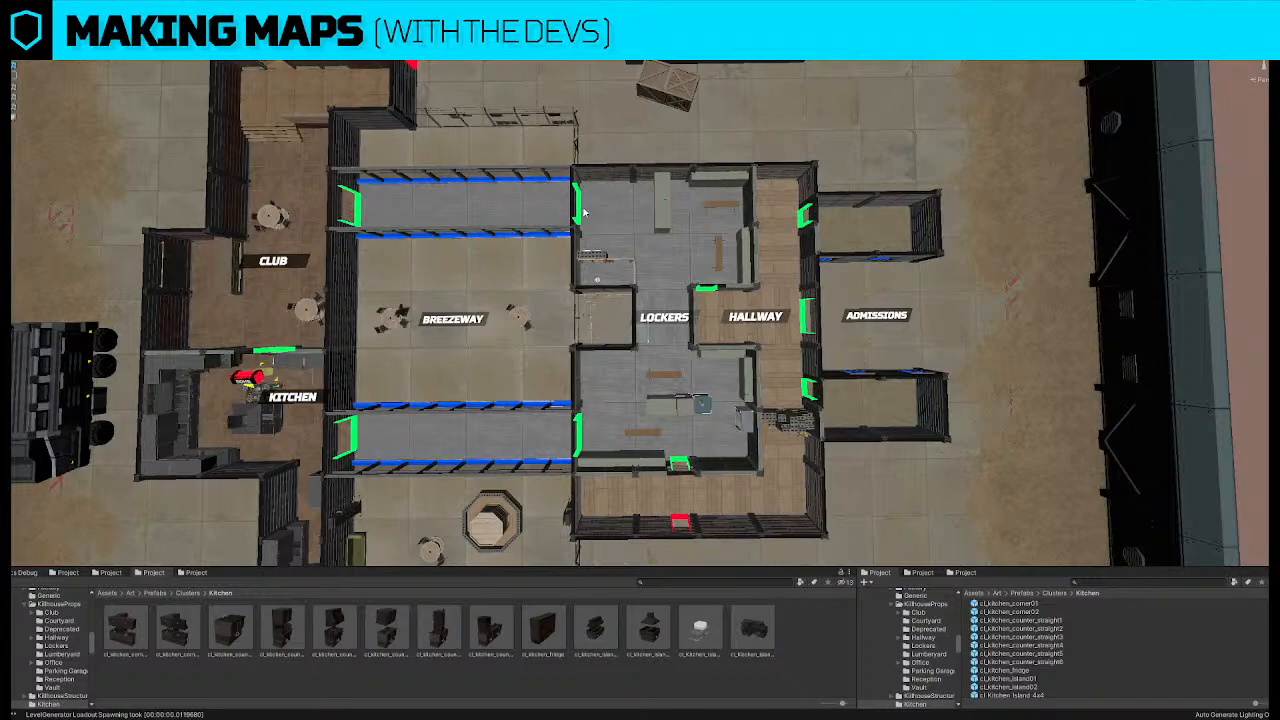
pyautogui.scroll(-3, 488, 212)
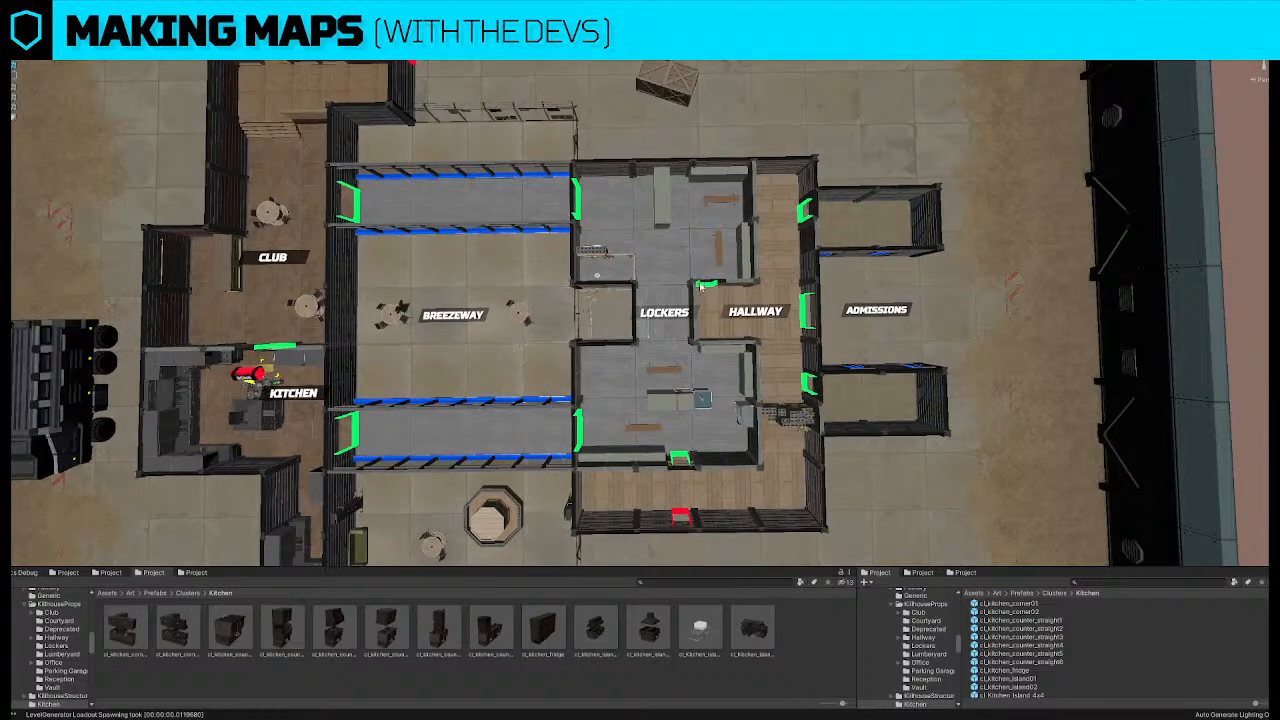
pyautogui.moveTo(508, 166); pyautogui.dragTo(508, 162, button='right')
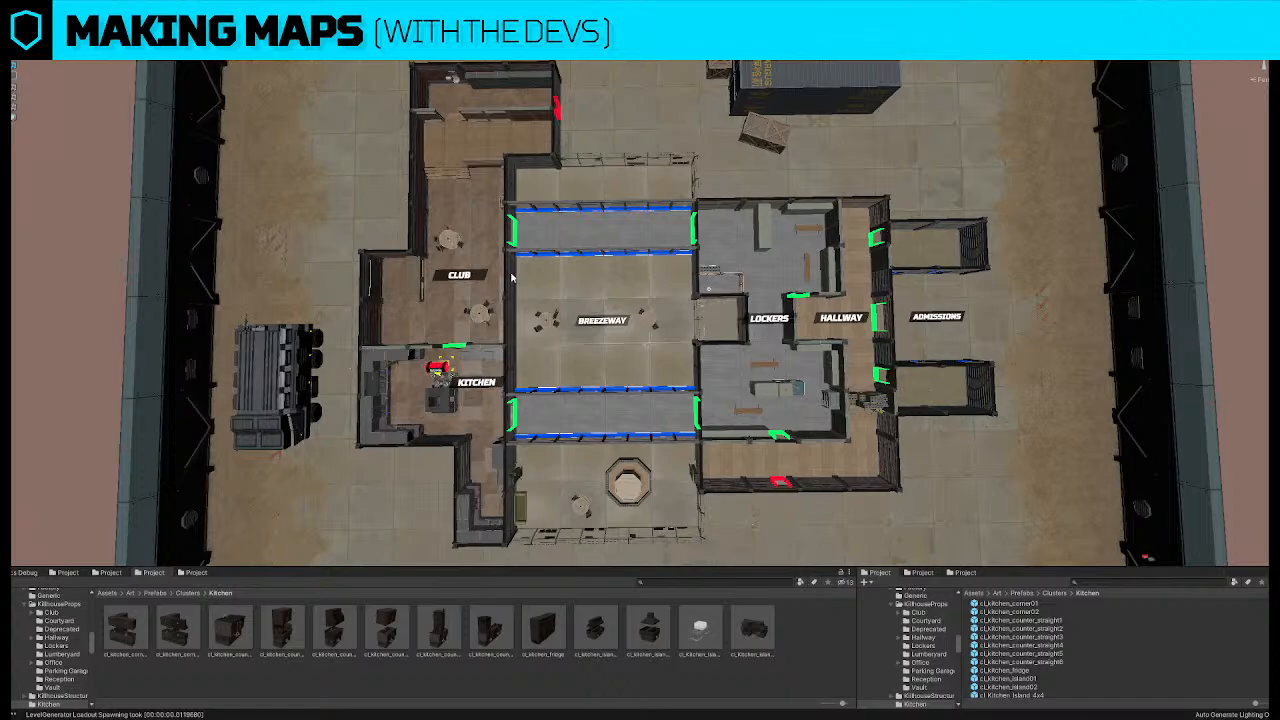
# Select the kitchen island, the round props and the bomb, and shift them together toward the breezeway, in line with the club doorway
pyautogui.scroll(-2, 511, 279)
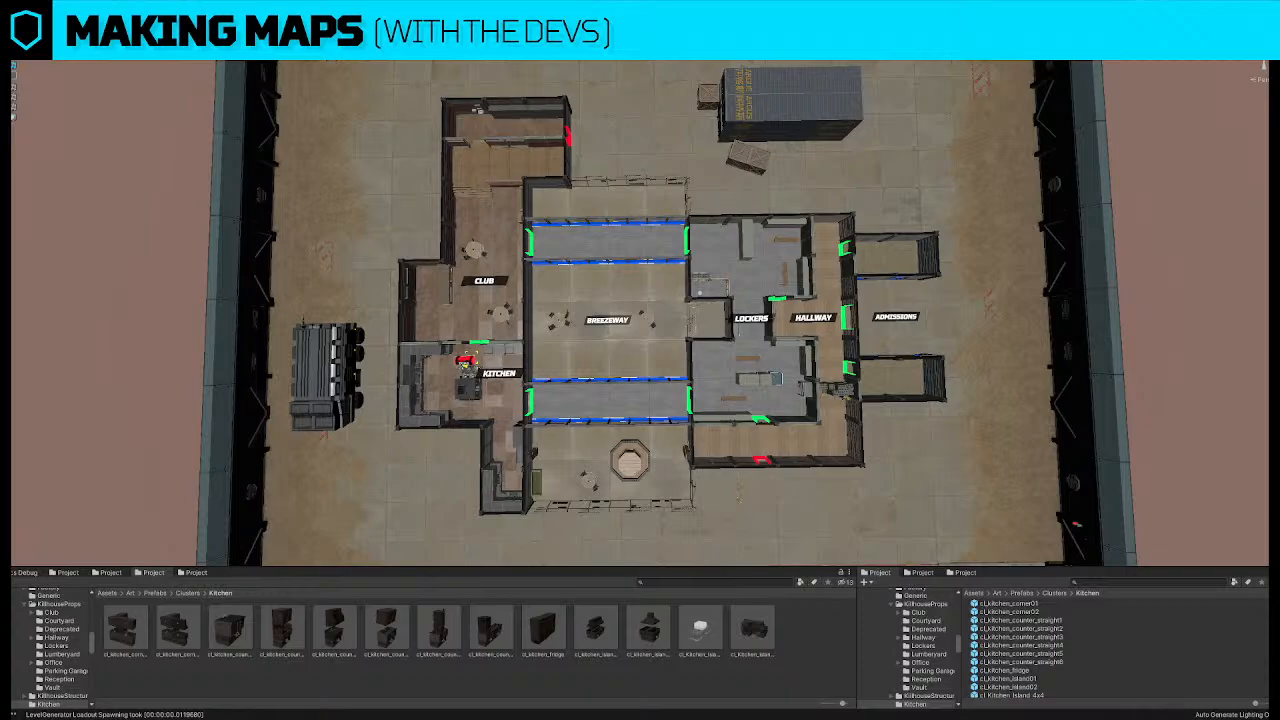
pyautogui.scroll(6, 558, 342)
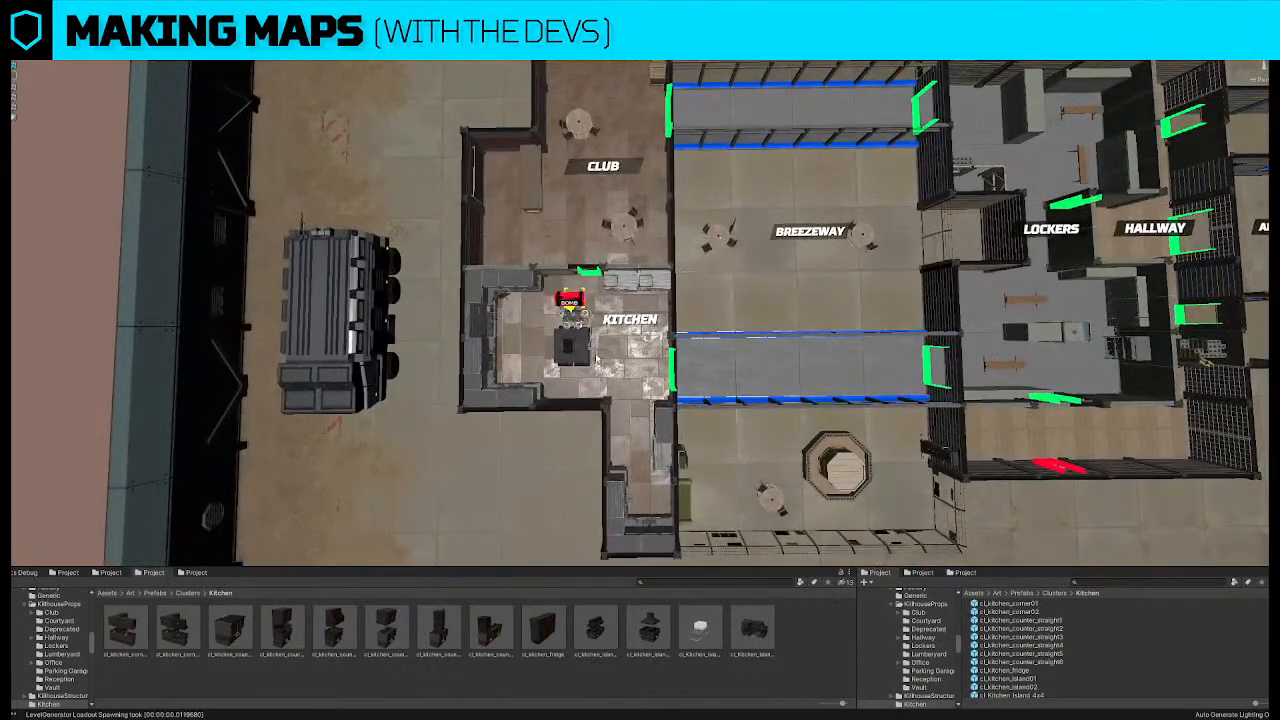
pyautogui.click(582, 352)
pyautogui.press('f')
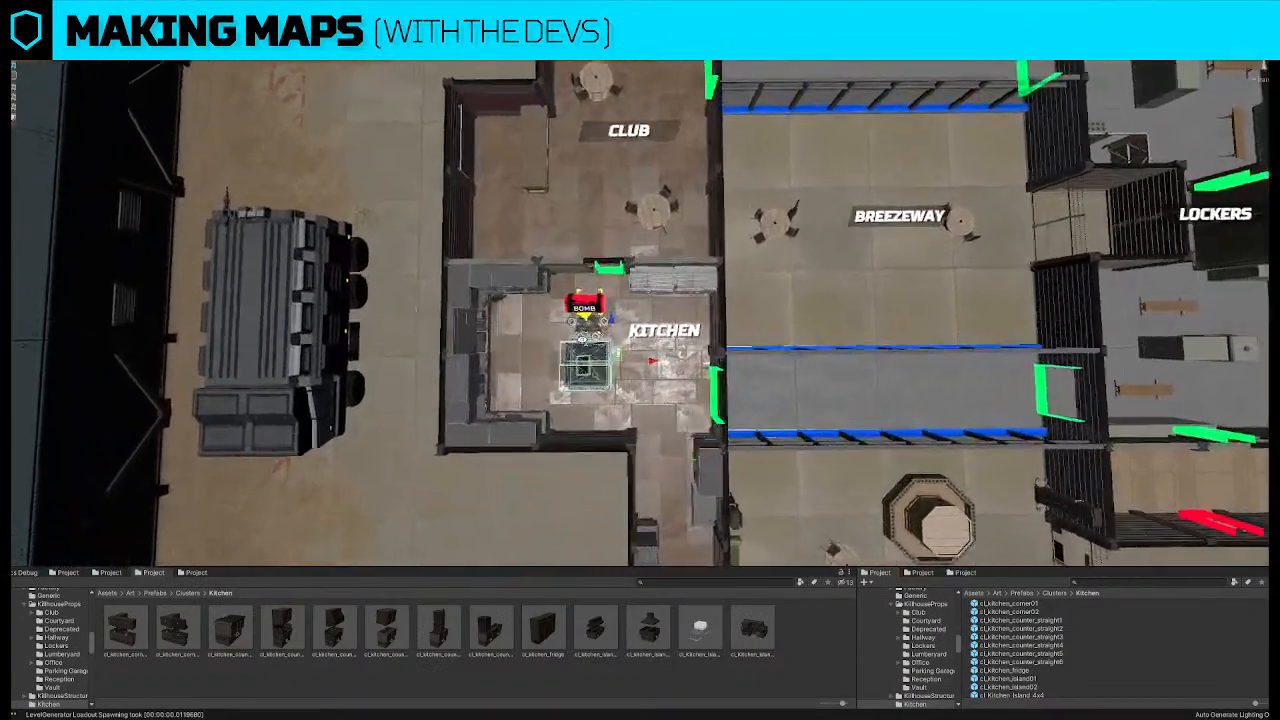
pyautogui.click(600, 353)
pyautogui.press('f')
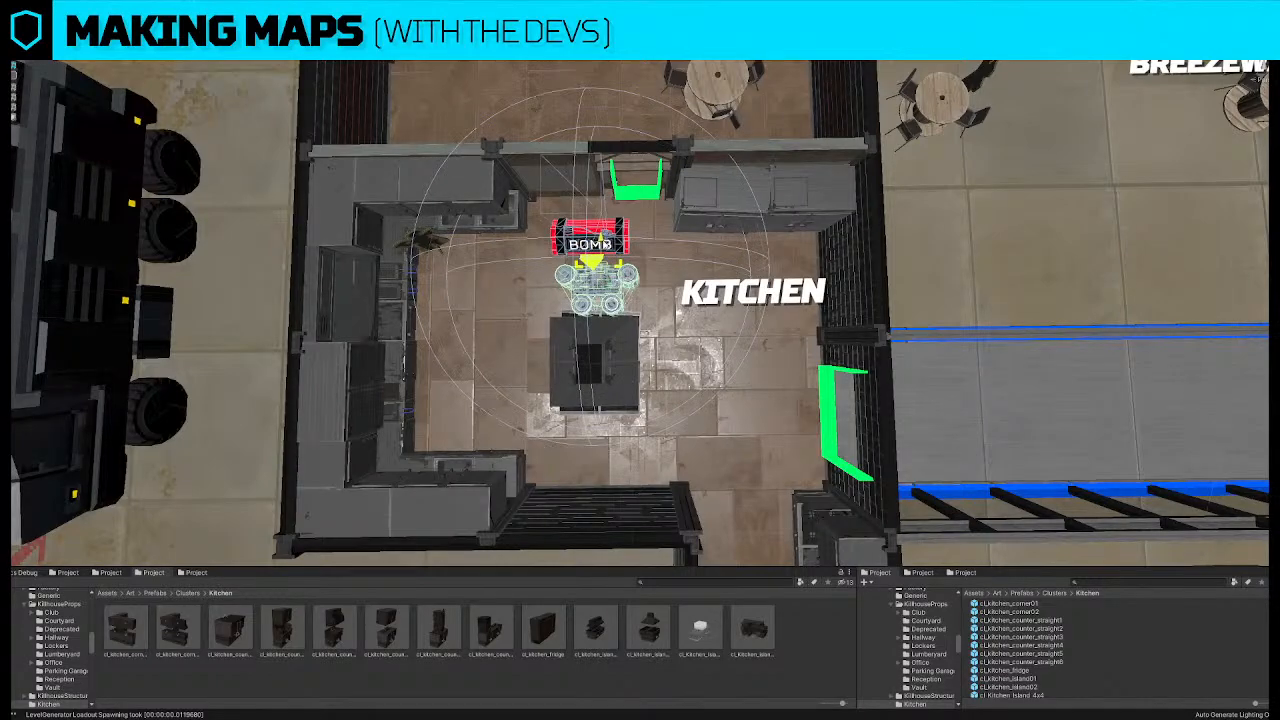
pyautogui.click(614, 350)
pyautogui.press('f')
pyautogui.keyDown('alt'); pyautogui.moveTo(625, 346); pyautogui.dragTo(638, 355); pyautogui.keyUp('alt')
pyautogui.moveTo(640, 424); pyautogui.dragTo(641, 334, button='middle')
pyautogui.moveTo(631, 291); pyautogui.dragTo(644, 277)
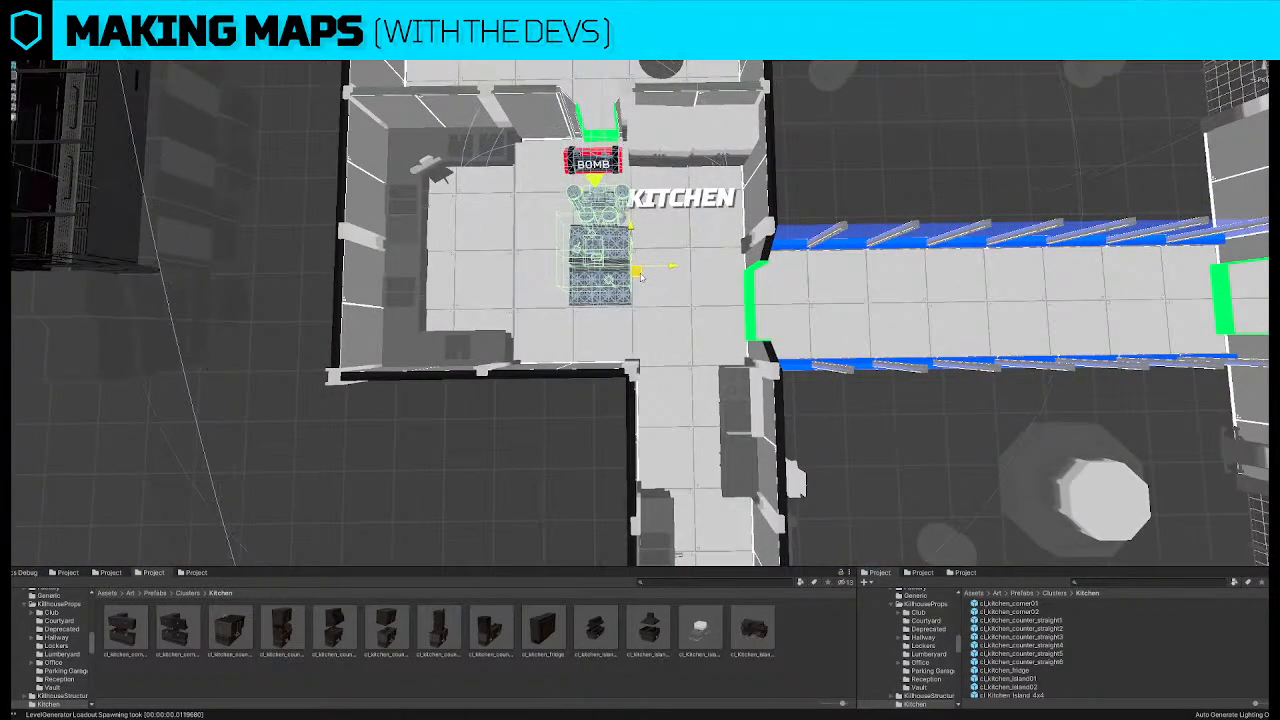
pyautogui.moveTo(642, 220); pyautogui.dragTo(644, 302, button='middle')
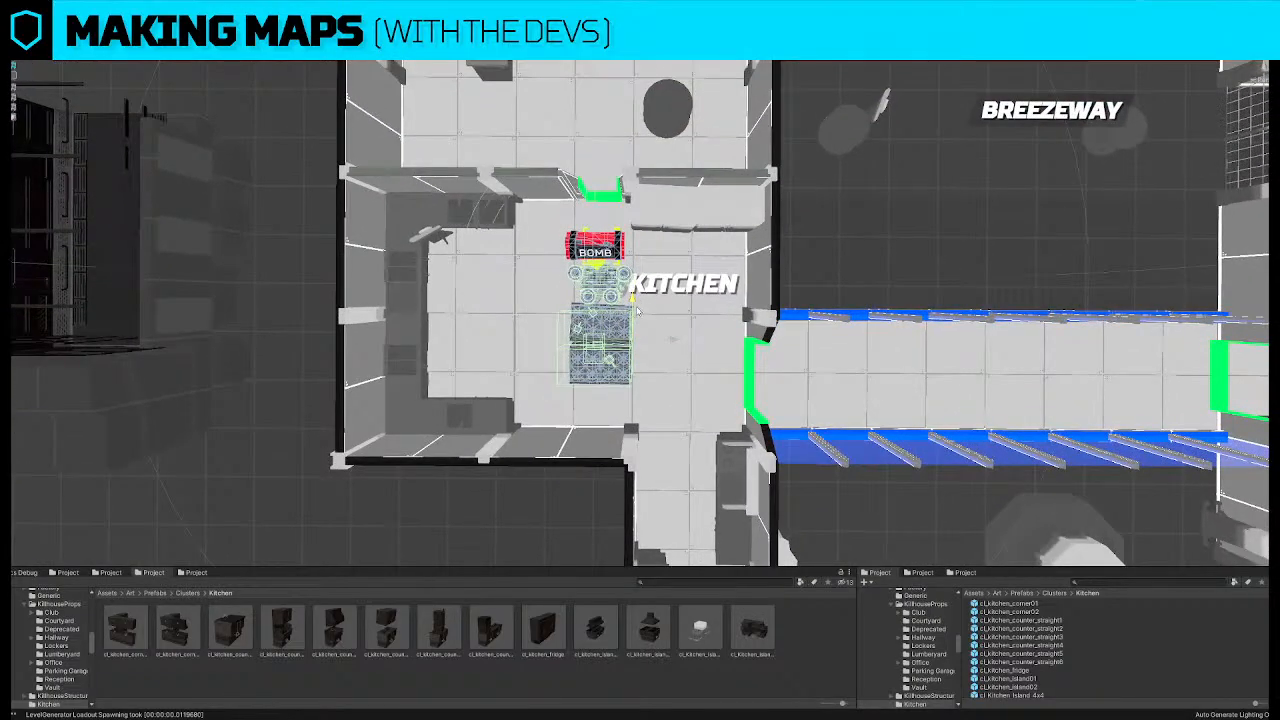
pyautogui.scroll(-3, 638, 300)
pyautogui.keyDown('alt'); pyautogui.moveTo(638, 300); pyautogui.dragTo(611, 285); pyautogui.keyUp('alt')
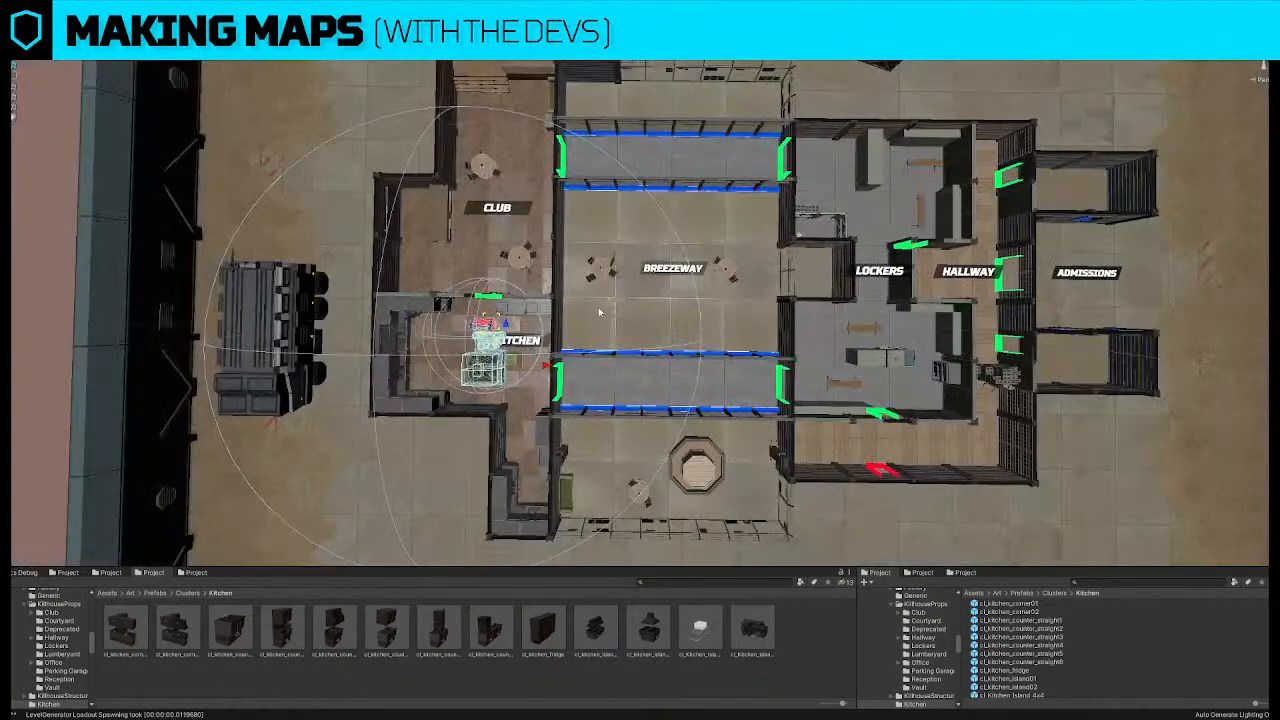
# Move the KITCHEN label away from the breezeway wall toward the counters on the kitchen's outer side
pyautogui.scroll(-2, 640, 300)
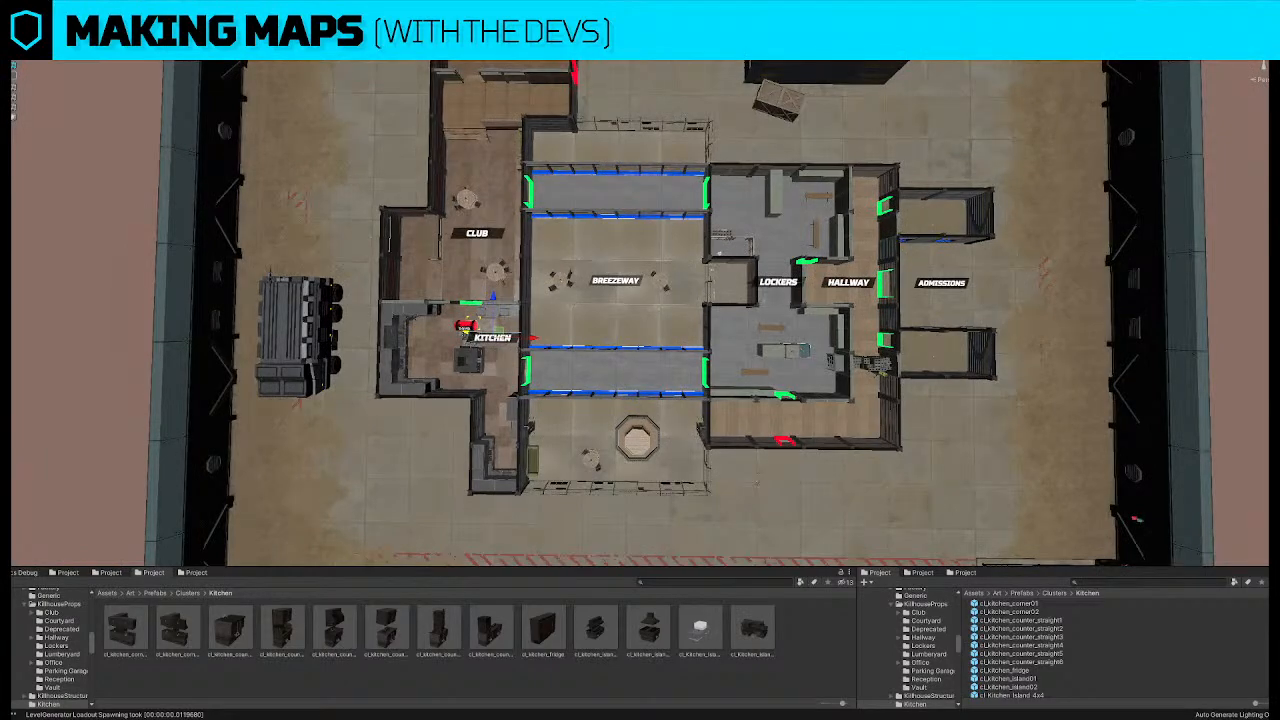
pyautogui.moveTo(492, 335); pyautogui.dragTo(425, 348)
pyautogui.scroll(-2, 640, 304)
# Replace the wall lockers with the bench in the locker room opposite the shower corner with the bench-free cl_lockers_wall_3x1 cluster
pyautogui.press('d')
pyautogui.press('w')
pyautogui.moveTo(629, 345); pyautogui.dragTo(654, 331, button='right')
pyautogui.press('e')
pyautogui.press('a')
pyautogui.click(662, 440)
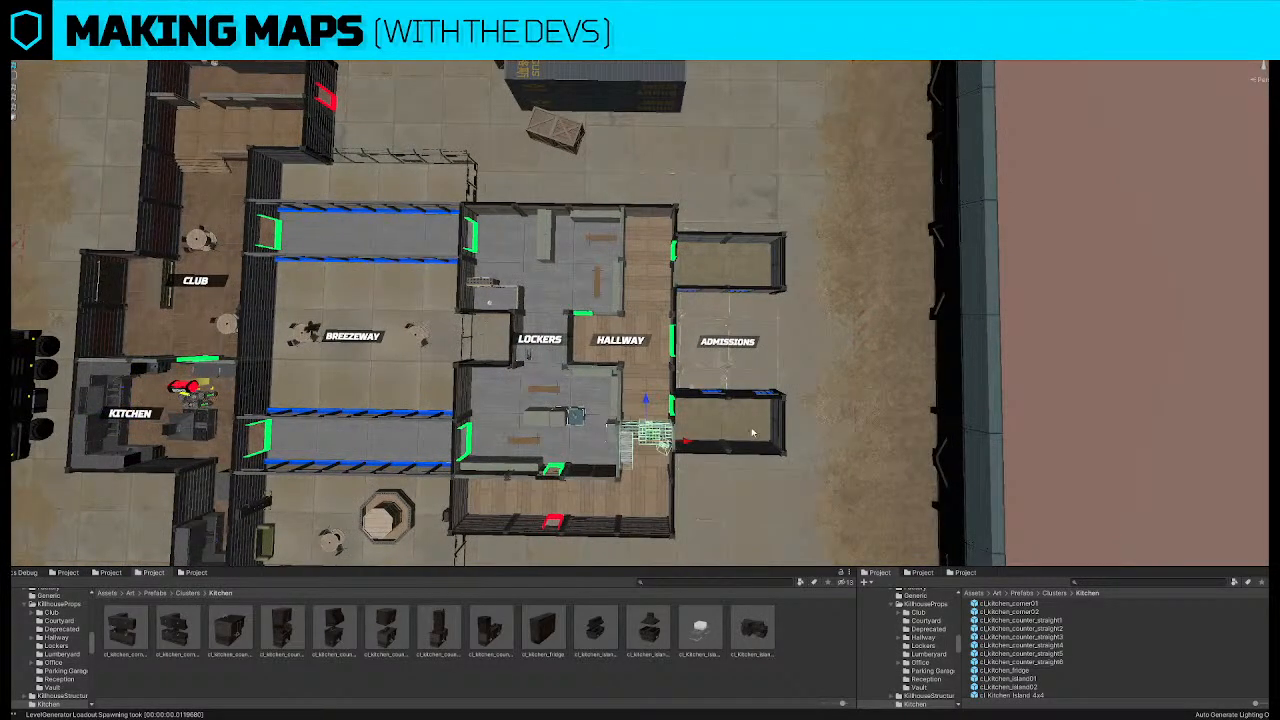
pyautogui.click(624, 277)
pyautogui.moveTo(668, 297); pyautogui.dragTo(670, 296, button='right')
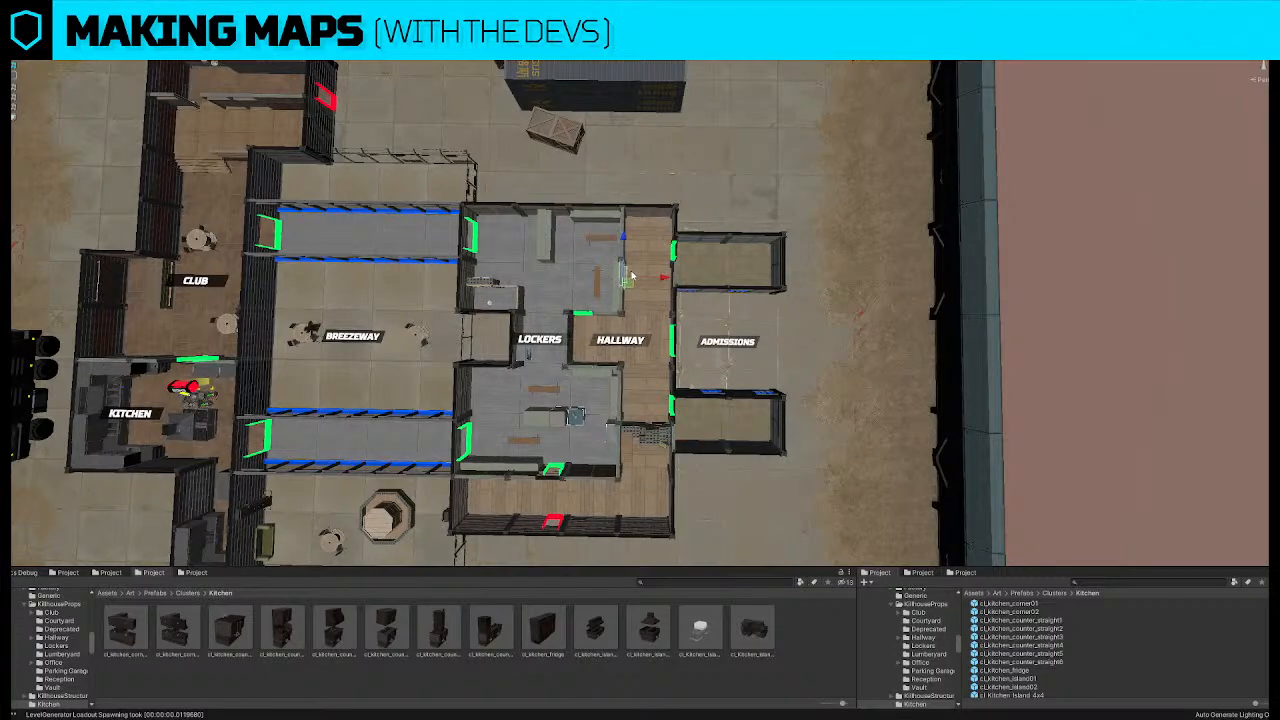
pyautogui.scroll(5, 618, 280)
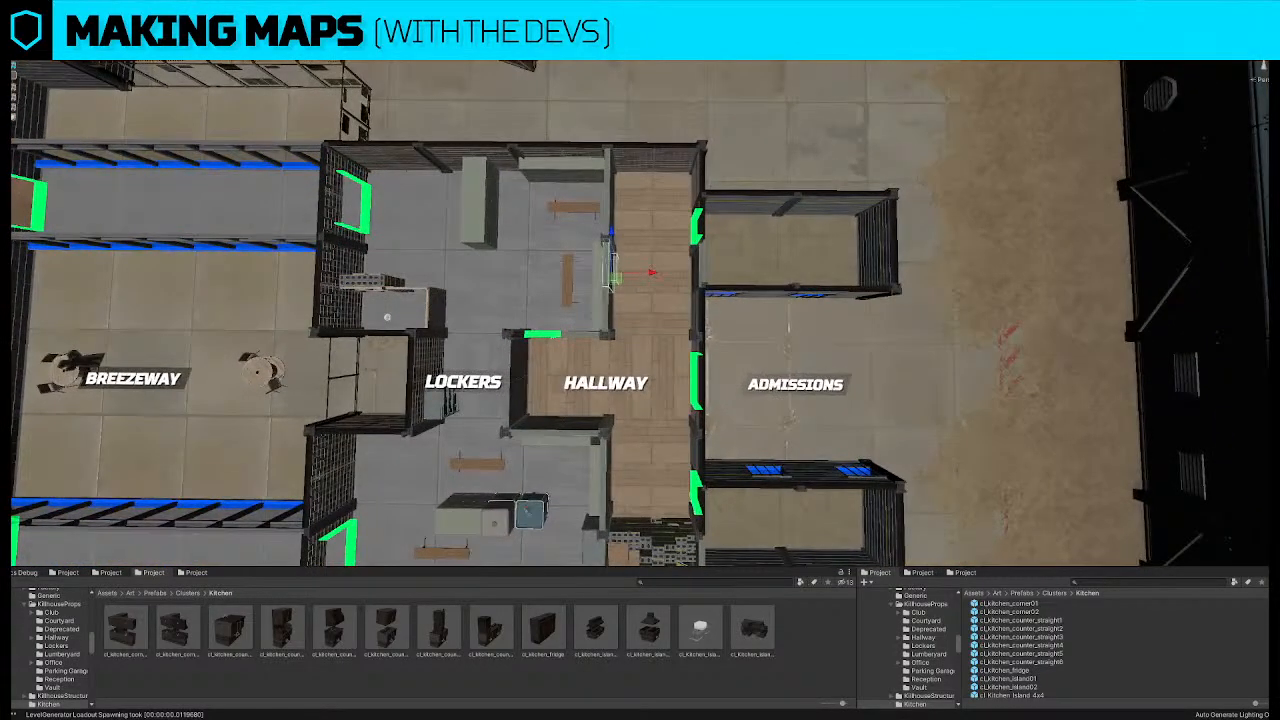
pyautogui.click(611, 225)
pyautogui.click(590, 210)
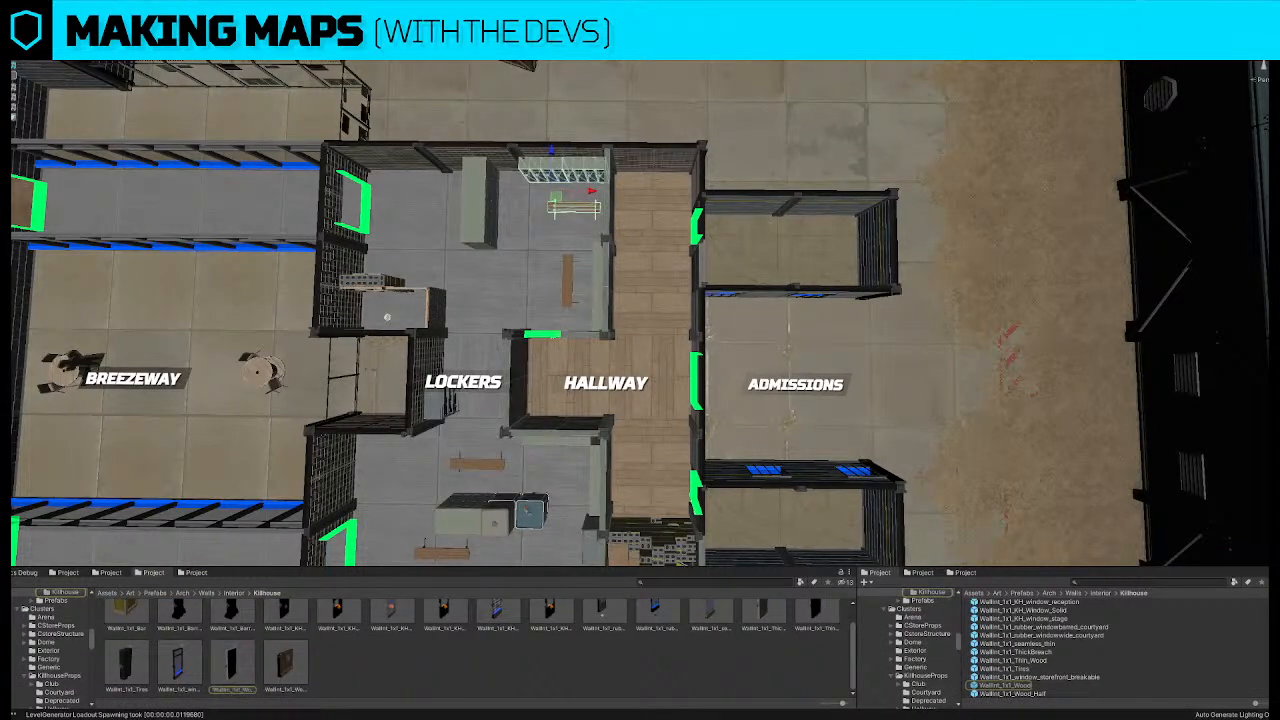
pyautogui.click(573, 179)
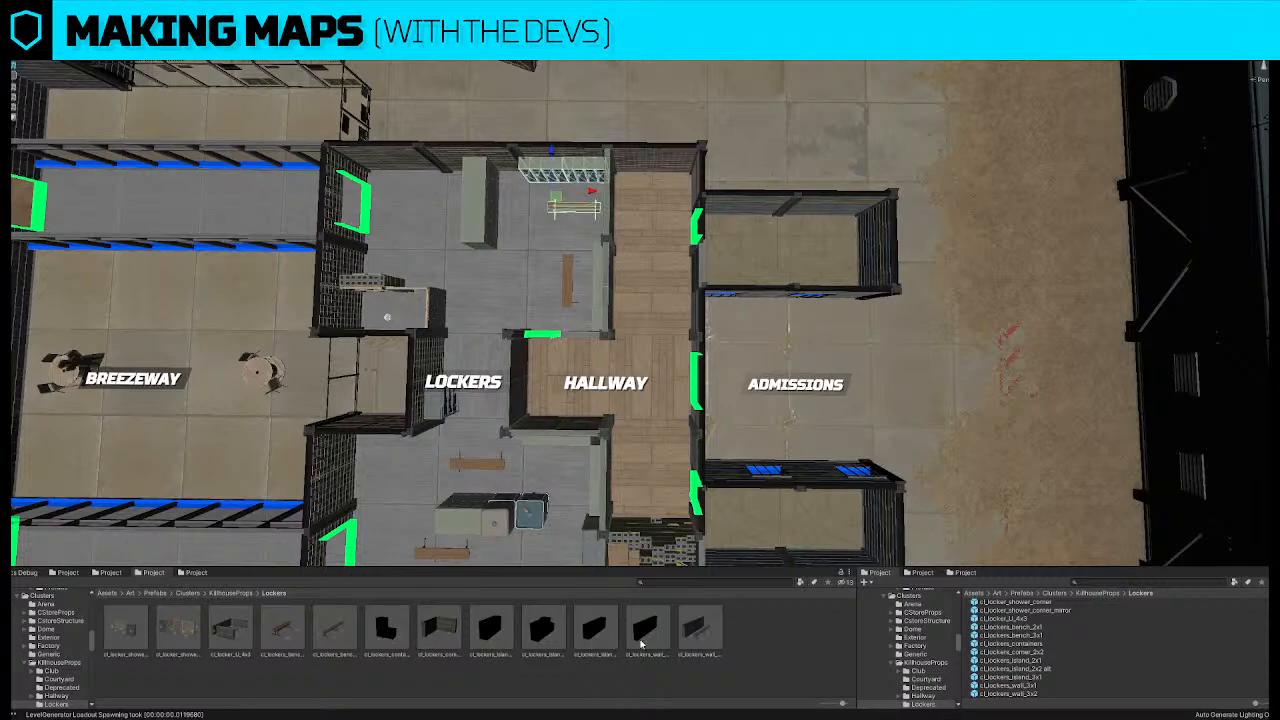
pyautogui.moveTo(1022, 433); pyautogui.dragTo(1080, 498)
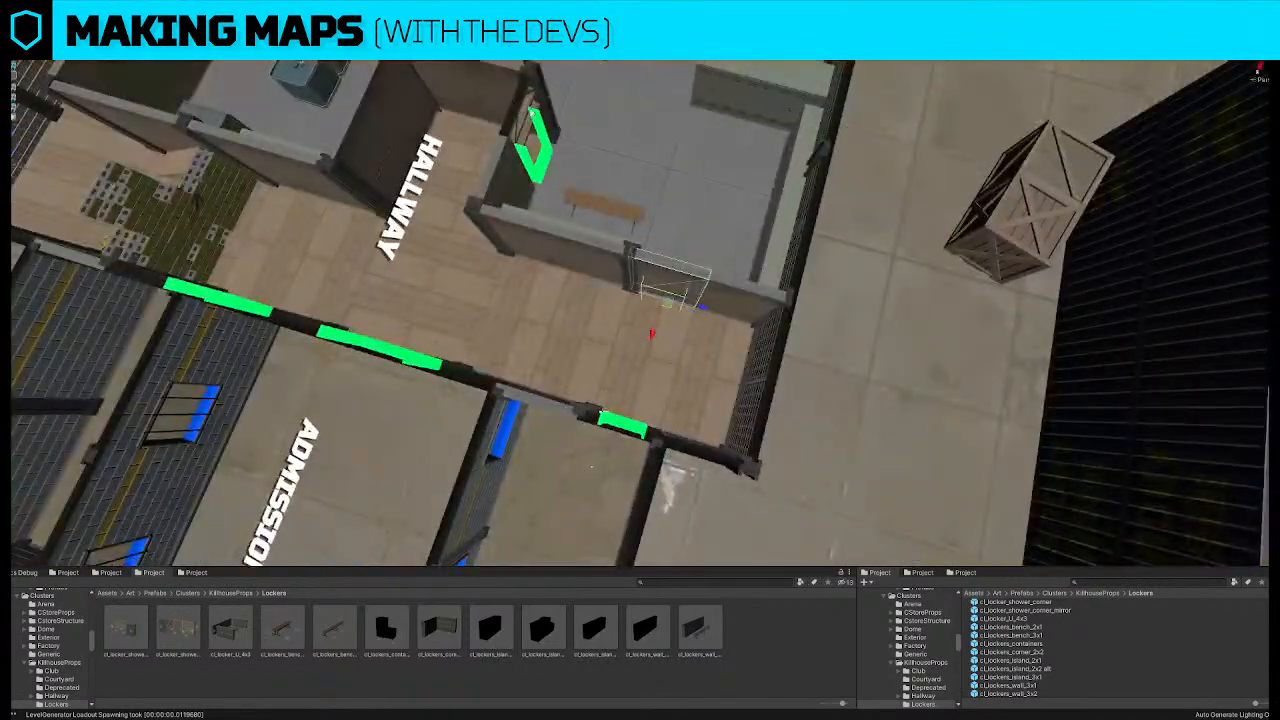
# Rotate the doorway from the hallway alcove's locker-room wall a quarter turn and move it to the long wall between lockers and hallway
pyautogui.click(557, 197)
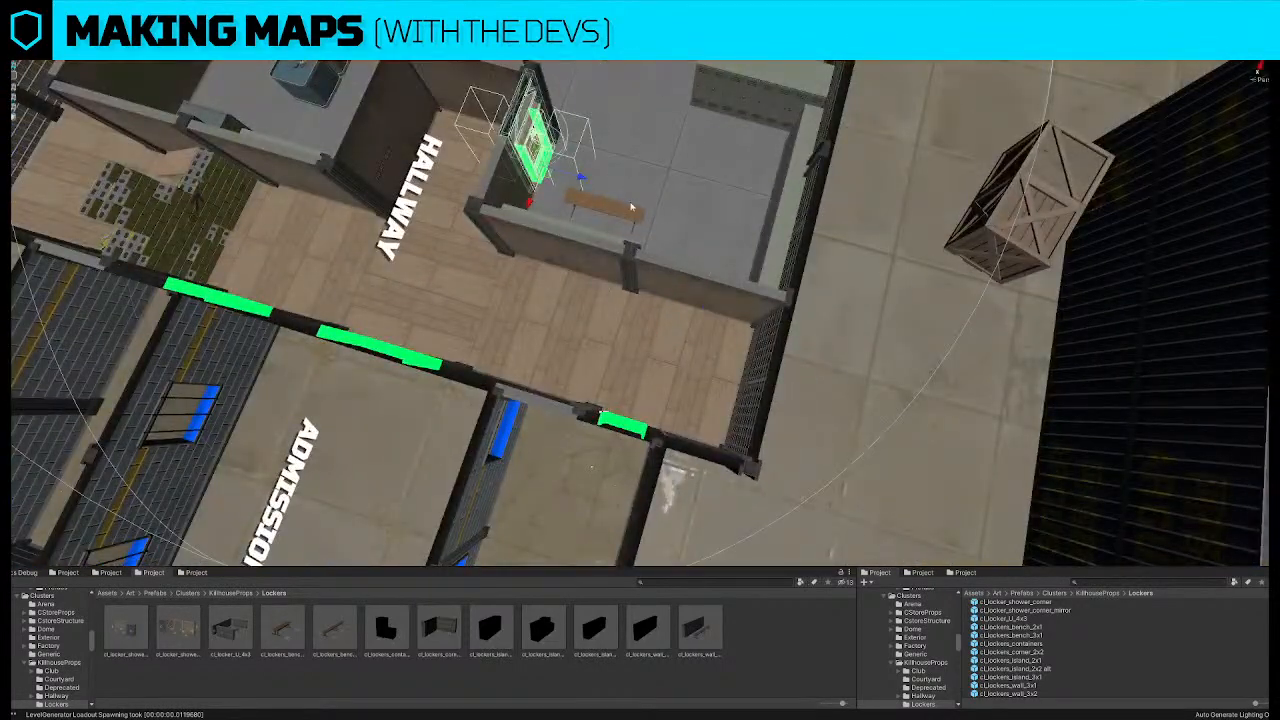
pyautogui.click(530, 135)
pyautogui.click(532, 137)
pyautogui.press('e')
pyautogui.moveTo(574, 192); pyautogui.dragTo(699, 196)
pyautogui.press('w')
pyautogui.moveTo(546, 172); pyautogui.dragTo(675, 285)
# Rotate the solid wall panel from the long hallway wall a quarter turn and fit it into the alcove wall's doorway gap
pyautogui.click(659, 277)
pyautogui.press('e')
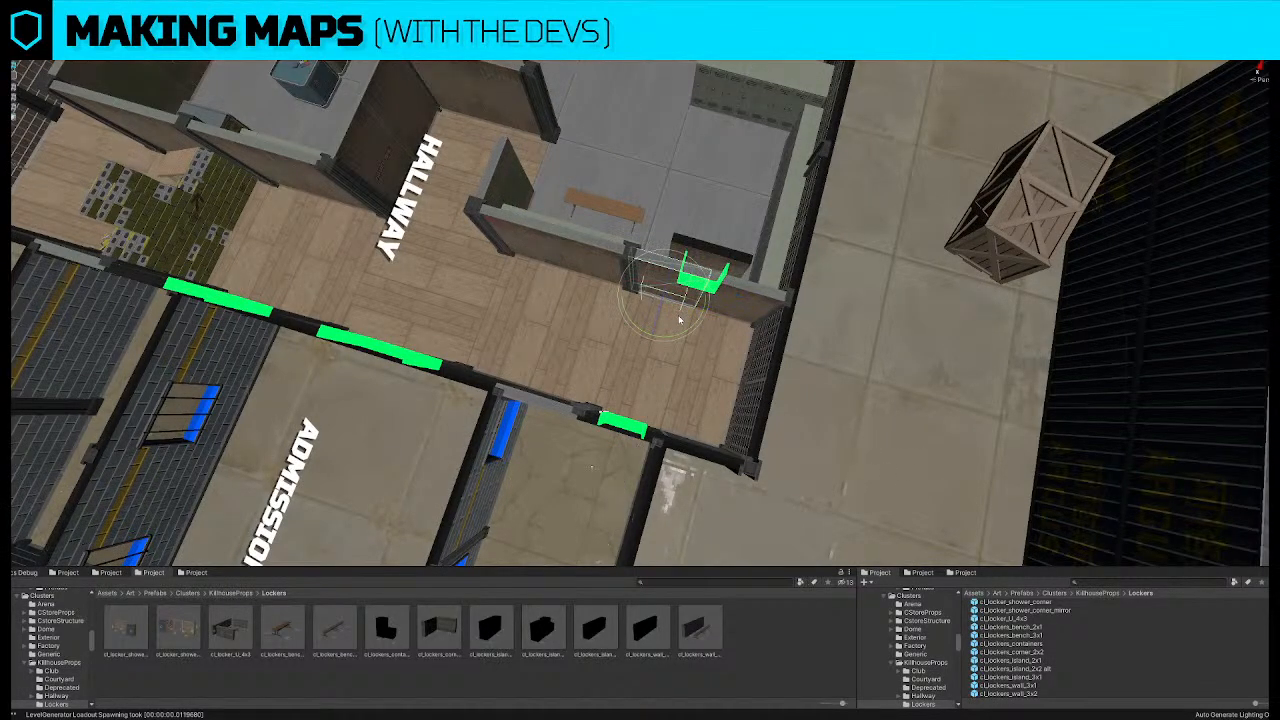
pyautogui.moveTo(682, 330); pyautogui.dragTo(594, 349)
pyautogui.press('w')
pyautogui.moveTo(668, 292); pyautogui.dragTo(556, 179)
# Shift the relocated doorway into the open gap in the wall between the lockers and the hallway
pyautogui.click(709, 259)
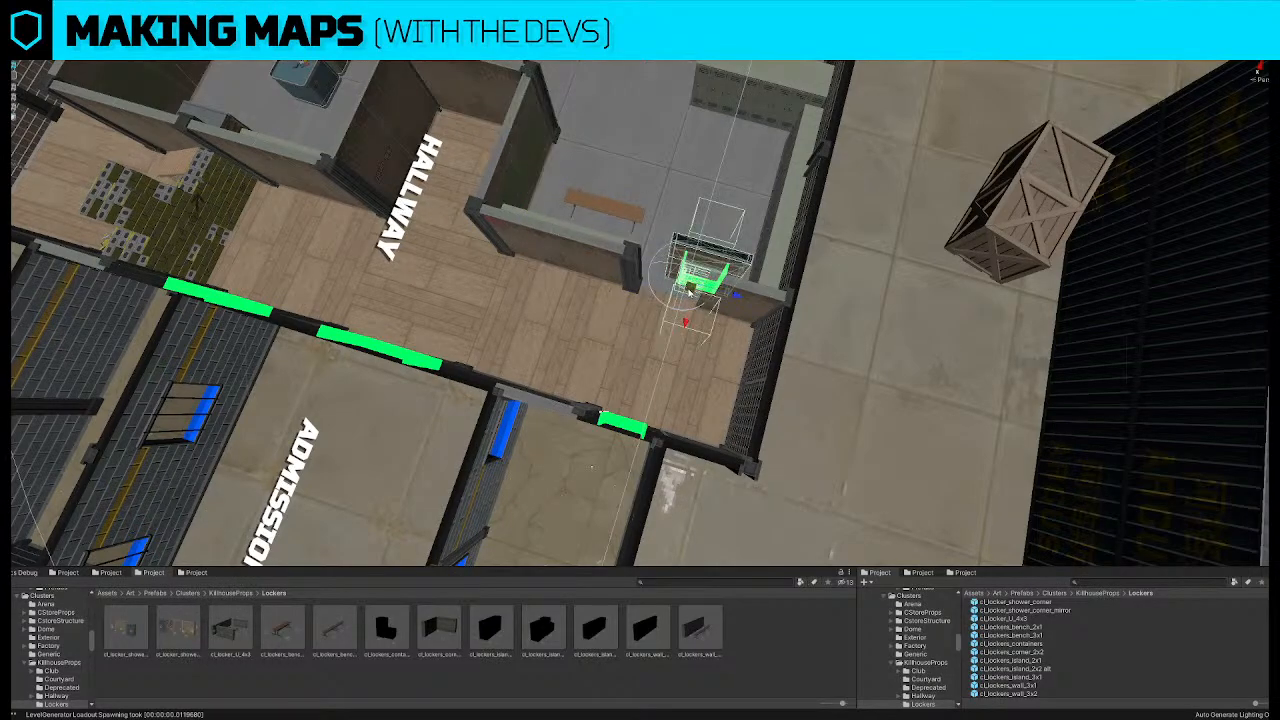
pyautogui.moveTo(692, 296); pyautogui.dragTo(655, 307)
pyautogui.keyDown('alt'); pyautogui.moveTo(895, 298); pyautogui.dragTo(734, 280); pyautogui.keyUp('alt')
pyautogui.press('f')
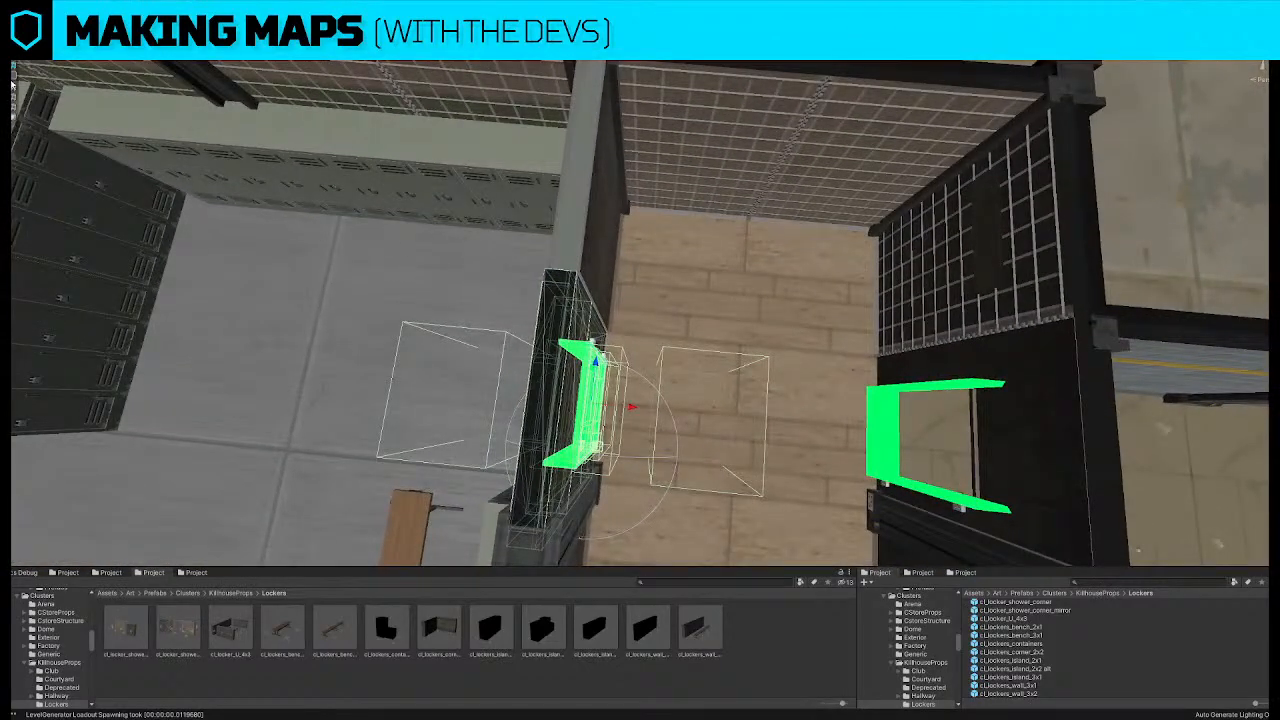
pyautogui.moveTo(836, 262)
pyautogui.keyDown('alt'); pyautogui.mouseDown()
pyautogui.moveTo(814, 266)
pyautogui.moveTo(842, 268)
pyautogui.mouseUp(); pyautogui.keyUp('alt')
pyautogui.scroll(-10, 834, 274)
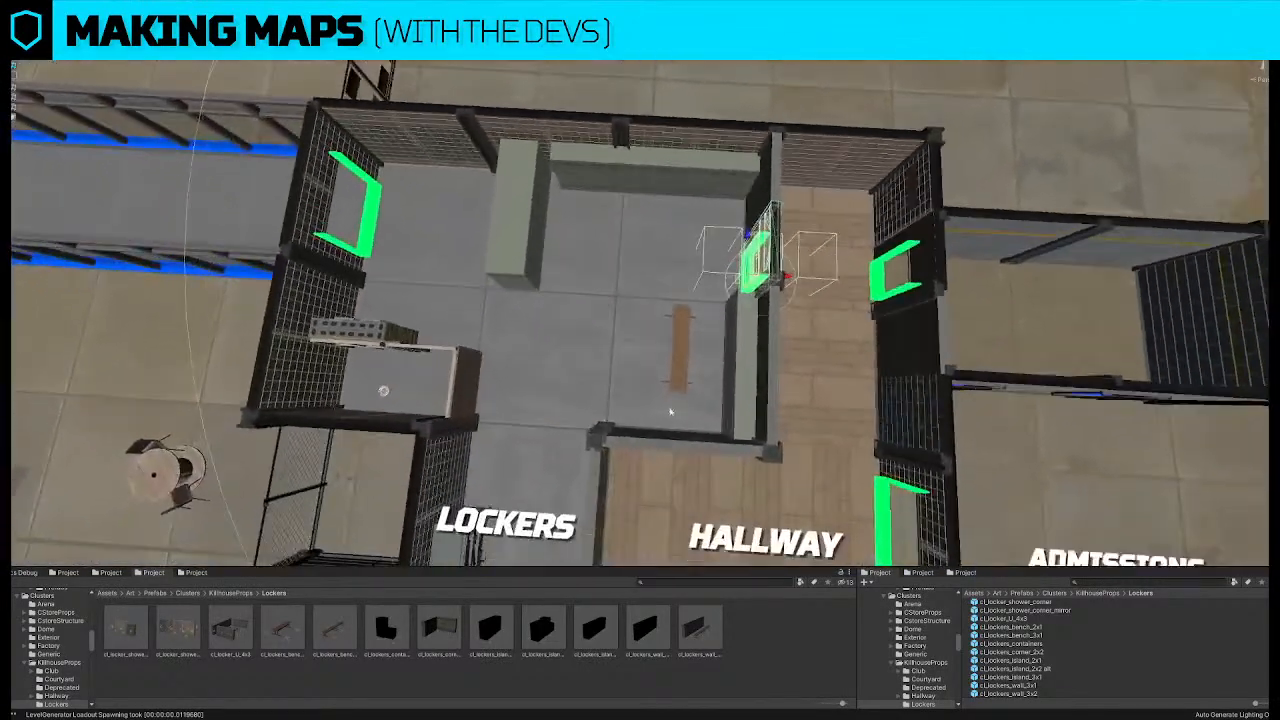
# Search the project for "cl hall" and put the Peek hallway cluster in place of the selected props in the hallway alcove
pyautogui.click(613, 418)
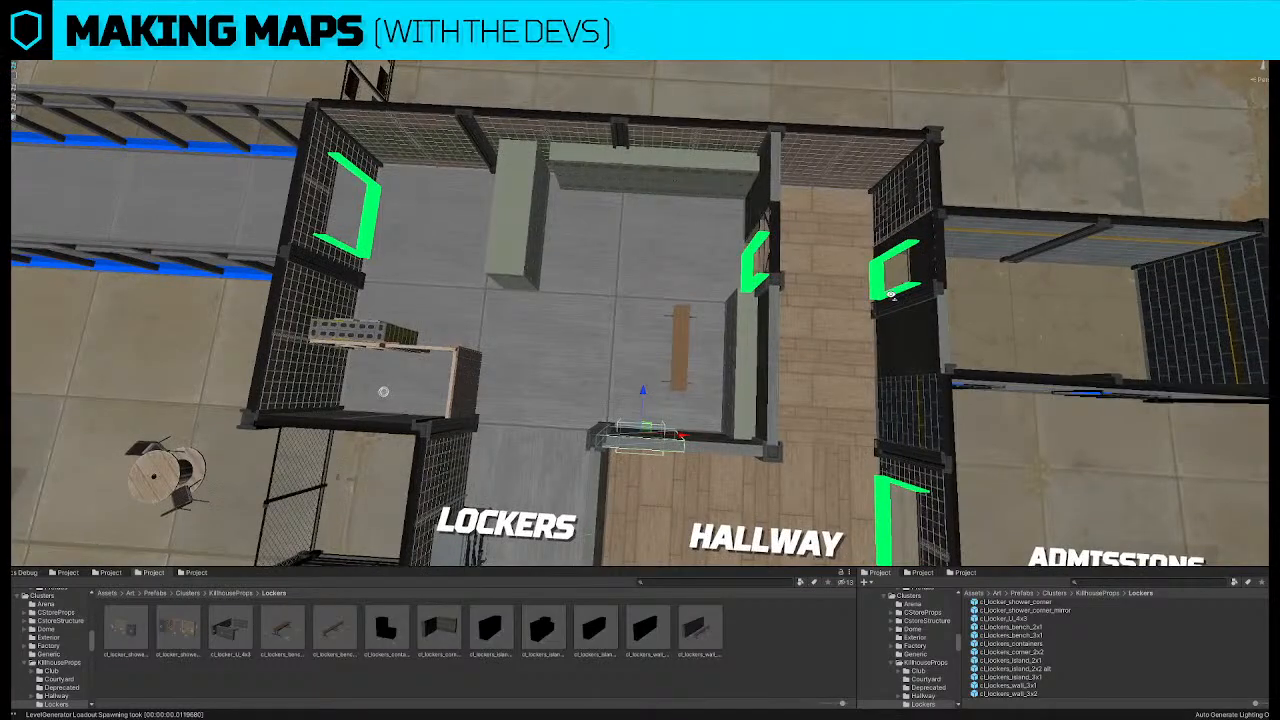
pyautogui.scroll(-5, 895, 294)
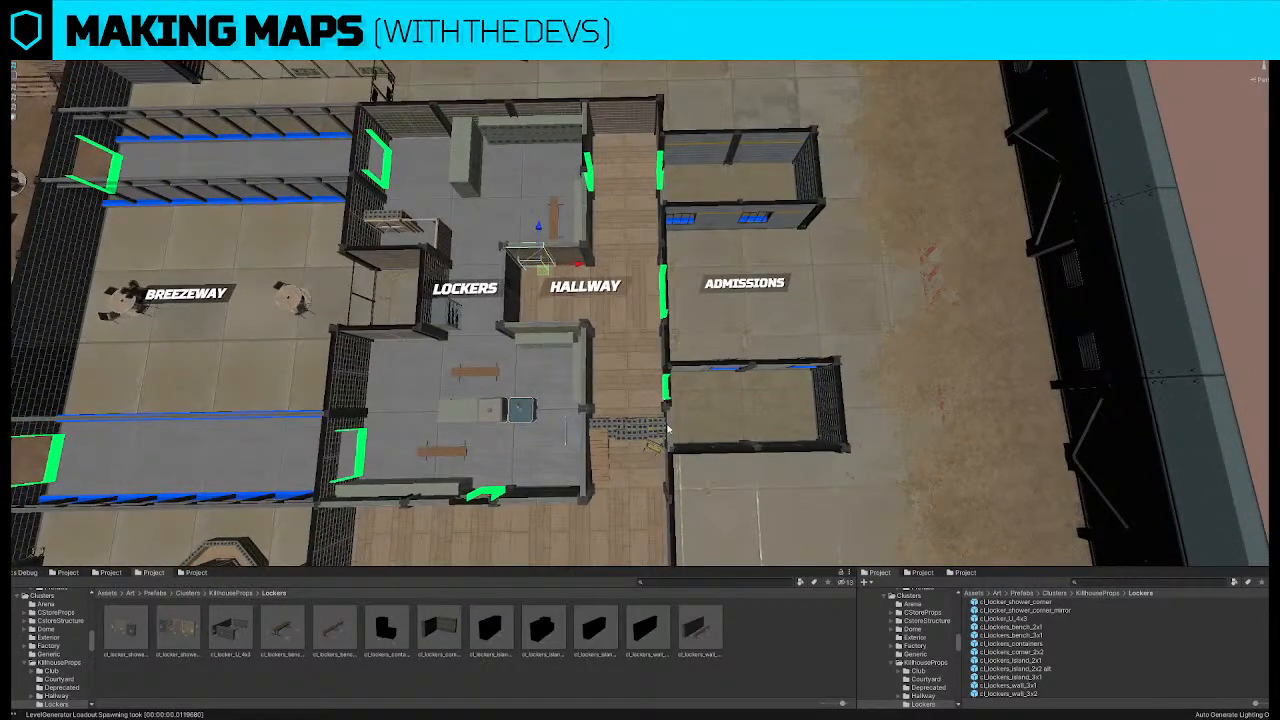
pyautogui.click(580, 216)
pyautogui.moveTo(606, 230); pyautogui.dragTo(606, 222, button='middle')
pyautogui.click(566, 319)
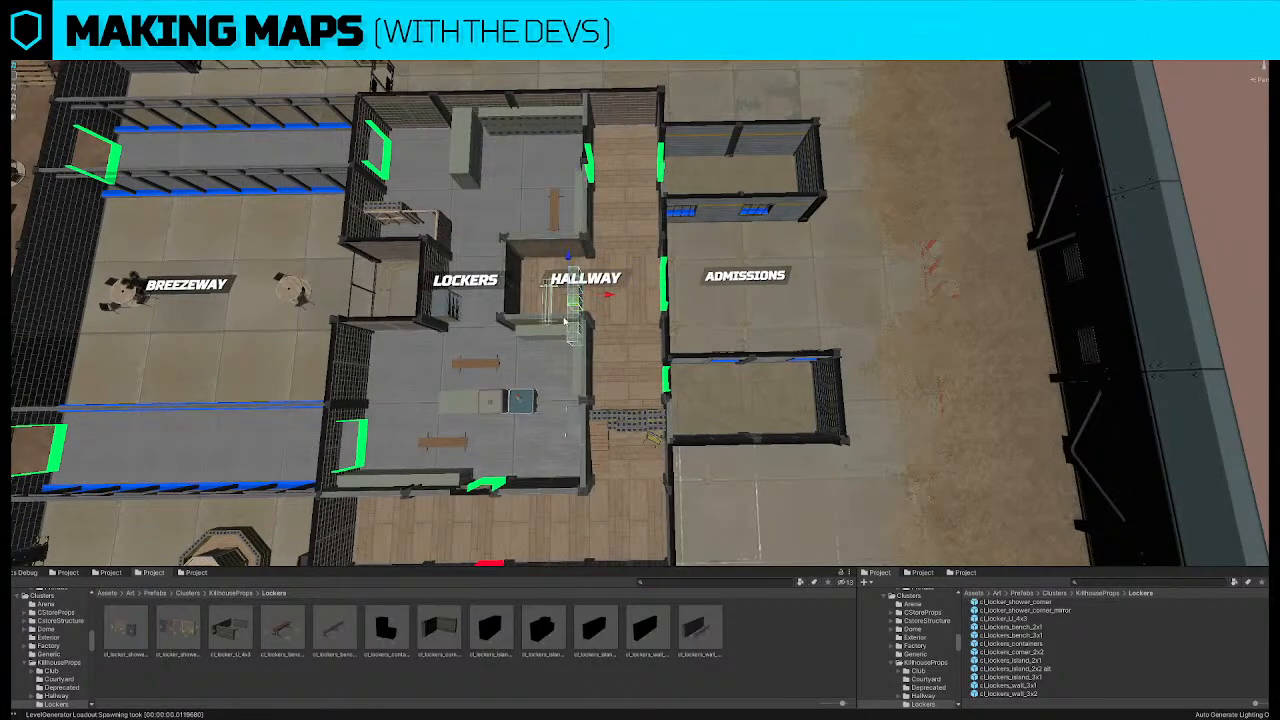
pyautogui.click(697, 583)
pyautogui.write('d hall')
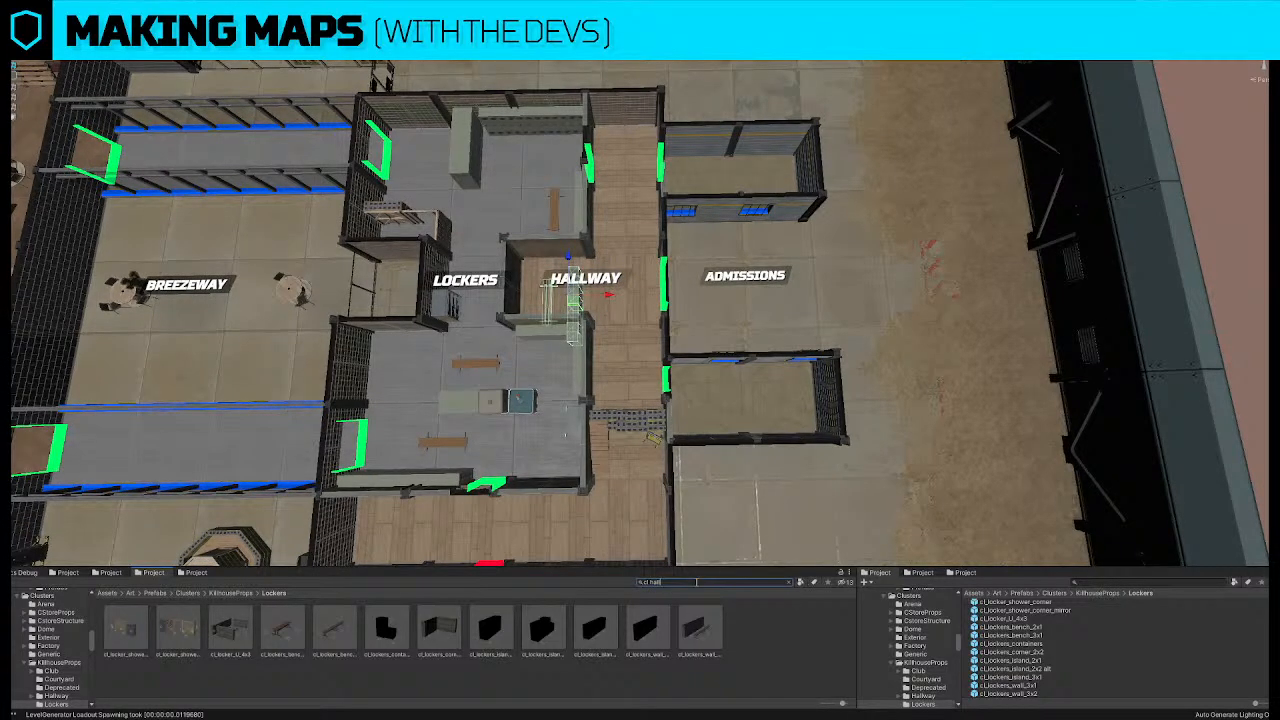
pyautogui.moveTo(288, 630); pyautogui.dragTo(985, 434)
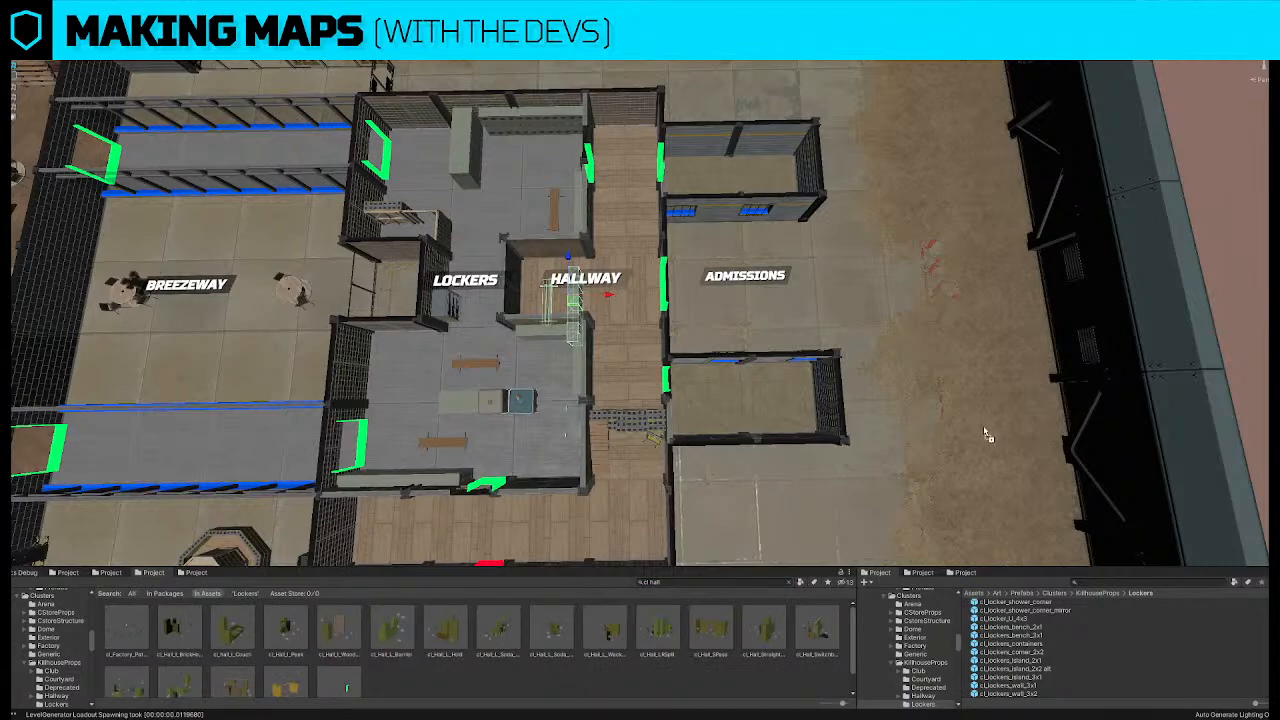
pyautogui.click(1072, 499)
pyautogui.click(549, 260)
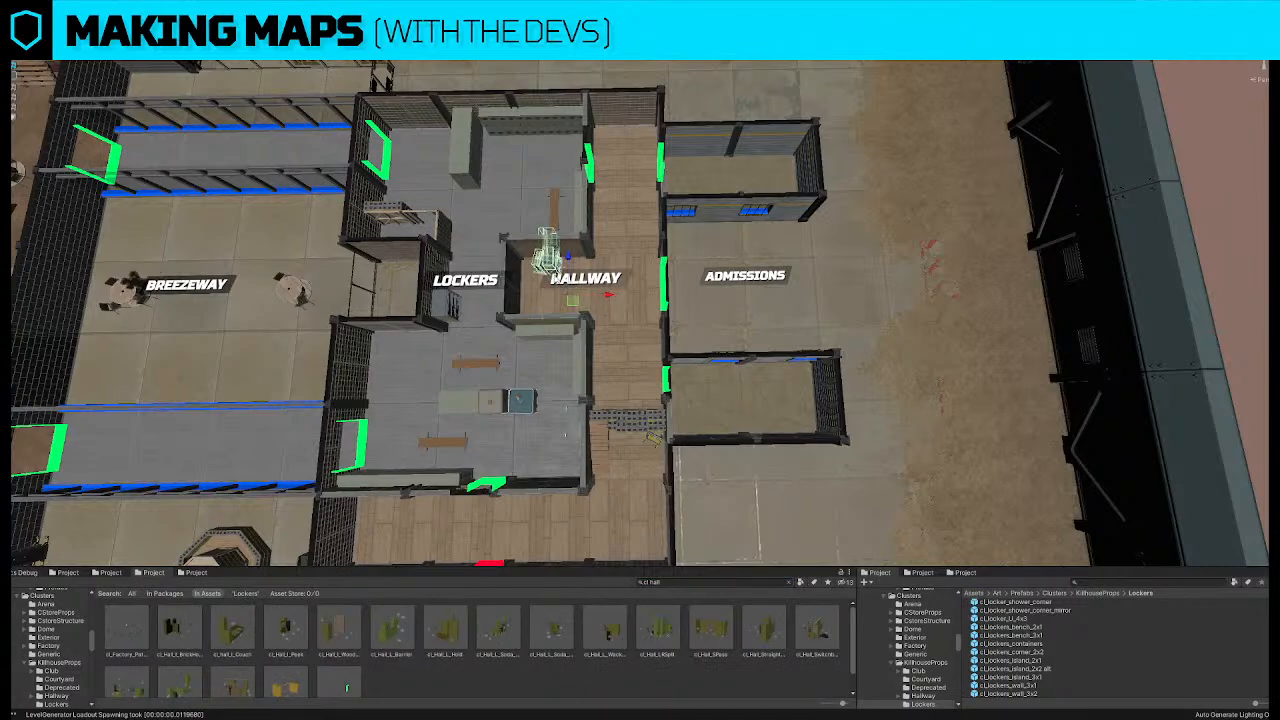
# Turn the new hallway cluster around and move it to the alcove's wall end, where the alcove opens into the hallway
pyautogui.press('e')
pyautogui.moveTo(587, 333); pyautogui.dragTo(872, 356)
pyautogui.press('w')
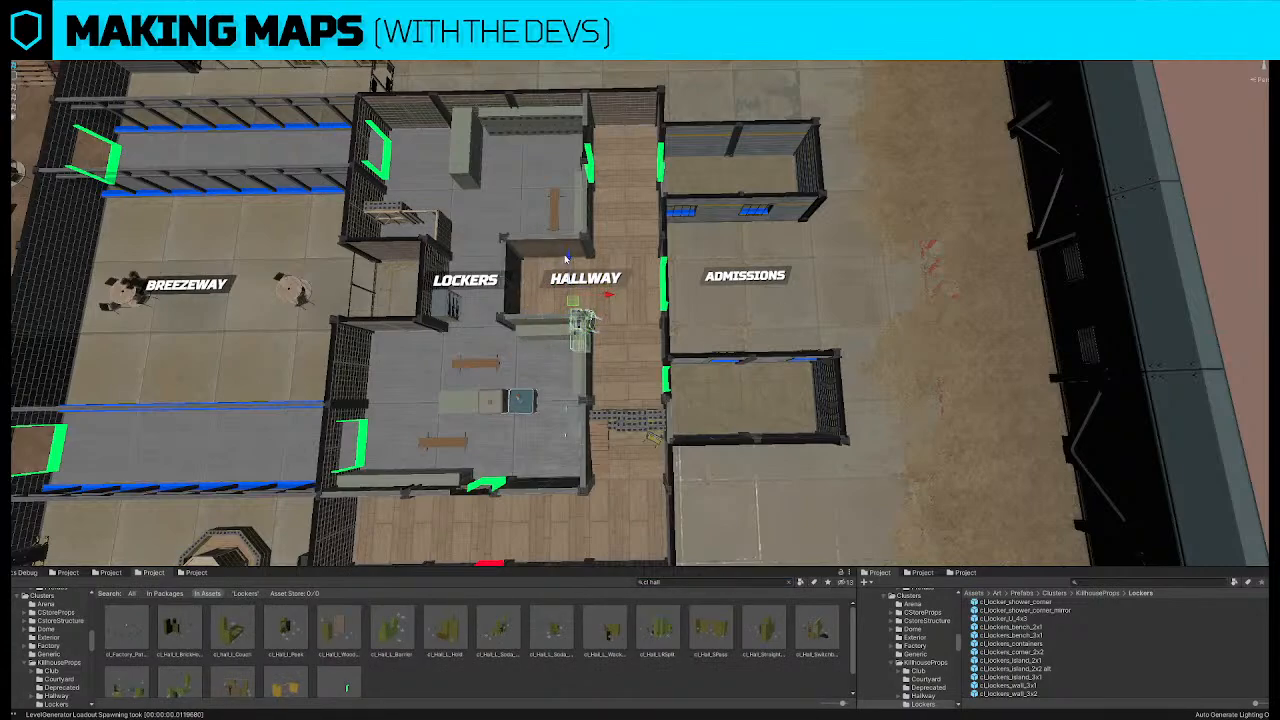
pyautogui.moveTo(570, 267); pyautogui.dragTo(577, 208)
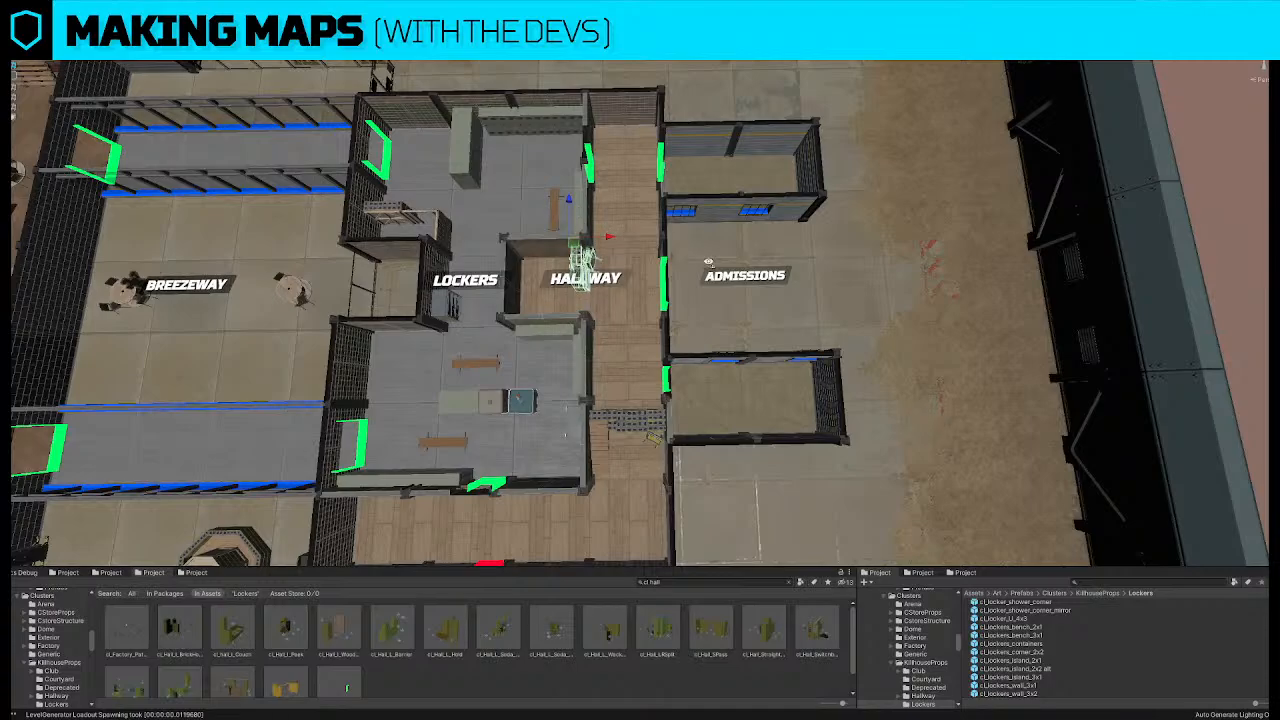
# Rotate the kitchen island a quarter turn and move it against the kitchen wall beside the opening to the narrow counter passage
pyautogui.press('s')
pyautogui.moveTo(709, 263); pyautogui.dragTo(709, 262, button='right')
pyautogui.press('a')
pyautogui.click(502, 366)
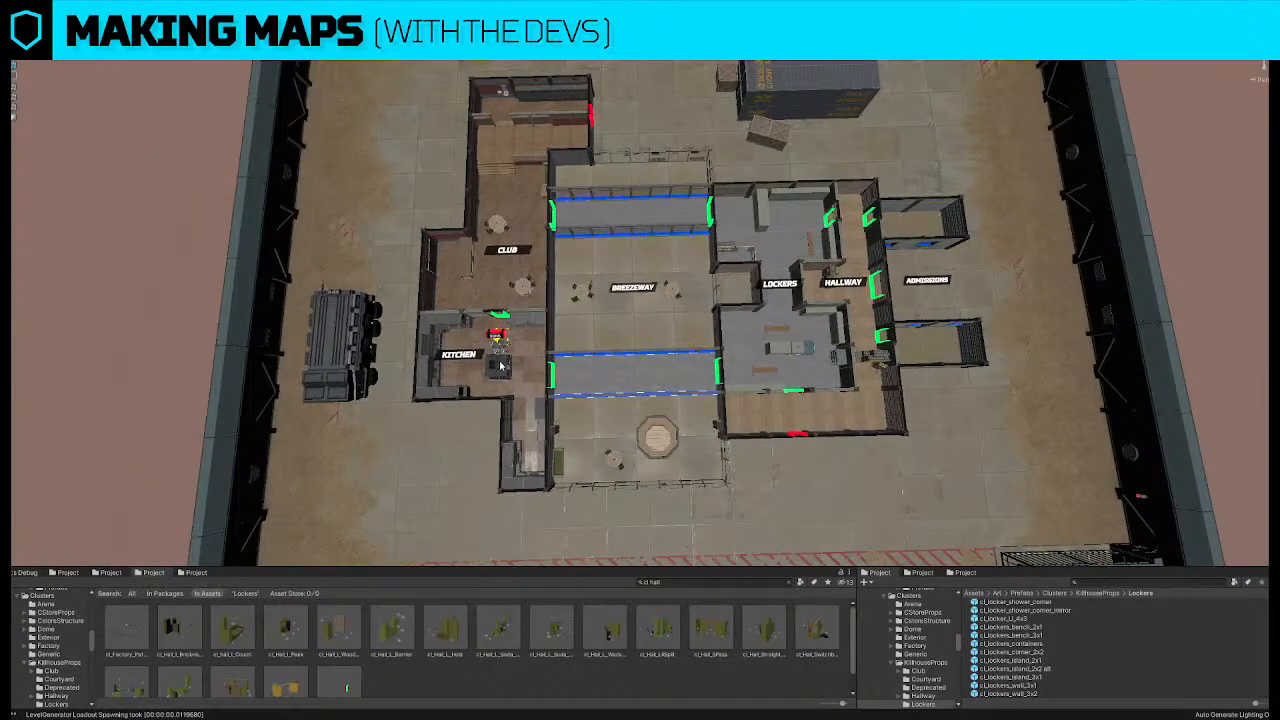
pyautogui.press('w')
pyautogui.moveTo(502, 366); pyautogui.dragTo(535, 370, button='right')
pyautogui.press('a')
pyautogui.moveTo(539, 355); pyautogui.dragTo(550, 336, button='right')
pyautogui.press('e')
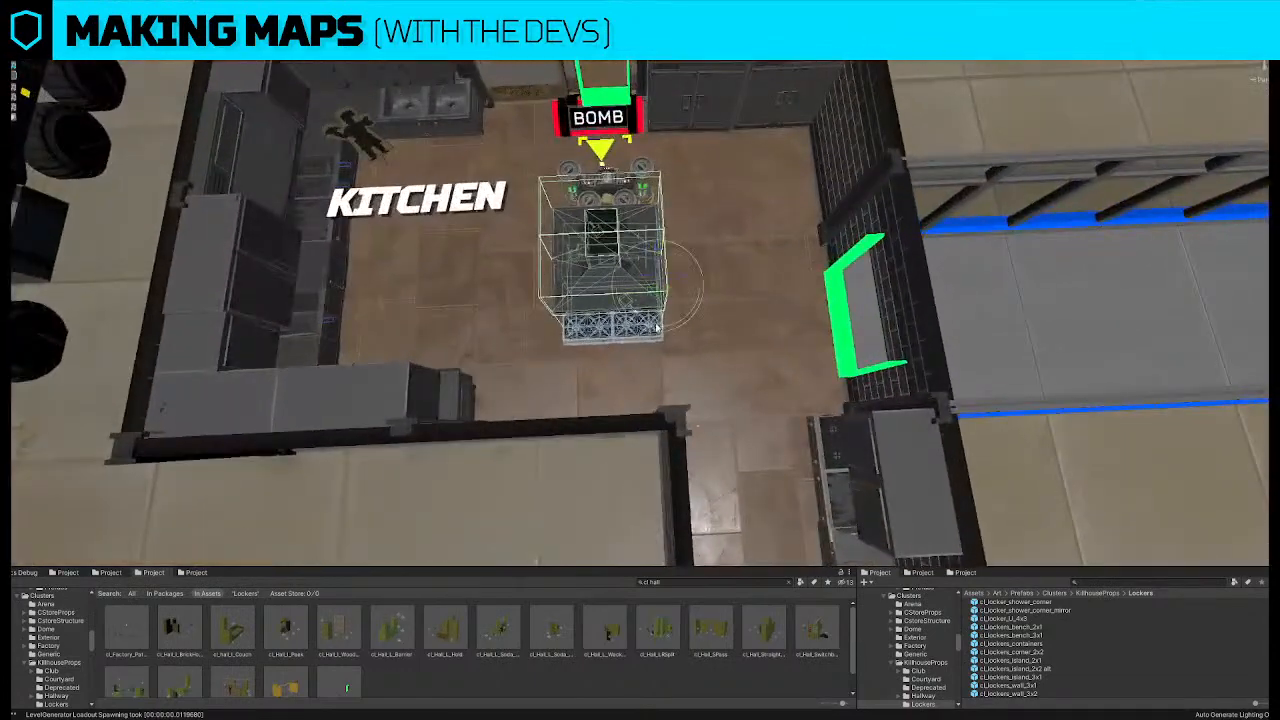
pyautogui.moveTo(684, 318); pyautogui.dragTo(580, 366)
pyautogui.press('w')
pyautogui.moveTo(658, 300); pyautogui.dragTo(623, 408)
pyautogui.hotkey('shift', 'h')
pyautogui.moveTo(623, 408); pyautogui.dragTo(630, 458, button='middle')
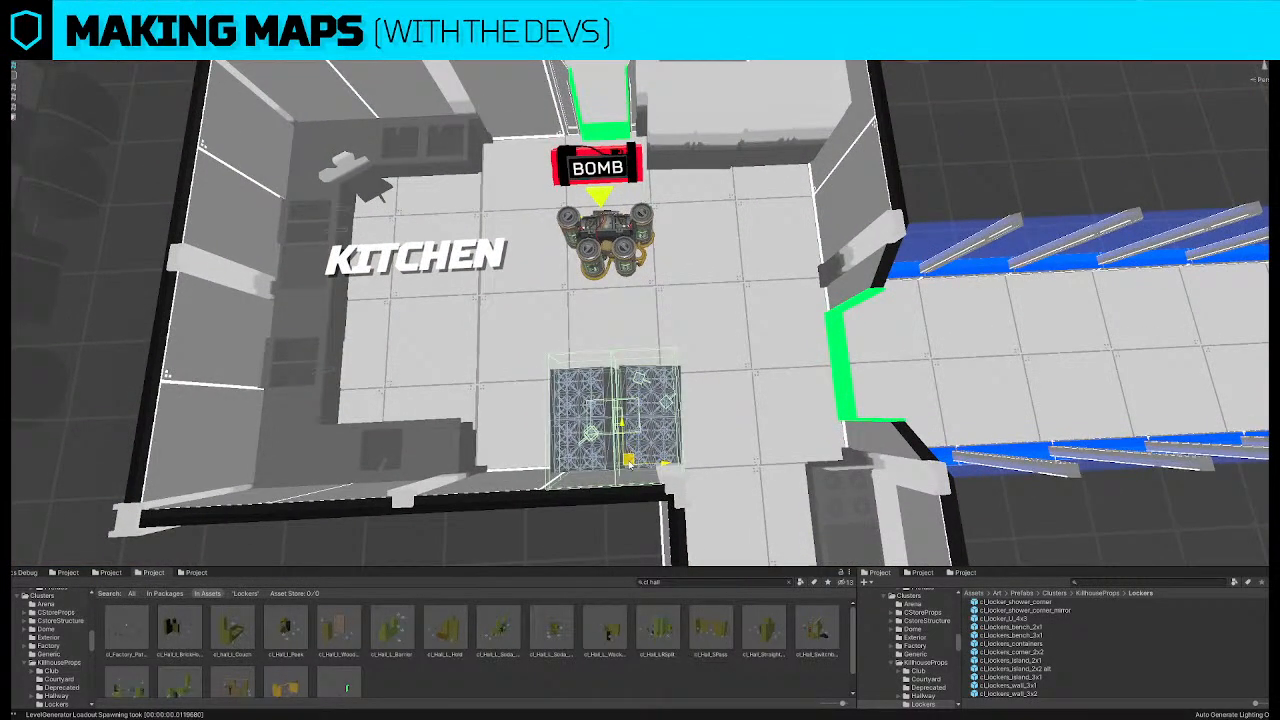
# Move the bomb and its round props together toward the kitchen island so that the props stand right beside it
pyautogui.click(608, 215)
pyautogui.moveTo(608, 215); pyautogui.dragTo(626, 282)
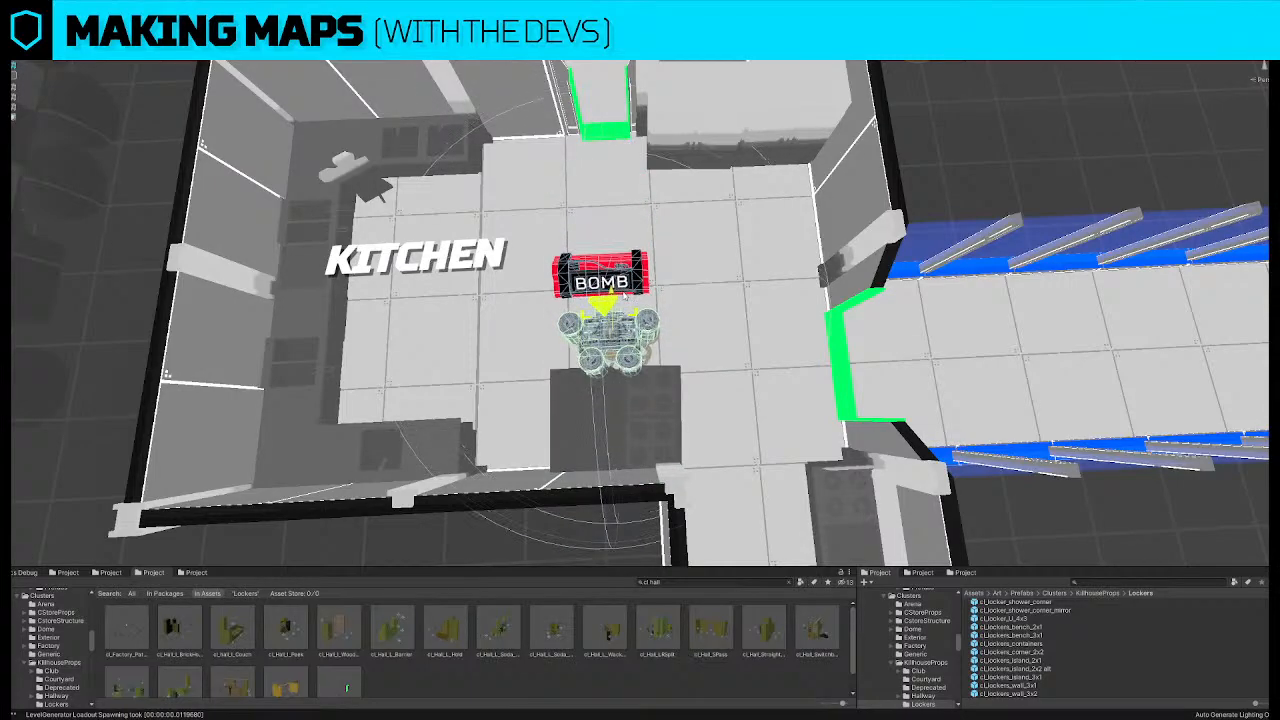
pyautogui.scroll(-5, 626, 282)
pyautogui.scroll(-5, 636, 300)
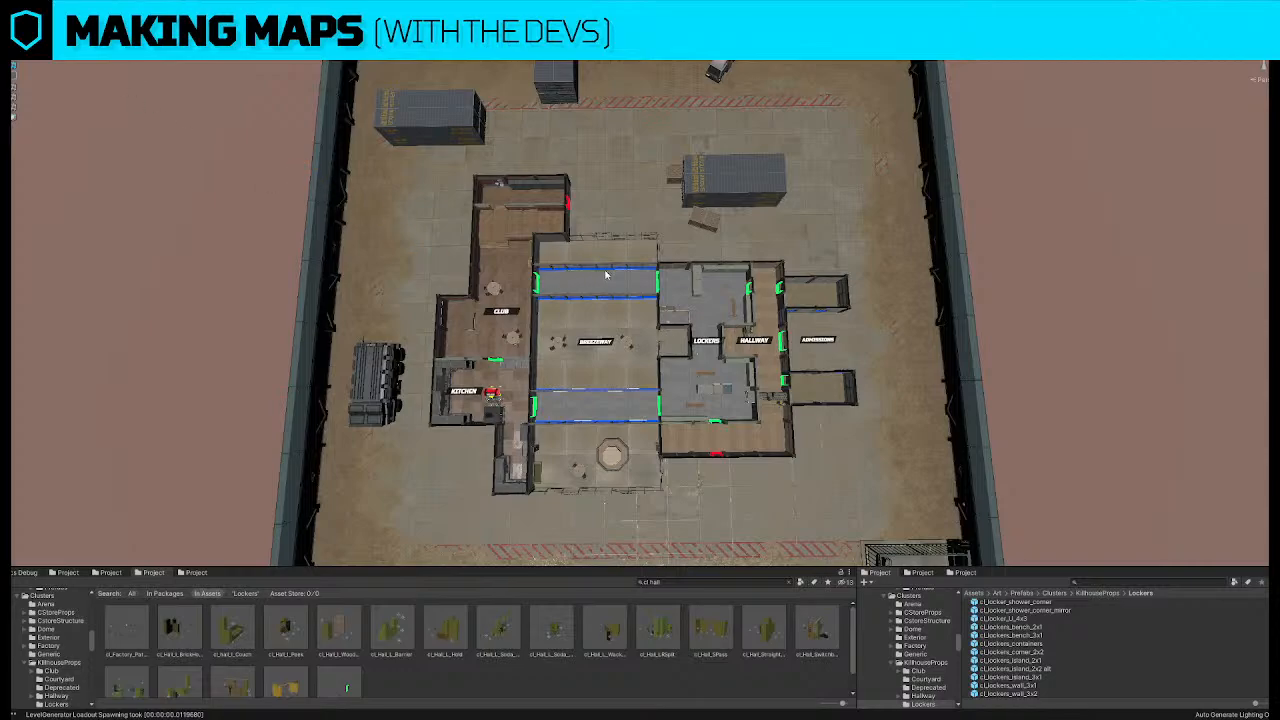
# Examine the whole killhouse layout from above, covering the club, kitchen, breezeway, lockers, hallway and admissions
pyautogui.press('d')
pyautogui.moveTo(617, 278); pyautogui.dragTo(610, 278, button='right')
pyautogui.press('w')
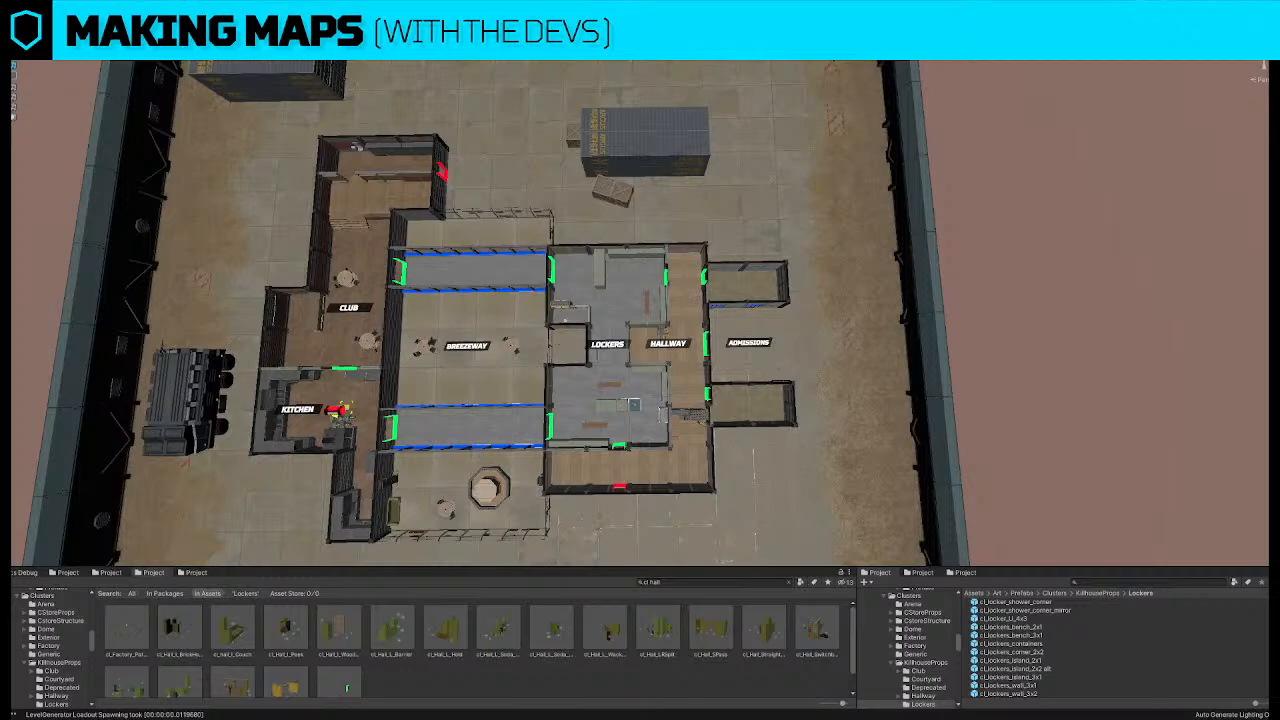
pyautogui.moveTo(418, 230); pyautogui.dragTo(418, 230, button='right')
pyautogui.press('a')
pyautogui.press('s')
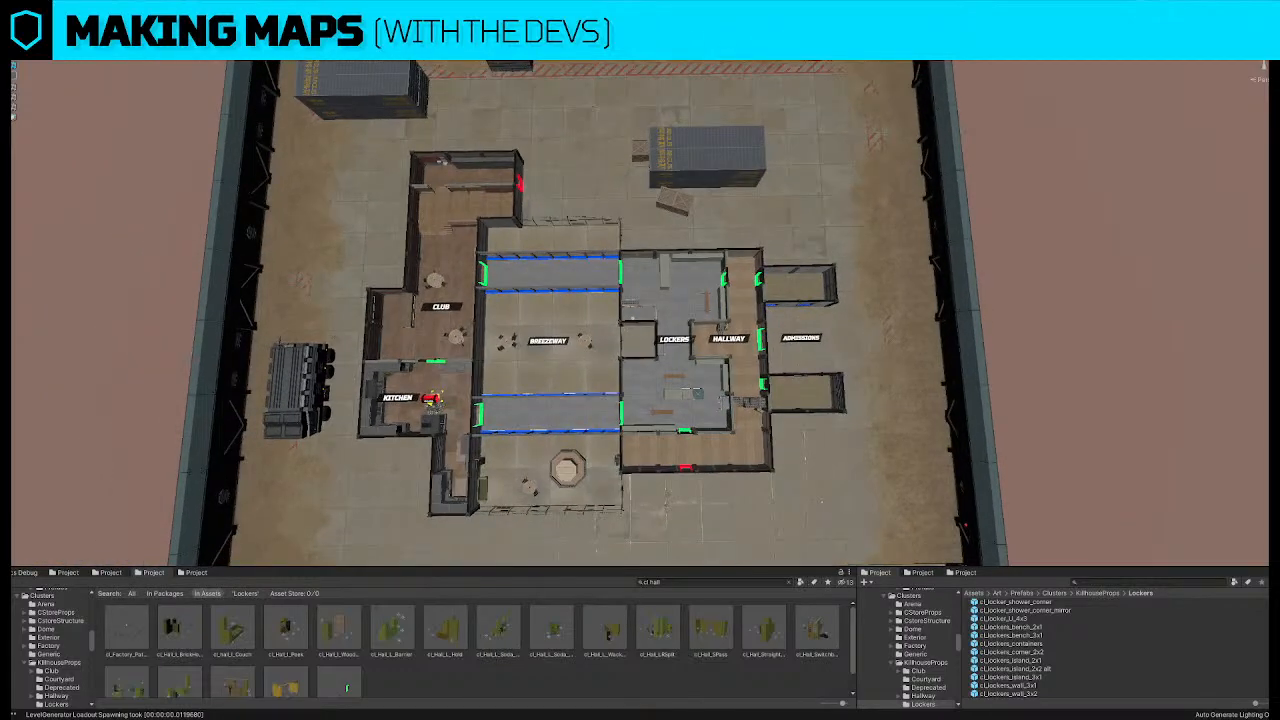
pyautogui.moveTo(579, 327); pyautogui.dragTo(579, 327, button='right')
pyautogui.press('w')
pyautogui.press('a')
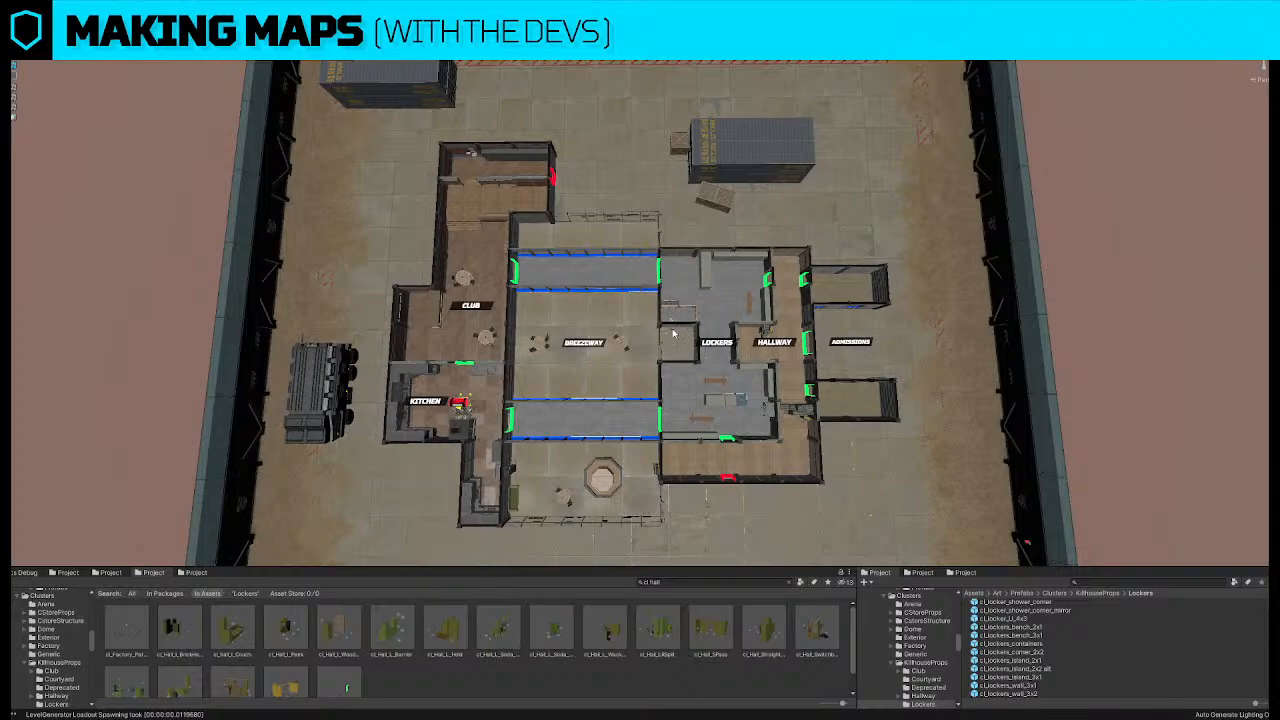
# Move the LOCKERS label out of the connecting corridor into the locker room with the new hallway doorway, then deselect it
pyautogui.click(731, 342)
pyautogui.moveTo(731, 342); pyautogui.dragTo(764, 308)
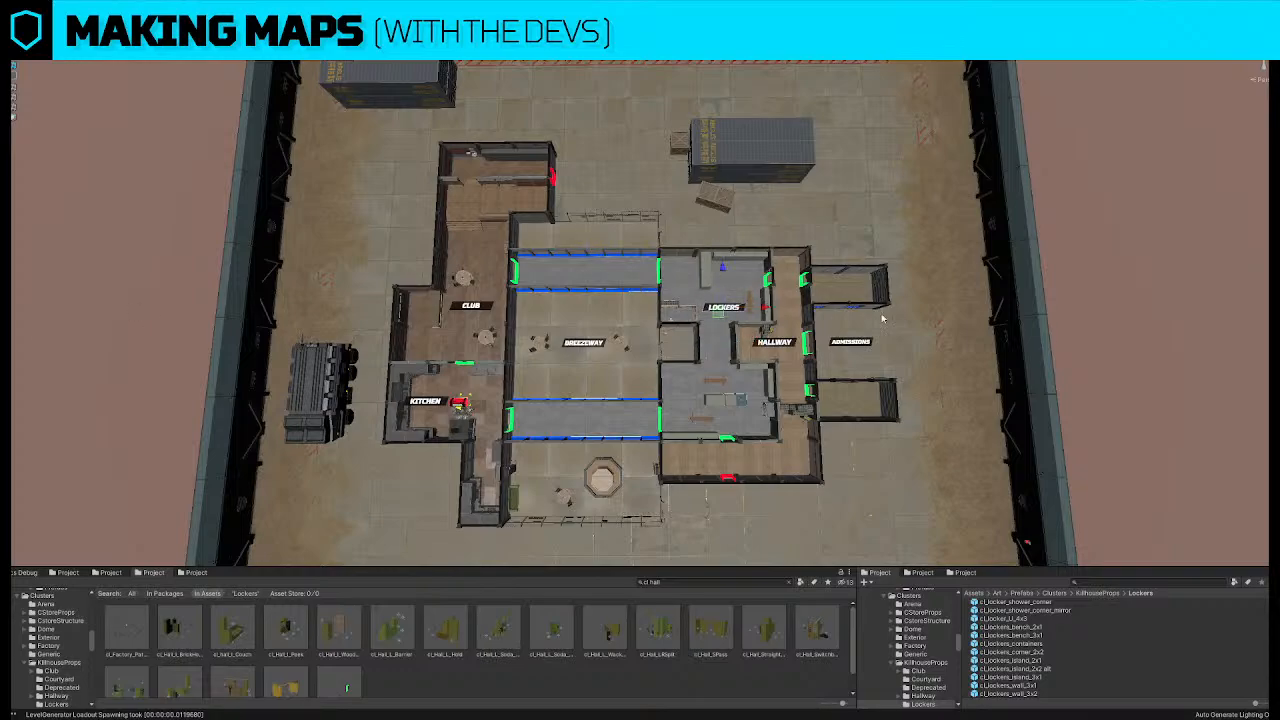
pyautogui.click(1096, 313)
pyautogui.moveTo(701, 307); pyautogui.dragTo(699, 312, button='right')
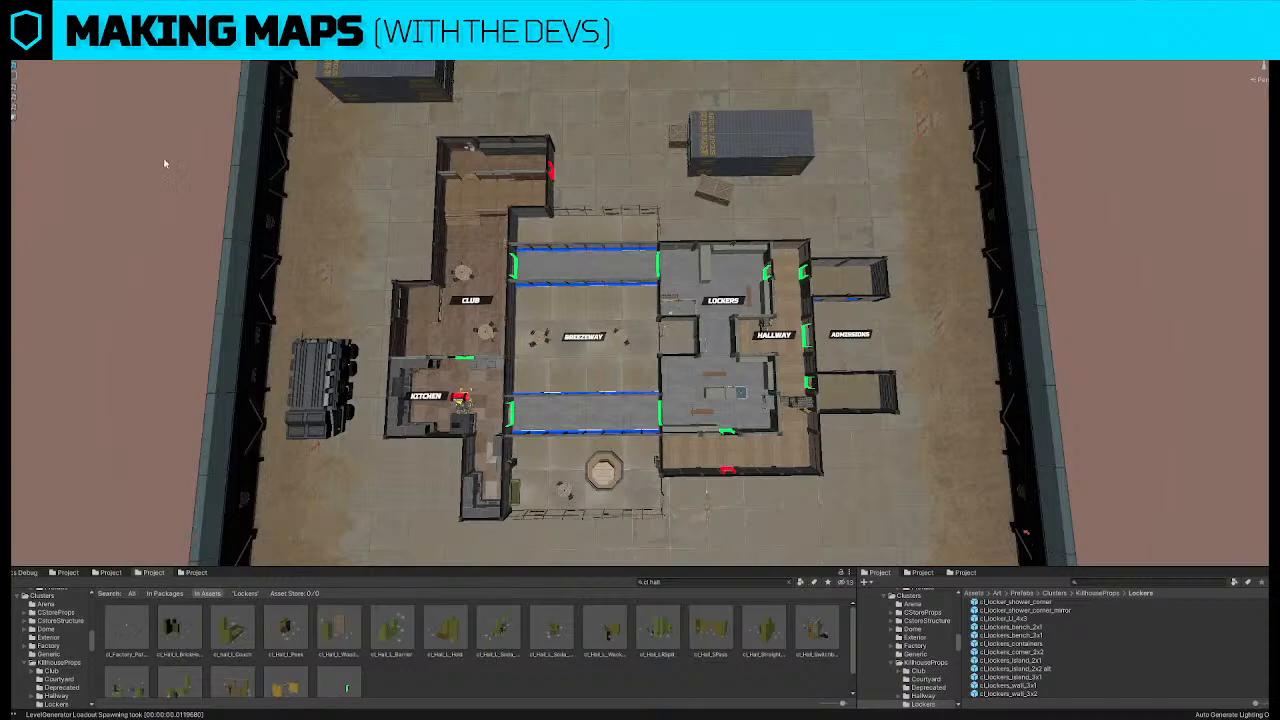
# Move the KITCHEN label nearer to the club wall so that it sits clear of the bomb, and deselect it
pyautogui.click(427, 399)
pyautogui.moveTo(432, 389); pyautogui.dragTo(444, 374)
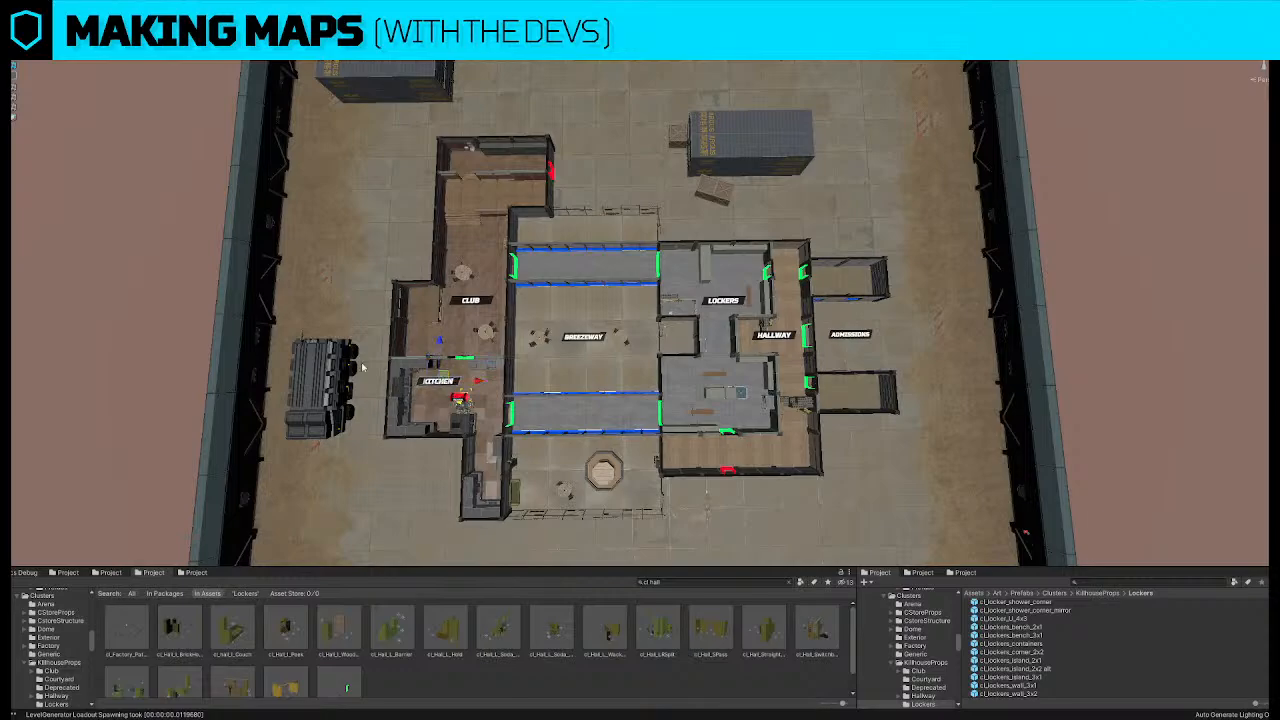
pyautogui.click(58, 283)
pyautogui.moveTo(595, 262); pyautogui.dragTo(381, 163, button='right')
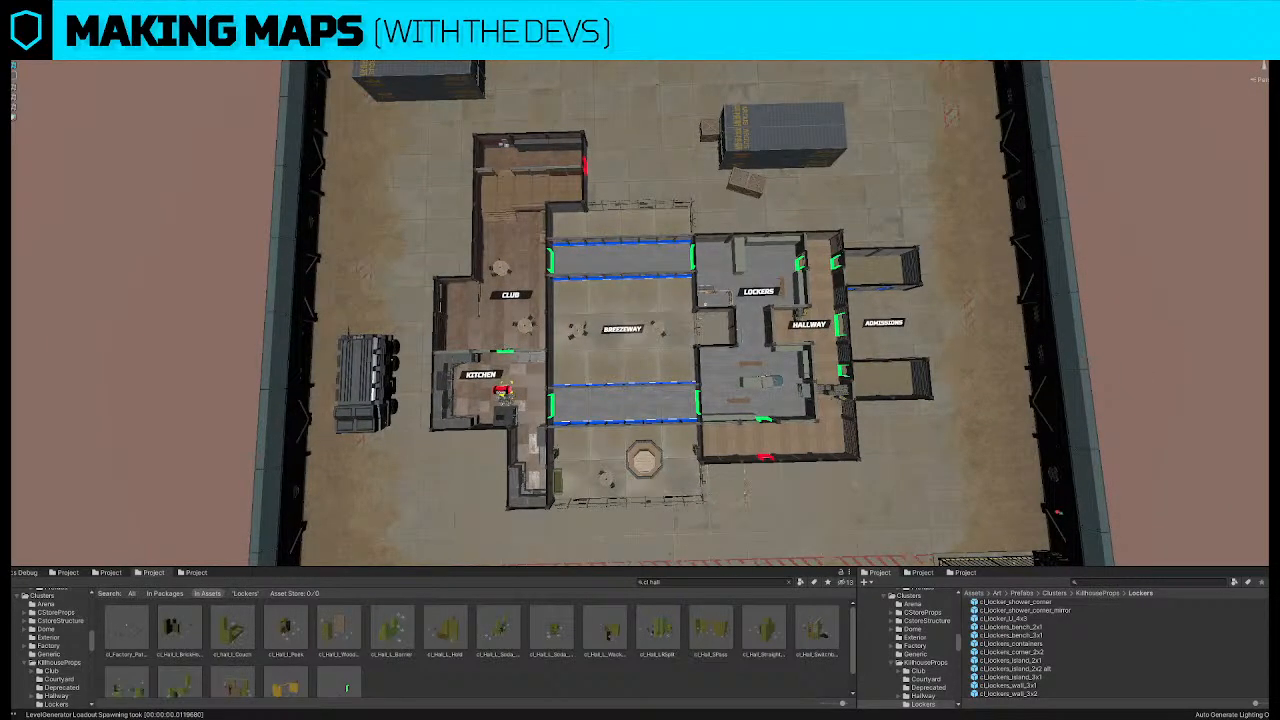
pyautogui.moveTo(69, 177); pyautogui.dragTo(116, 188, button='right')
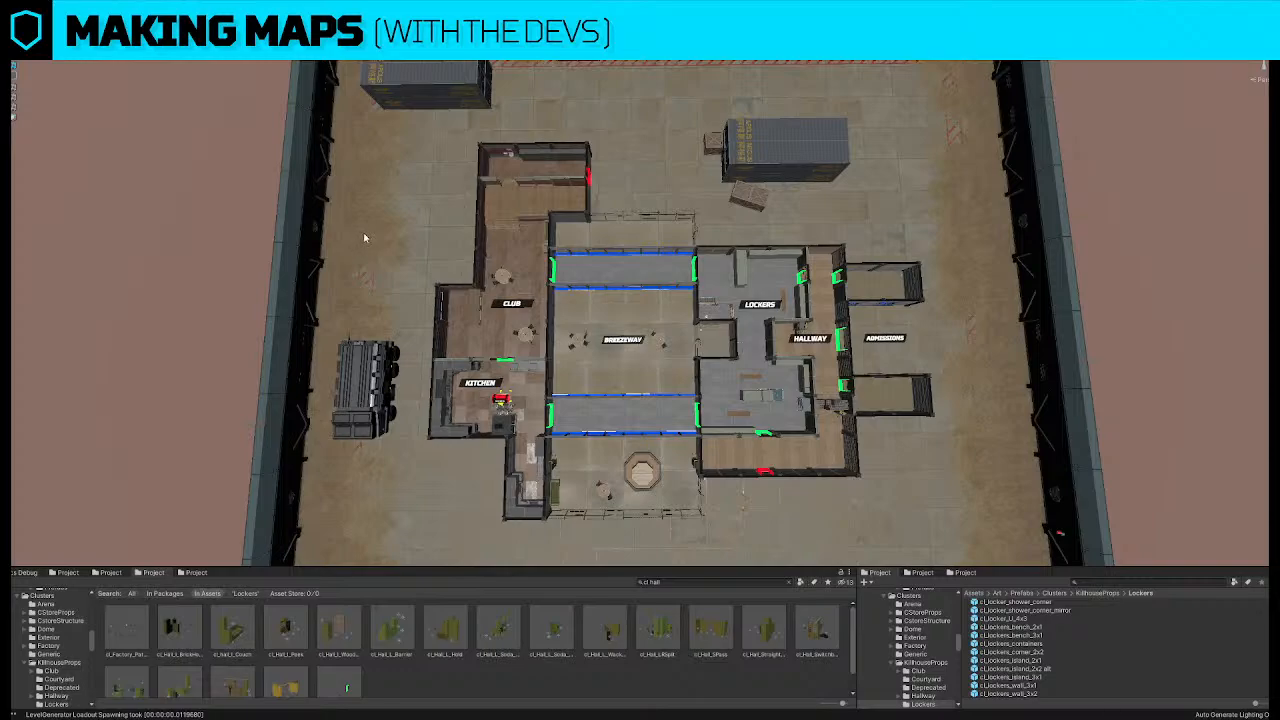
pyautogui.scroll(1, 400, 249)
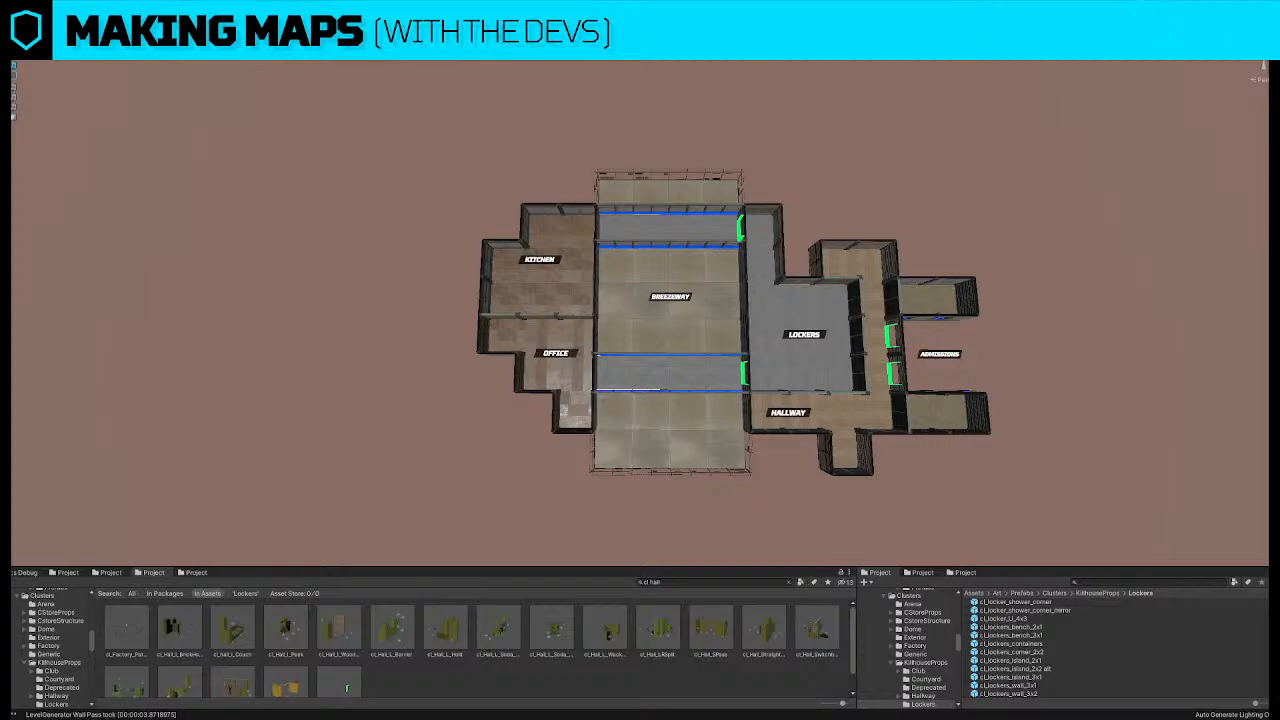
# Locate the KillhouseDayRoomCollection asset in the RoomCollections folder of LevelGeneration
pyautogui.hotkey('ctrl', 'a')
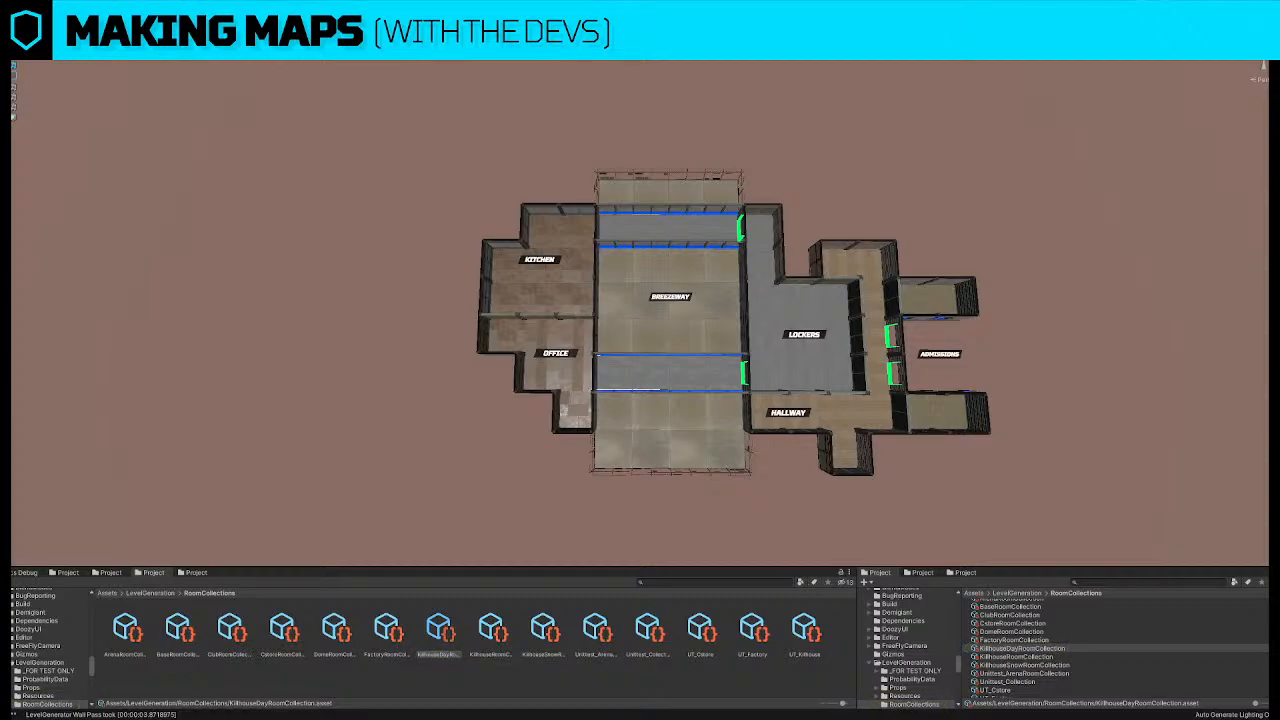
pyautogui.moveTo(170, 386); pyautogui.dragTo(166, 386, button='right')
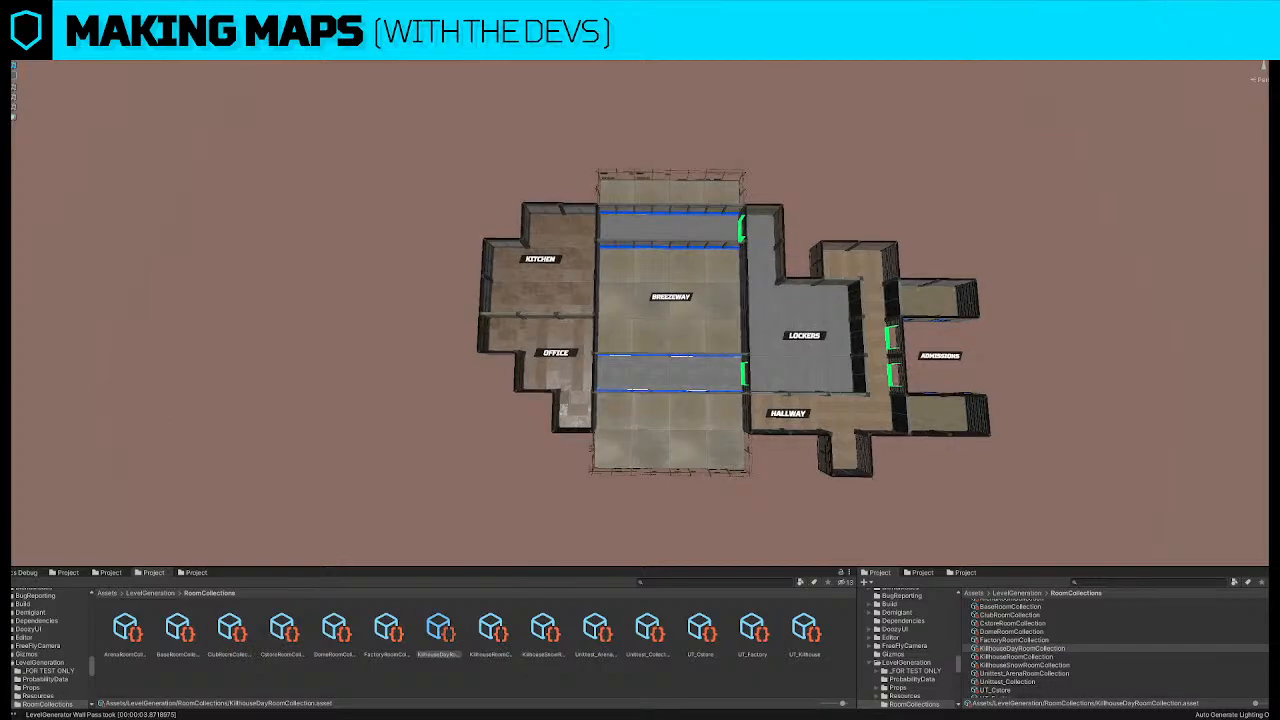
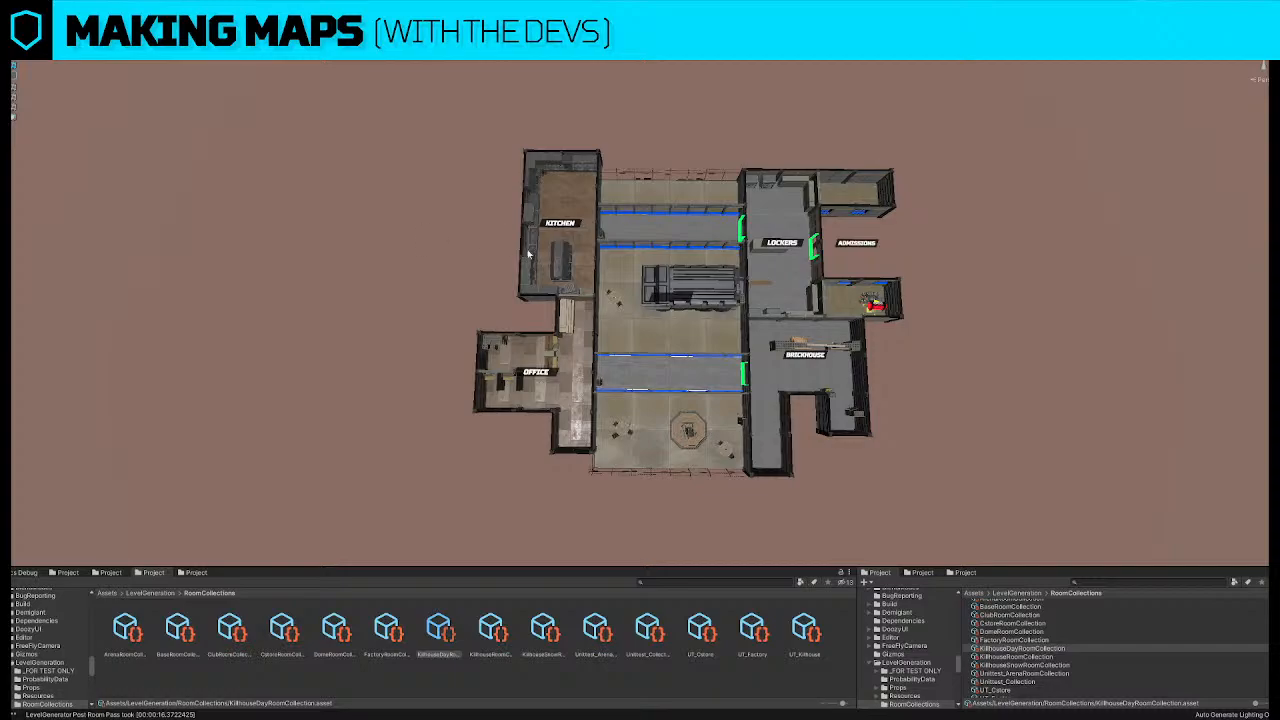
# Move the truck out of the breezeway to the empty ground outside, beyond the kitchen's outer wall, and deselect it
pyautogui.click(690, 288)
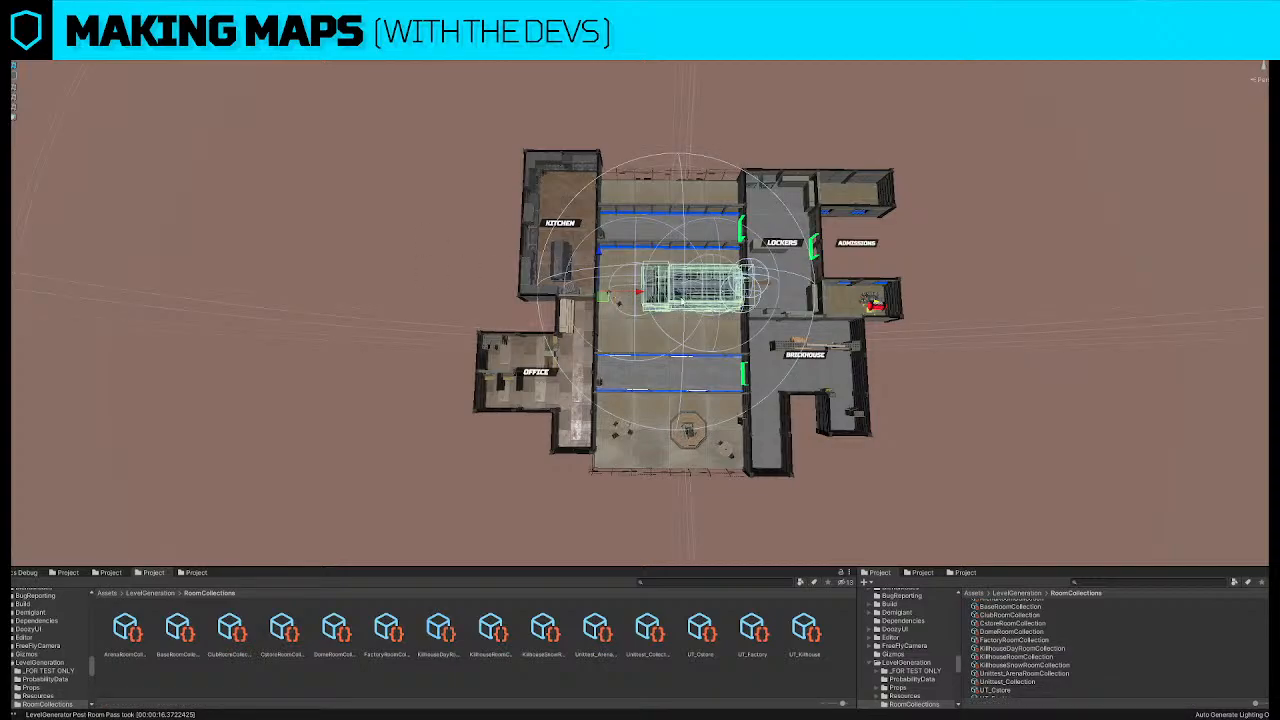
pyautogui.moveTo(608, 296); pyautogui.dragTo(347, 284)
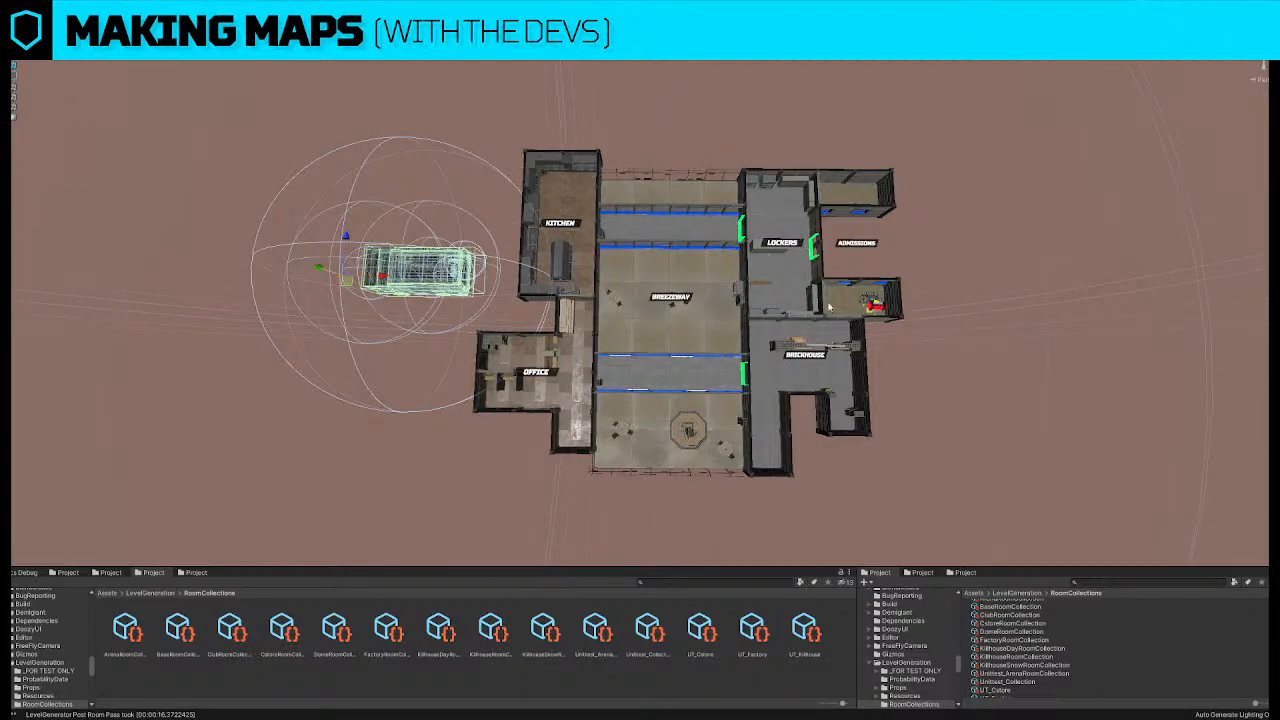
pyautogui.click(1028, 313)
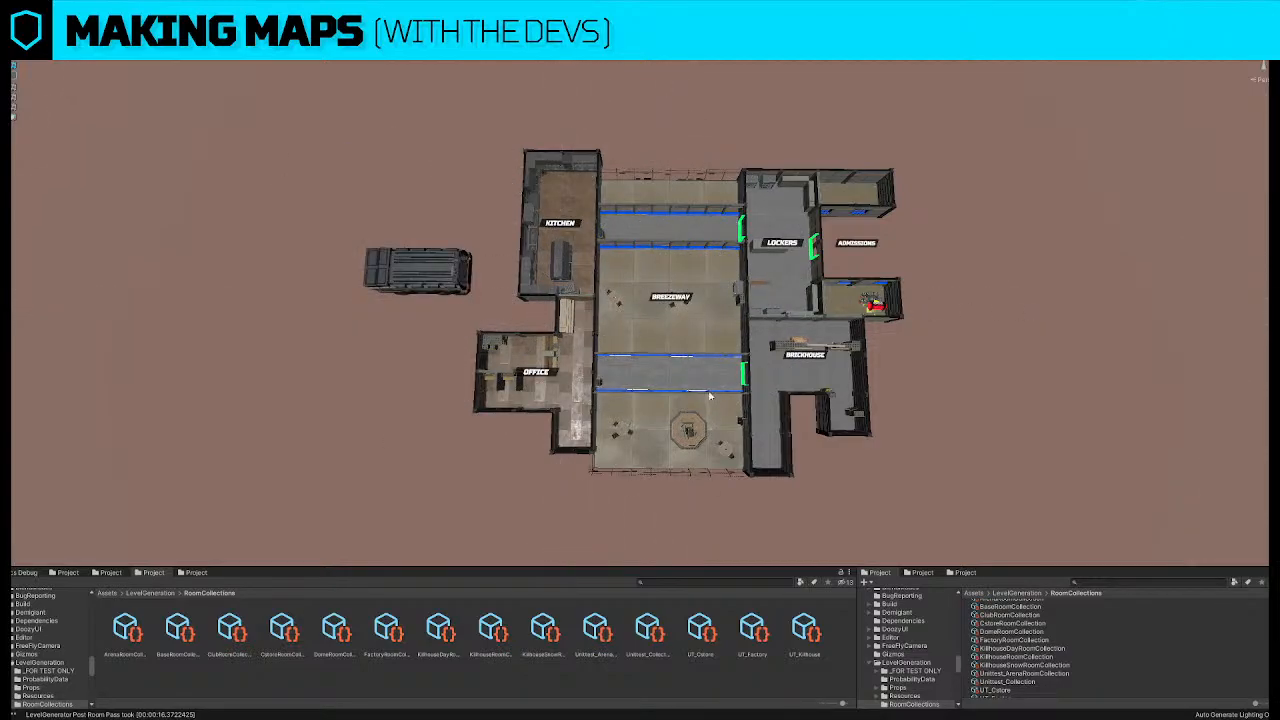
# Examine the generated killhouse layout from closer above and show the gizmo icons of its scene objects
pyautogui.click(614, 242)
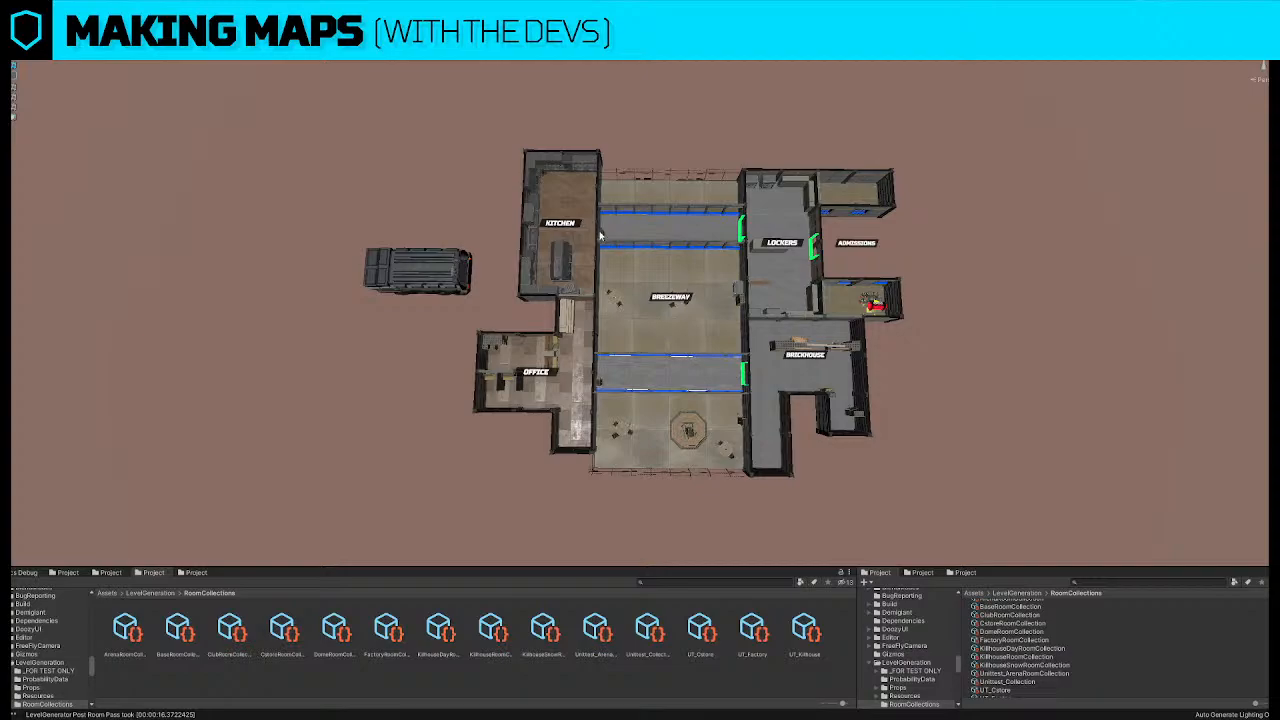
pyautogui.click(603, 381)
pyautogui.scroll(4, 724, 334)
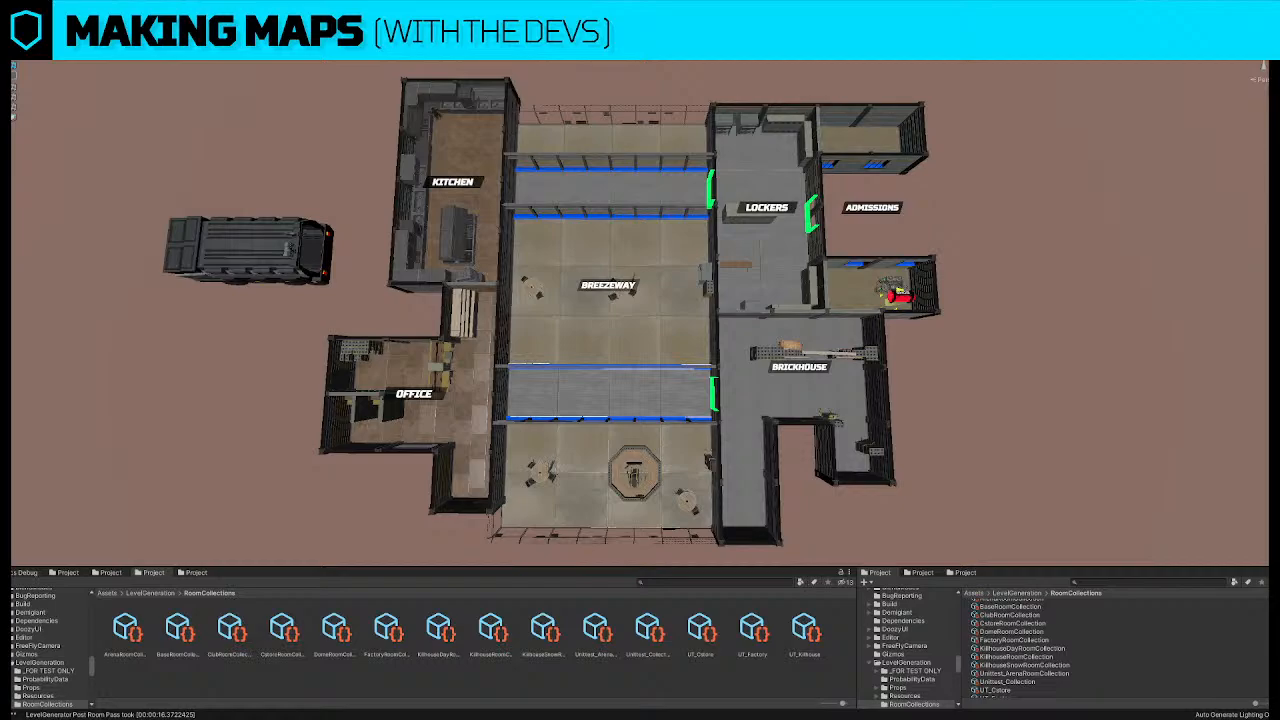
pyautogui.moveTo(688, 325); pyautogui.dragTo(690, 319, button='right')
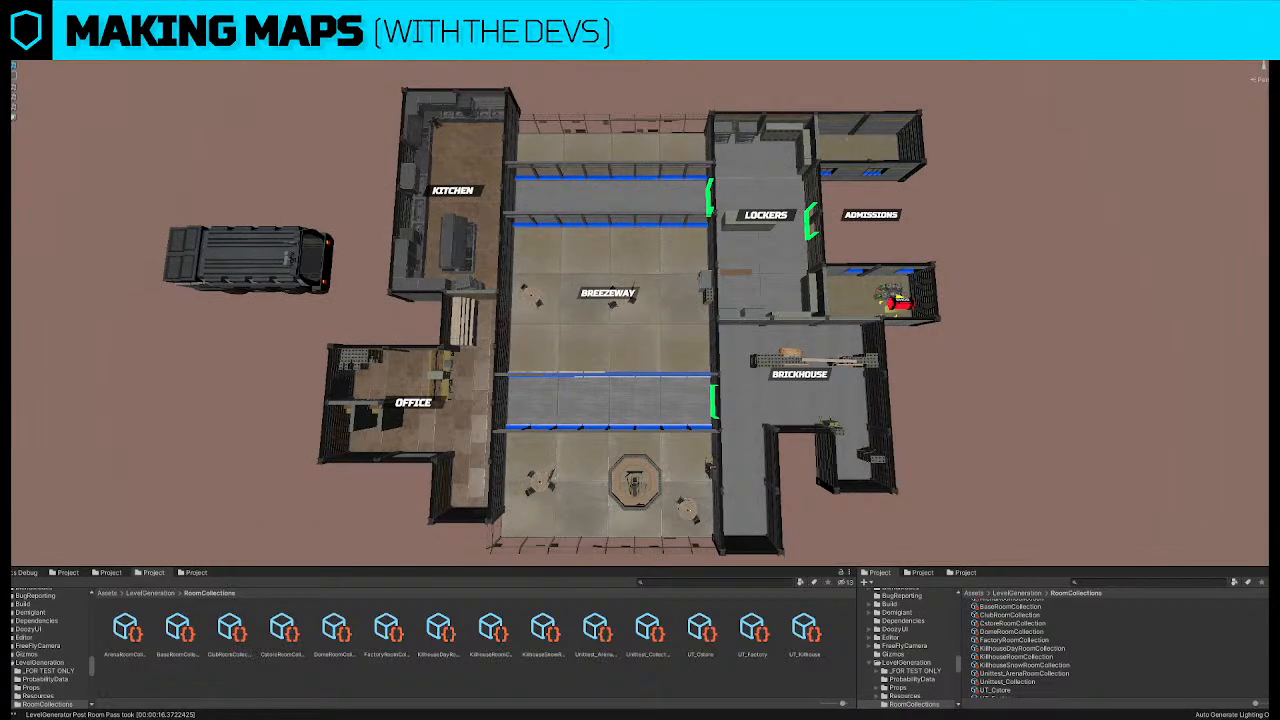
pyautogui.click(1267, 200)
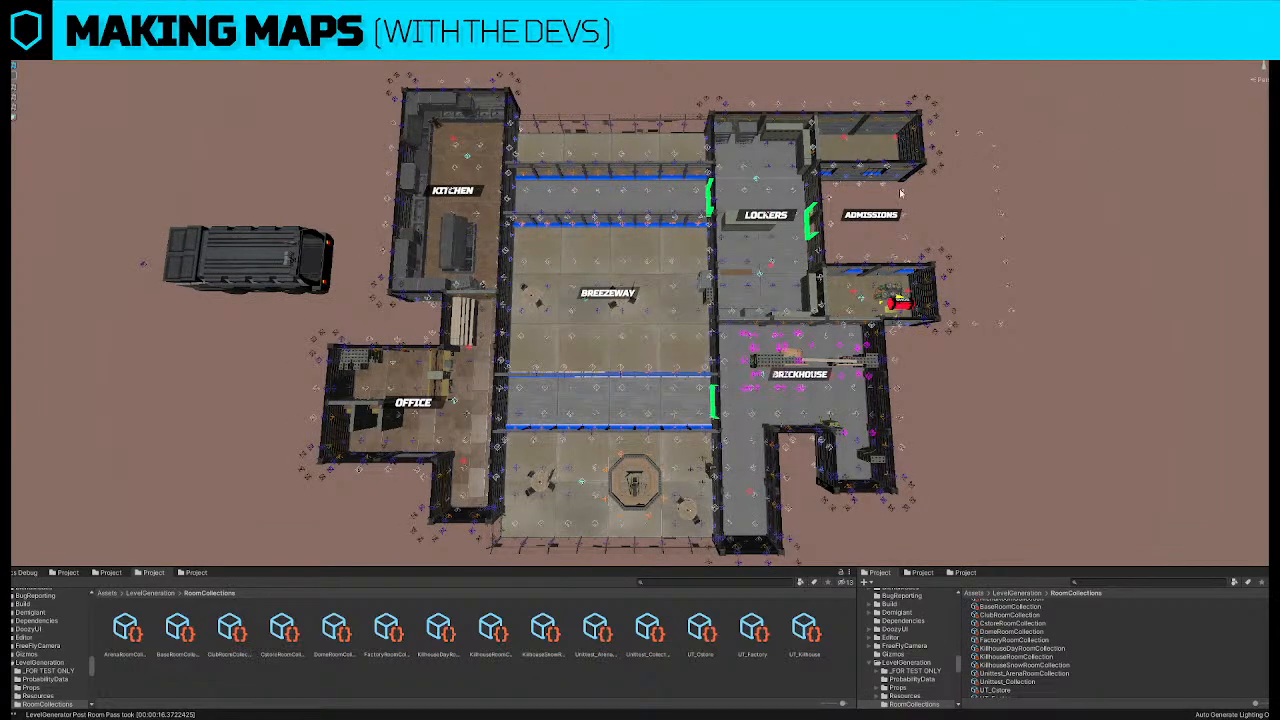
# Select the breezeway's floor sections and two crossing walkways one after another to examine how the room is built up
pyautogui.click(604, 370)
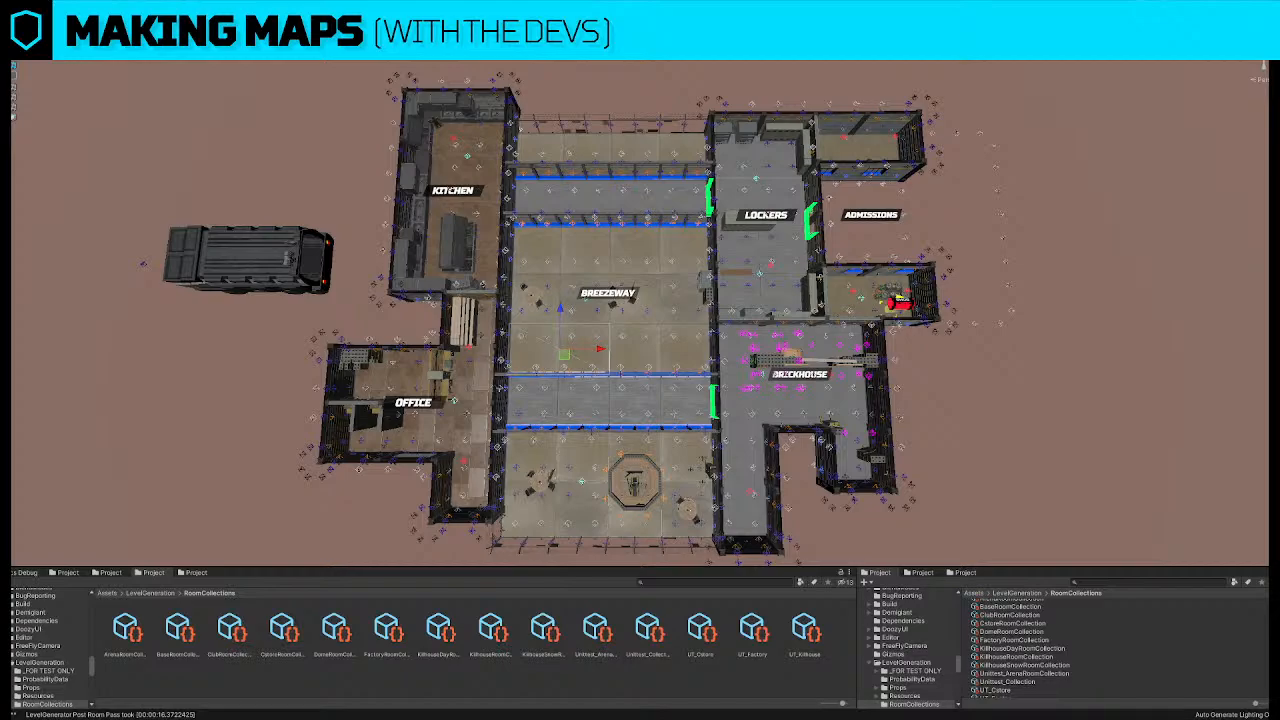
pyautogui.click(850, 362)
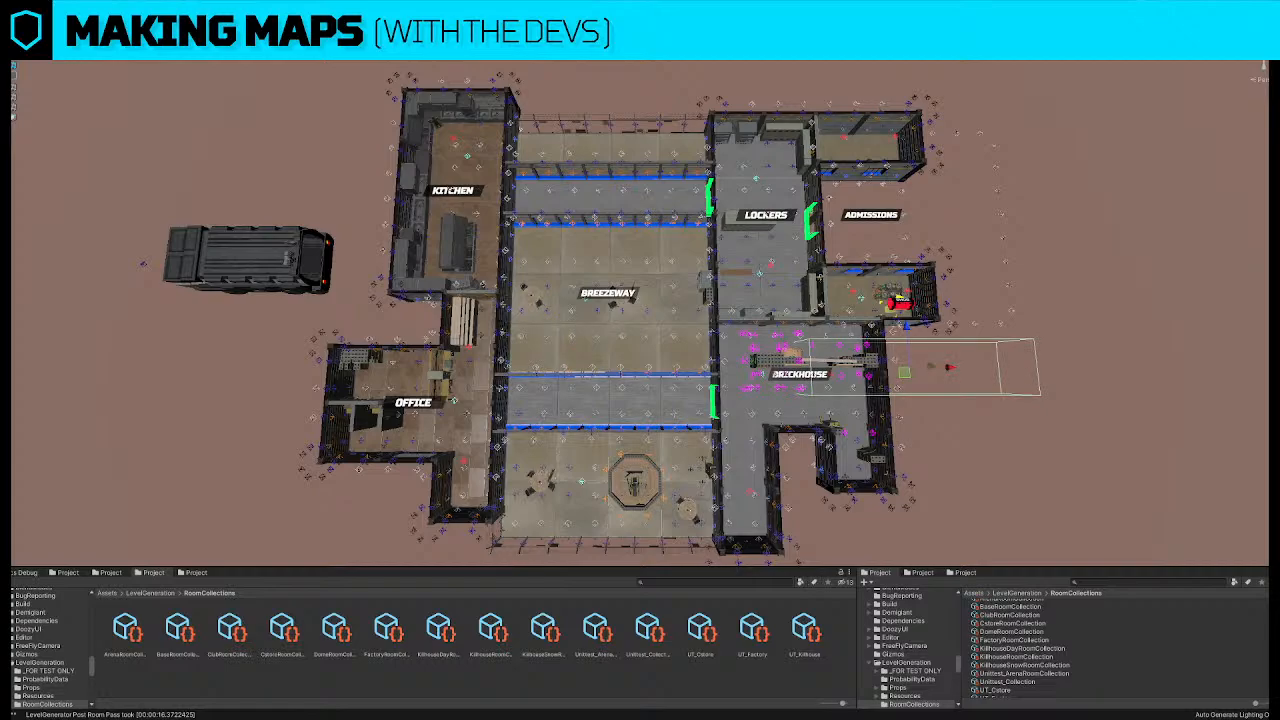
pyautogui.click(610, 405)
pyautogui.click(850, 364)
pyautogui.click(612, 180)
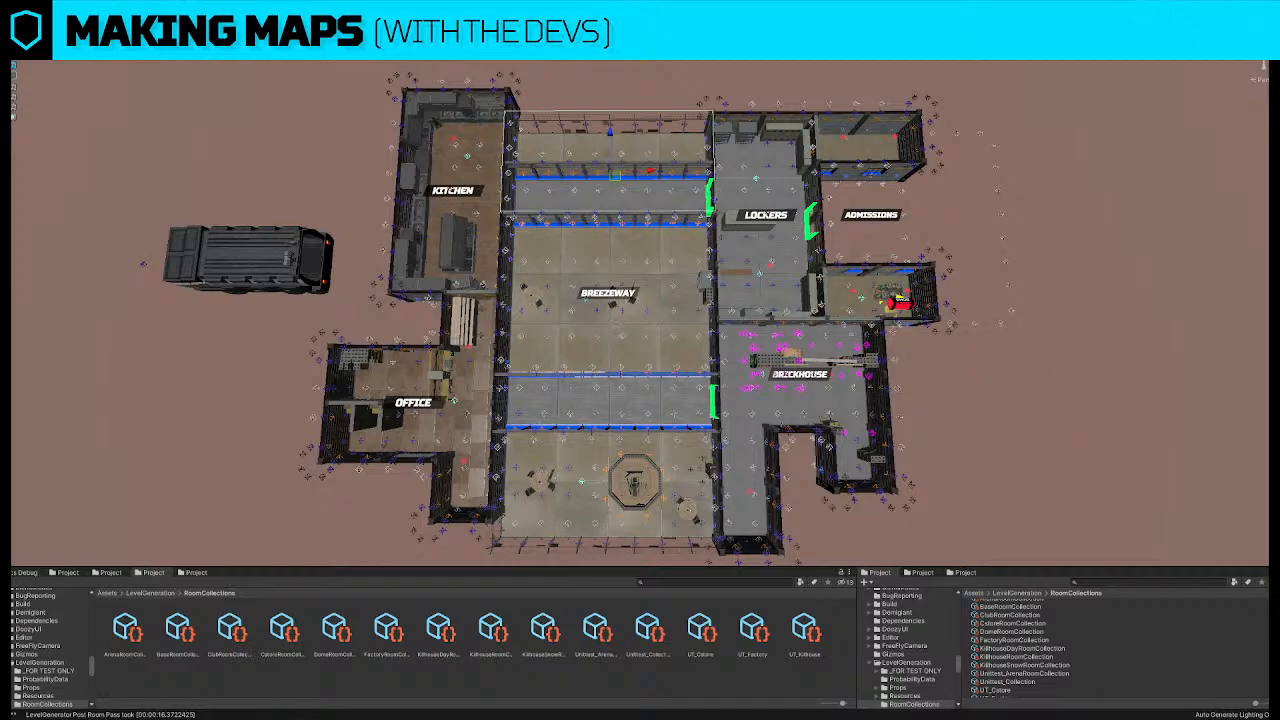
pyautogui.click(606, 266)
pyautogui.click(560, 400)
pyautogui.click(655, 402)
pyautogui.click(615, 438)
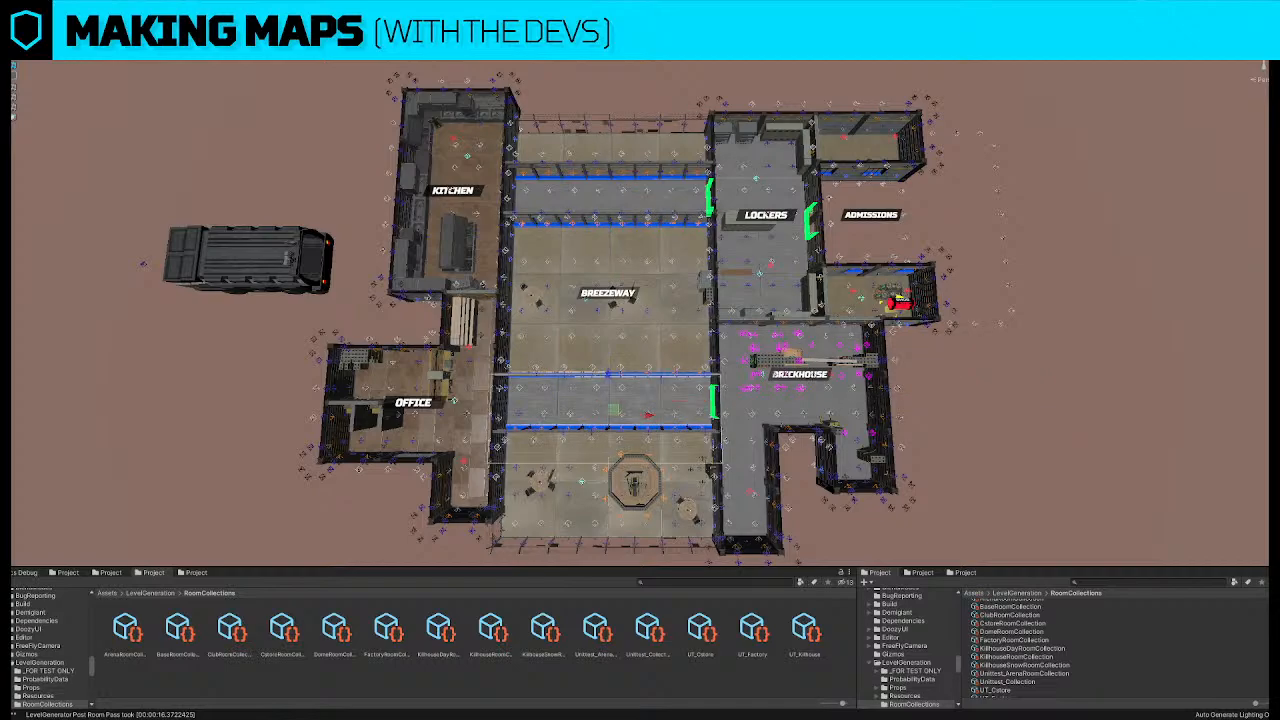
pyautogui.click(610, 500)
pyautogui.click(615, 440)
pyautogui.click(660, 402)
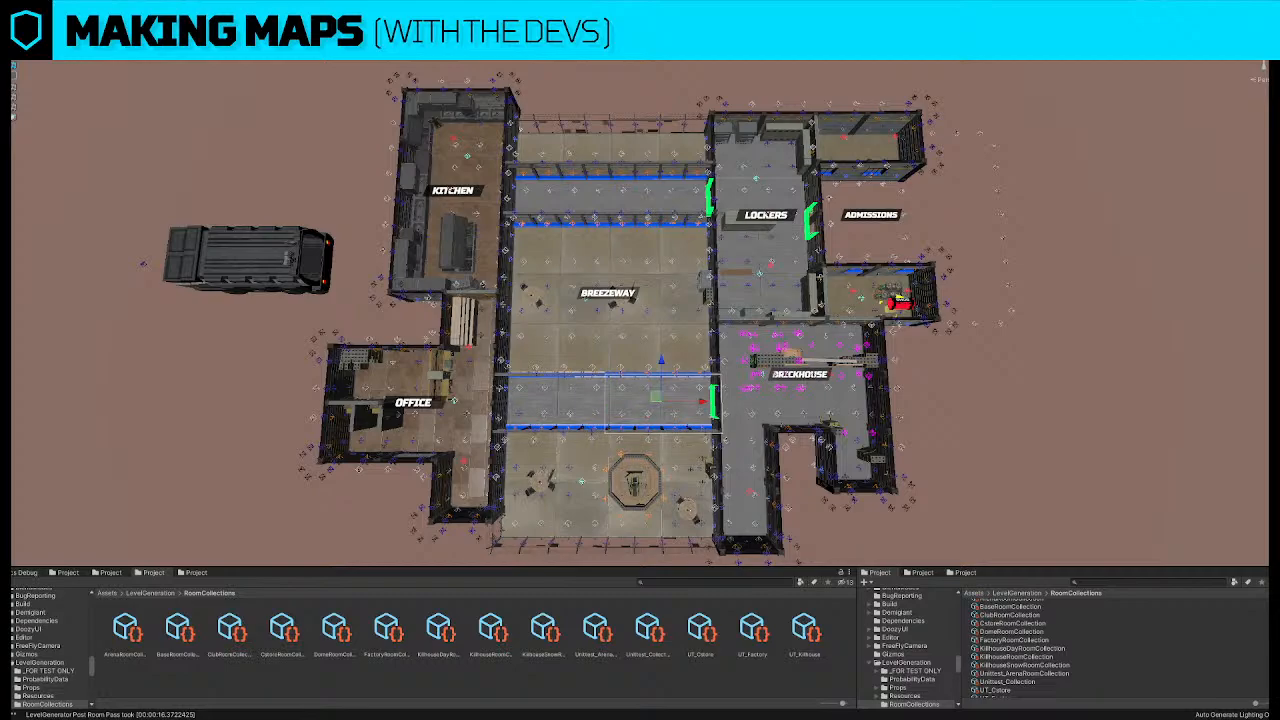
# Rotate the office's partition cluster so that it stands out from the upper wall beside the cinder block stack
pyautogui.moveTo(869, 439); pyautogui.dragTo(869, 435, button='right')
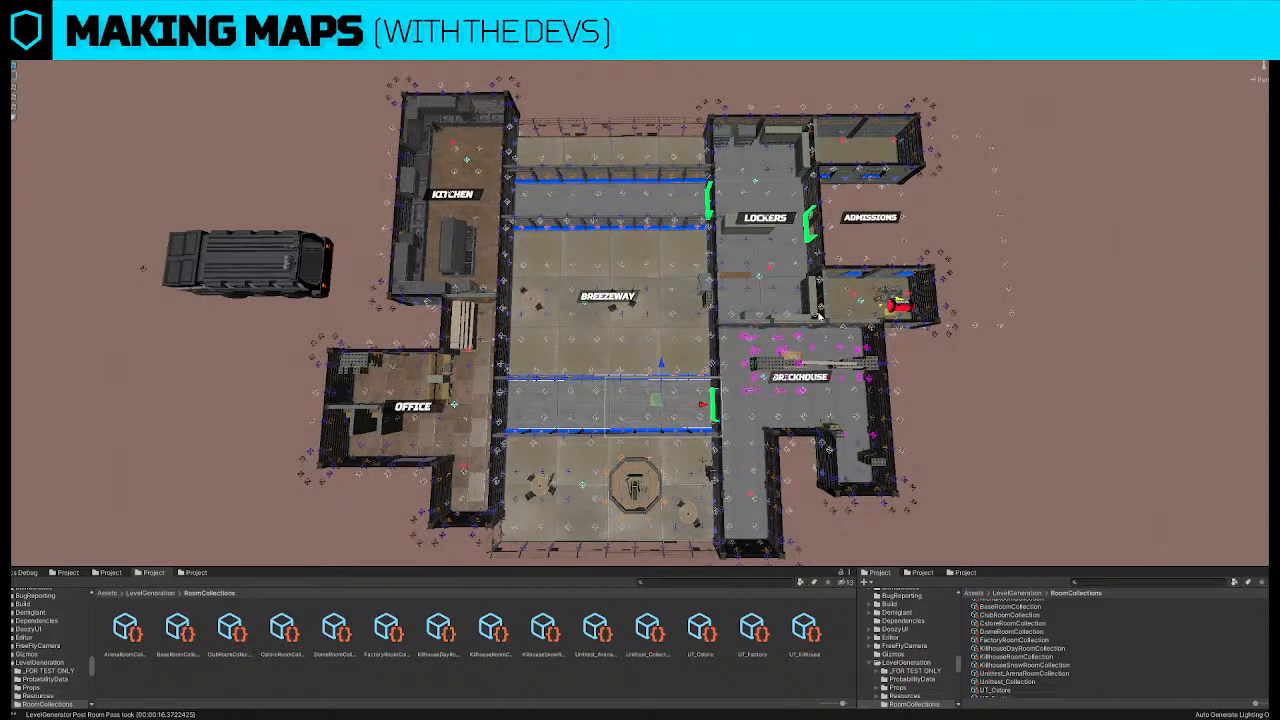
pyautogui.moveTo(908, 230); pyautogui.dragTo(929, 229, button='right')
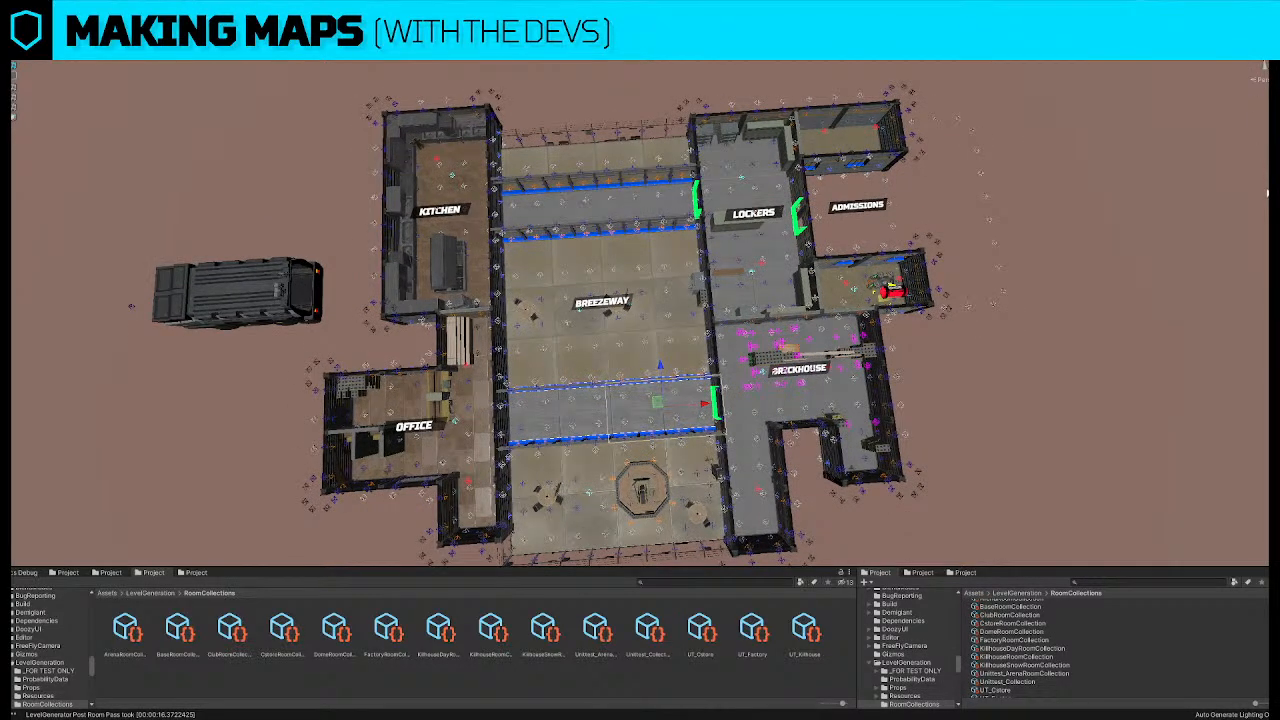
pyautogui.moveTo(862, 213)
pyautogui.mouseDown(button='right')
pyautogui.moveTo(842, 210)
pyautogui.moveTo(841, 222)
pyautogui.mouseUp(button='right')
pyautogui.press('a')
pyautogui.moveTo(691, 332); pyautogui.dragTo(694, 328, button='right')
pyautogui.press('w')
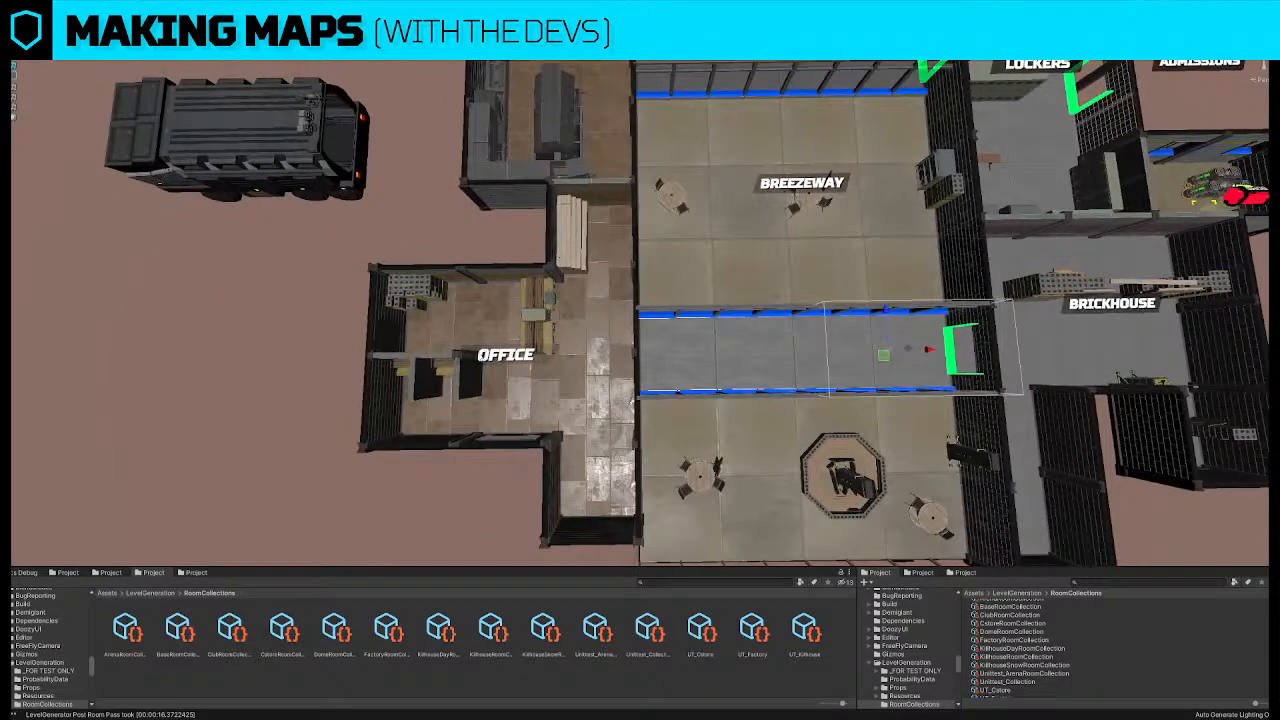
pyautogui.click(455, 362)
pyautogui.press('f')
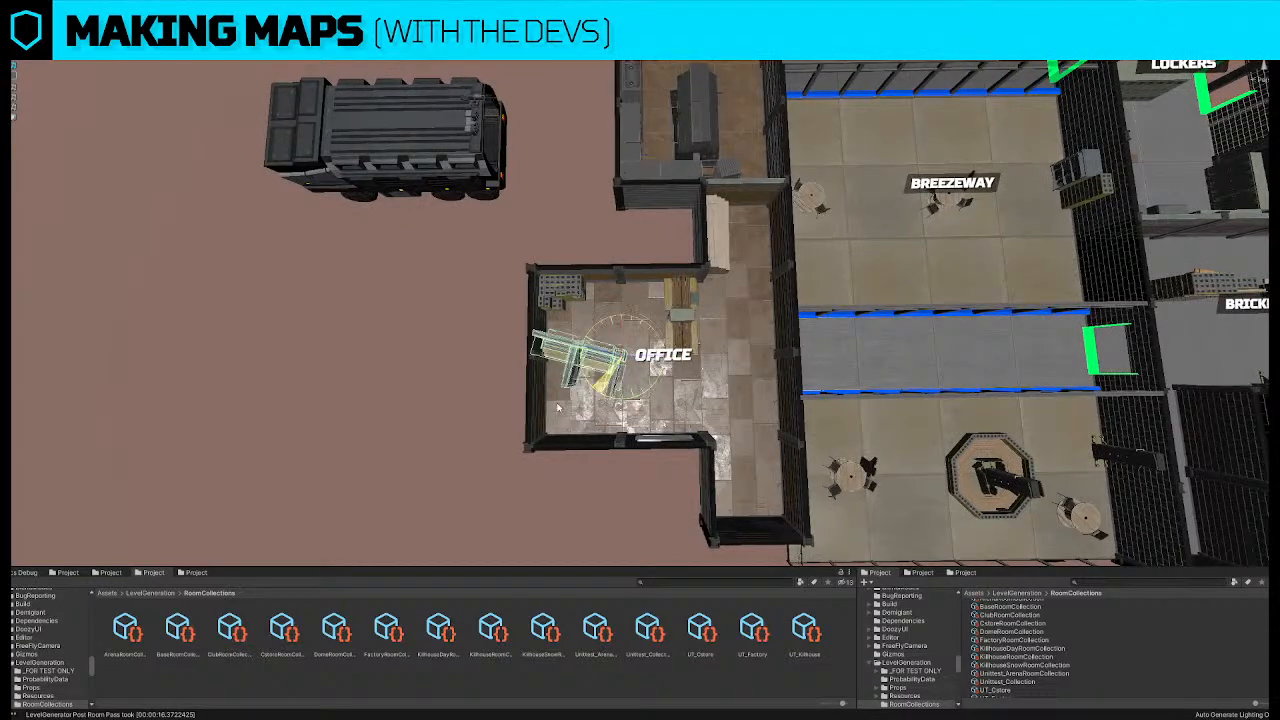
pyautogui.moveTo(466, 423); pyautogui.dragTo(443, 431)
pyautogui.moveTo(610, 314); pyautogui.dragTo(610, 314, button='right')
pyautogui.press('s')
pyautogui.press('d')
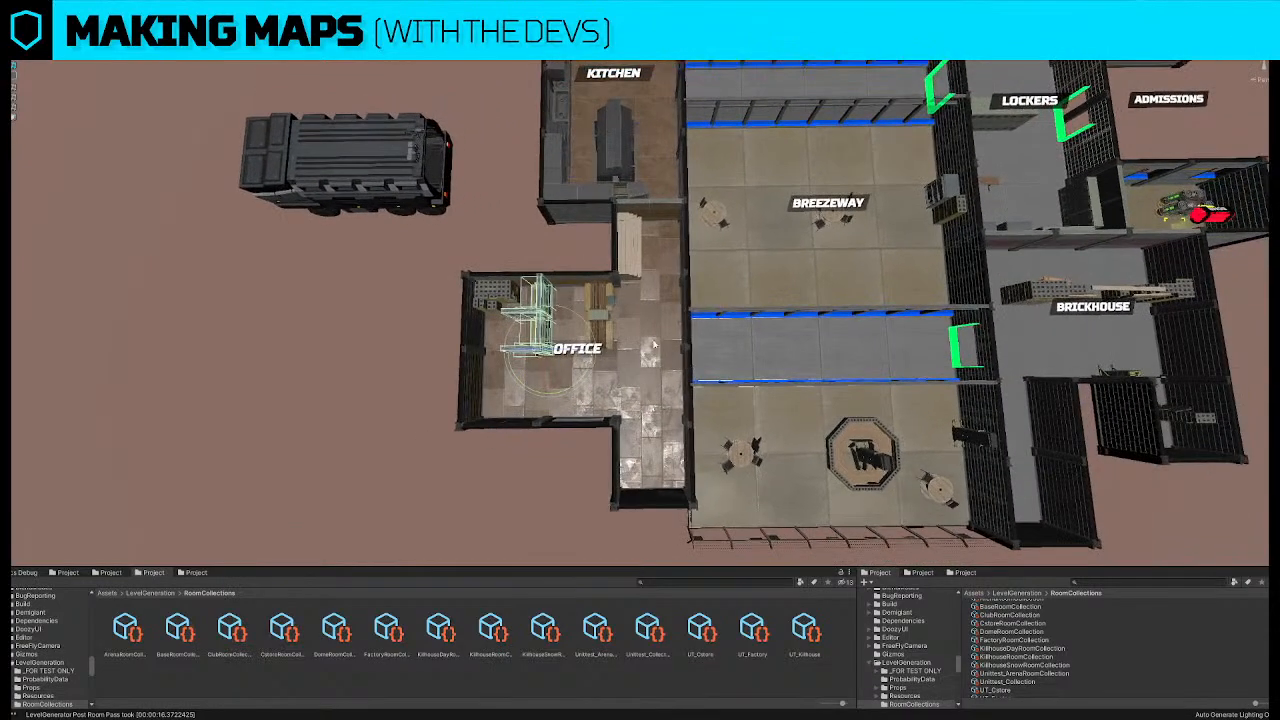
# Swap the office's tall desk cluster for the cl_KHOffice_desks_3x2_short prefab from the Office props folder
pyautogui.click(610, 314)
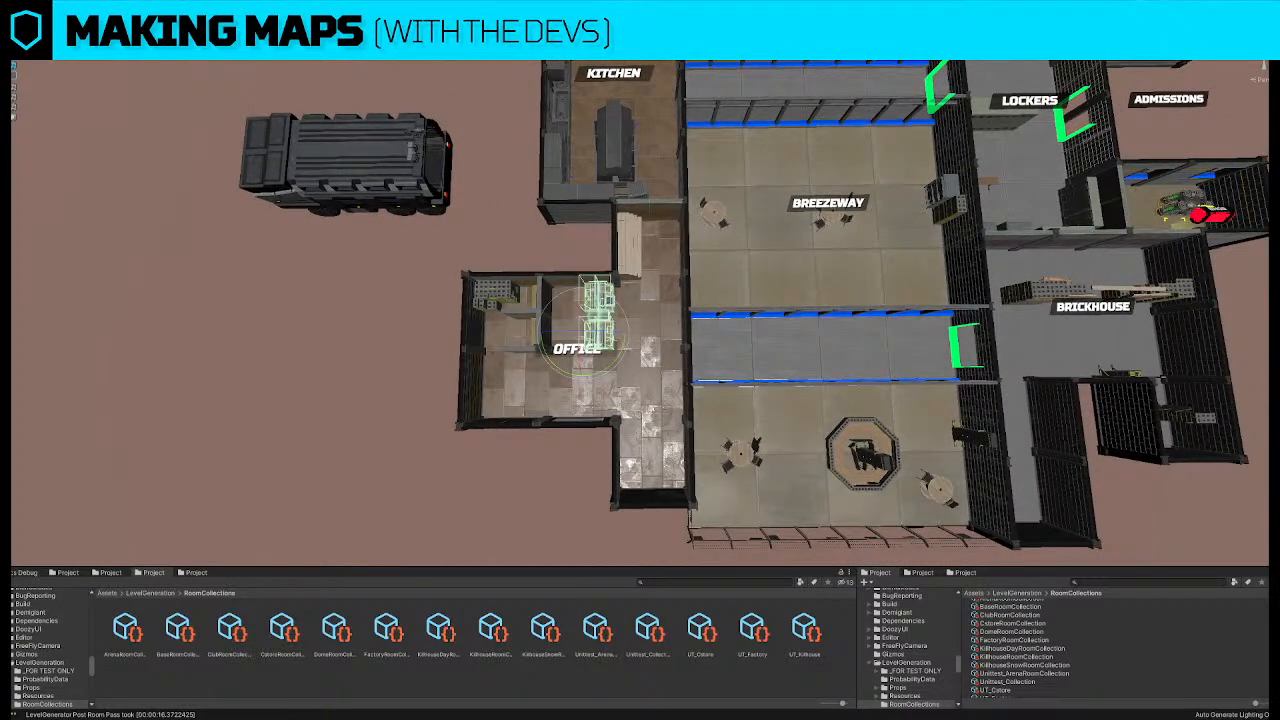
pyautogui.click(595, 320)
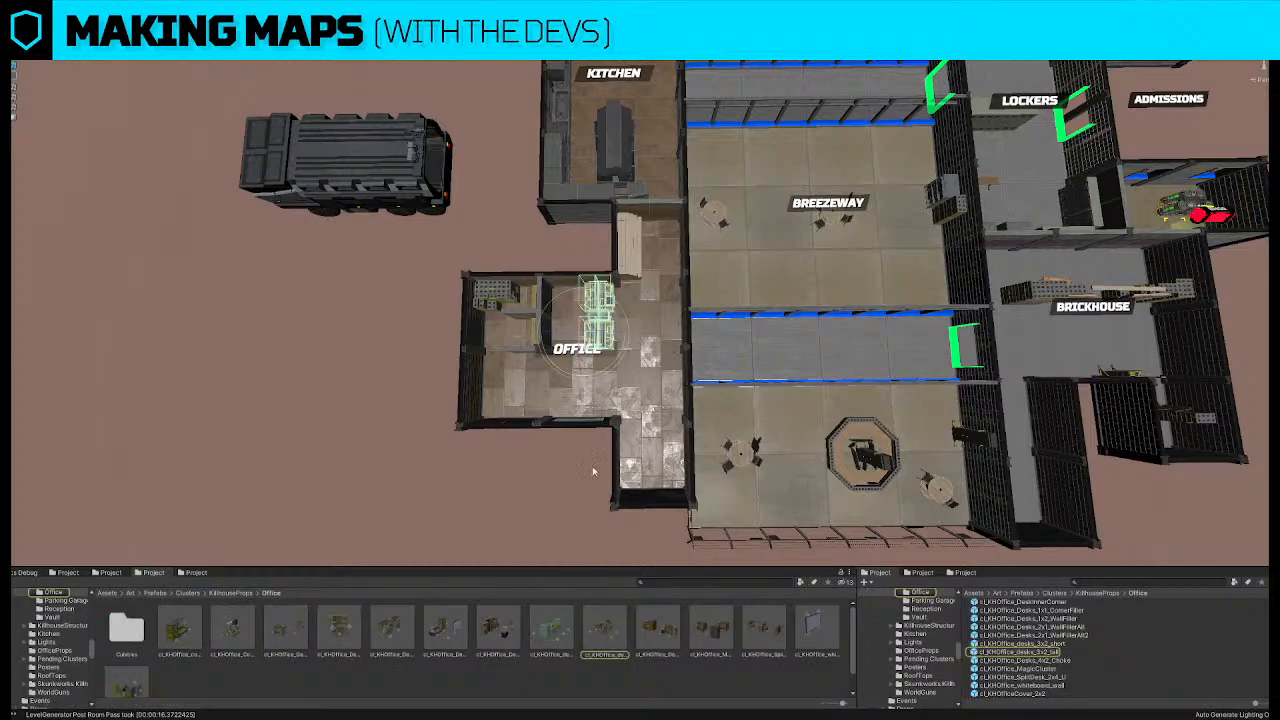
pyautogui.moveTo(564, 638); pyautogui.dragTo(1055, 478)
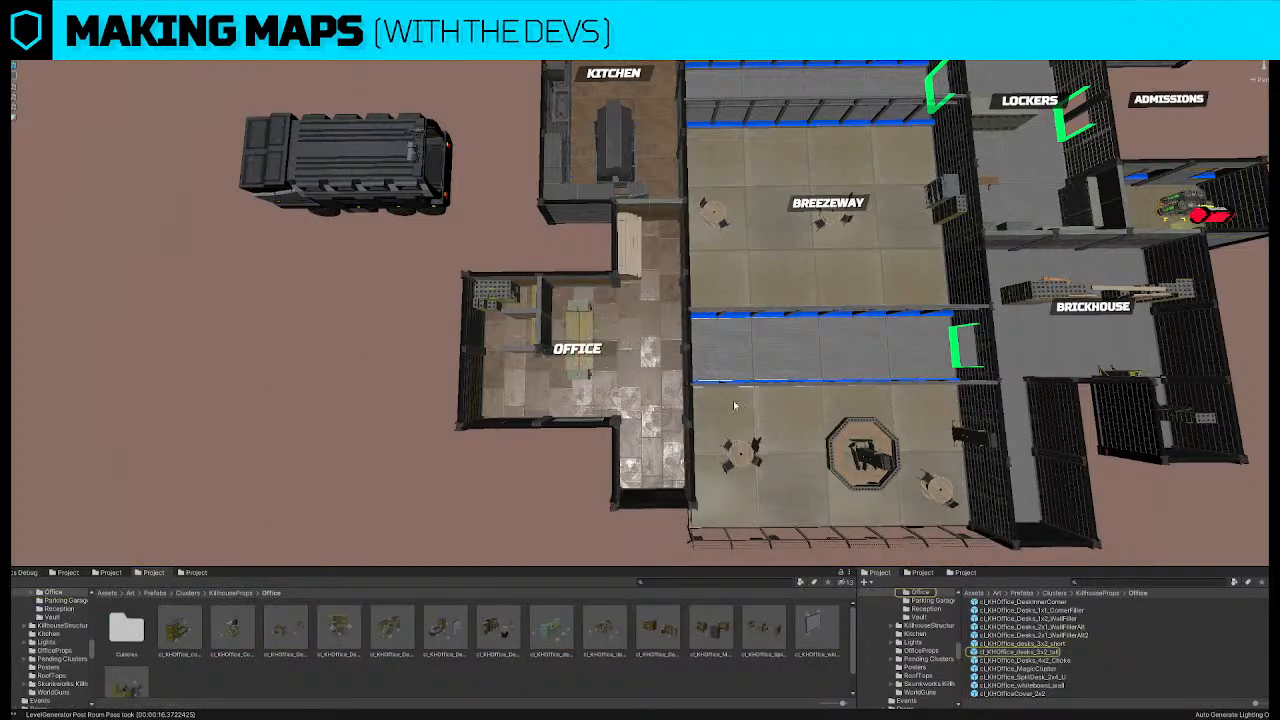
# Move the new desk cluster towards the breezeway side of the office, clear of the OFFICE label, and deselect it
pyautogui.click(584, 326)
pyautogui.press('w')
pyautogui.moveTo(622, 333); pyautogui.dragTo(664, 338)
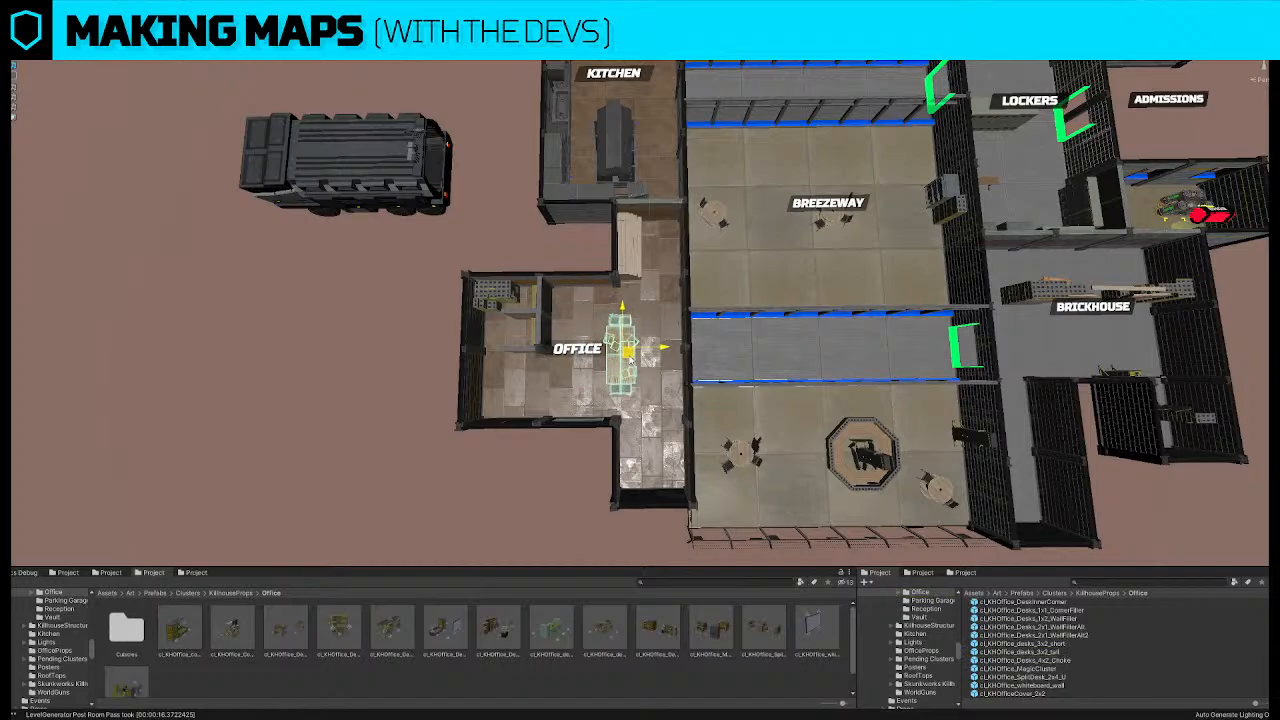
pyautogui.moveTo(395, 501); pyautogui.dragTo(395, 501, button='right')
pyautogui.press('s')
pyautogui.press('d')
pyautogui.click(395, 501)
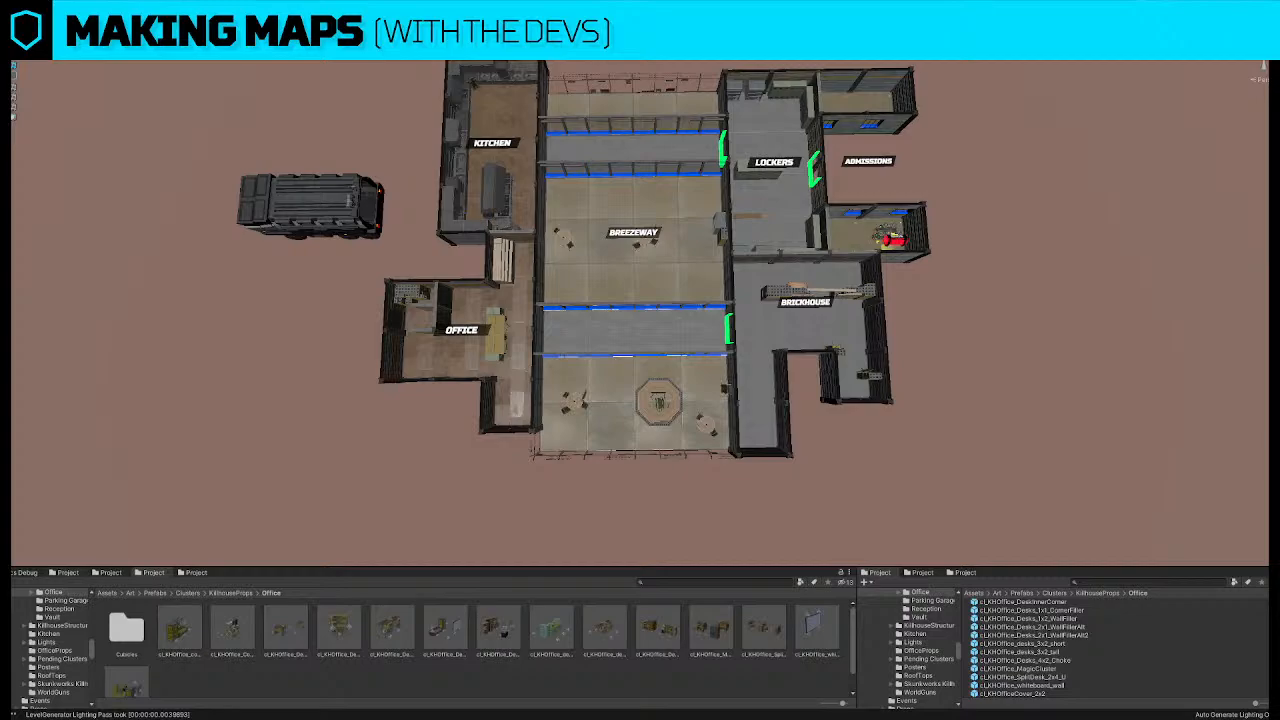
# Search the project assets for "breezeway" and select the Killhouse_16x8_Breezeway 1 prefab
pyautogui.click(72, 574)
pyautogui.click(110, 573)
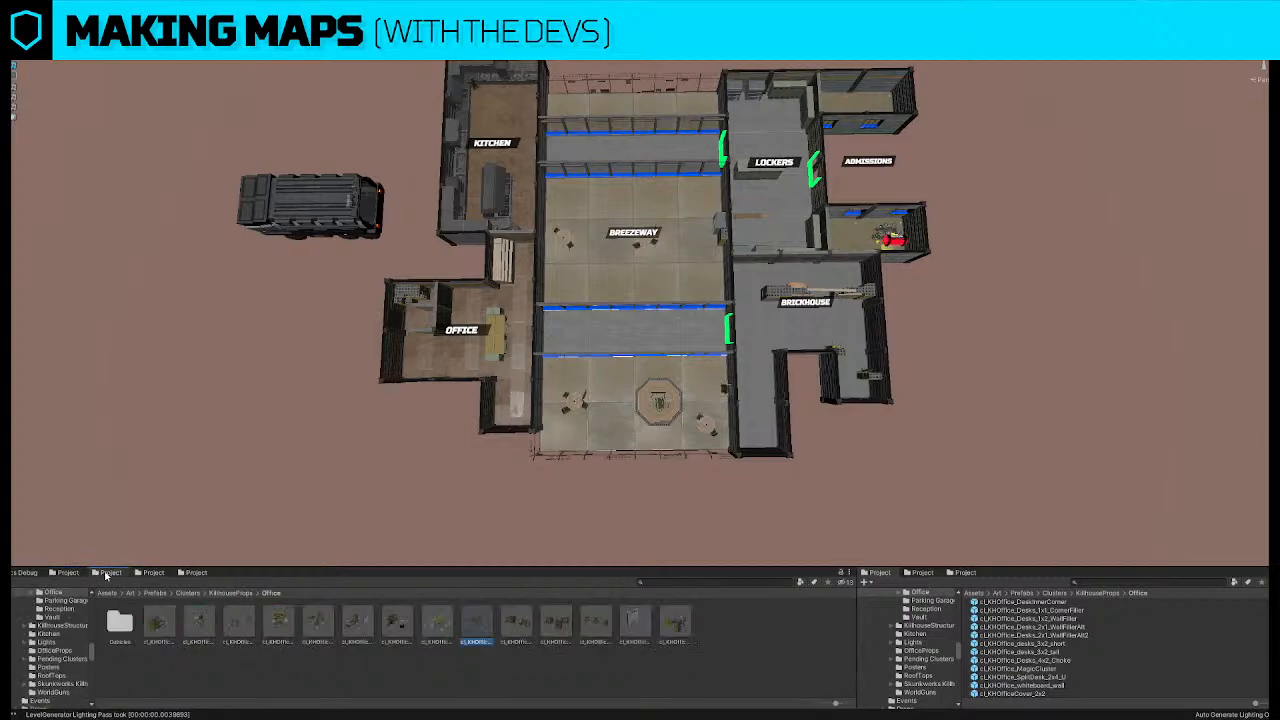
pyautogui.click(675, 582)
pyautogui.write('brea')
pyautogui.write('zeway')
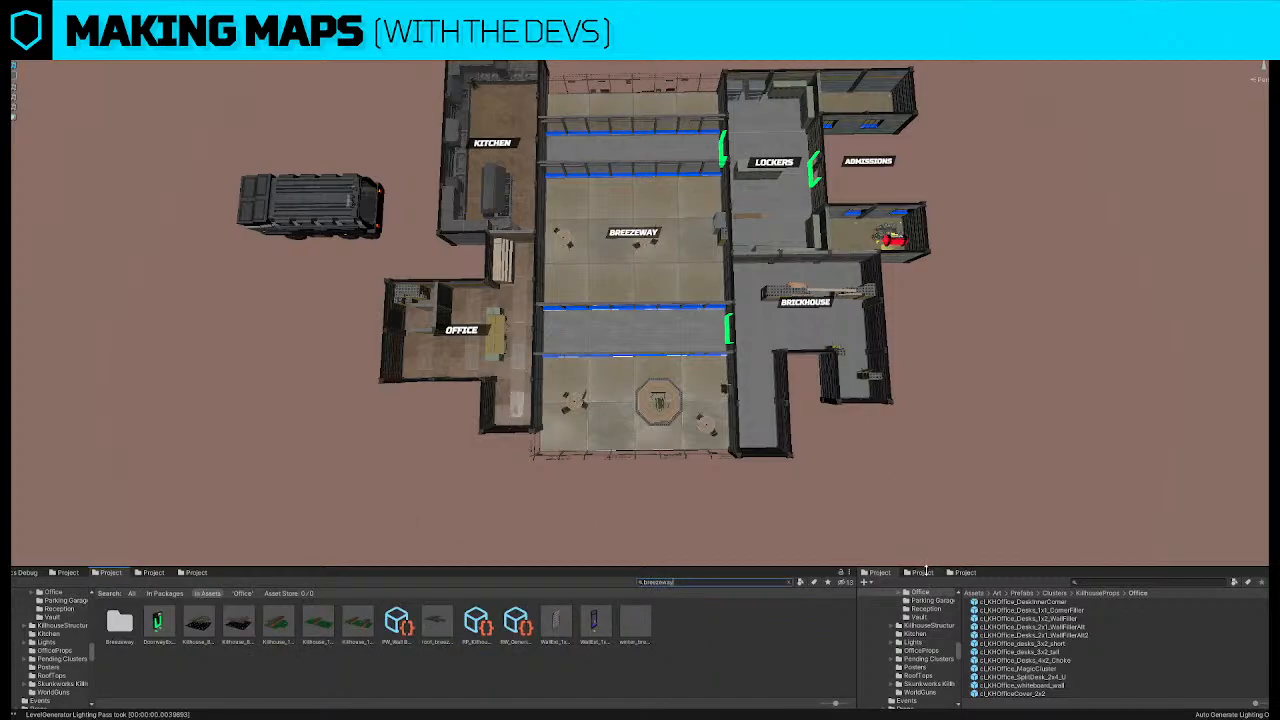
pyautogui.click(358, 628)
# Show the Walls prefab folder from the favourites in the second asset browser
pyautogui.click(1262, 575)
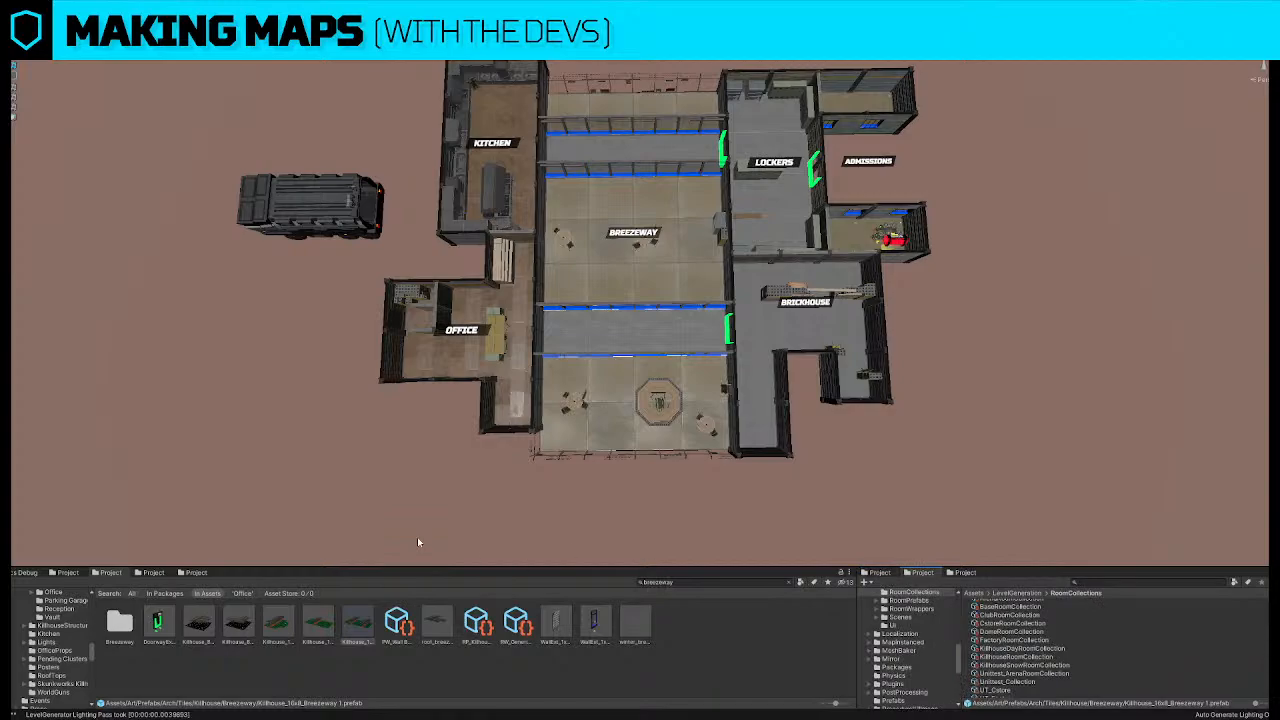
pyautogui.scroll(10, 936, 645)
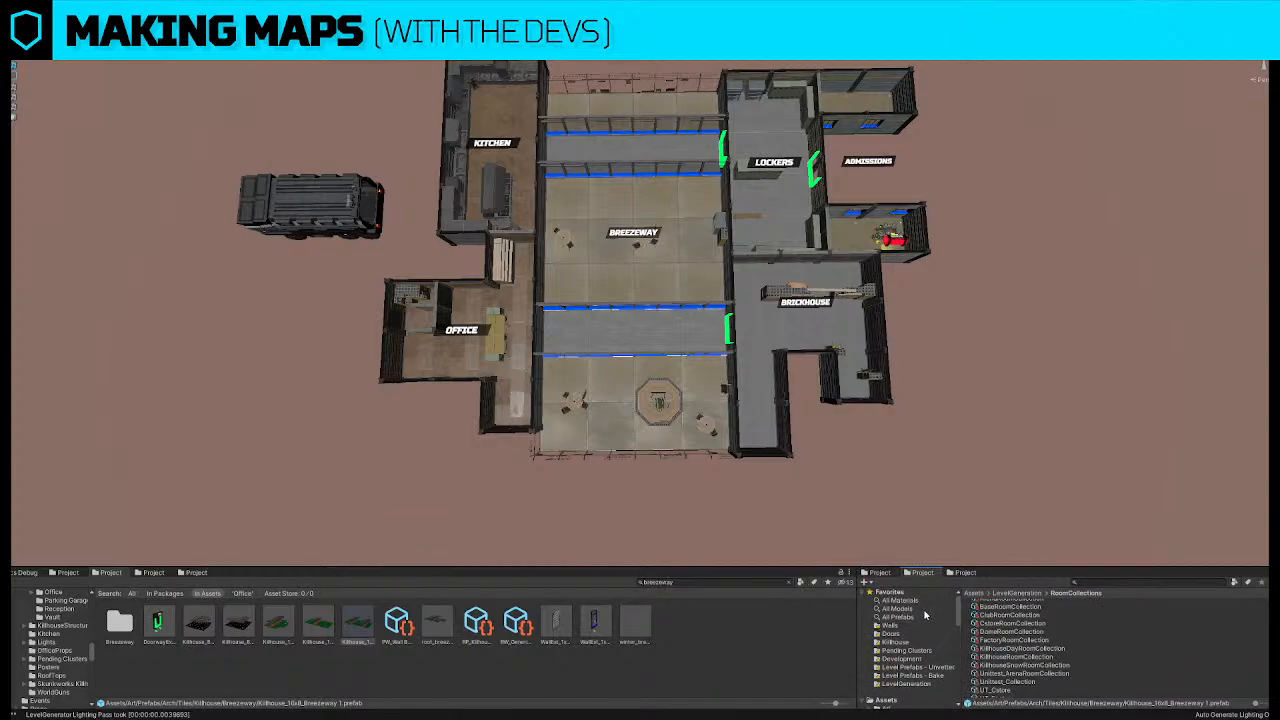
pyautogui.click(899, 628)
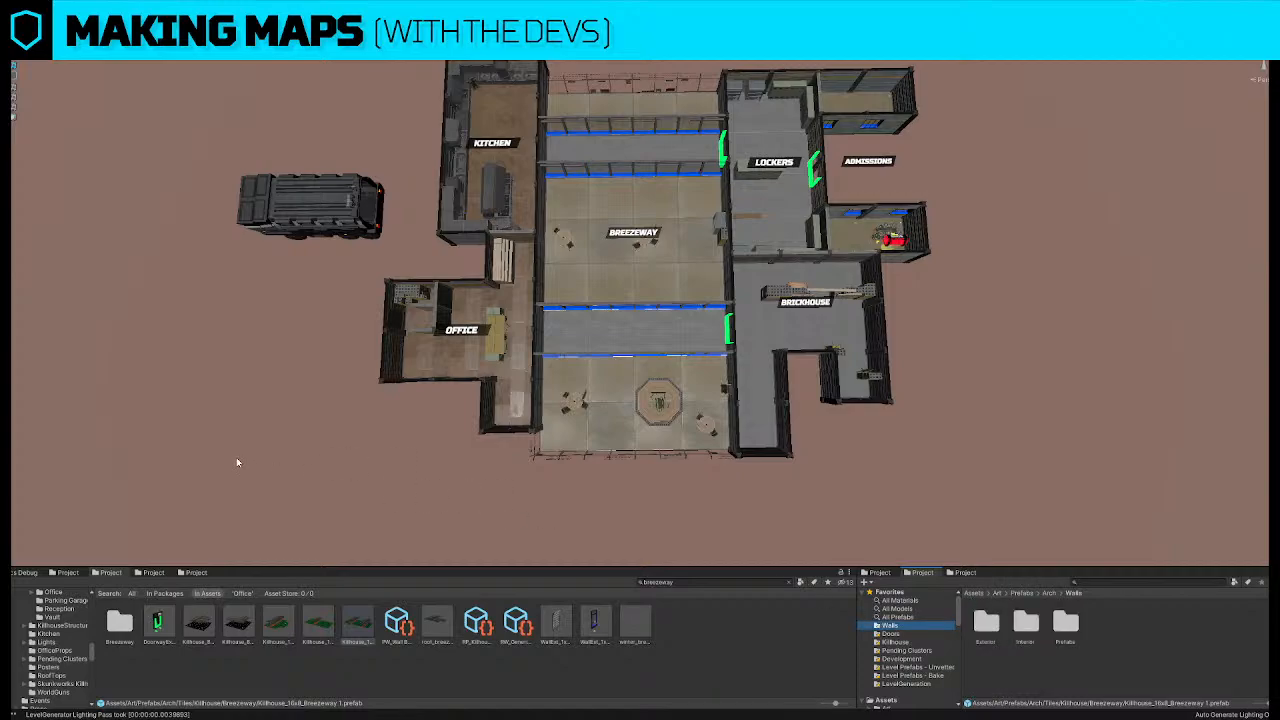
# Rotate the office's cinder block stack and move it into the lower outer corner, flush against both walls
pyautogui.moveTo(484, 380); pyautogui.dragTo(498, 340, button='right')
pyautogui.click(500, 341)
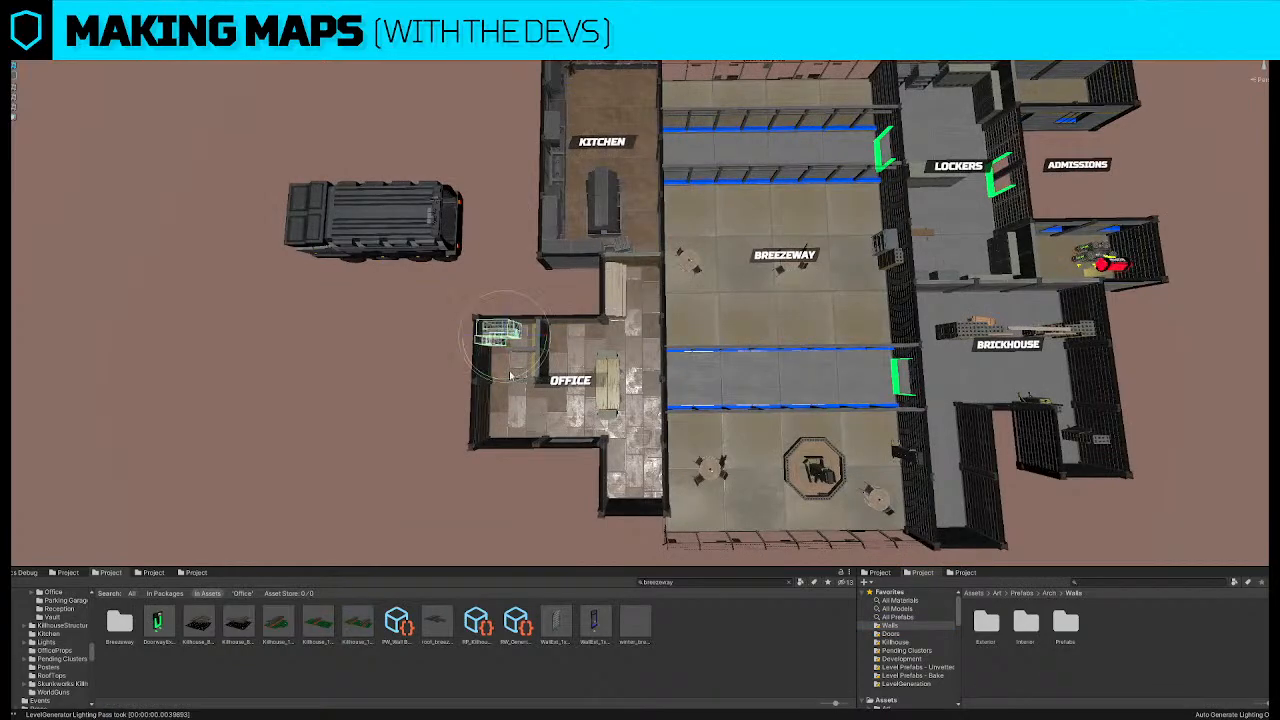
pyautogui.moveTo(511, 379); pyautogui.dragTo(541, 346)
pyautogui.press('w')
pyautogui.moveTo(507, 299); pyautogui.dragTo(508, 385)
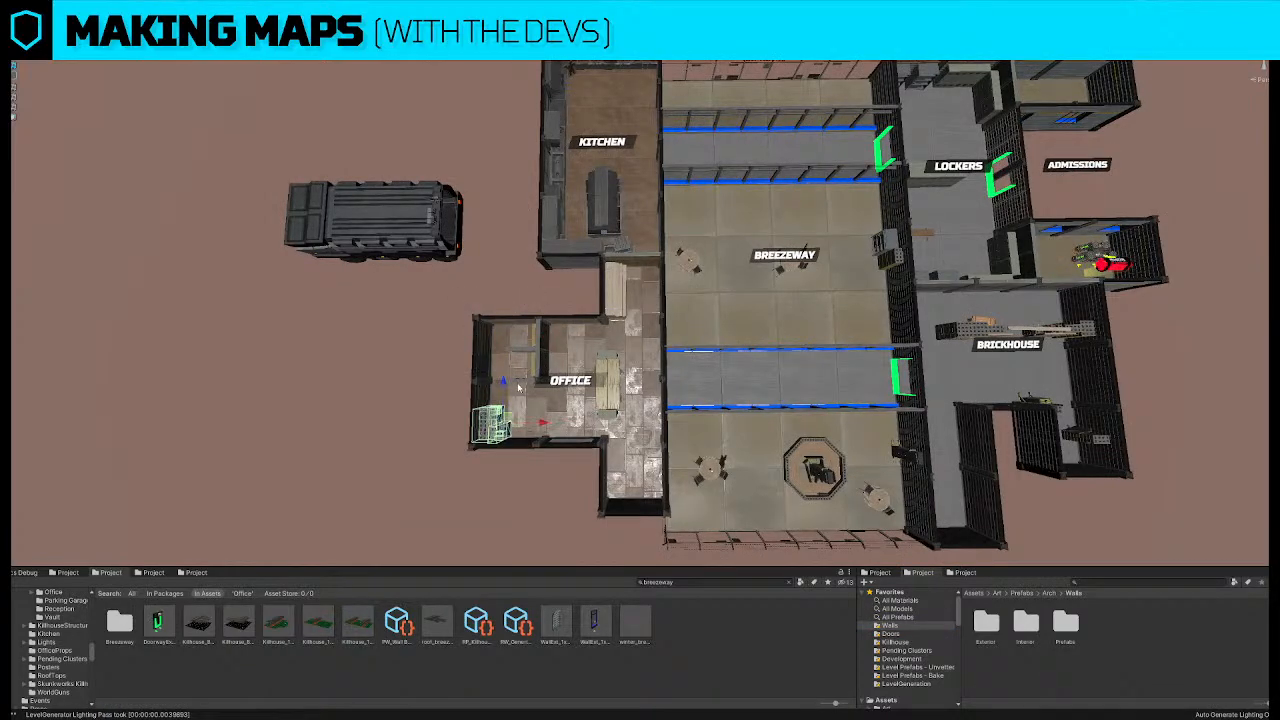
pyautogui.press('f')
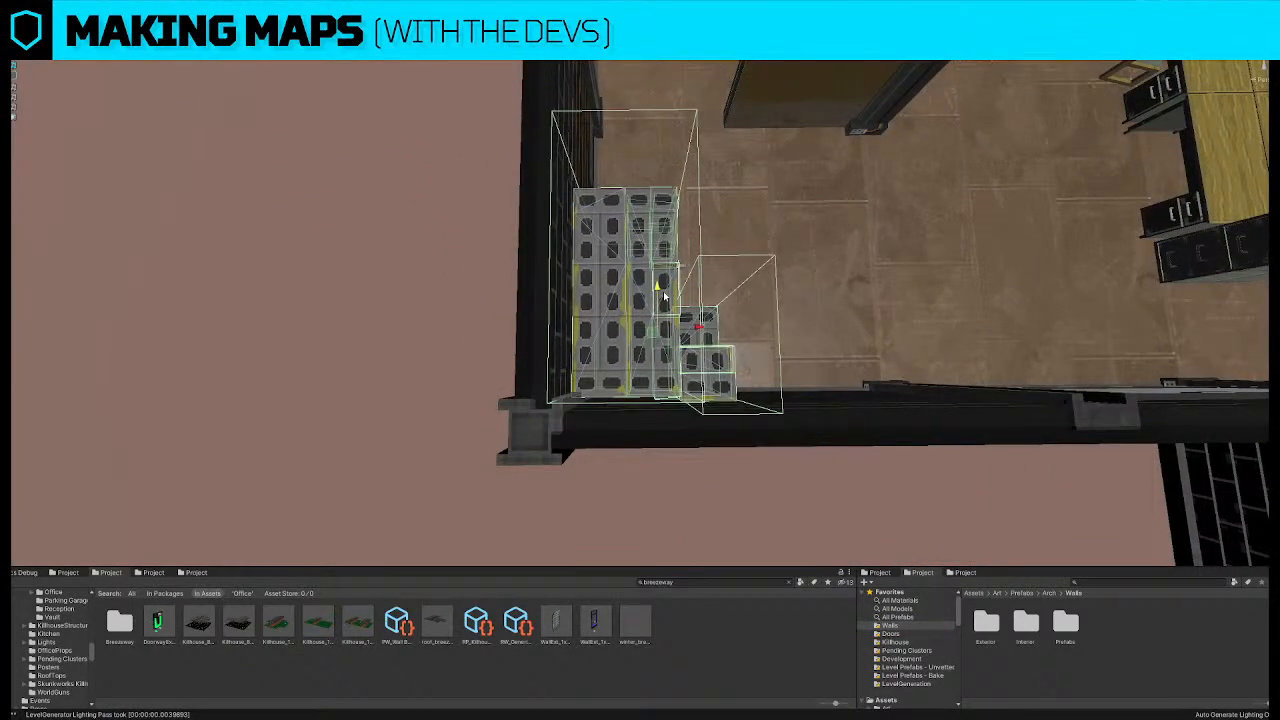
pyautogui.scroll(-10, 663, 297)
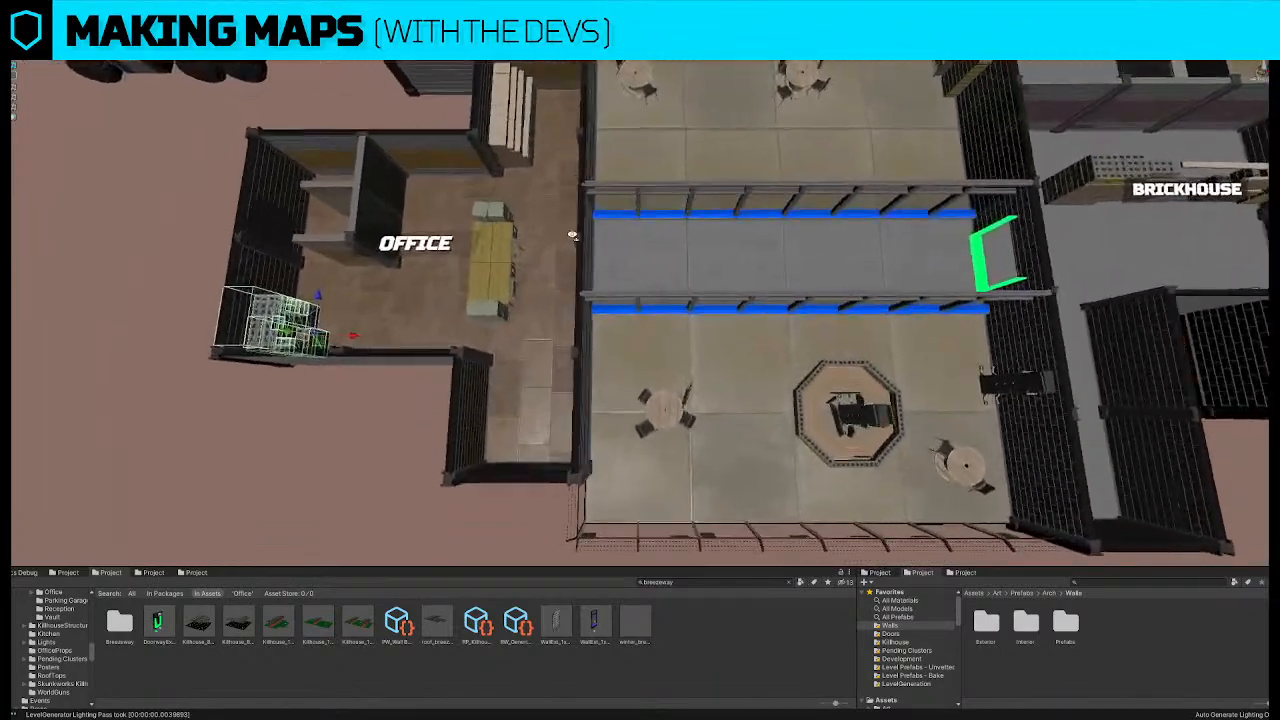
# Delete the office wall section that closes the office end of the blue-edged walkway through the breezeway
pyautogui.scroll(5, 572, 235)
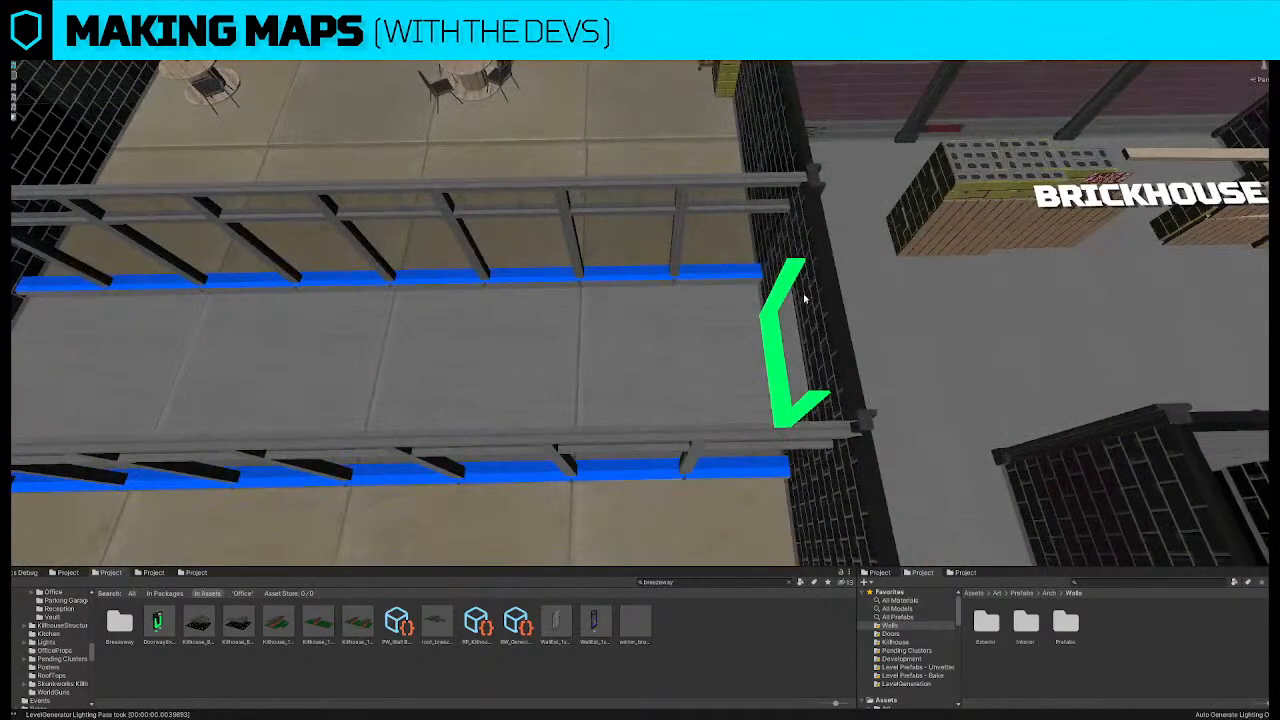
pyautogui.click(804, 298)
pyautogui.scroll(-5, 805, 298)
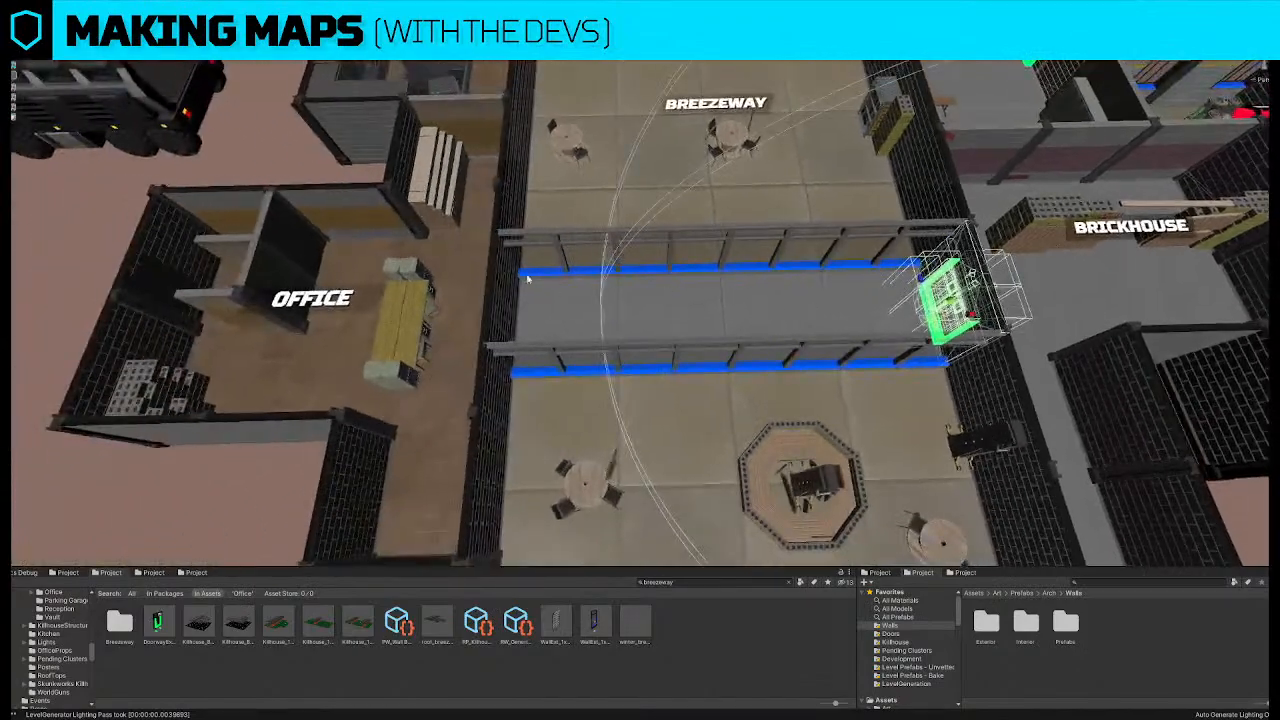
pyautogui.click(510, 275)
pyautogui.keyDown('shift'); pyautogui.click(498, 316); pyautogui.keyUp('shift')
pyautogui.press('Delete')
# Duplicate the green doorway at the brickhouse end of the walkway and fit the copy into the office wall opening
pyautogui.click(998, 302)
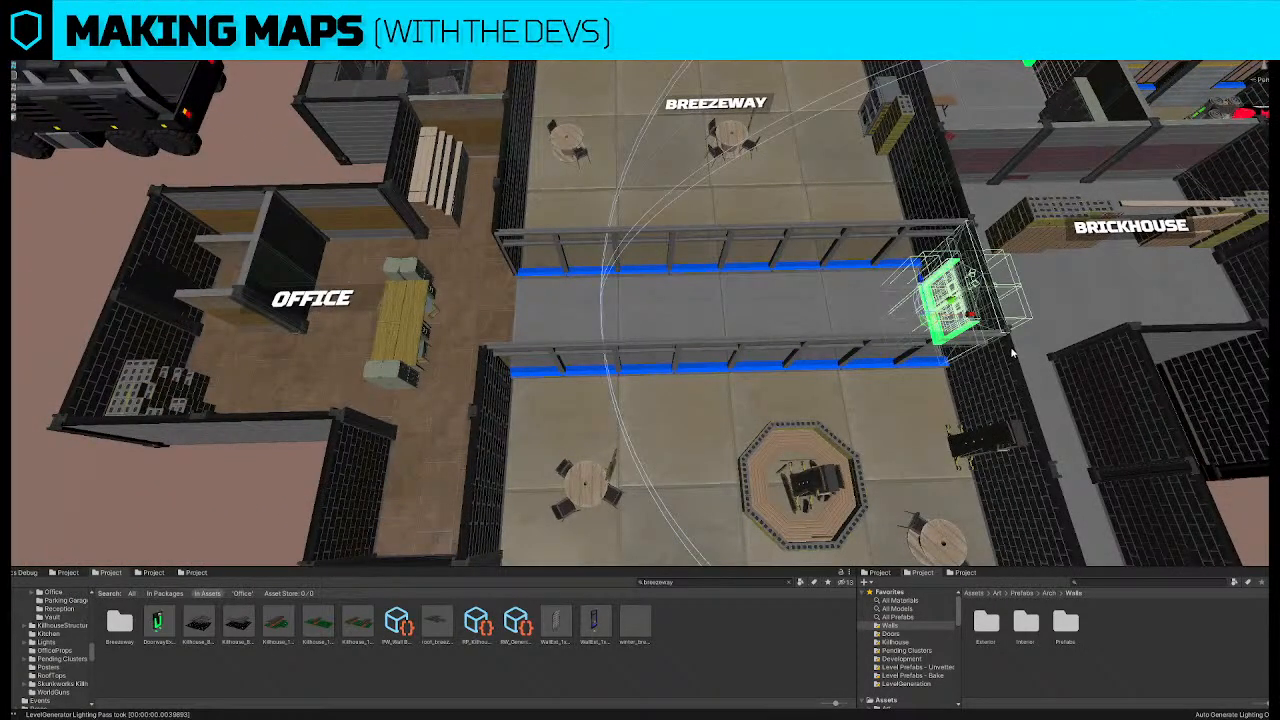
pyautogui.press('e')
pyautogui.moveTo(903, 346); pyautogui.dragTo(1079, 404)
pyautogui.hotkey('ctrl', 'z')
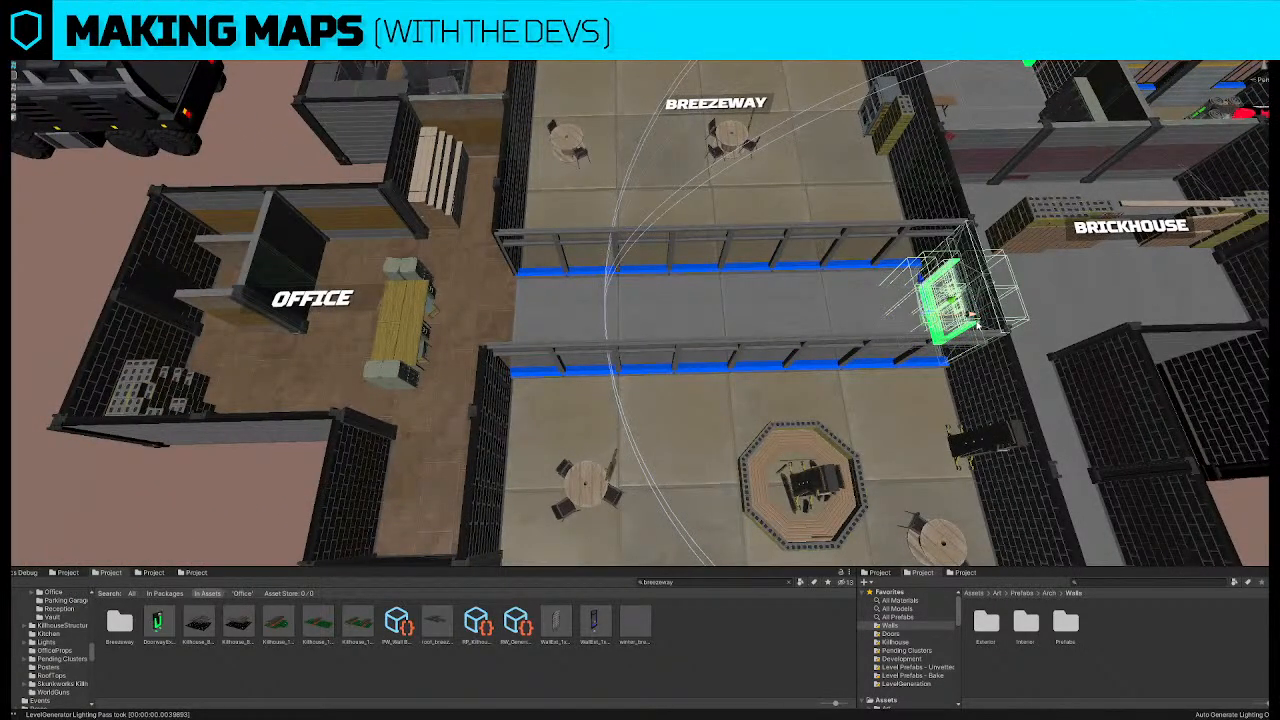
pyautogui.hotkey('ctrl', 'z')
pyautogui.click(557, 321)
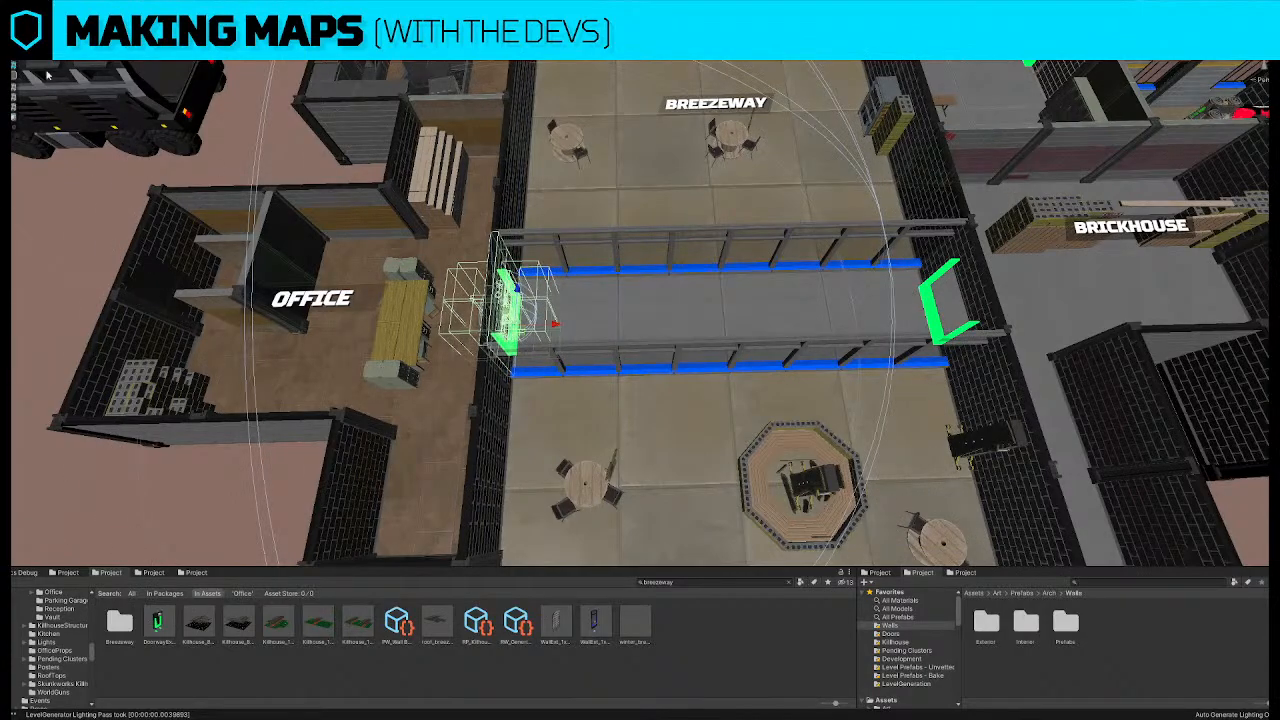
pyautogui.moveTo(655, 195); pyautogui.dragTo(880, 281, button='right')
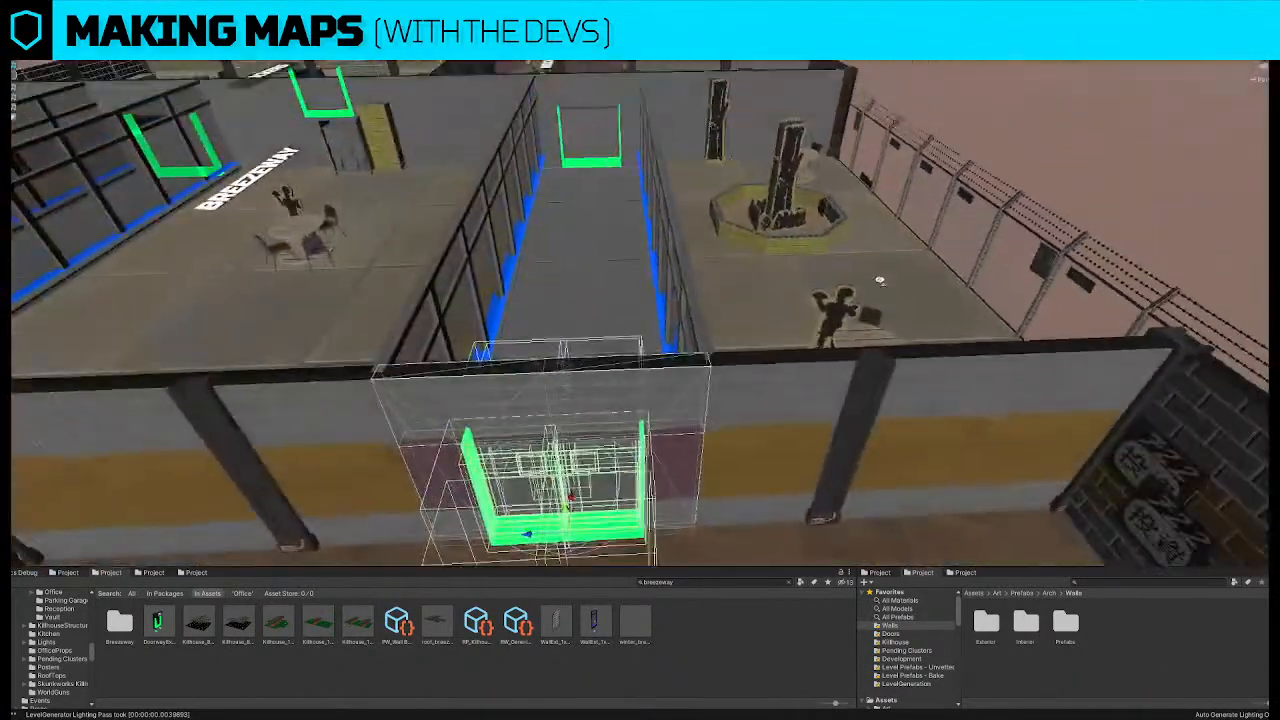
# Delete the two kitchen wall sections at the end of the kitchen walkway and the pillar standing between them
pyautogui.click(796, 391)
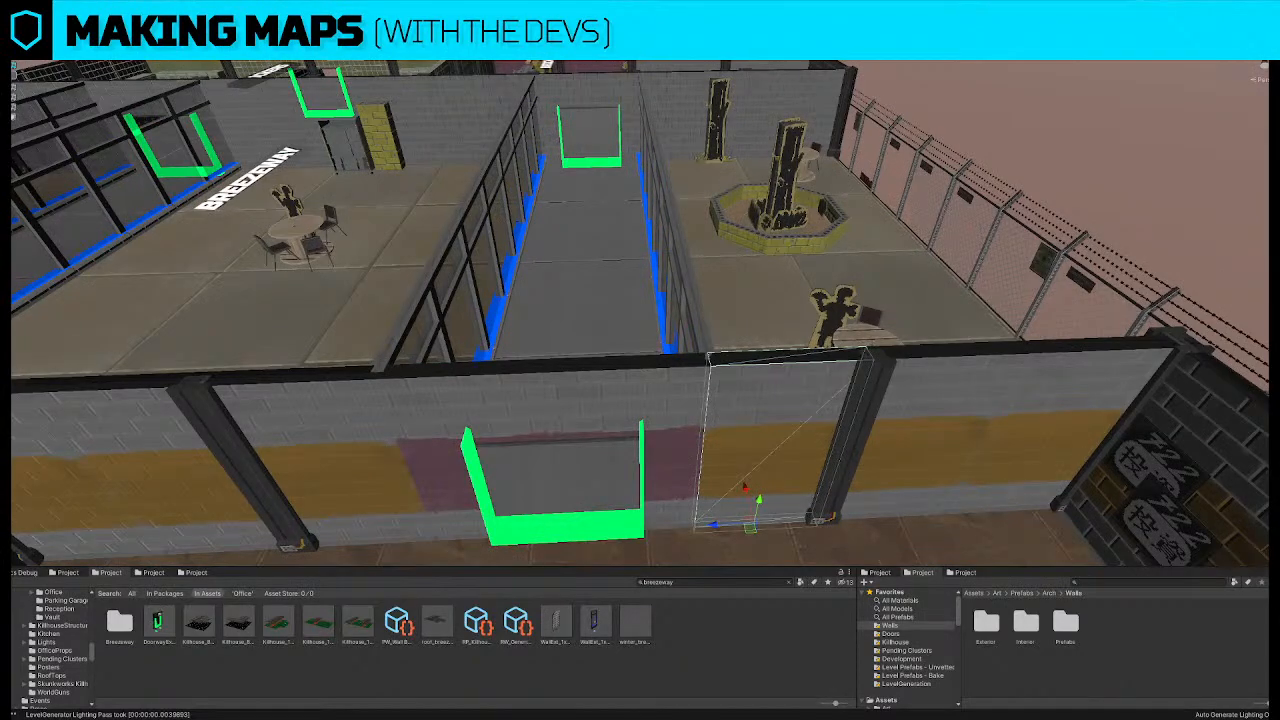
pyautogui.moveTo(1268, 400); pyautogui.dragTo(643, 386)
pyautogui.moveTo(655, 388); pyautogui.dragTo(403, 374, button='right')
pyautogui.click(691, 297)
pyautogui.moveTo(691, 297); pyautogui.dragTo(887, 302, button='right')
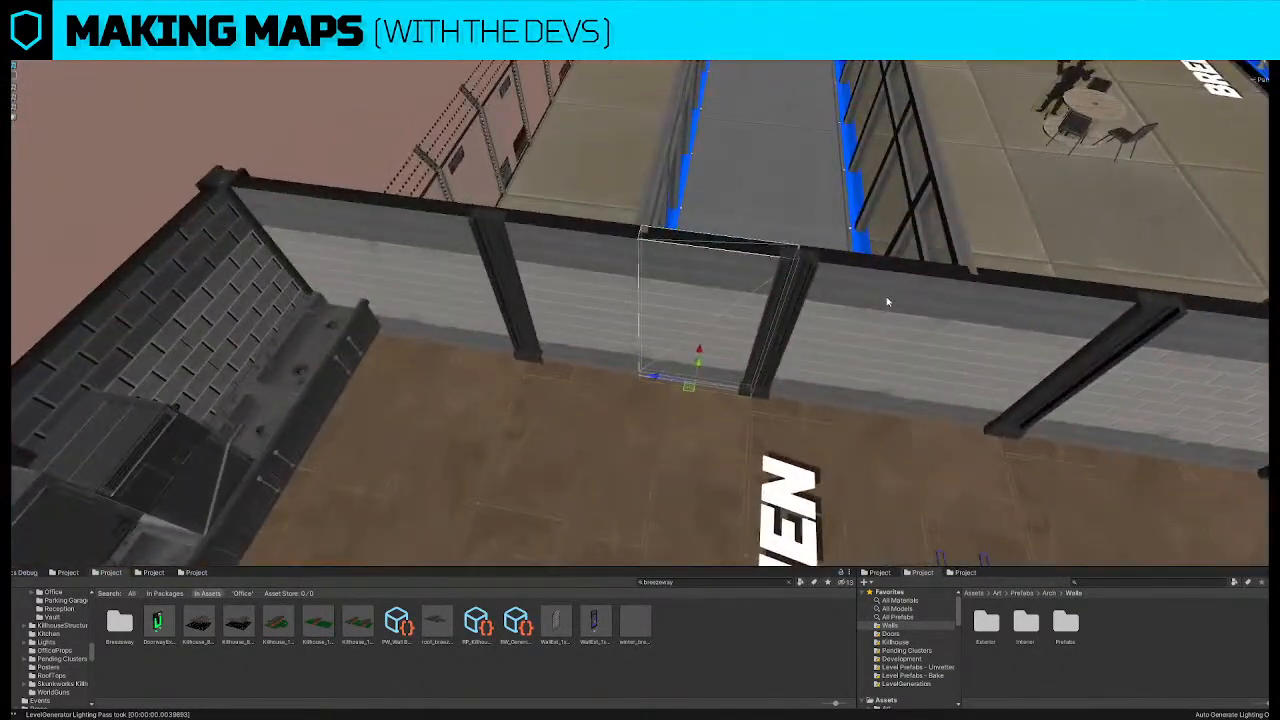
pyautogui.keyDown('shift'); pyautogui.click(872, 300); pyautogui.keyUp('shift')
pyautogui.press('Delete')
pyautogui.click(800, 266)
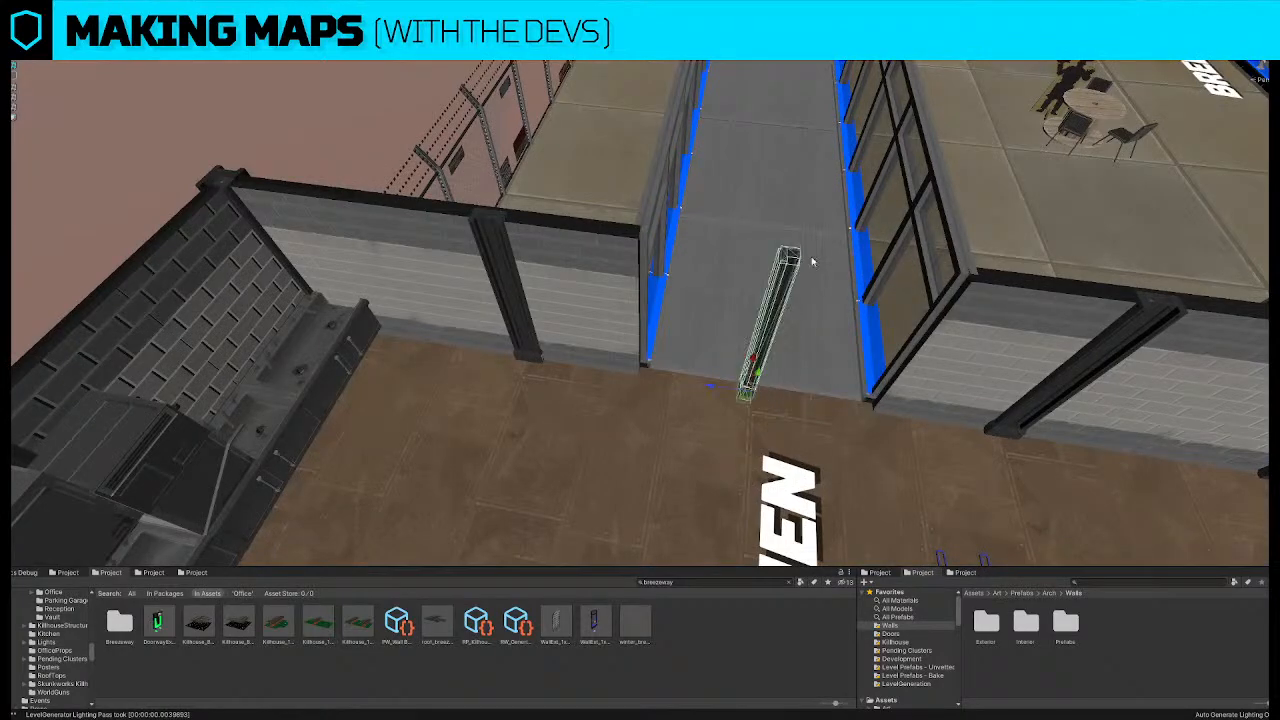
pyautogui.moveTo(812, 262); pyautogui.dragTo(797, 200, button='right')
pyautogui.press('Delete')
# Duplicate the green doorway at the lockers end of the kitchen walkway and fit the copy into the kitchen wall opening
pyautogui.click(768, 196)
pyautogui.press('e')
pyautogui.keyDown('ctrl'); pyautogui.moveTo(761, 225); pyautogui.dragTo(819, 230); pyautogui.keyUp('ctrl')
pyautogui.moveTo(788, 212); pyautogui.dragTo(743, 294, button='right')
pyautogui.press('w')
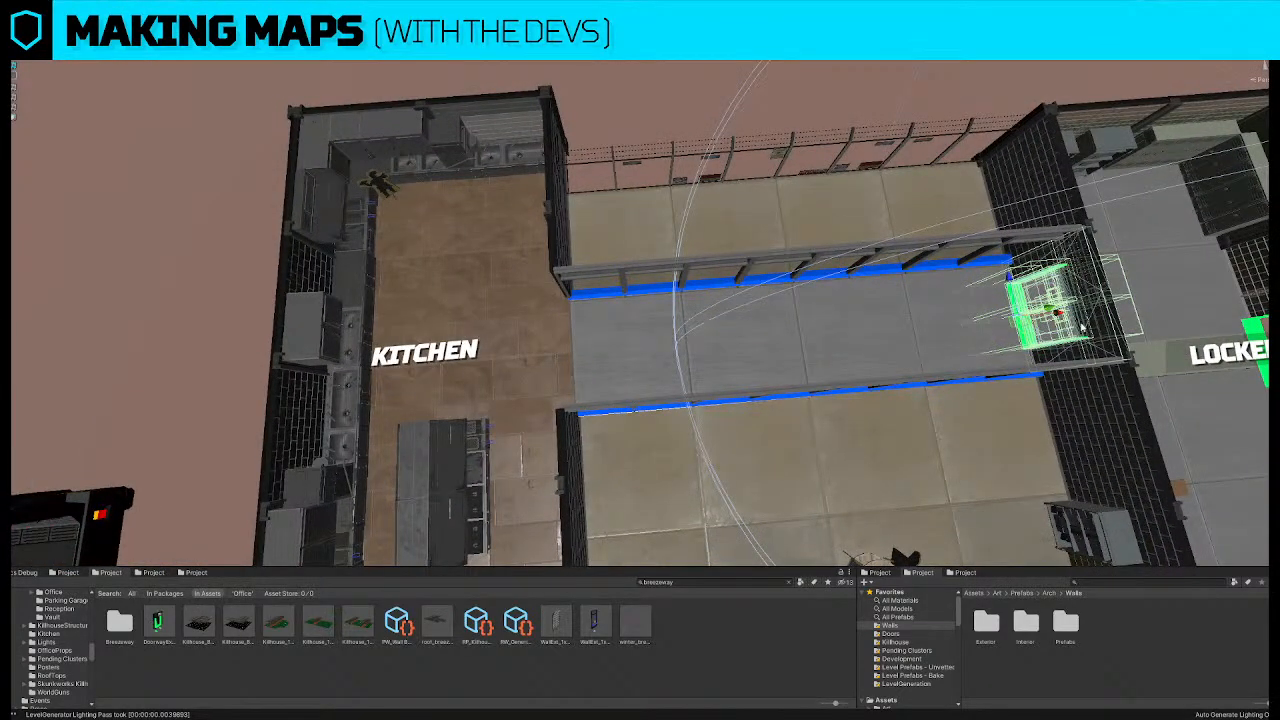
pyautogui.hotkey('ctrl', 'd')
pyautogui.moveTo(1062, 313); pyautogui.dragTo(605, 350)
pyautogui.moveTo(603, 354); pyautogui.dragTo(533, 349, button='right')
# Duplicate the office's cinder block stack and place the rotated copy in the dead-end corner beside the breezeway wall
pyautogui.click(541, 349)
pyautogui.hotkey('ctrl', 'd')
pyautogui.moveTo(512, 350); pyautogui.dragTo(799, 477)
pyautogui.press('e')
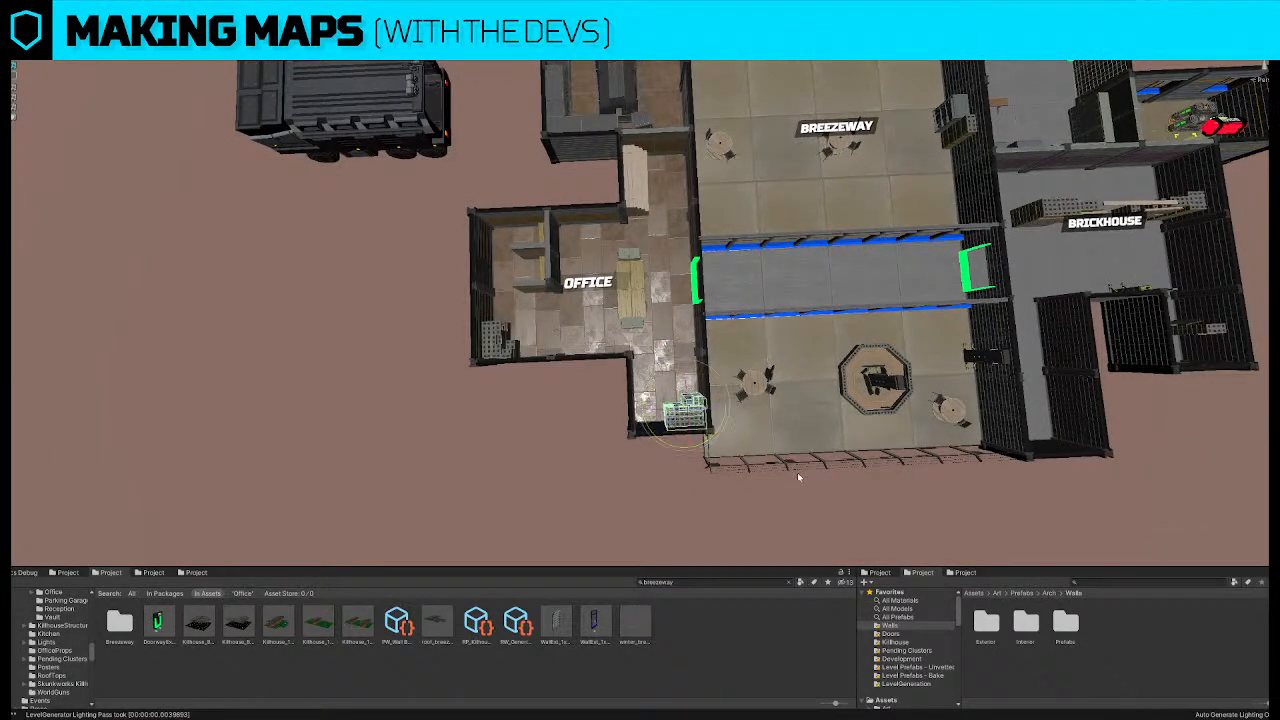
pyautogui.moveTo(772, 440); pyautogui.dragTo(750, 420, button='right')
pyautogui.press('w')
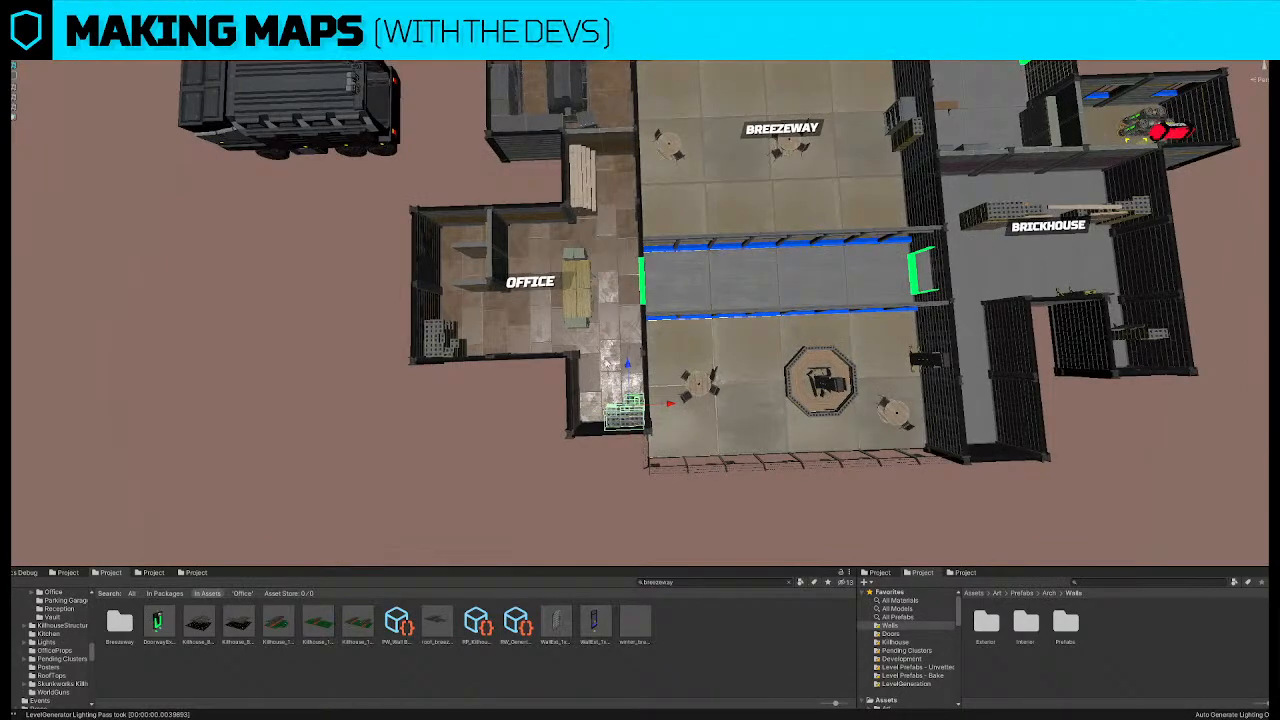
# Move the small prop cluster at the passage between kitchen and office into the kitchen, against the breezeway wall
pyautogui.scroll(-4, 607, 362)
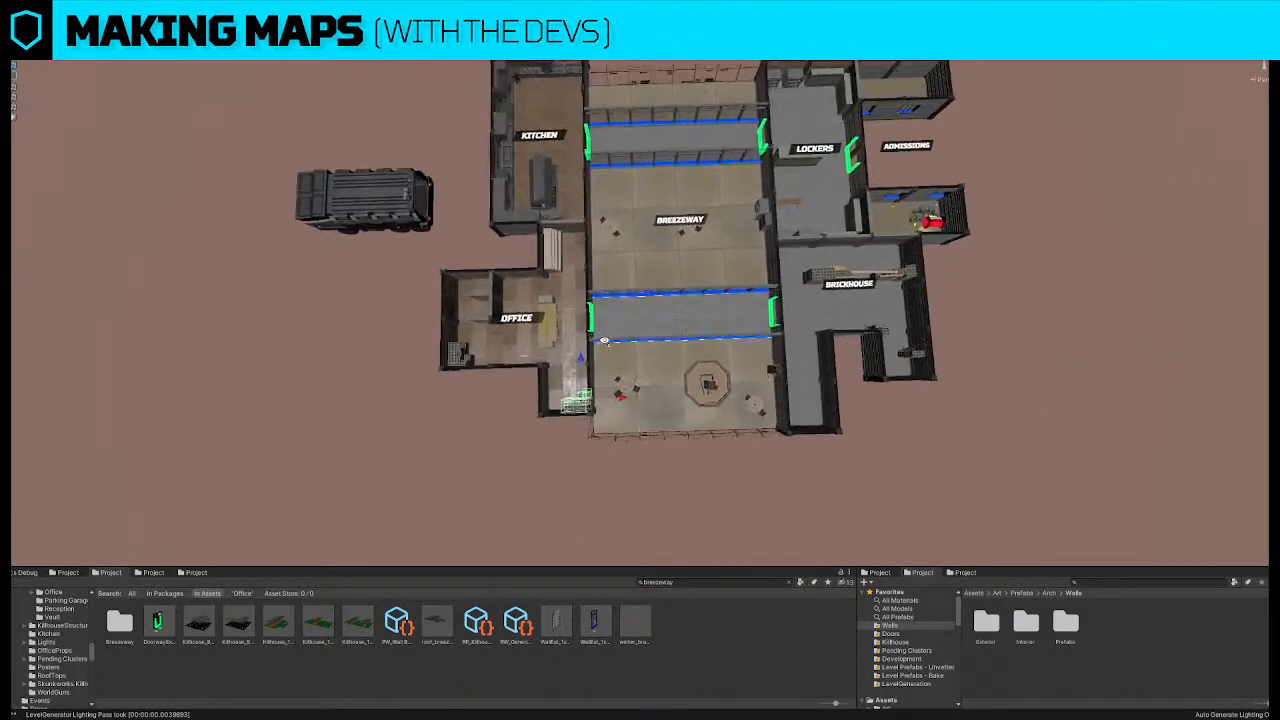
pyautogui.moveTo(604, 341); pyautogui.dragTo(603, 323, button='right')
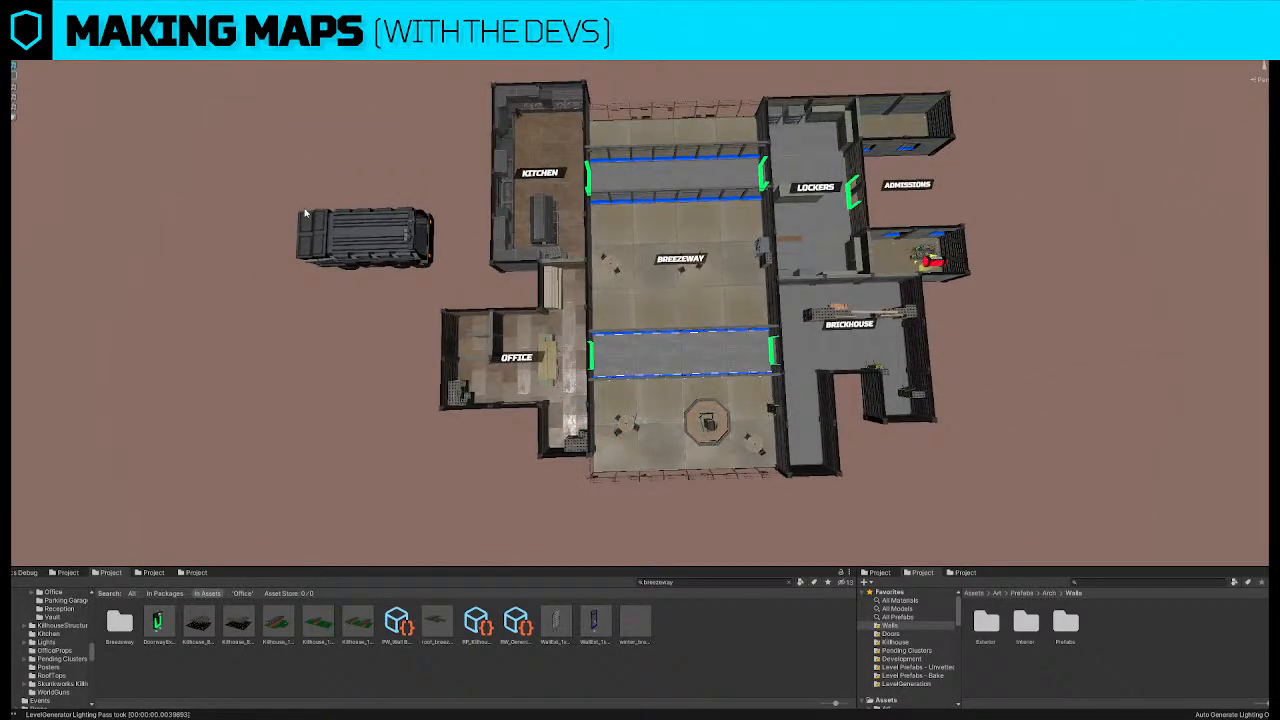
pyautogui.scroll(2, 304, 208)
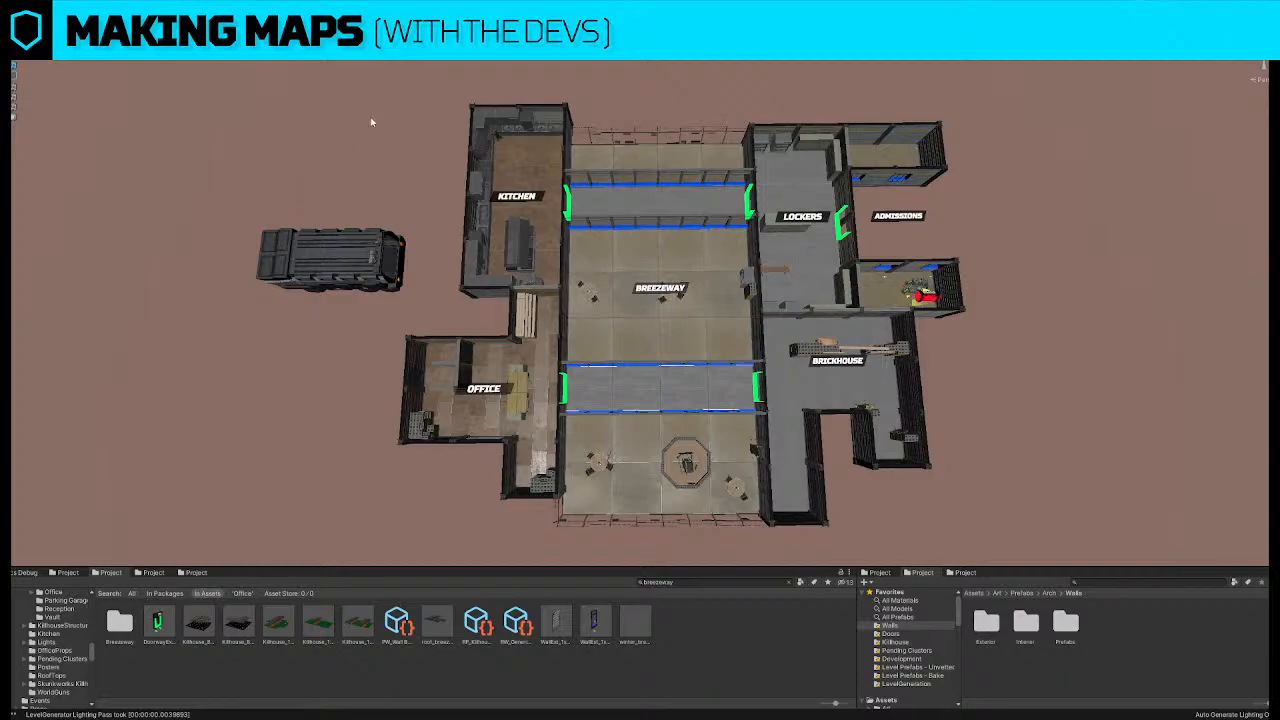
pyautogui.scroll(2, 540, 314)
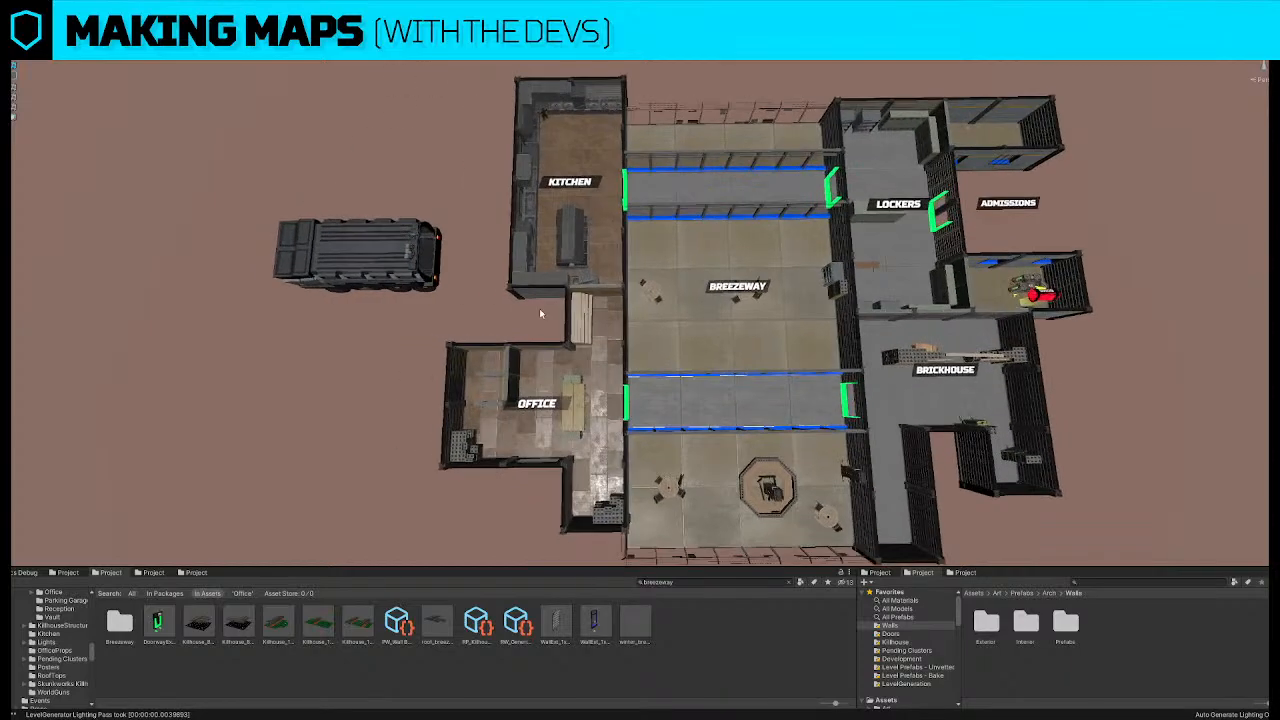
pyautogui.scroll(3, 579, 316)
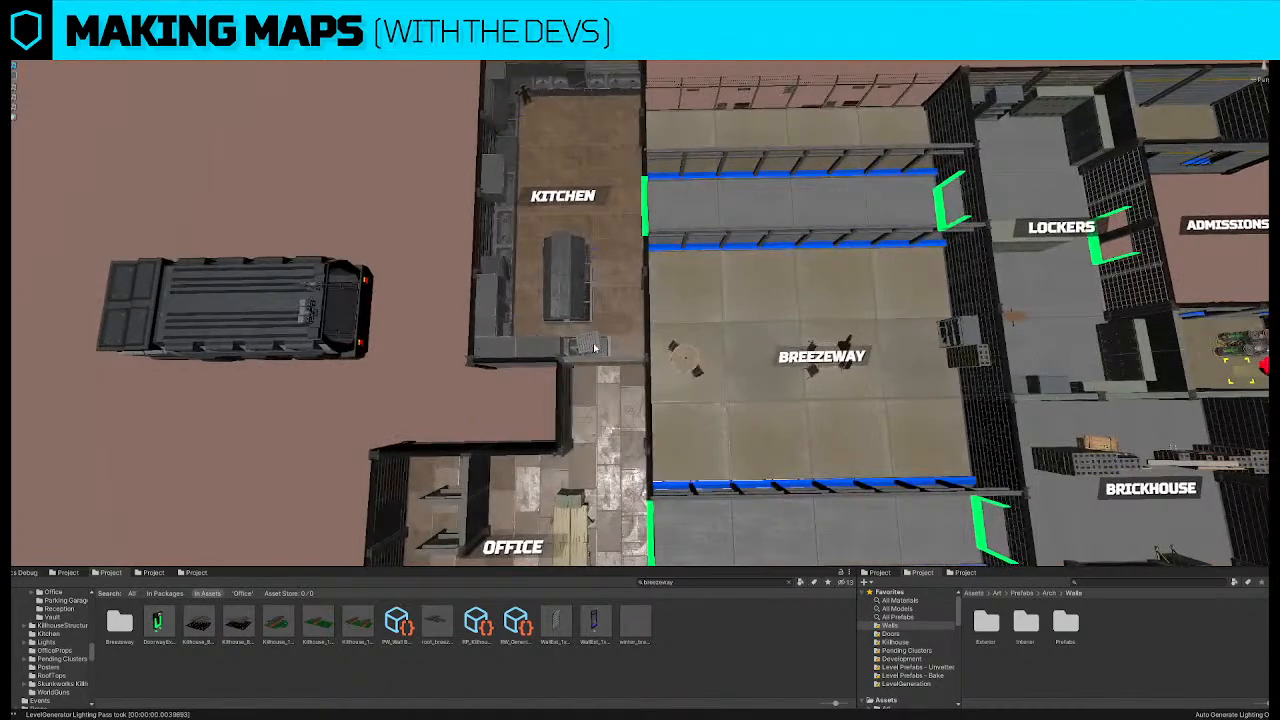
pyautogui.scroll(1, 617, 349)
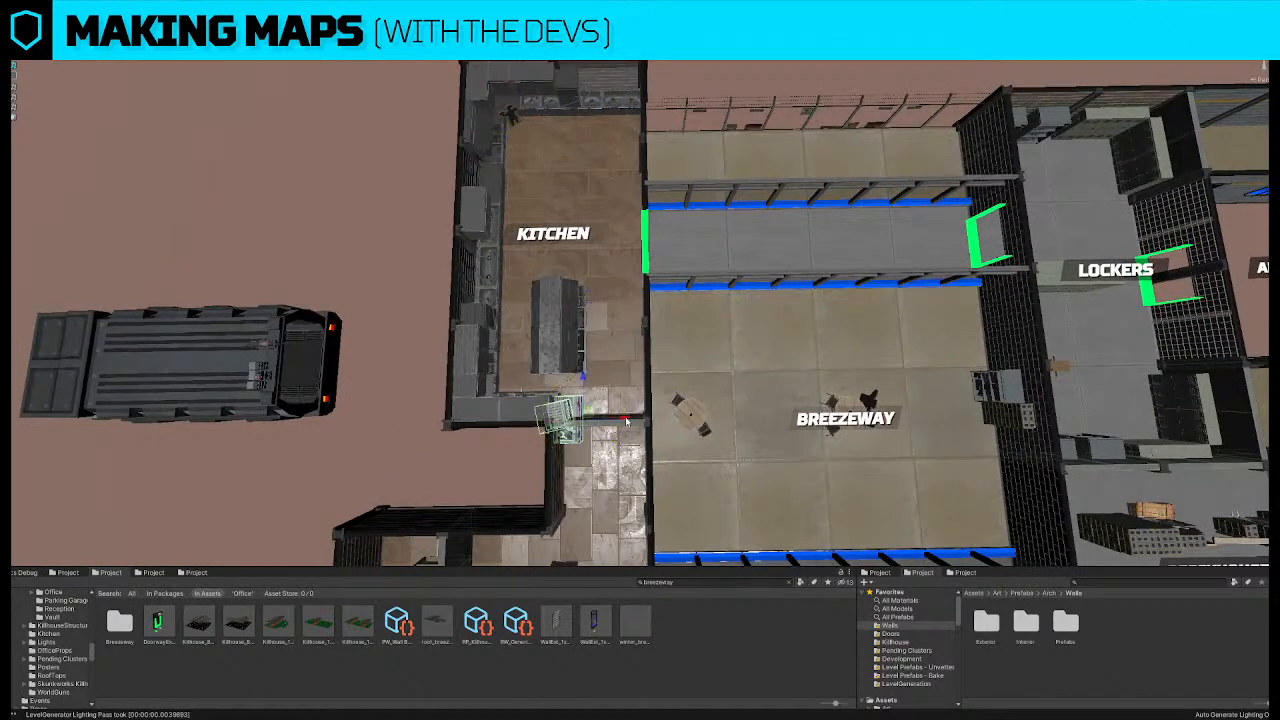
pyautogui.moveTo(612, 401); pyautogui.dragTo(653, 358)
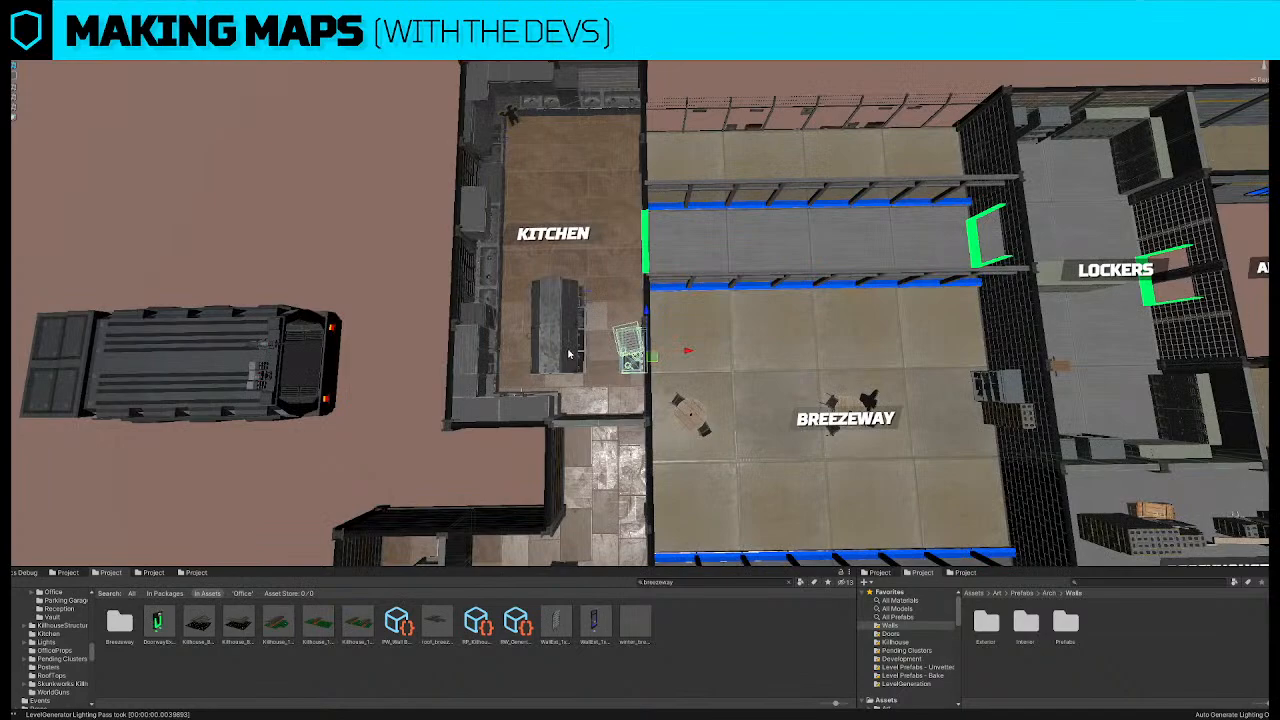
# Shift the kitchen island towards the room's far end and place the KITCHEN label just below it
pyautogui.moveTo(569, 354); pyautogui.dragTo(560, 228)
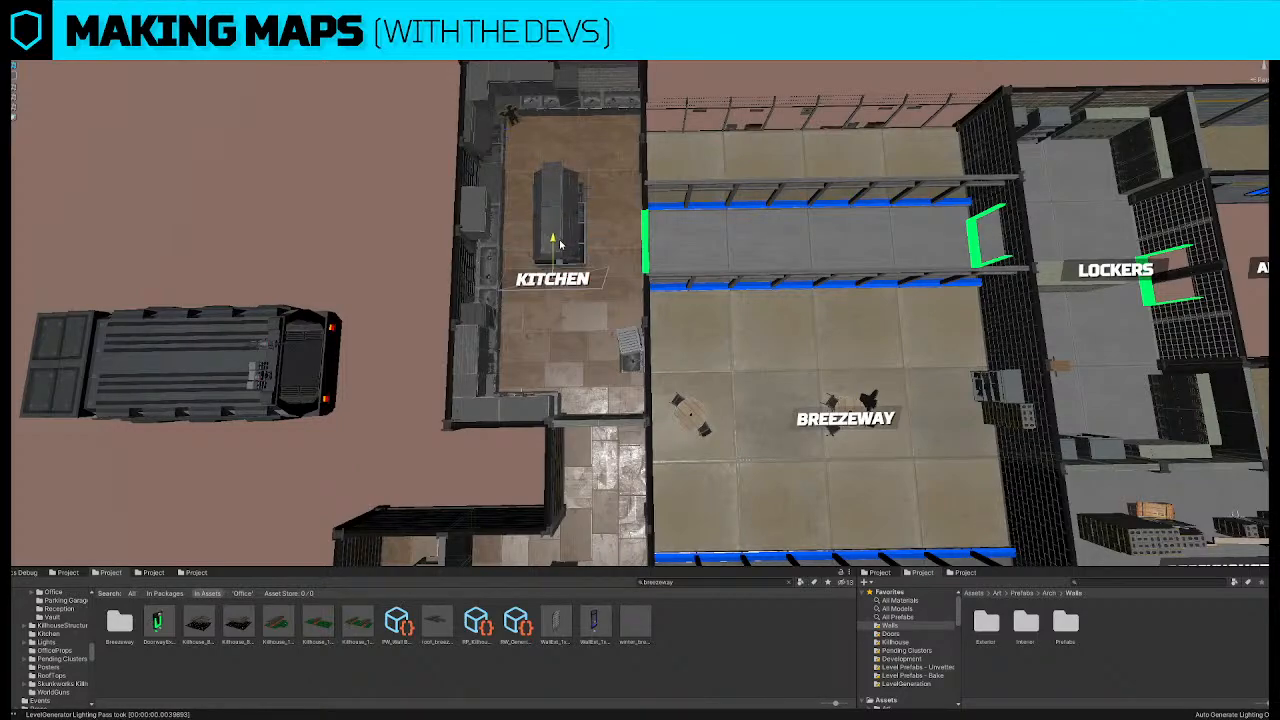
pyautogui.scroll(-5, 551, 298)
pyautogui.scroll(-2, 622, 271)
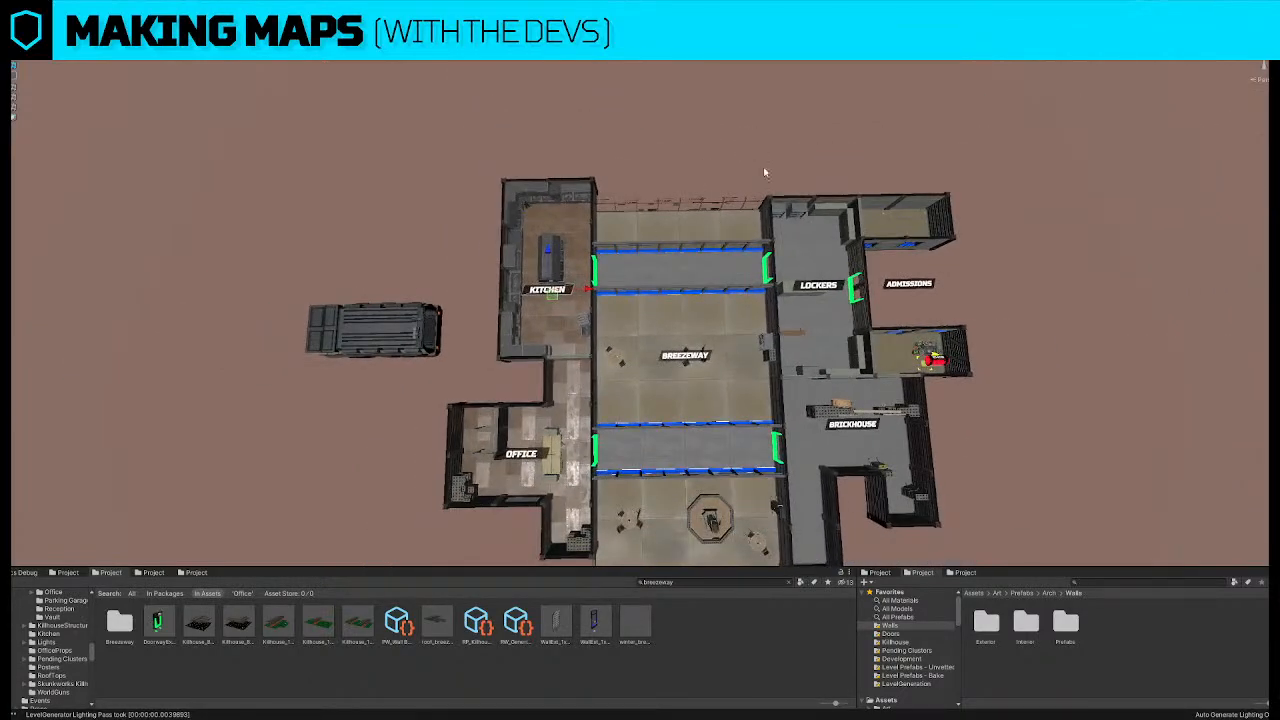
# Move the bomb from the lower admissions room into the office, beside the desk cluster and just below the OFFICE label
pyautogui.click(929, 358)
pyautogui.moveTo(932, 362); pyautogui.dragTo(897, 269, button='middle')
pyautogui.moveTo(897, 269); pyautogui.dragTo(296, 379)
pyautogui.press('w')
pyautogui.moveTo(330, 376); pyautogui.dragTo(430, 384, button='middle')
pyautogui.scroll(7, 500, 376)
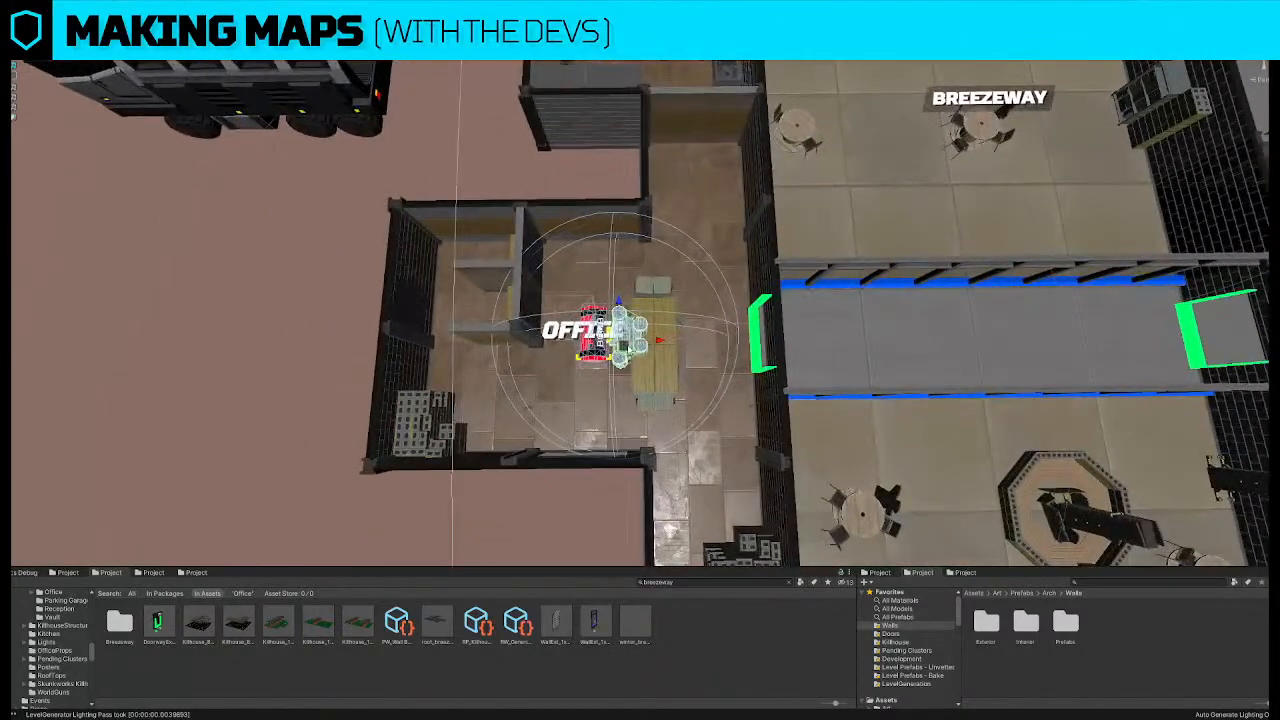
pyautogui.moveTo(628, 332); pyautogui.dragTo(611, 338)
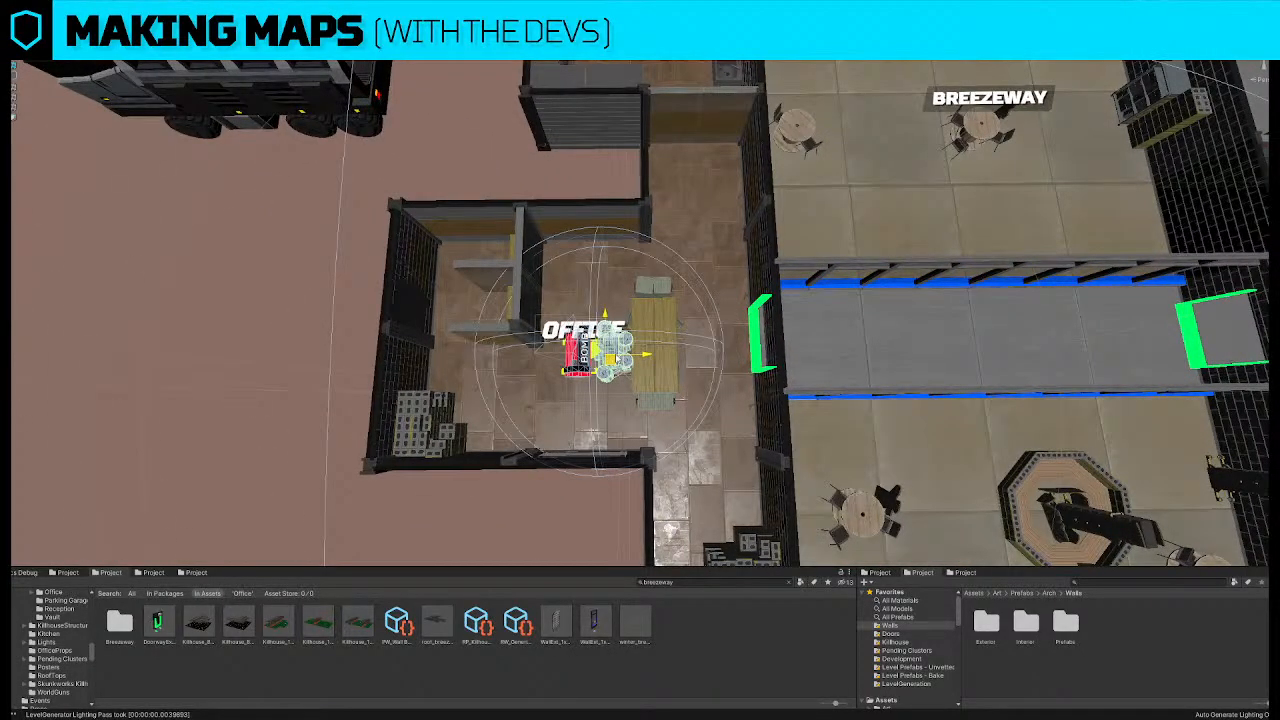
# Examine the bomb's placement in the office and the overall arrangement of rooms, doorways and cover in the killhouse
pyautogui.moveTo(611, 340); pyautogui.dragTo(767, 297, button='right')
pyautogui.press('w')
pyautogui.click(430, 296)
pyautogui.press('s')
pyautogui.moveTo(430, 296); pyautogui.dragTo(583, 430, button='right')
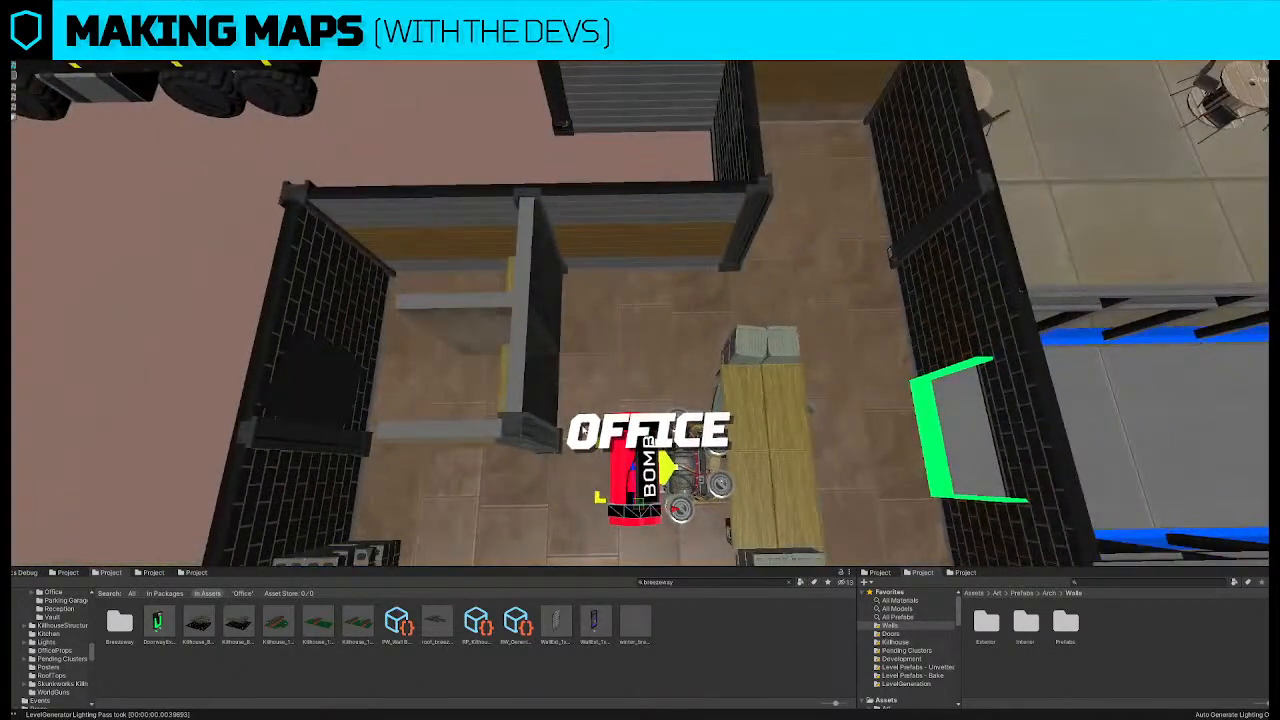
pyautogui.click(694, 482)
pyautogui.press('s')
pyautogui.moveTo(694, 482); pyautogui.dragTo(724, 405, button='right')
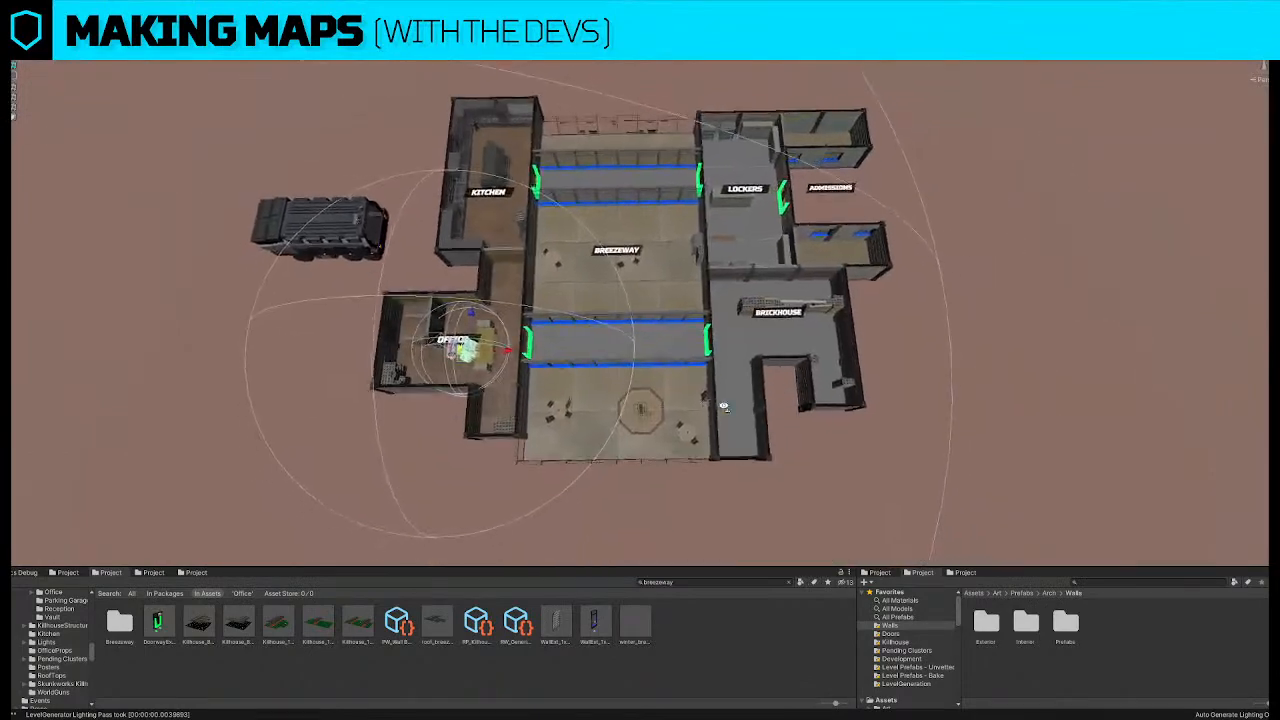
pyautogui.click(696, 252)
pyautogui.moveTo(696, 250); pyautogui.dragTo(686, 271, button='right')
pyautogui.press('w')
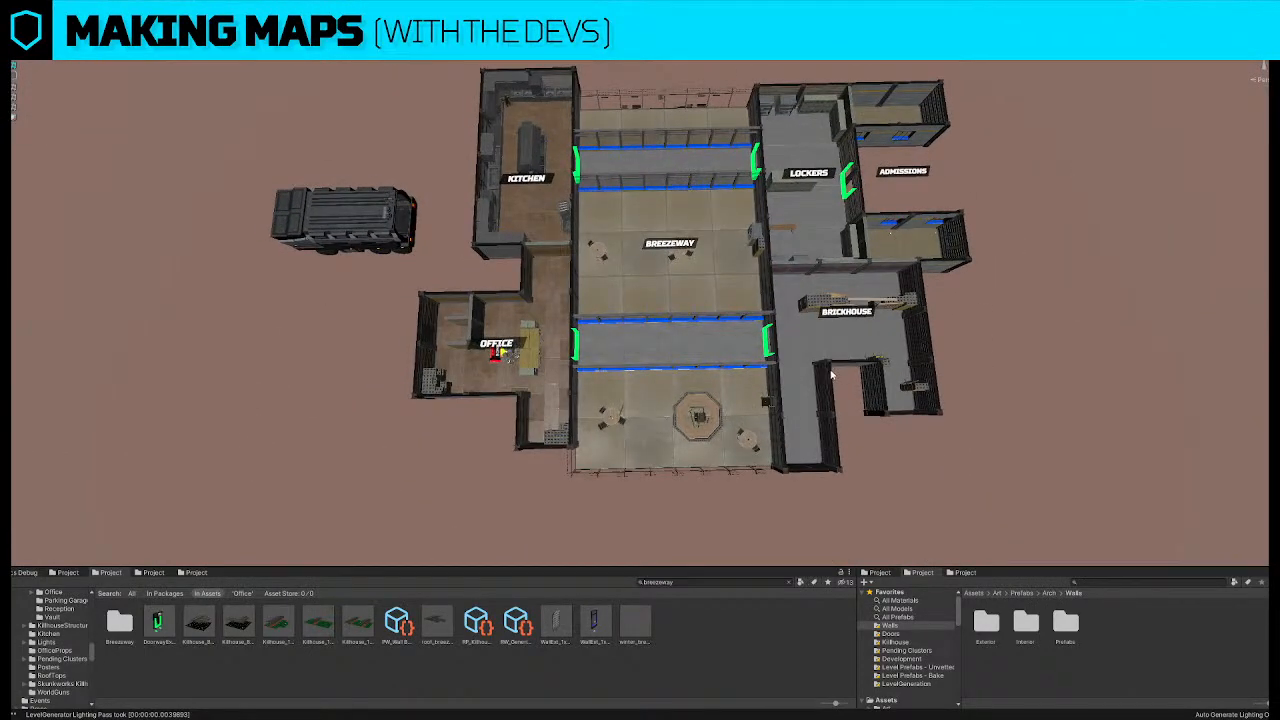
pyautogui.press('w')
pyautogui.moveTo(826, 368); pyautogui.dragTo(800, 334, button='right')
pyautogui.press('w')
pyautogui.press('s')
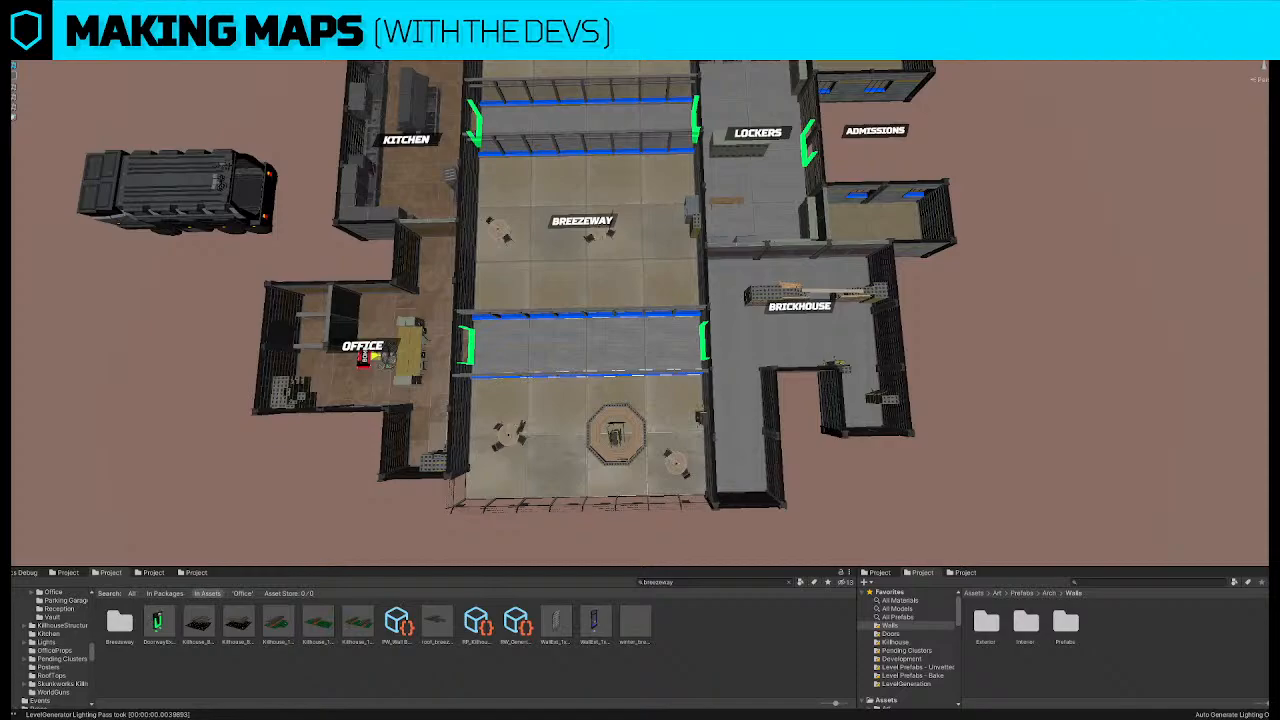
# Duplicate the brickhouse's two small cinder block stacks and place the copies along opposite walls of the dead-end corridor beside the breezeway
pyautogui.moveTo(811, 286); pyautogui.dragTo(806, 286, button='right')
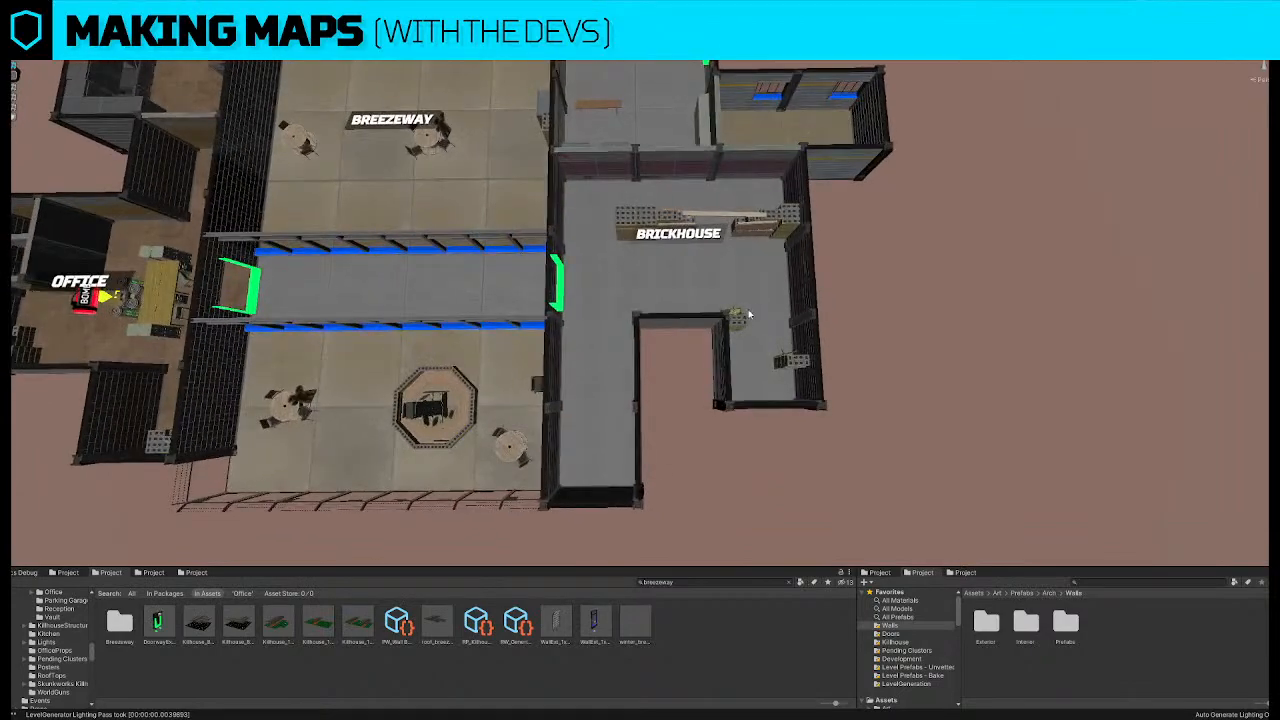
pyautogui.click(740, 320)
pyautogui.hotkey('ctrl', 'd')
pyautogui.moveTo(760, 373)
pyautogui.mouseDown()
pyautogui.moveTo(600, 383)
pyautogui.moveTo(601, 397)
pyautogui.mouseUp()
pyautogui.moveTo(577, 364); pyautogui.dragTo(578, 307, button='middle')
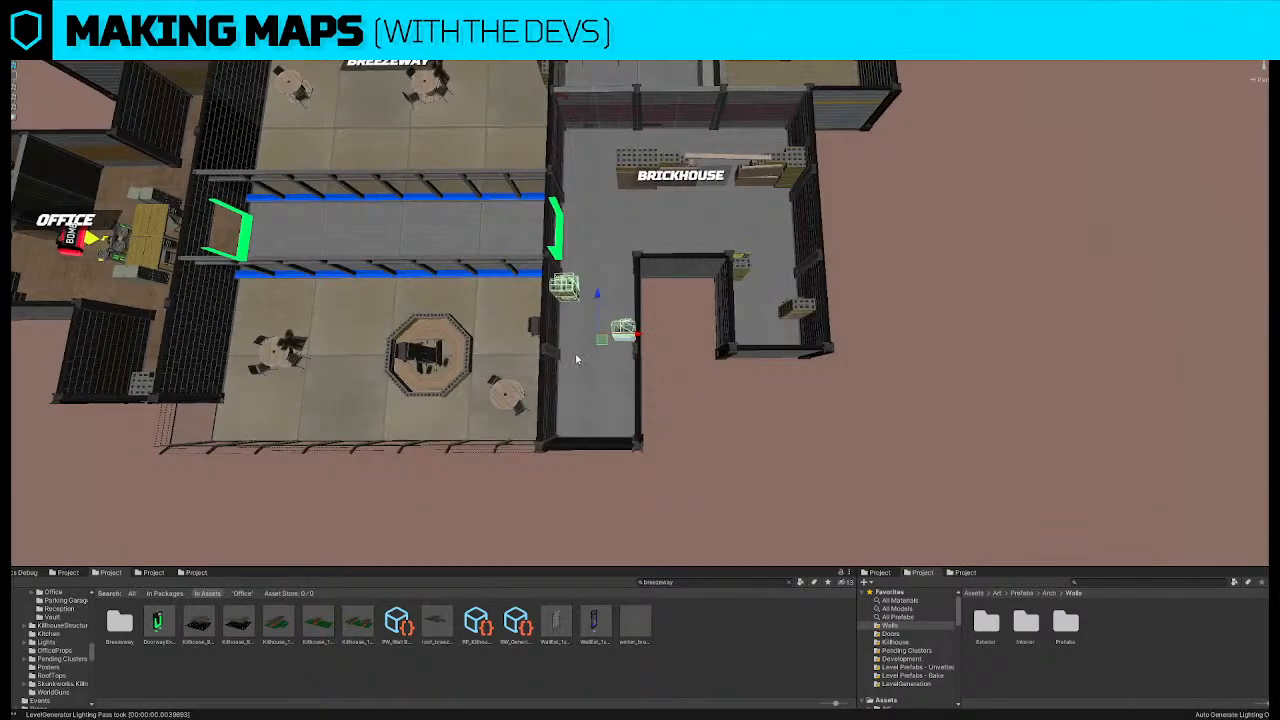
pyautogui.moveTo(592, 305); pyautogui.dragTo(612, 340)
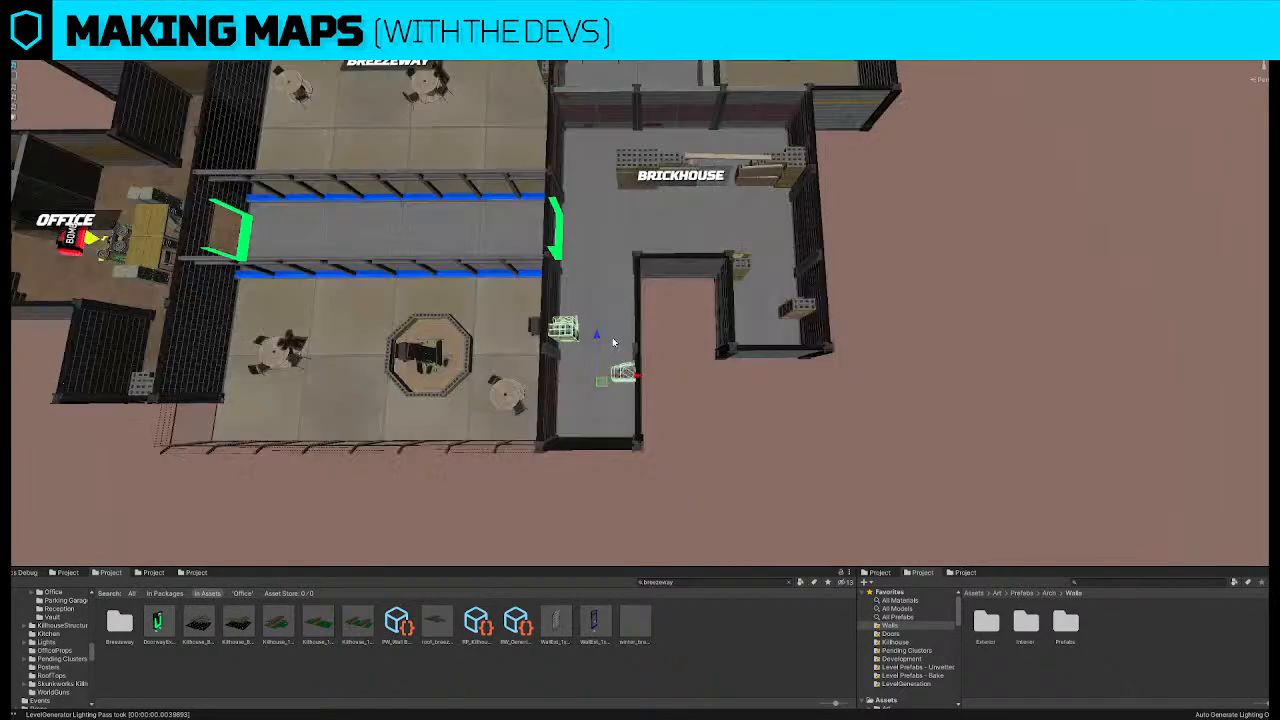
# Duplicate the pair of corridor block stacks again and move the copies slightly closer to the walkway doorway
pyautogui.press('s')
pyautogui.moveTo(613, 340); pyautogui.dragTo(616, 343, button='right')
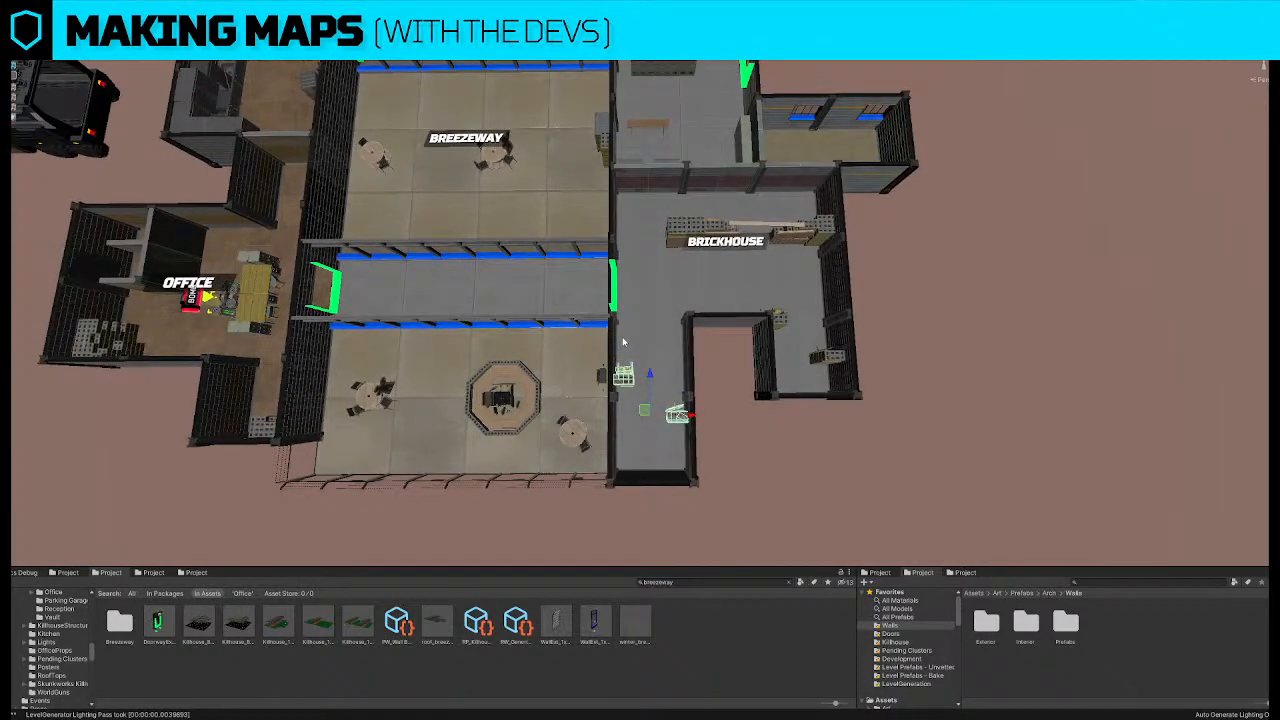
pyautogui.hotkey('ctrl', 'd')
pyautogui.moveTo(653, 371); pyautogui.dragTo(654, 333)
# Show the KillhouseStructure Killbox folder in the asset browsers and select the cl_Killhouse_Killbox_Filler_2x2 prefab
pyautogui.click(150, 574)
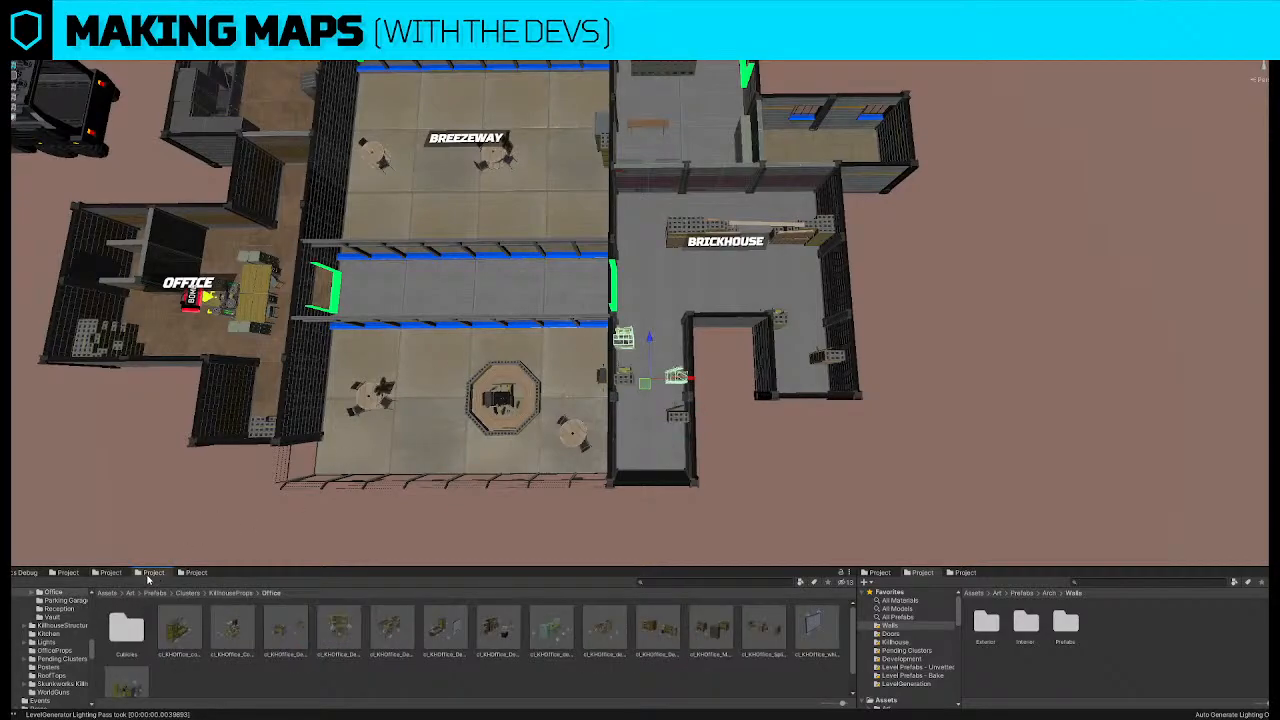
pyautogui.click(624, 343)
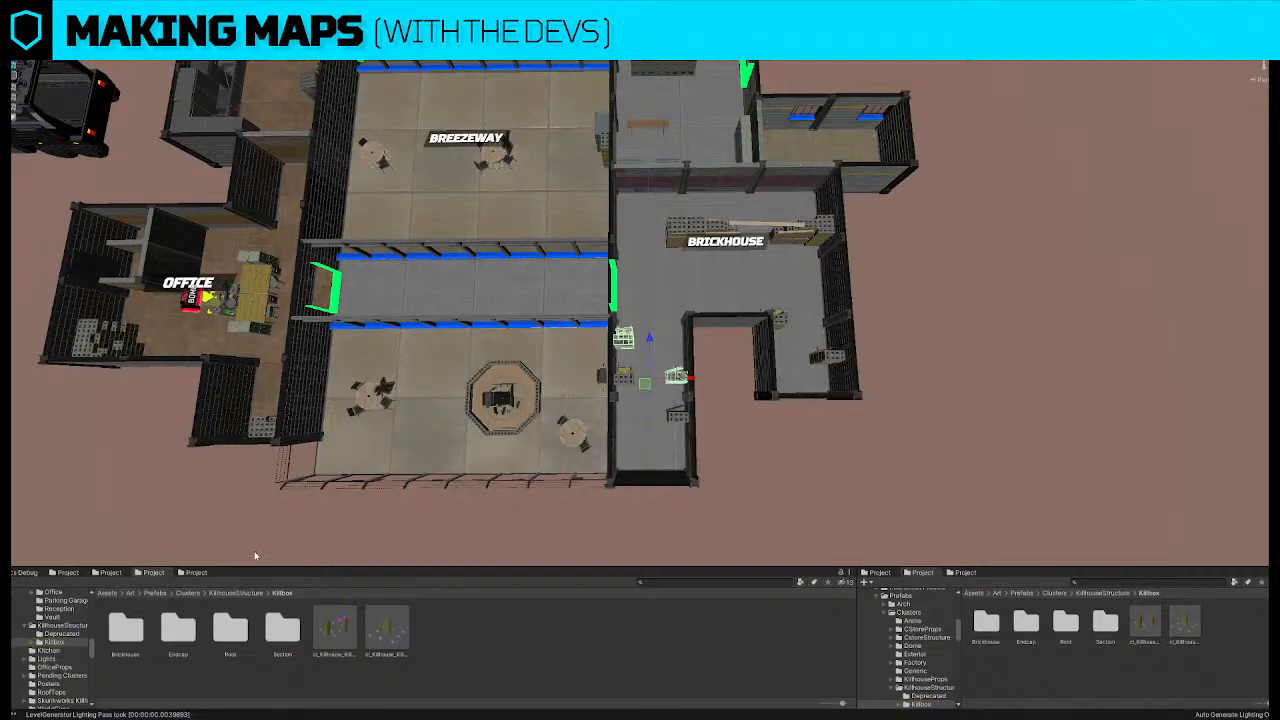
pyautogui.click(196, 573)
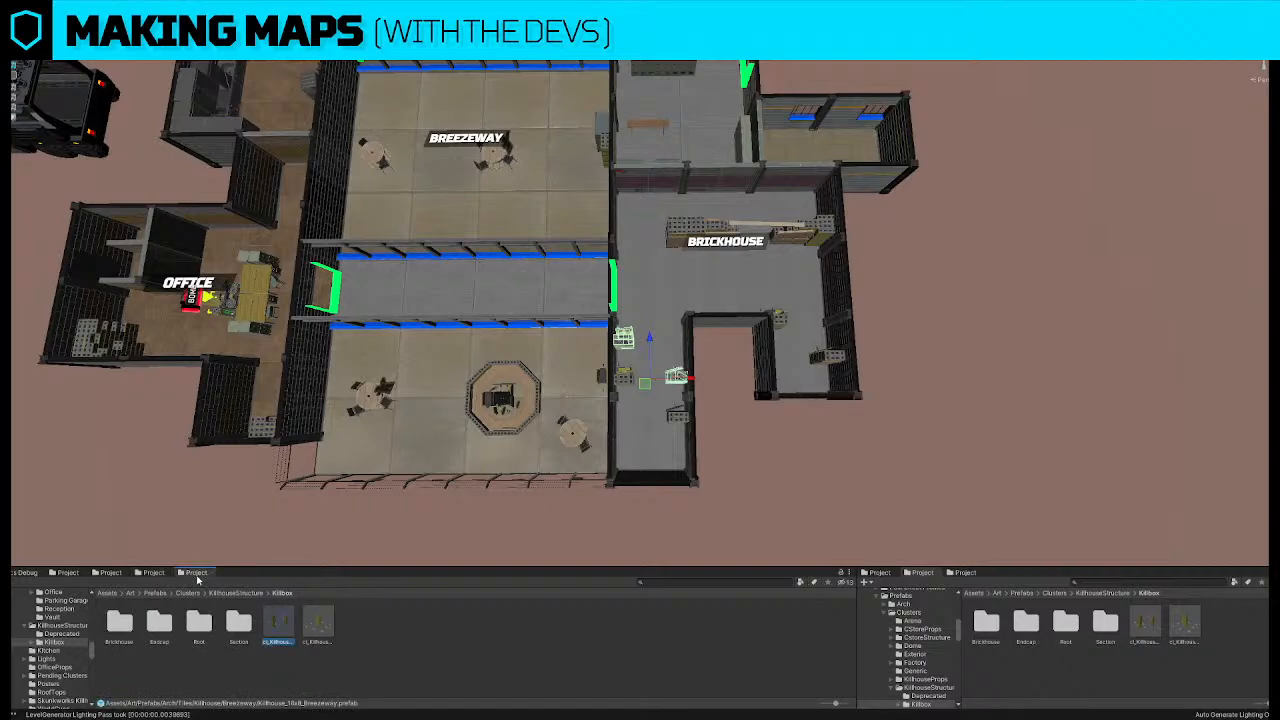
pyautogui.click(562, 385)
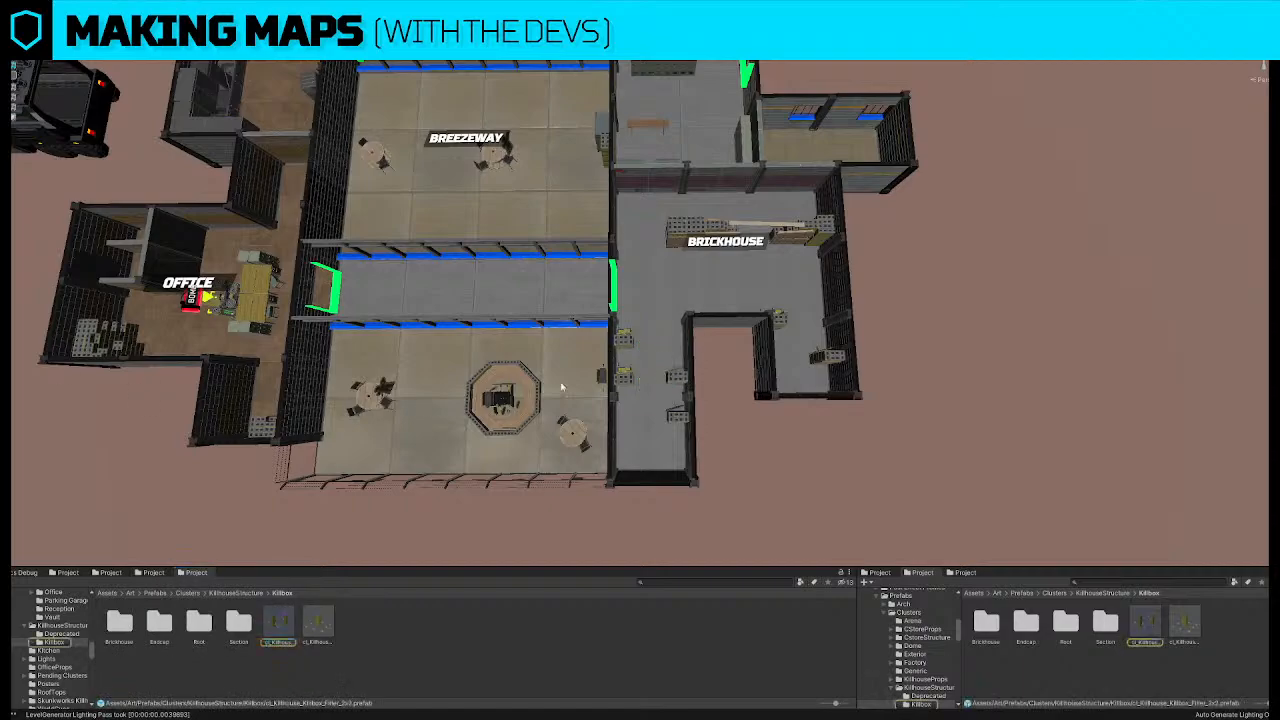
# Delete the pair of cinder block stacks nearest the walkway doorway in the brickhouse corridor and select the remaining pair
pyautogui.click(629, 341)
pyautogui.click(682, 417)
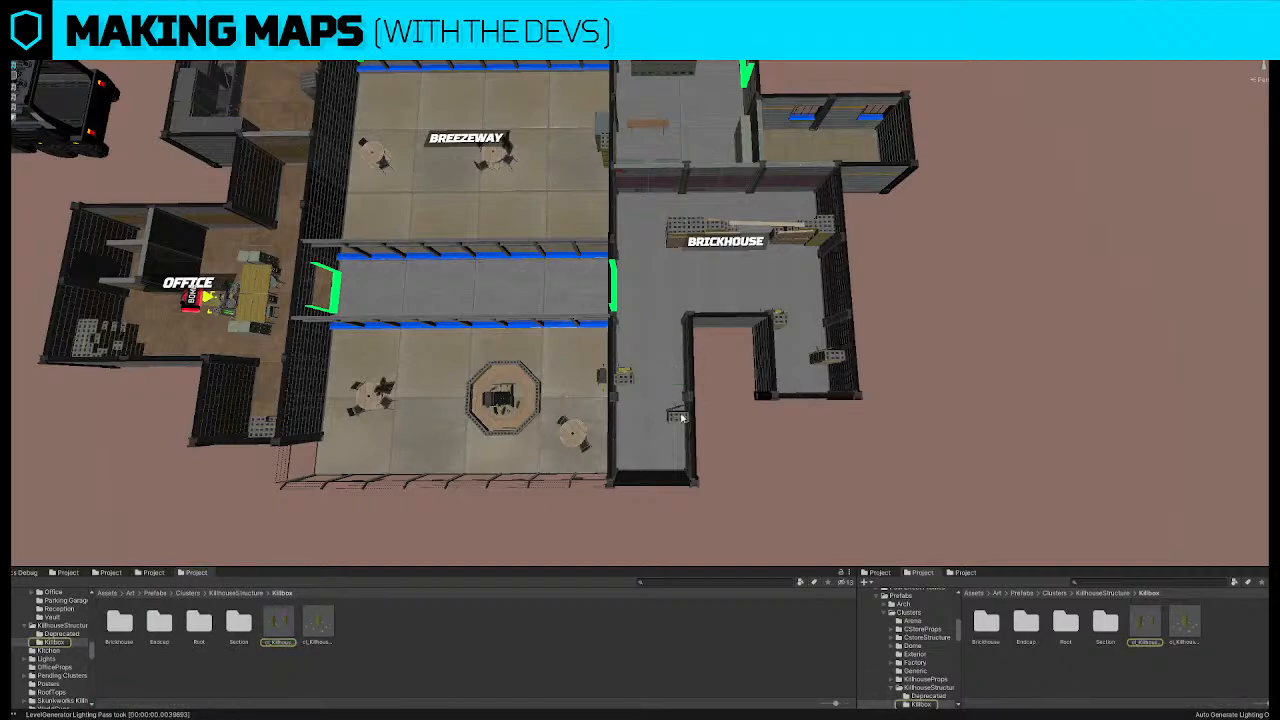
pyautogui.click(624, 380)
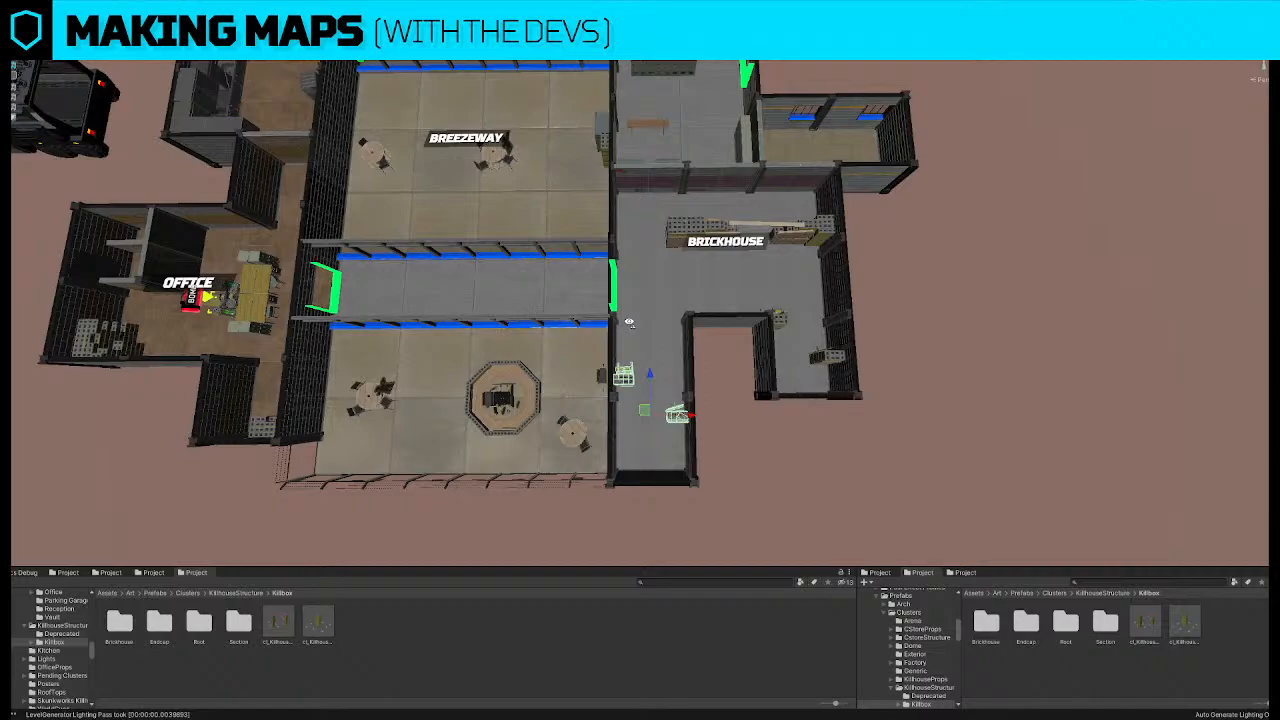
pyautogui.keyDown('alt'); pyautogui.scroll(-3, 629, 322); pyautogui.keyUp('alt')
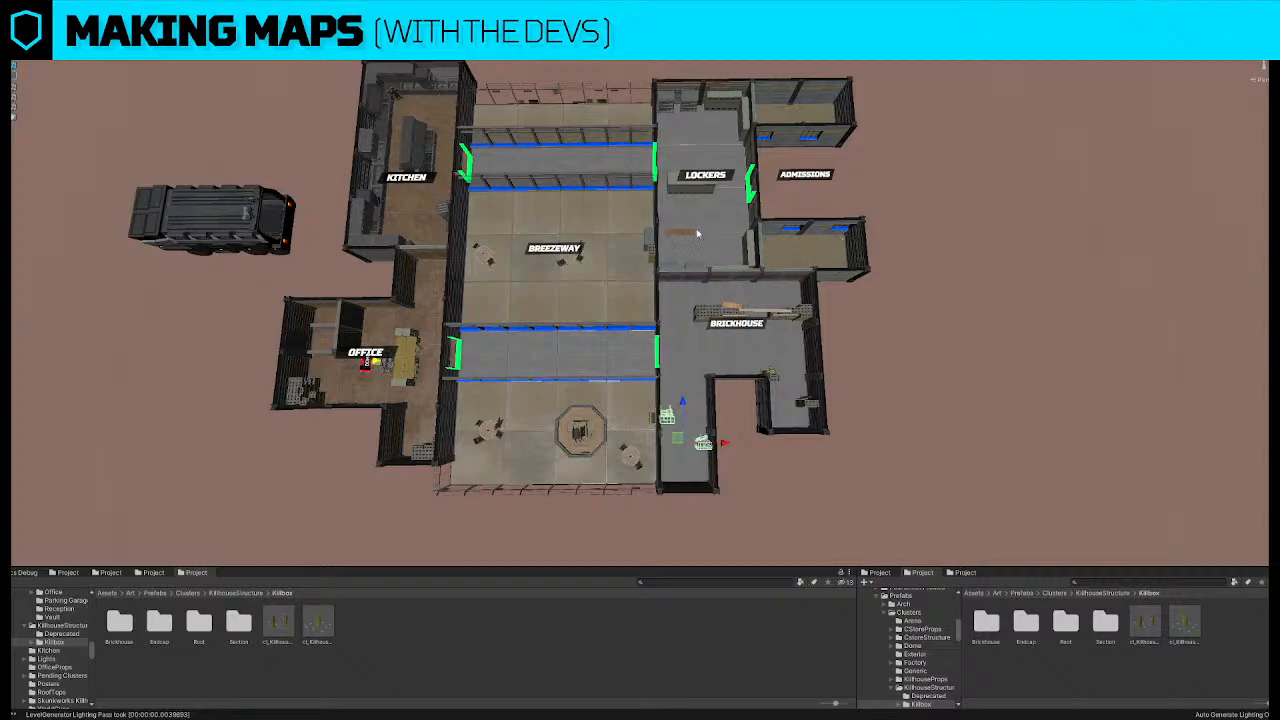
# Turn the freestanding locker row in the Lockers room lengthwise and move it to the middle of the room
pyautogui.scroll(4, 678, 235)
pyautogui.scroll(3, 615, 265)
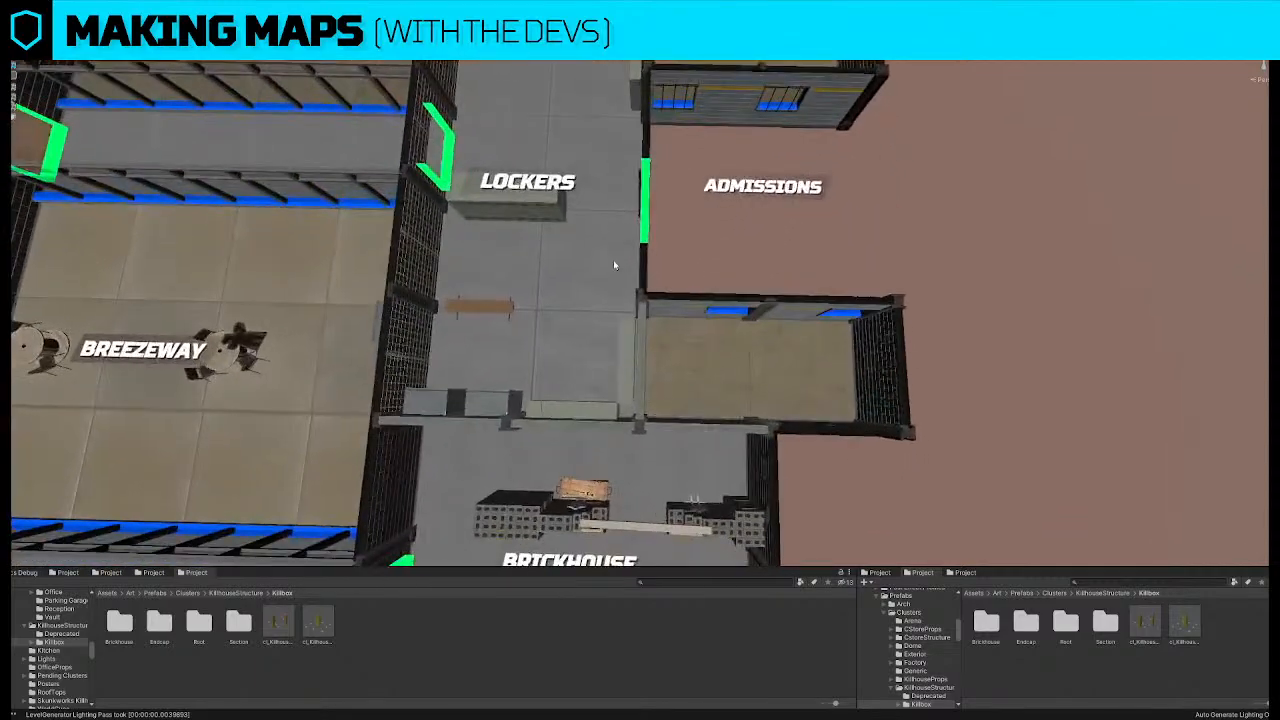
pyautogui.click(523, 217)
pyautogui.moveTo(523, 217); pyautogui.dragTo(596, 219, button='middle')
pyautogui.press('e')
pyautogui.moveTo(577, 246); pyautogui.dragTo(723, 230)
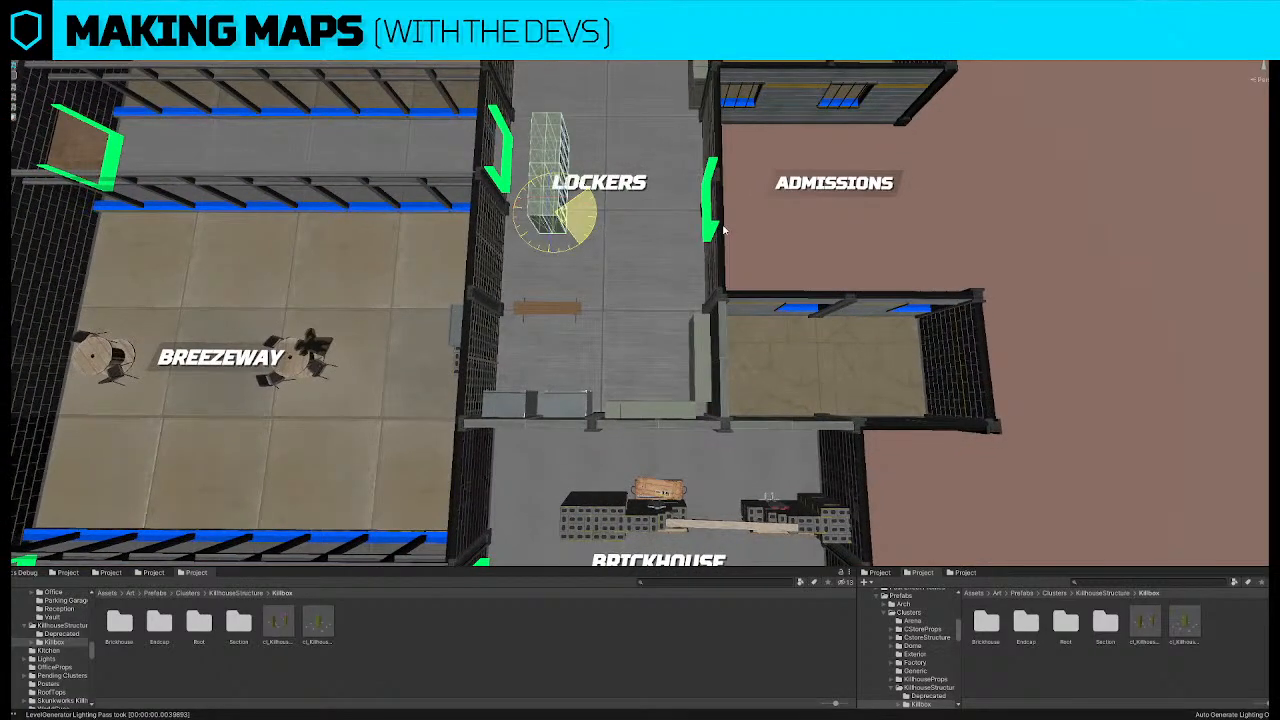
pyautogui.press('w')
pyautogui.moveTo(565, 229); pyautogui.dragTo(620, 226)
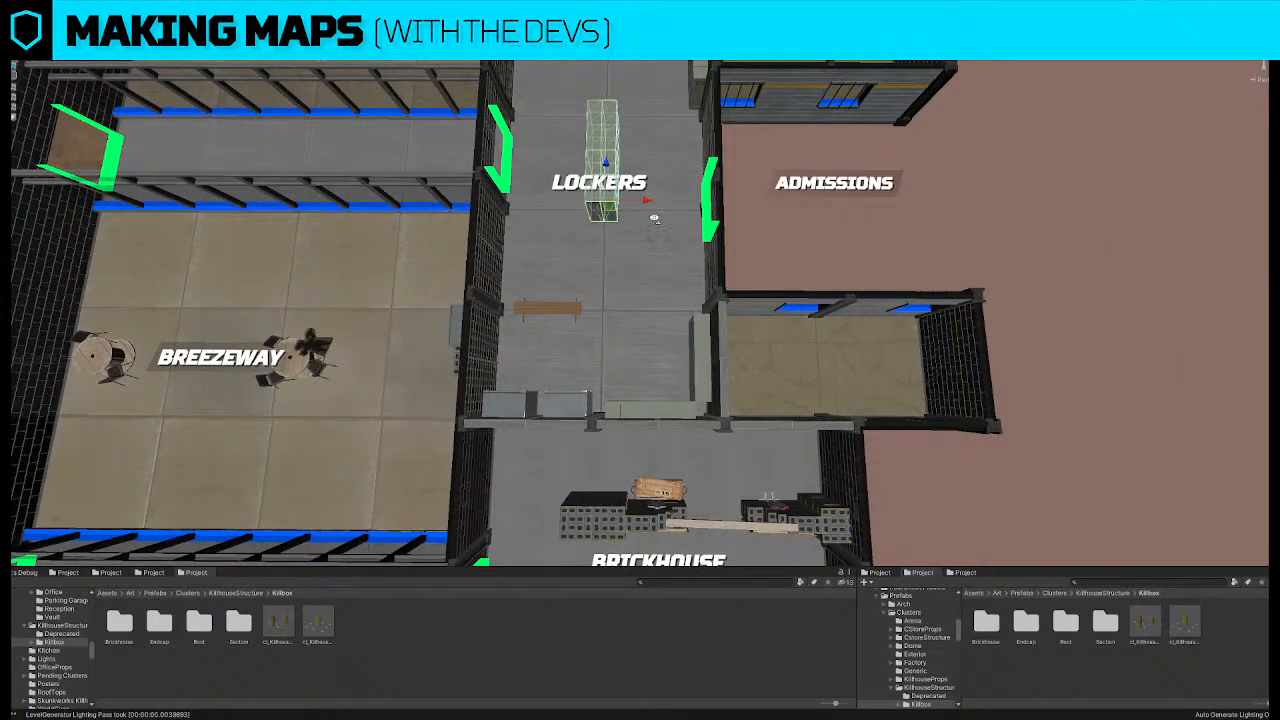
# Move the LOCKERS label toward the brickhouse end so it sits clear of the central locker row
pyautogui.scroll(-3, 650, 225)
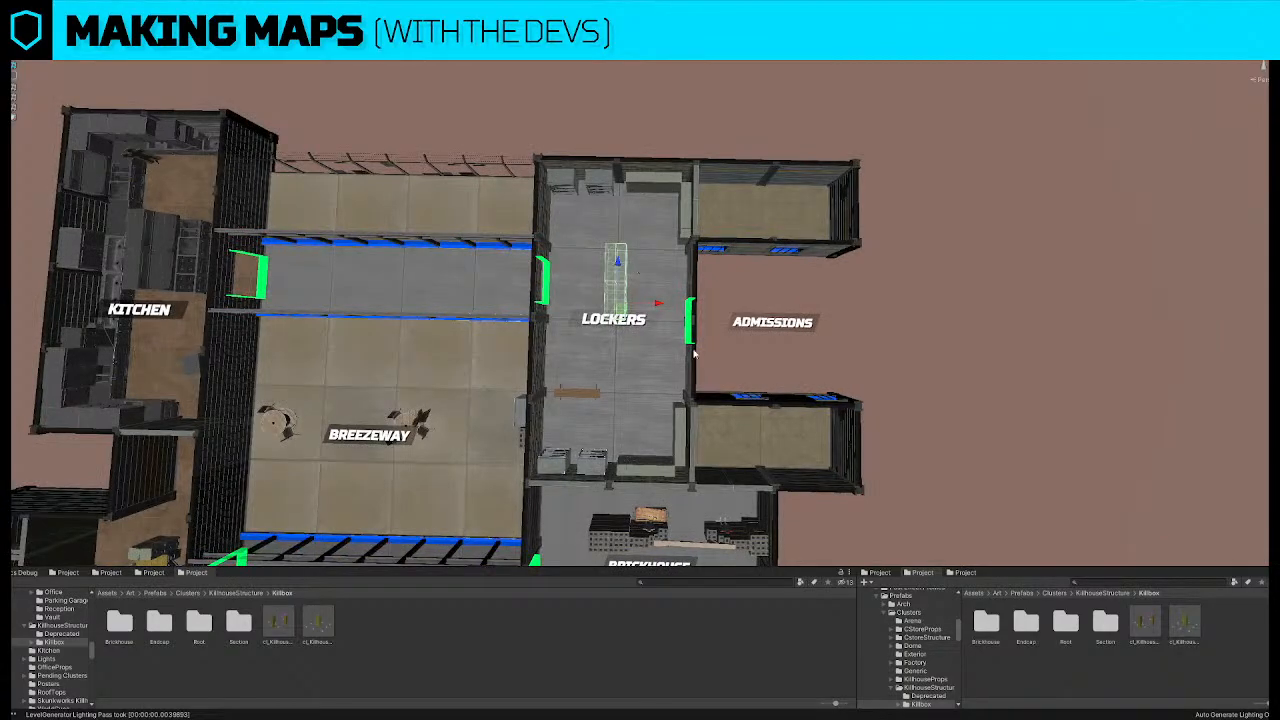
pyautogui.moveTo(694, 353); pyautogui.dragTo(727, 273, button='right')
pyautogui.click(672, 271)
pyautogui.press('Delete')
pyautogui.moveTo(832, 290); pyautogui.dragTo(643, 317, button='right')
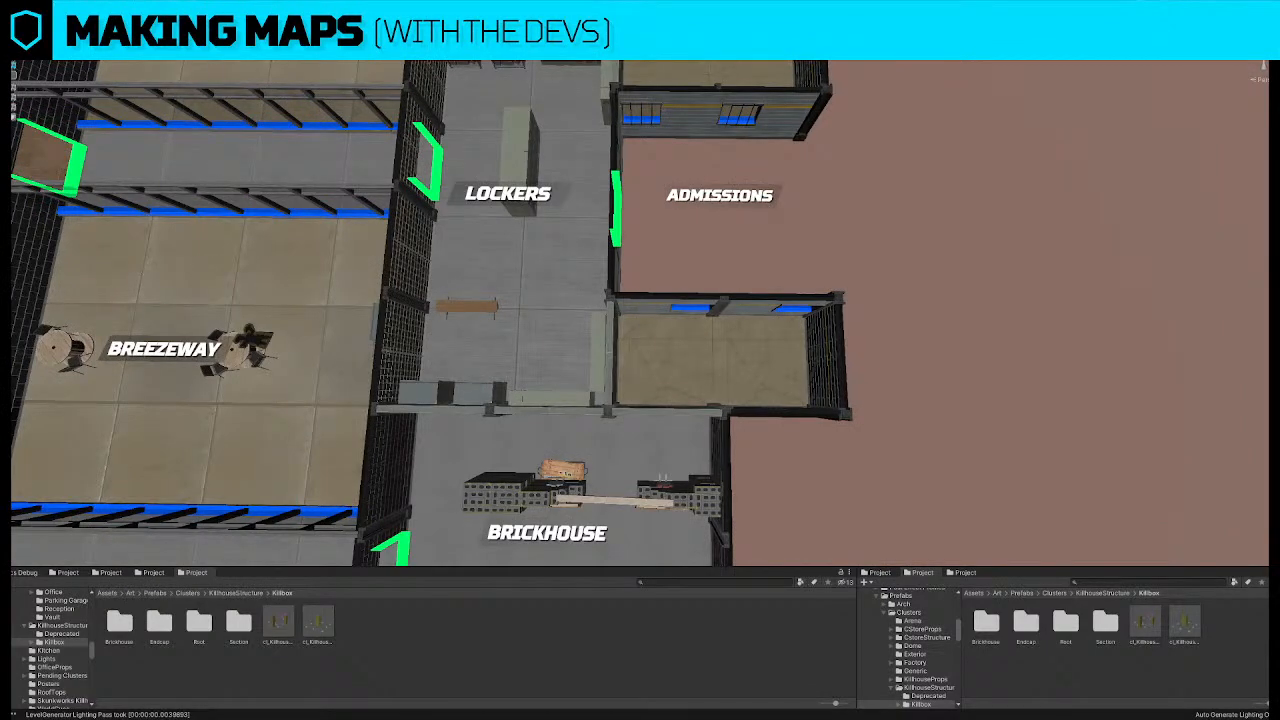
pyautogui.click(508, 194)
pyautogui.moveTo(529, 222); pyautogui.dragTo(606, 240, button='right')
pyautogui.moveTo(607, 244); pyautogui.dragTo(609, 273)
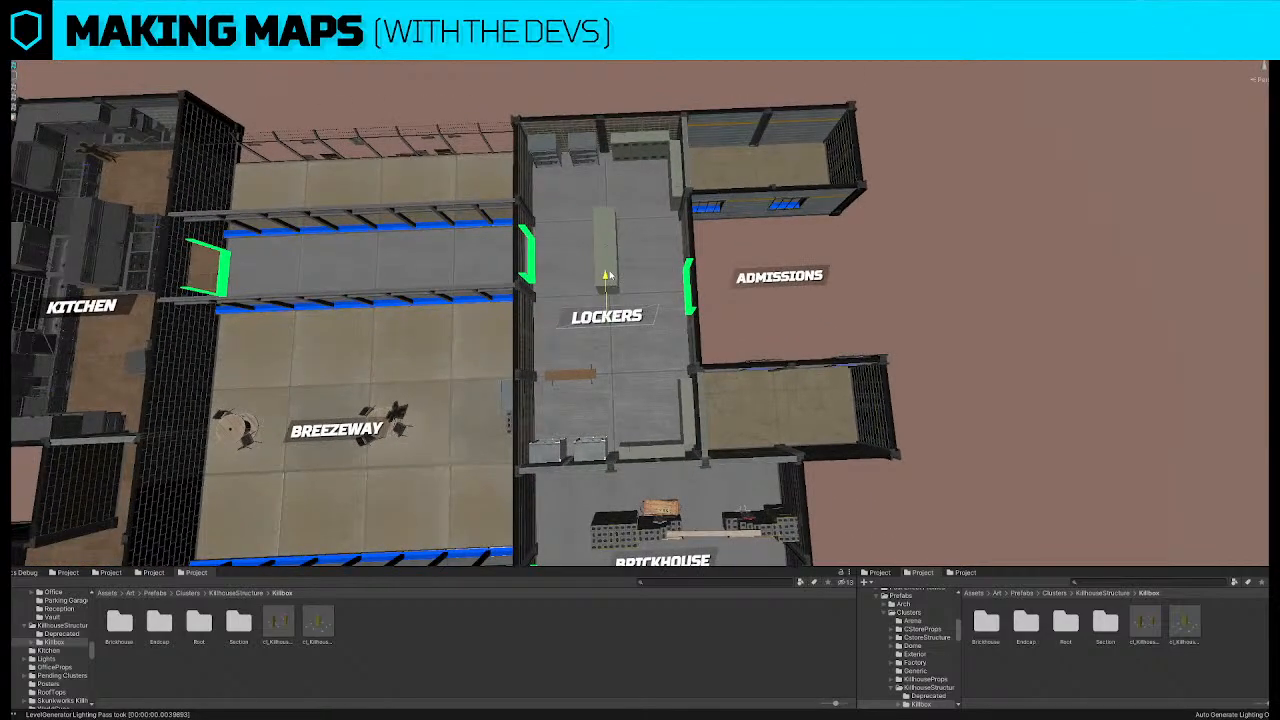
# Move the wooden bench between the central locker row and the breezeway doorway and rotate it parallel to the lockers
pyautogui.moveTo(640, 309); pyautogui.dragTo(644, 318, button='right')
pyautogui.click(601, 331)
pyautogui.moveTo(599, 332); pyautogui.dragTo(496, 311)
pyautogui.press('e')
pyautogui.click(498, 311)
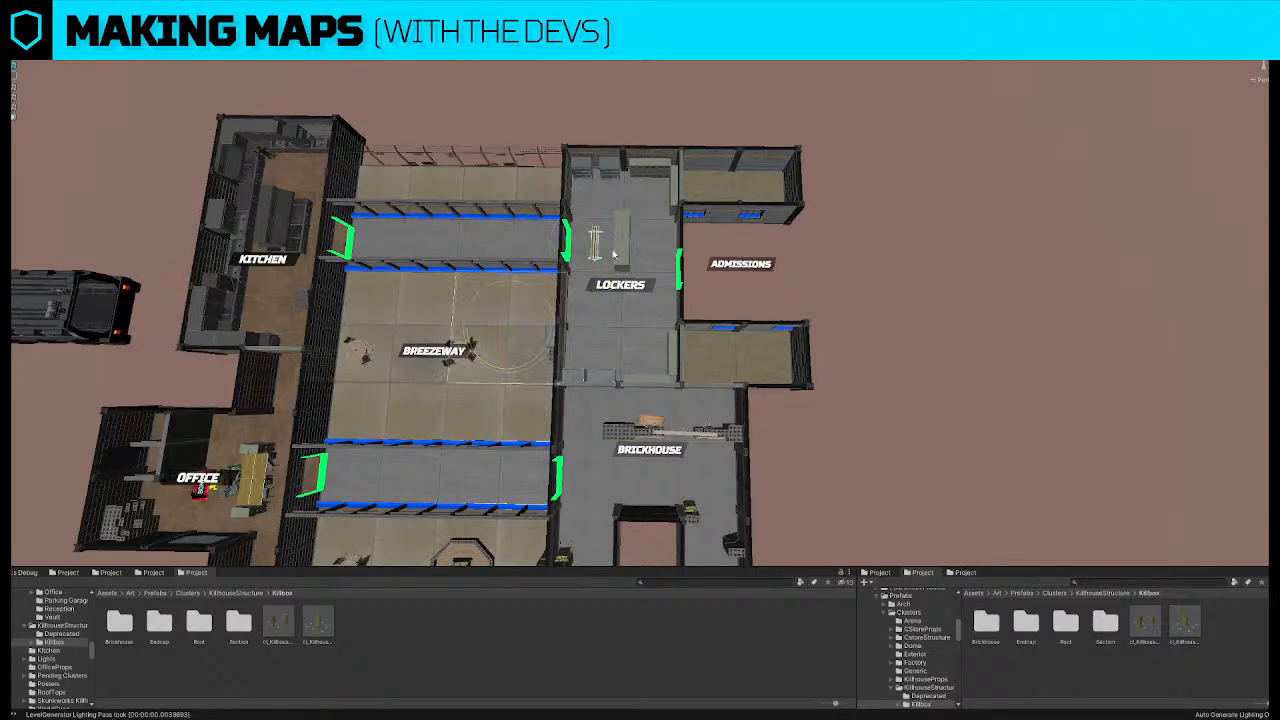
pyautogui.scroll(-5, 606, 120)
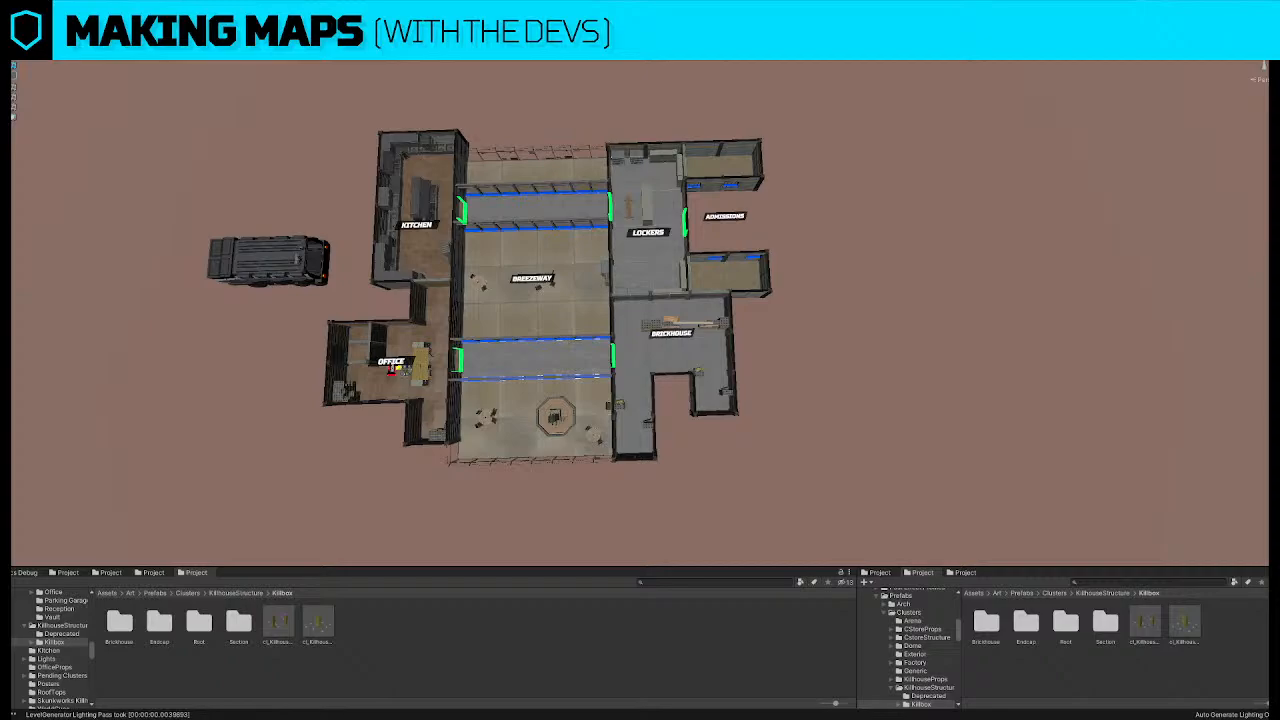
pyautogui.moveTo(345, 217); pyautogui.dragTo(490, 192, button='right')
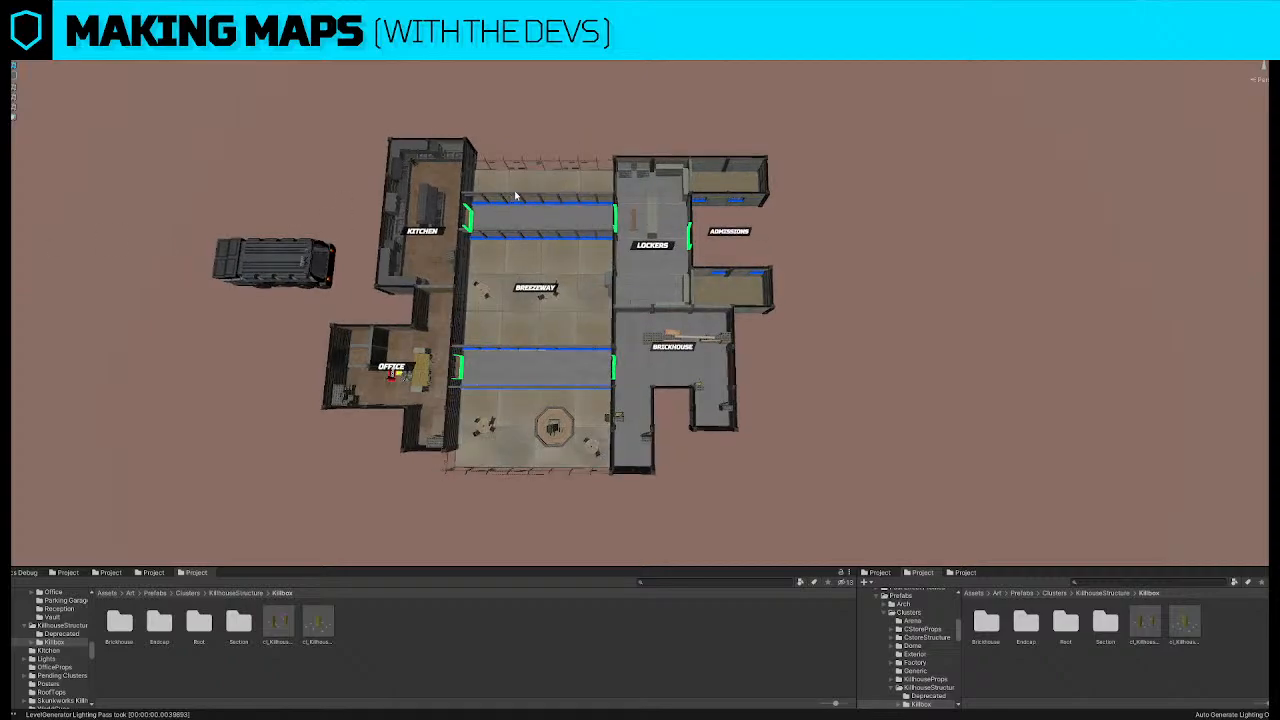
# Replace the corner lockers beside the brickhouse wall with another prefab from the KillhouseProps Lockers folder
pyautogui.scroll(10, 551, 238)
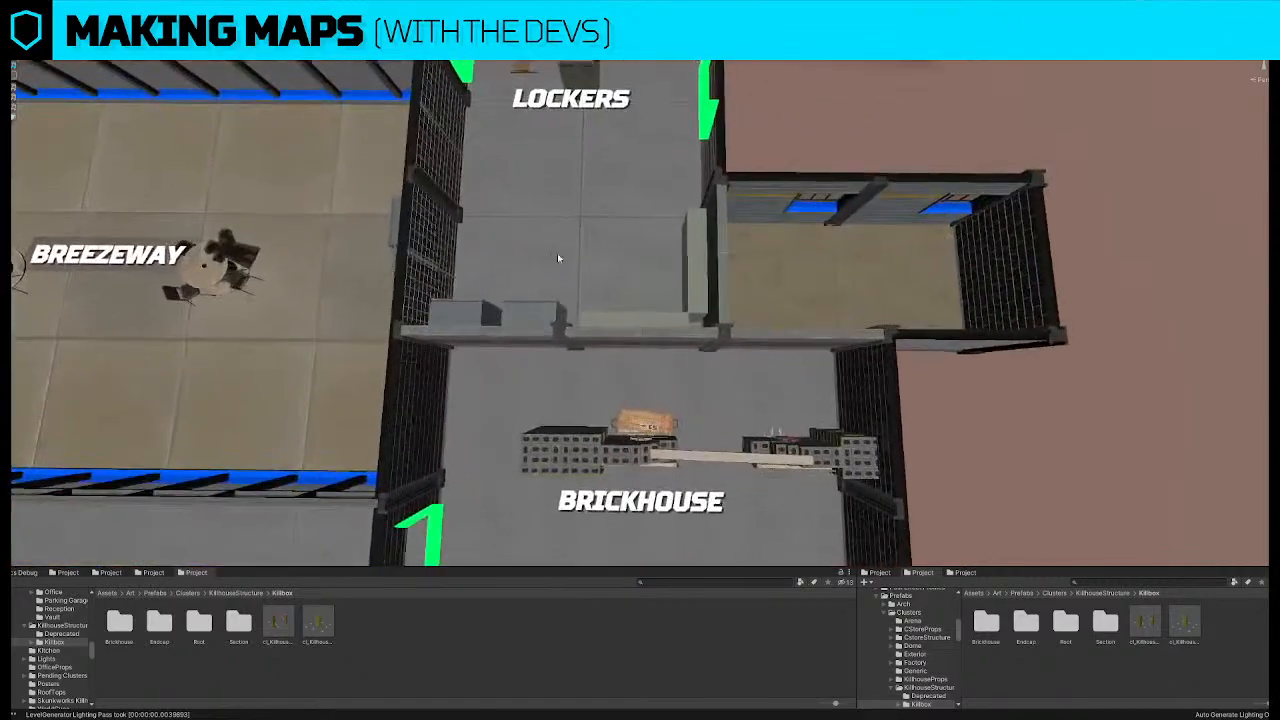
pyautogui.click(621, 326)
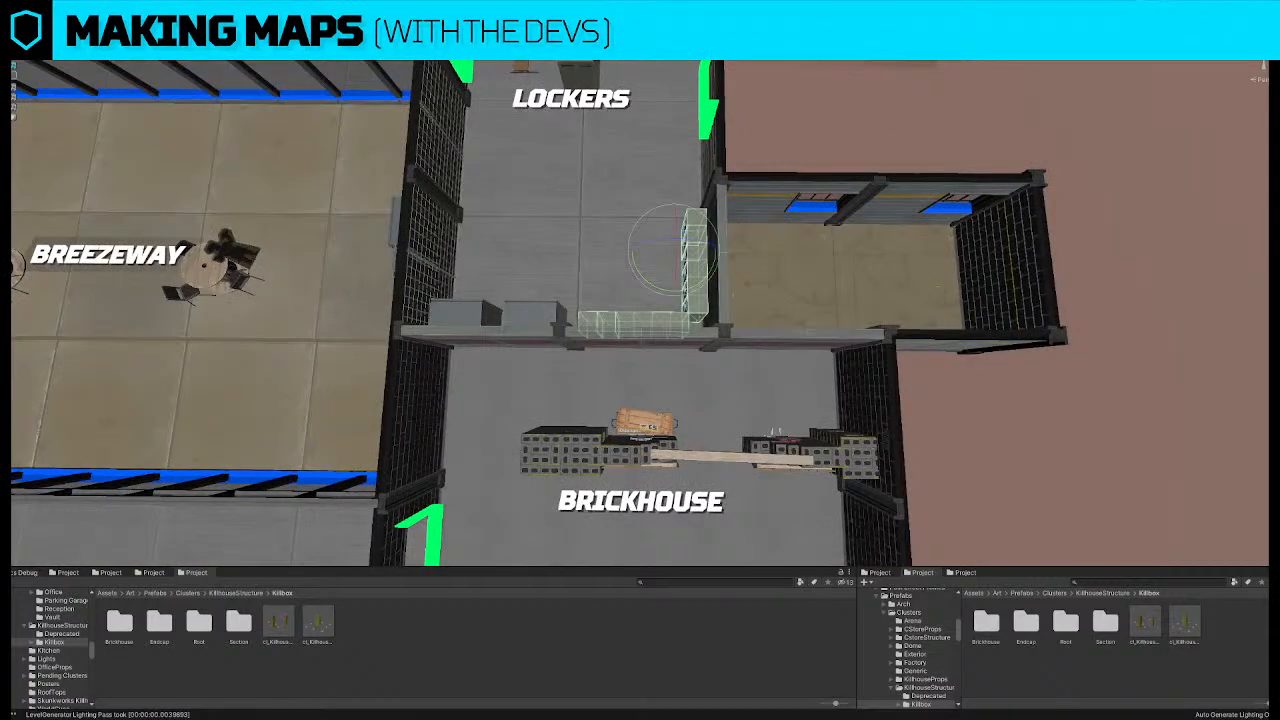
pyautogui.hotkey('ctrl', 'z')
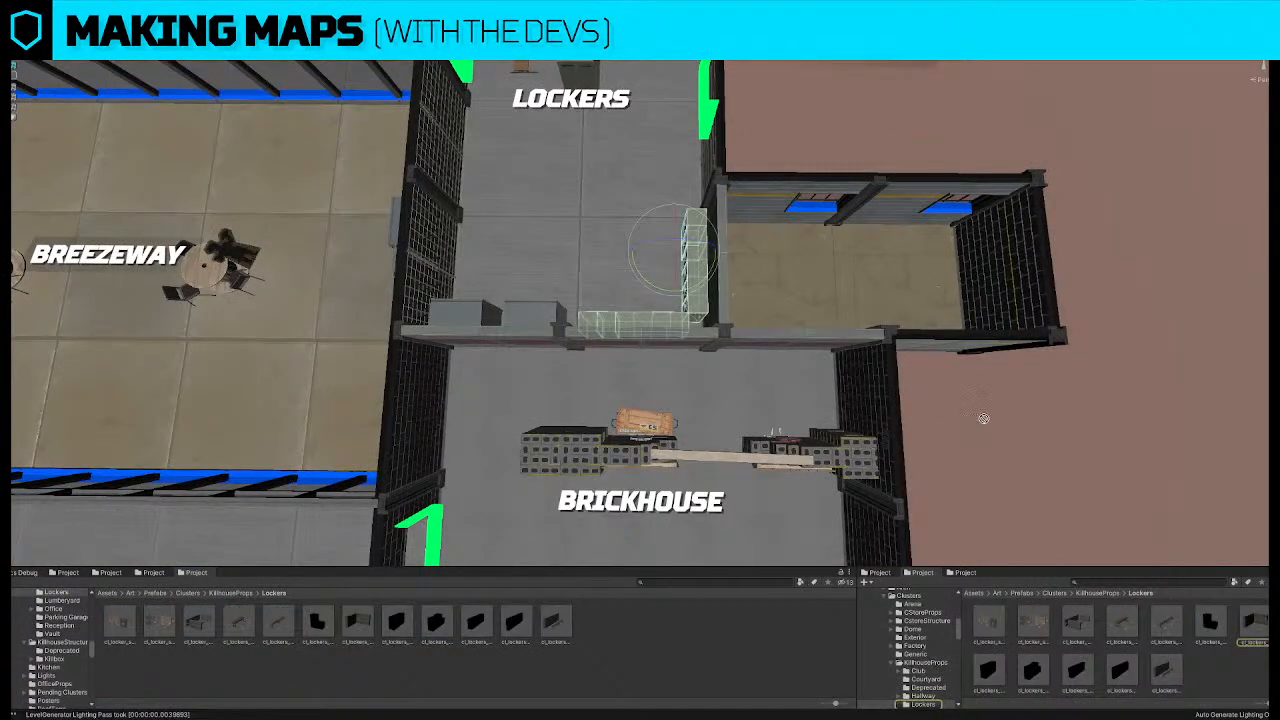
pyautogui.hotkey('ctrl', 'z')
pyautogui.click(692, 251)
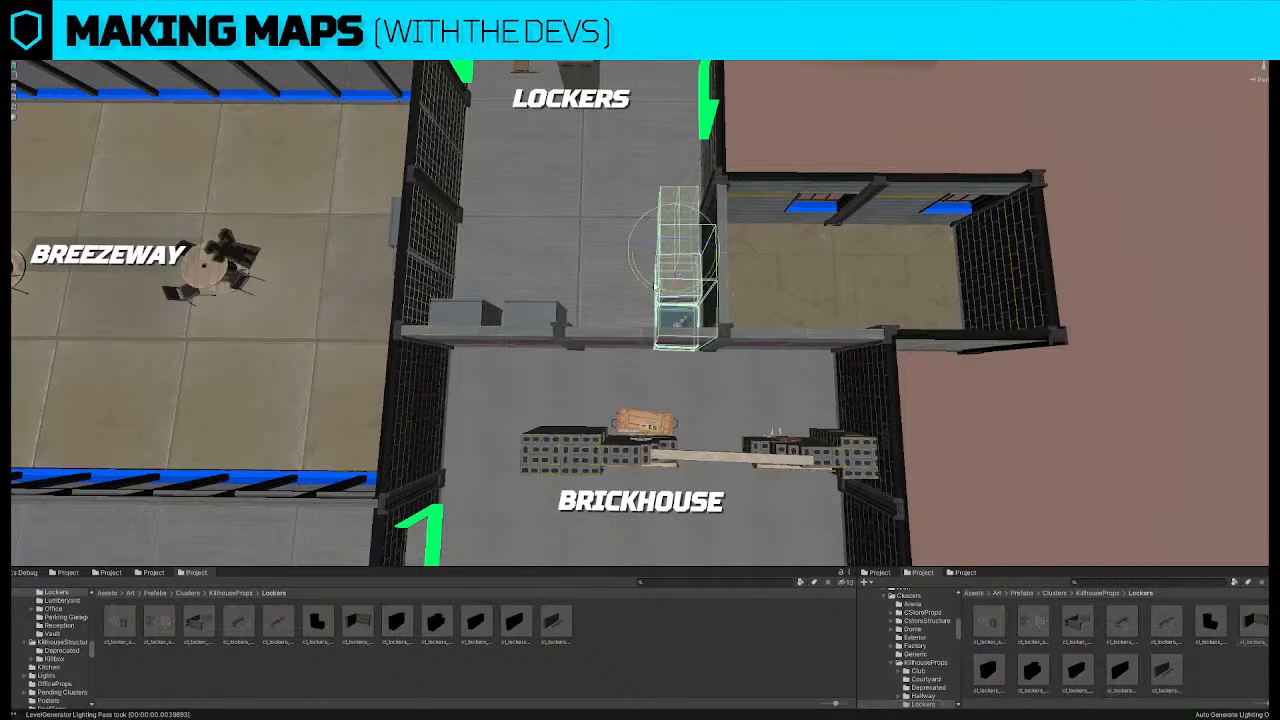
# Rotate the replacement locker group and move it into line against the end of the central locker row
pyautogui.moveTo(656, 280); pyautogui.dragTo(914, 345)
pyautogui.moveTo(700, 294); pyautogui.dragTo(668, 271, button='right')
pyautogui.press('w')
pyautogui.keyDown('alt'); pyautogui.moveTo(668, 271); pyautogui.dragTo(610, 188); pyautogui.keyUp('alt')
pyautogui.moveTo(556, 403); pyautogui.dragTo(546, 404)
pyautogui.scroll(3, 547, 404)
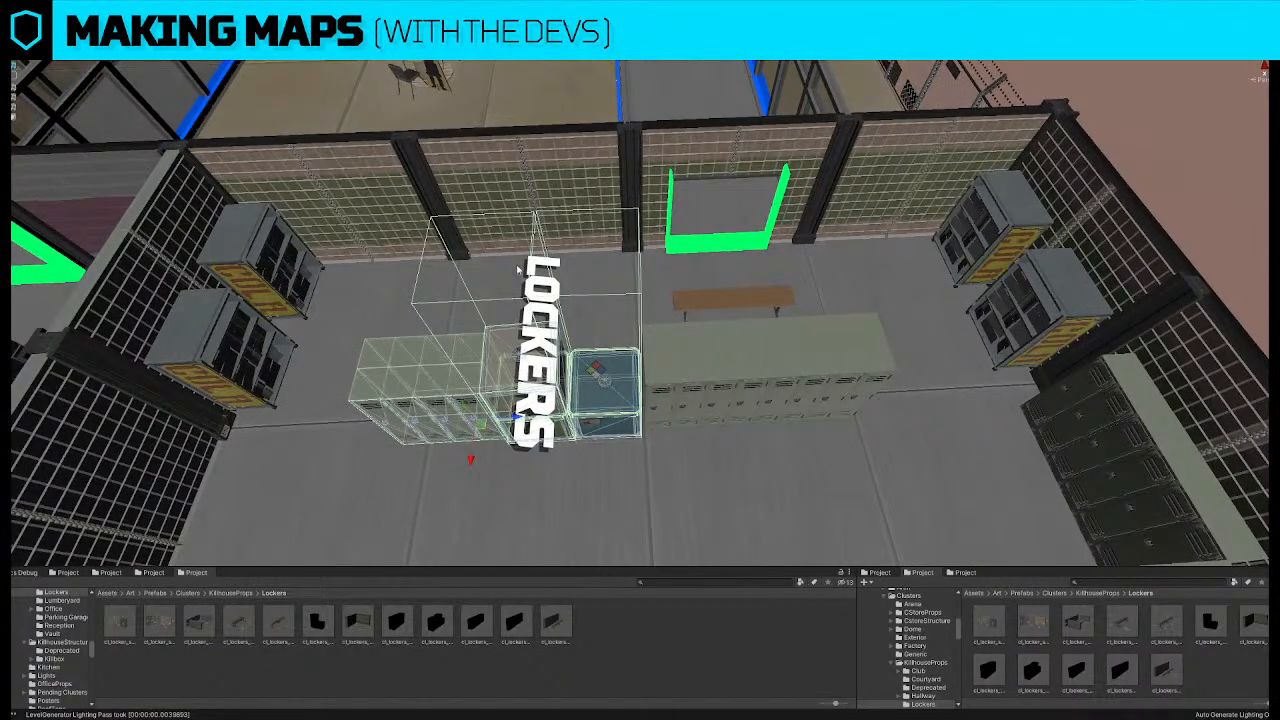
# Replace the wall panel between the Lockers room and the brickhouse with a green doorway prefab from the Killhouse doors folder
pyautogui.scroll(-10, 652, 447)
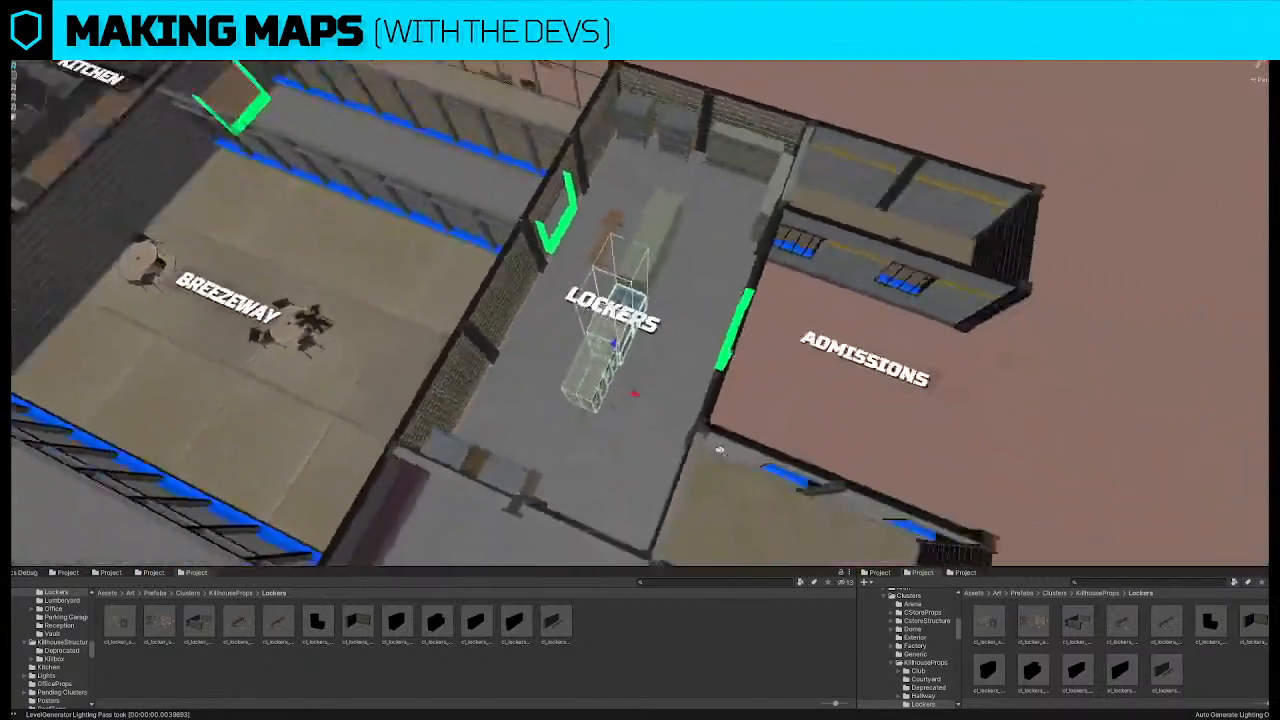
pyautogui.click(589, 433)
pyautogui.moveTo(651, 441); pyautogui.dragTo(650, 454, button='right')
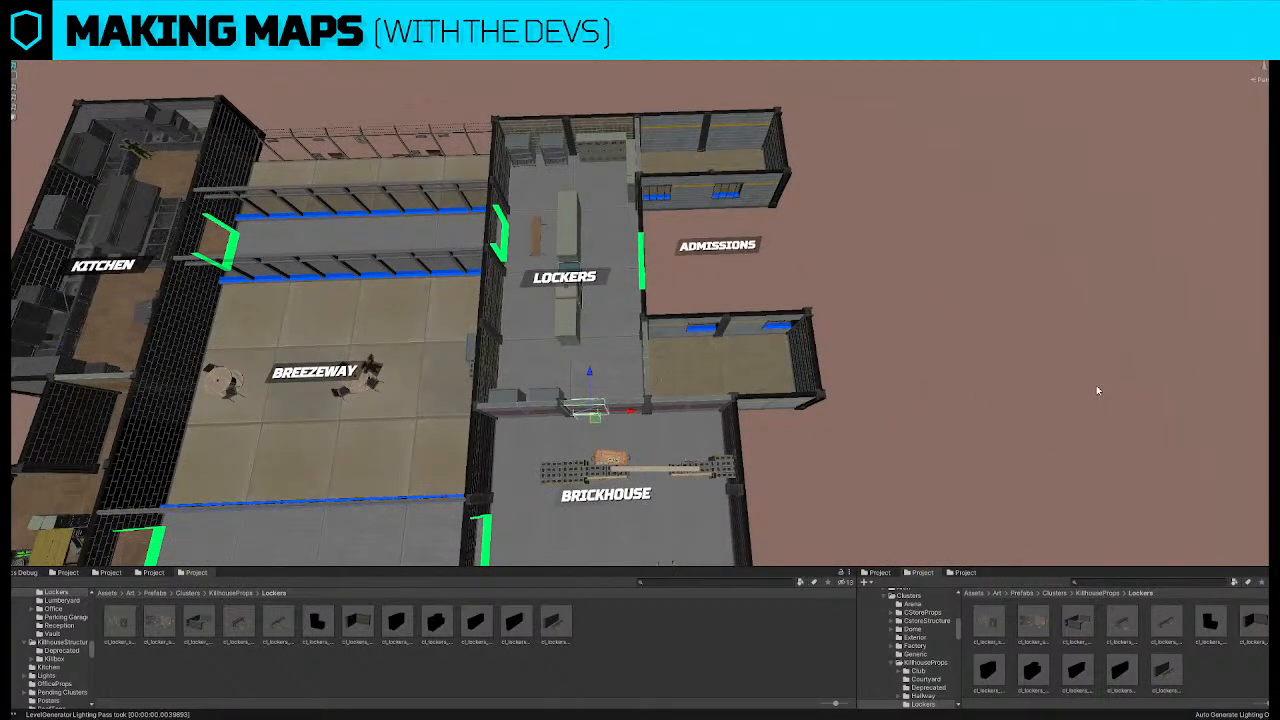
pyautogui.press('f')
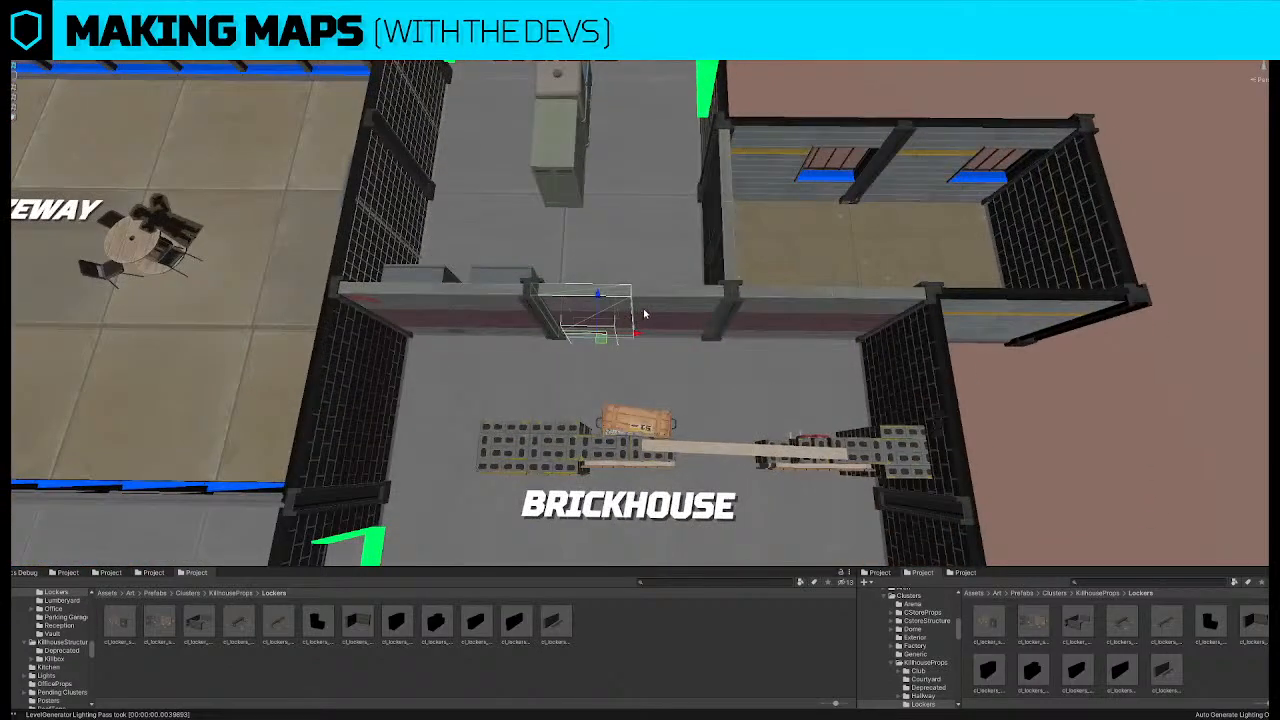
pyautogui.scroll(-5, 650, 310)
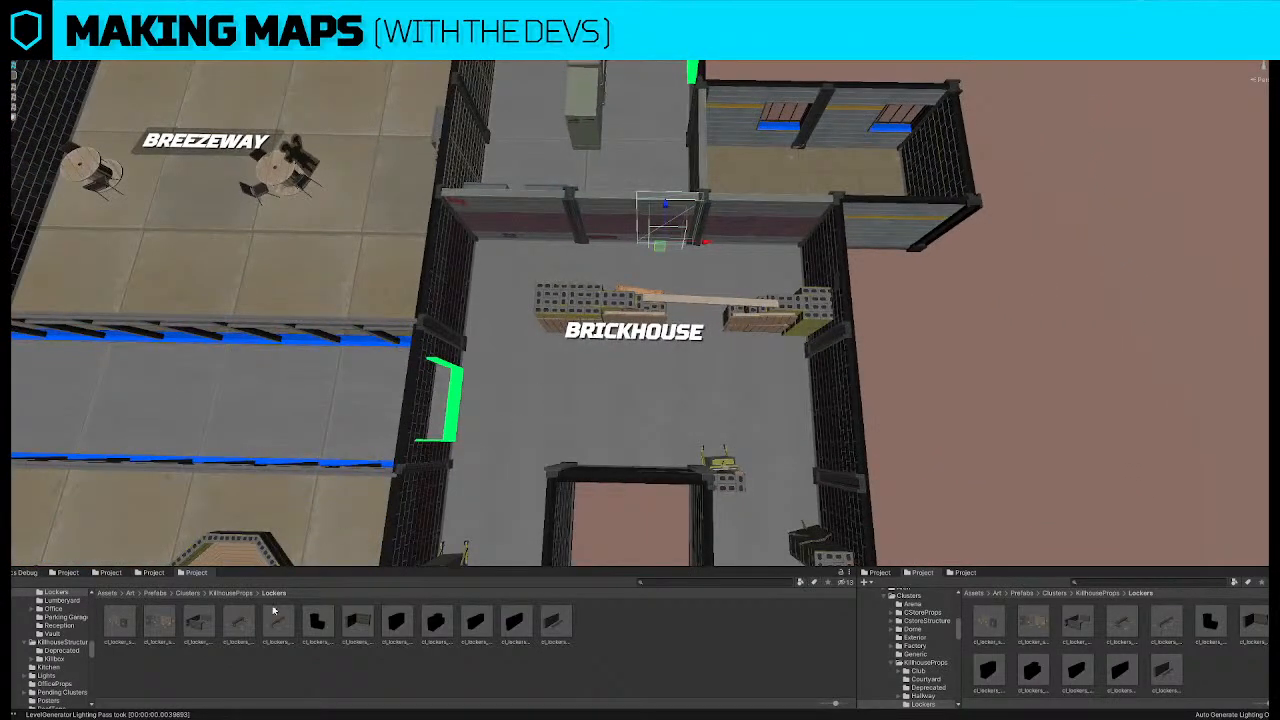
pyautogui.click(104, 571)
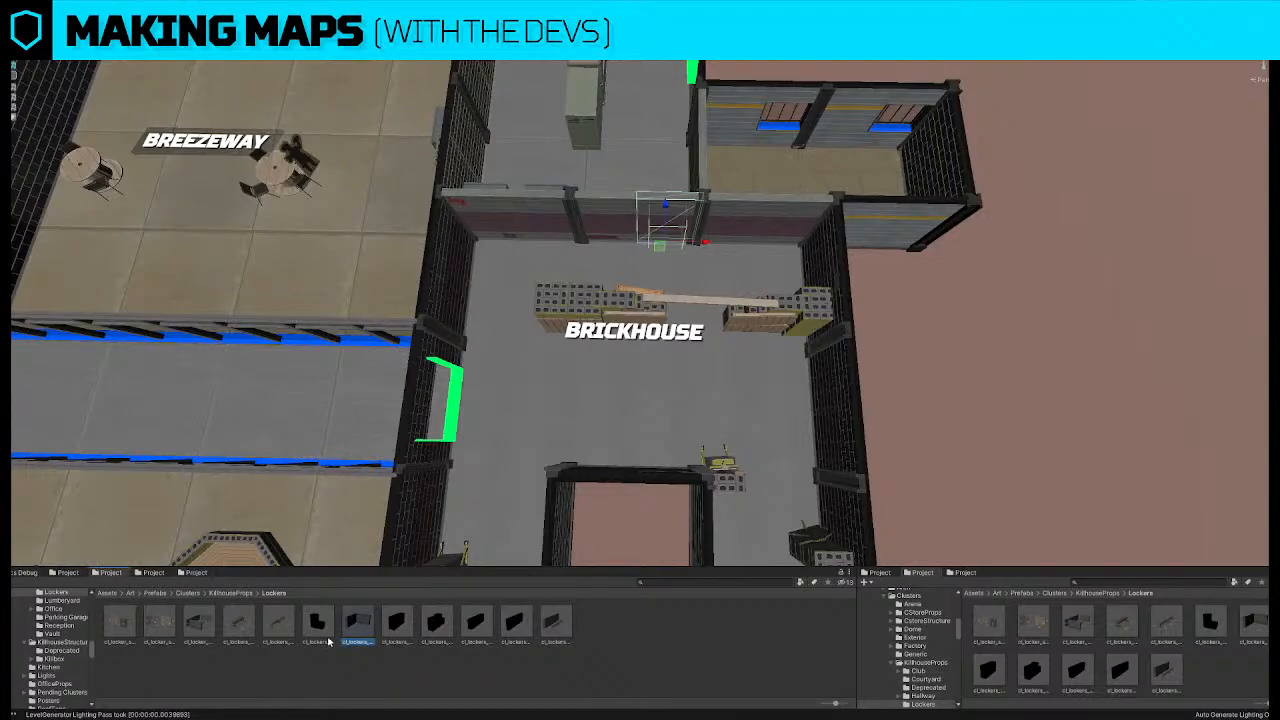
pyautogui.click(79, 574)
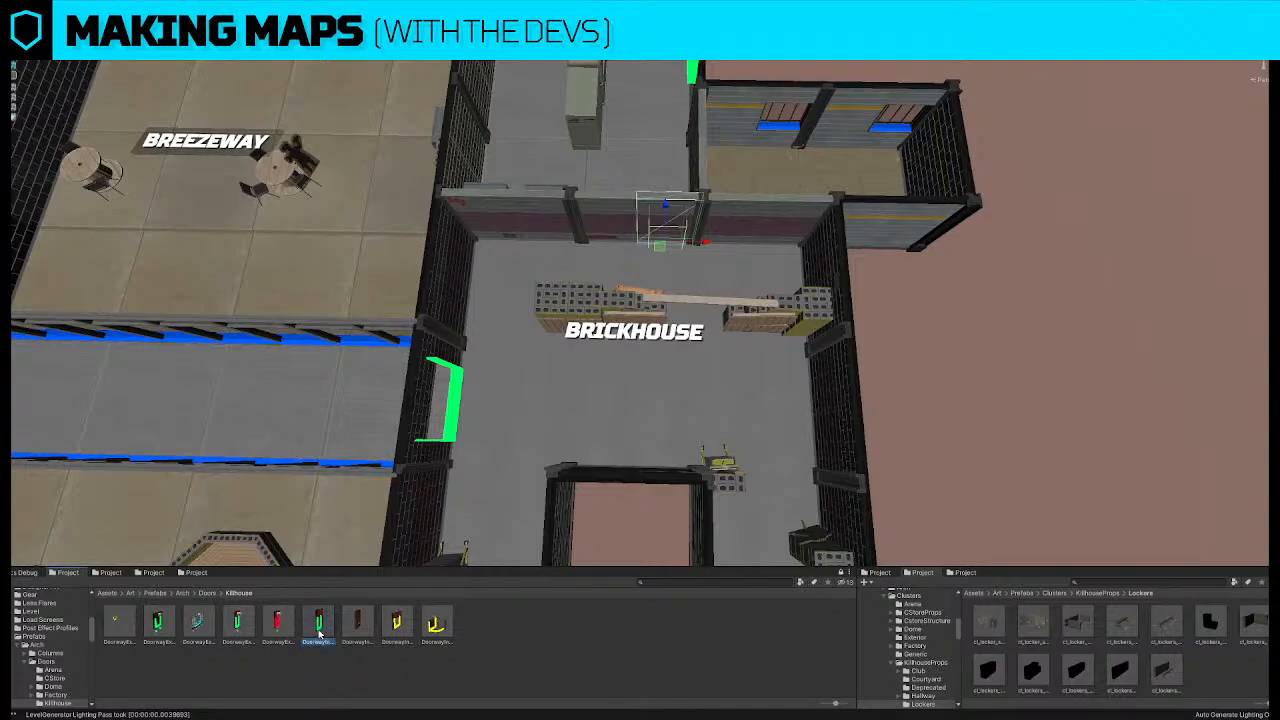
pyautogui.press('Delete')
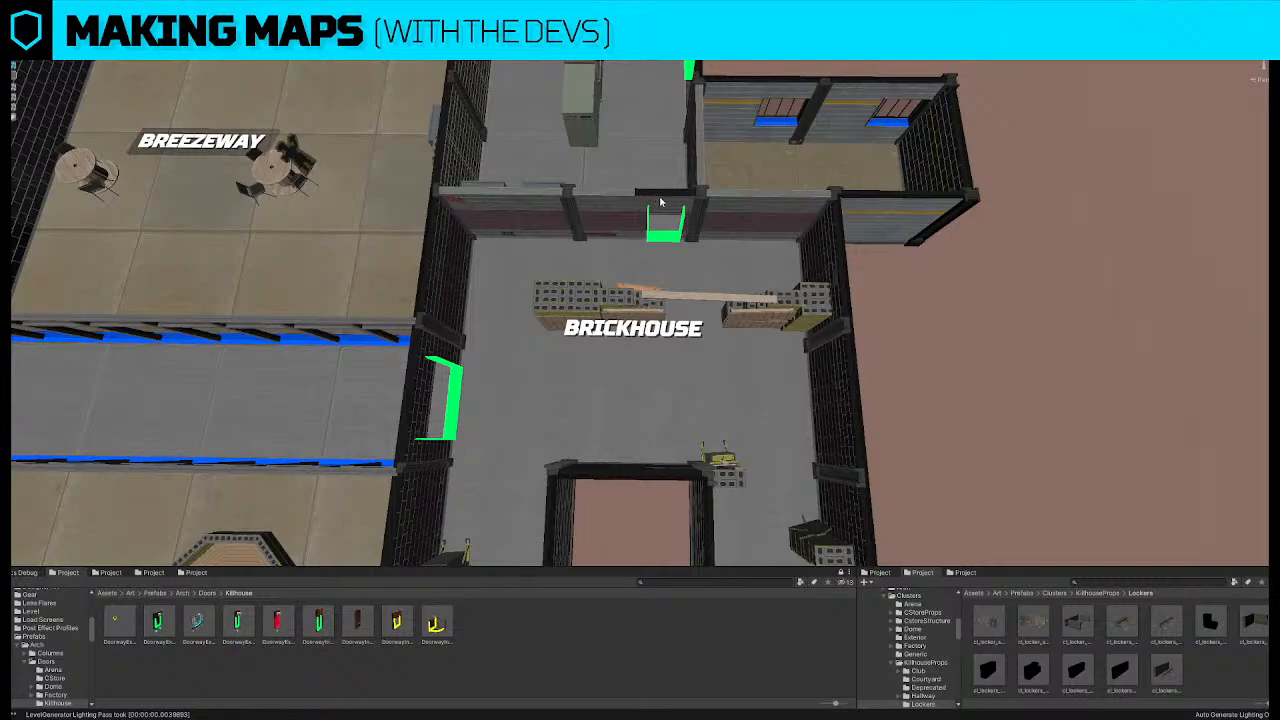
# Swap the wall panel between the brickhouse and the adjoining Admissions container for a green doorway
pyautogui.click(778, 212)
pyautogui.press('Delete')
pyautogui.scroll(3, 754, 174)
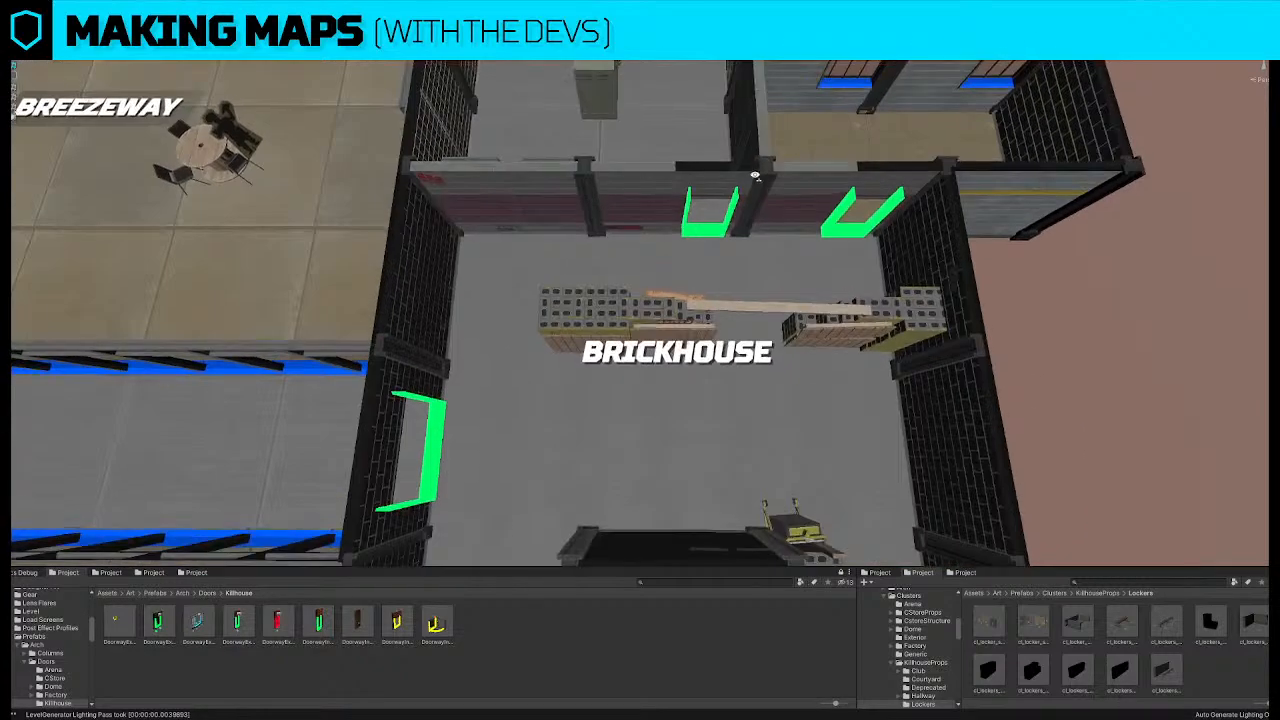
# Delete the corner lockers at the far end of the Lockers room, beside the other Admissions container
pyautogui.moveTo(754, 174); pyautogui.dragTo(752, 400, button='middle')
pyautogui.moveTo(714, 75); pyautogui.dragTo(714, 252, button='middle')
pyautogui.click(714, 252)
pyautogui.press('Delete')
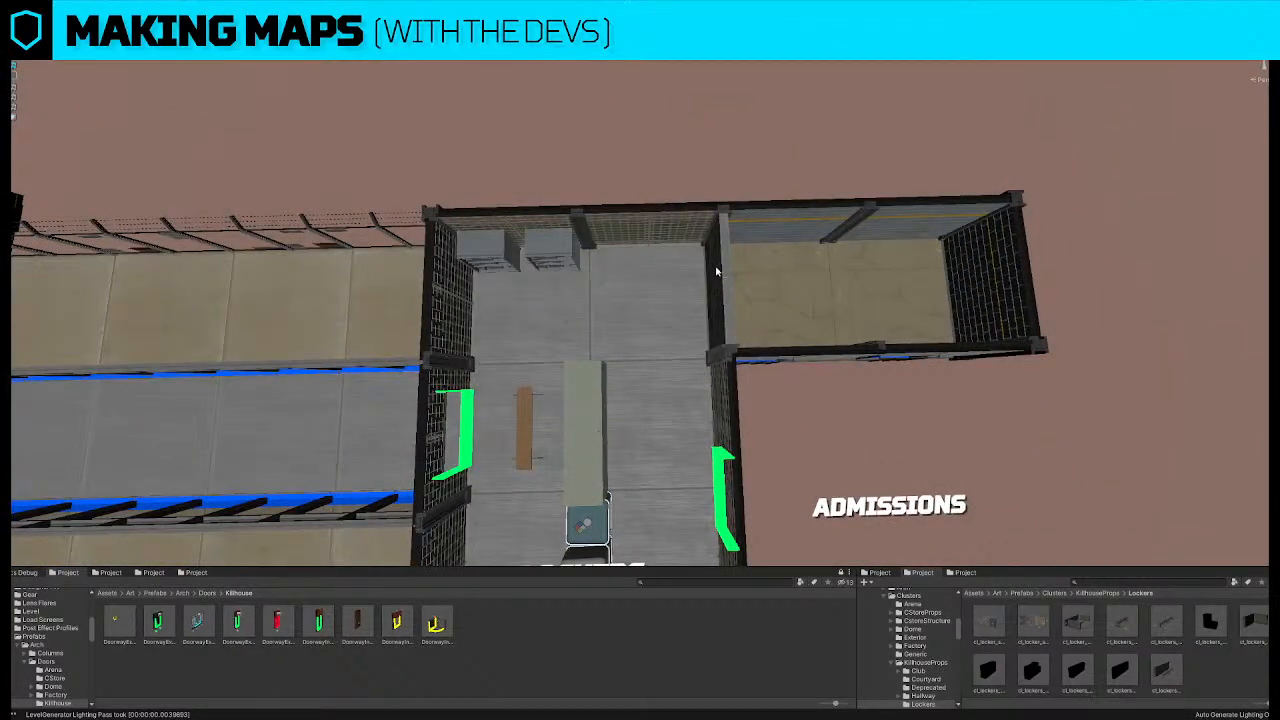
# Replace the outer wall panel between the Lockers room and the far Admissions container with a green doorway, aligned in the wall
pyautogui.click(712, 258)
pyautogui.click(734, 324)
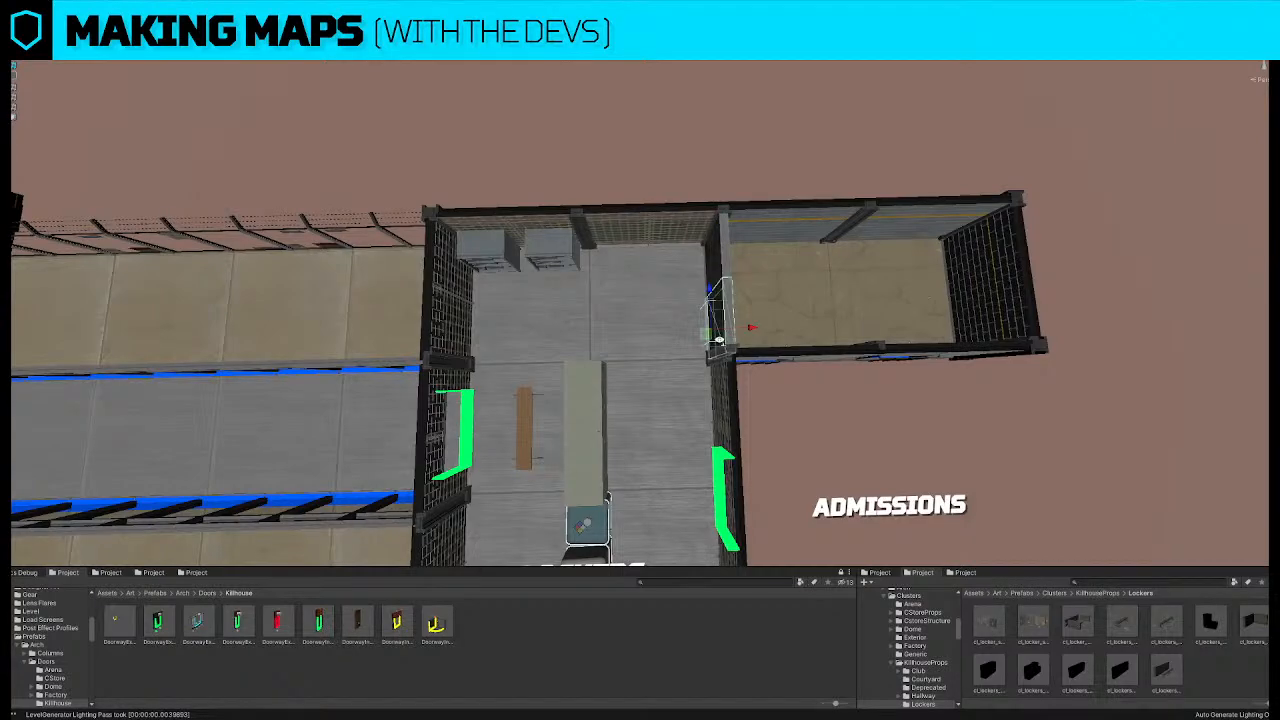
pyautogui.keyDown('alt'); pyautogui.moveTo(735, 322); pyautogui.dragTo(821, 354); pyautogui.keyUp('alt')
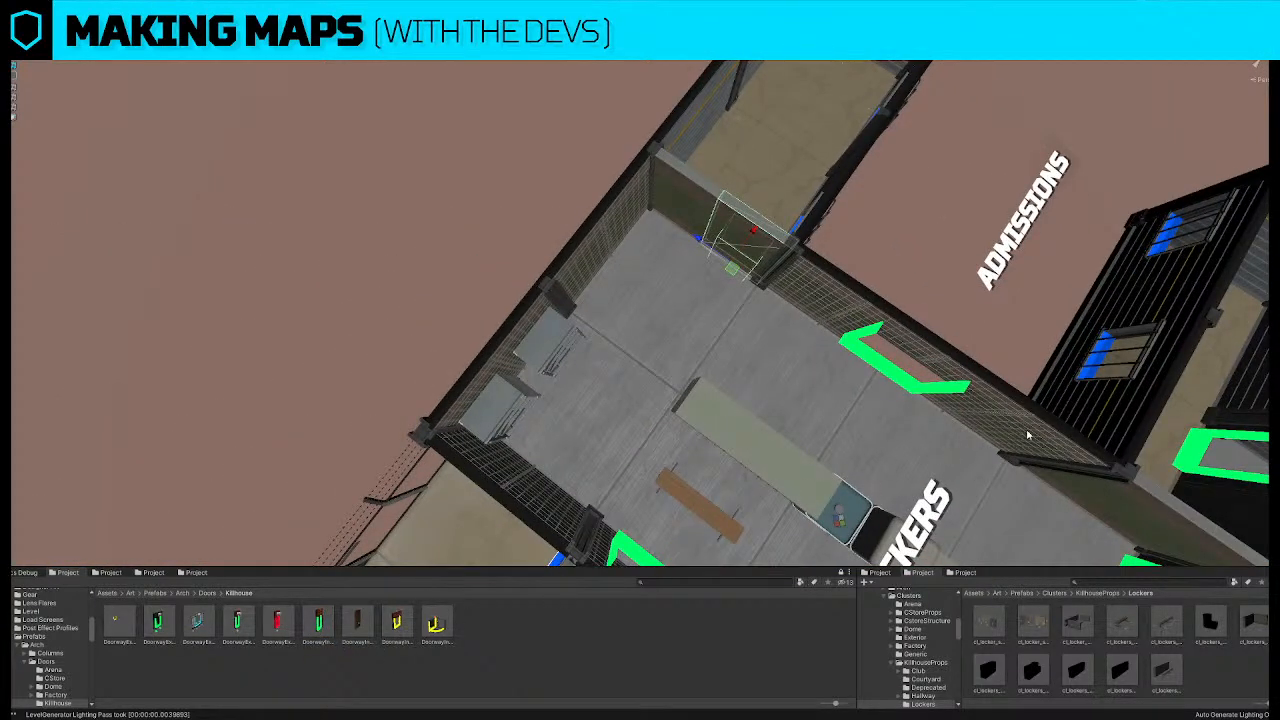
pyautogui.keyDown('alt'); pyautogui.moveTo(1072, 497); pyautogui.dragTo(608, 212); pyautogui.keyUp('alt')
pyautogui.click(608, 212)
pyautogui.moveTo(557, 260)
pyautogui.mouseDown()
pyautogui.moveTo(634, 247)
pyautogui.moveTo(572, 257)
pyautogui.mouseUp()
pyautogui.click(704, 212)
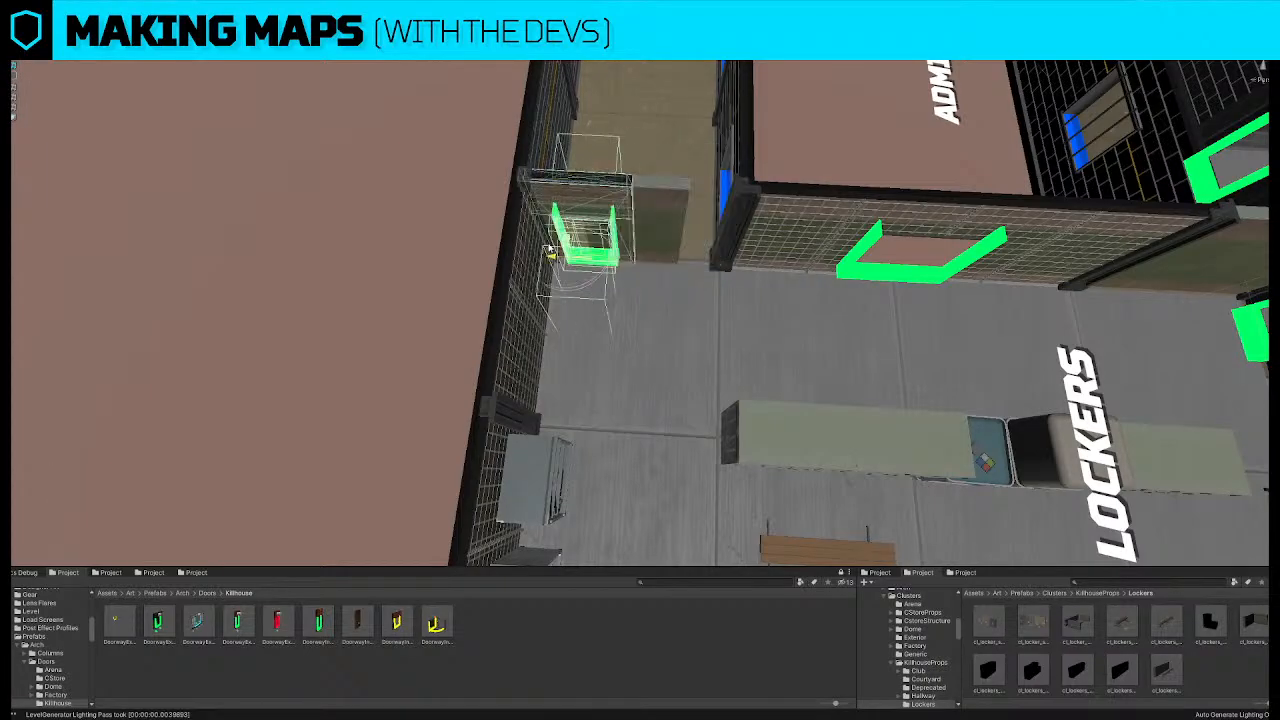
pyautogui.keyDown('alt'); pyautogui.moveTo(675, 203); pyautogui.dragTo(648, 288); pyautogui.keyUp('alt')
pyautogui.scroll(-4, 626, 264)
pyautogui.scroll(-3, 650, 288)
pyautogui.moveTo(650, 288); pyautogui.dragTo(685, 295, button='middle')
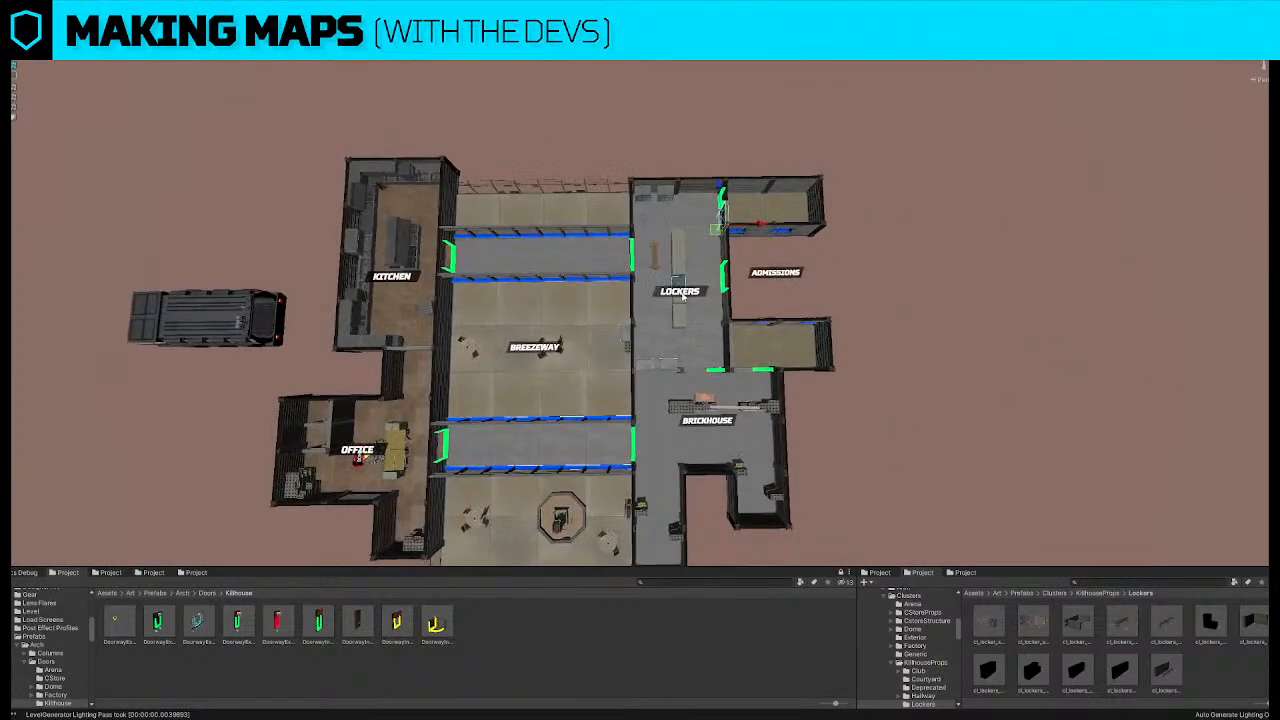
# Move the LOCKERS label back toward the far end of the central locker row
pyautogui.click(693, 293)
pyautogui.moveTo(682, 251); pyautogui.dragTo(683, 222)
pyautogui.moveTo(568, 260); pyautogui.dragTo(561, 268, button='right')
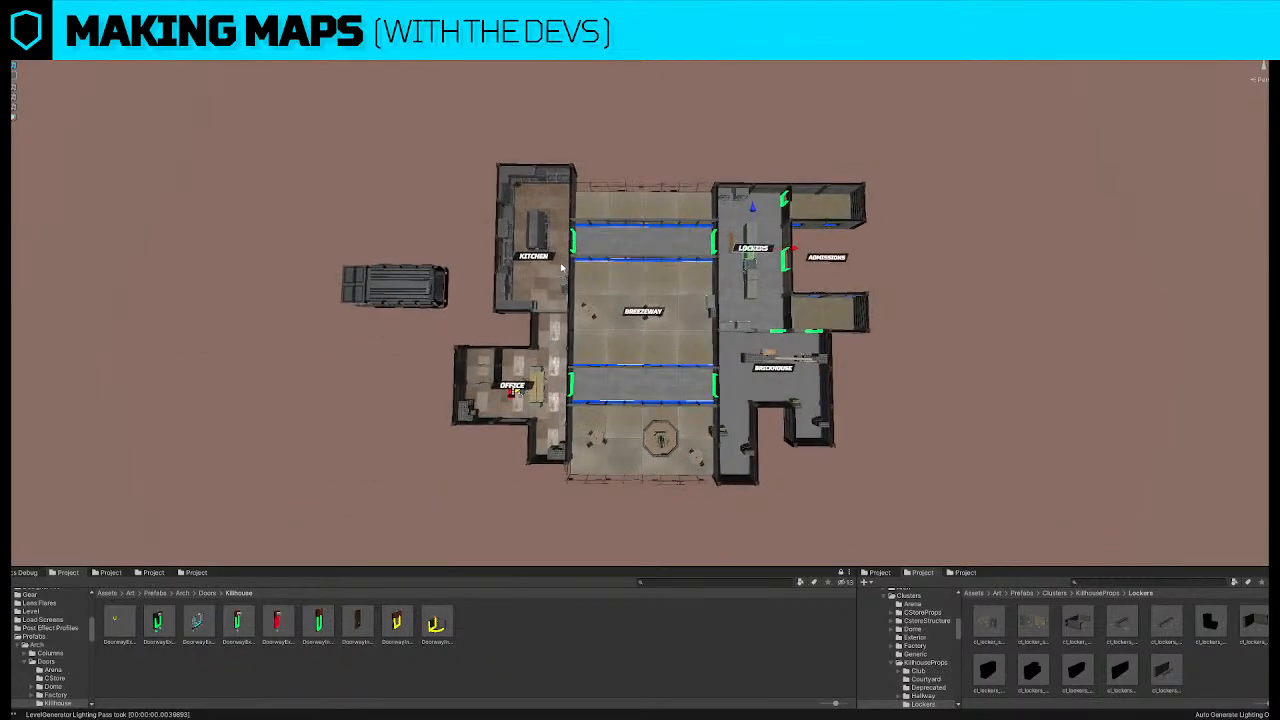
# Examine the overall killhouse layout, then the brickhouse walls, doorways and cinder block cover up close
pyautogui.moveTo(552, 377); pyautogui.dragTo(551, 332, button='middle')
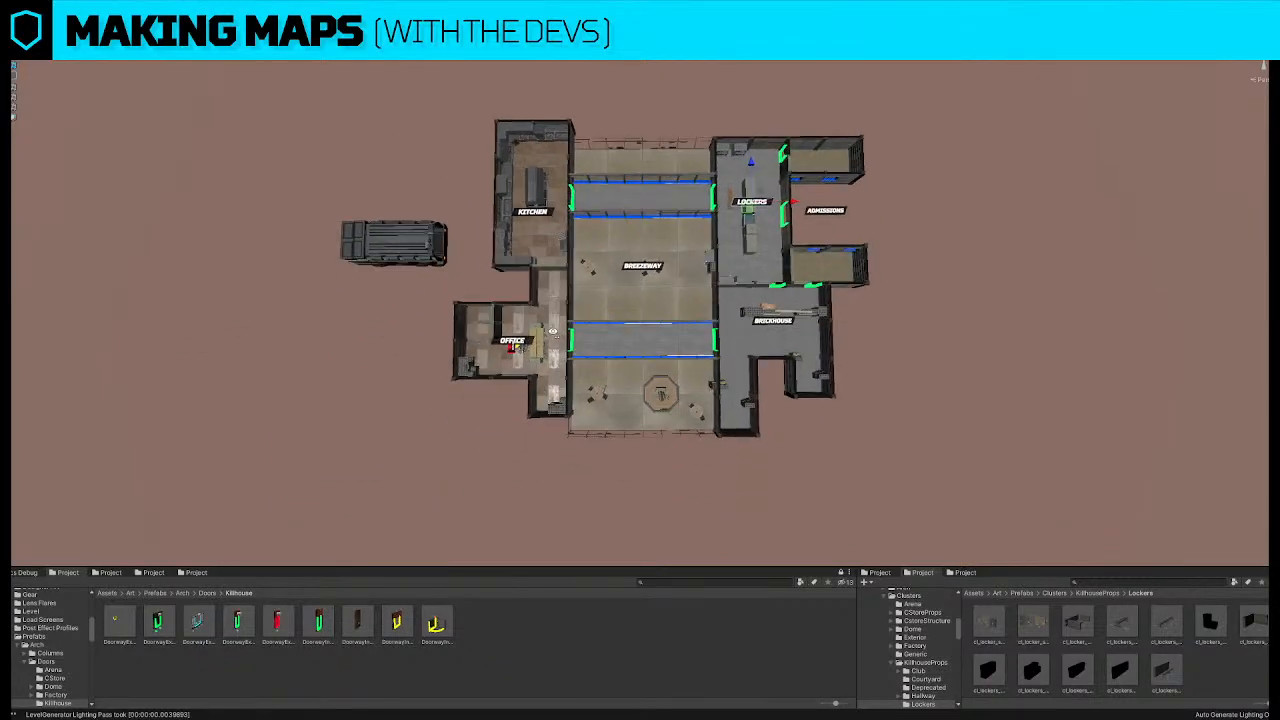
pyautogui.click(570, 139)
pyautogui.click(1029, 242)
pyautogui.click(768, 362)
pyautogui.press('f')
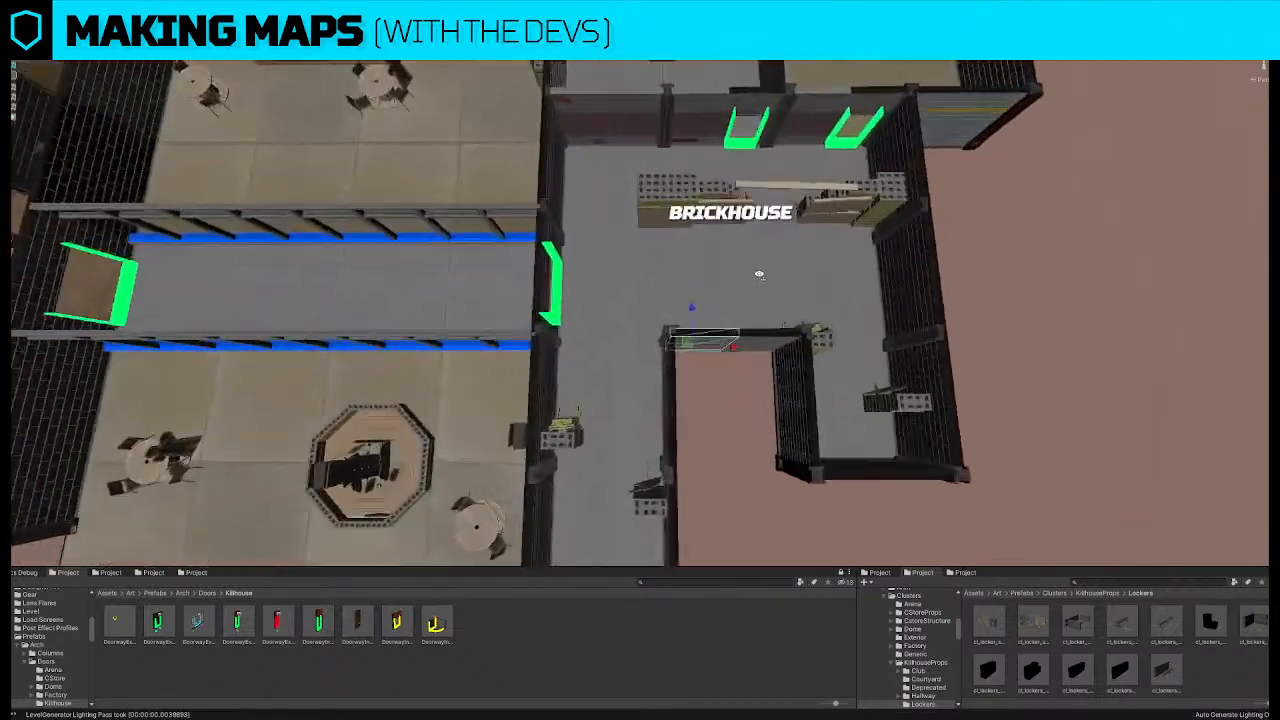
pyautogui.moveTo(759, 274); pyautogui.dragTo(748, 256, button='right')
pyautogui.click(681, 194)
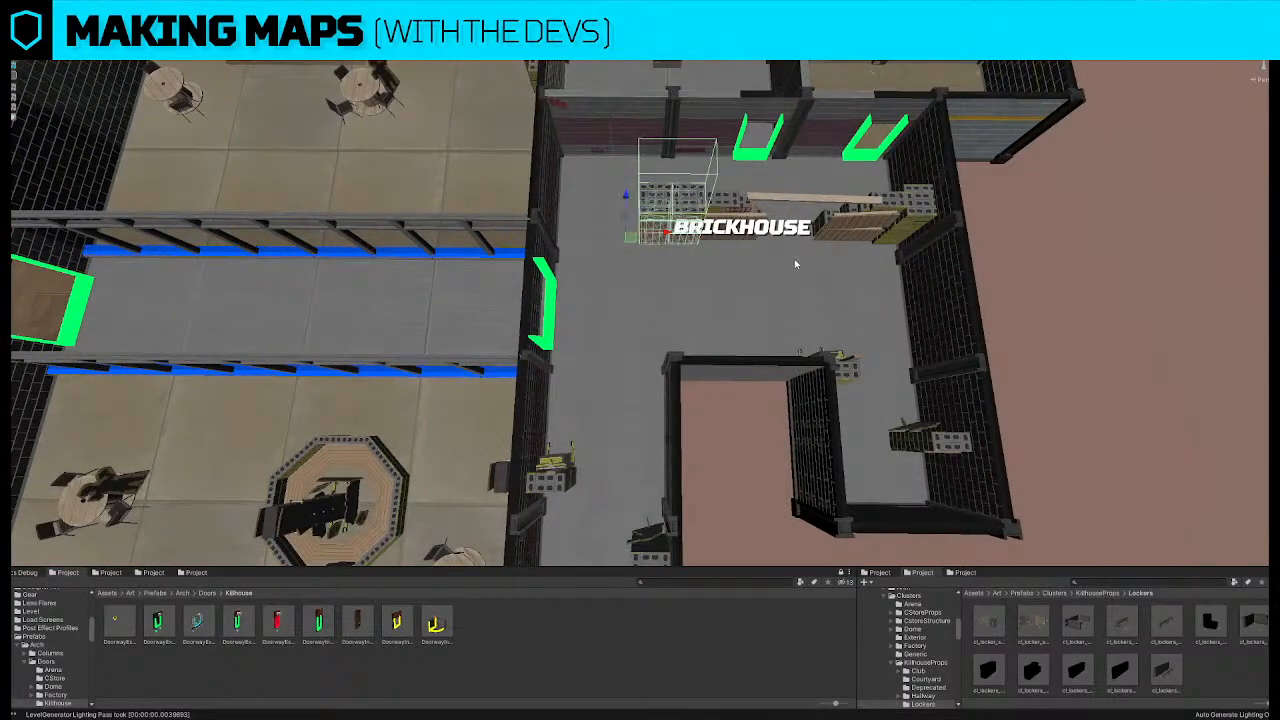
pyautogui.scroll(-6, 663, 403)
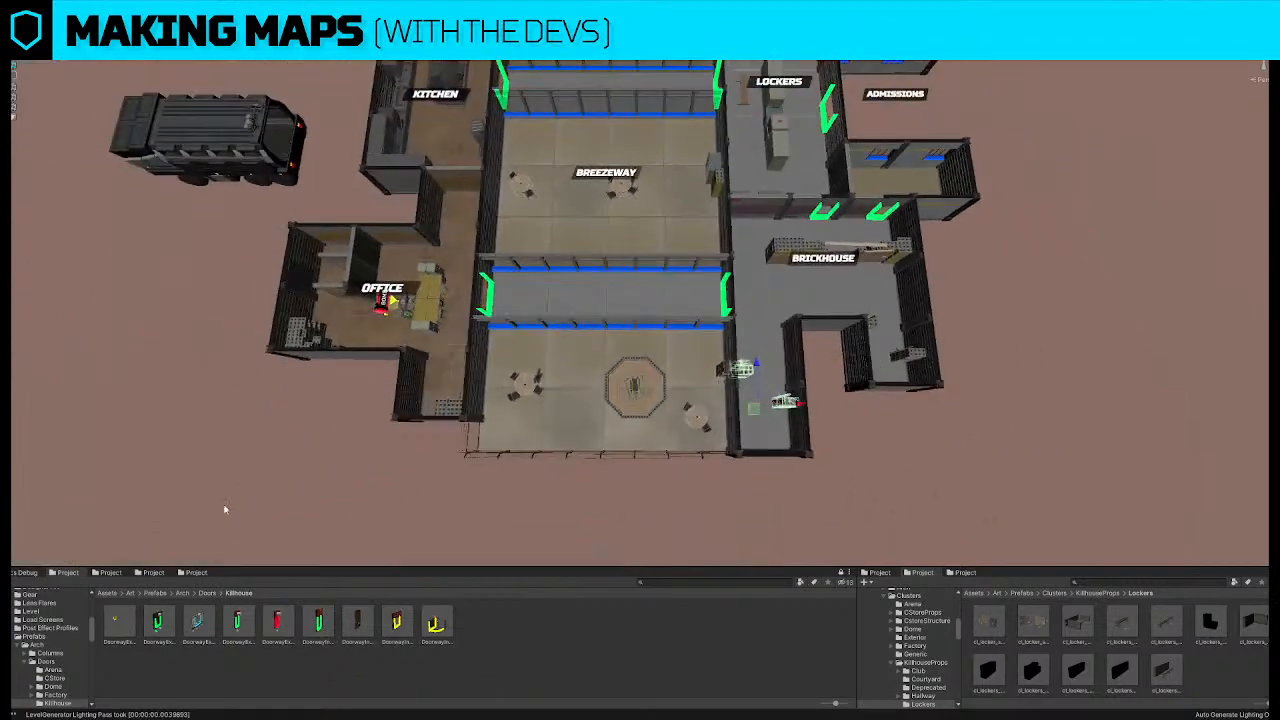
# Rotate the cinder block barrier in the brickhouse 90 degrees so it runs from the Lockers wall toward the inner wall corner
pyautogui.click(107, 573)
pyautogui.click(734, 338)
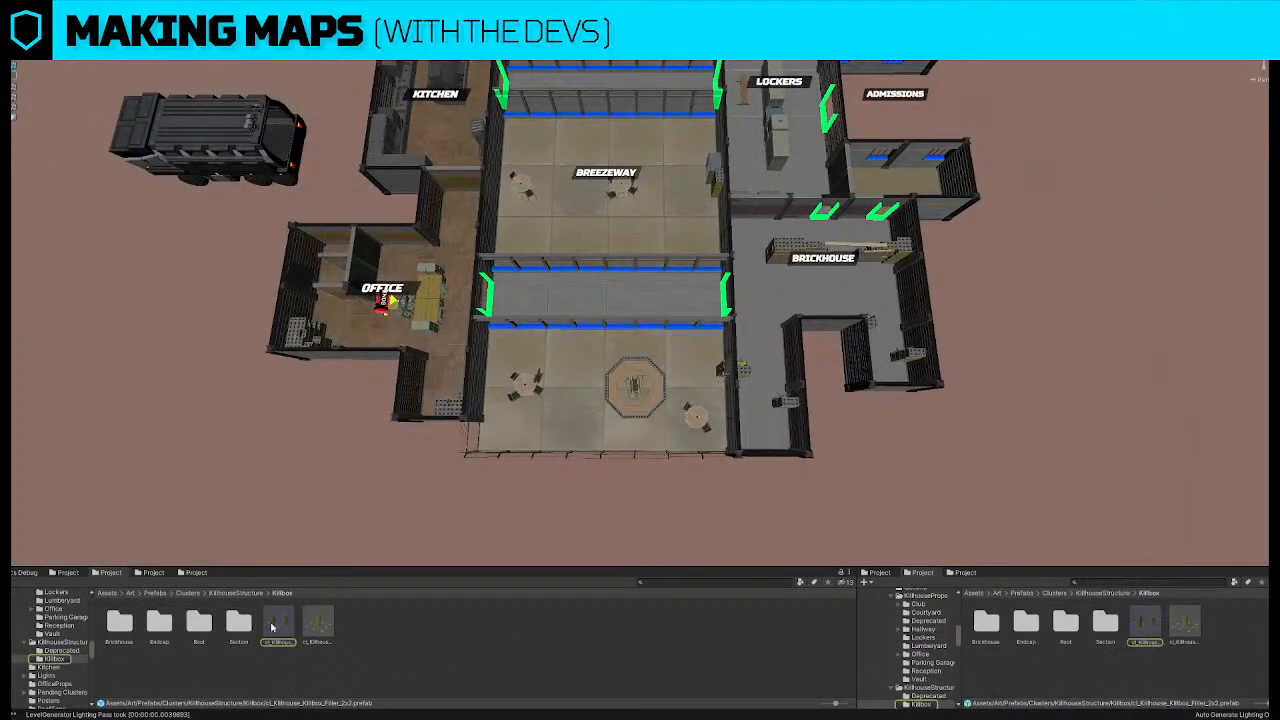
pyautogui.click(791, 243)
pyautogui.moveTo(791, 243); pyautogui.dragTo(790, 243, button='right')
pyautogui.click(785, 242)
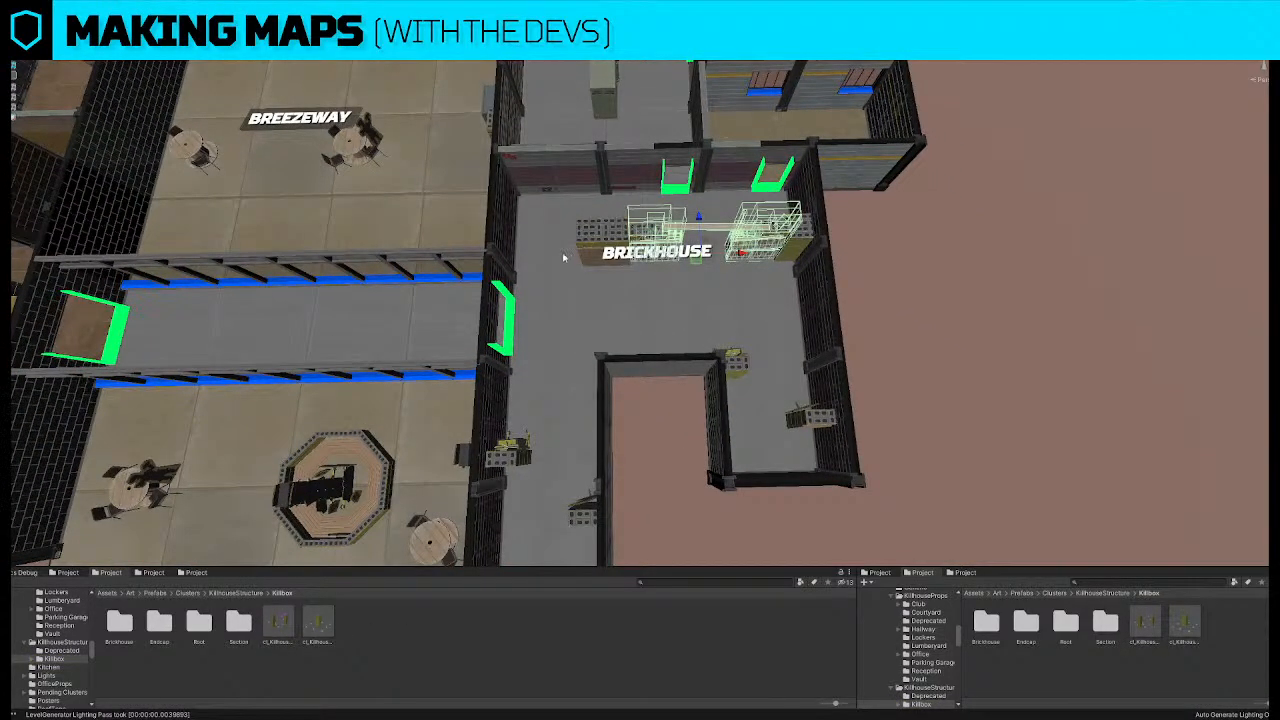
pyautogui.press('e')
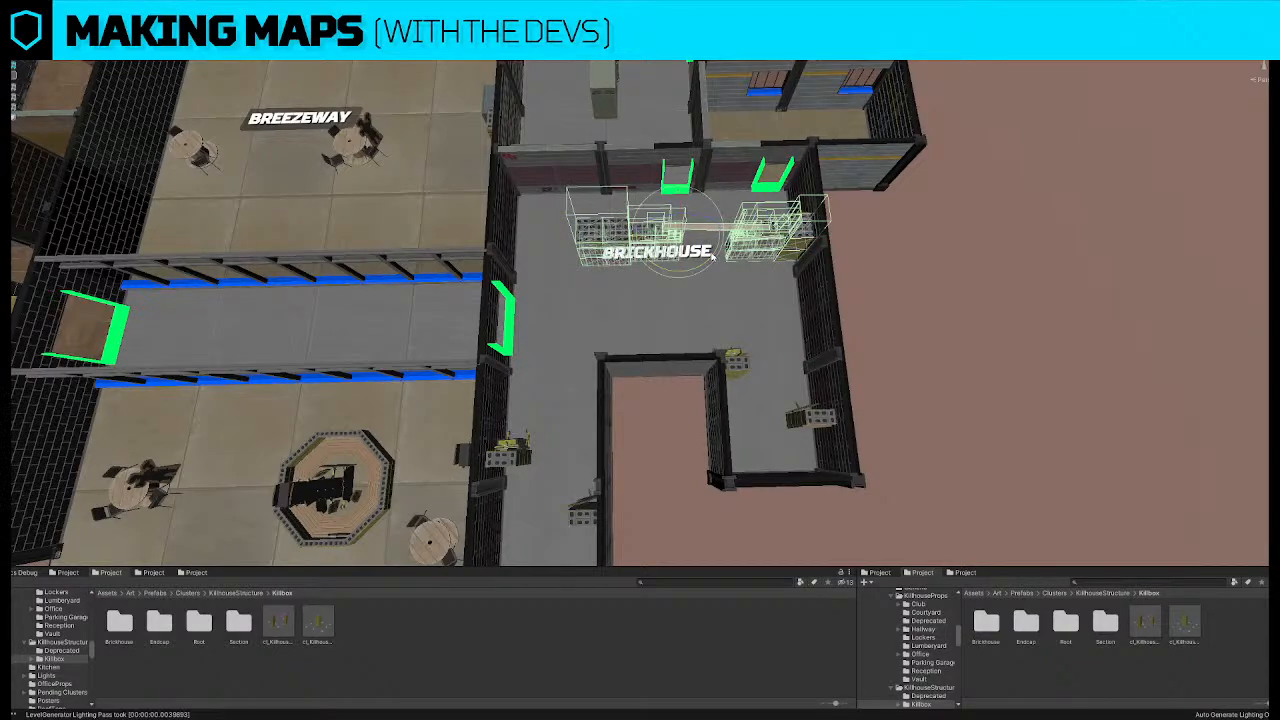
pyautogui.moveTo(715, 248); pyautogui.dragTo(611, 341)
pyautogui.moveTo(611, 341); pyautogui.dragTo(849, 309, button='right')
# Reposition the rotated cinder block pieces and plank to line up between the Lockers wall and the brickhouse's inner corner
pyautogui.click(710, 380)
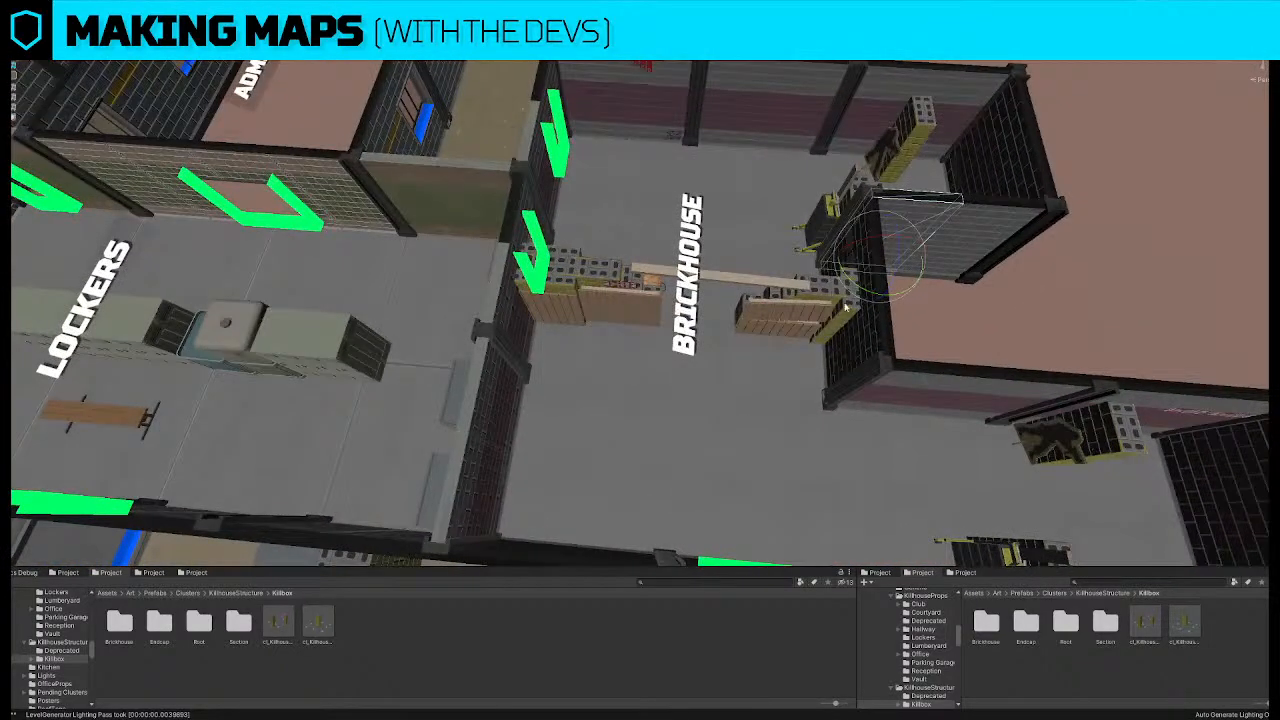
pyautogui.click(785, 316)
pyautogui.keyDown('shift'); pyautogui.click(629, 298); pyautogui.keyUp('shift')
pyautogui.keyDown('shift'); pyautogui.click(556, 287); pyautogui.keyUp('shift')
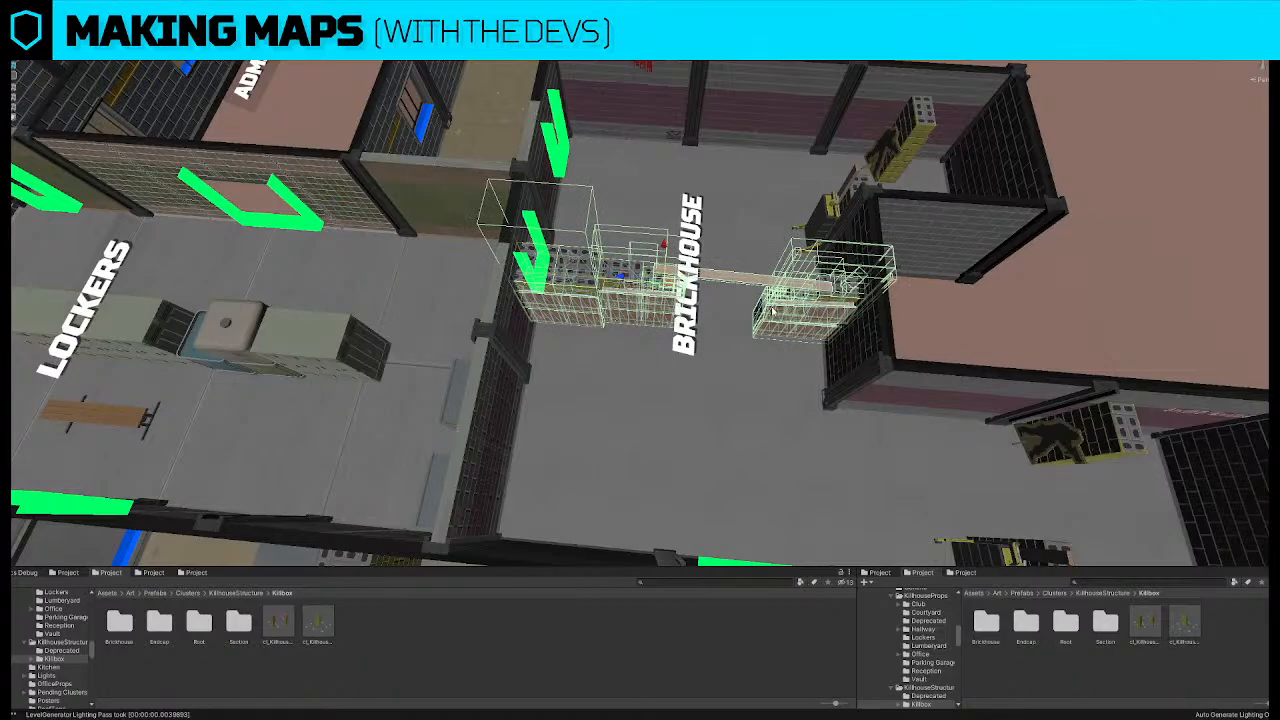
pyautogui.moveTo(640, 300); pyautogui.dragTo(765, 317, button='right')
pyautogui.keyDown('alt'); pyautogui.moveTo(765, 317); pyautogui.dragTo(592, 326); pyautogui.keyUp('alt')
pyautogui.scroll(-3, 610, 320)
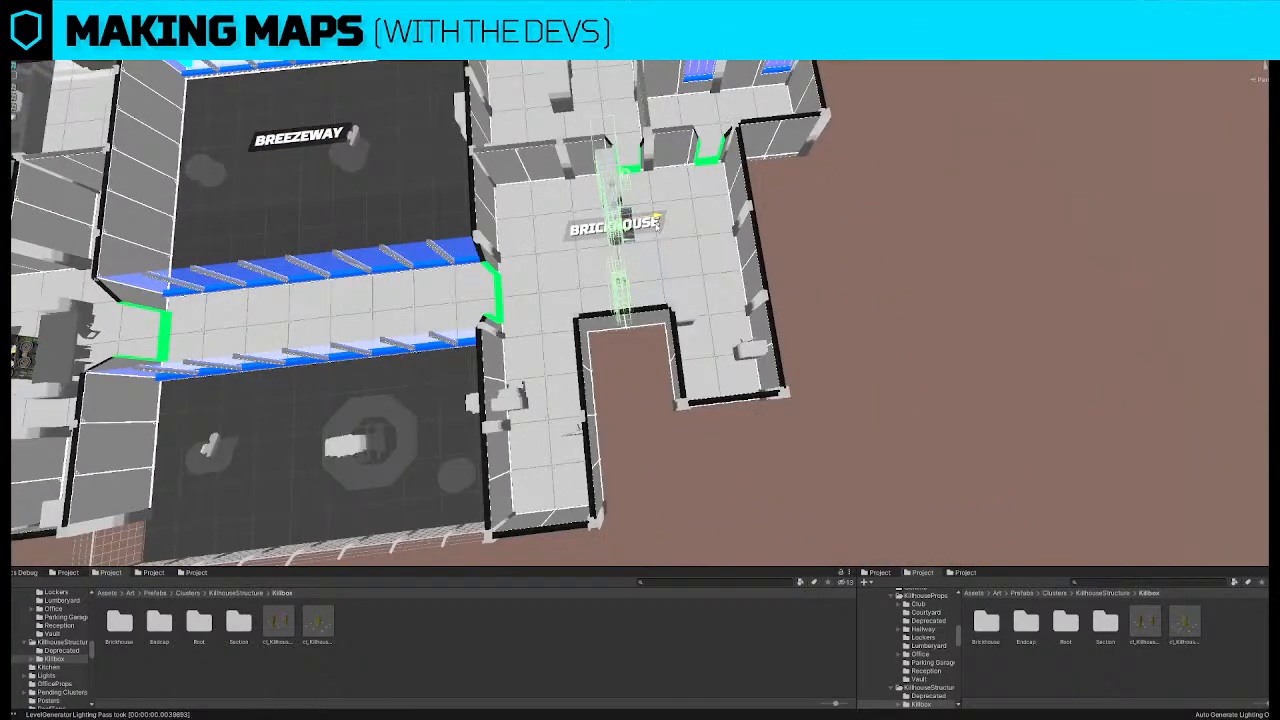
pyautogui.moveTo(657, 221); pyautogui.dragTo(618, 222)
pyautogui.scroll(-3, 622, 222)
pyautogui.click(840, 201)
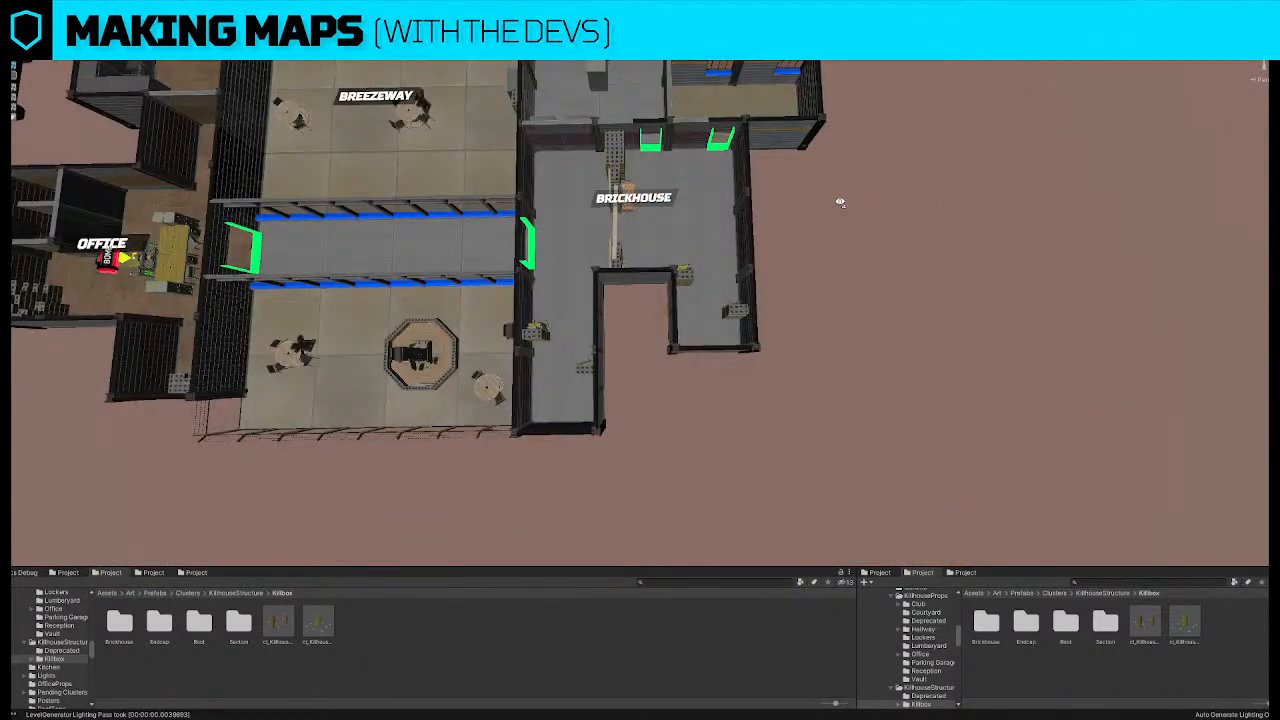
# Replace the inner wall panel of the brickhouse's long near corridor with a red doorway, aligned in the wall
pyautogui.keyDown('alt'); pyautogui.moveTo(840, 201); pyautogui.dragTo(622, 193); pyautogui.keyUp('alt')
pyautogui.scroll(3, 622, 193)
pyautogui.press('w')
pyautogui.moveTo(622, 193); pyautogui.dragTo(894, 291, button='right')
pyautogui.press('s')
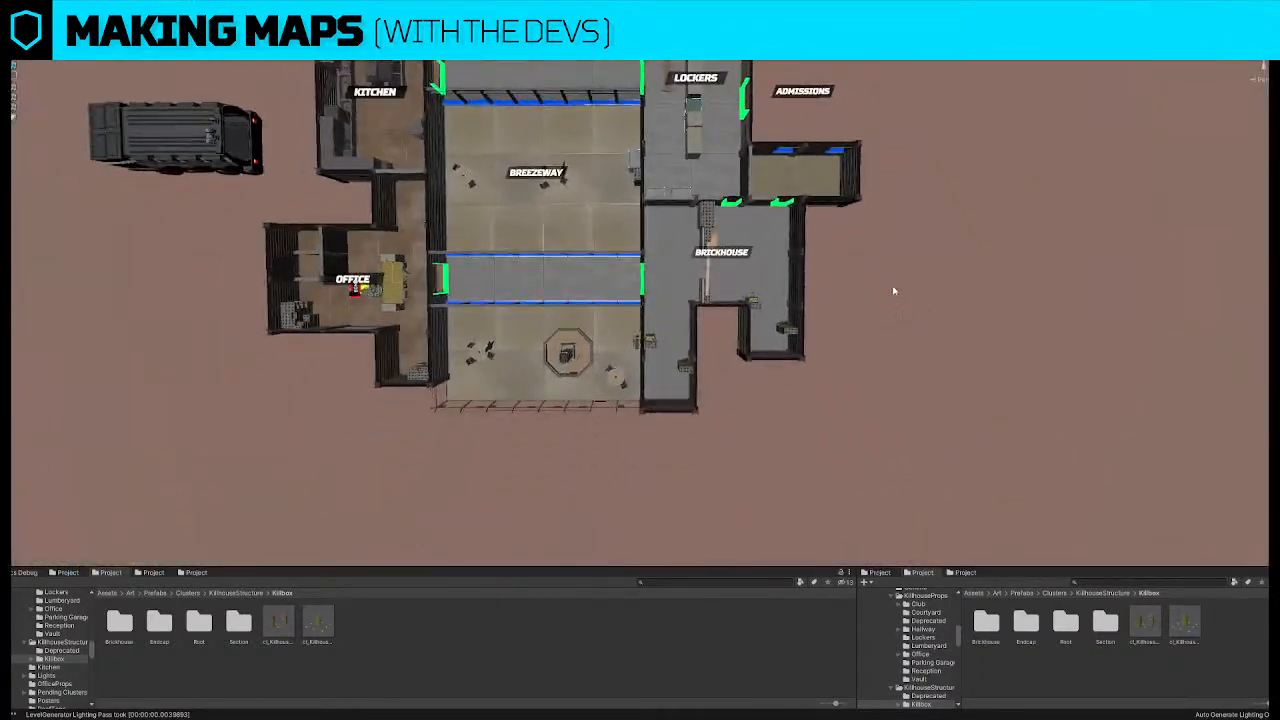
pyautogui.click(730, 307)
pyautogui.moveTo(722, 355); pyautogui.dragTo(717, 308, button='middle')
pyautogui.scroll(2, 699, 265)
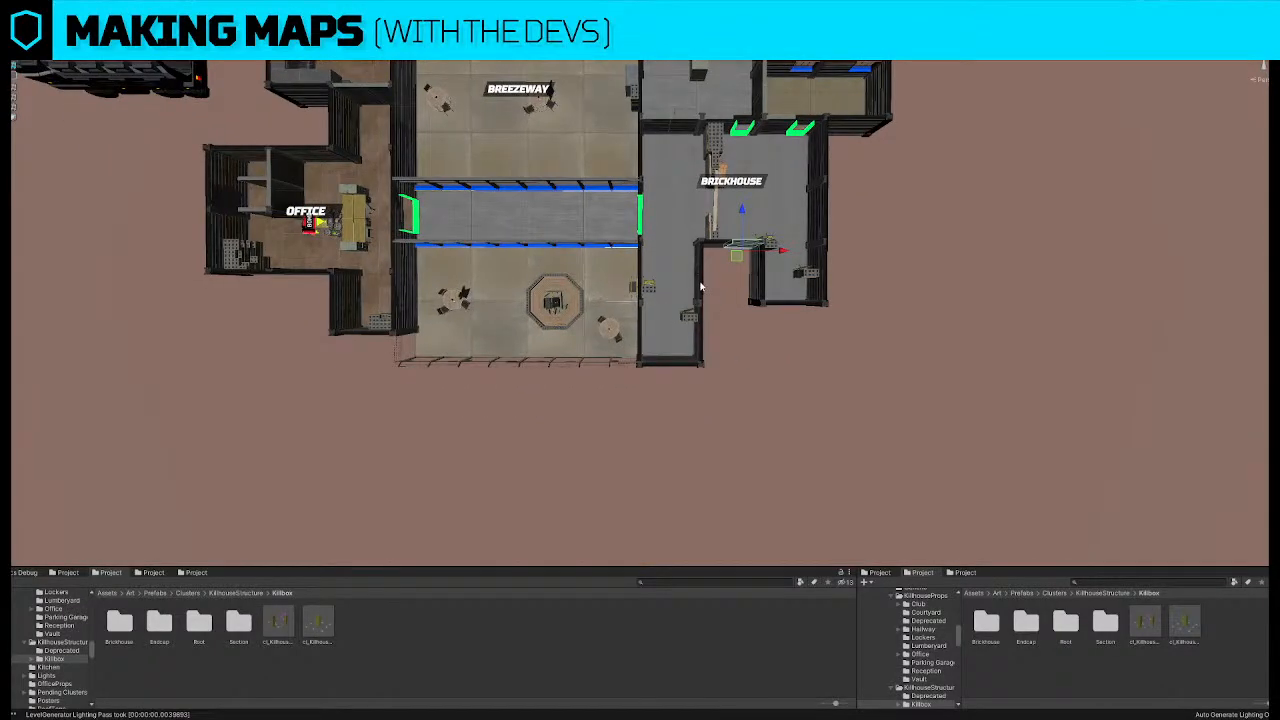
pyautogui.click(701, 288)
pyautogui.moveTo(639, 229); pyautogui.dragTo(643, 228, button='right')
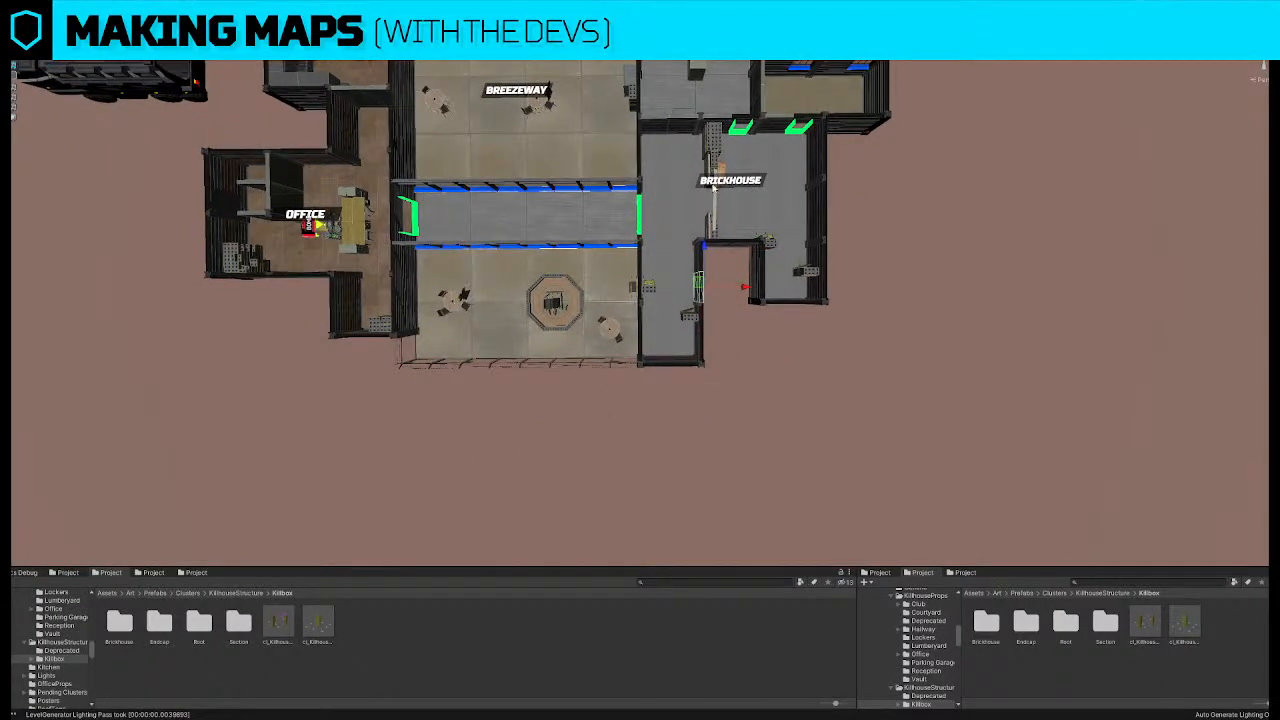
pyautogui.click(71, 574)
pyautogui.click(319, 616)
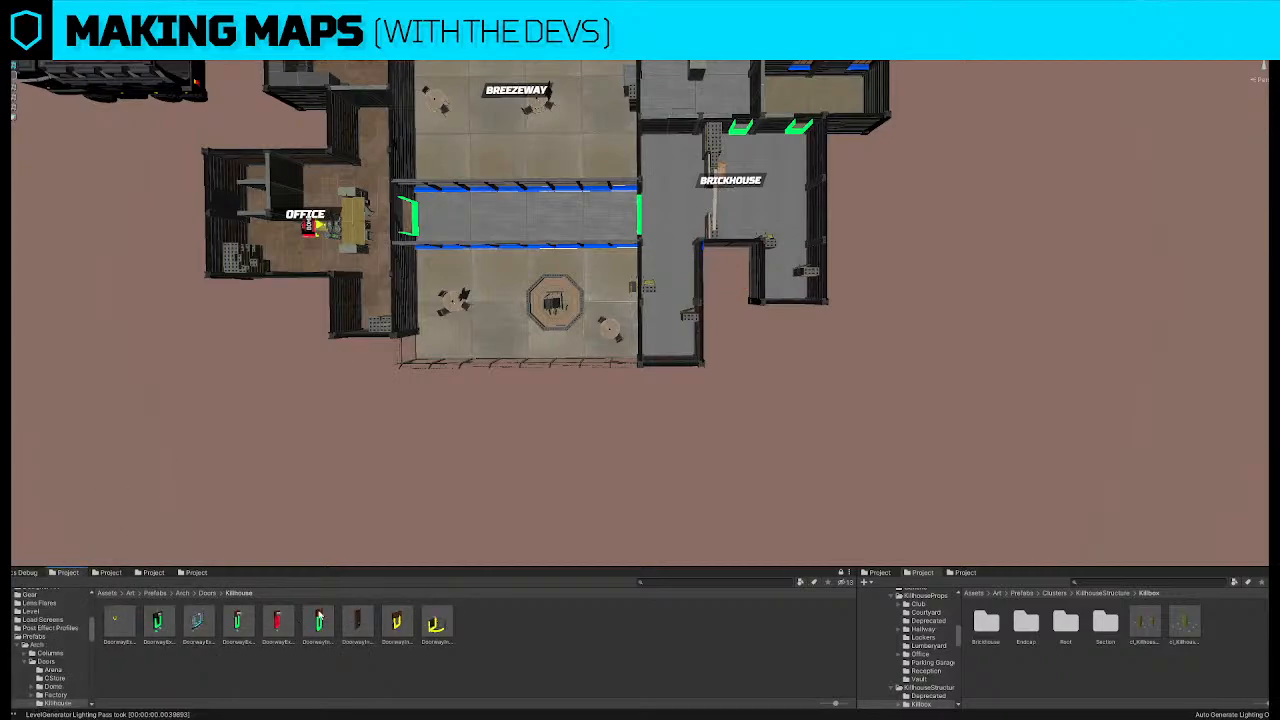
pyautogui.moveTo(278, 626); pyautogui.dragTo(798, 236)
pyautogui.moveTo(698, 283); pyautogui.dragTo(698, 285)
pyautogui.click(1078, 496)
# Replace the kitchen's far corner wall panel, just beyond the breezeway fence, with a red doorway
pyautogui.press('w')
pyautogui.moveTo(646, 283); pyautogui.dragTo(626, 211, button='right')
pyautogui.click(478, 199)
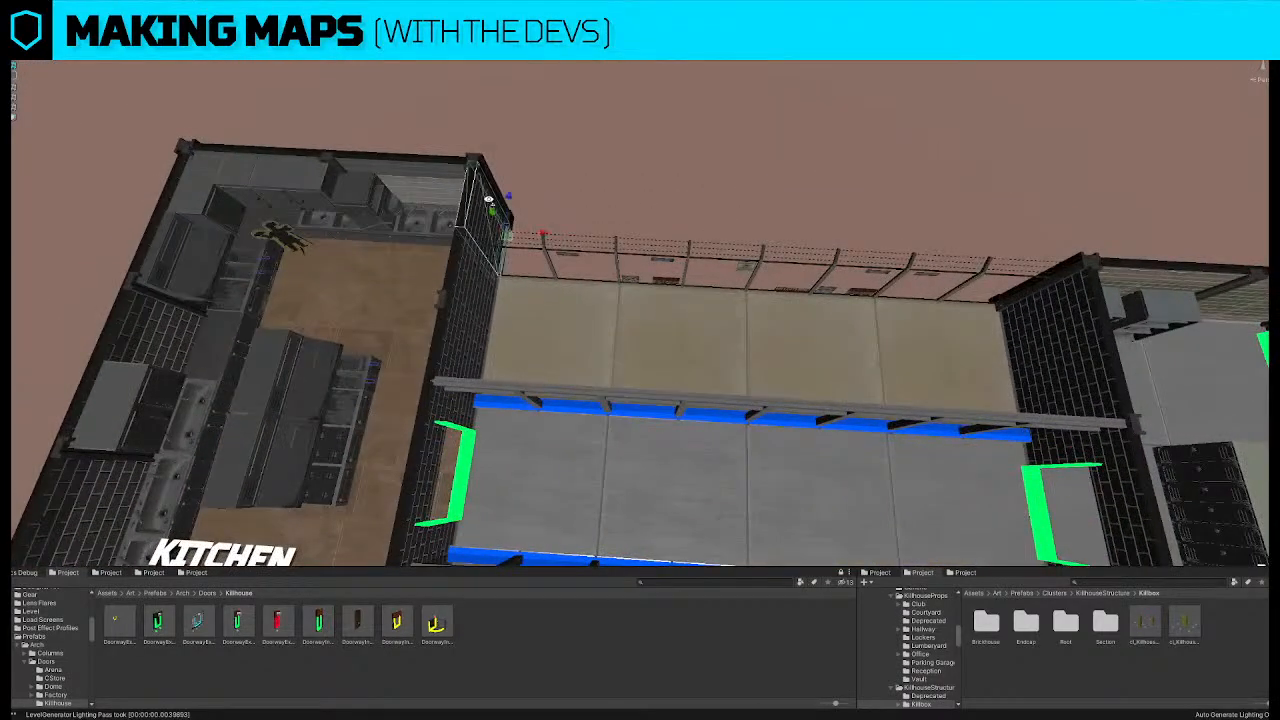
pyautogui.moveTo(478, 199); pyautogui.dragTo(494, 226, button='right')
pyautogui.press('w')
pyautogui.moveTo(511, 301); pyautogui.dragTo(512, 297, button='right')
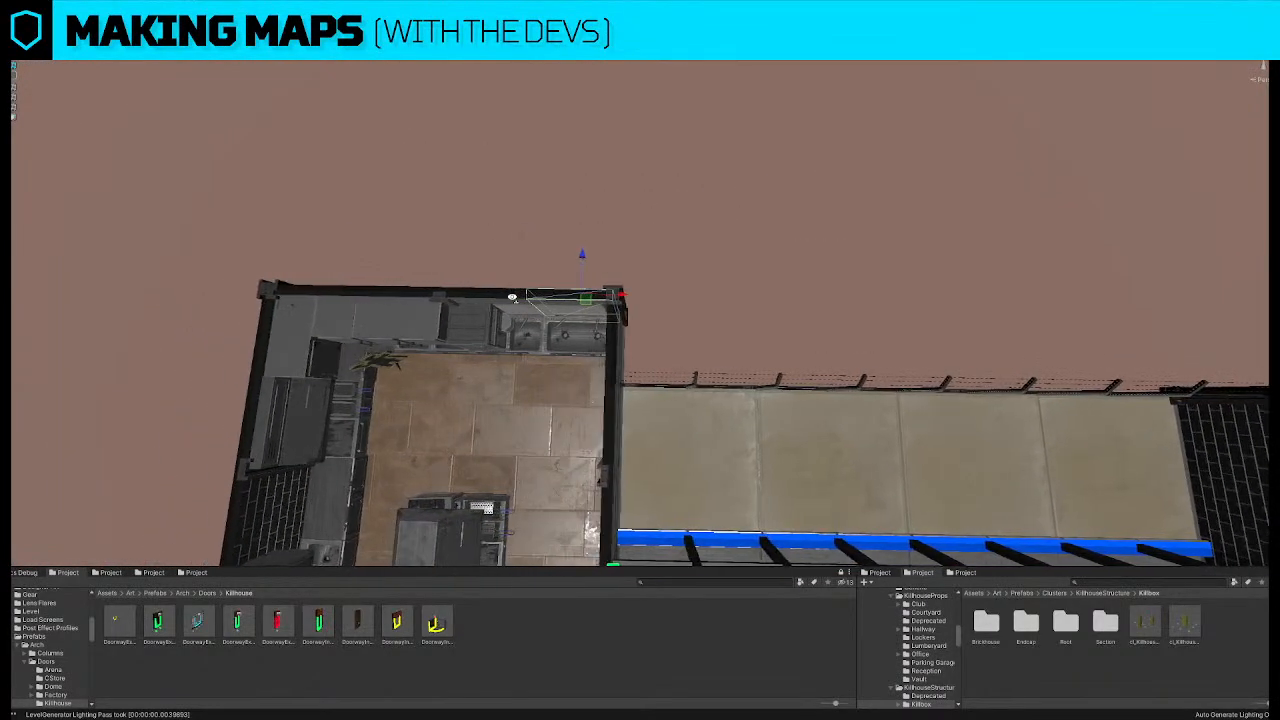
pyautogui.click(625, 338)
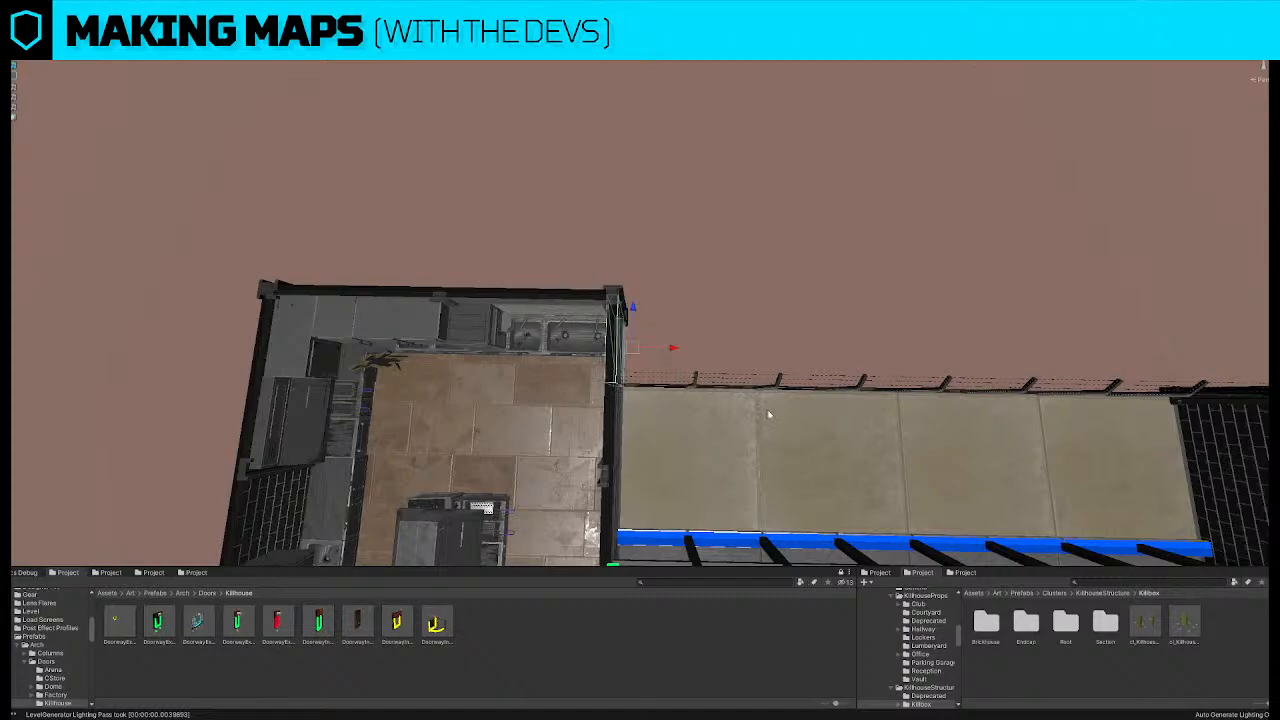
# Rotate the sink counter from the kitchen's far wall and place it against the breezeway-side wall, clear of the red doorway
pyautogui.click(582, 344)
pyautogui.press('f')
pyautogui.click(644, 357)
pyautogui.hotkey('ctrl', 'z')
pyautogui.press('e')
pyautogui.moveTo(677, 362); pyautogui.dragTo(602, 420)
pyautogui.press('w')
pyautogui.moveTo(654, 314); pyautogui.dragTo(710, 414)
pyautogui.hotkey('ctrl', 'z')
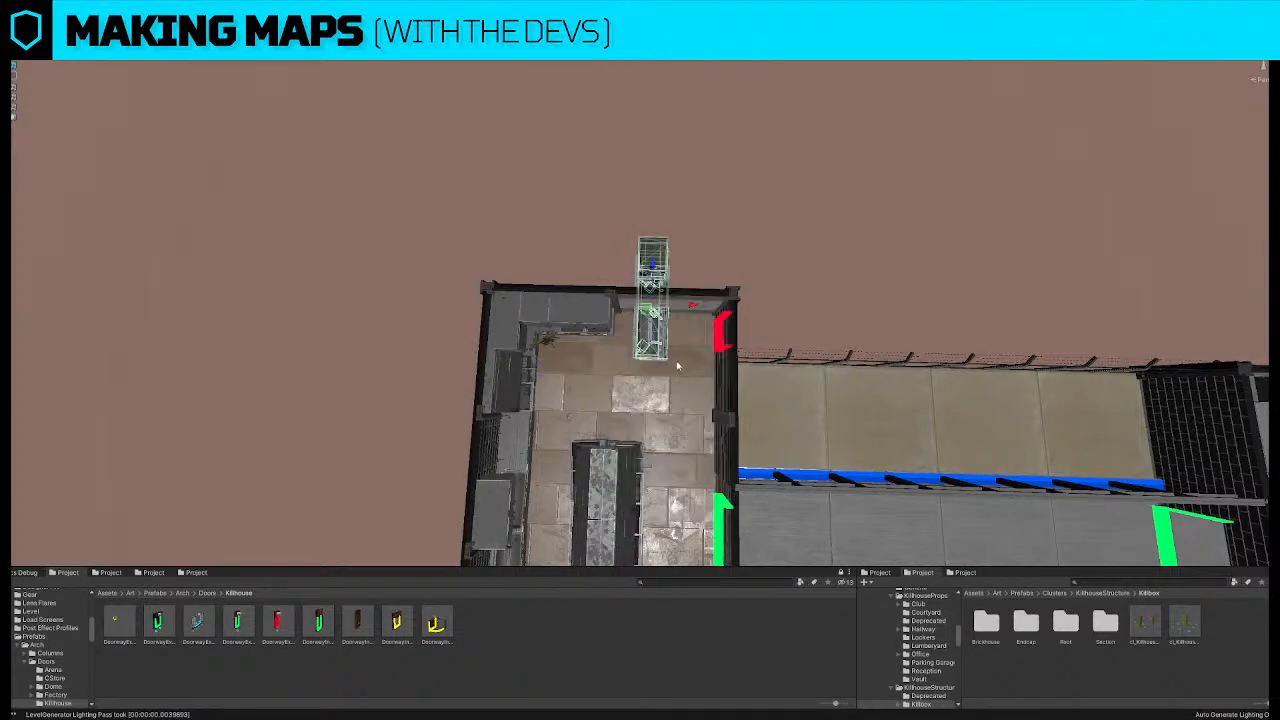
pyautogui.moveTo(652, 310); pyautogui.dragTo(700, 435)
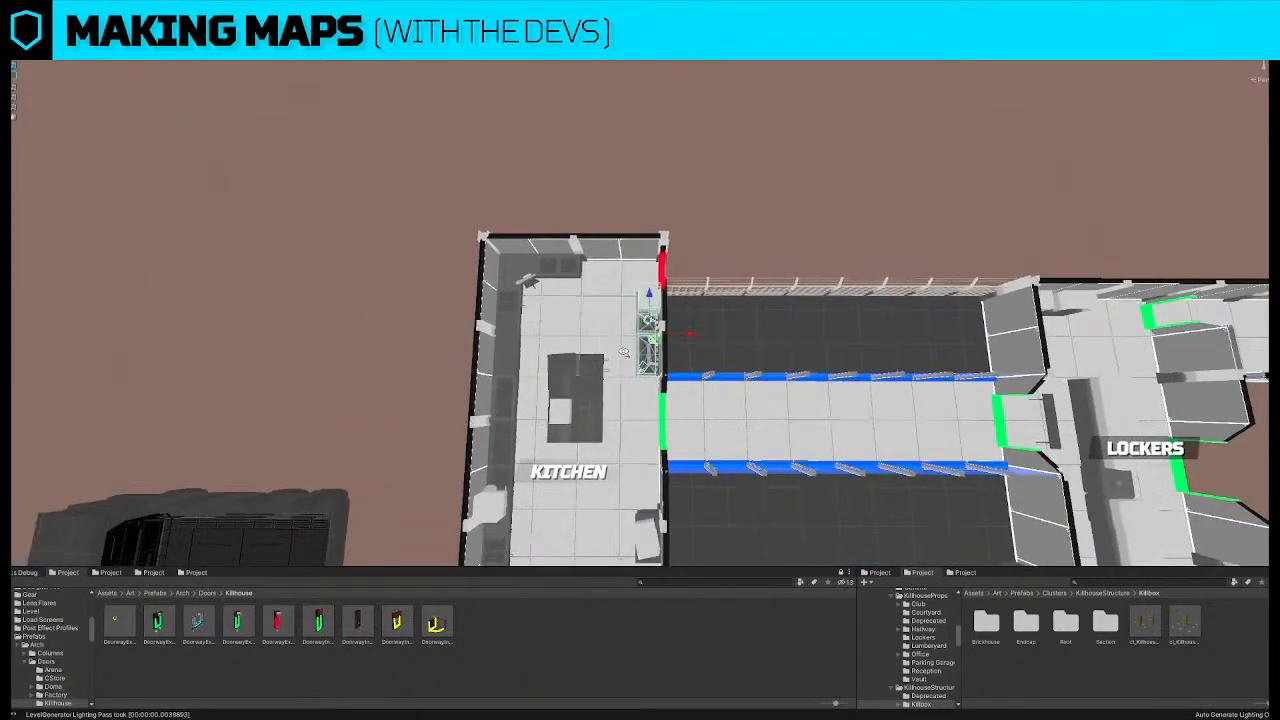
# Move the central kitchen island toward the far end of the room, opposite the relocated sink counter
pyautogui.moveTo(623, 352); pyautogui.dragTo(615, 362, button='right')
pyautogui.click(598, 359)
pyautogui.moveTo(583, 358); pyautogui.dragTo(587, 321)
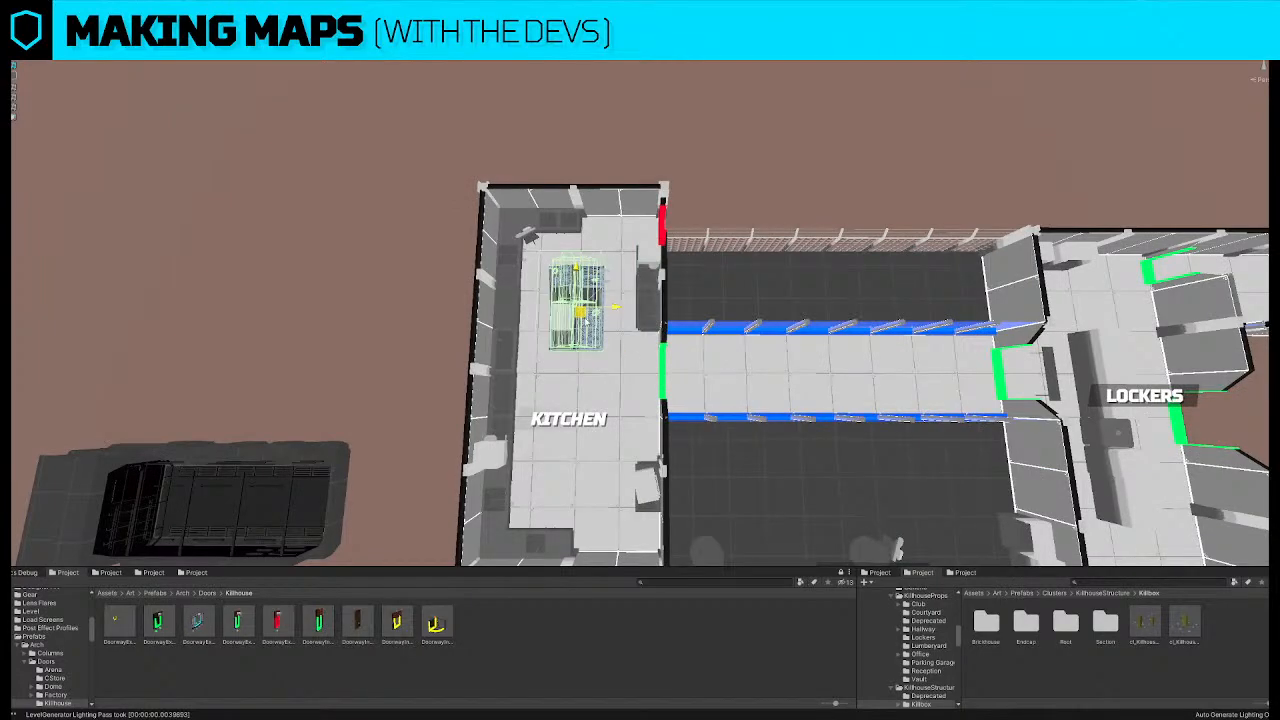
pyautogui.moveTo(587, 323)
pyautogui.mouseDown(button='right')
pyautogui.moveTo(592, 338)
pyautogui.moveTo(608, 322)
pyautogui.mouseUp(button='right')
pyautogui.scroll(-3, 648, 312)
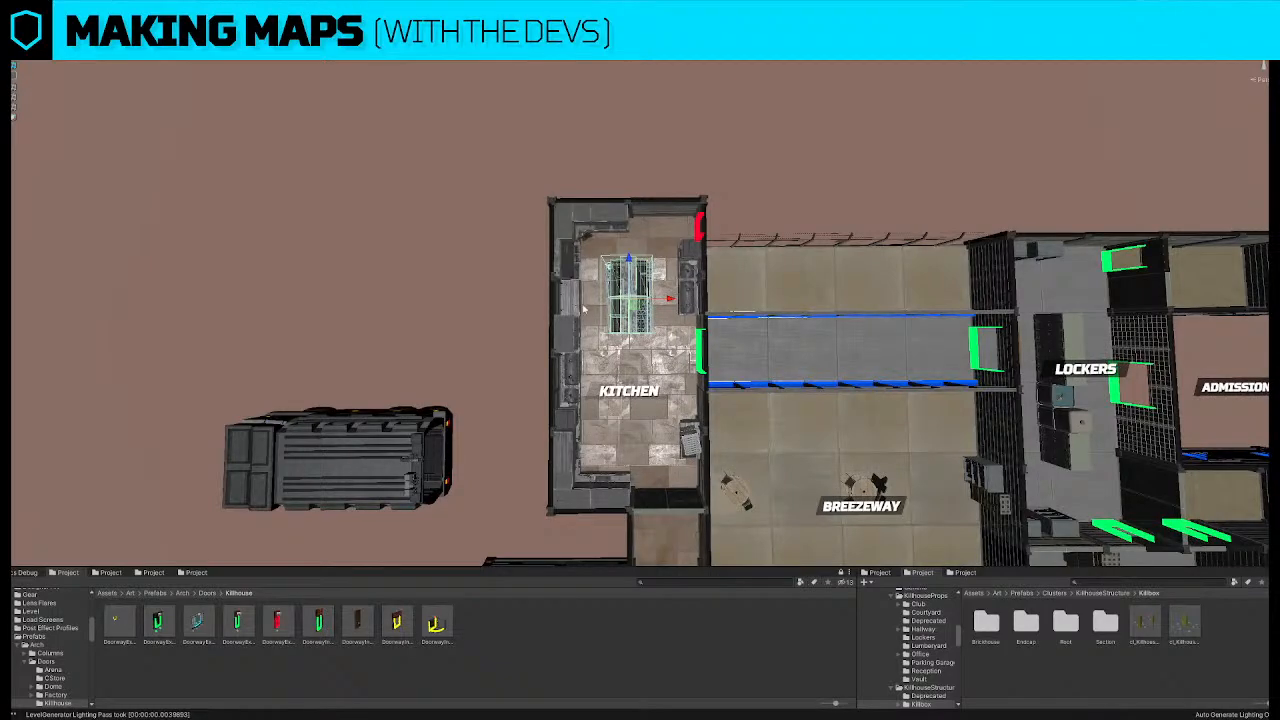
pyautogui.moveTo(704, 284); pyautogui.dragTo(676, 280, button='right')
pyautogui.press('s')
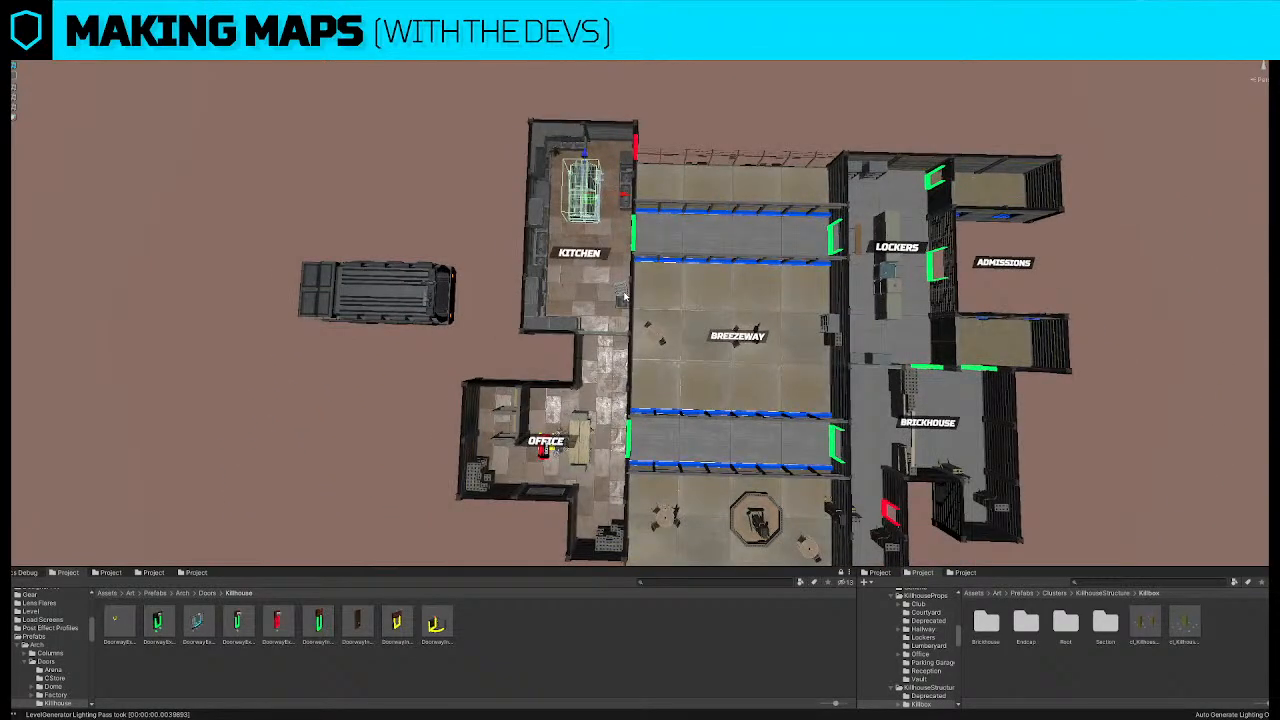
# Duplicate the kitchen island, move the copy to the middle of the room and rotate it 90 degrees crosswise
pyautogui.click(624, 295)
pyautogui.click(595, 202)
pyautogui.hotkey('ctrl', 'd')
pyautogui.moveTo(585, 155); pyautogui.dragTo(582, 222)
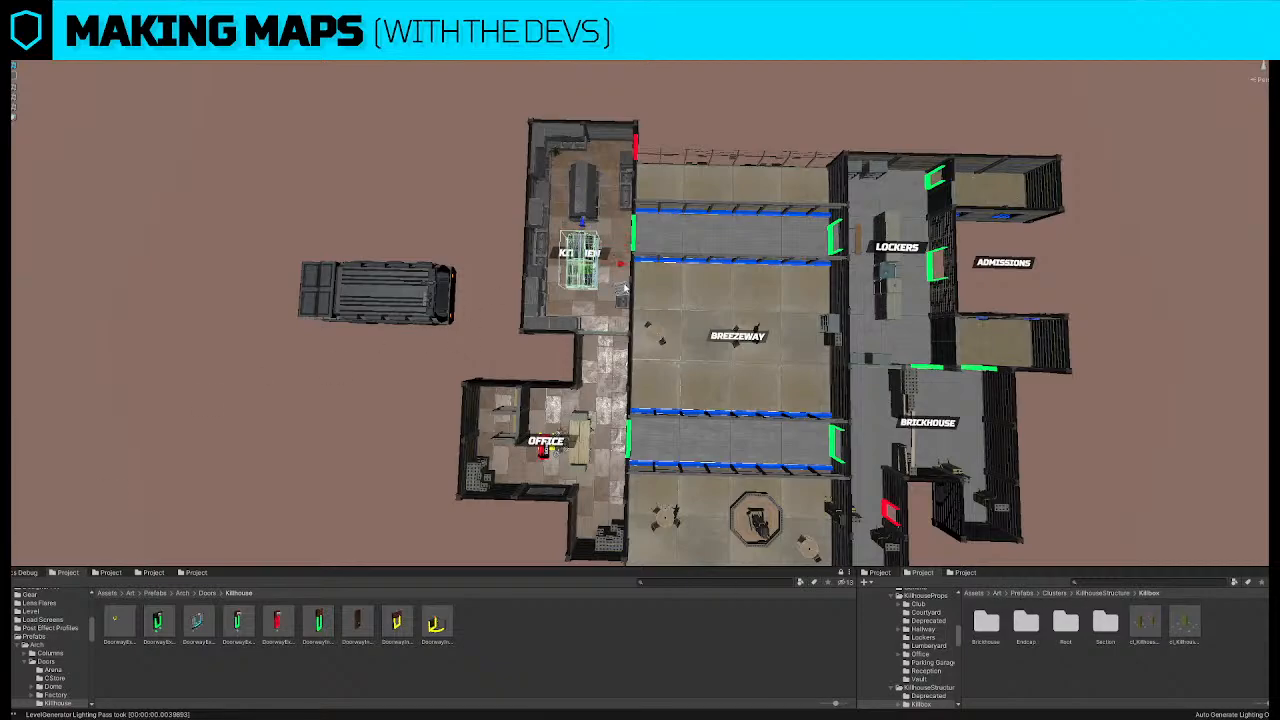
pyautogui.press('e')
pyautogui.moveTo(602, 298); pyautogui.dragTo(510, 305)
# Remove the near corner counters in the kitchen and replace the outer wall's sink unit with a cabinet aligned in the row
pyautogui.scroll(5, 690, 342)
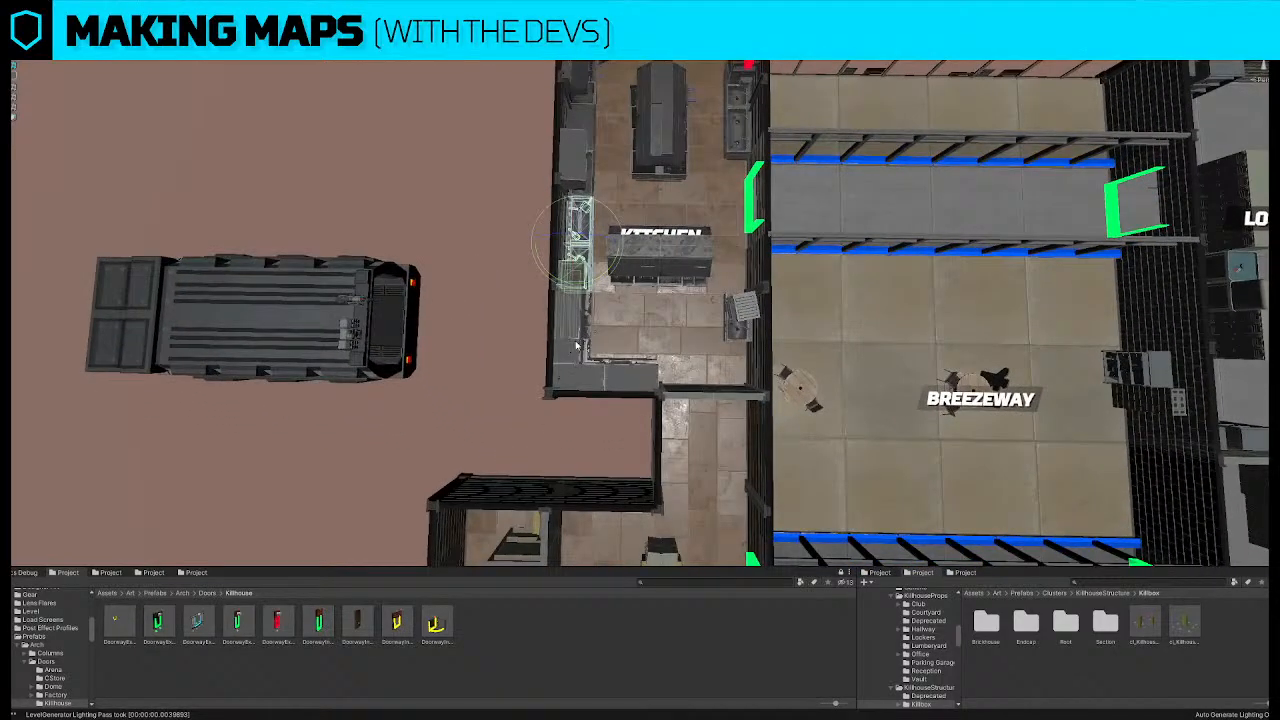
pyautogui.click(578, 345)
pyautogui.press('Delete')
pyautogui.click(579, 264)
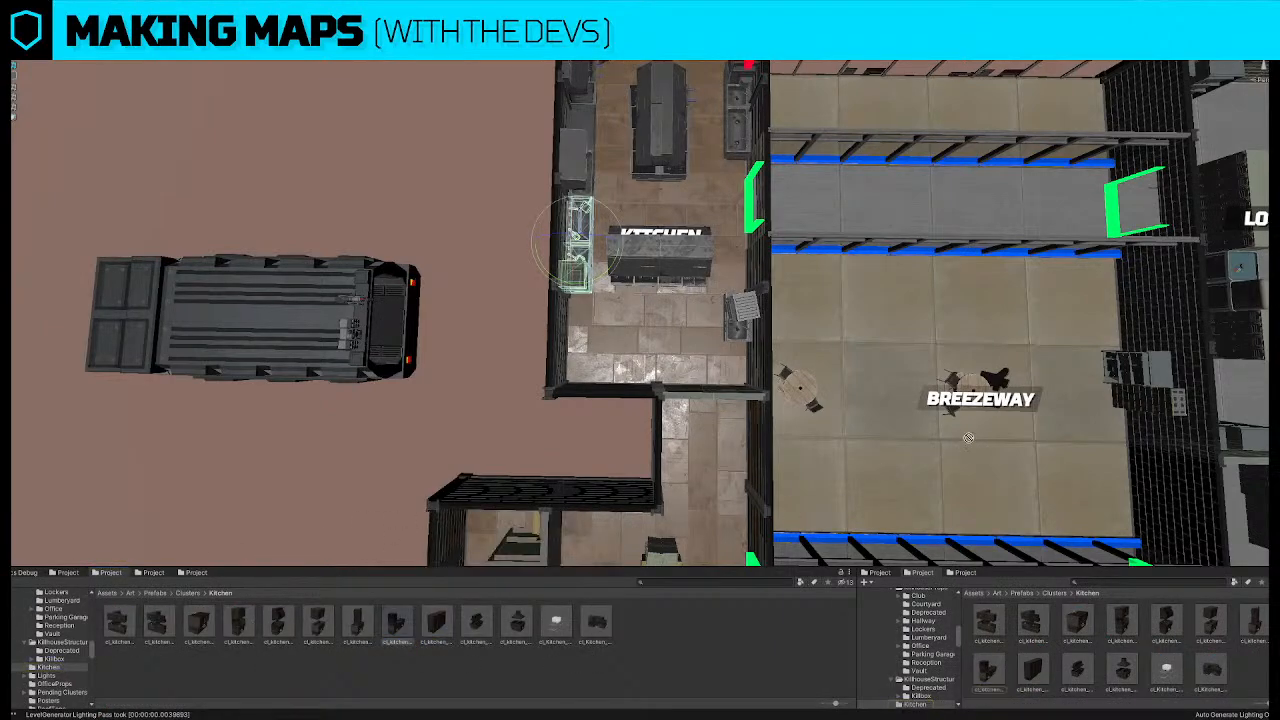
pyautogui.press('Delete')
pyautogui.click(579, 244)
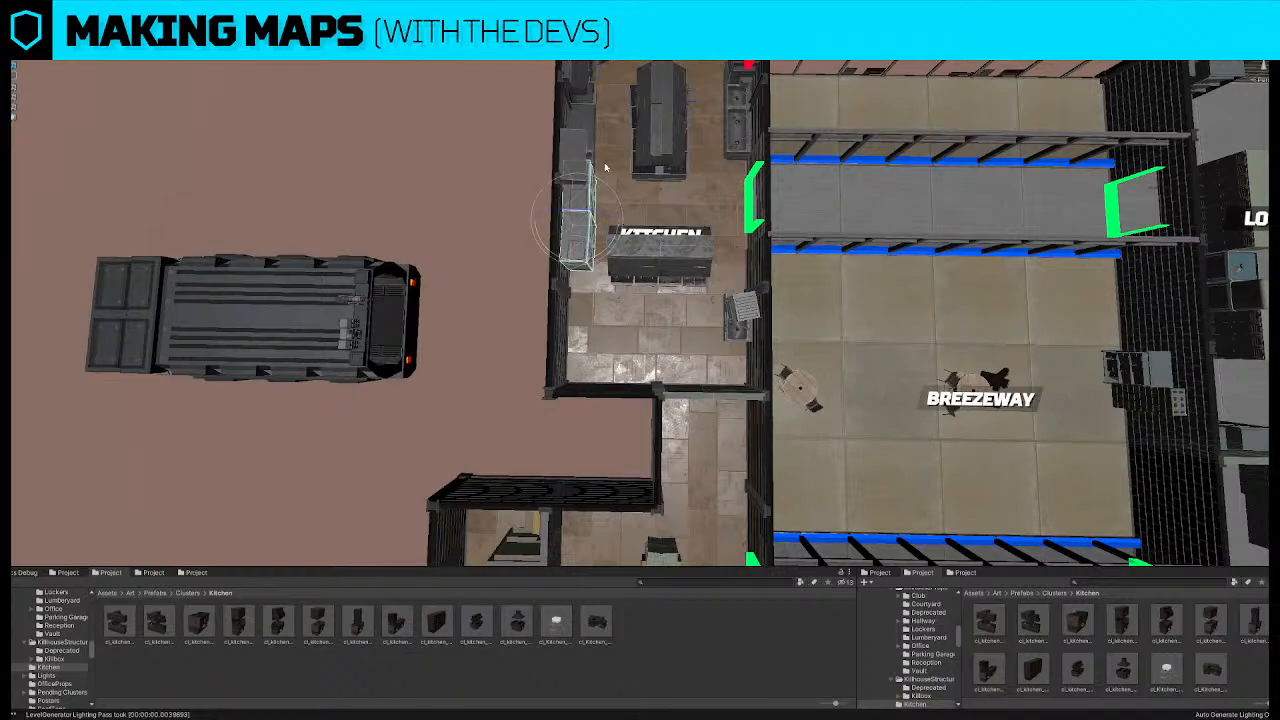
pyautogui.press('w')
pyautogui.moveTo(577, 174)
pyautogui.mouseDown()
pyautogui.moveTo(580, 207)
pyautogui.moveTo(579, 196)
pyautogui.mouseUp()
# Replace the crosswise island copy with a smaller kitchen unit and centre it in the near half of the kitchen
pyautogui.click(657, 258)
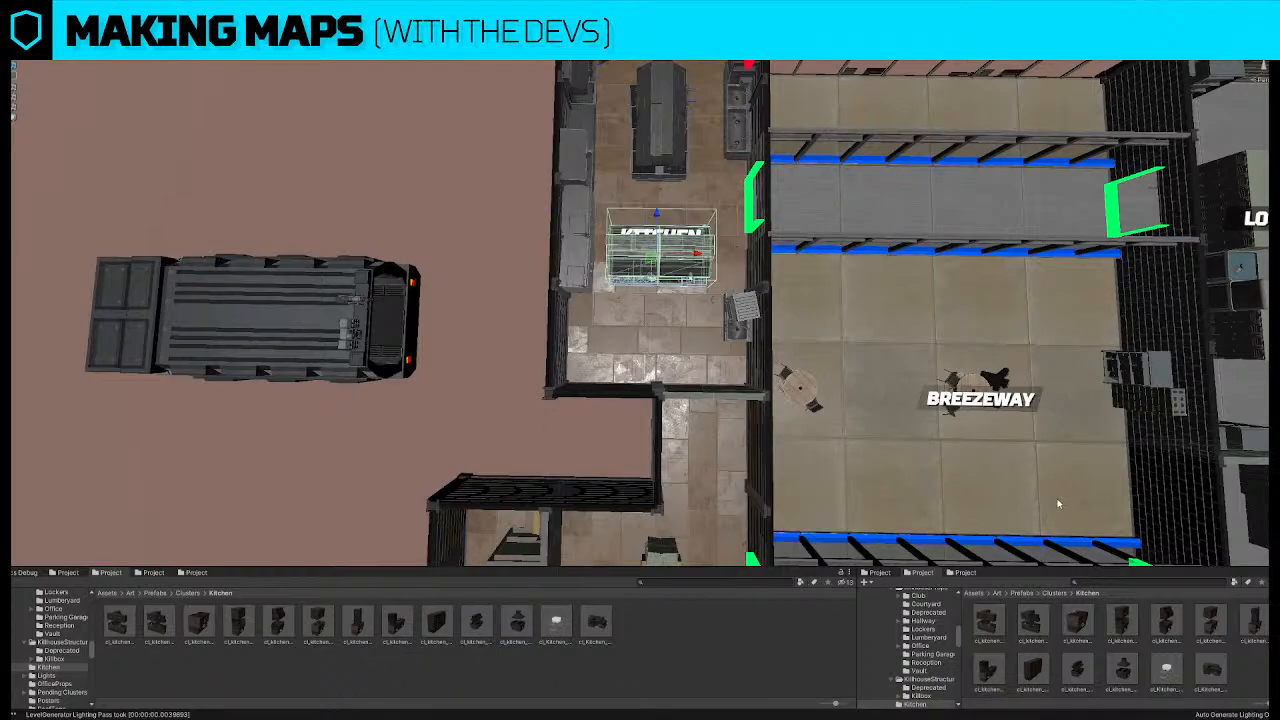
pyautogui.press('Delete')
pyautogui.click(679, 283)
pyautogui.moveTo(678, 268); pyautogui.dragTo(774, 259)
pyautogui.press('e')
pyautogui.press('w')
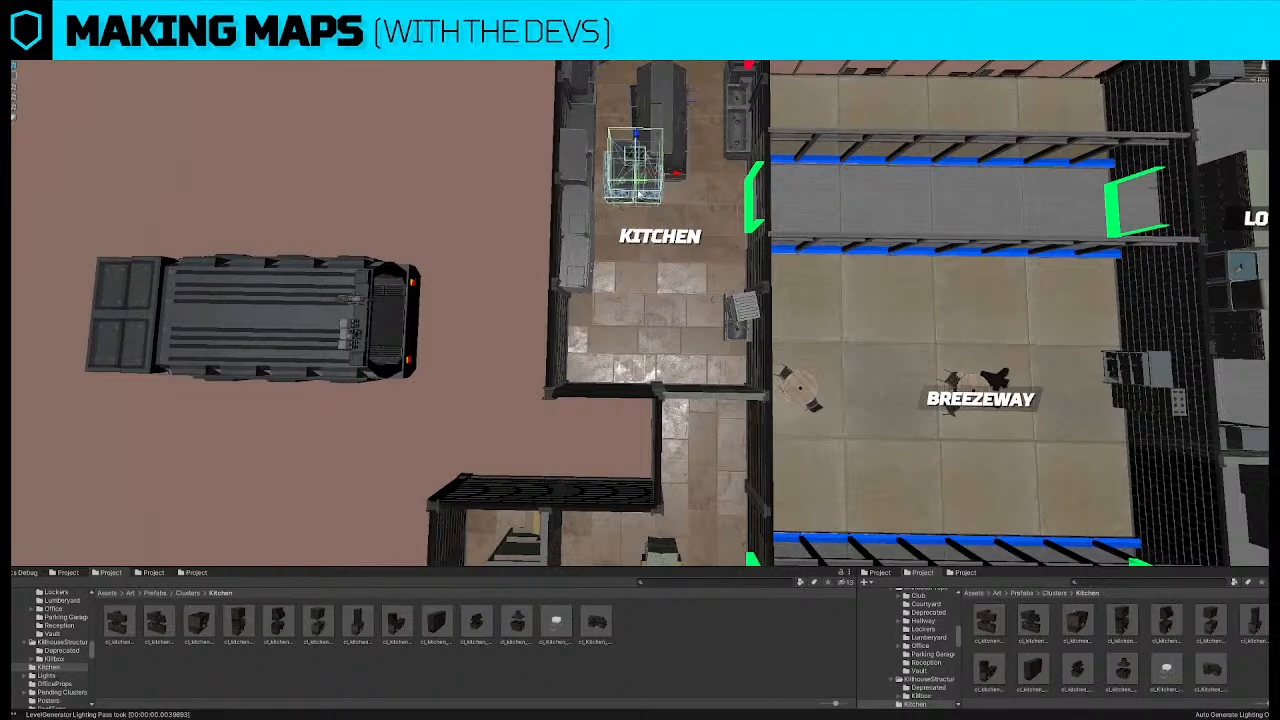
pyautogui.moveTo(640, 131); pyautogui.dragTo(664, 203)
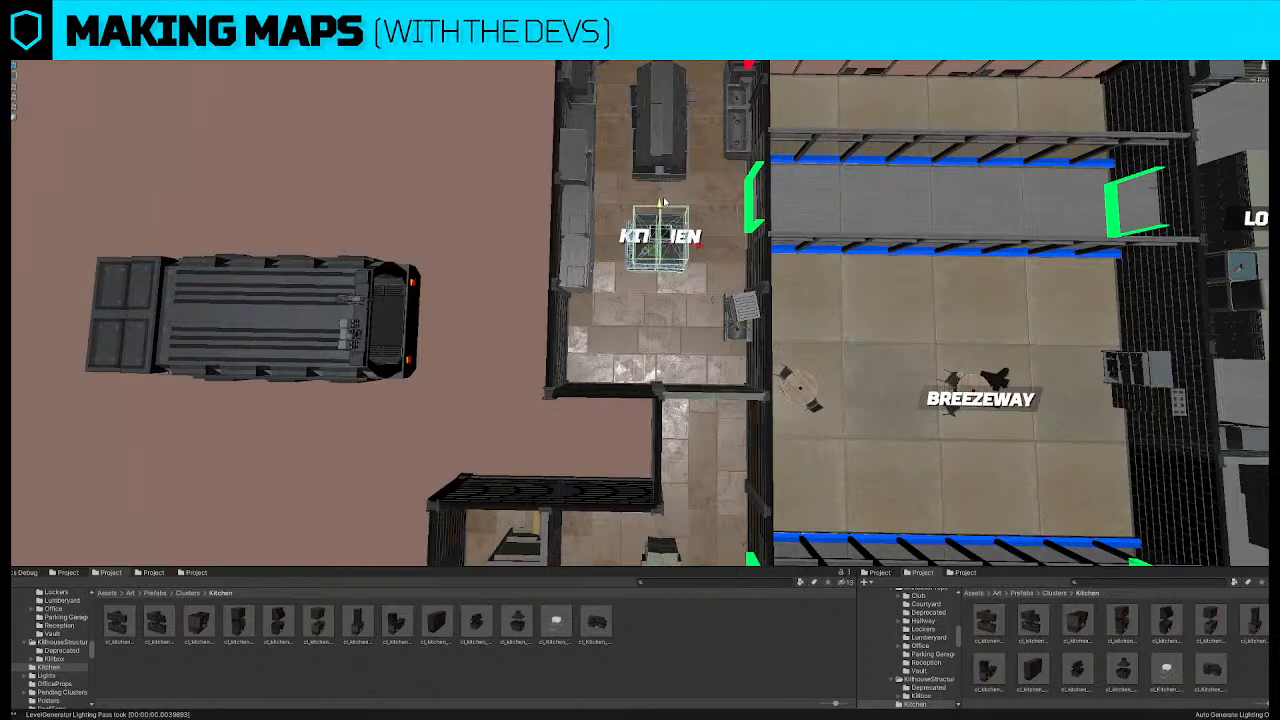
pyautogui.moveTo(664, 203); pyautogui.dragTo(576, 280, button='right')
pyautogui.click(541, 215)
pyautogui.click(572, 288)
pyautogui.moveTo(576, 254); pyautogui.dragTo(579, 281)
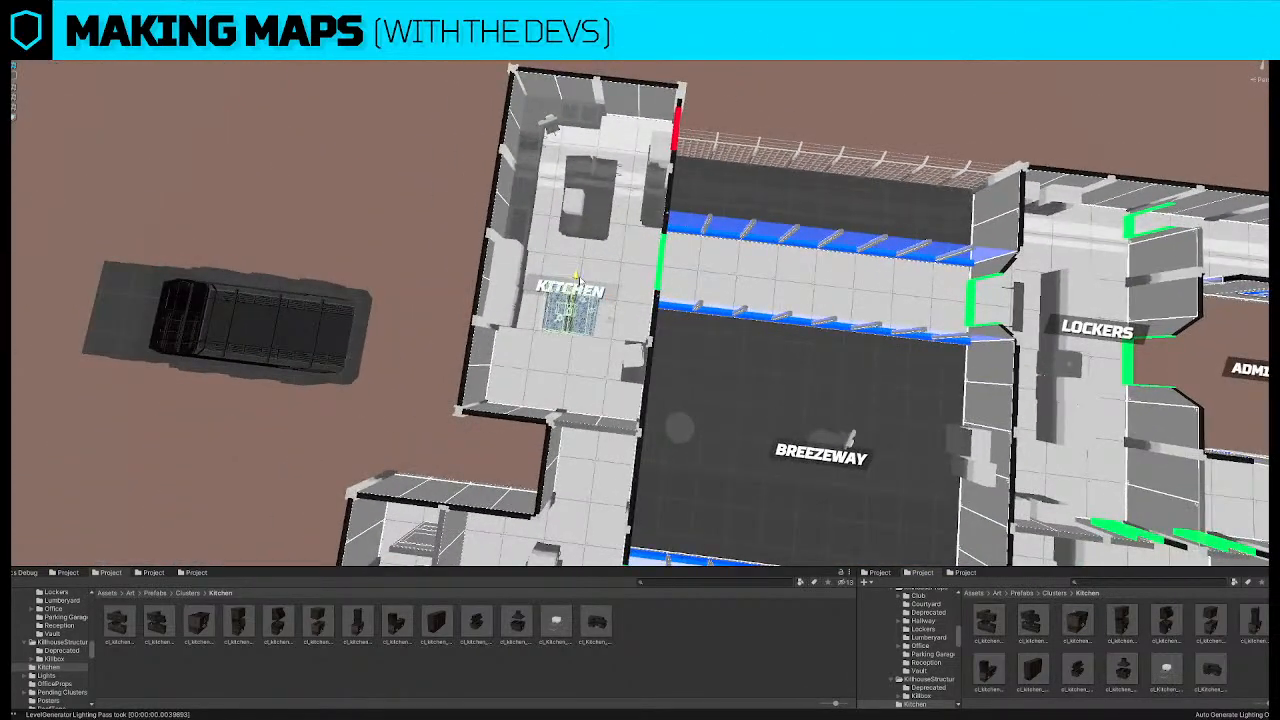
# Slide the small counter along the kitchen's breezeway-side wall toward the green walkway doorway
pyautogui.moveTo(578, 281); pyautogui.dragTo(677, 322, button='right')
pyautogui.click(702, 334)
pyautogui.moveTo(705, 287); pyautogui.dragTo(706, 250)
pyautogui.moveTo(706, 250); pyautogui.dragTo(616, 217, button='right')
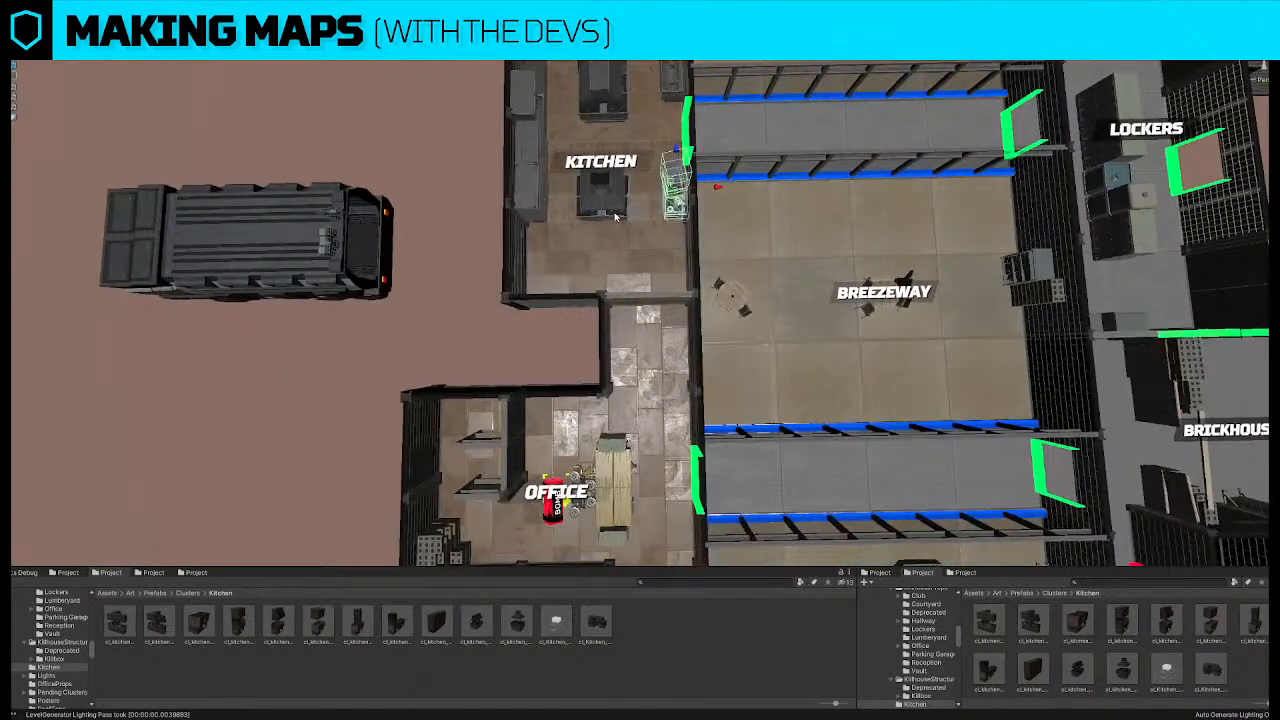
pyautogui.click(614, 214)
pyautogui.click(611, 197)
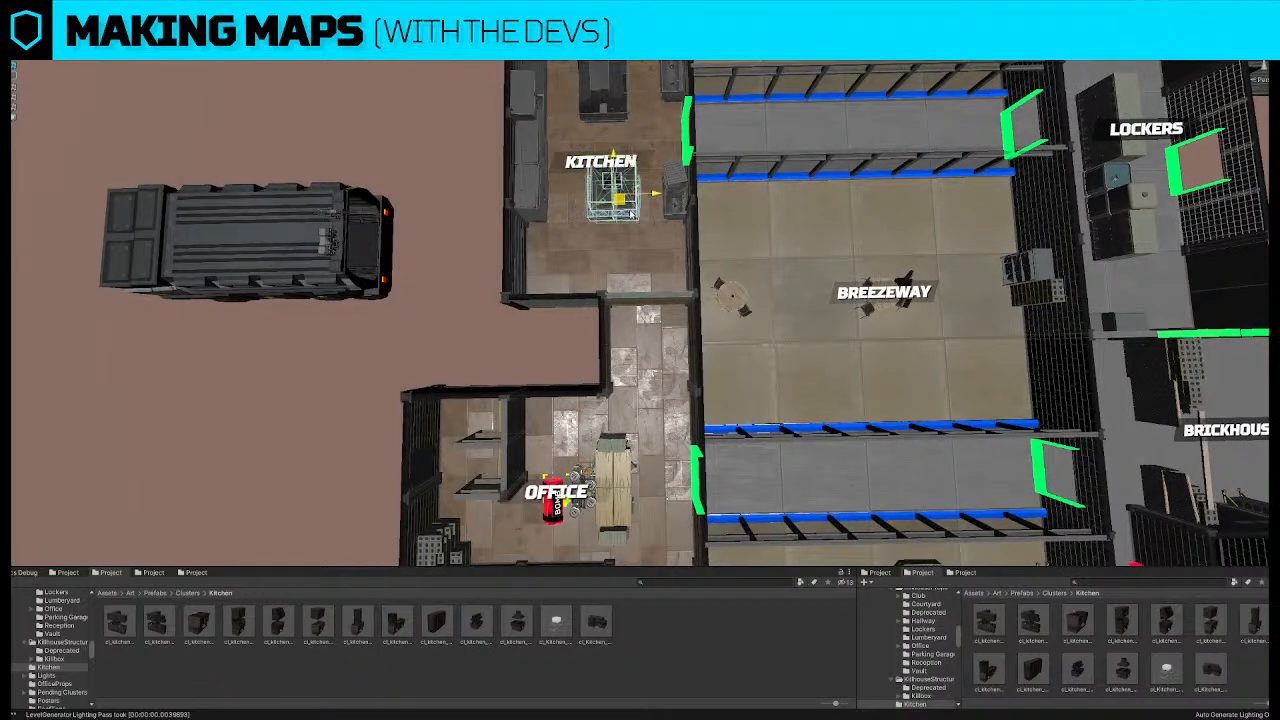
# Replace the wall panel between the kitchen and the office corridor with a green doorway
pyautogui.click(641, 301)
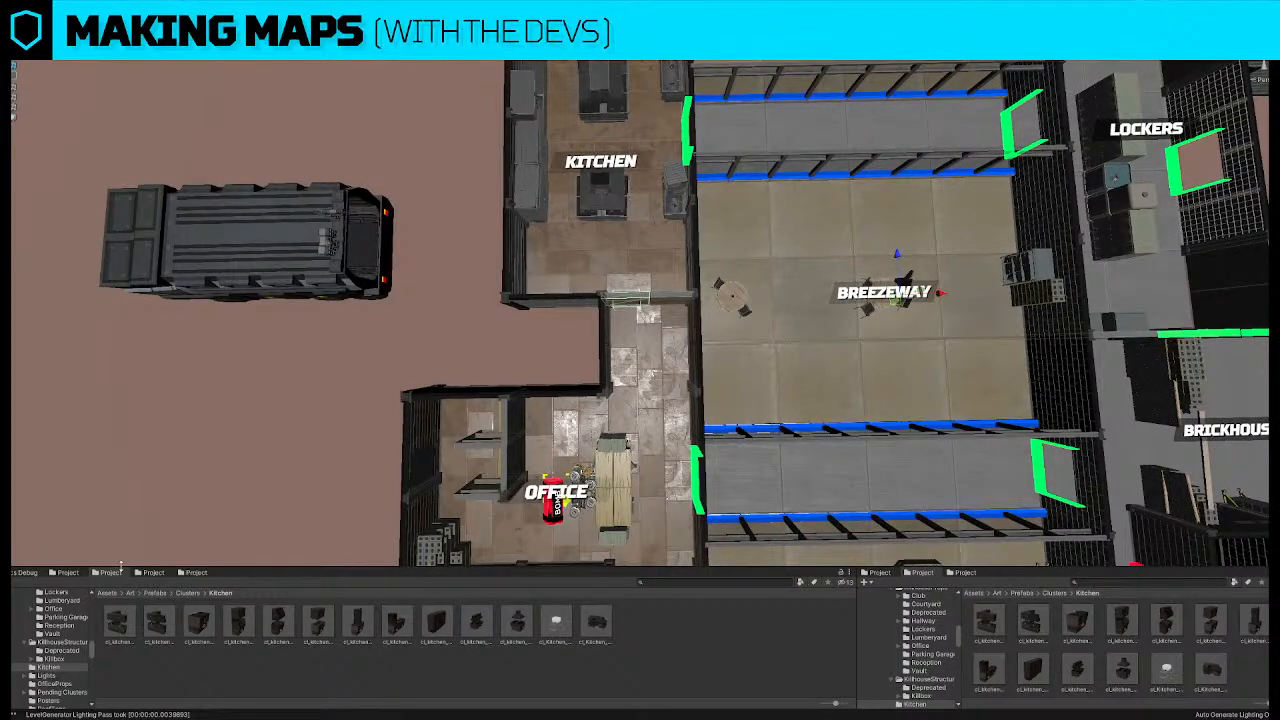
pyautogui.click(63, 572)
pyautogui.moveTo(357, 627); pyautogui.dragTo(1066, 492)
# Move the OFFICE label toward the far wall of the office, away from the bomb
pyautogui.moveTo(600, 362); pyautogui.dragTo(592, 356, button='right')
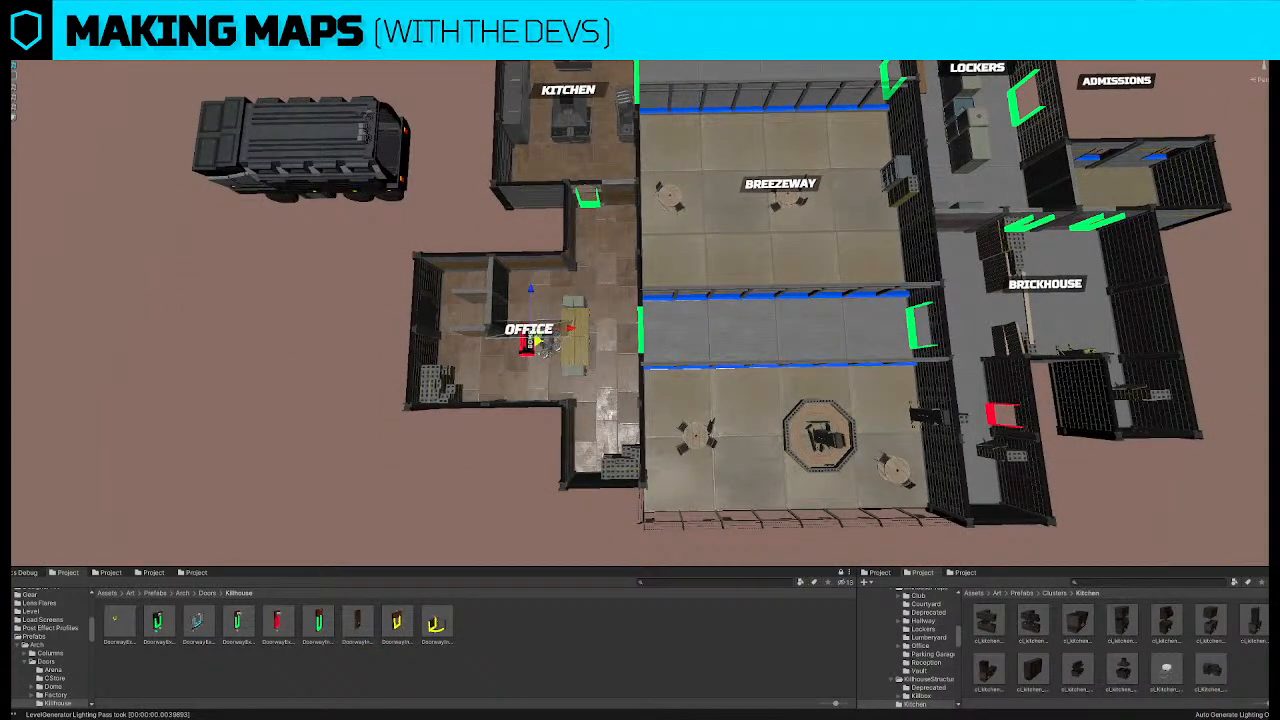
pyautogui.moveTo(531, 305); pyautogui.dragTo(531, 253)
pyautogui.moveTo(531, 253)
pyautogui.mouseDown(button='right')
pyautogui.moveTo(605, 301)
pyautogui.moveTo(597, 332)
pyautogui.moveTo(560, 362)
pyautogui.mouseUp(button='right')
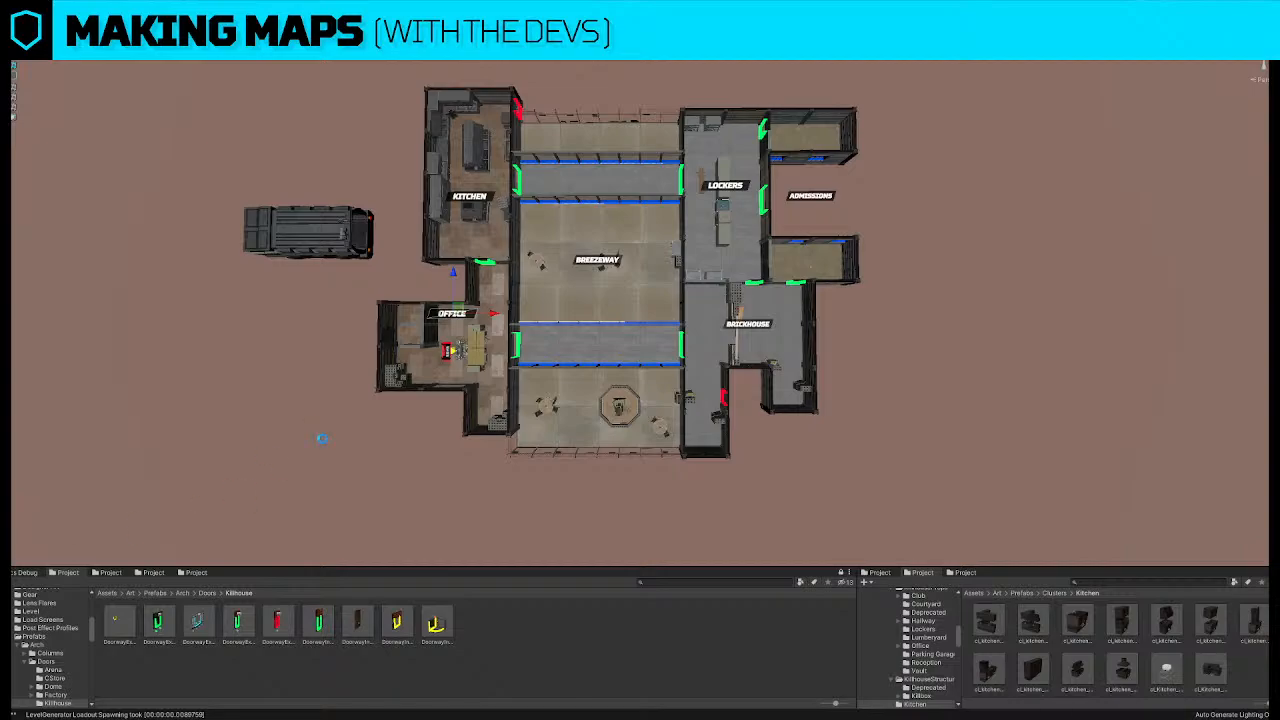
# Shift the whole killhouse layout, including the truck, toward the centre of the surrounding arena
pyautogui.moveTo(508, 383); pyautogui.dragTo(573, 405, button='middle')
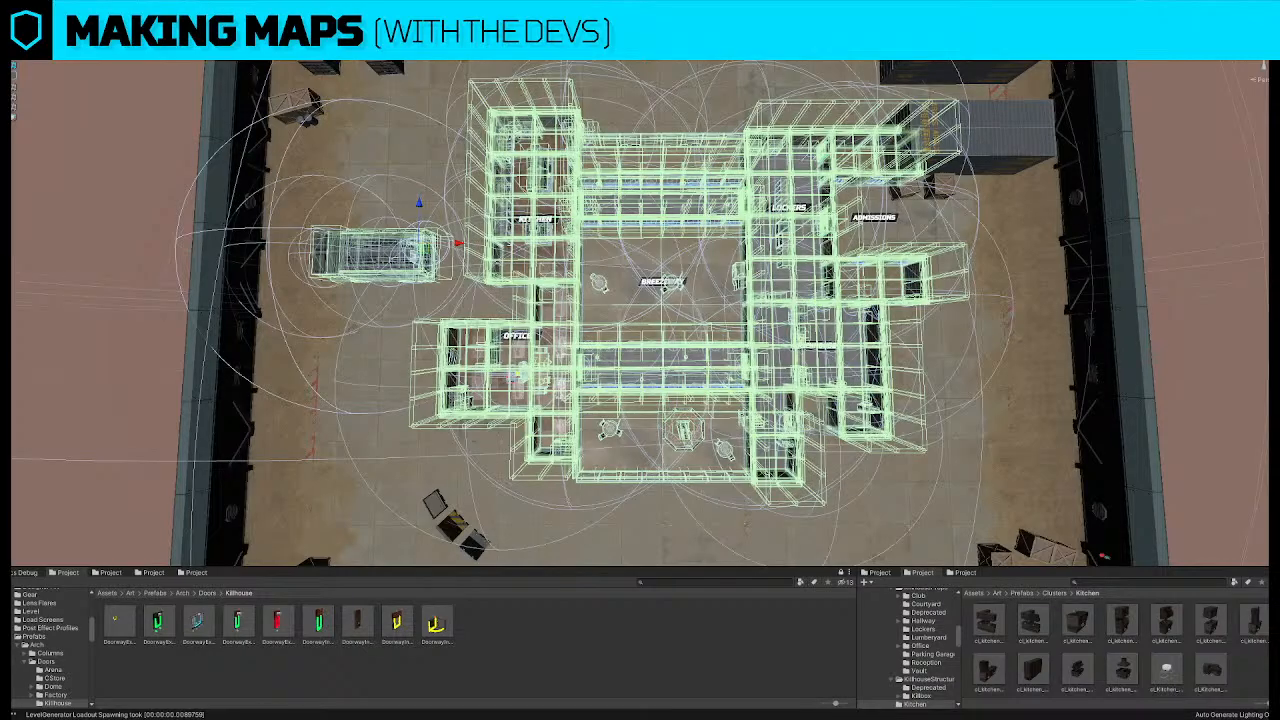
pyautogui.scroll(-5, 640, 313)
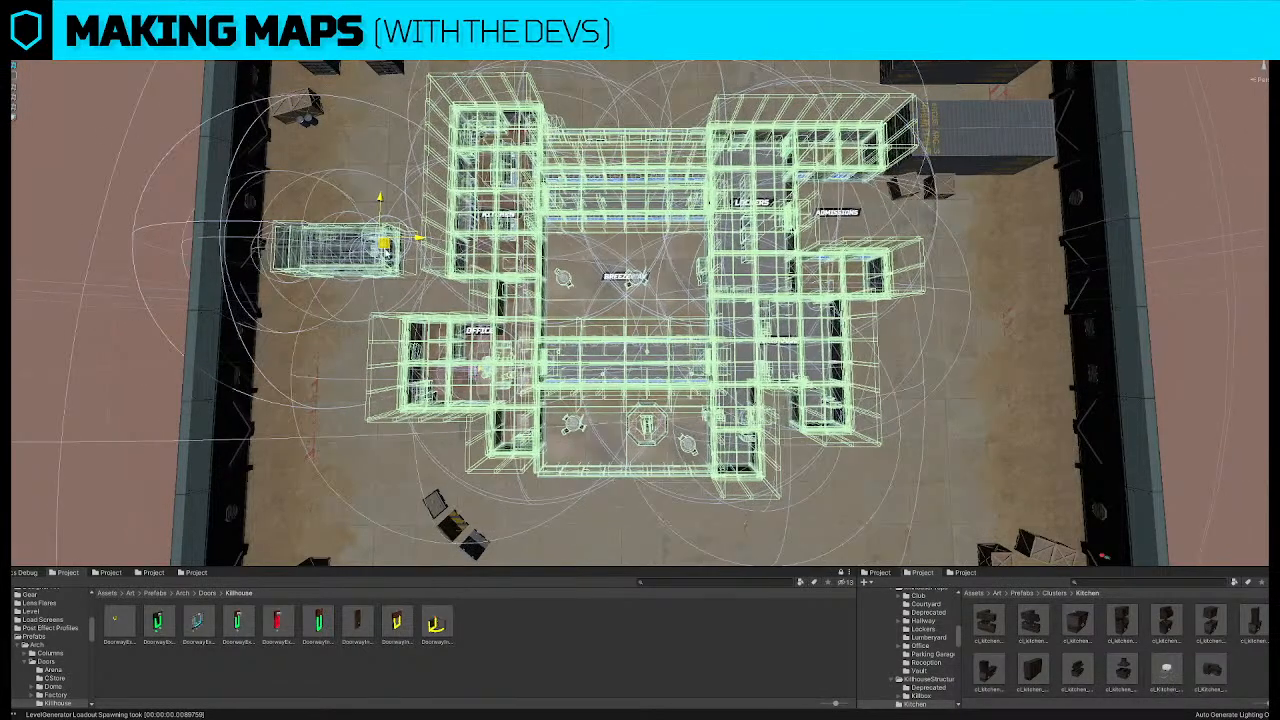
pyautogui.scroll(-1, 432, 264)
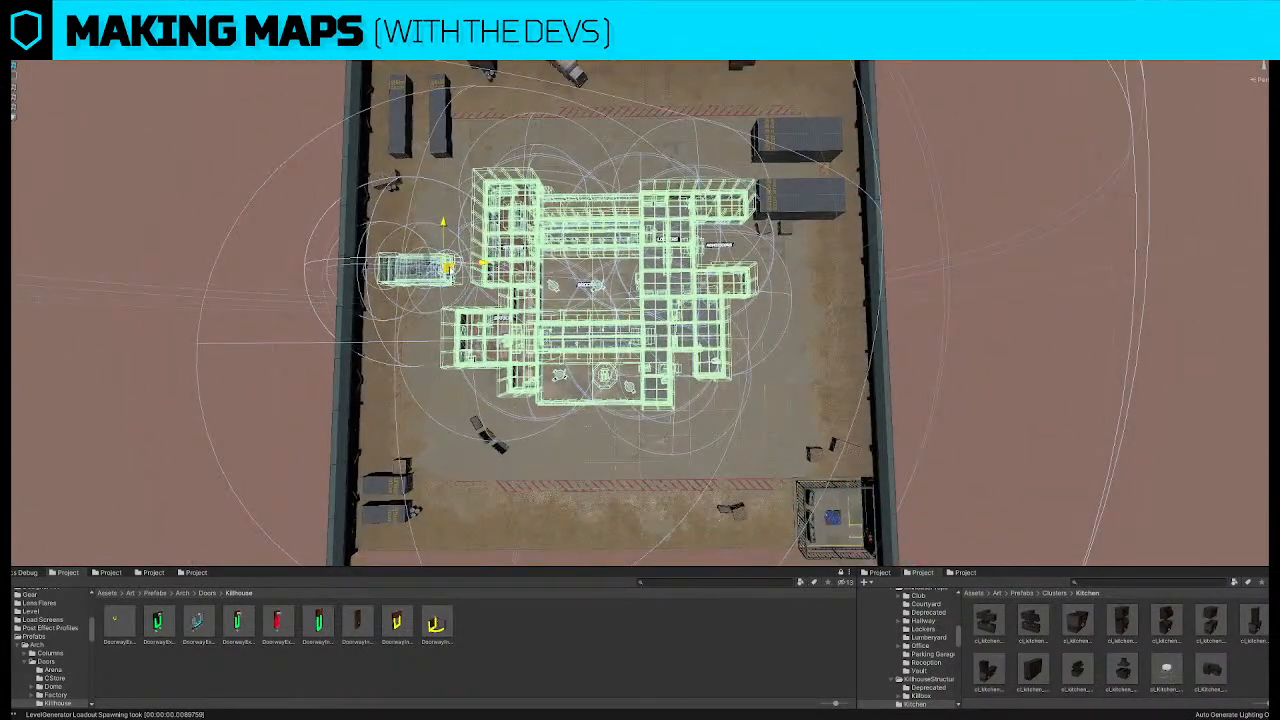
pyautogui.moveTo(450, 267); pyautogui.dragTo(476, 270)
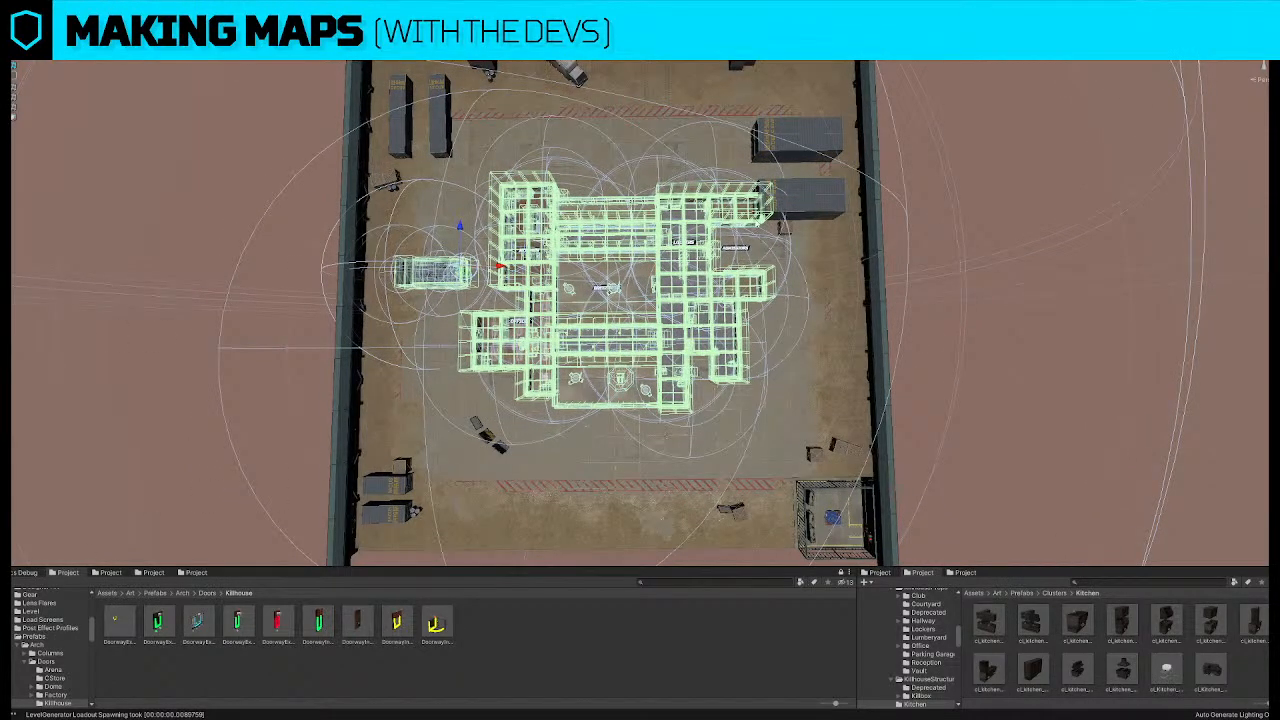
# Move the shipping container beside ADMISSIONS to the hatched line beyond the octagonal planter, and shift the killhouse layout slightly toward the truck-side arena wall
pyautogui.click(810, 206)
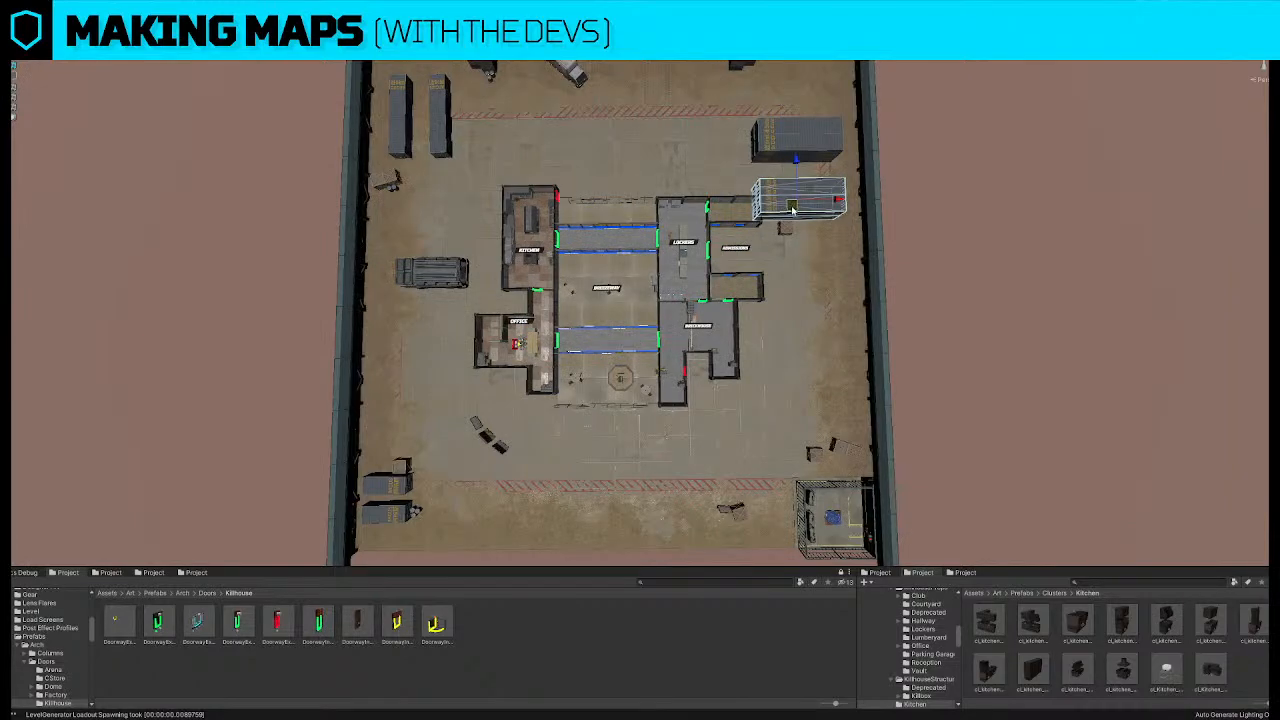
pyautogui.moveTo(790, 209); pyautogui.dragTo(627, 484)
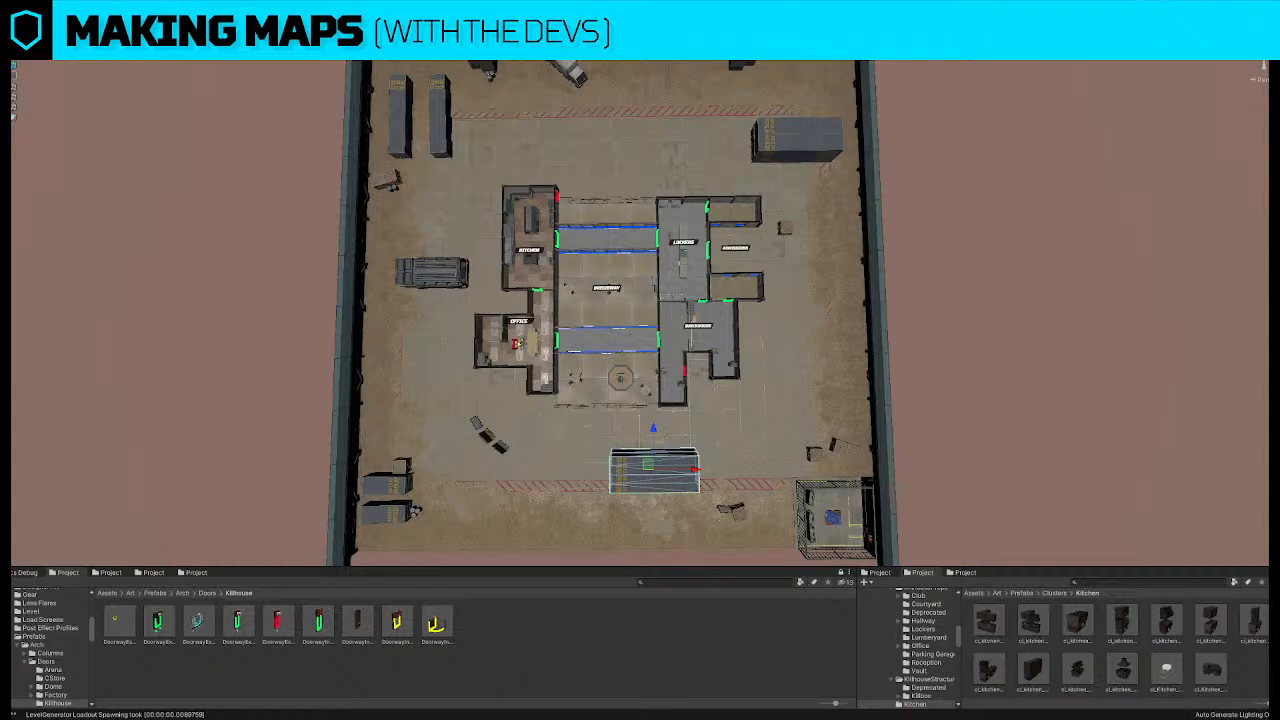
pyautogui.click(520, 338)
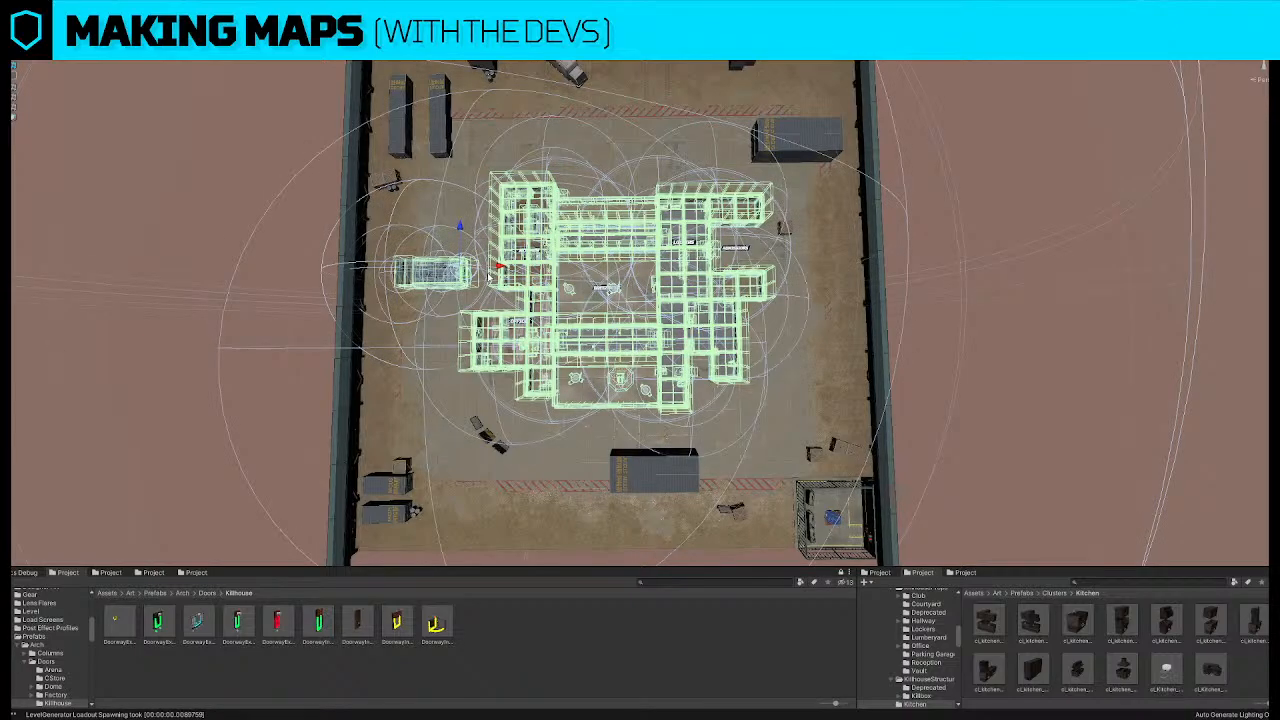
pyautogui.moveTo(463, 273)
pyautogui.mouseDown()
pyautogui.moveTo(424, 268)
pyautogui.moveTo(444, 267)
pyautogui.mouseUp()
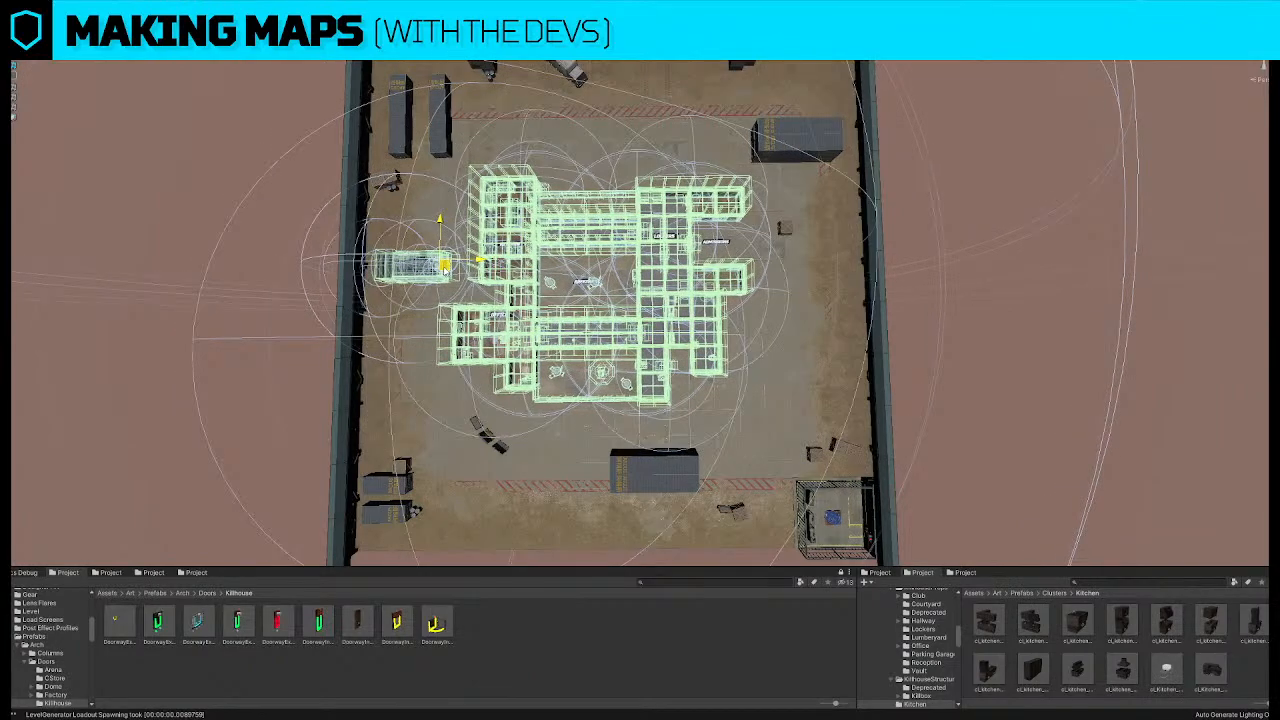
pyautogui.click(898, 287)
pyautogui.moveTo(562, 284); pyautogui.dragTo(574, 297, button='right')
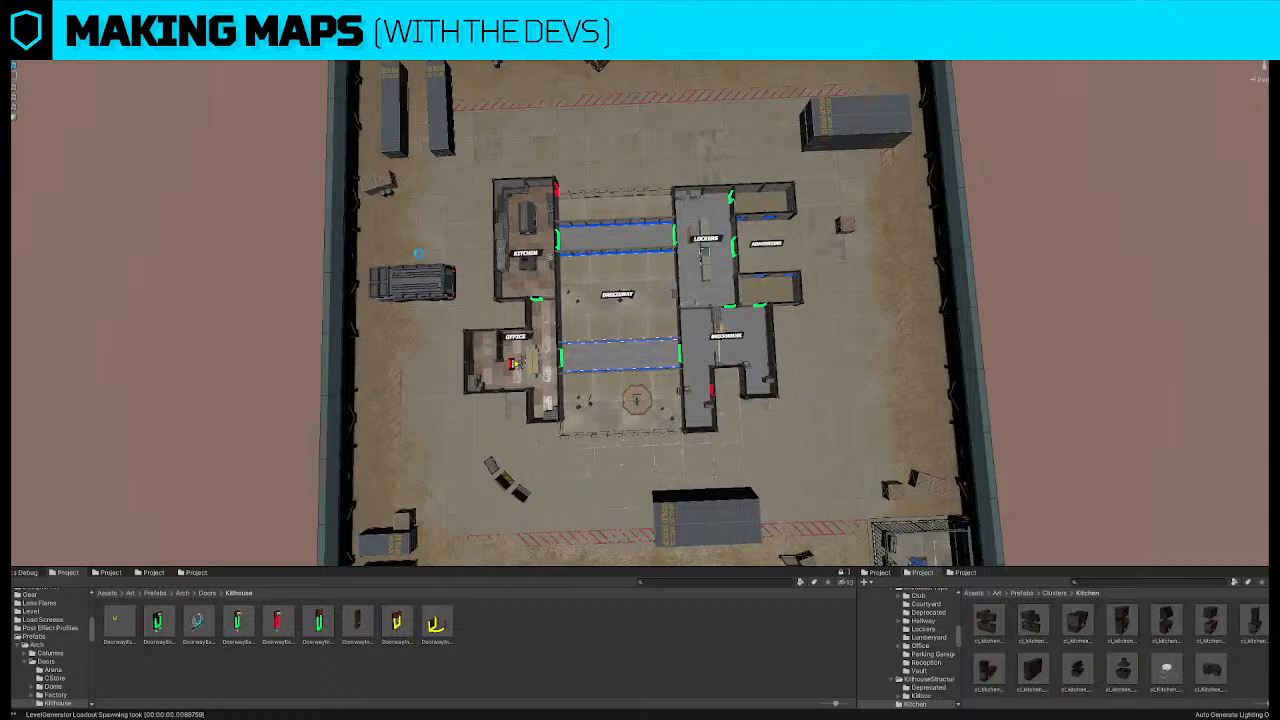
# Rotate the truck to a diagonal angle and place it in the open ground between the kitchen and the arena's side wall
pyautogui.moveTo(418, 253); pyautogui.dragTo(982, 224, button='right')
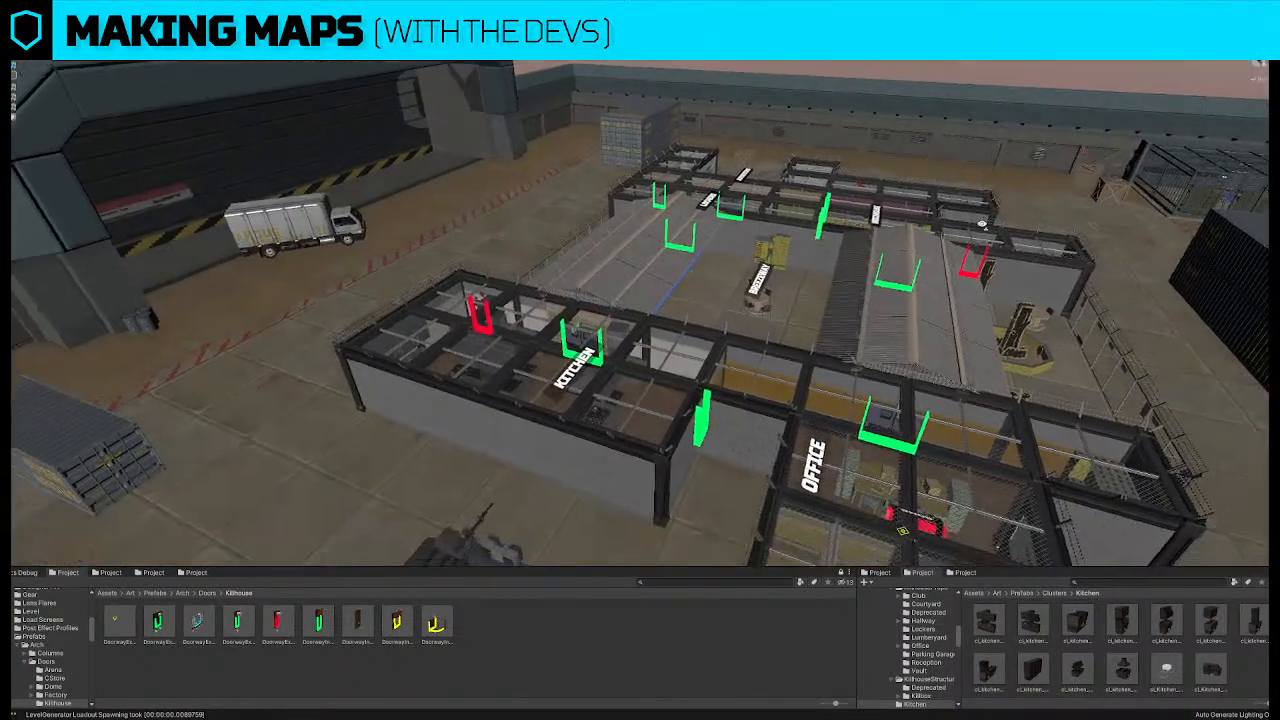
pyautogui.keyDown('alt'); pyautogui.moveTo(982, 224); pyautogui.dragTo(797, 173); pyautogui.keyUp('alt')
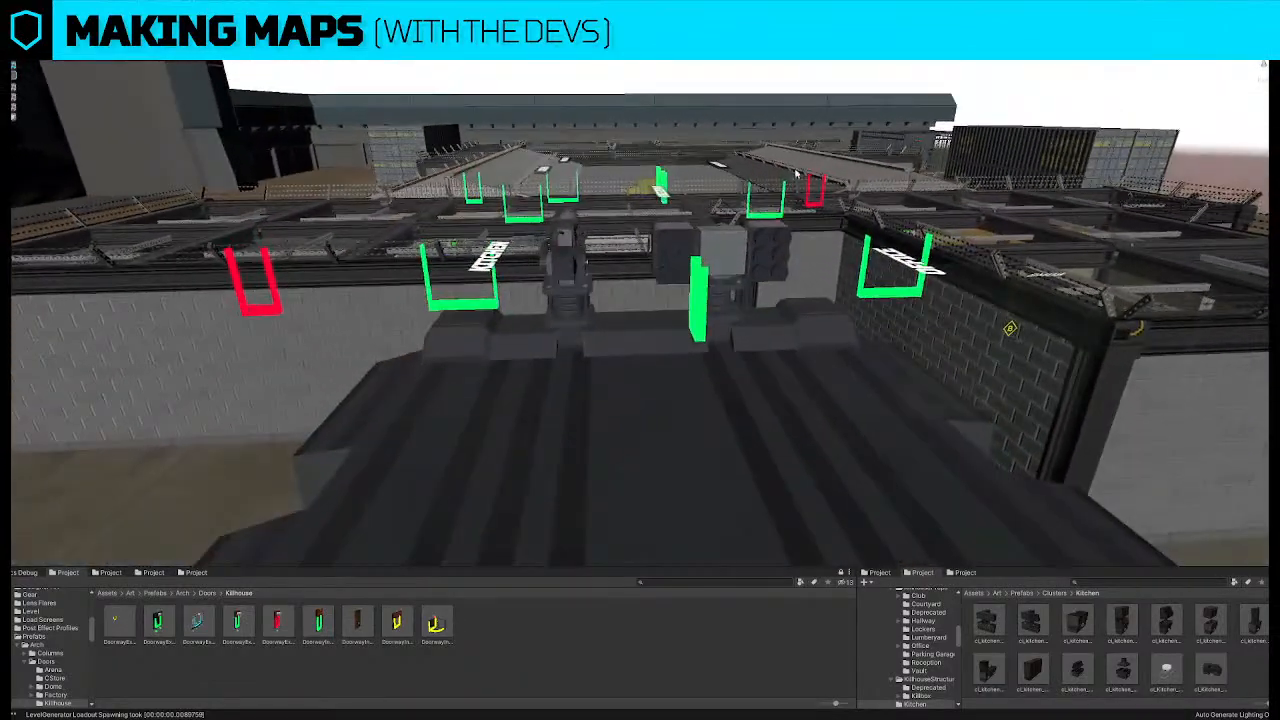
pyautogui.moveTo(797, 173); pyautogui.dragTo(560, 380, button='right')
pyautogui.press('h')
pyautogui.click(512, 383)
pyautogui.moveTo(583, 327); pyautogui.dragTo(818, 363)
pyautogui.moveTo(640, 295); pyautogui.dragTo(468, 298)
pyautogui.moveTo(468, 298); pyautogui.dragTo(532, 402, button='right')
pyautogui.moveTo(532, 402); pyautogui.dragTo(626, 383)
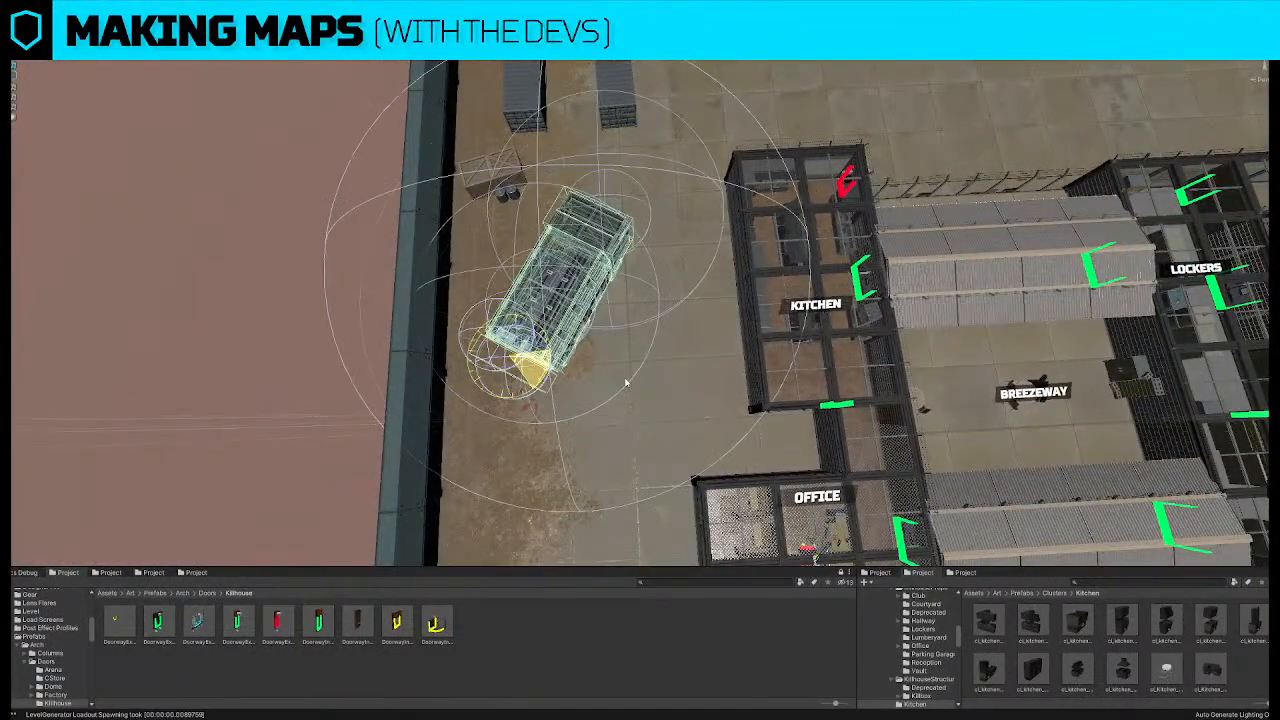
pyautogui.moveTo(525, 346); pyautogui.dragTo(569, 400)
pyautogui.moveTo(569, 400); pyautogui.dragTo(600, 430, button='right')
pyautogui.press('g')
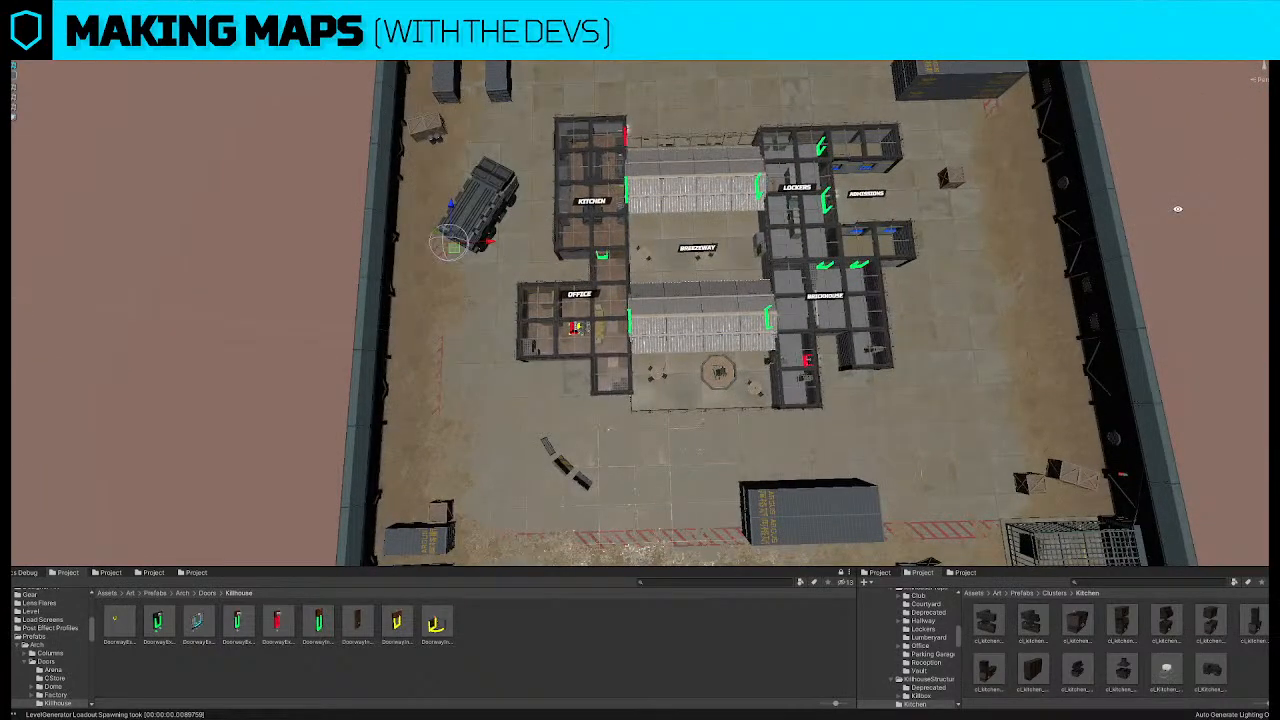
# Hide the roofs over the killhouse to expose the room interiors
pyautogui.press('h')
pyautogui.moveTo(724, 204); pyautogui.dragTo(722, 194, button='right')
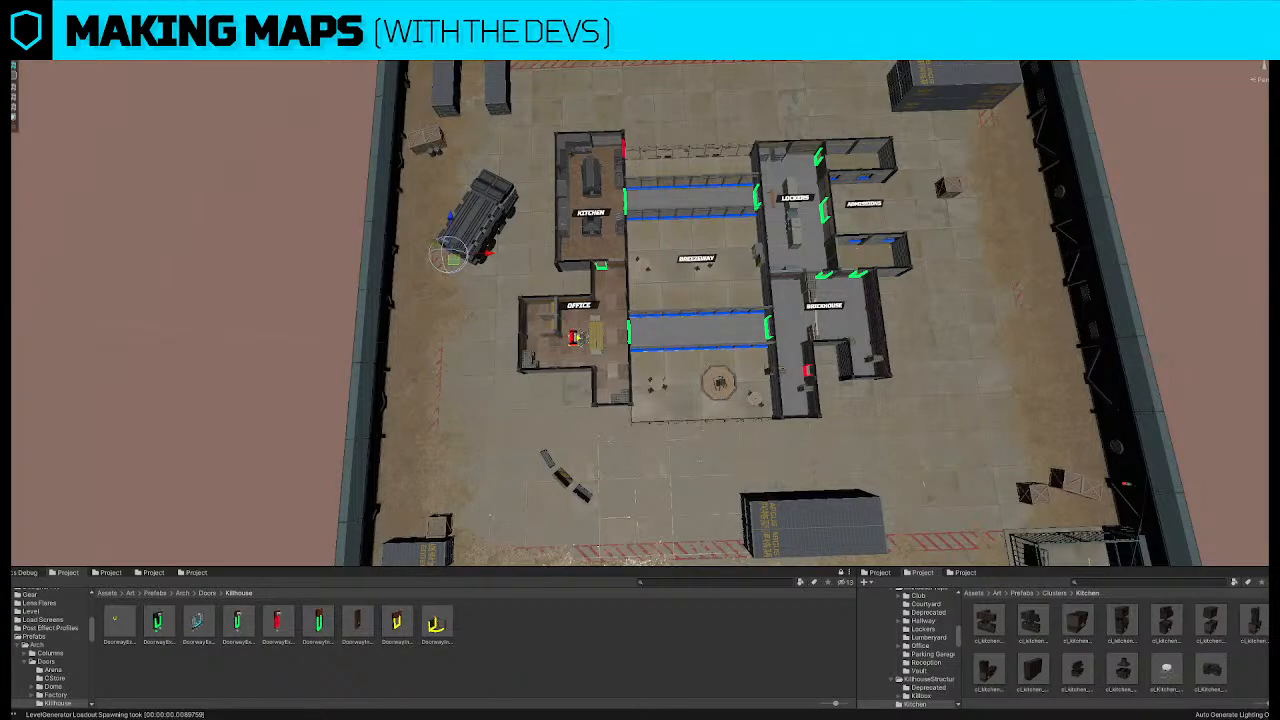
pyautogui.moveTo(764, 246); pyautogui.dragTo(655, 362, button='right')
pyautogui.press('w')
pyautogui.press('s')
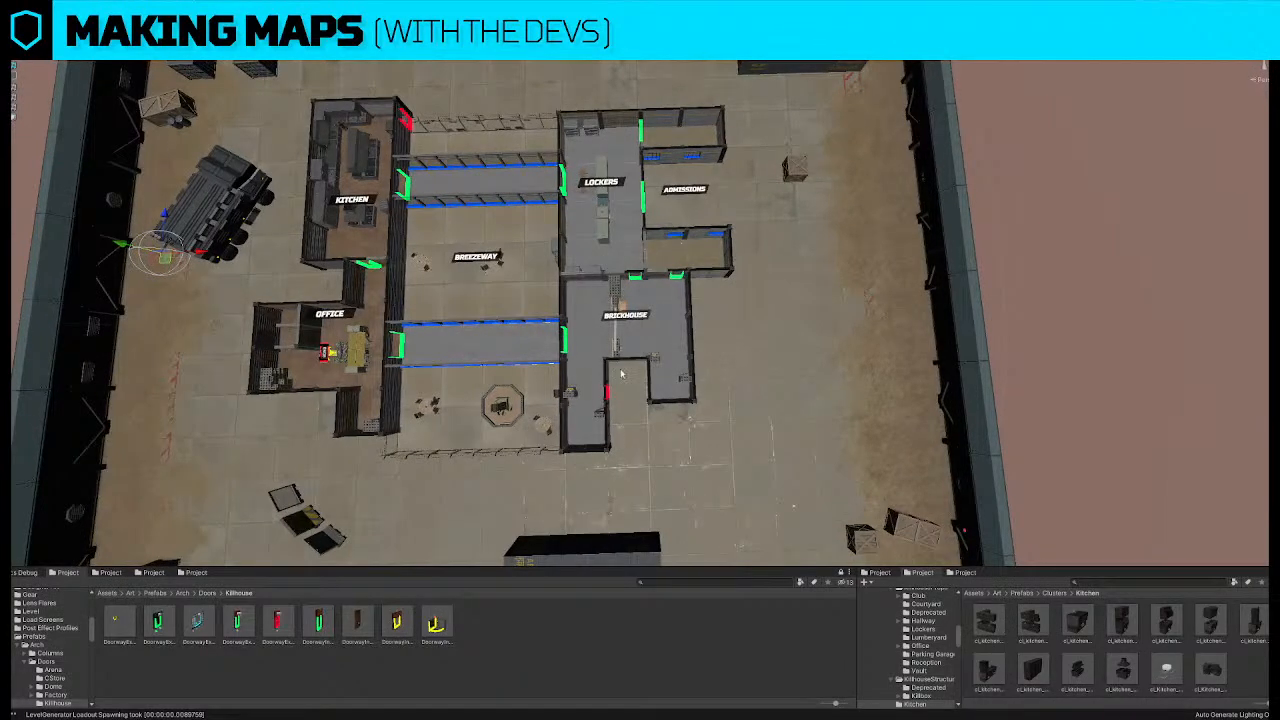
# Replace the two-piece cover cluster in the brickhouse's long corridor with a single small block from the Killbox prefabs
pyautogui.click(571, 397)
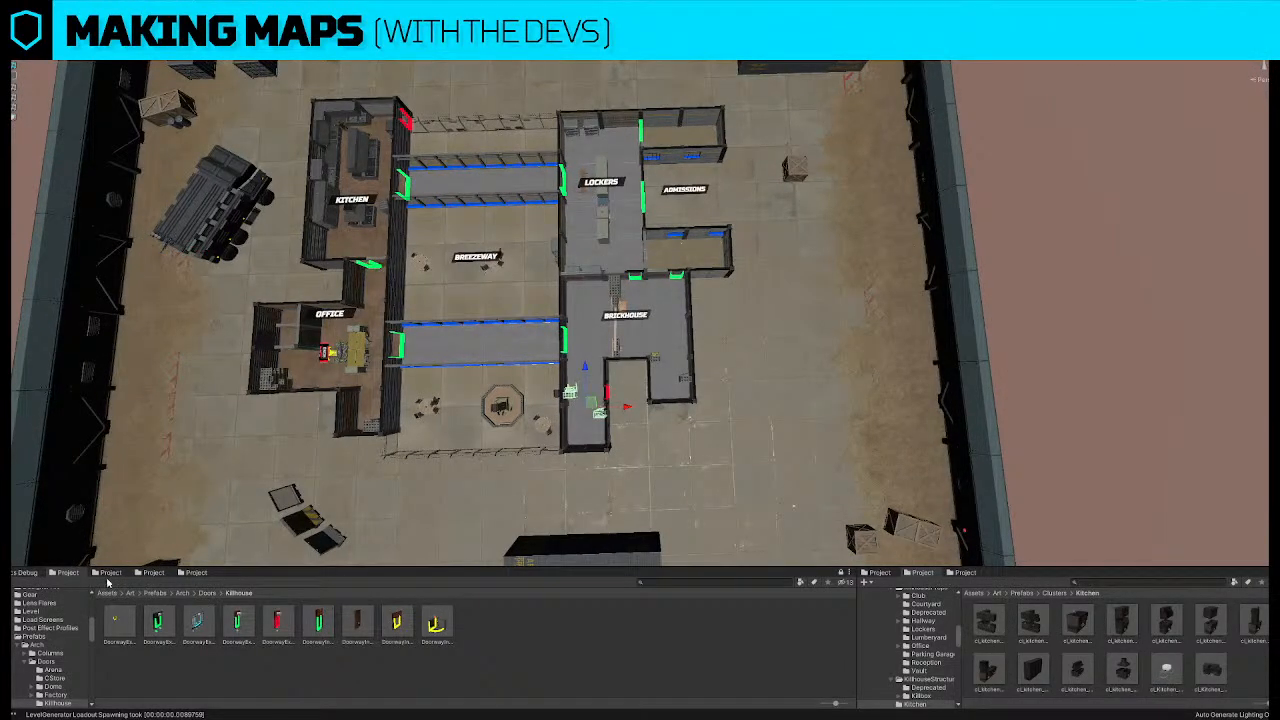
pyautogui.click(108, 577)
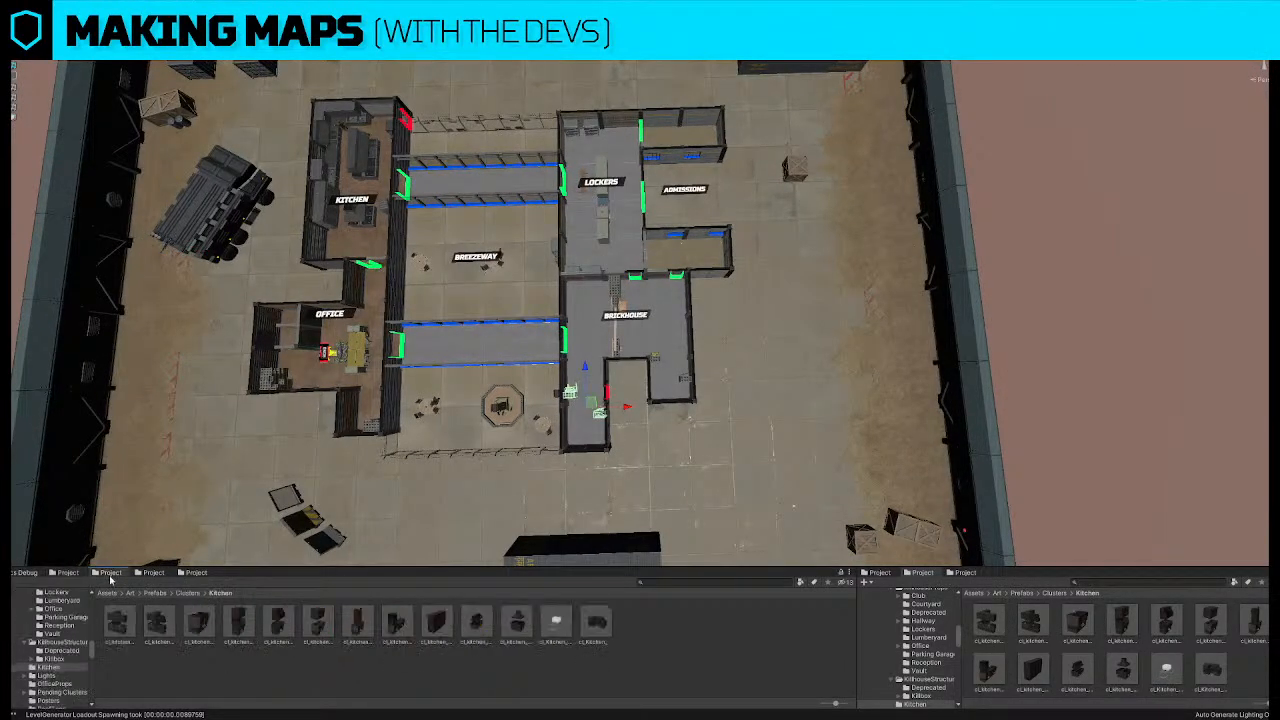
pyautogui.click(562, 420)
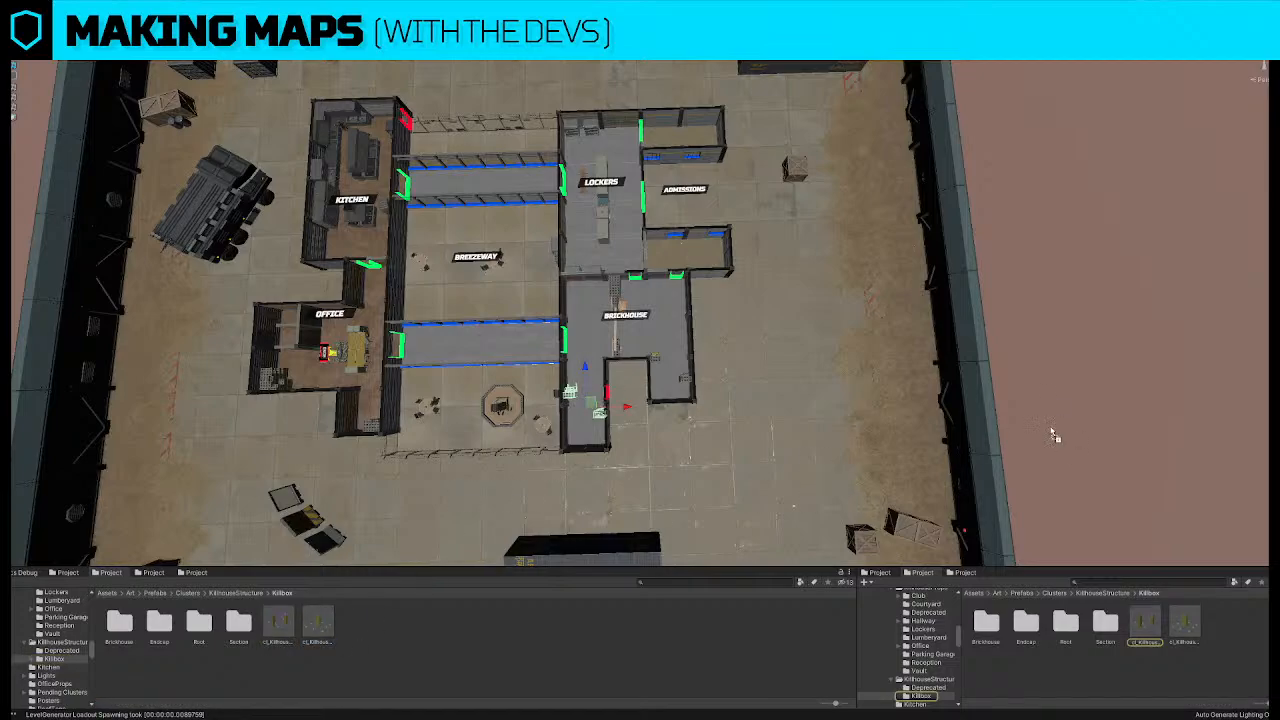
pyautogui.click(588, 412)
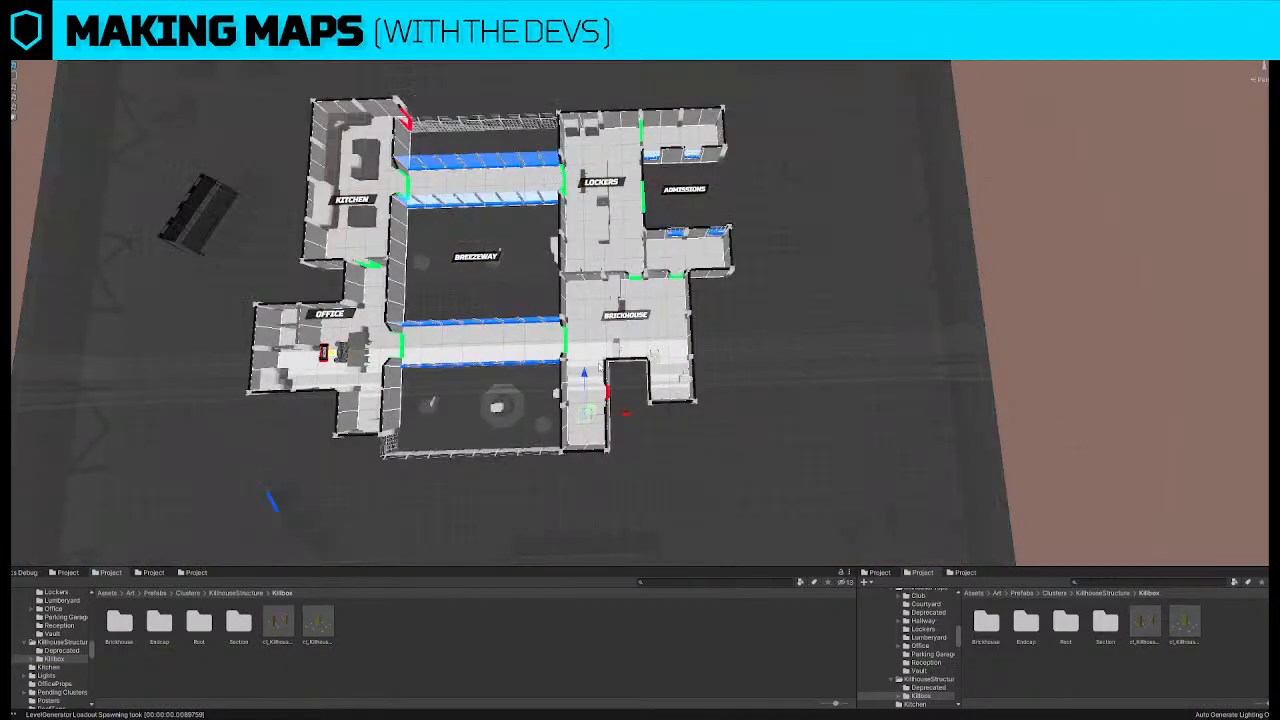
# Place a second block at the brickhouse corridor's end near the lockers, and move the BRICKHOUSE label into the side room
pyautogui.moveTo(587, 377); pyautogui.dragTo(675, 313)
pyautogui.hotkey('ctrl', 'd')
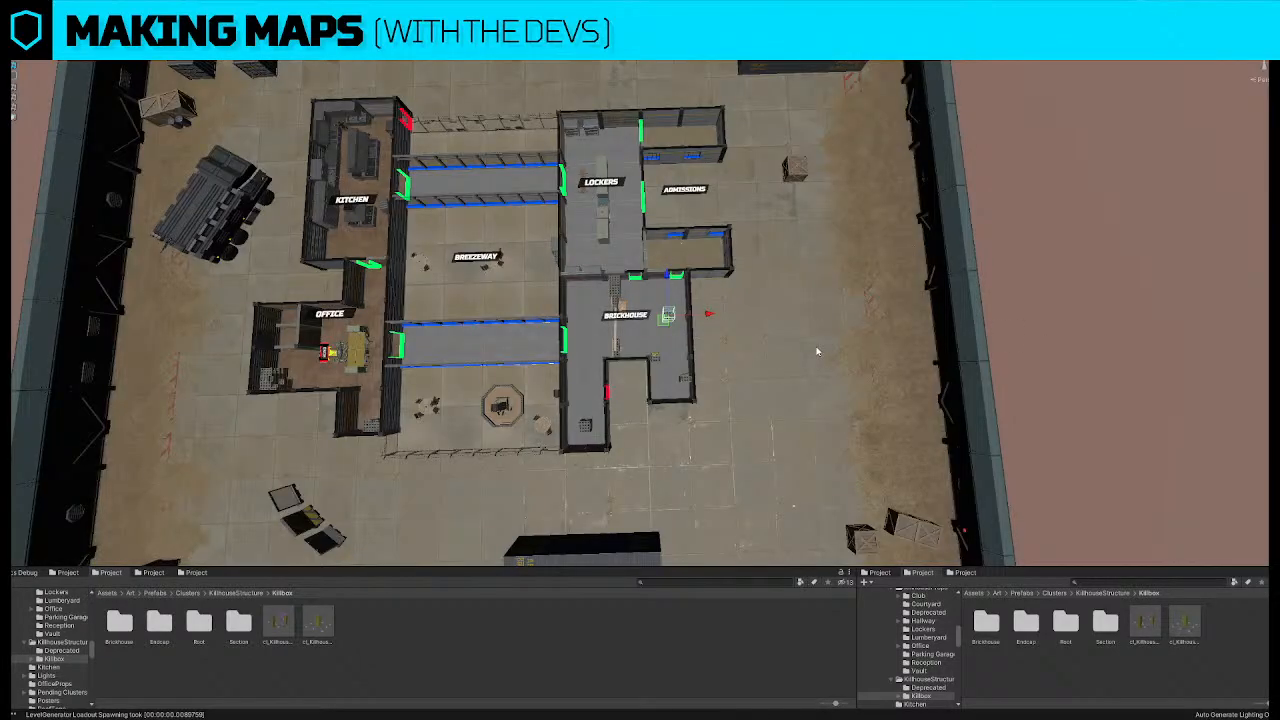
pyautogui.moveTo(672, 318); pyautogui.dragTo(588, 306)
pyautogui.moveTo(634, 325); pyautogui.dragTo(662, 335)
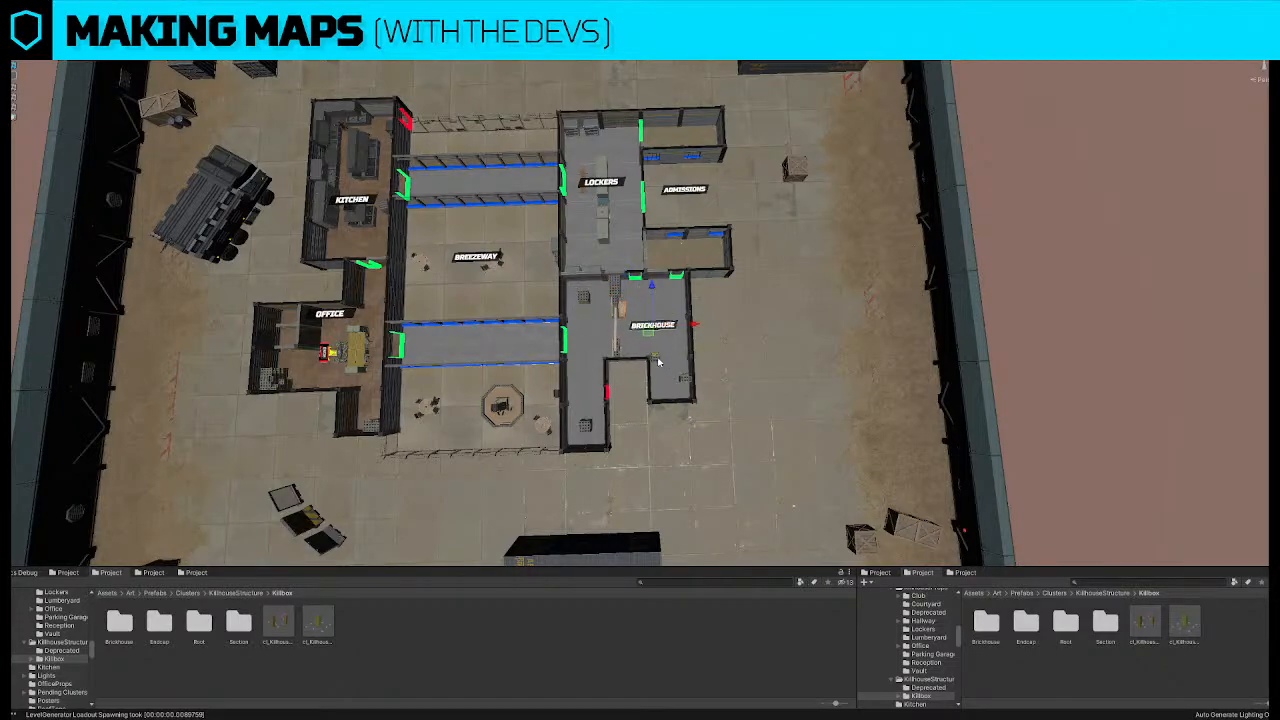
pyautogui.moveTo(652, 288); pyautogui.dragTo(784, 340, button='middle')
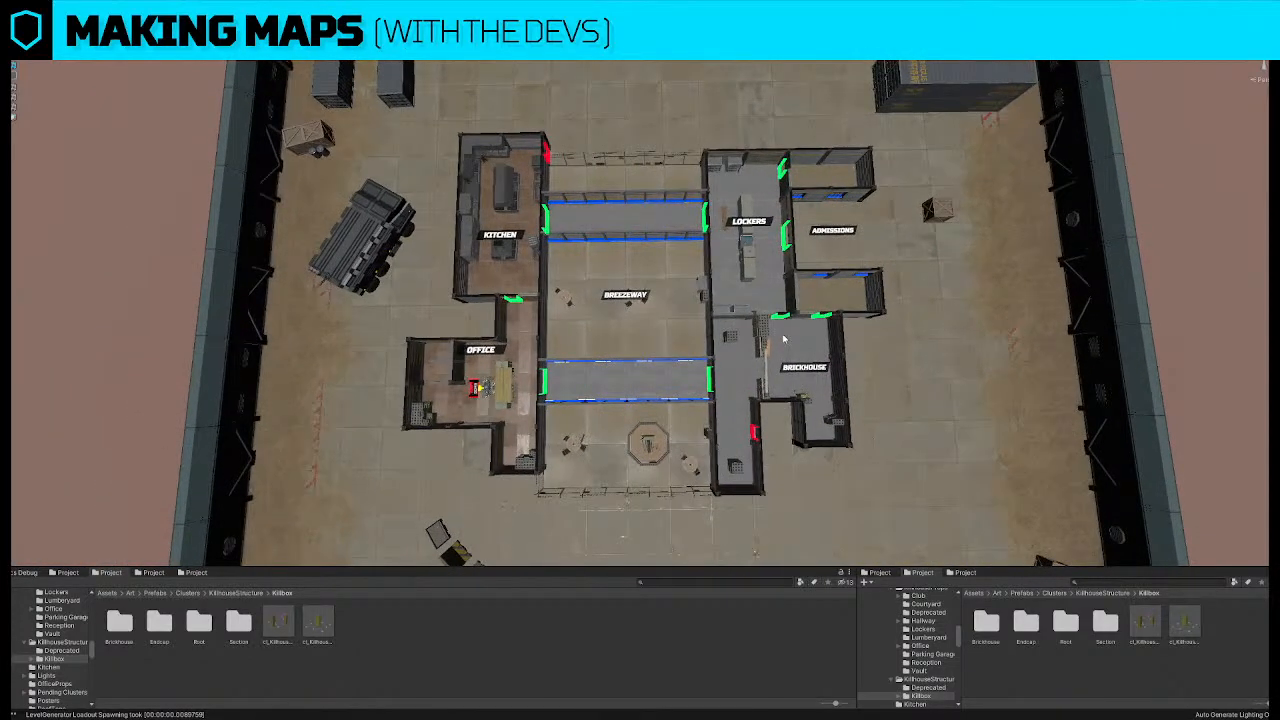
pyautogui.scroll(-2, 780, 330)
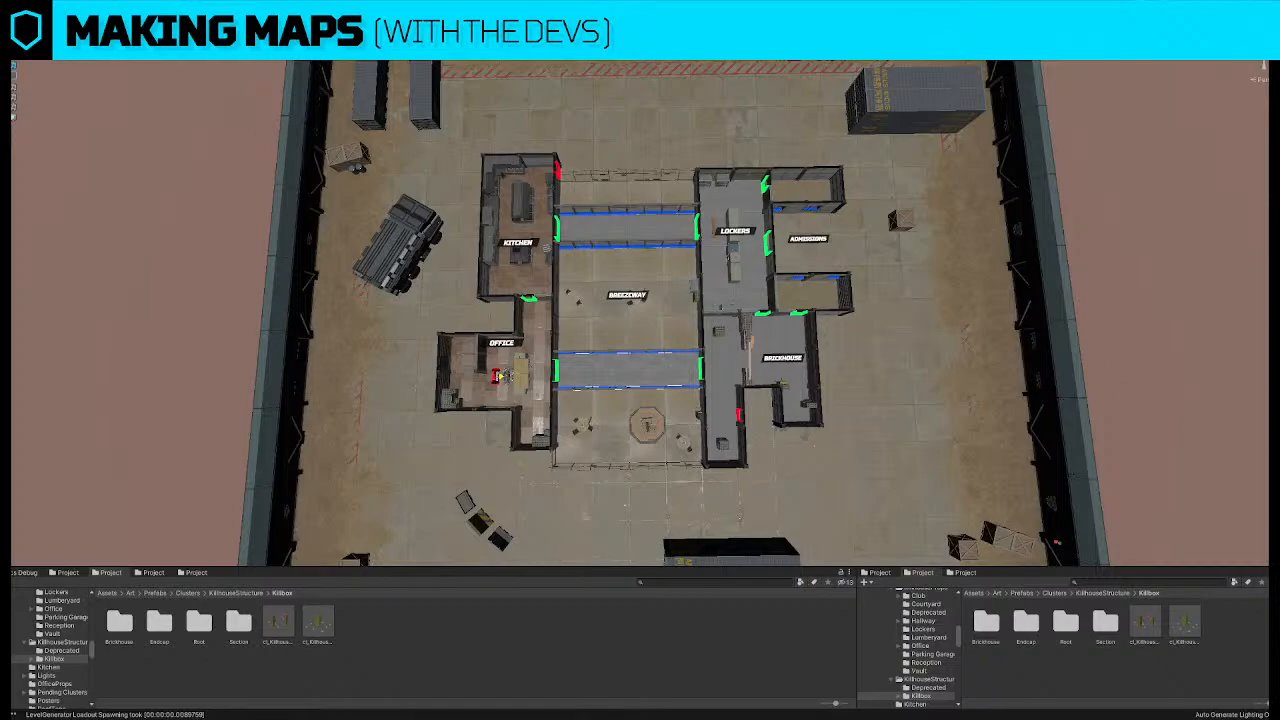
pyautogui.keyDown('alt'); pyautogui.moveTo(112, 148); pyautogui.dragTo(147, 150); pyautogui.keyUp('alt')
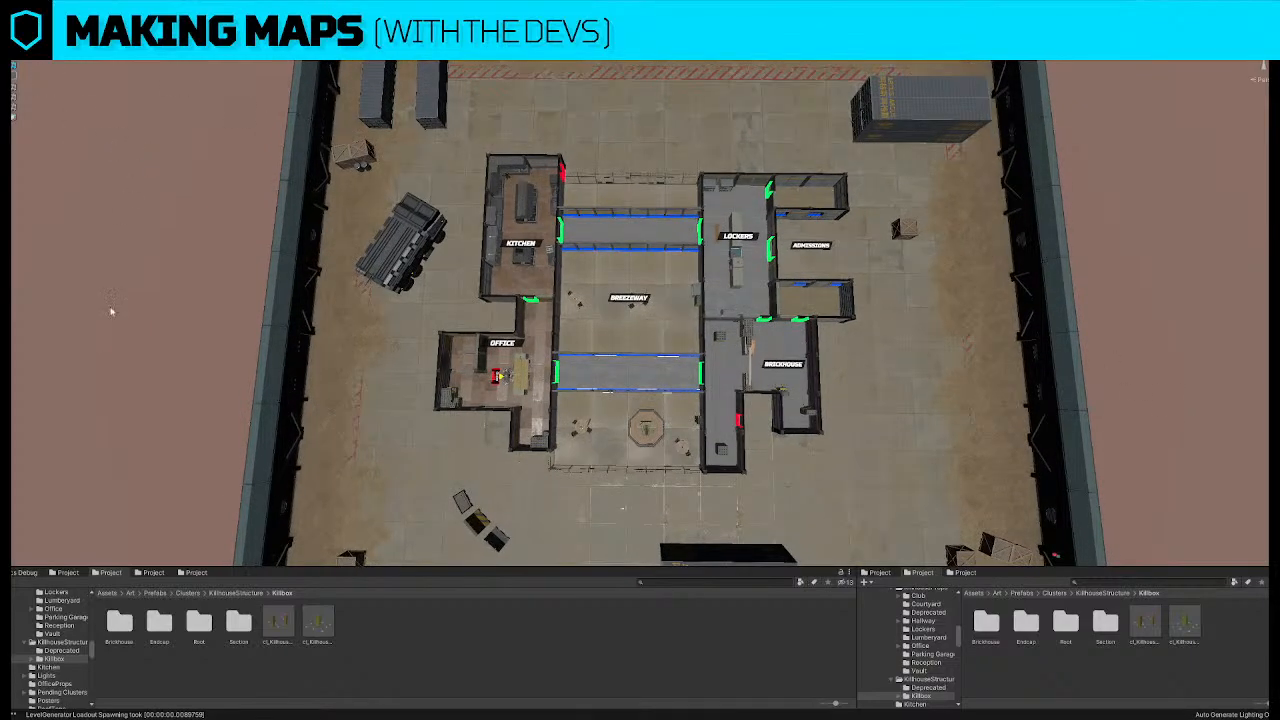